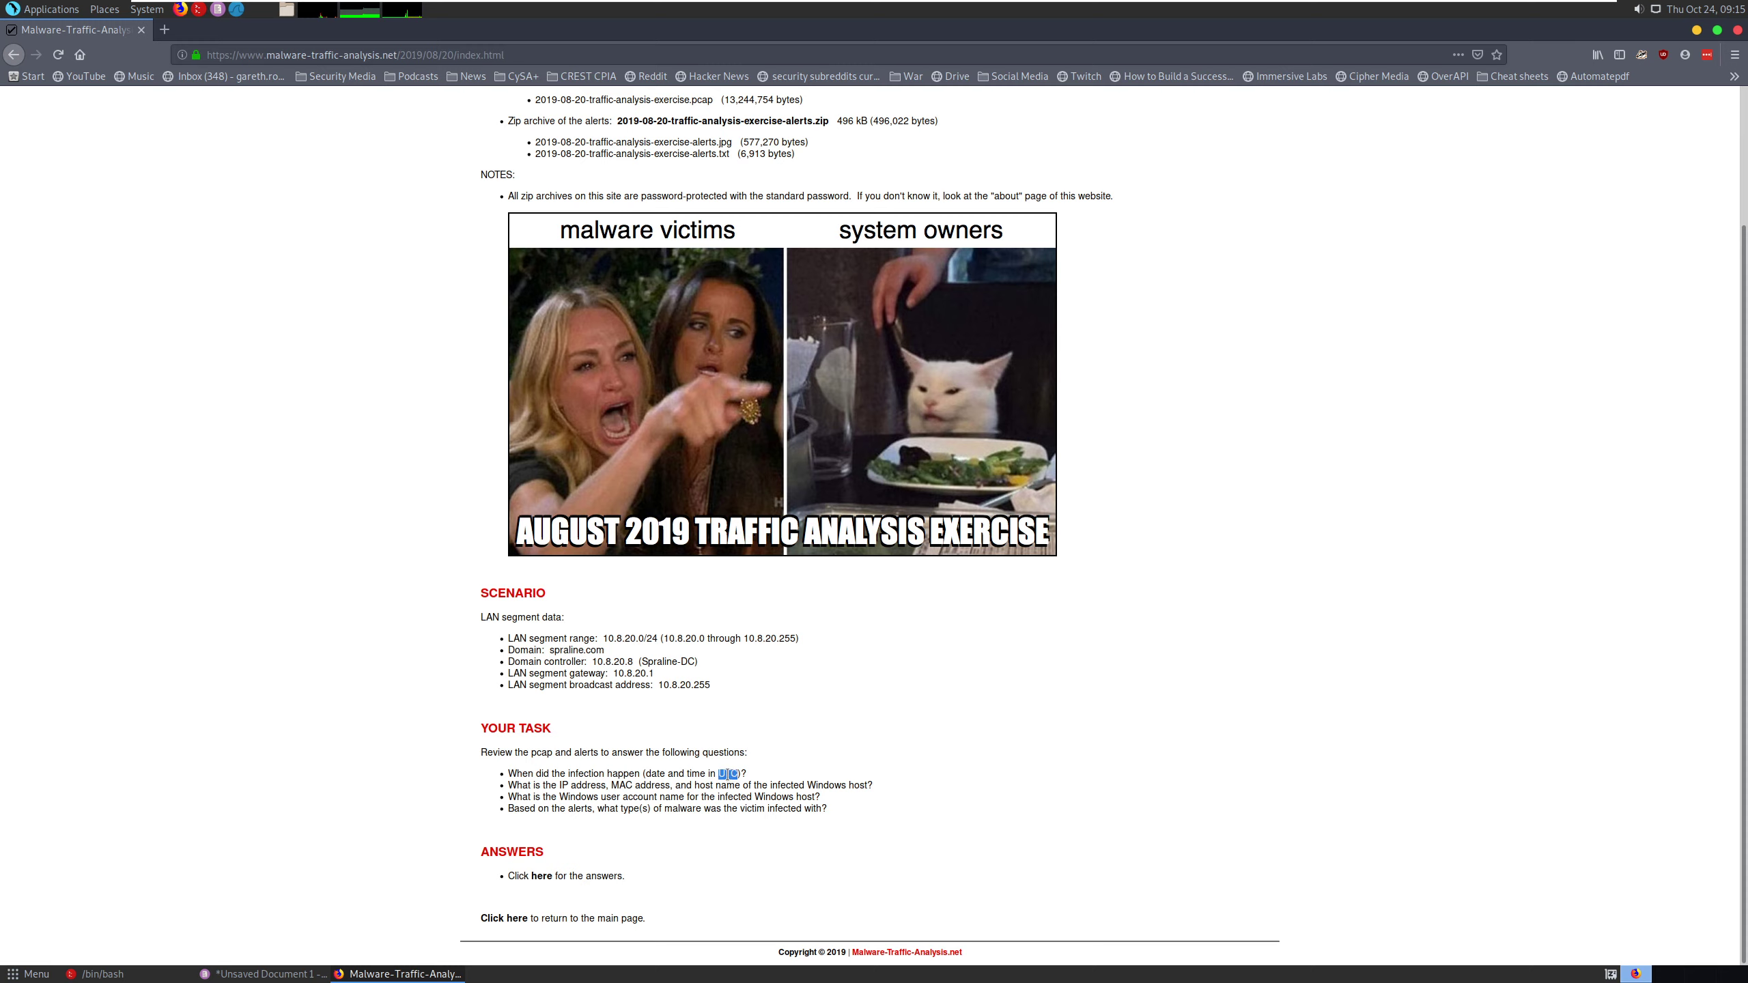
- Read the exercise's four questions about infection time, host identity, Windows user account and malware types
triple_click(729, 773)
double_click(728, 774)
left_click_drag(510, 786, 865, 788)
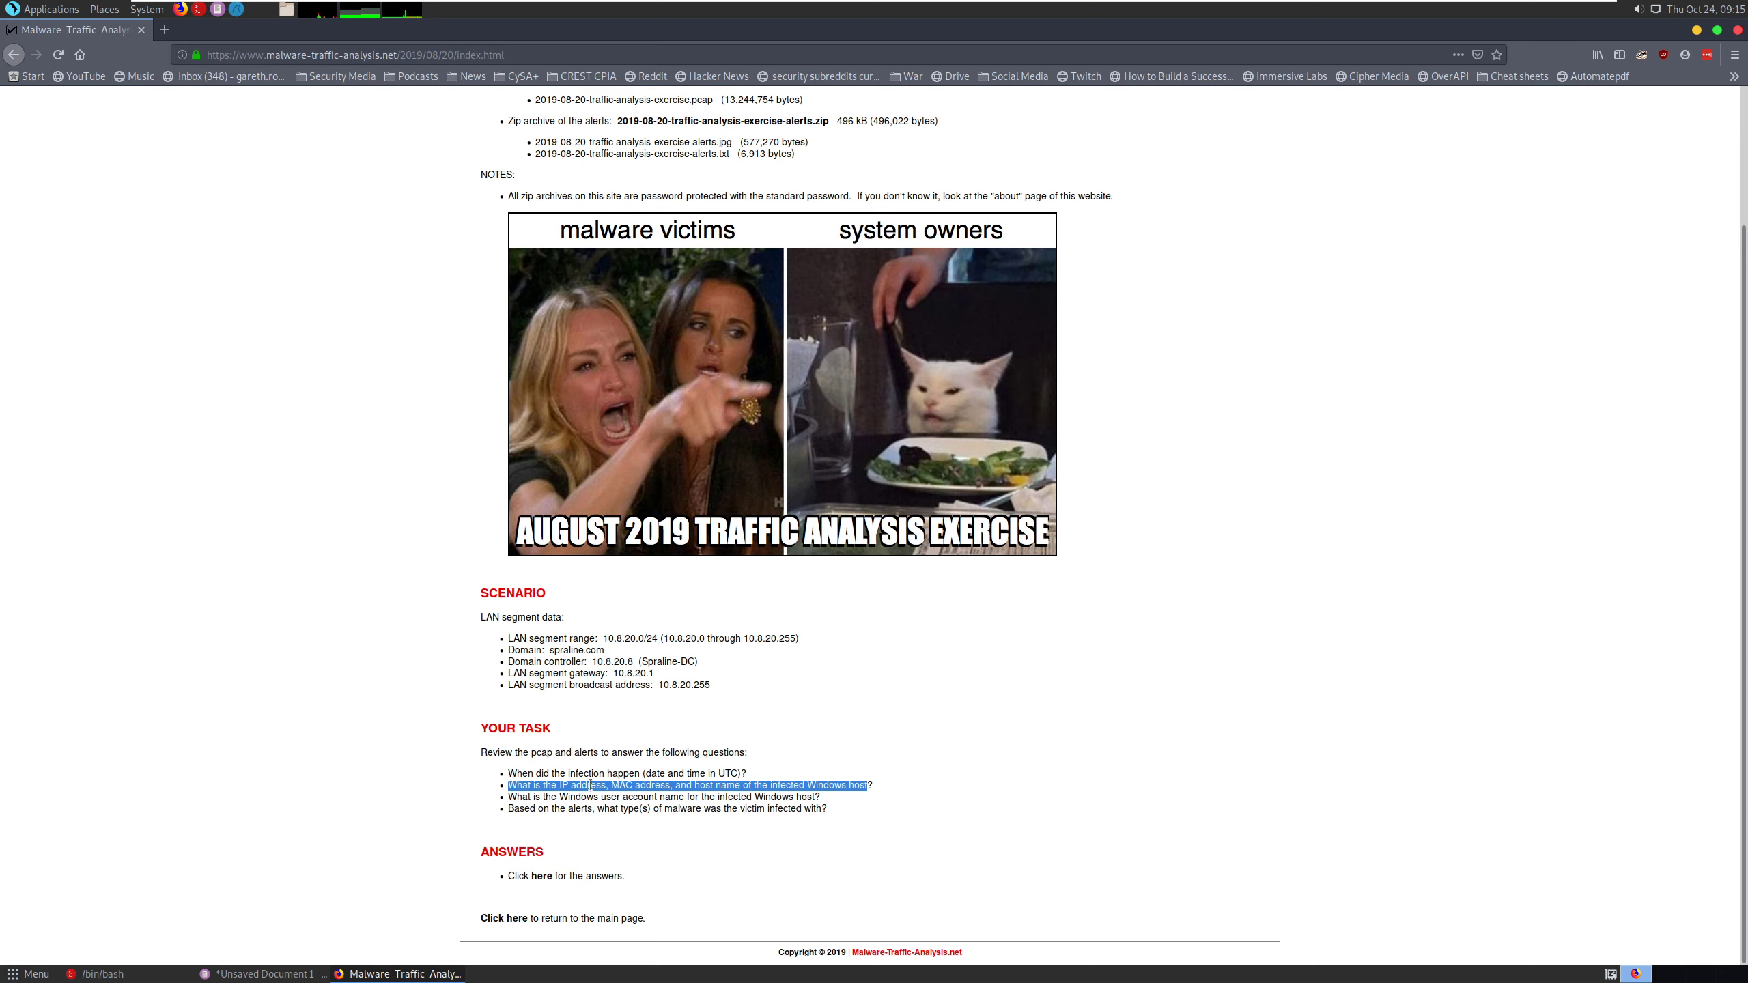
left_click_drag(591, 785, 839, 782)
left_click(759, 790)
left_click_drag(569, 797, 686, 797)
left_click_drag(520, 808, 753, 807)
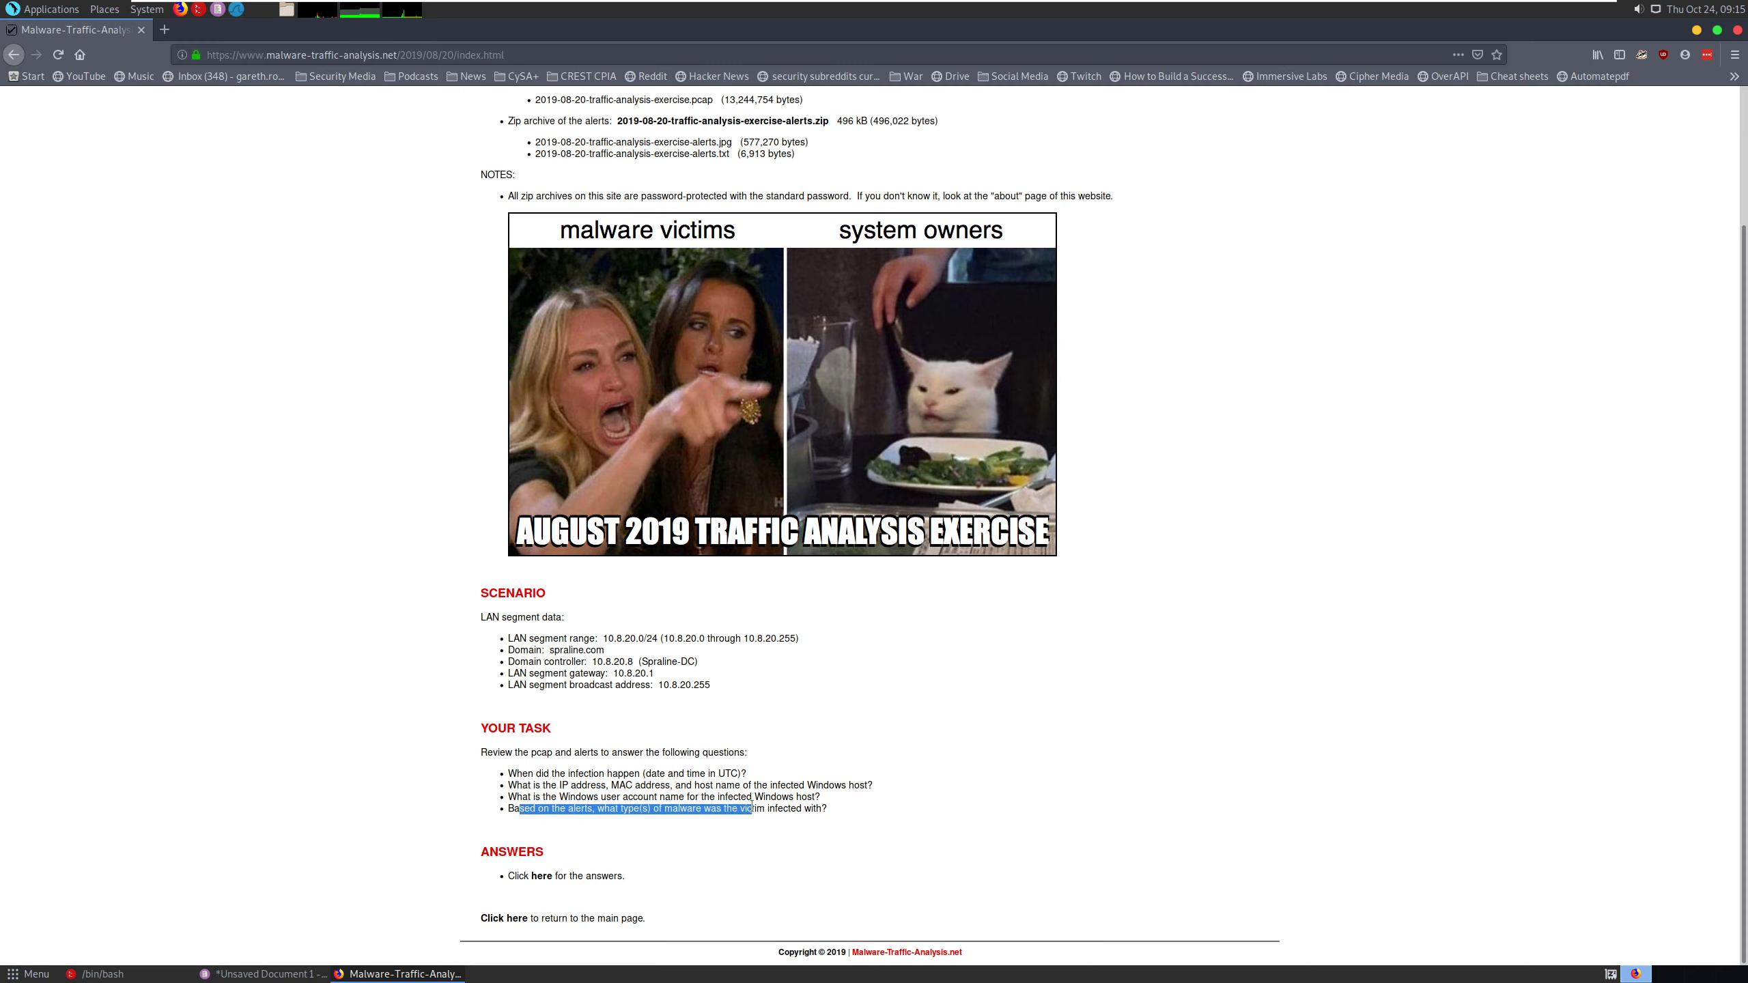
left_click_drag(514, 808, 593, 808)
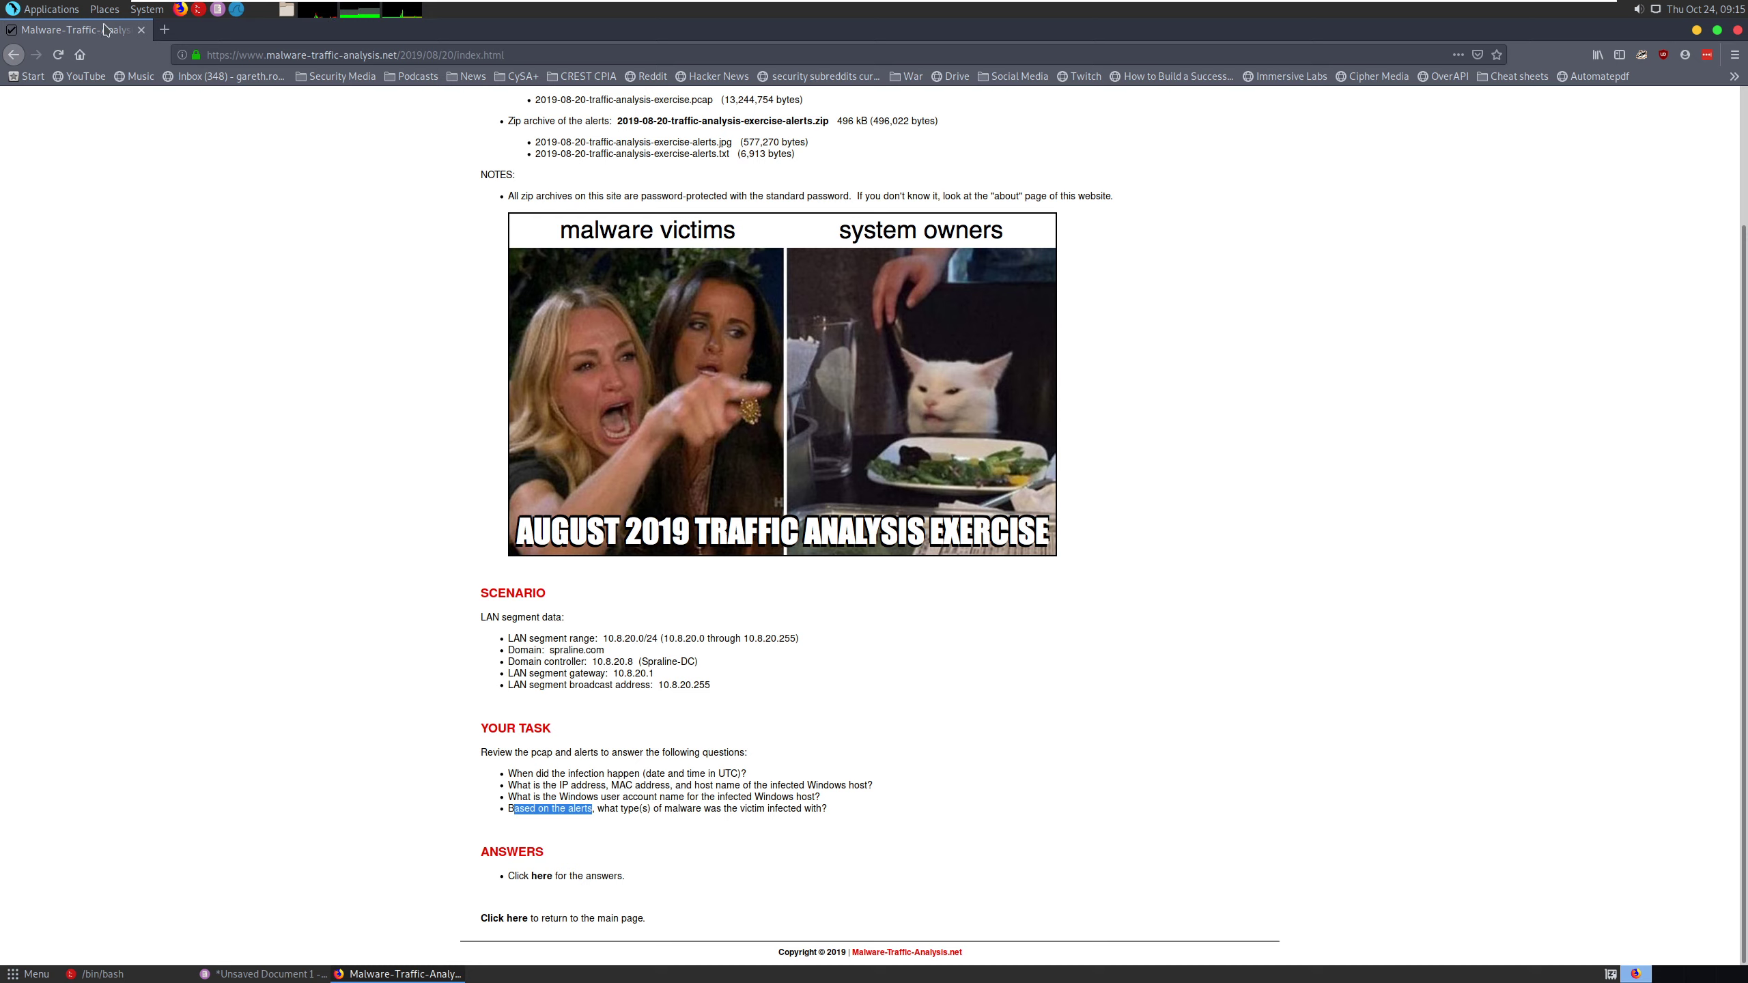
left_click(55, 11)
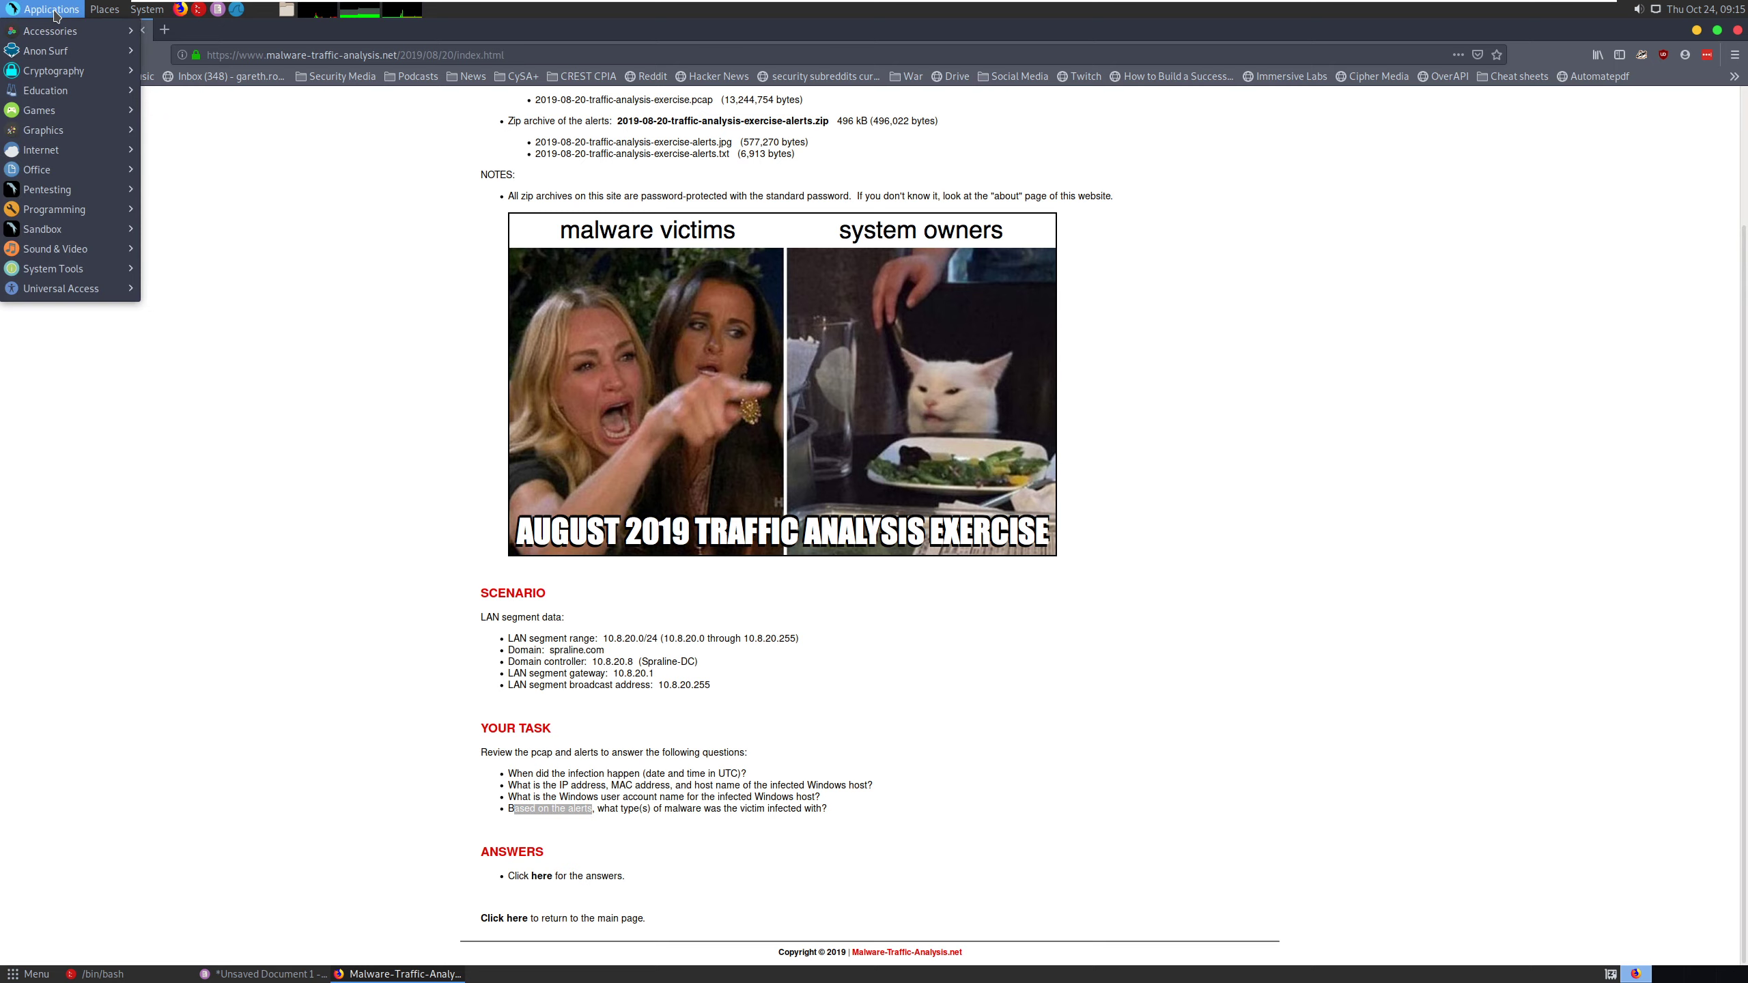
left_click(256, 206)
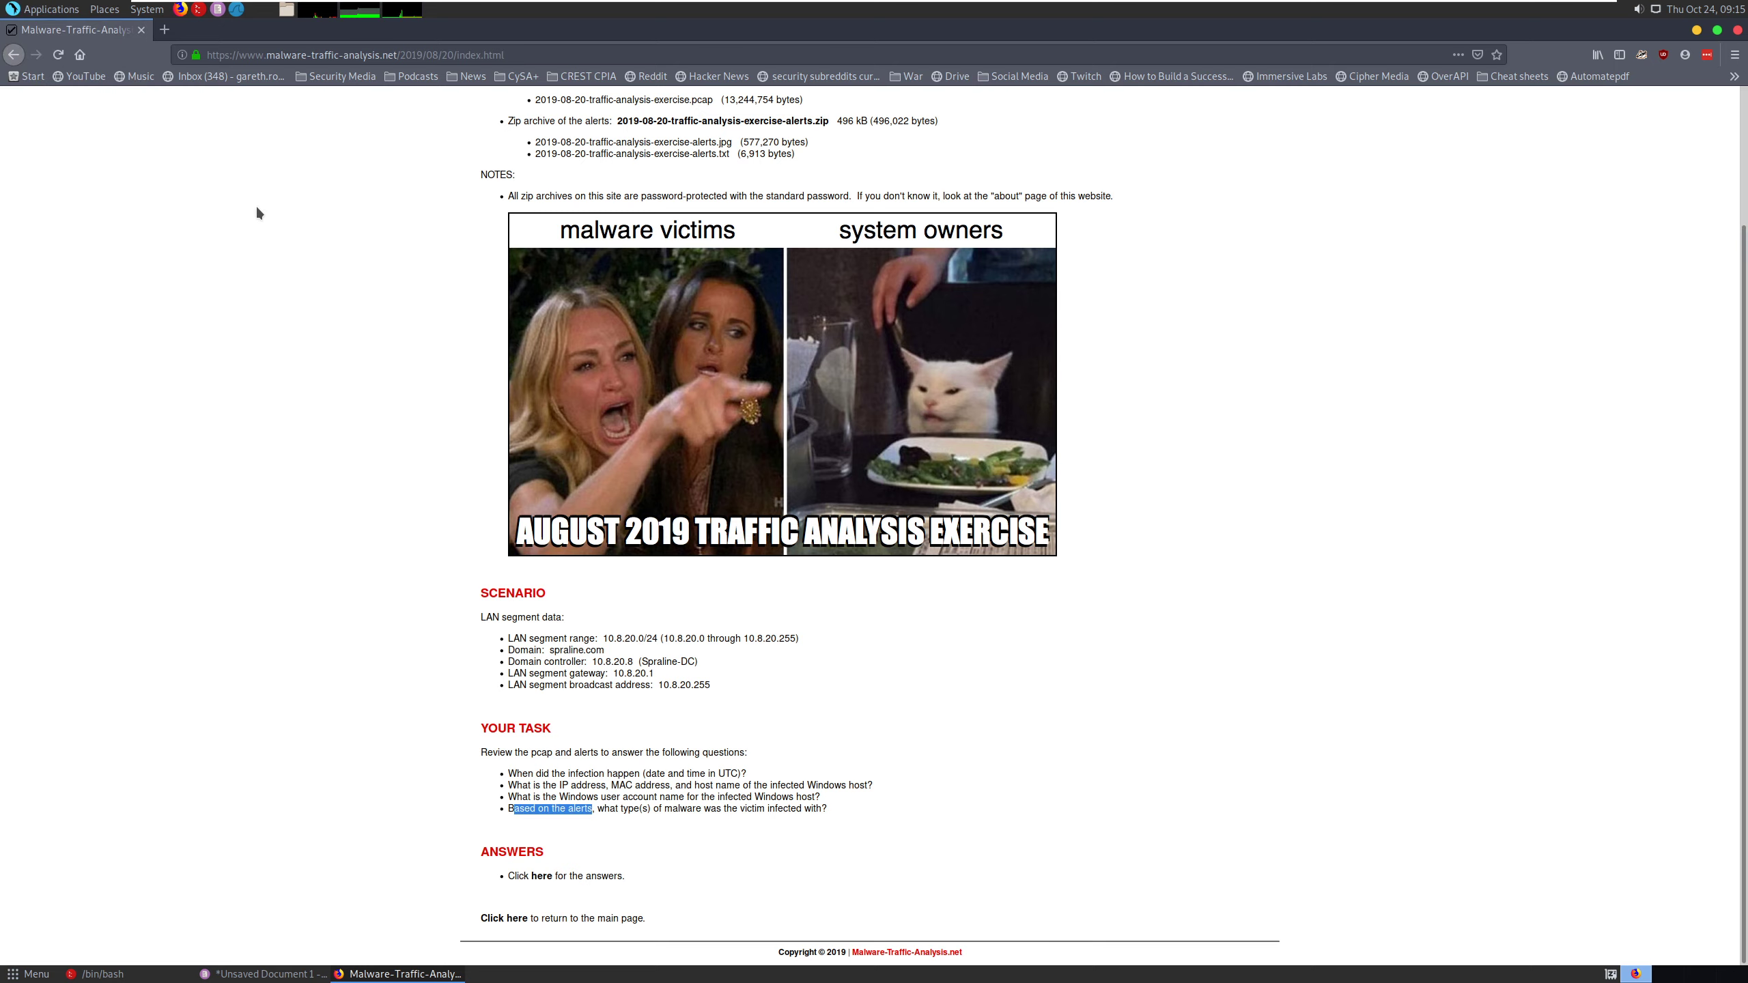
left_click(103, 12)
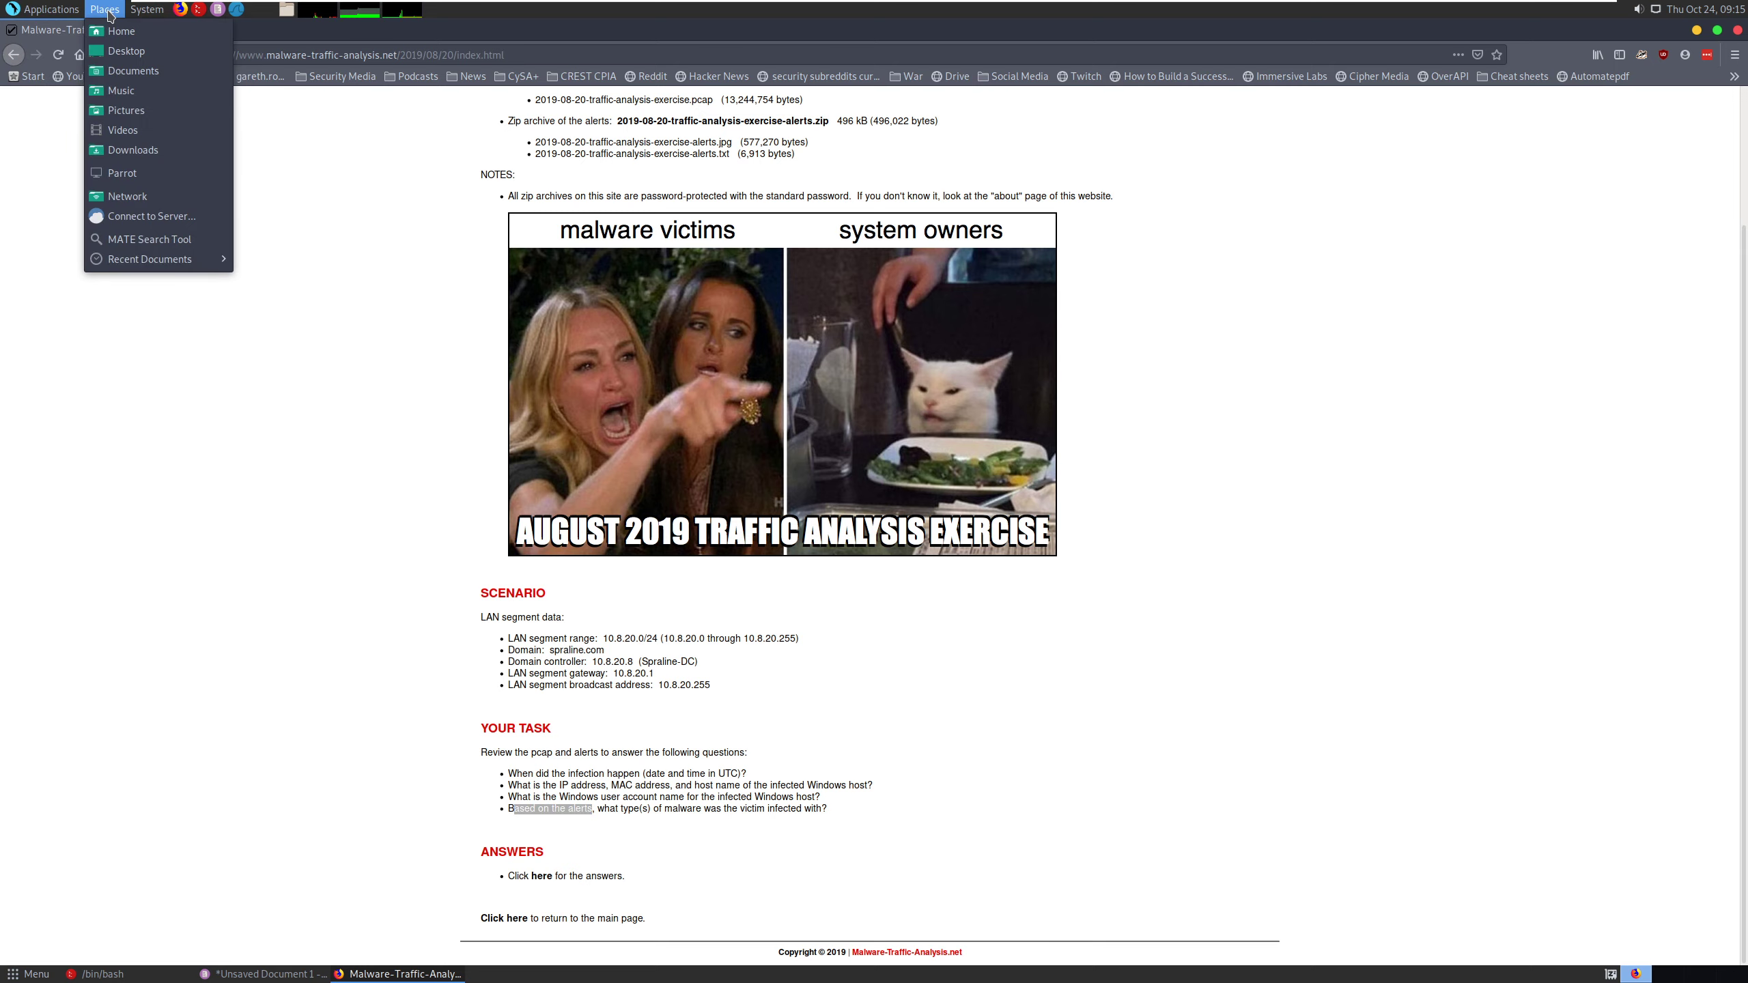
left_click(31, 157)
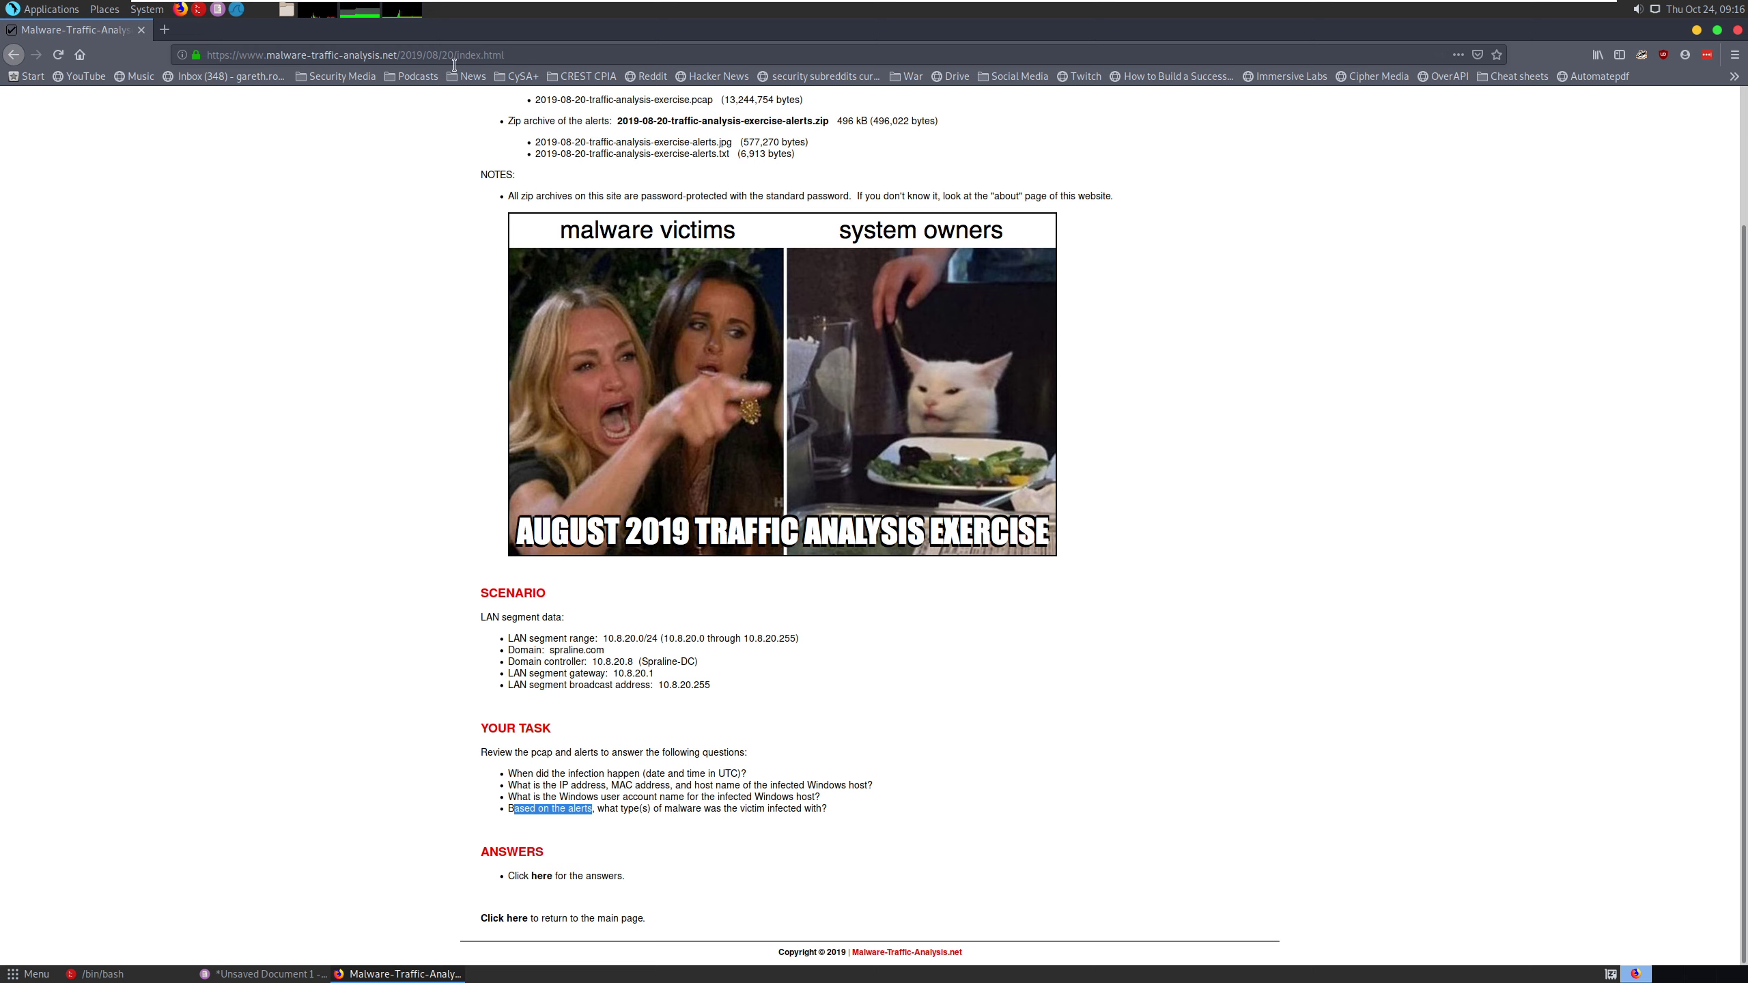
- Minimize the browser and open the image 2019-08-20-traffic-analysis-exercise-alerts.jpg from the Share folder
left_click(1696, 29)
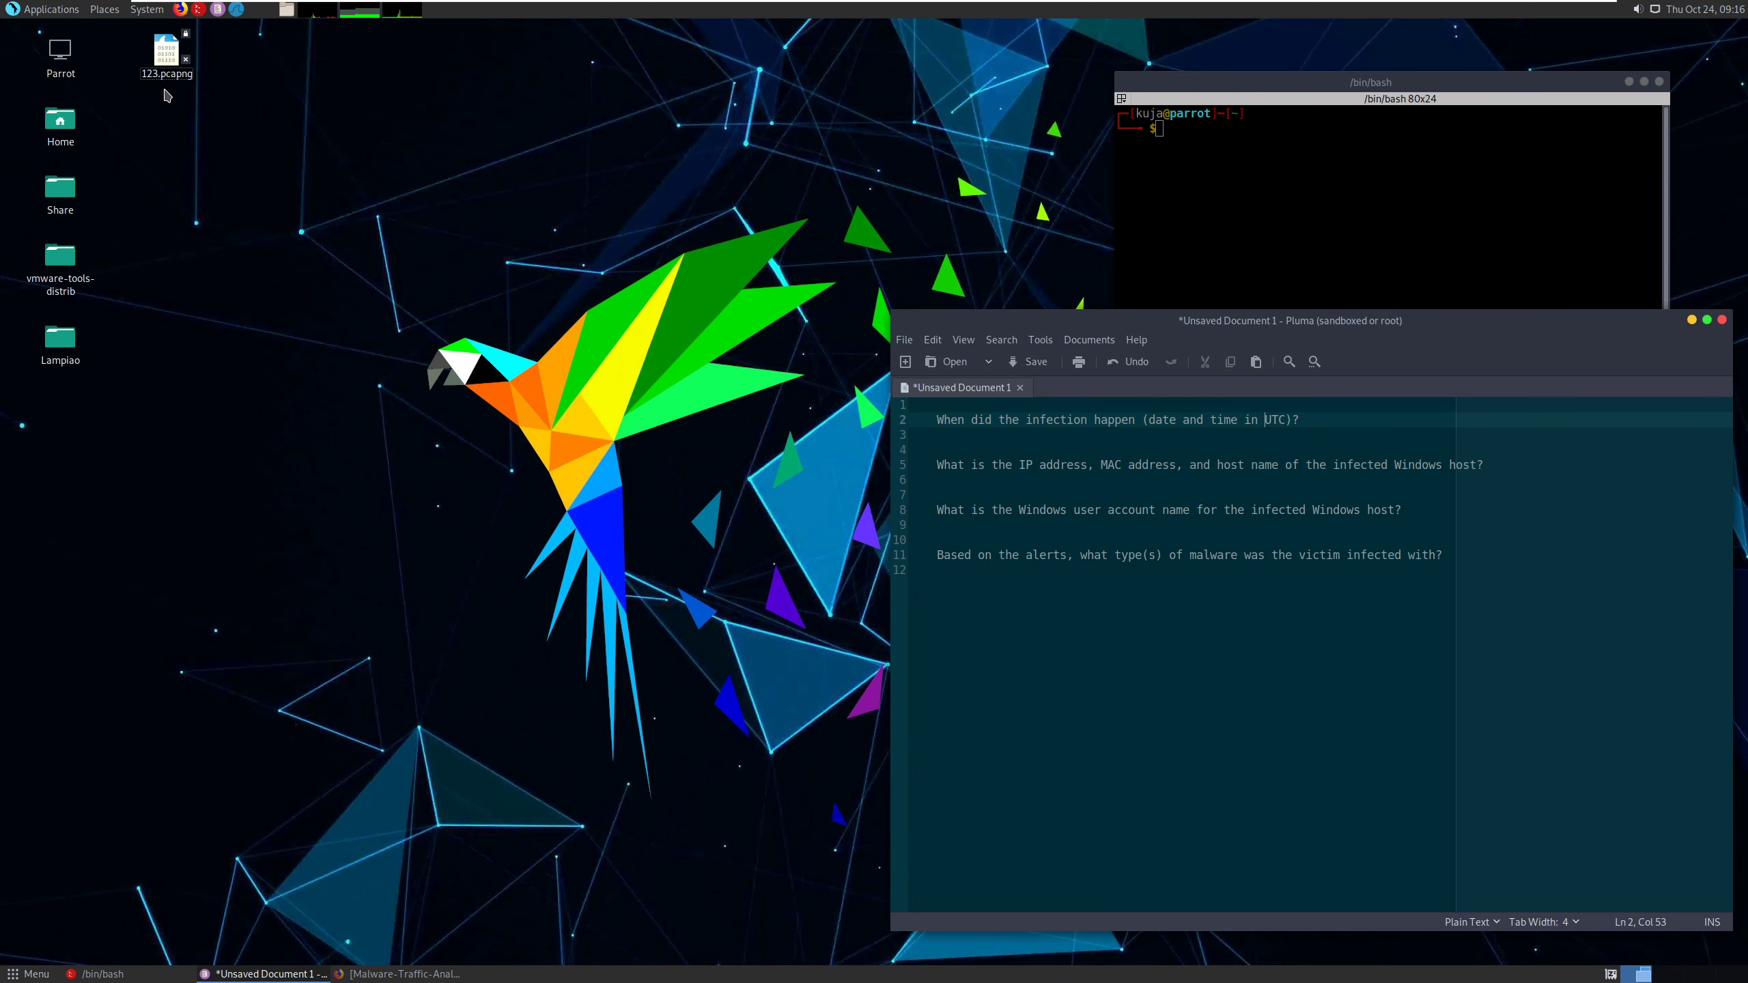
left_click(291, 103)
left_click(287, 9)
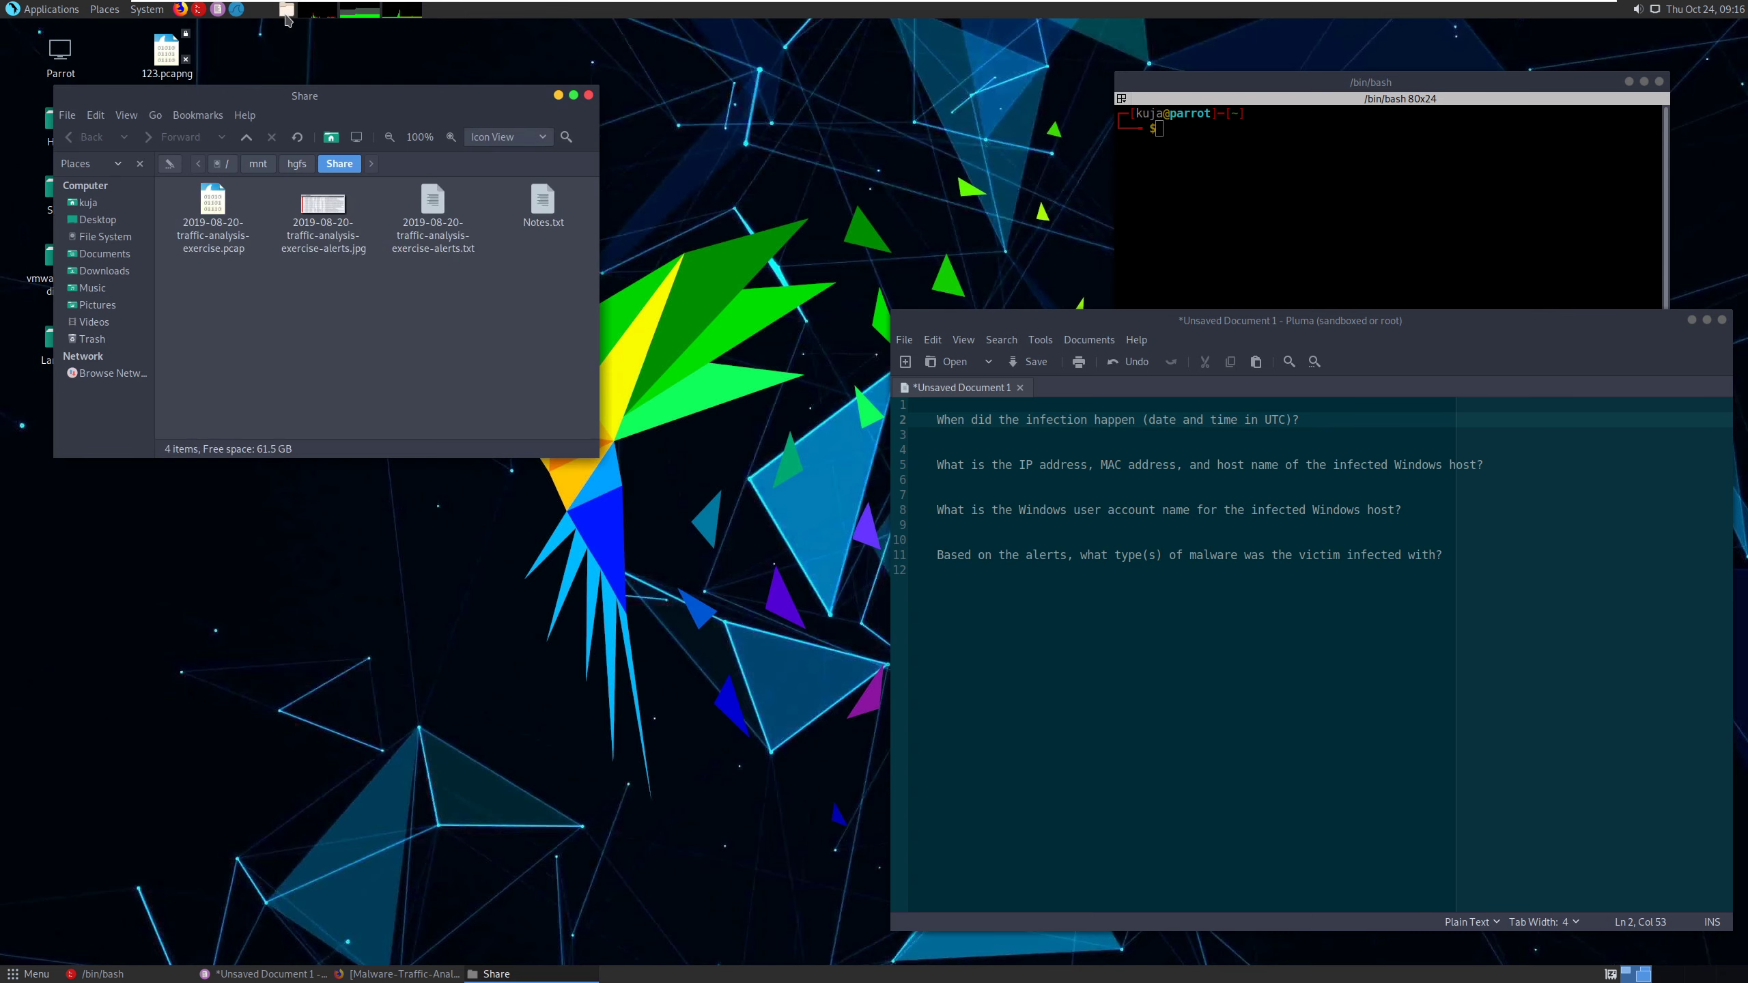
left_click_drag(324, 100, 418, 108)
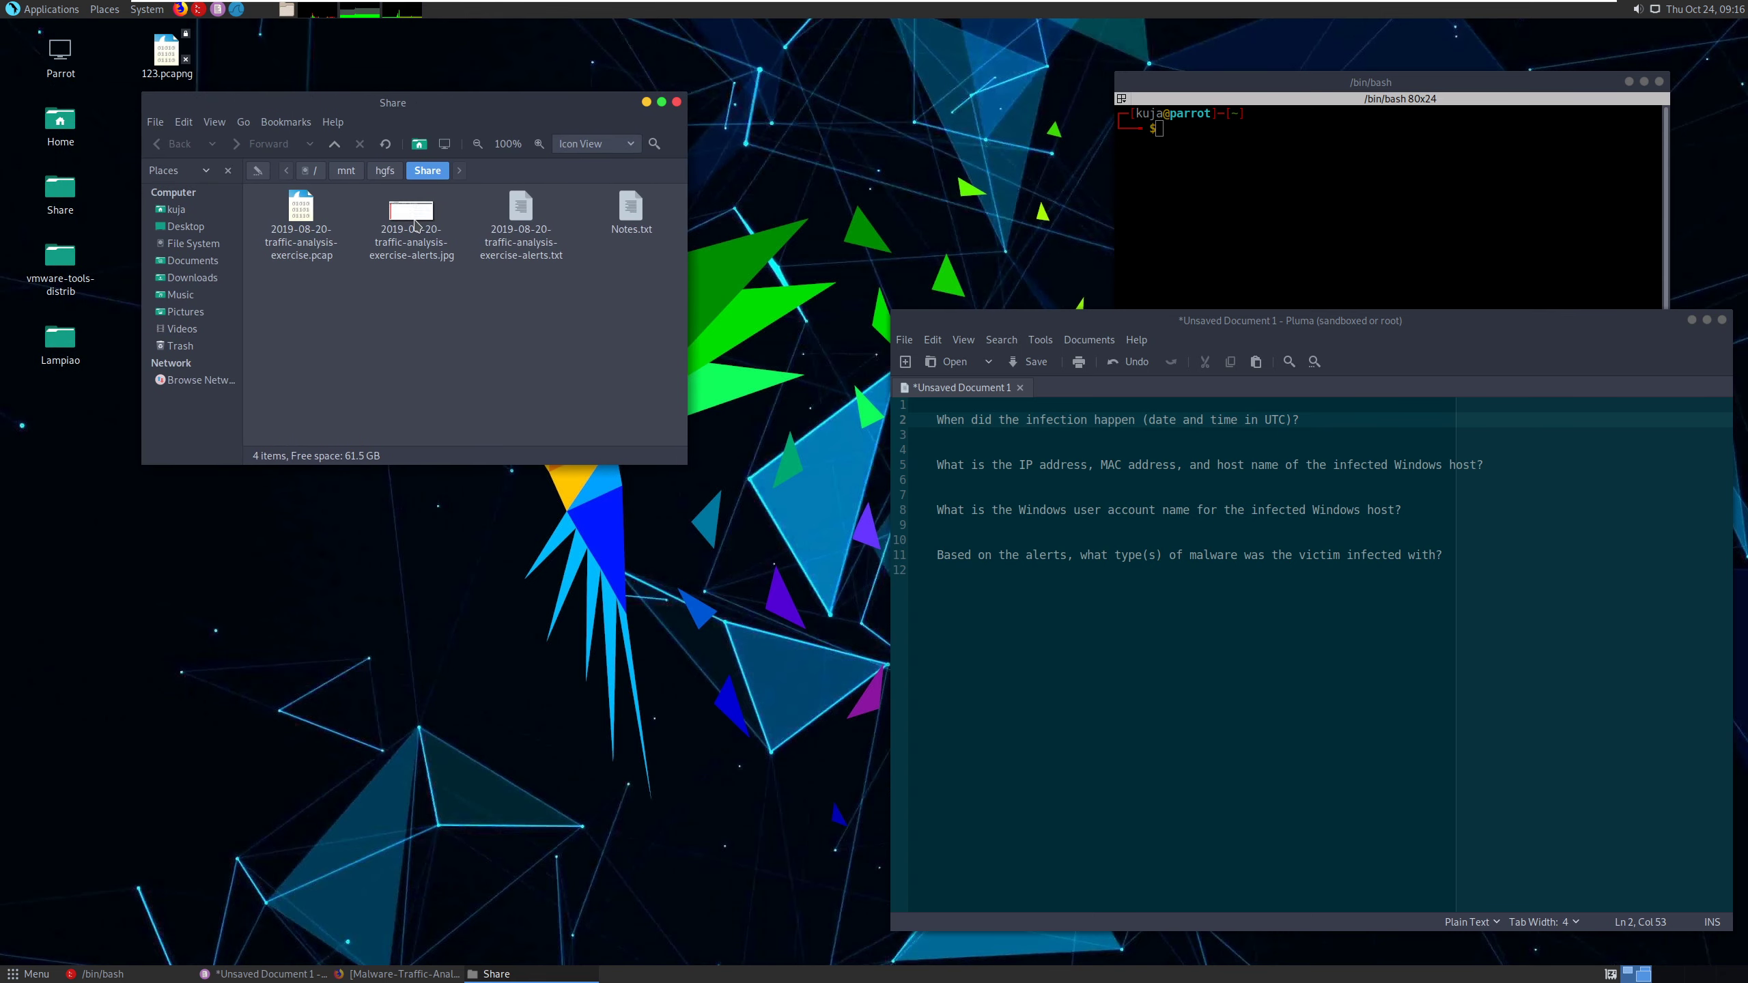
double_click(415, 224)
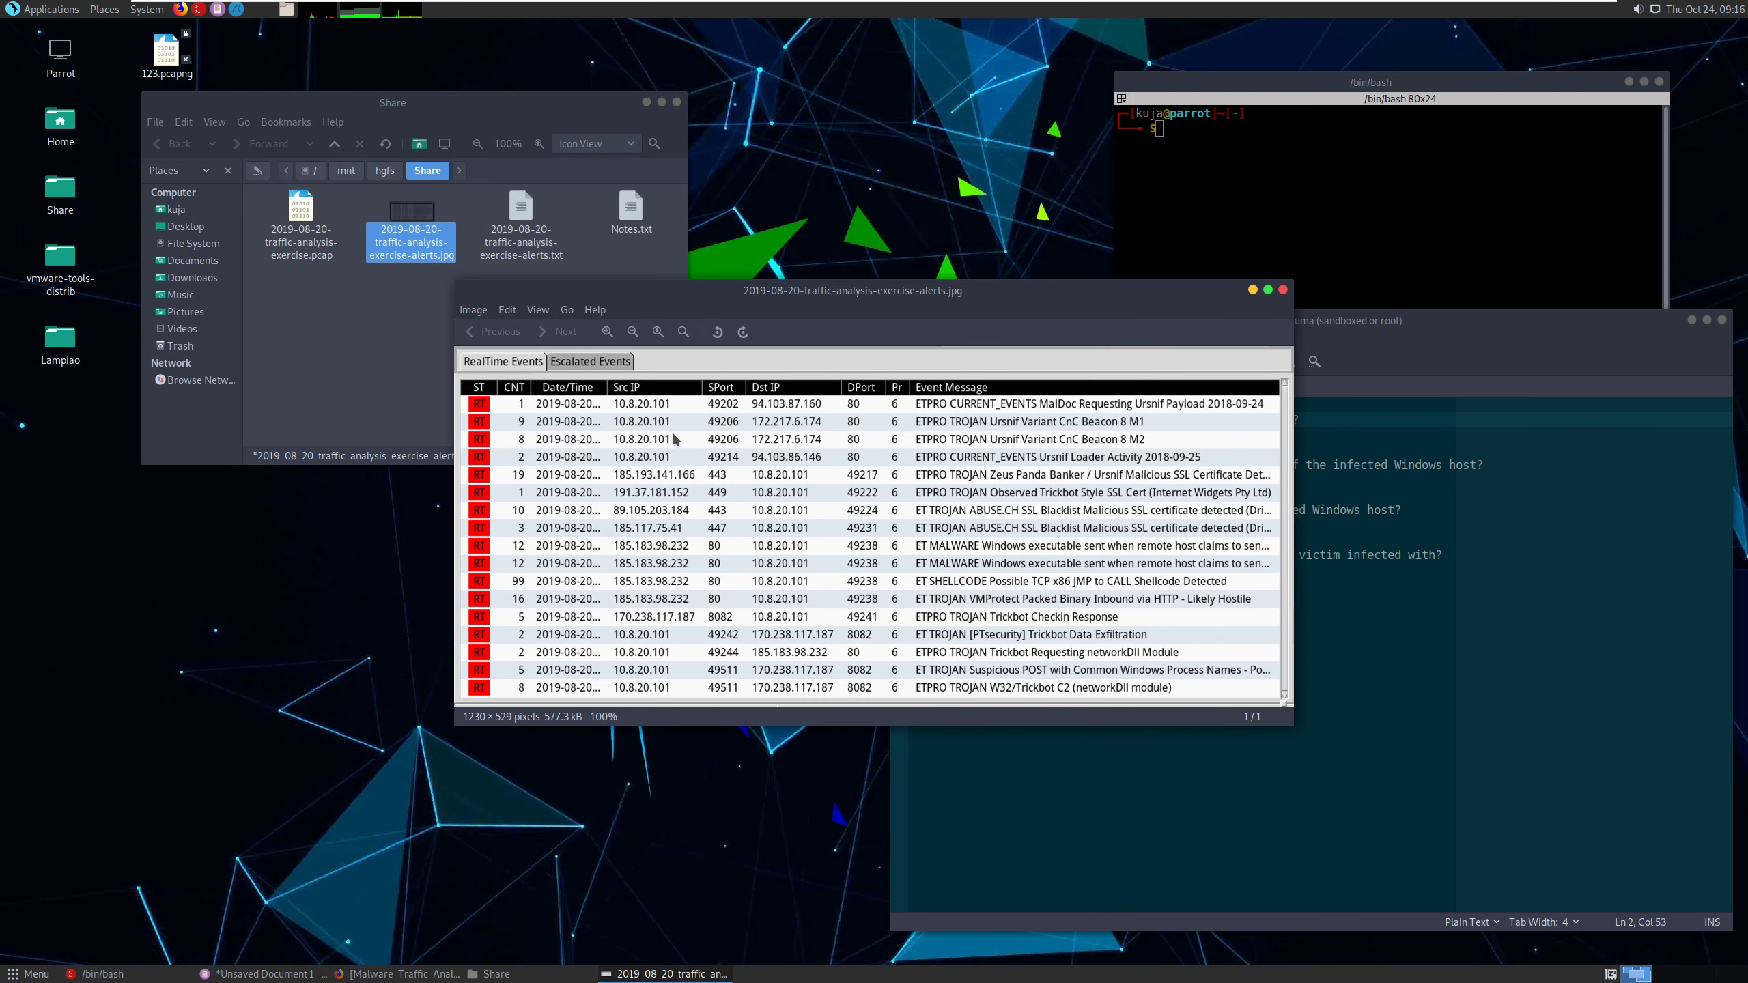
left_click_drag(849, 296, 808, 293)
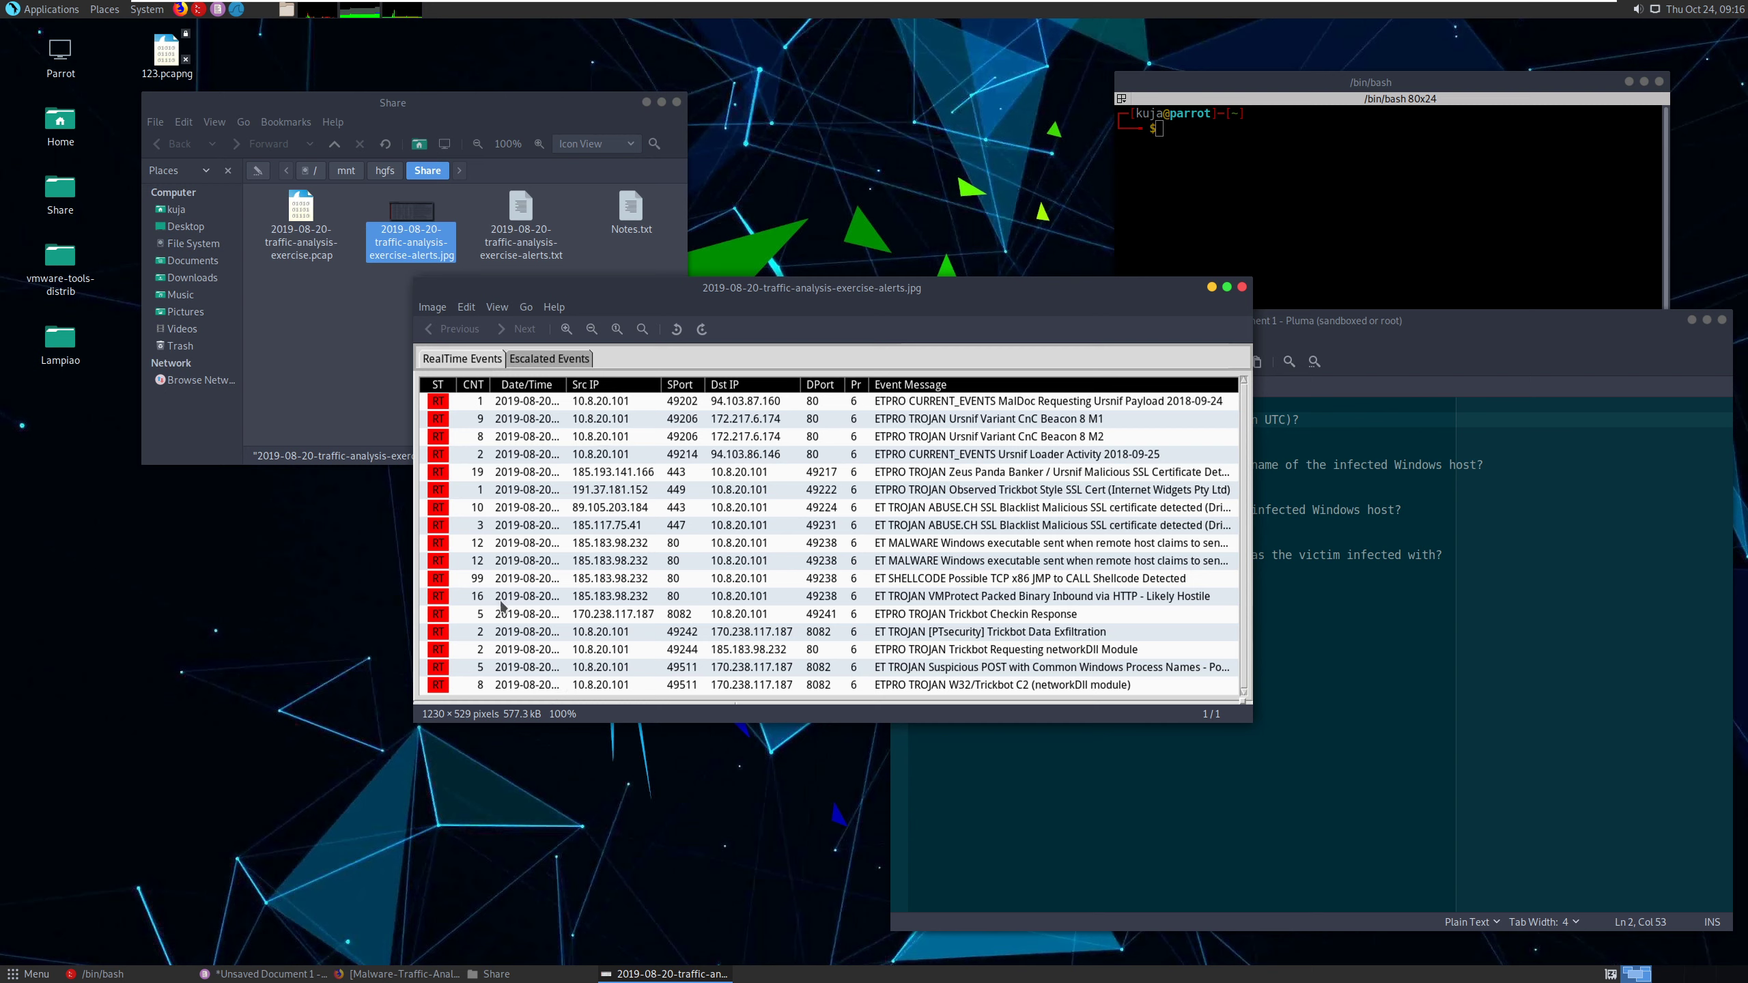
- Open 2019-08-20-traffic-analysis-exercise-alerts.txt from the Share folder with Pluma and enlarge the editor window upward
left_click(343, 327)
double_click(524, 219)
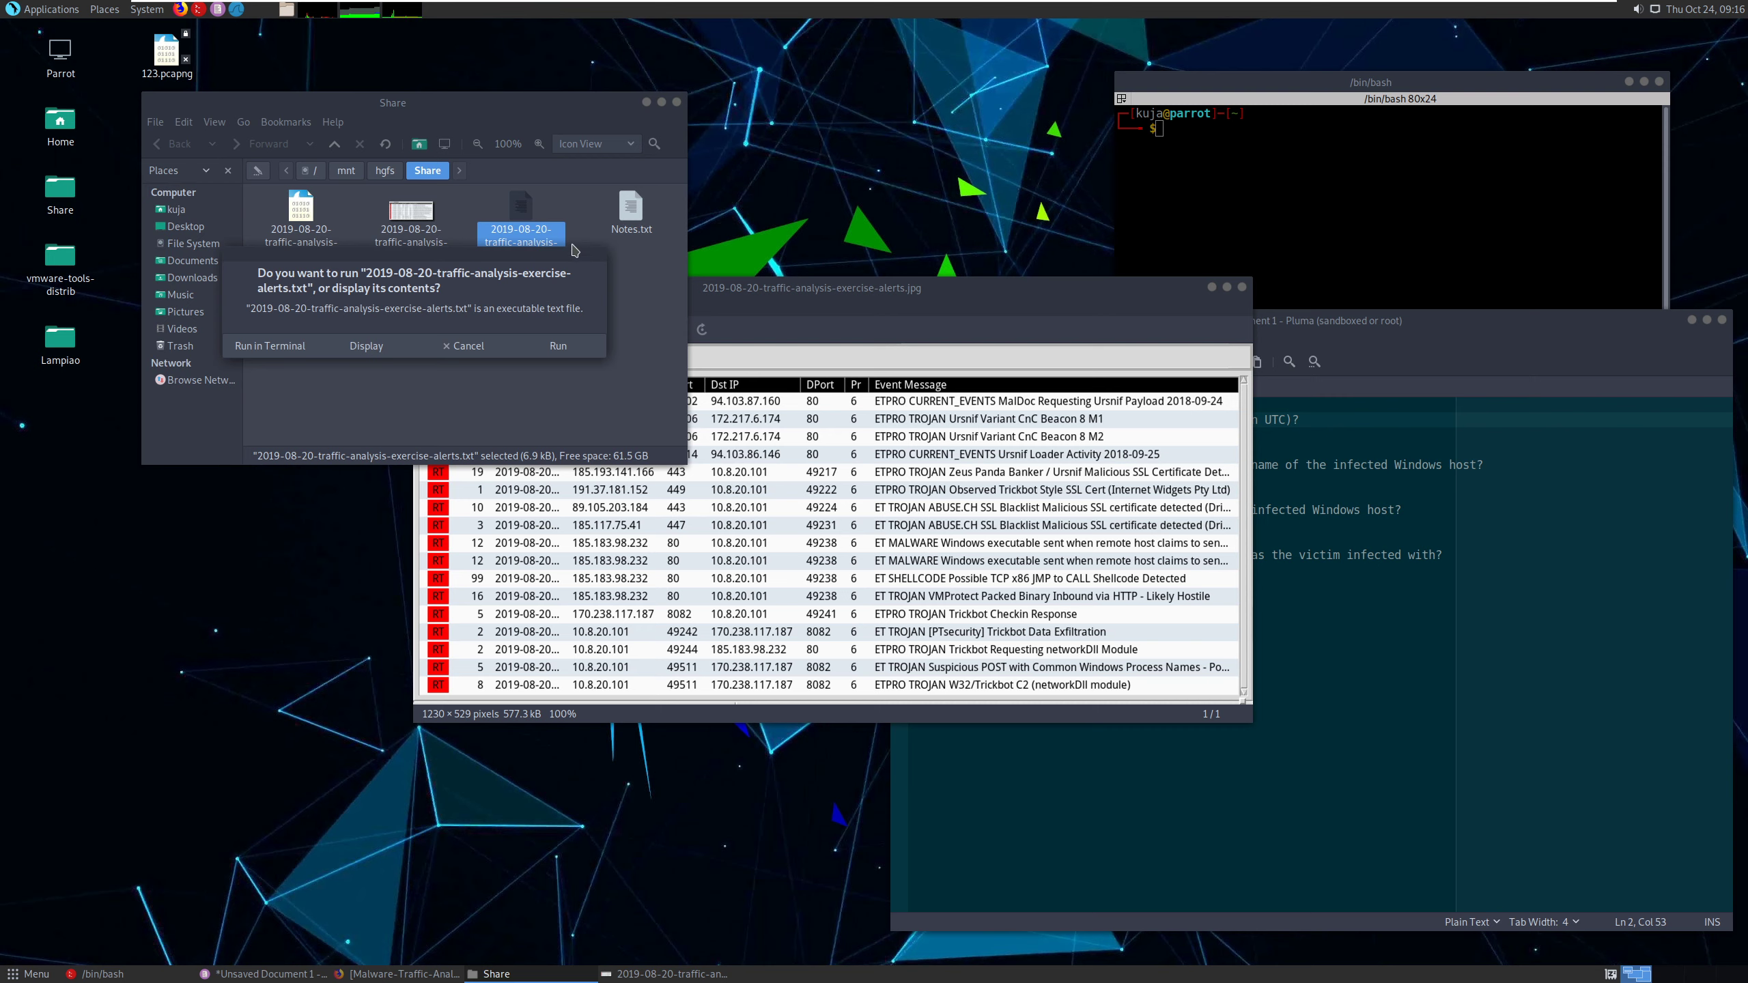
left_click(464, 345)
right_click(525, 210)
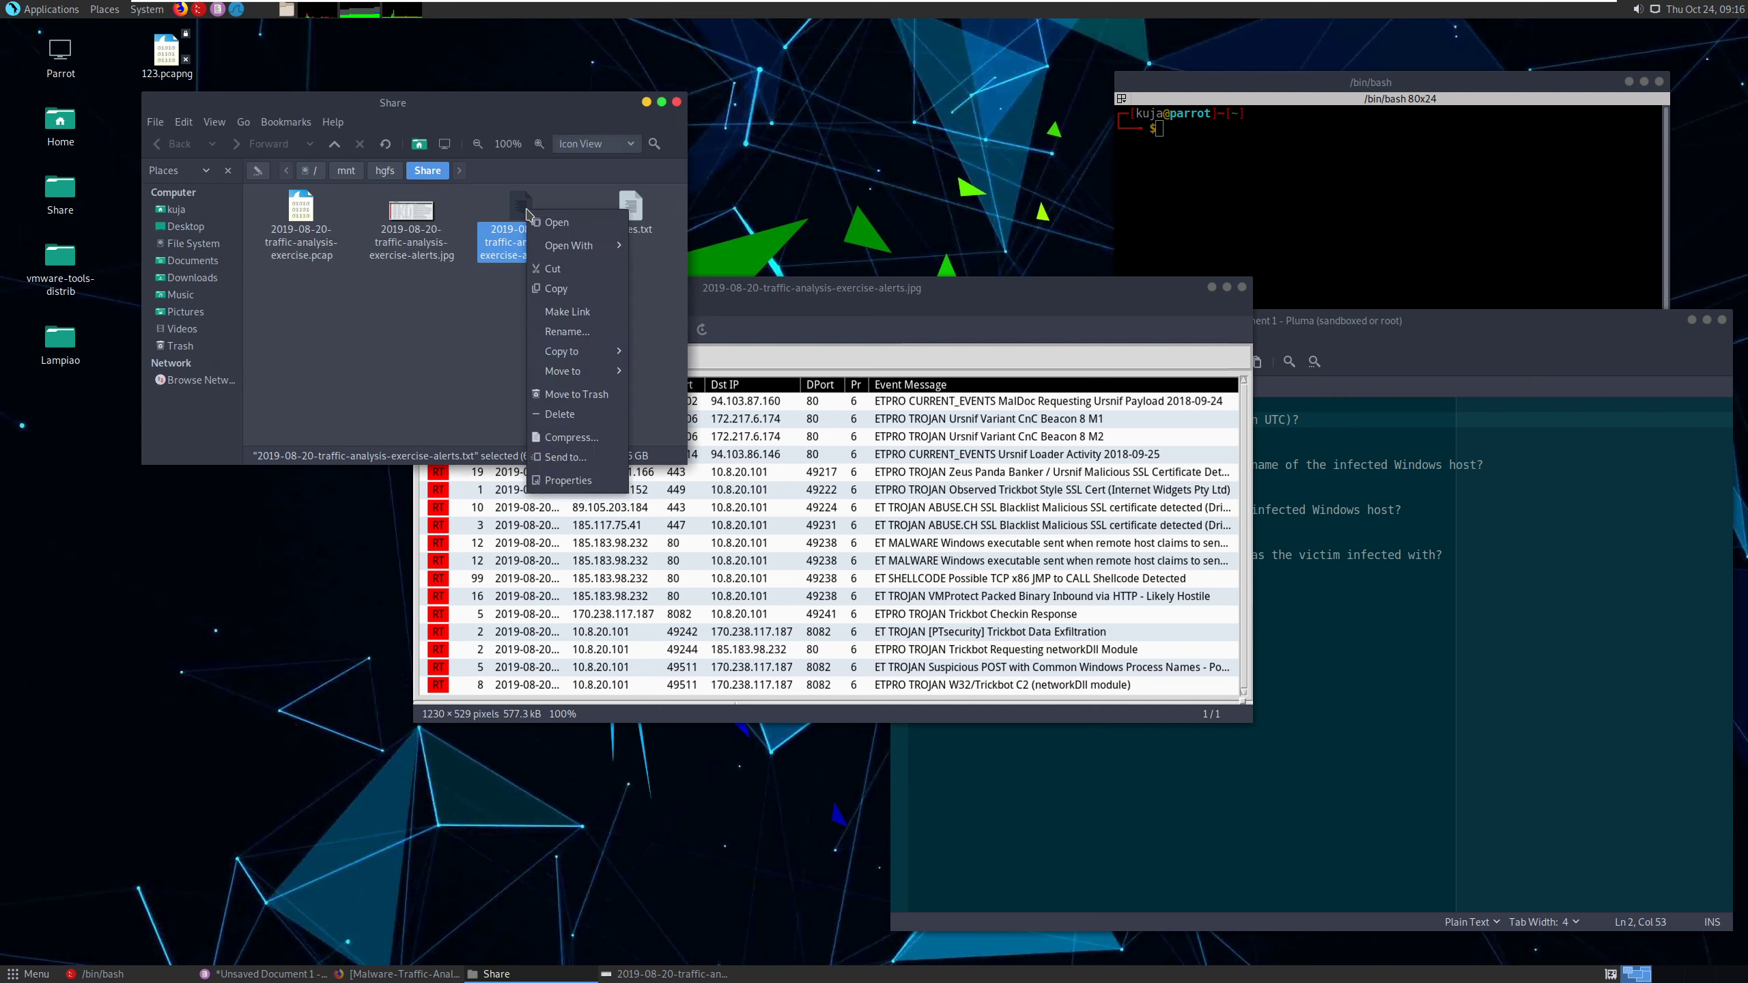
mouse_move(580, 255)
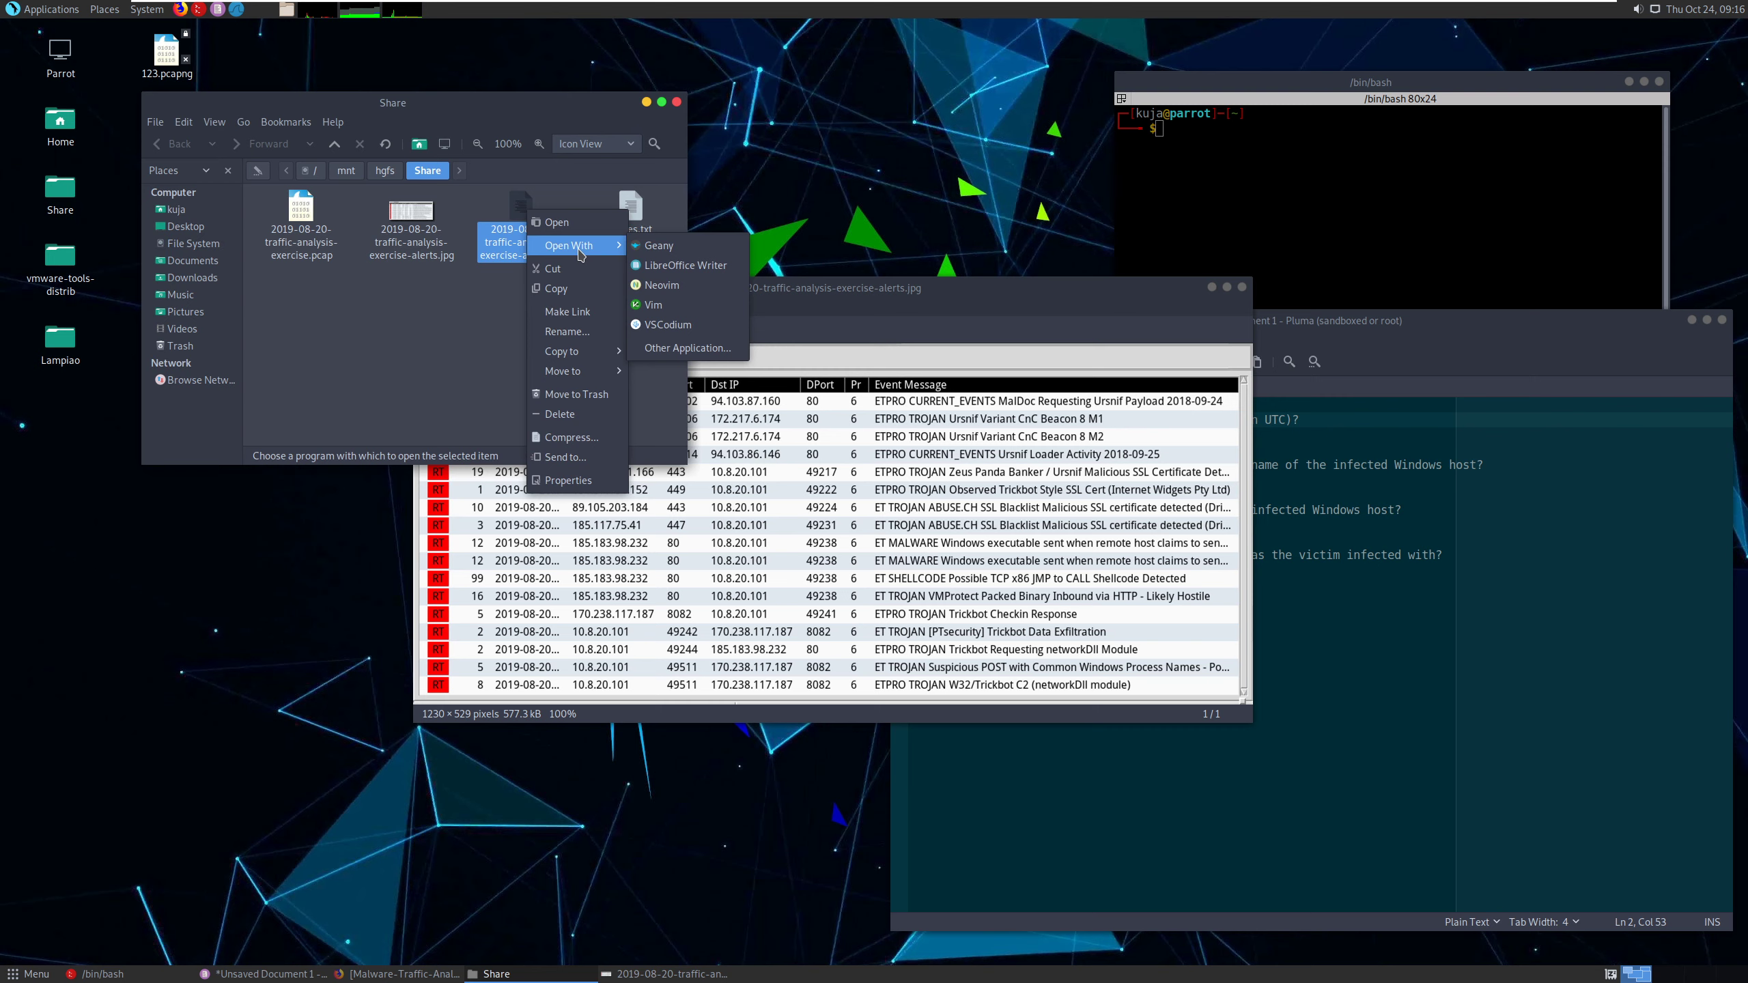
left_click(676, 351)
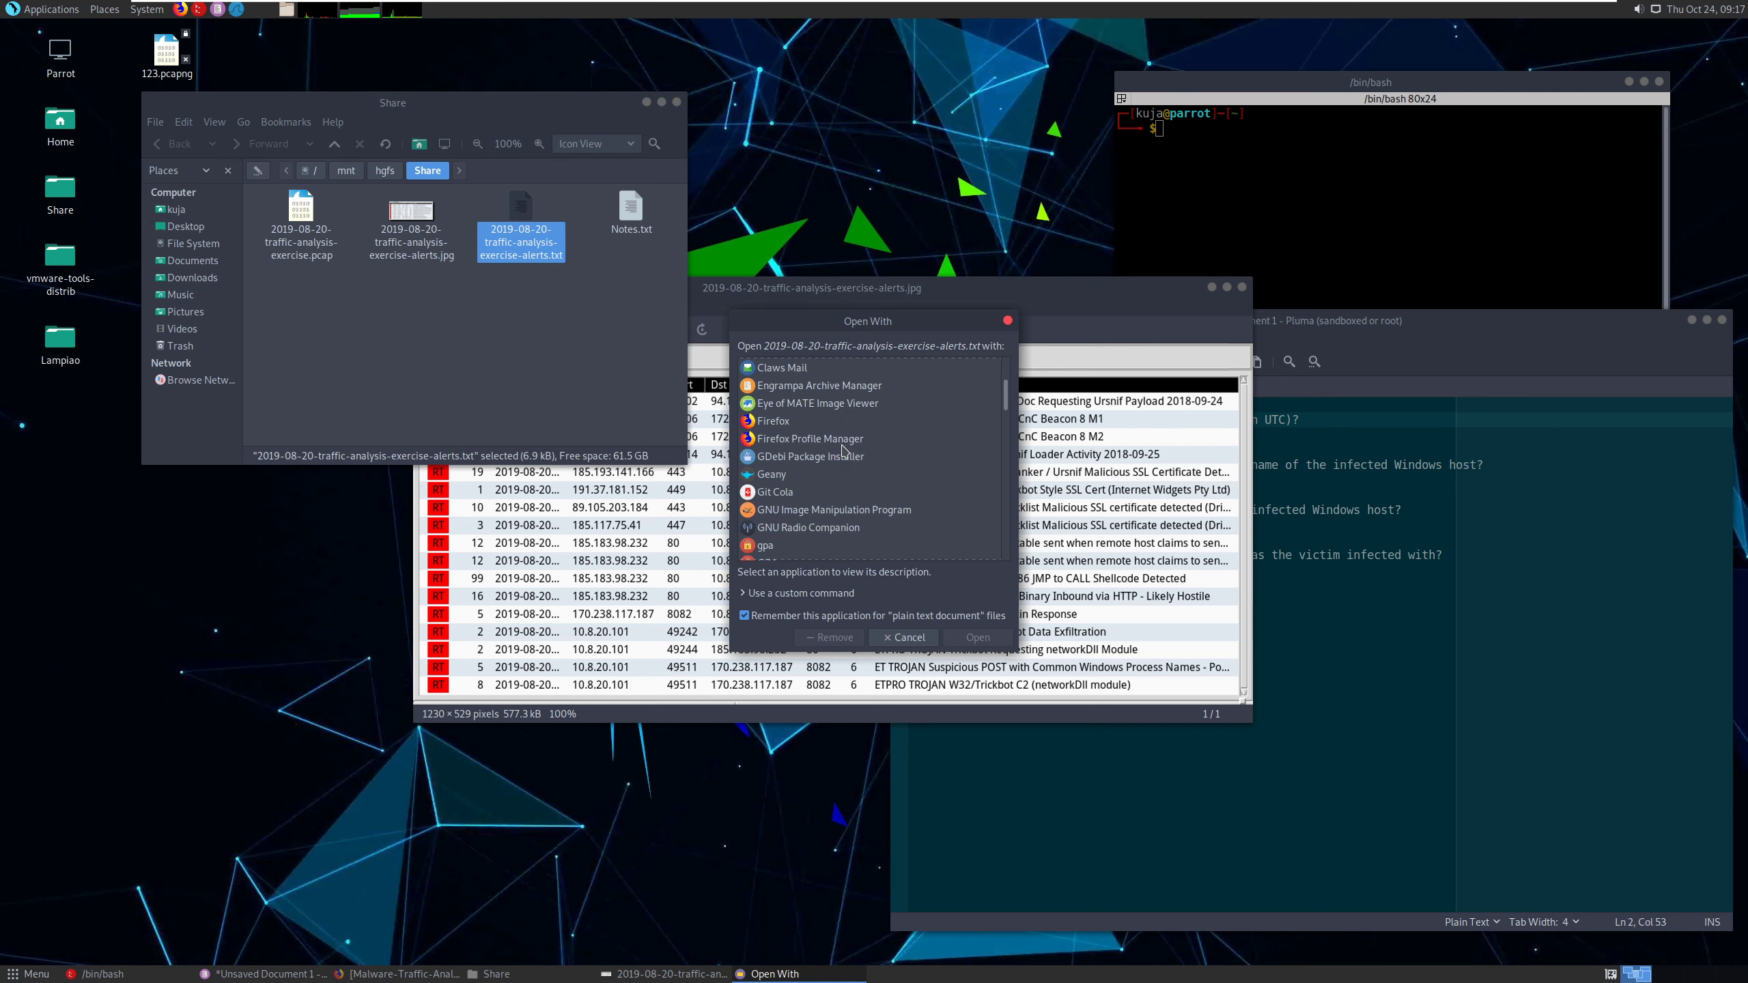
scroll(842, 448, "down", 10)
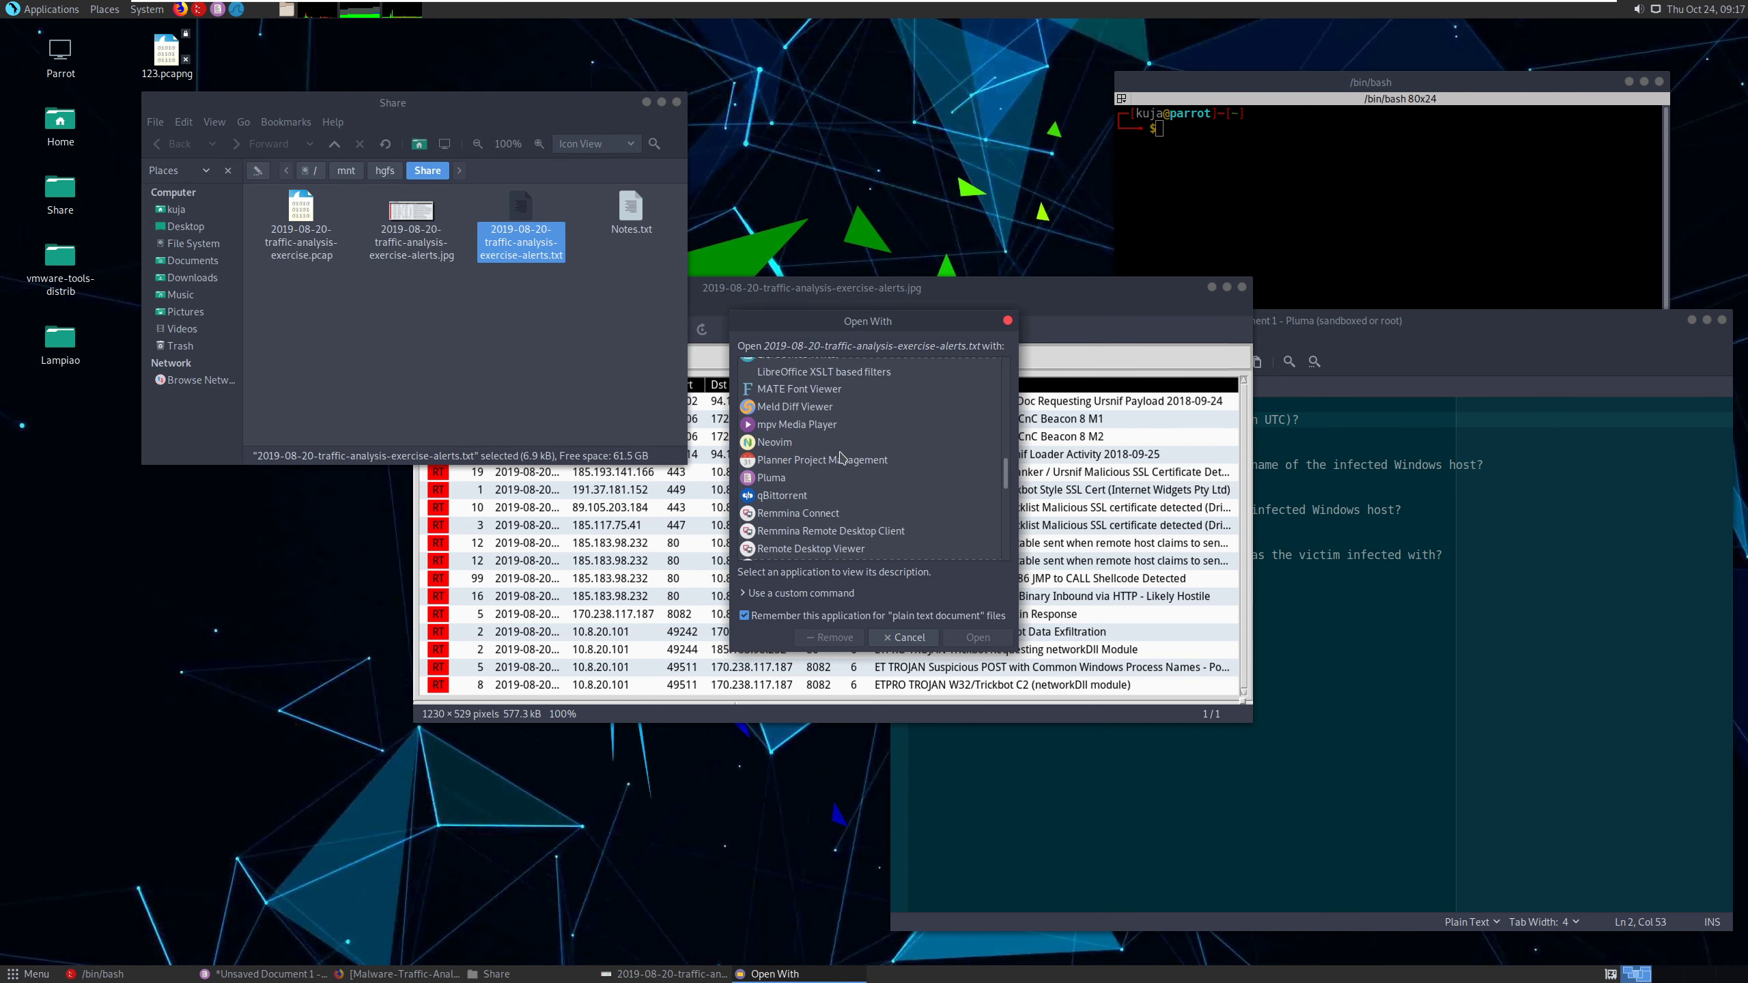
left_click(772, 478)
left_click(977, 637)
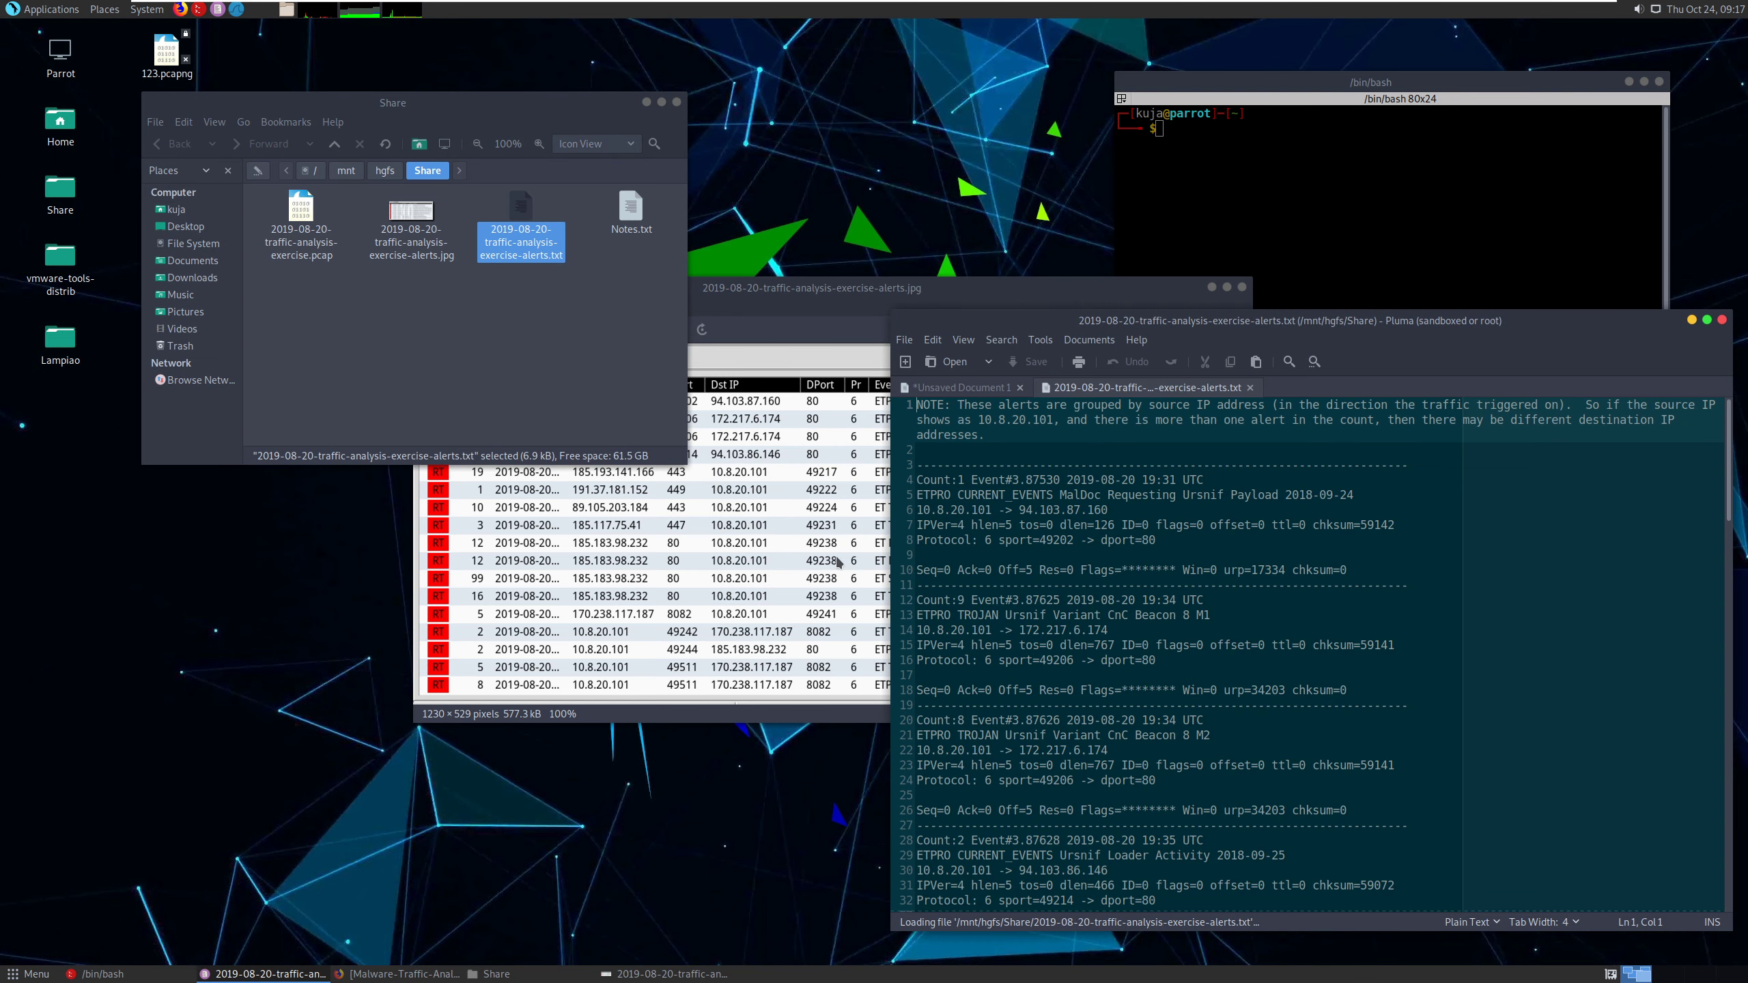
left_click_drag(894, 315, 913, 32)
left_click(1163, 343)
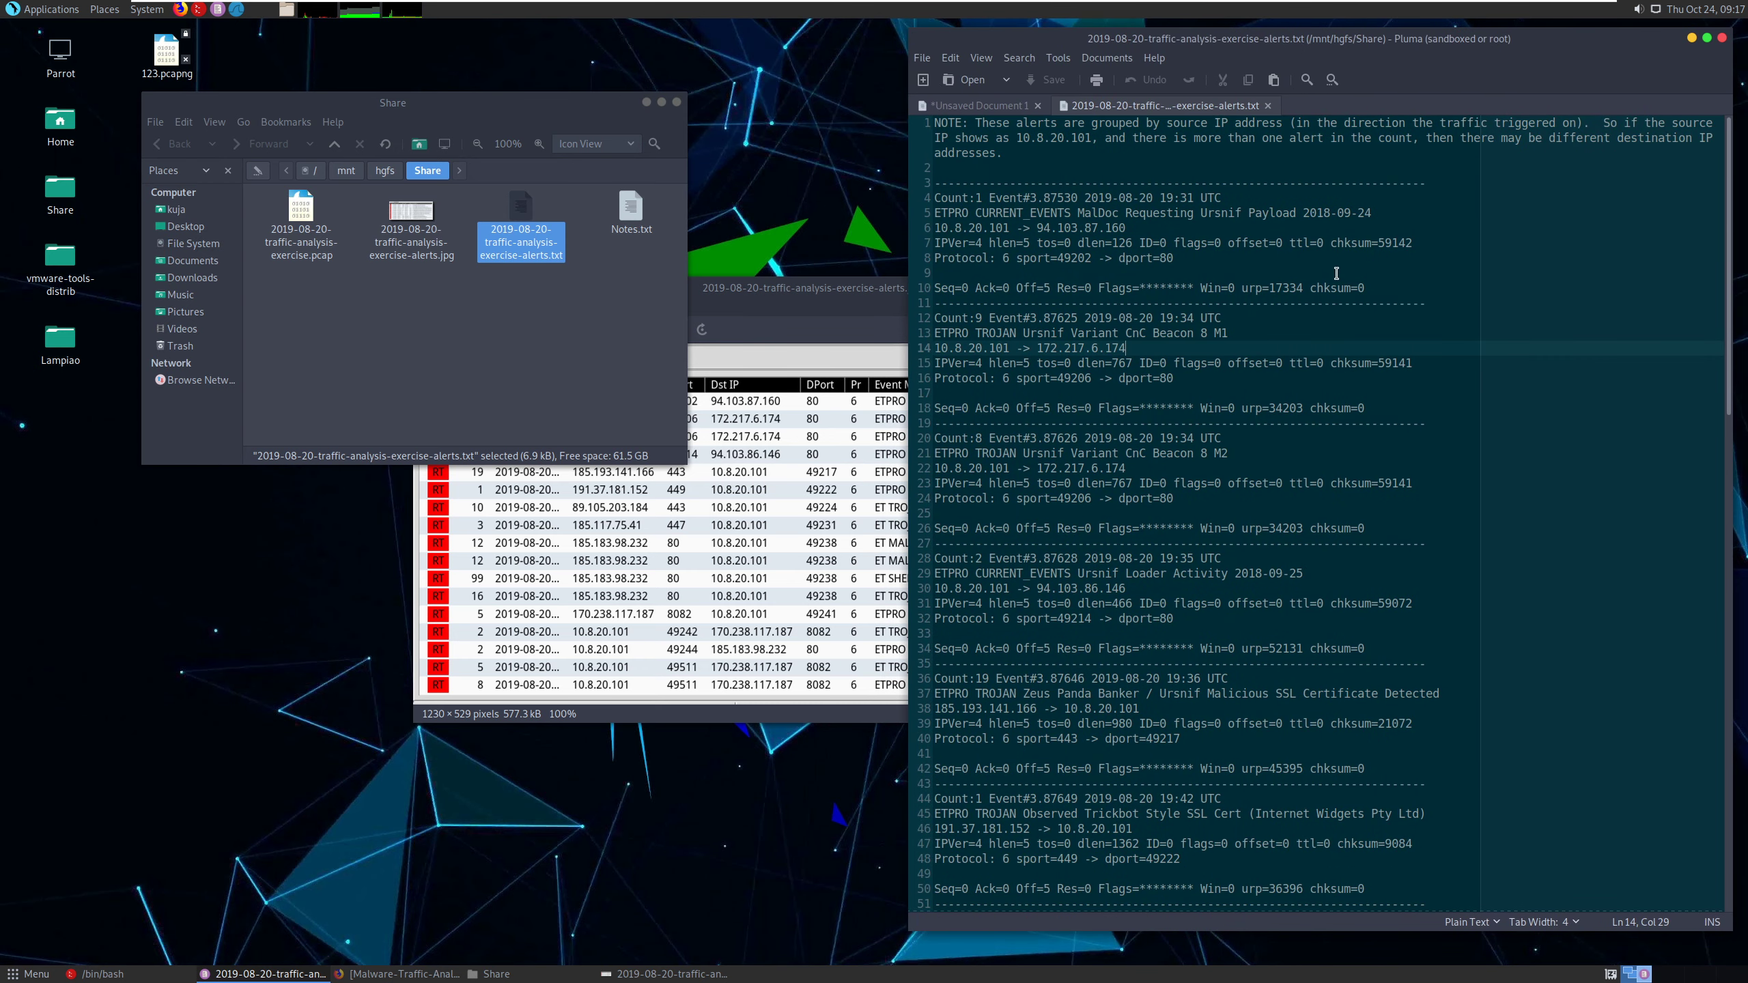
- Read through the alerts text file from the first event's timestamp to the last event
left_click_drag(1159, 198, 1207, 199)
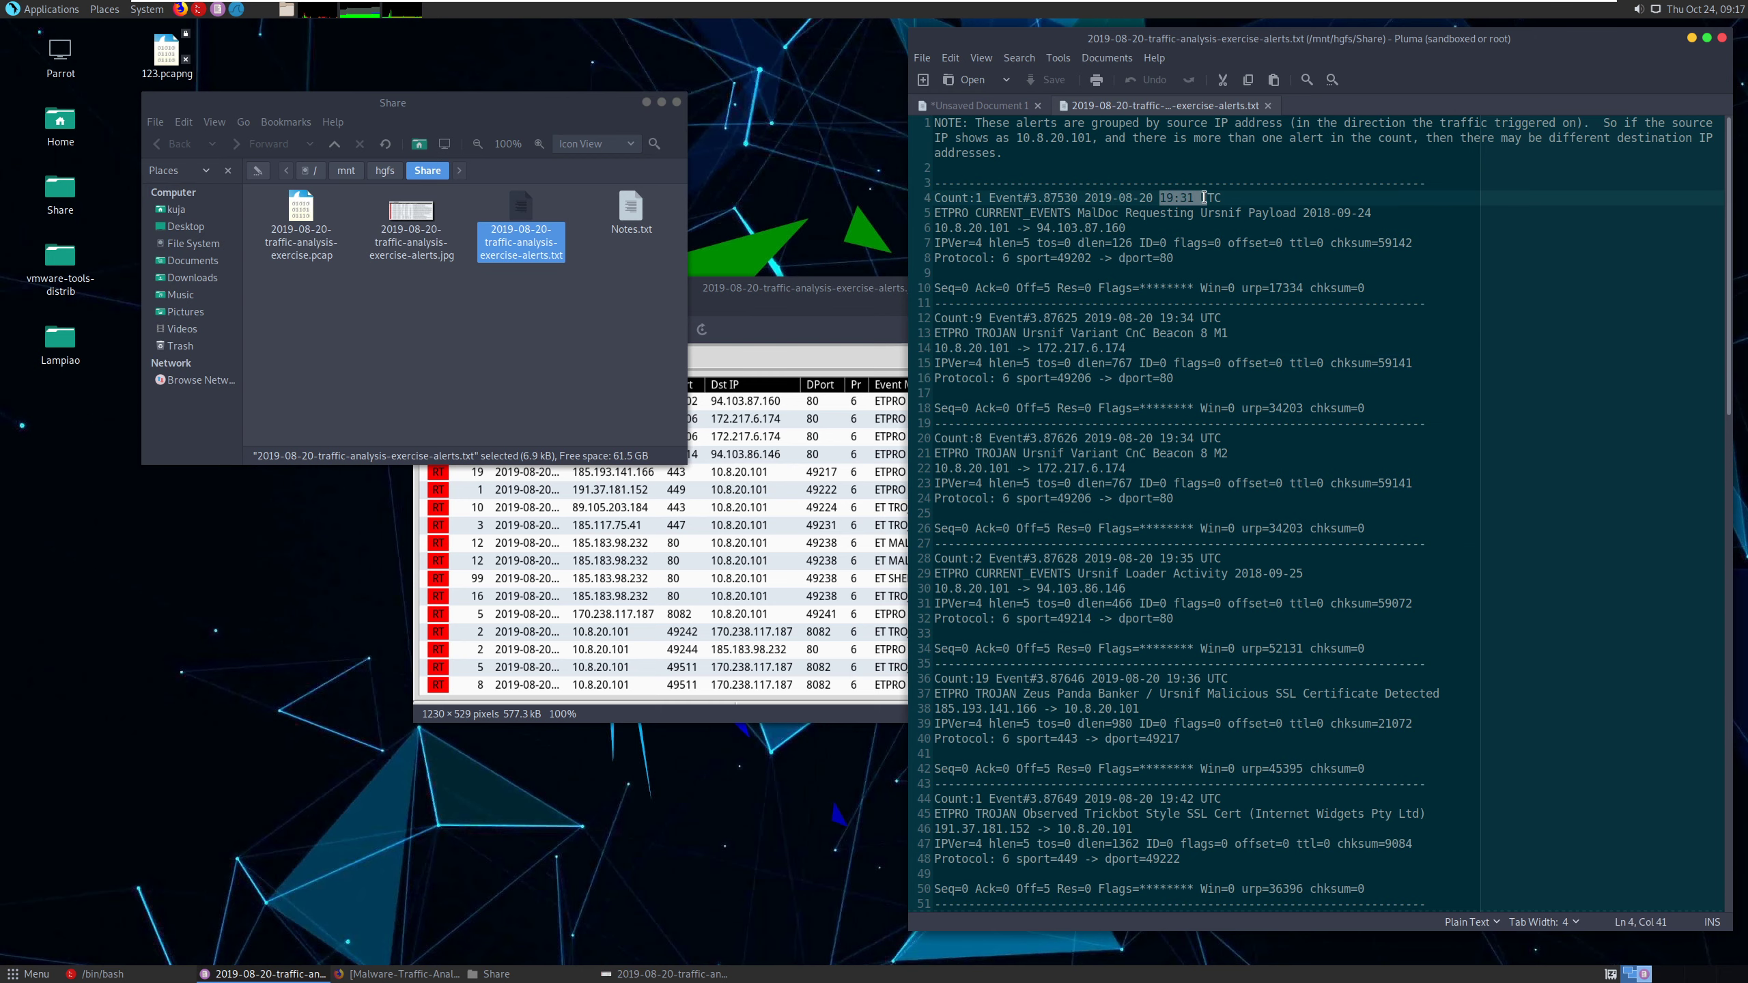
left_click(1213, 363)
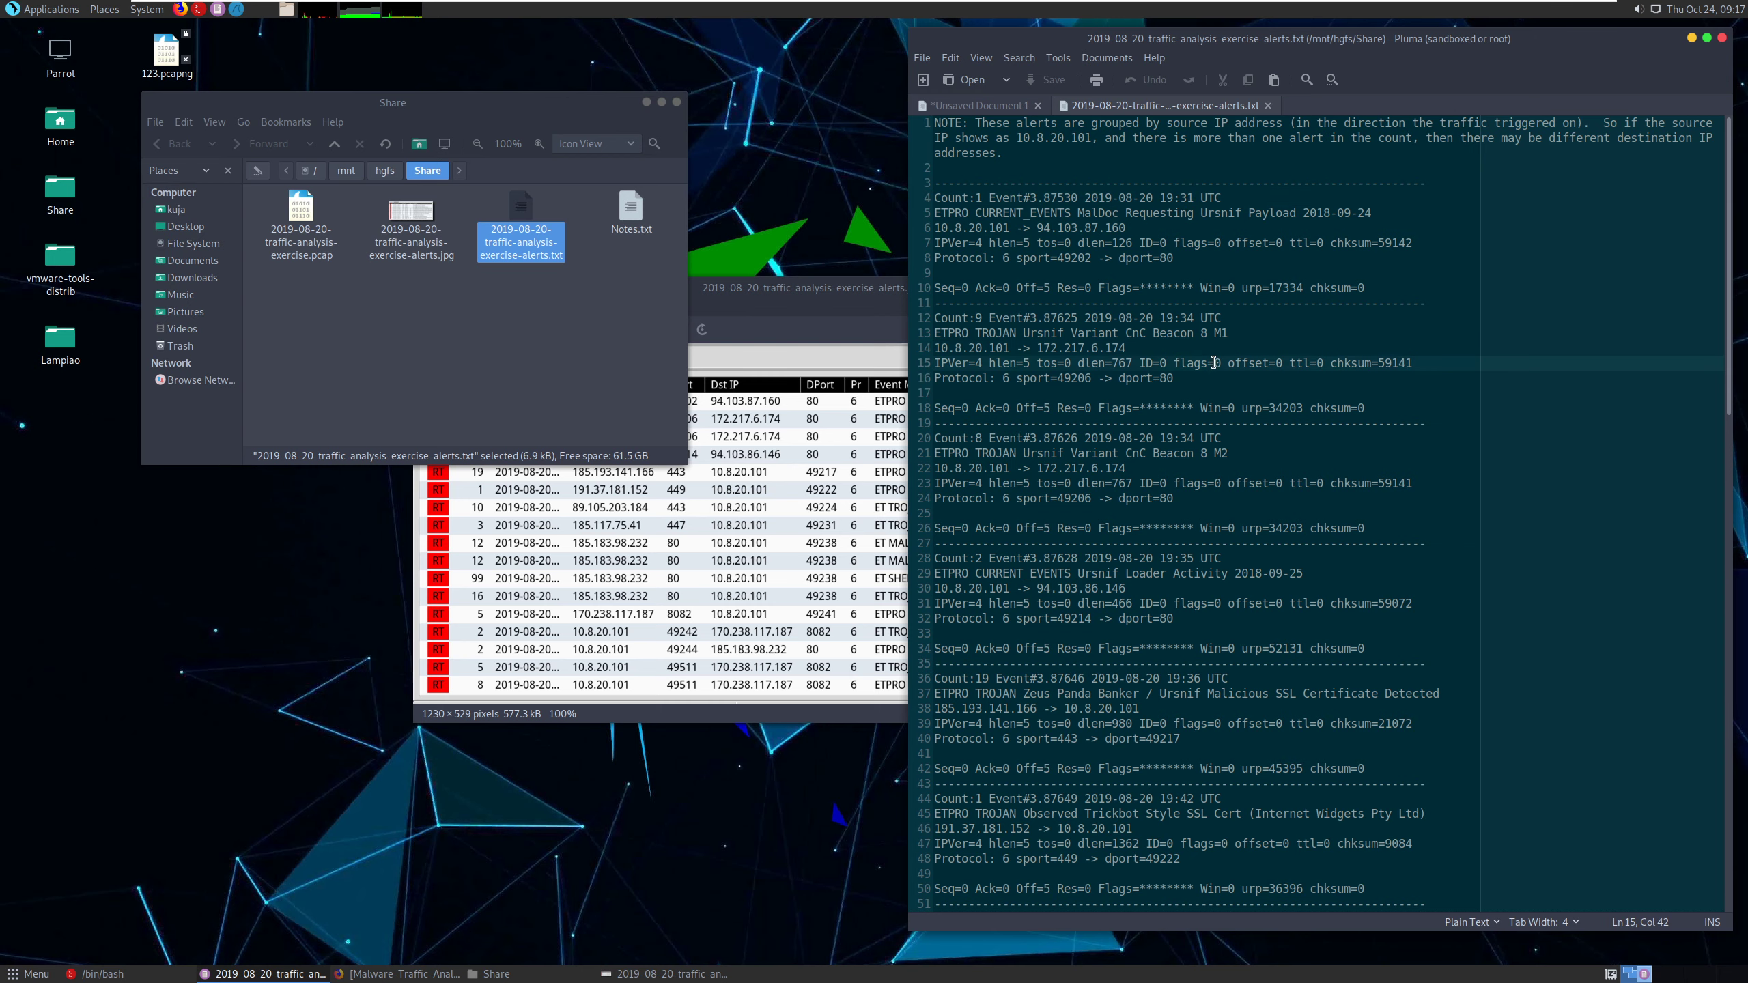
scroll(1101, 230, "down", 3)
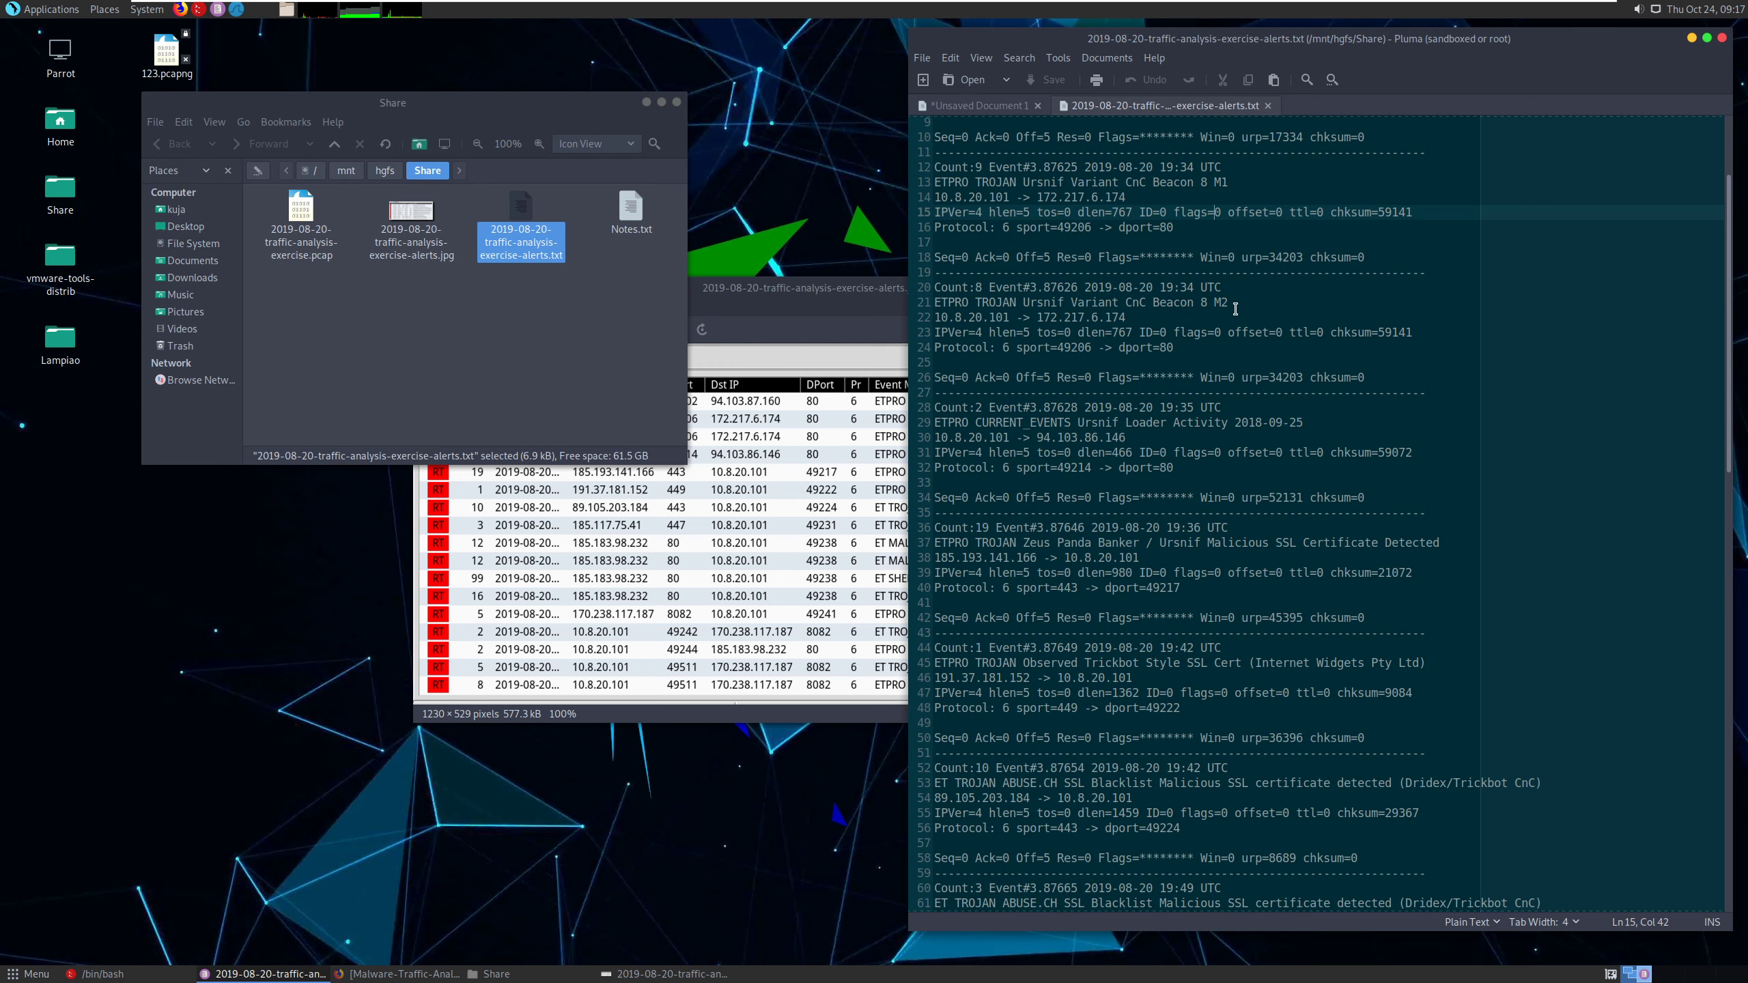
scroll(1235, 309, "down", 20)
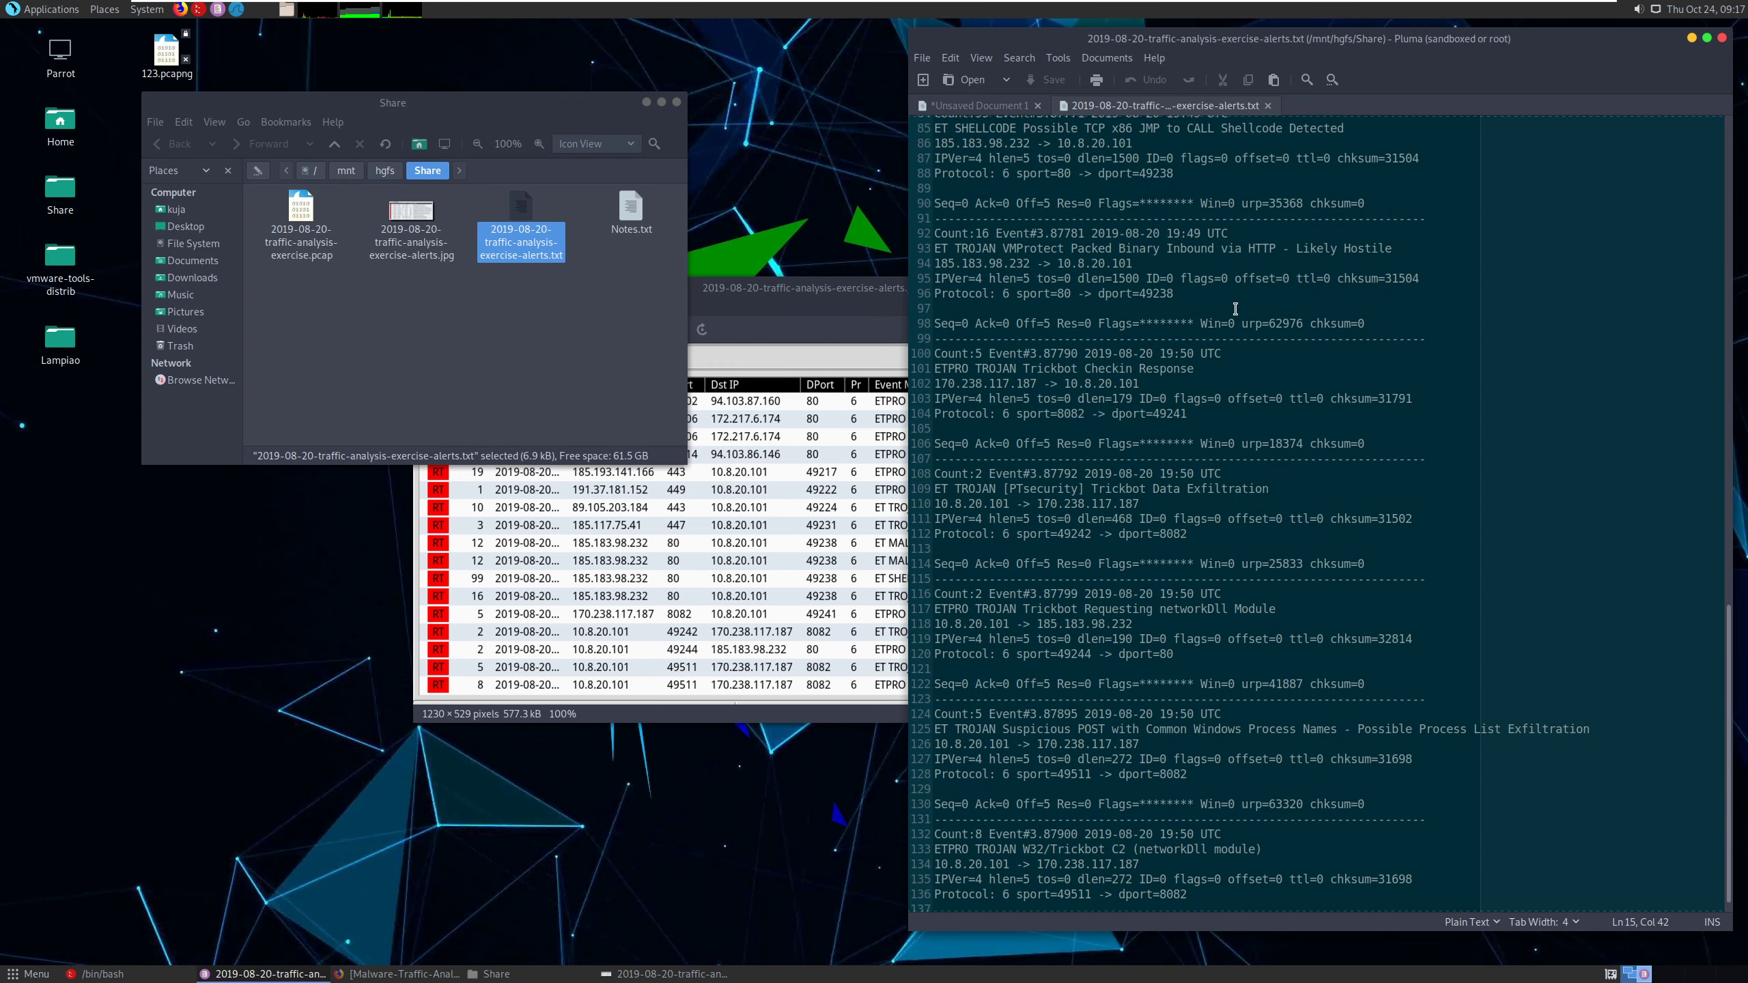
scroll(1235, 308, "down", 2)
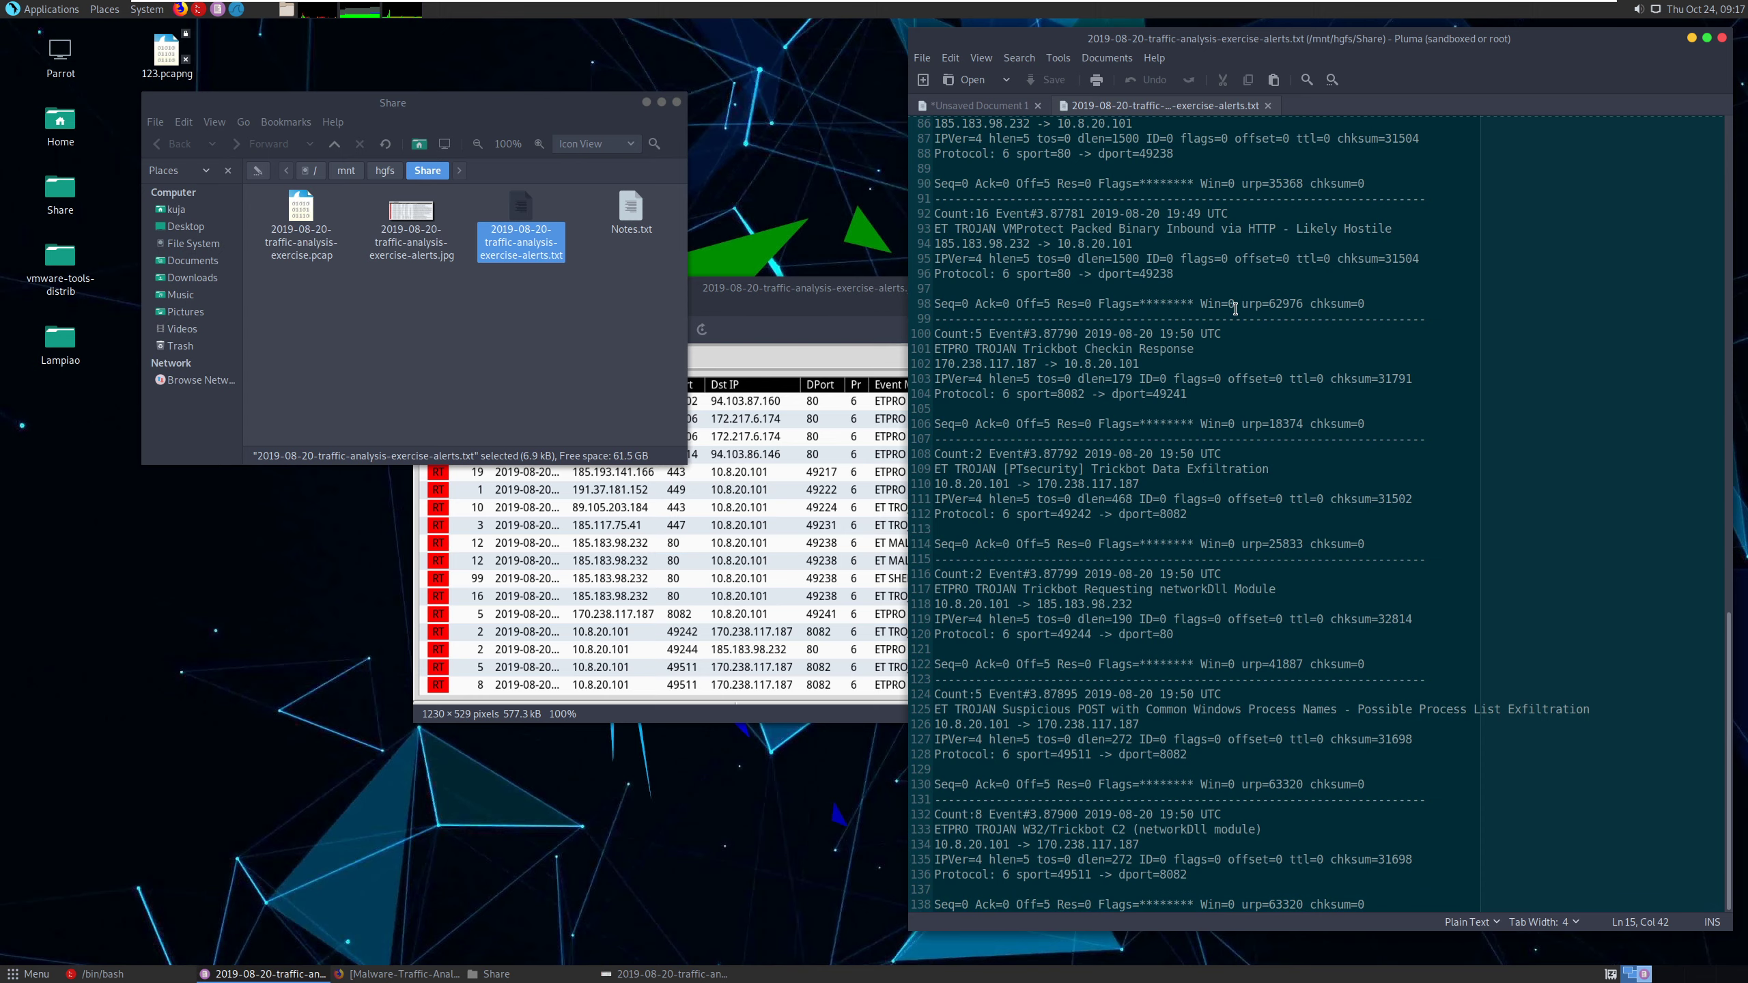
scroll(1235, 309, "up", 20)
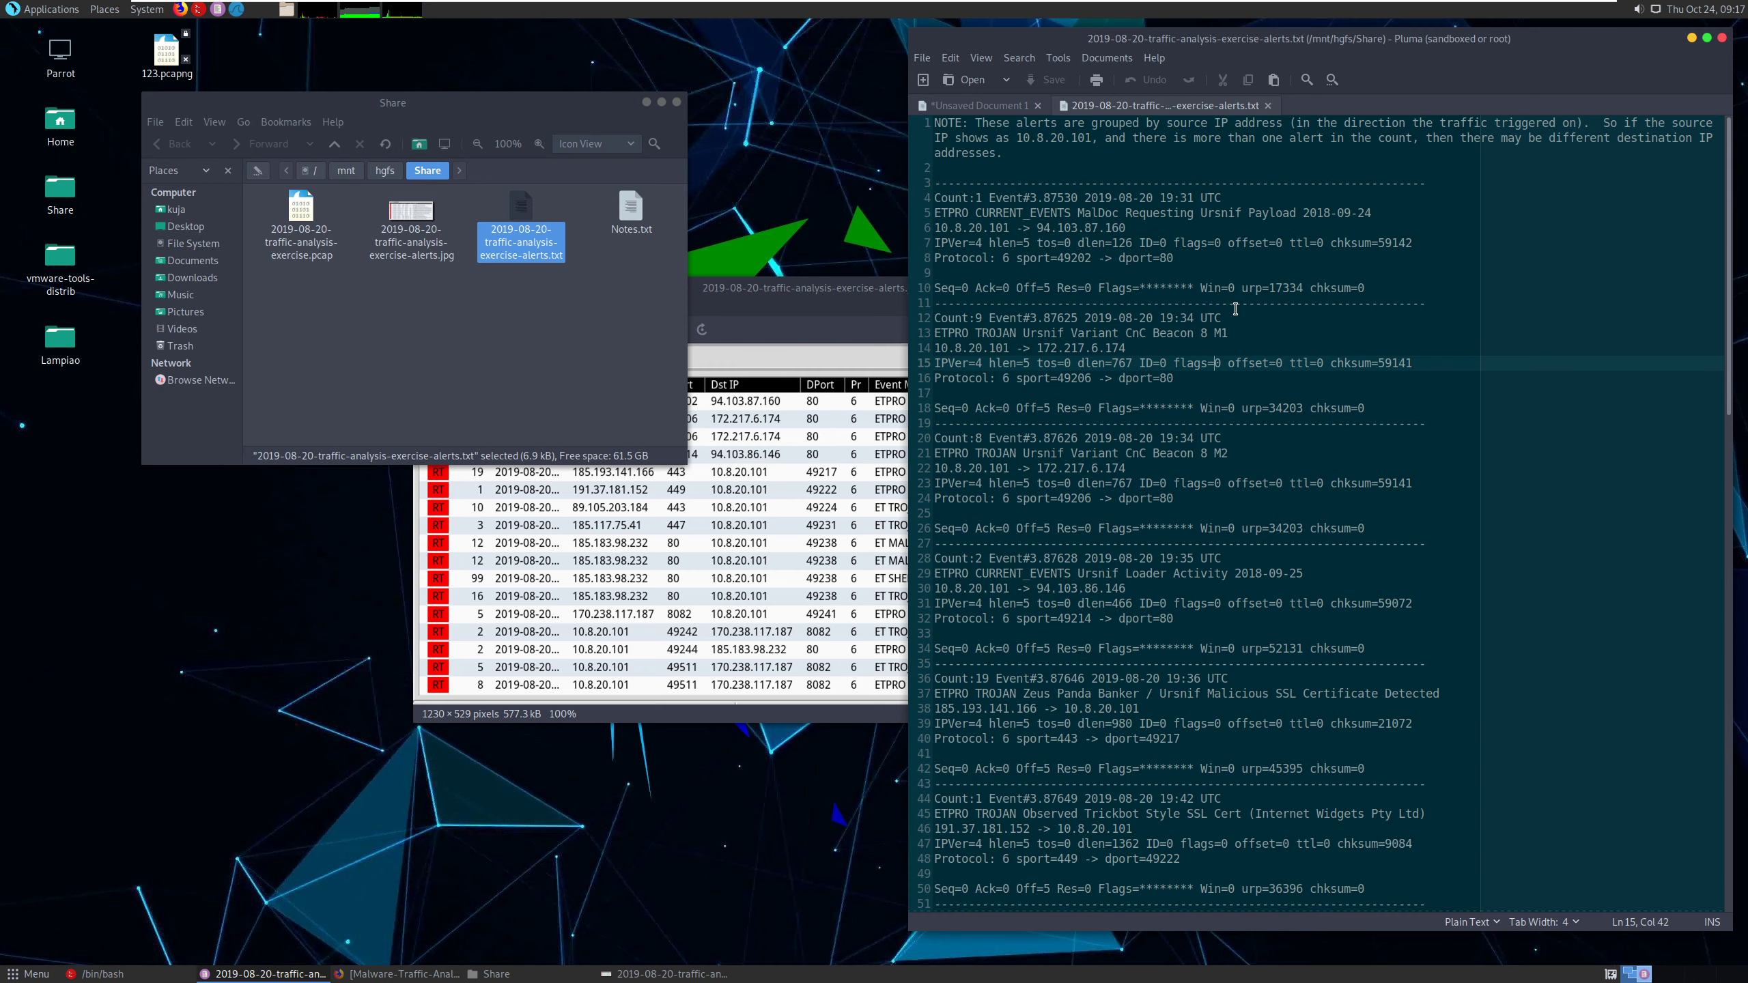
scroll(1235, 309, "down", 5)
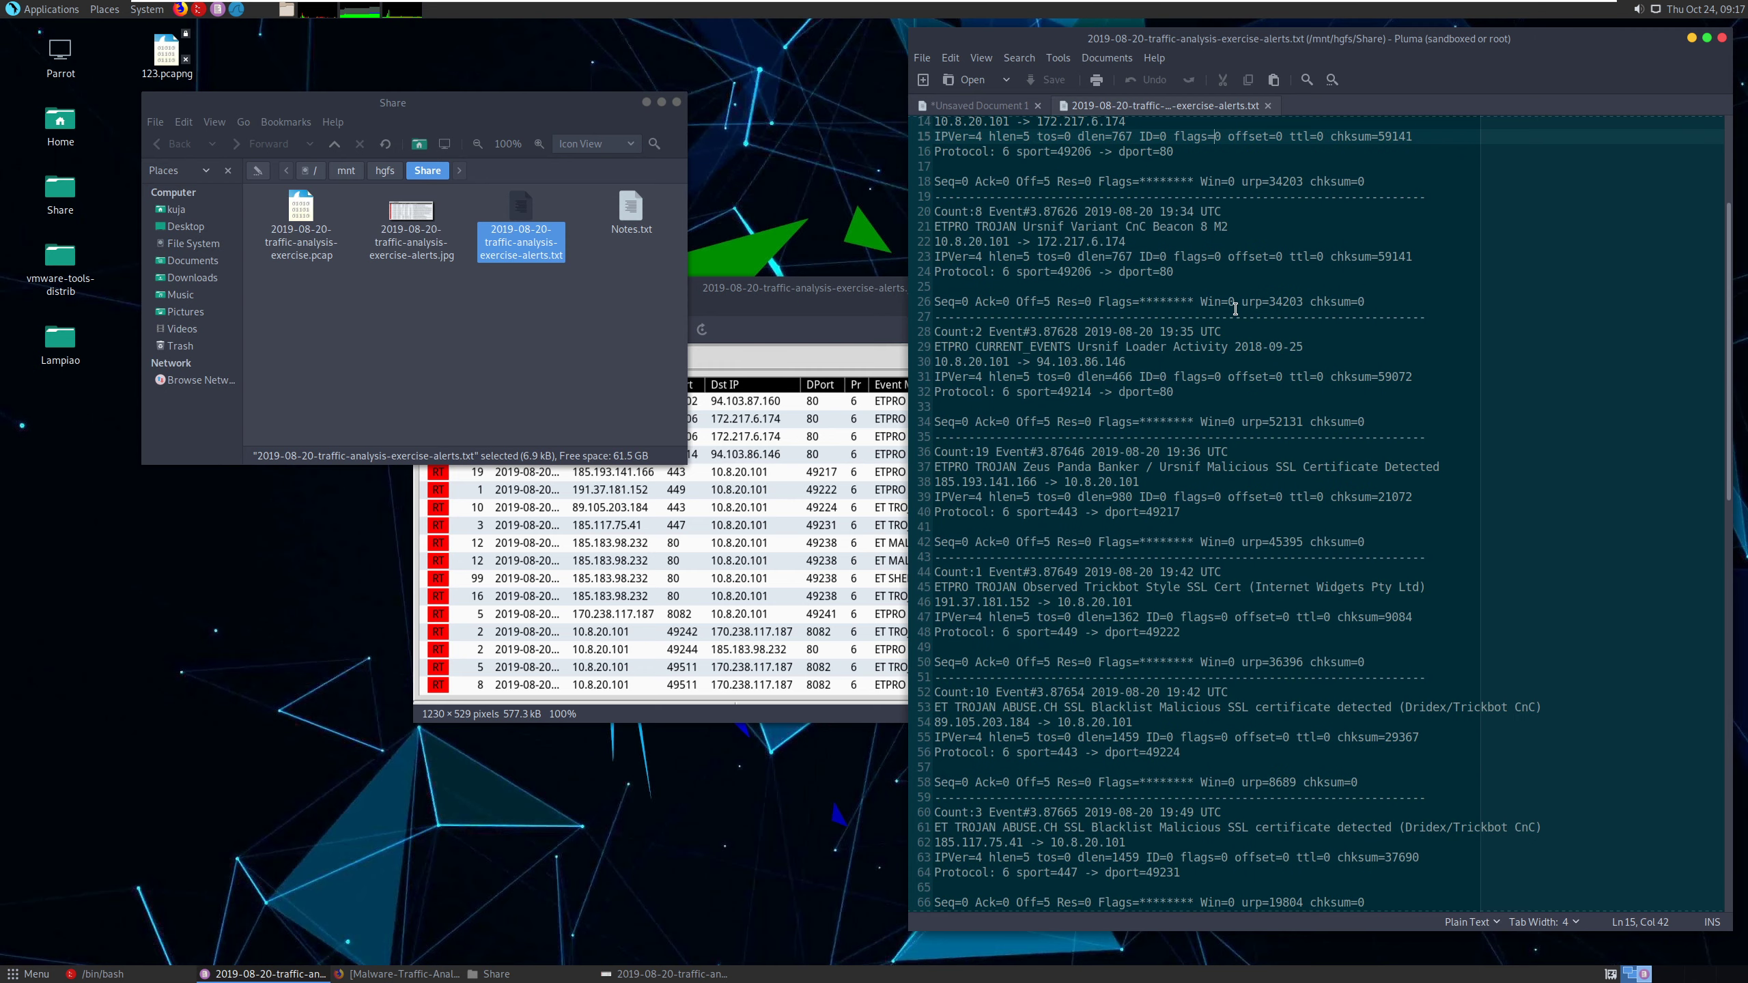
scroll(1235, 308, "down", 13)
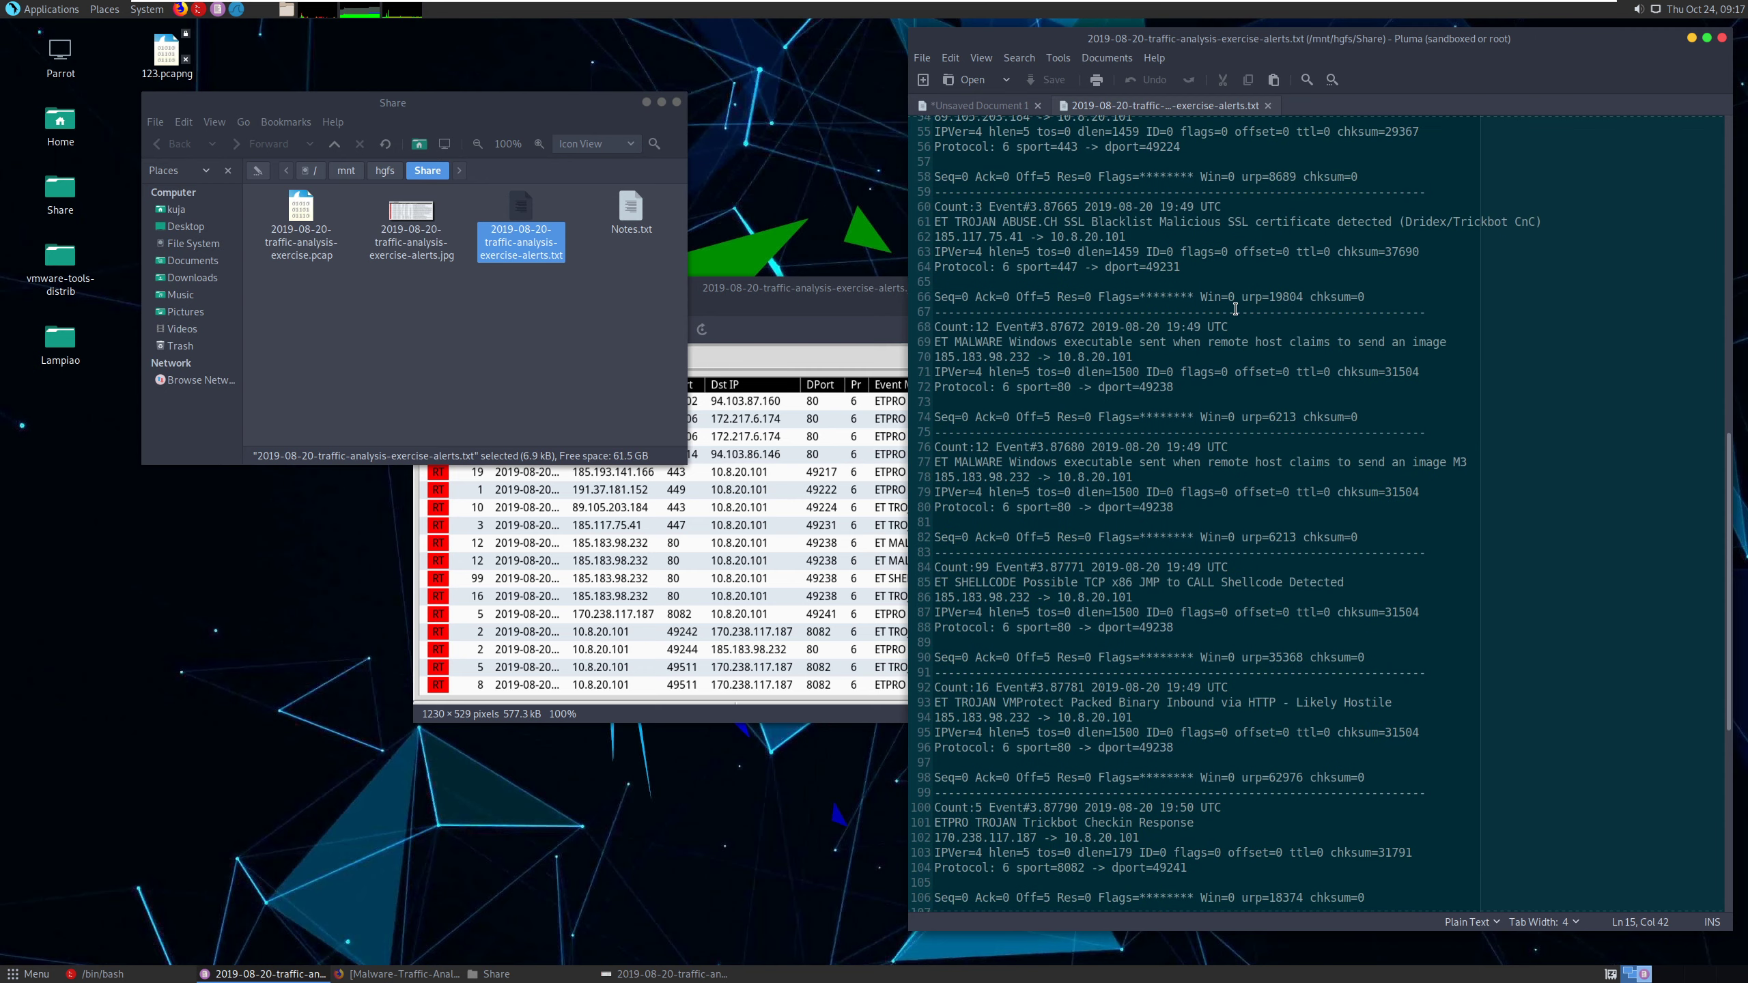
scroll(1235, 308, "down", 10)
scroll(1234, 309, "down", 1)
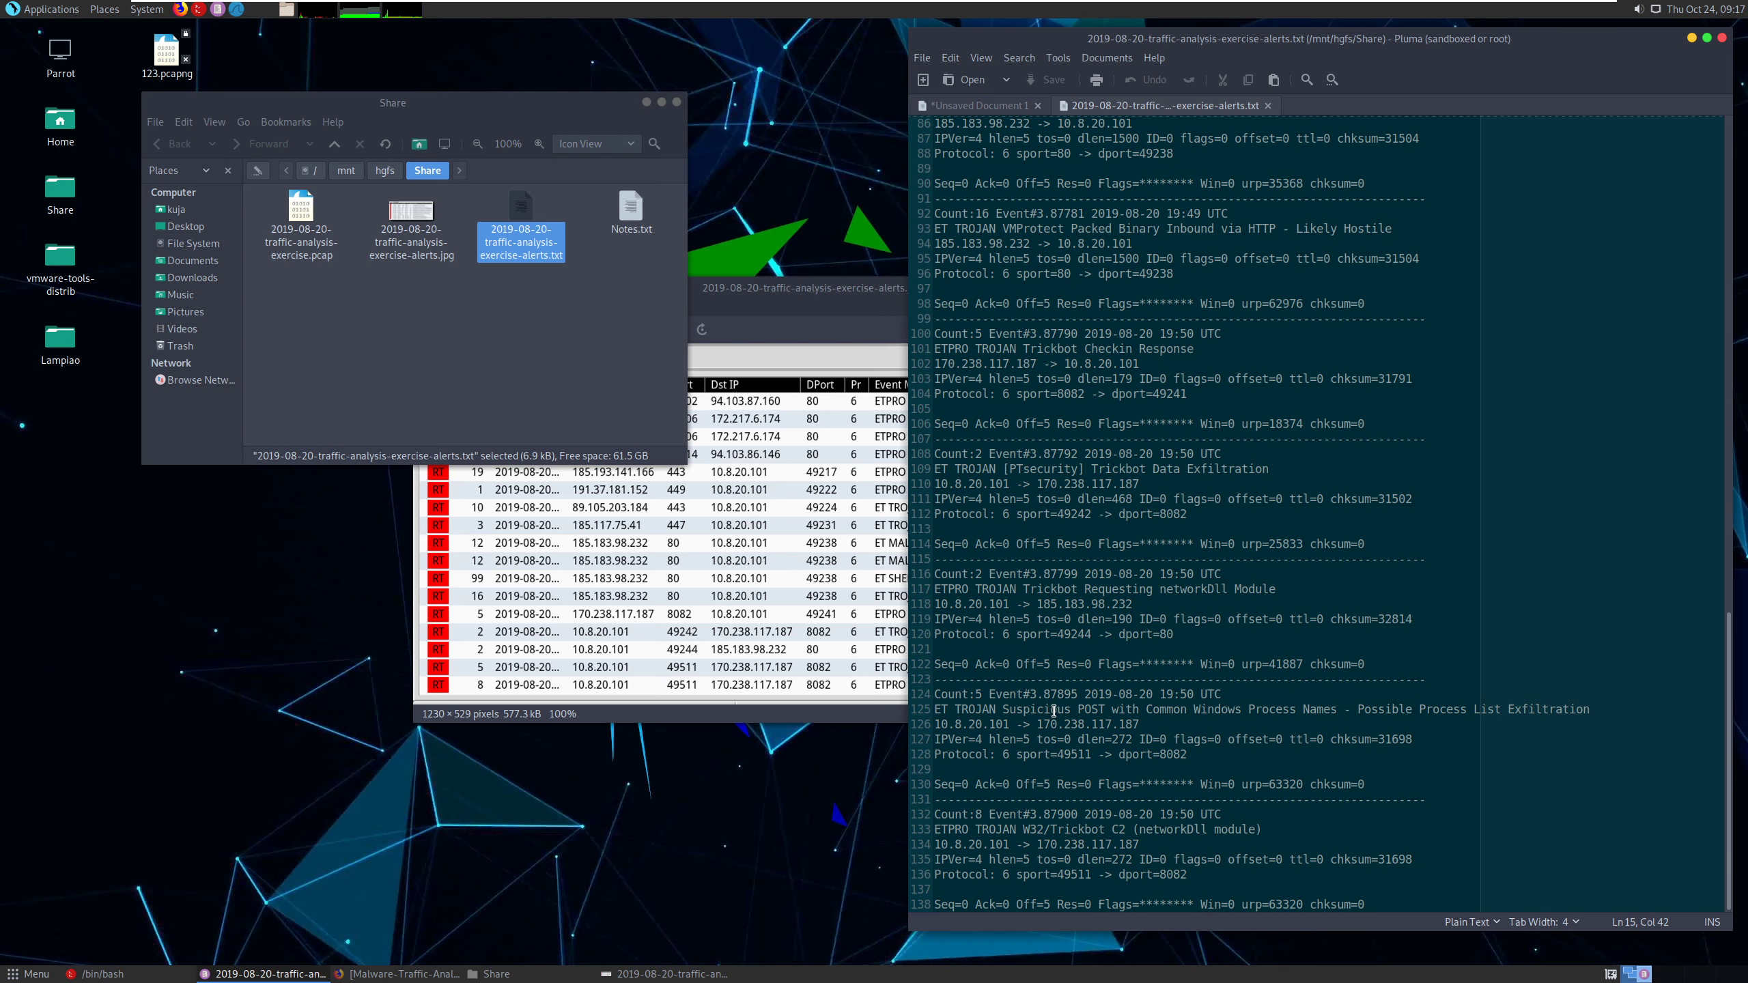
- Examine the destination IP and malware name in the last two alerts, and the message and addresses of the first alert
left_click_drag(1043, 724, 1149, 720)
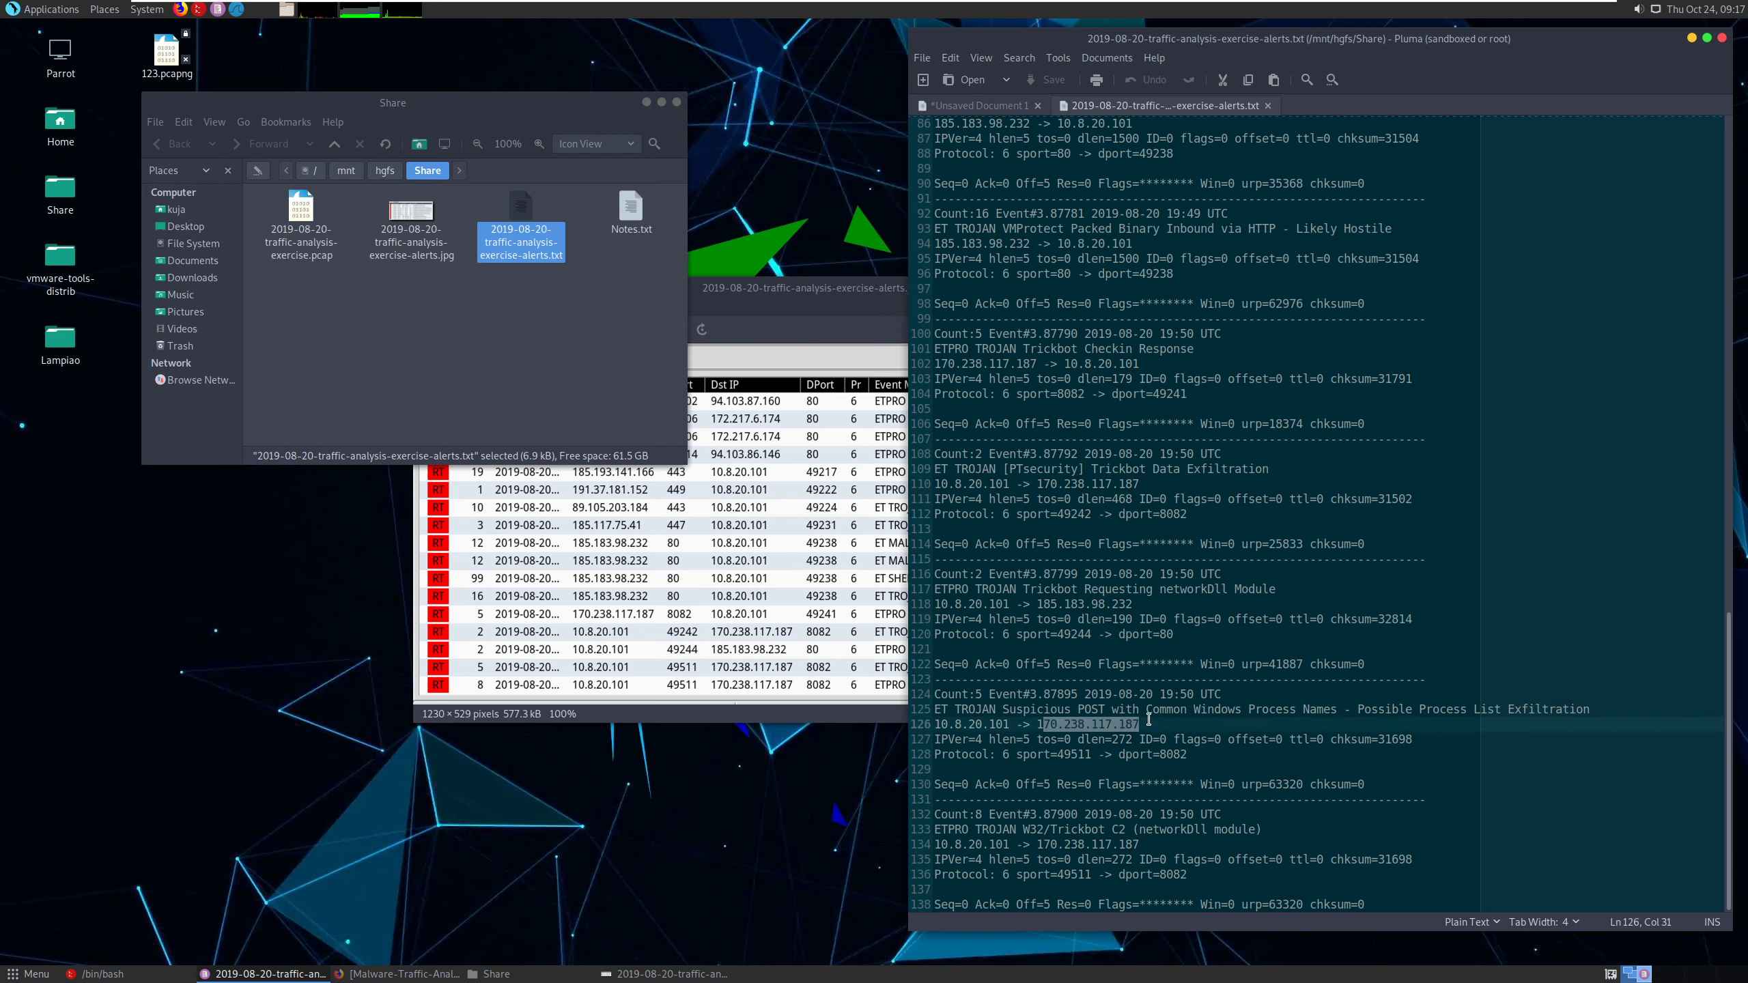
left_click_drag(1138, 844, 1065, 834)
double_click(1065, 833)
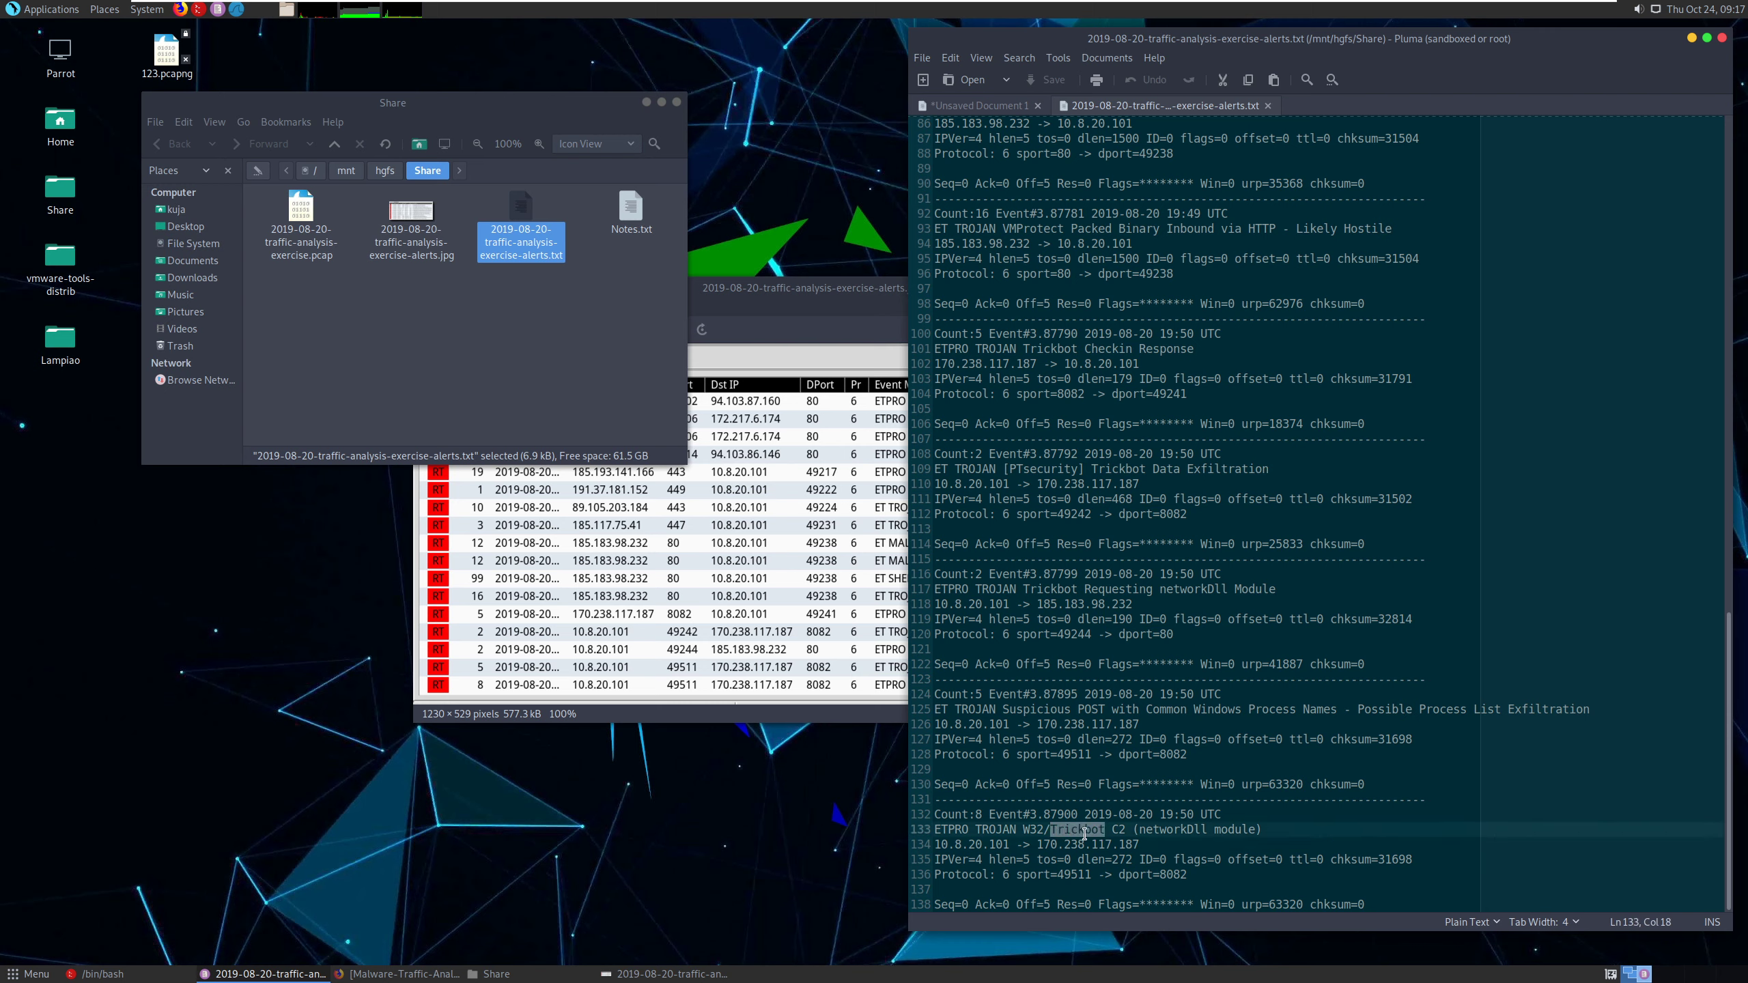
left_click(1227, 838)
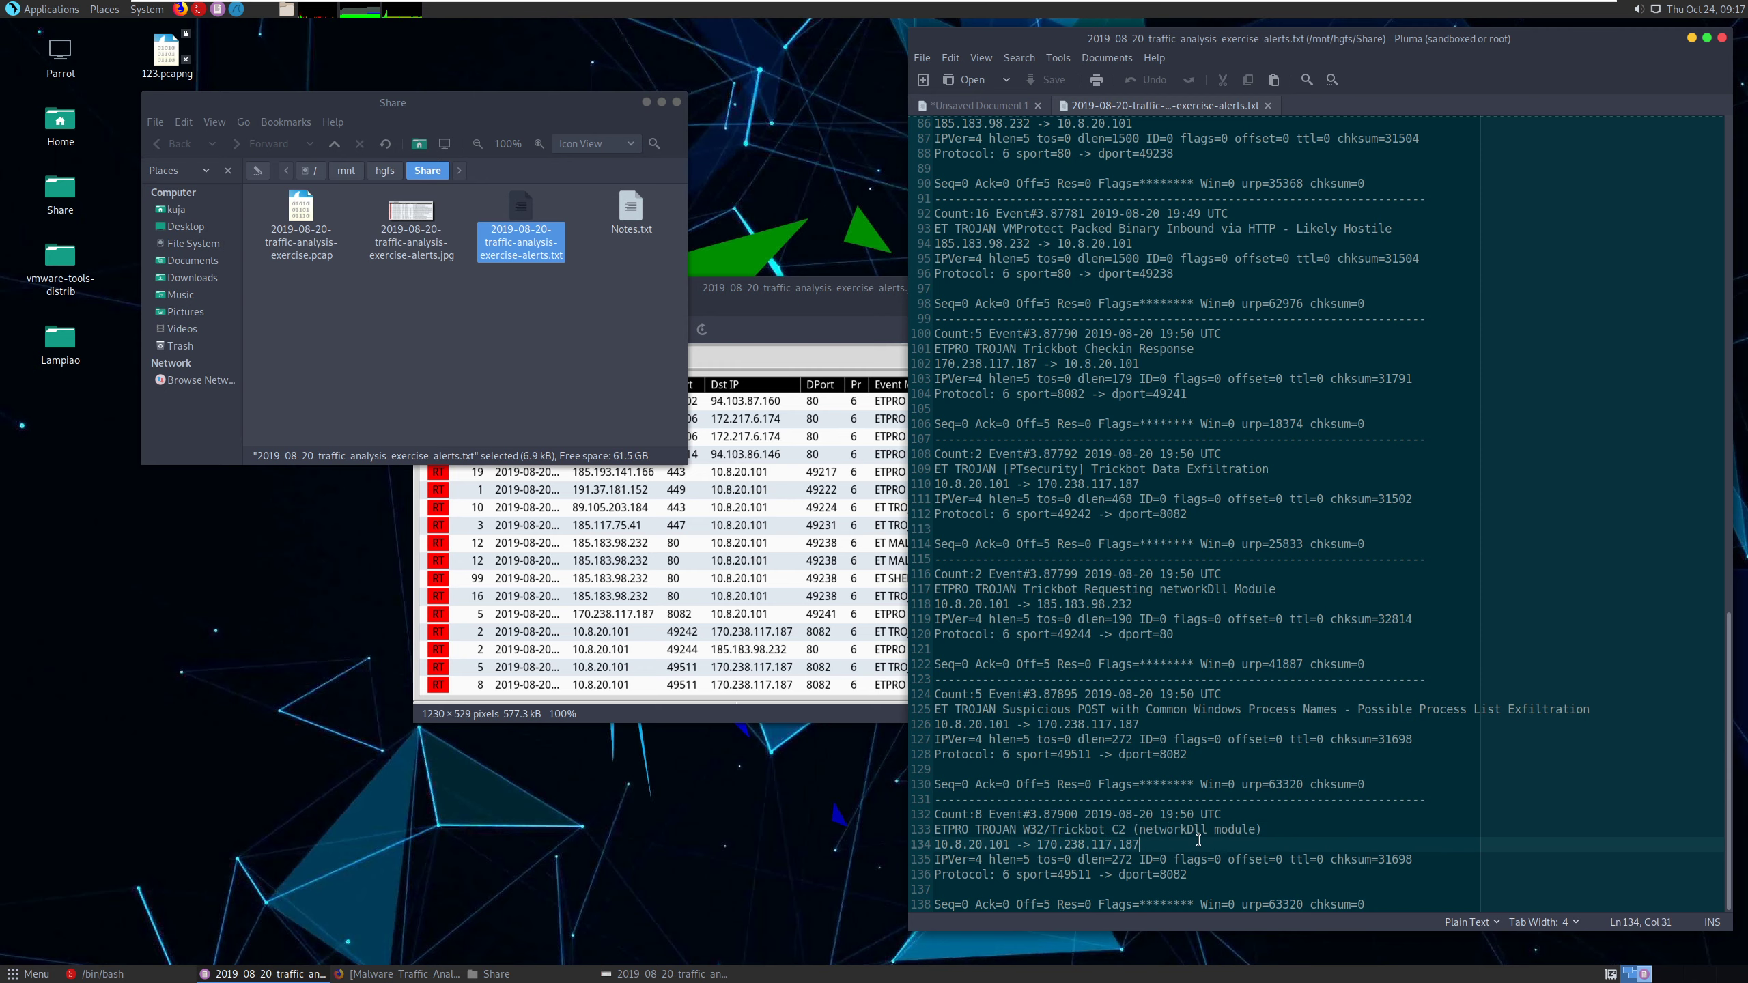
scroll(1198, 812, "up", 8)
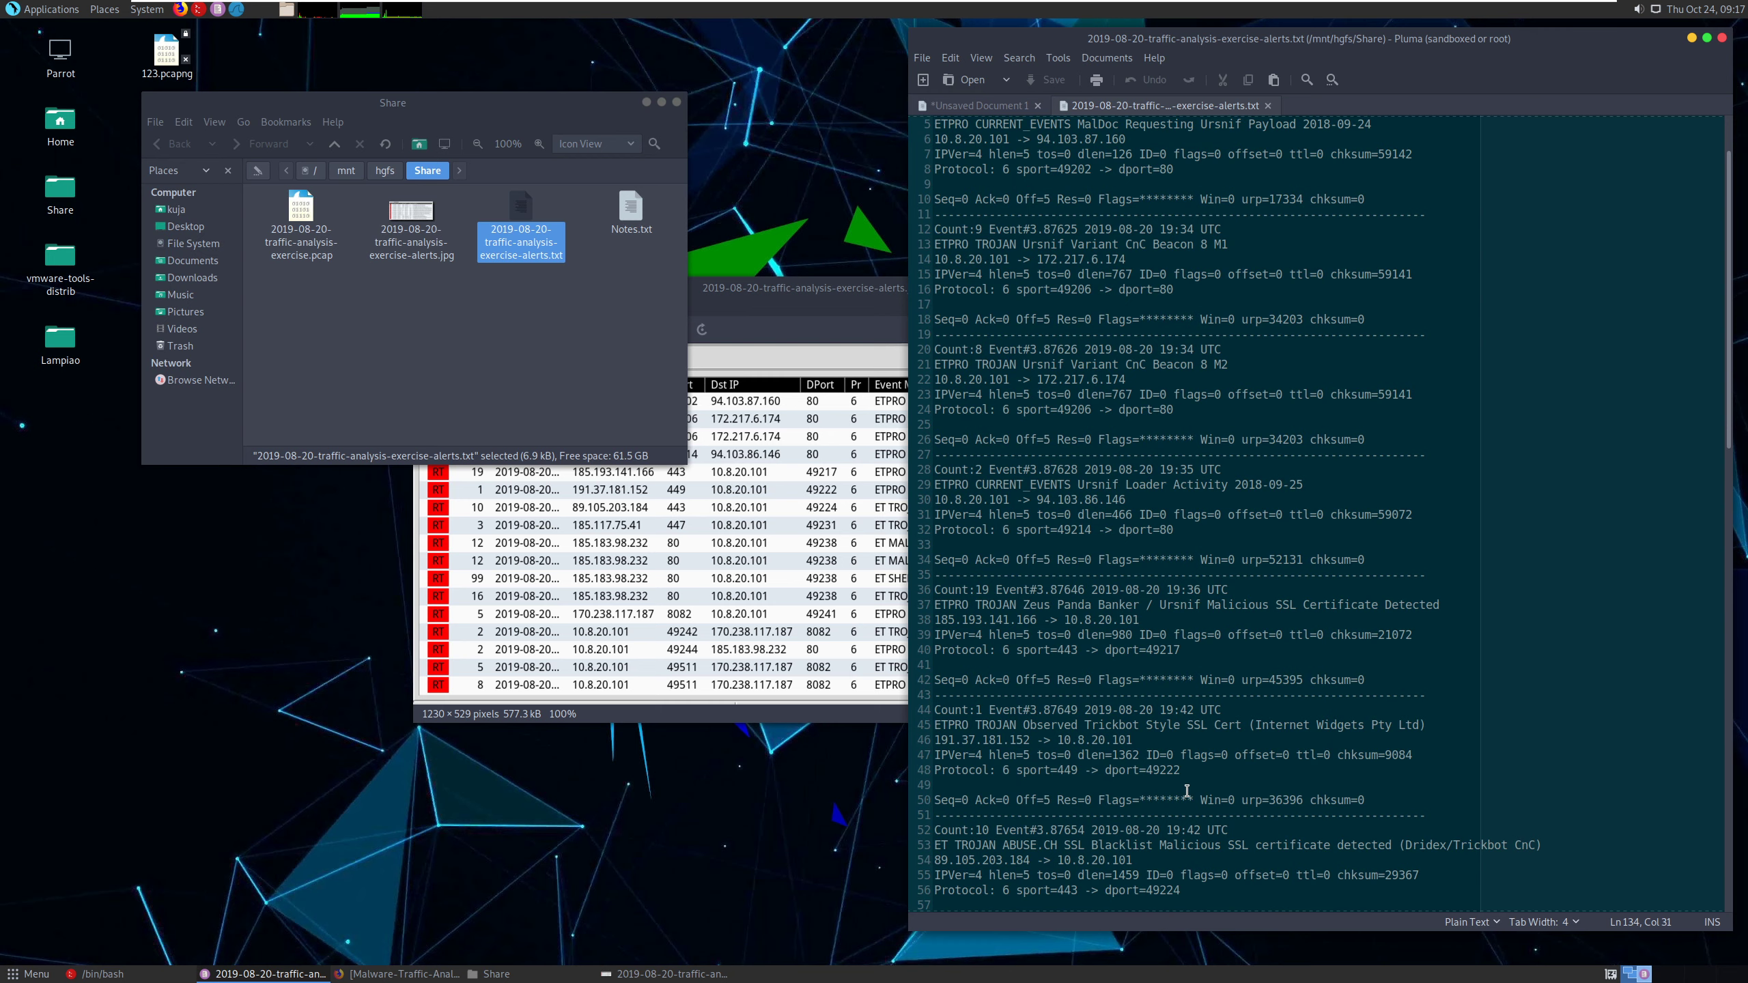
scroll(1170, 771, "up", 2)
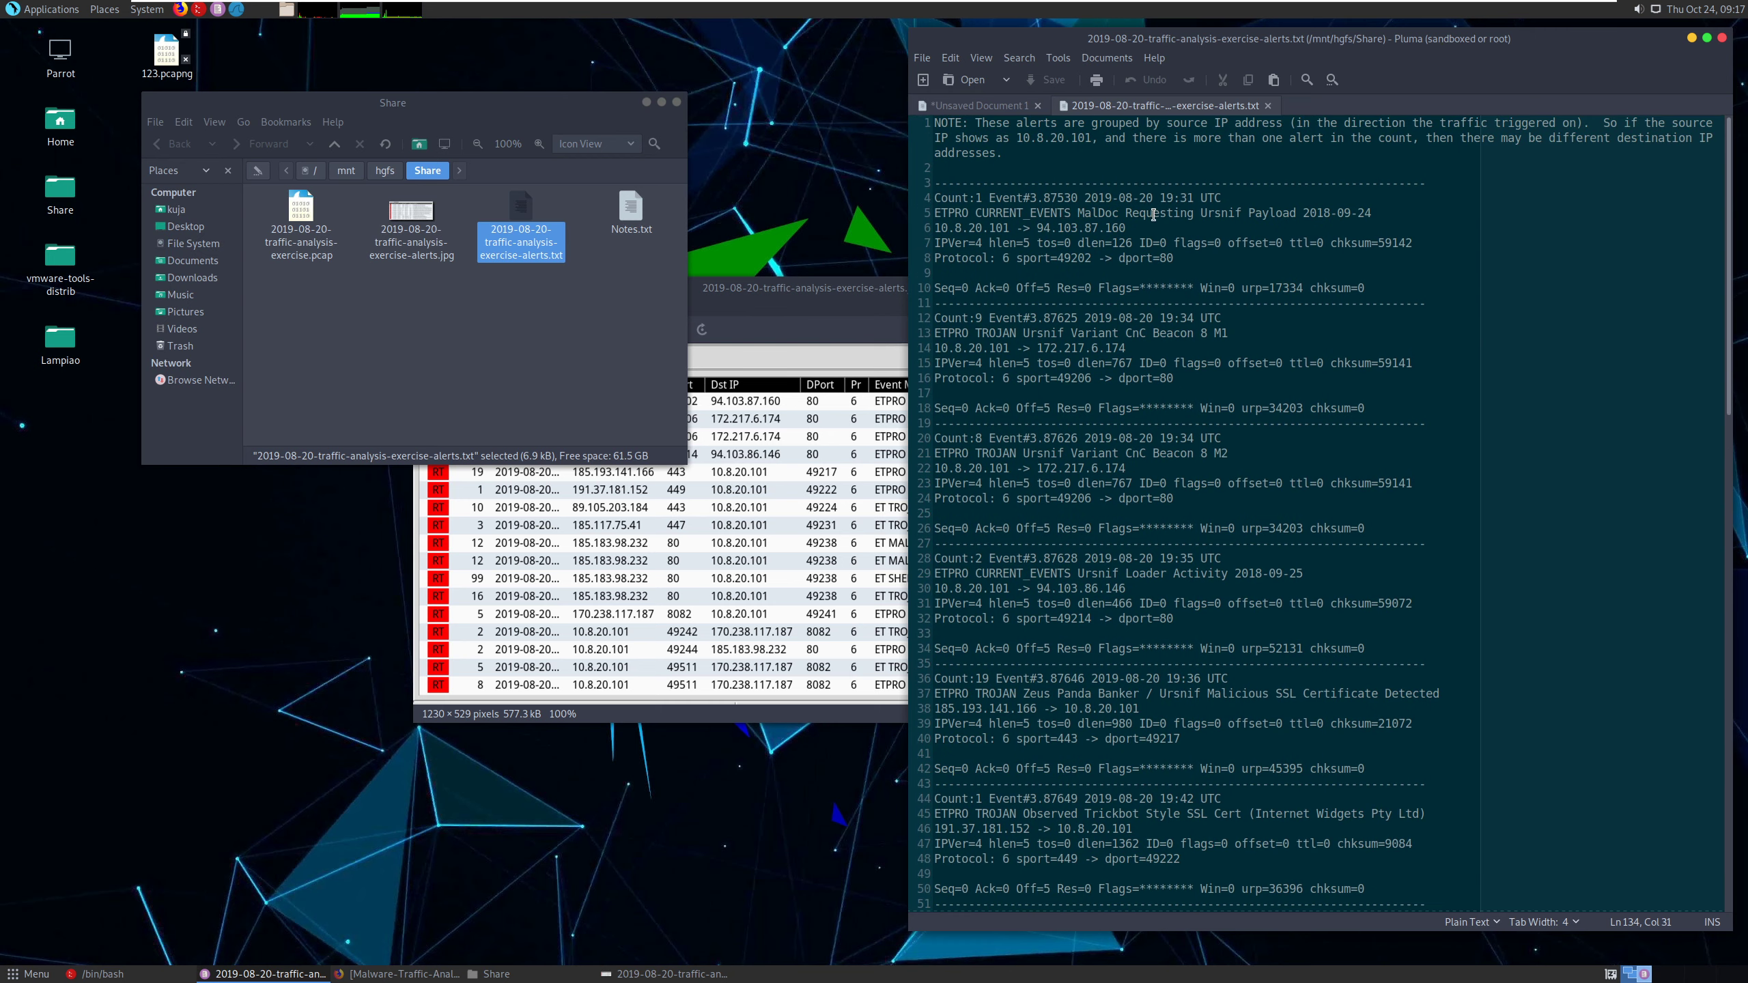
left_click(1085, 214)
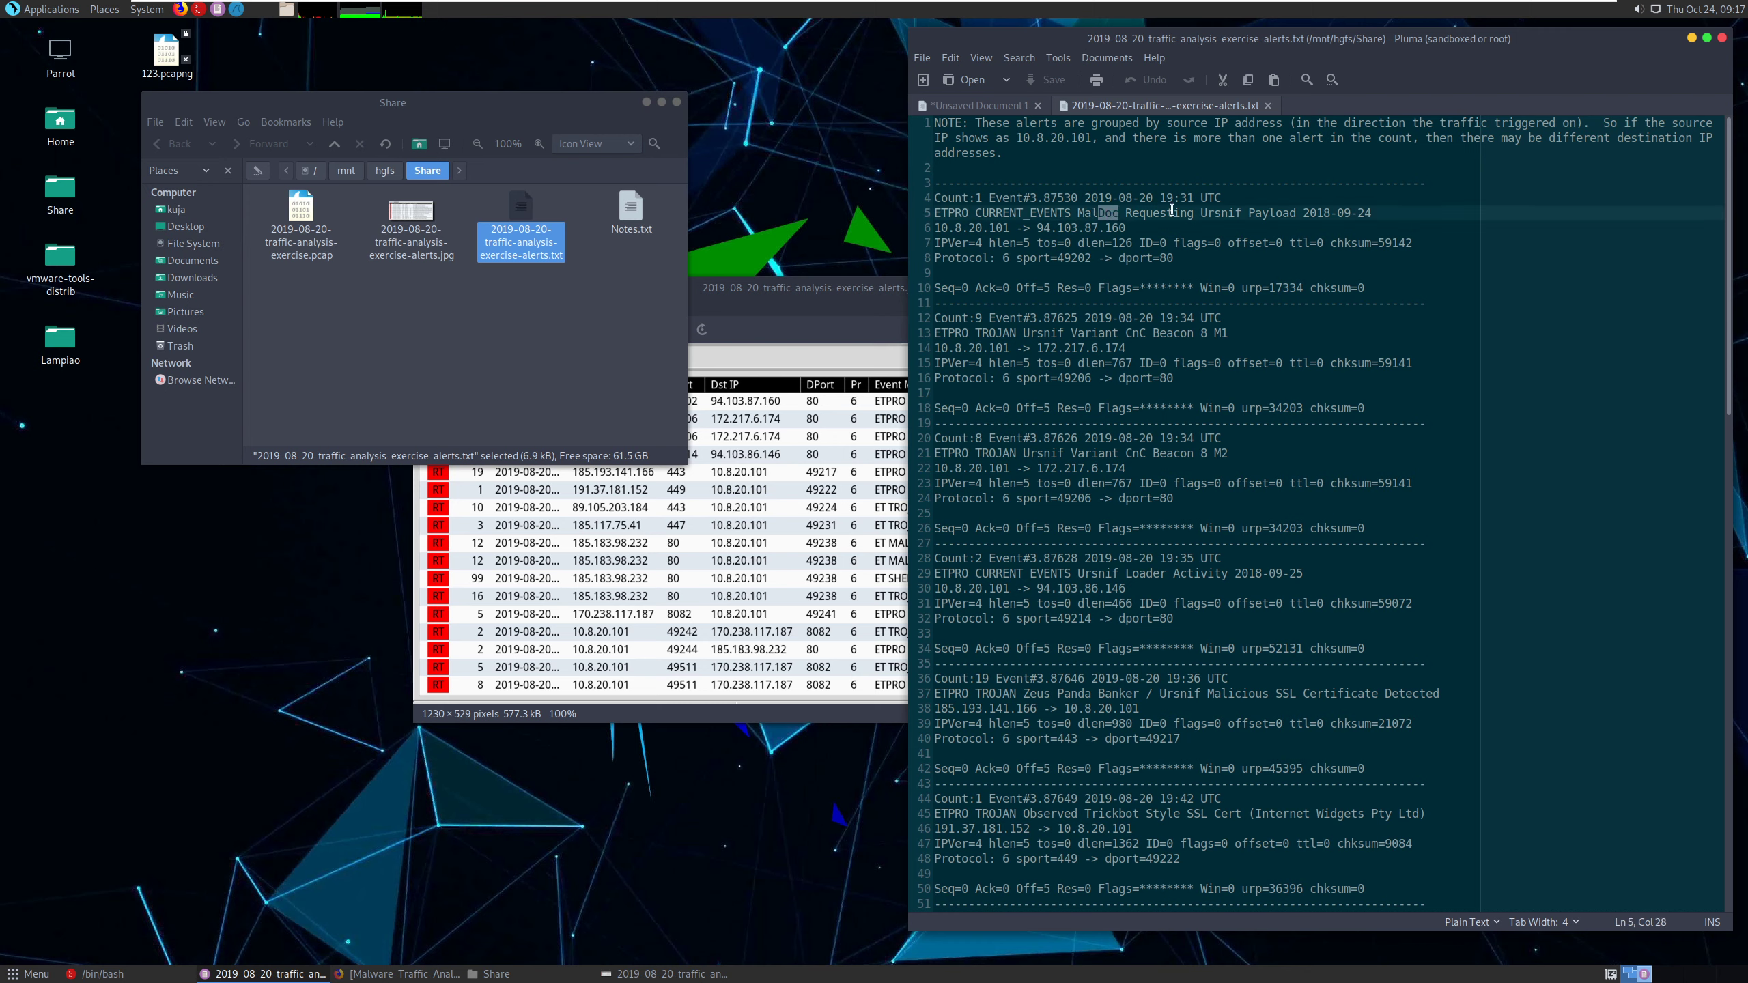
double_click(1220, 213)
left_click(1133, 232)
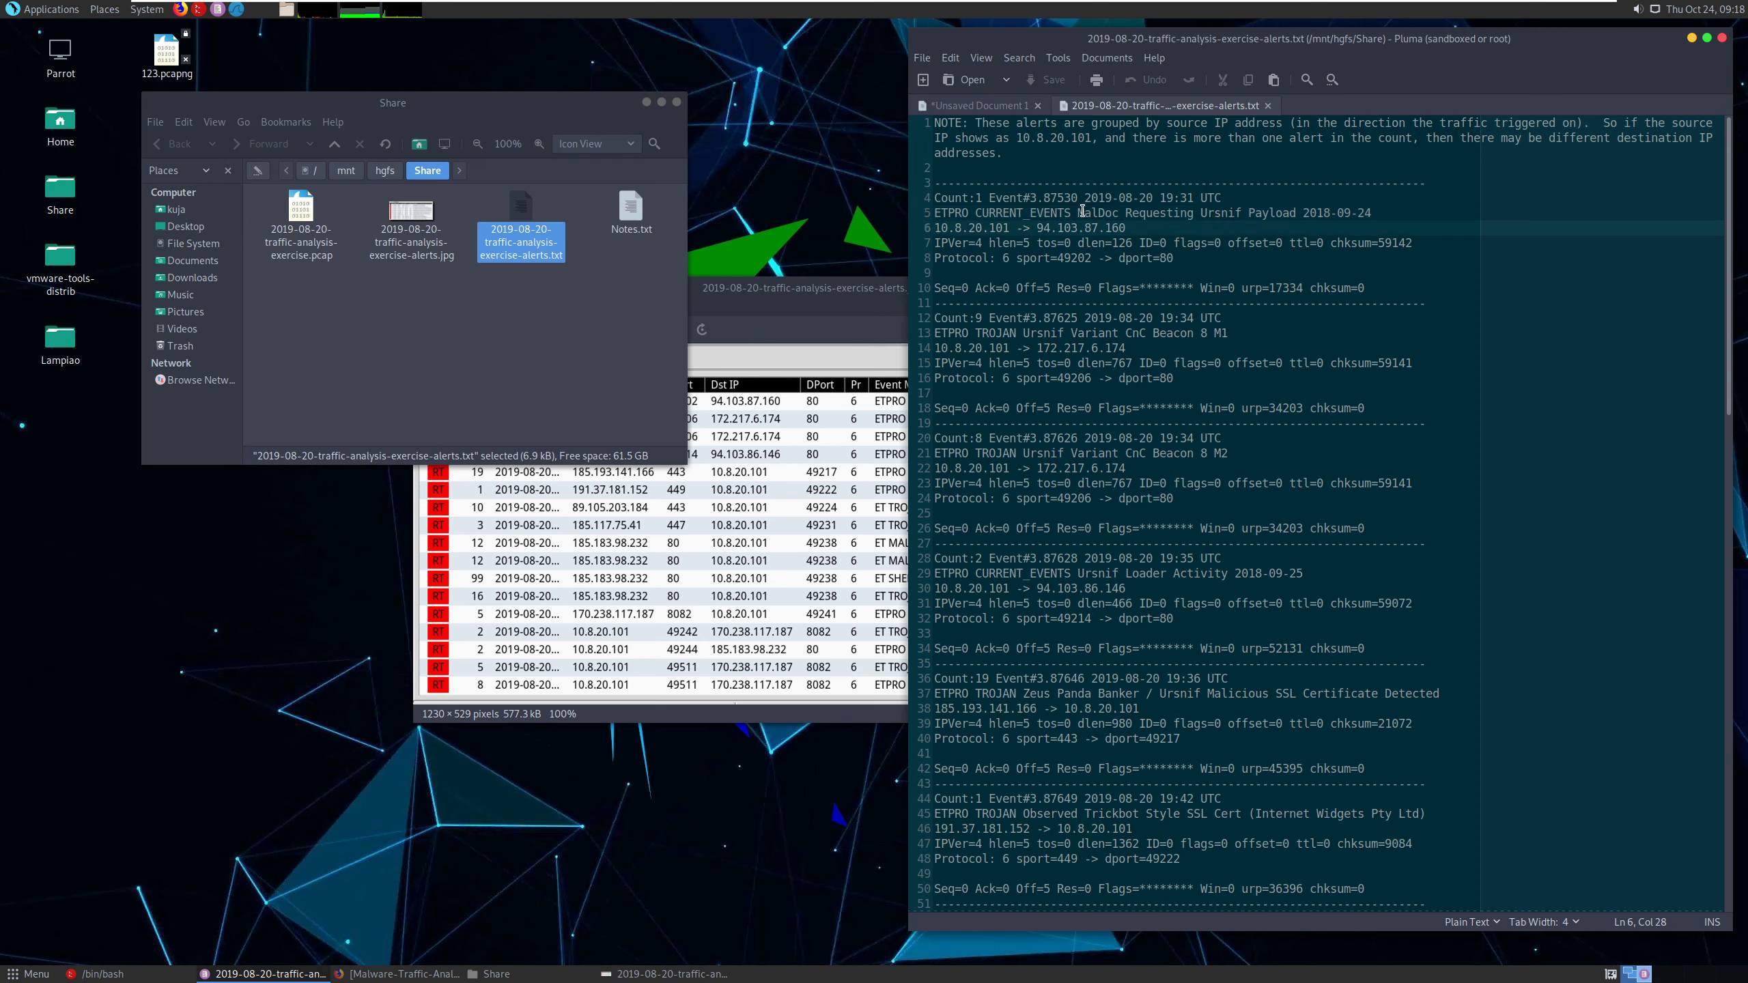
- Examine the MalDoc and Ursnif messages and the destination IPs in the first four alerts
left_click_drag(1084, 212, 1114, 211)
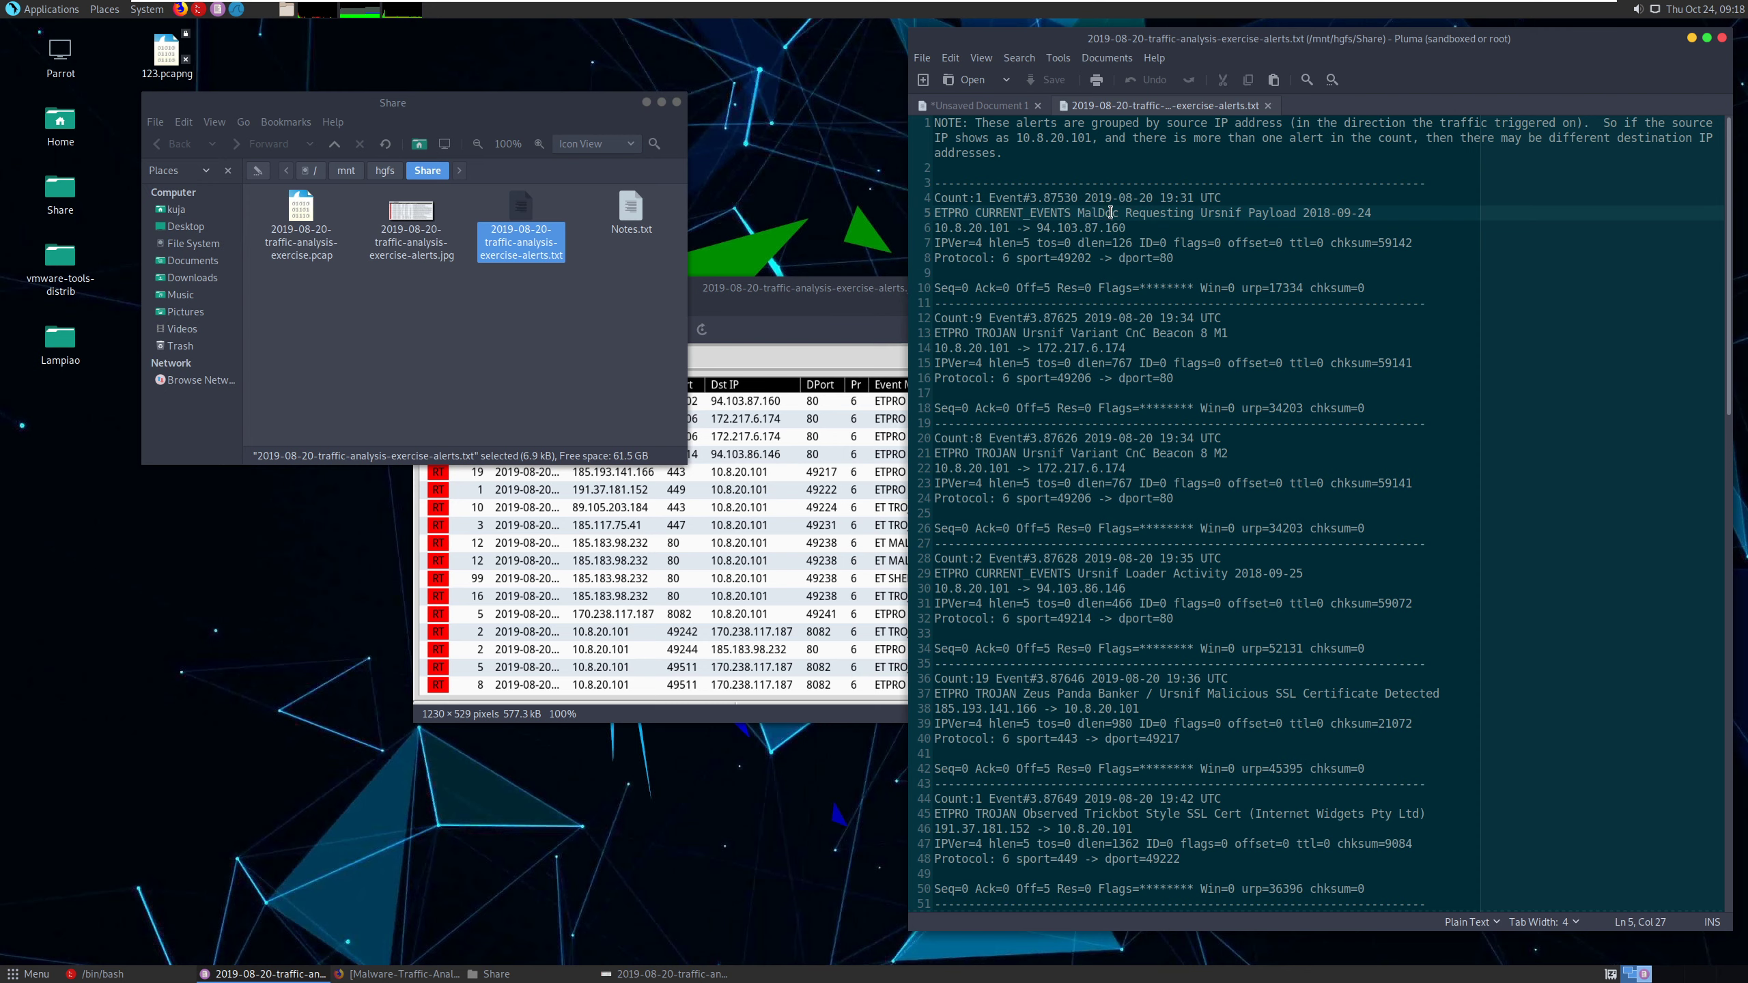
double_click(1114, 213)
left_click_drag(1044, 348, 1093, 349)
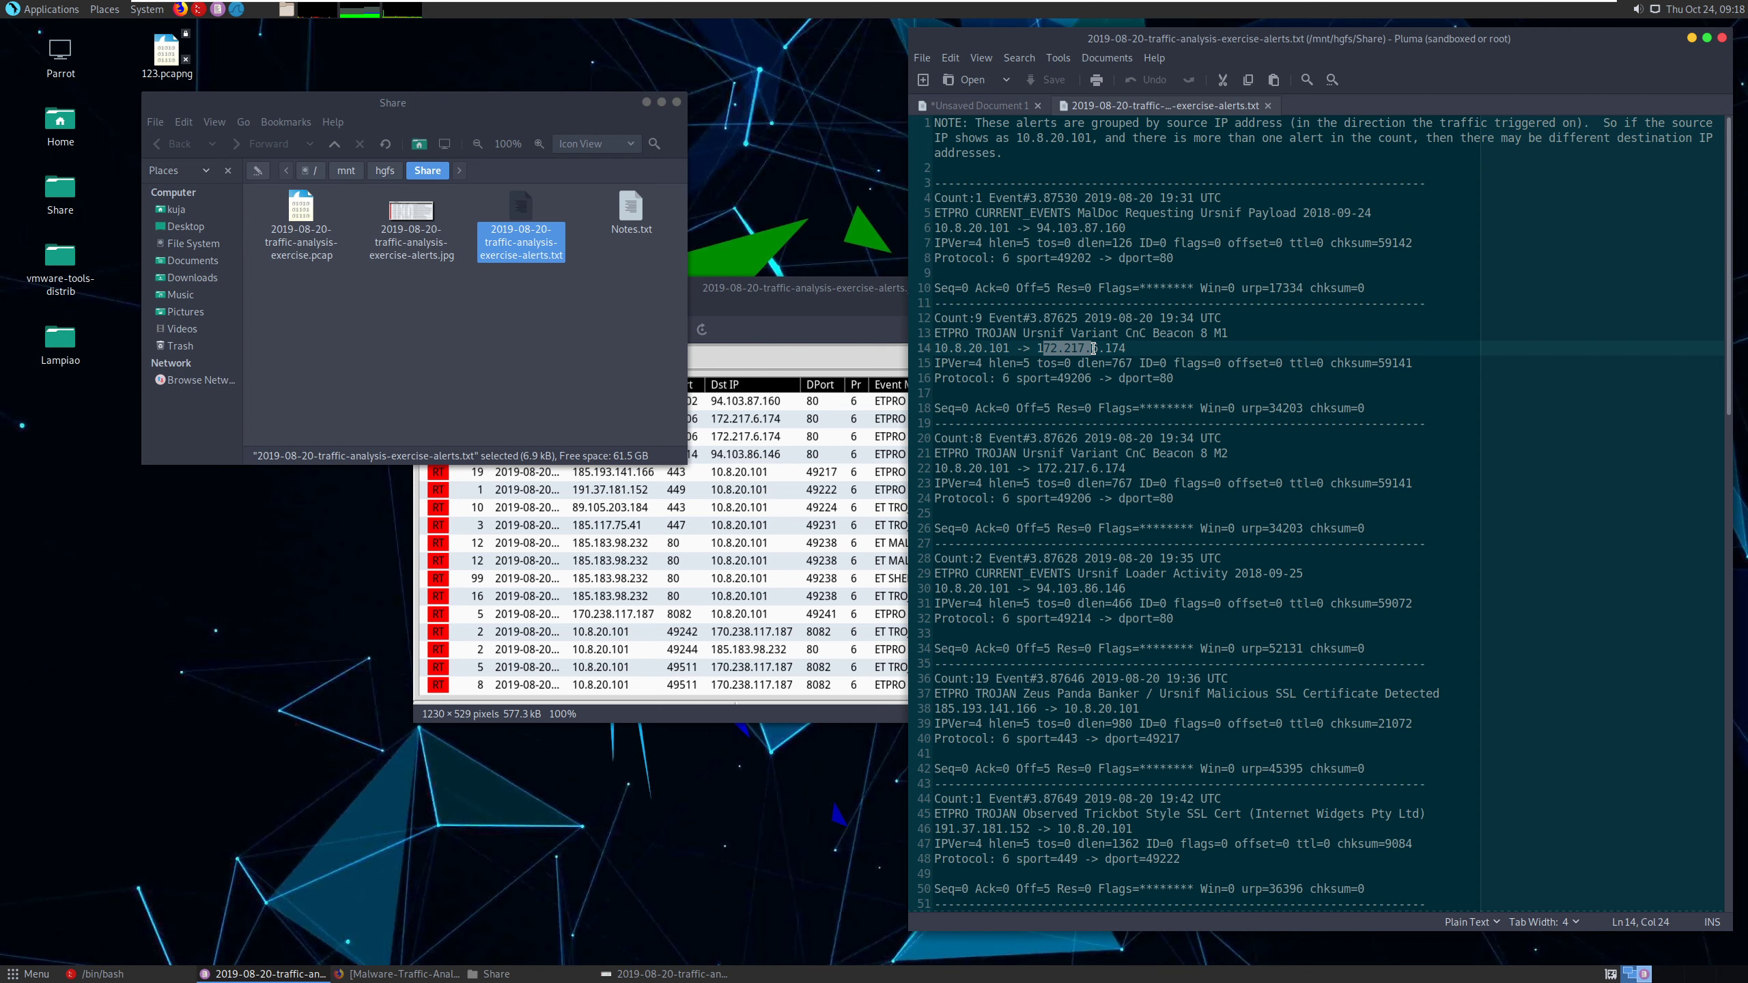
left_click(1096, 348)
left_click(944, 344)
left_click_drag(1070, 348, 1086, 355)
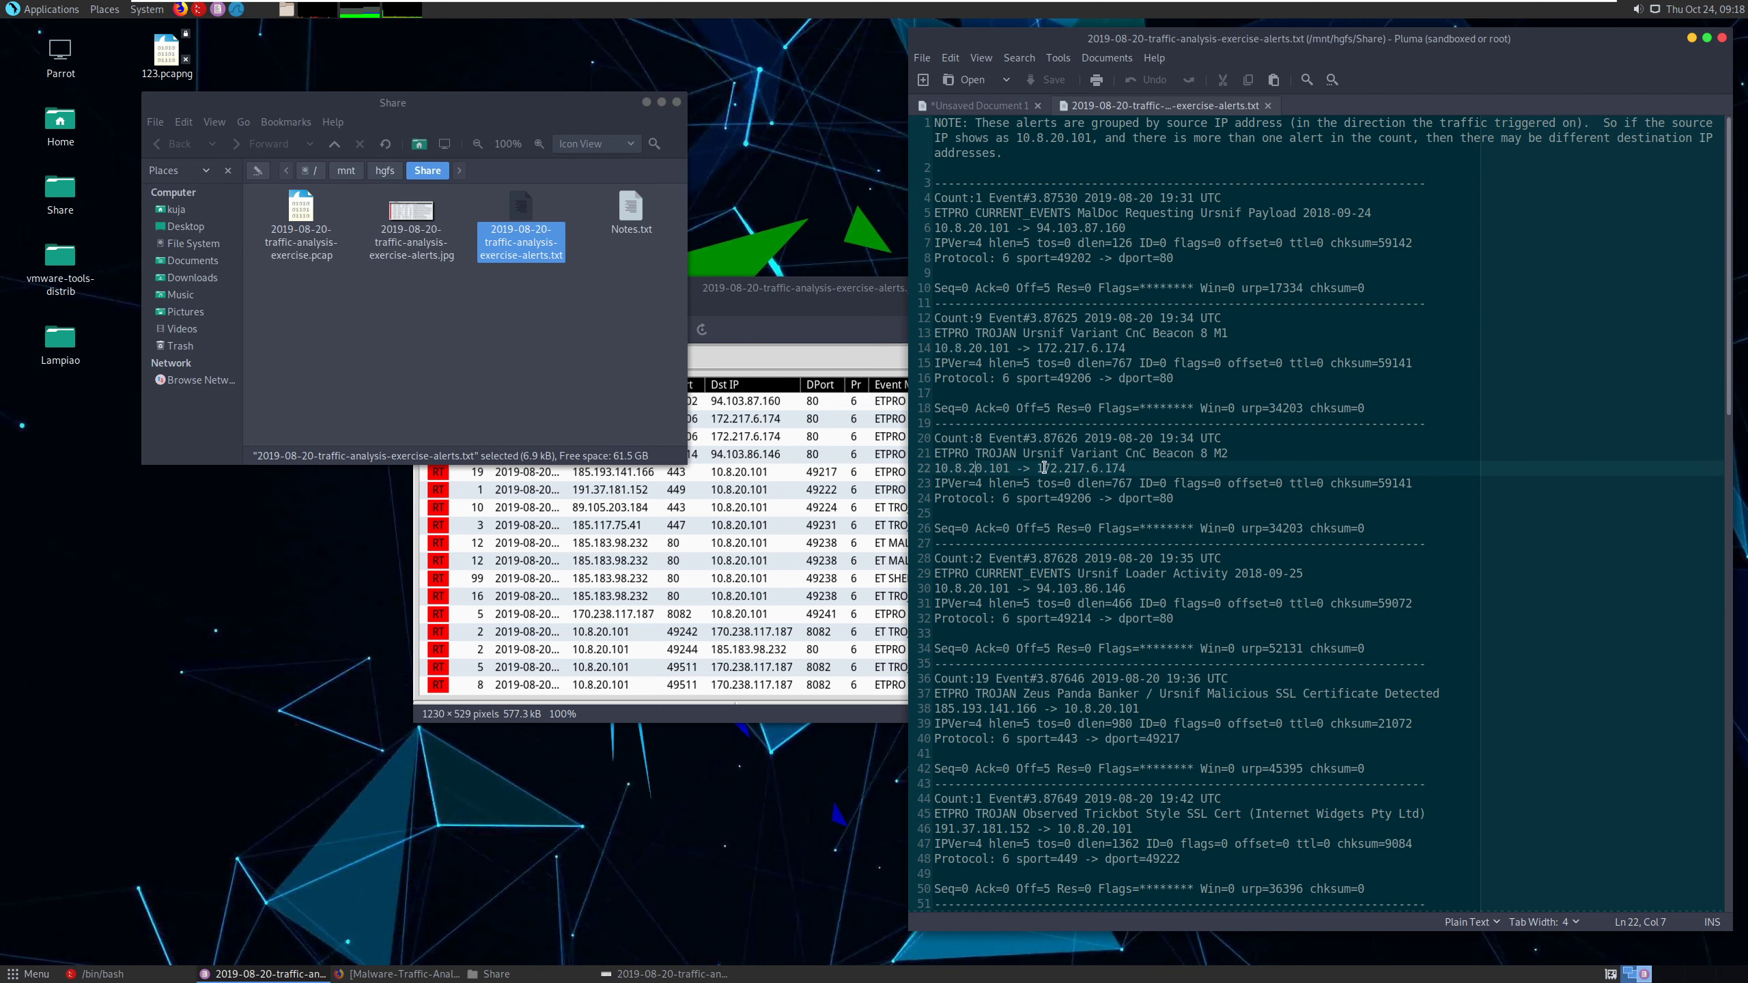
left_click_drag(1044, 469, 1125, 469)
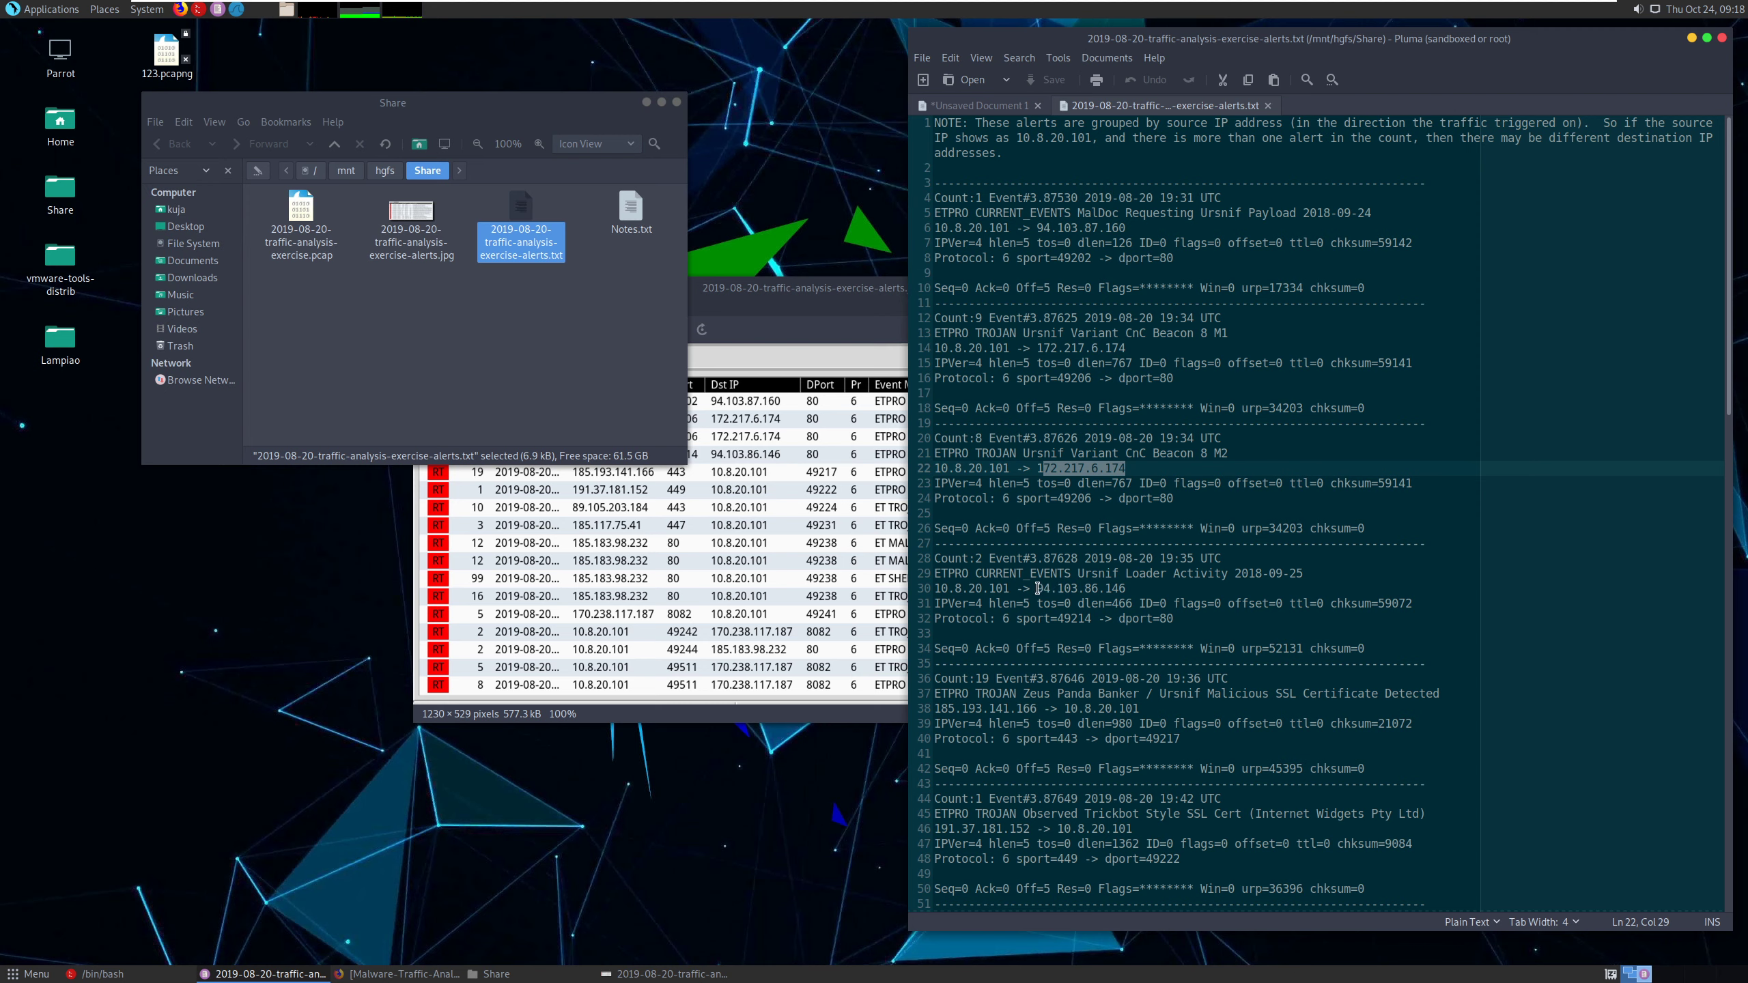
left_click_drag(1037, 589, 1126, 586)
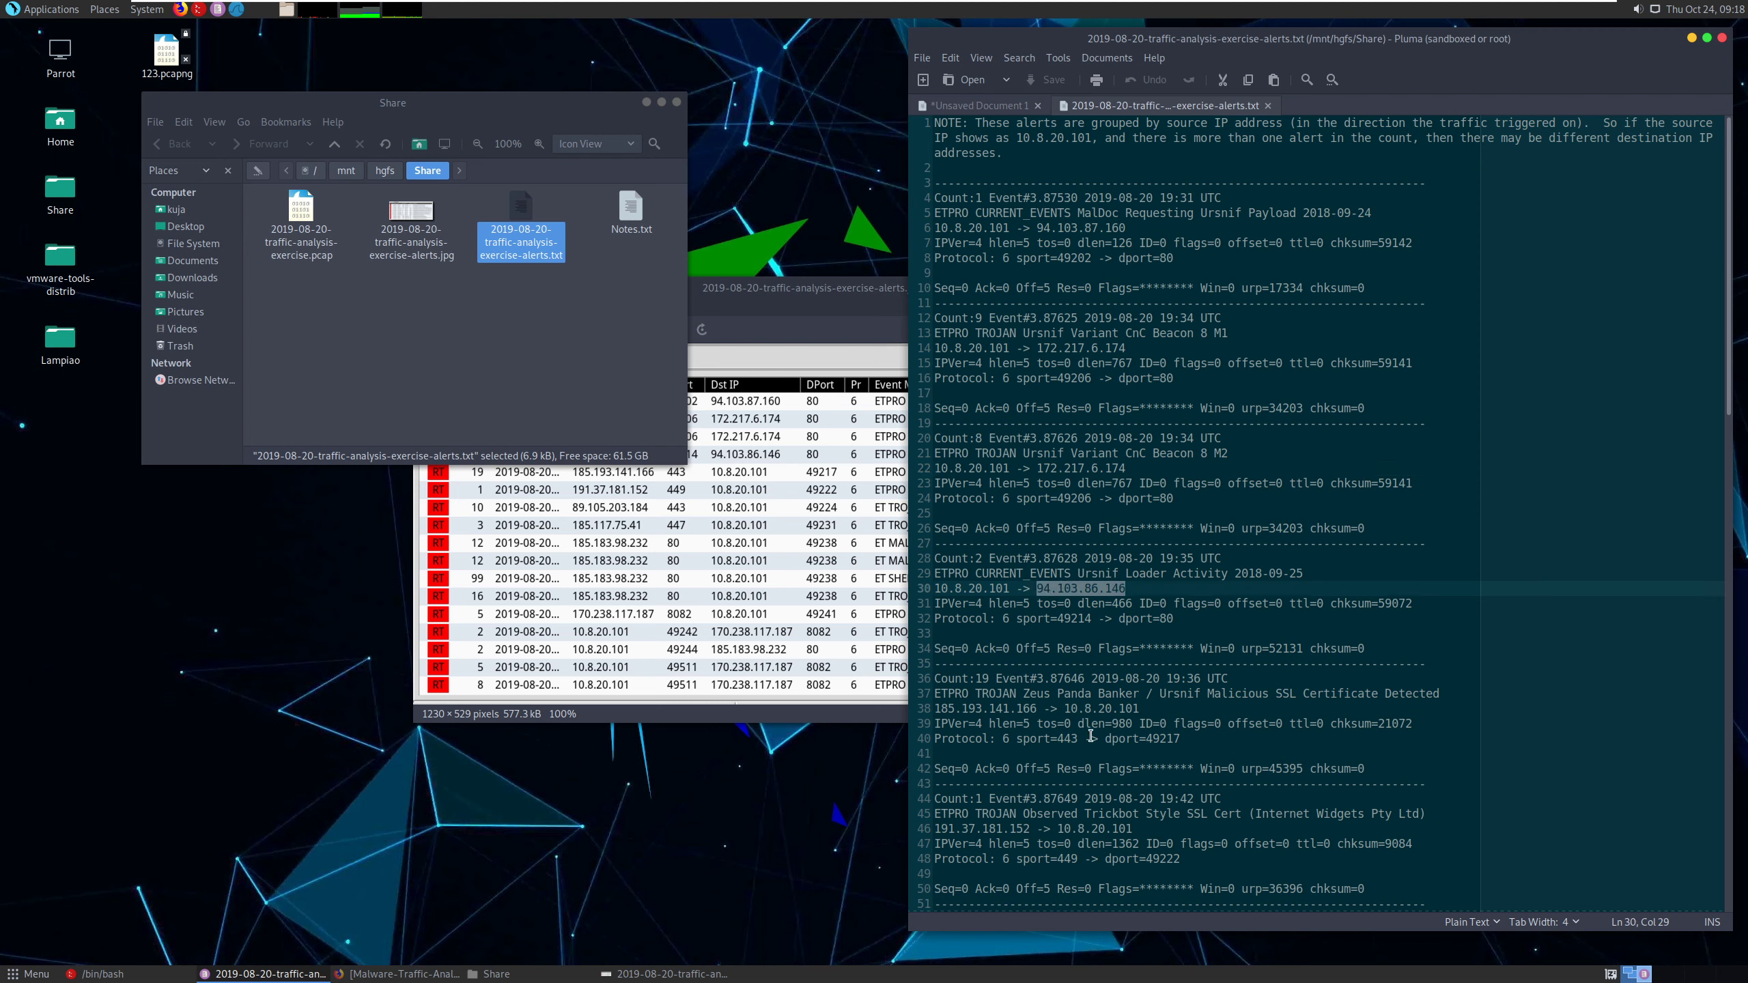
- Switch to a new Firefox window and open the search page of virustotal.com
left_click(181, 8)
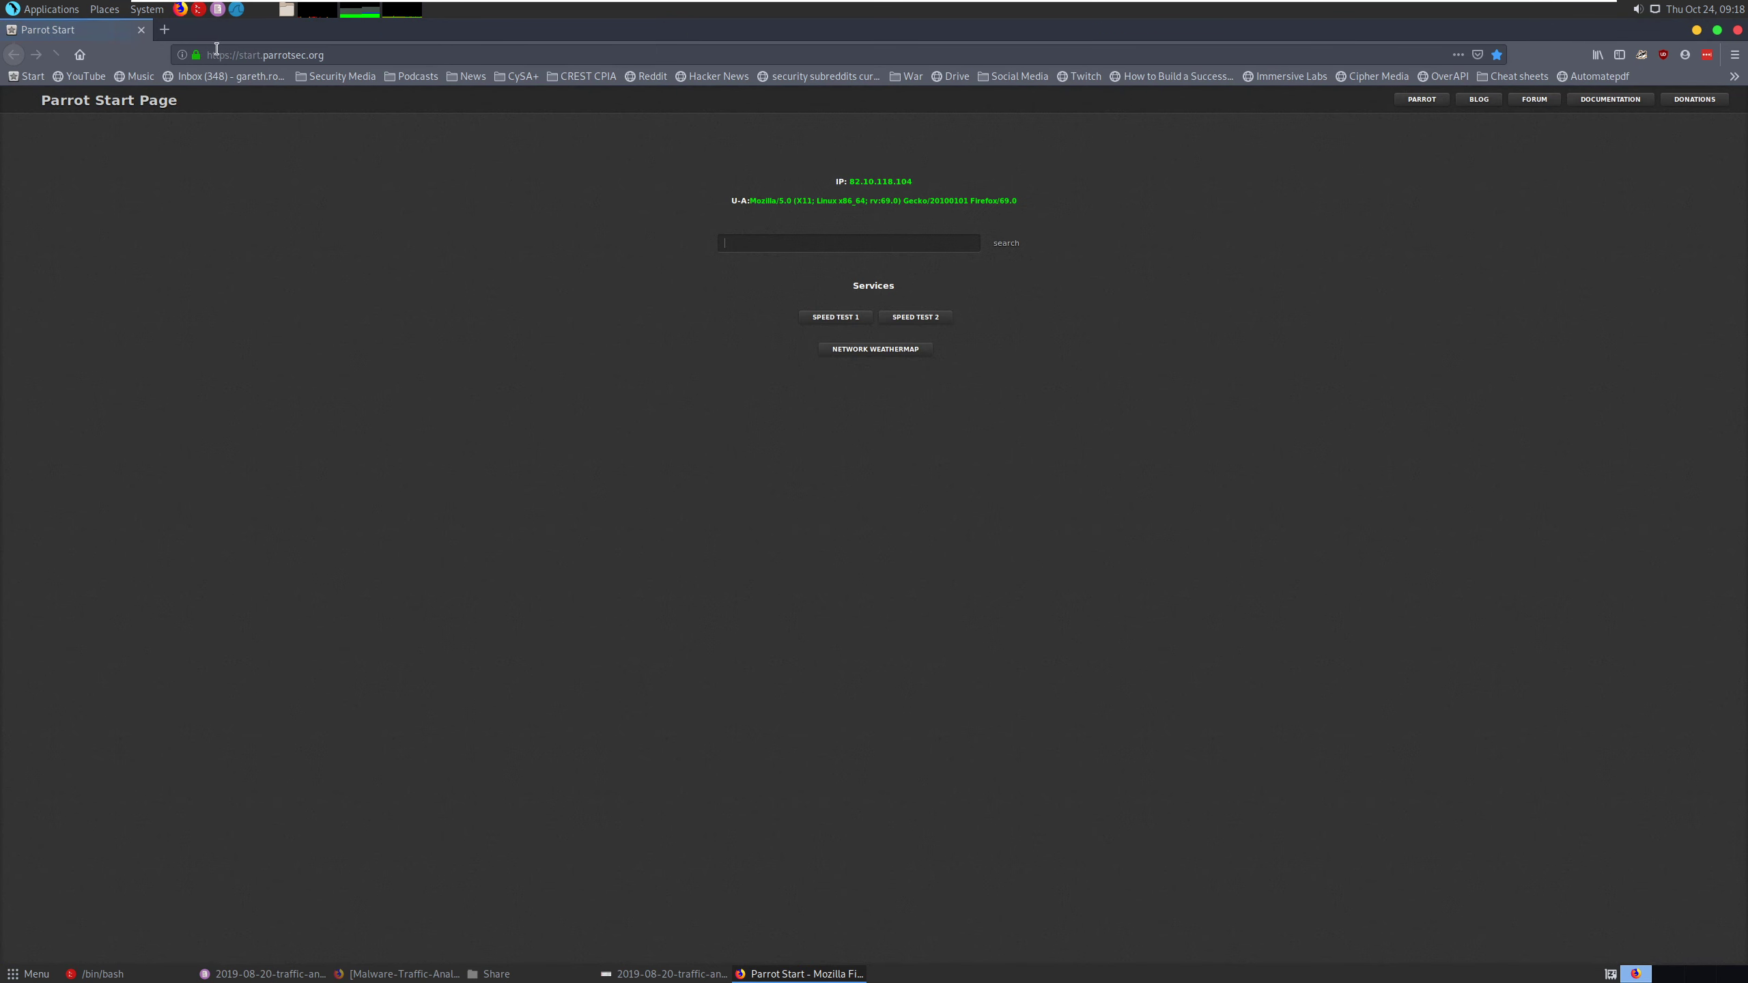
left_click(249, 54)
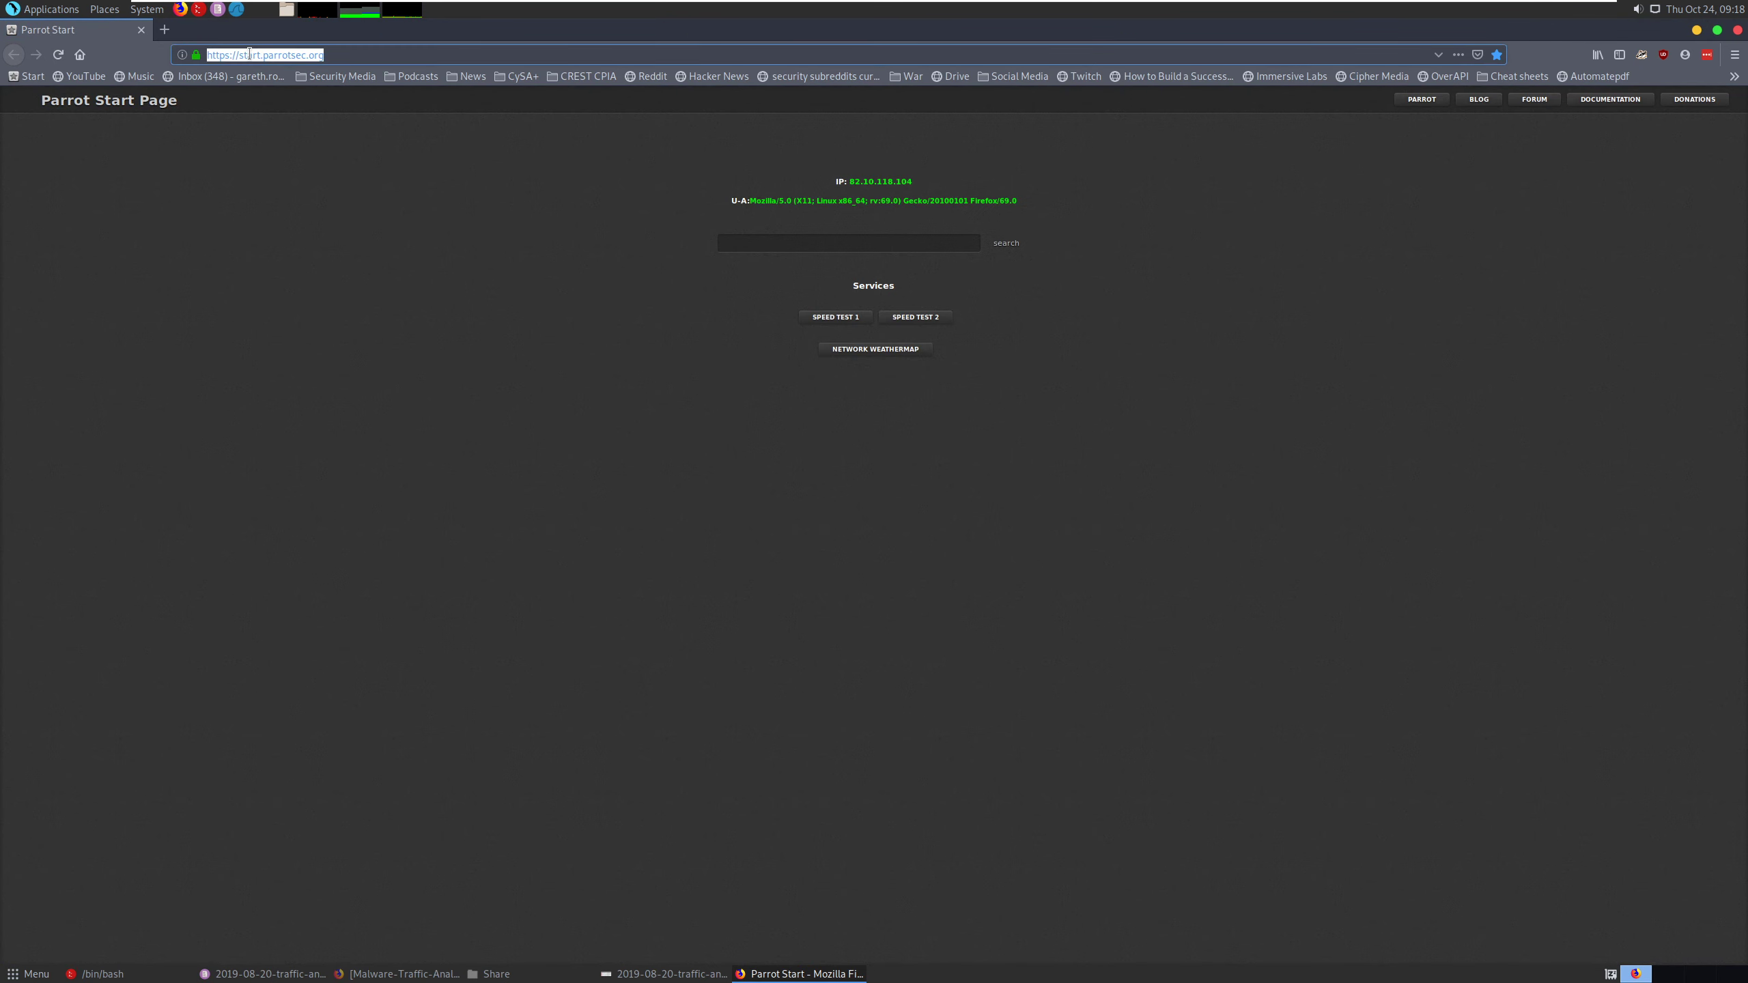
type("v;ir")
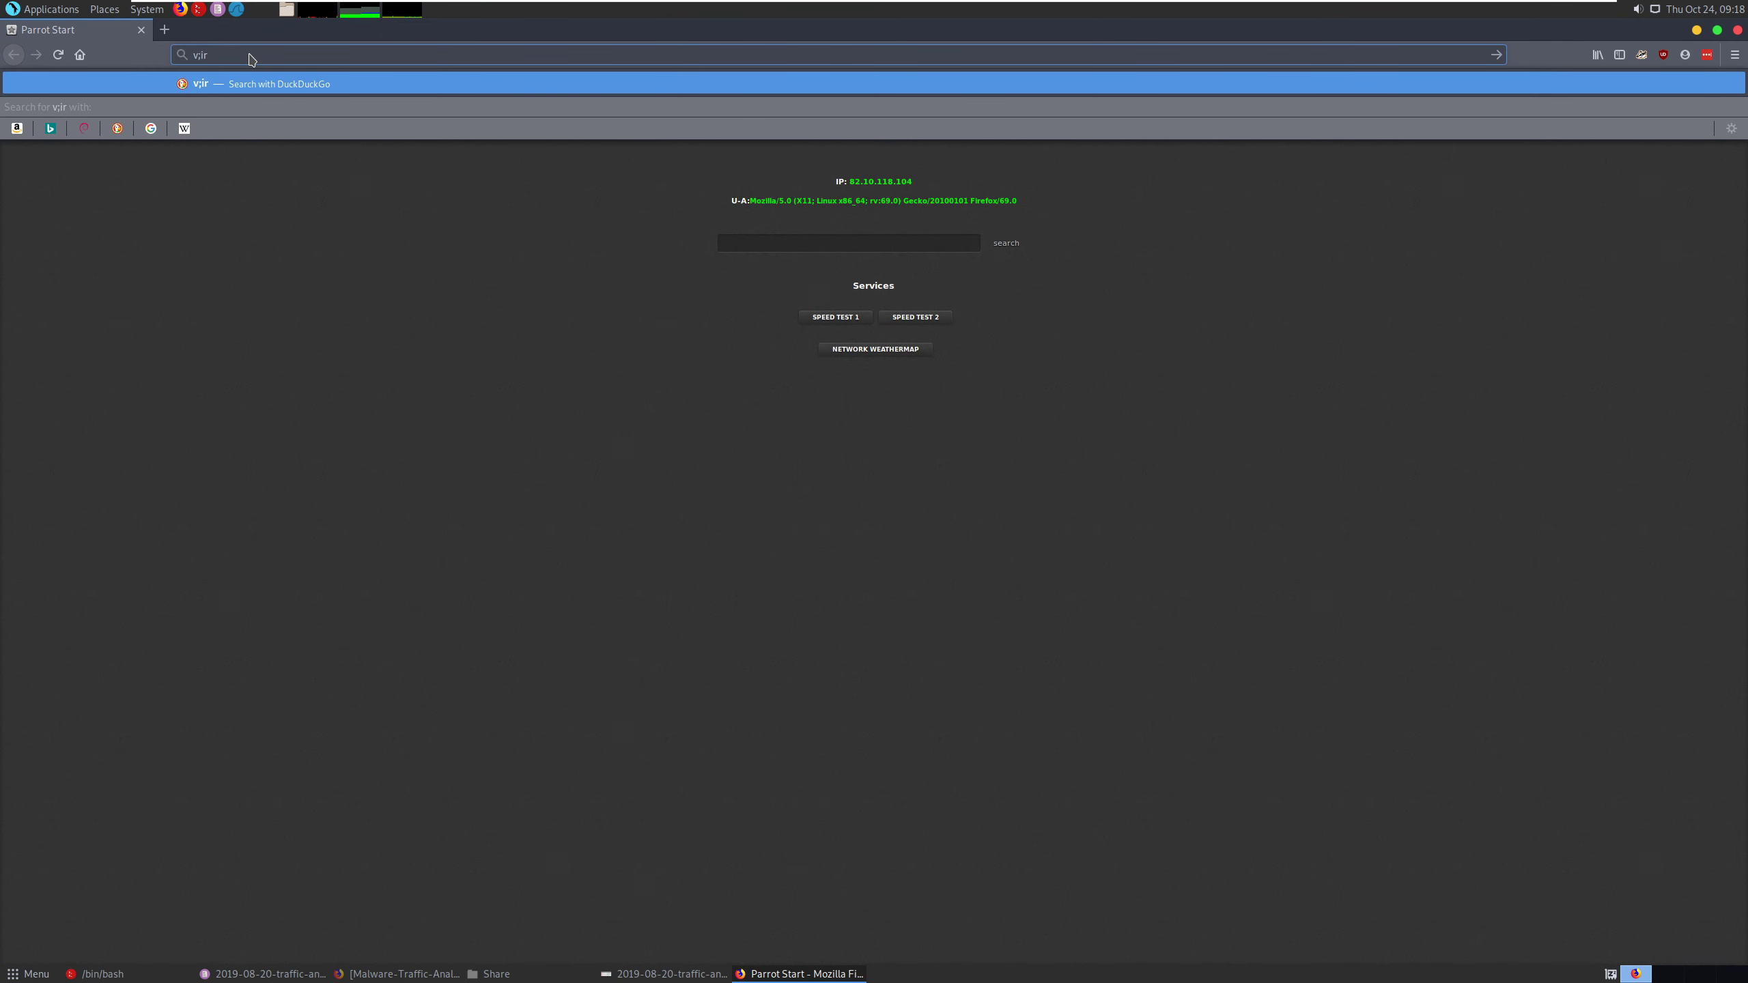
key("BackSpace")
key("BackSpace")
key("BackSpace")
key("BackSpace")
type("virustotal.com")
key("Return")
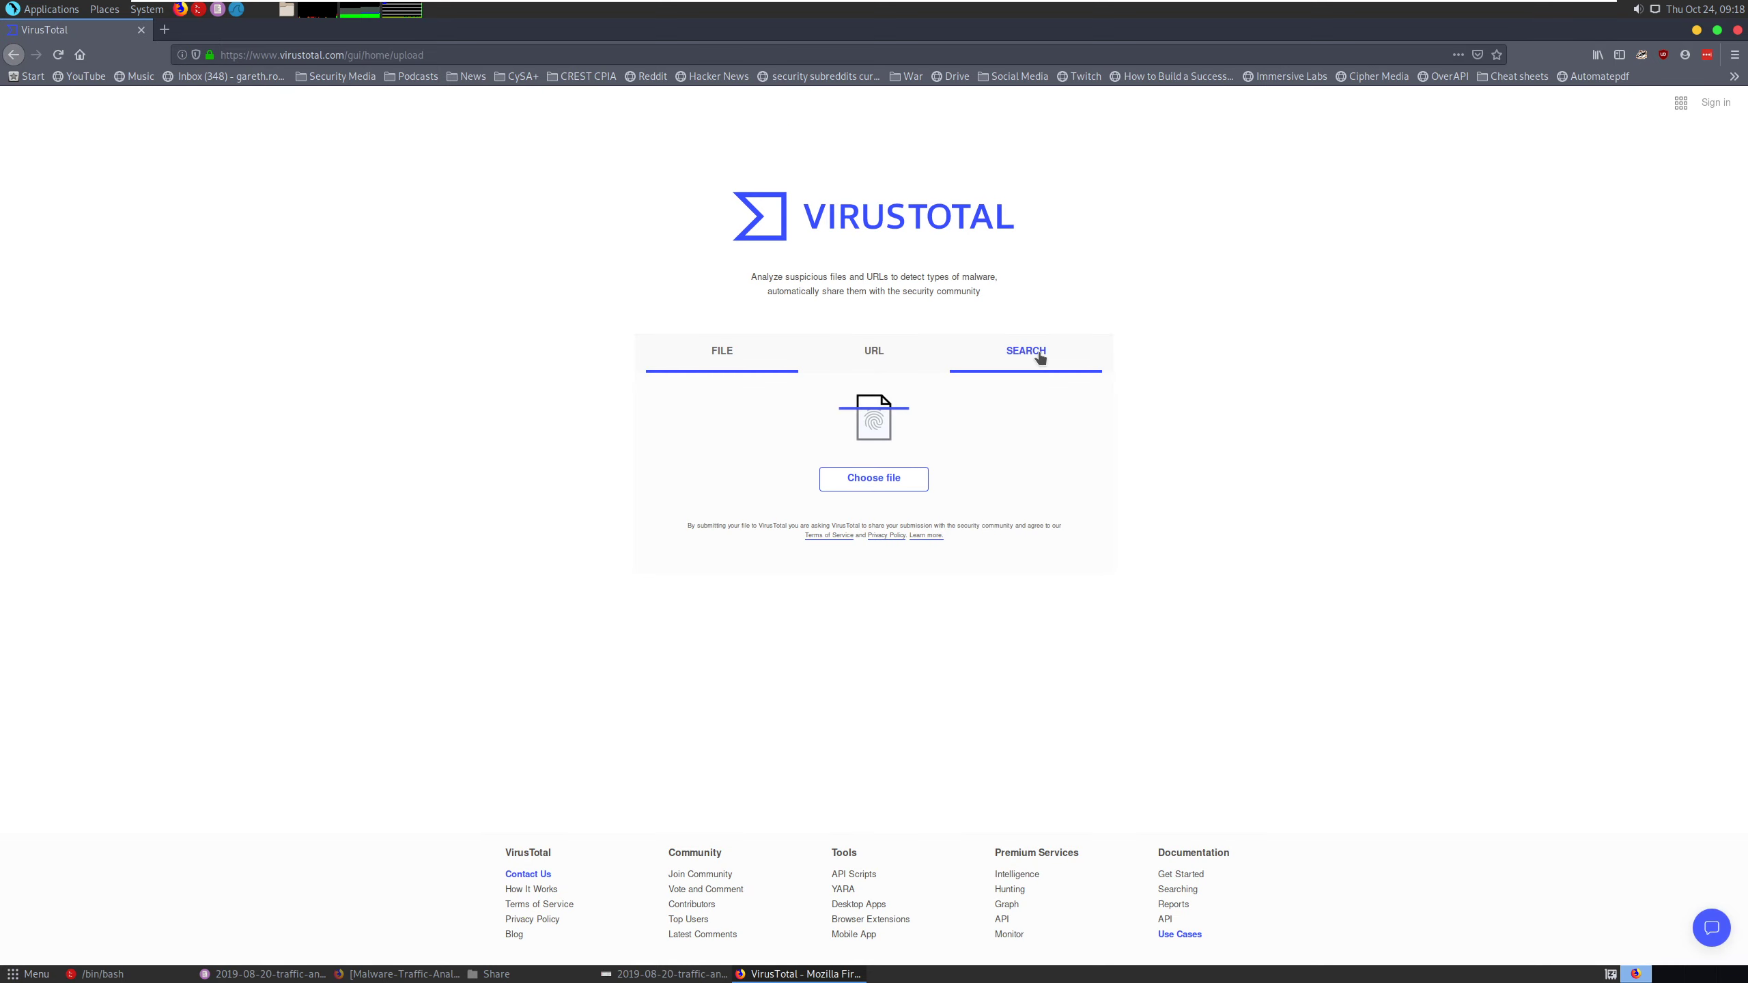
left_click(1040, 354)
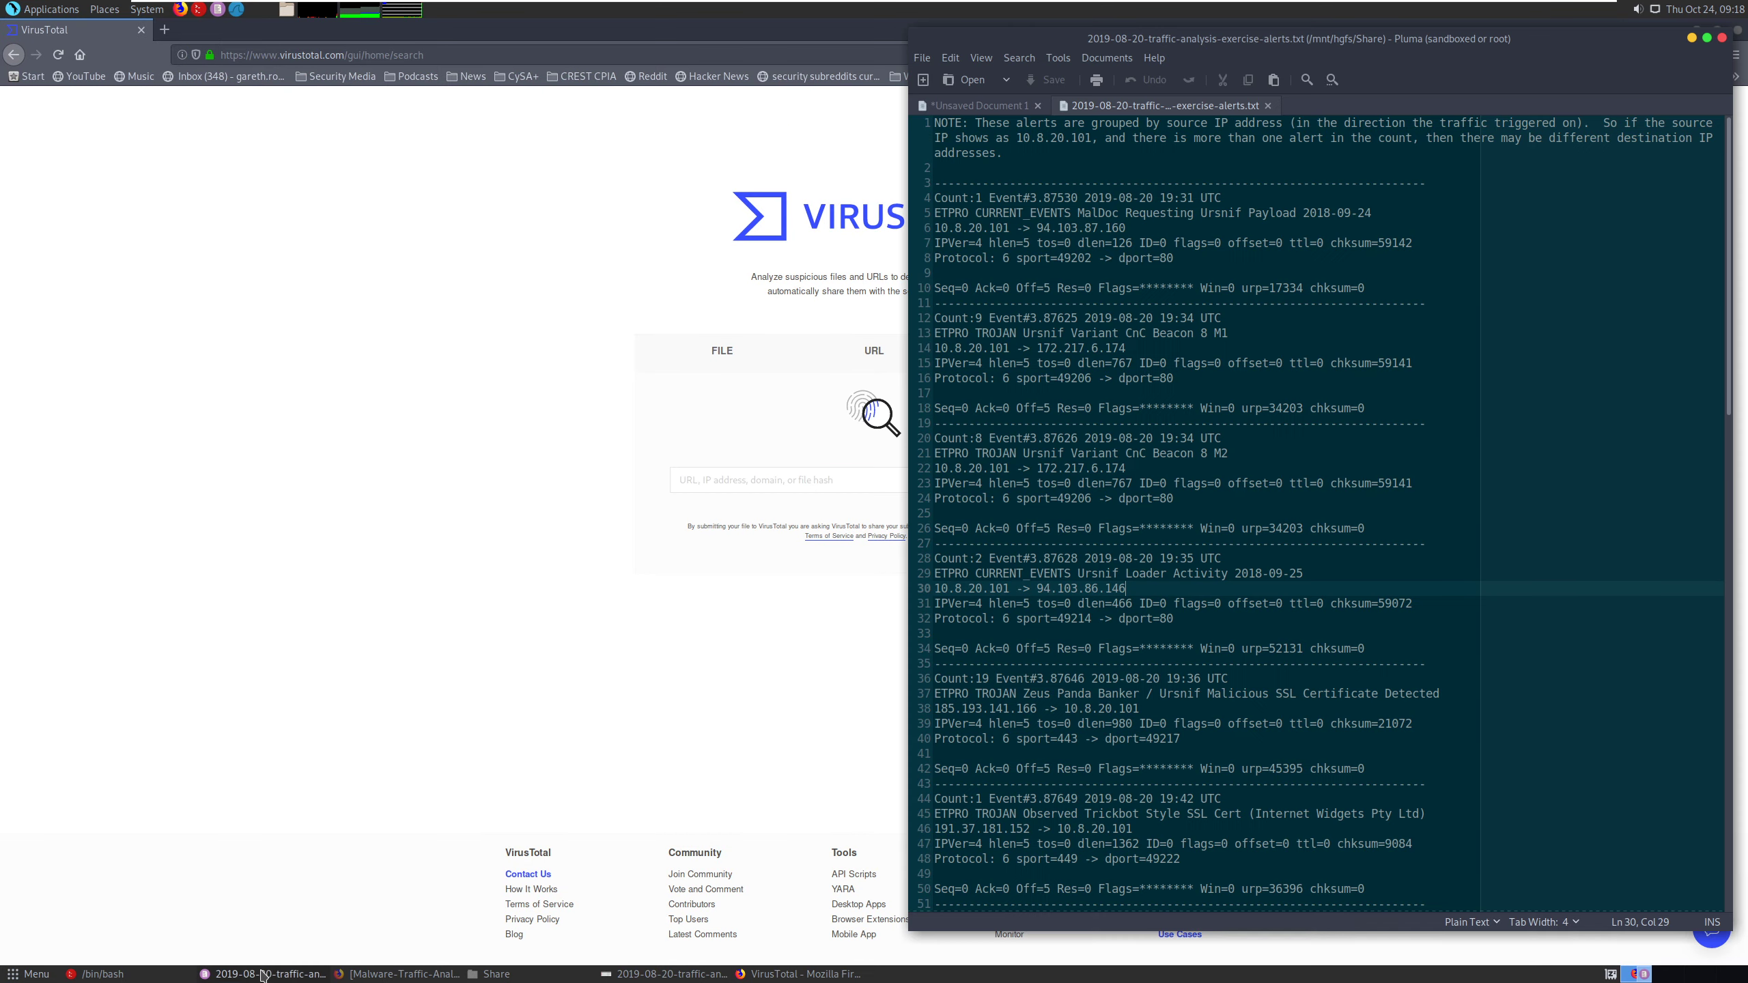
- Copy 94.103.87.160 from the first alert, search VirusTotal for it, and examine its relations and communicating files
left_click(264, 974)
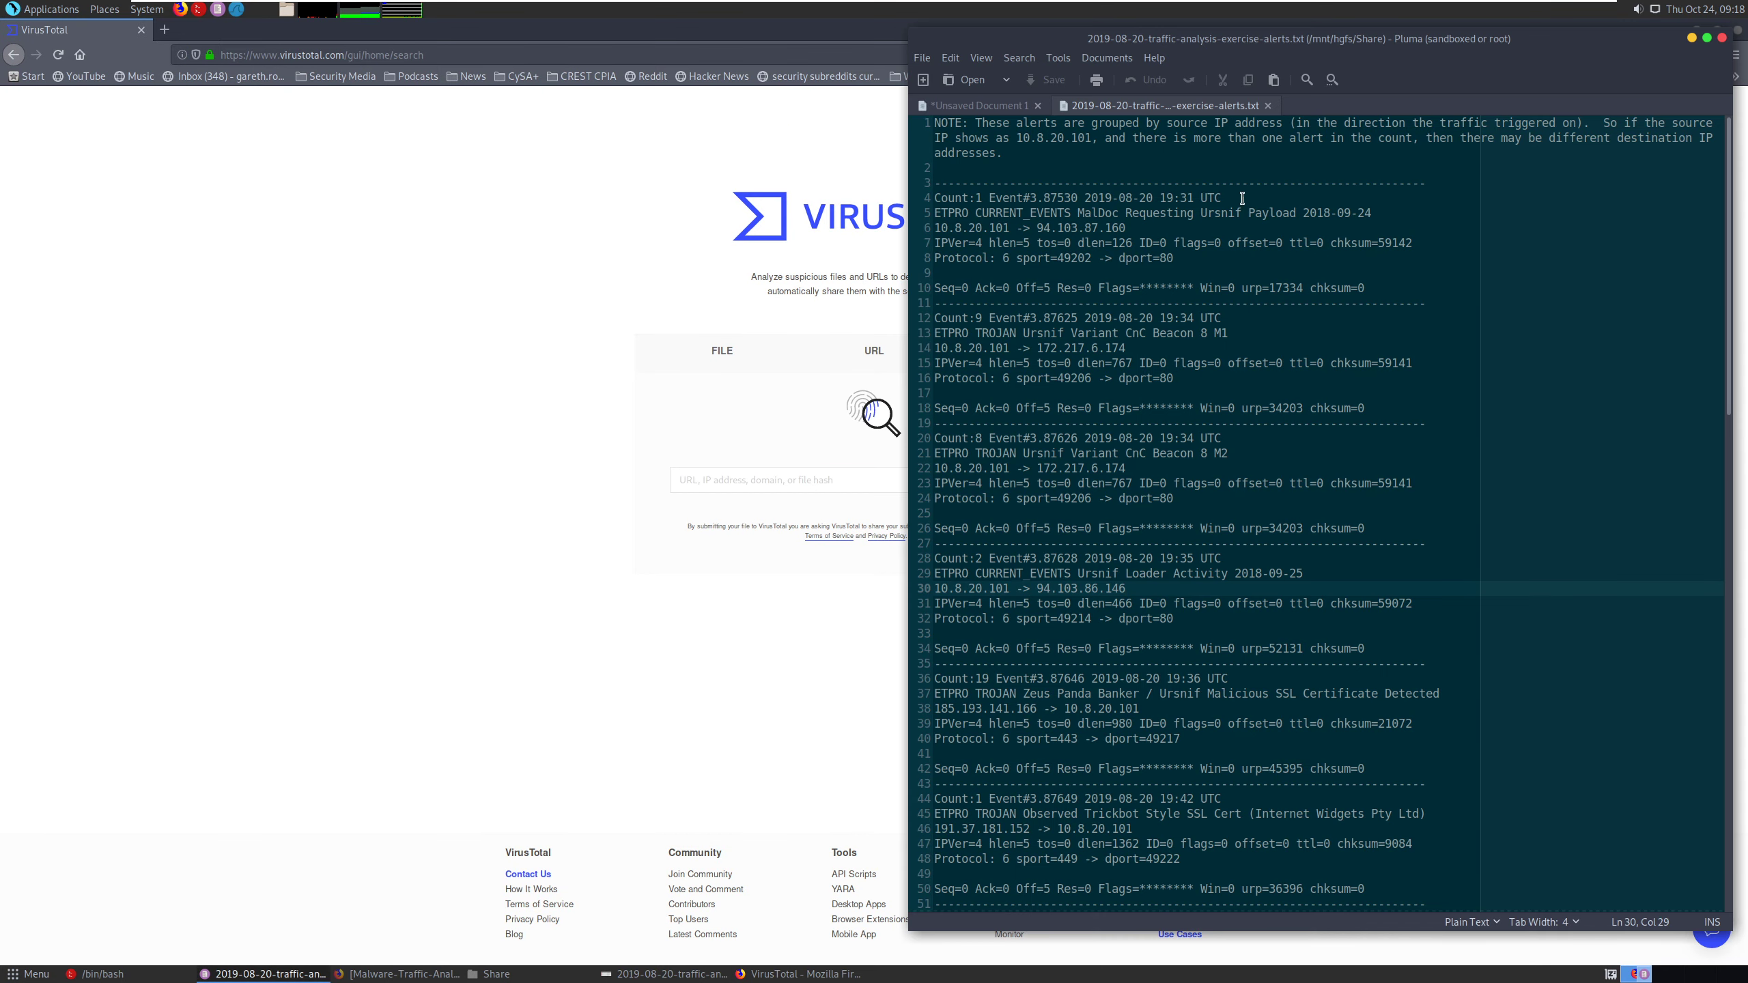
left_click_drag(1040, 228, 1119, 228)
left_click(1043, 228)
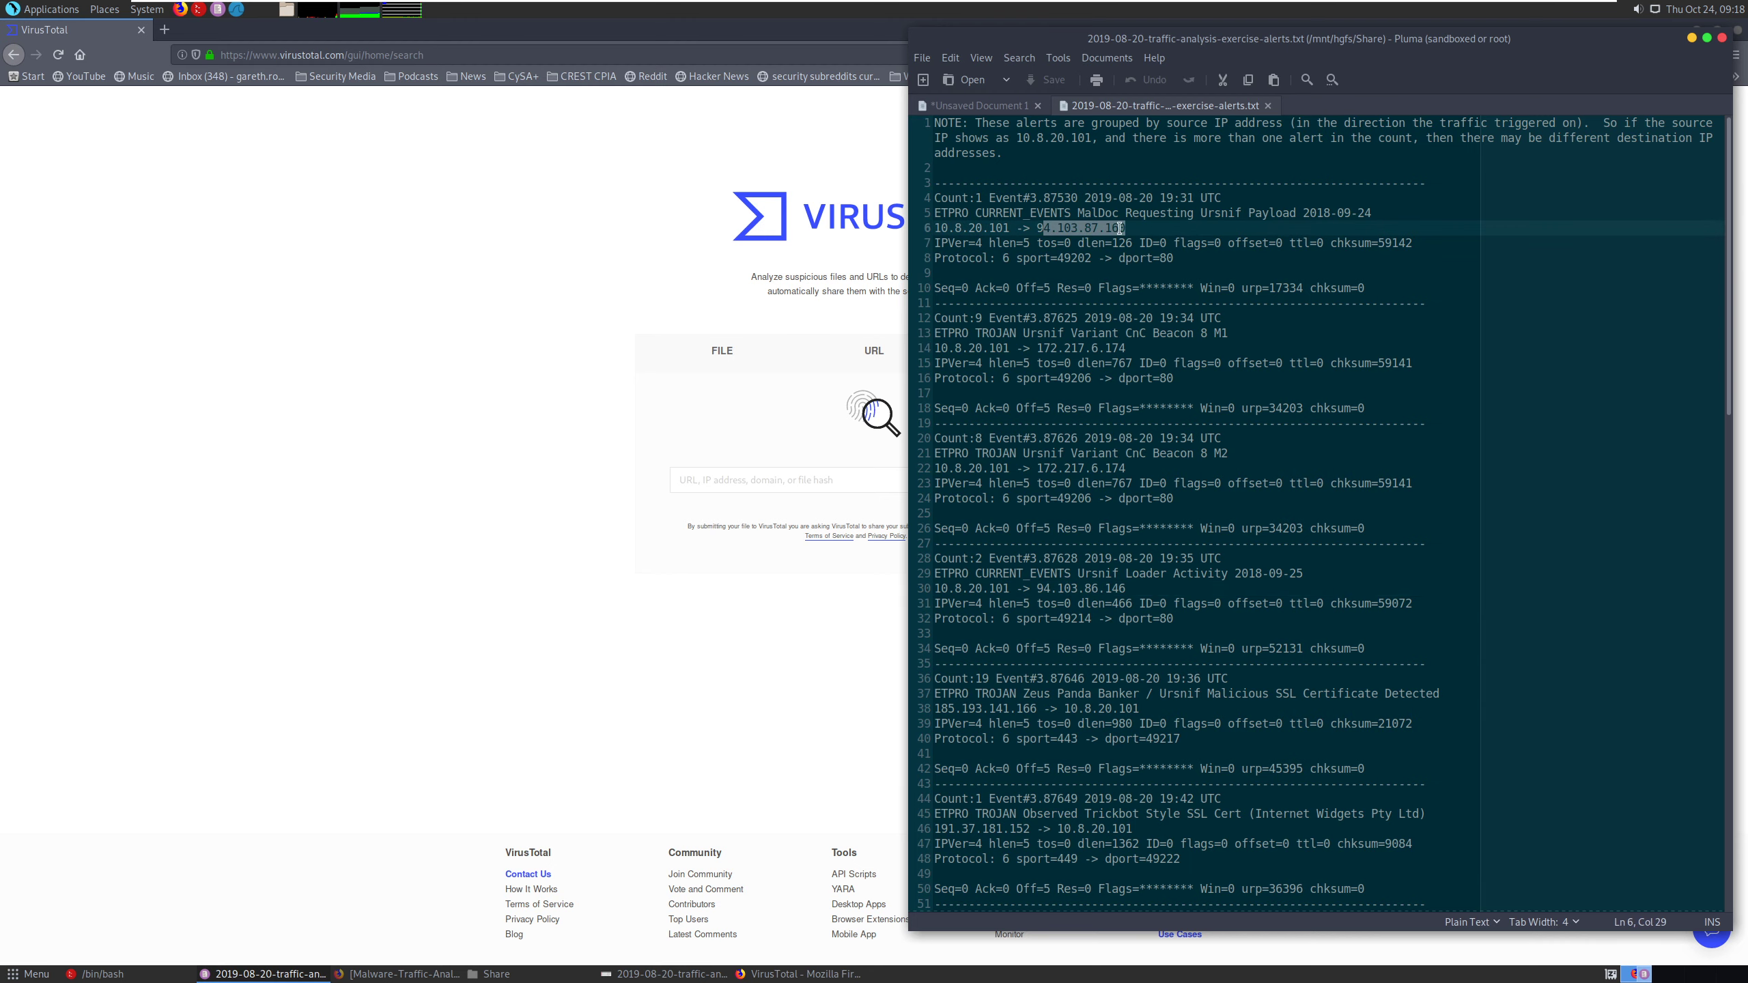
right_click(1120, 228)
left_click(1136, 274)
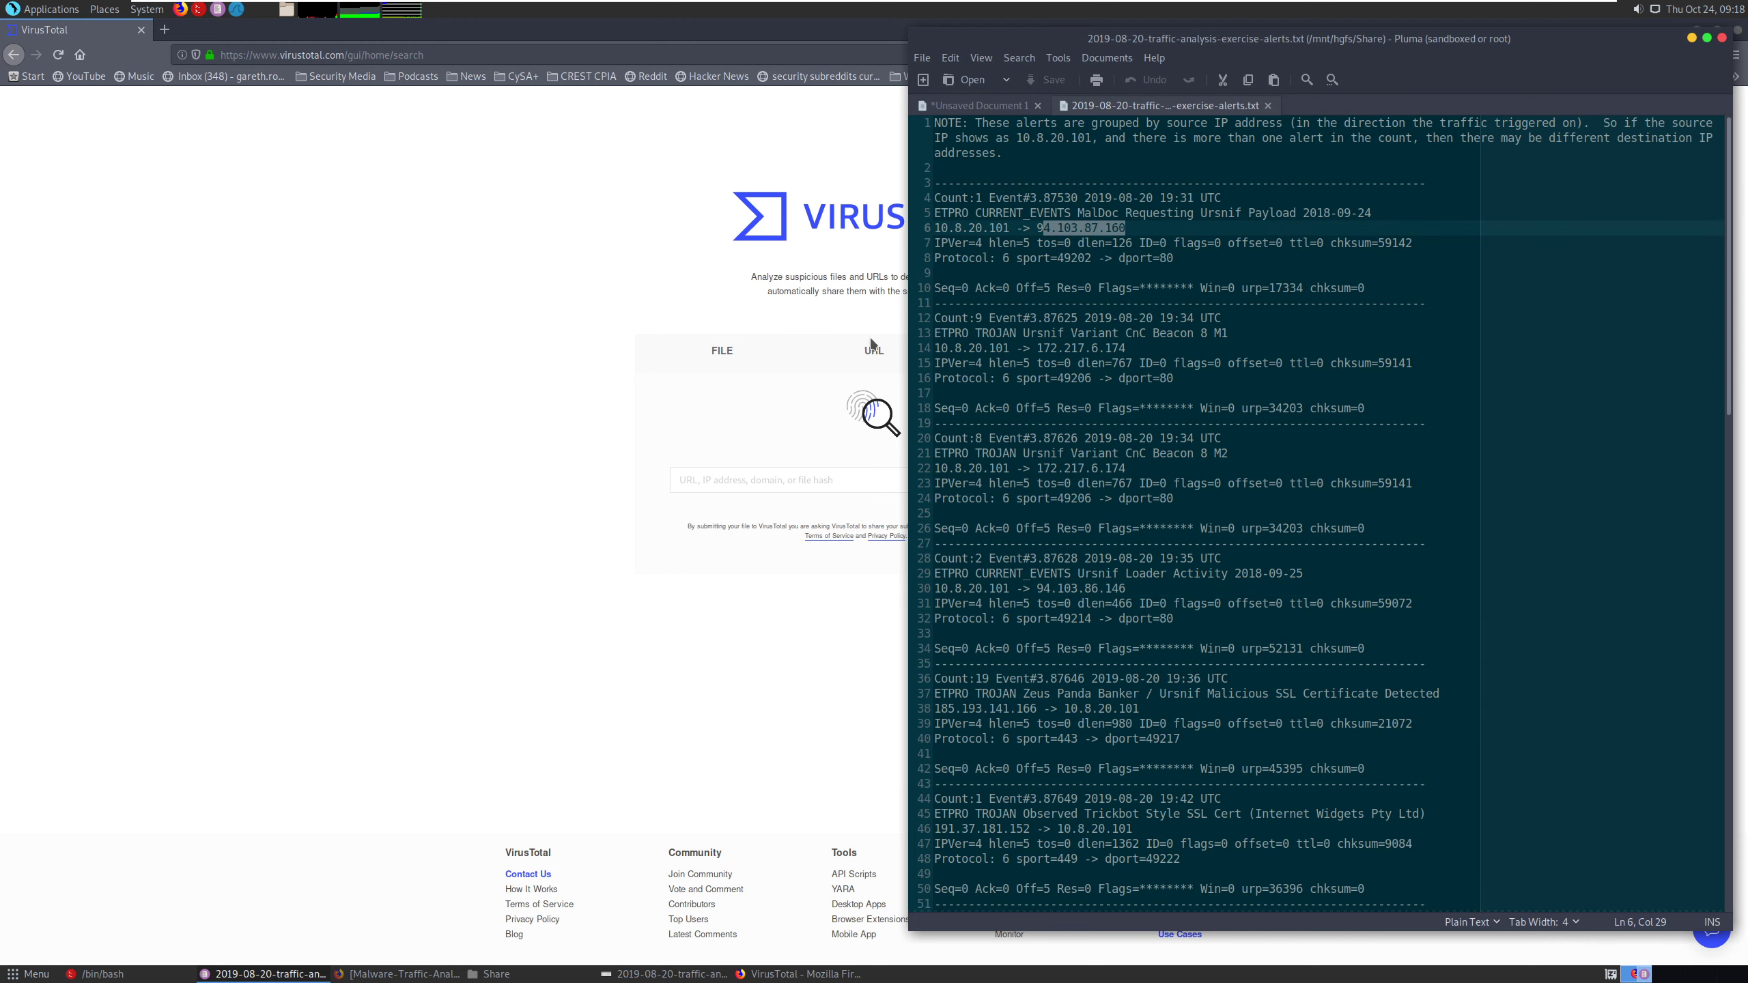
left_click(808, 477)
type("9")
key("ctrl+v")
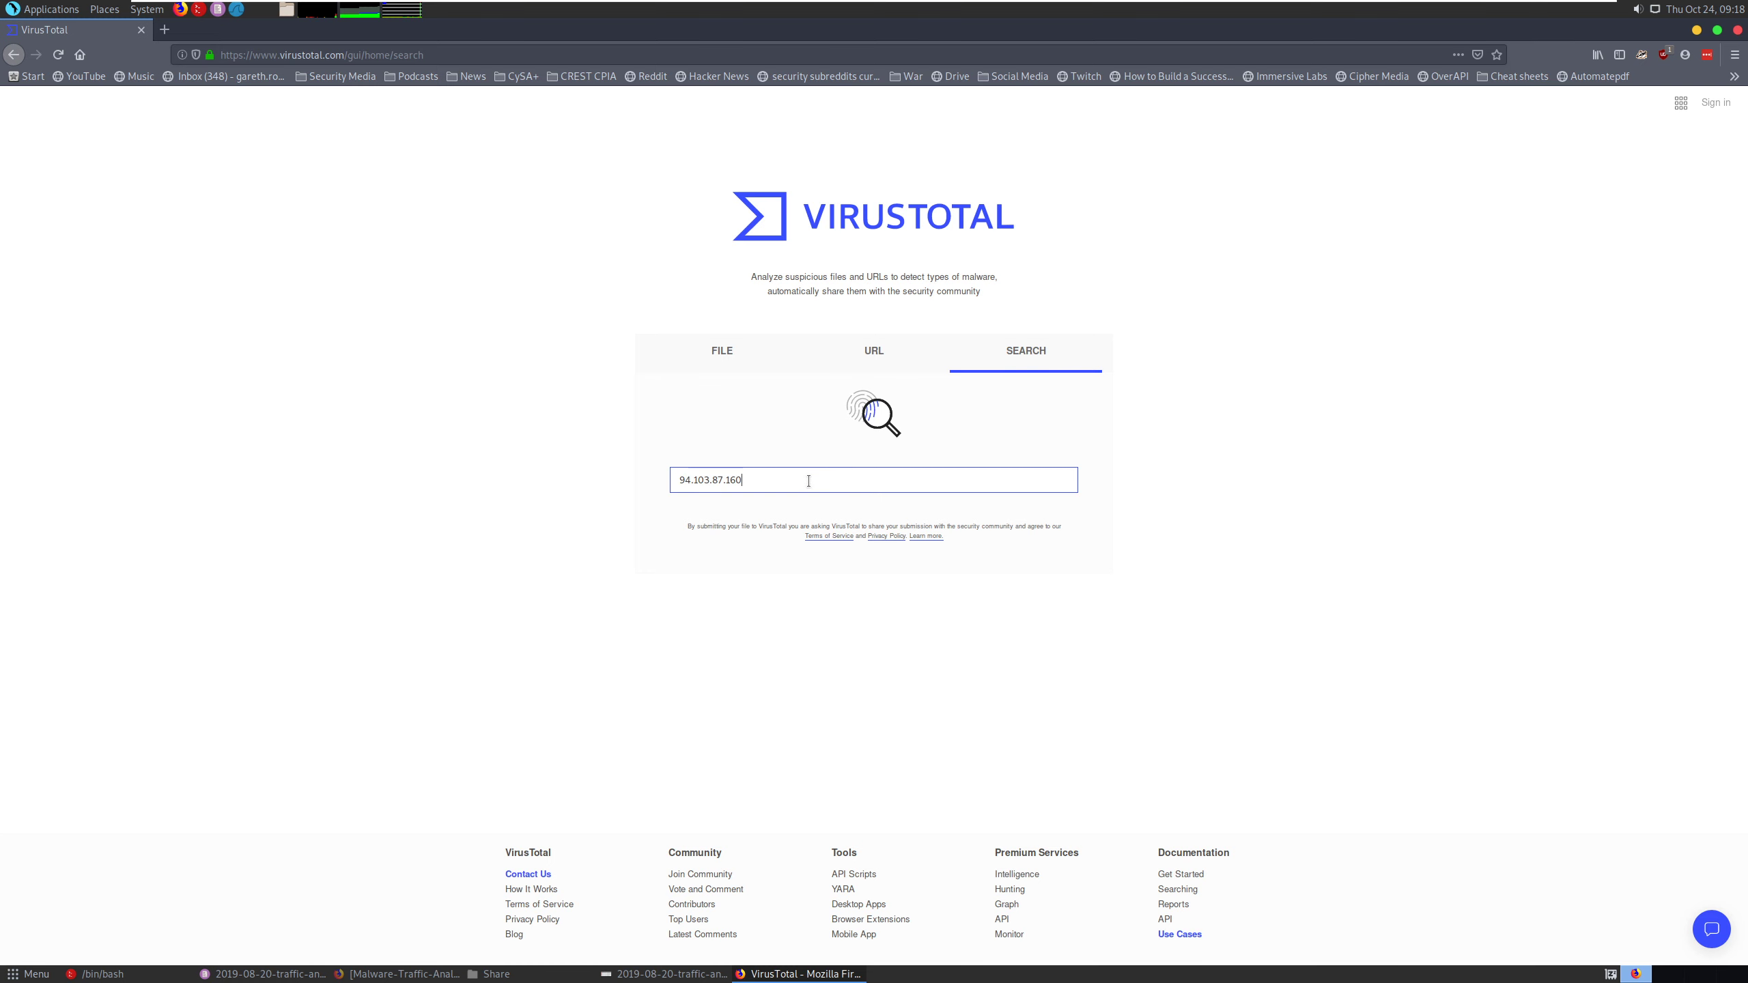
key("Return")
left_click(564, 265)
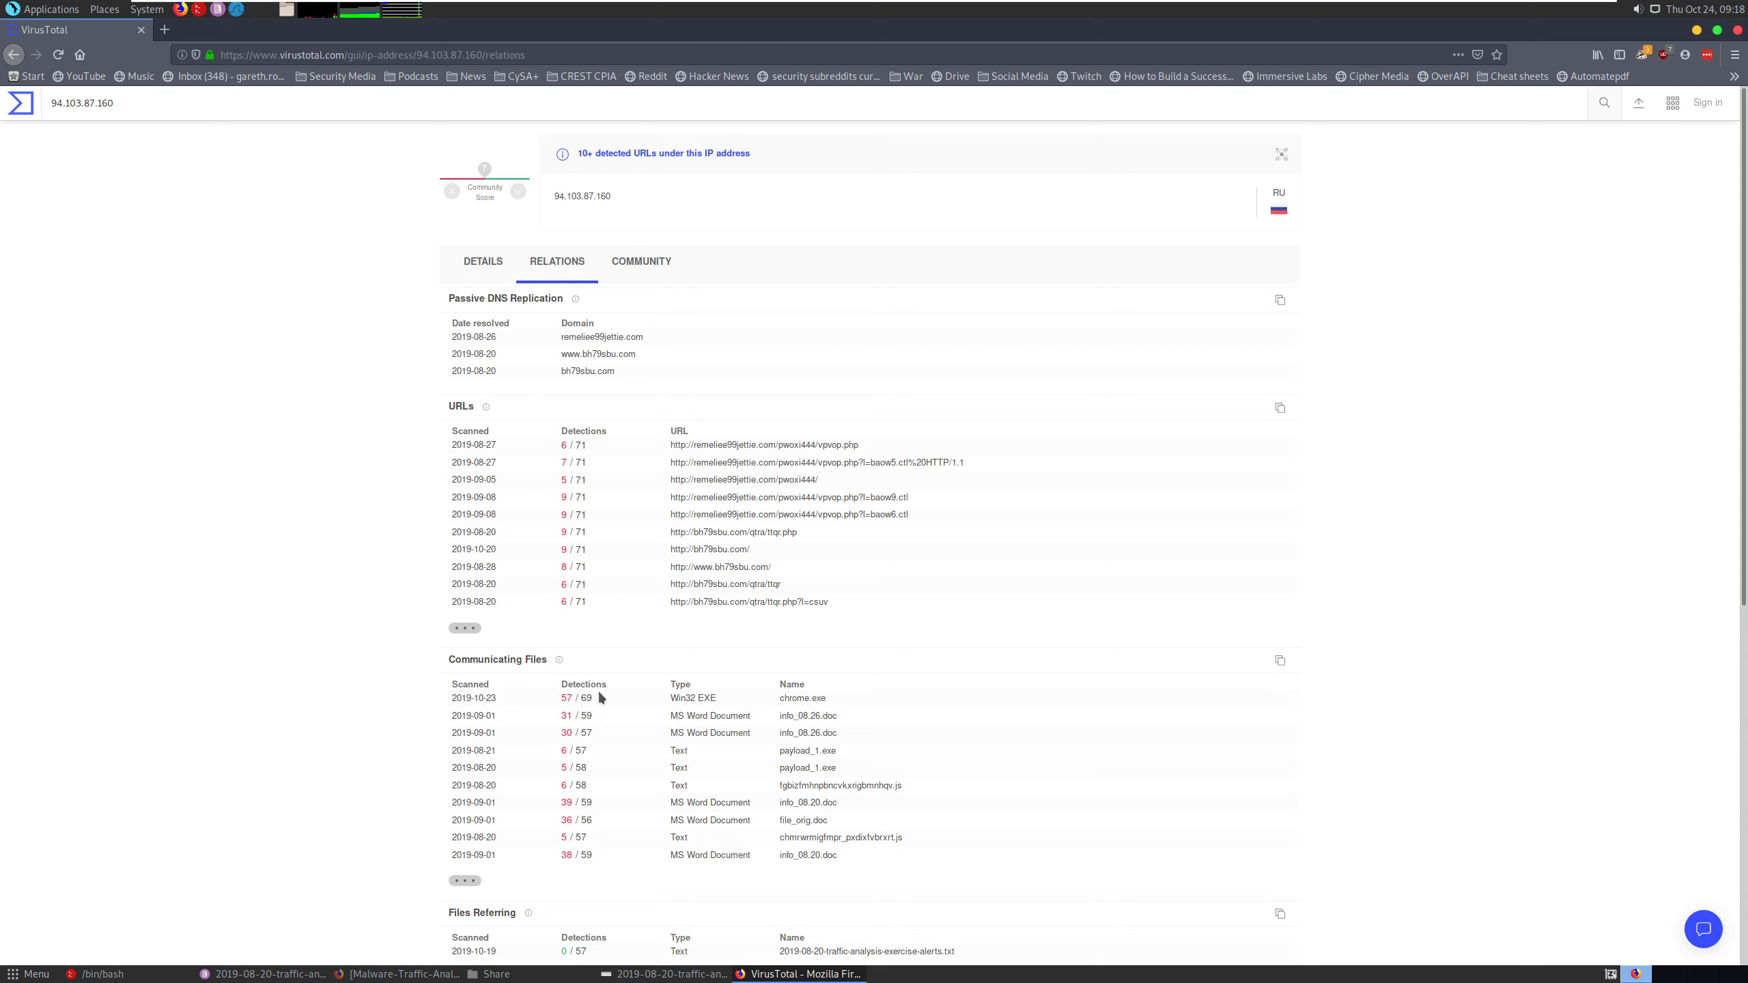
left_click_drag(558, 698, 566, 698)
- Copy the VirusTotal base address and open the site in a new browser tab
left_click_drag(345, 58, 207, 59)
right_click(285, 56)
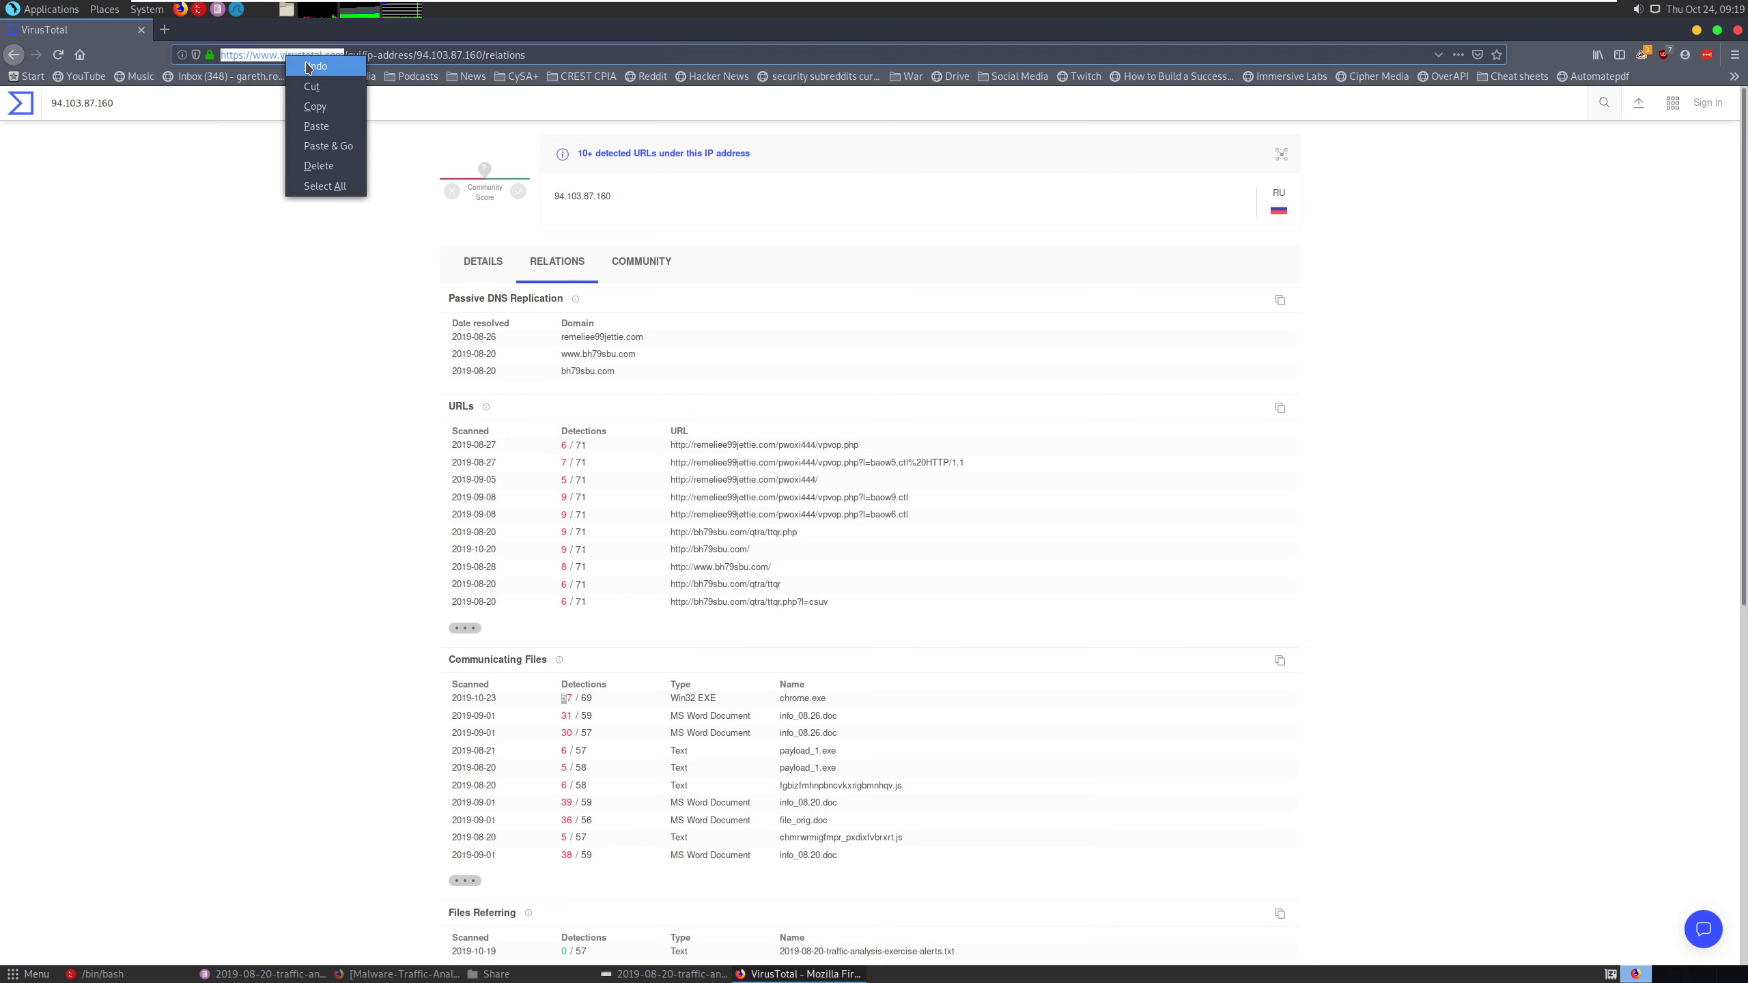
left_click(317, 106)
left_click(164, 29)
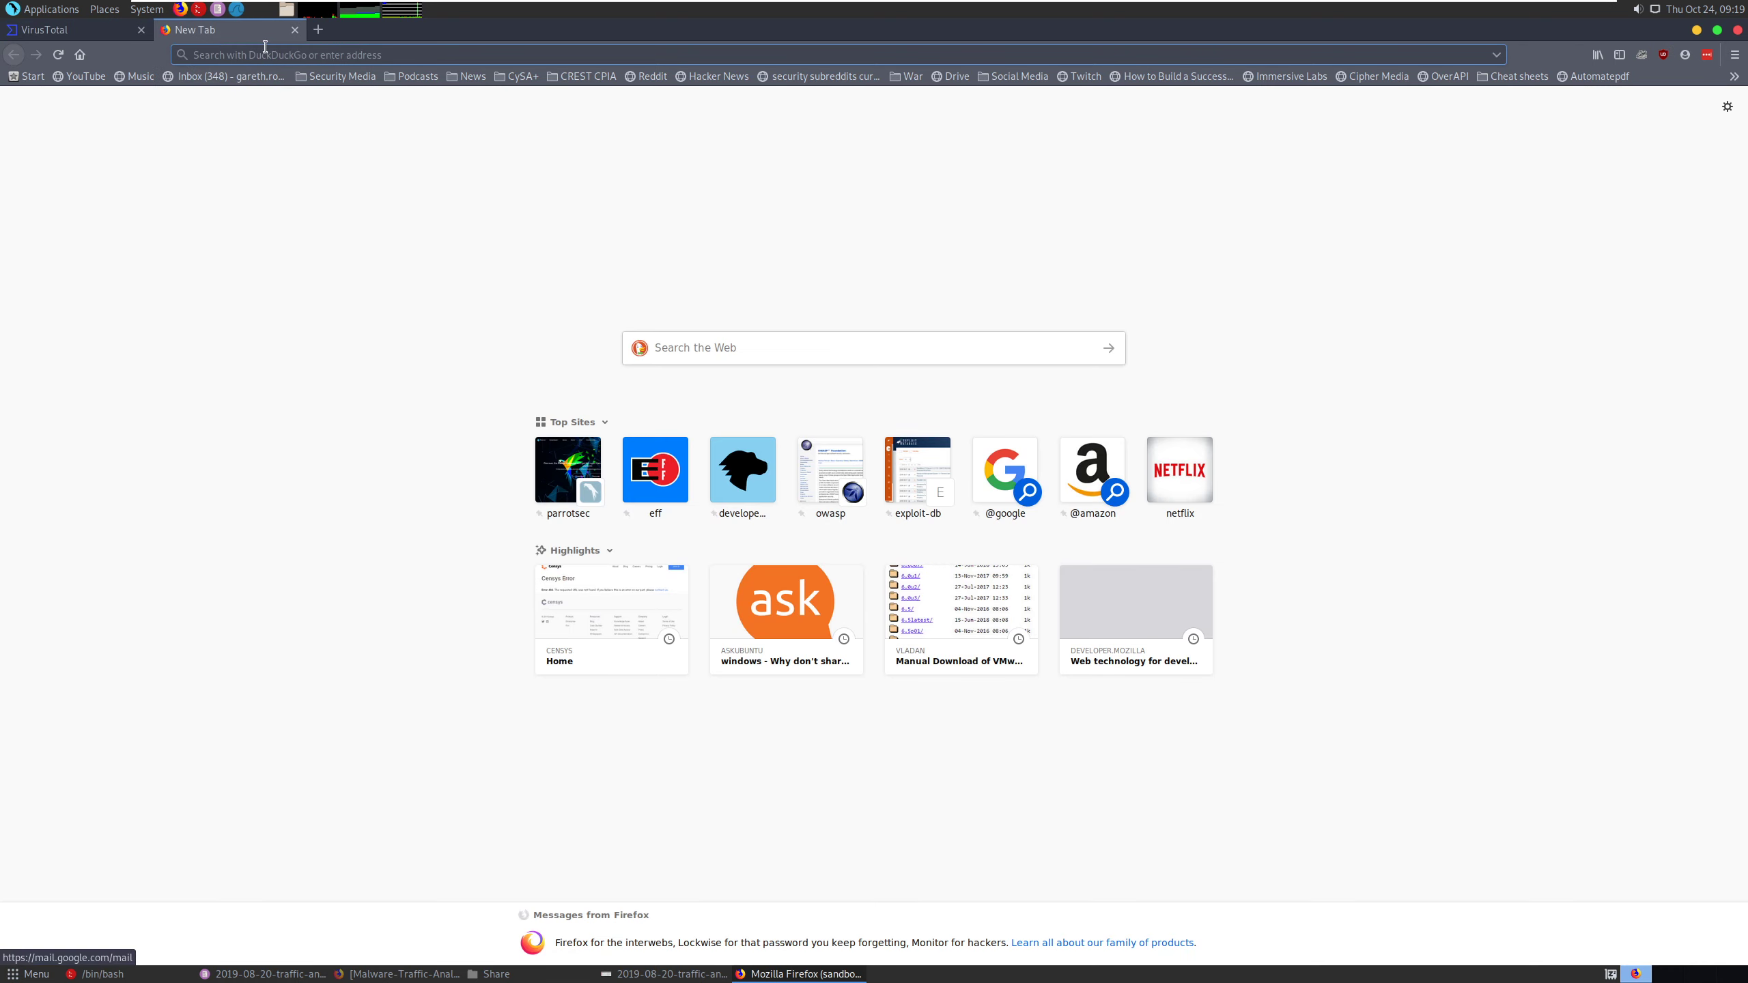
key("ctrl+v")
key("Return")
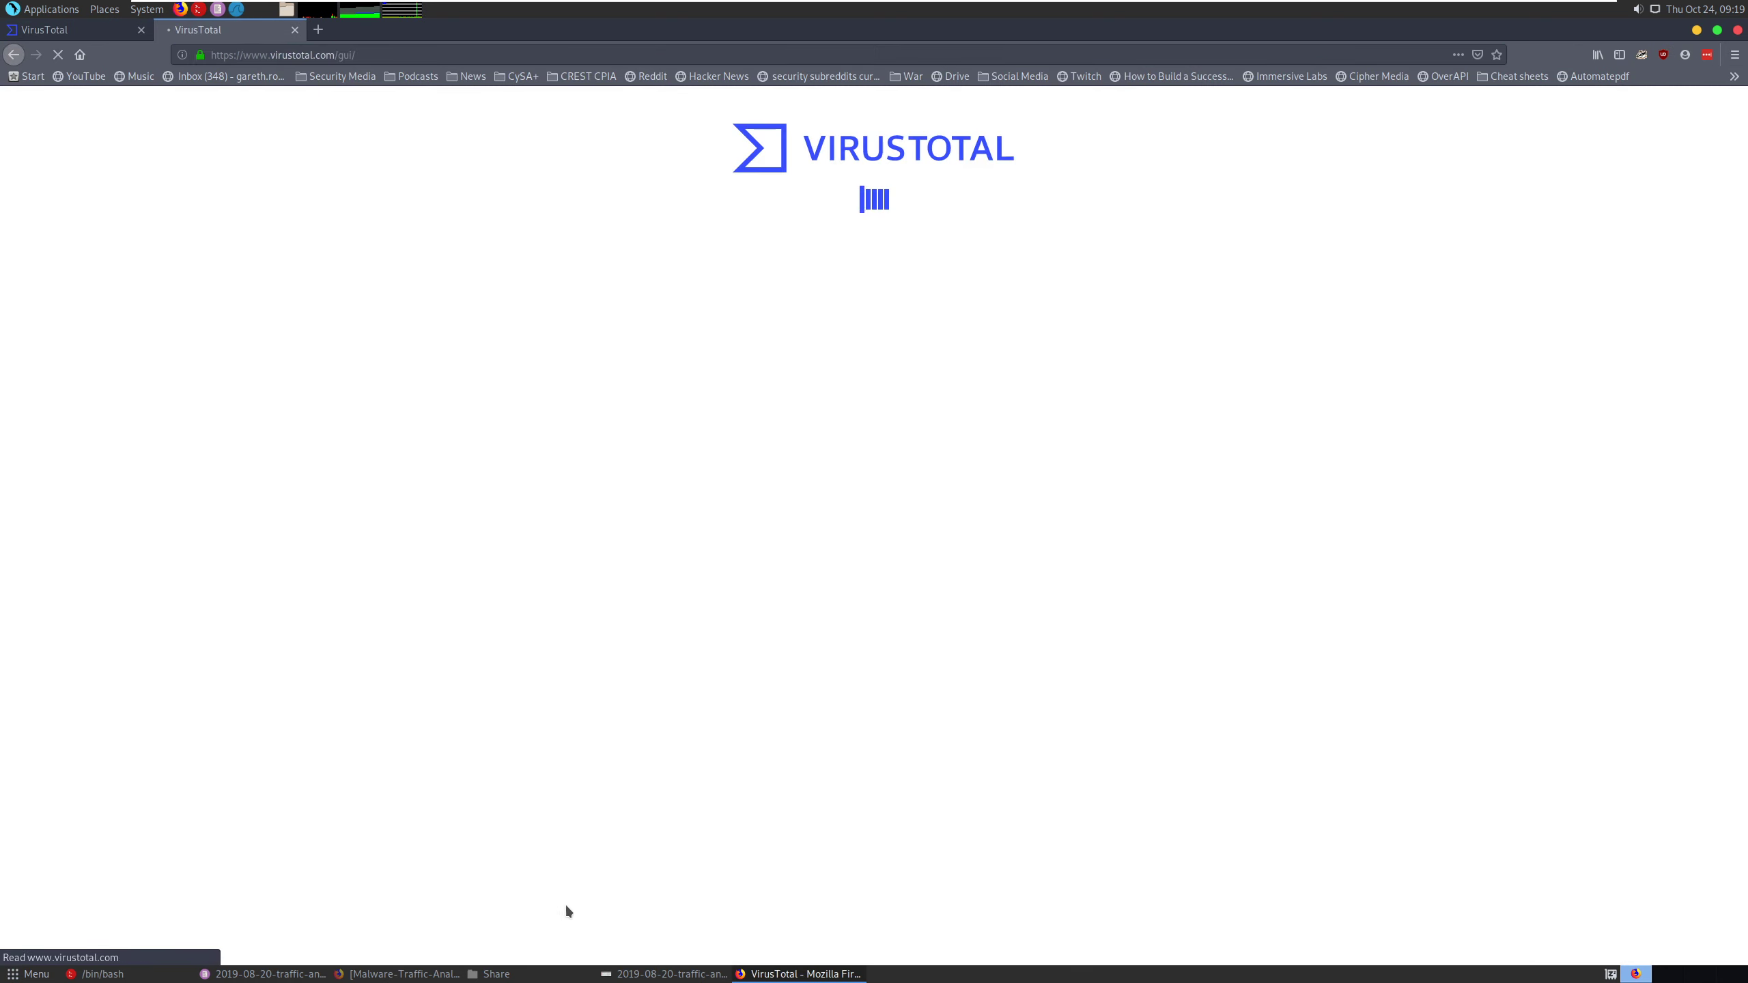
- Copy the destination IP 172.217.6.174 from the Ursnif CnC Beacon 8 M1 alert and search VirusTotal for it
left_click(261, 974)
left_click(1206, 377)
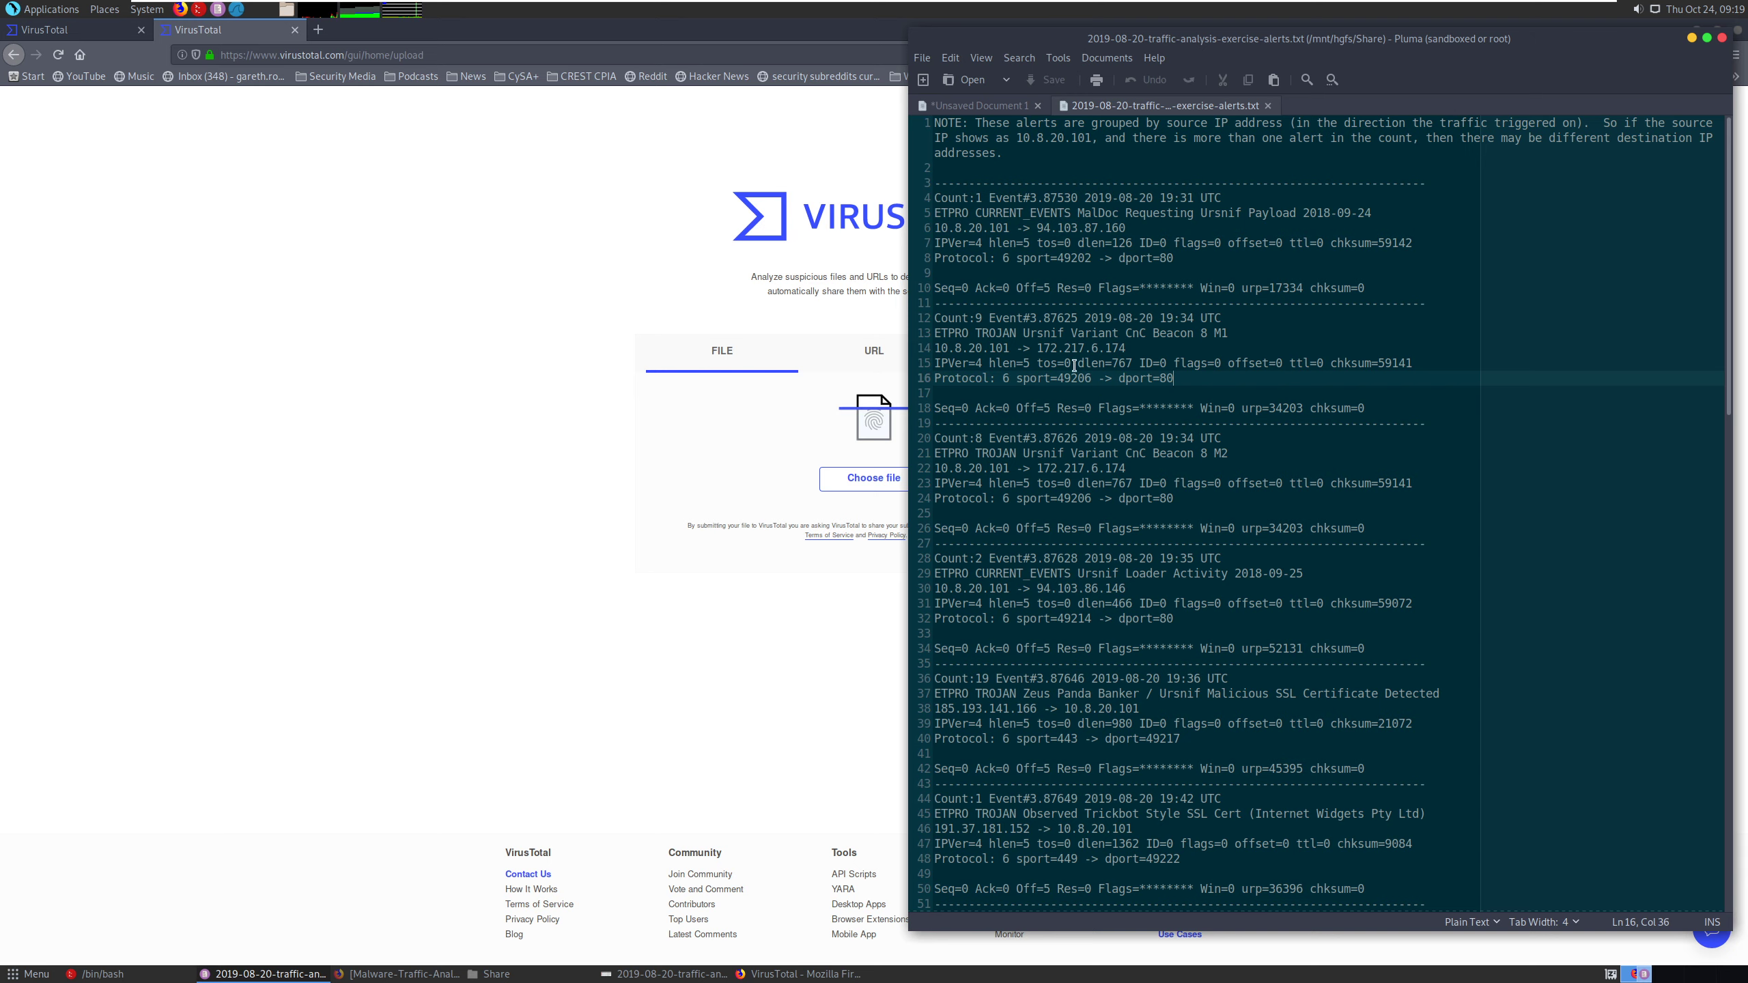
left_click_drag(1041, 348, 1126, 348)
right_click(1100, 345)
left_click(1121, 357)
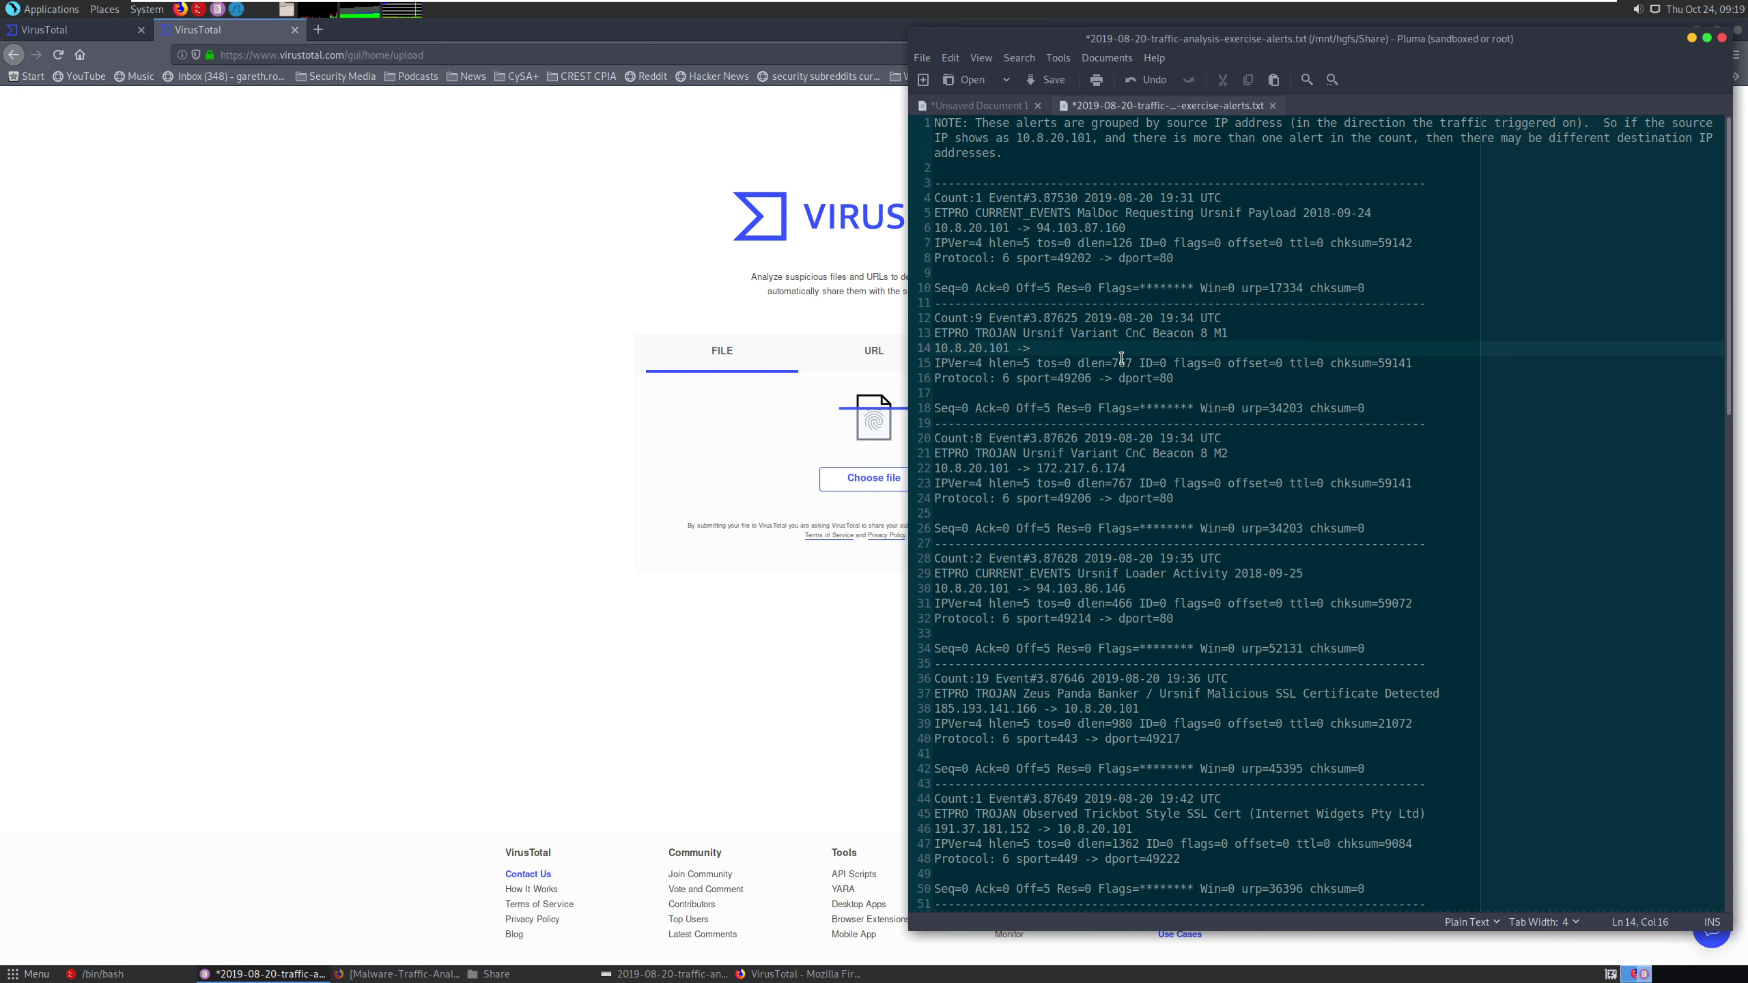
left_click(398, 625)
left_click(1017, 344)
left_click(826, 491)
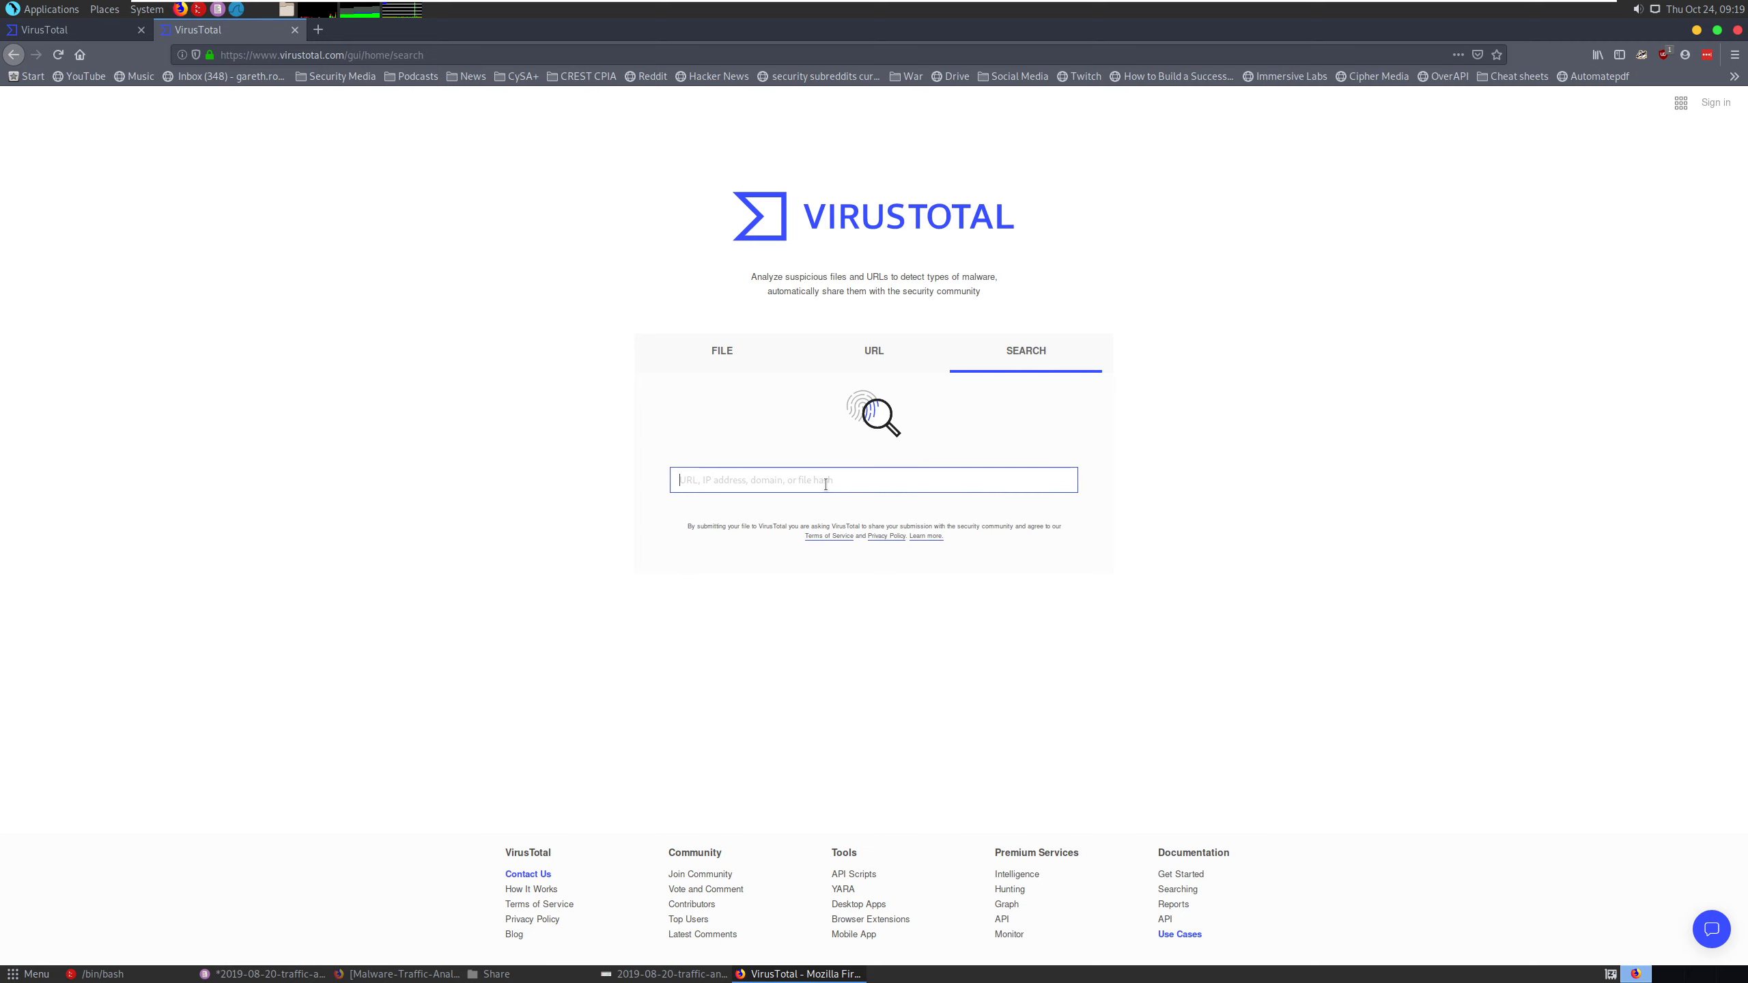
key("ctrl+v")
key("Return")
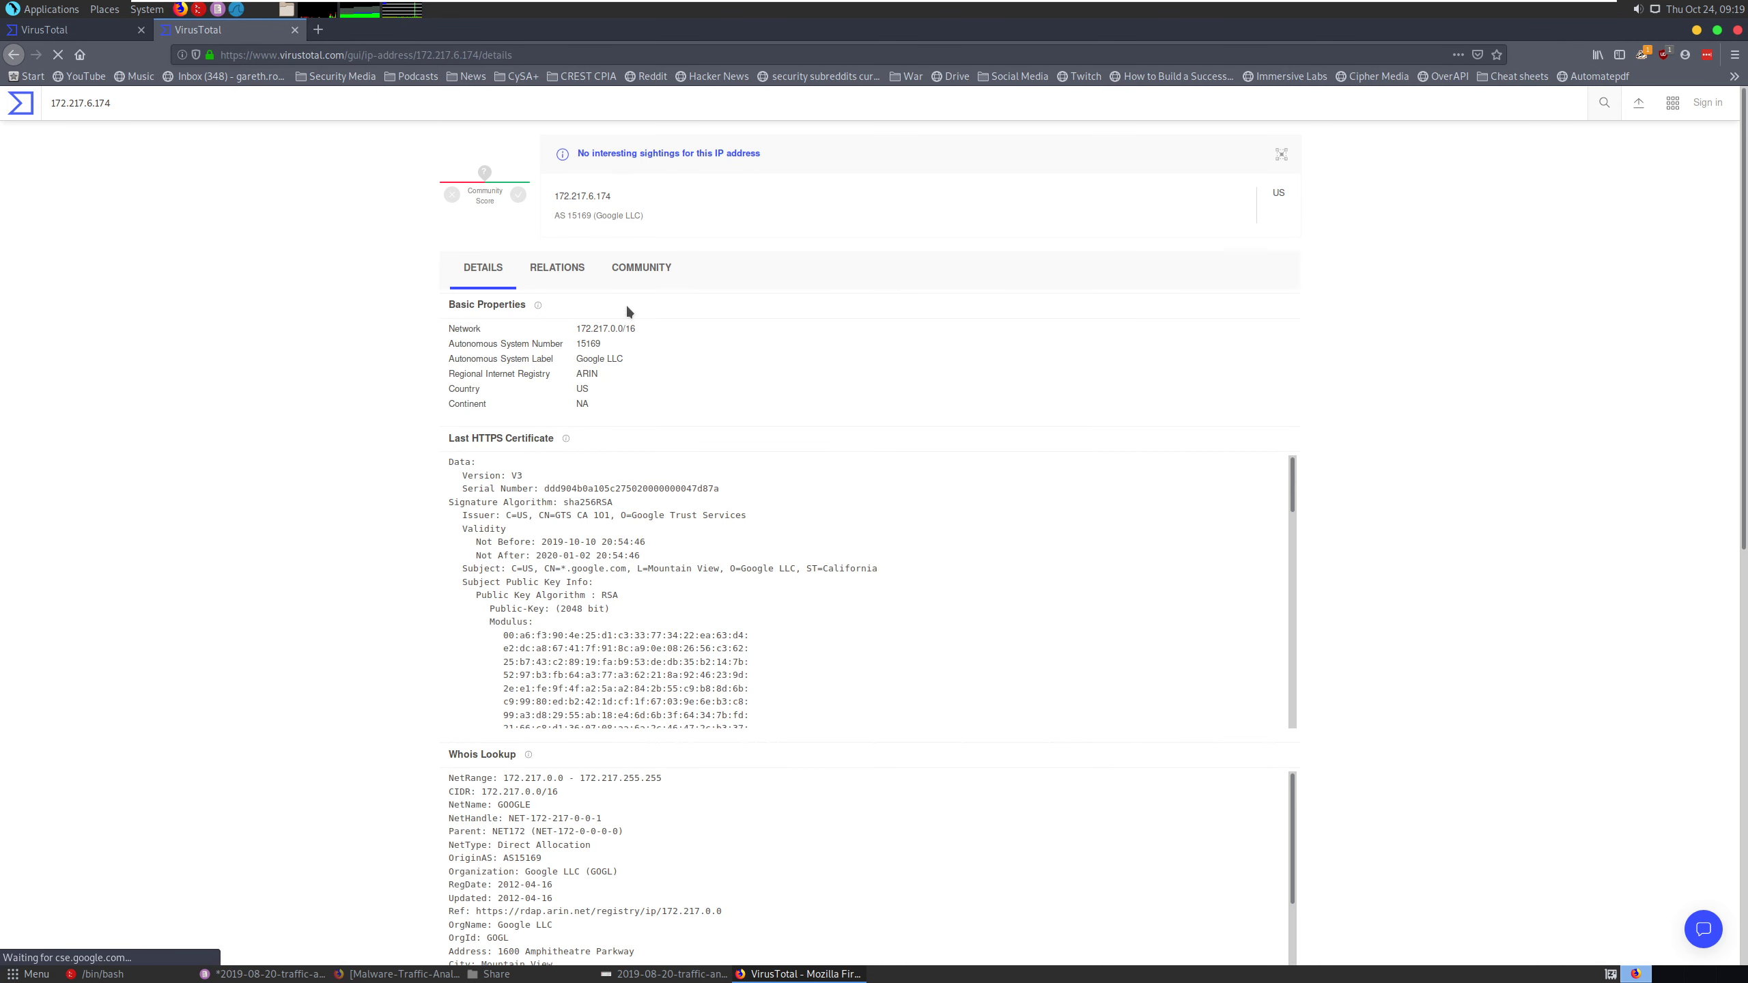
- Examine the relations of 172.217.6.174, including its communicating files and referring files
left_click(568, 274)
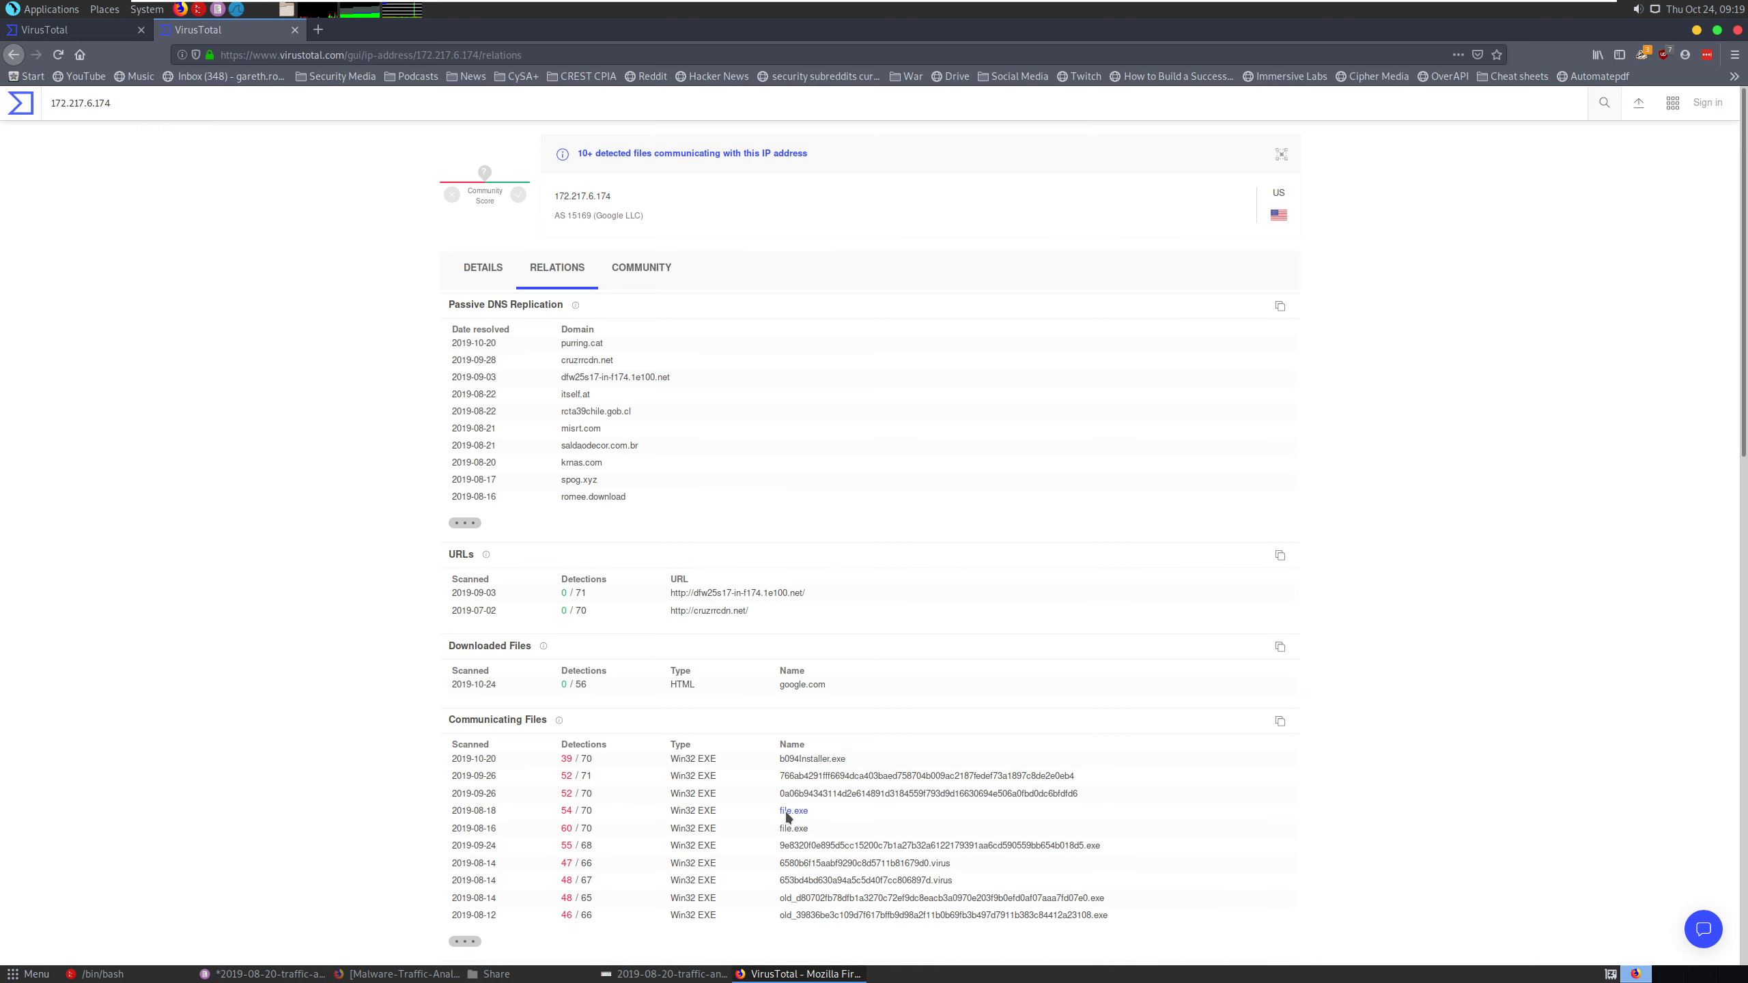
scroll(919, 806, "down", 4)
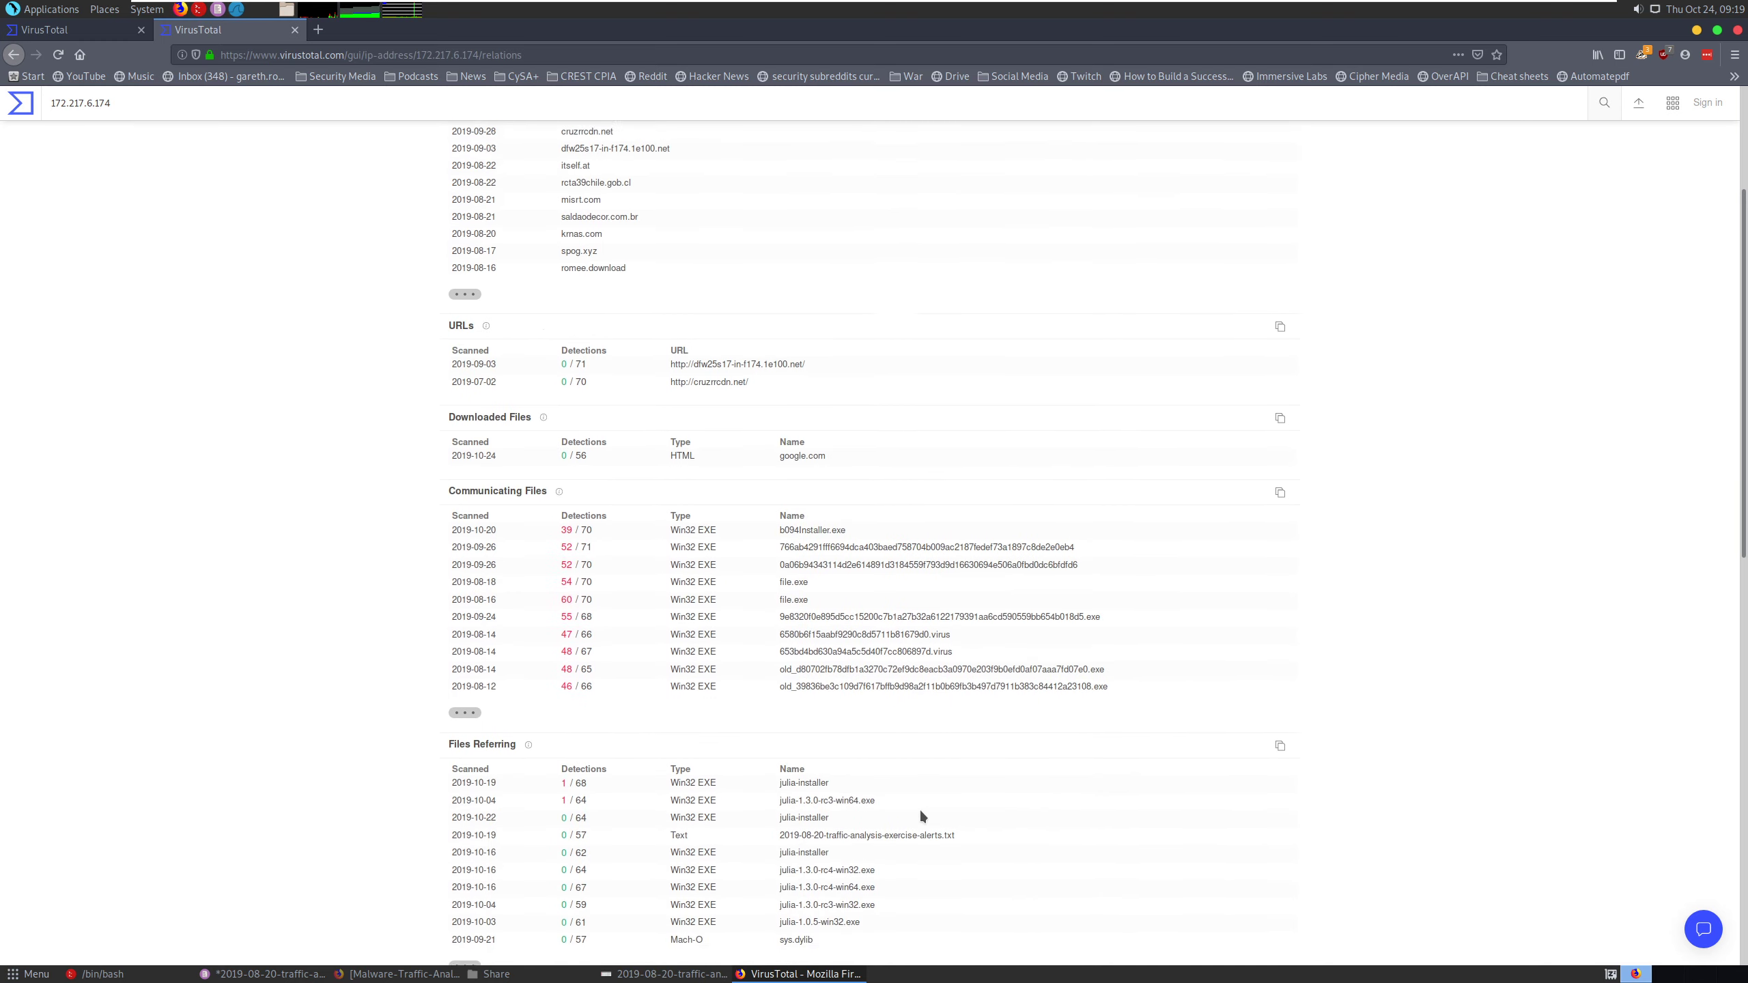
scroll(921, 812, "up", 4)
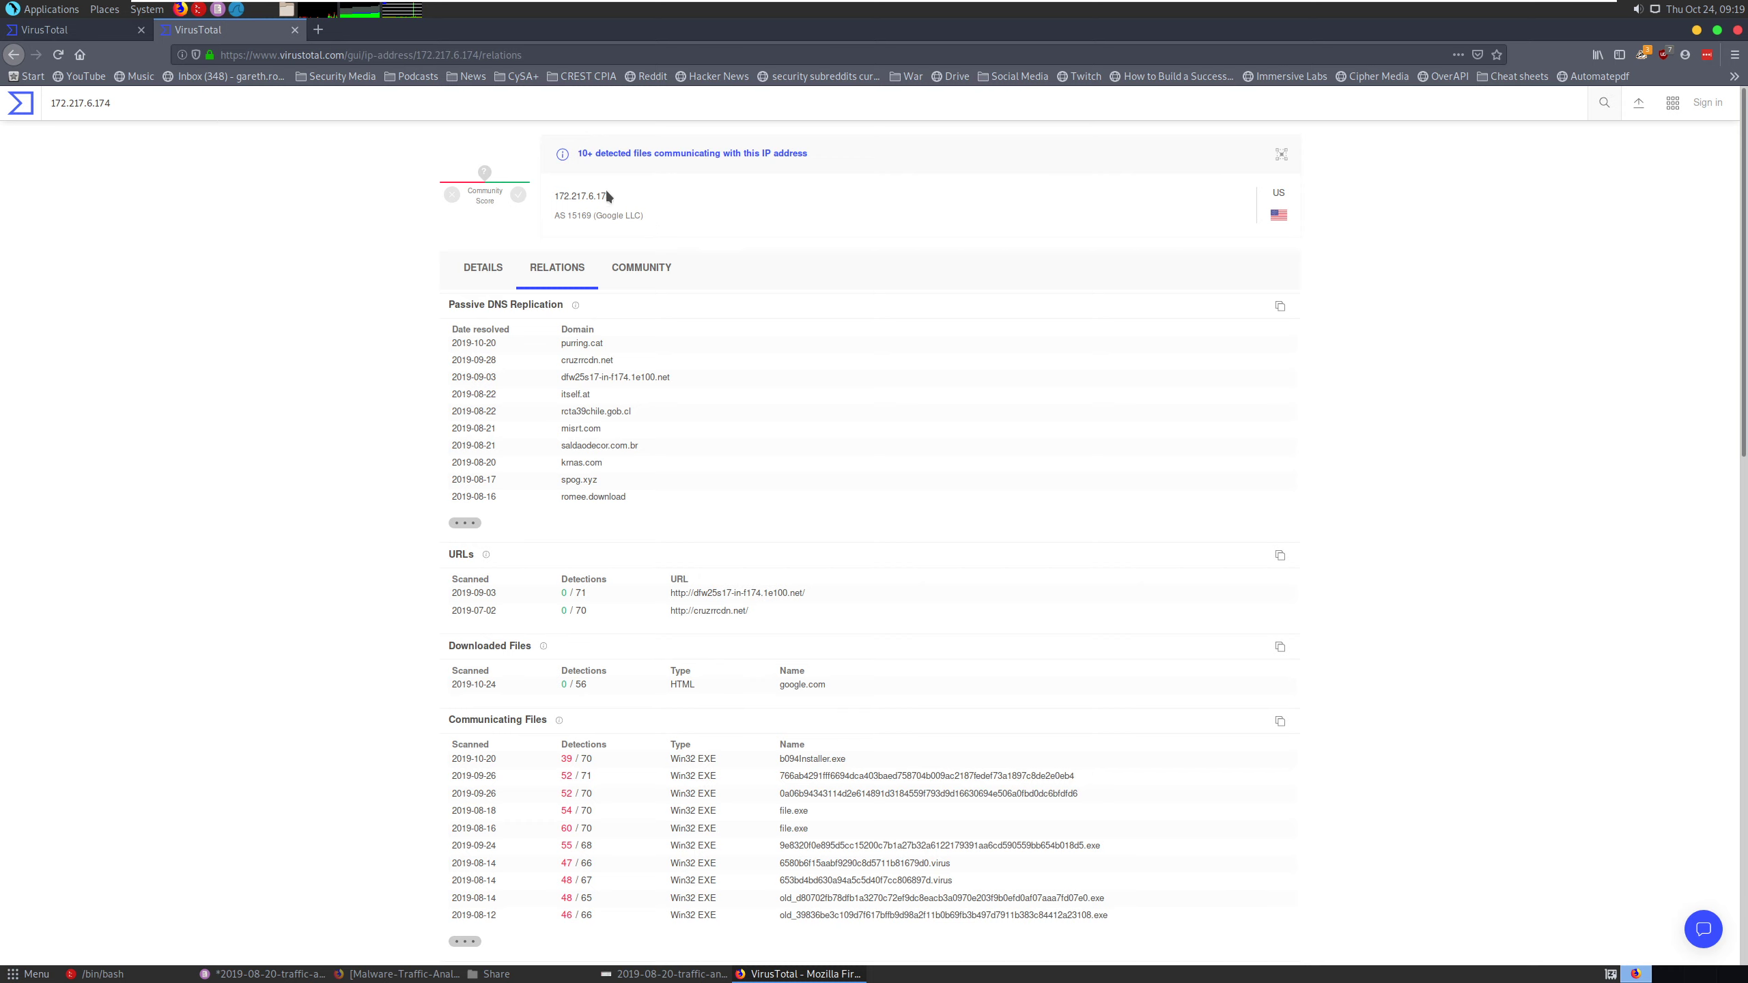
- Open a new browser tab and copy the source IP 185.193.141.166 from the Zeus Panda Banker alert in the alerts file
left_click(318, 30)
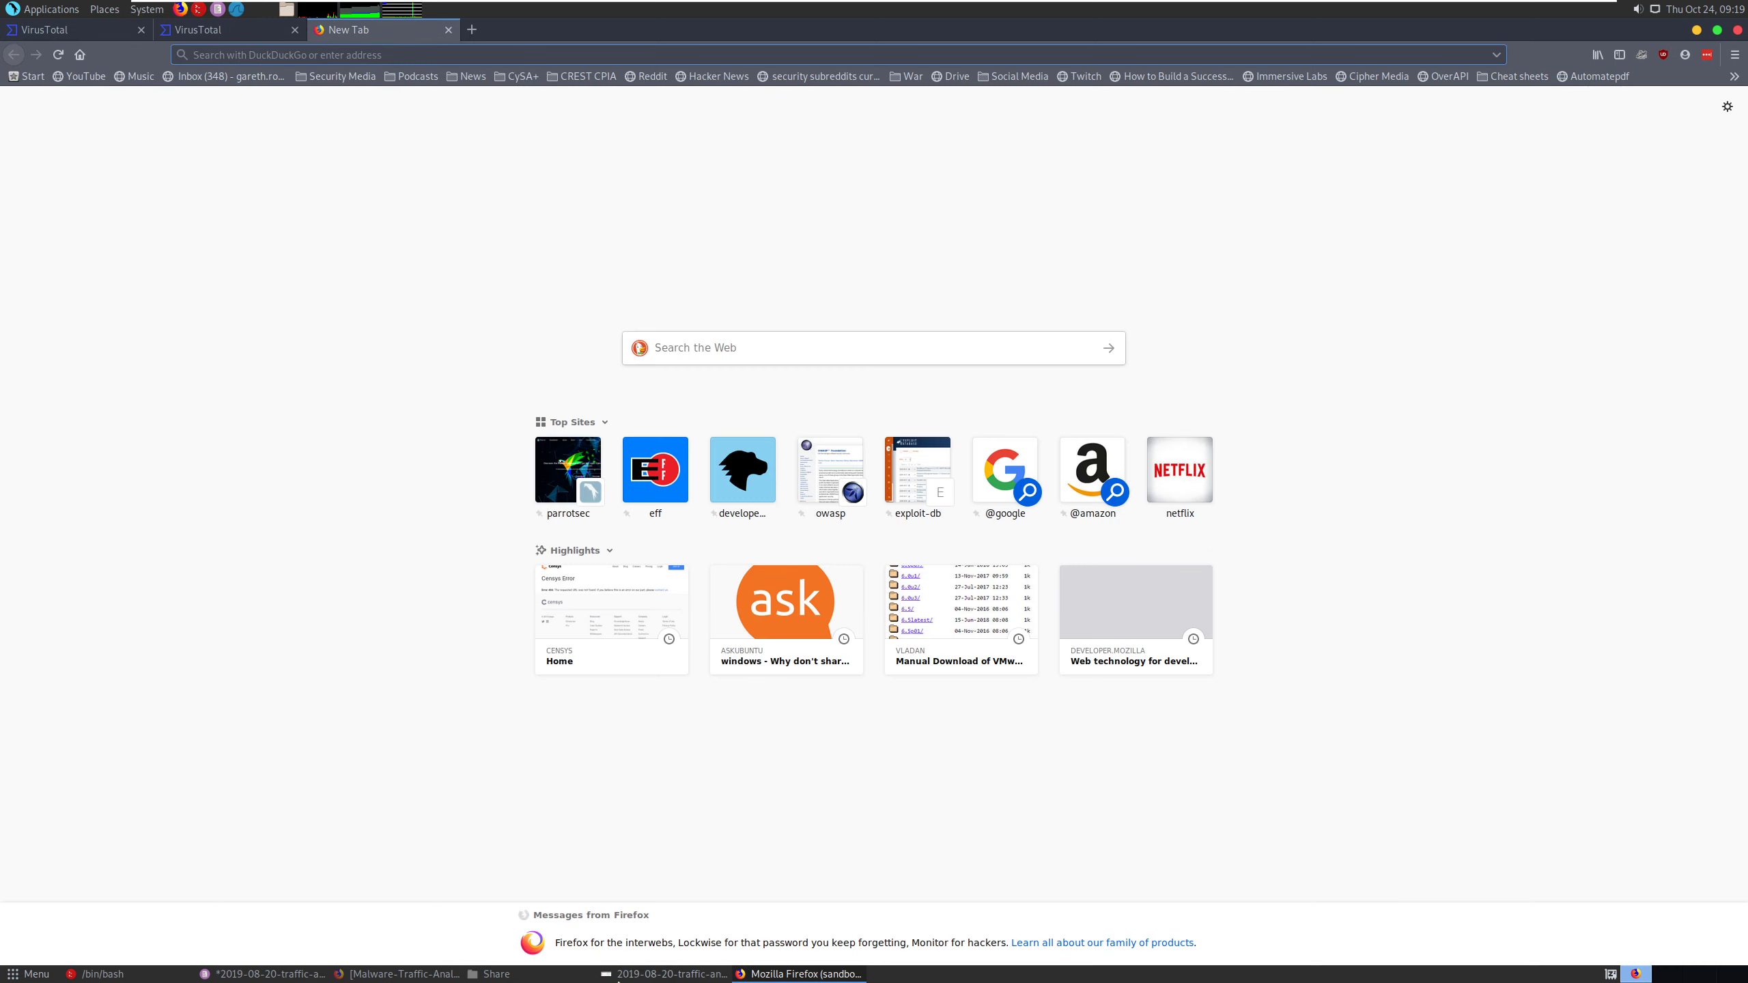
left_click(238, 974)
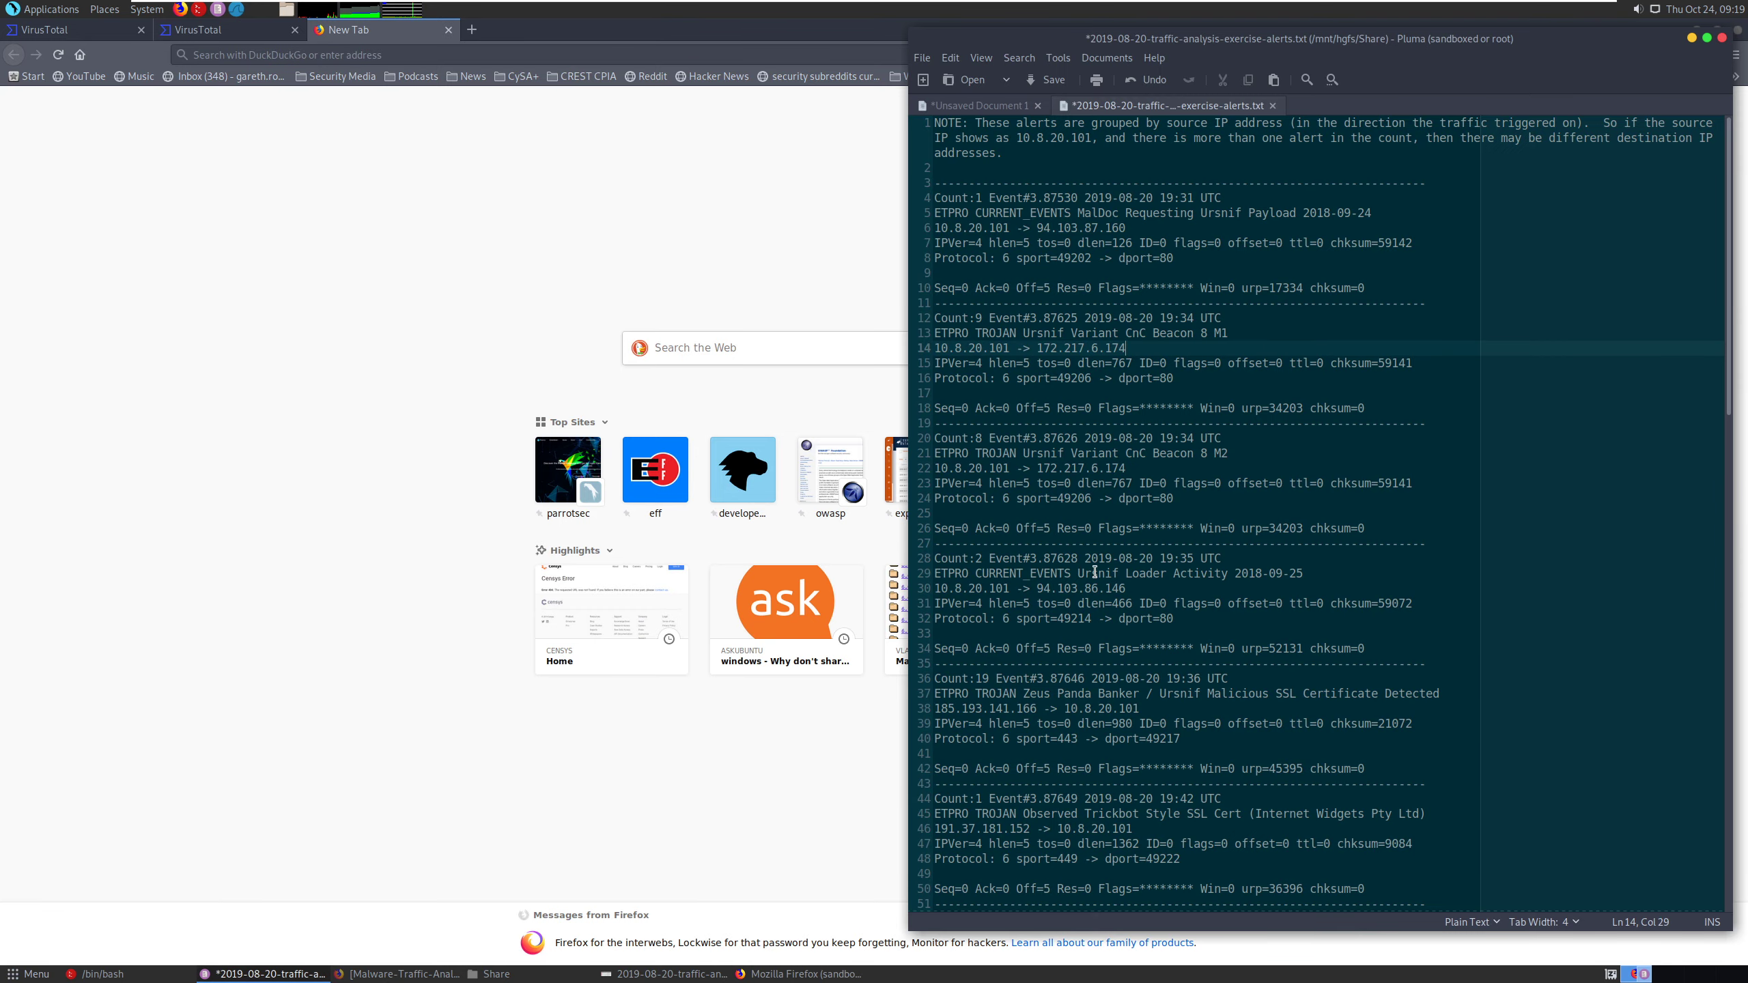
left_click_drag(1126, 588, 1040, 587)
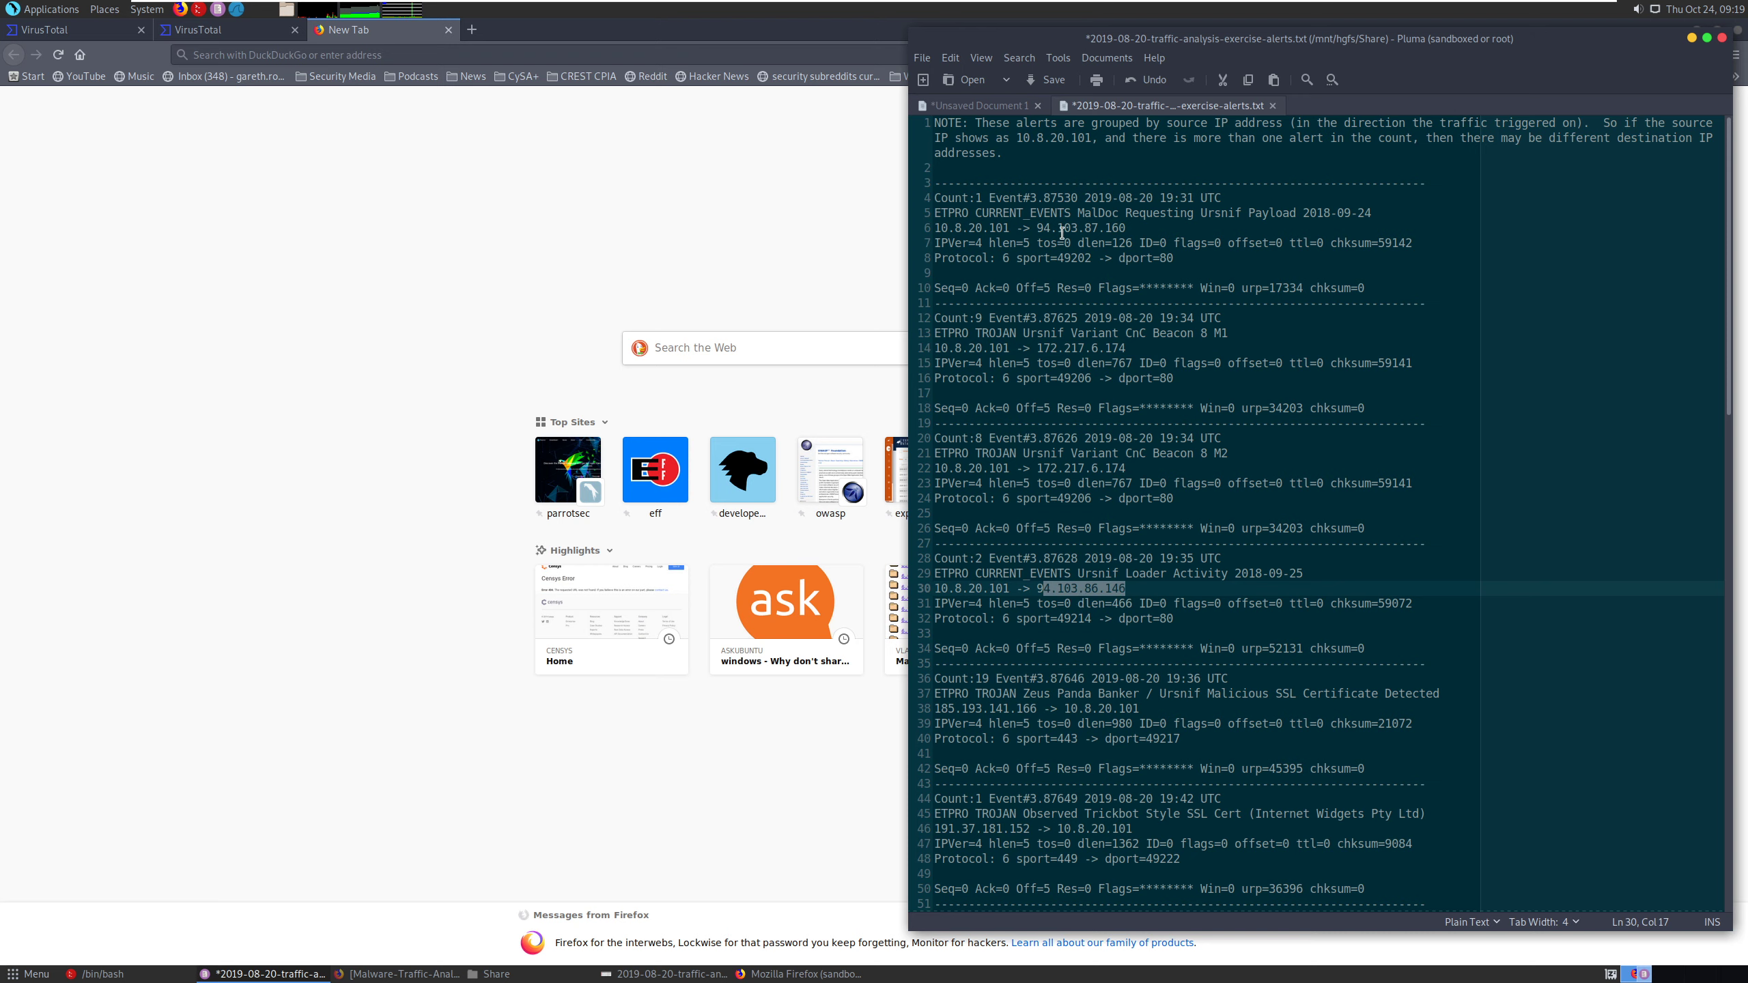
left_click_drag(1173, 709, 930, 716)
left_click(947, 708)
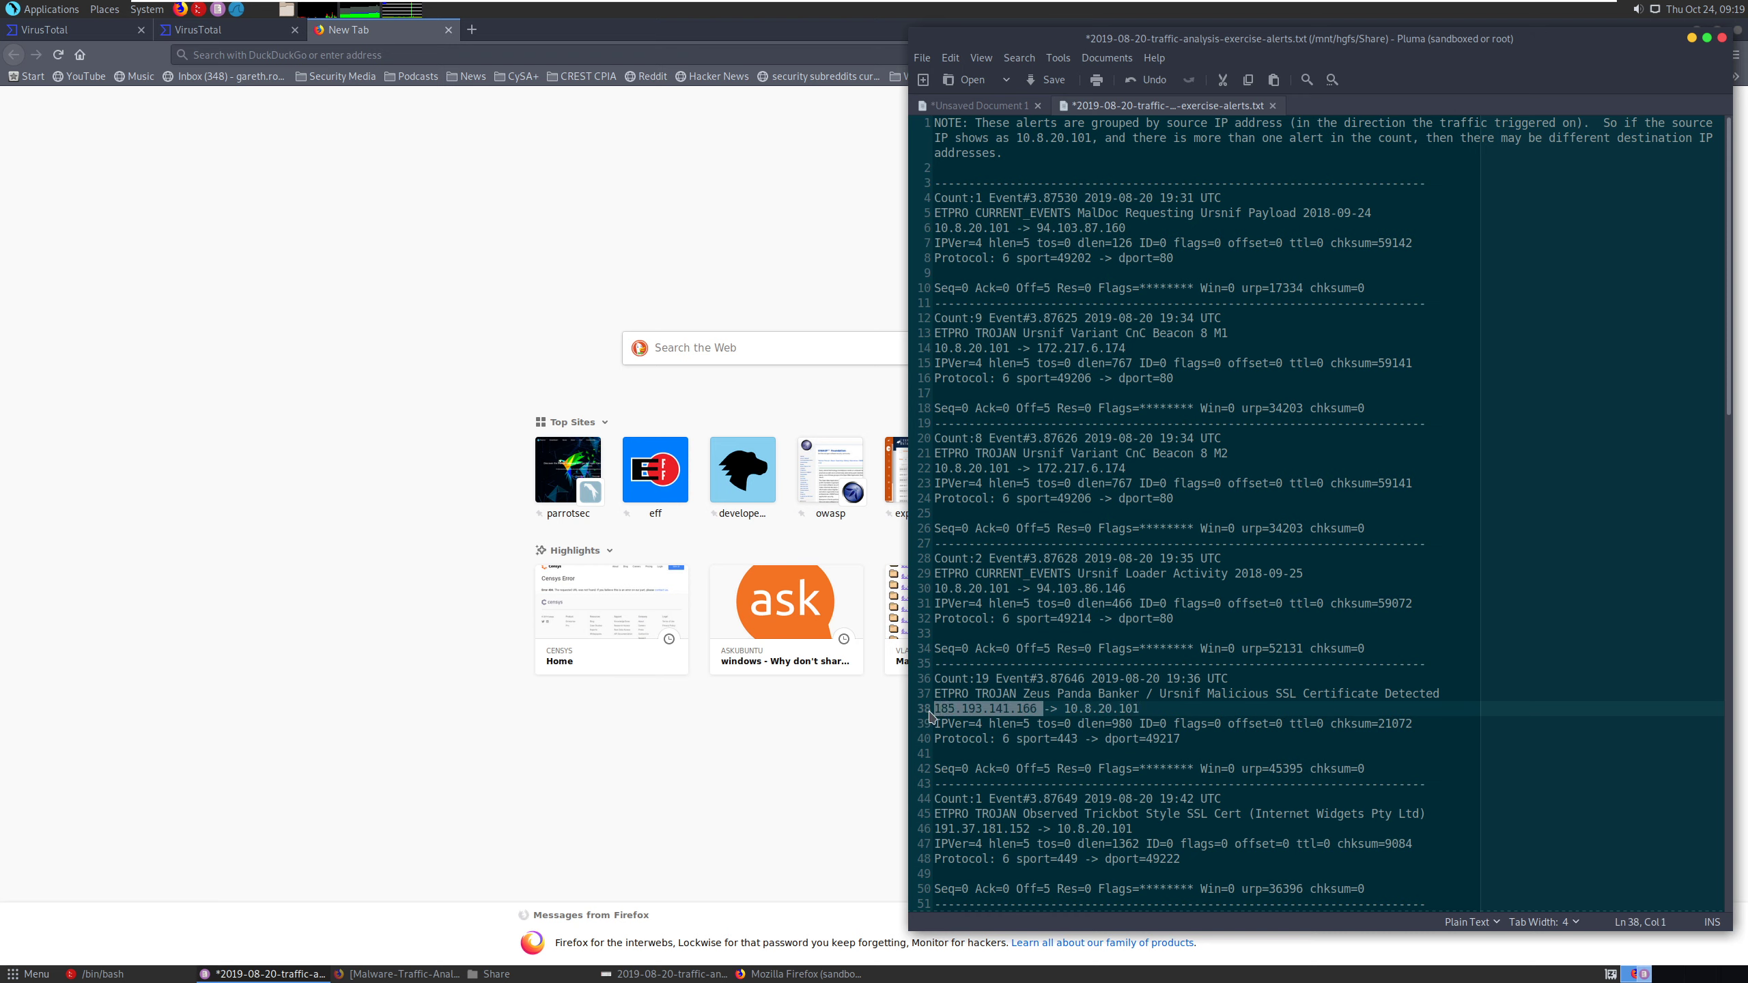
right_click(1004, 711)
left_click(1040, 750)
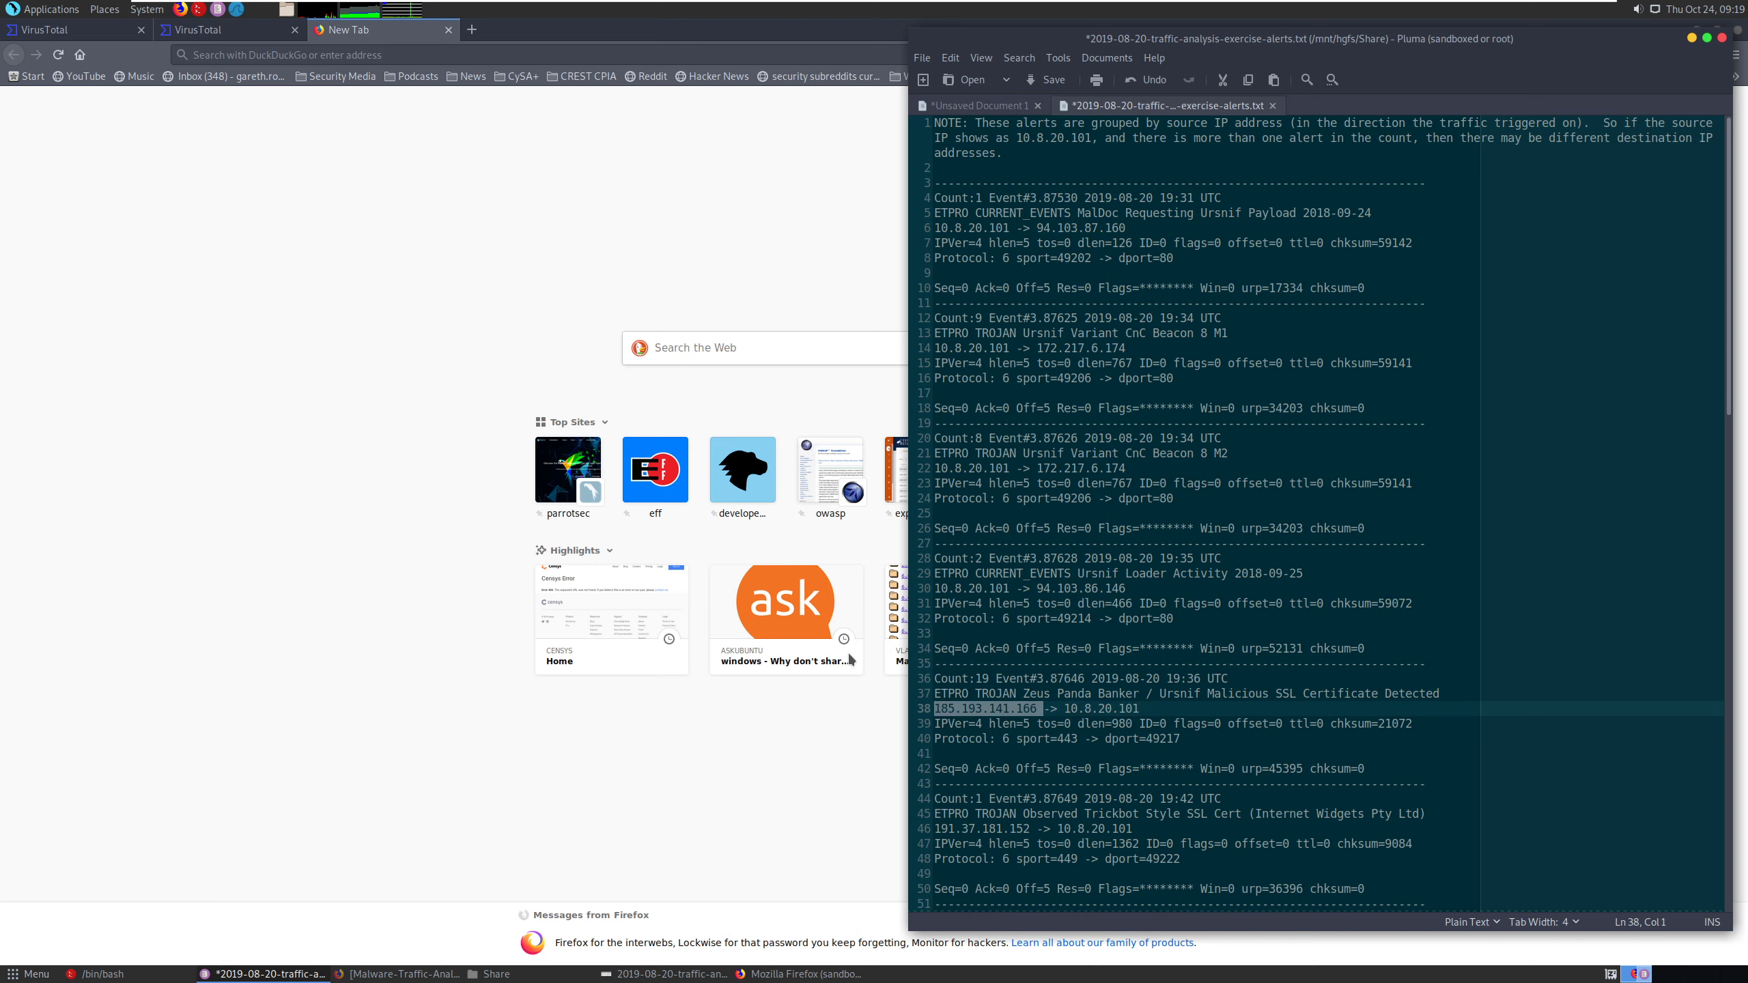
- Load VirusTotal in the new browser tab and search it for 185.193.141.166
left_click(463, 32)
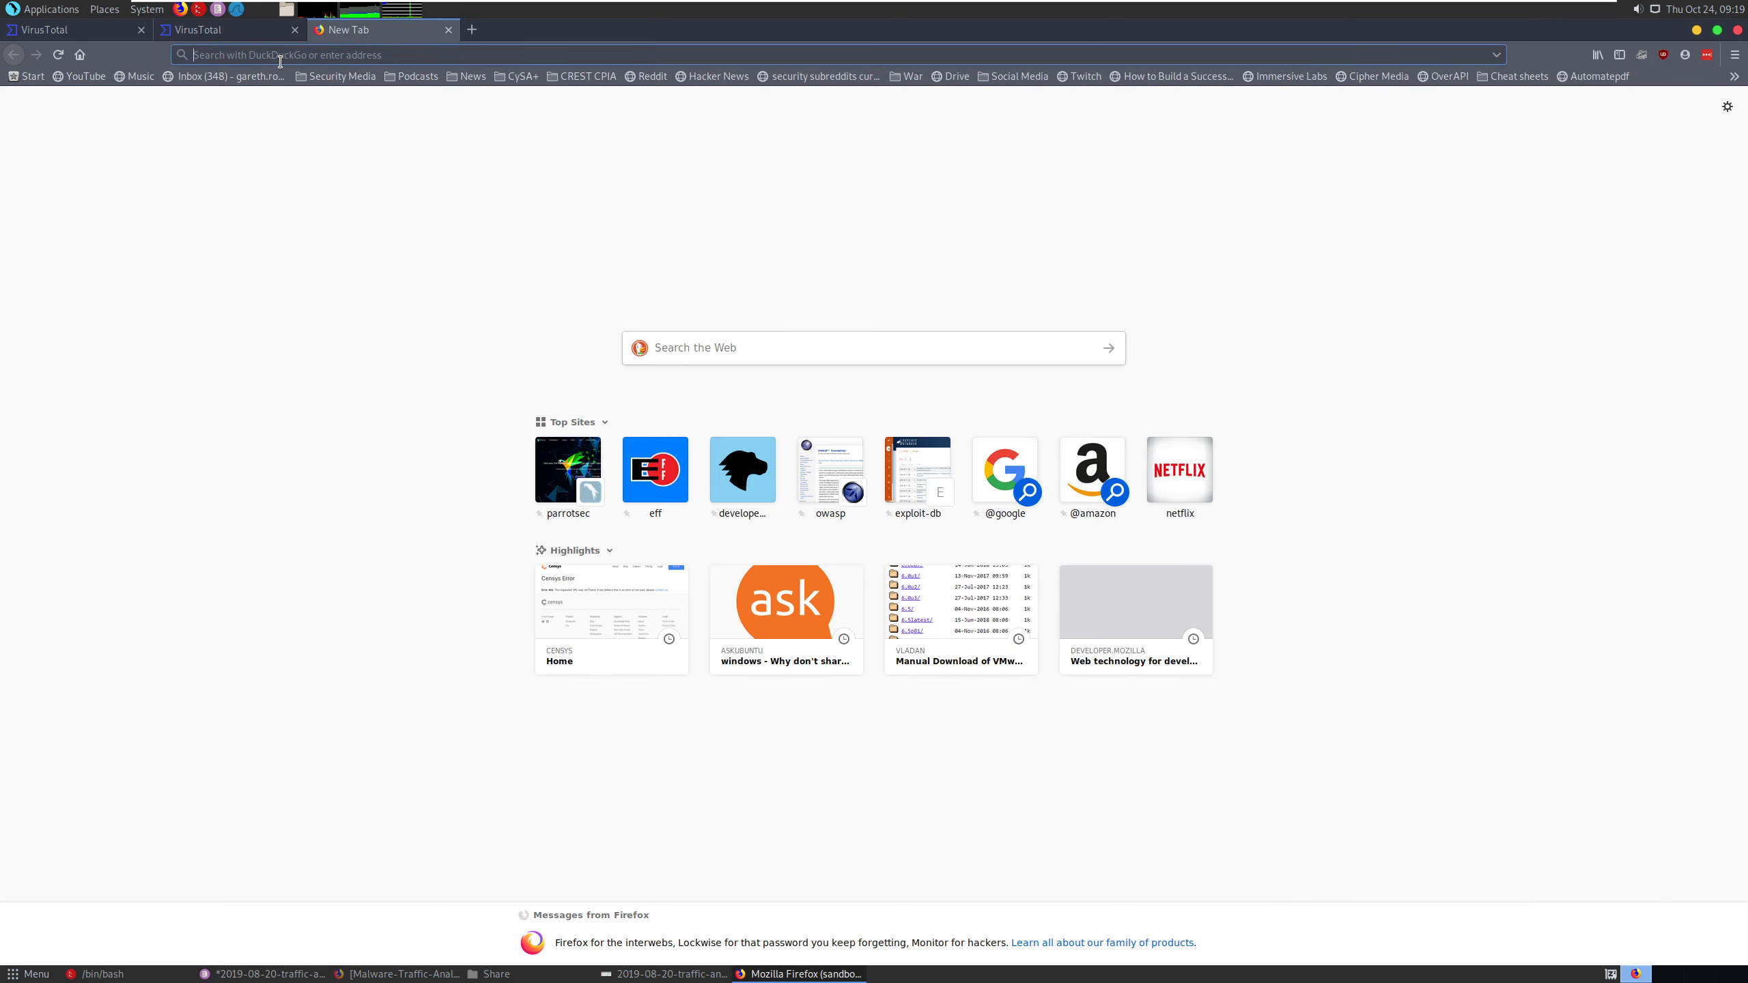
type("vi")
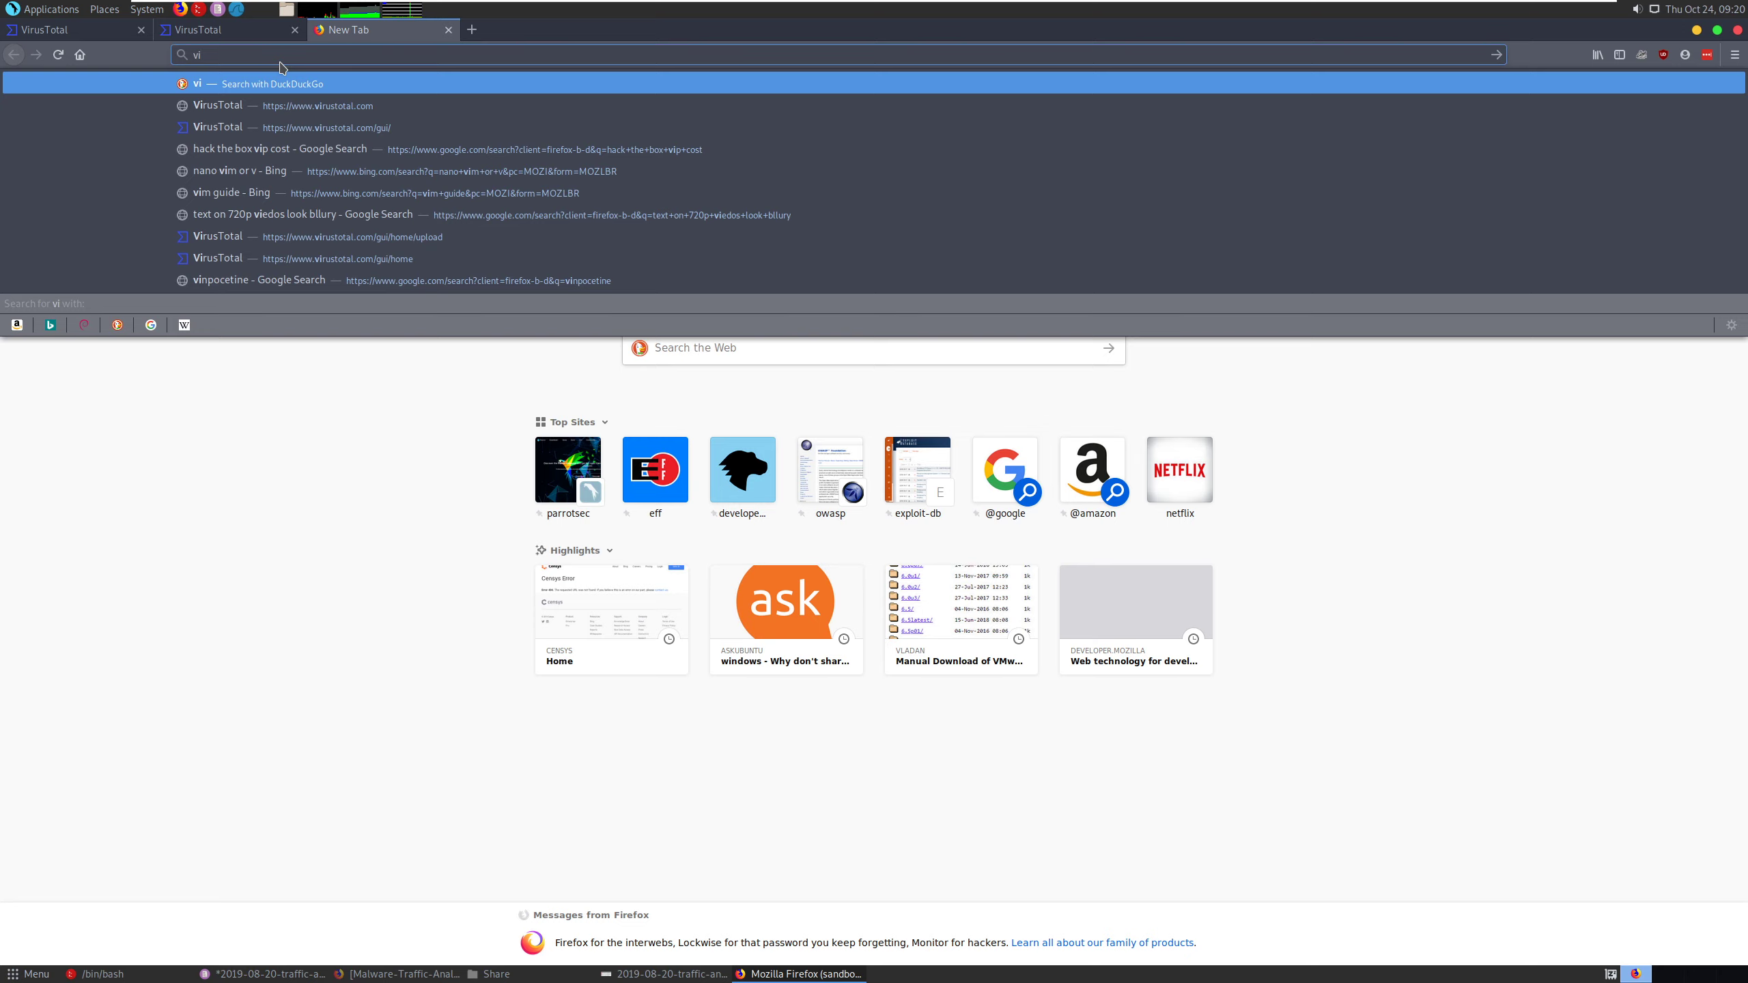
key("Down")
key("Down")
key("Return")
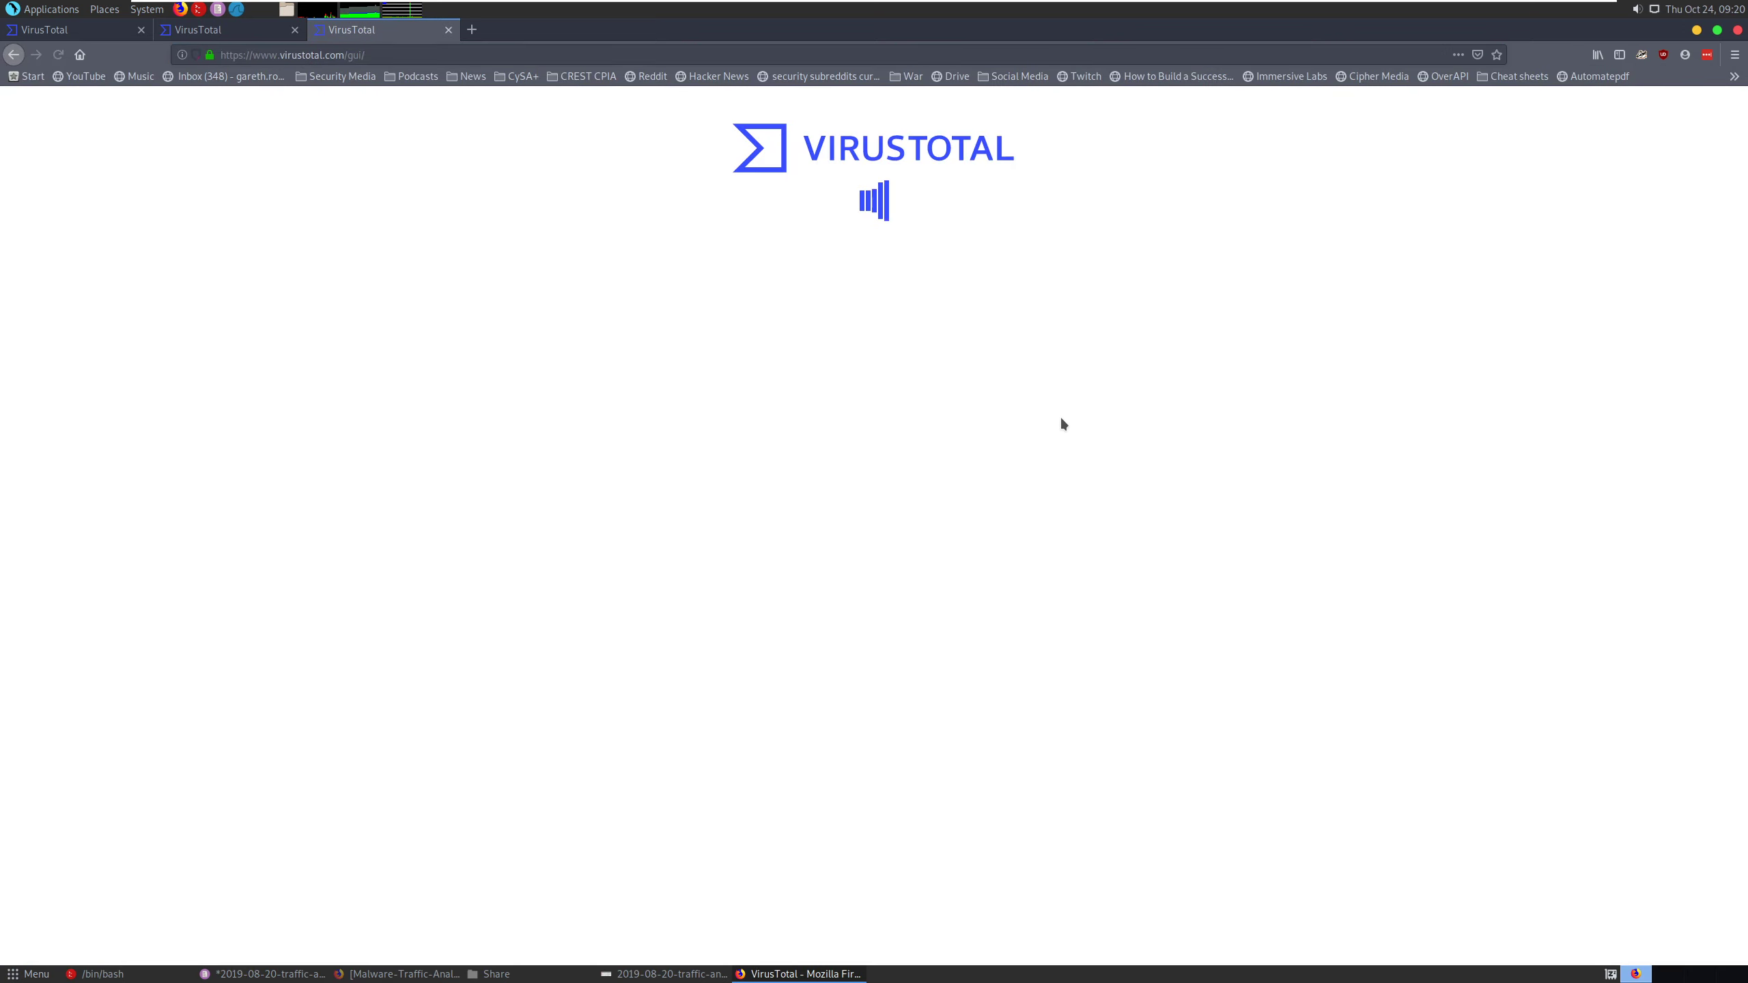
left_click(1030, 357)
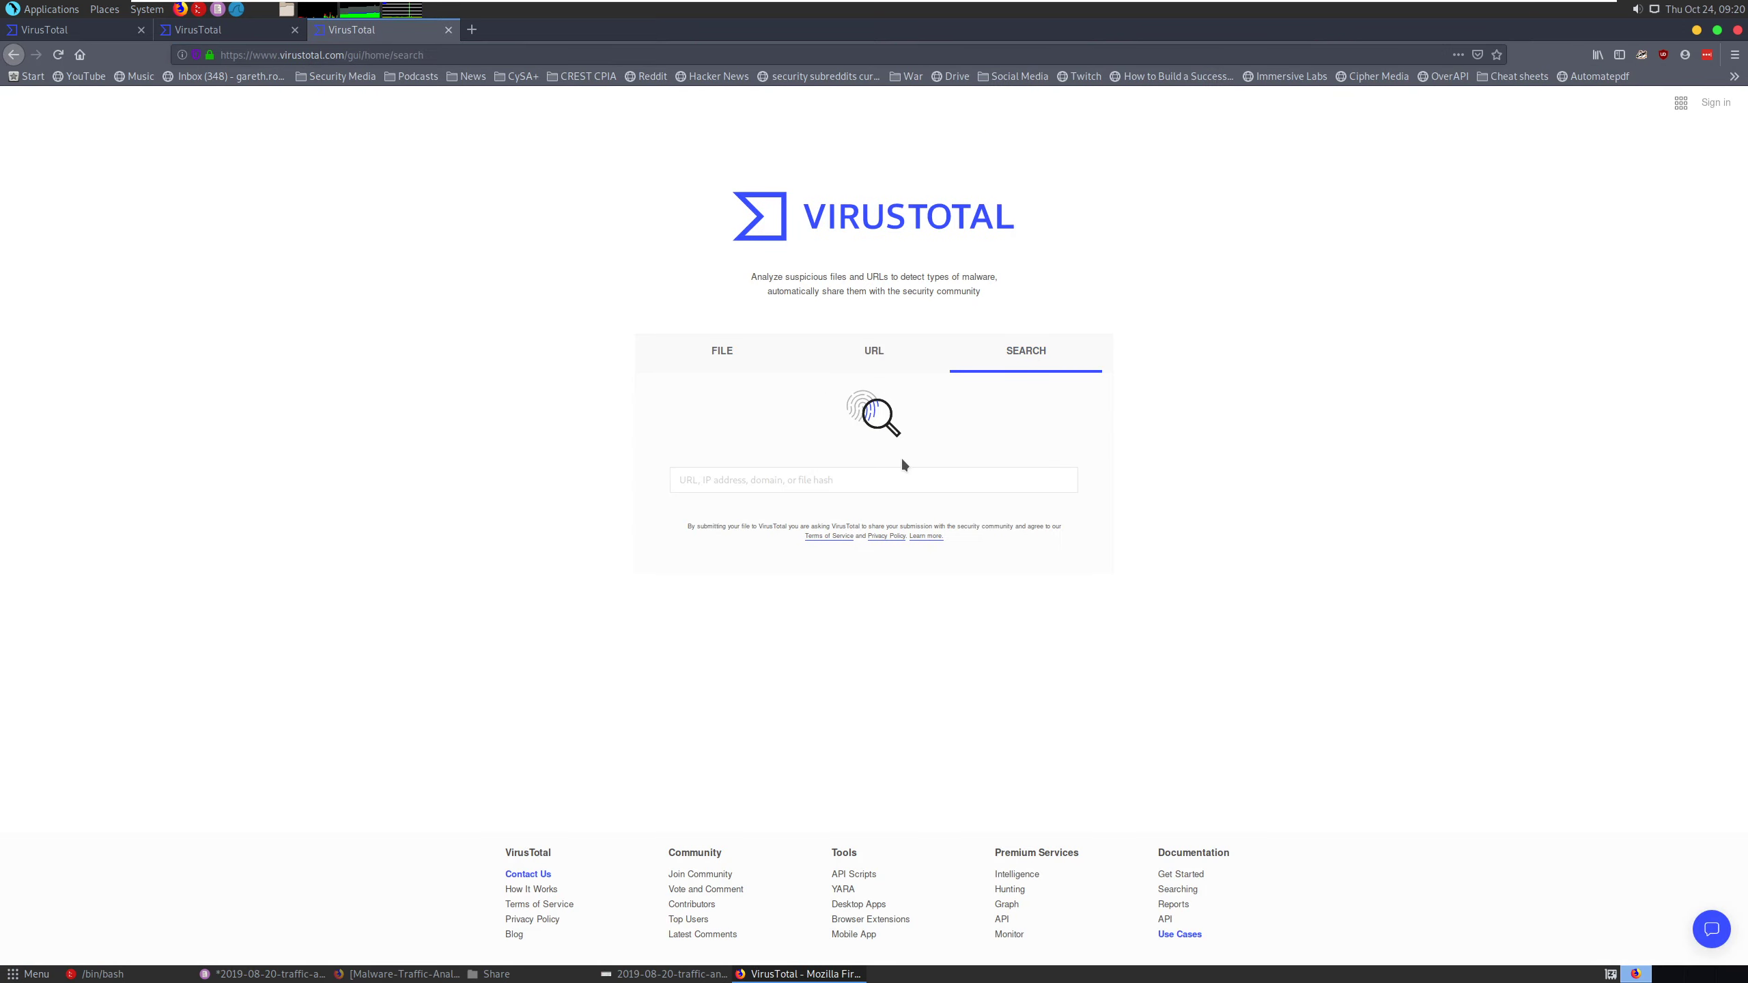
left_click(907, 478)
key("ctrl+v")
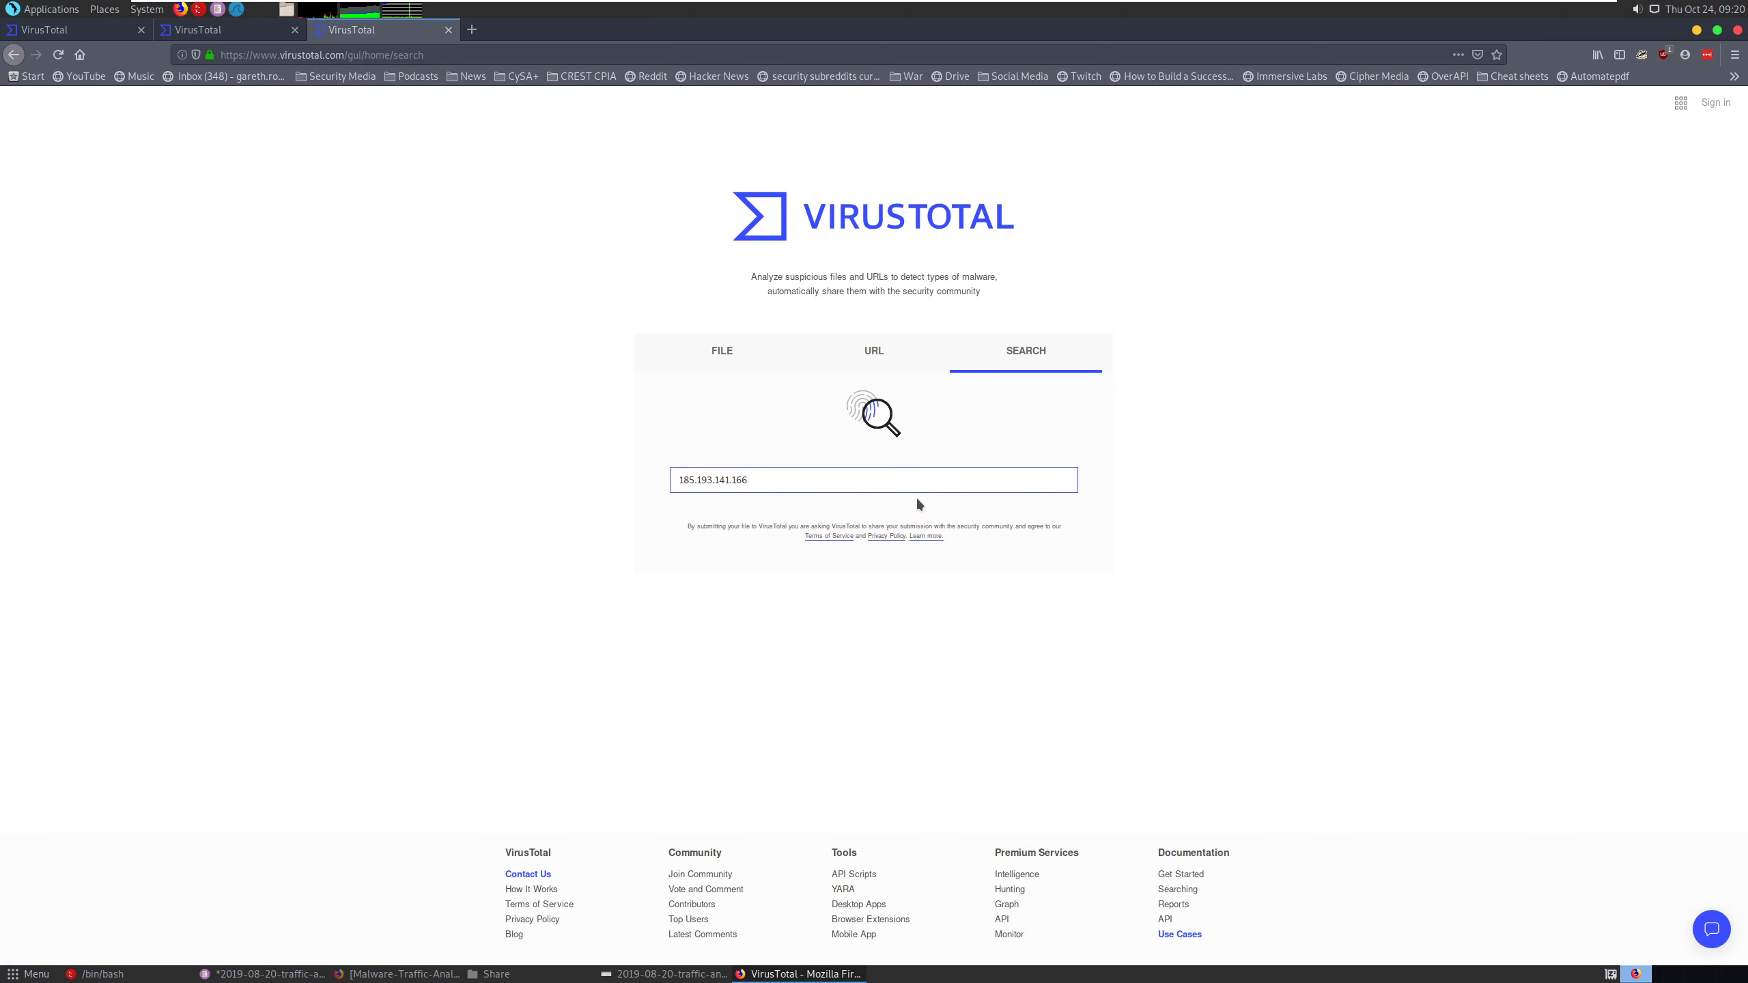
key("Return")
- Examine the relations of 185.193.141.166, from its DNS records and URLs to its communicating and referring files
left_click(554, 270)
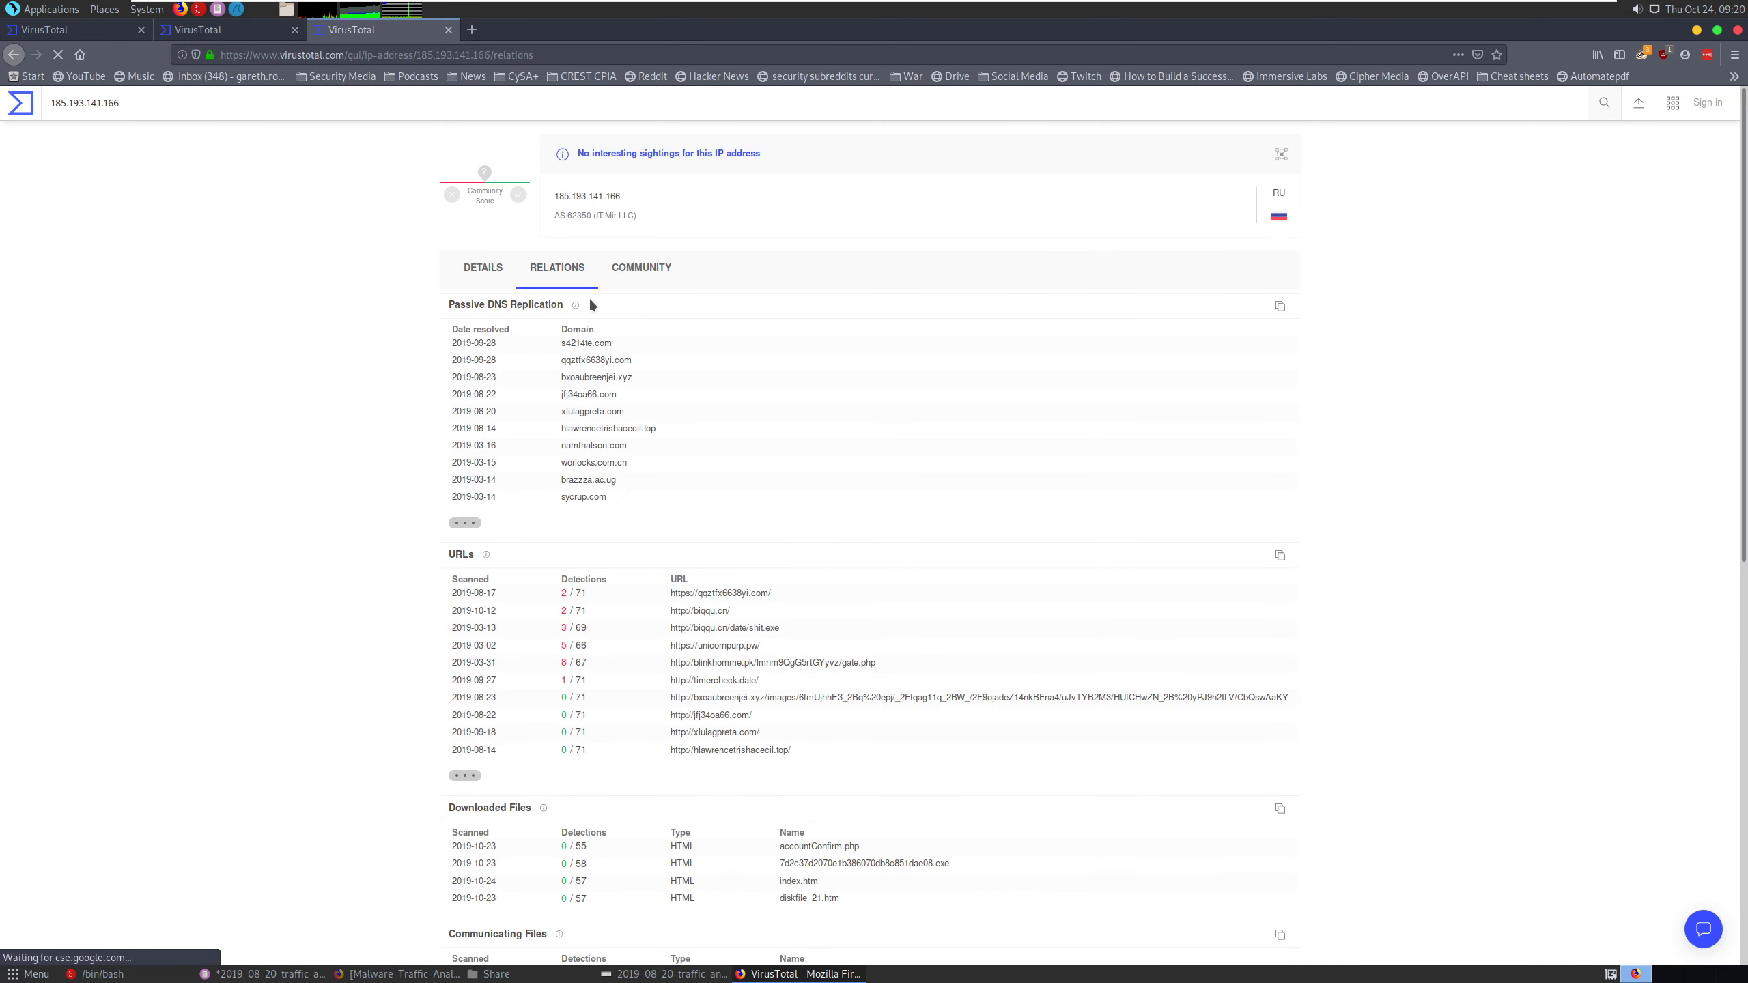
scroll(310, 330, "down", 3)
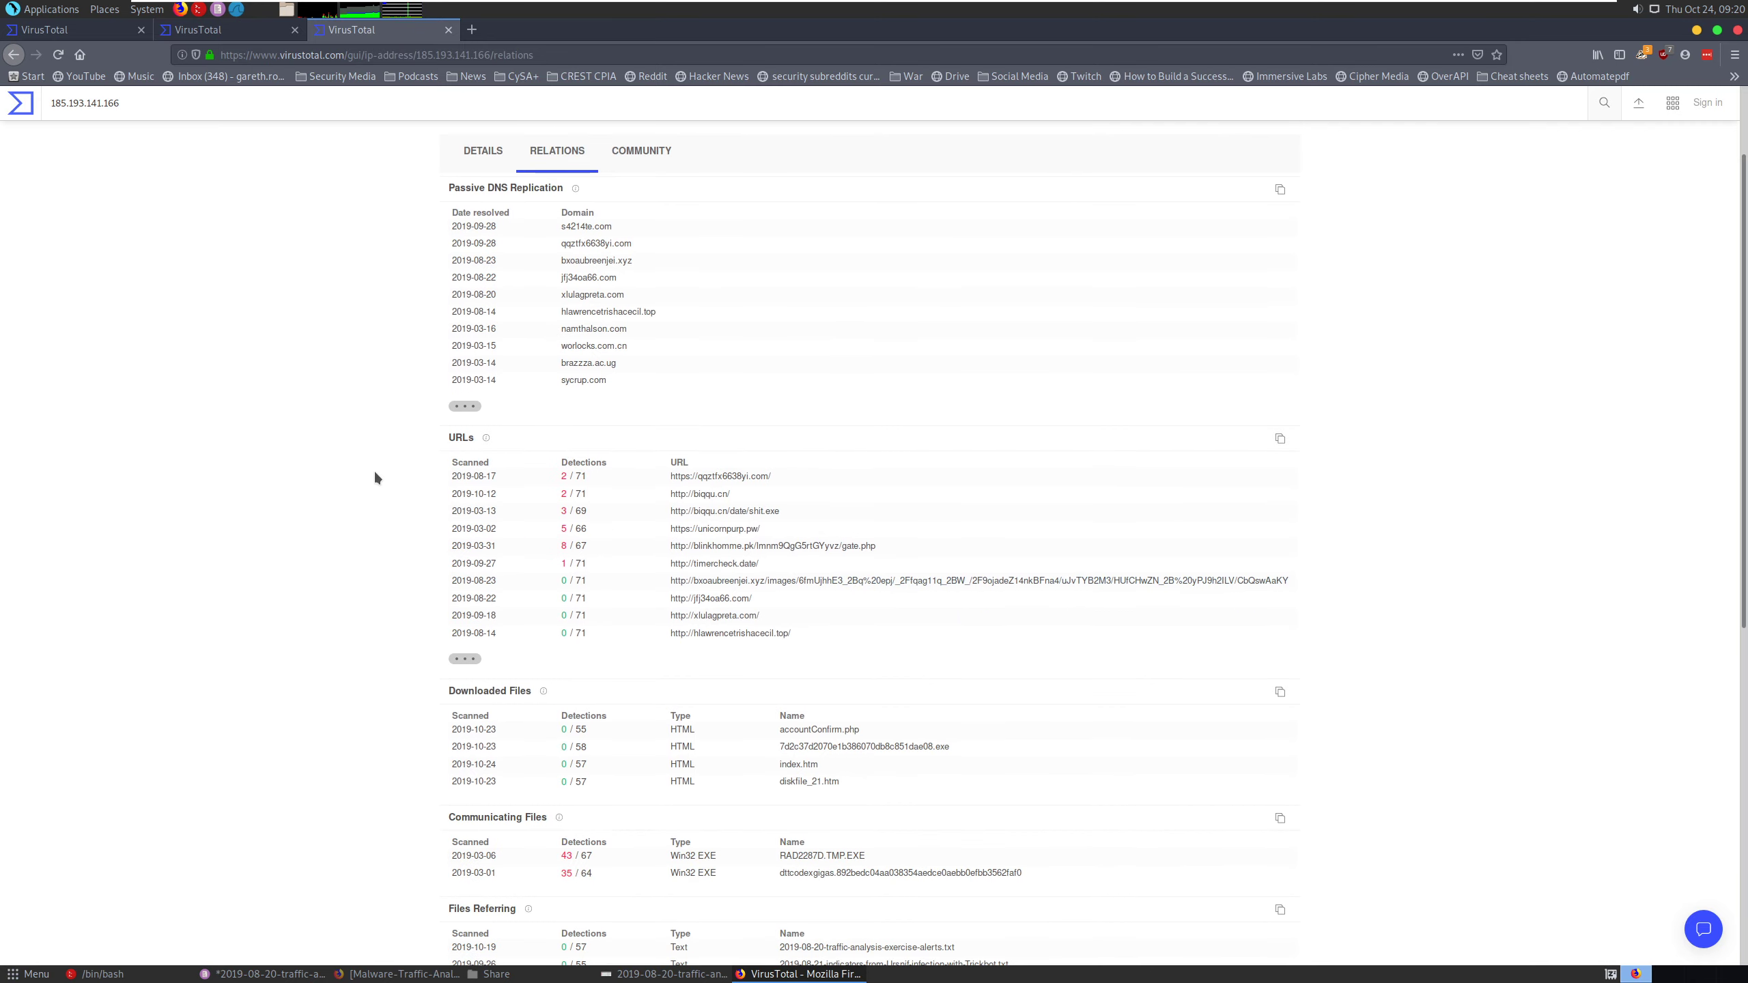
scroll(265, 504, "down", 1)
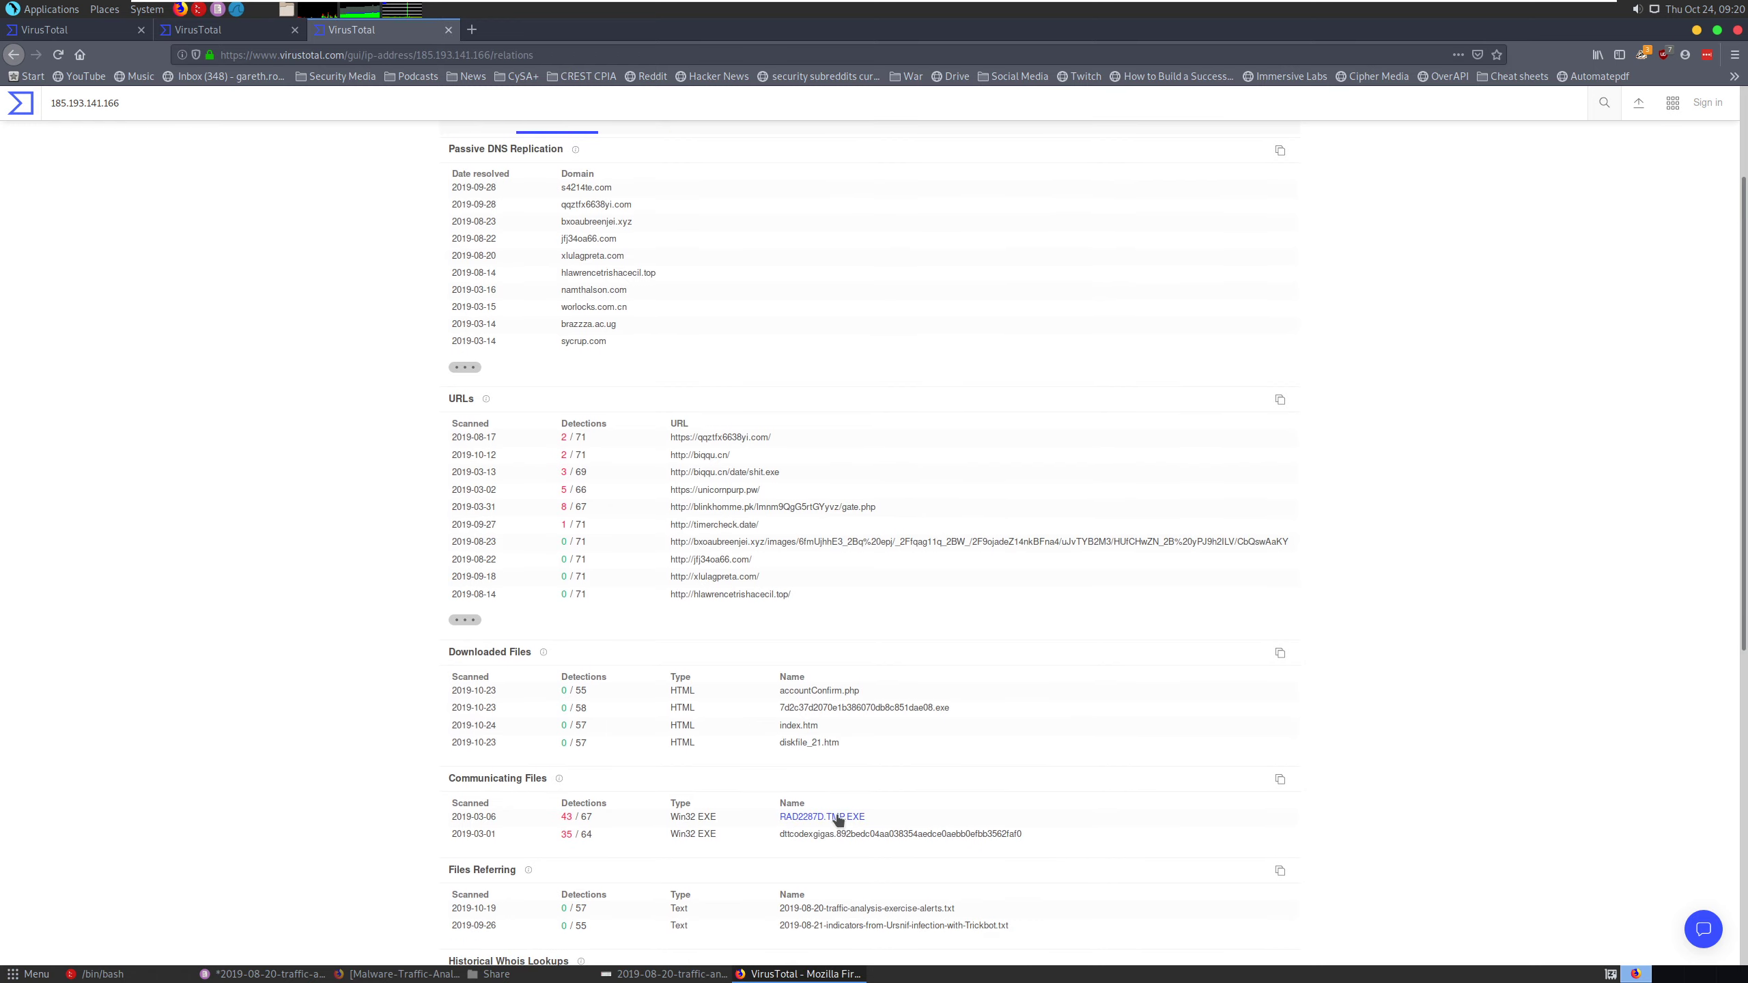
scroll(365, 823, "down", 3)
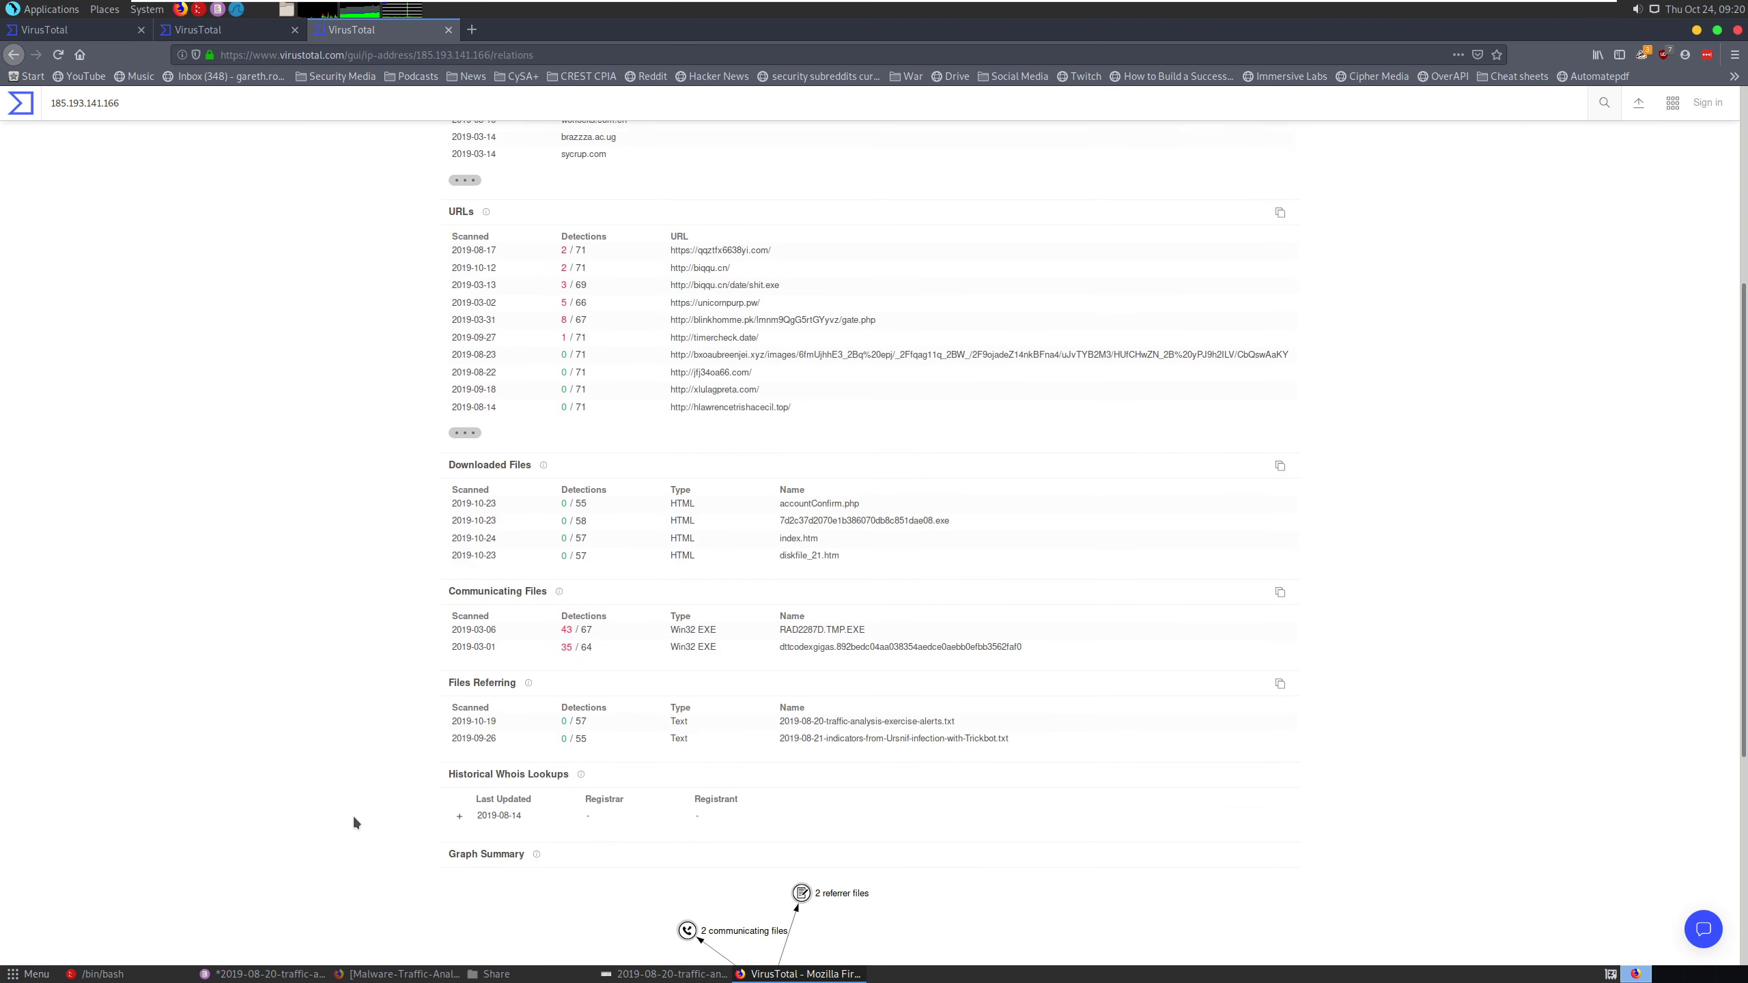
scroll(351, 816, "up", 6)
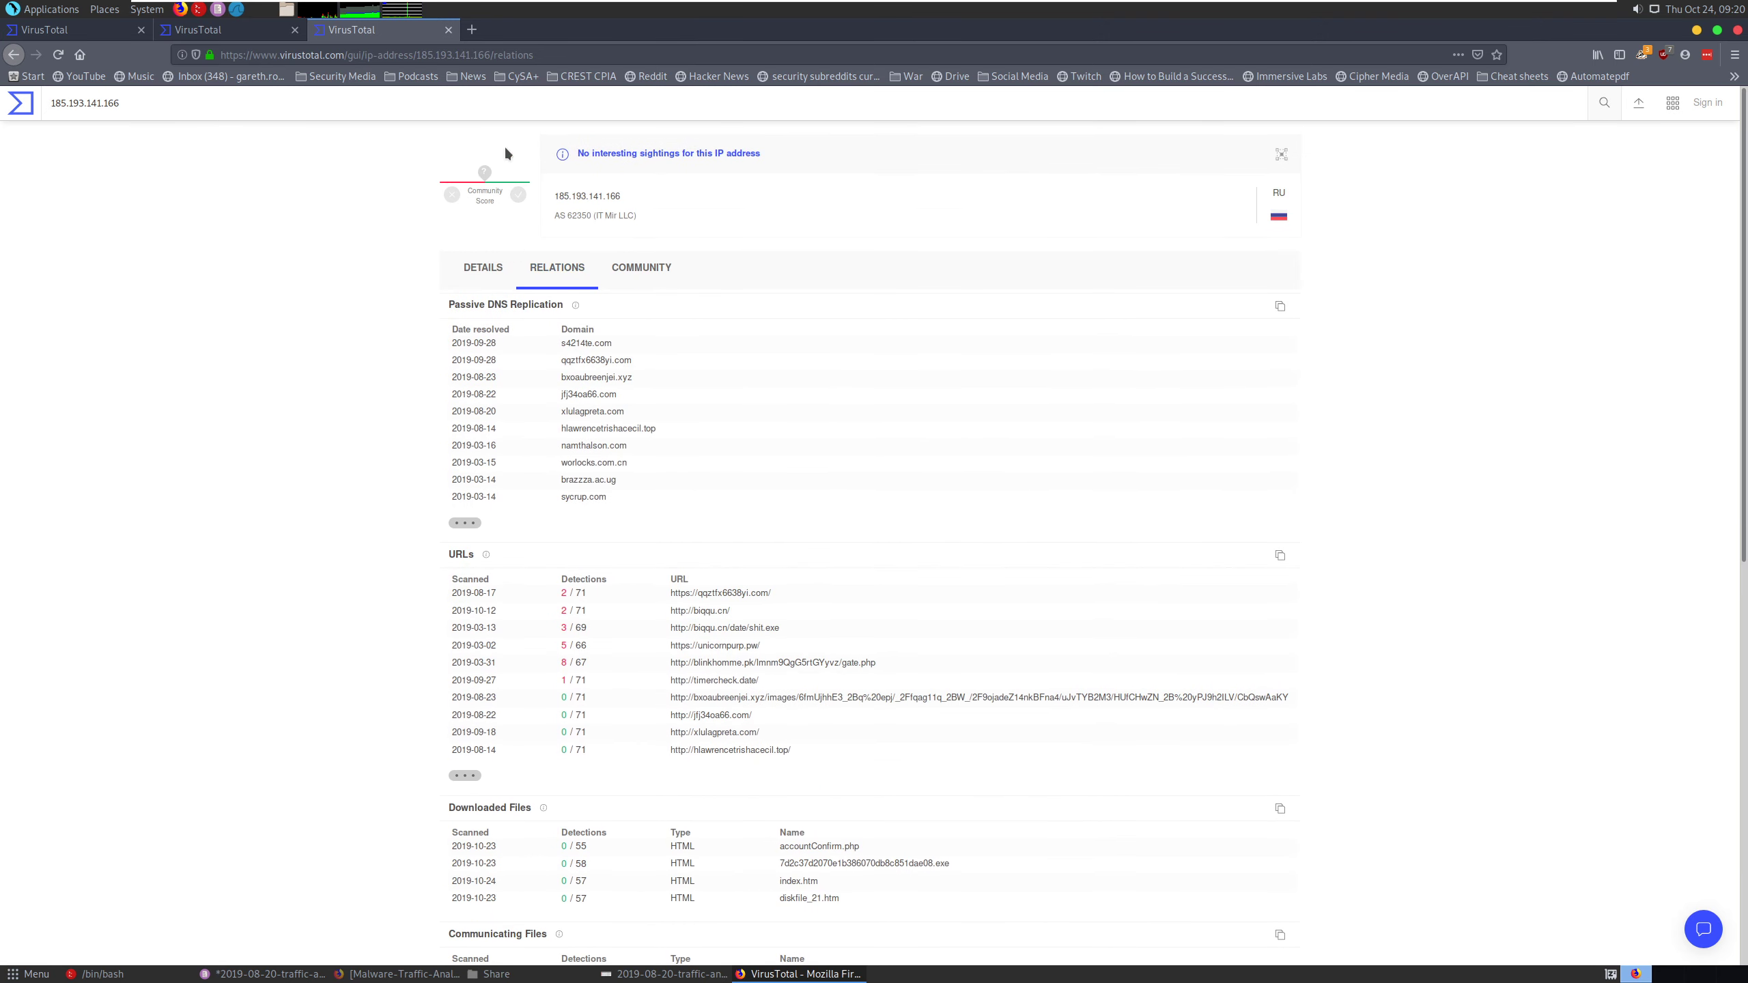
- Open another new browser tab and switch back to the alerts text file in Pluma
left_click(477, 30)
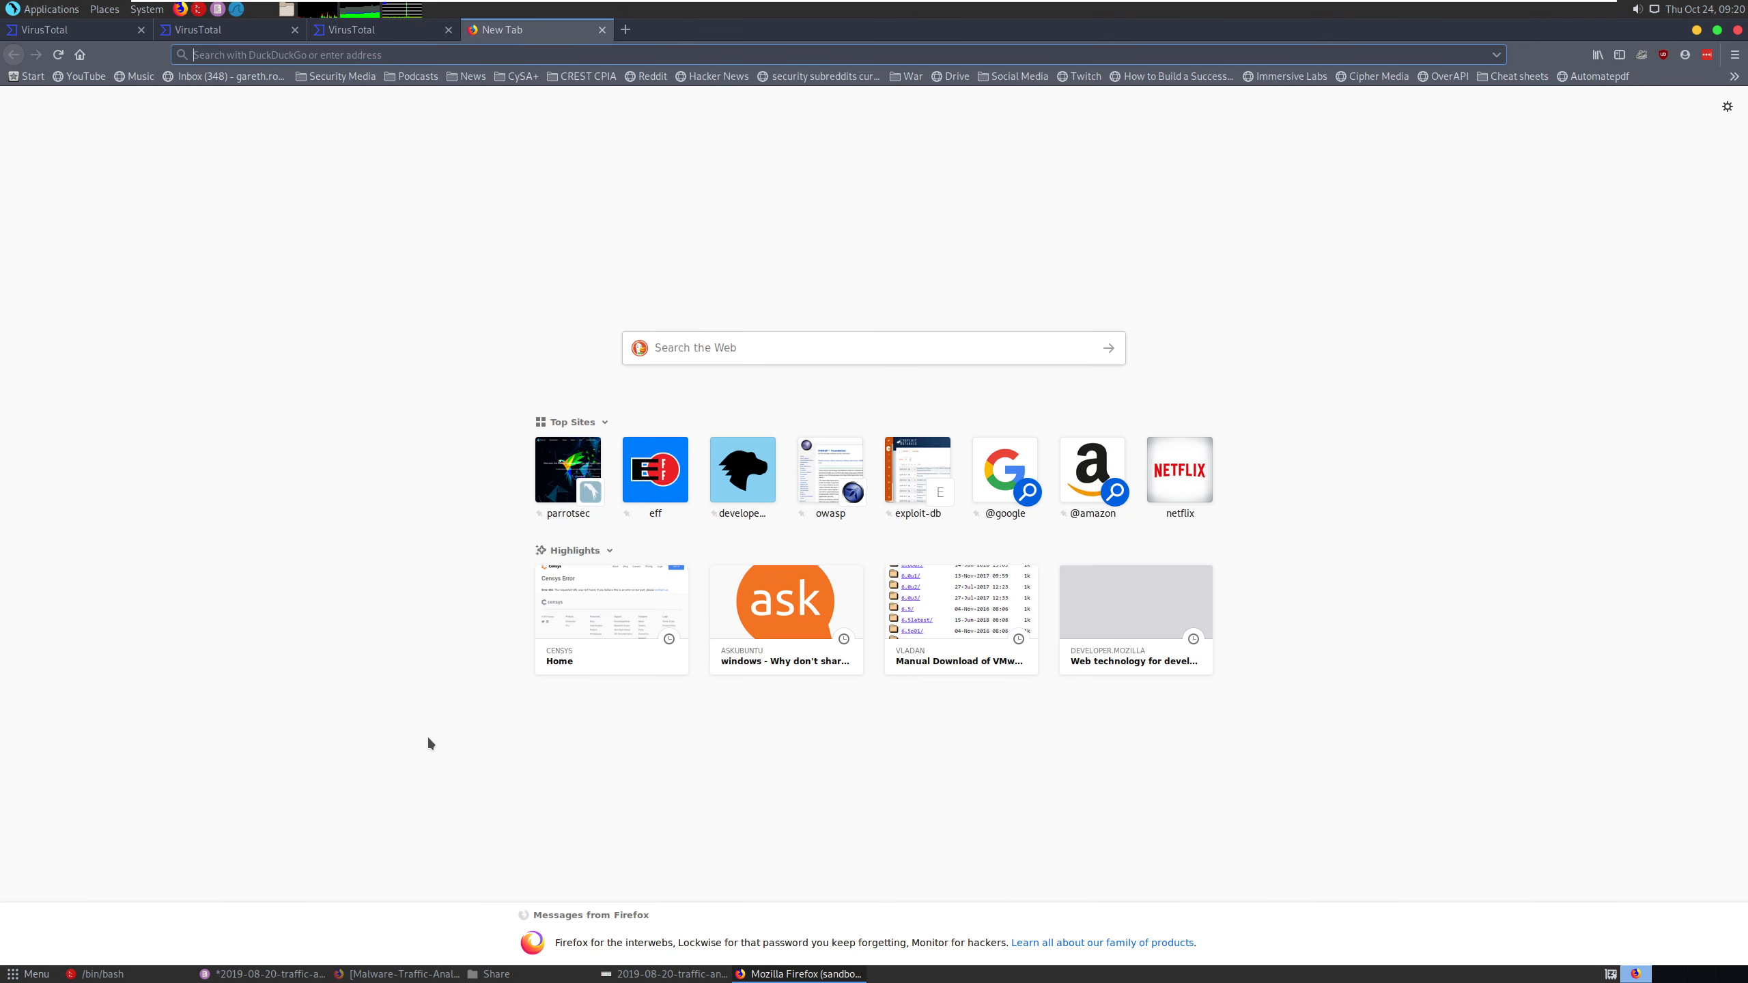
left_click(669, 974)
left_click(669, 974)
key("alt+Tab")
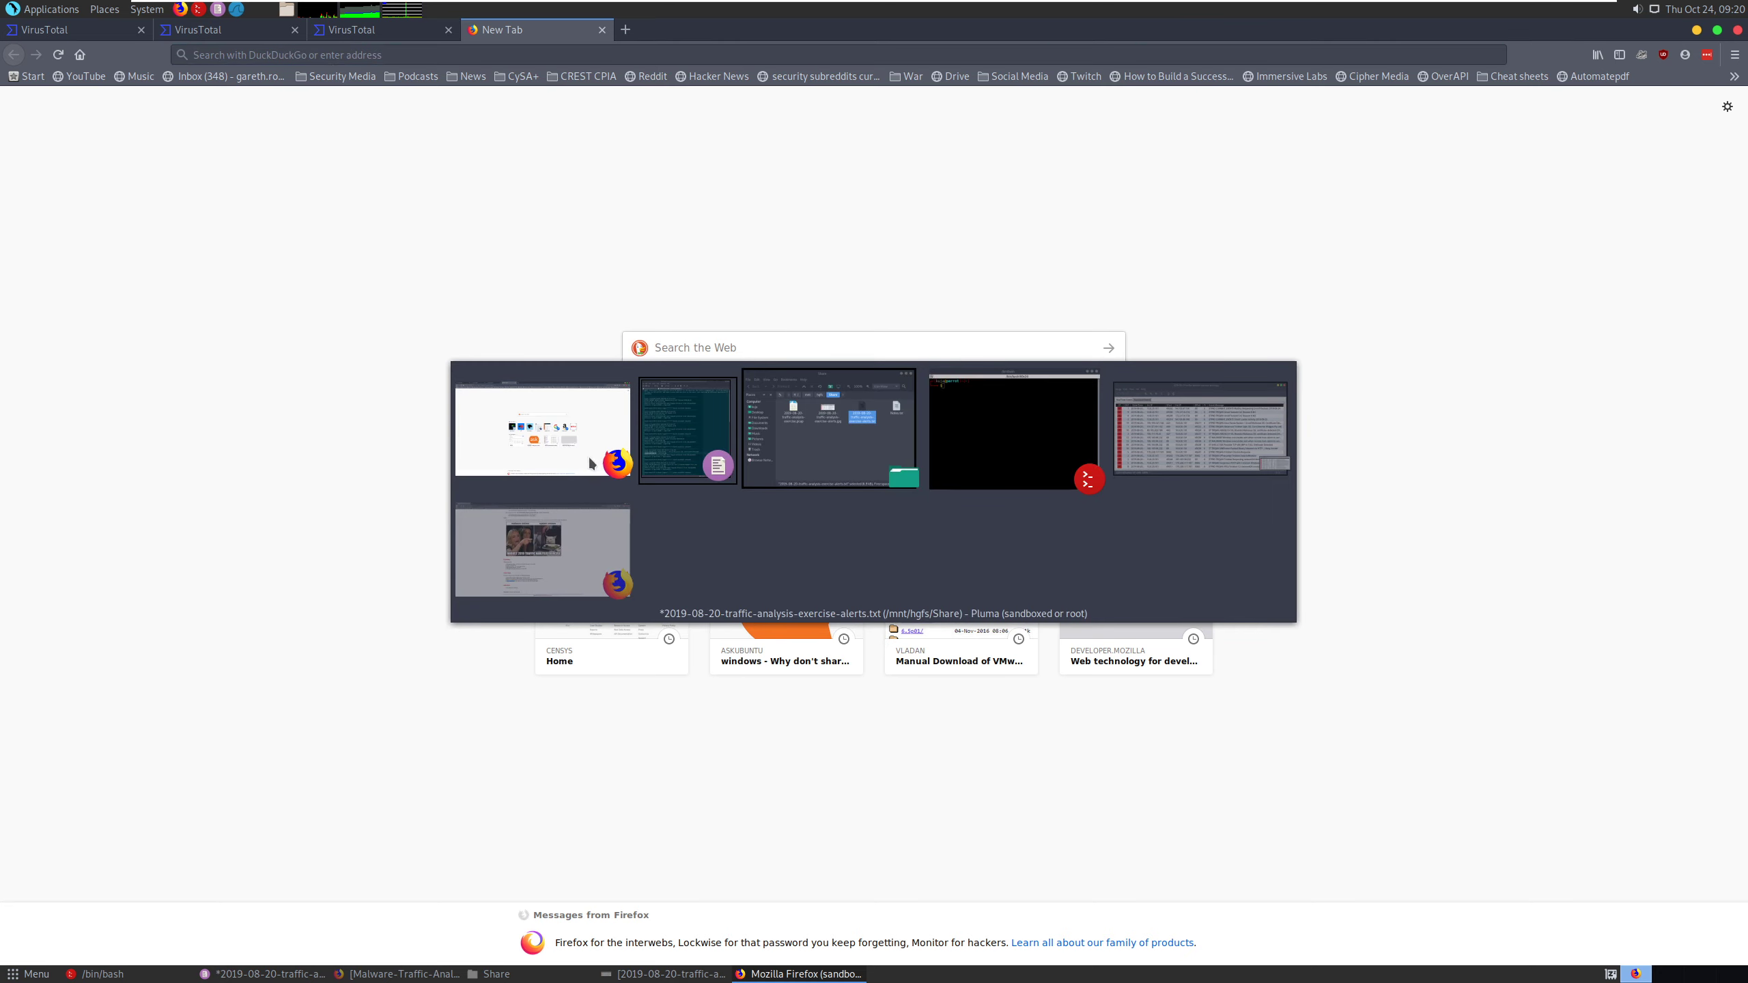
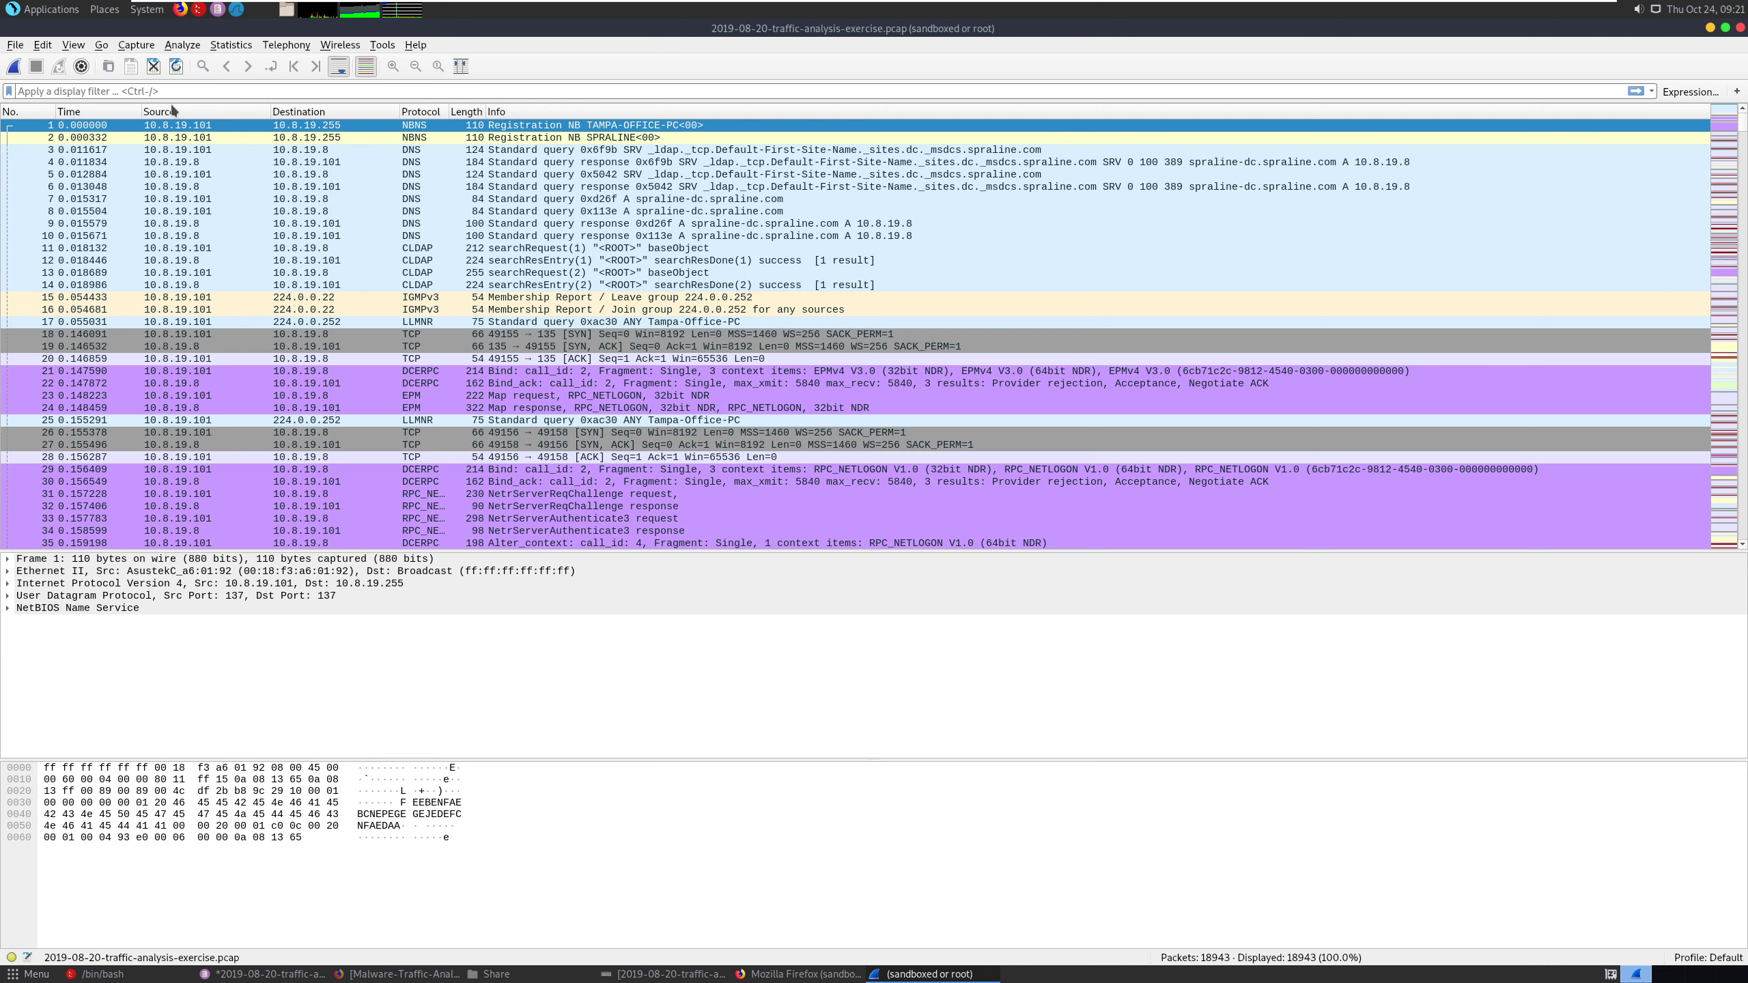
- Begin a display filter on the source IP address in the packet capture, entering ip.src =
left_click(177, 90)
type("ip")
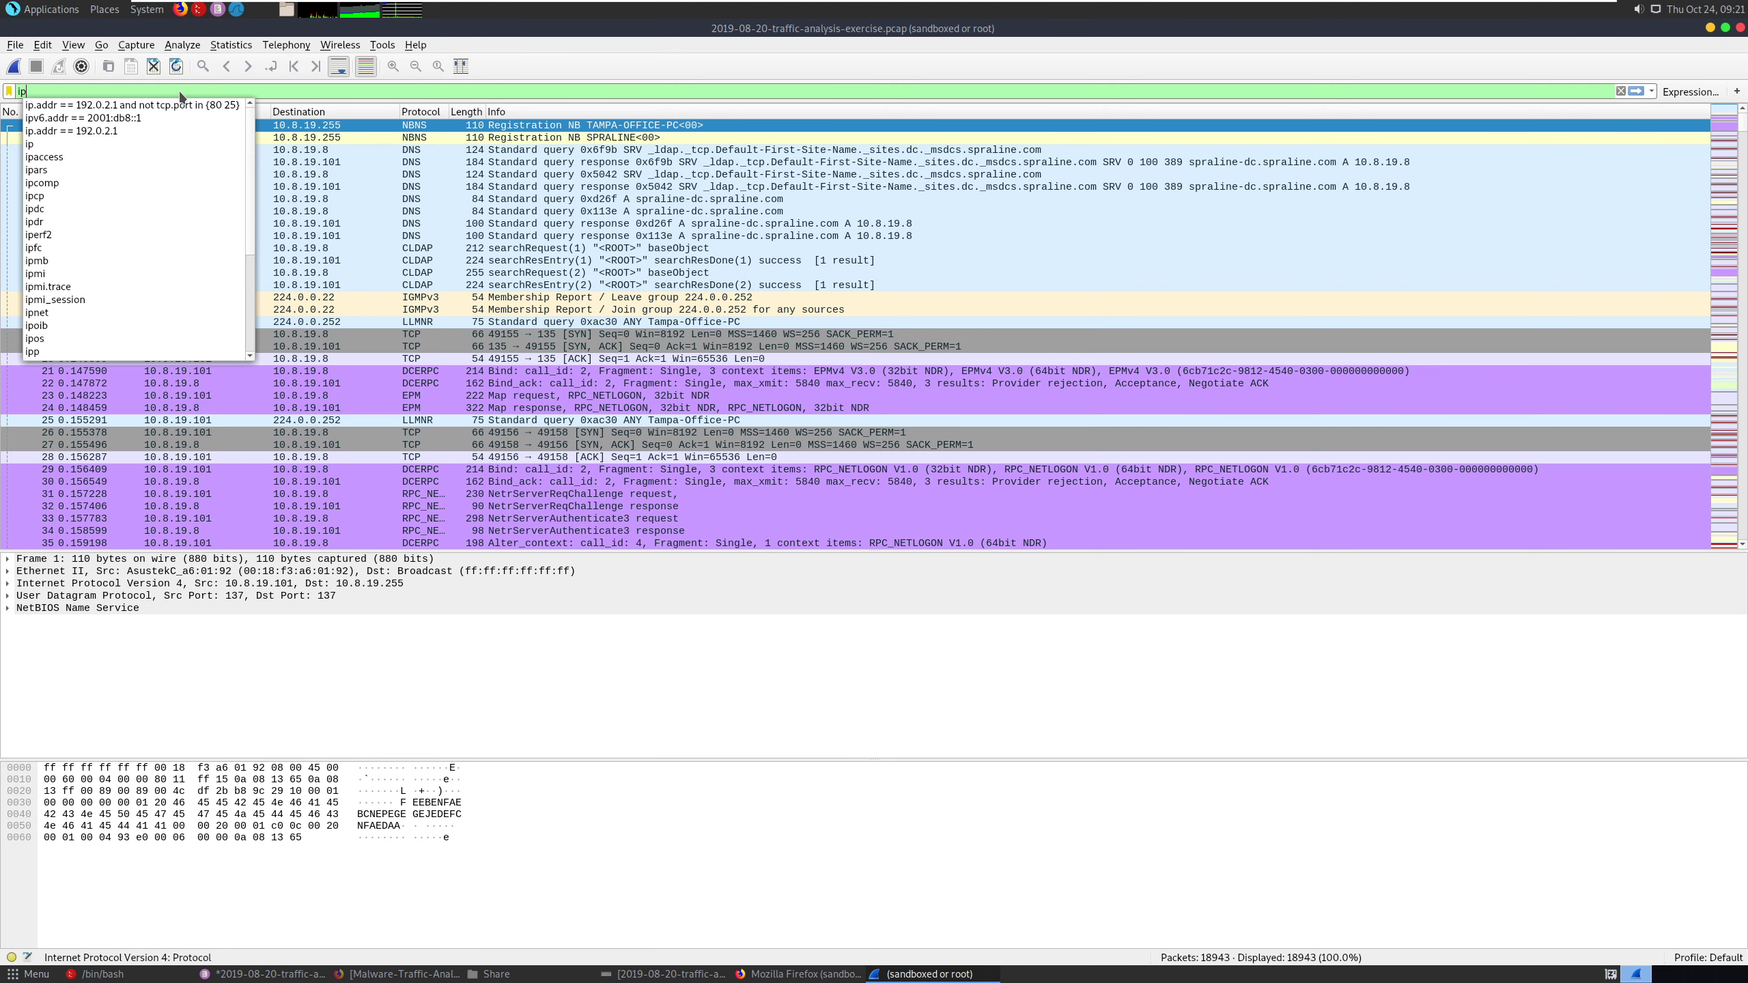
type(".s")
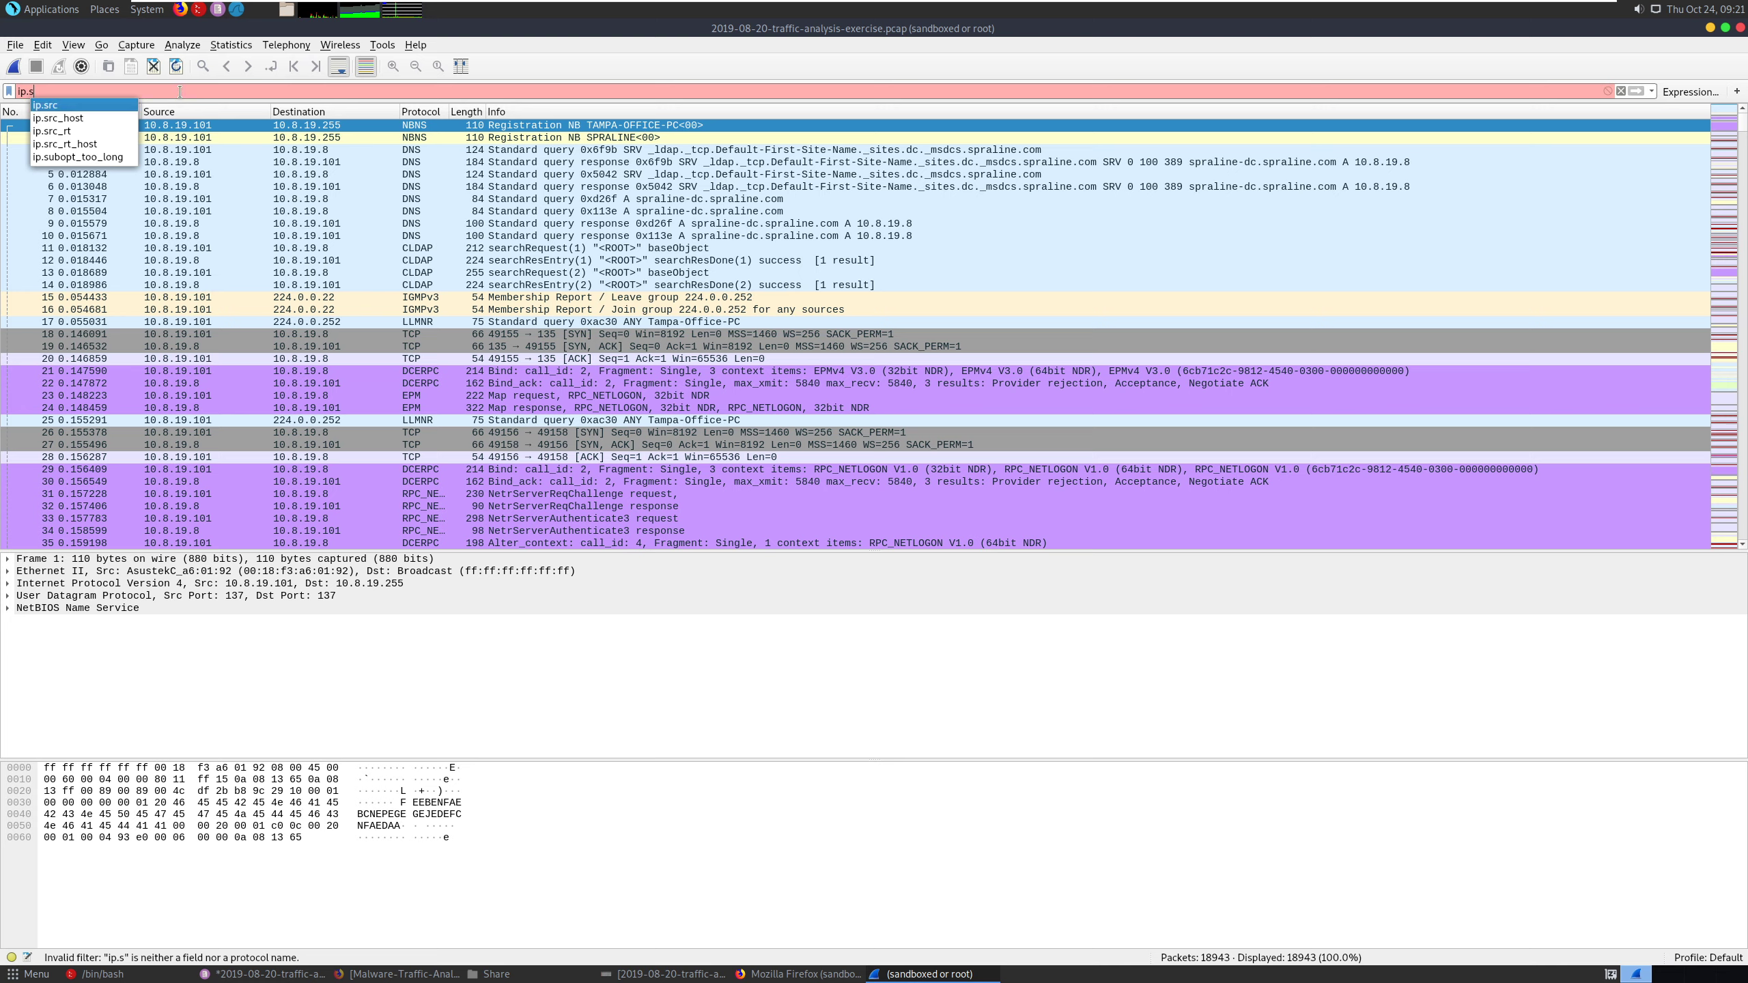
key("Return")
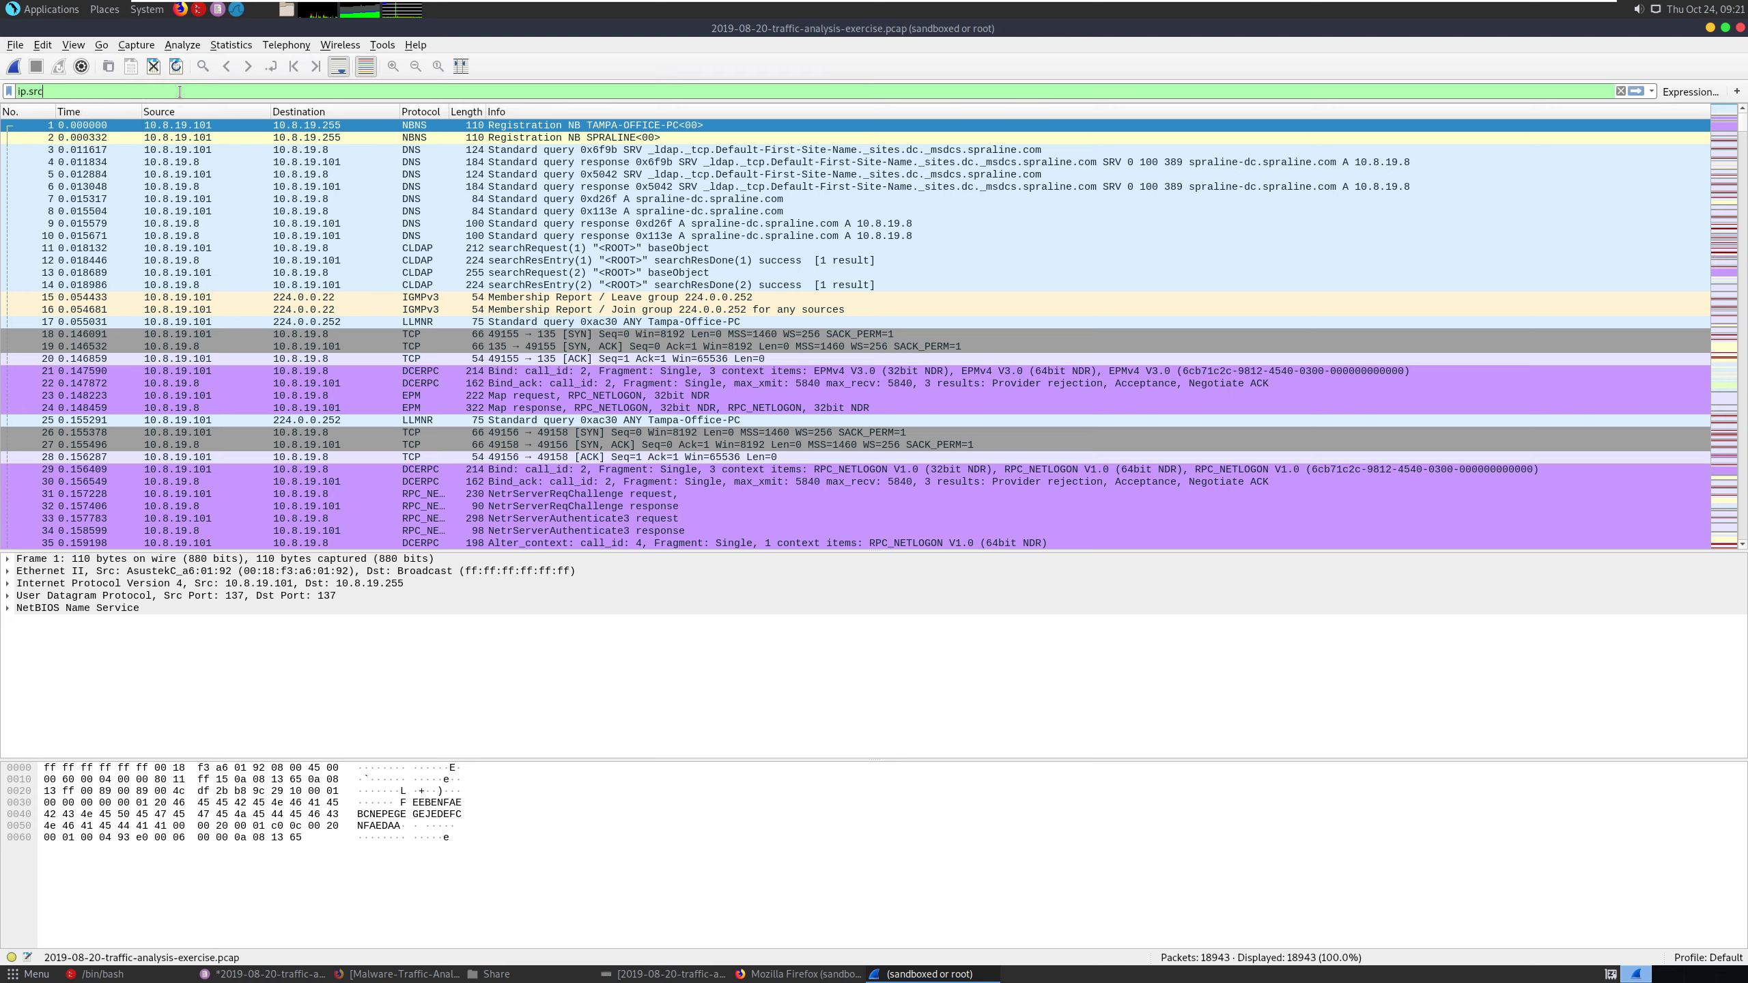
type("=")
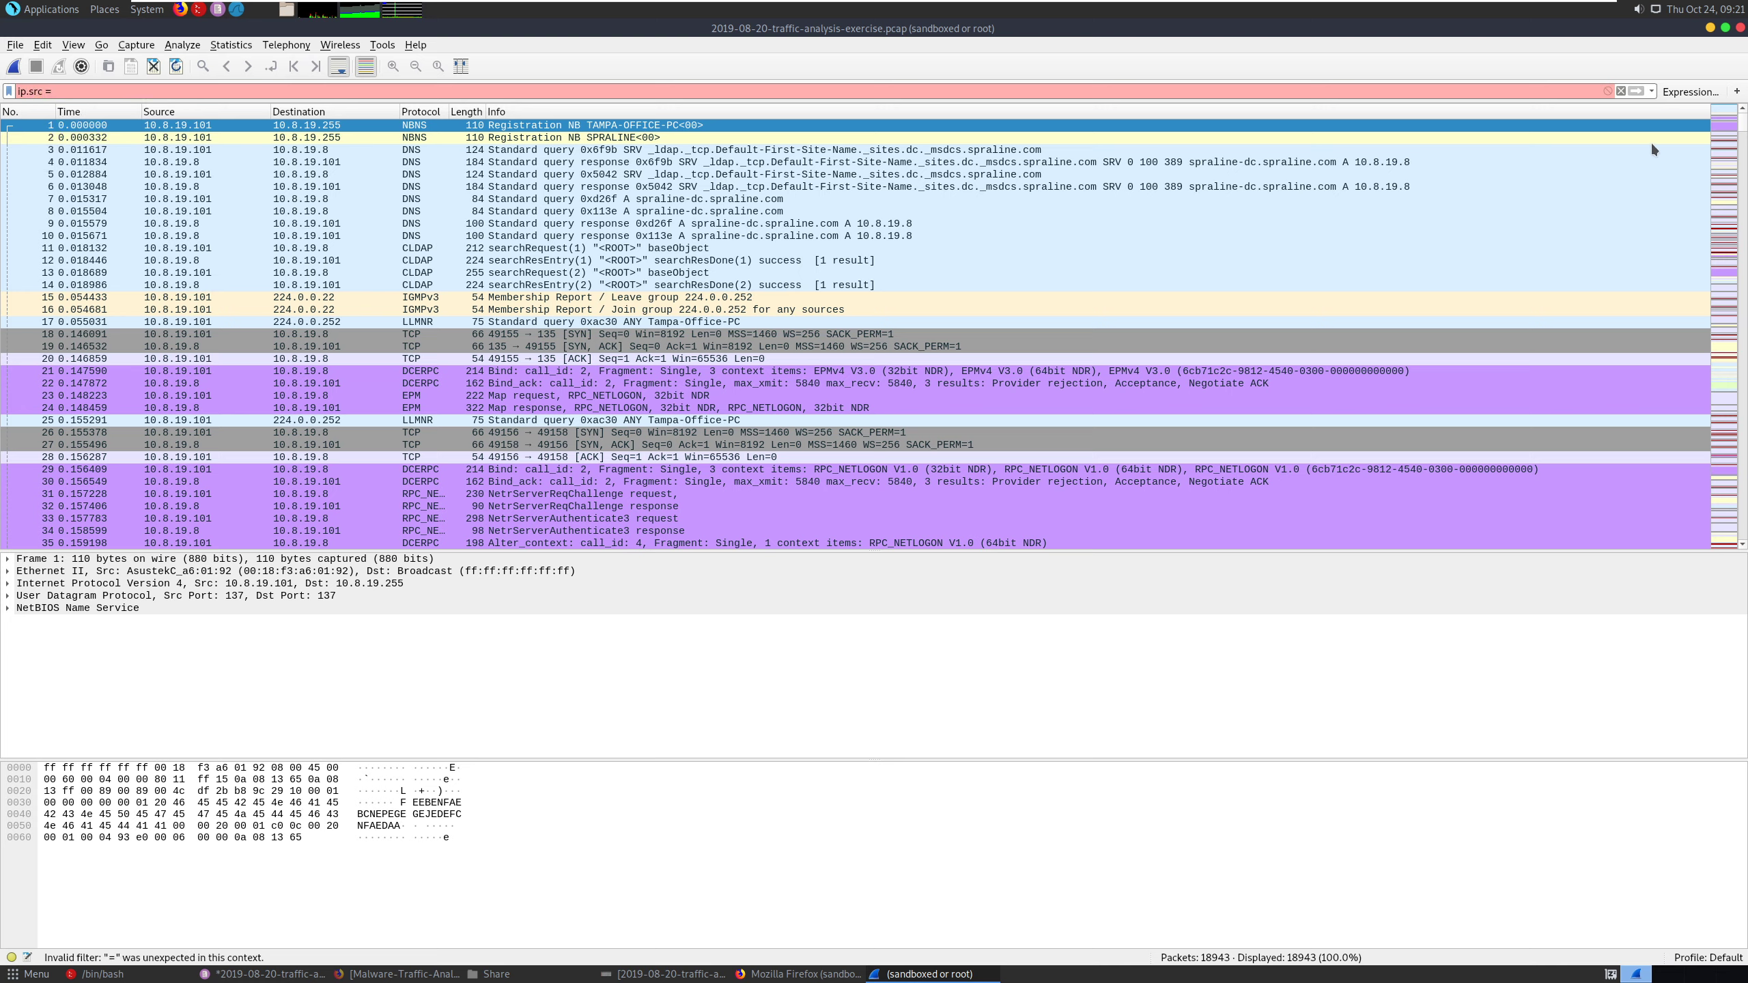
- Switch to the alerts text file in Pluma and copy the source IP 10.8.20.101 from the first alert
left_click(1710, 27)
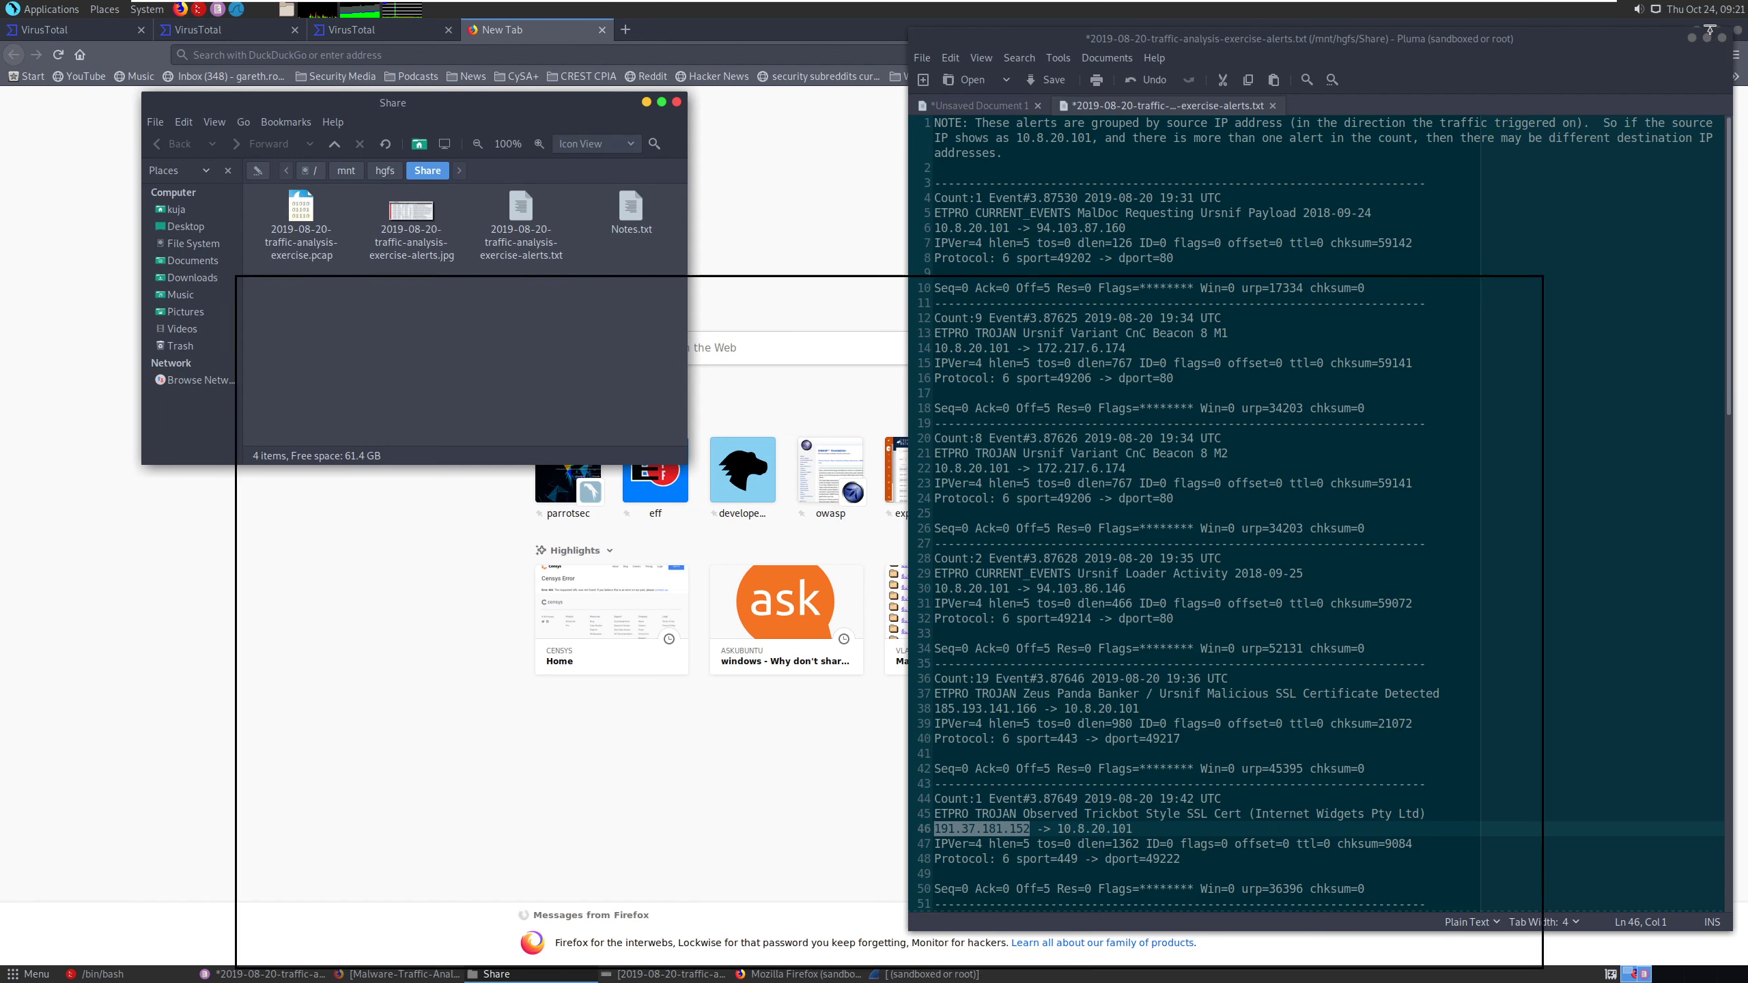
left_click_drag(1010, 228, 936, 233)
right_click(955, 230)
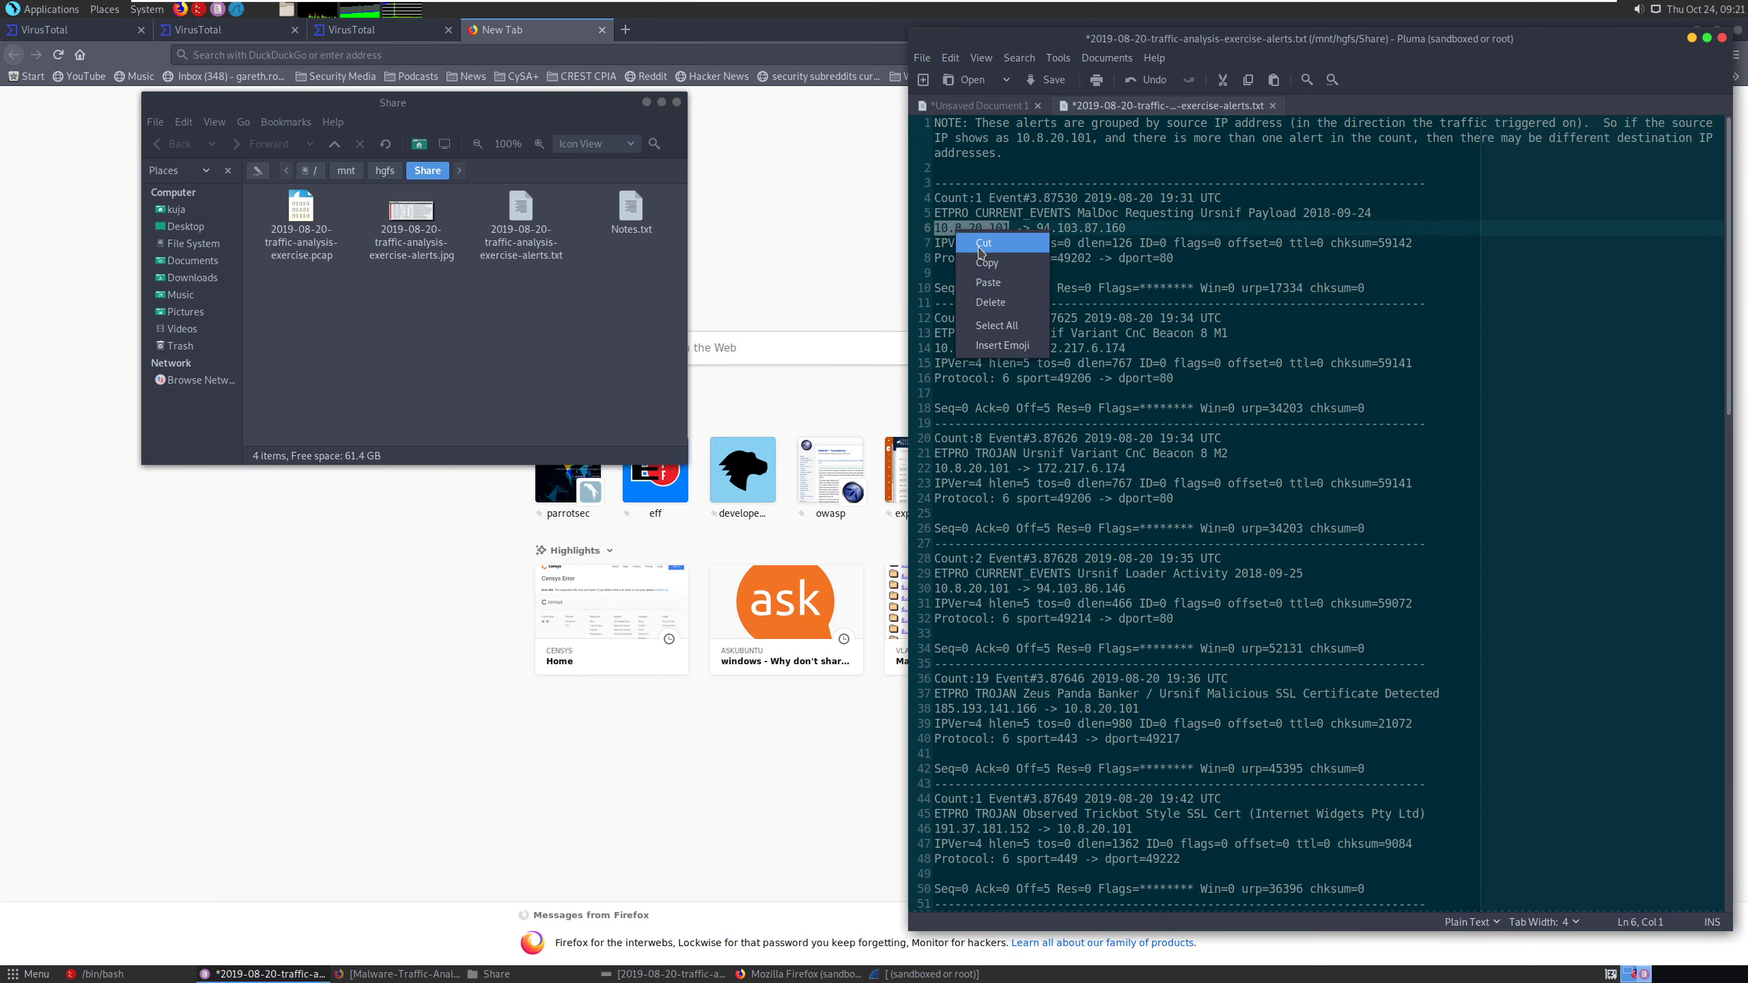
left_click(977, 256)
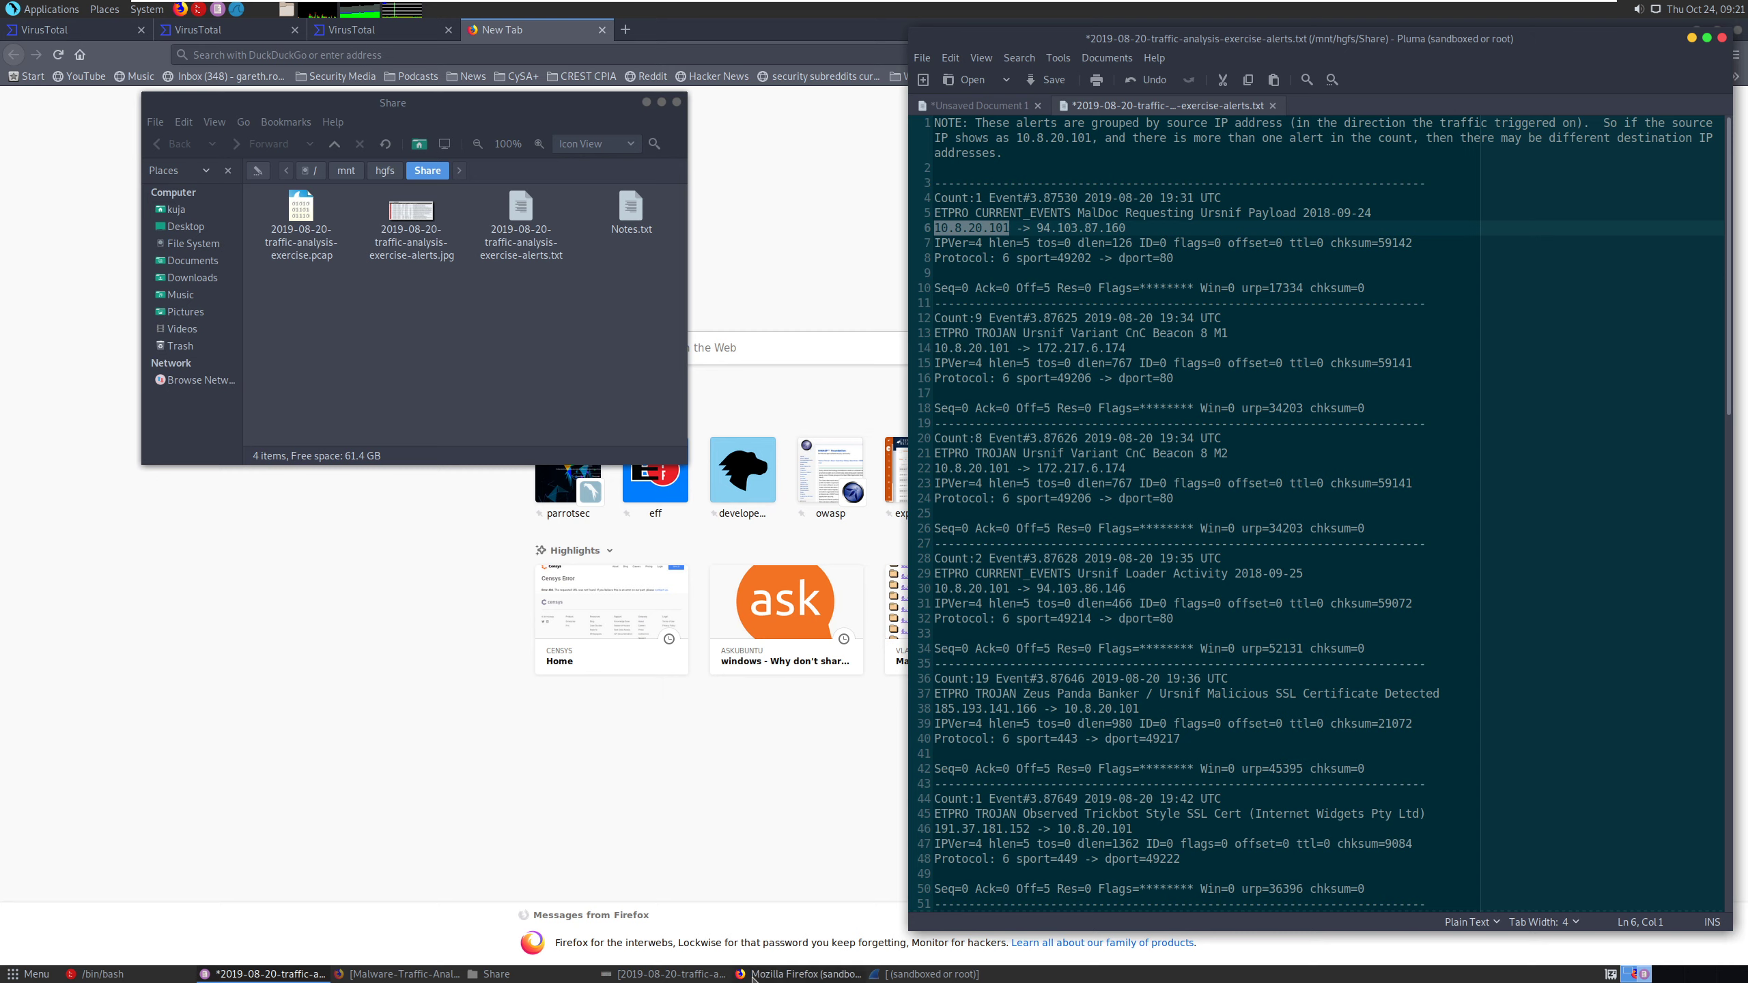
- Switch back to Wireshark and apply the display filter ip.src == 10.8.20.101 to the capture
left_click(874, 976)
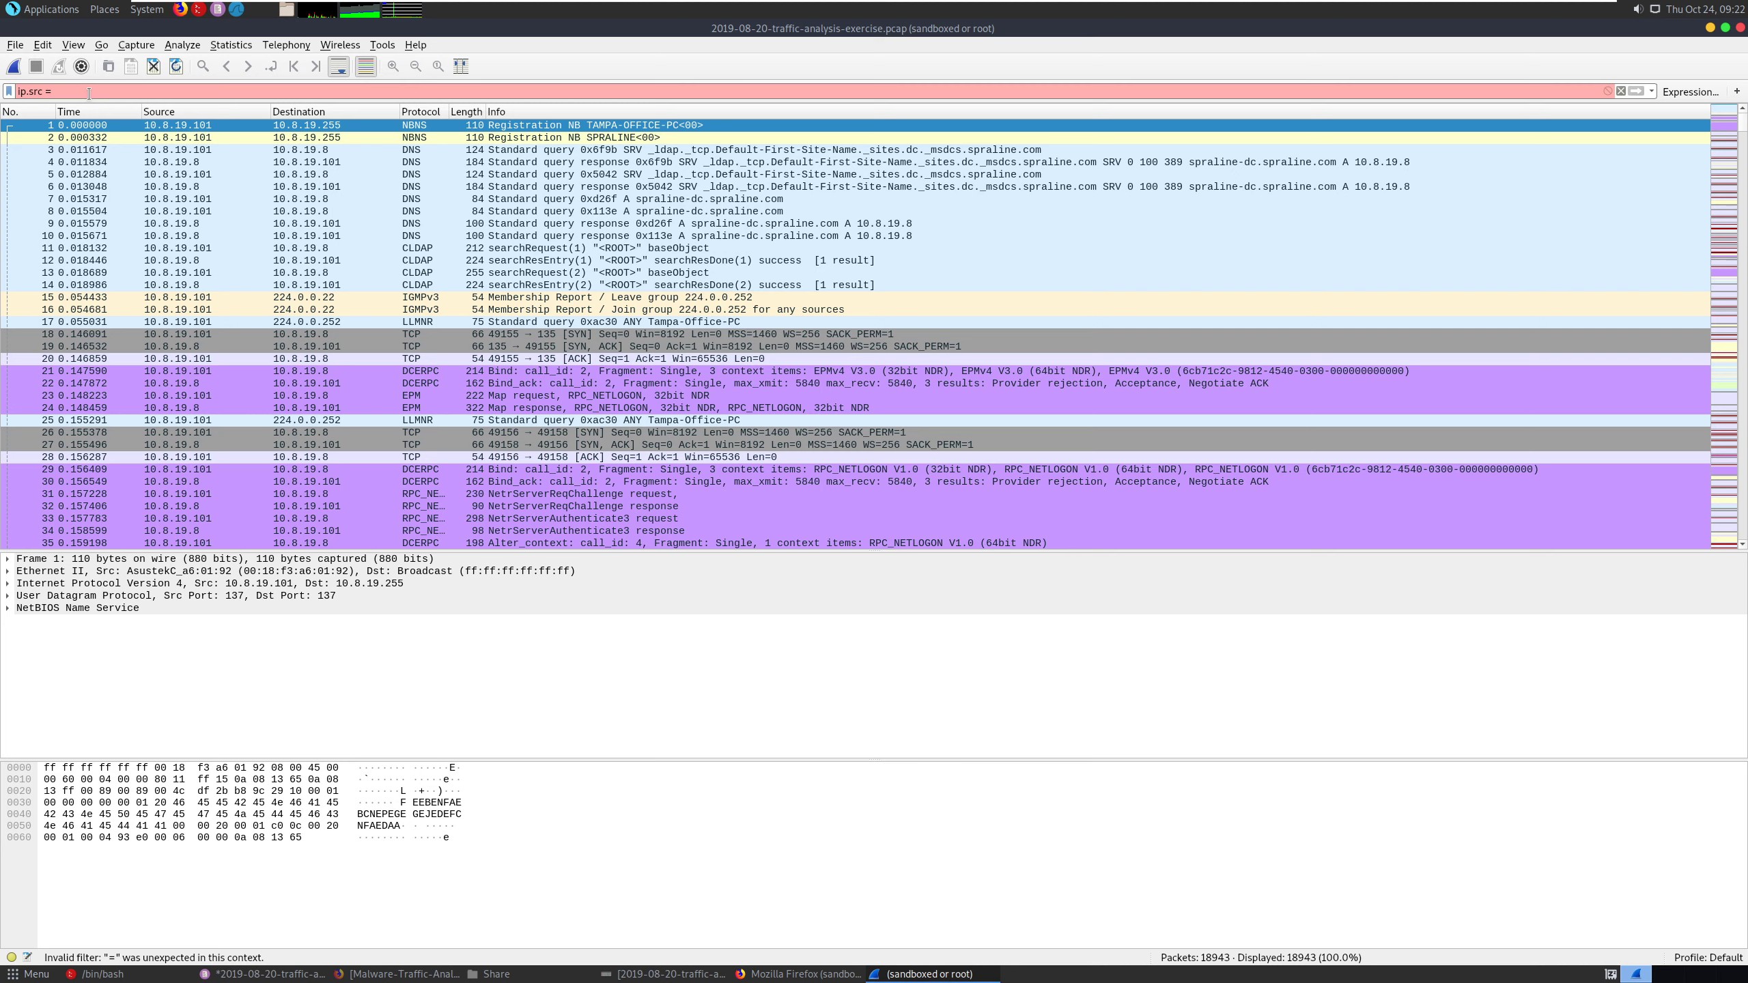
key("ctrl+v")
left_click(55, 92)
key("BackSpace")
type("=")
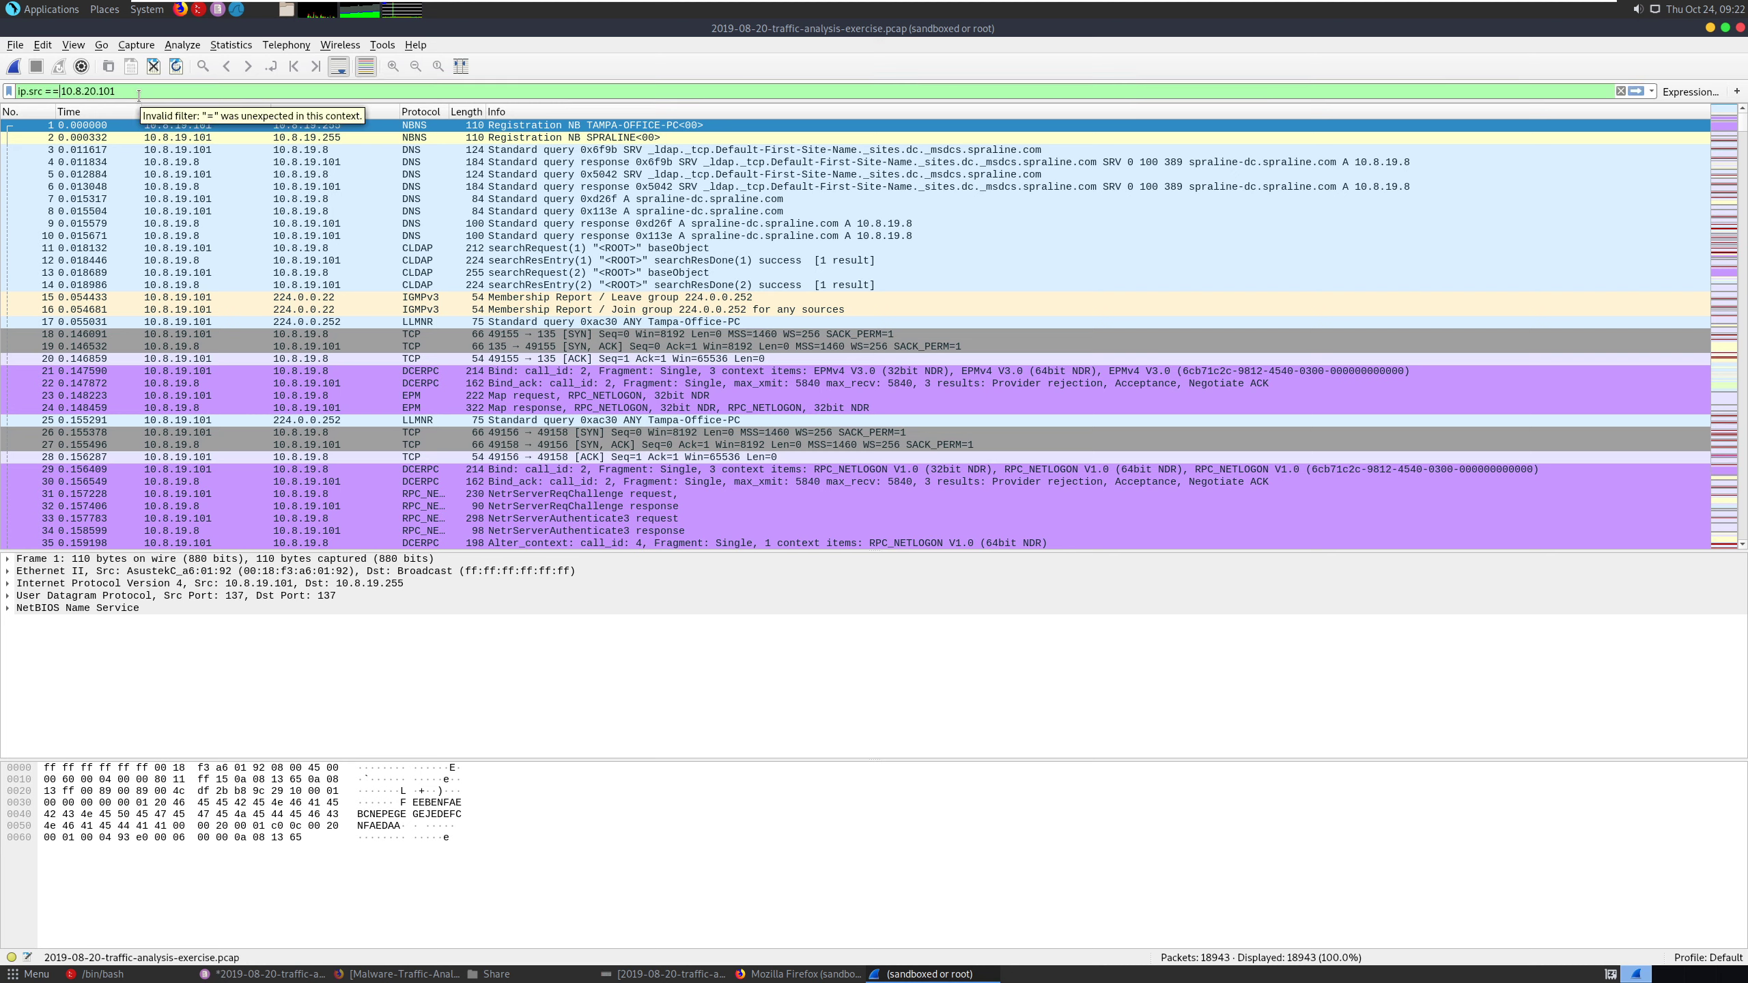
key("Return")
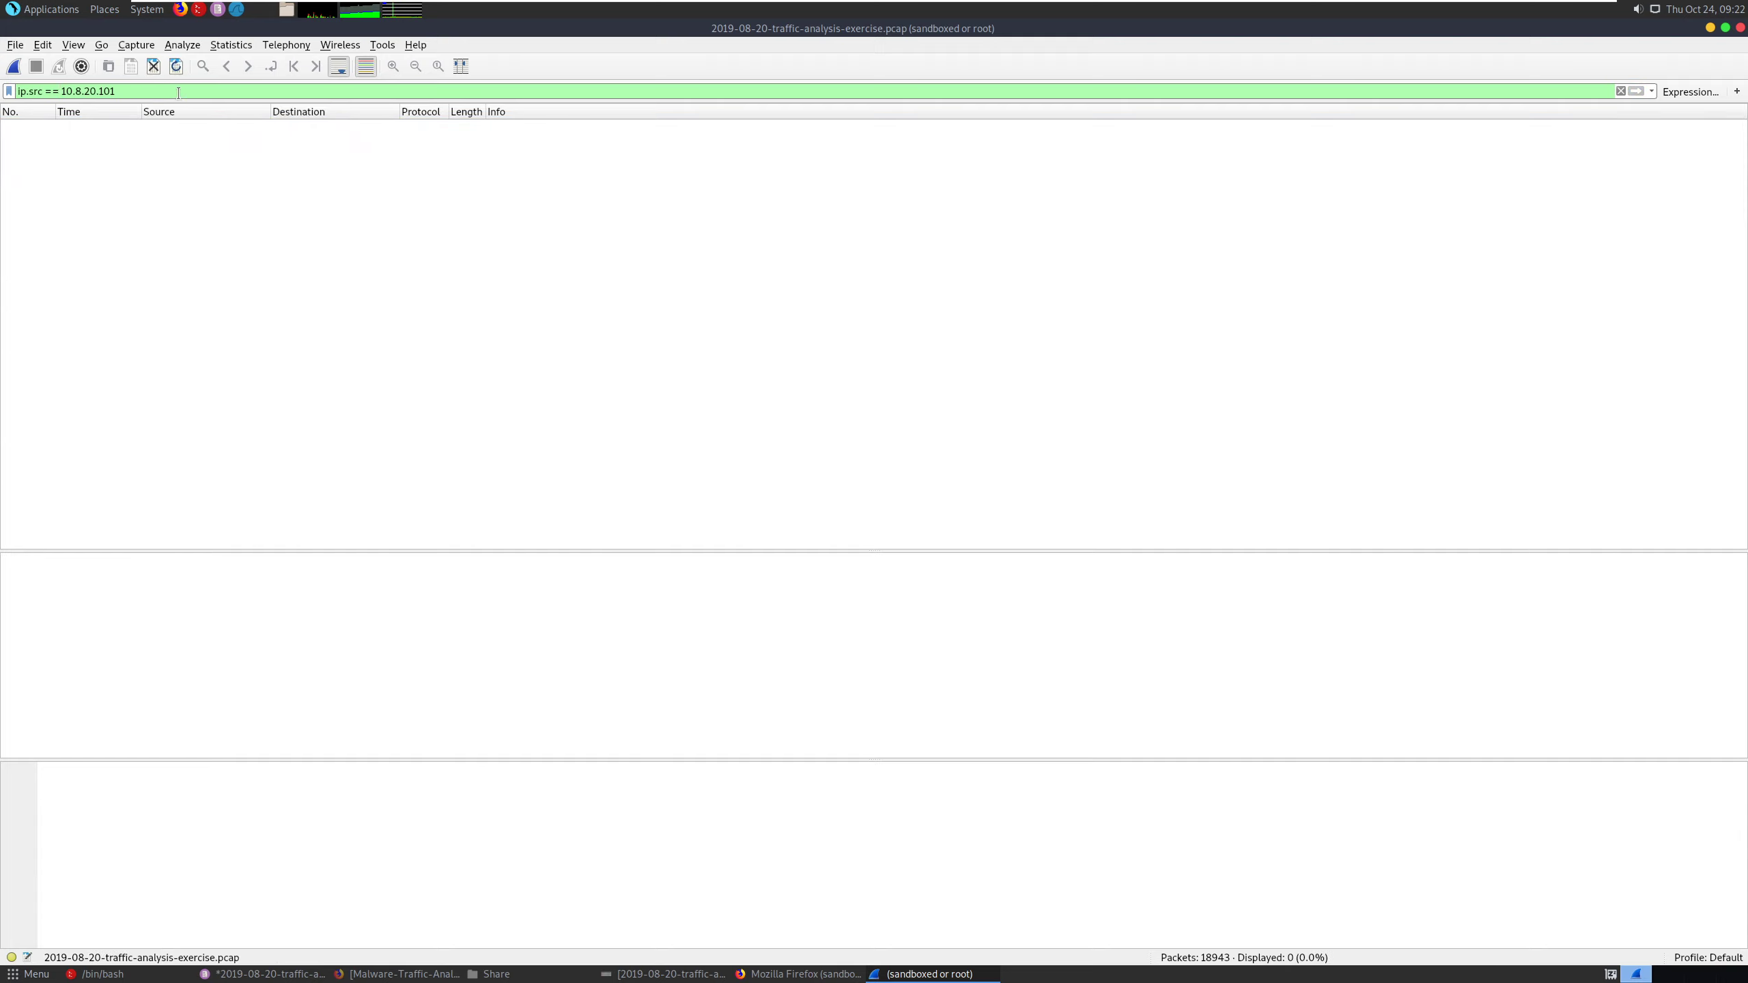
- Change the filter field to ip.dst, and clear the whole display filter so all packets are listed
double_click(34, 91)
type("dst")
key("BackSpace")
key("BackSpace")
key("BackSpace")
key("BackSpace")
key("BackSpace")
key("BackSpace")
key("BackSpace")
key("BackSpace")
key("BackSpace")
key("BackSpace")
key("BackSpace")
key("BackSpace")
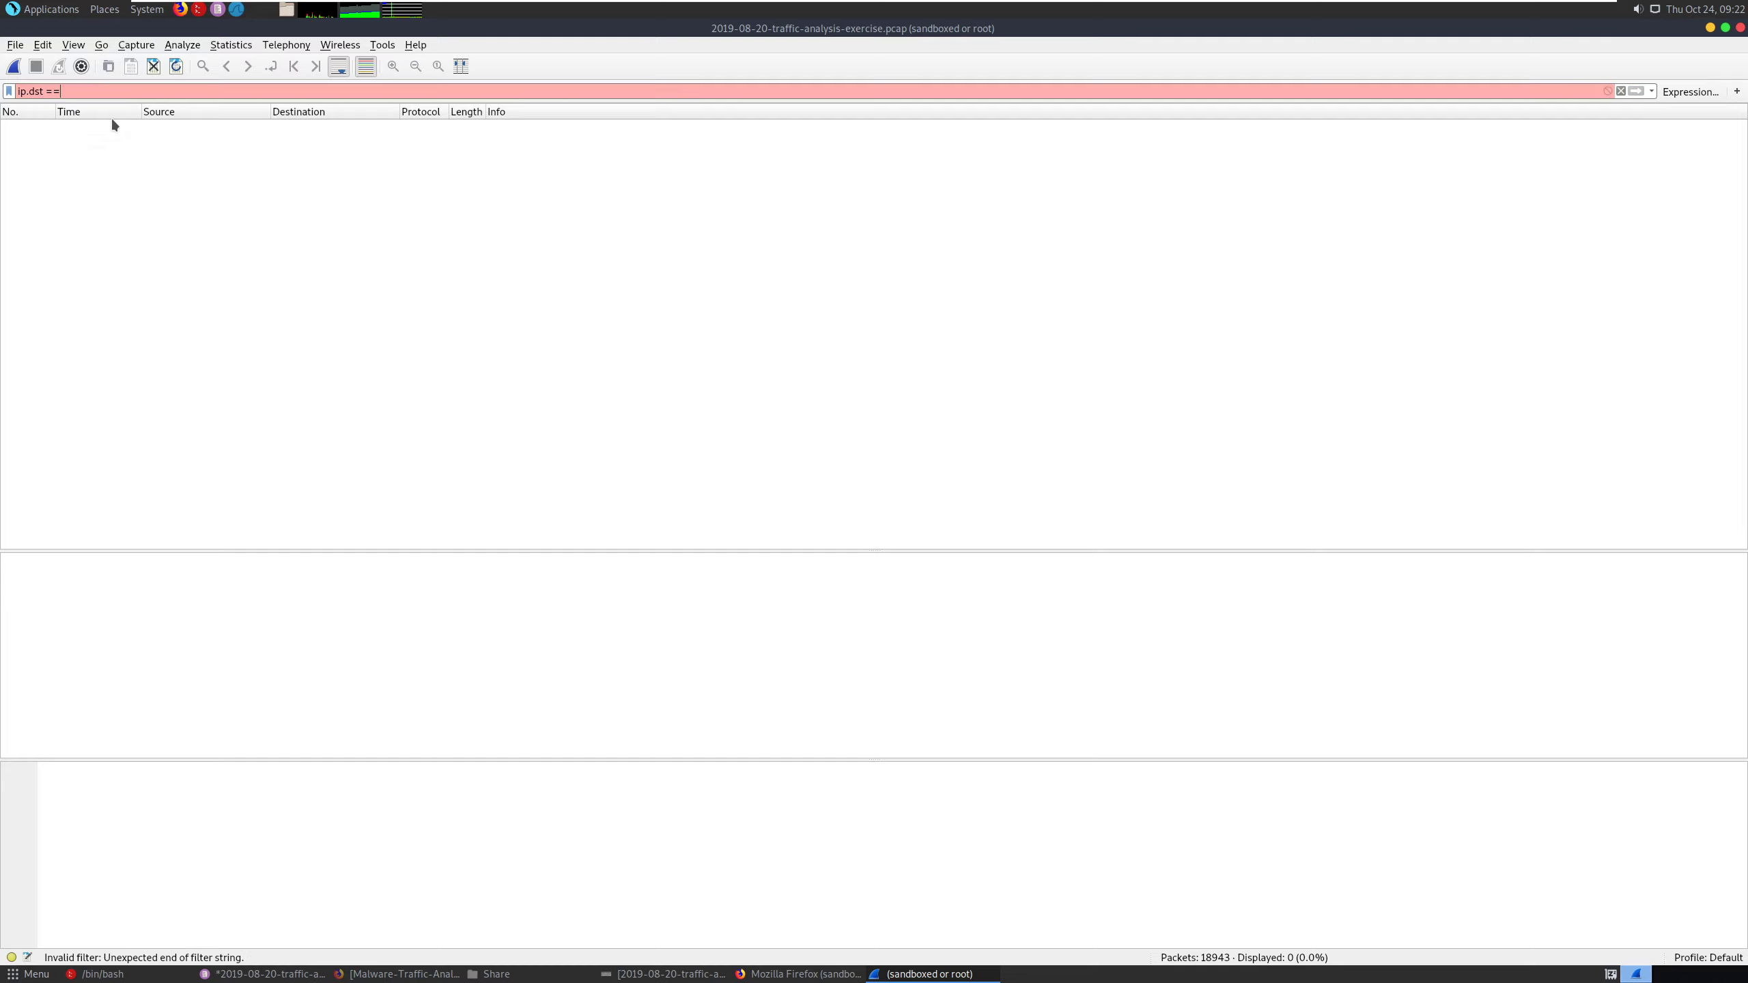
key("BackSpace")
key("BackSpace")
key("BackSpace")
key("BackSpace")
key("BackSpace")
key("BackSpace")
key("BackSpace")
key("BackSpace")
key("BackSpace")
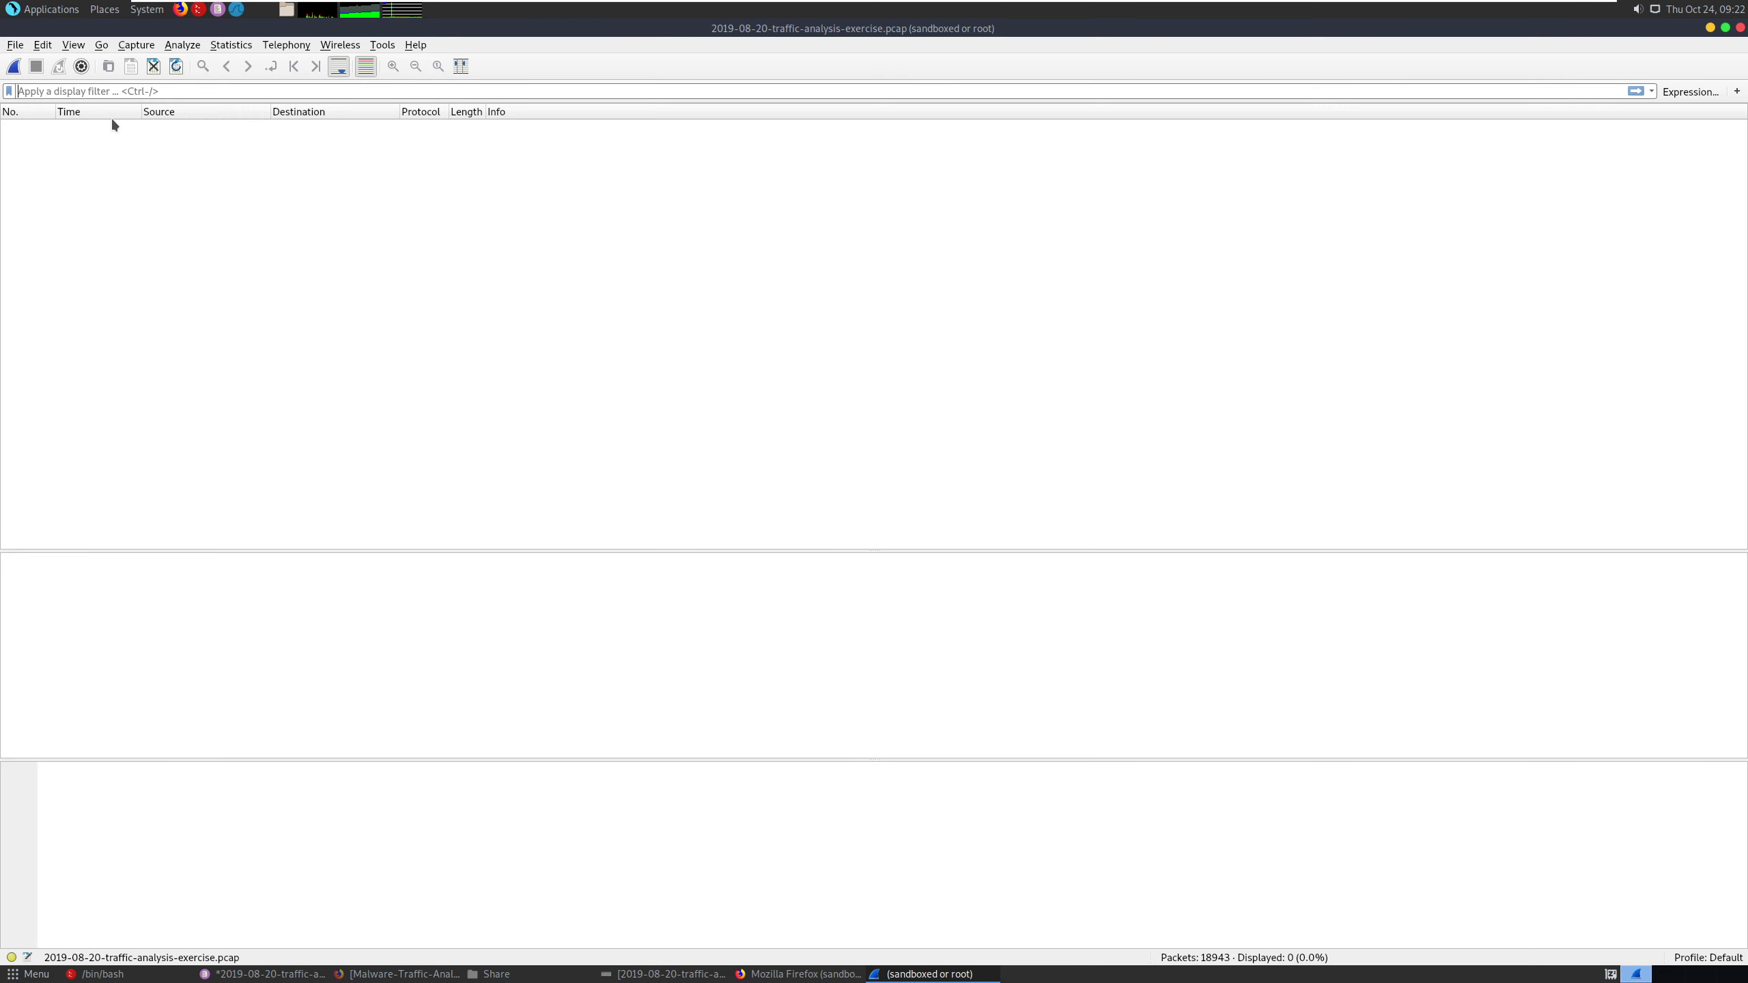
key("Return")
- Open the packet search and enter 10.8.20.101 as the display-filter search value
key("ctrl+f")
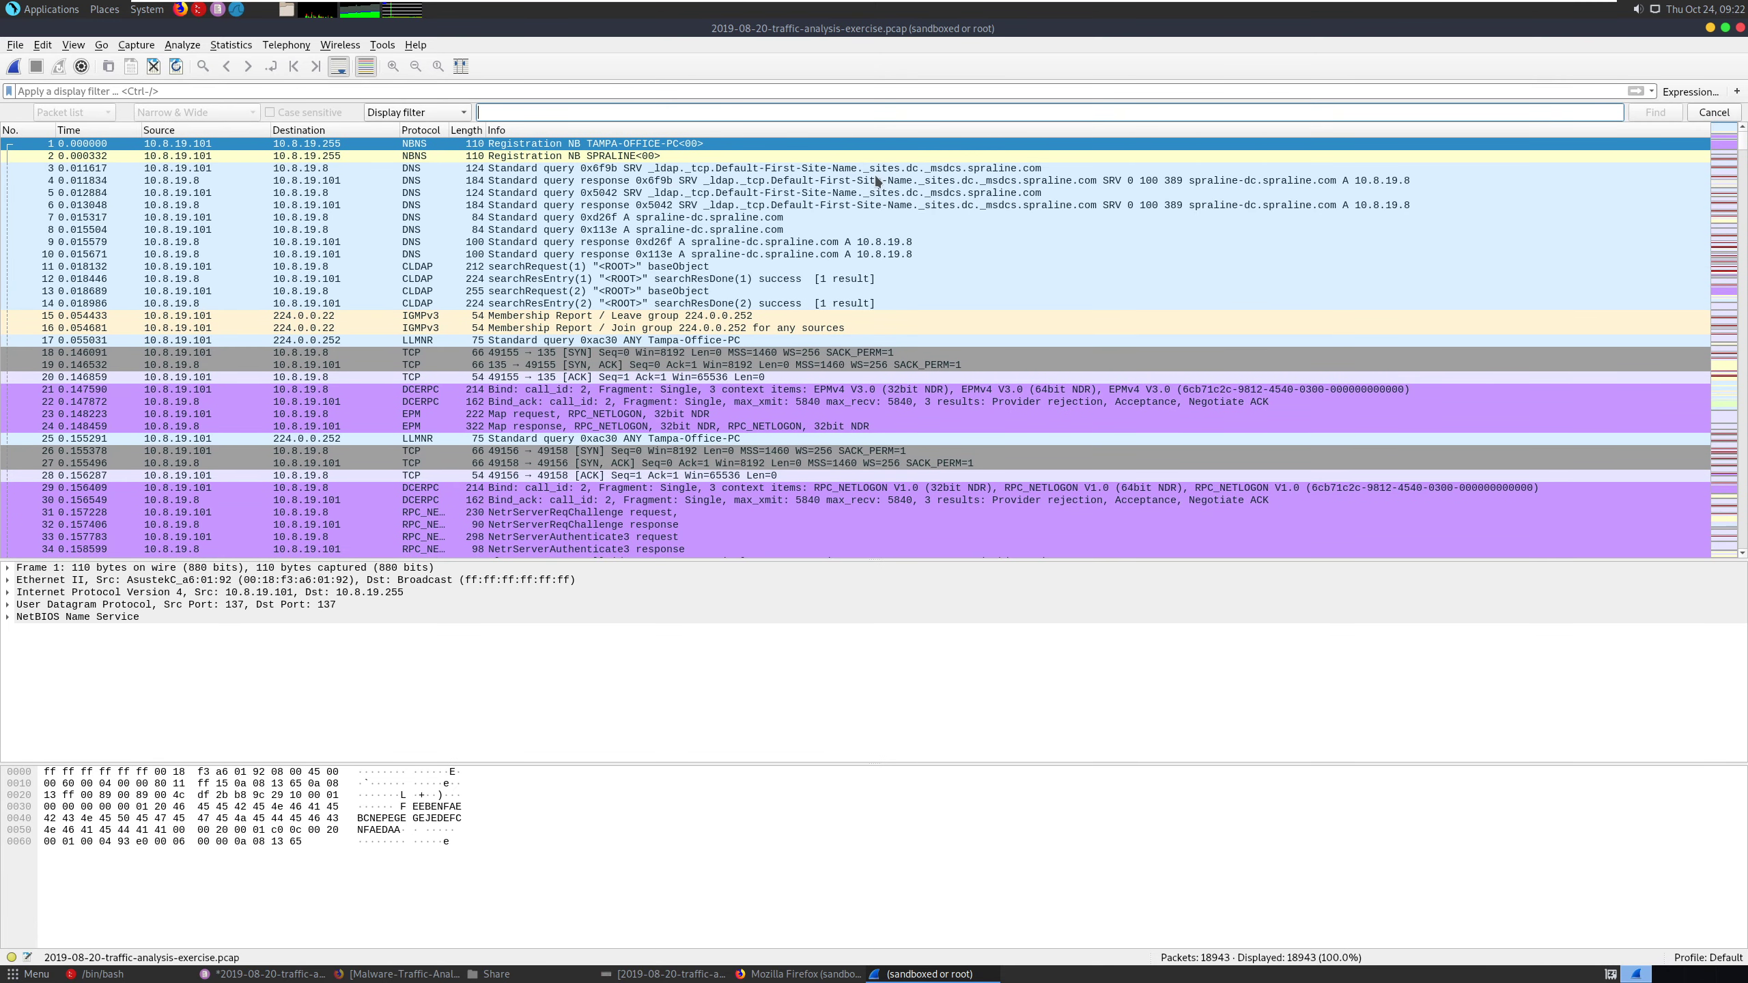
key("ctrl+v")
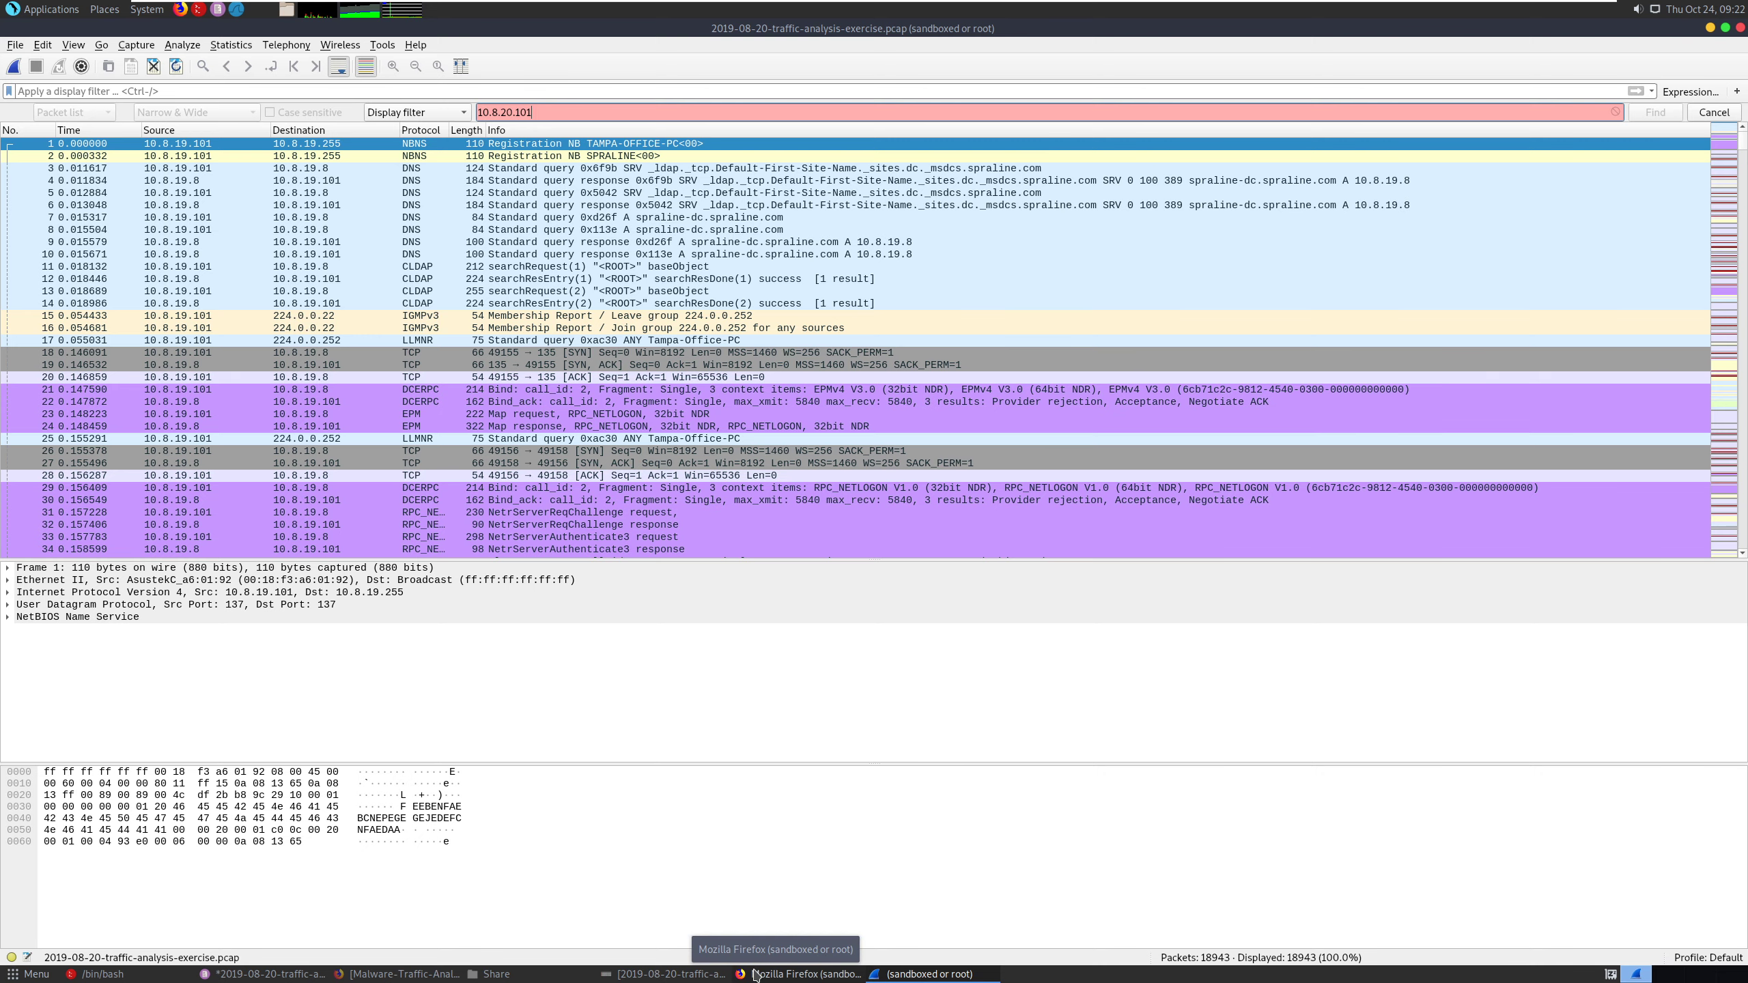
left_click(827, 974)
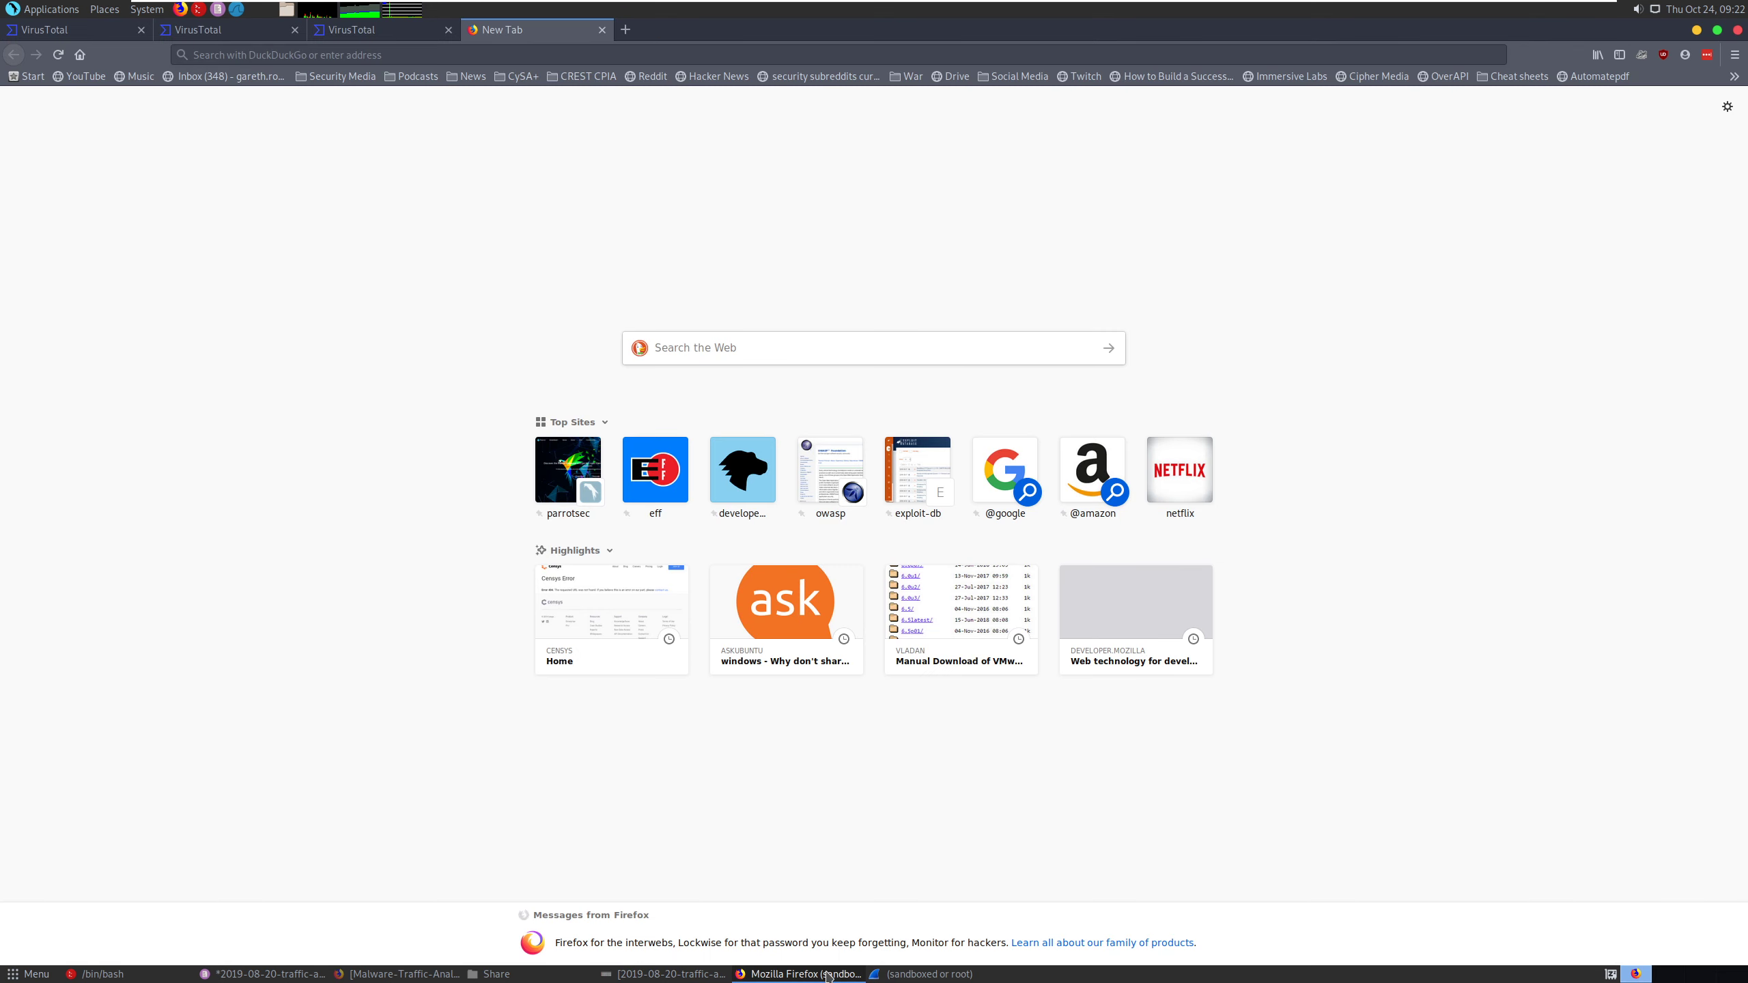
left_click(877, 975)
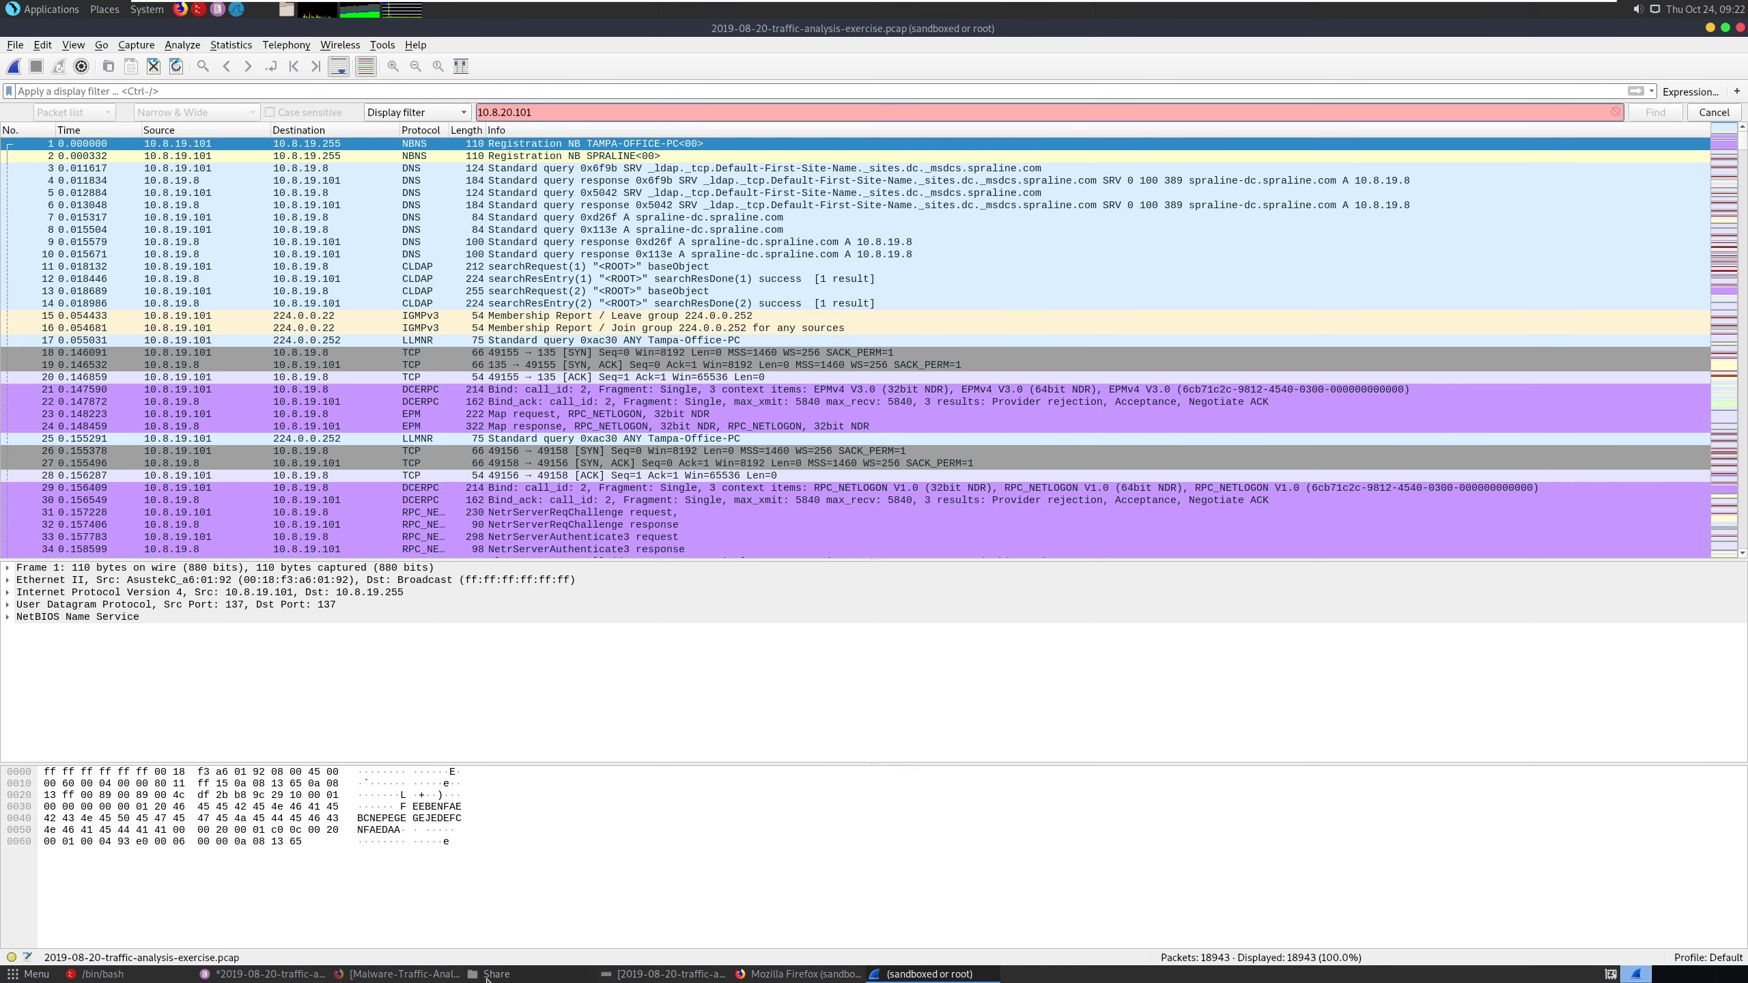
- Switch to the alerts file in Pluma and check the source IPs of the Ursnif beacon and loader alerts
left_click(294, 974)
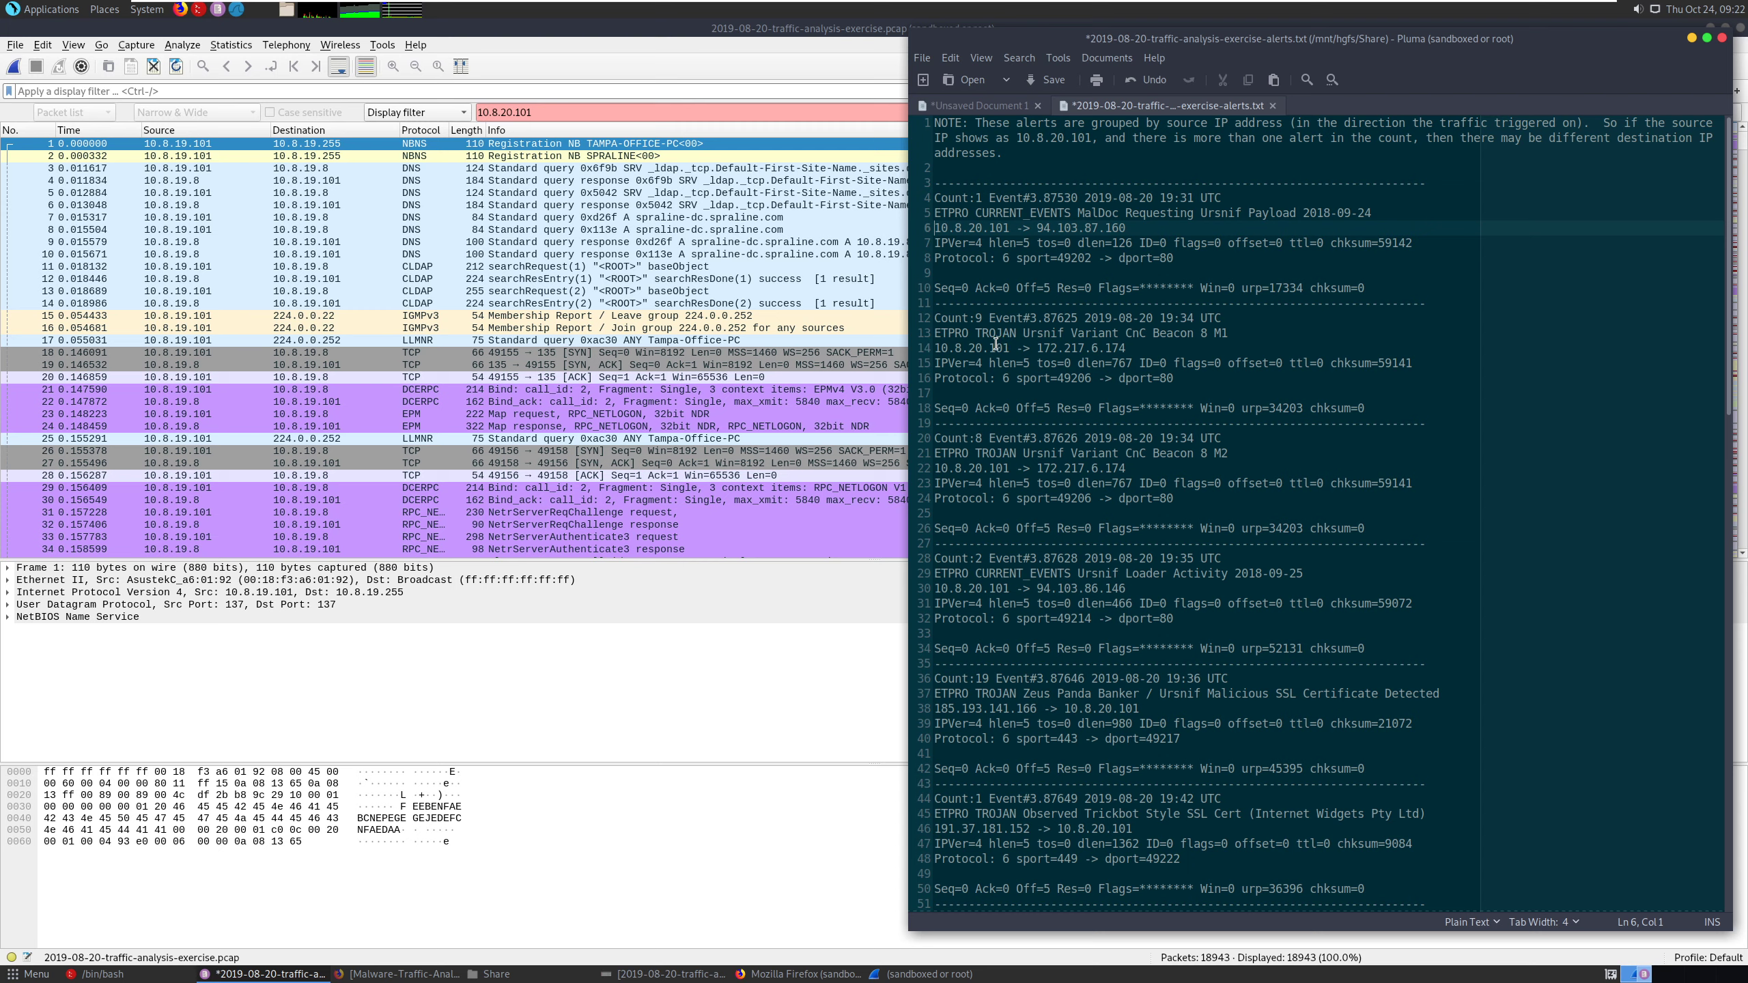
left_click_drag(1009, 468, 936, 484)
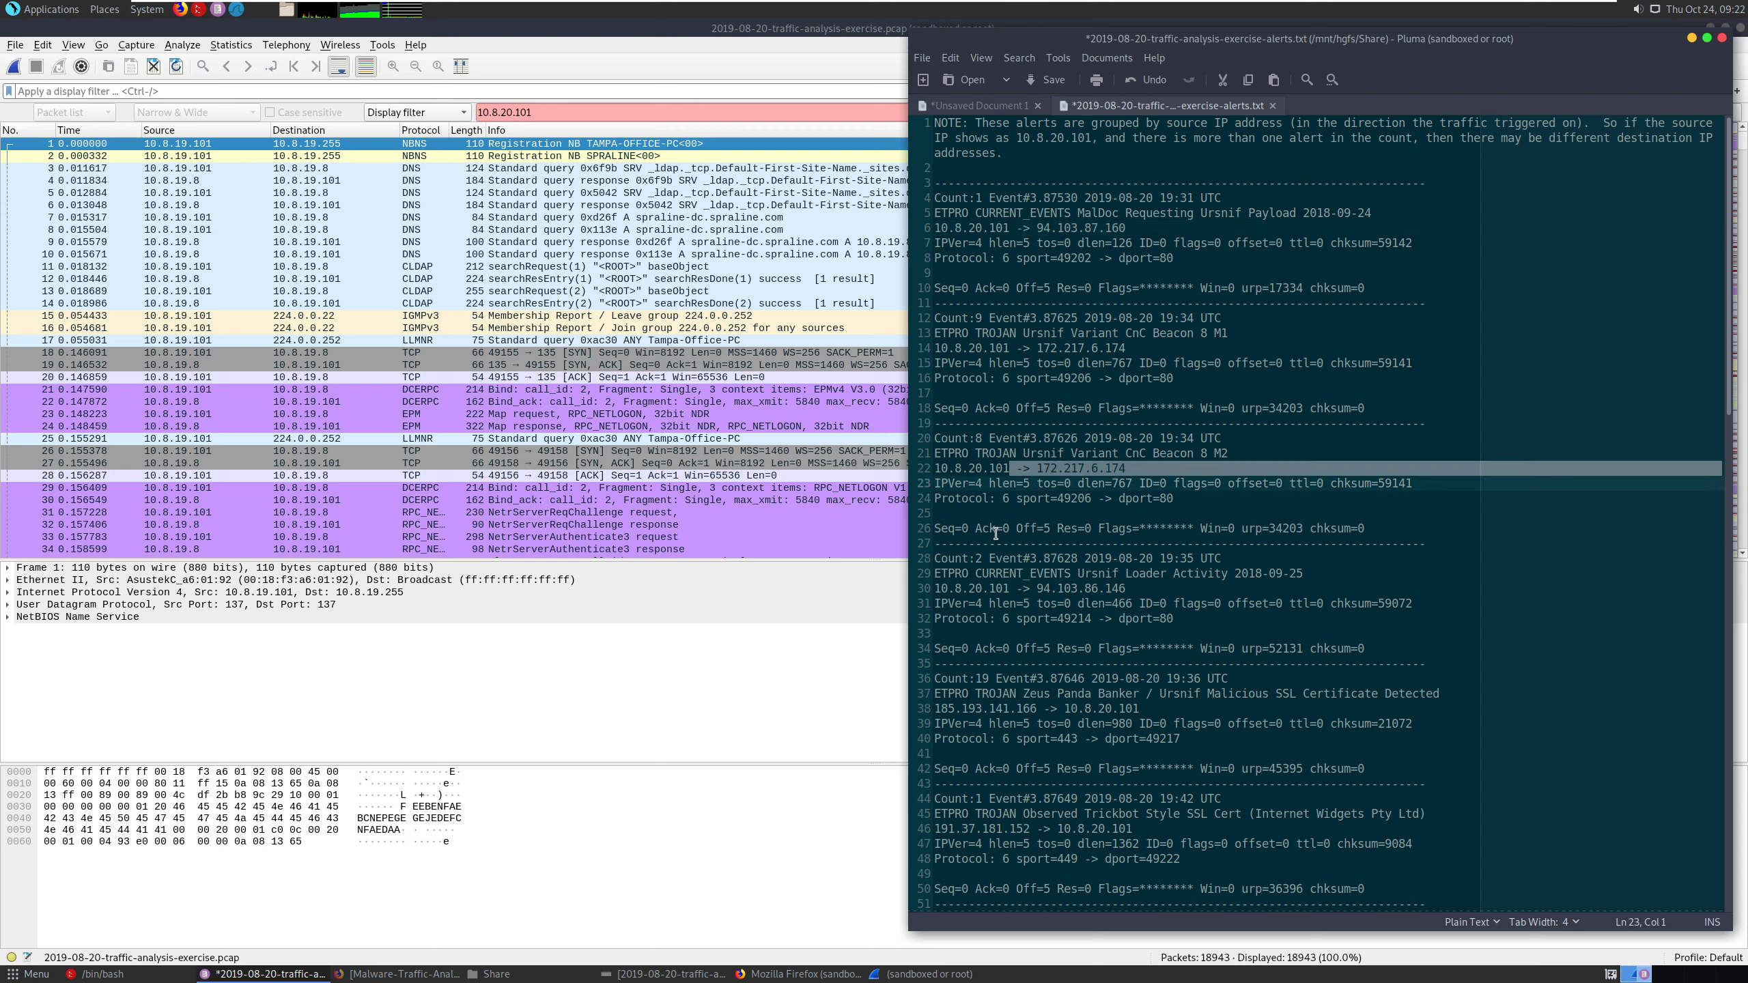
left_click_drag(1010, 590, 942, 589)
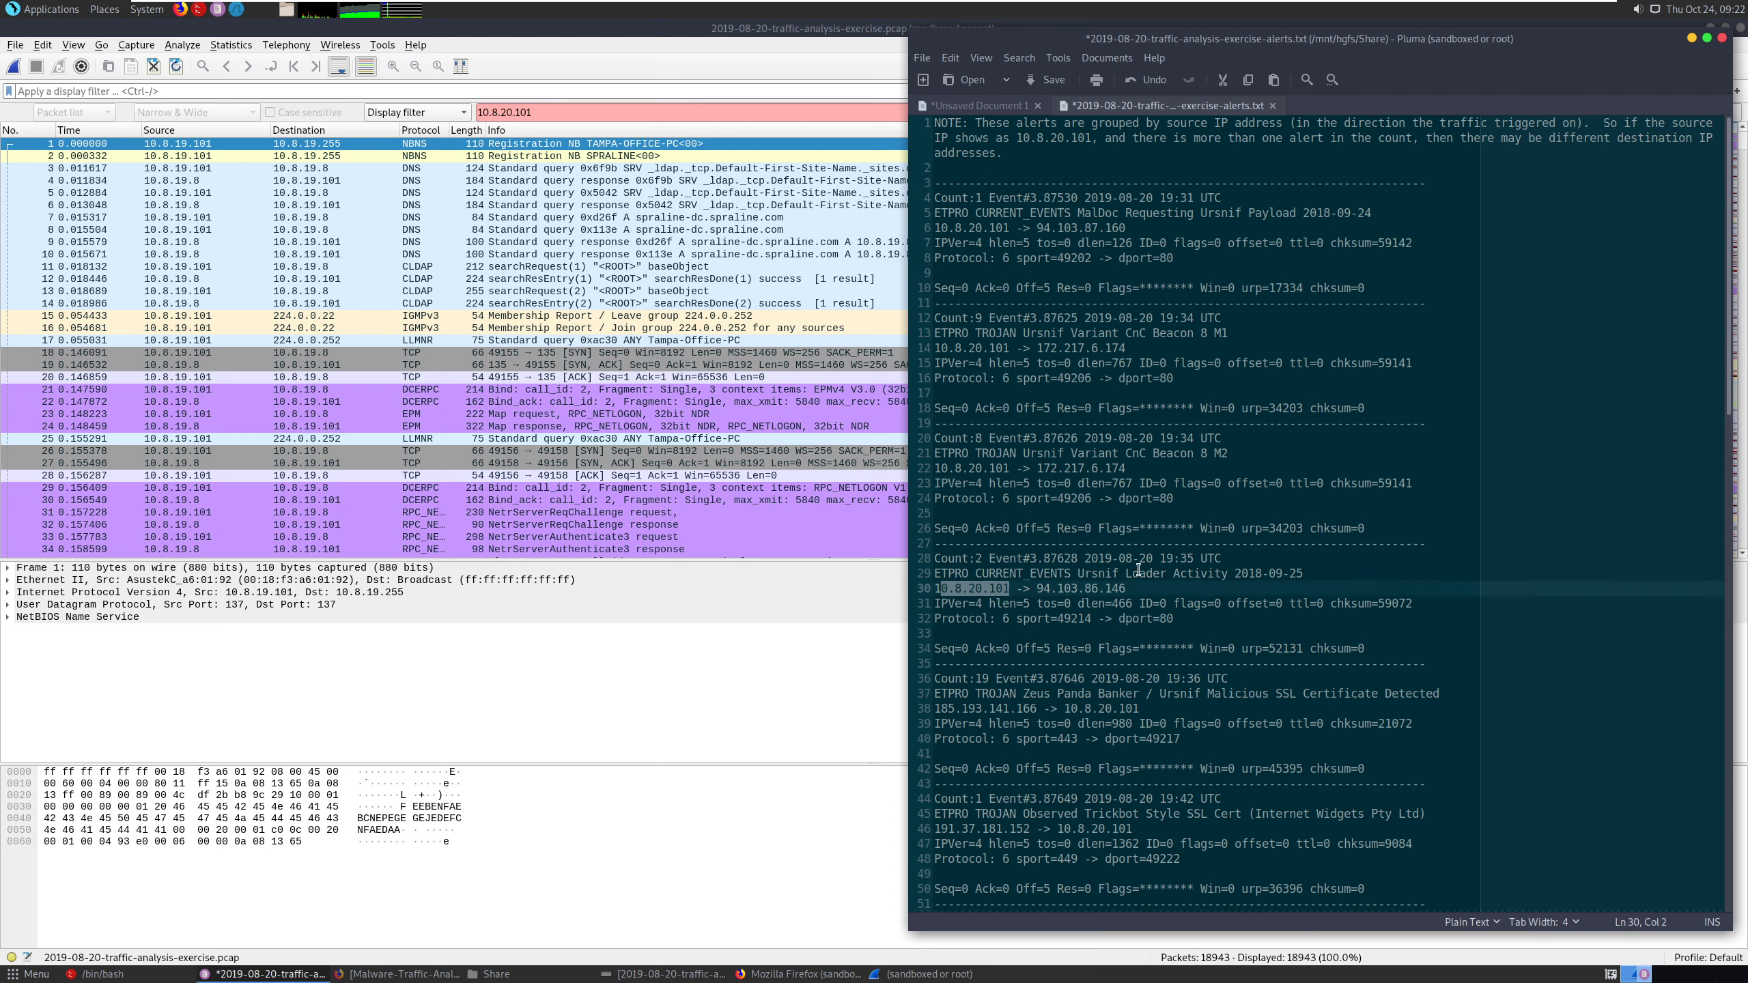
- Return to Wireshark and examine the source and destination addresses through the packet list, including the traffic with 94.103.87.160
left_click(693, 661)
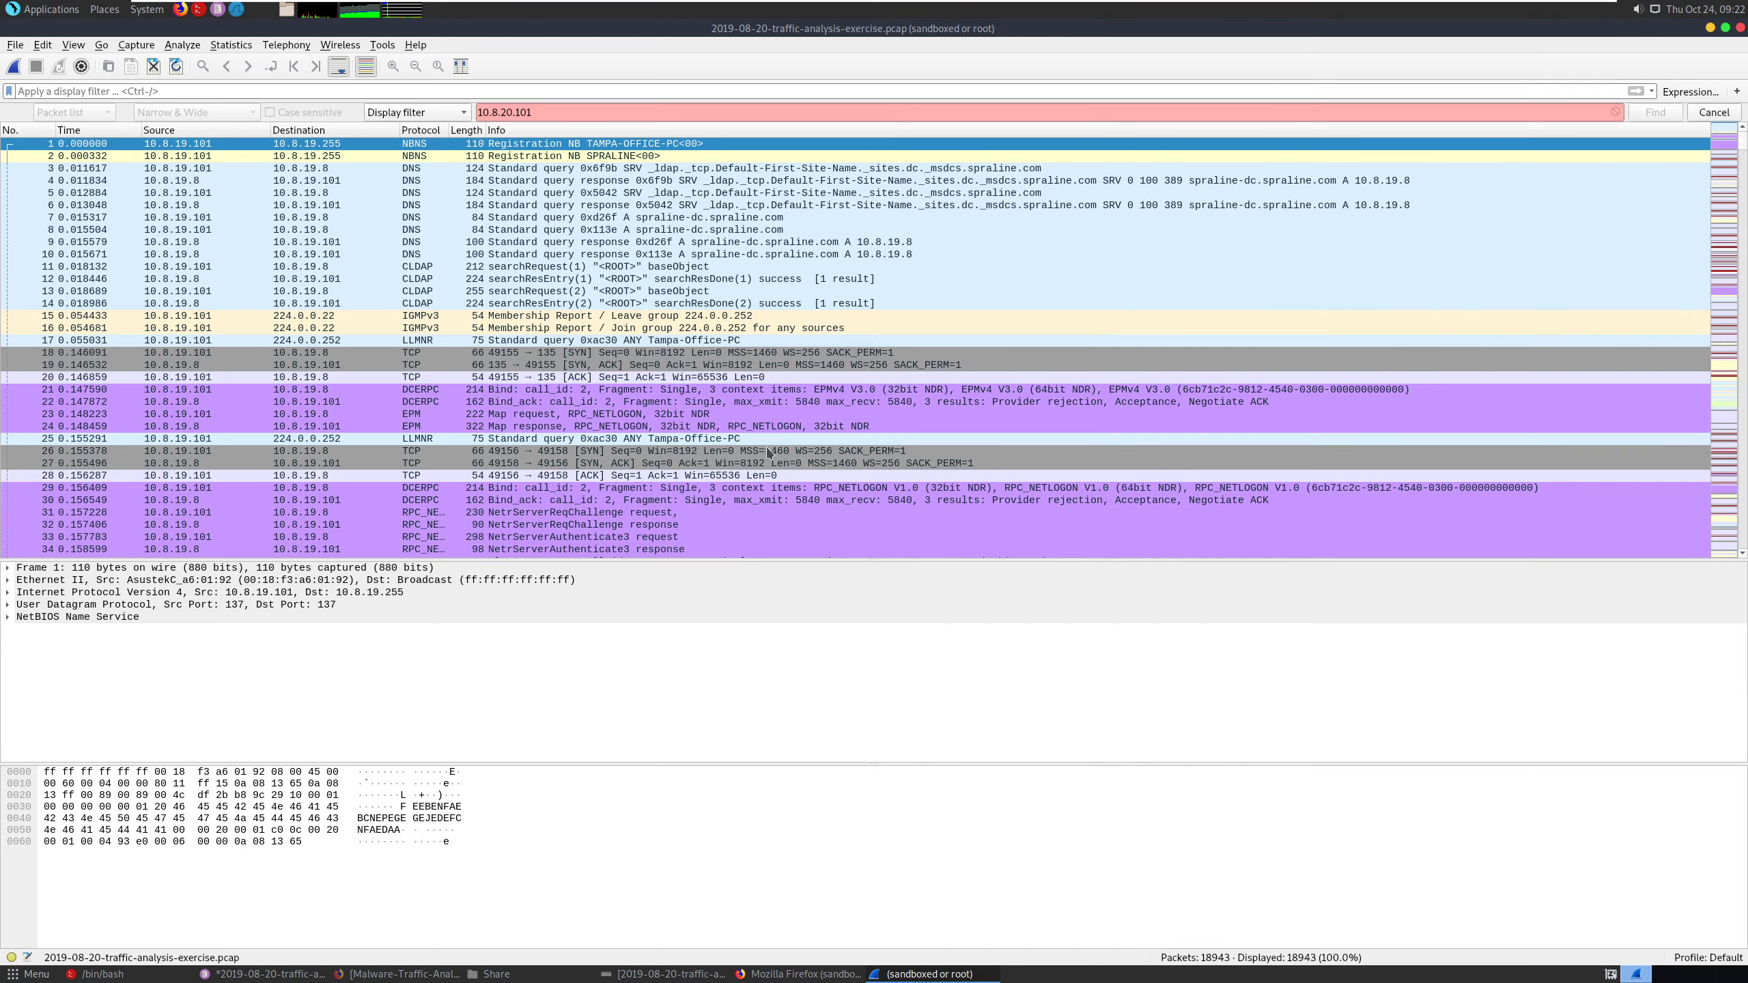
scroll(769, 451, "down", 20)
scroll(772, 451, "down", 20)
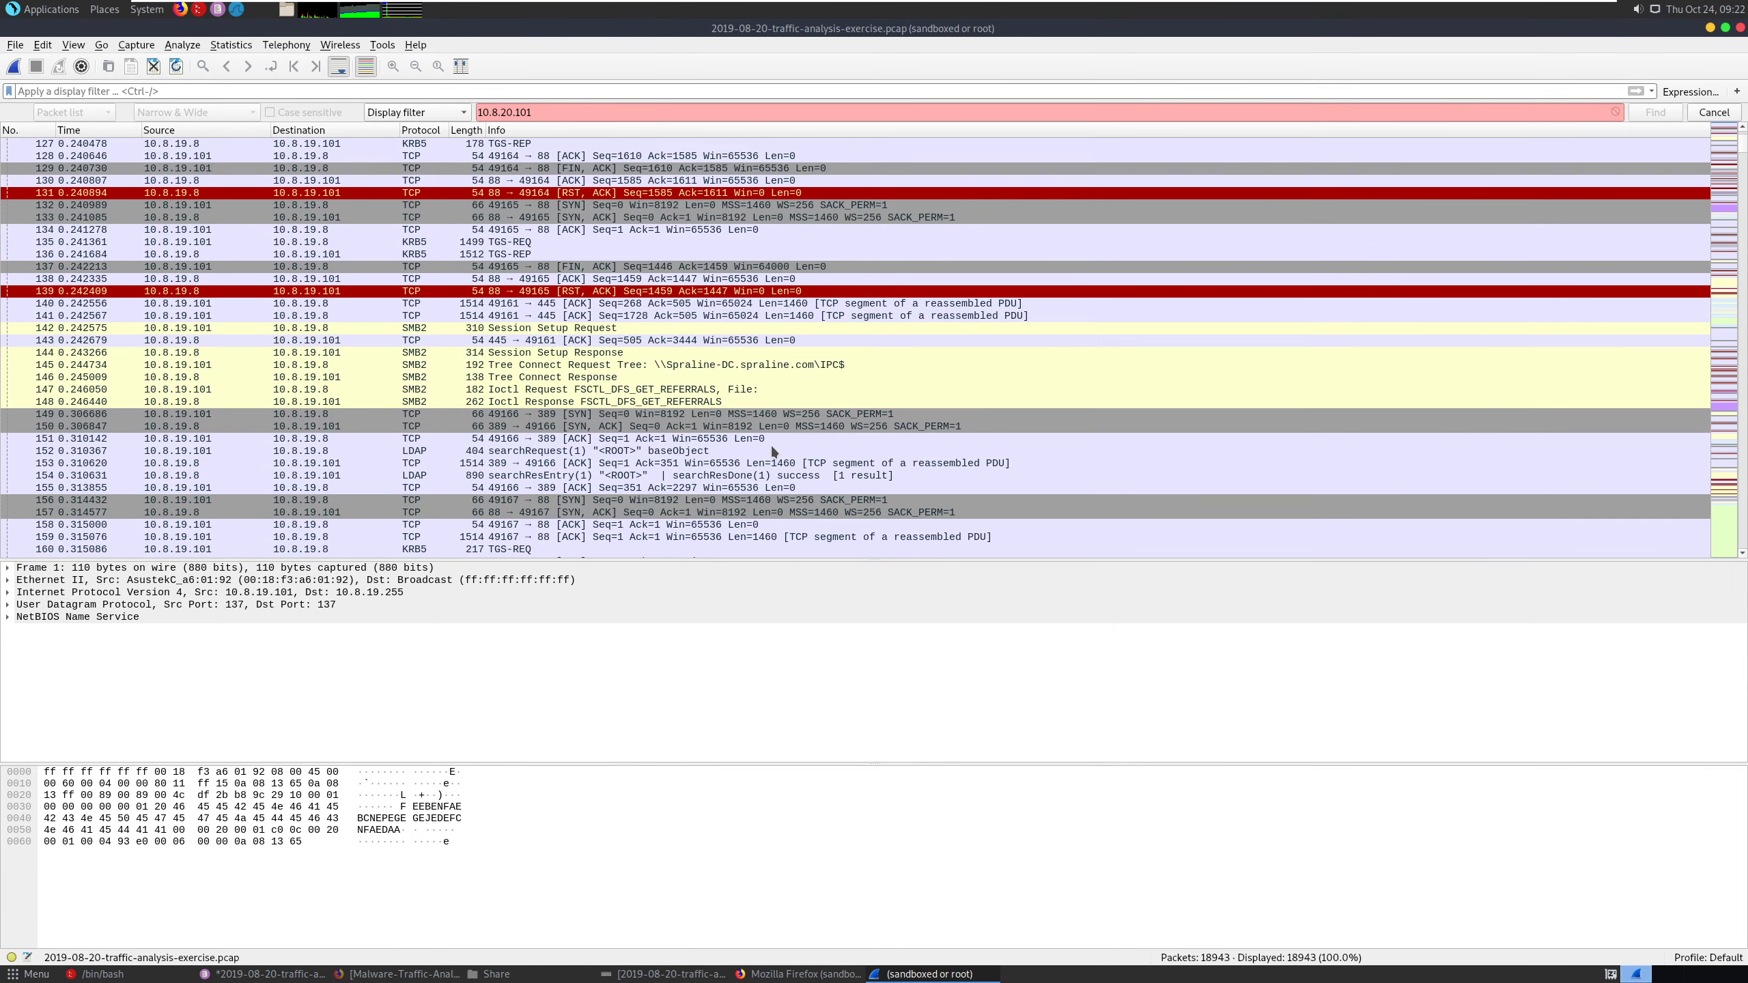
scroll(772, 451, "down", 20)
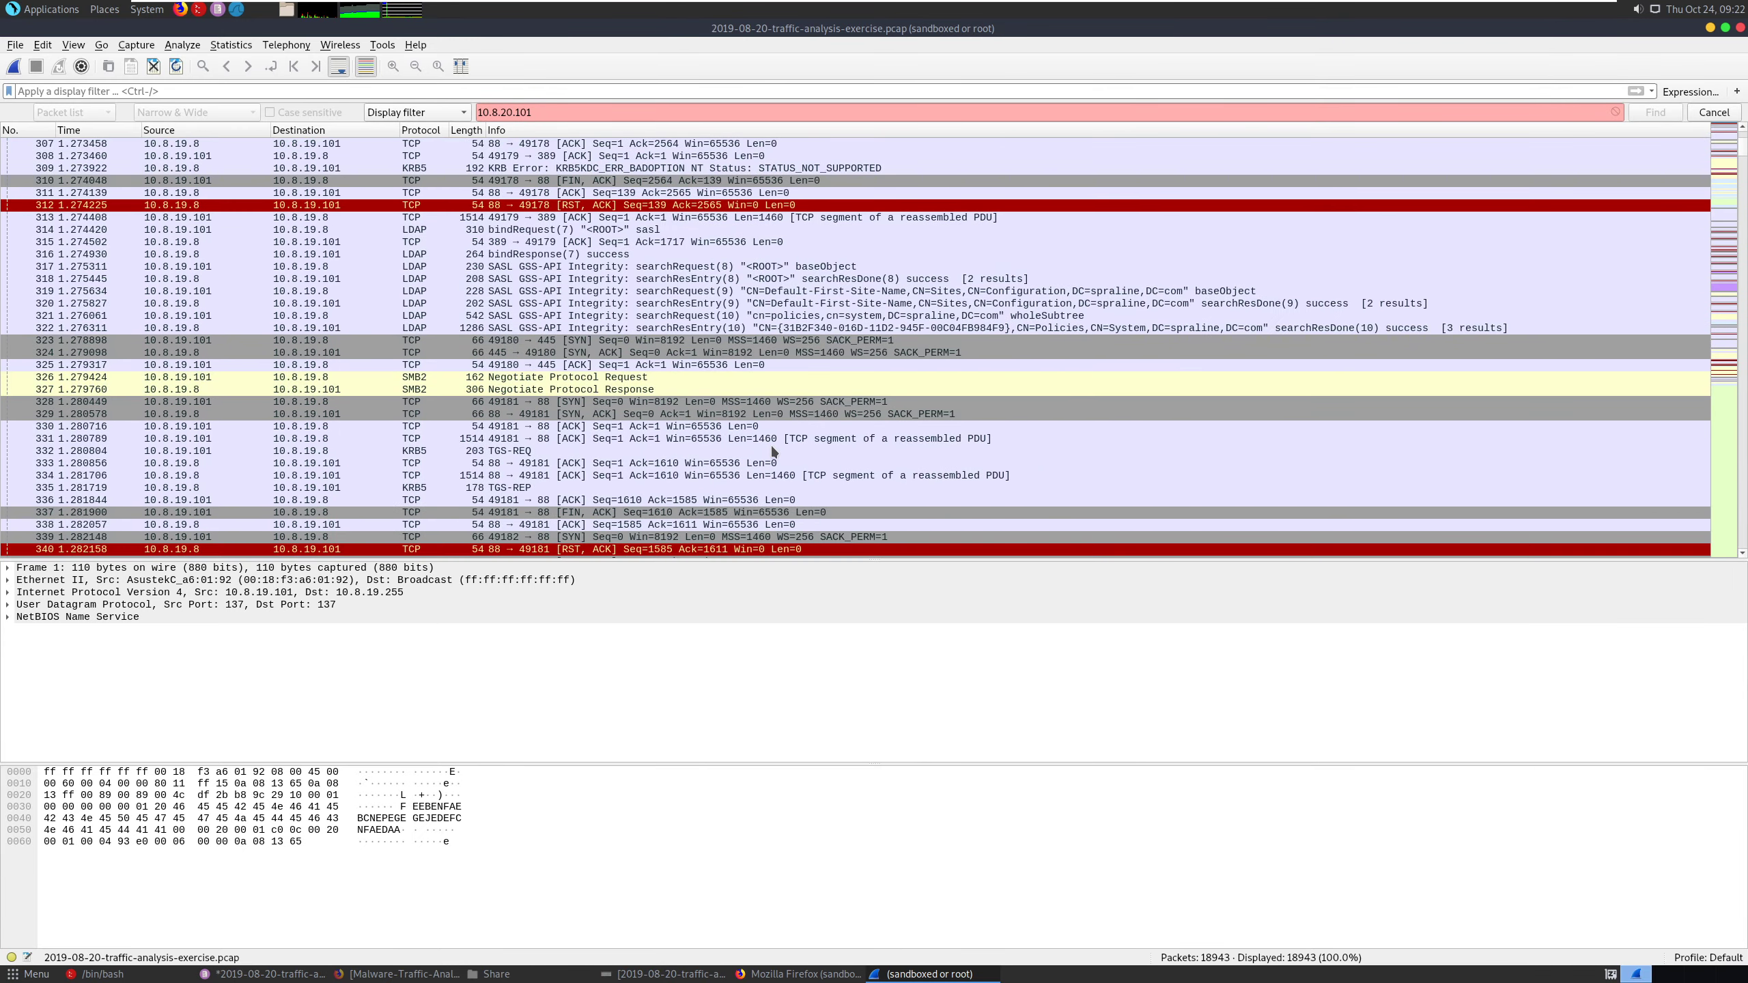
scroll(772, 451, "down", 20)
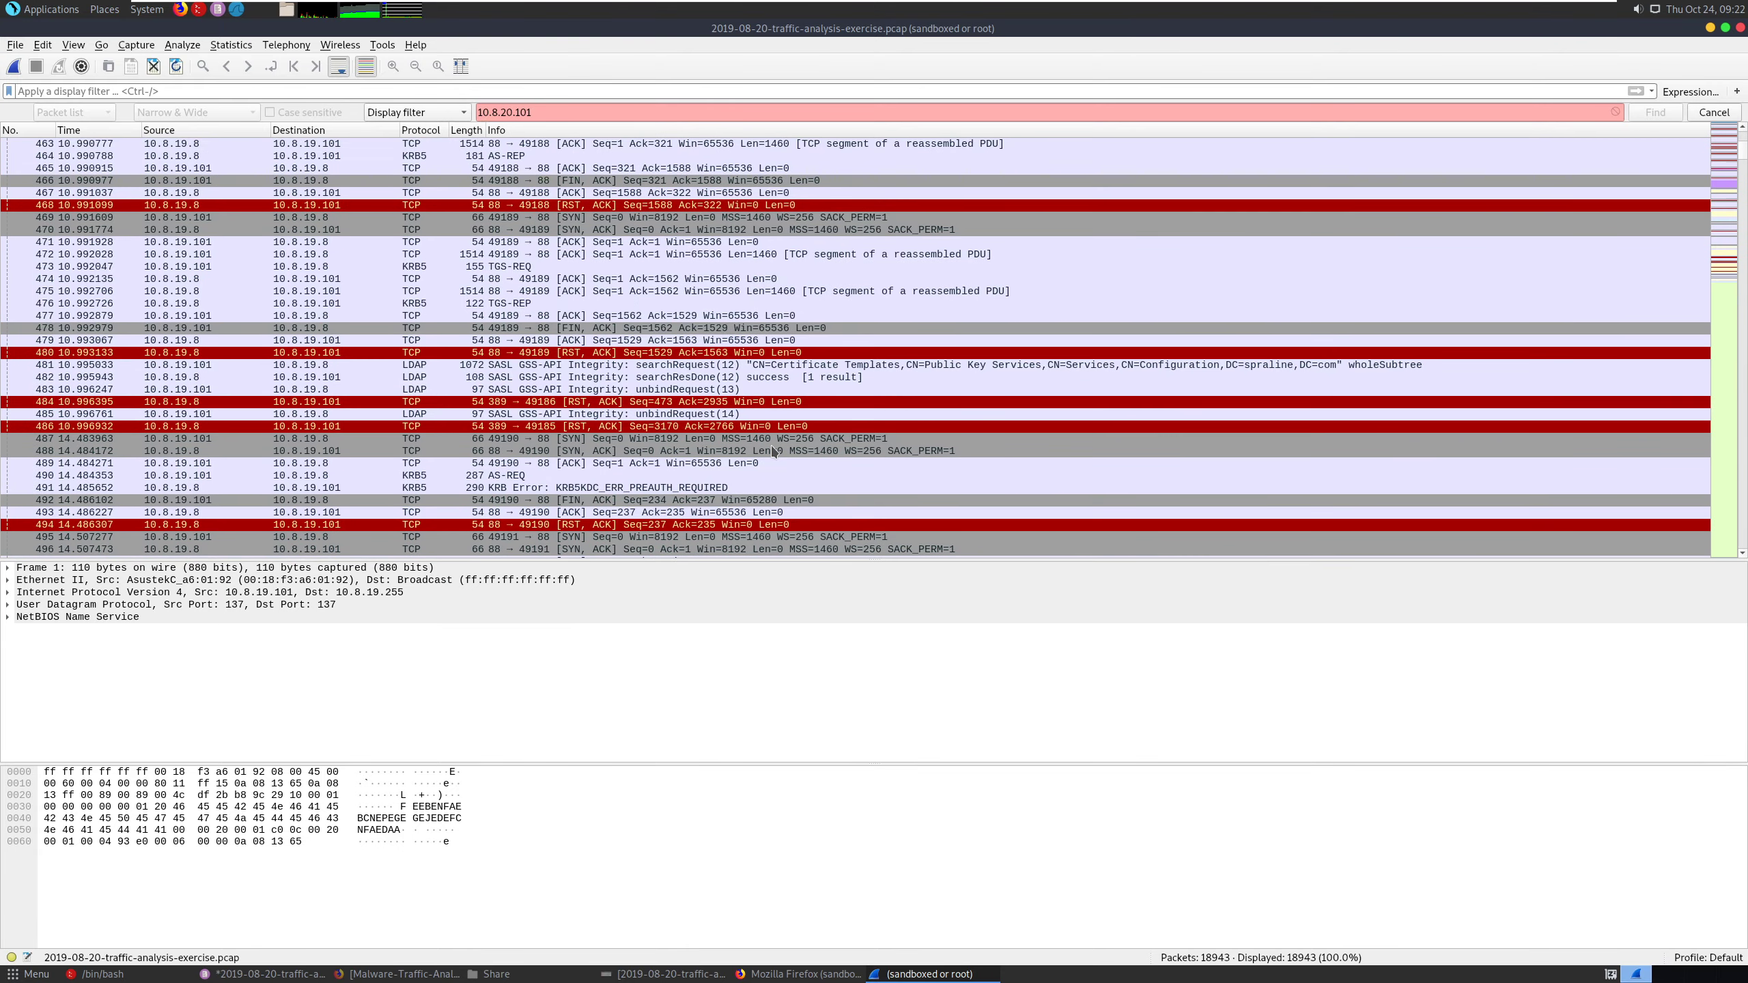
scroll(772, 452, "down", 20)
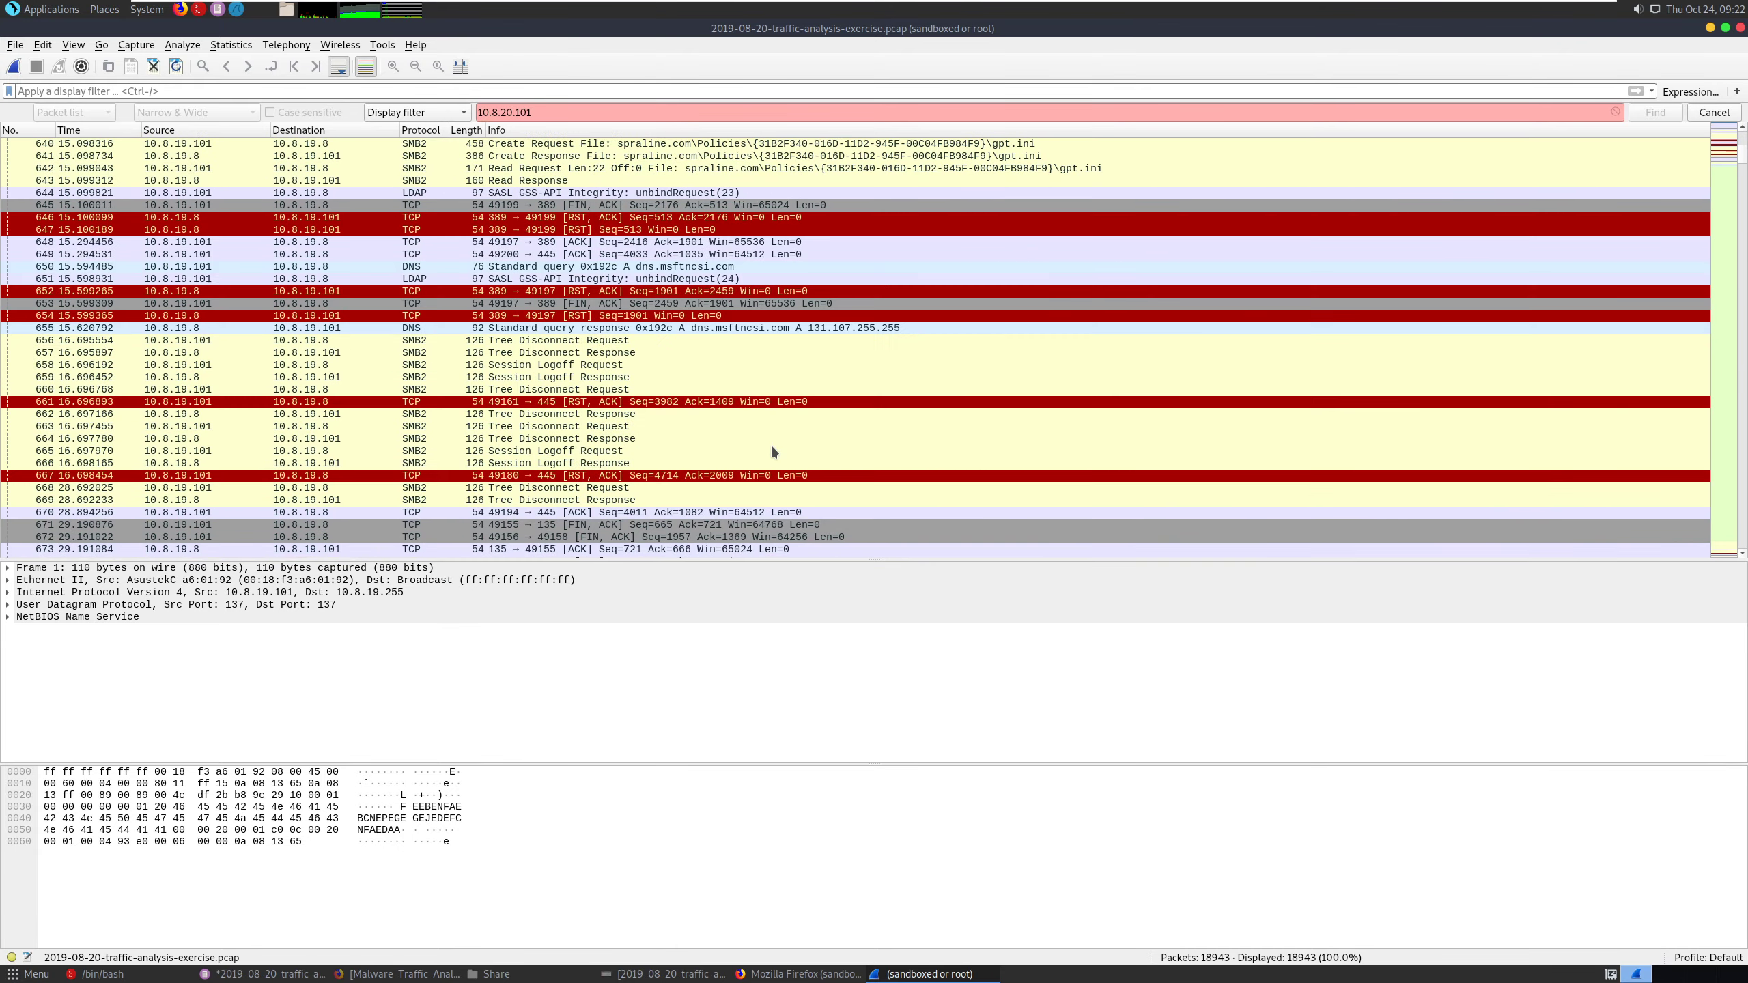
scroll(772, 452, "down", 20)
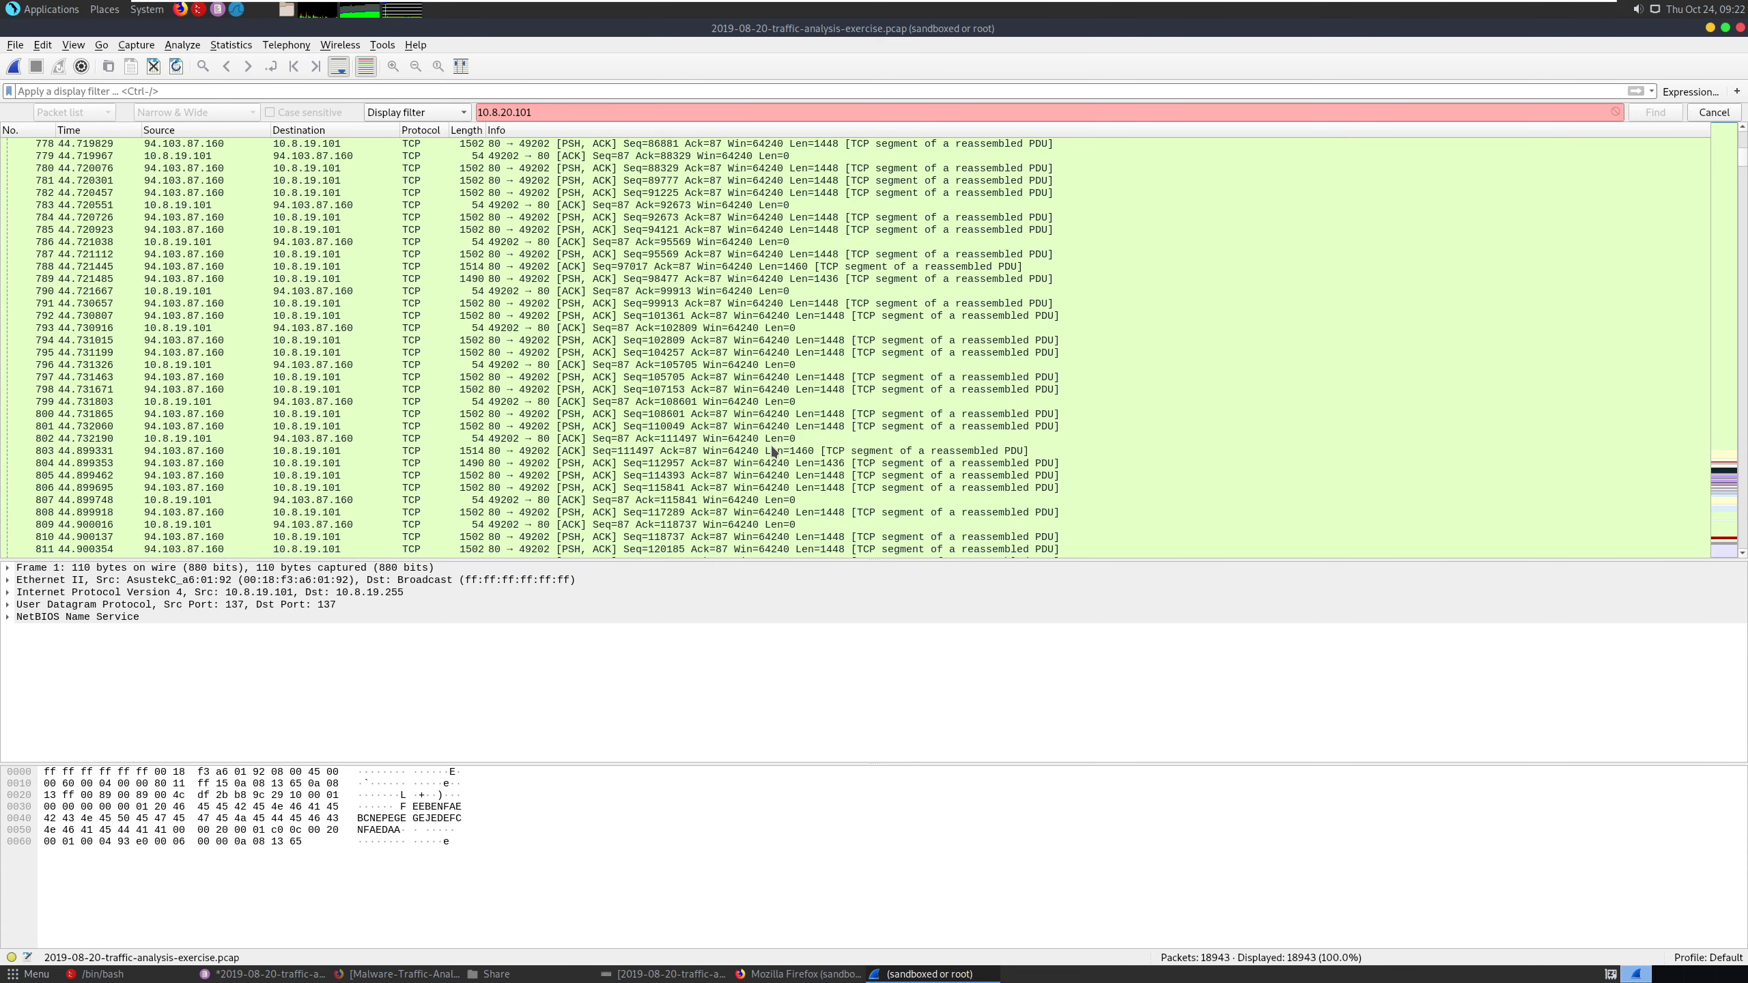
scroll(772, 452, "down", 20)
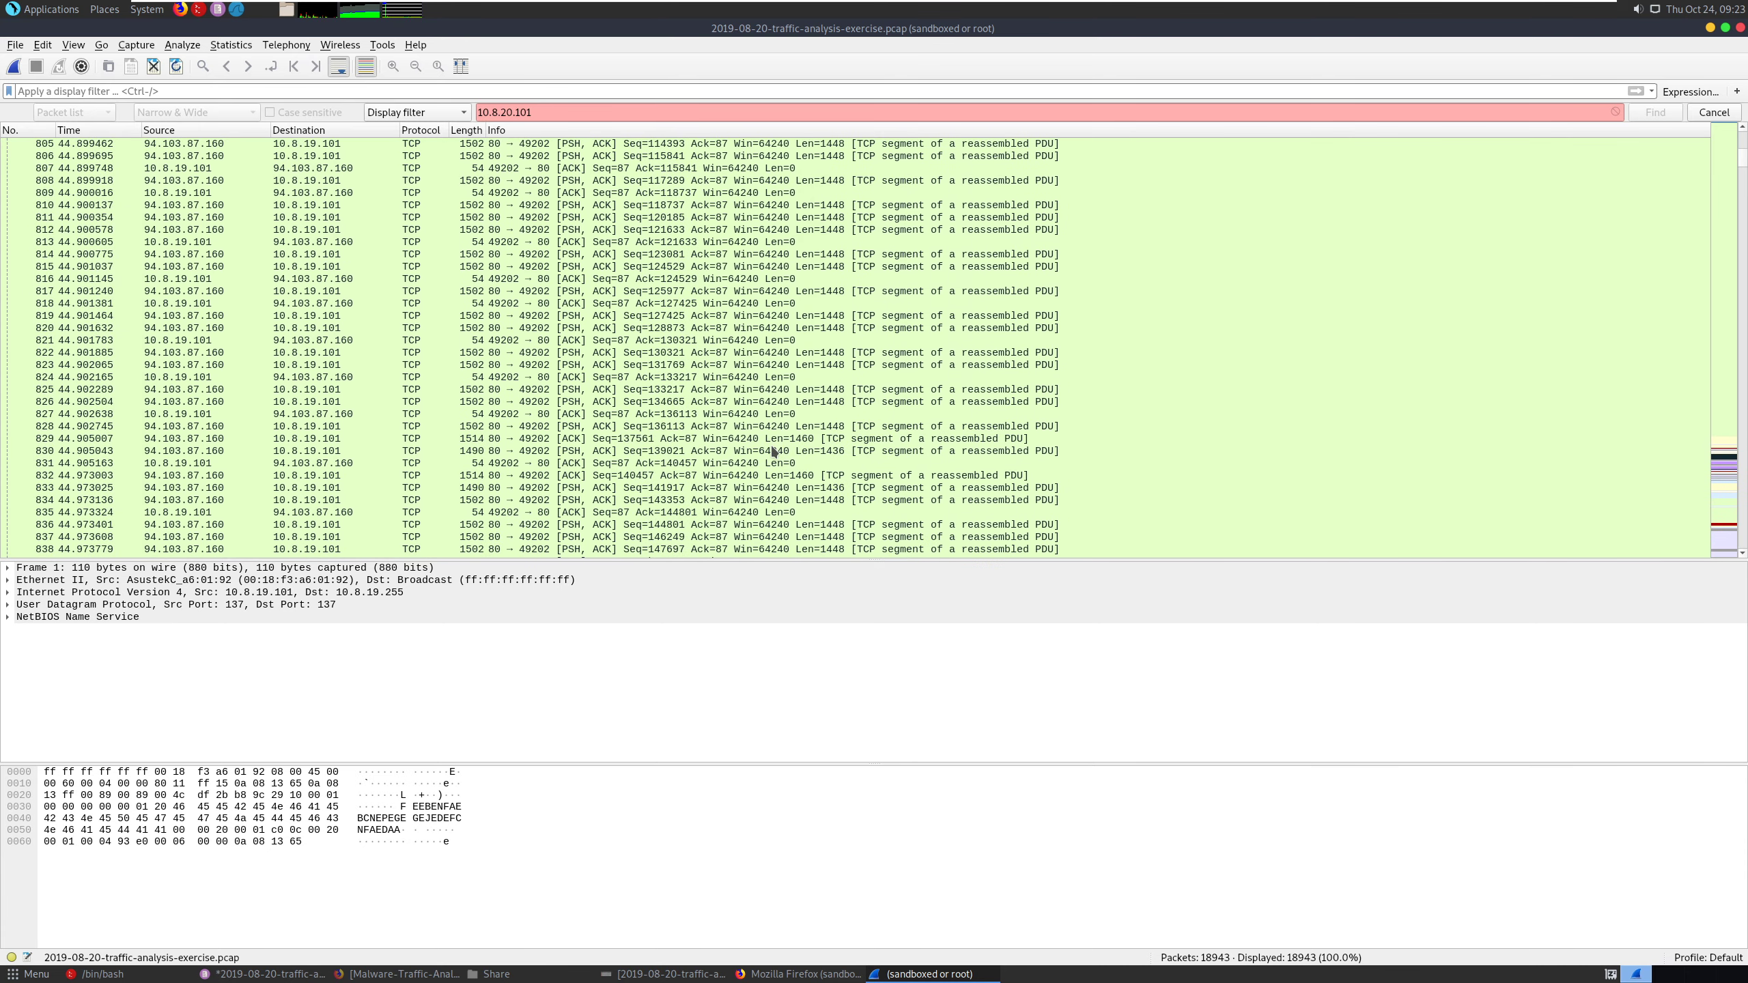
scroll(772, 452, "down", 9)
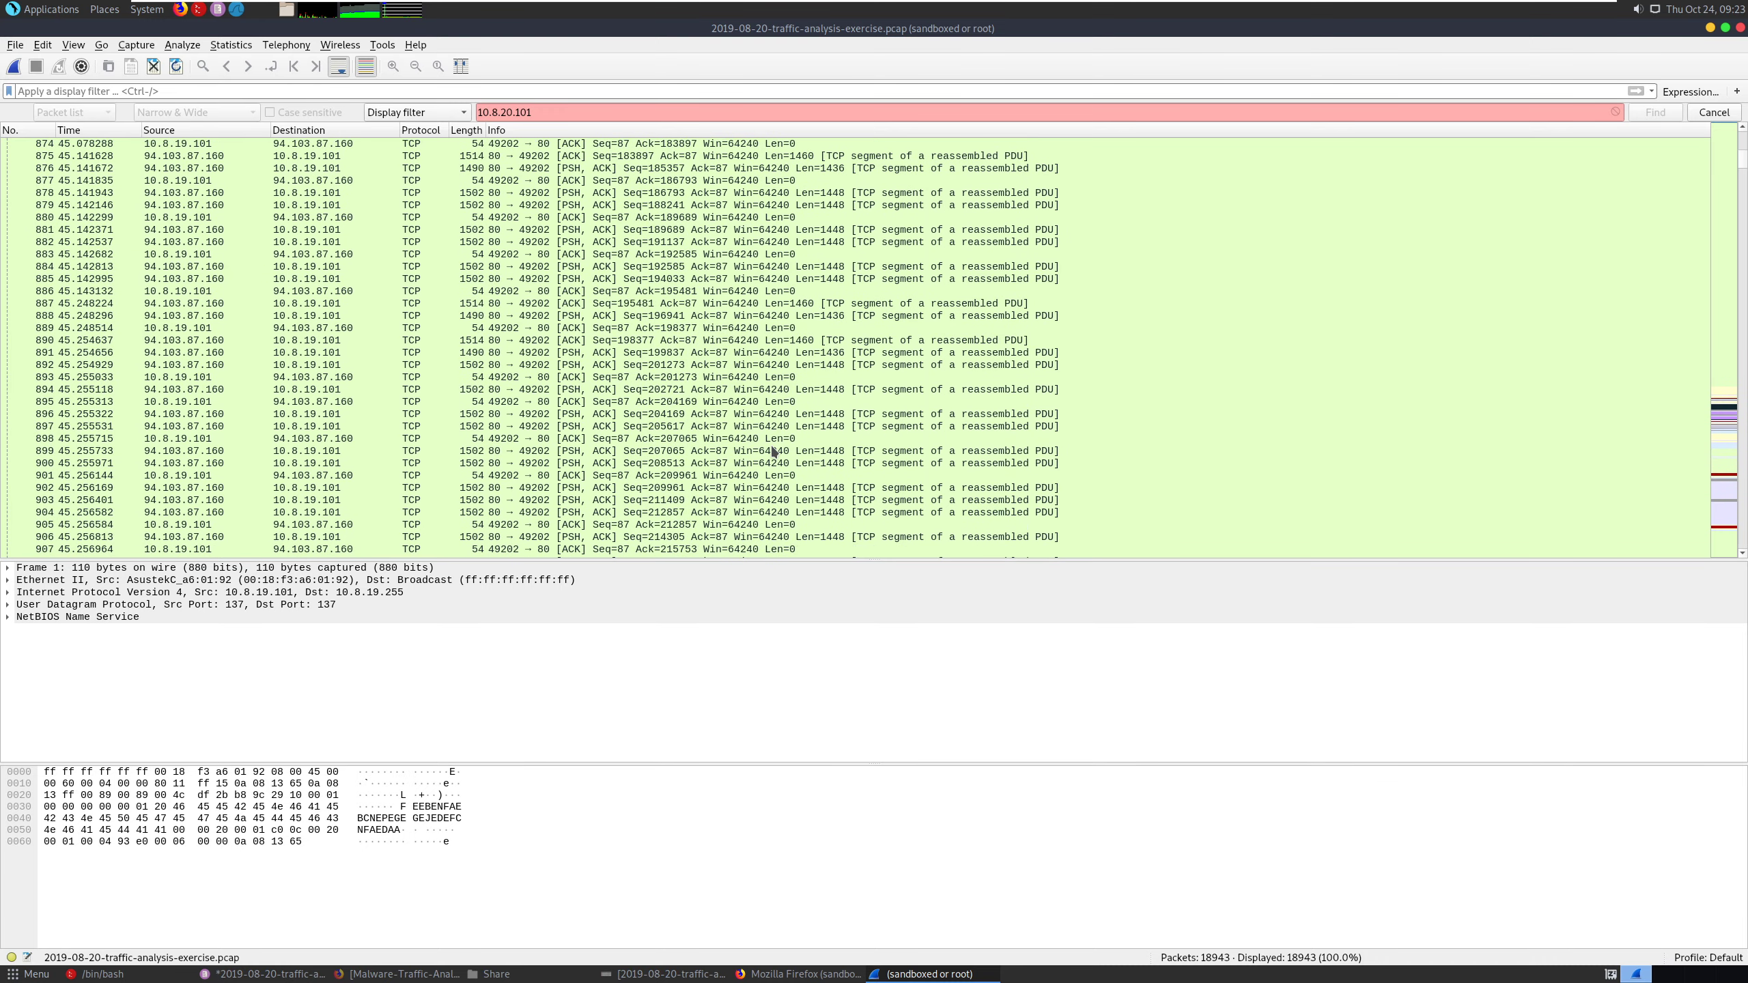
left_click(768, 974)
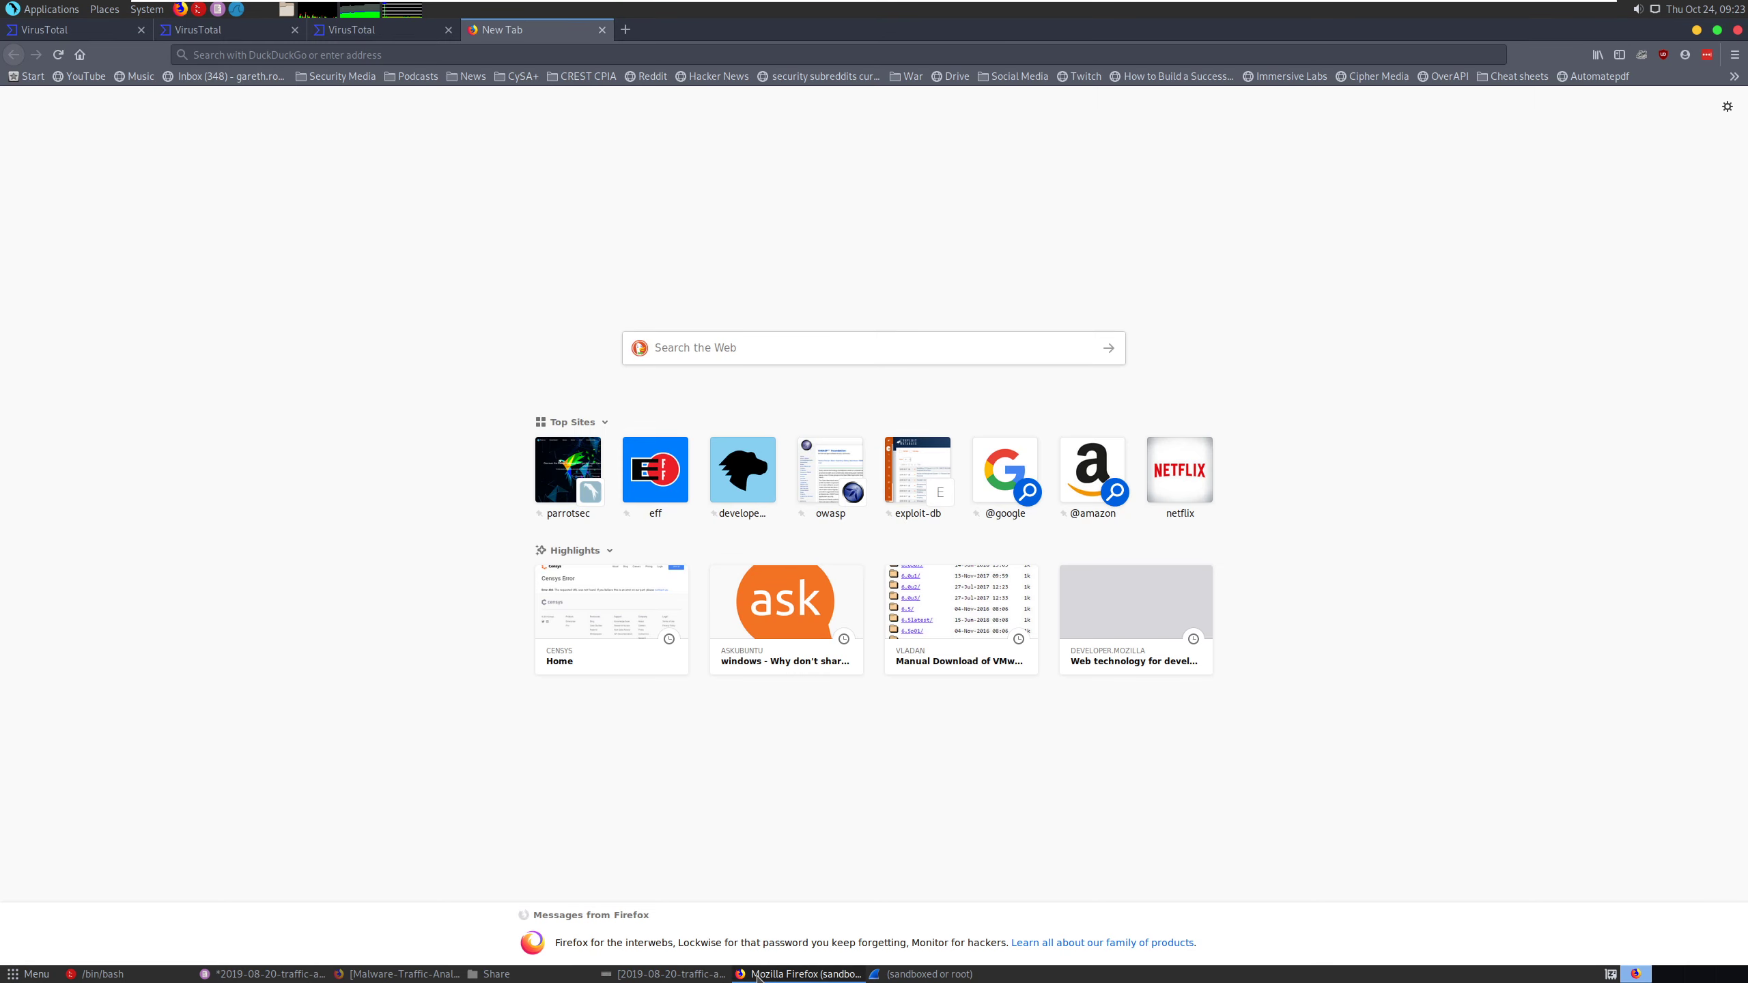
left_click(791, 974)
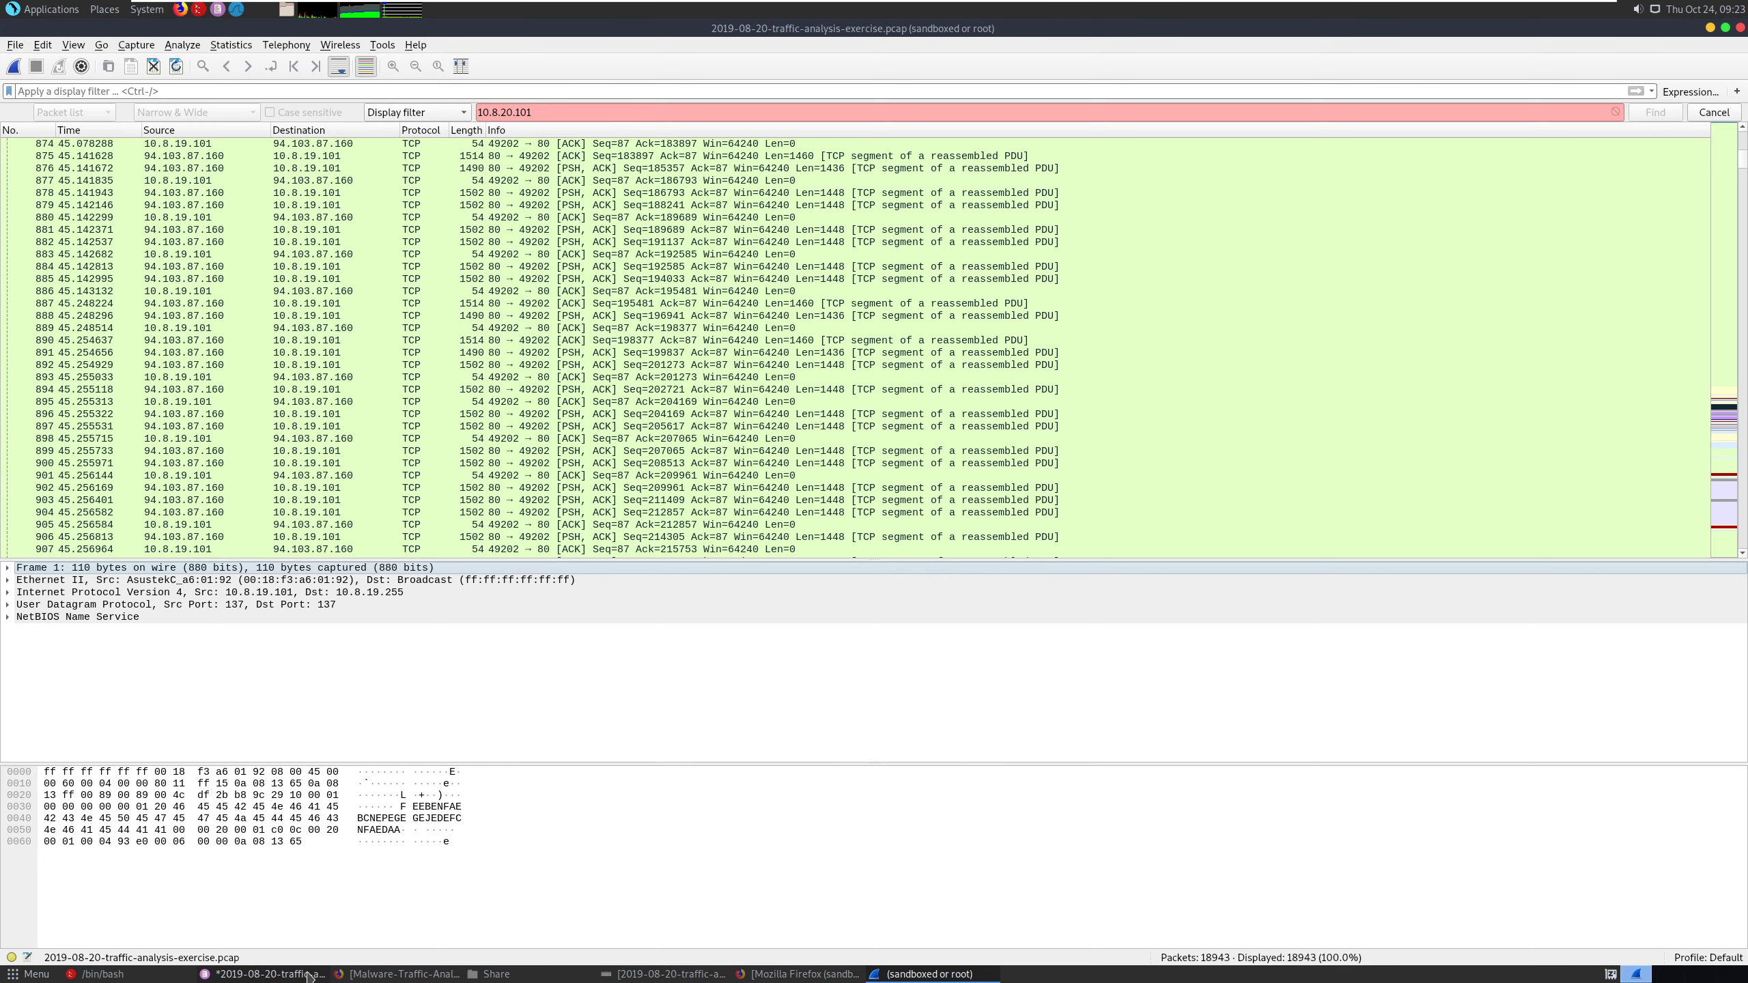
- Switch to the alerts file in Pluma and review the source and destination IPs from the Ursnif alerts through the malware alerts
key("alt+Tab")
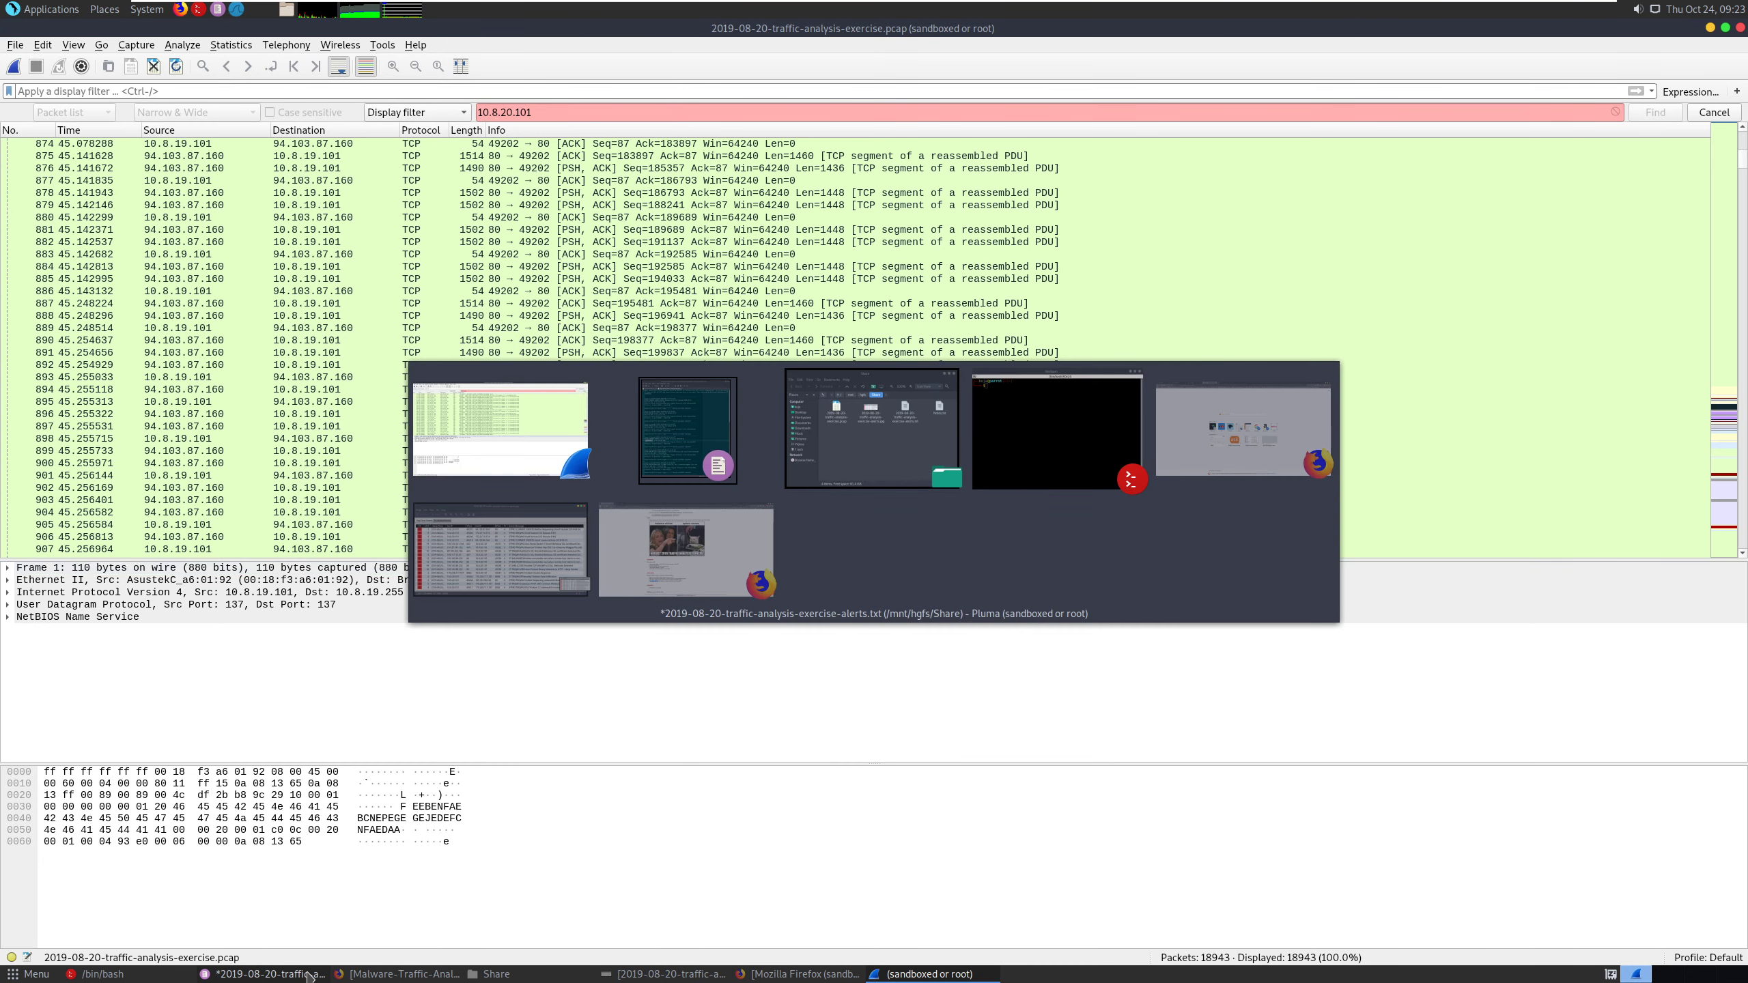
key("alt+Tab")
key("alt+Tab")
key("alt+Tab")
key("alt+Tab")
key("alt+Tab")
key("alt+Tab")
key("alt+Tab")
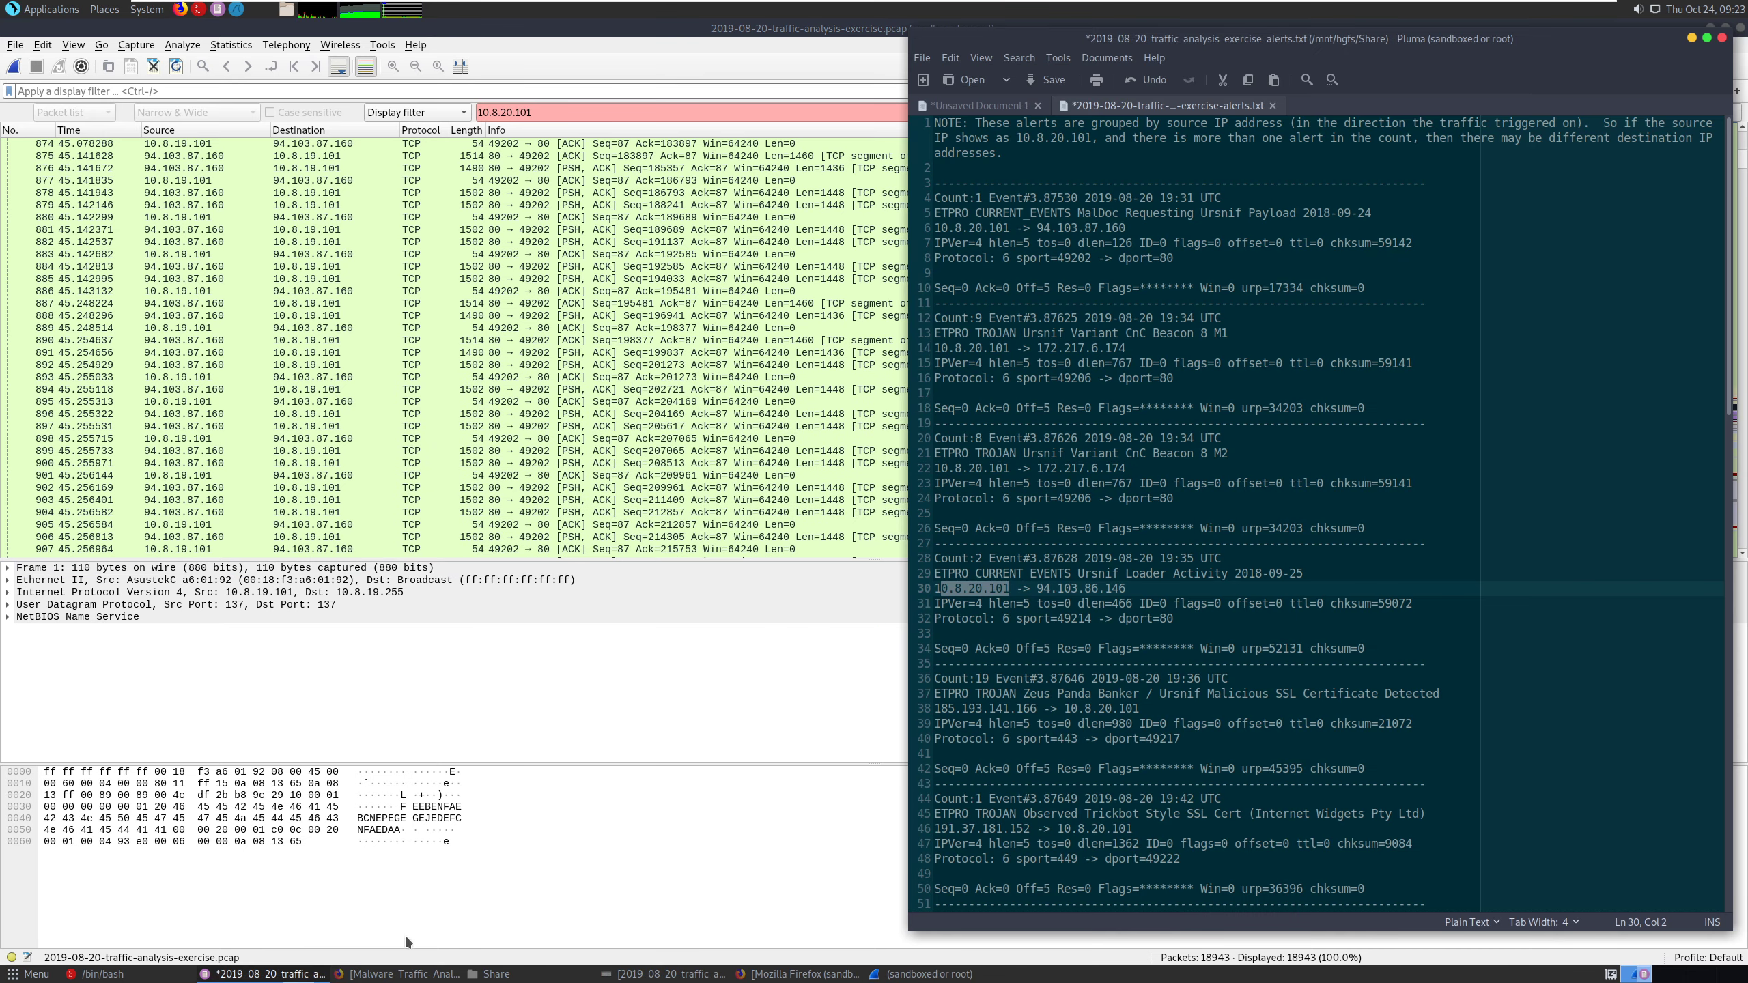
left_click(1330, 408)
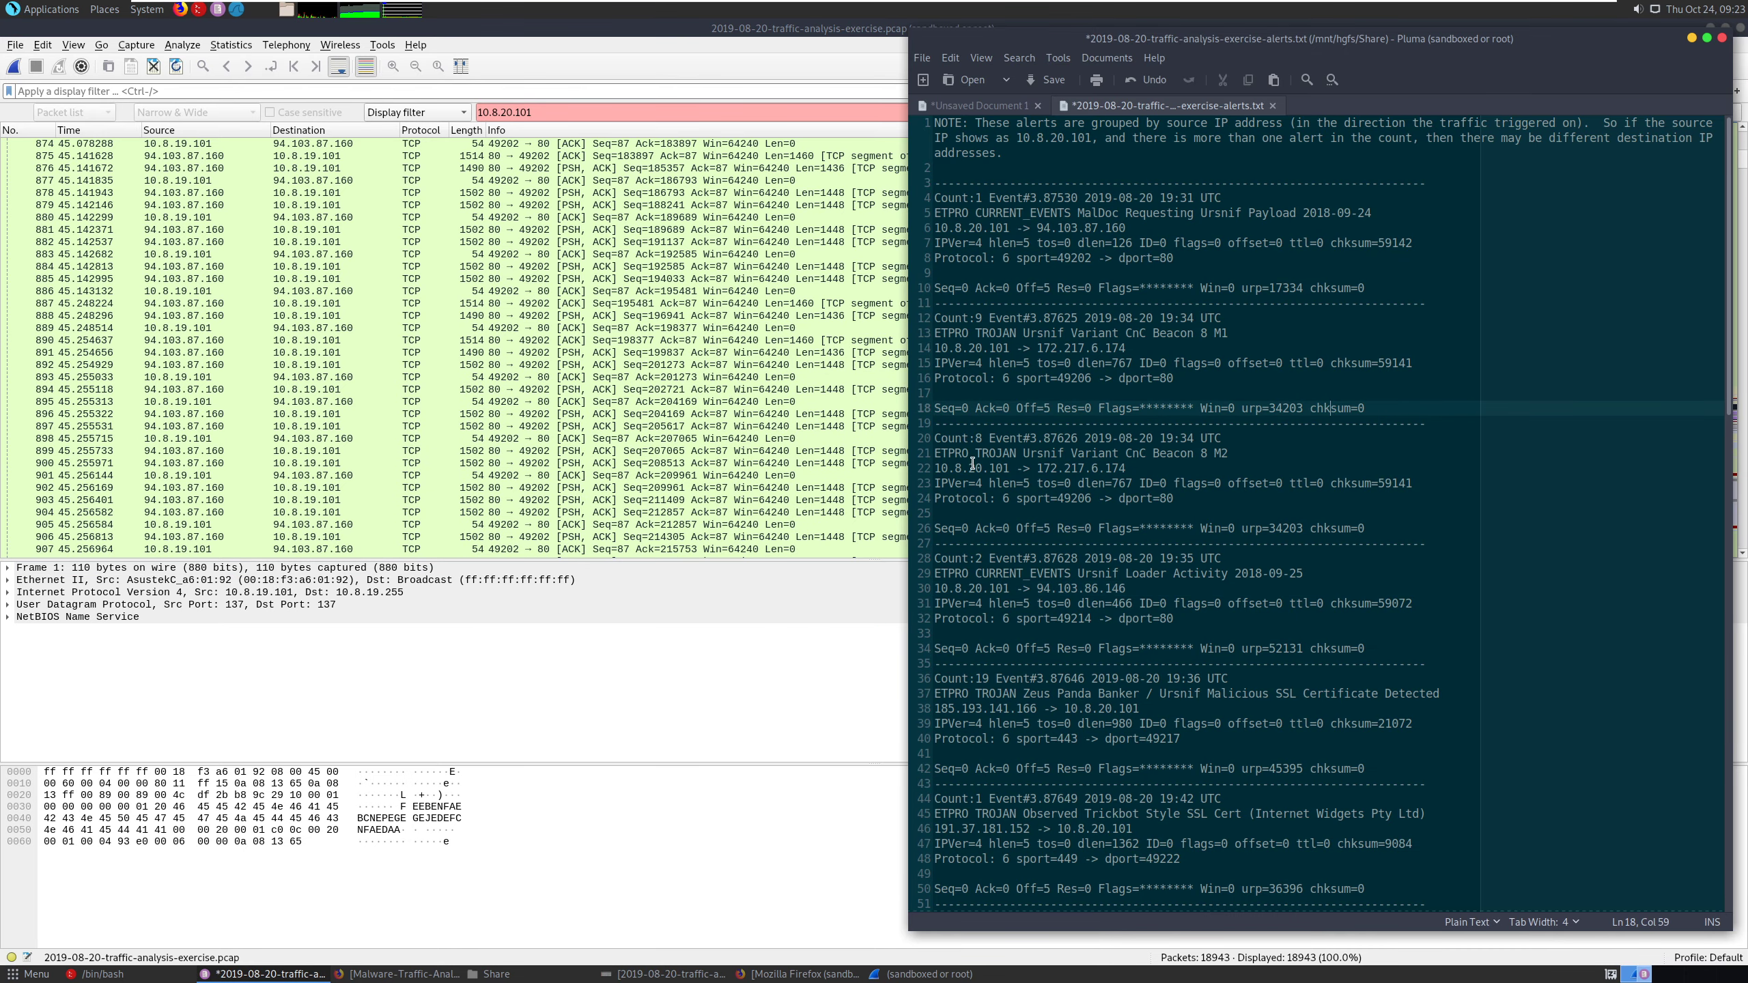
left_click_drag(1022, 588, 1047, 600)
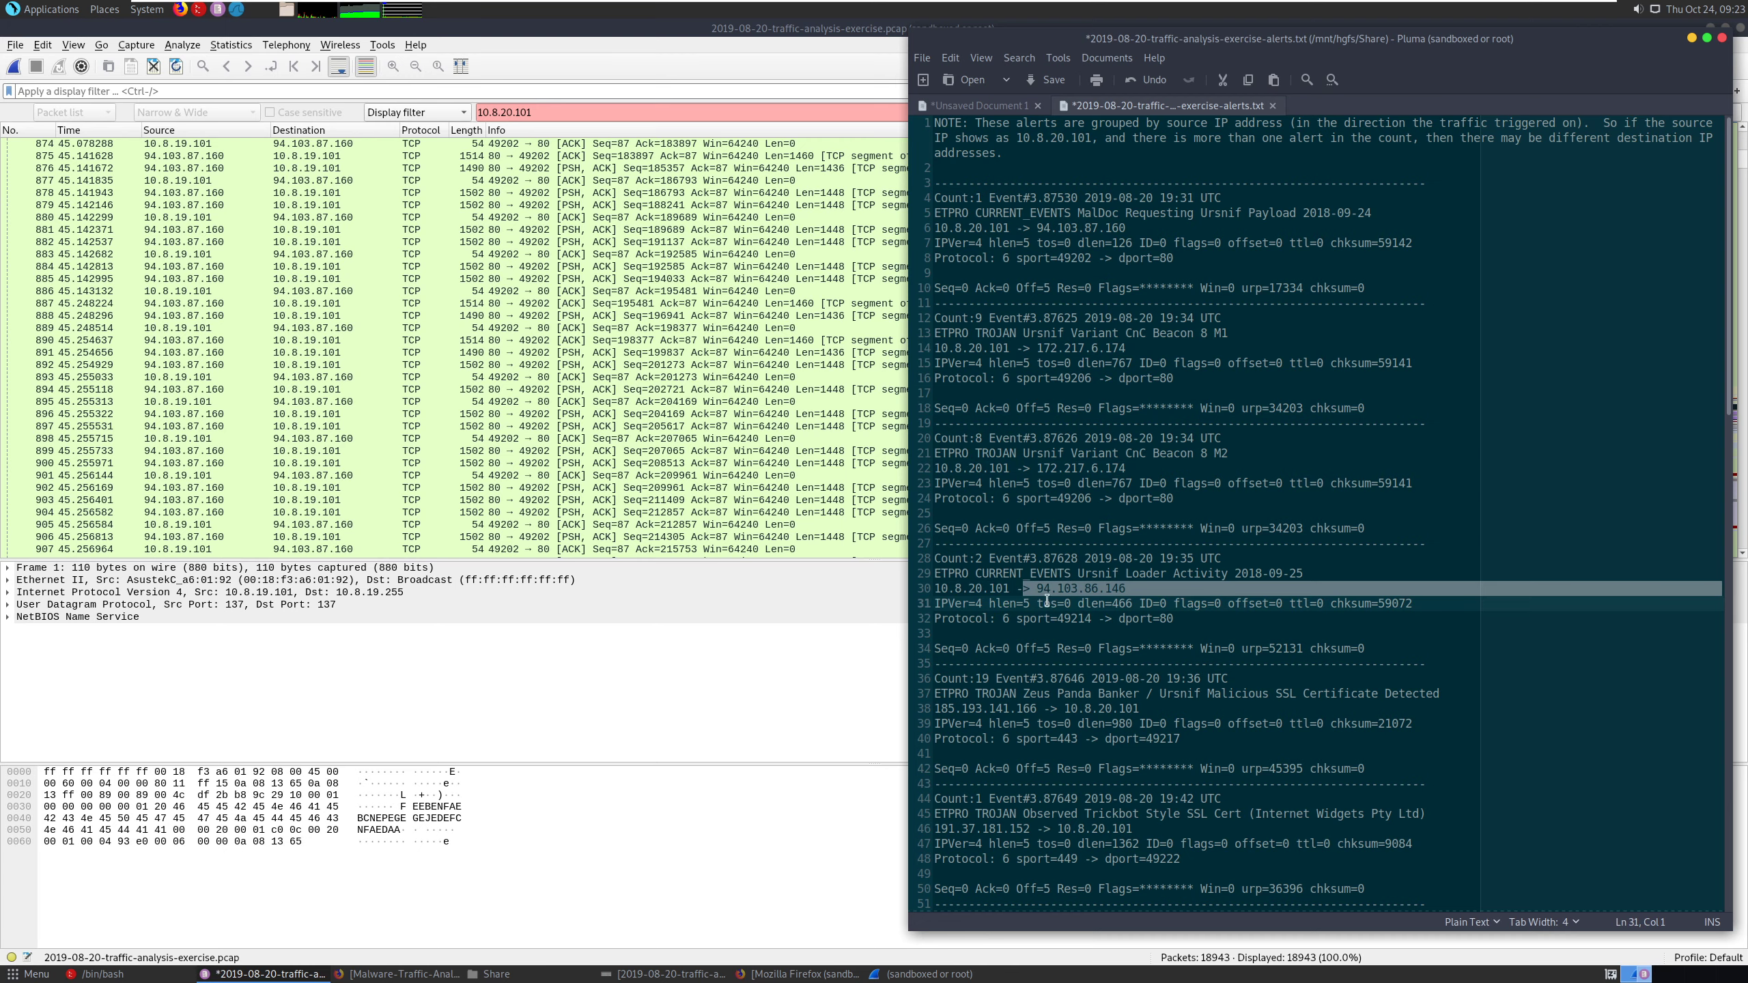
left_click(1071, 602)
scroll(1078, 587, "down", 2)
scroll(1297, 576, "down", 4)
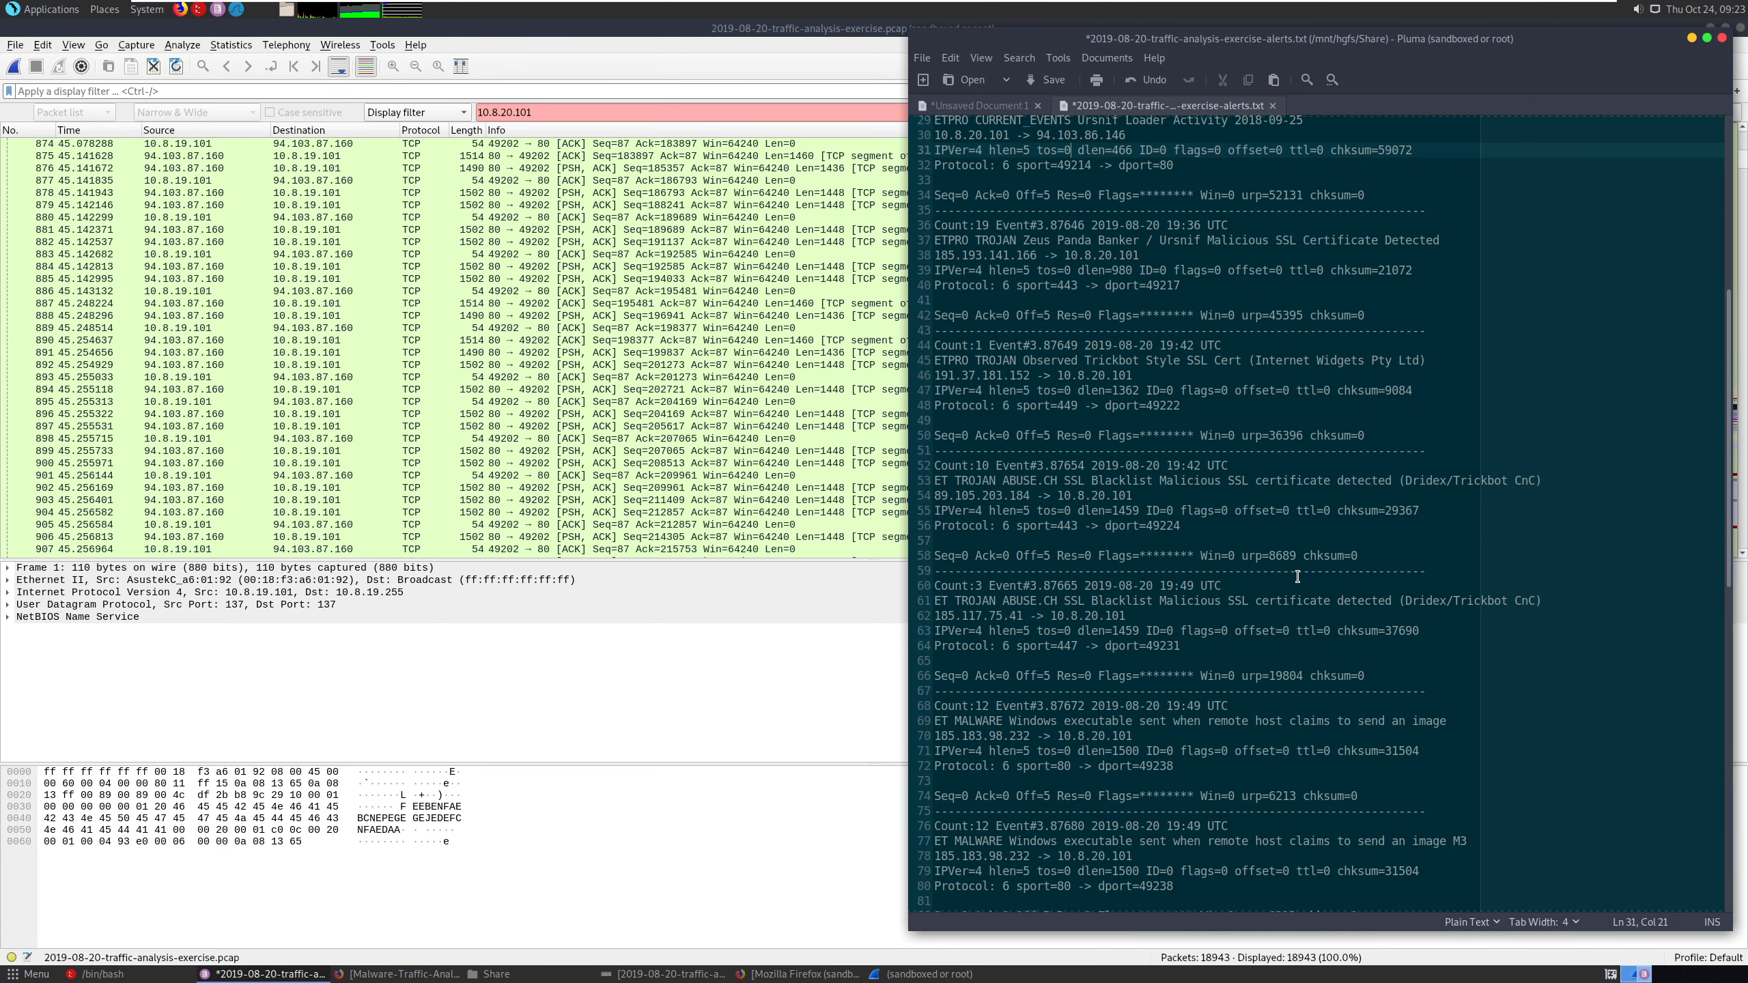
scroll(1297, 576, "down", 1)
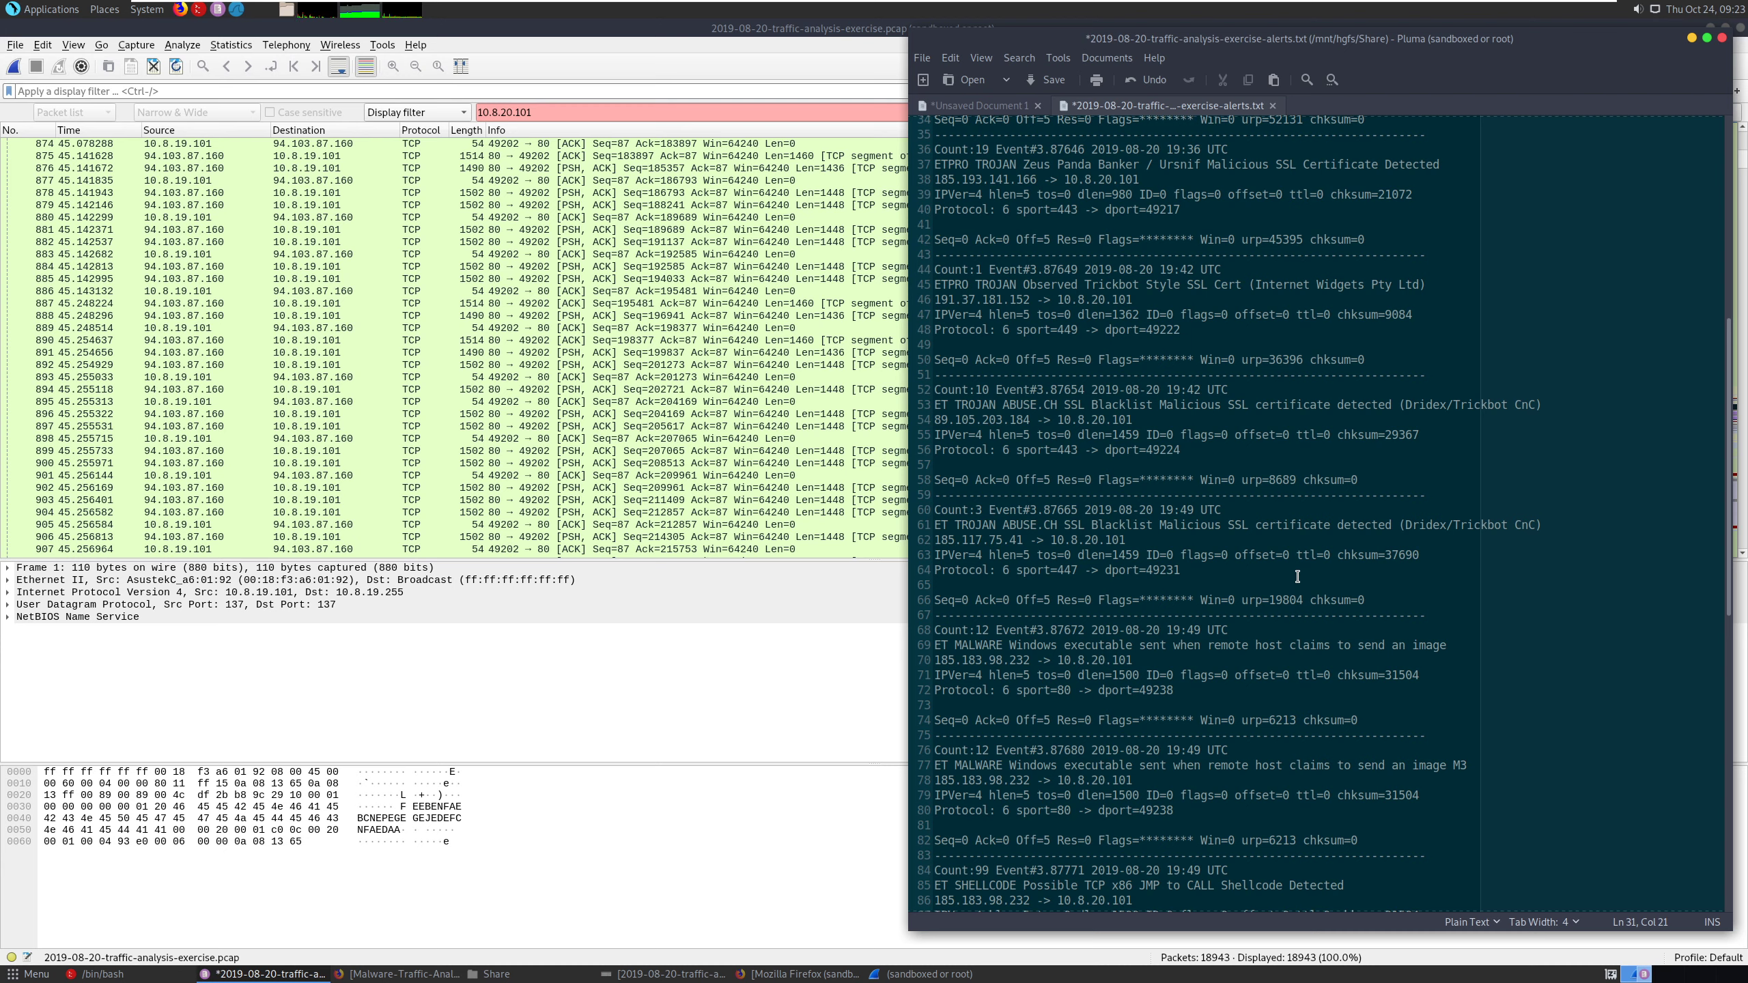
- Compare the alerts' destination IP 10.8.20.101 with the LAN segment range and domain controller address on the exercise page
left_click_drag(1058, 660, 1133, 660)
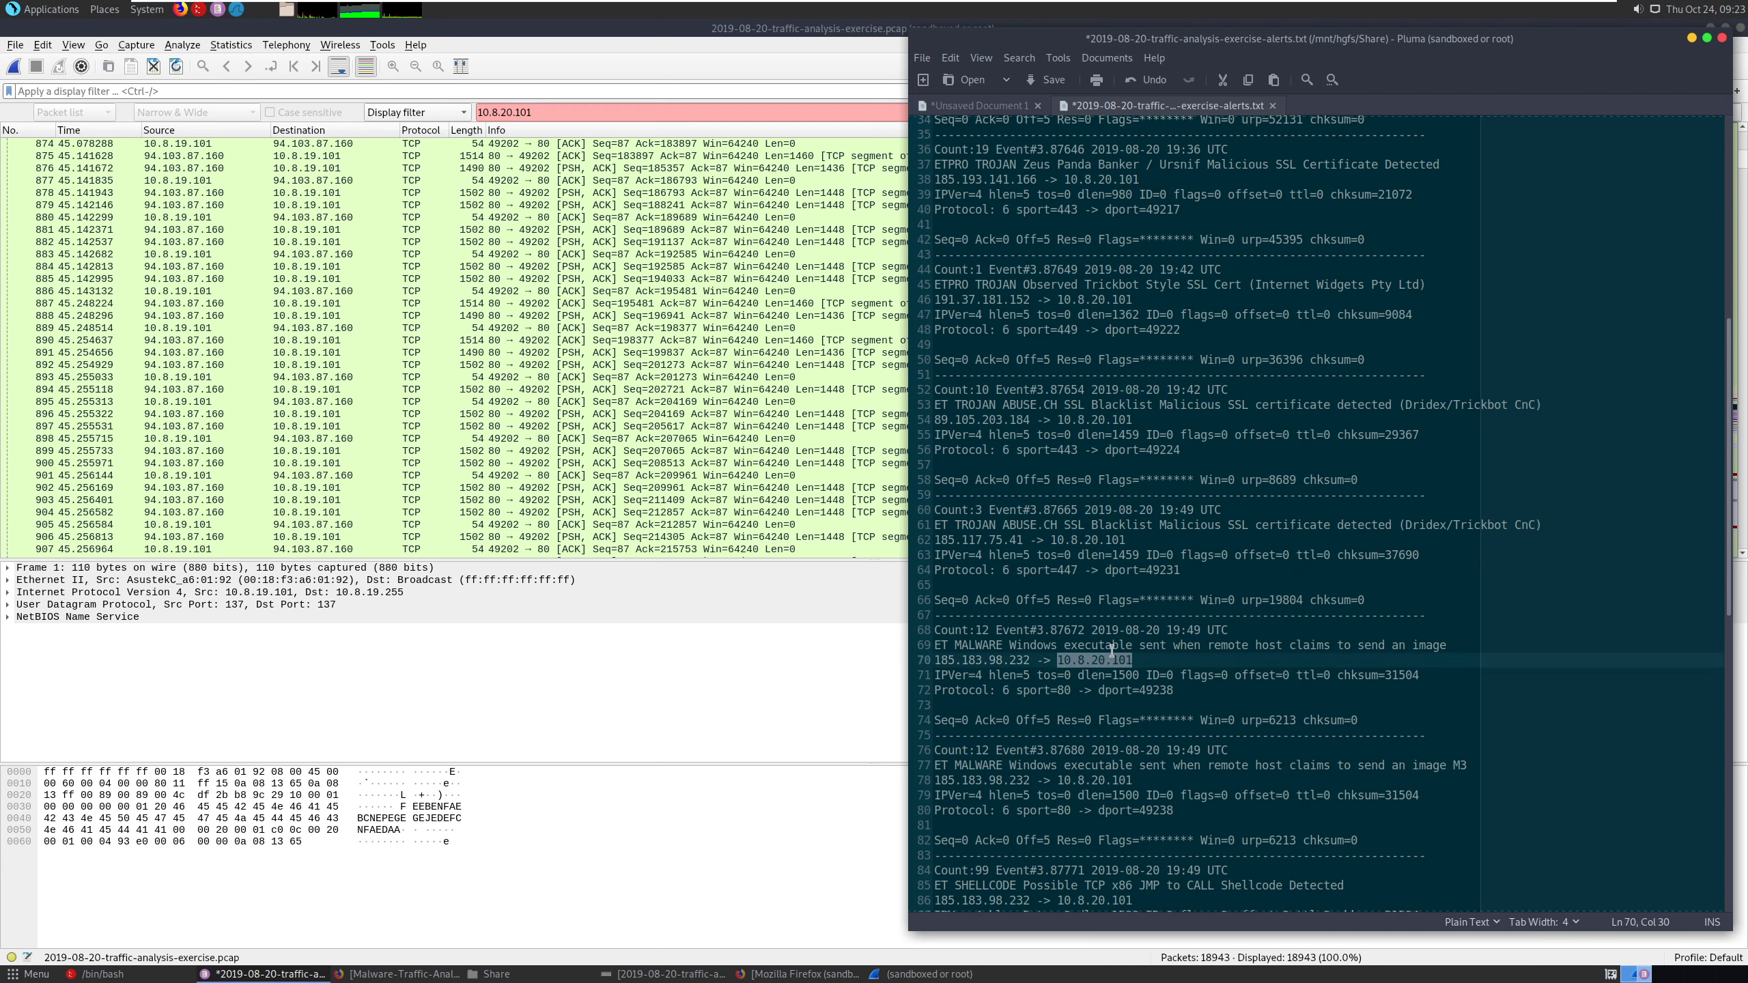
left_click(356, 975)
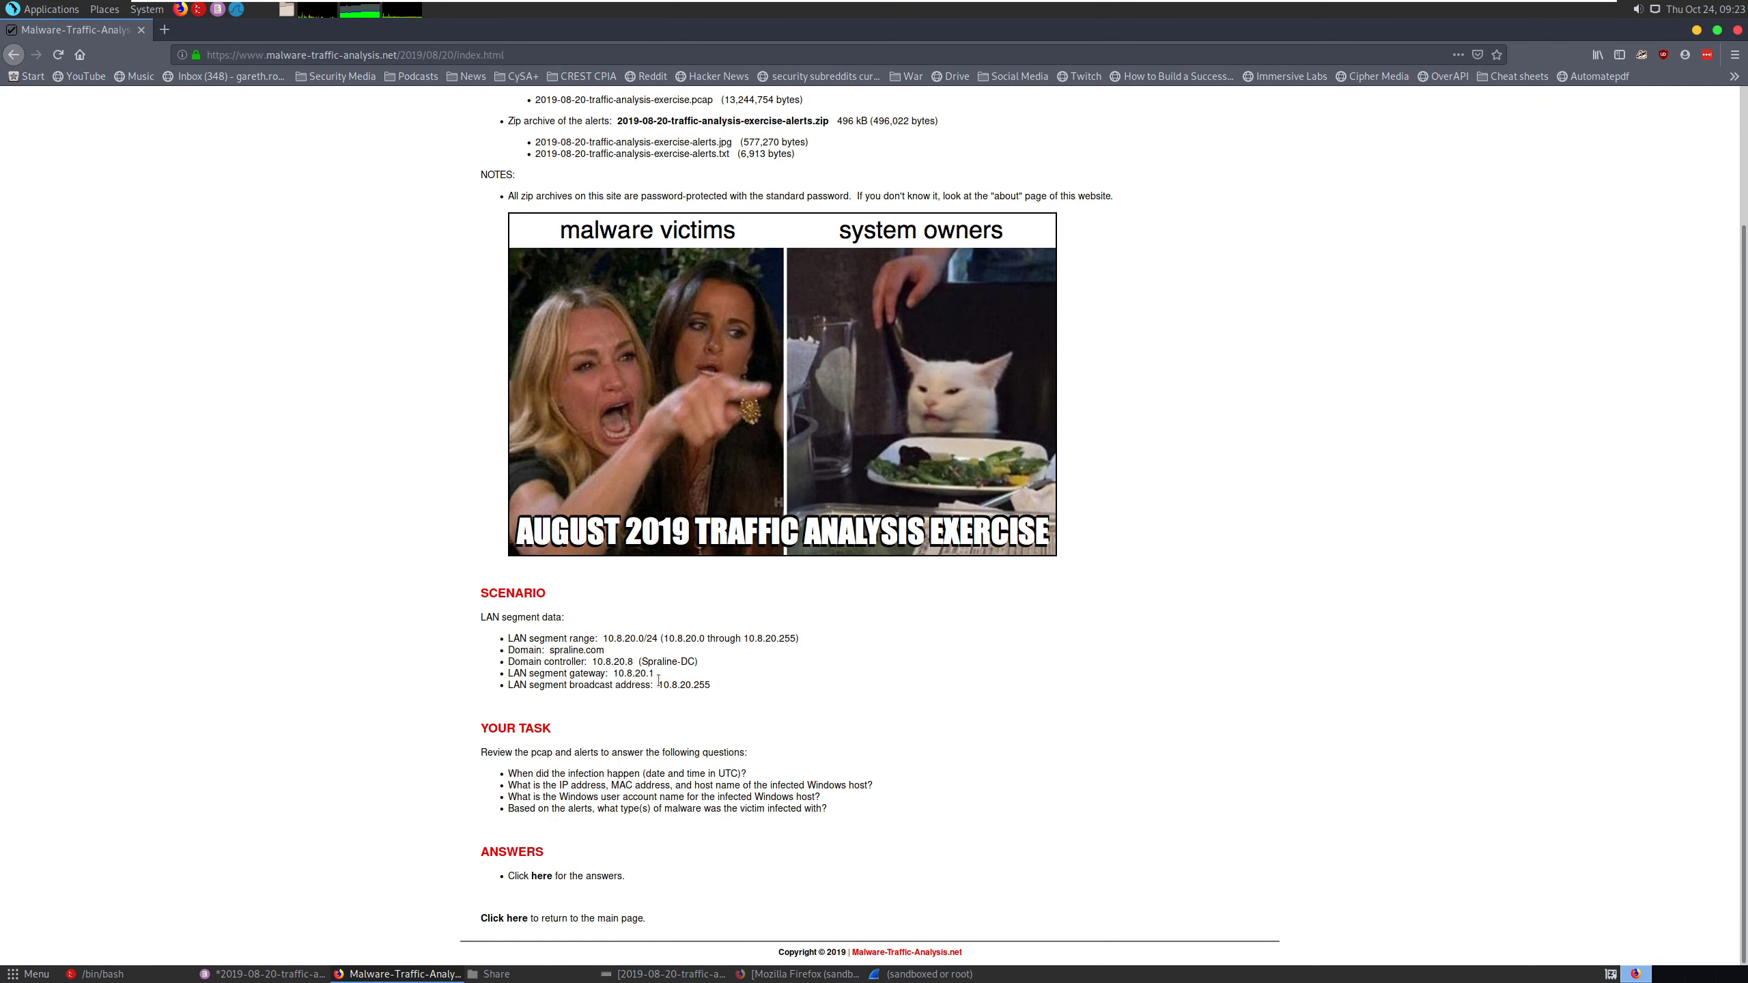
left_click_drag(635, 660, 591, 662)
left_click(267, 973)
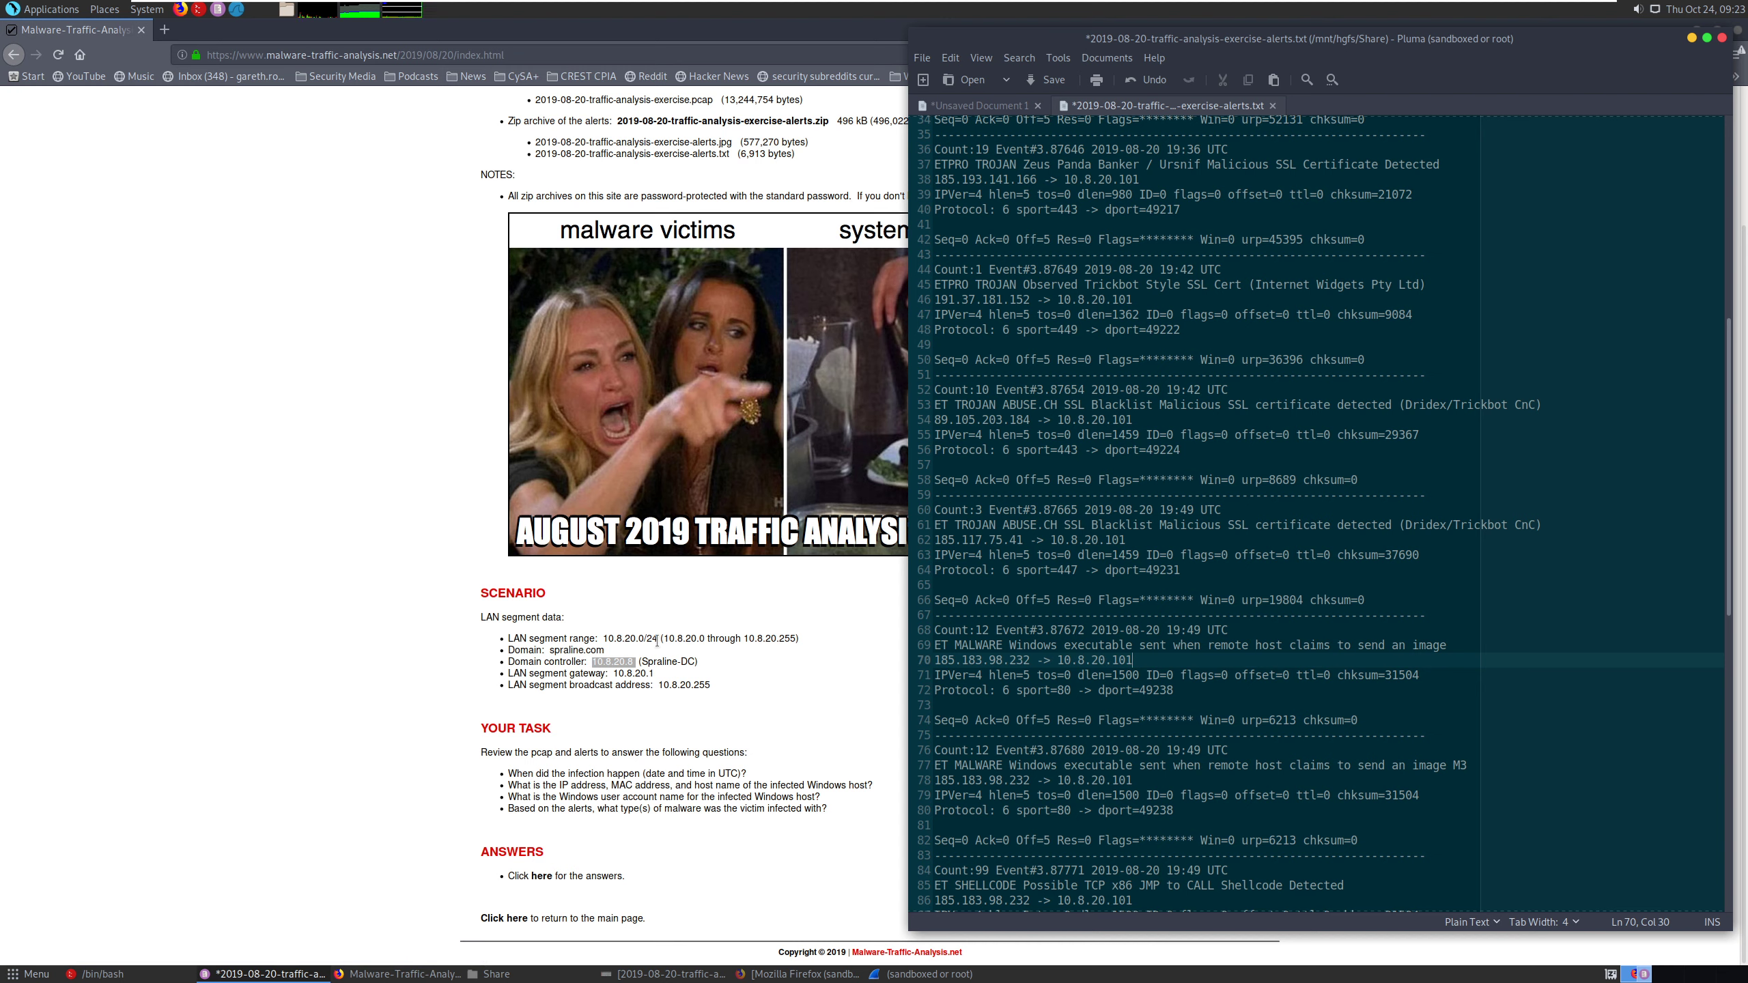
left_click(628, 637)
double_click(628, 637)
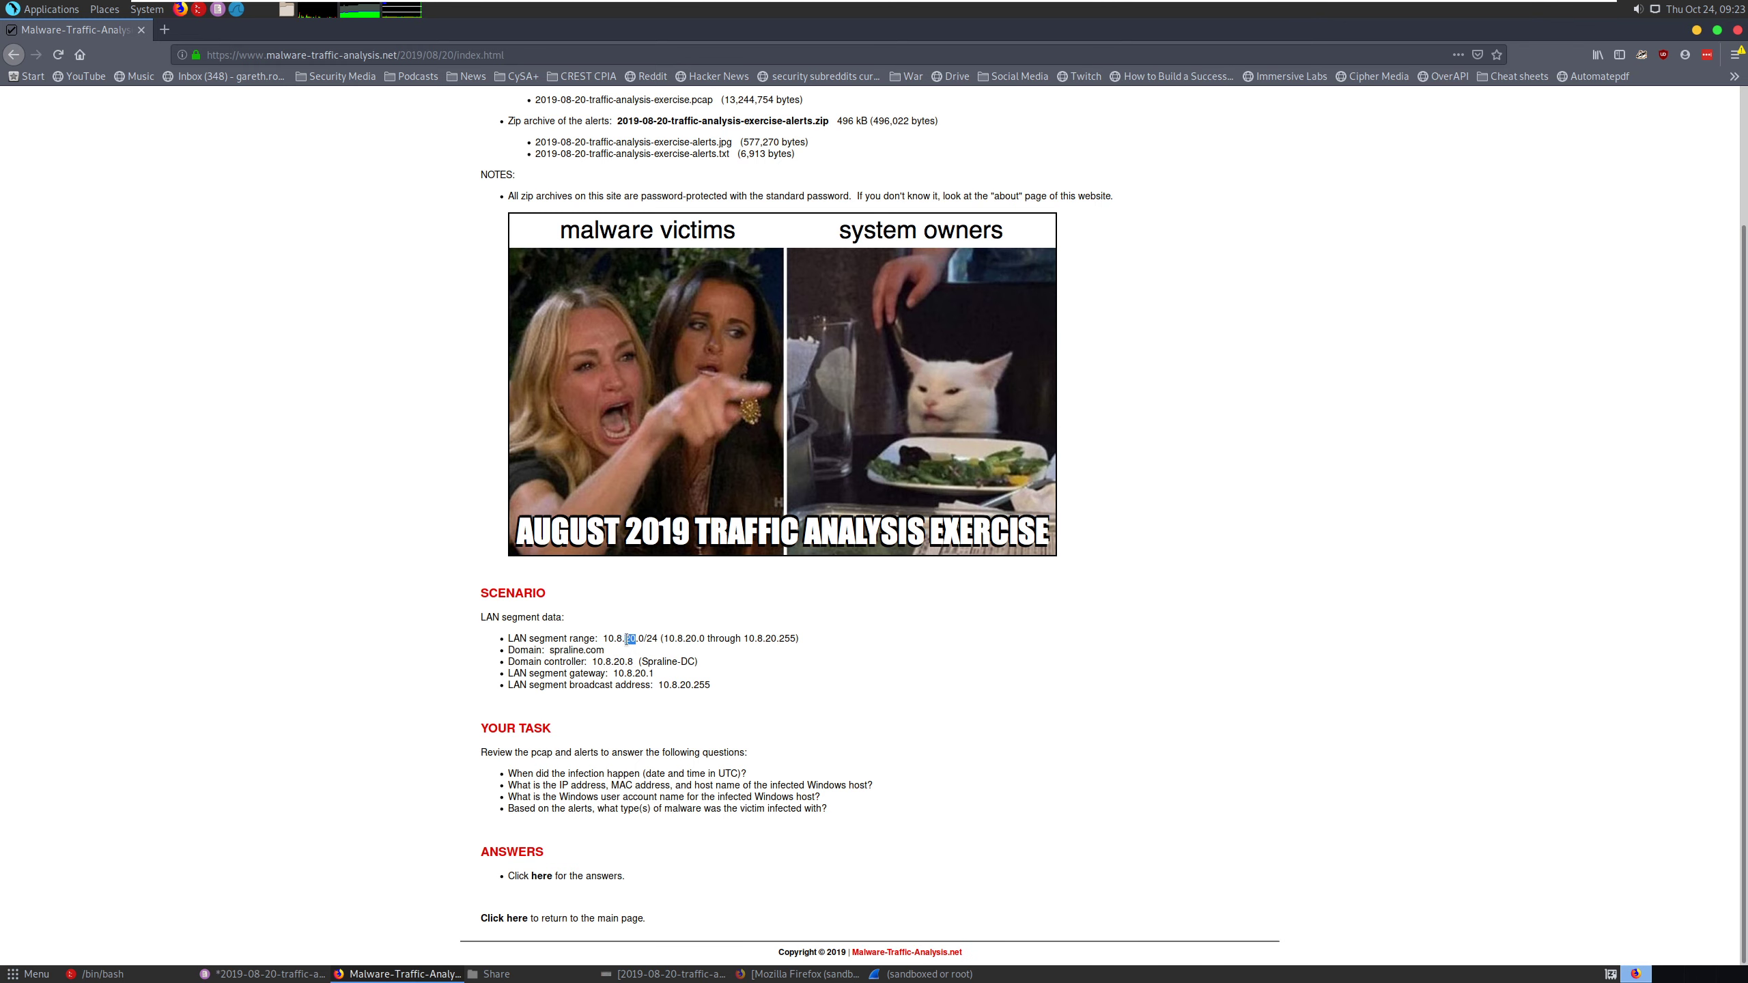
left_click_drag(646, 639, 652, 640)
- Switch to Wireshark and clear the IP address from the packet search value
left_click(925, 973)
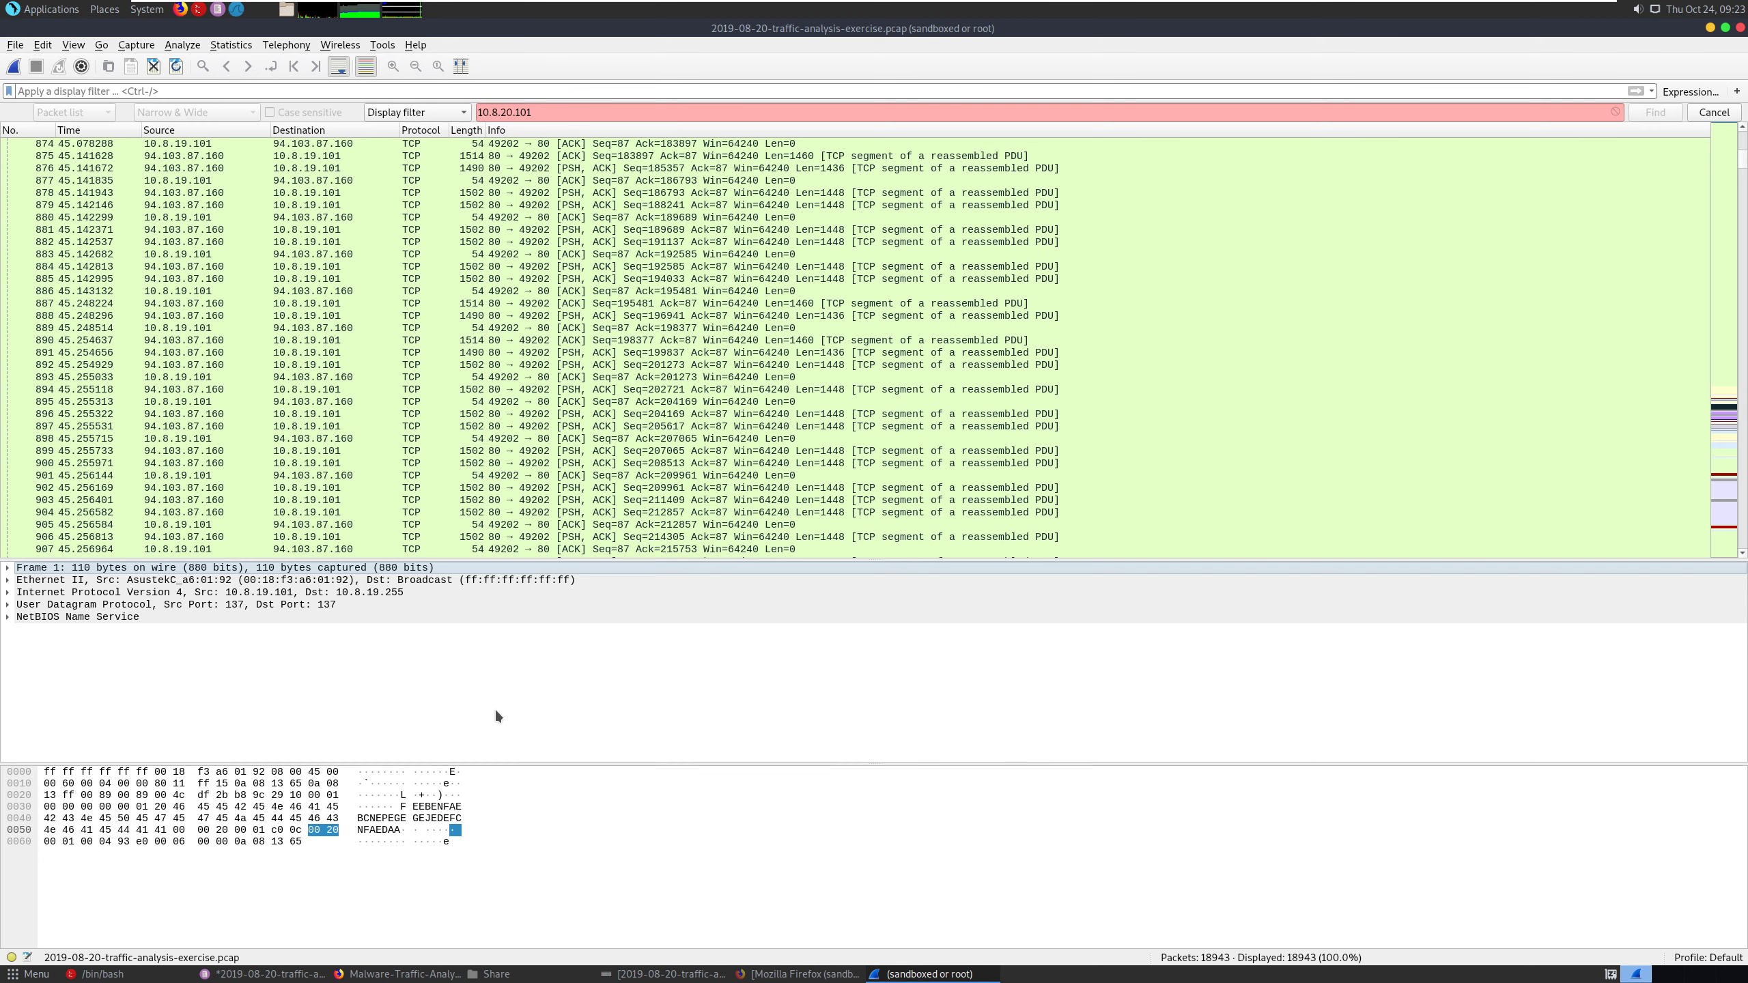
scroll(1587, 323, "down", 1)
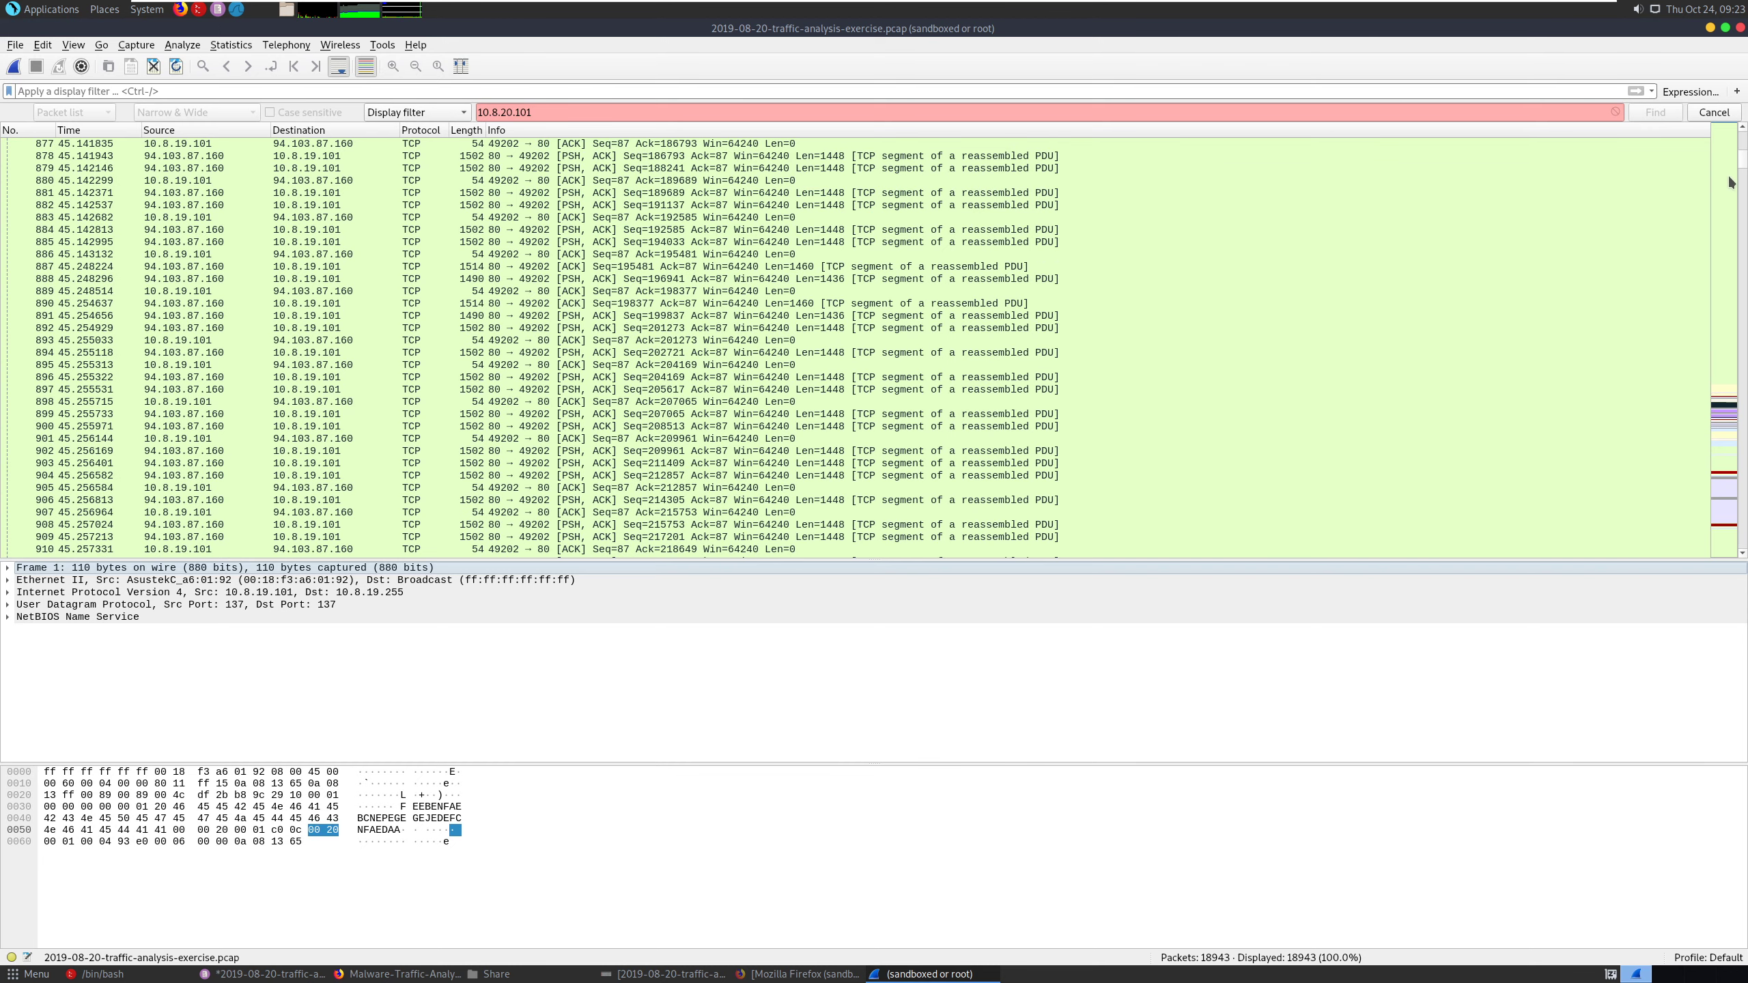
double_click(530, 112)
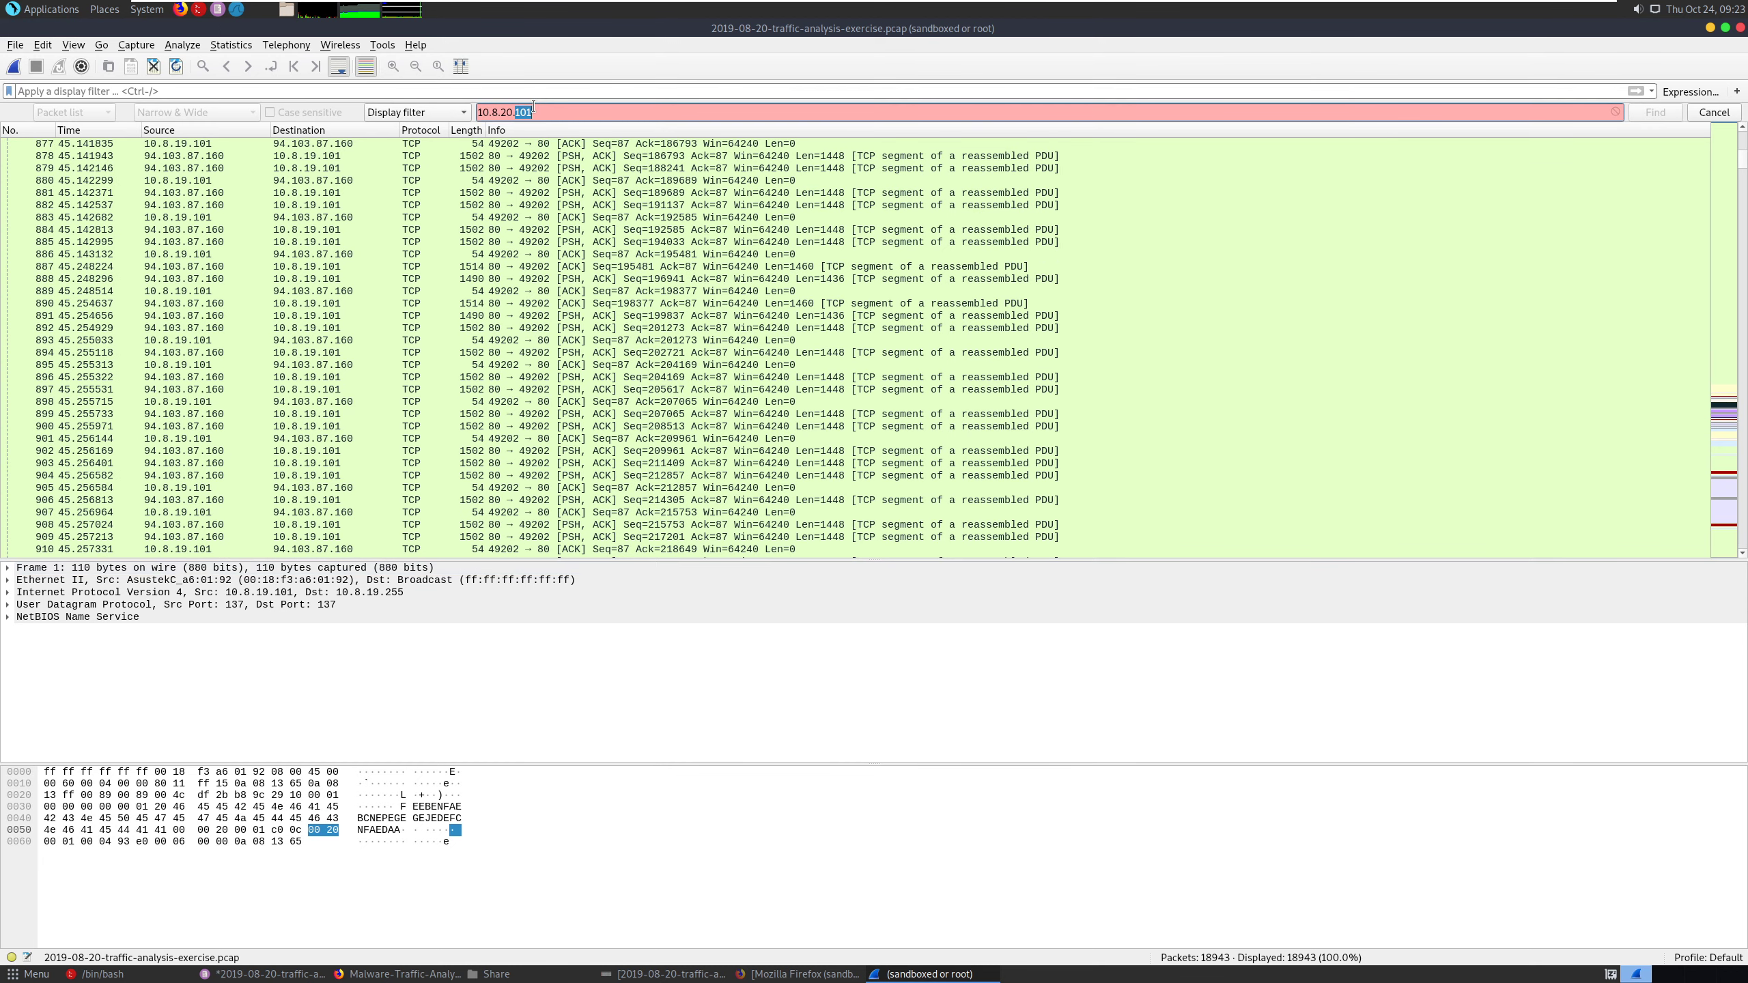
key("BackSpace")
key("BackSpace")
key("BackSpace")
key("BackSpace")
key("BackSpace")
key("BackSpace")
key("BackSpace")
key("BackSpace")
key("BackSpace")
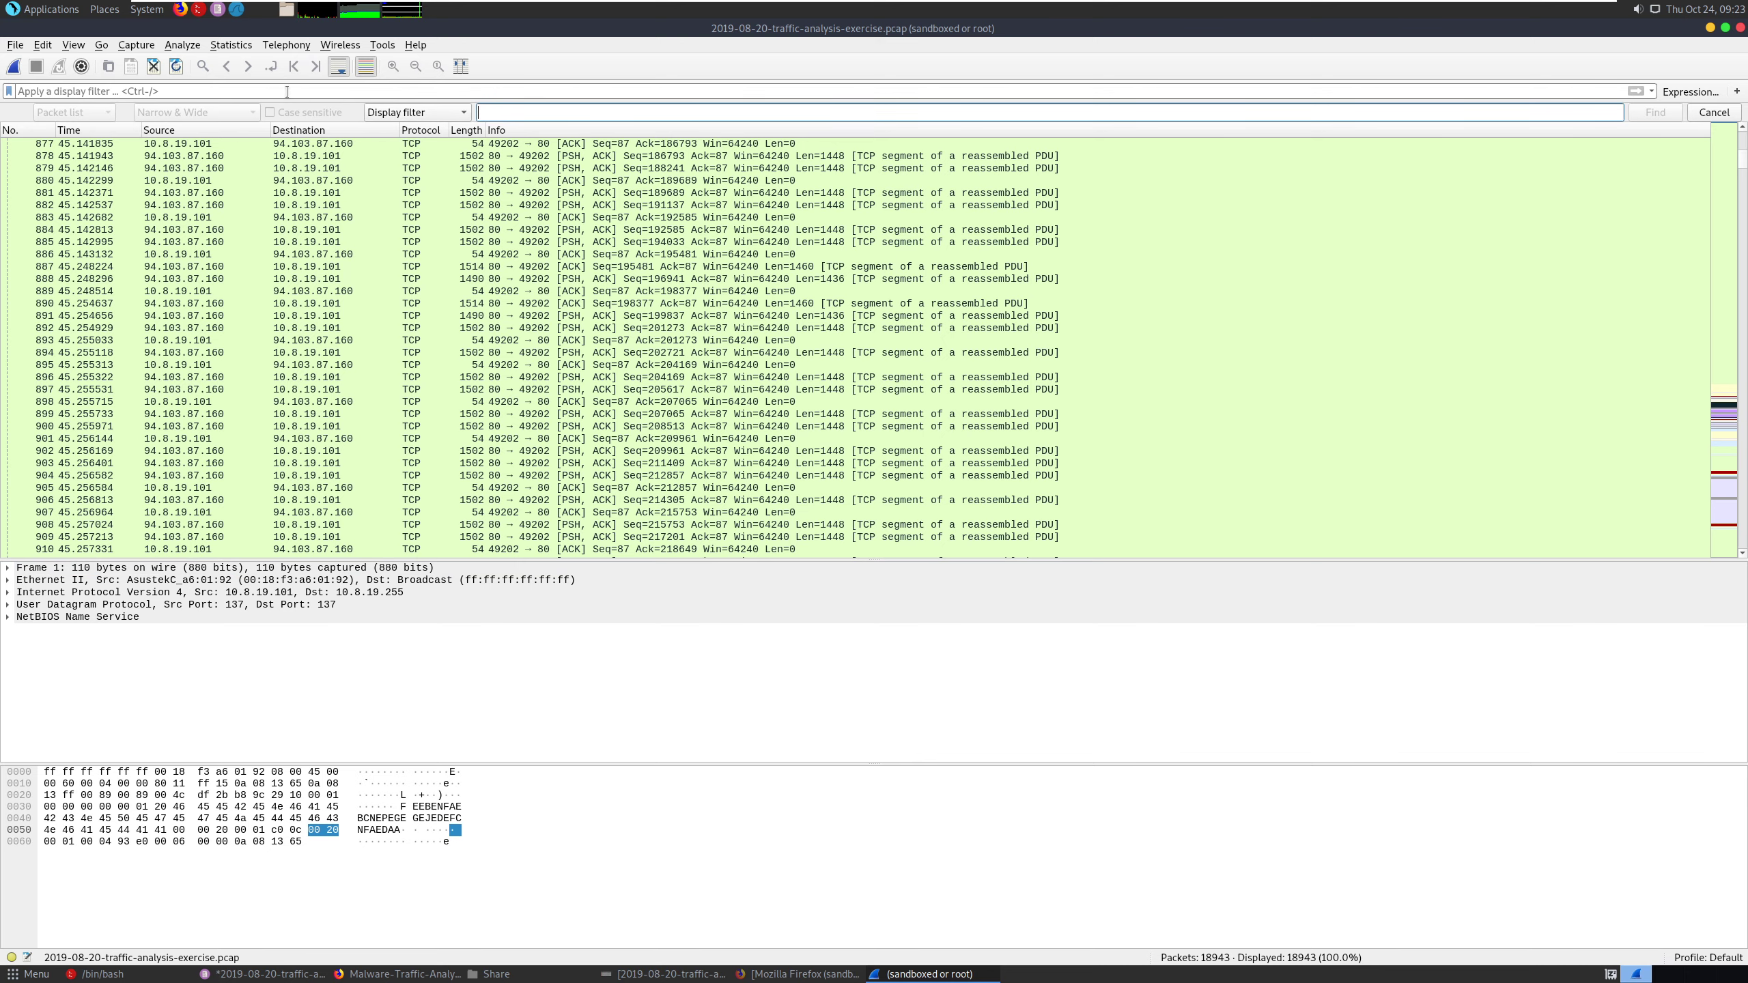
- Apply the display filter http and review the HTTP requests and responses in the packet list
left_click(278, 91)
type("http")
key("Return")
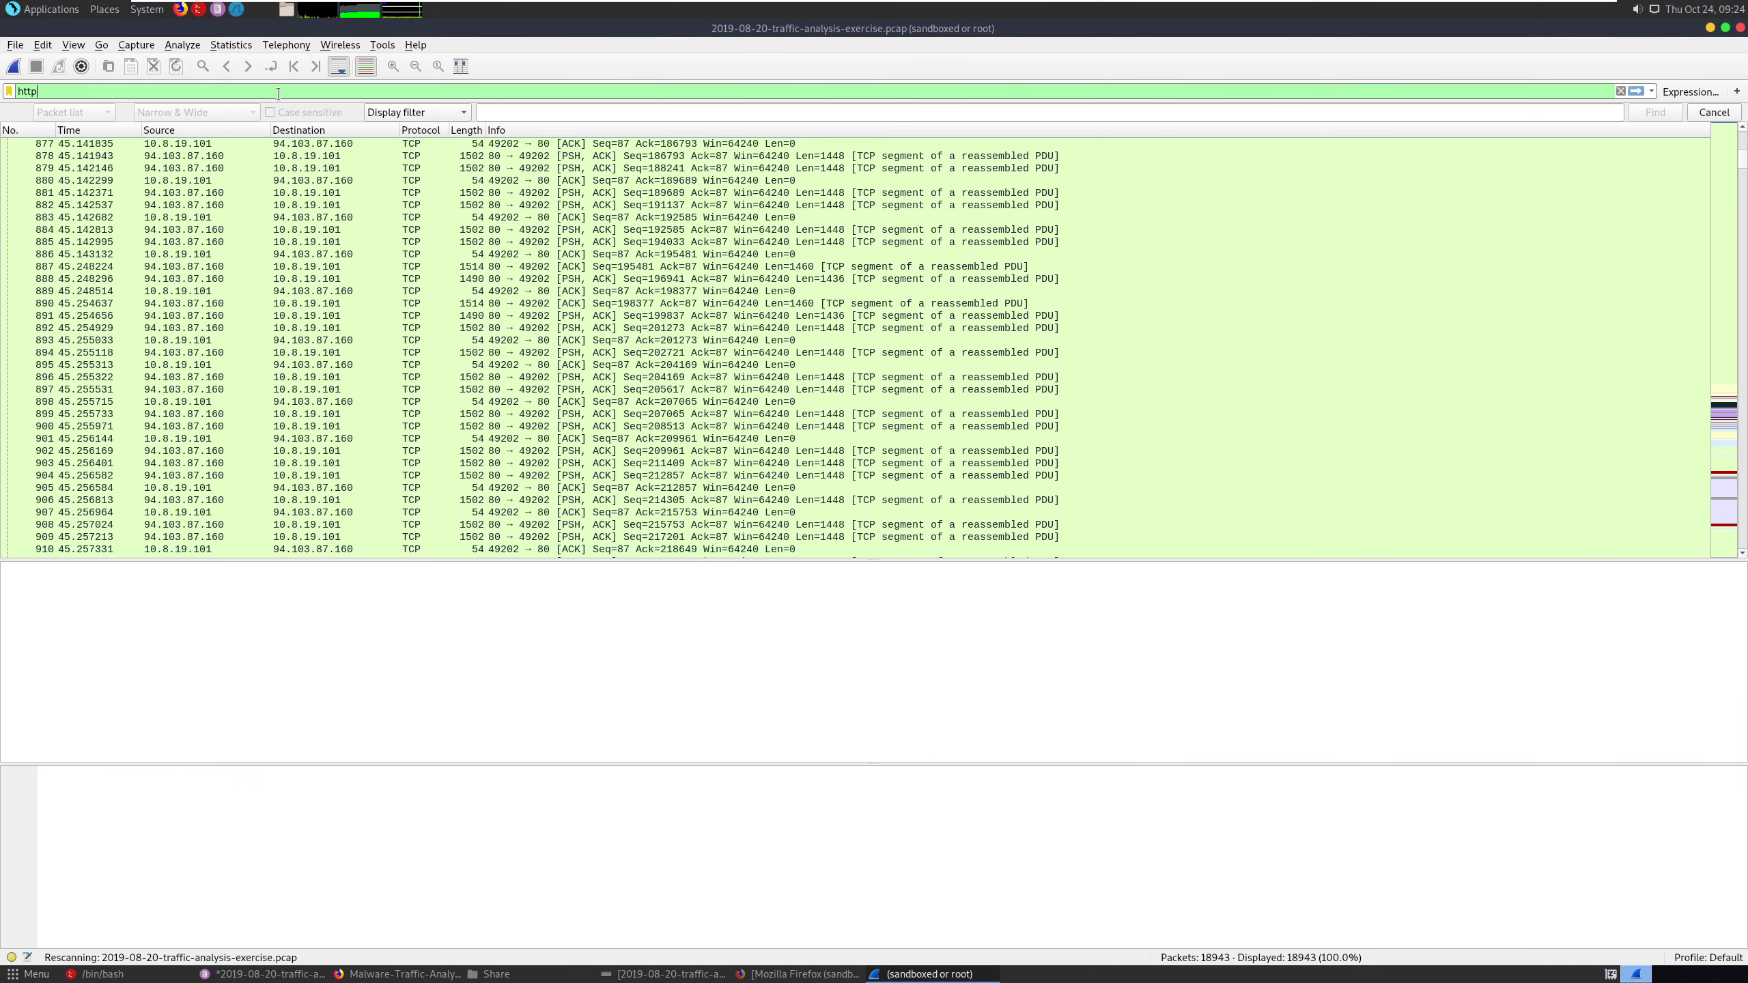
left_click(229, 169)
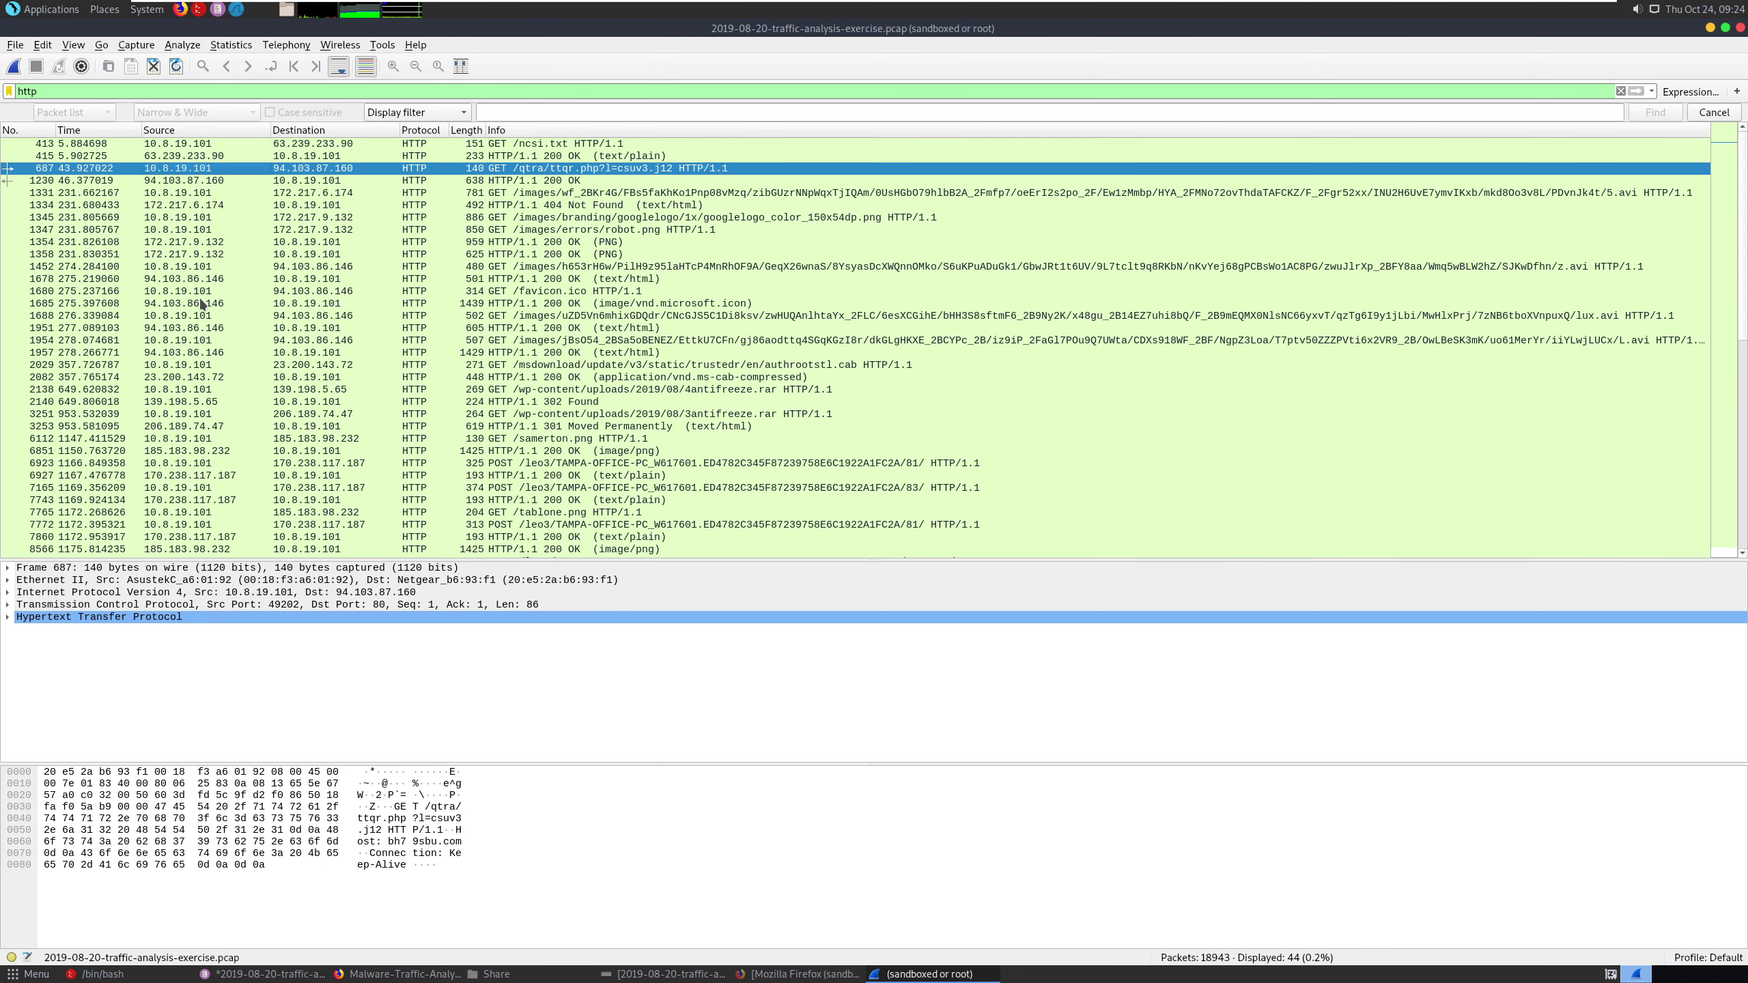
scroll(269, 348, "down", 3)
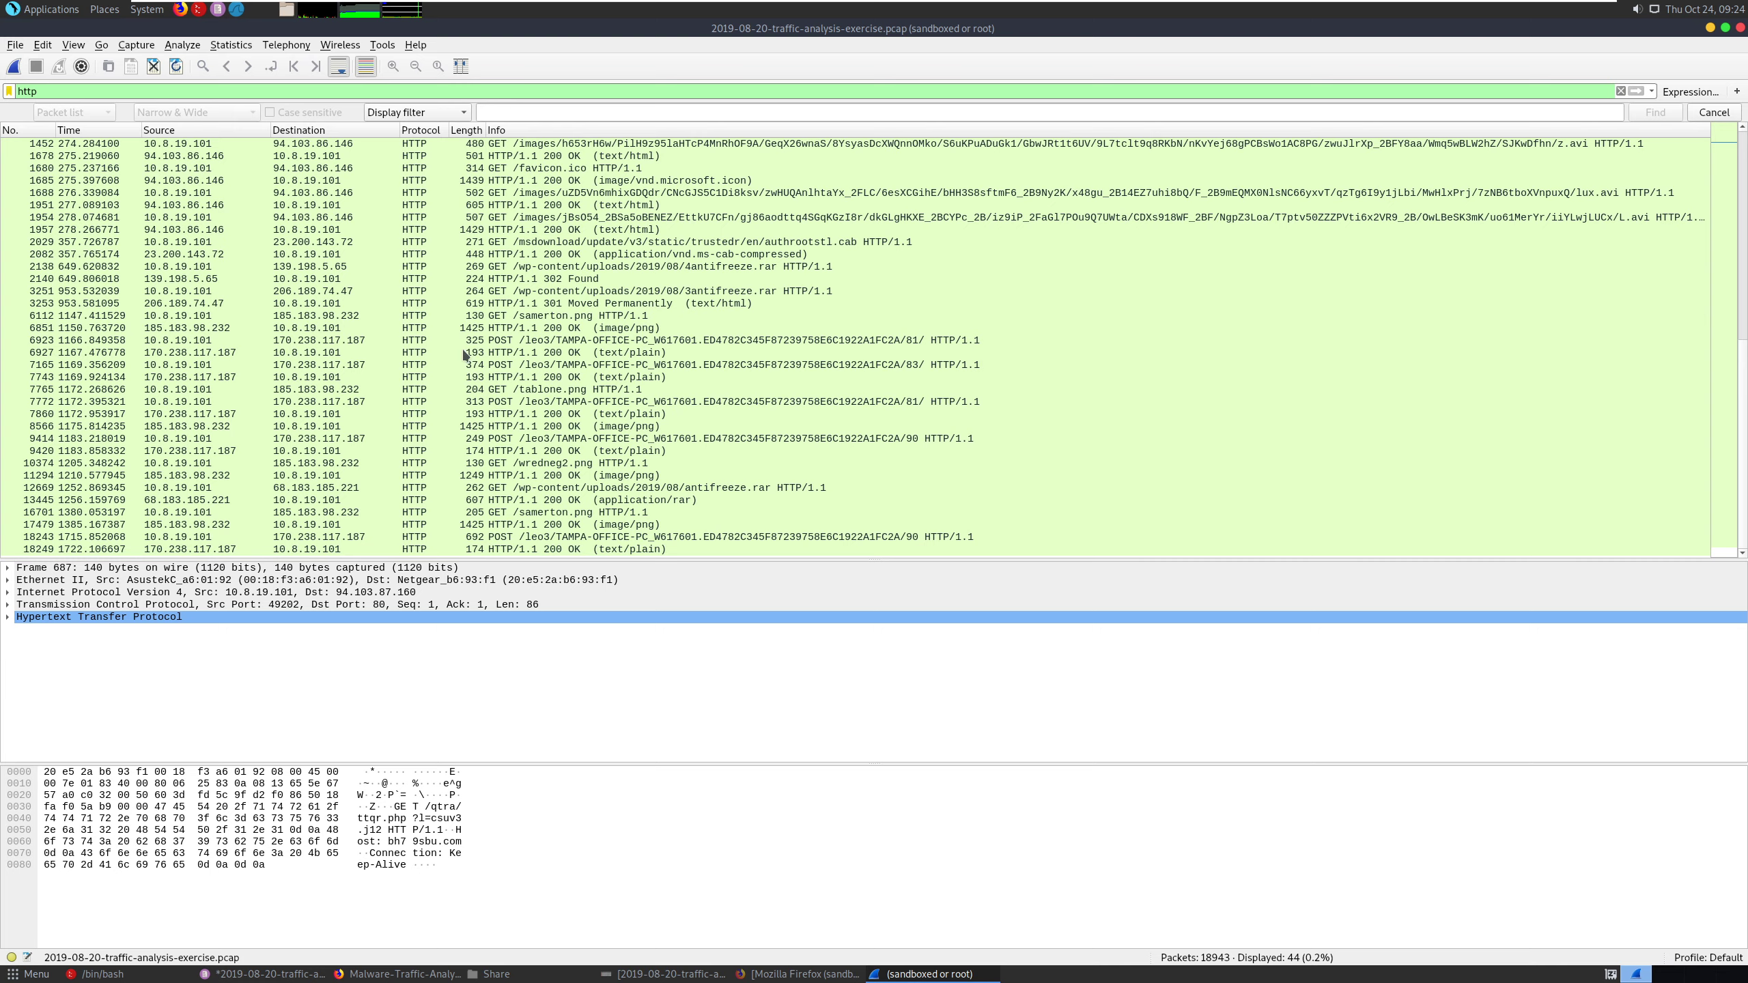
- Switch to the exercise page in Firefox and check its associated files against the contents of the Share folder
left_click(1710, 28)
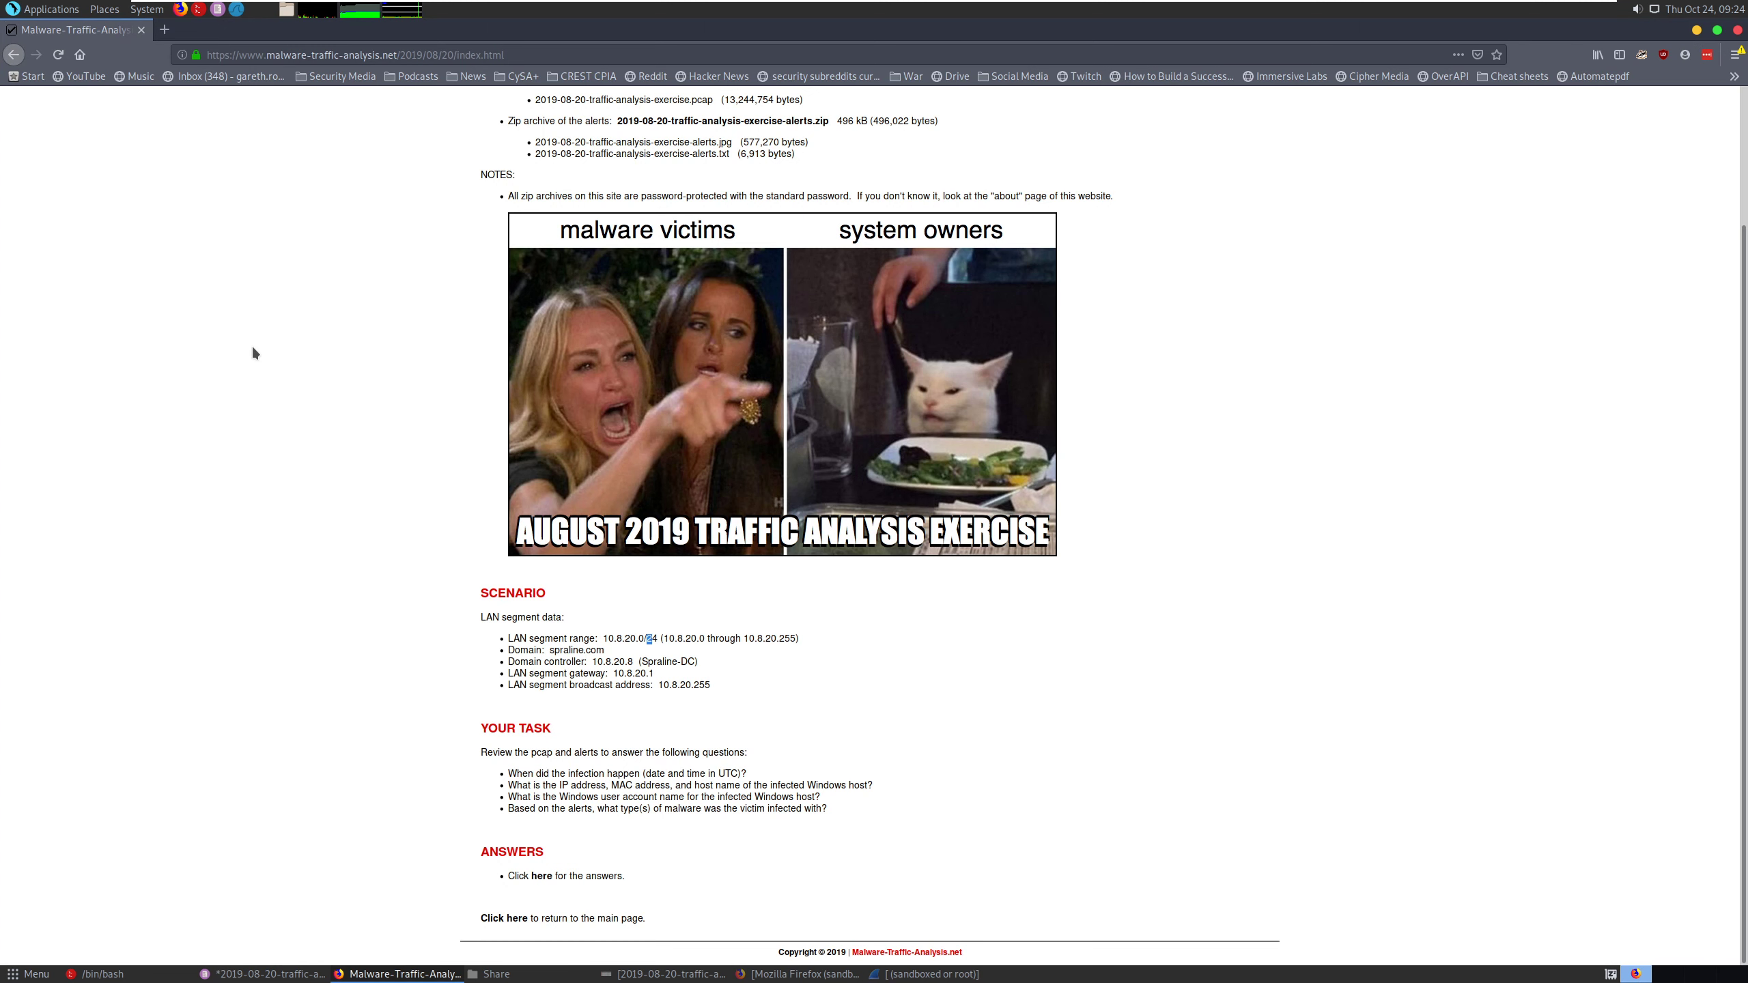
scroll(768, 658, "up", 4)
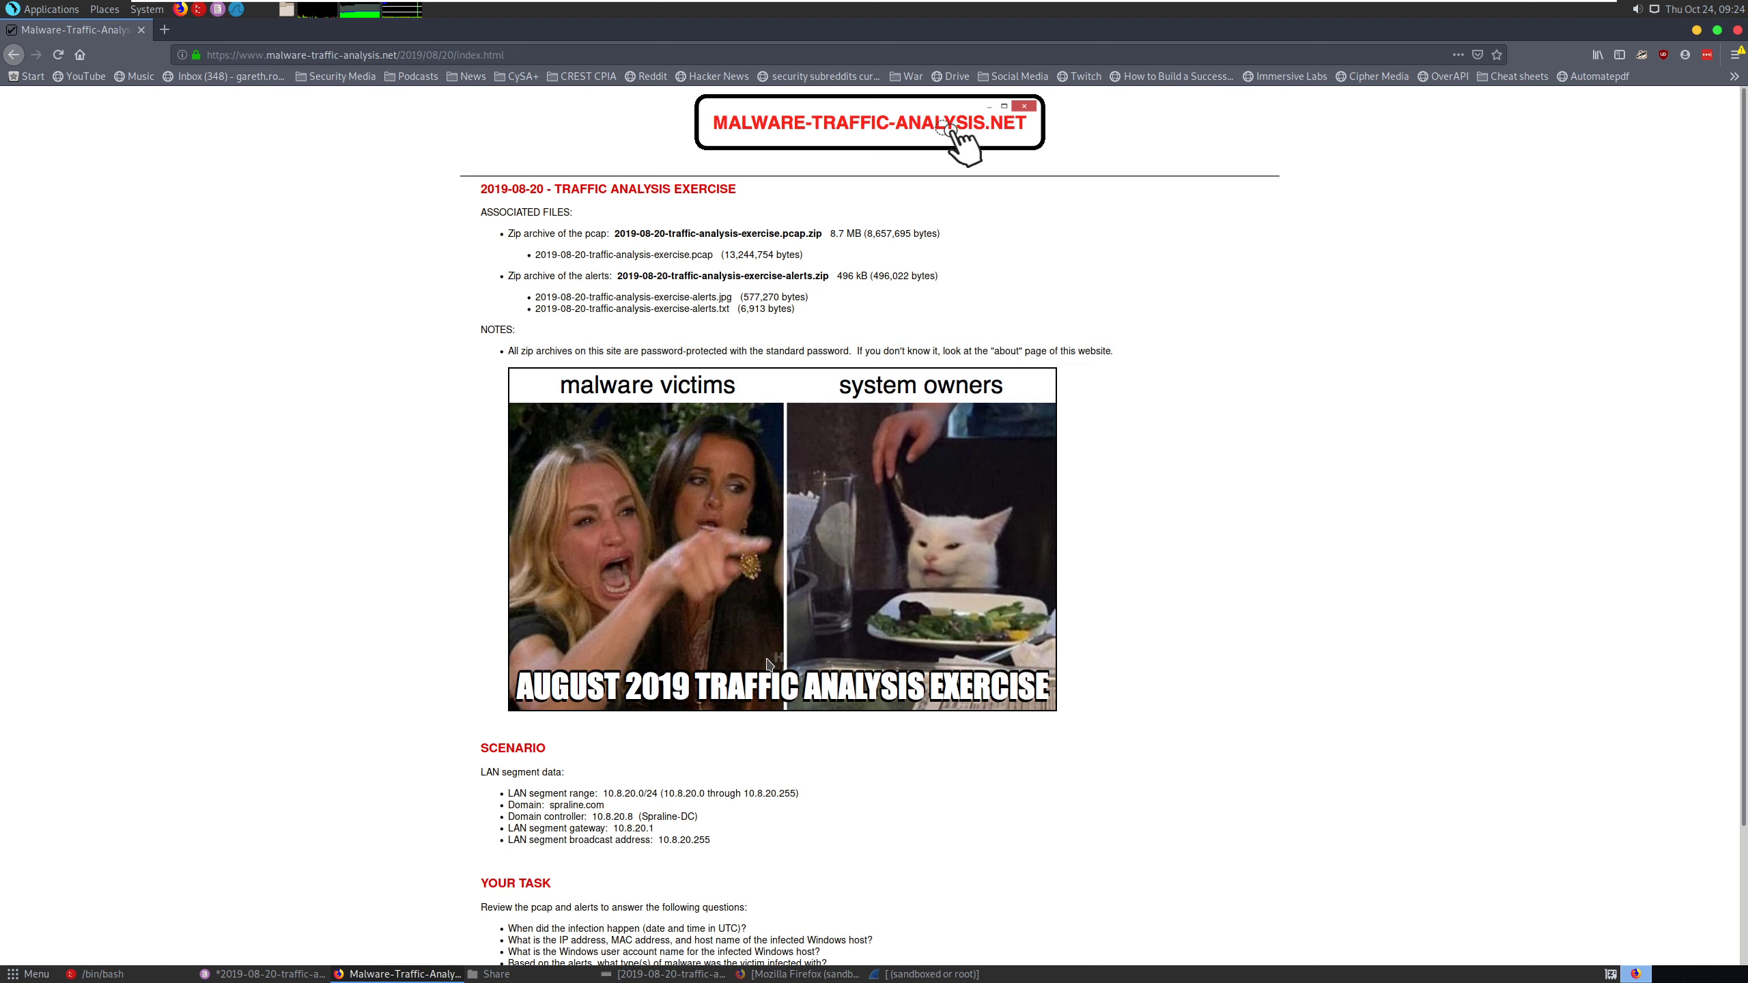
left_click(286, 9)
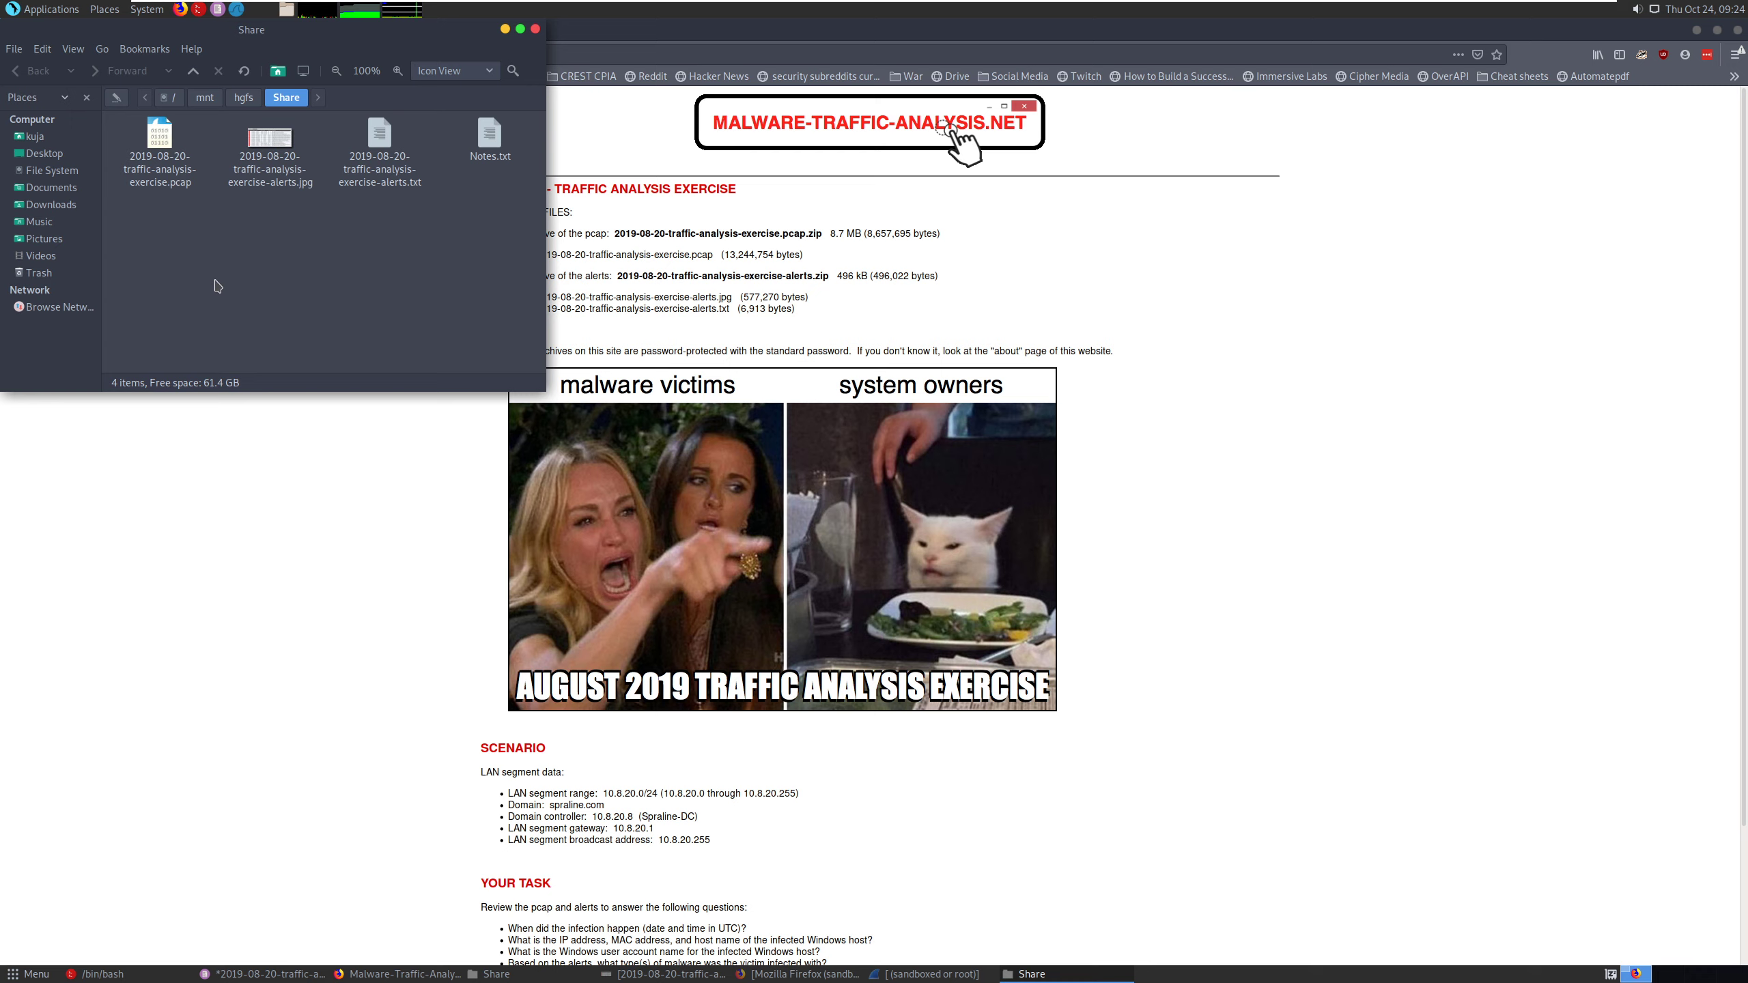
left_click(343, 544)
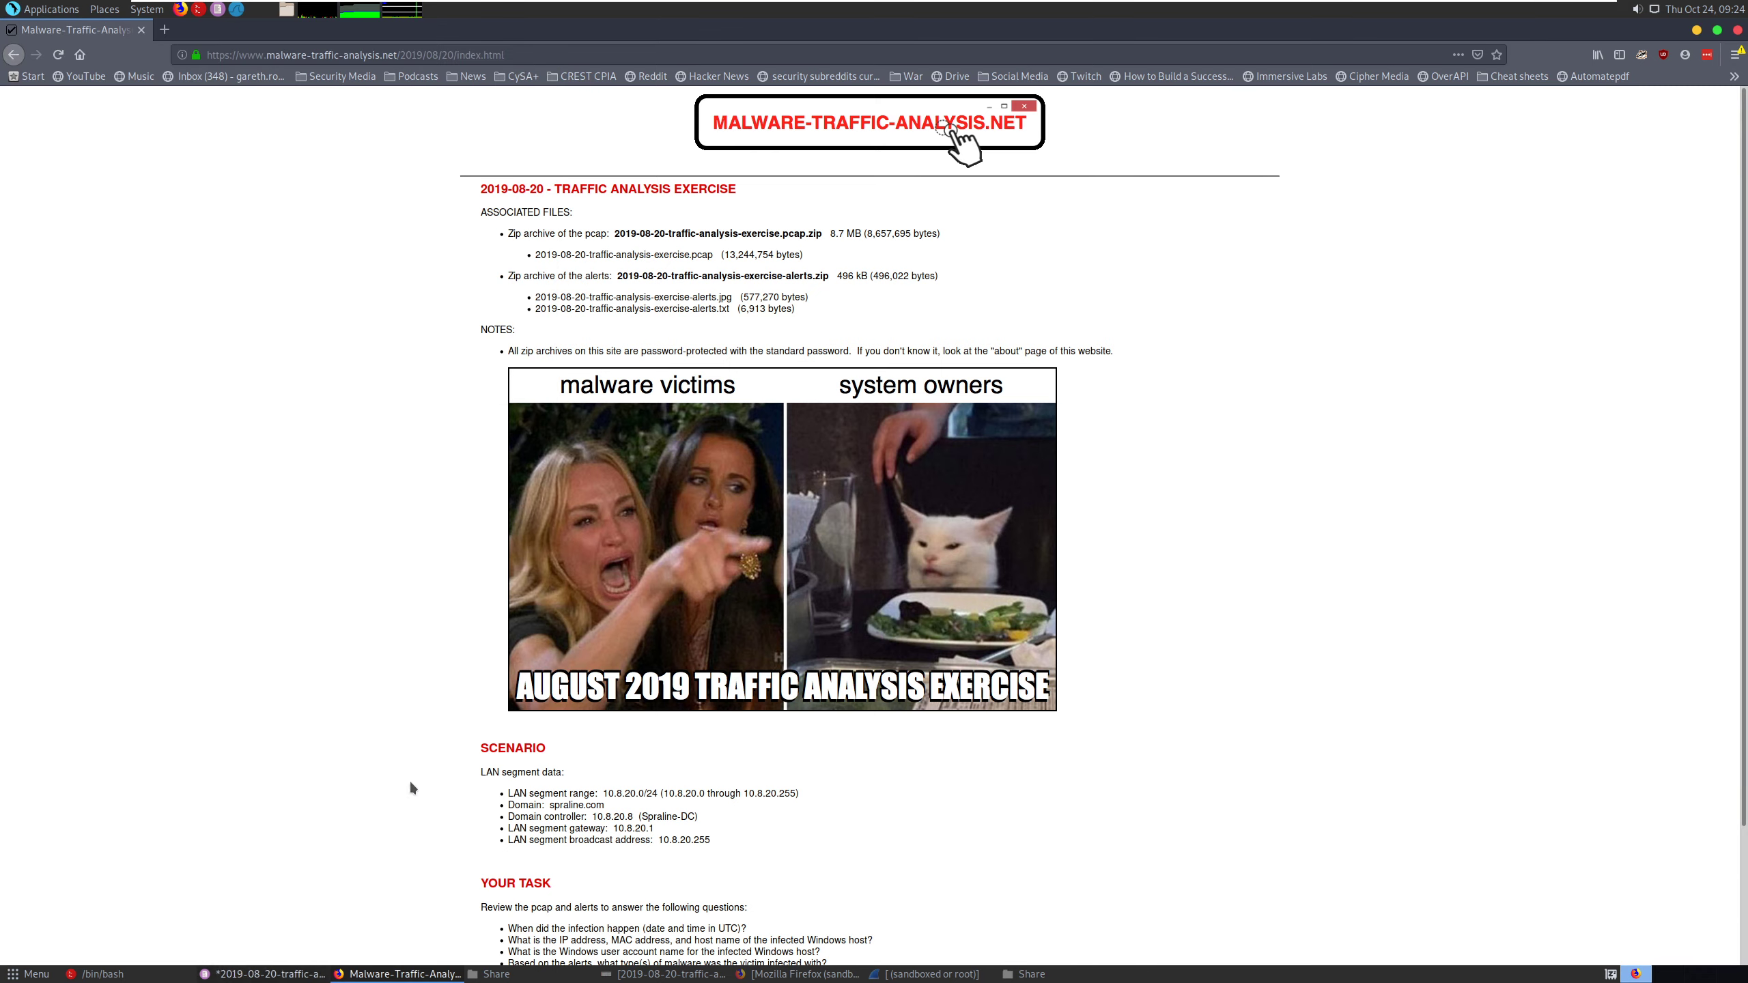
- Switch to the alerts file in Pluma and review the destination IPs from the Dridex/Trickbot alerts through the malware alerts
key("alt+Tab")
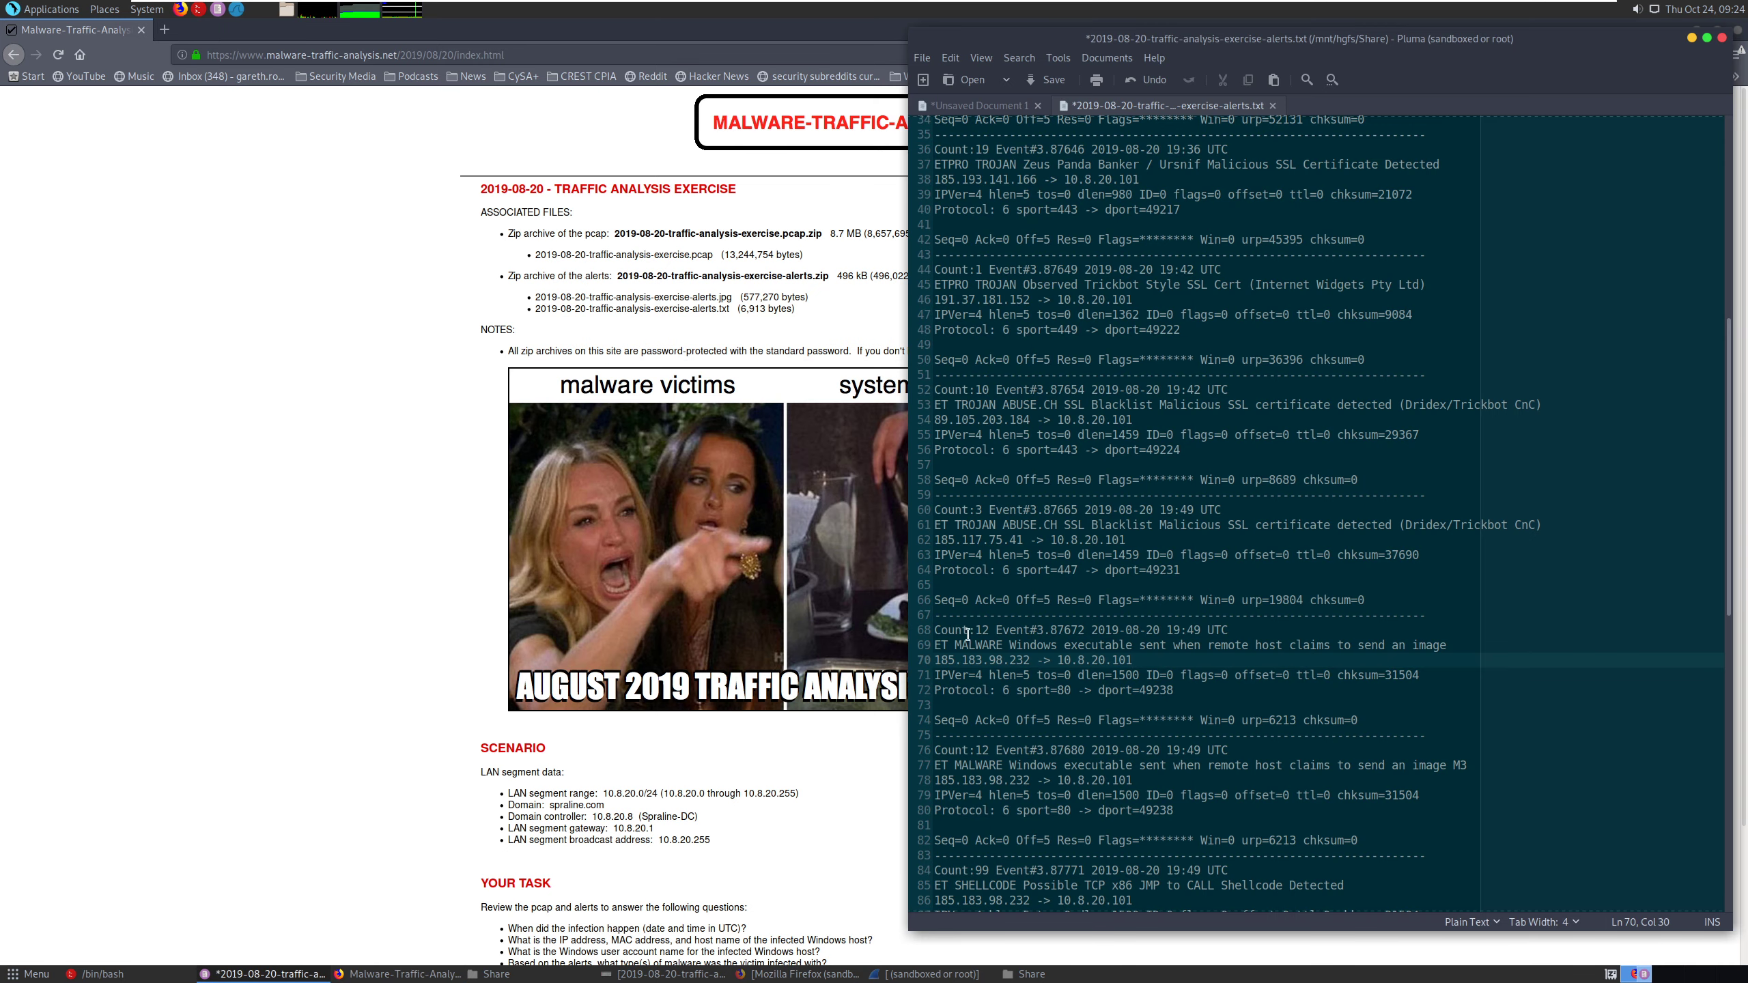
left_click(1158, 421)
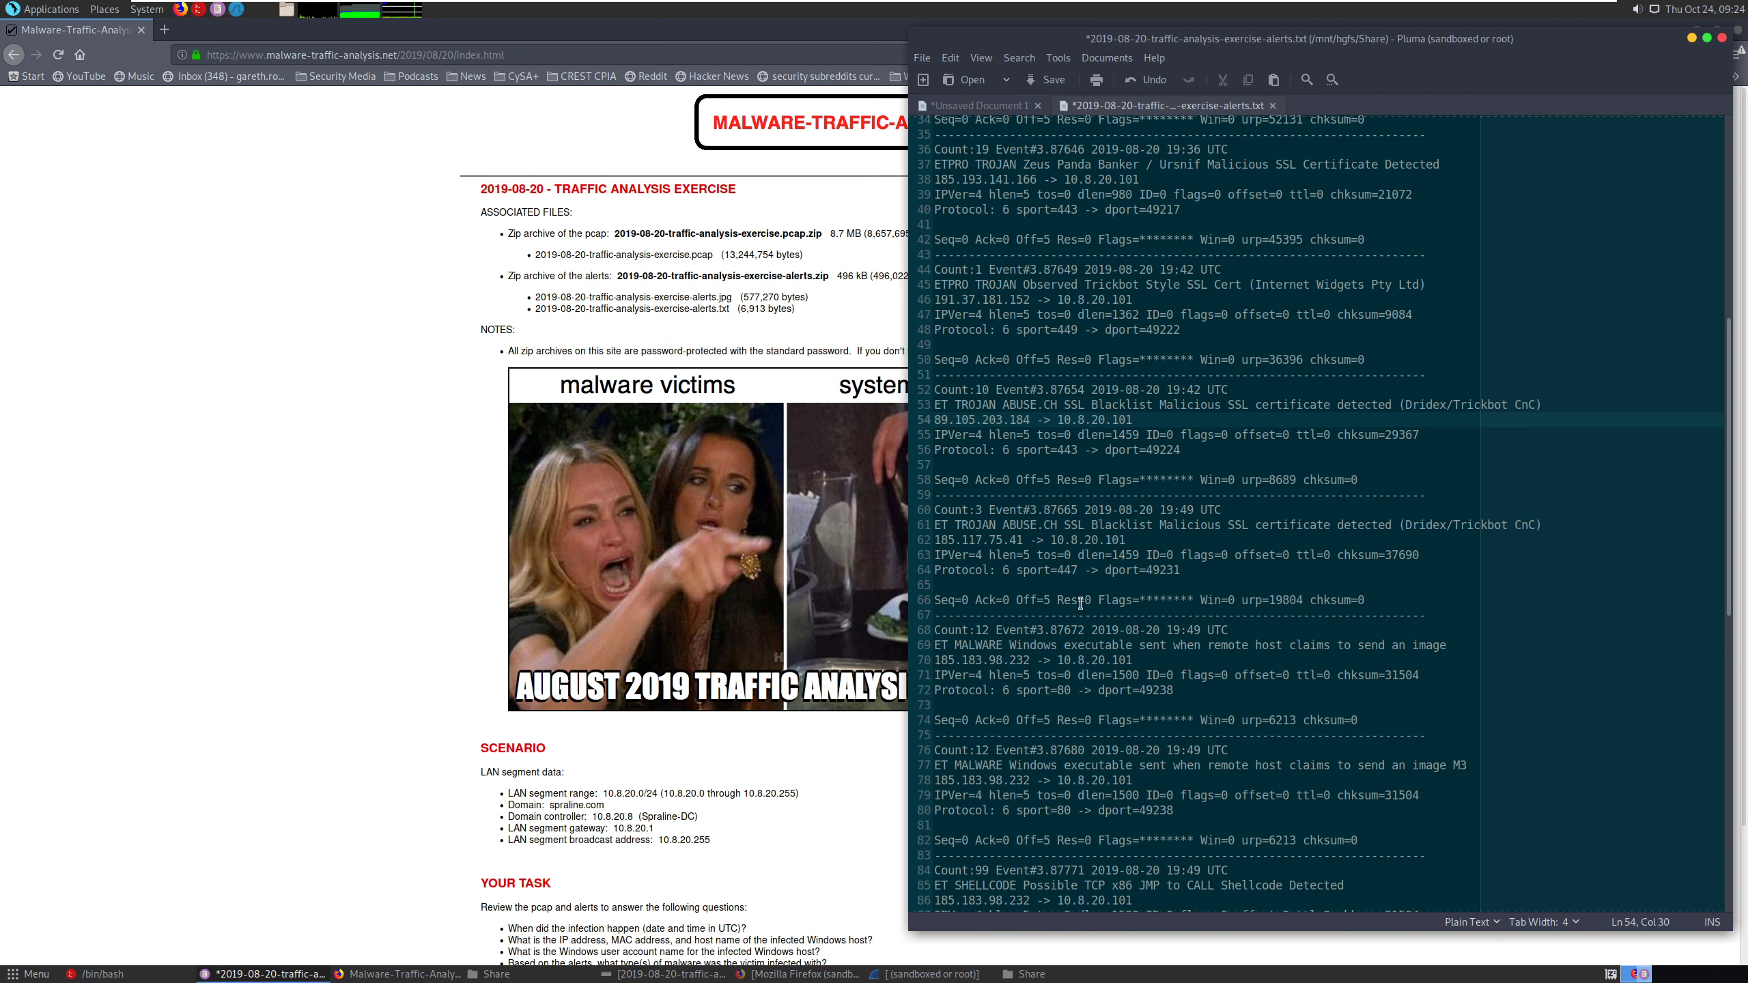
left_click_drag(1061, 659, 1128, 647)
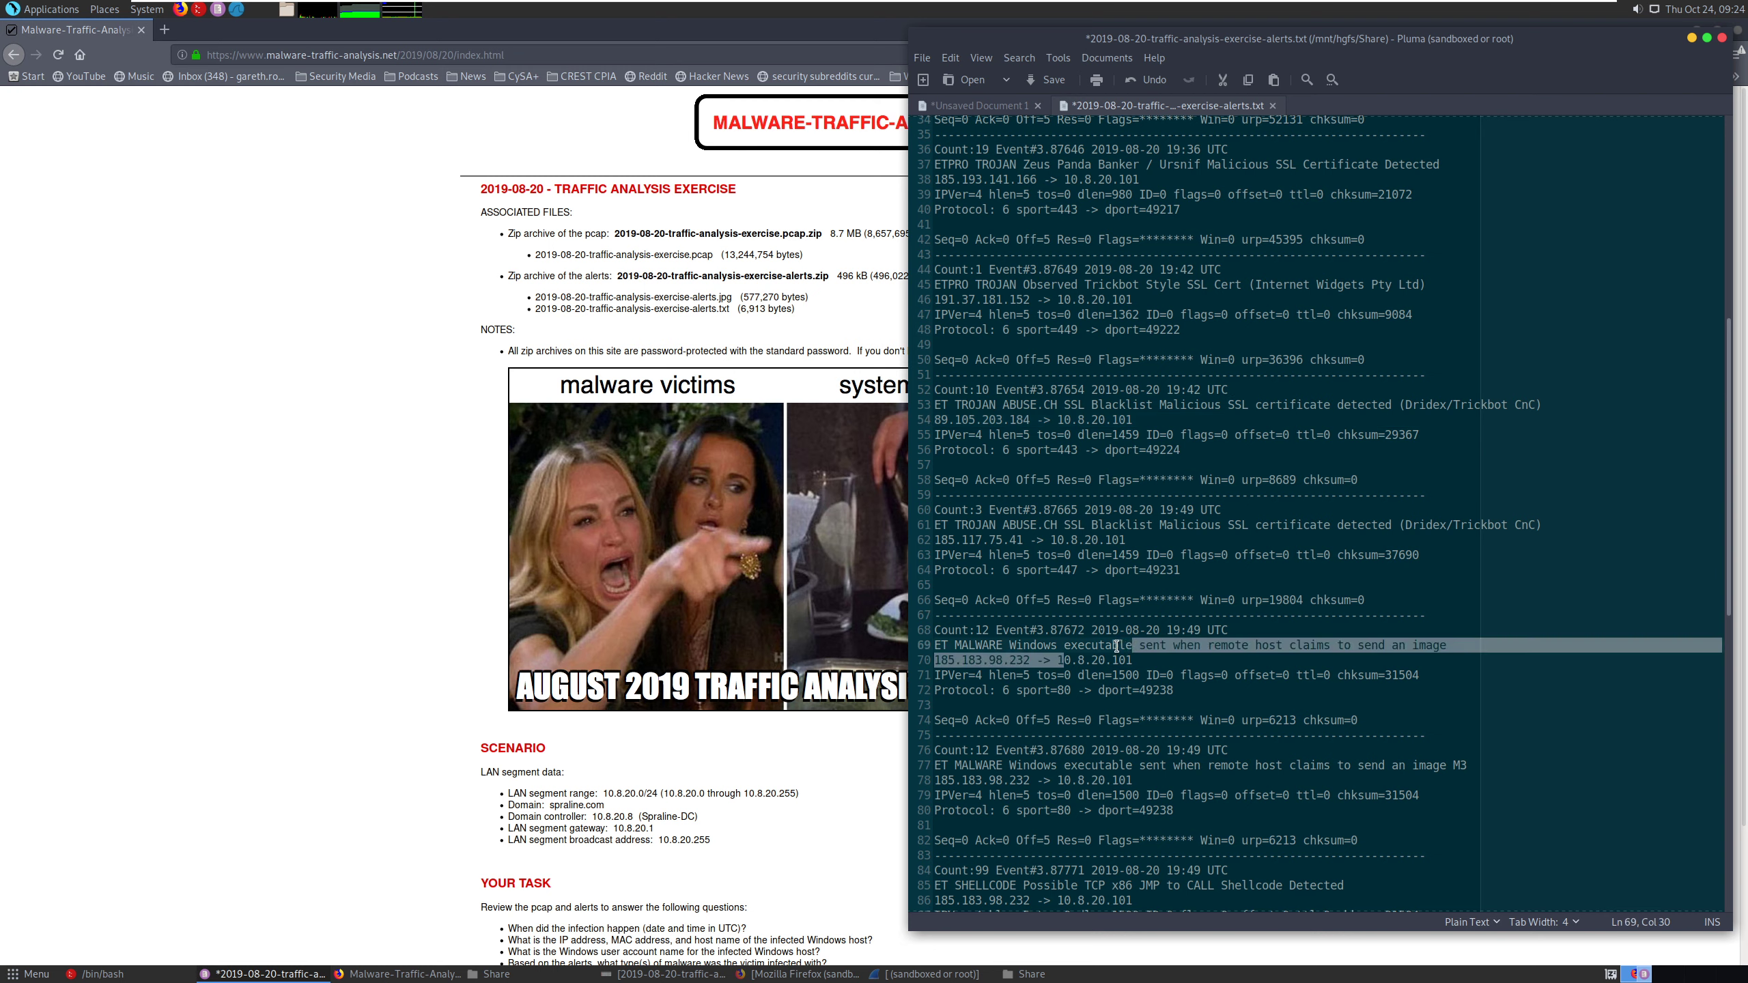
left_click(1114, 645)
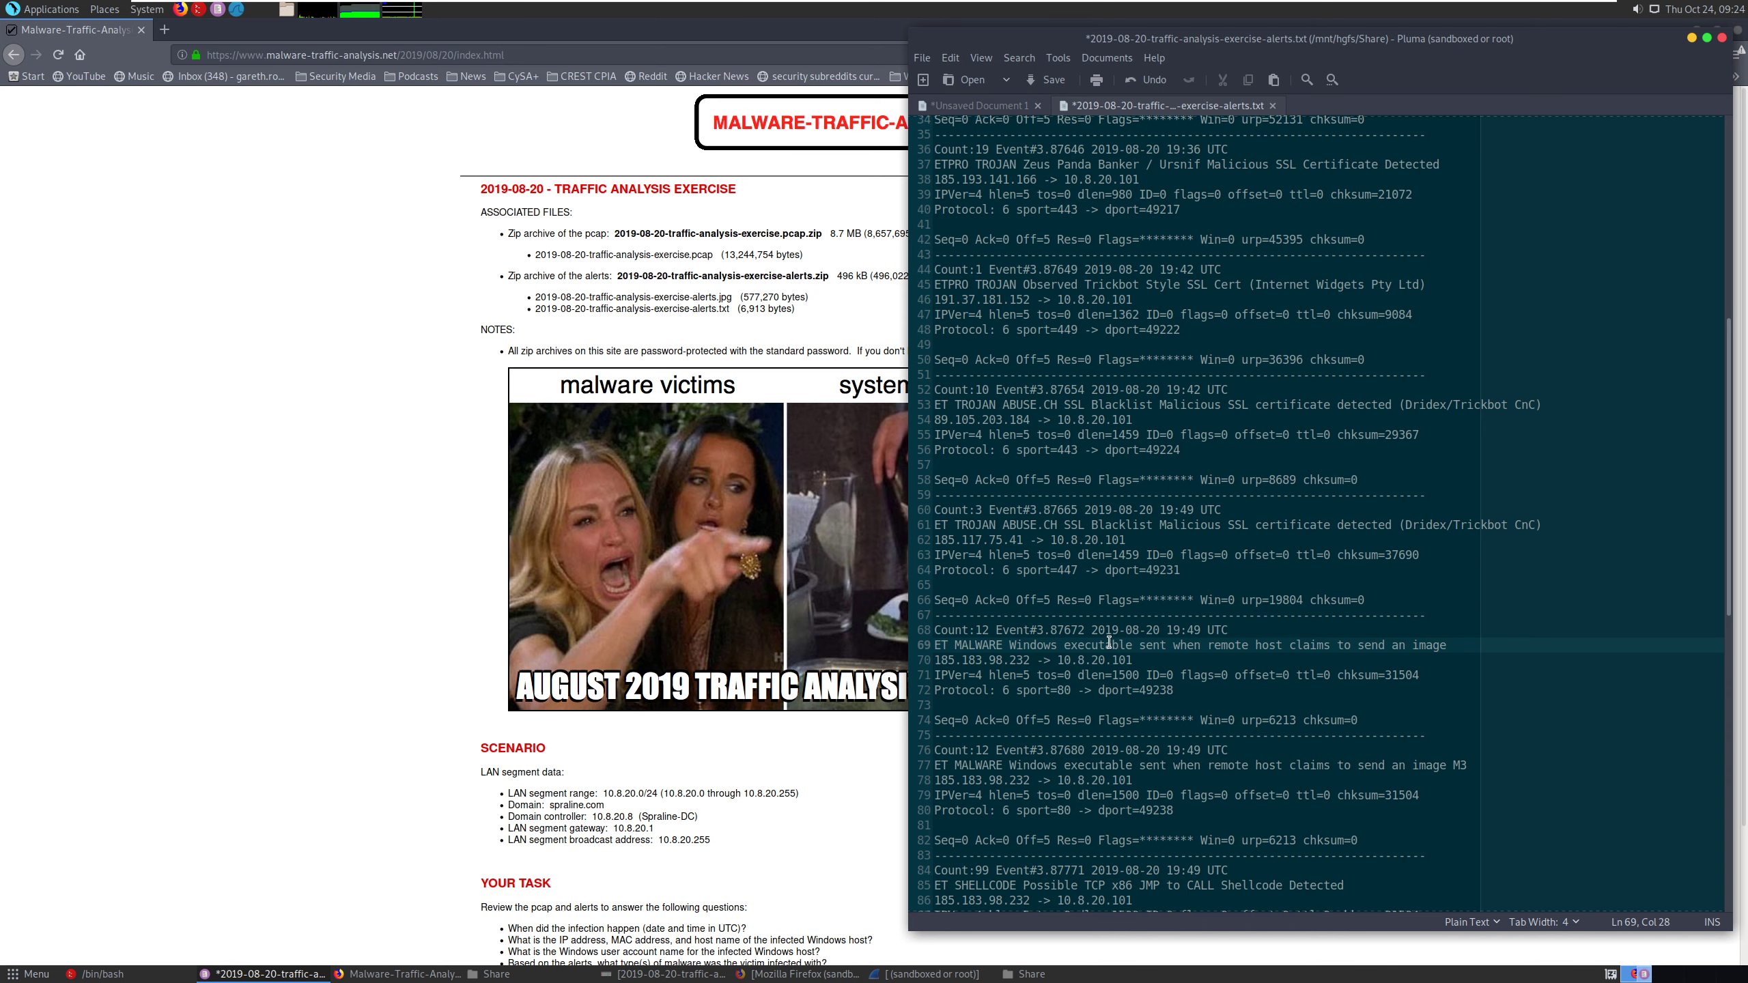
scroll(1111, 642, "down", 5)
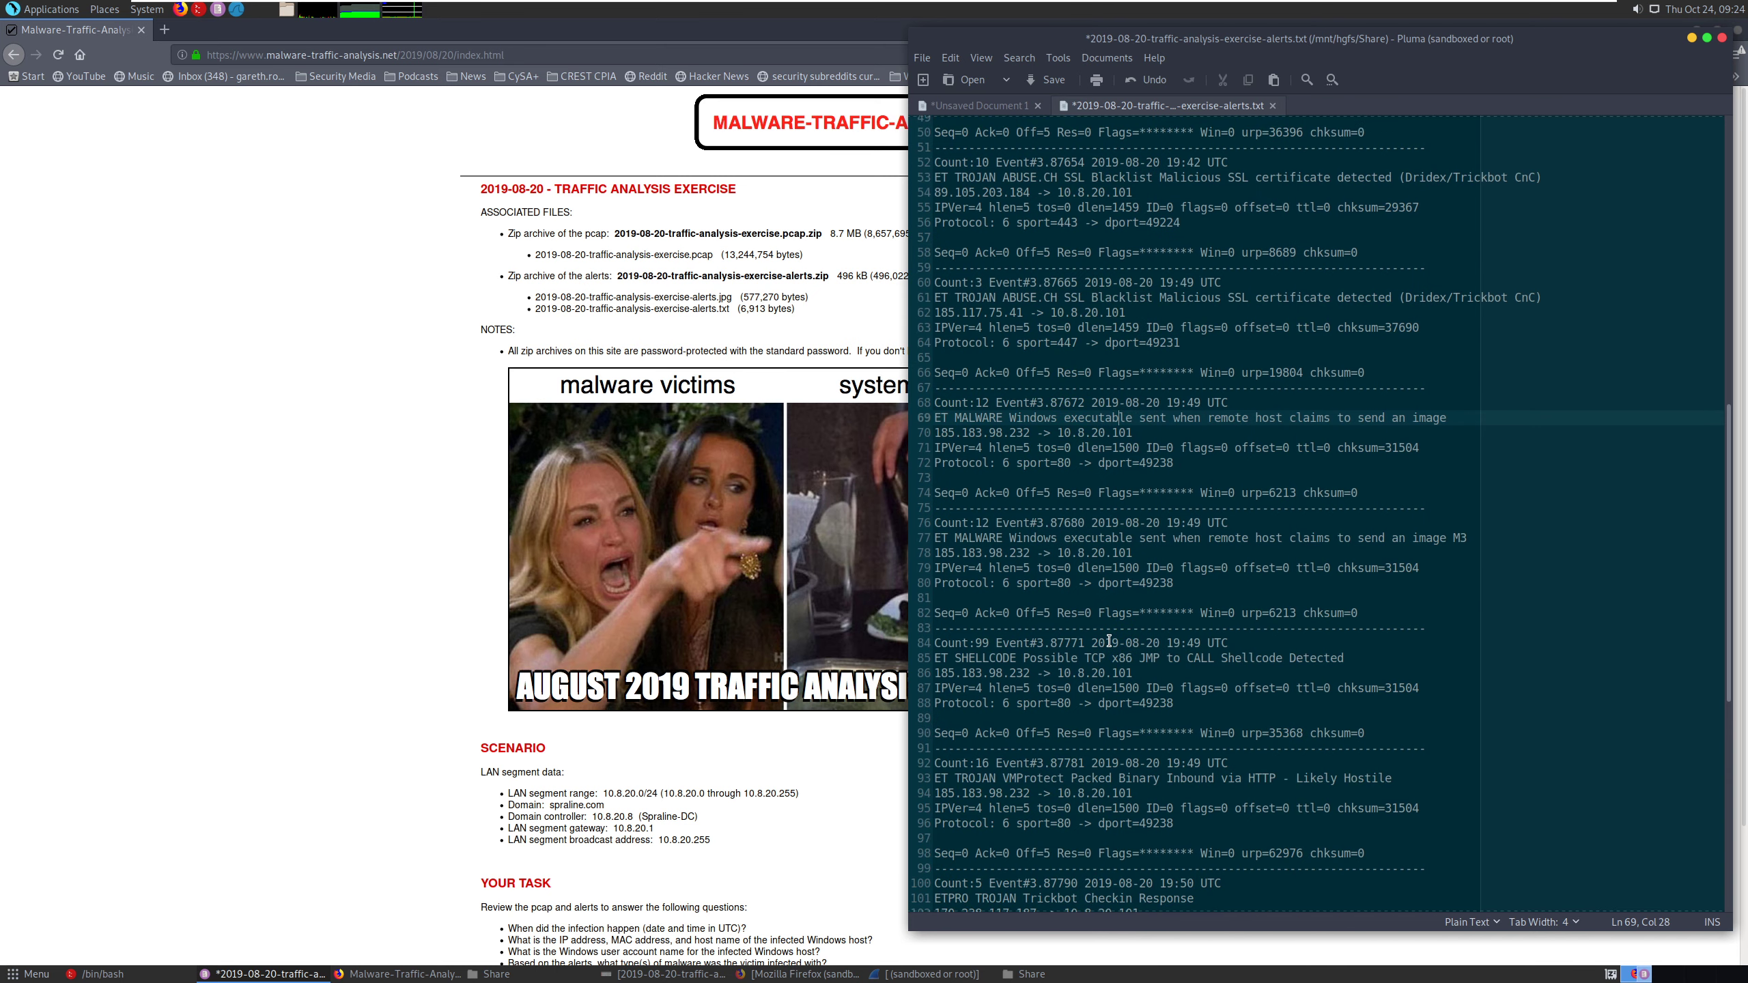
- Bring the alerts file in Pluma up alongside the HTTP packet list in Wireshark
left_click(950, 974)
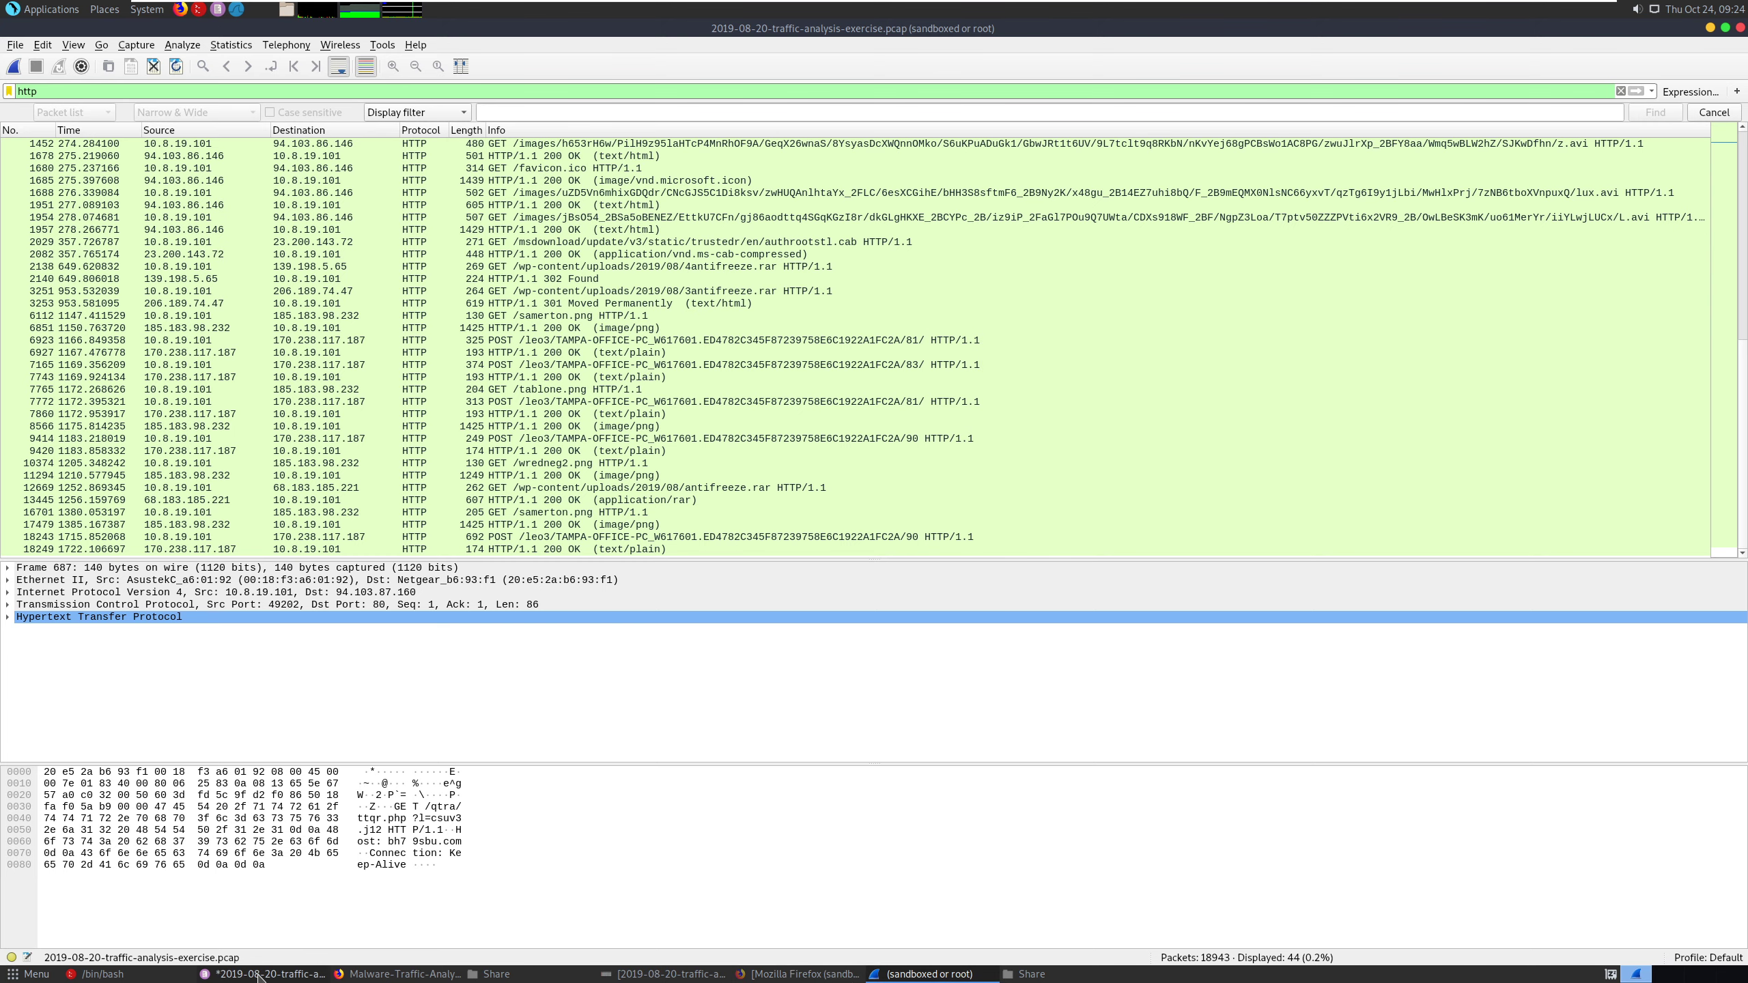
key("alt+Tab")
key("alt+Tab")
key("alt+Tab")
key("alt+Tab")
key("alt+Tab")
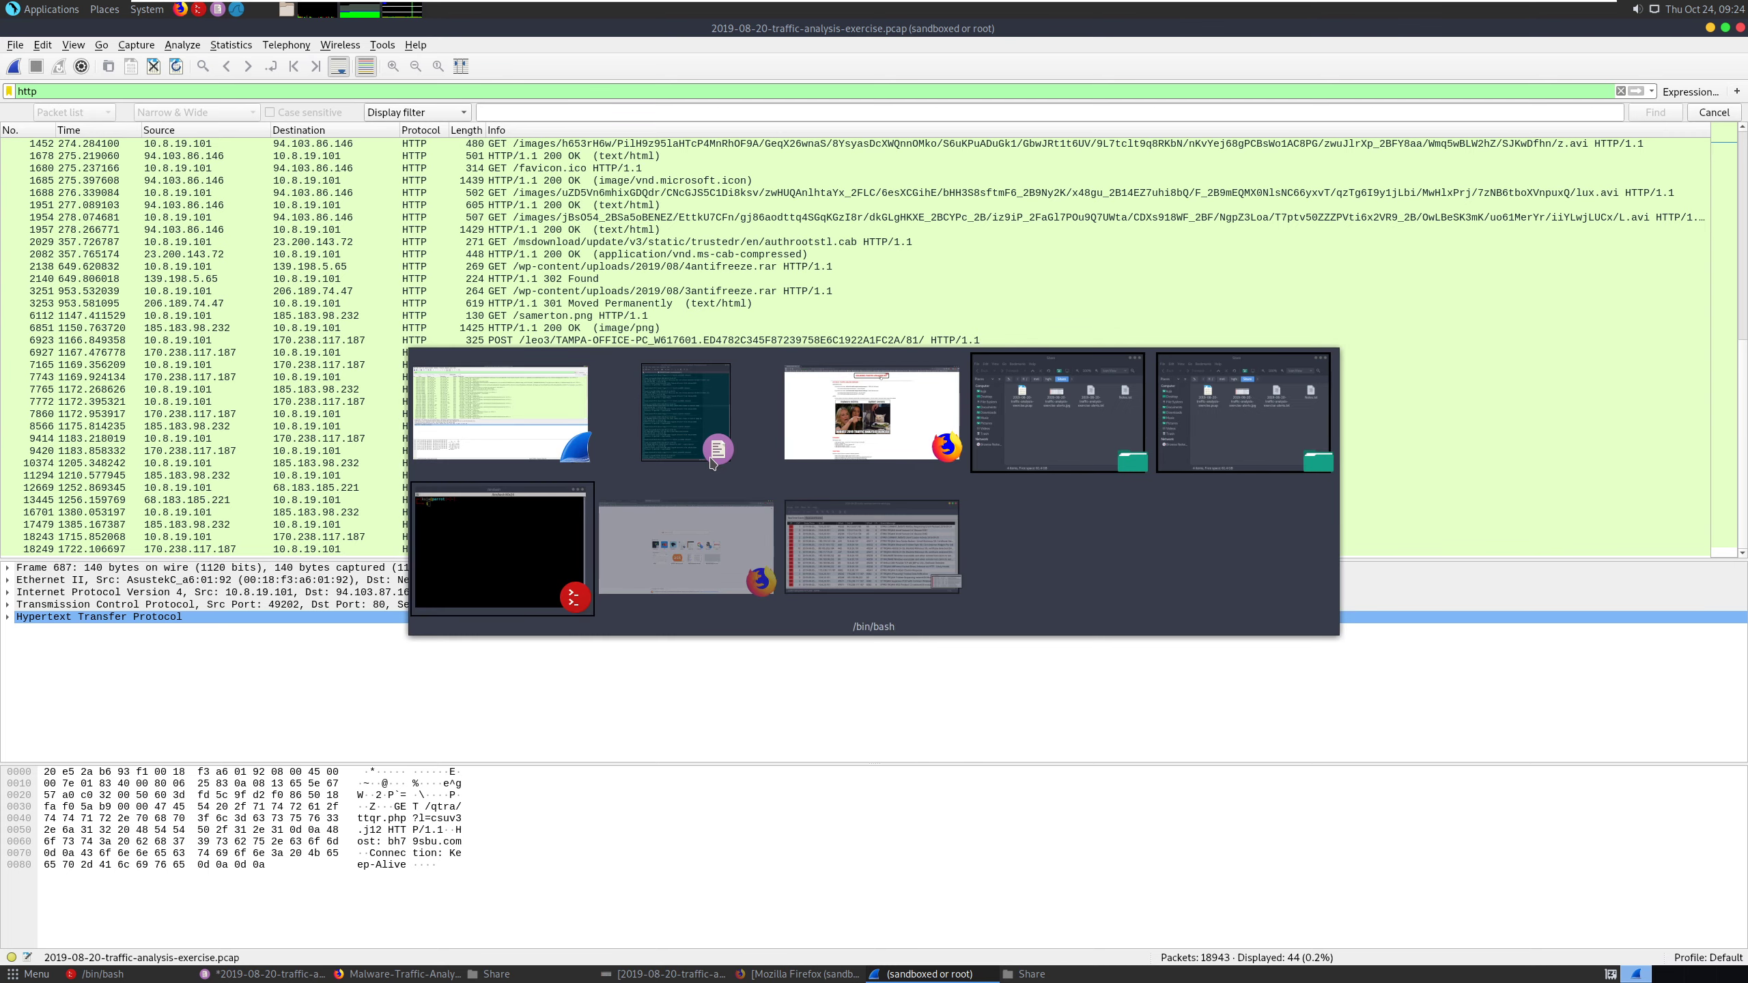
key("alt+Tab")
key("alt+Tab")
key("alt+Tab")
key("alt+Tab")
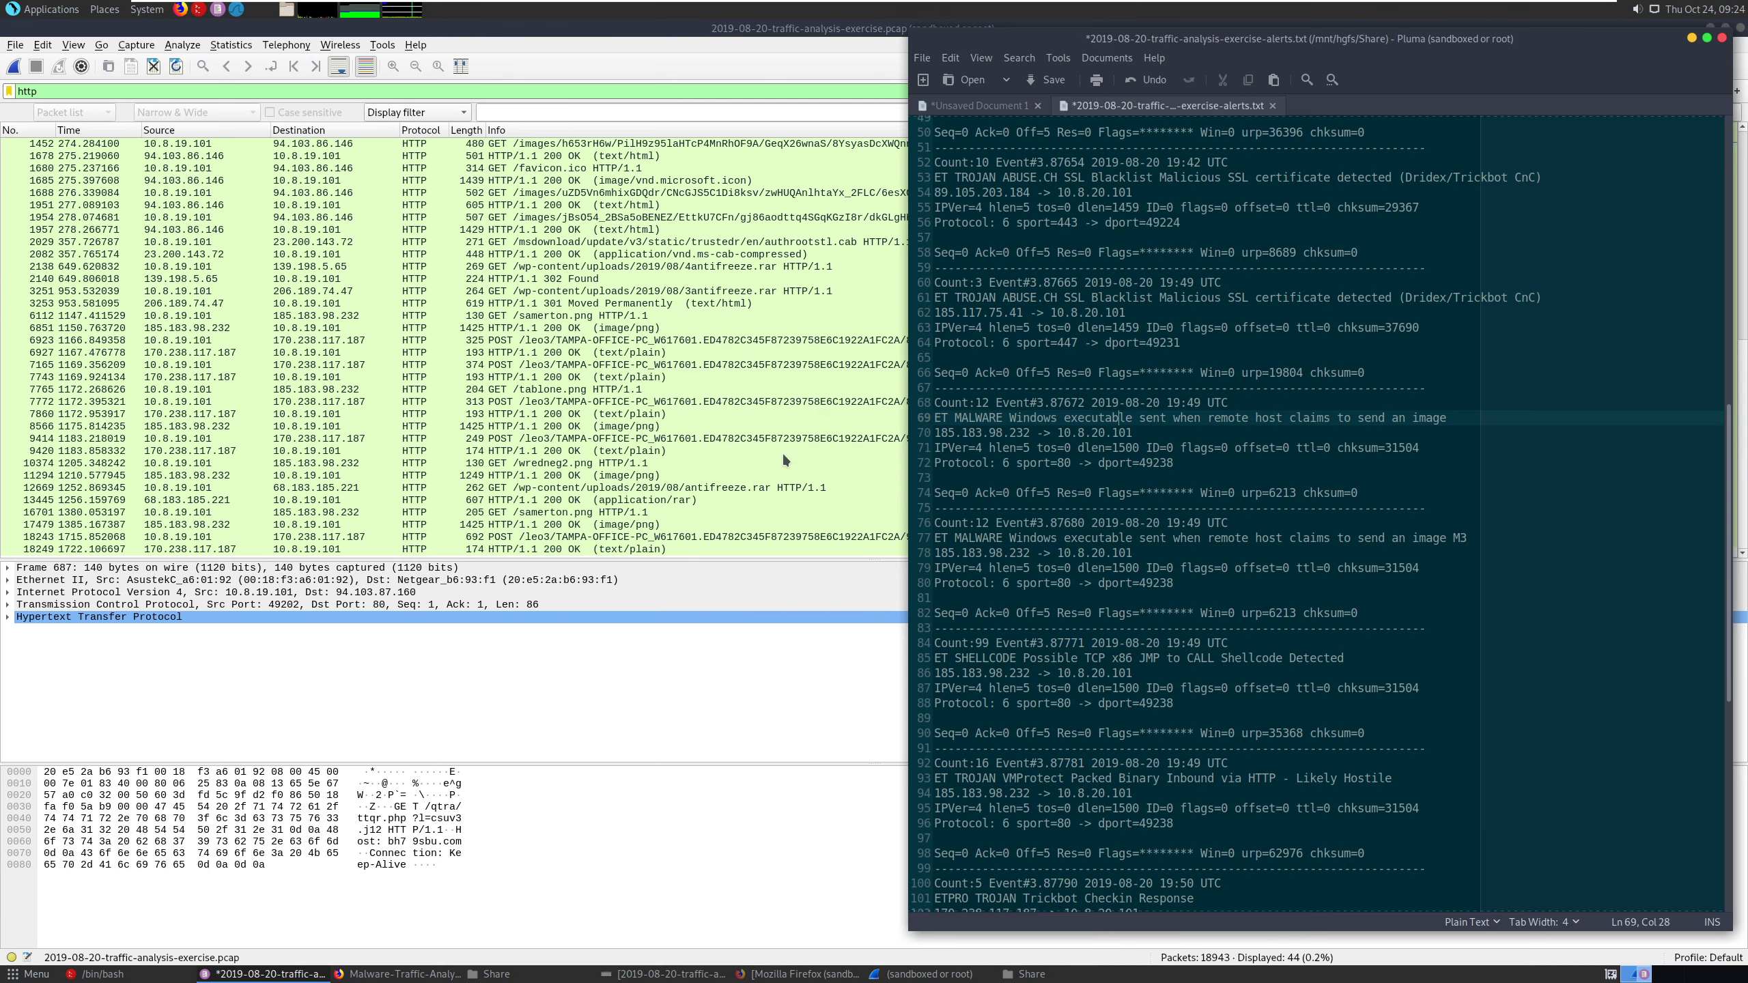
left_click(1295, 433)
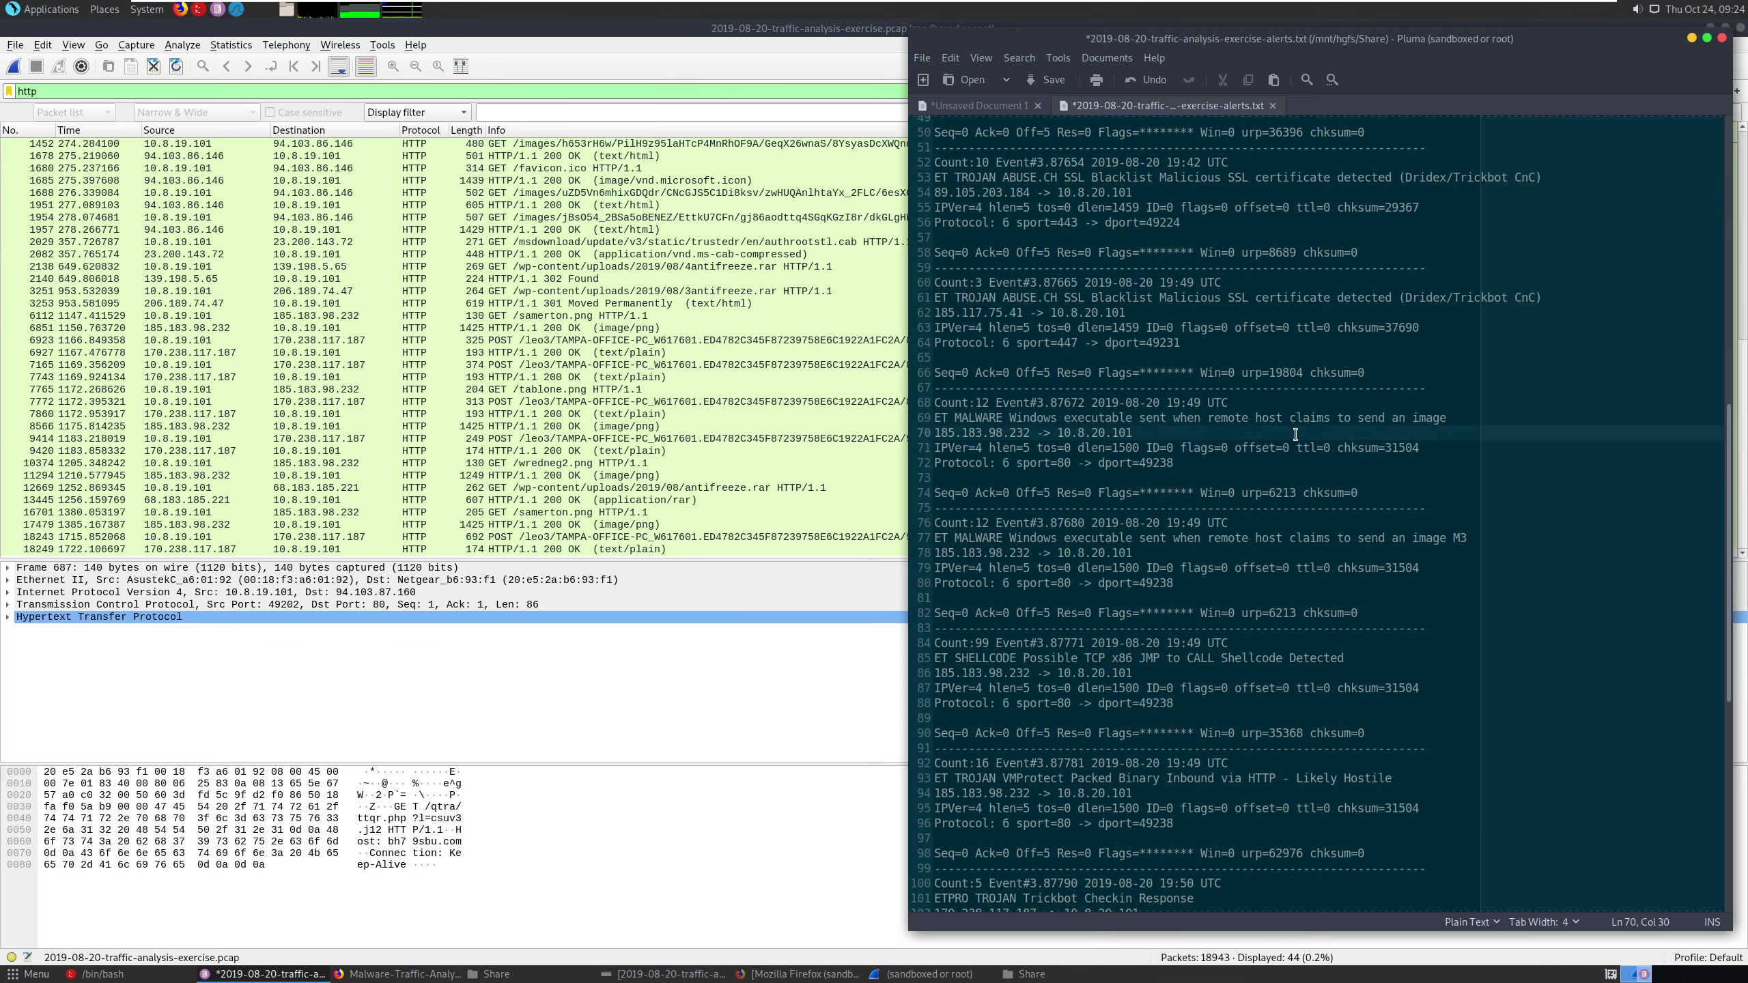
- Copy the destination IP 94.103.87.160 from the MalDoc Requesting Ursnif Payload alert
left_click(1110, 315)
scroll(1123, 315, "up", 15)
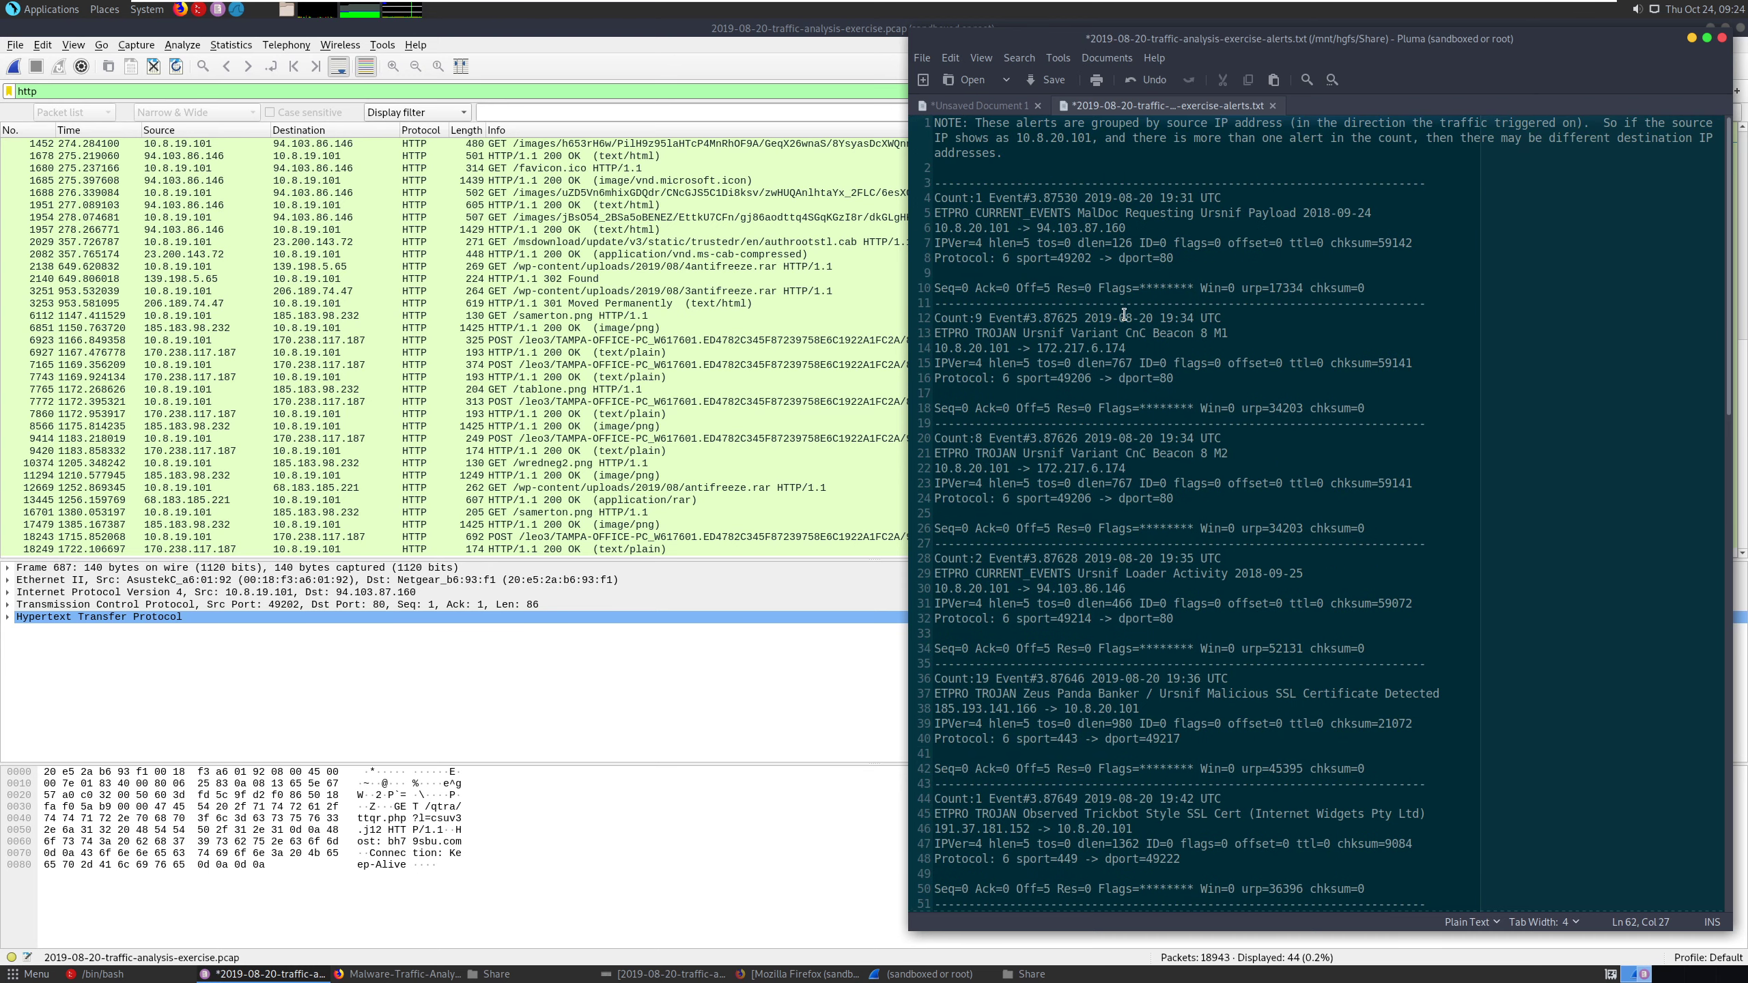
left_click_drag(1036, 229, 1126, 229)
right_click(1110, 234)
left_click(1134, 261)
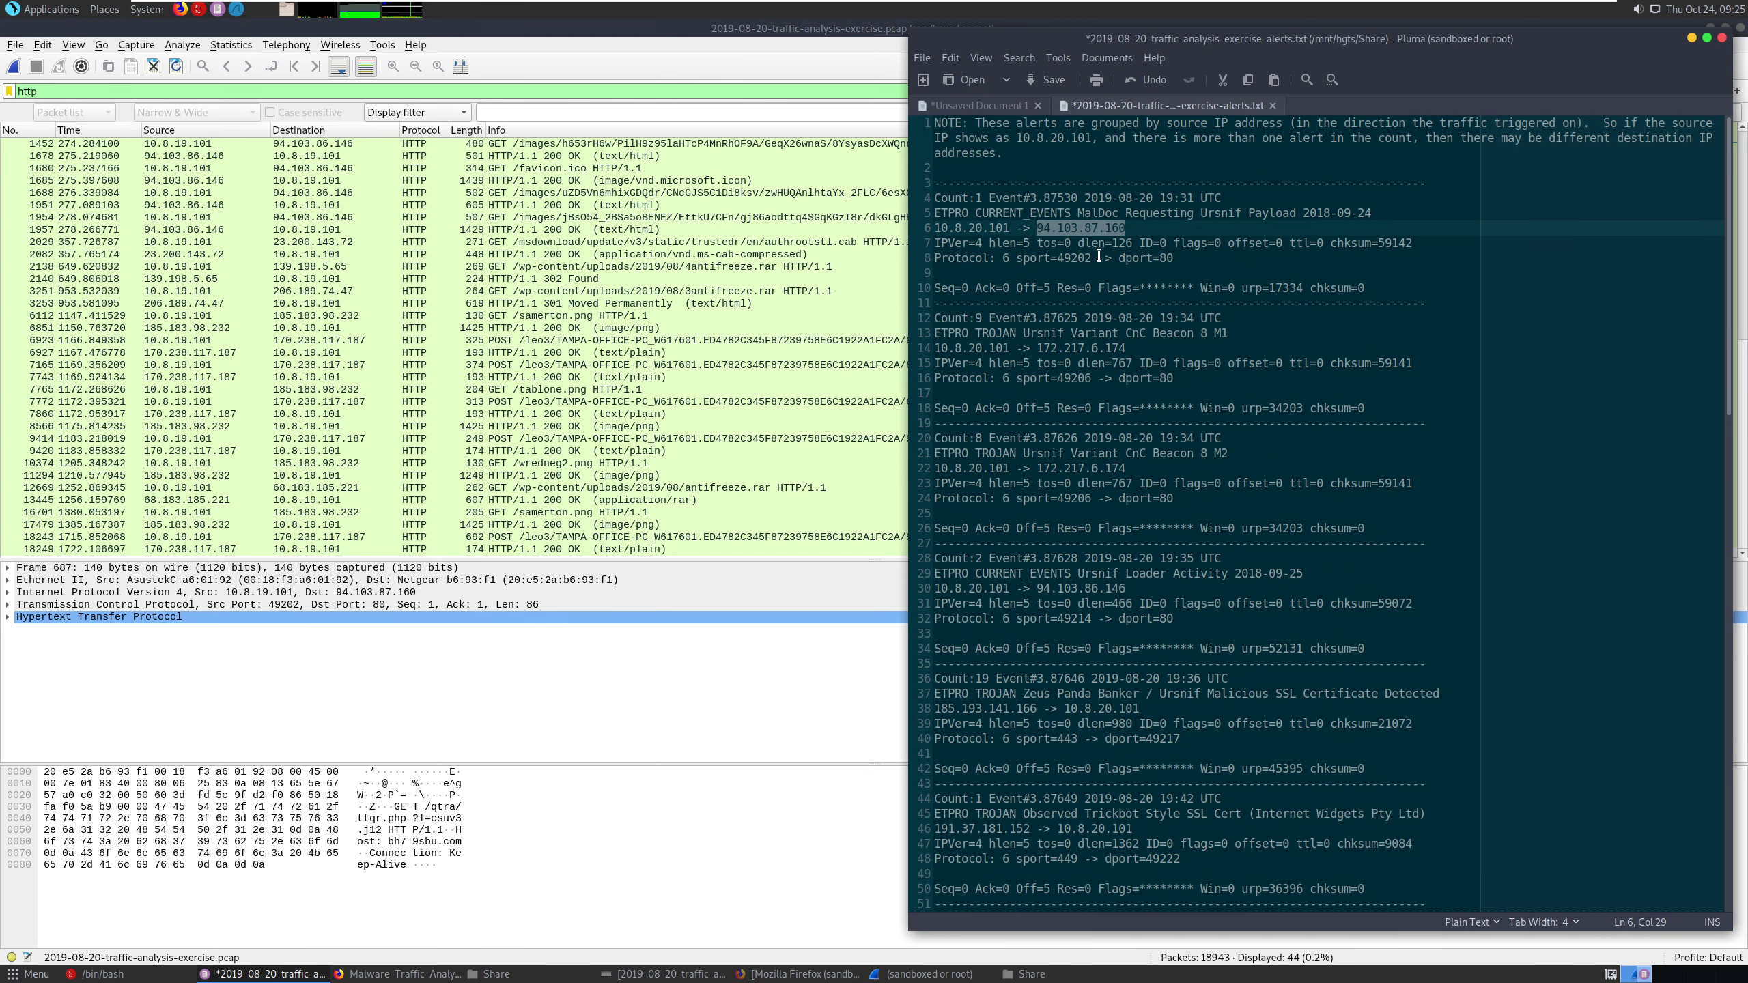
- Switch to Wireshark and apply the display filter http && ip.src == 94.103.87.160
double_click(146, 88)
left_click(146, 89)
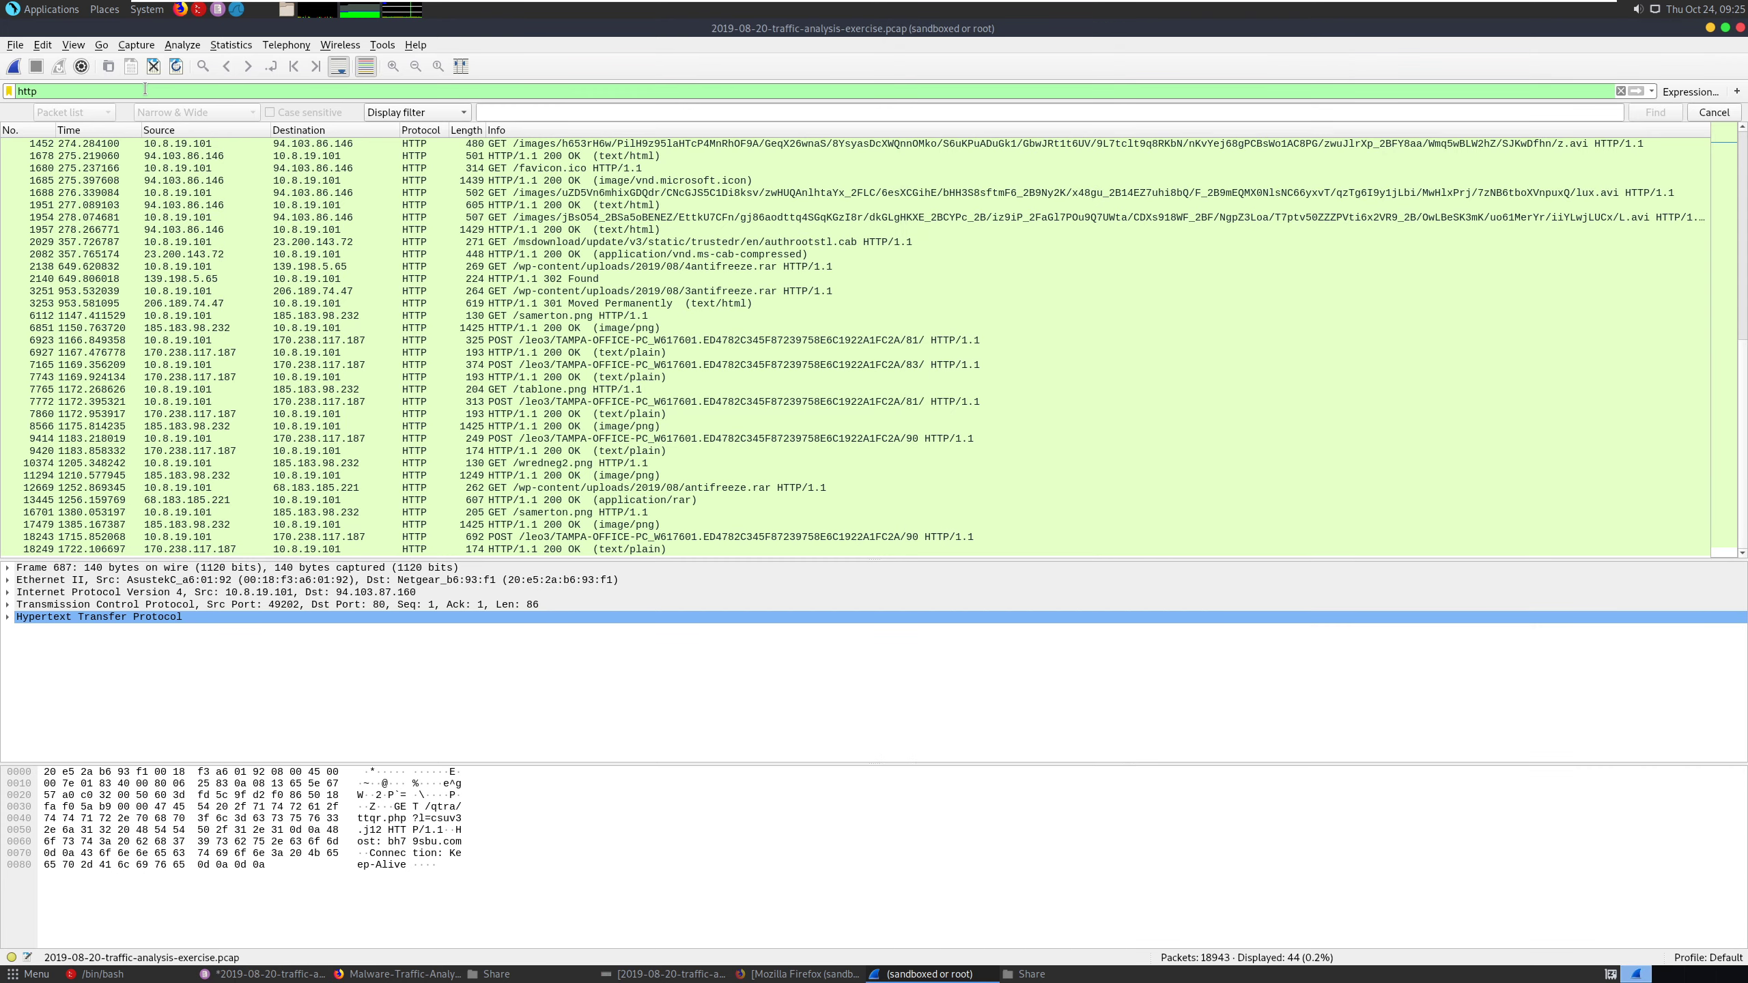
type("&& i")
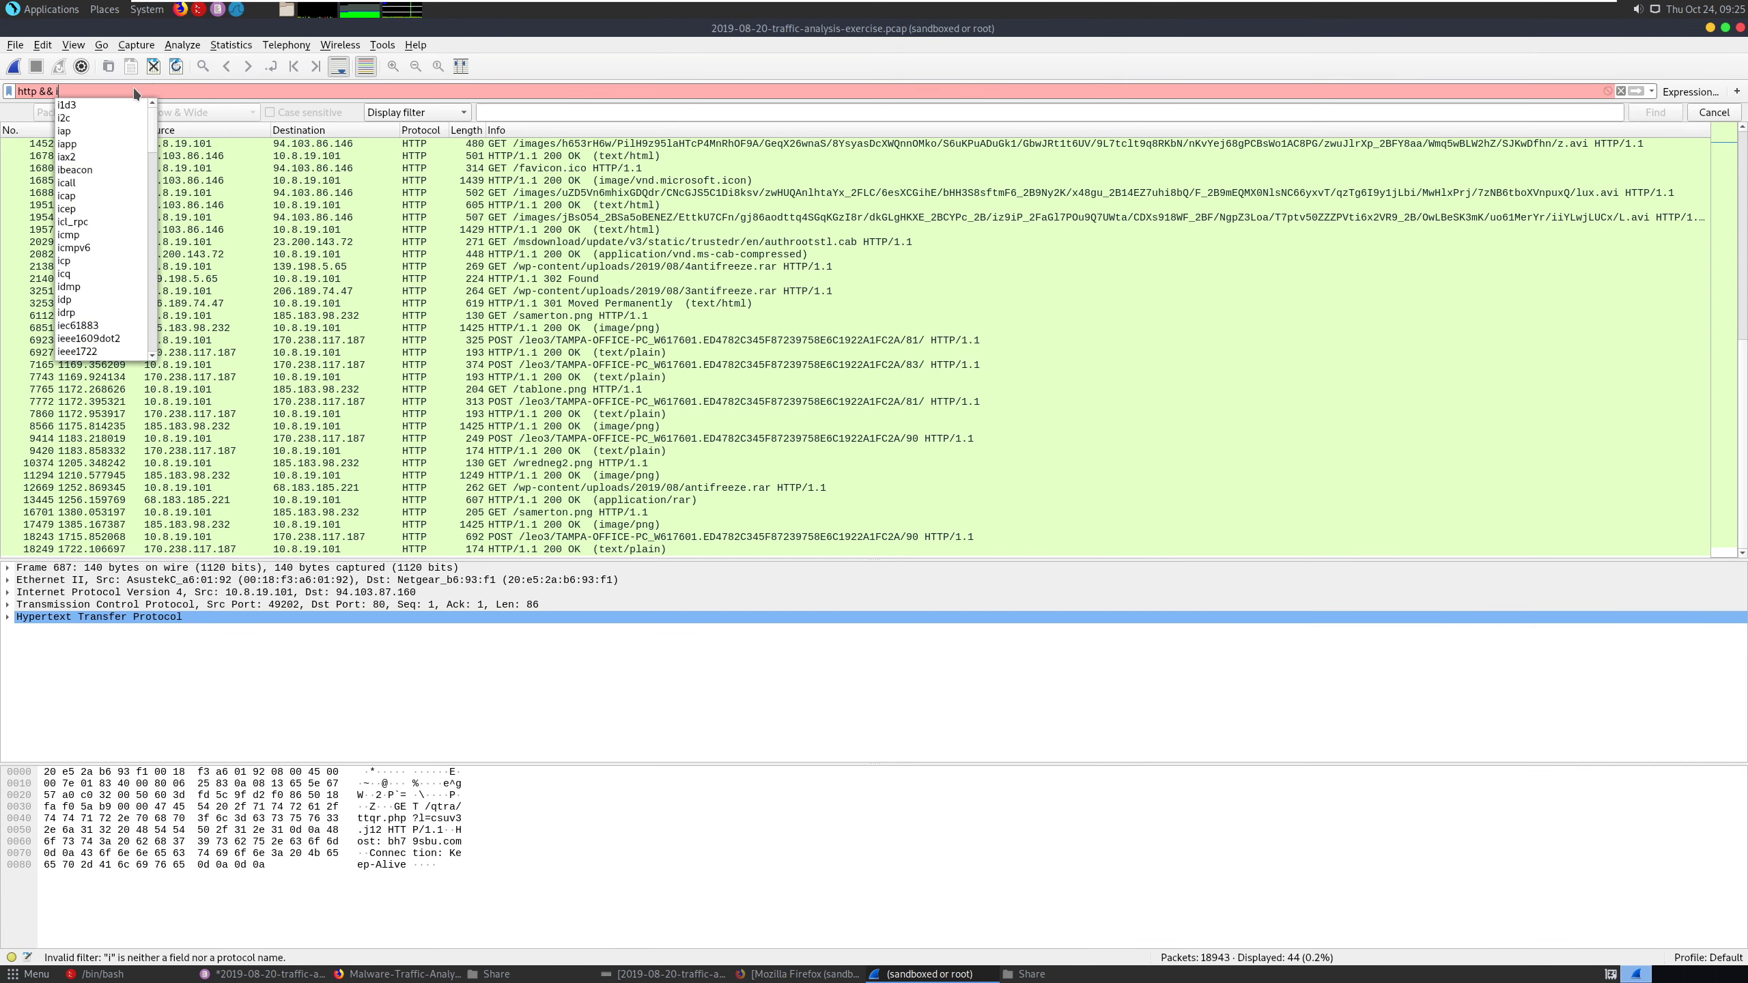
type("p .src =")
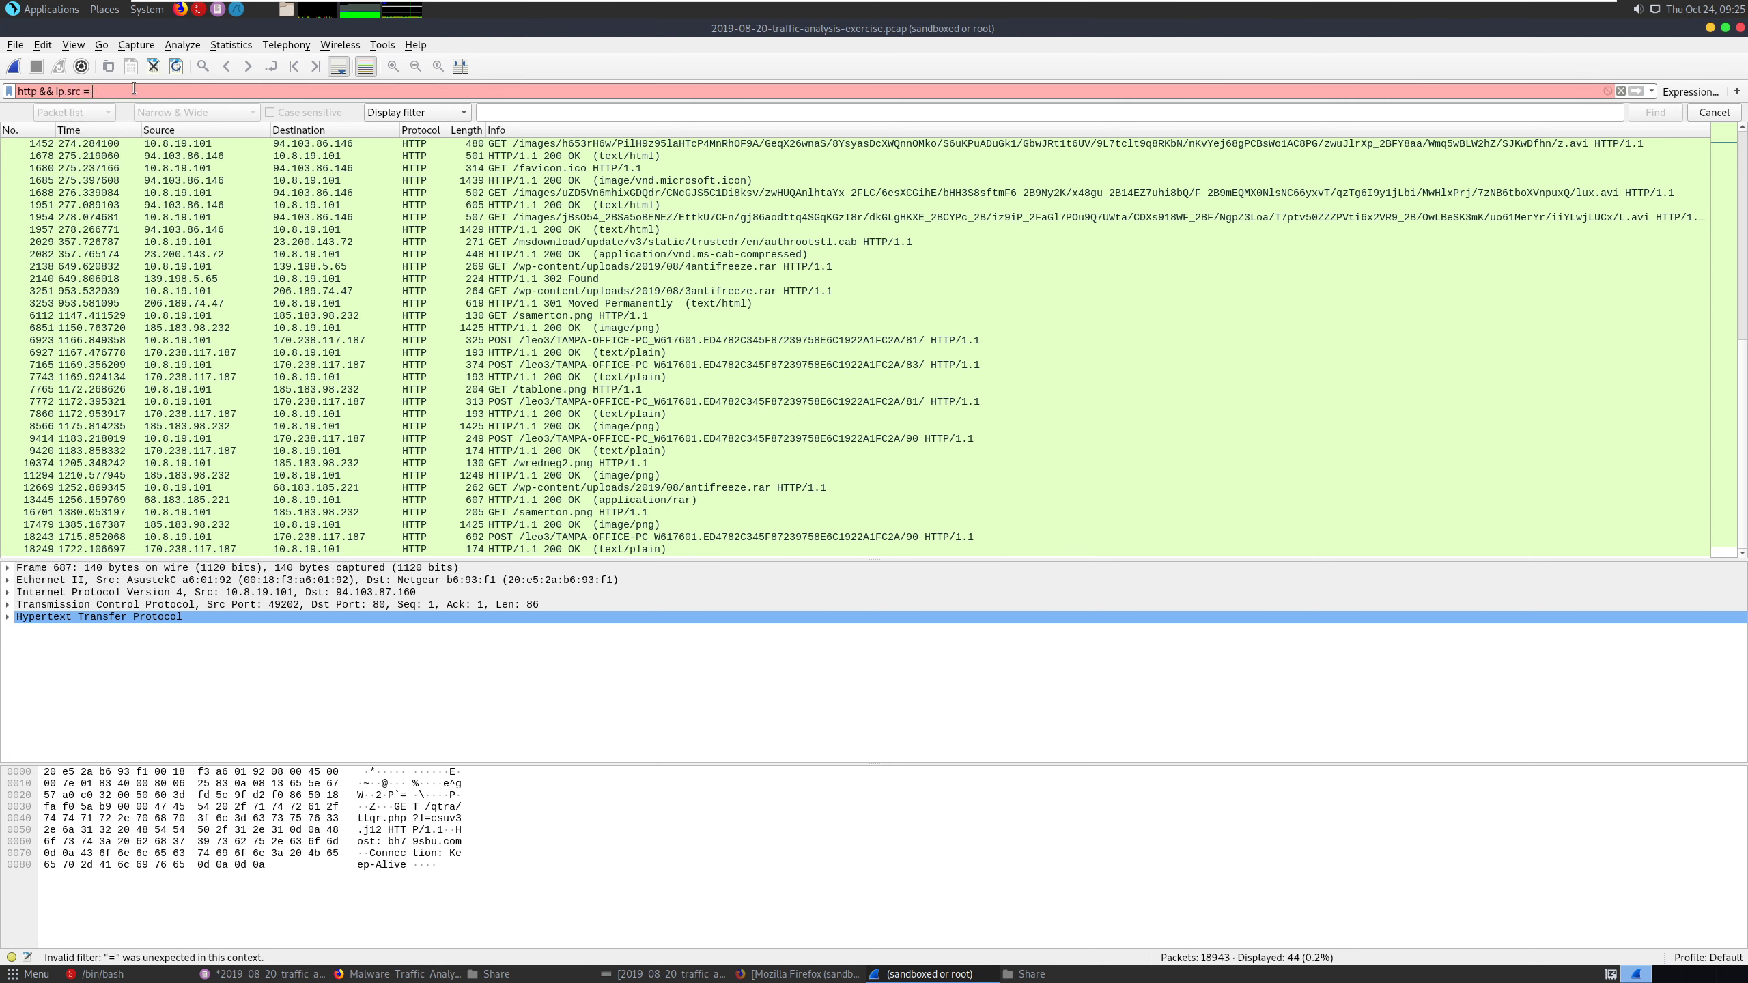
type("=")
key("ctrl+v")
key("Return")
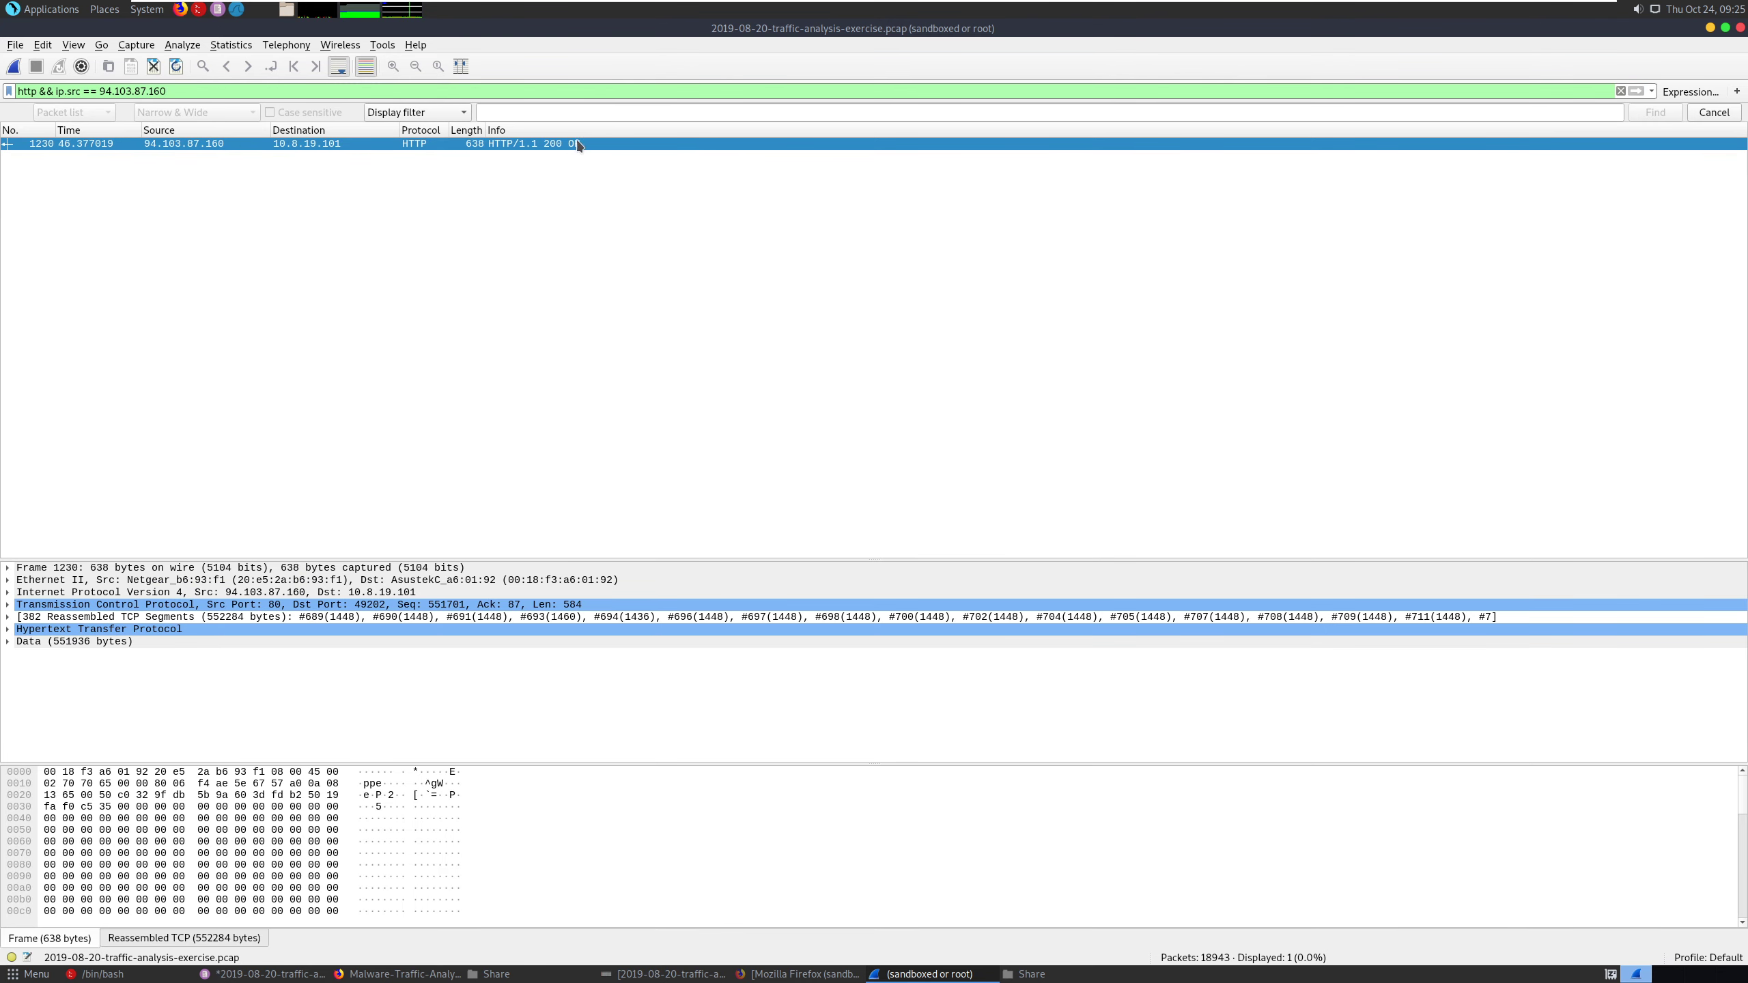
- Follow the TCP stream of the HTTP response from 94.103.87.160 and examine the host, headers and downloaded file name
right_click(524, 142)
mouse_move(620, 355)
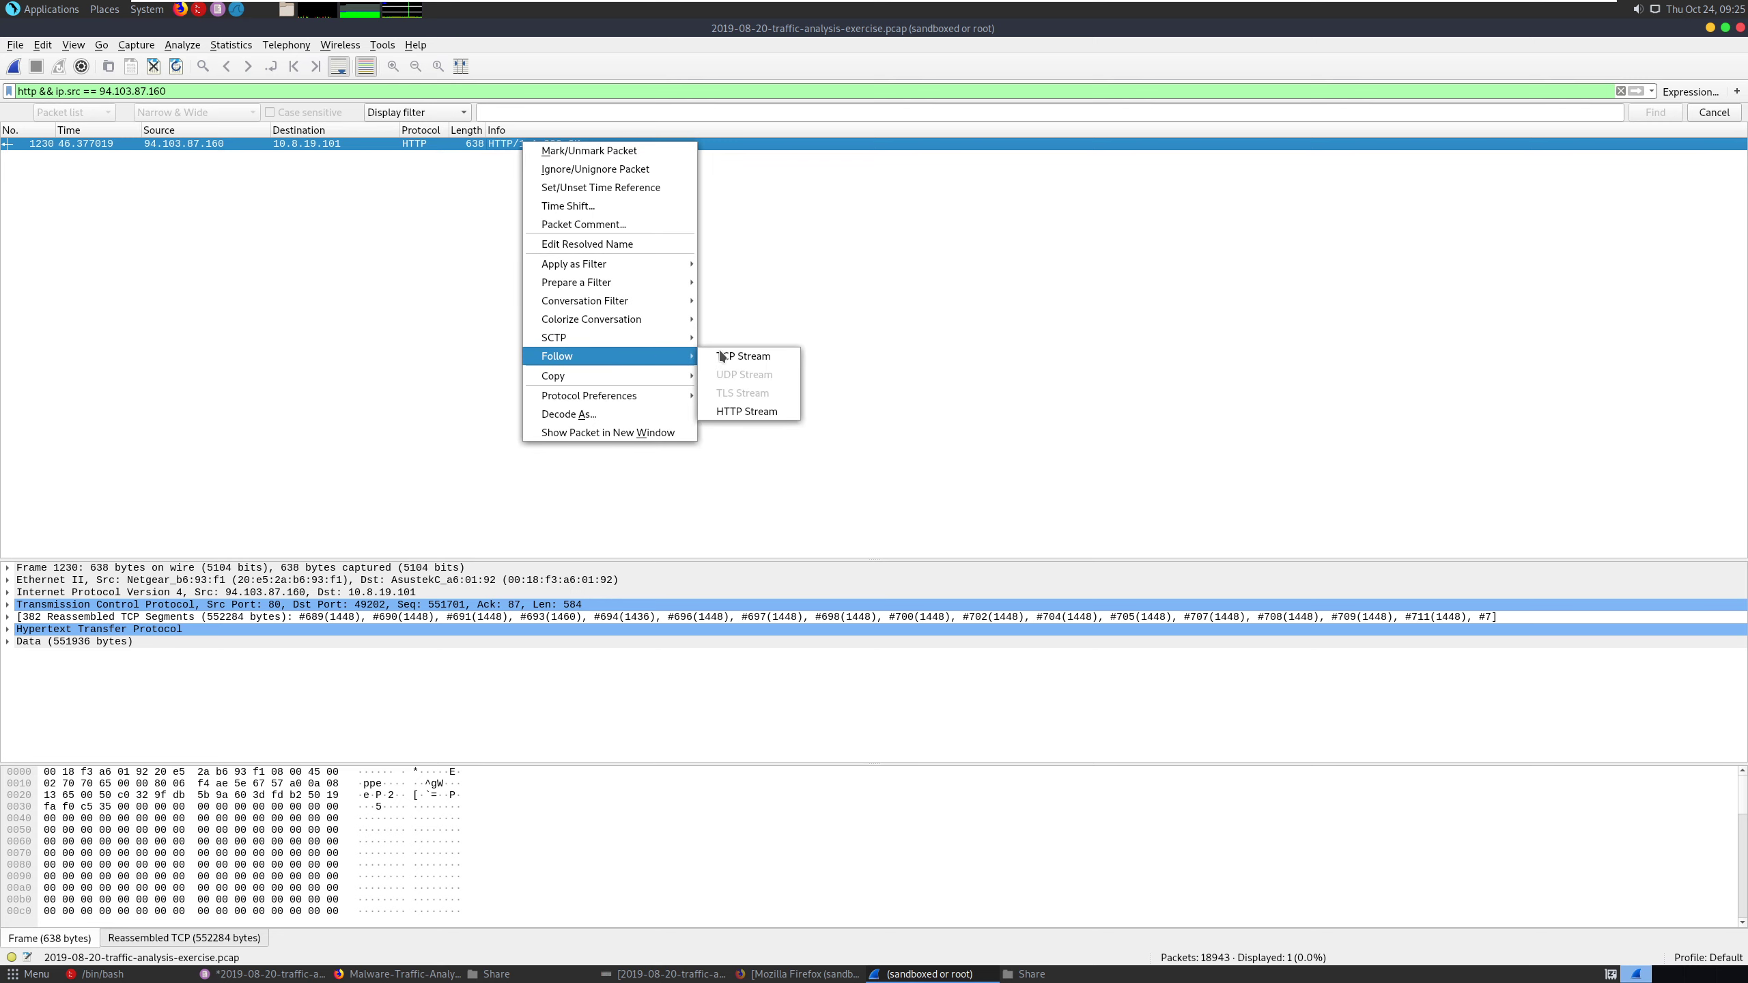
left_click(729, 355)
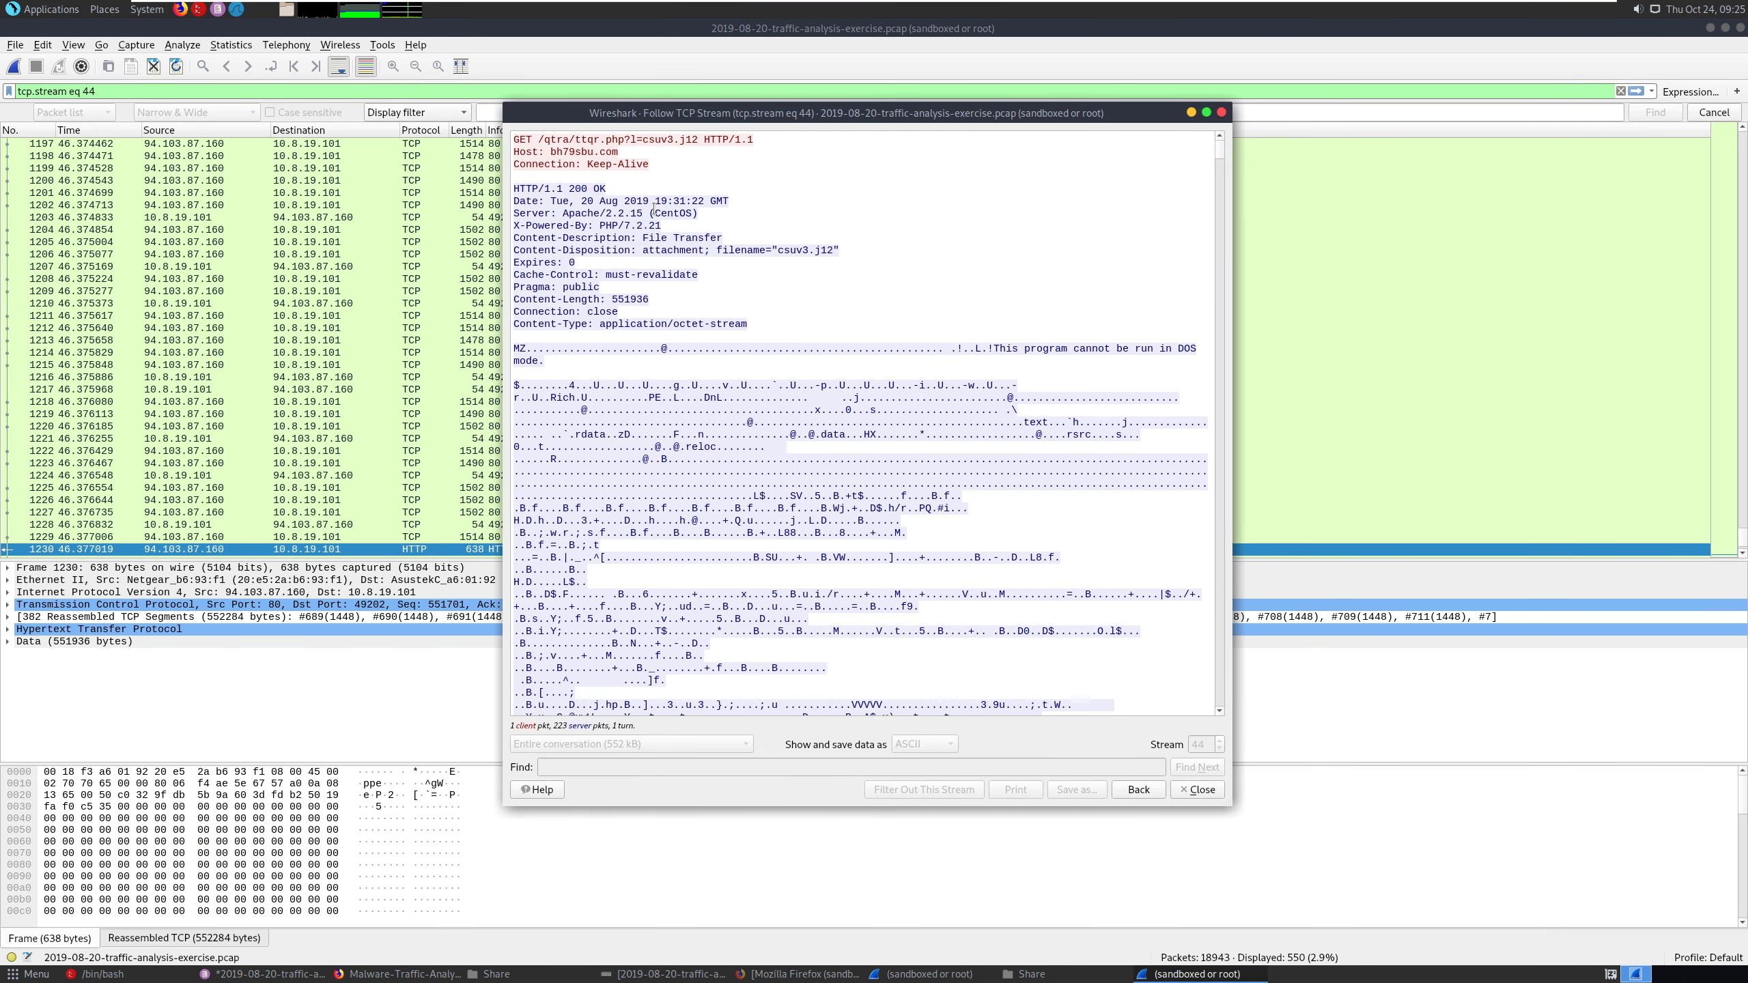
left_click(553, 152)
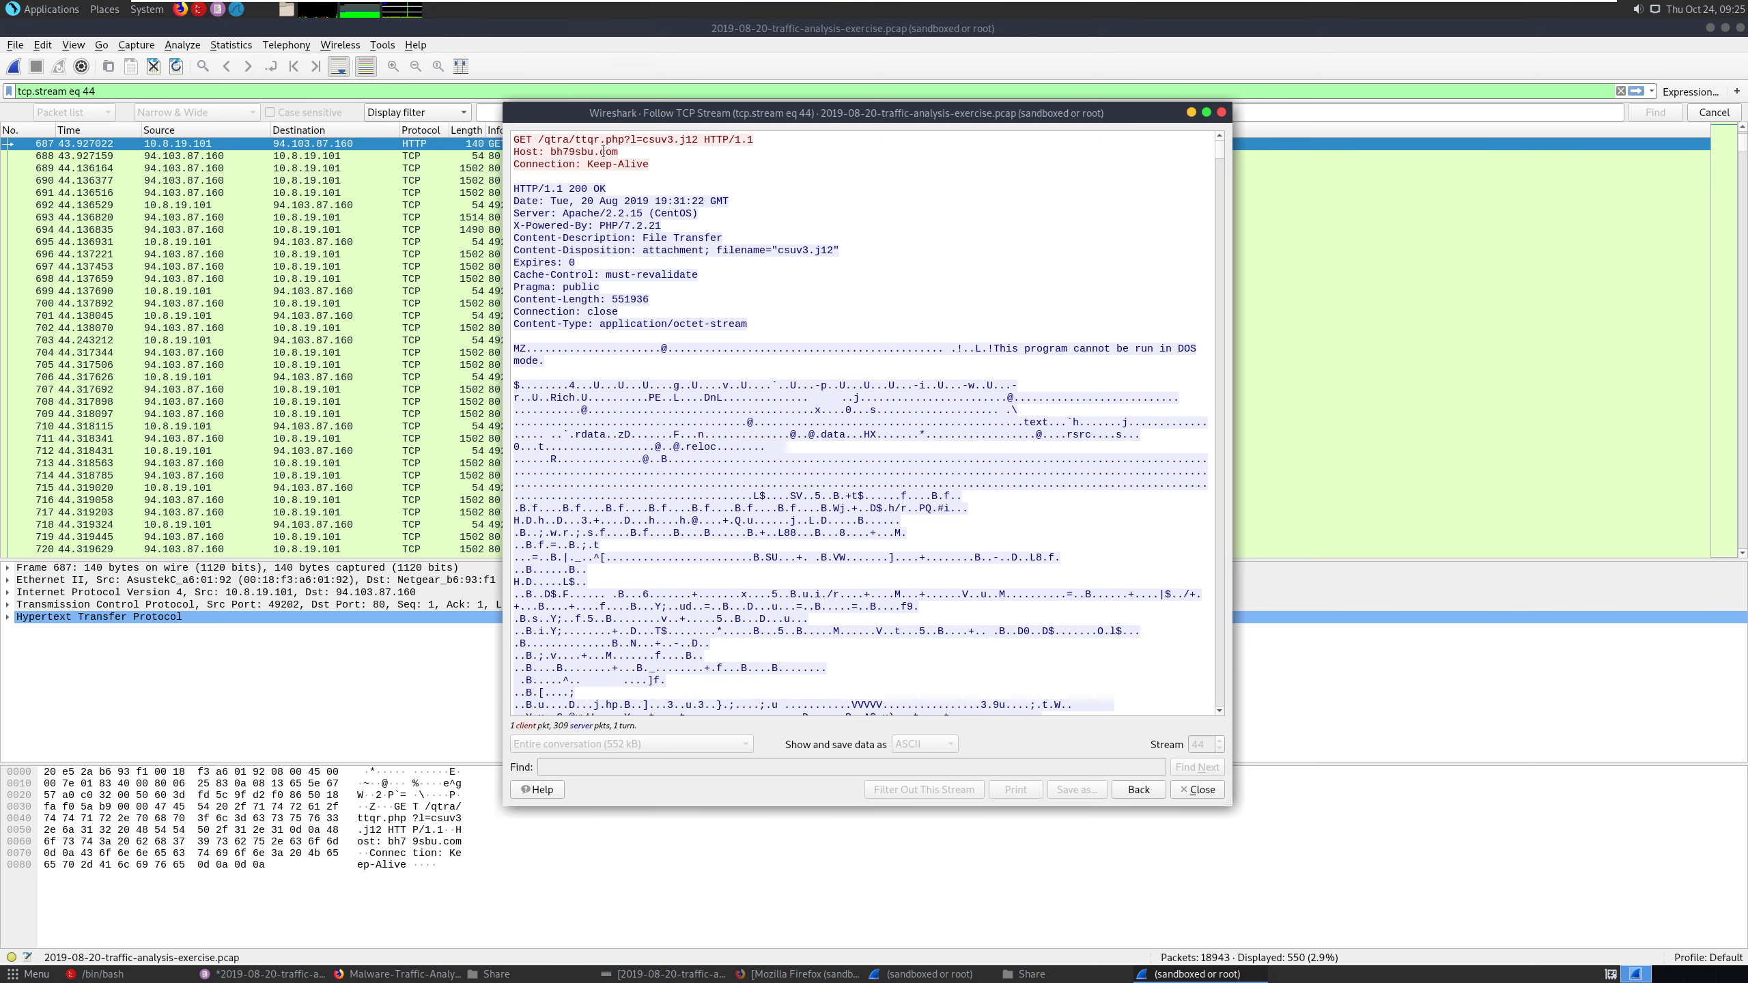
left_click(819, 299)
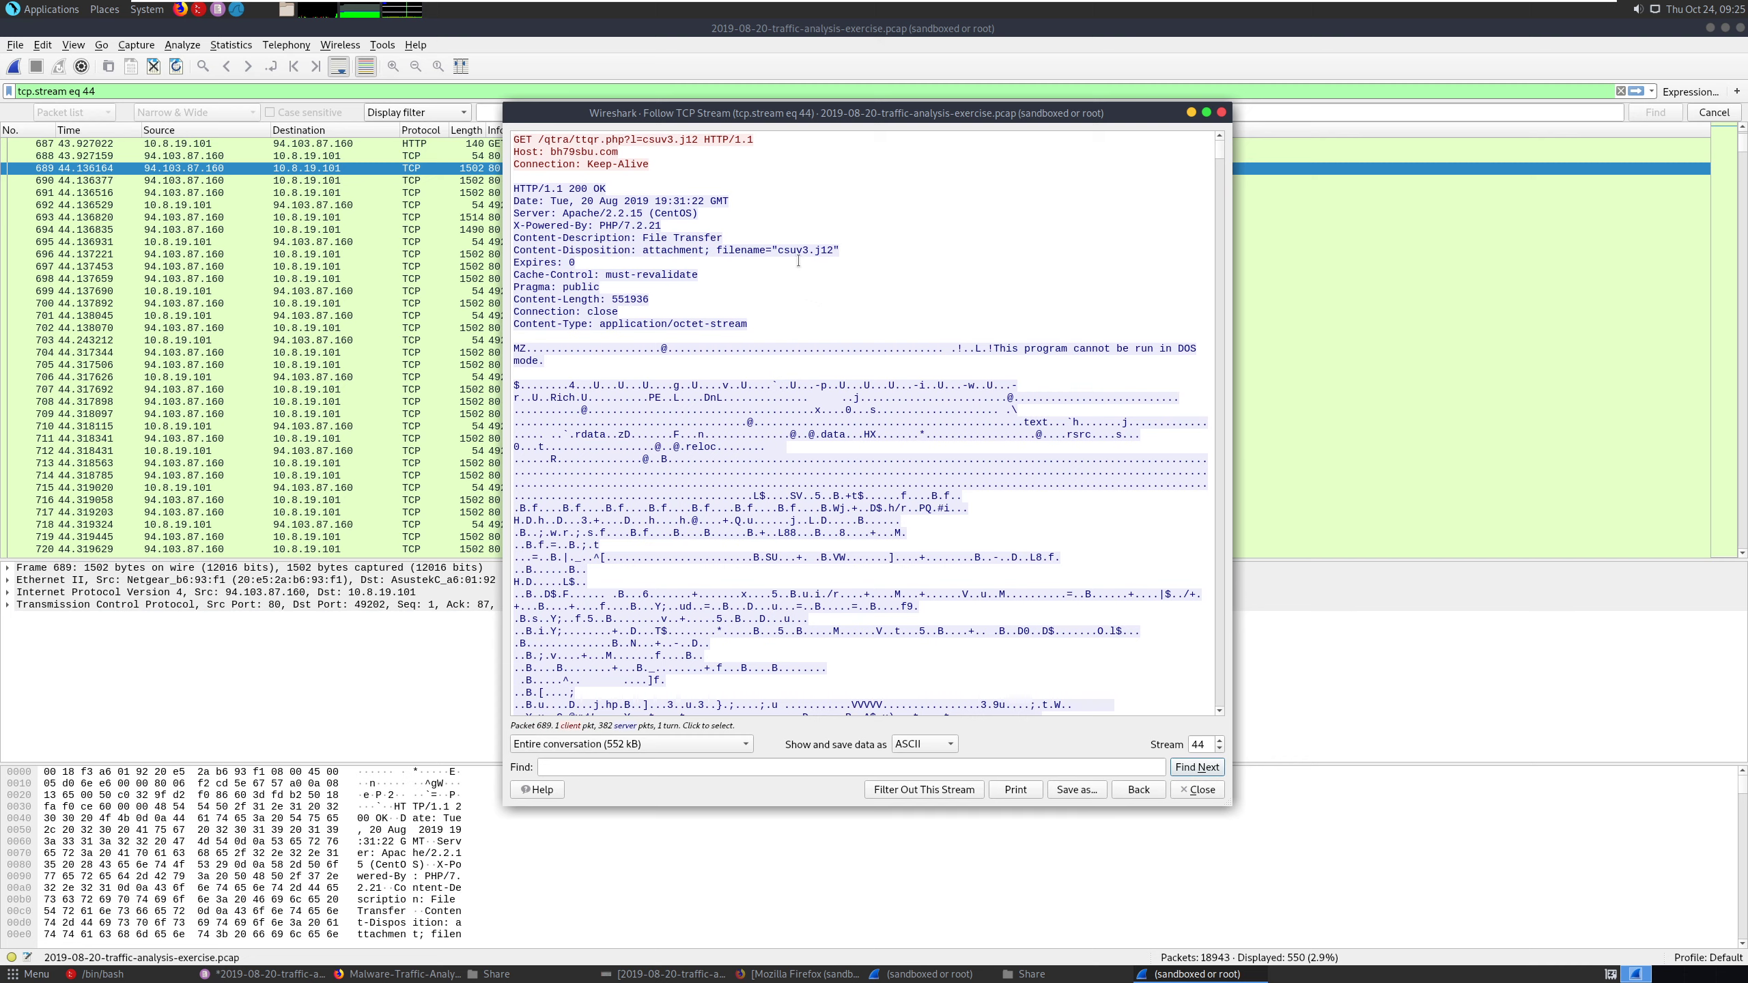
- Switch to a new Firefox window and search the web for '.j12
left_click(181, 9)
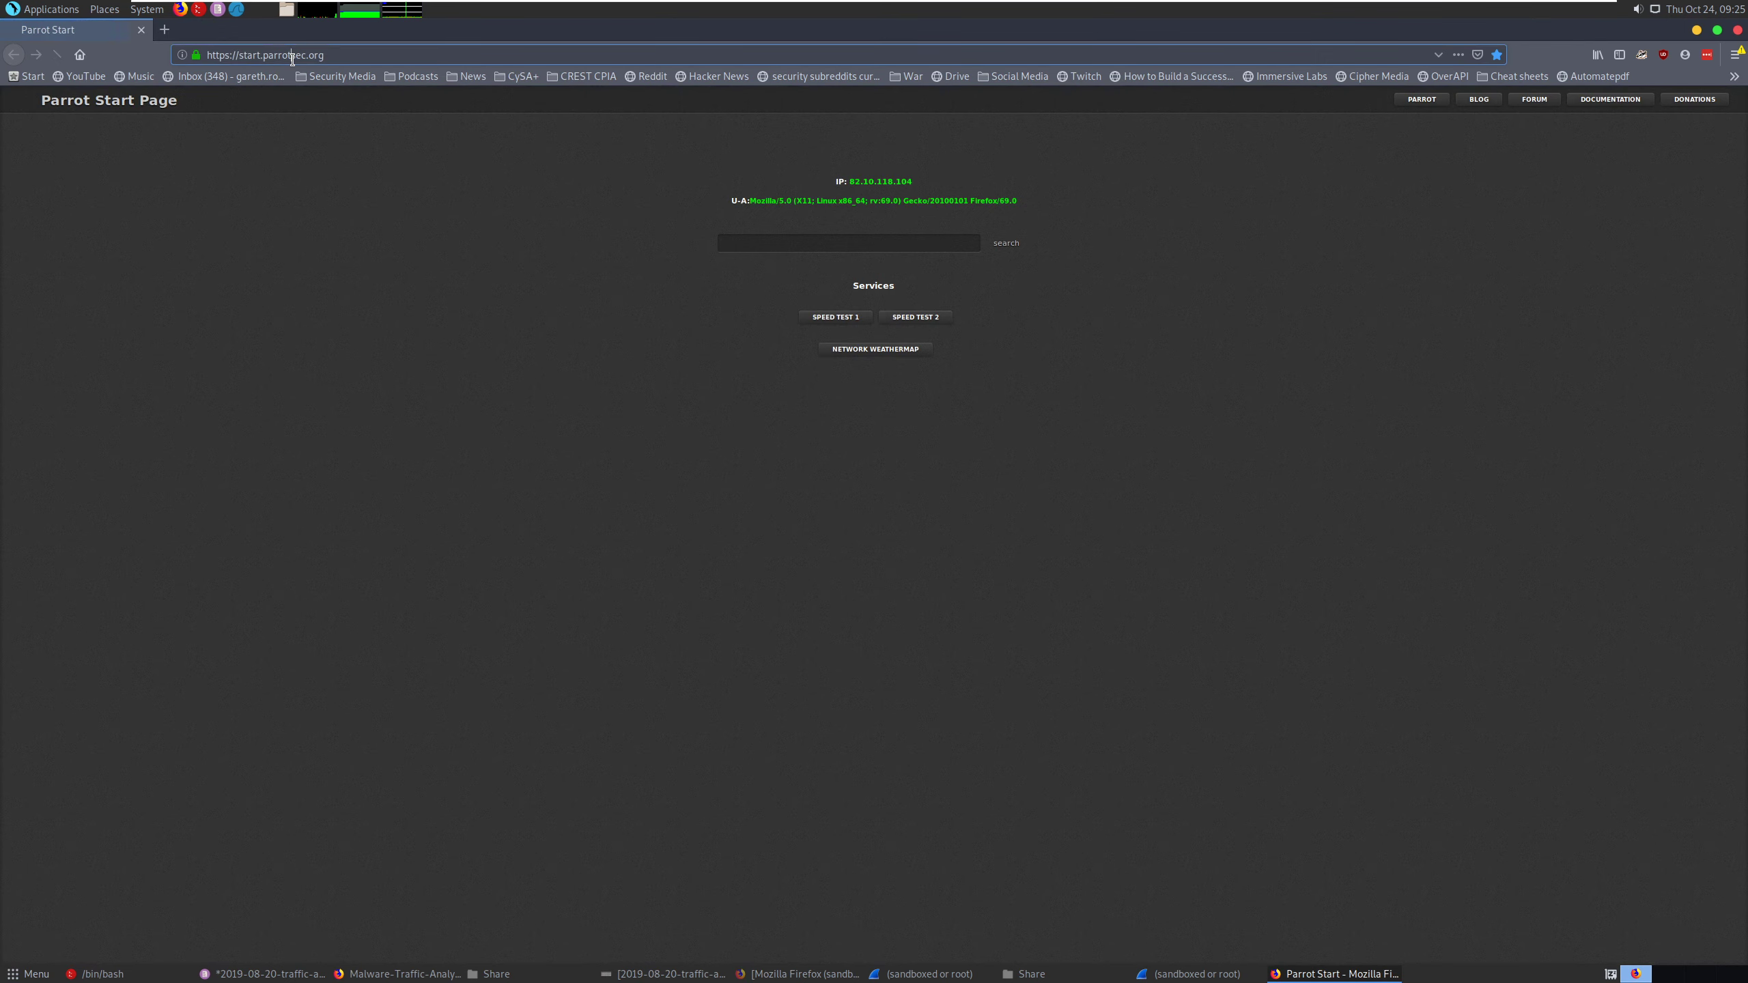
left_click(295, 59)
type("'")
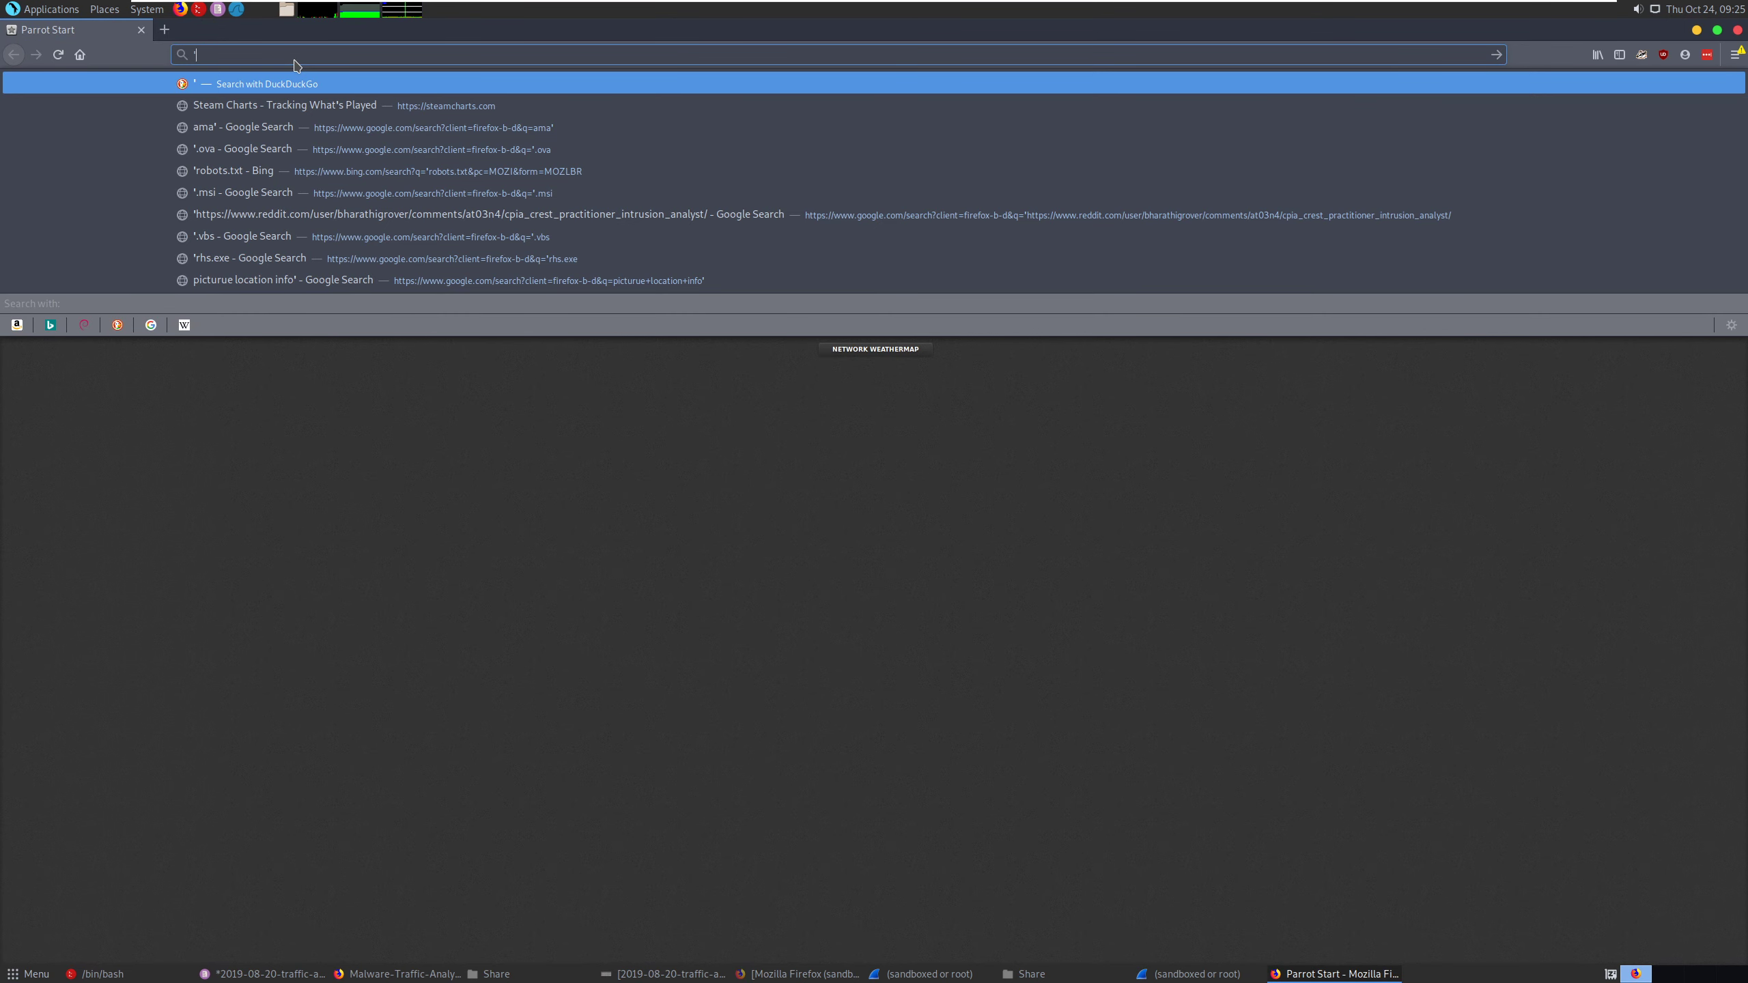
type(".j12")
key("Return")
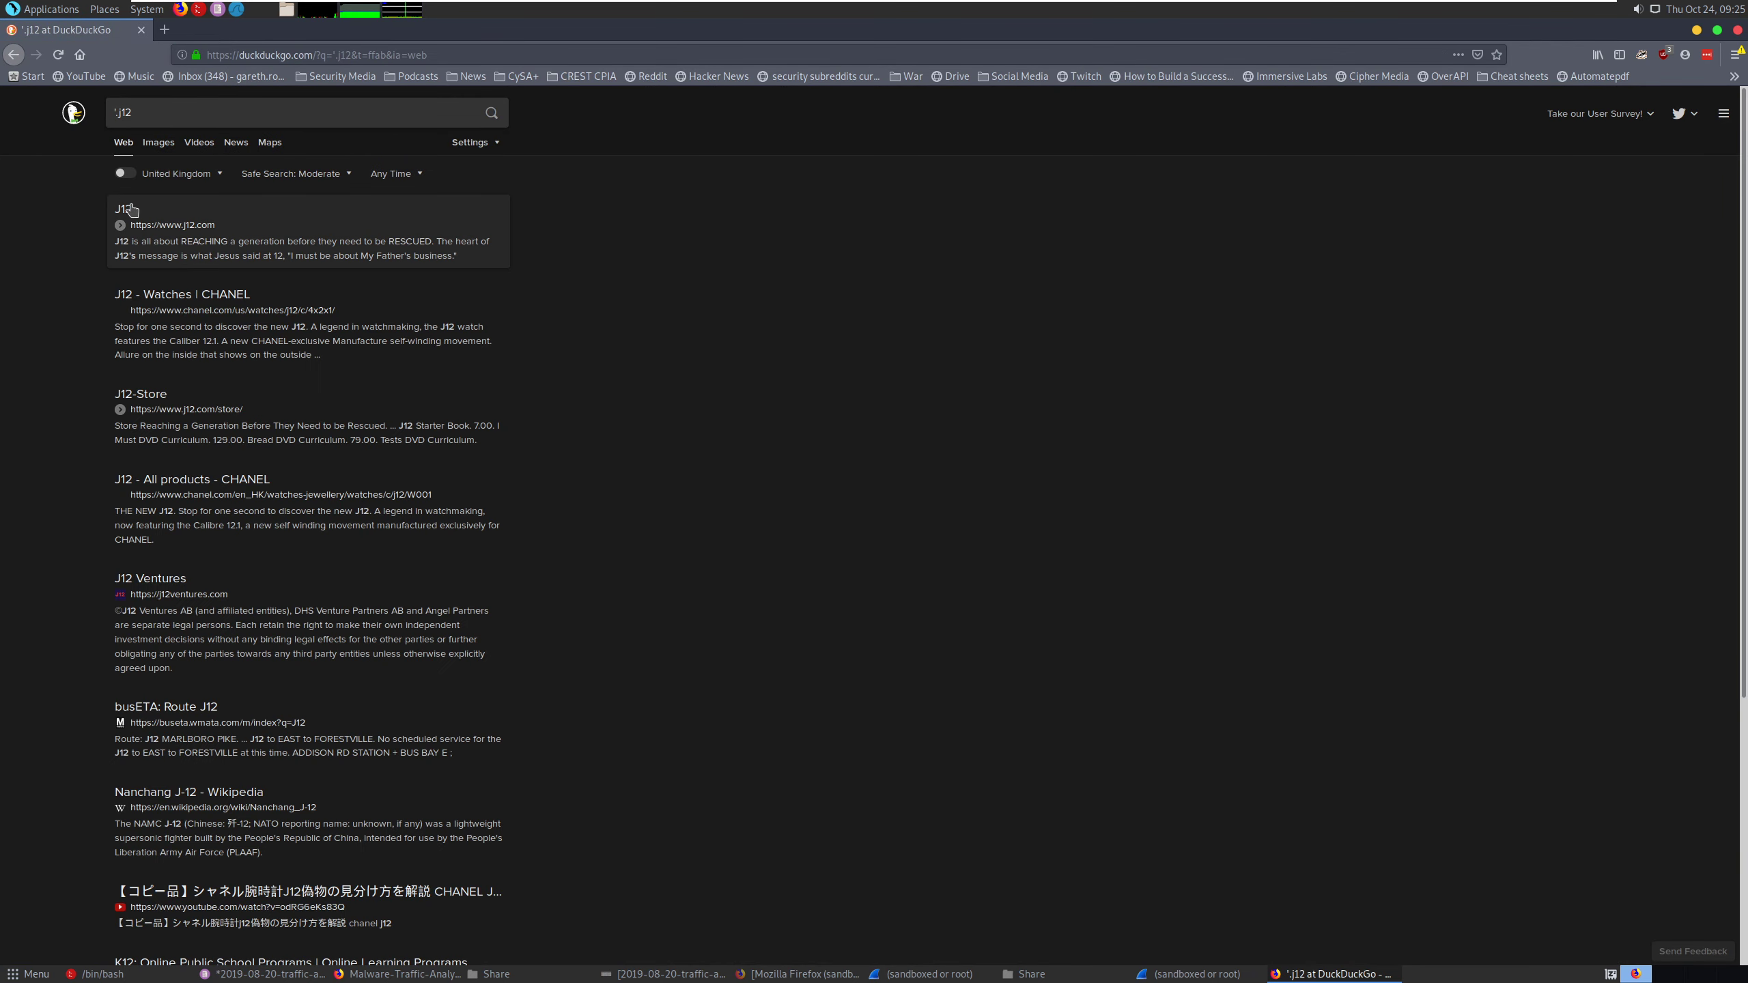
- Refine the web search to '.j12 filetypoe to look up the file extension
left_click(188, 116)
type("file")
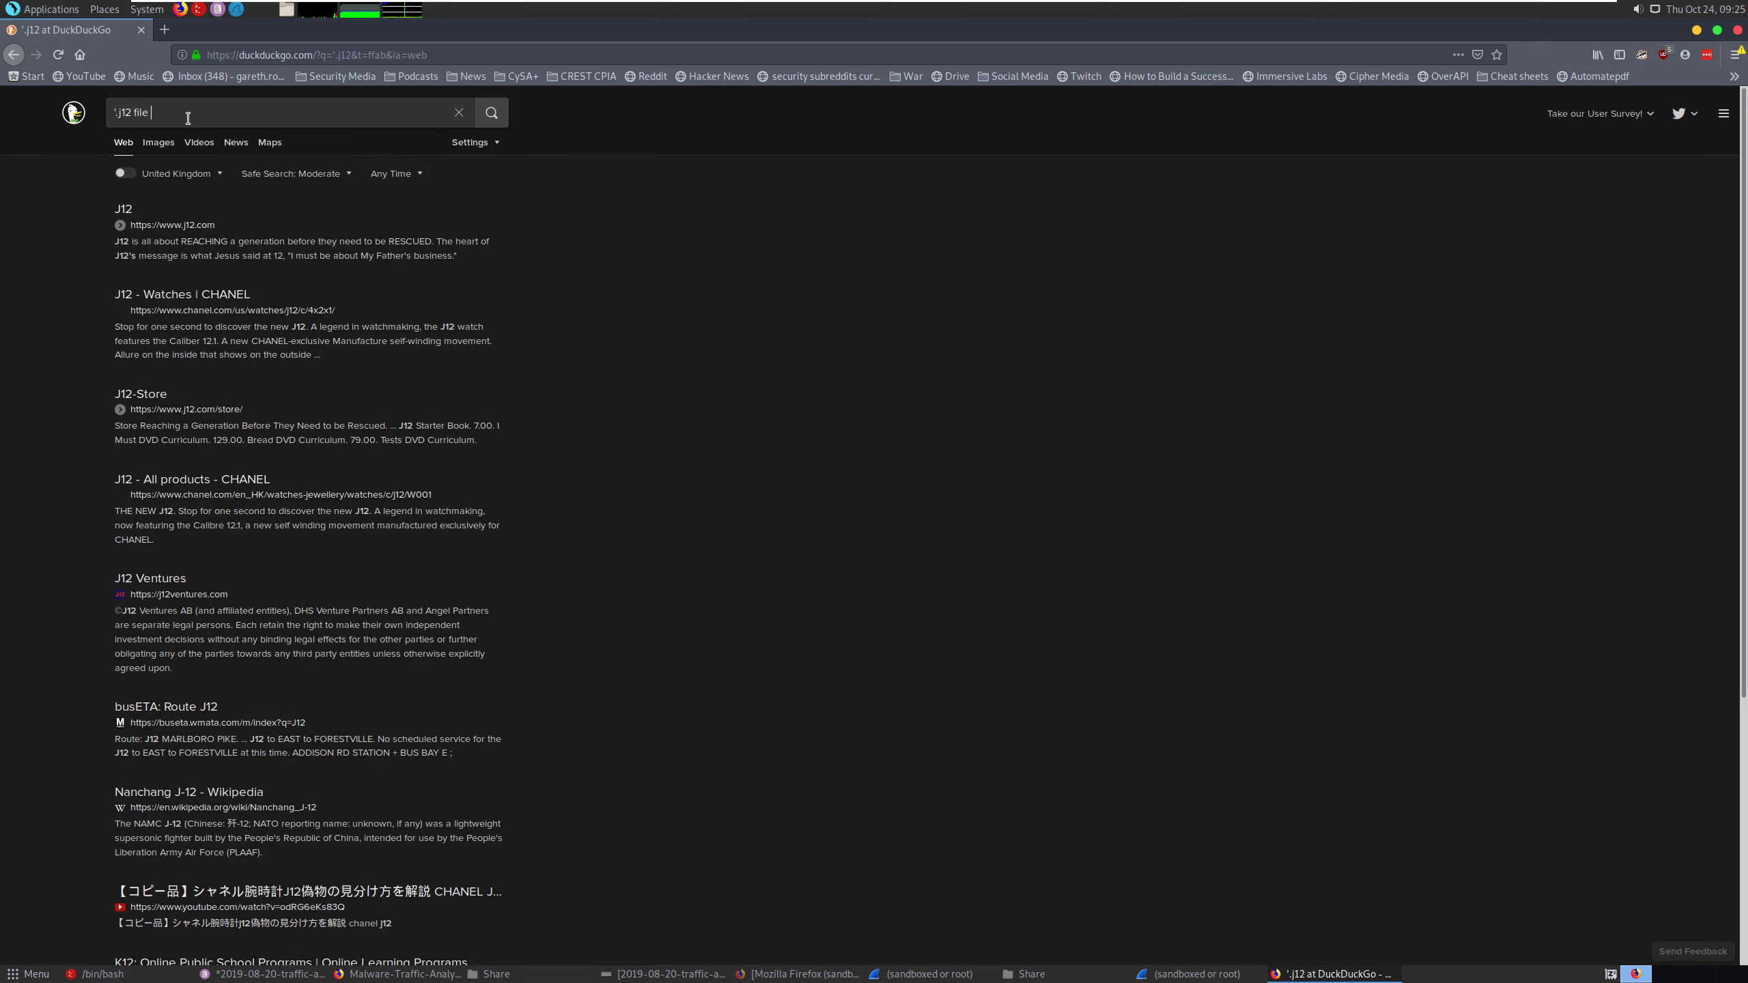
key("BackSpace")
type("typoe")
key("Return")
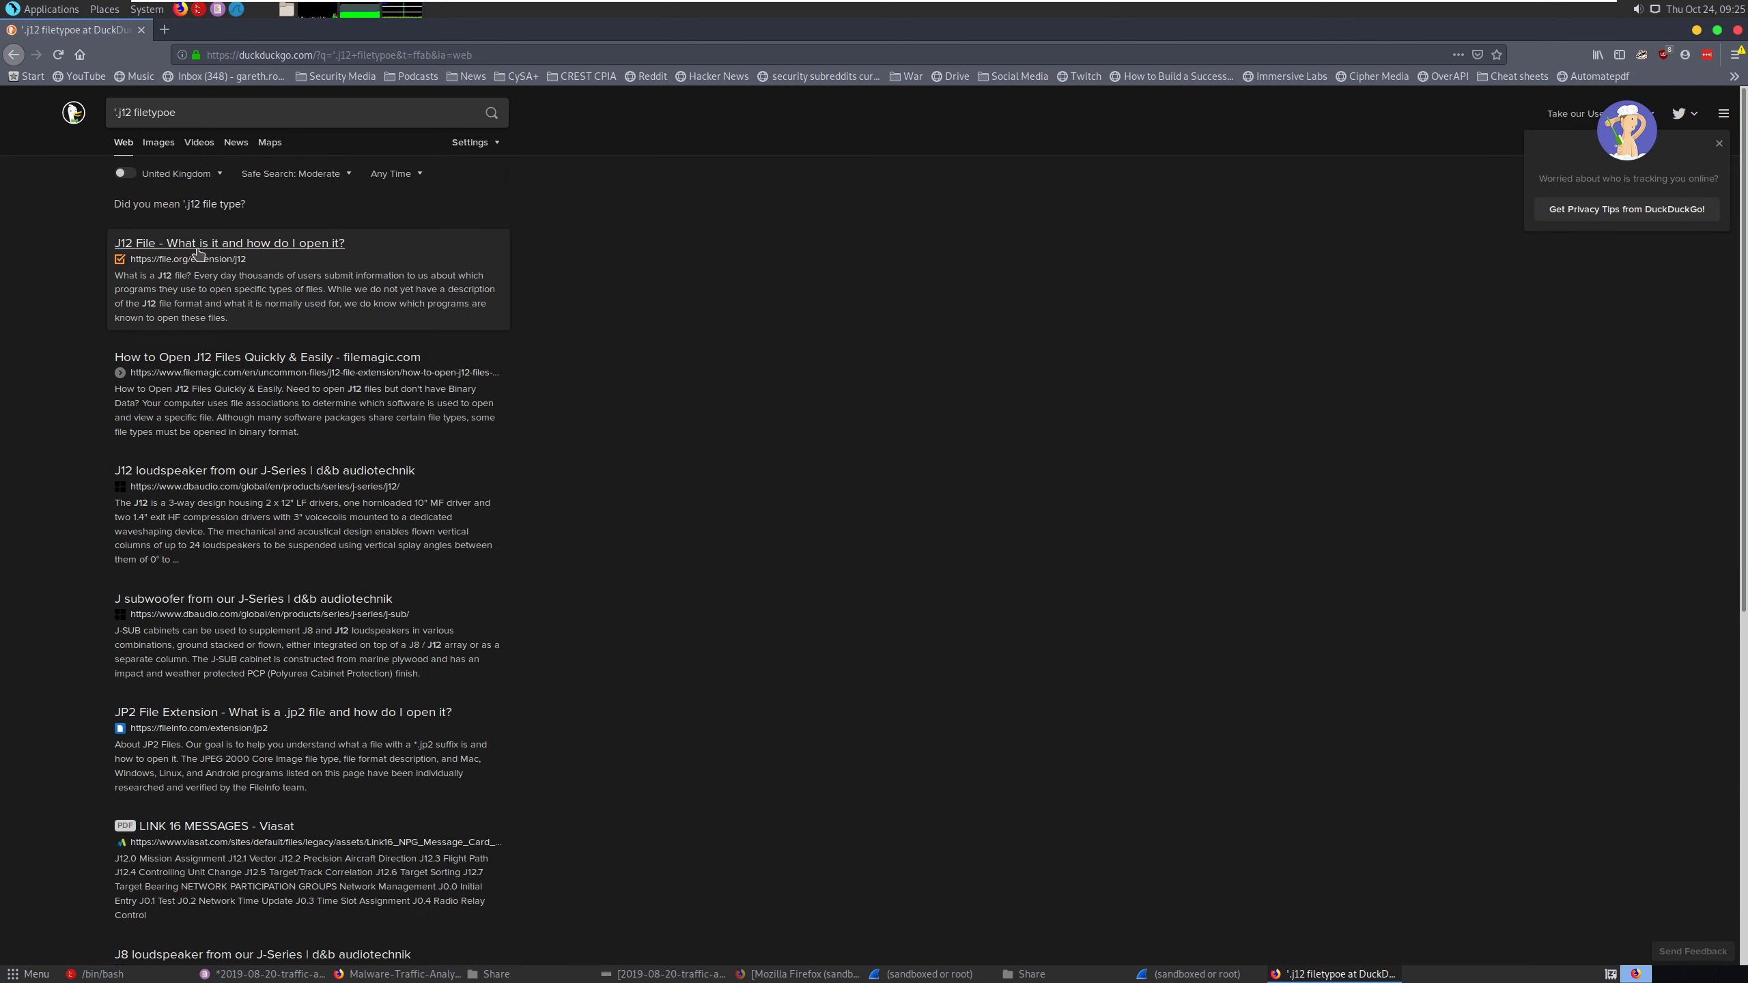
- Open the File.org result about J12 files, read the format description and compatible software, and close the page
left_click(198, 252)
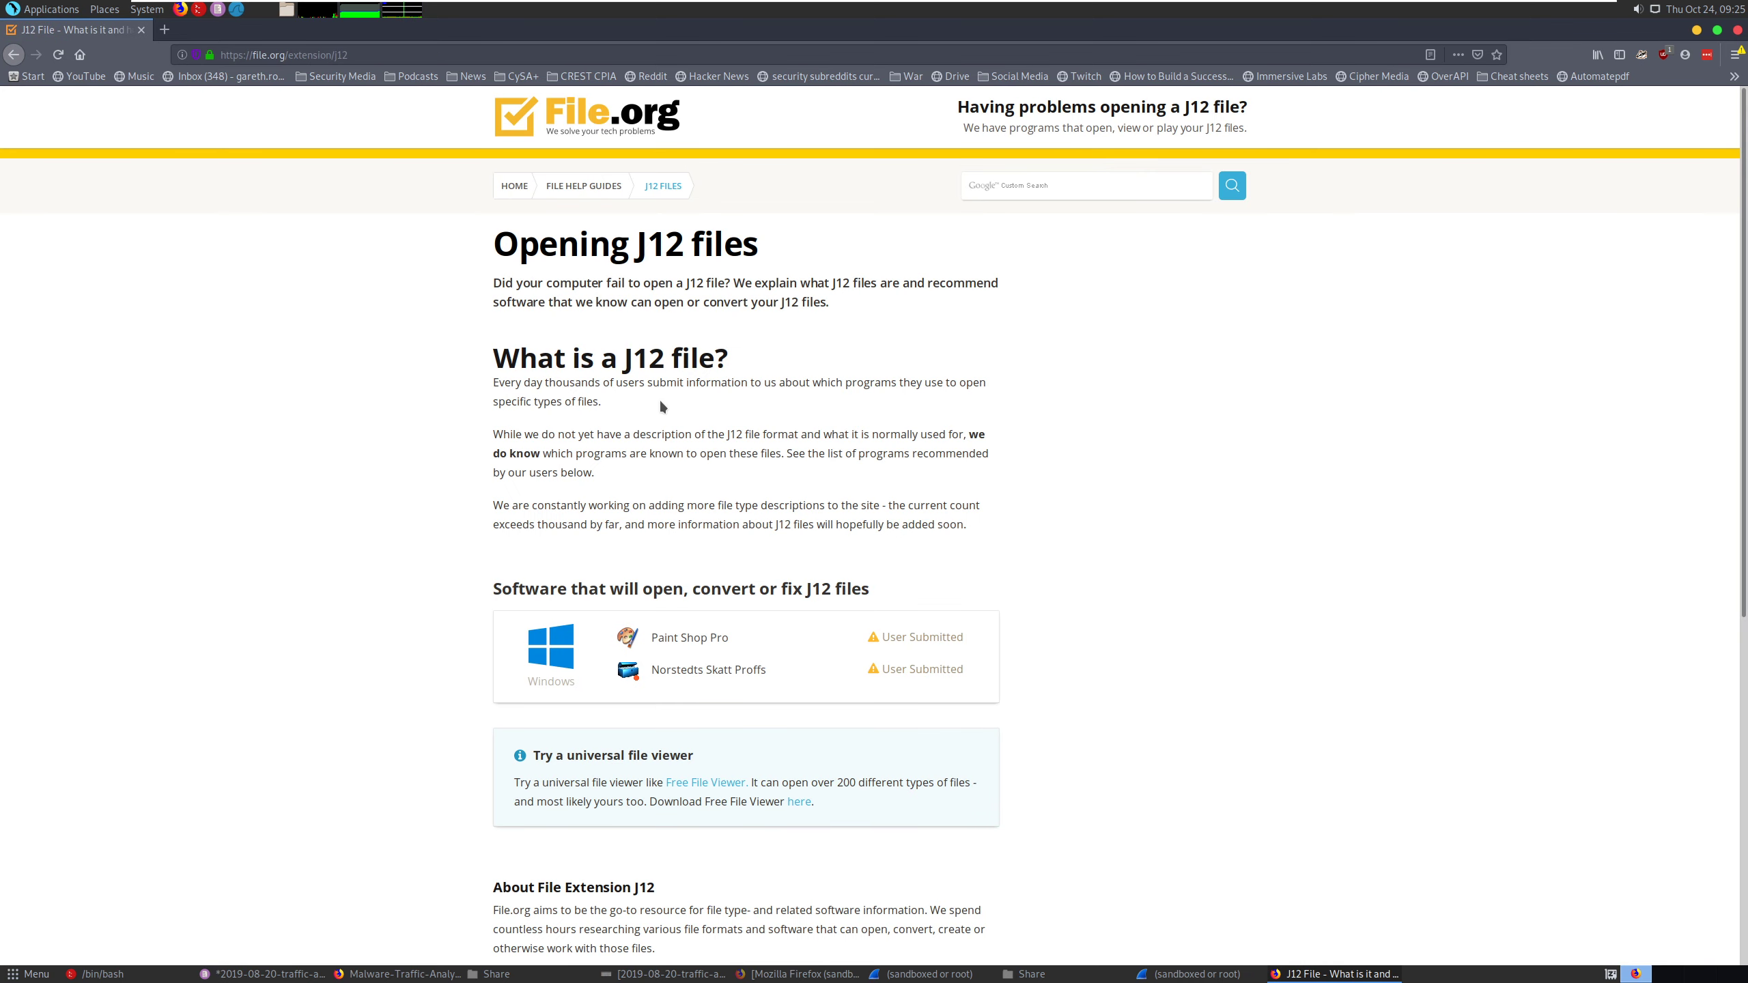
left_click(722, 435)
left_click_drag(724, 435, 721, 451)
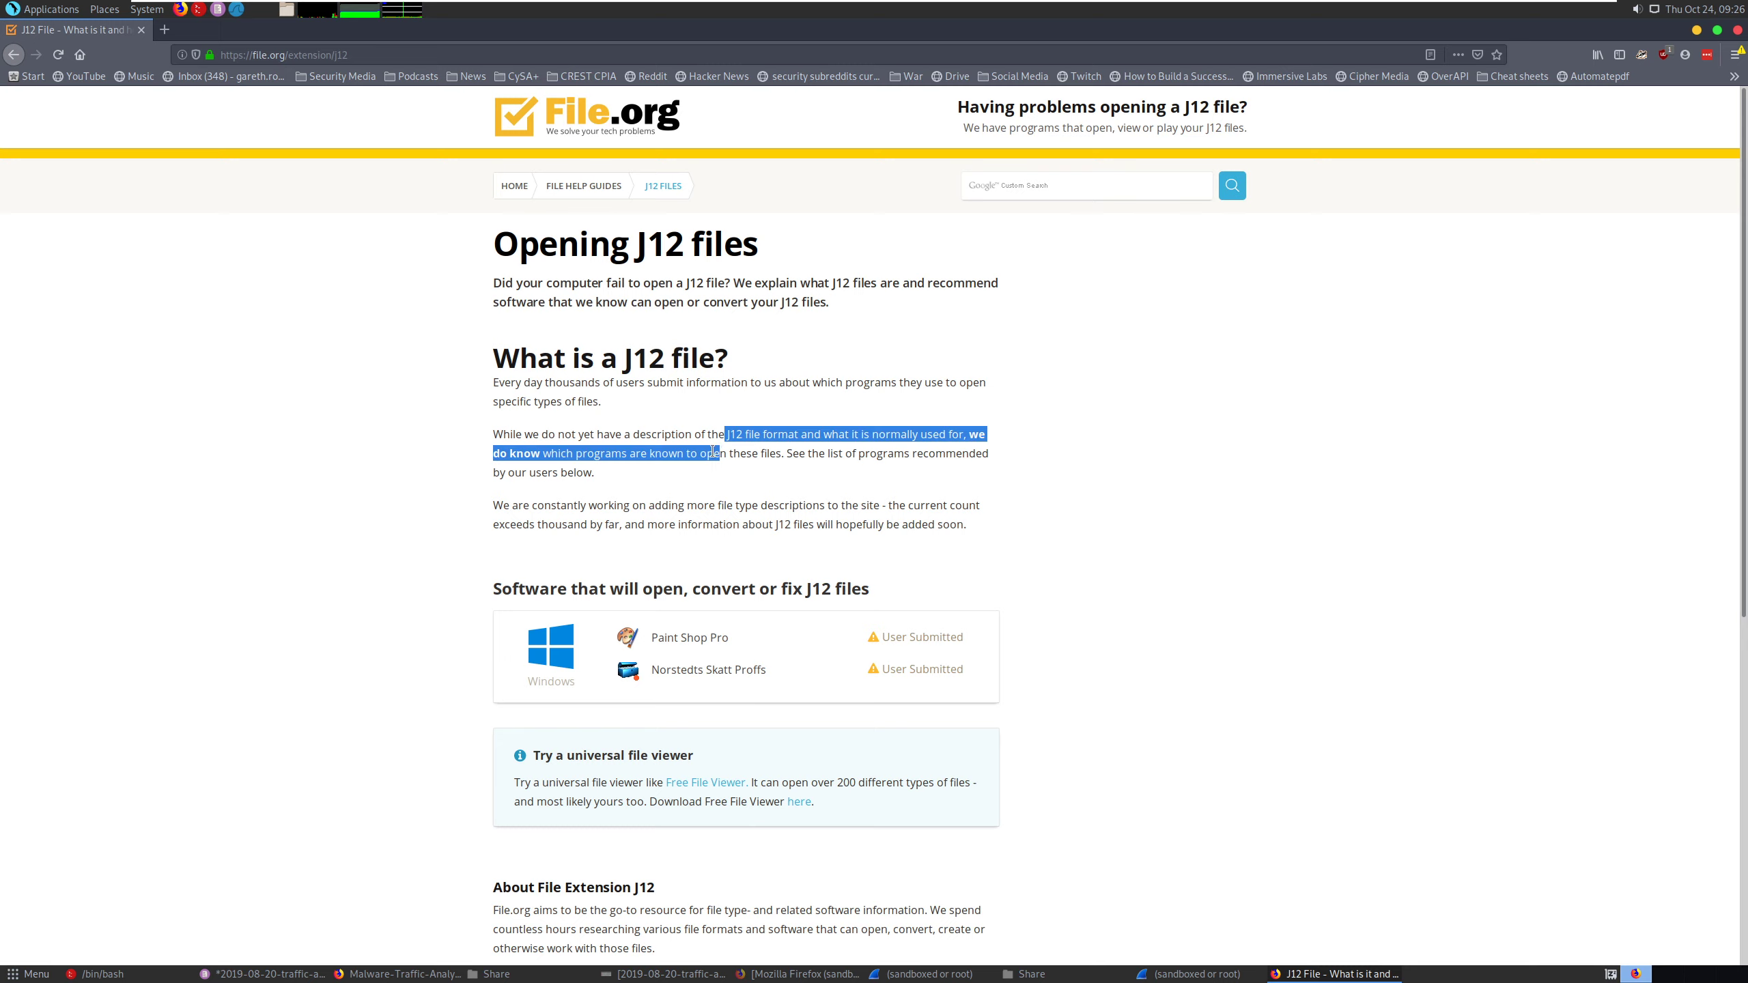
left_click(715, 451)
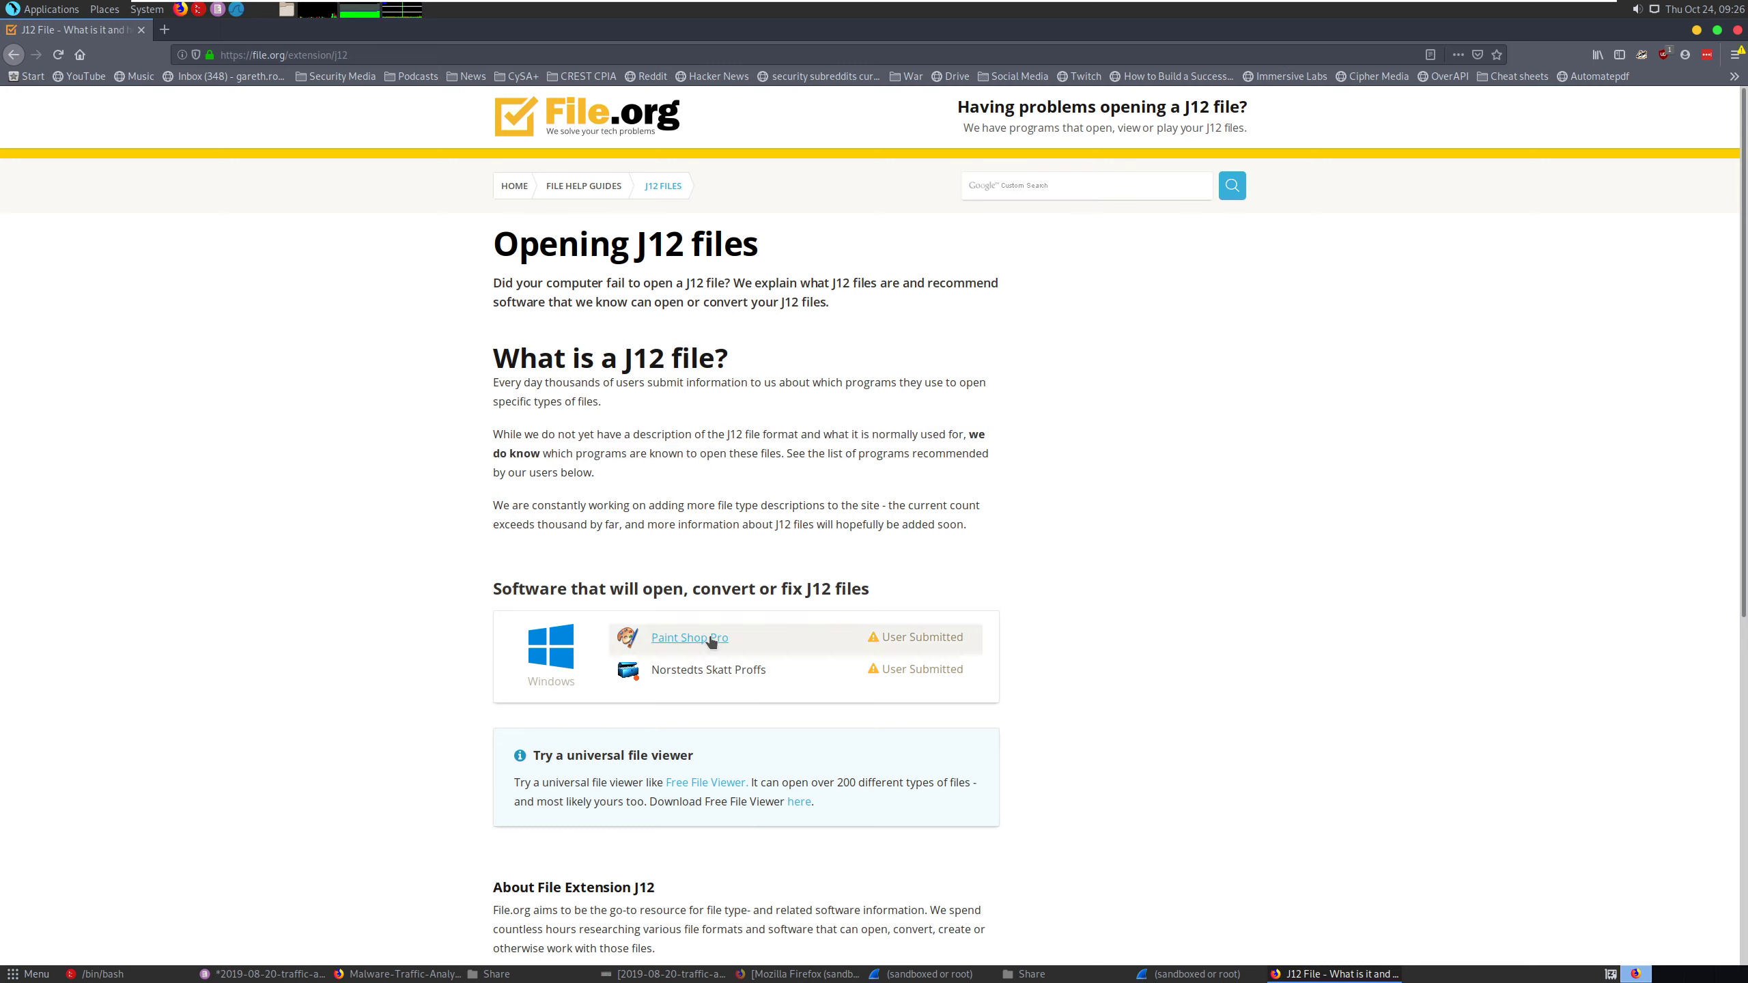
scroll(672, 668, "down", 1)
scroll(673, 671, "down", 4)
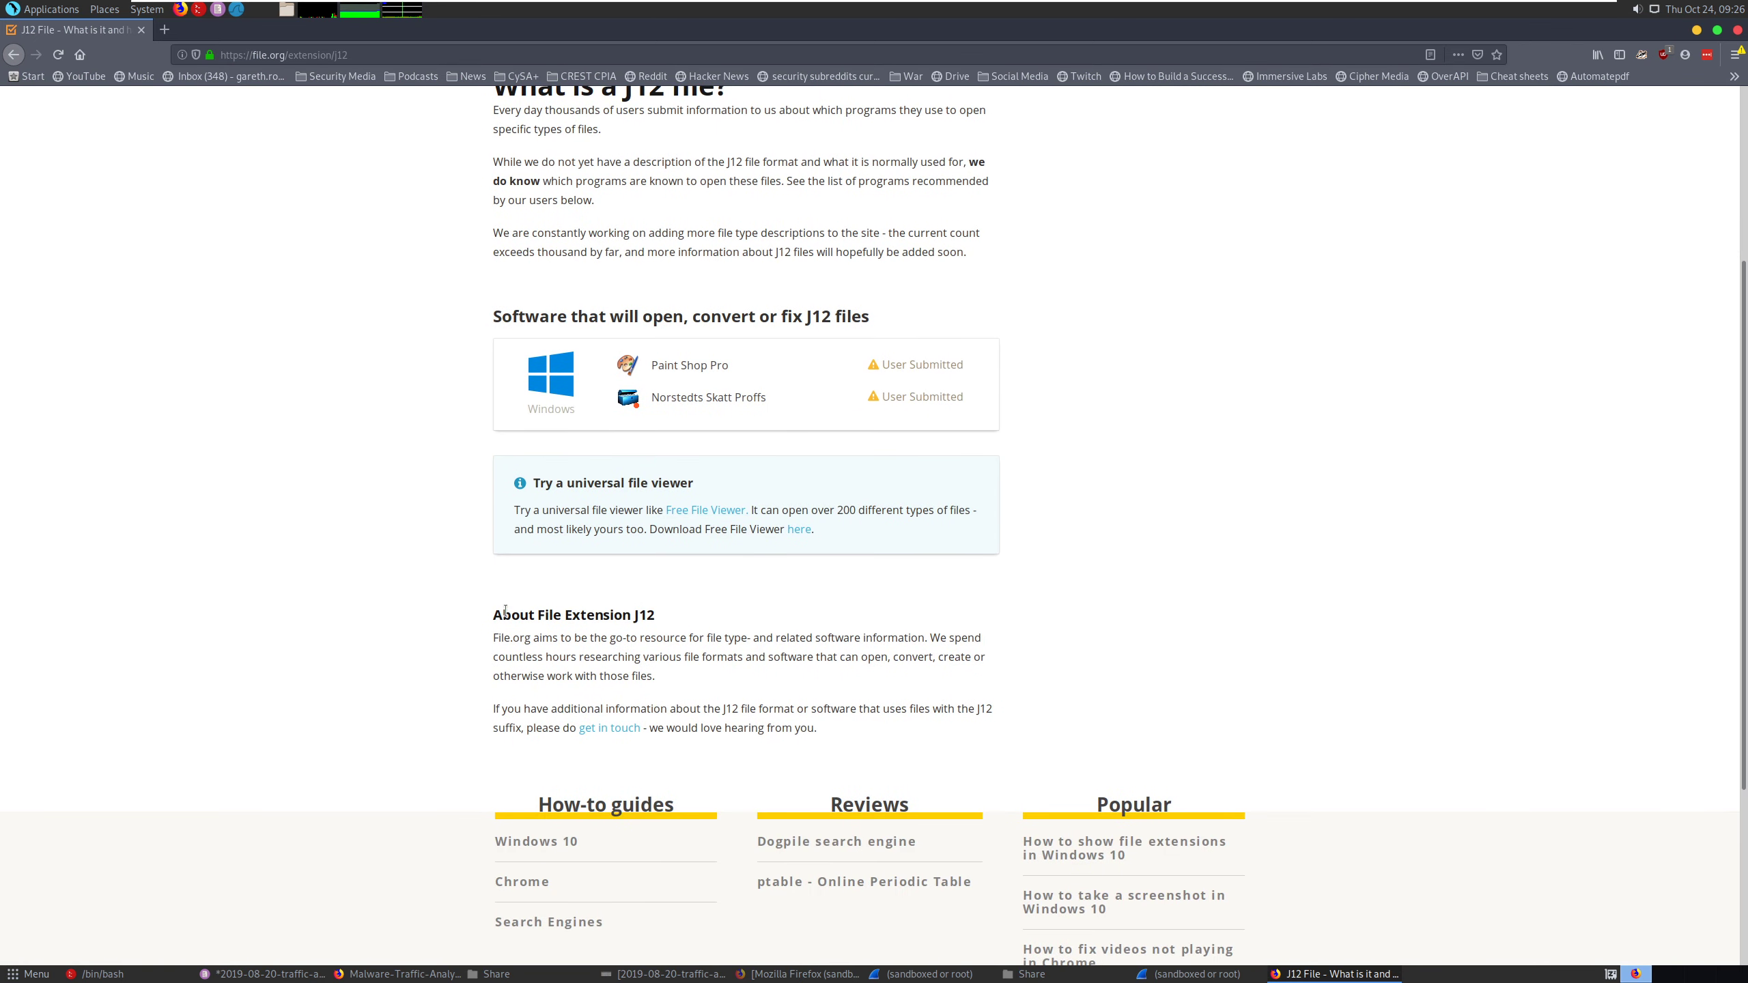
scroll(448, 584, "down", 4)
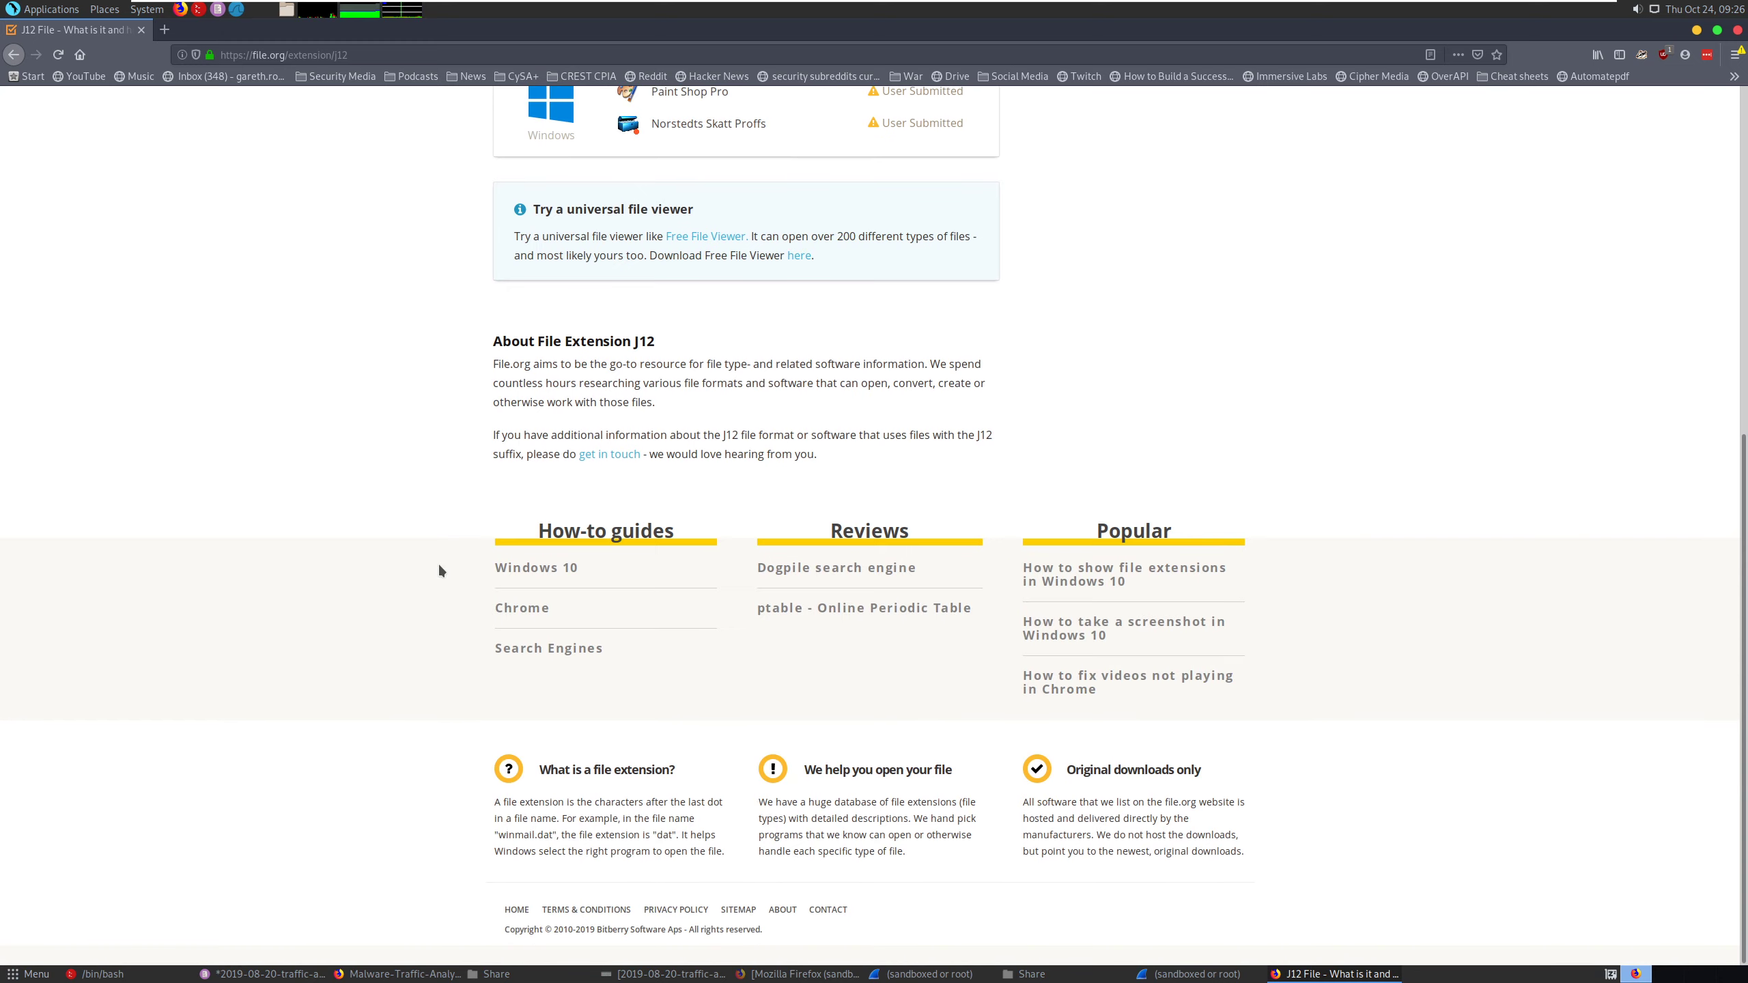
scroll(437, 564, "up", 8)
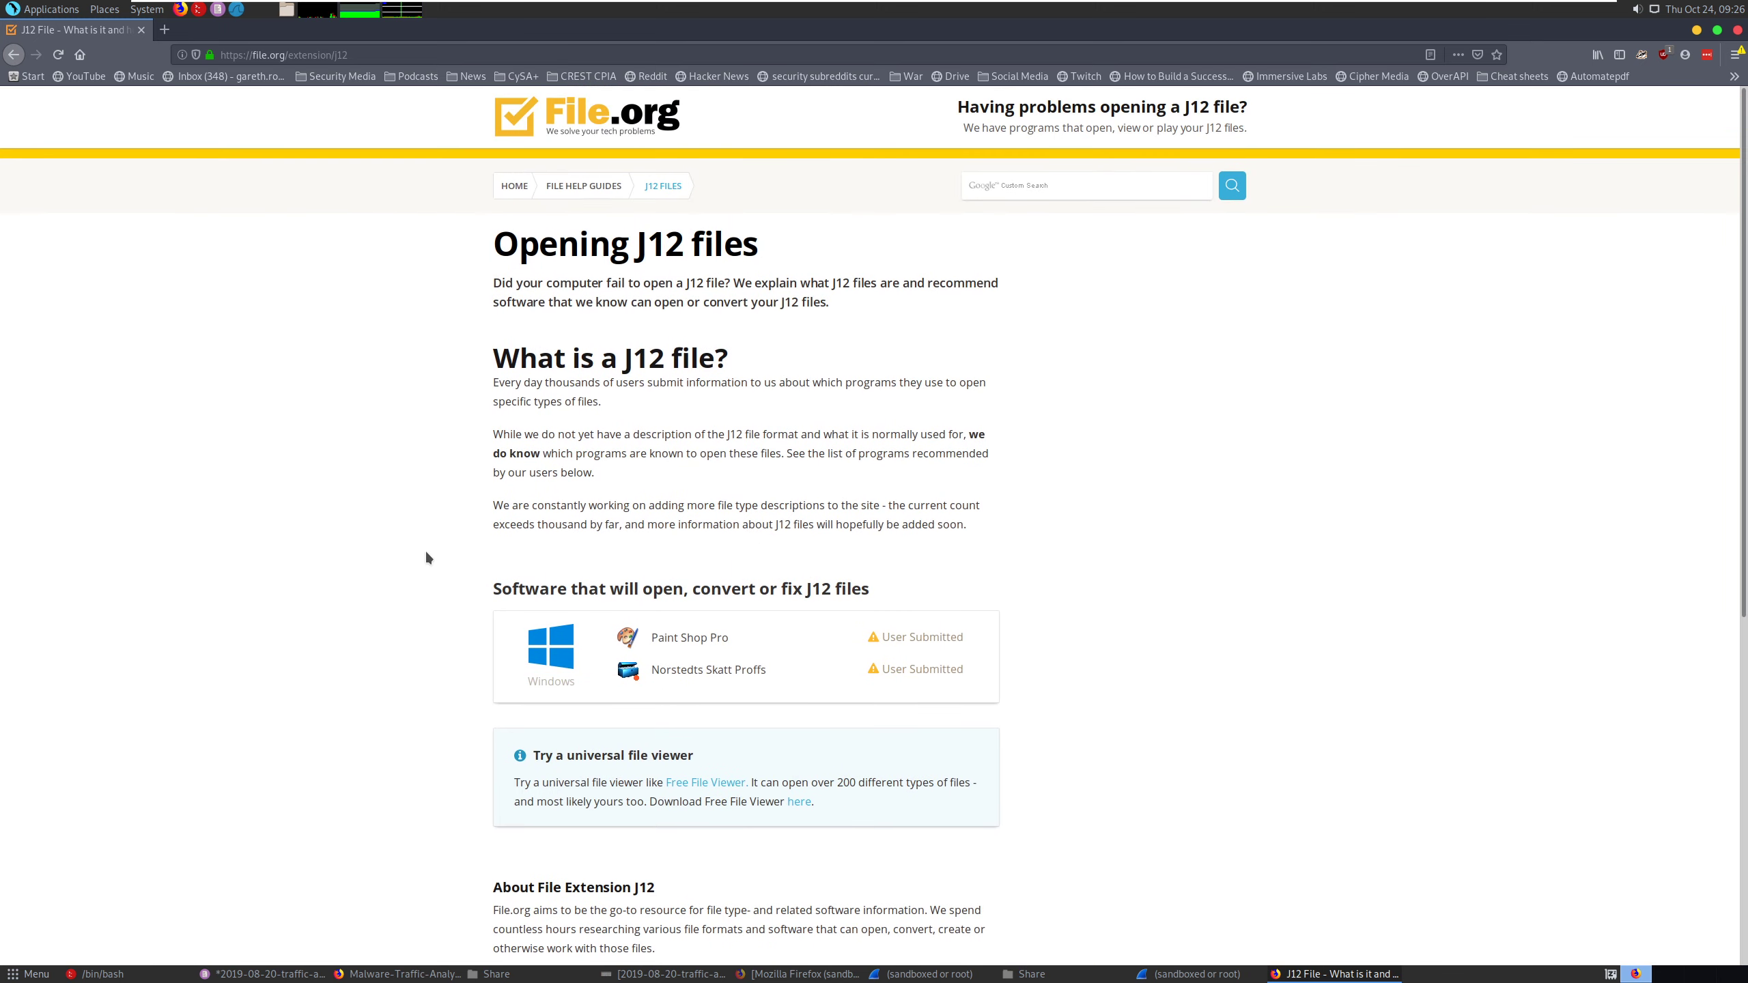
left_click(142, 30)
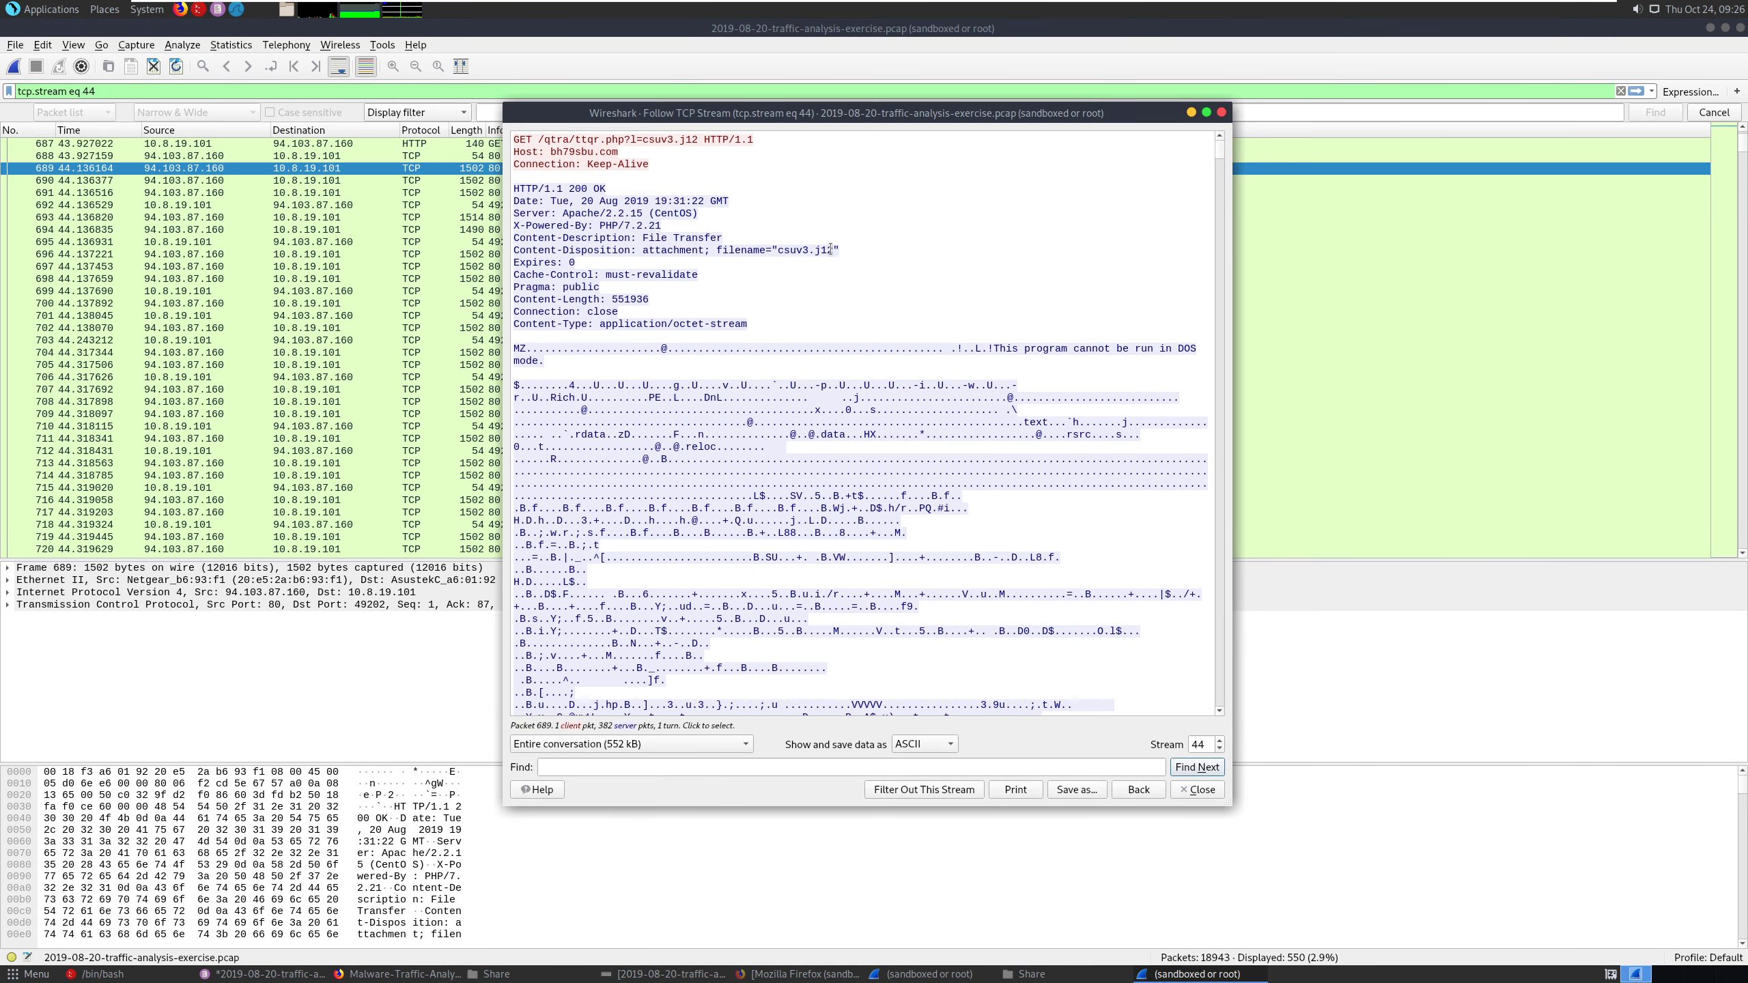
- Close the followed TCP stream and open the HTTP object export list, enlarged to show the full file names
left_click_drag(830, 250, 780, 254)
left_click(1221, 112)
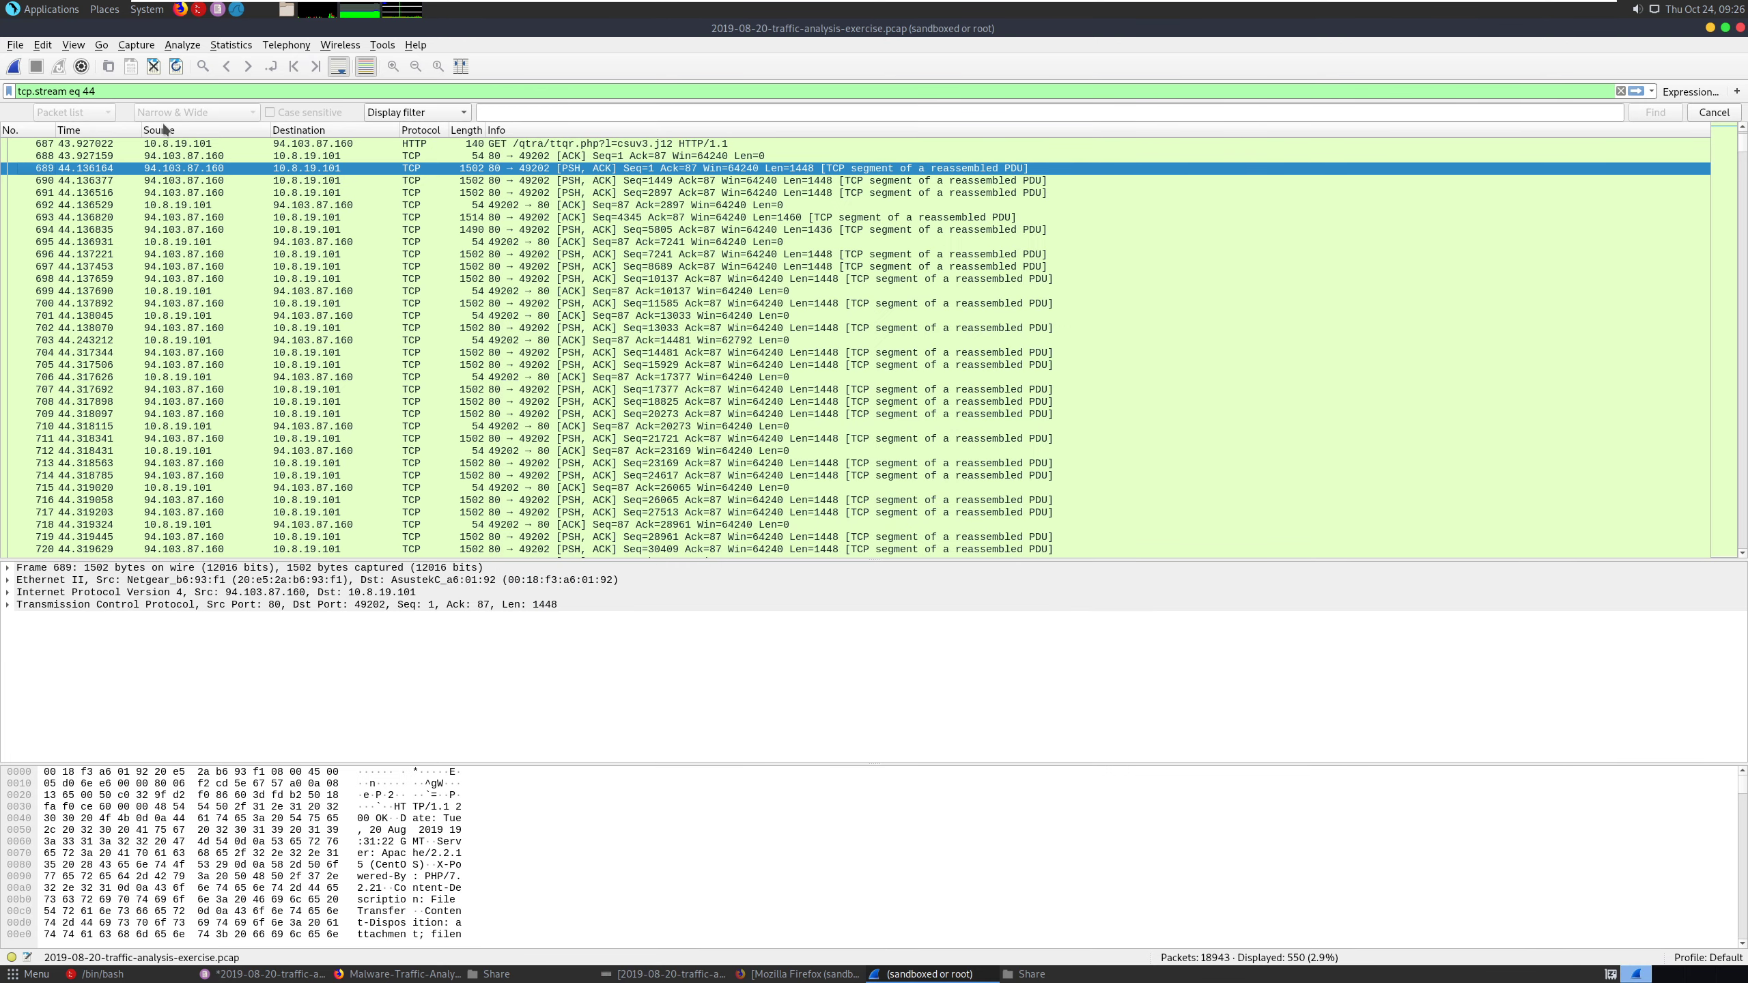
left_click(15, 45)
mouse_move(104, 306)
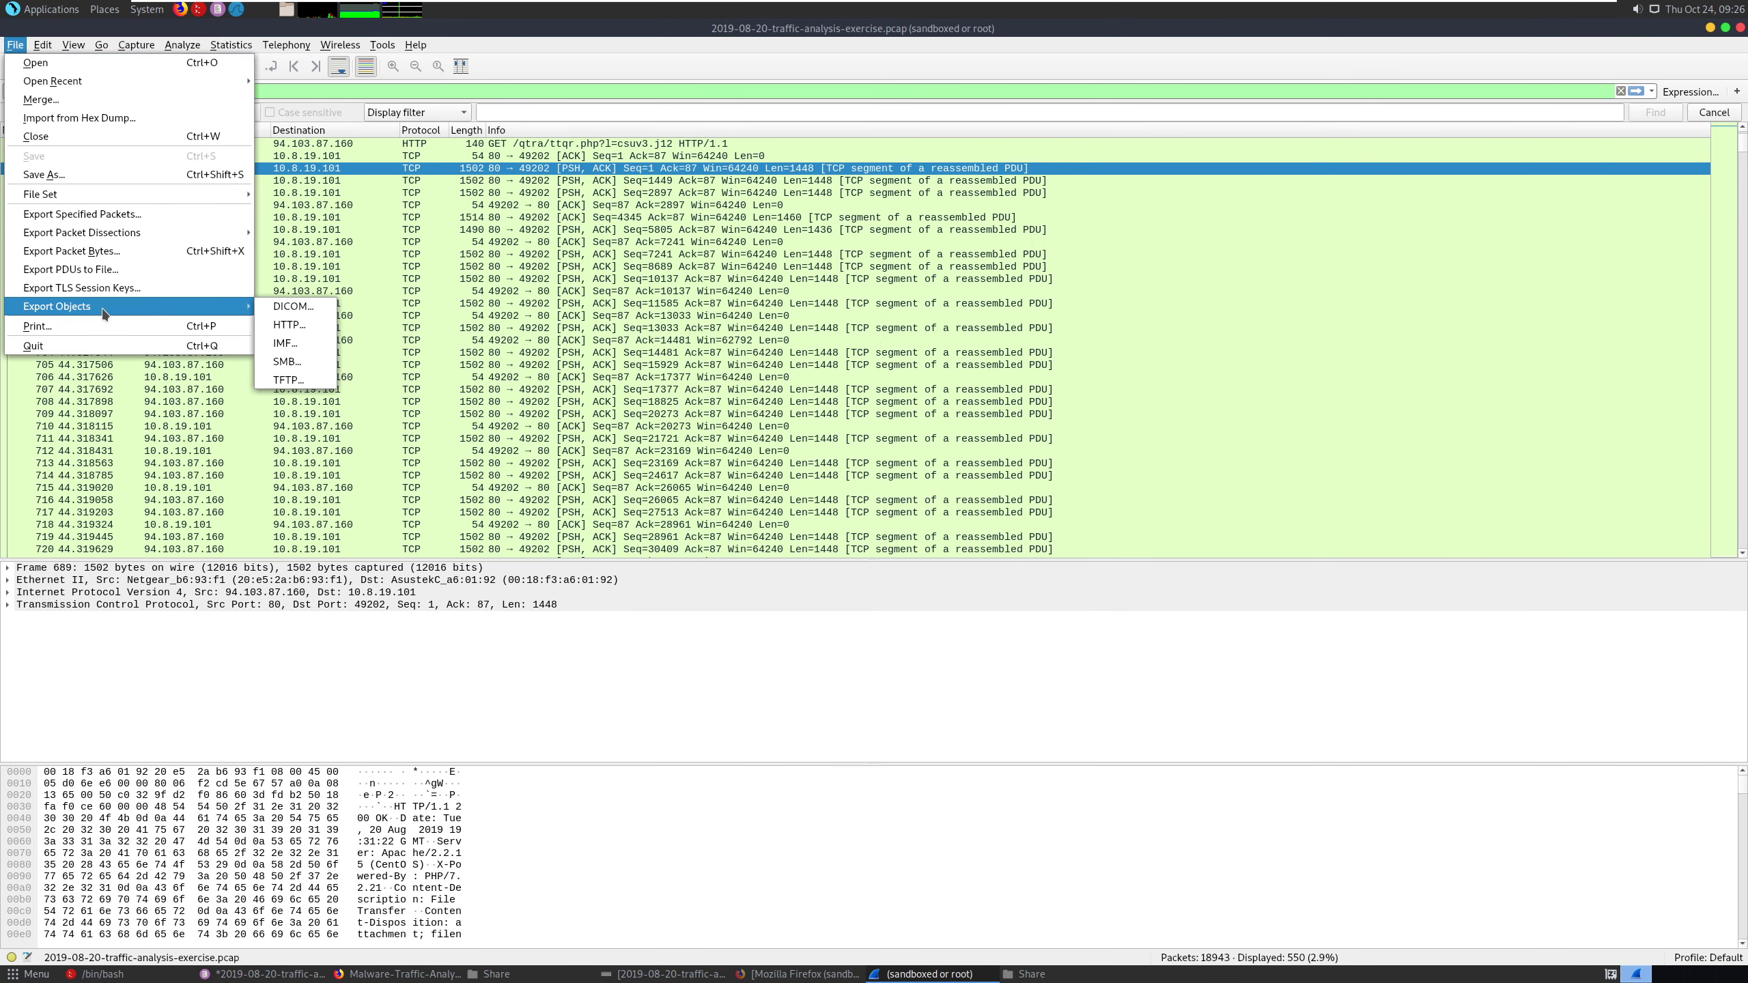
left_click(289, 324)
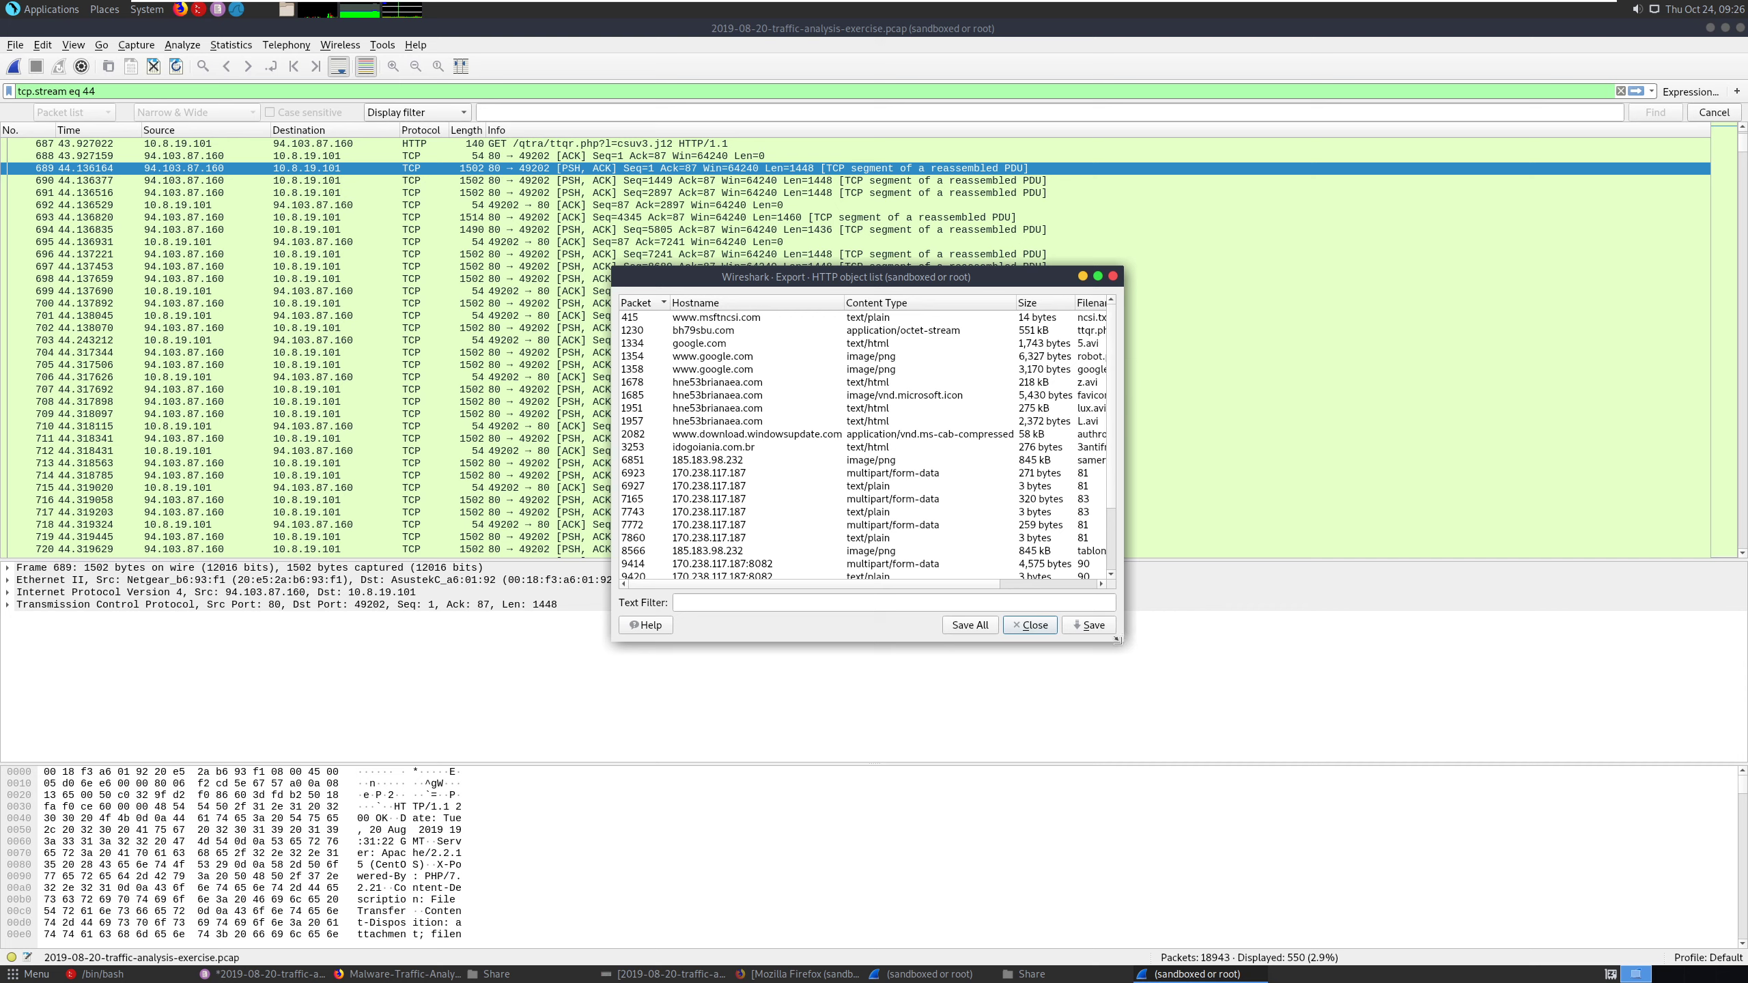
left_click_drag(1122, 643, 1521, 804)
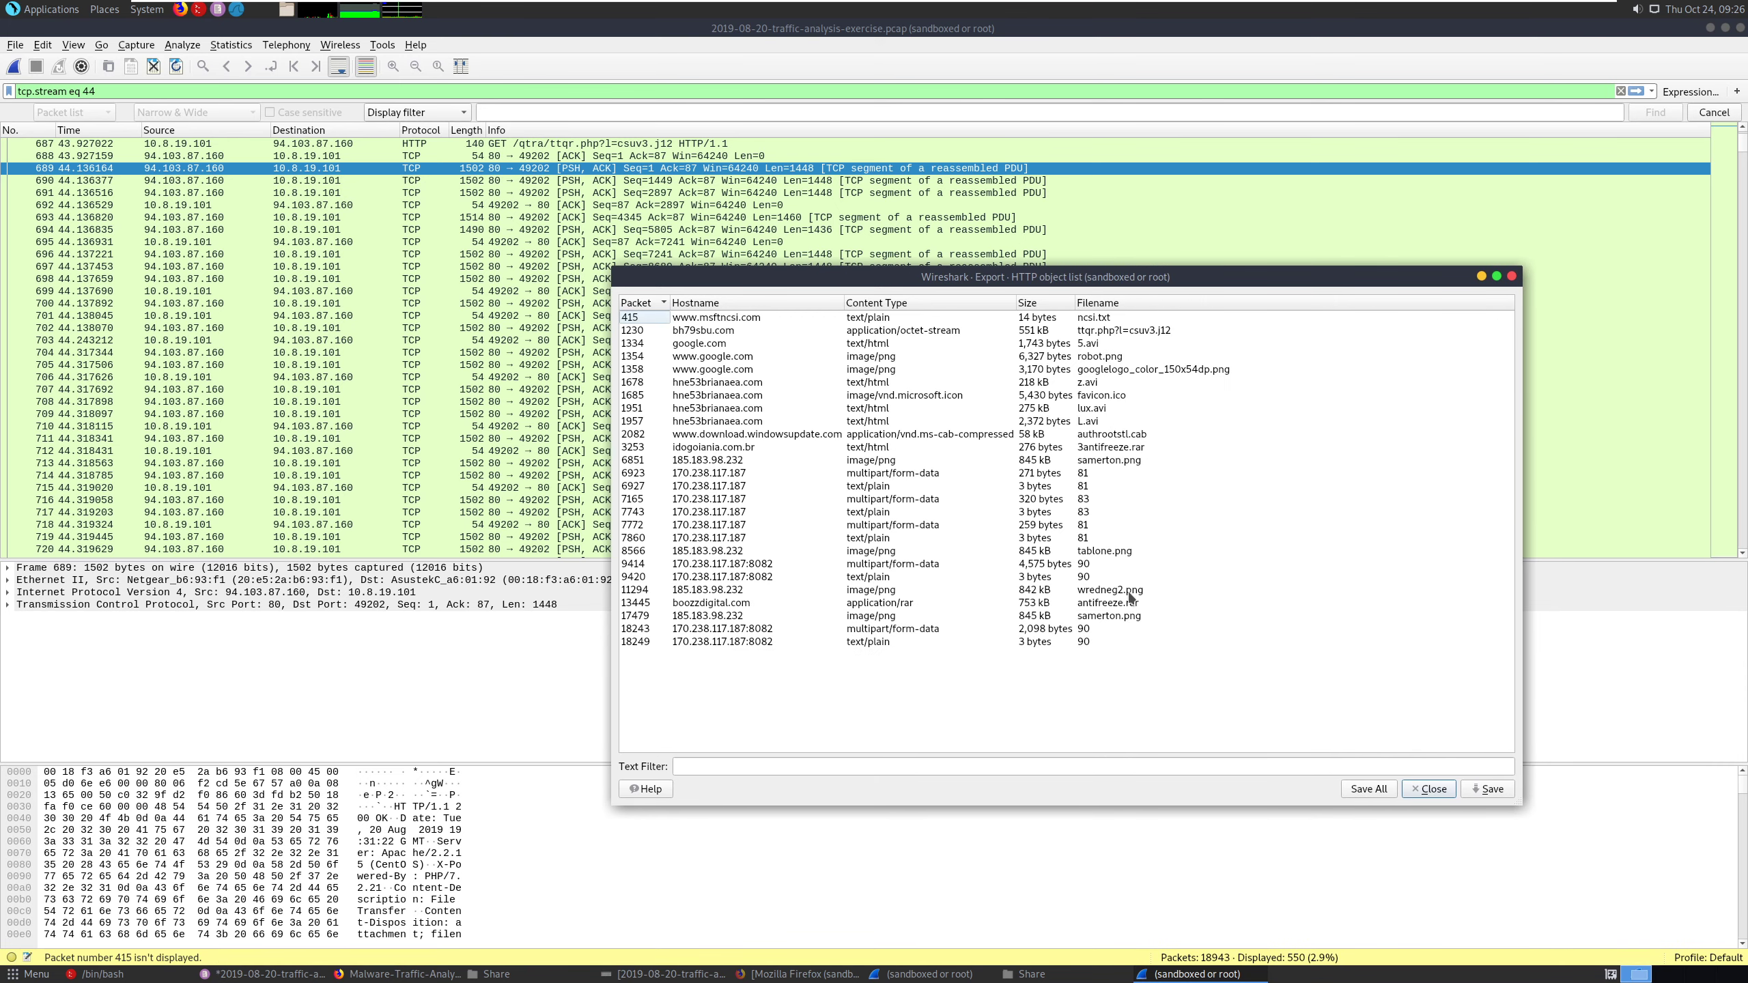
- Save the ttqr.php?l=csuv3.j12 object from bh79sbu.com to the Desktop folder
left_click(1155, 333)
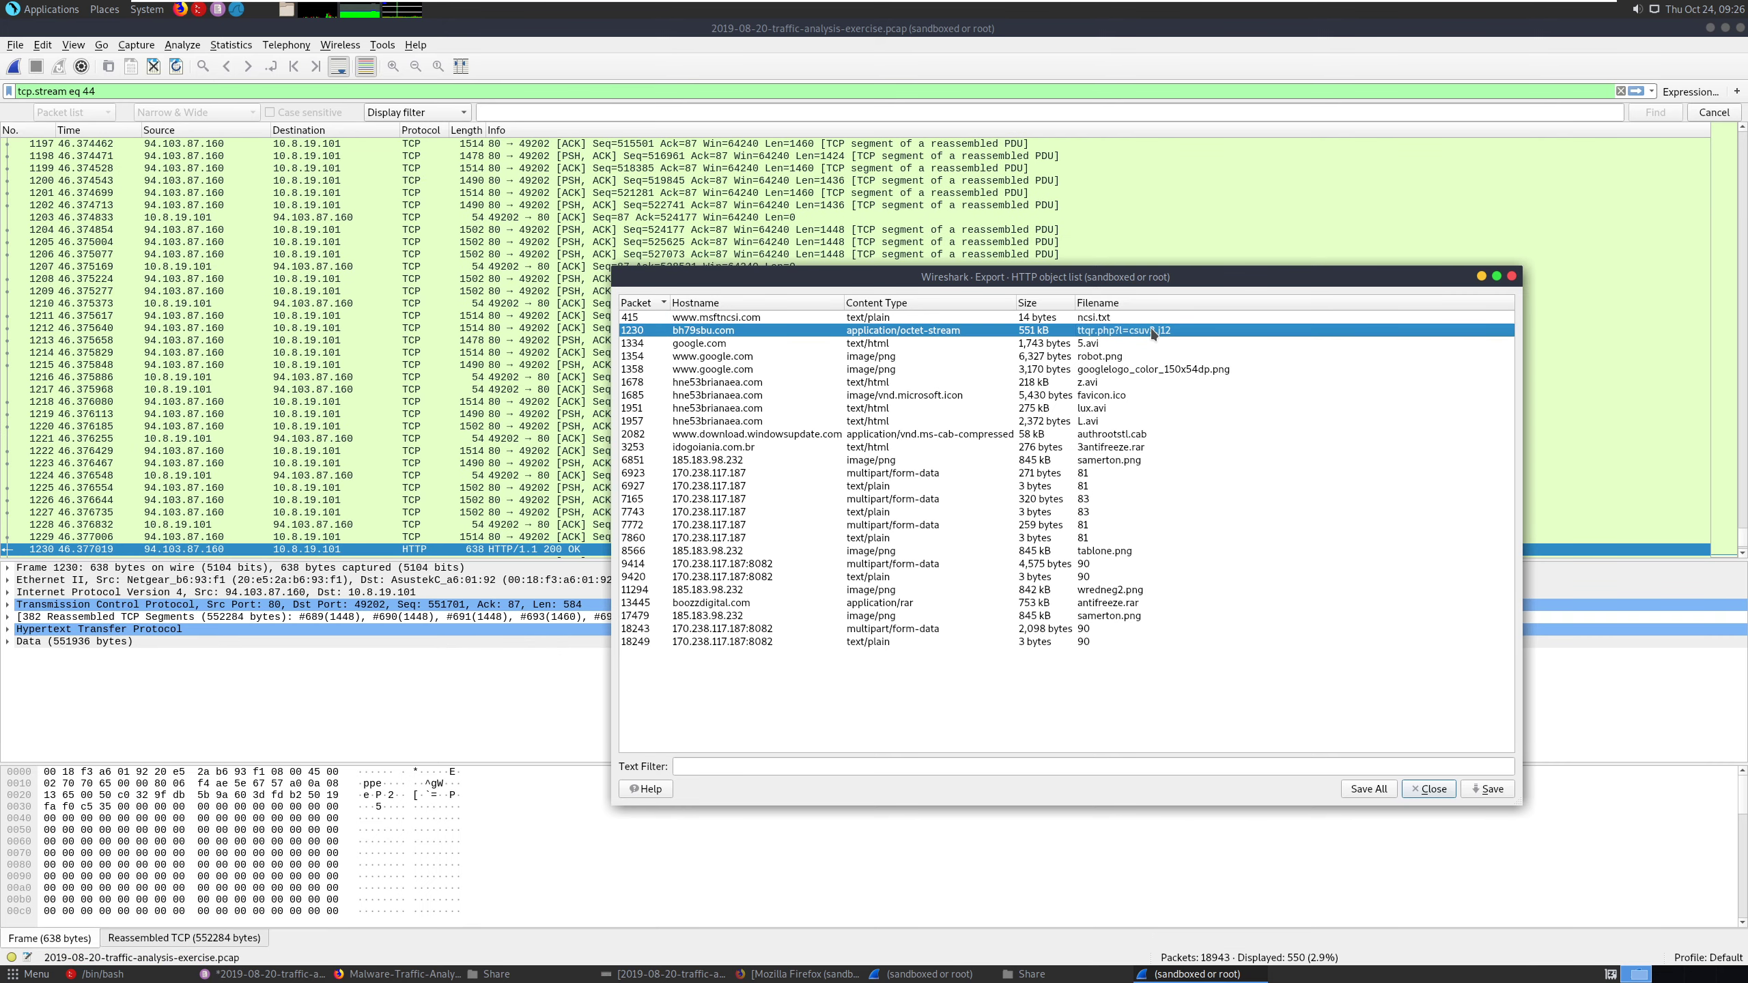
left_click(1488, 789)
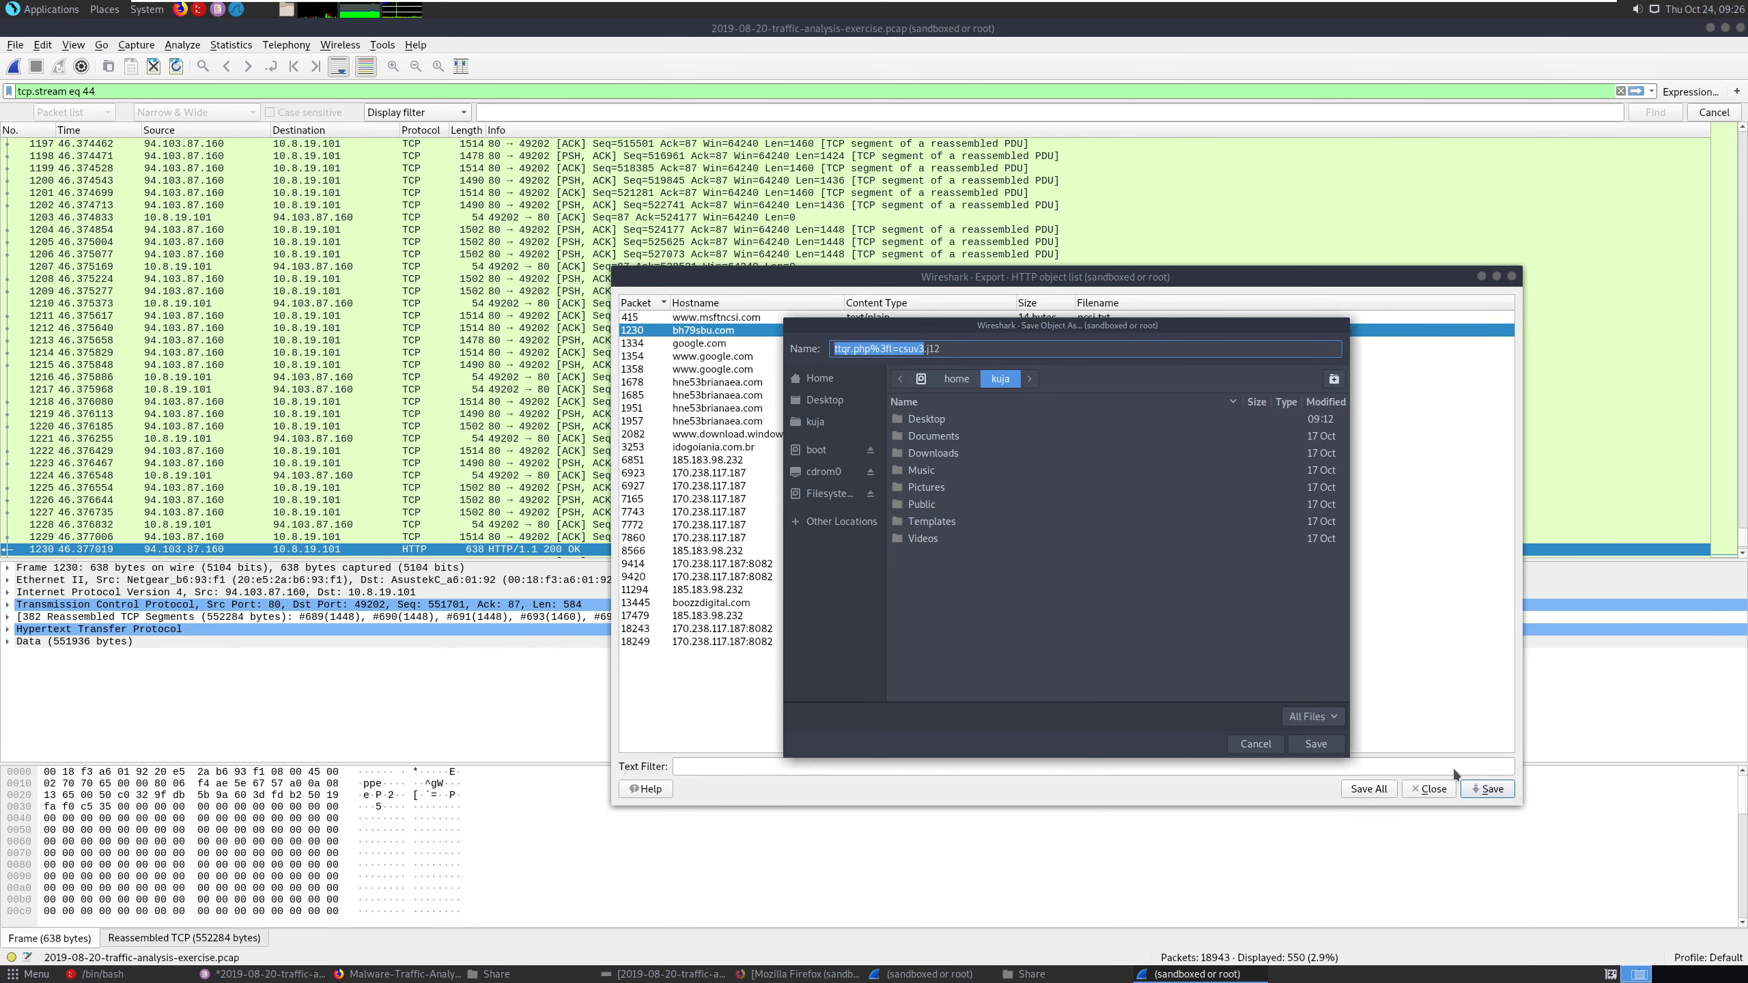
double_click(927, 419)
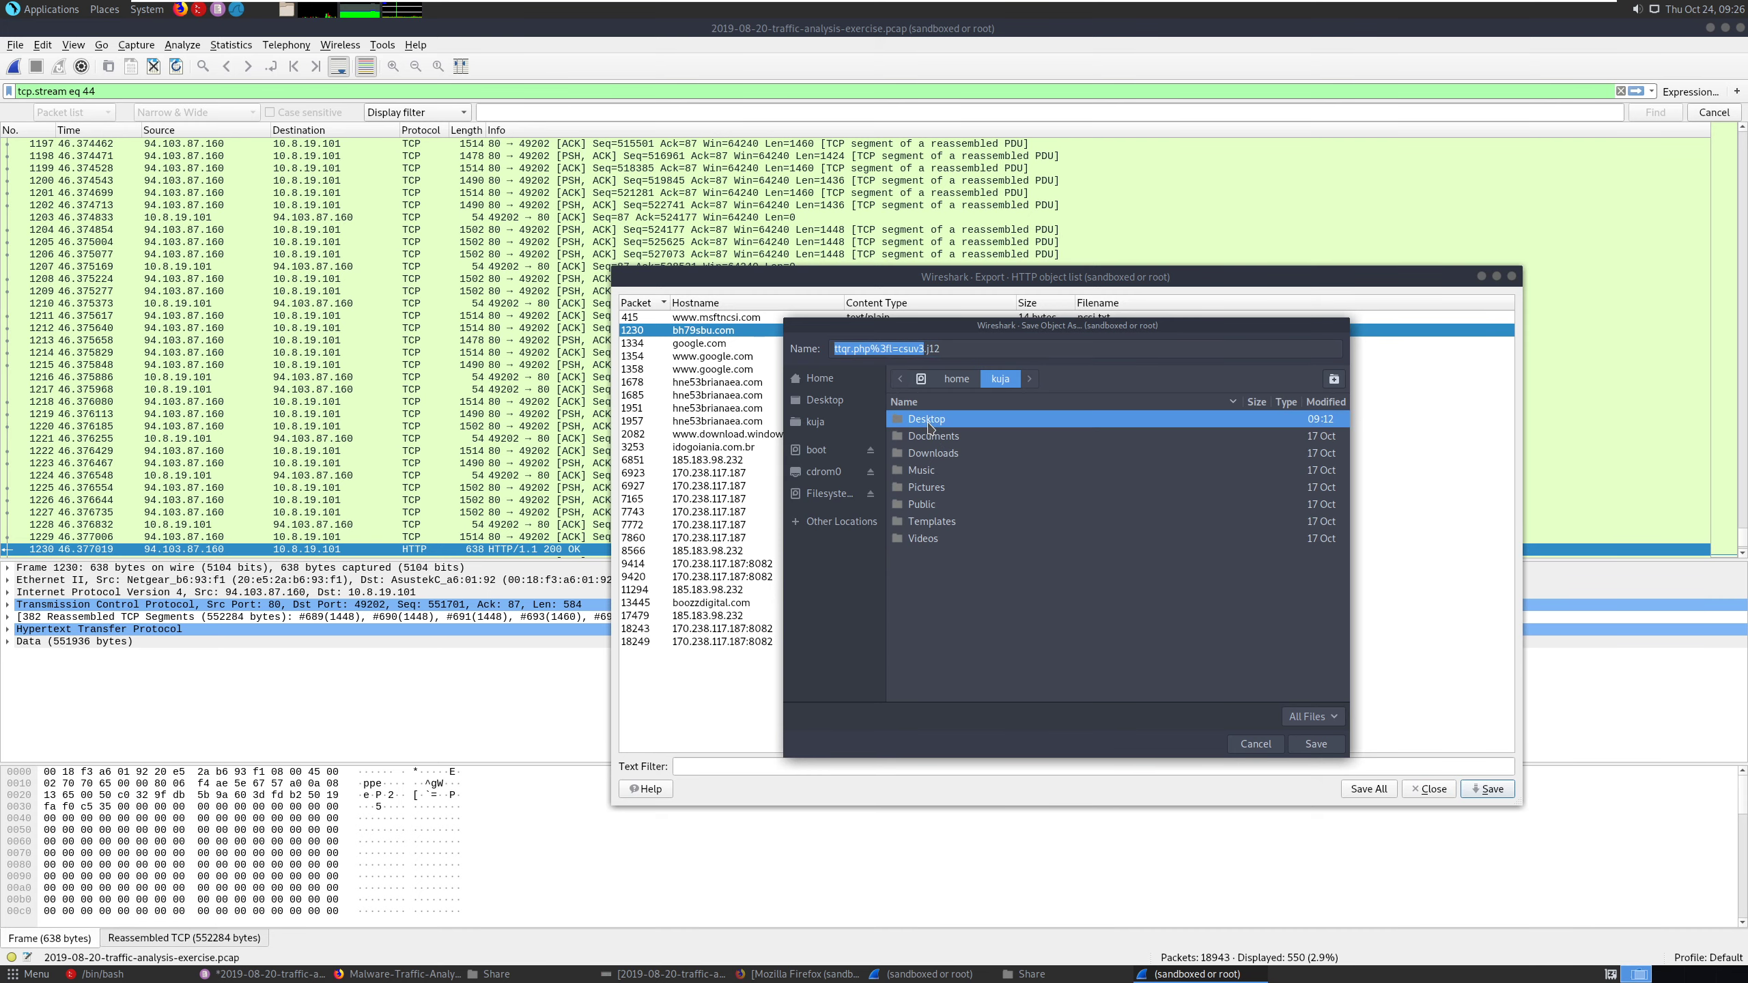
left_click(1310, 746)
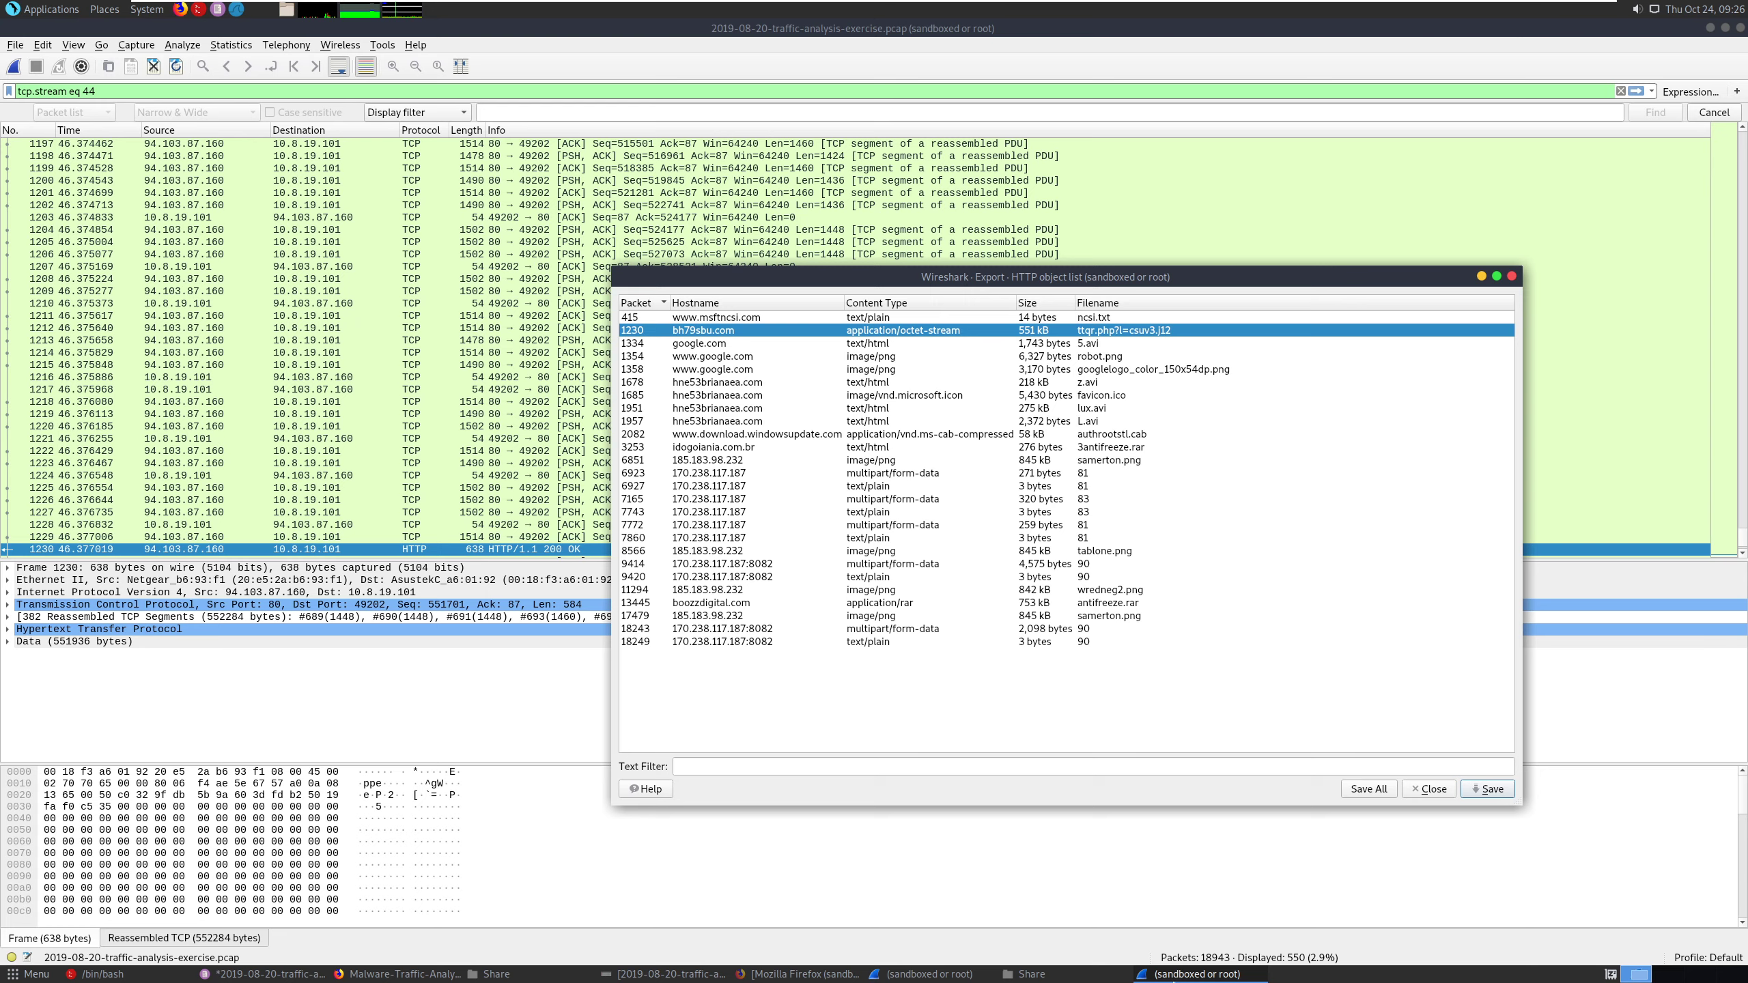
- Switch to the empty desktop workspace, move the exported .j12 file to free space, and open a terminal in the Desktop folder
left_click(1669, 973)
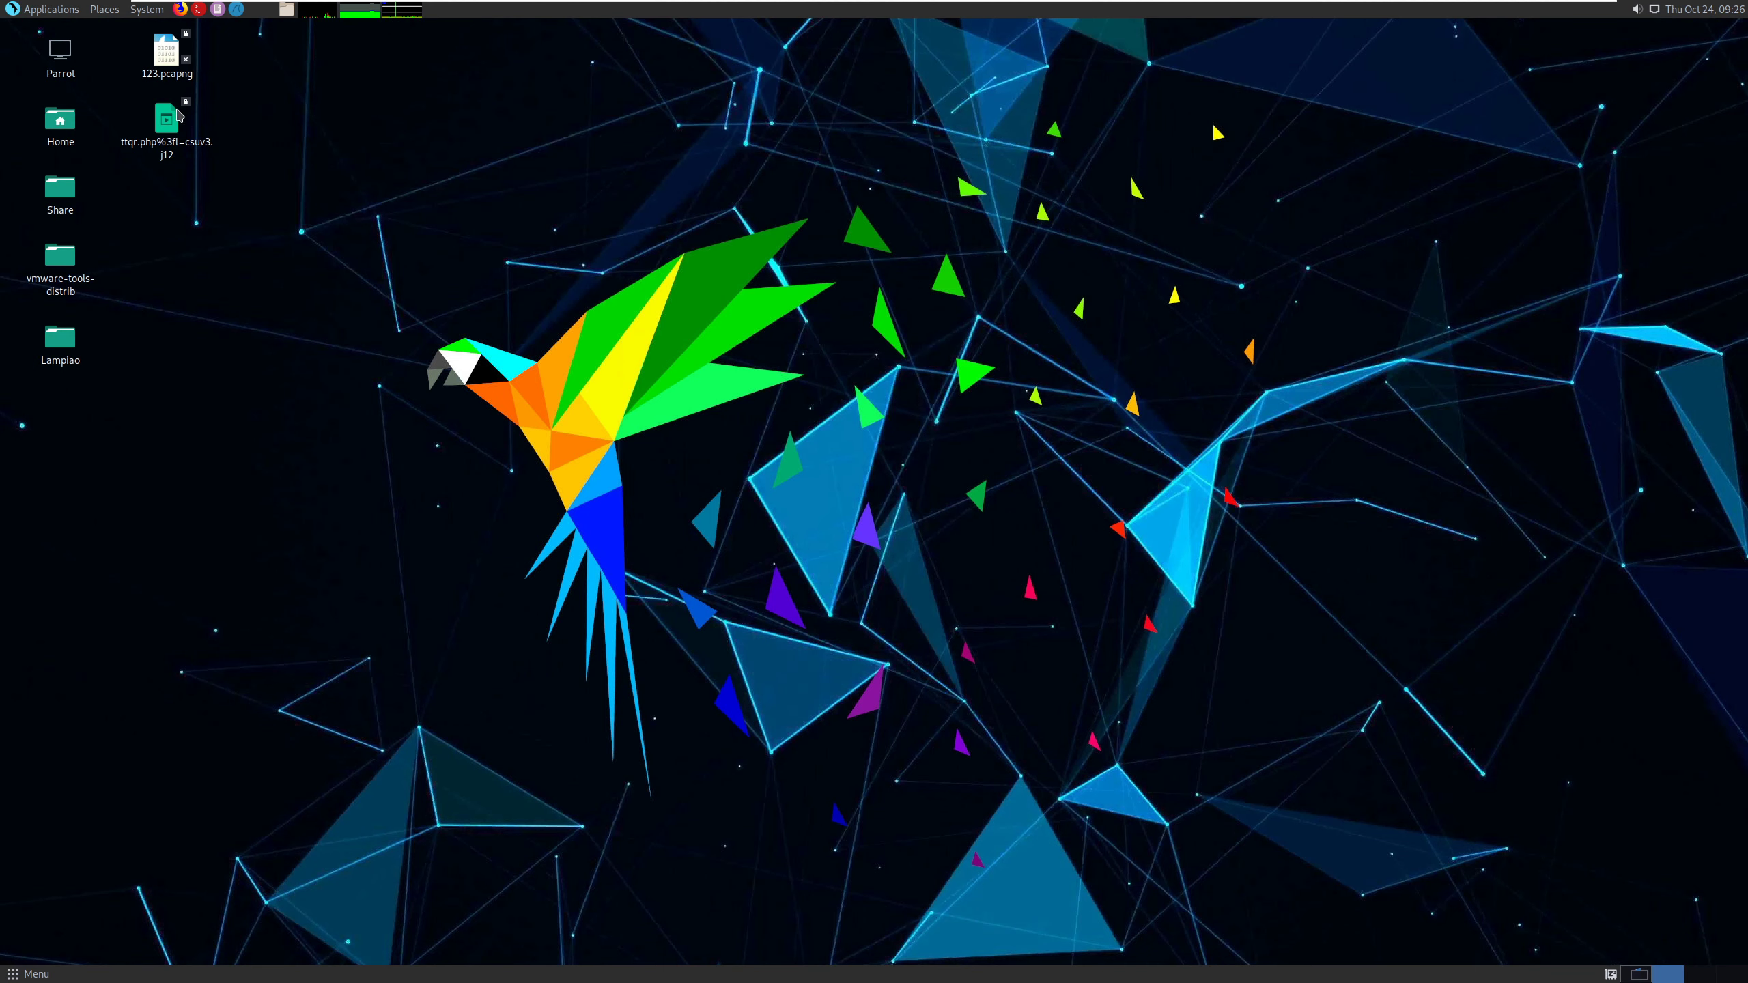
left_click_drag(174, 131, 493, 213)
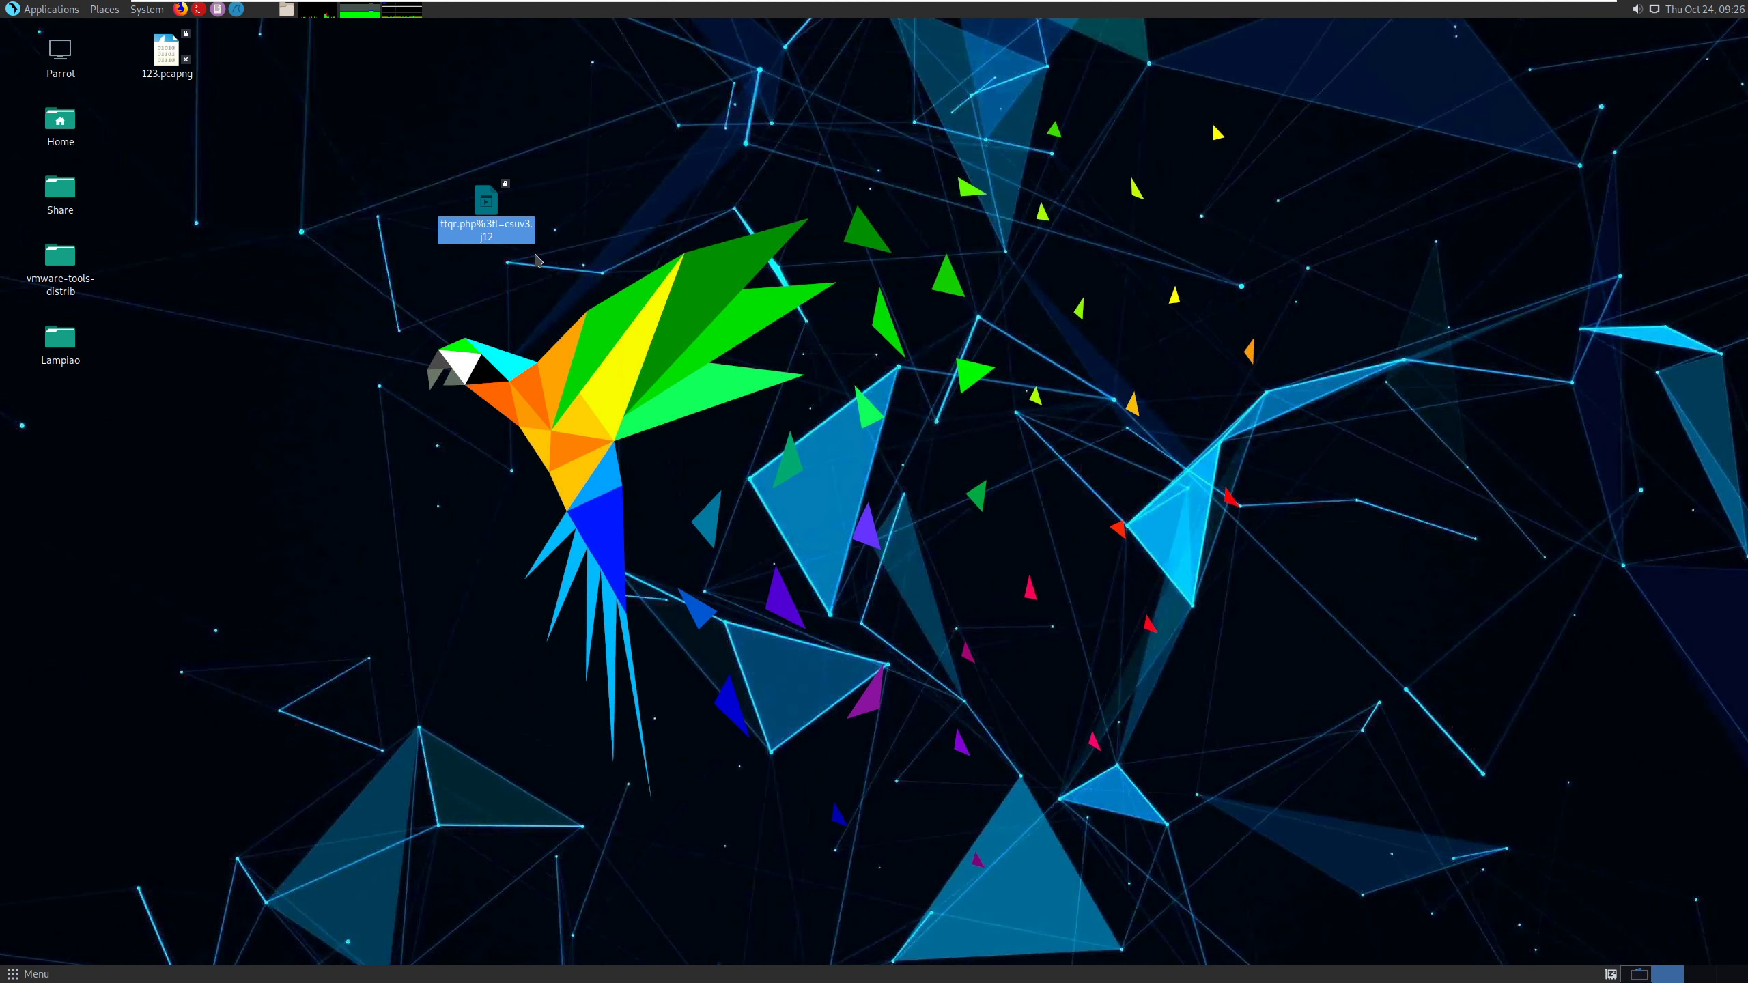
right_click(379, 220)
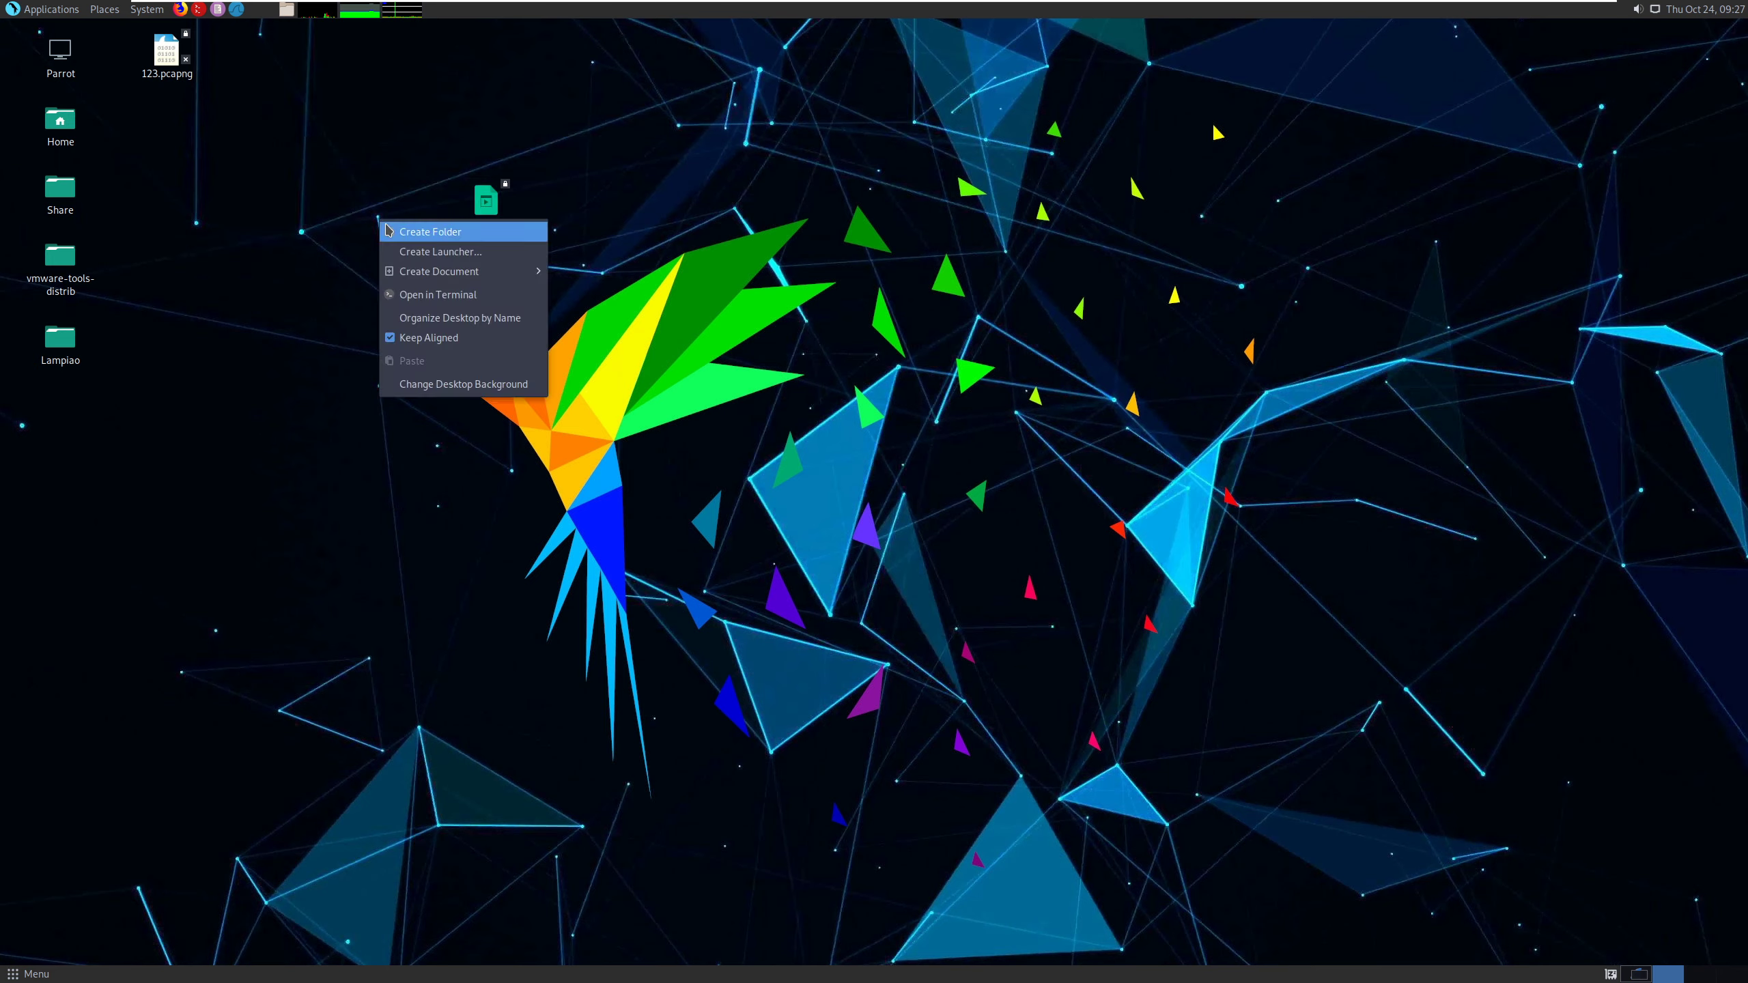
left_click(440, 296)
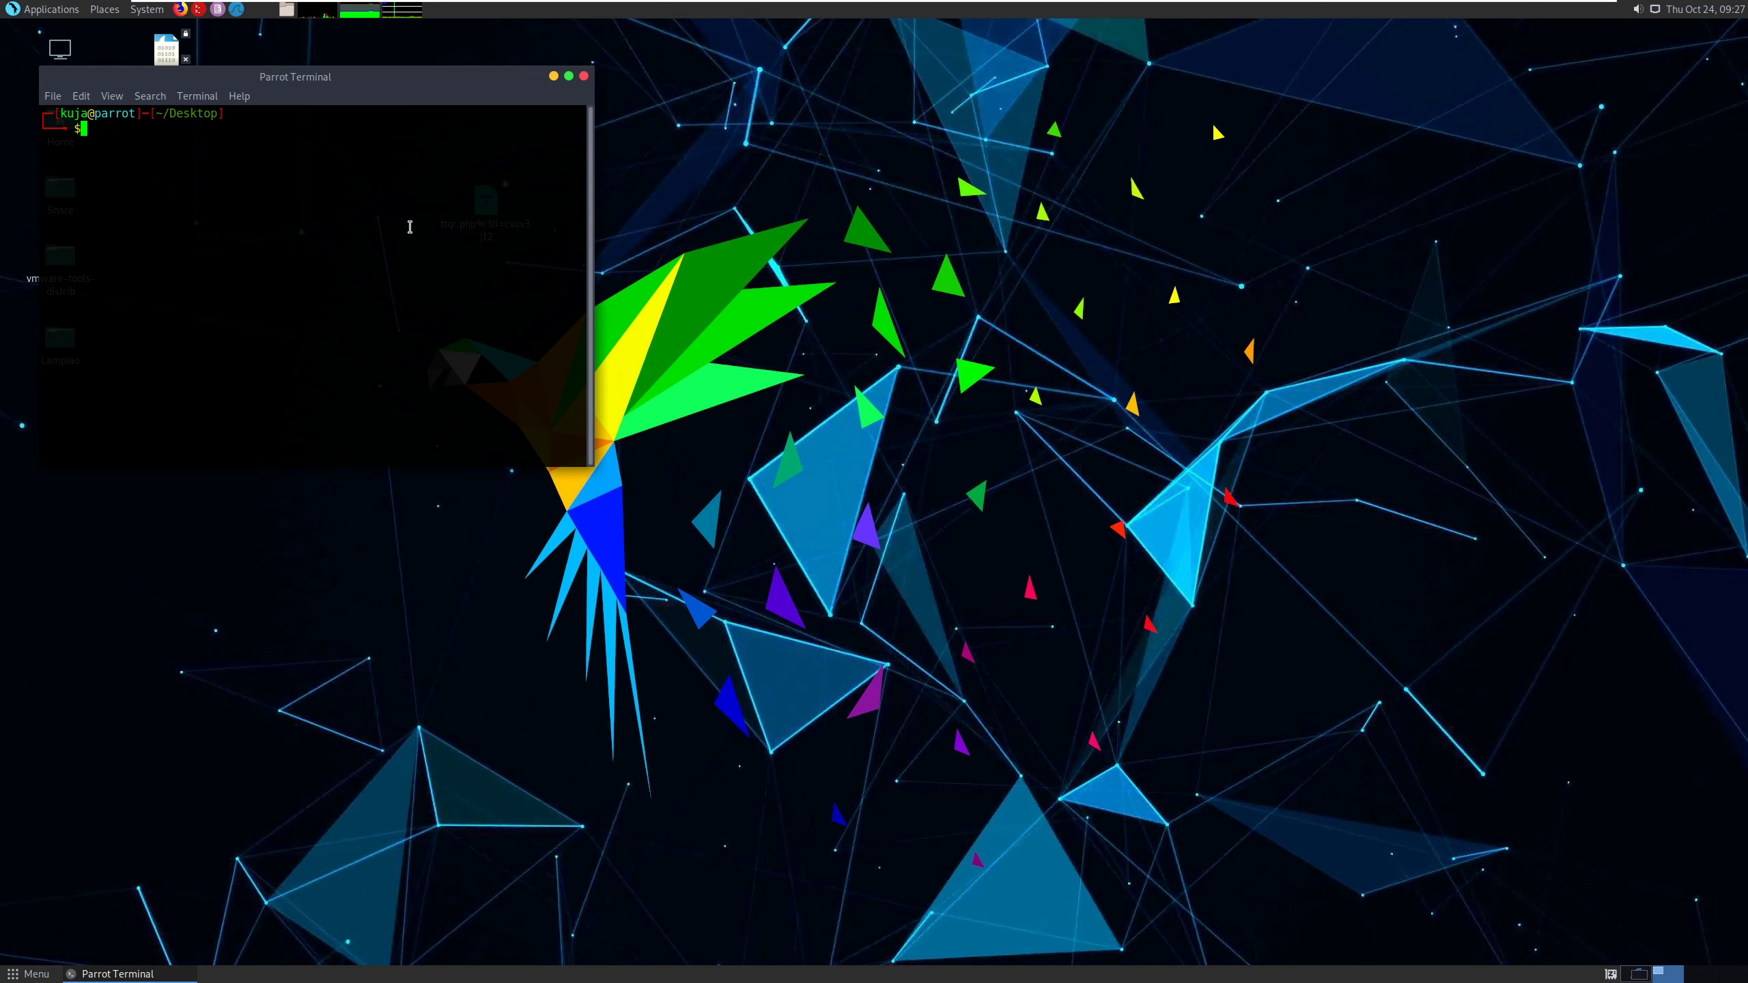
- Run the file command on ttqr.php%3fl=csuv3.j12 and examine the reported file type, architecture and platform
type("file tt")
key("Tab")
key("Return")
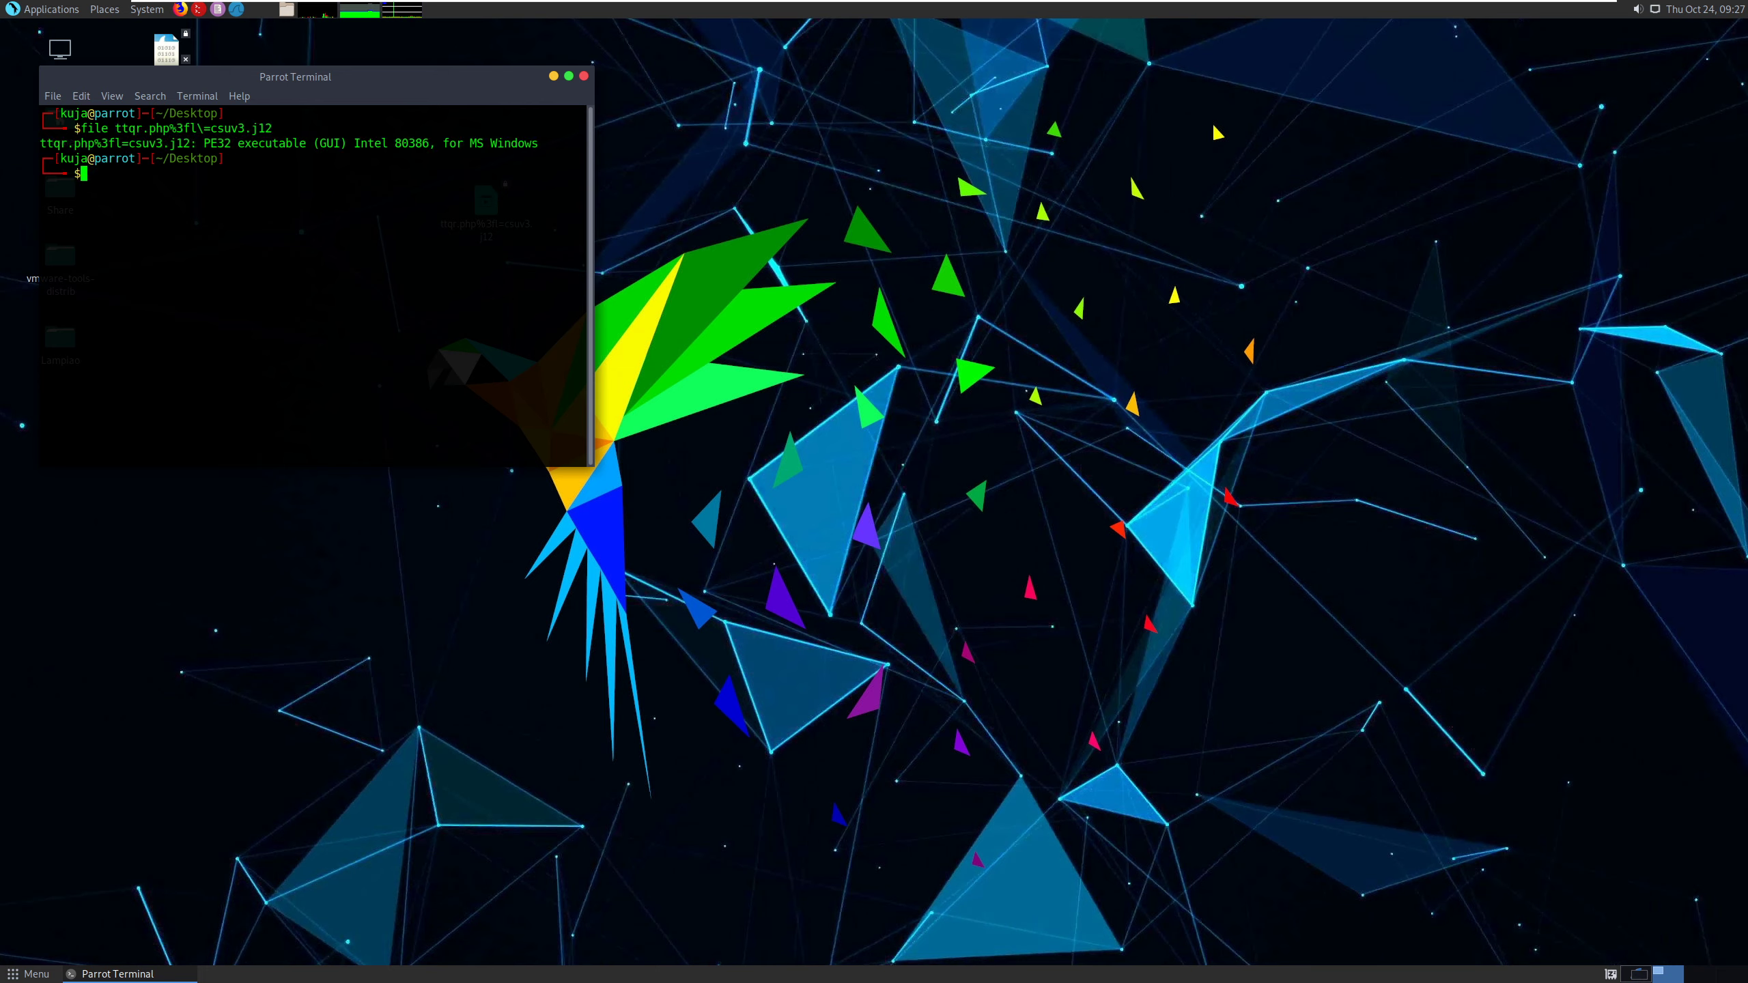
double_click(273, 144)
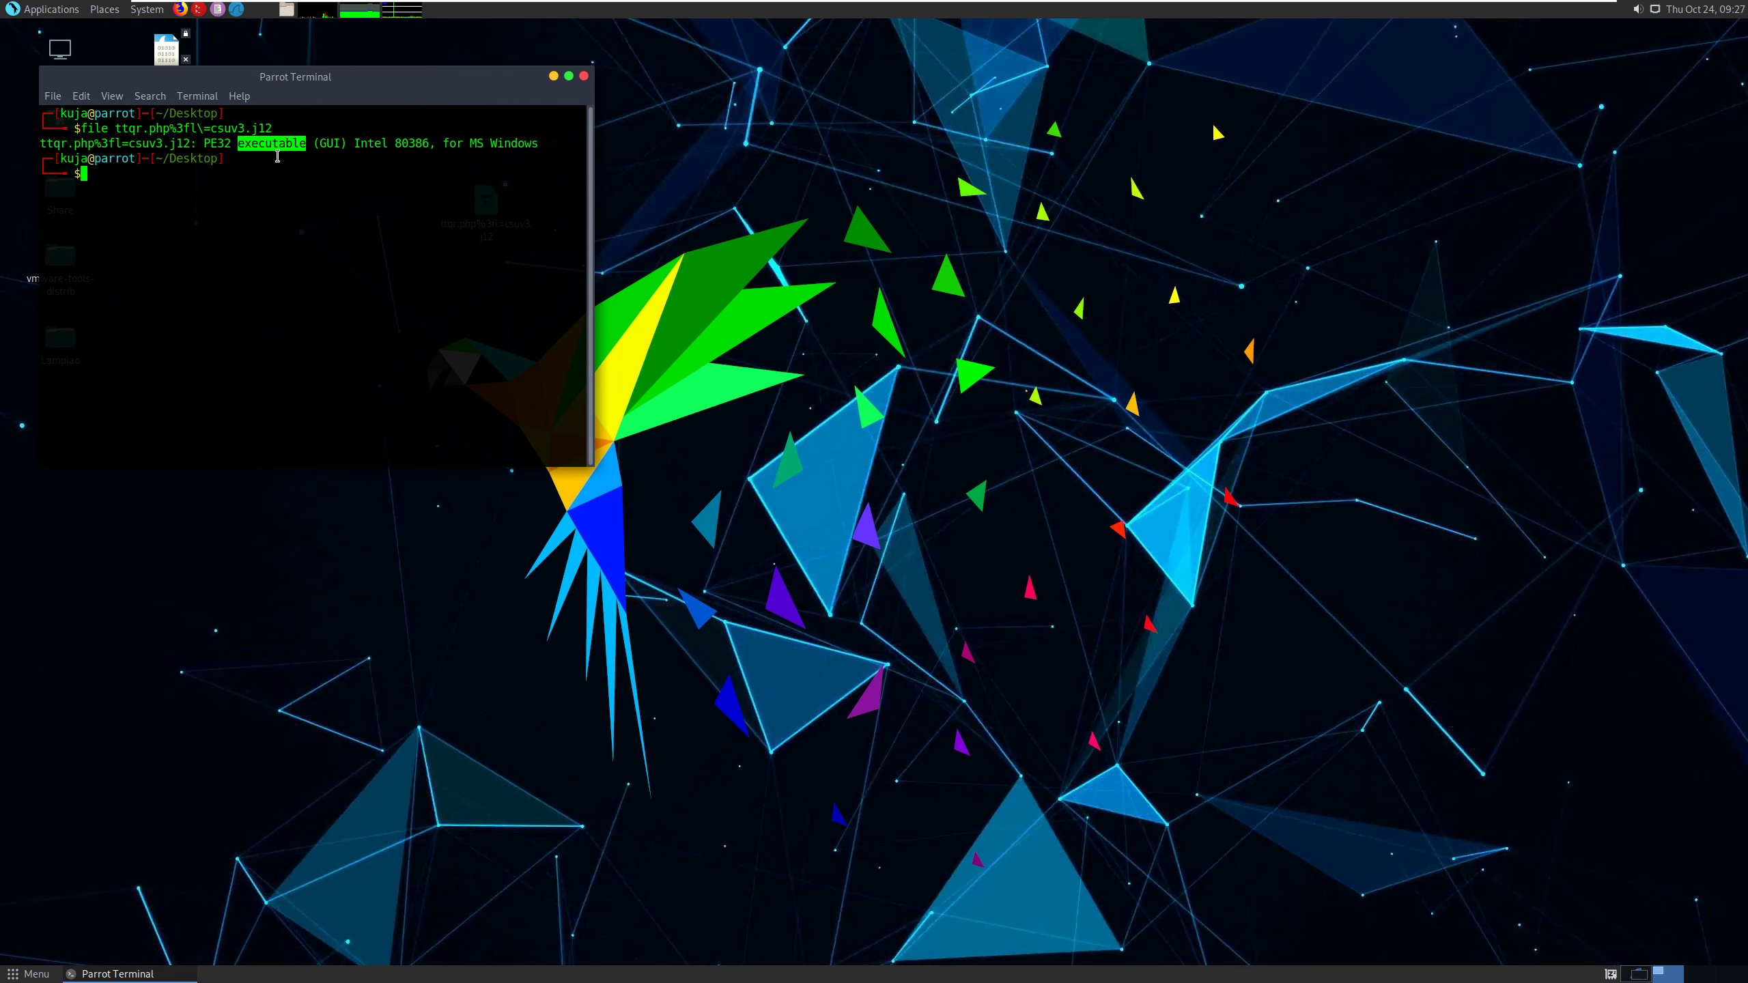
double_click(413, 143)
left_click_drag(468, 144, 585, 144)
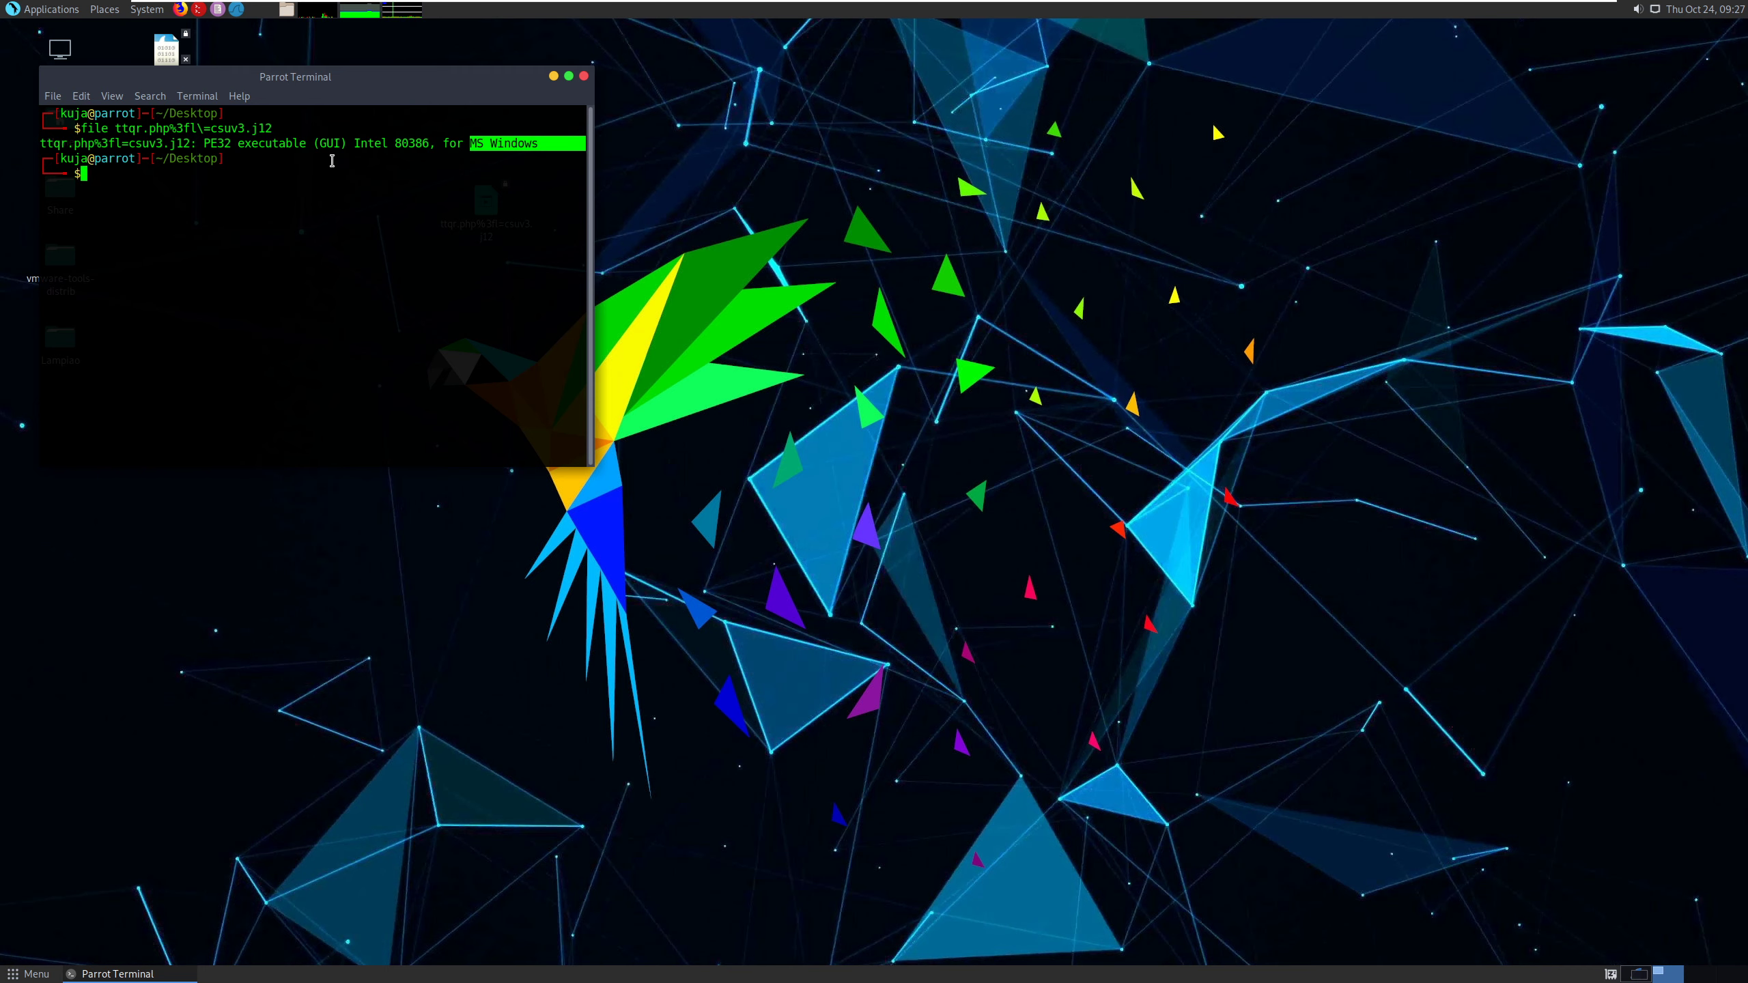
left_click(265, 169)
- Move the terminal clear of the desktop icons and compute the MD5 hash of ttqr.php%3fl=csuv3.j12 with md5sum
left_click_drag(369, 89, 1147, 93)
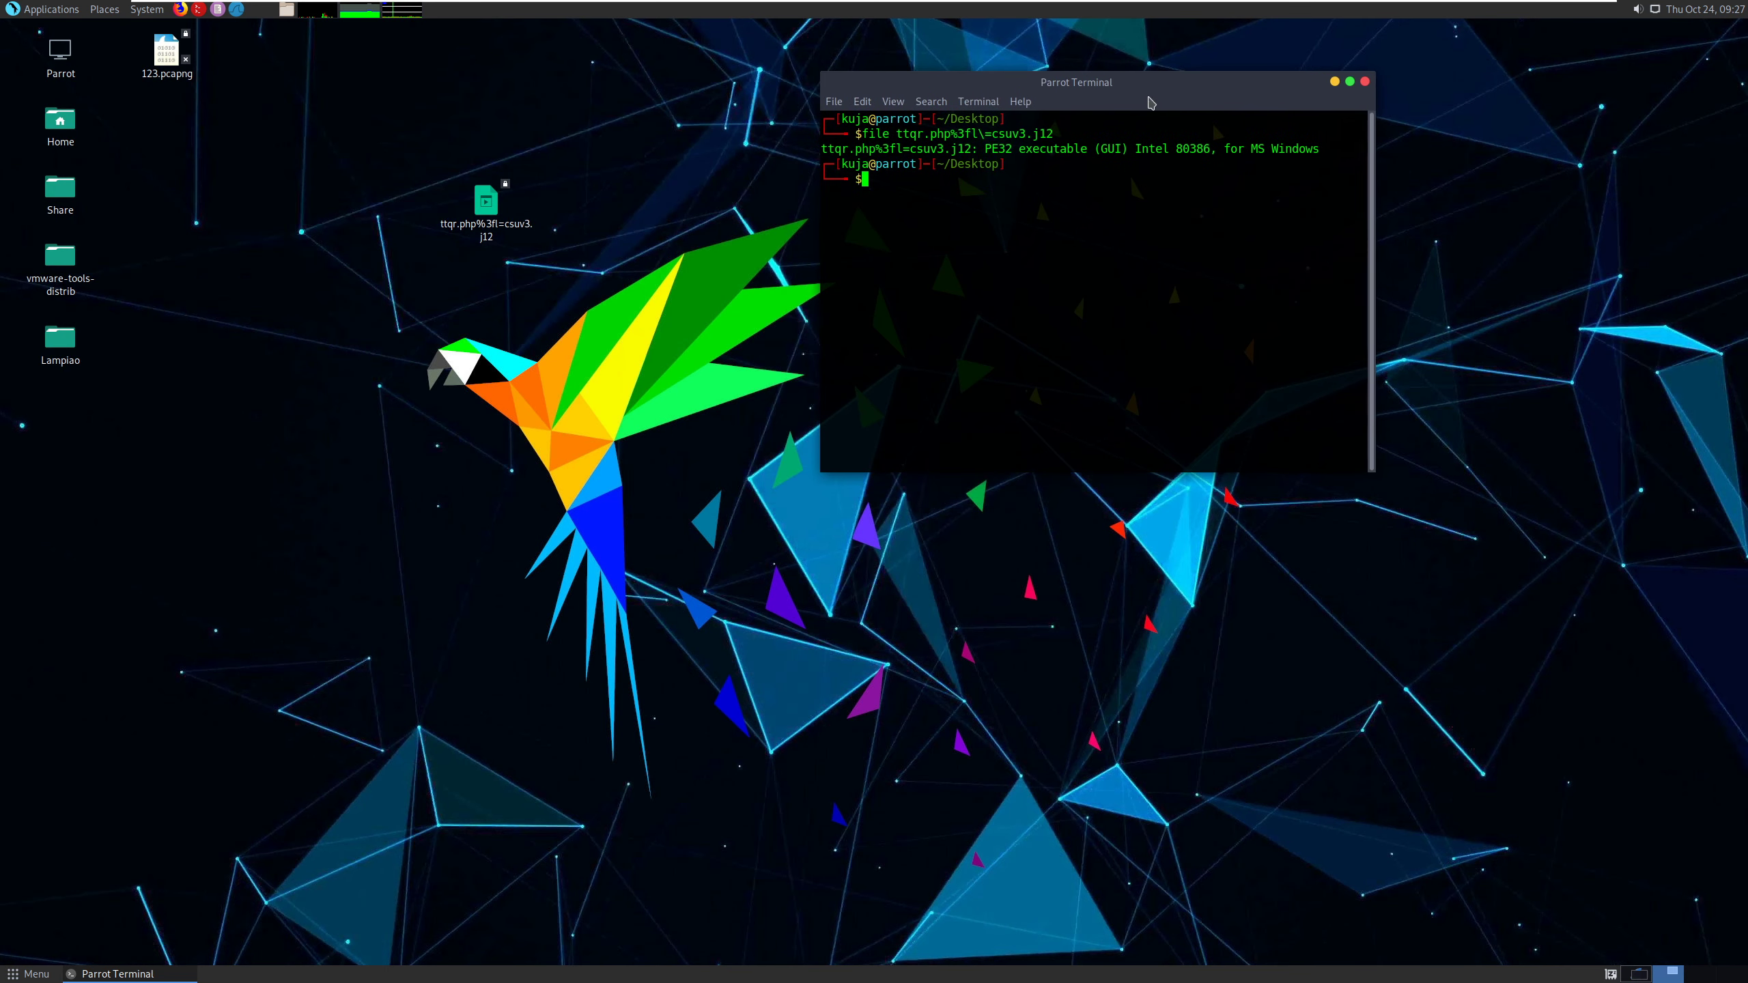
left_click(426, 257)
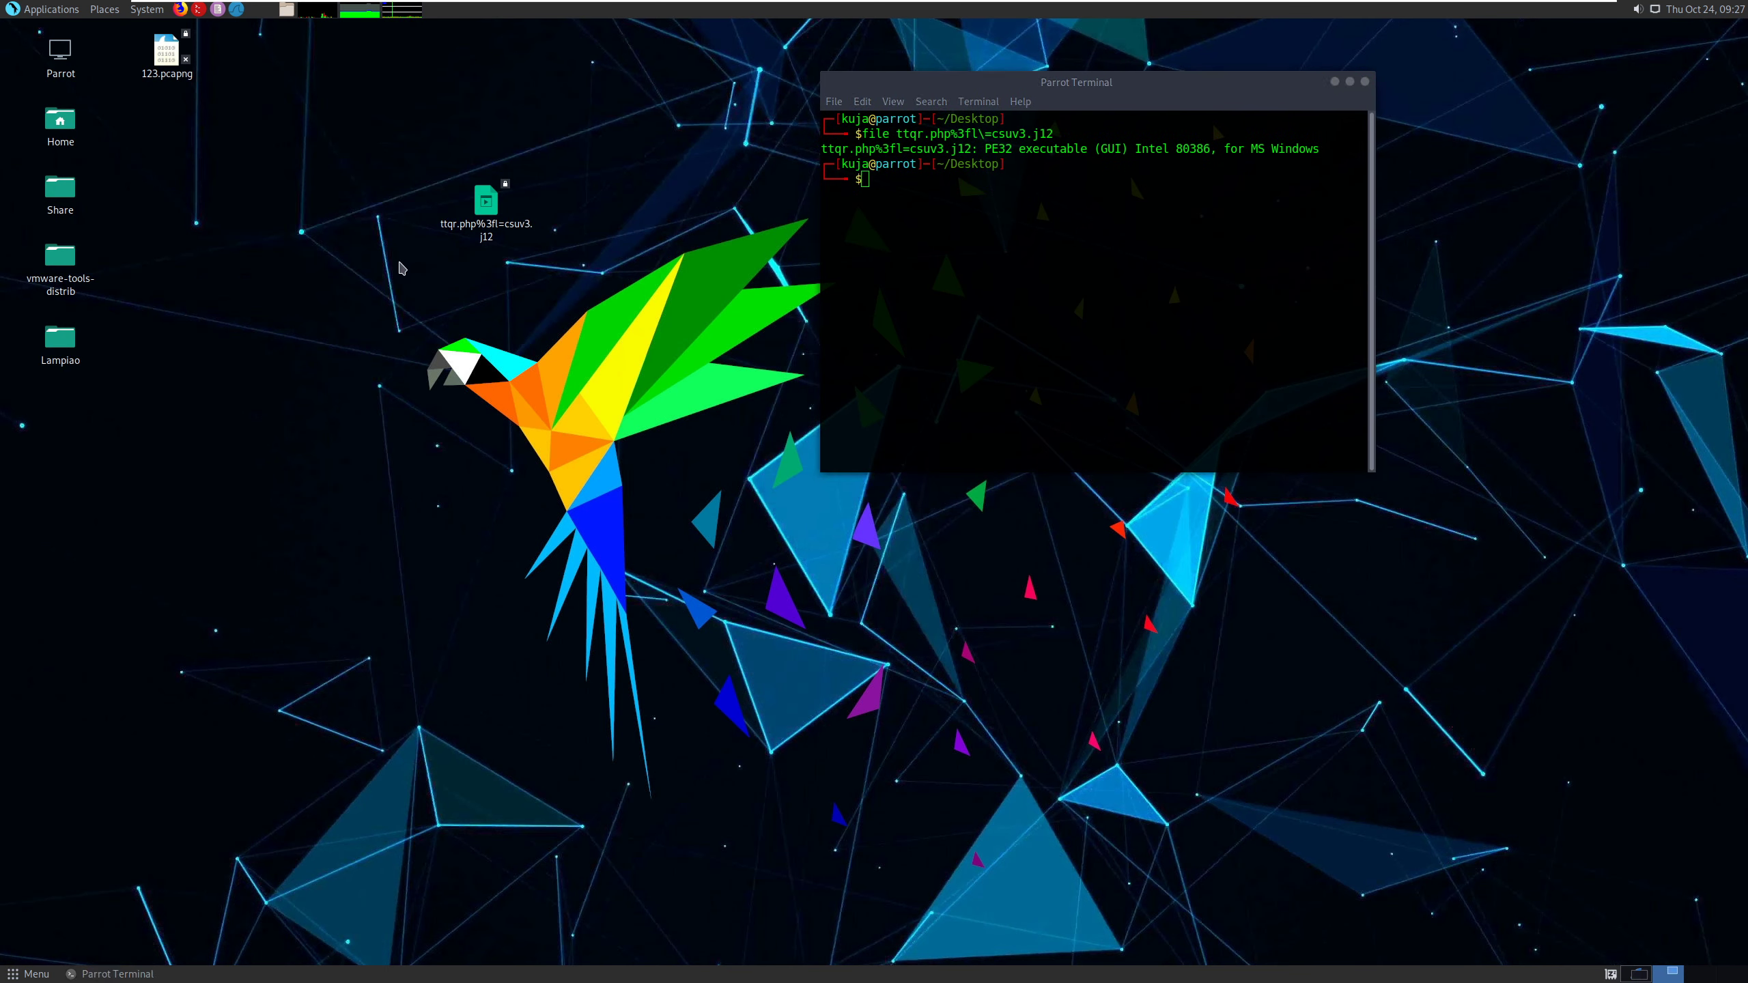
left_click_drag(404, 159, 565, 276)
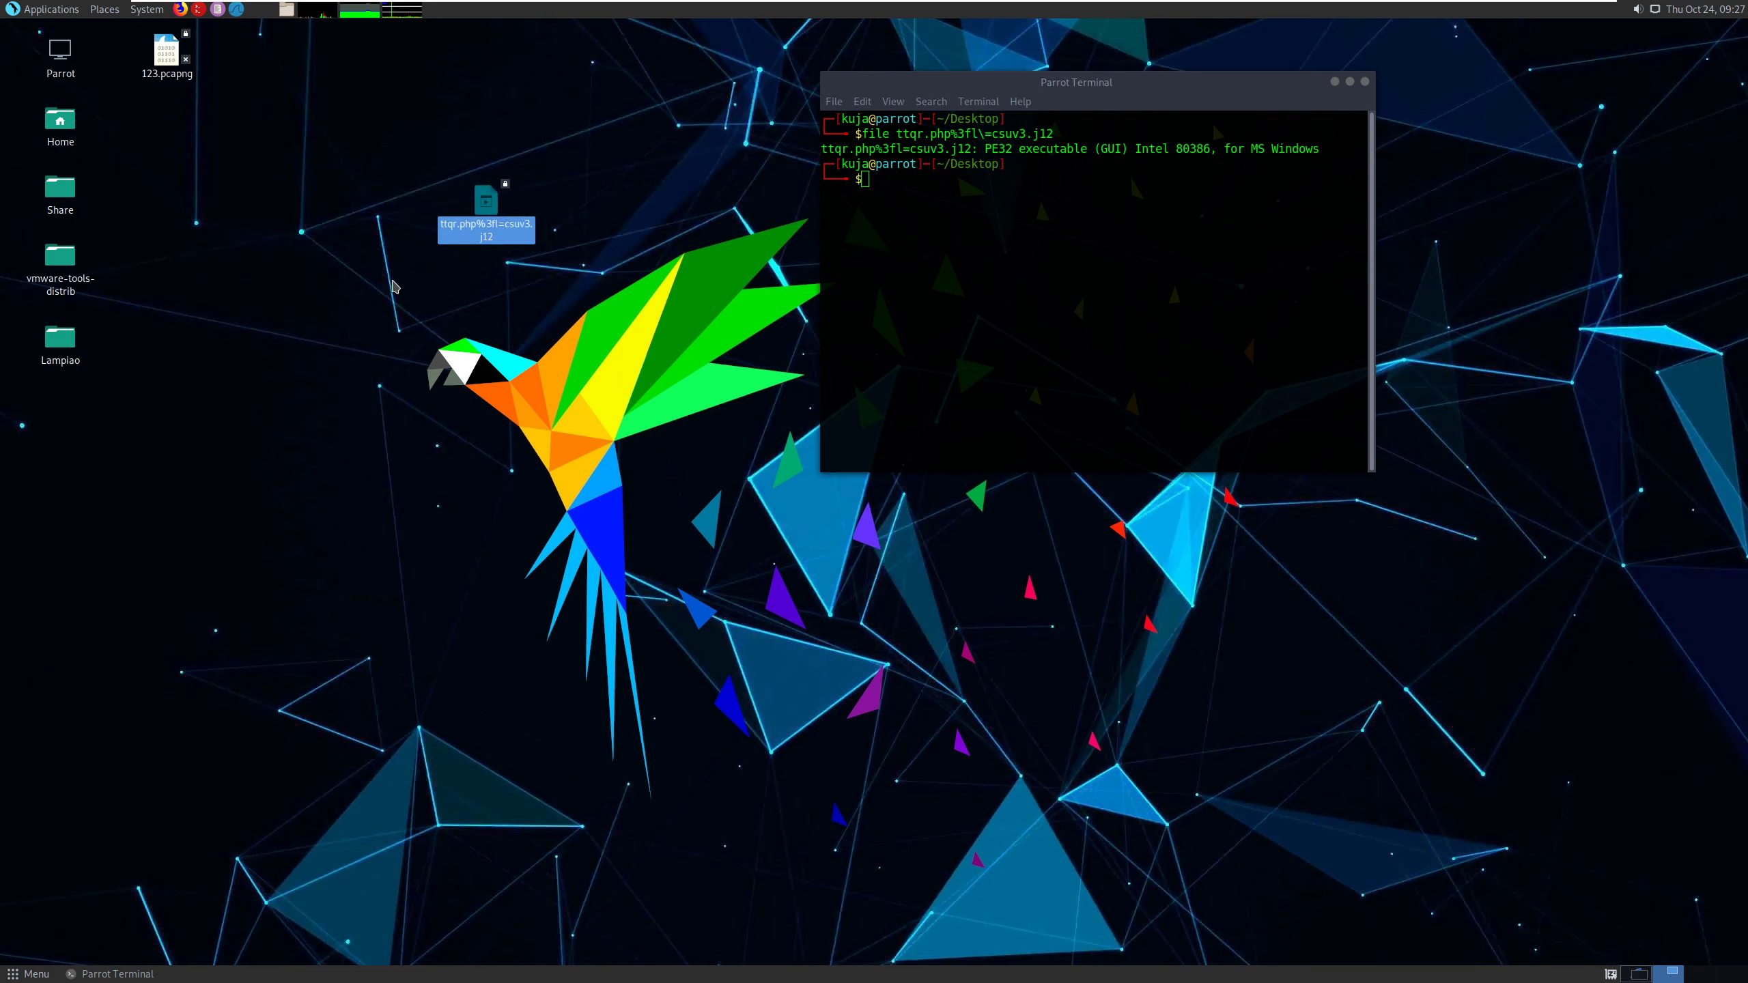
left_click(938, 184)
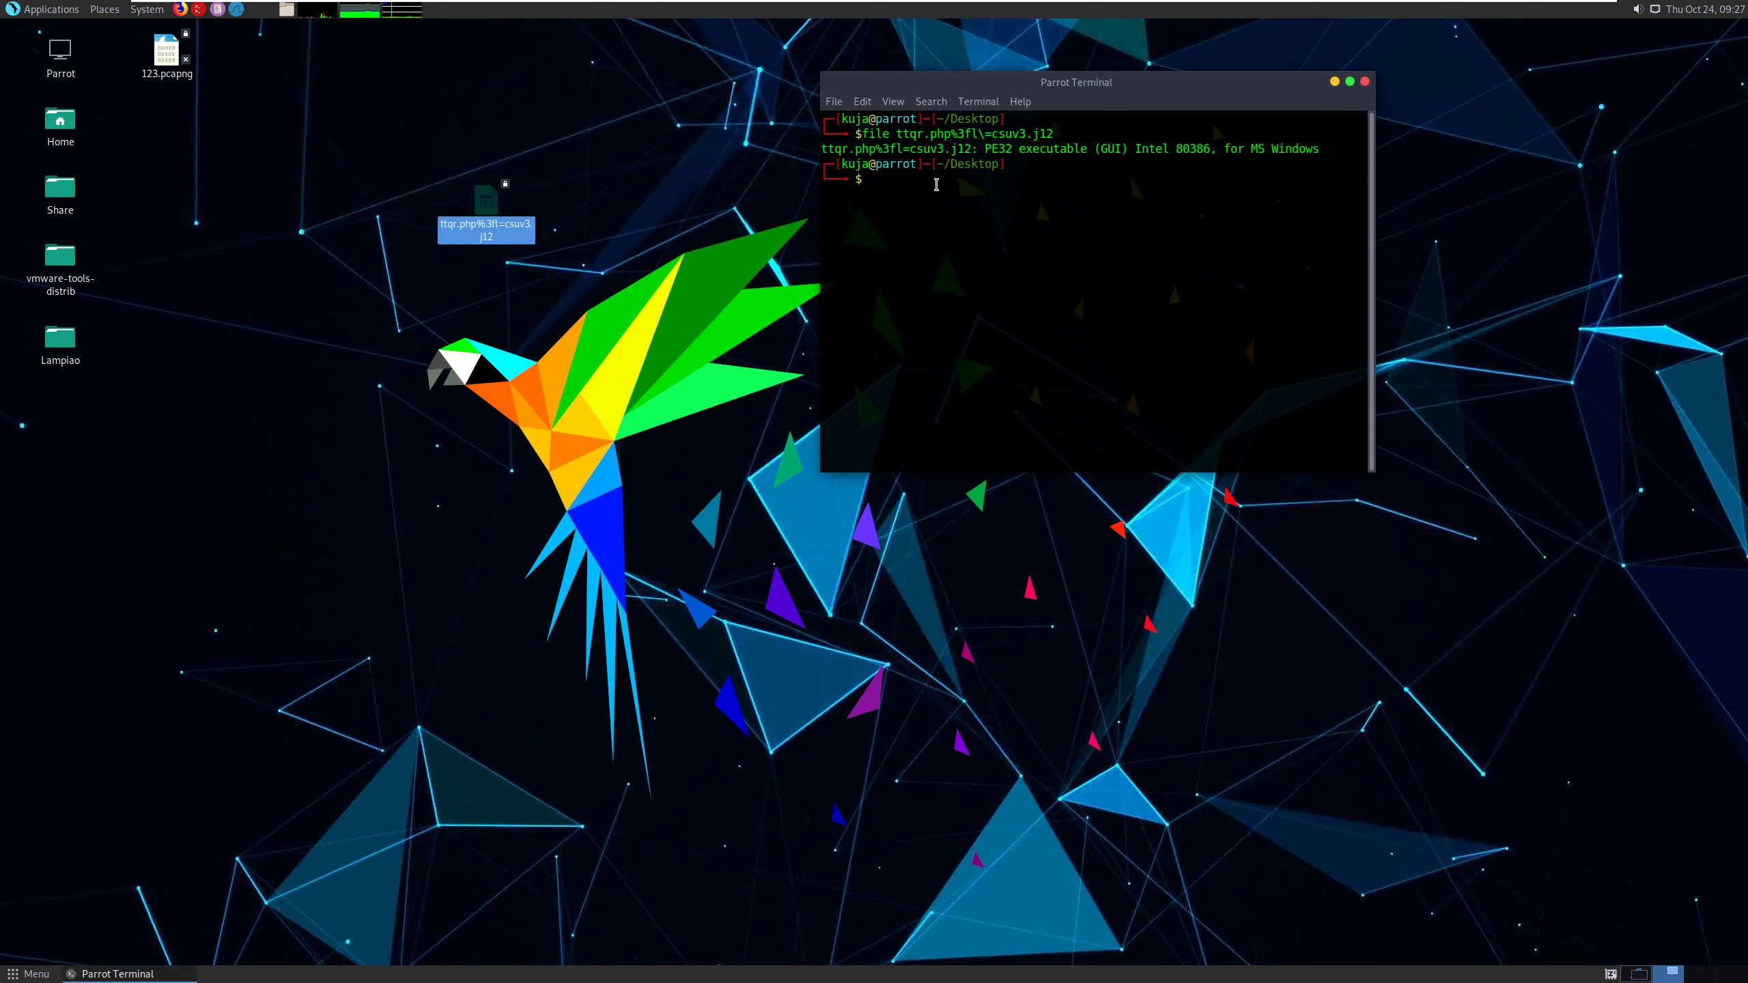
type("md5sum ttq")
key("Tab")
key("Return")
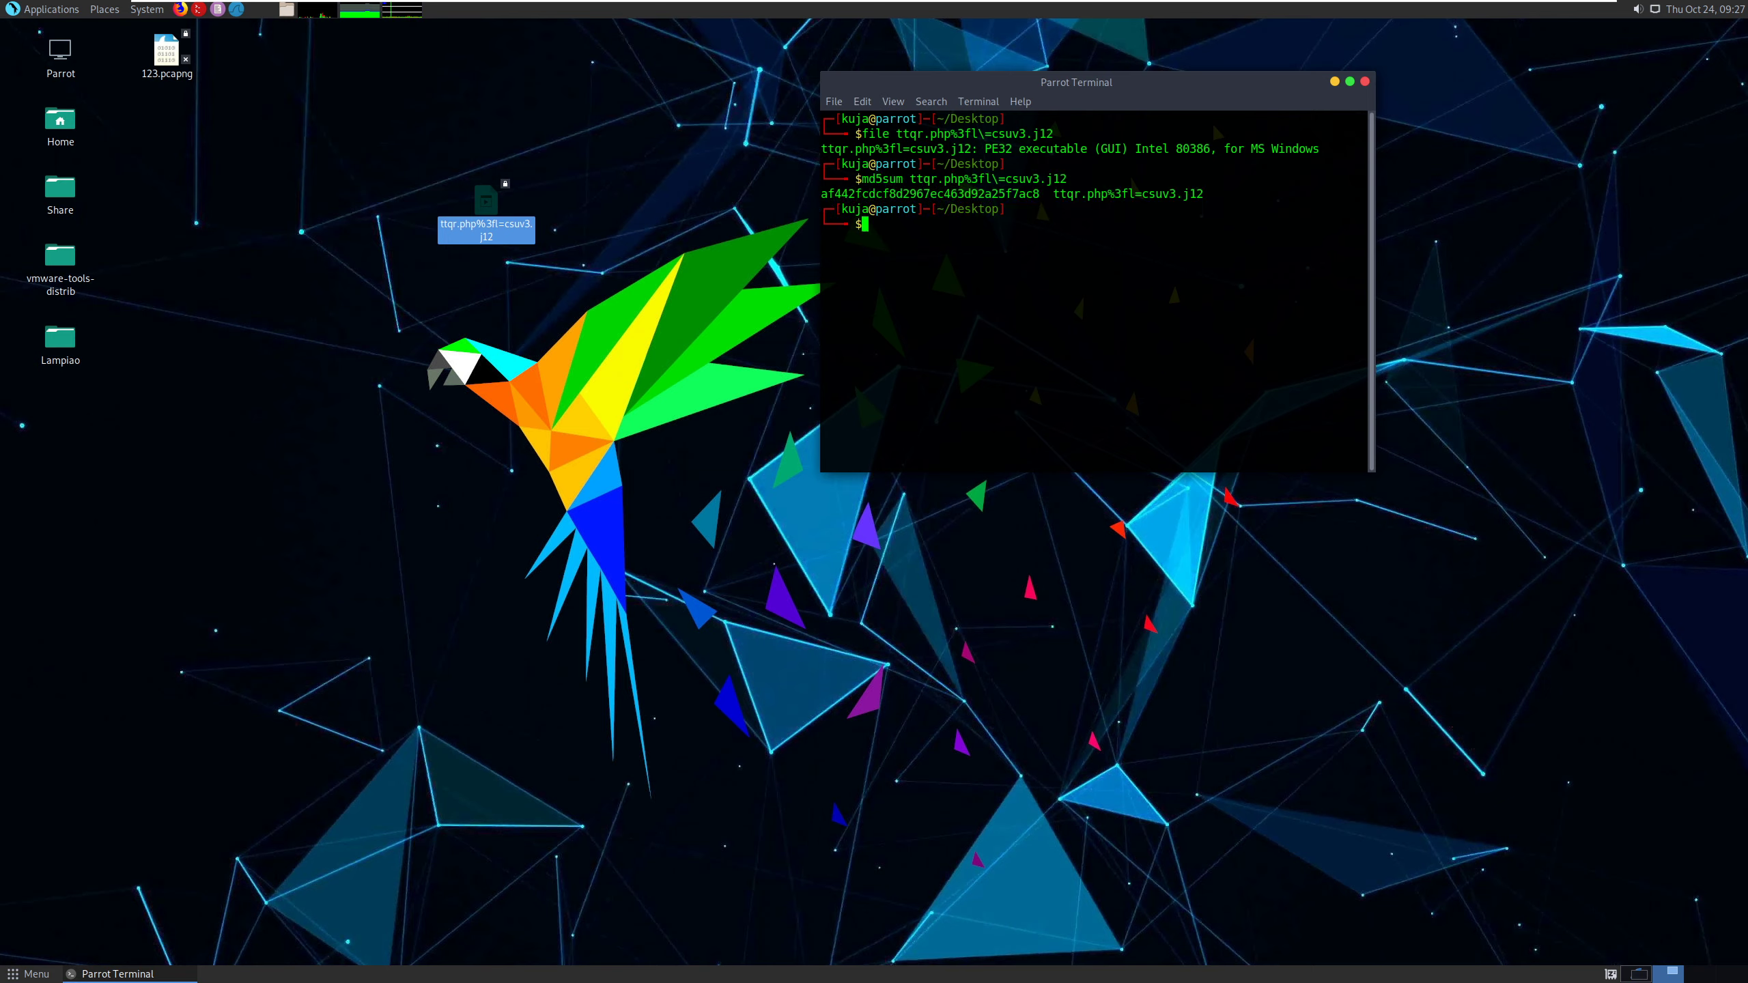
- Copy the file's MD5 hash from the terminal and switch to the Firefox window with the Malware-Traffic-Analysis exercise page
double_click(948, 193)
right_click(948, 194)
left_click(994, 271)
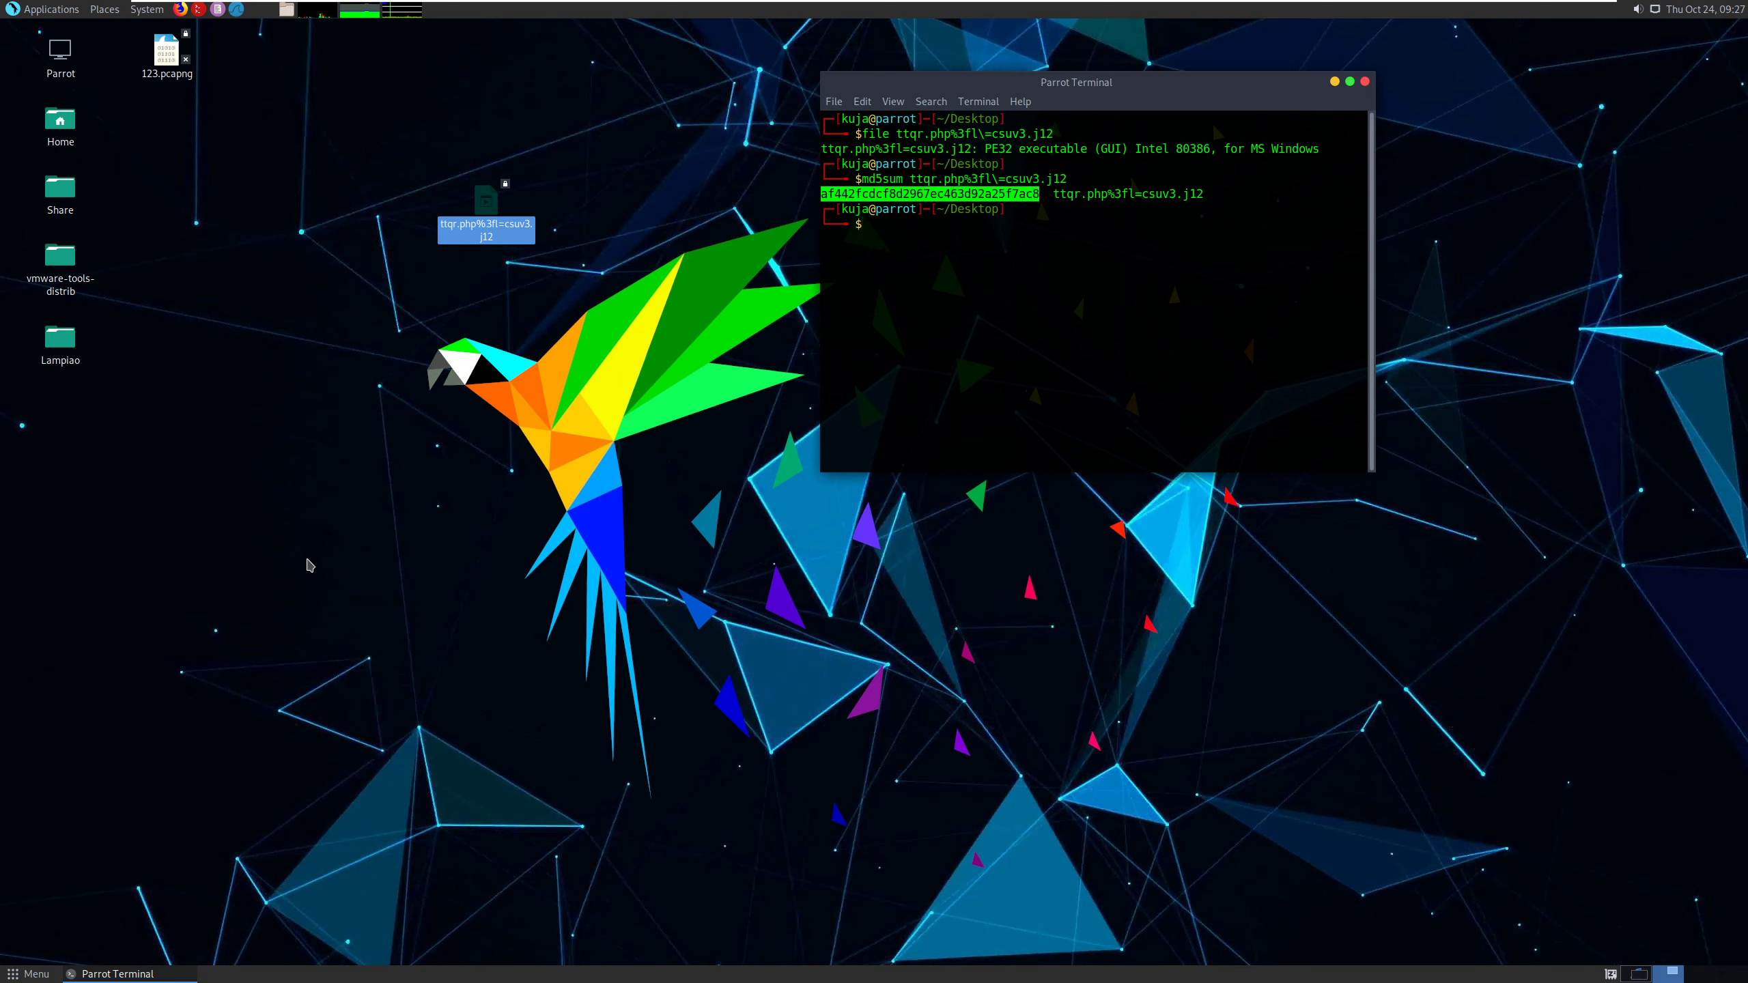
left_click(1639, 973)
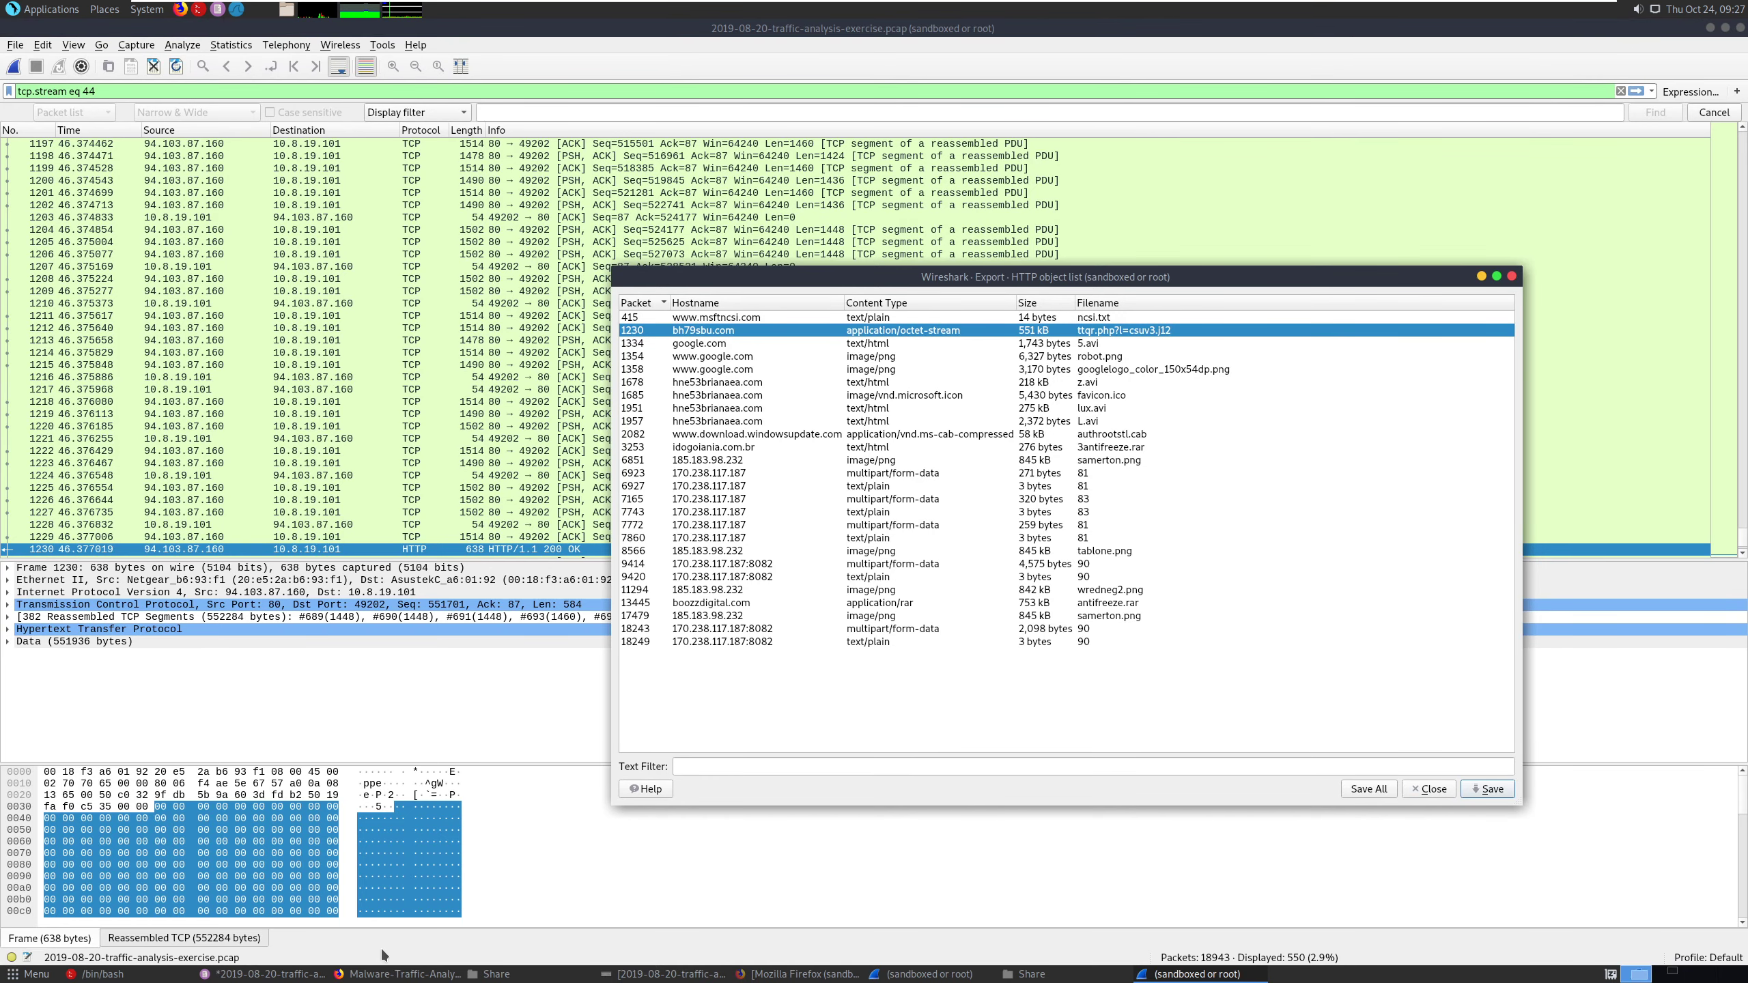
left_click(396, 973)
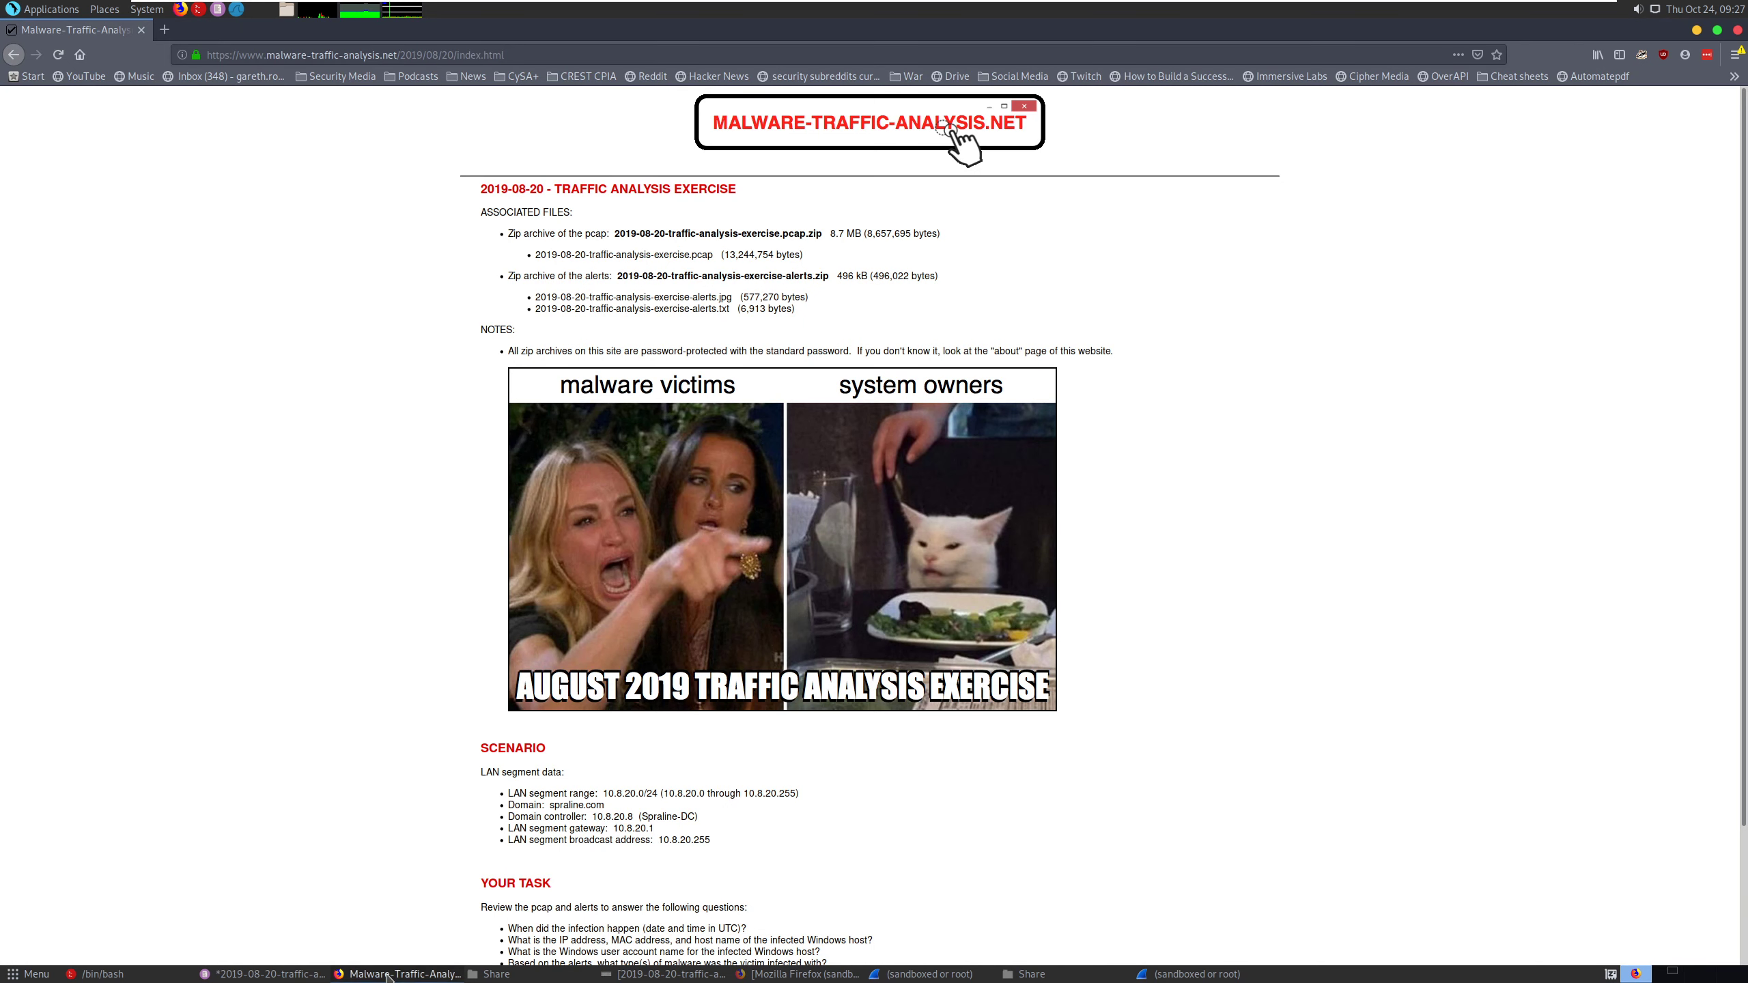
- Switch to the VirusTotal window and search the copied MD5 hash in the tab showing 185.193.141.166
left_click(750, 973)
left_click(375, 33)
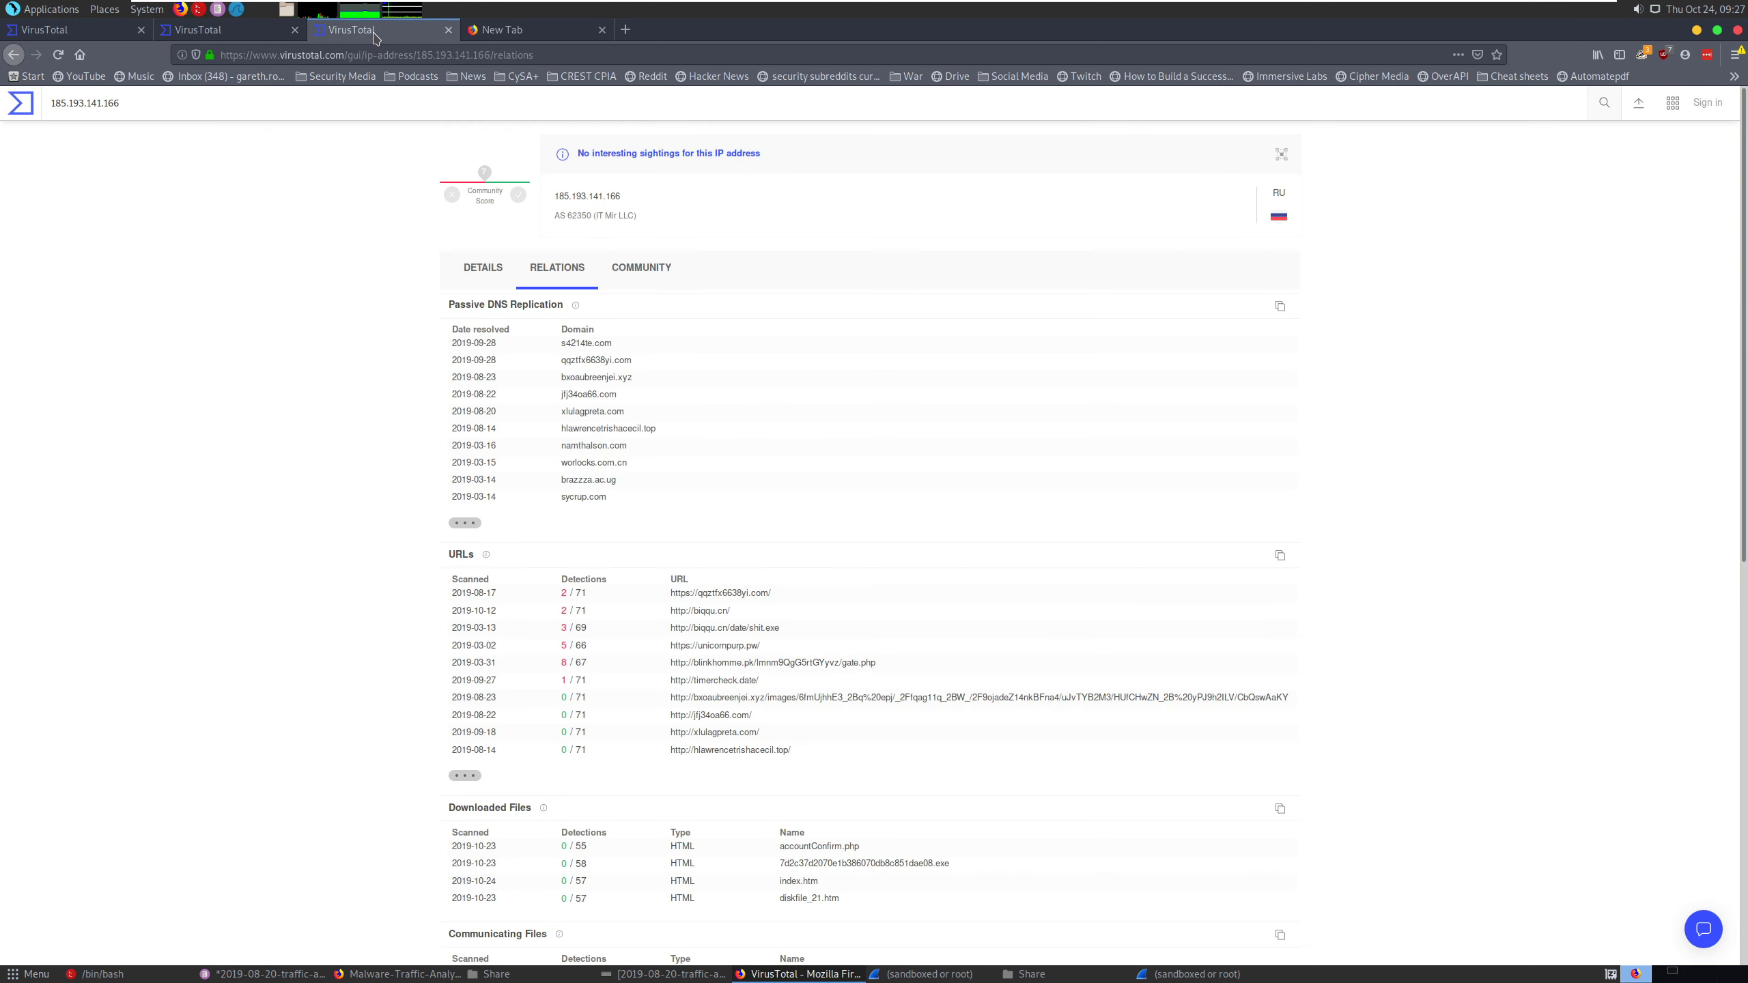
key("ctrl+a")
key("ctrl+v")
key("Return")
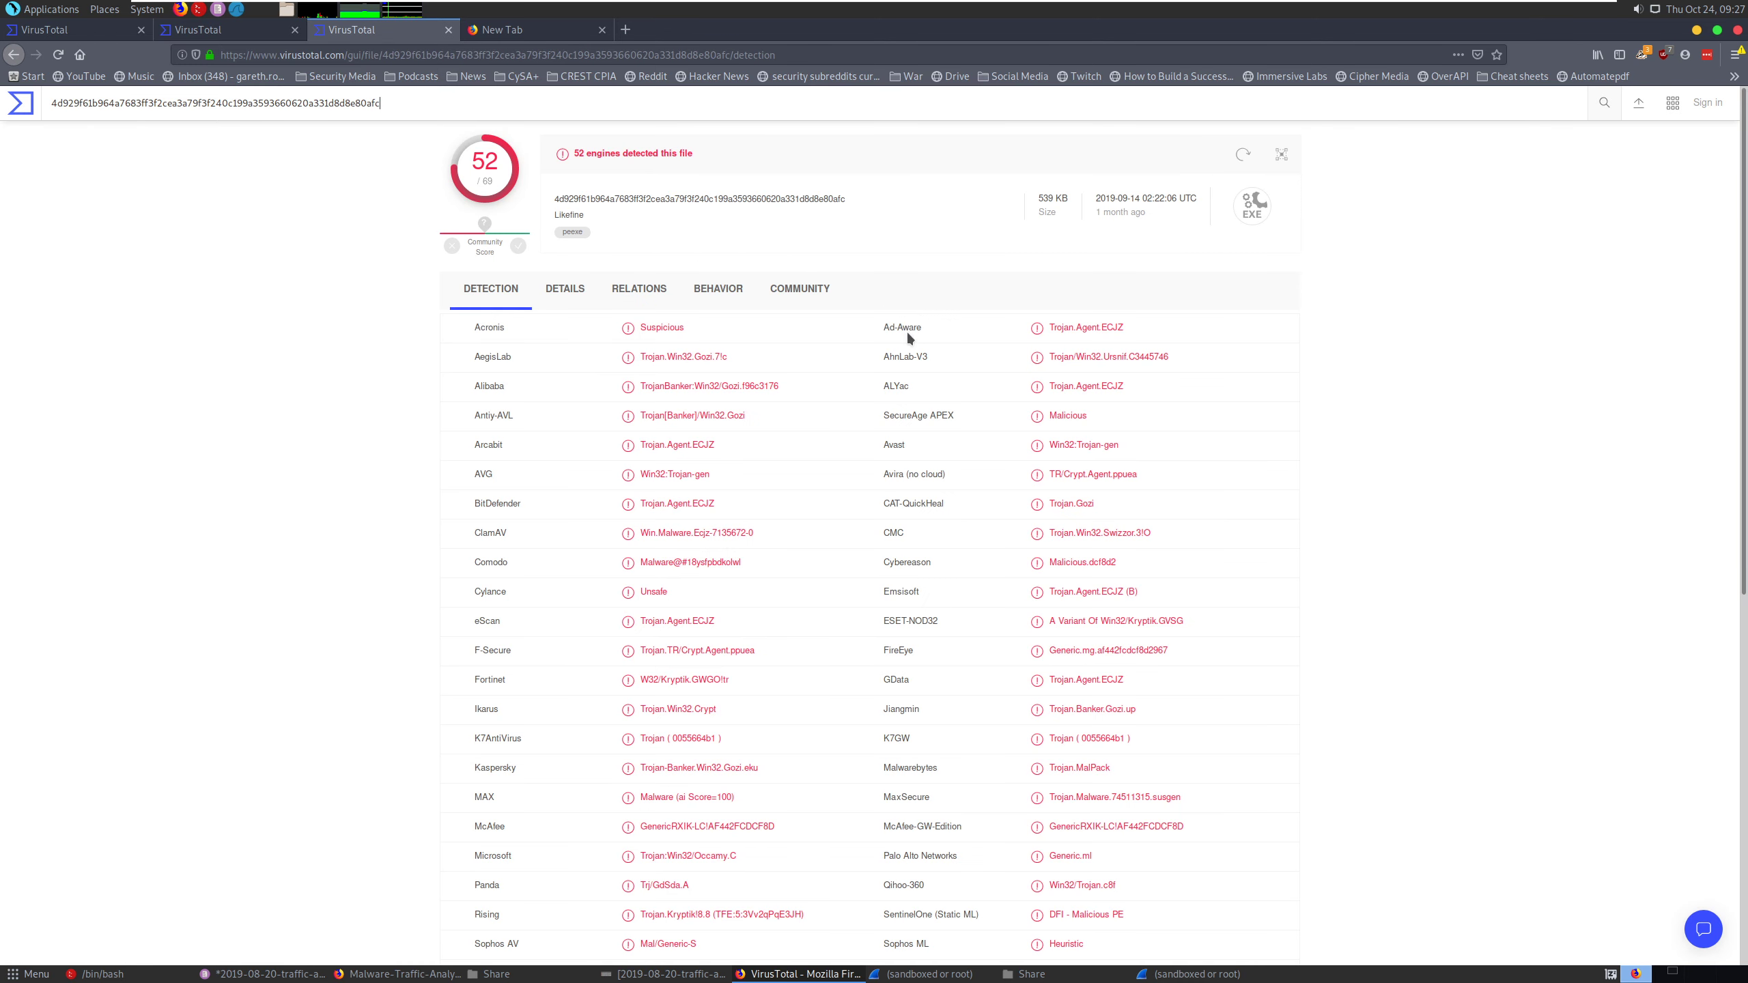
- Examine the antivirus engines' detection names for the malware family, and minimize the VirusTotal window
scroll(860, 375, "down", 4)
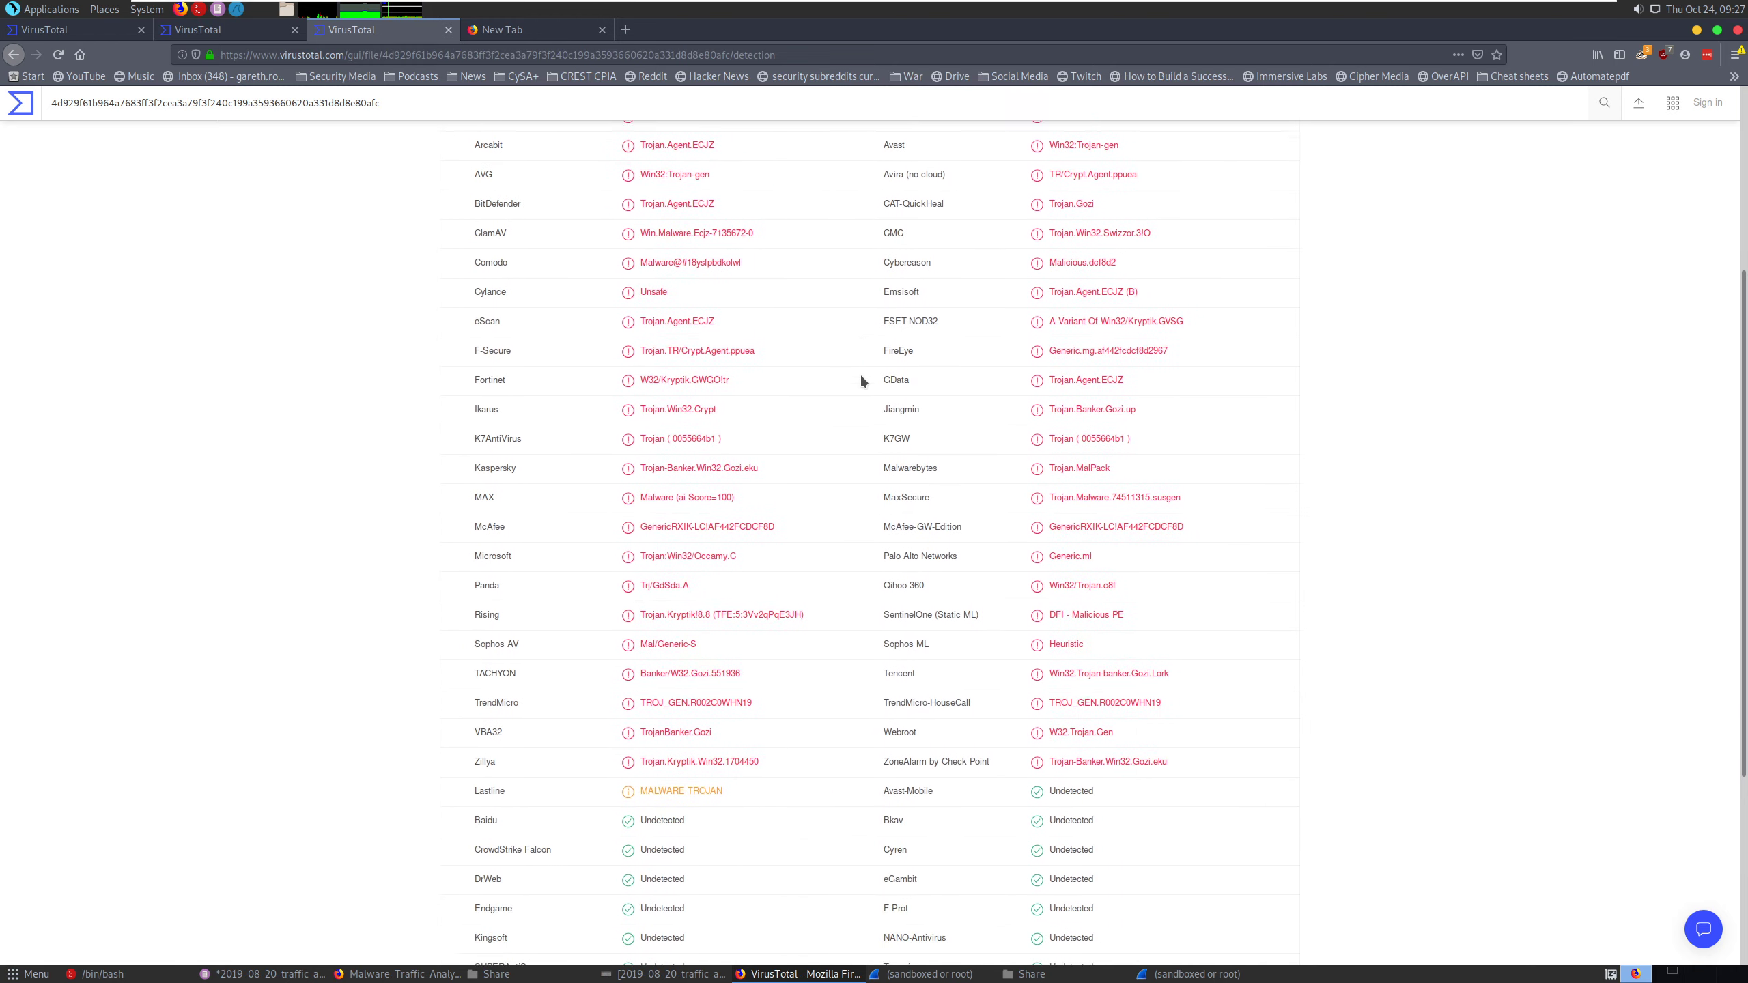
scroll(860, 373, "up", 4)
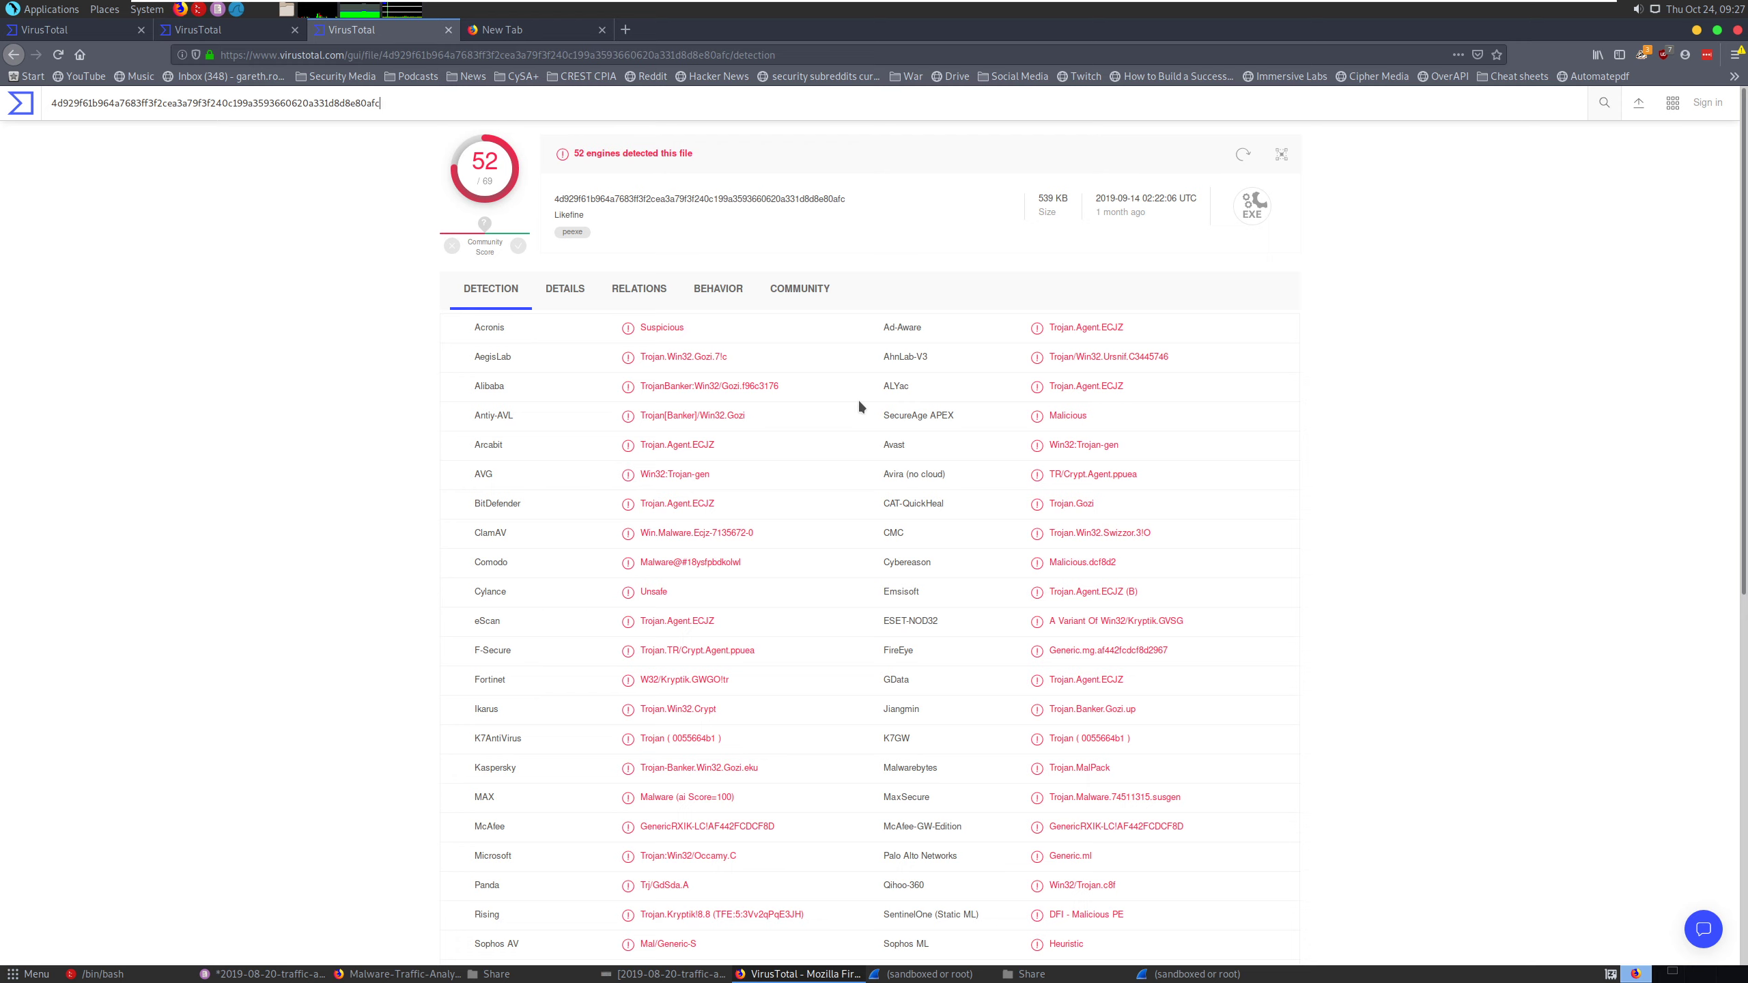
scroll(858, 406, "down", 1)
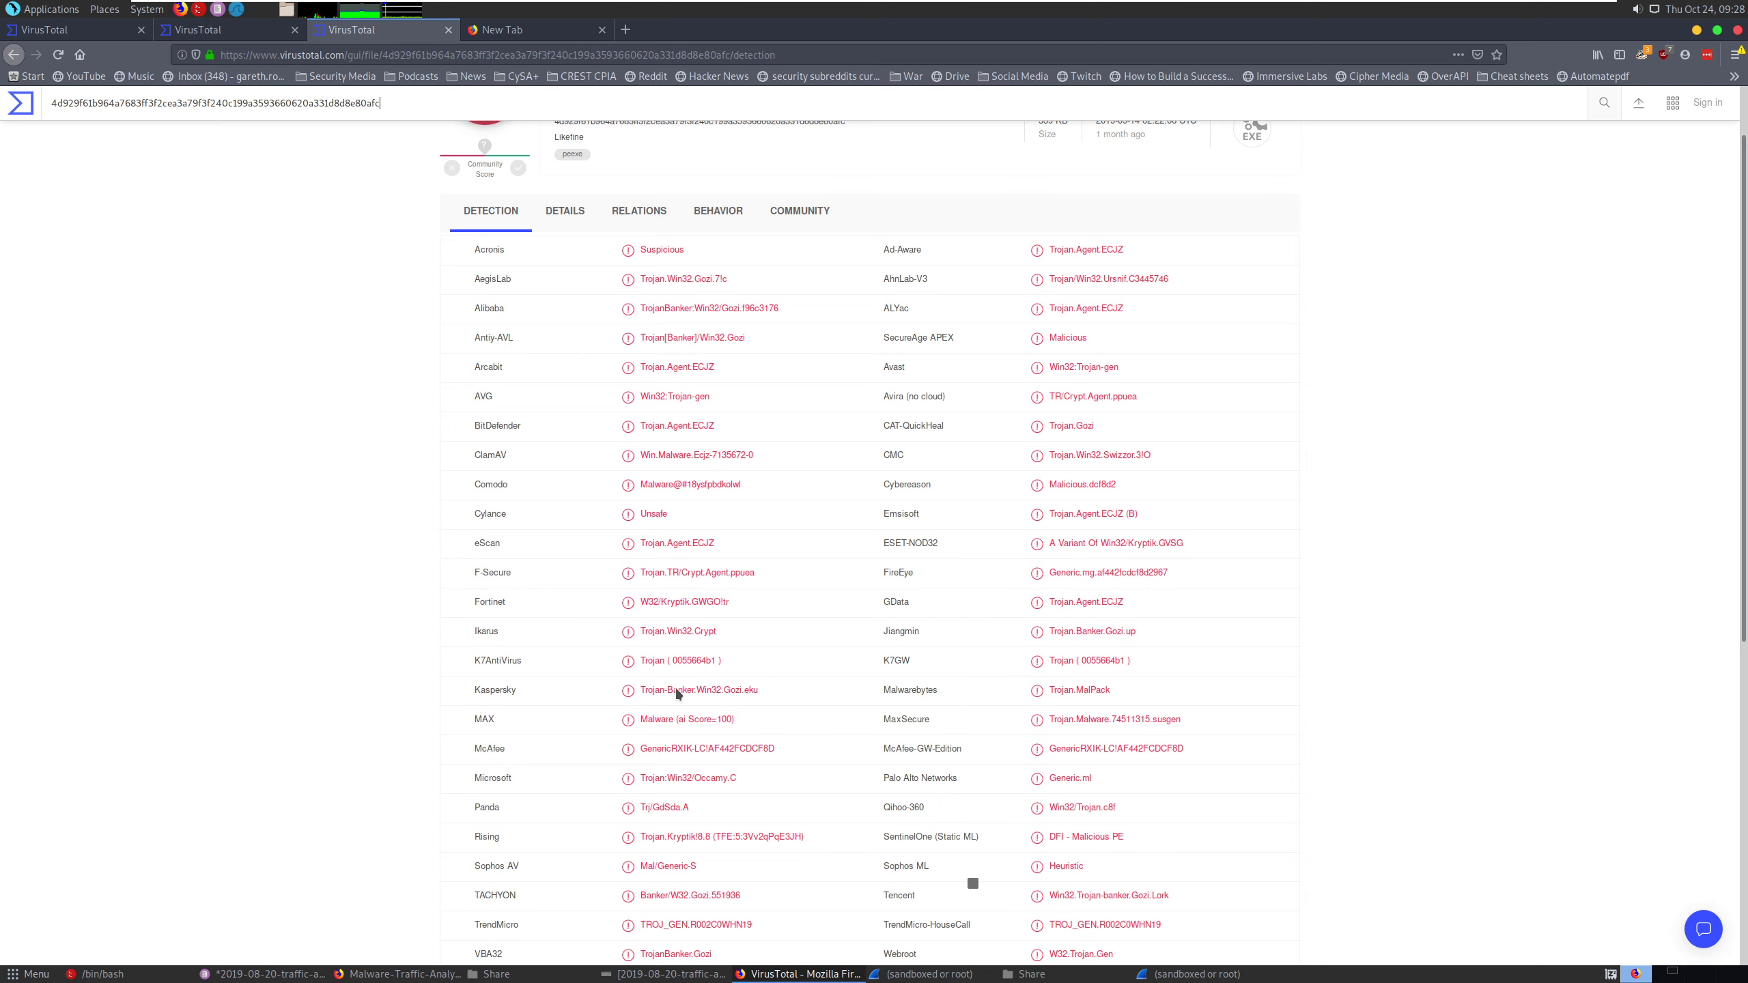
scroll(728, 651, "down", 3)
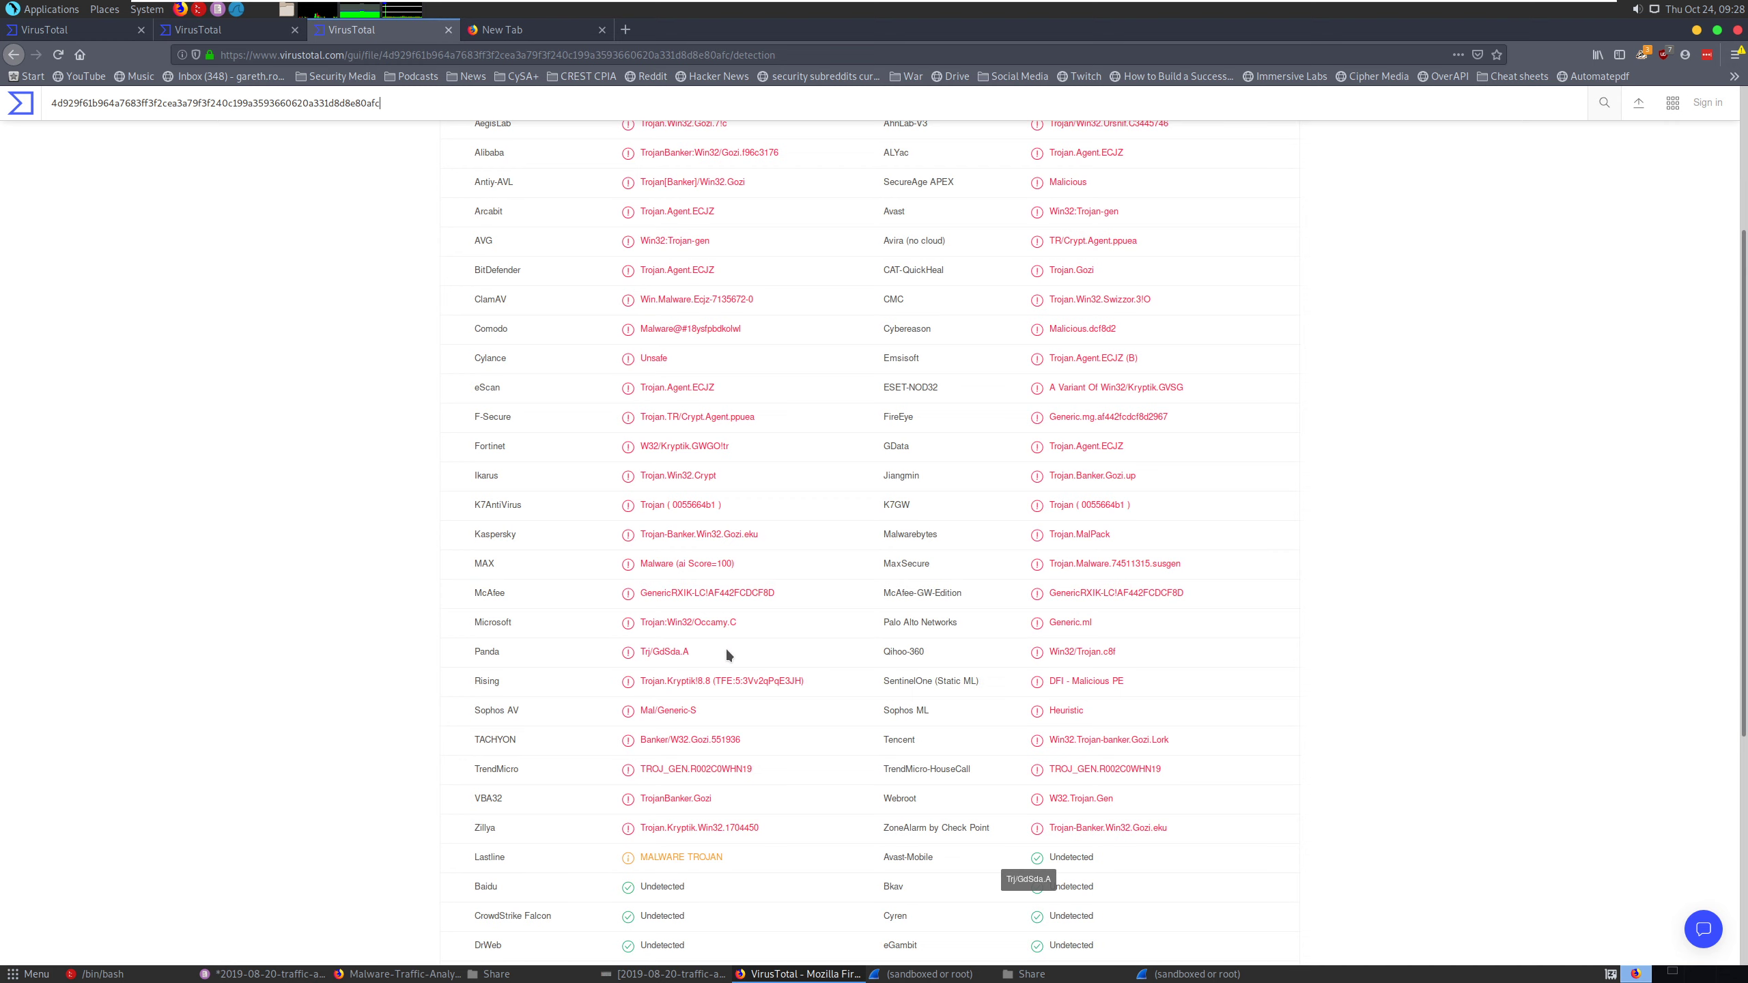
scroll(722, 751, "up", 5)
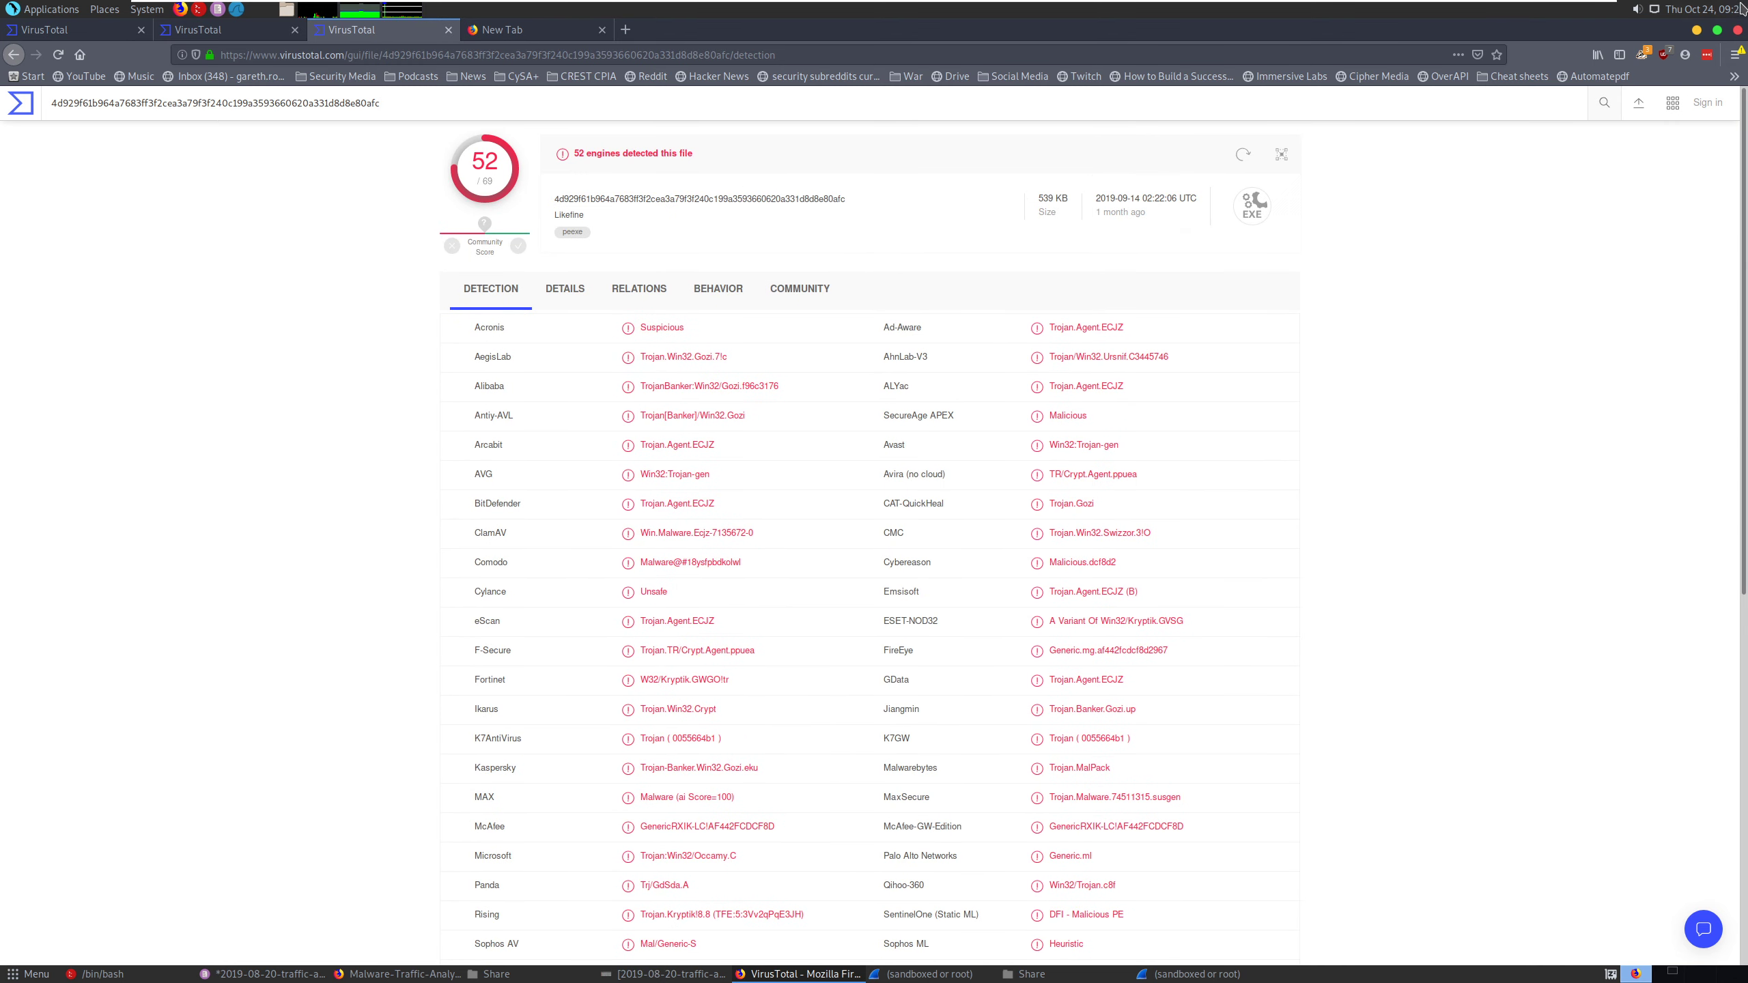
left_click(1696, 29)
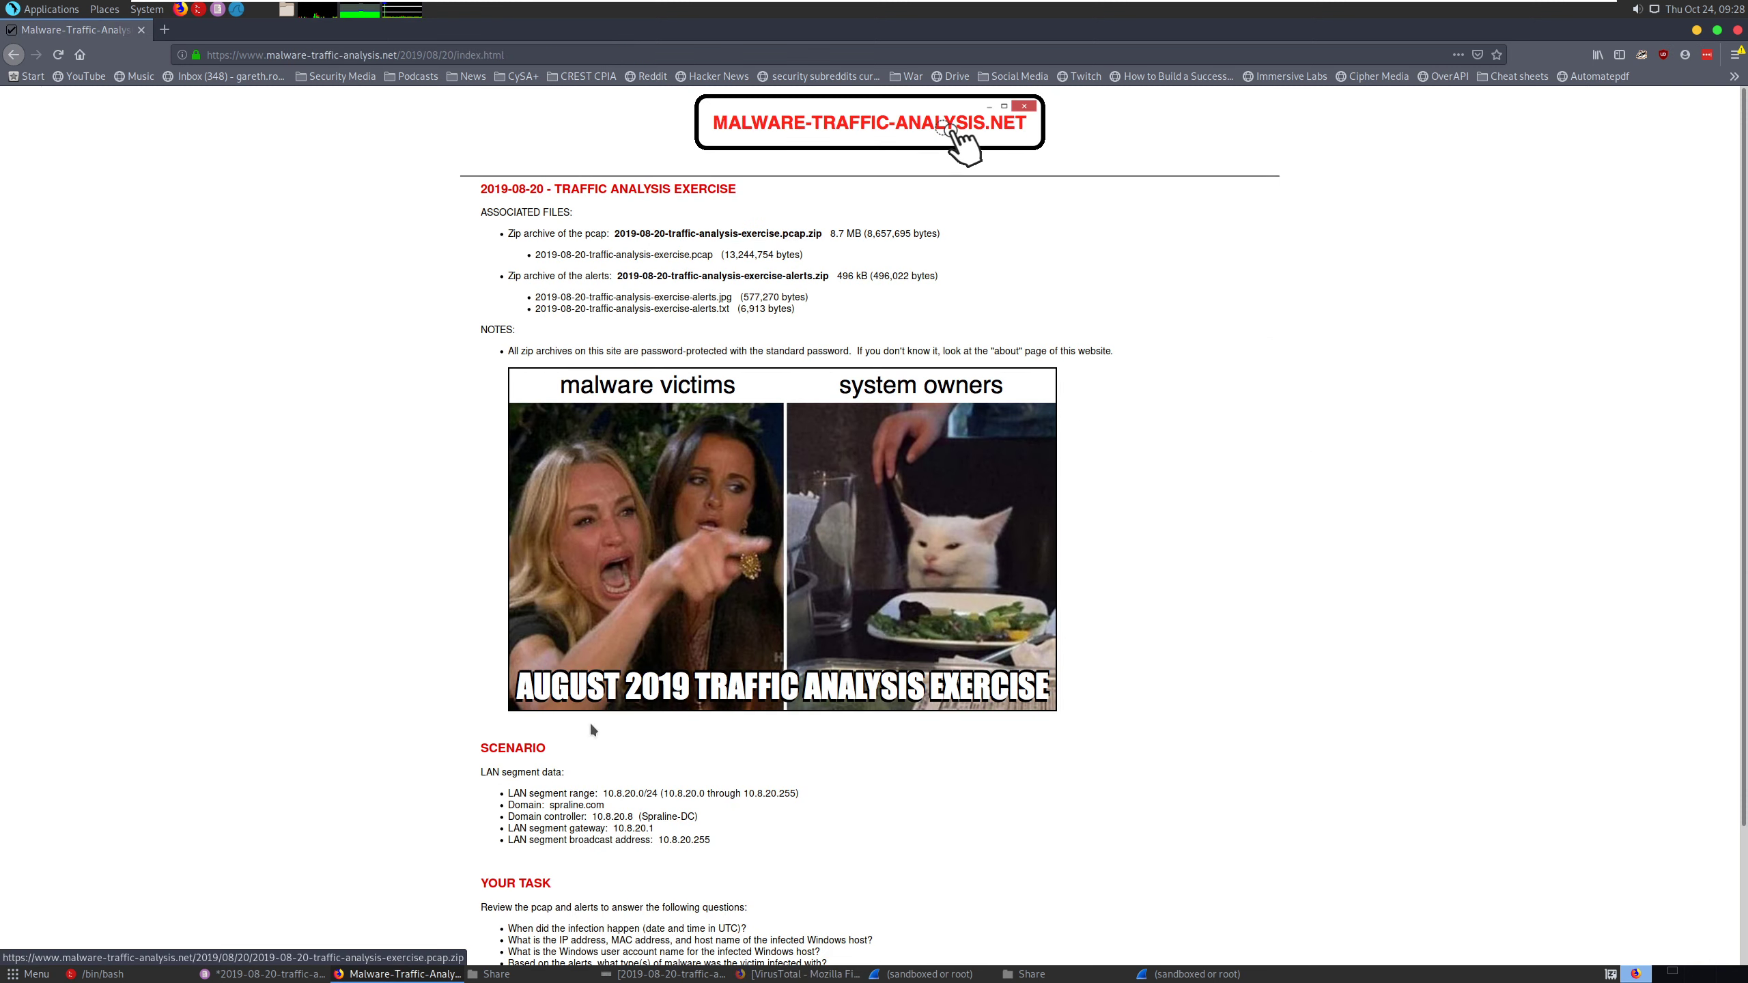
- Switch to the Wireshark capture filtered on tcp.stream eq 44 and select the GET request for /qtra/ttqr.php?l=csuv3.j12 near the stream's start
left_click(926, 975)
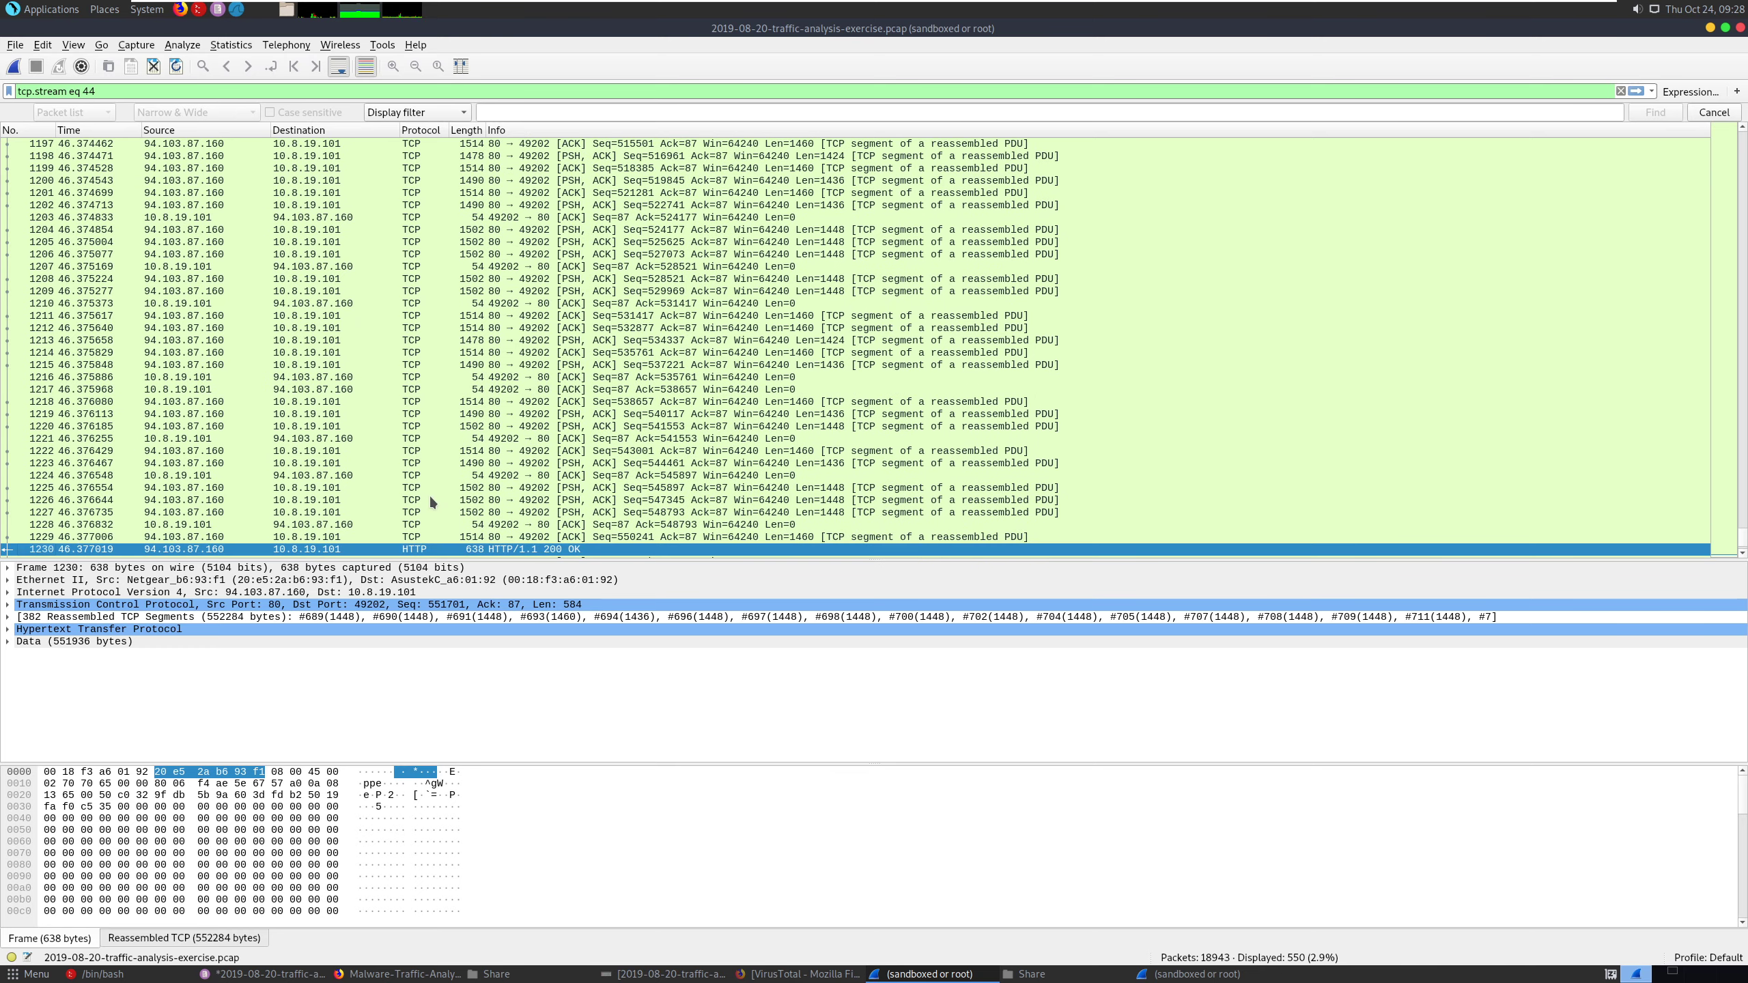
scroll(425, 510, "up", 20)
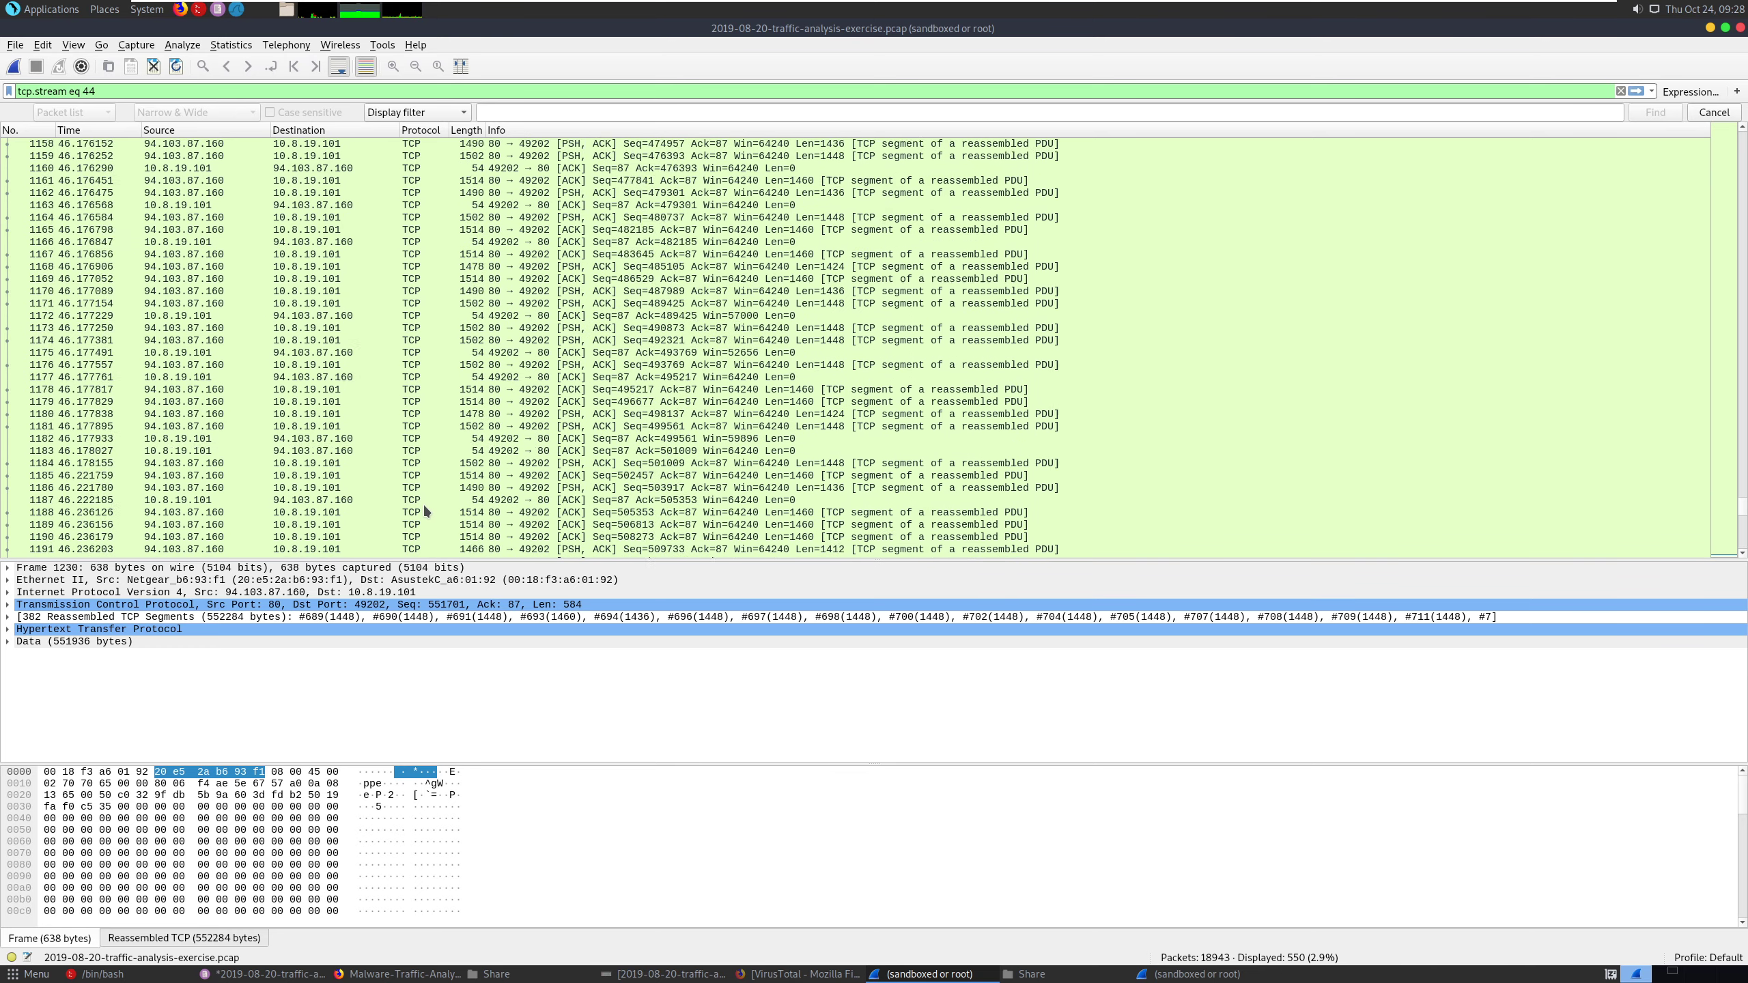
scroll(425, 510, "up", 20)
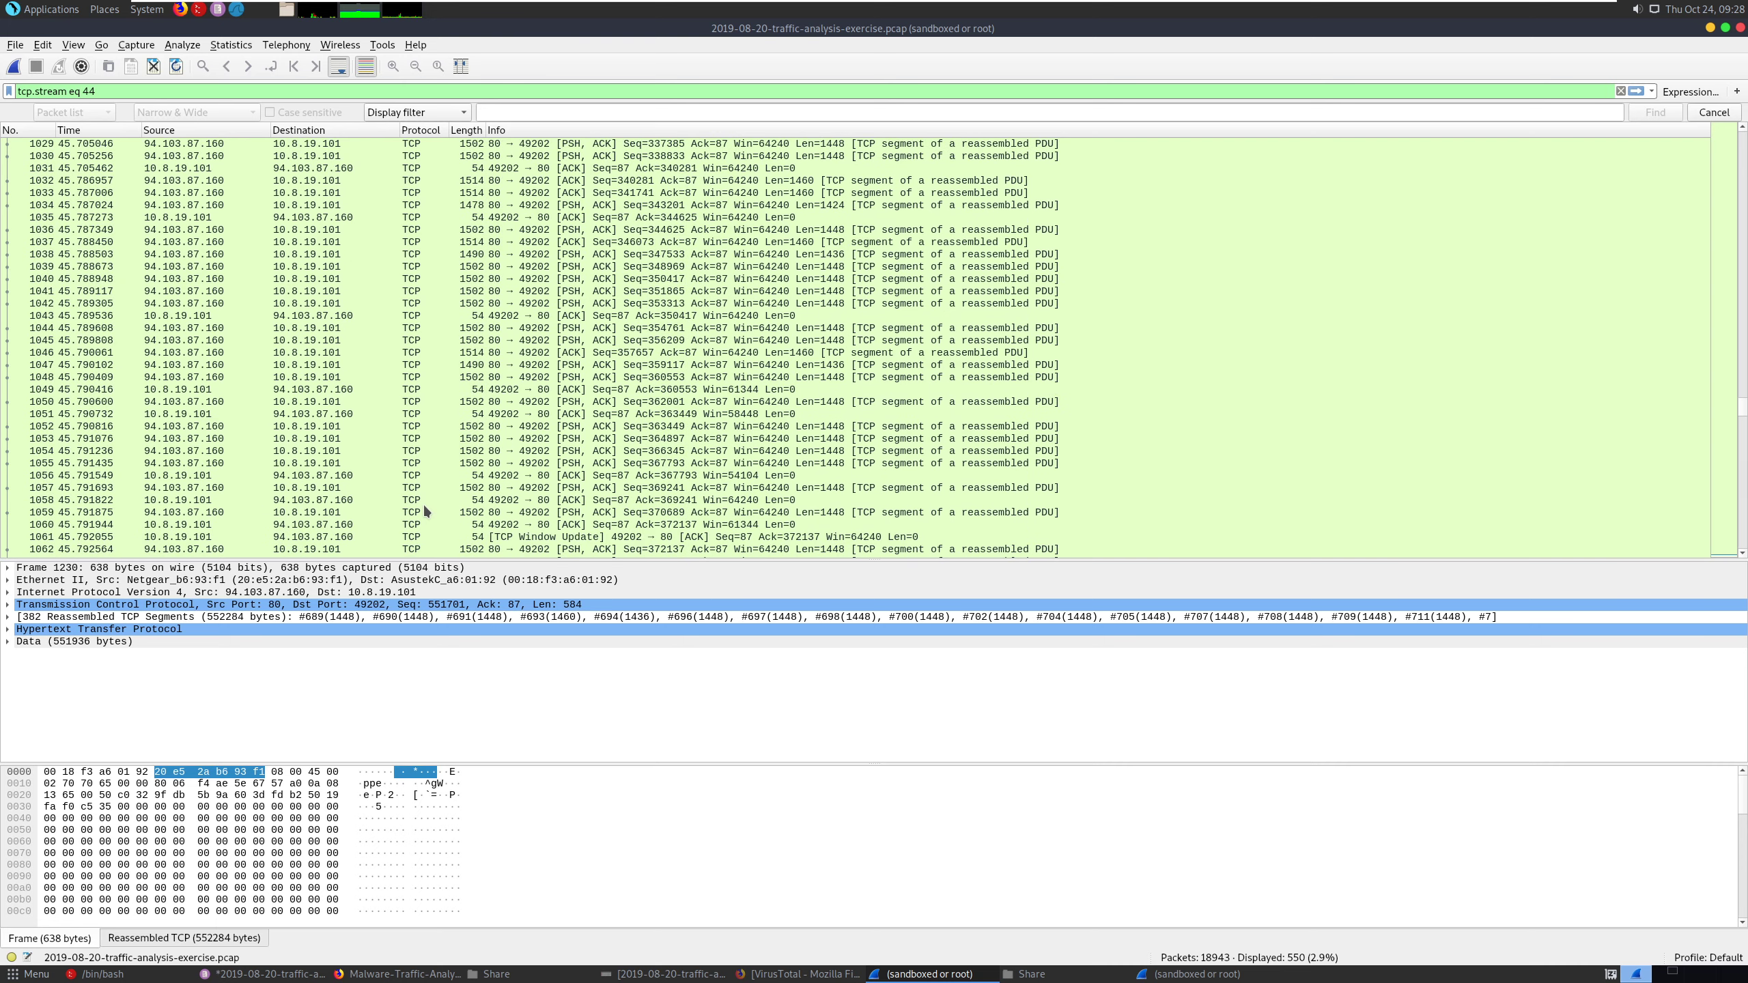
scroll(420, 509, "up", 20)
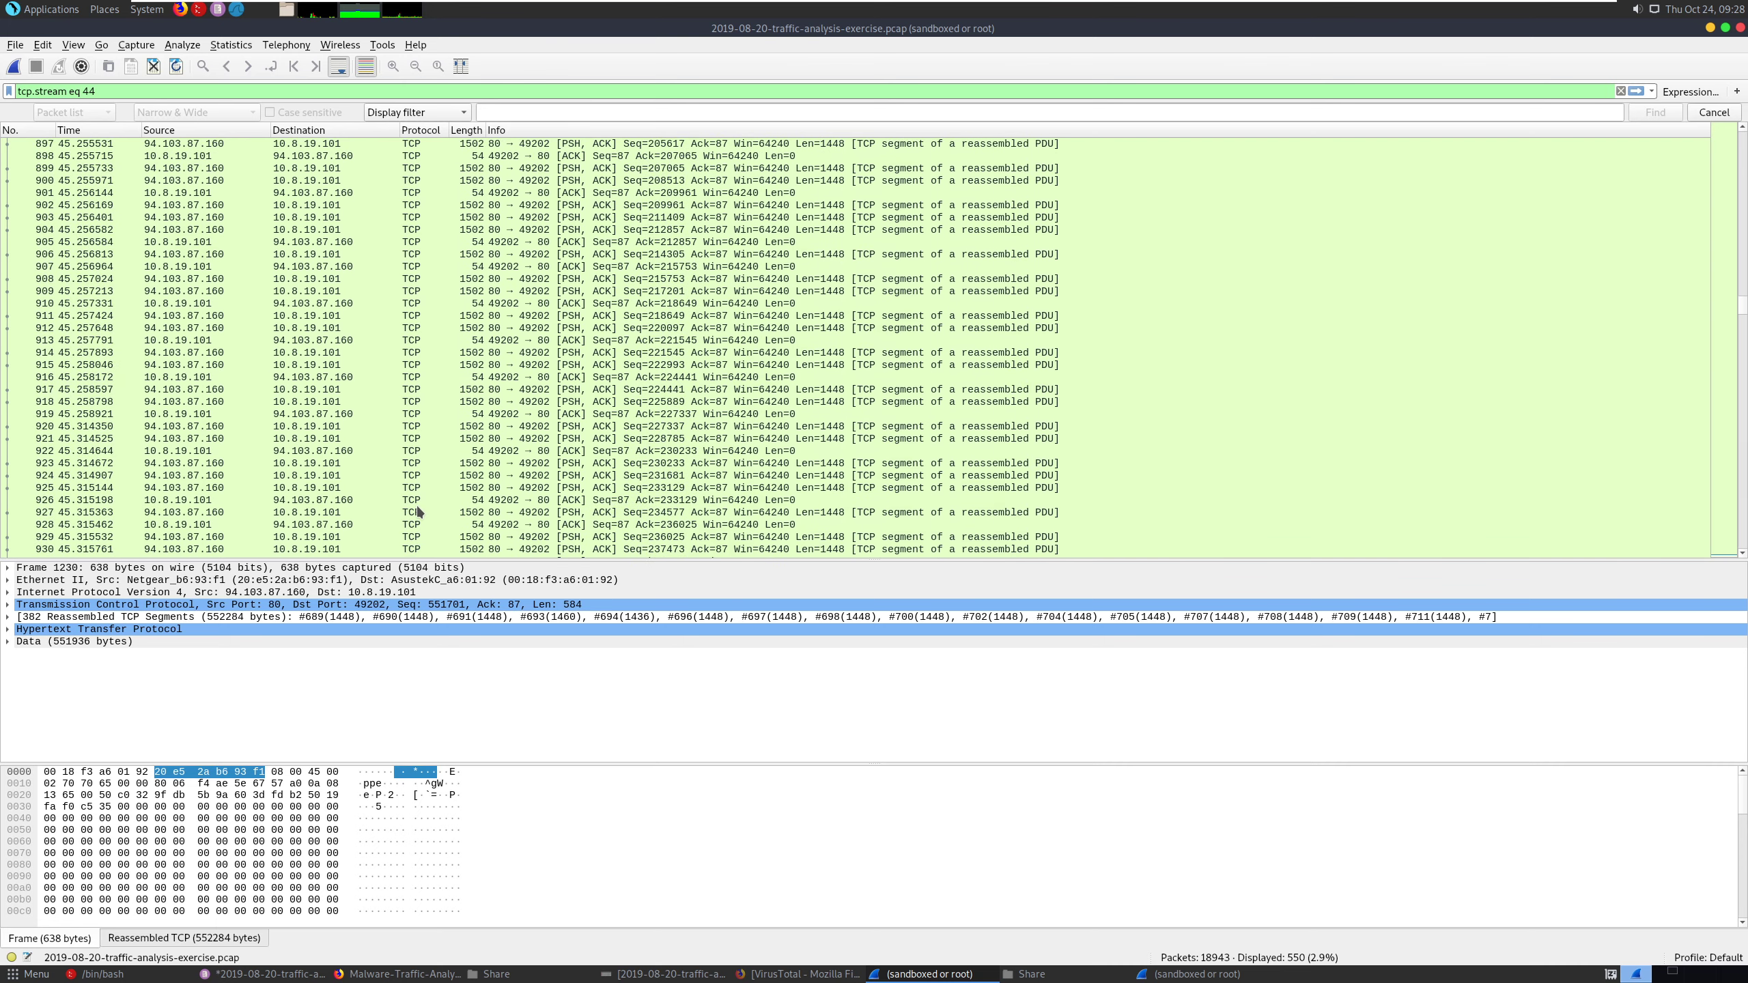
scroll(415, 508, "up", 20)
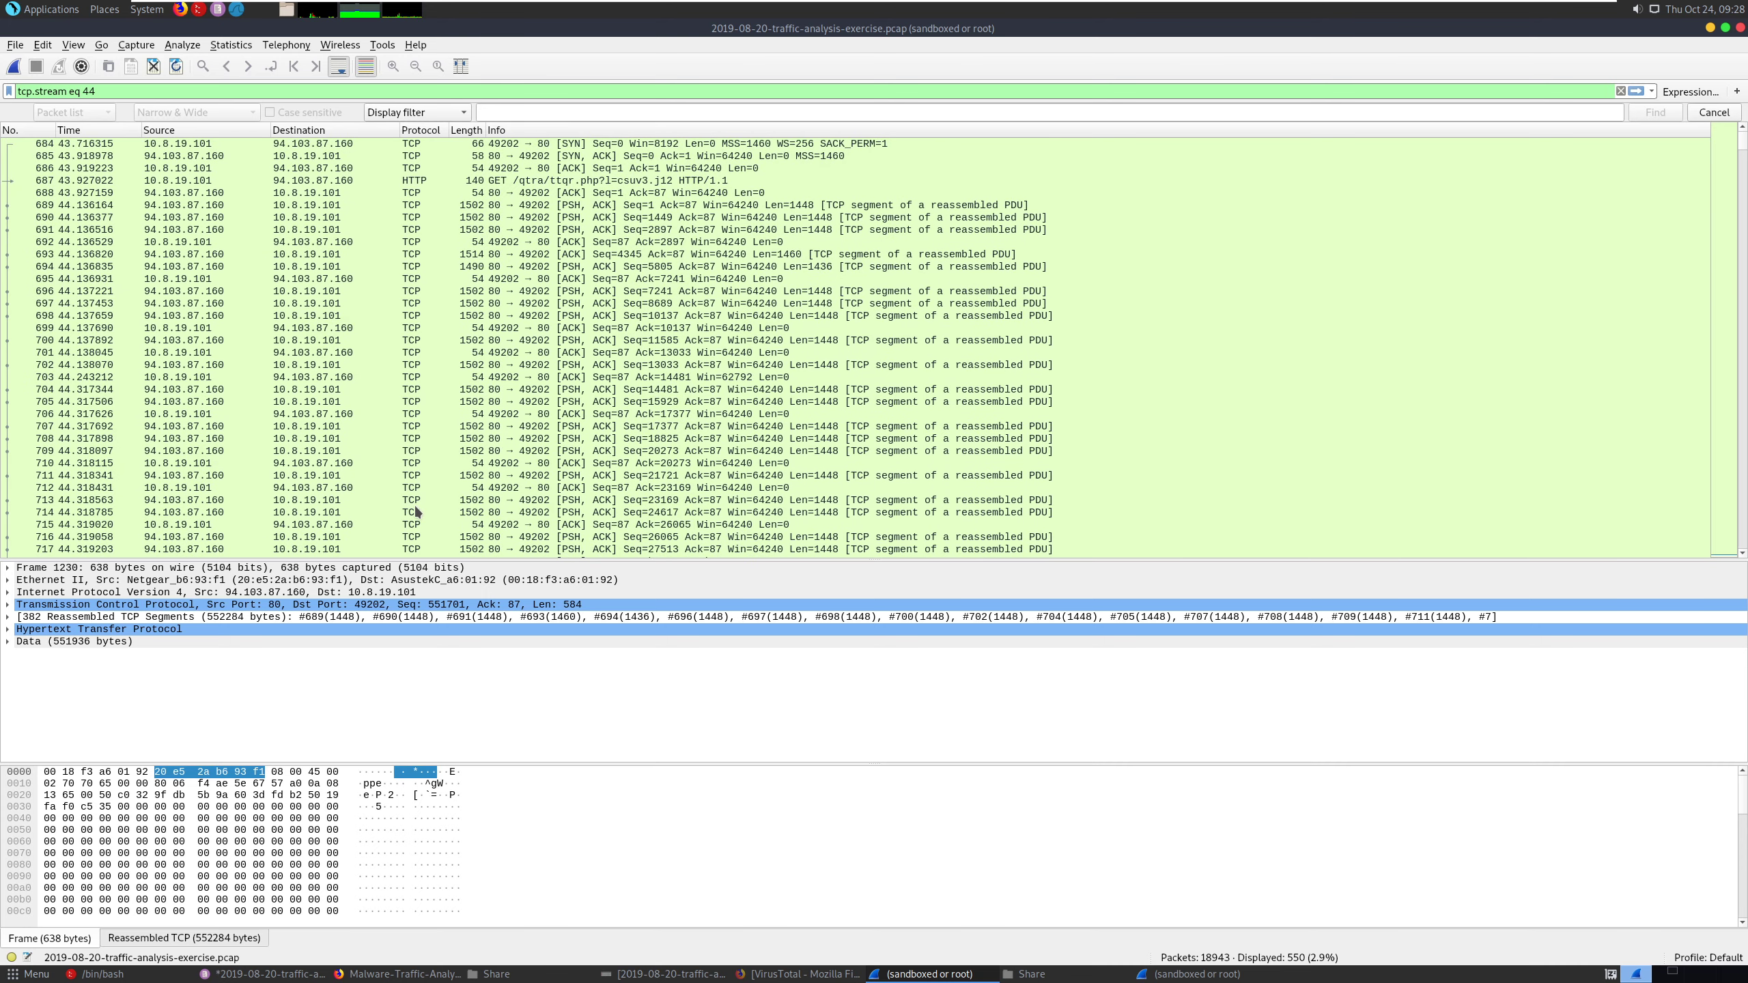
left_click(585, 181)
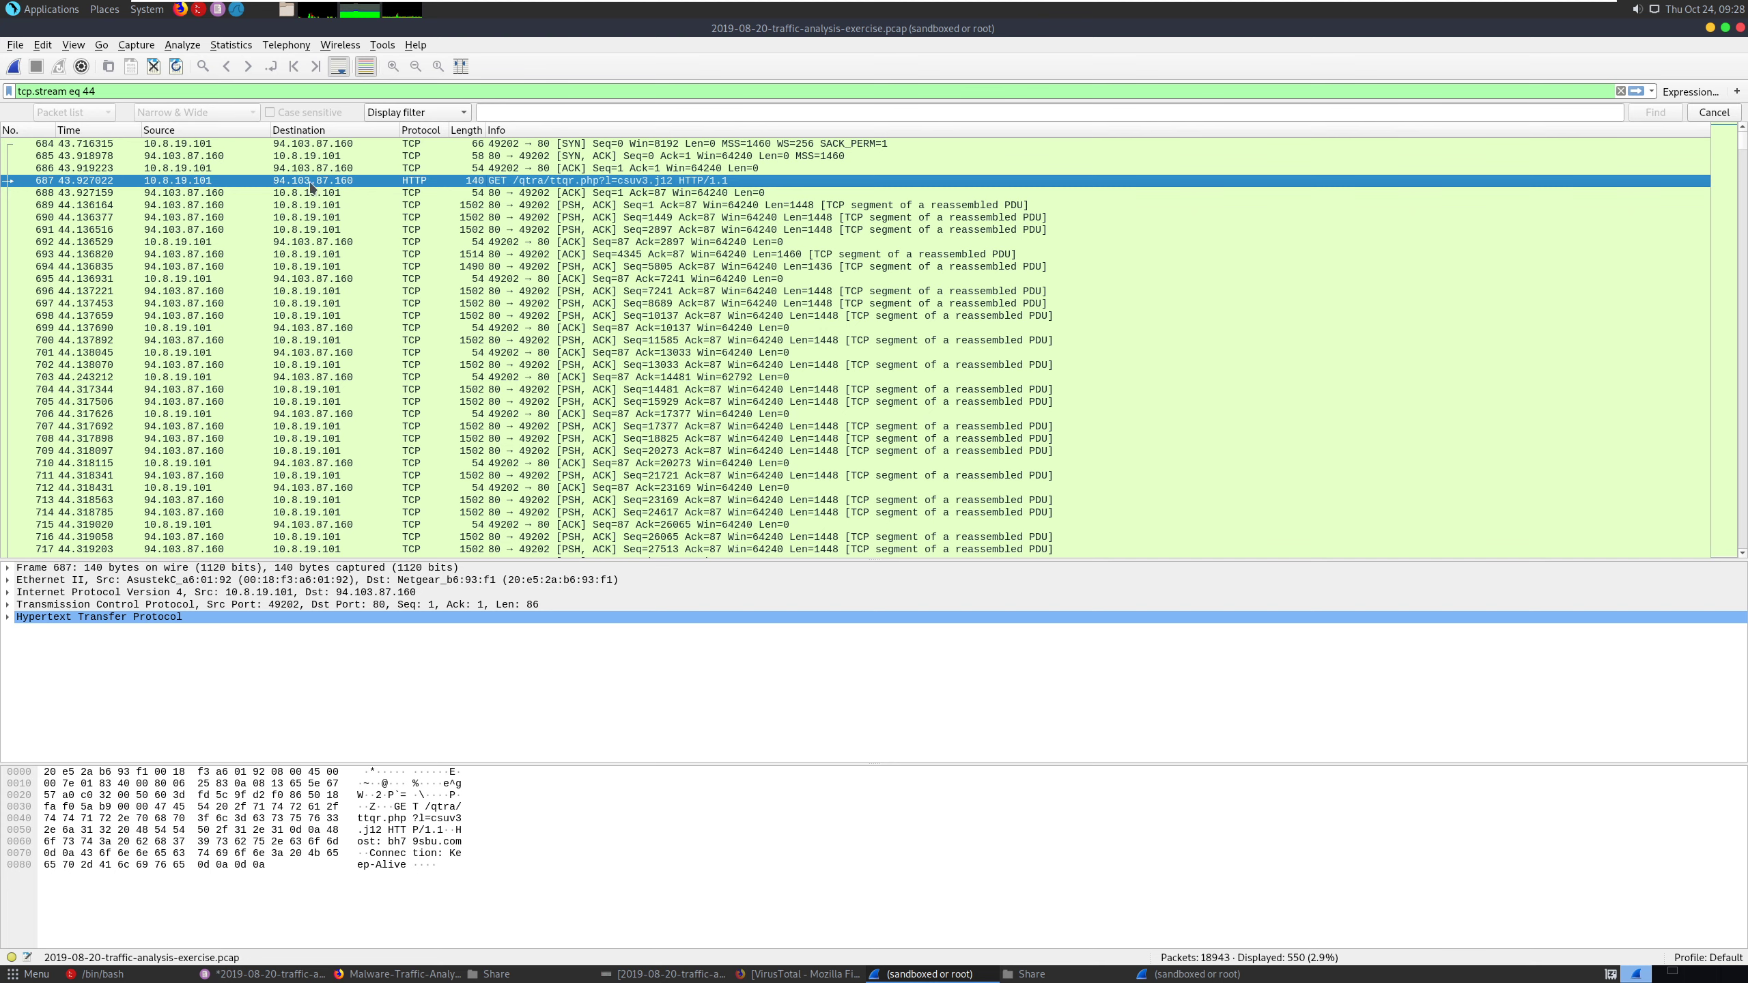
- Examine the SYN, SYN-ACK and ACK handshake packets 684 to 686 that precede the GET request
left_click(615, 169)
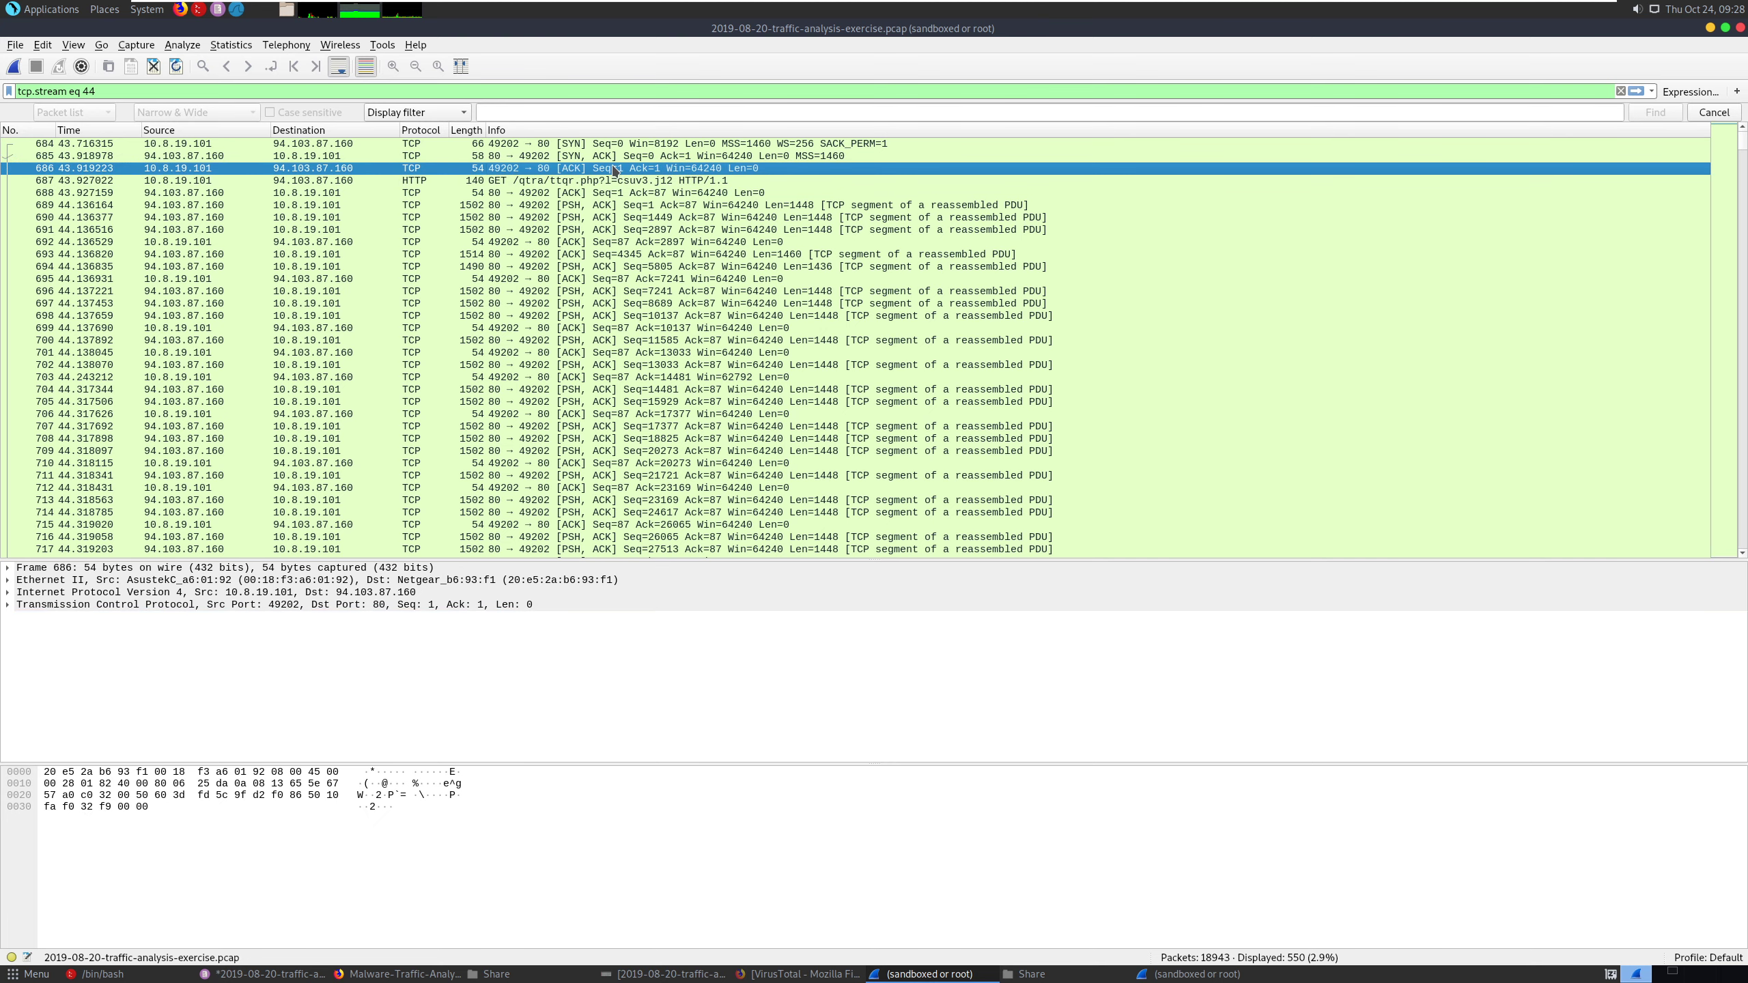
left_click(610, 159)
left_click(608, 147)
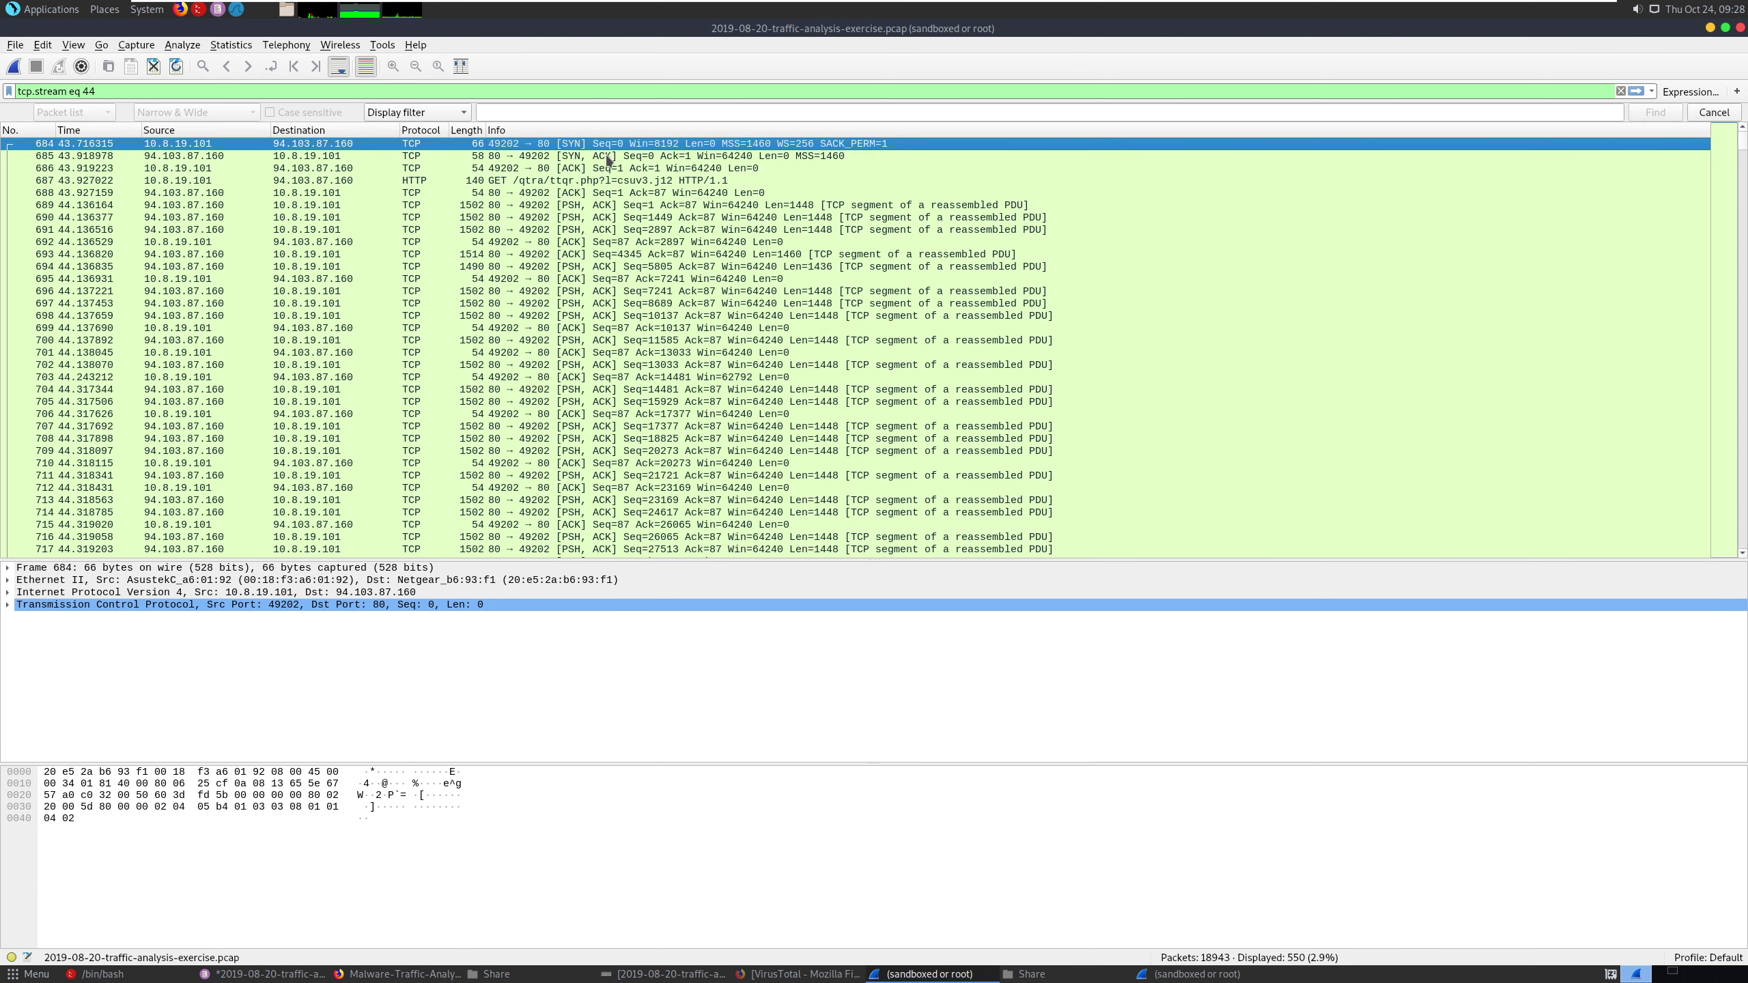
left_click(608, 159)
left_click(608, 170)
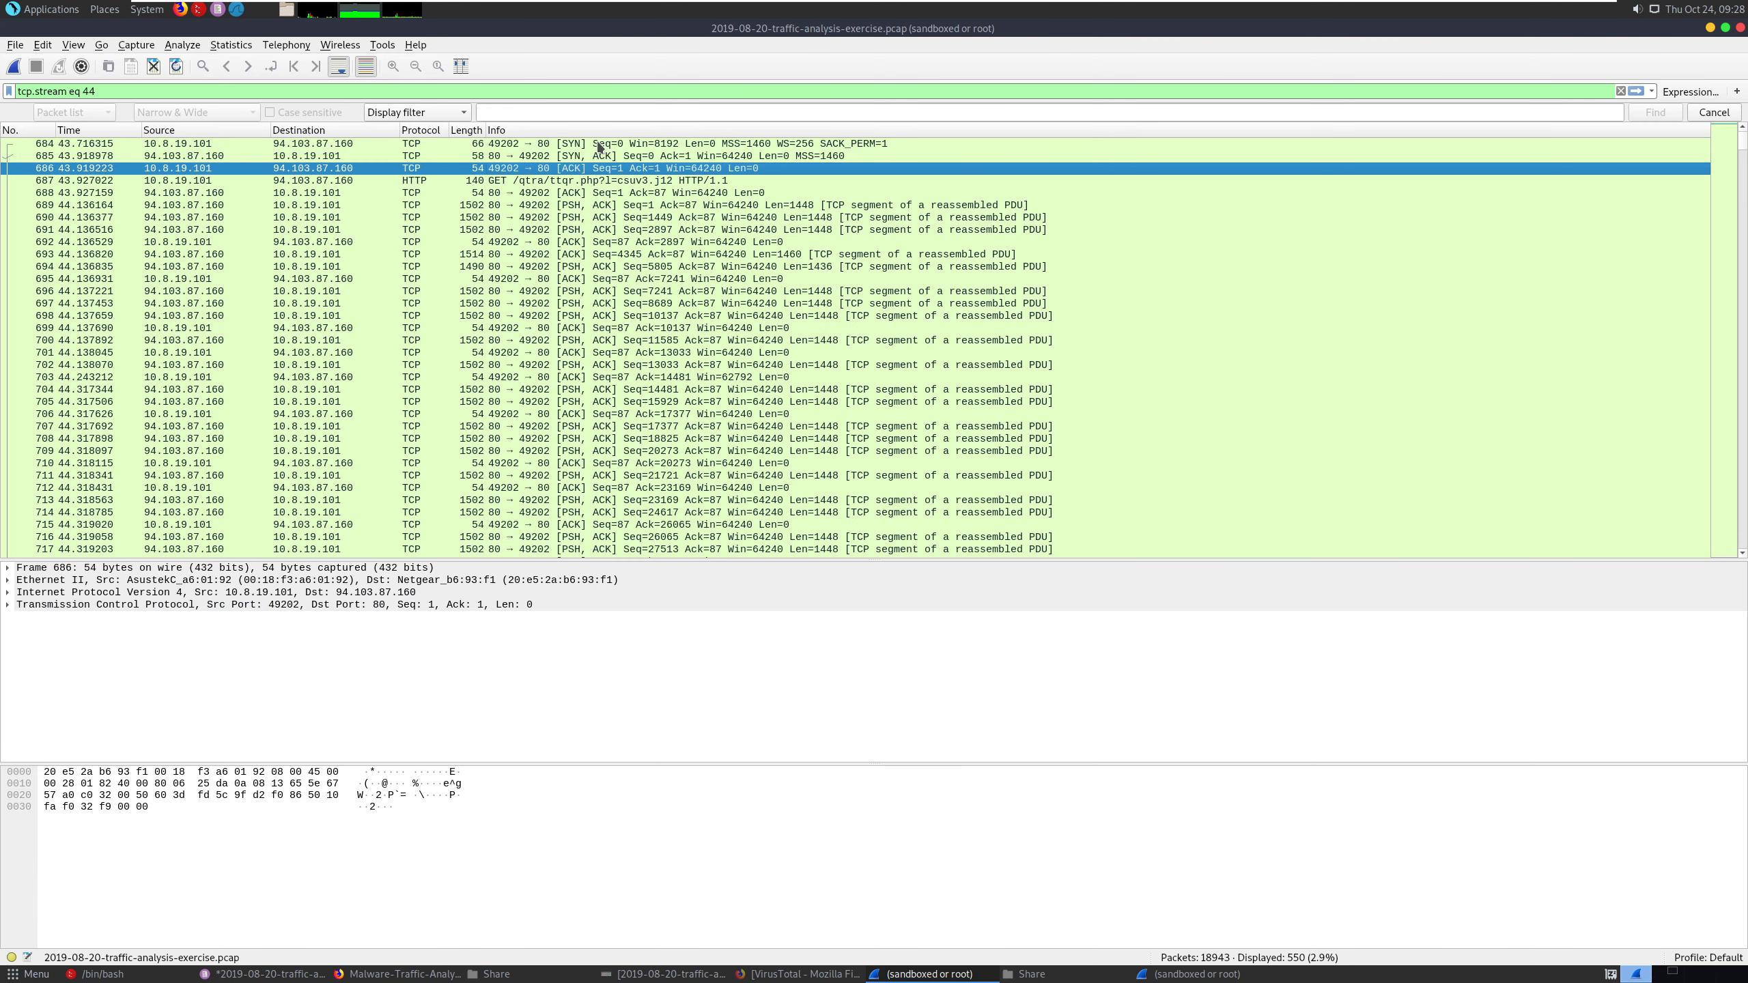
left_click(600, 147)
left_click(596, 158)
left_click(585, 172)
- Switch to the unsaved notes document in Pluma and place the cursor on the line below the infection date and time question
left_click(265, 973)
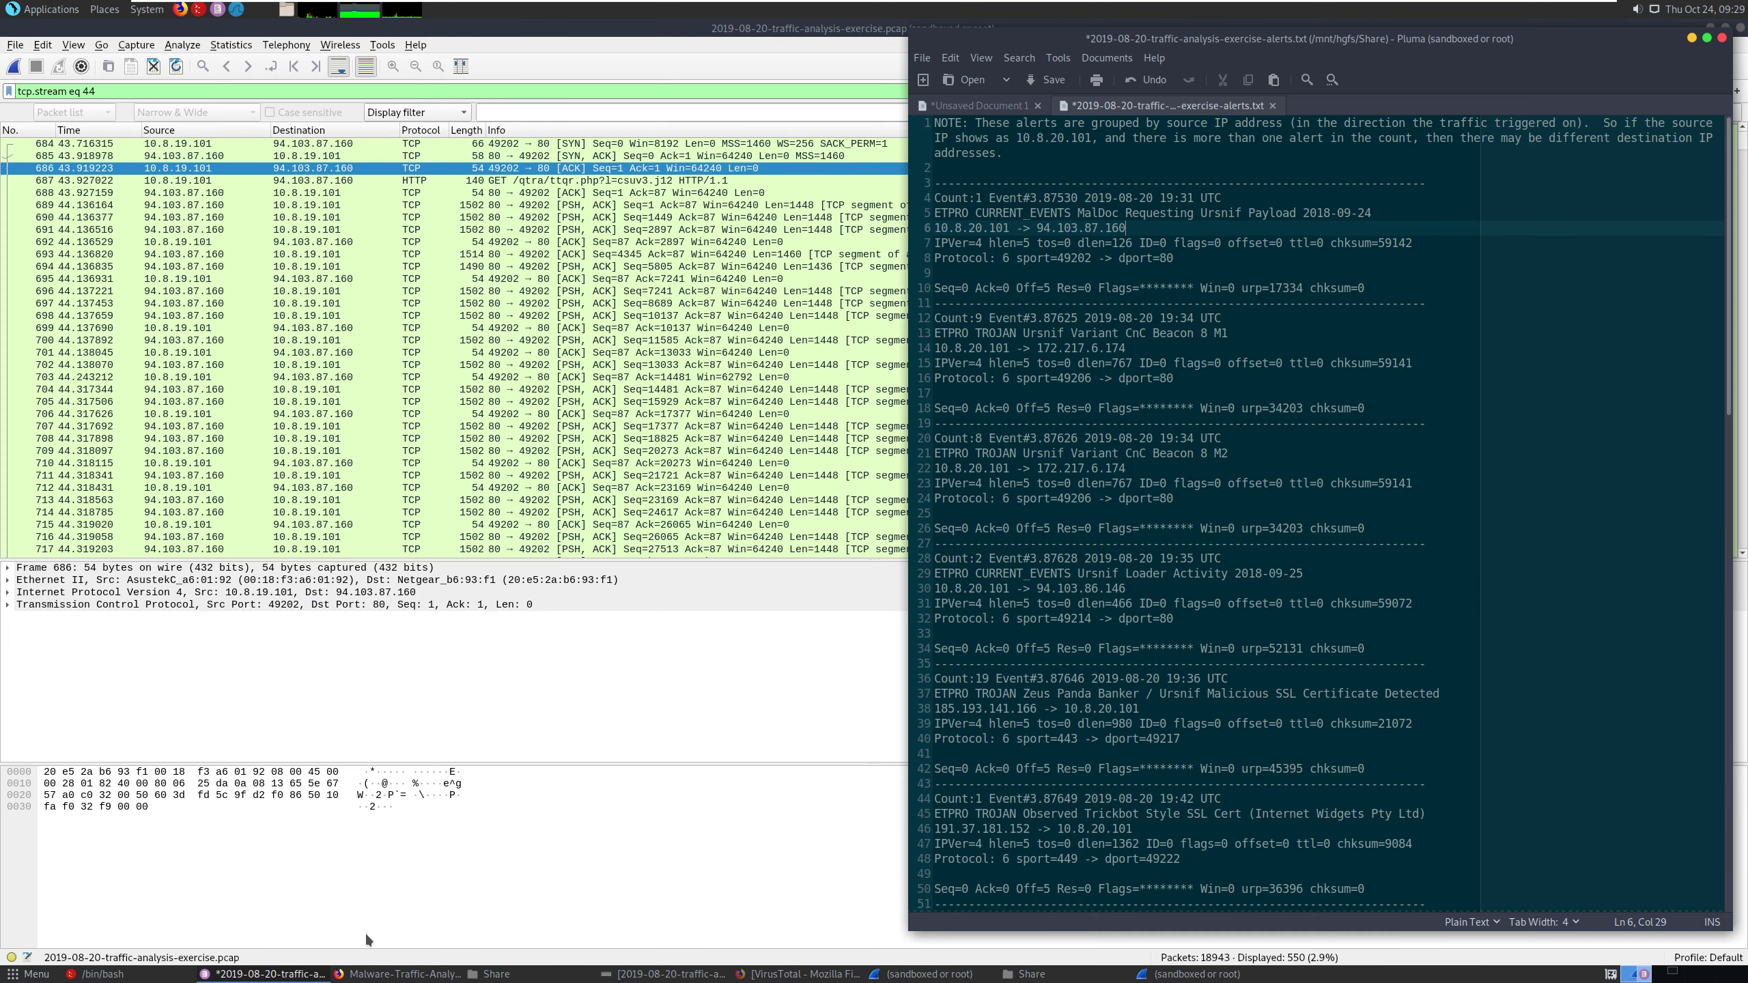
left_click(979, 106)
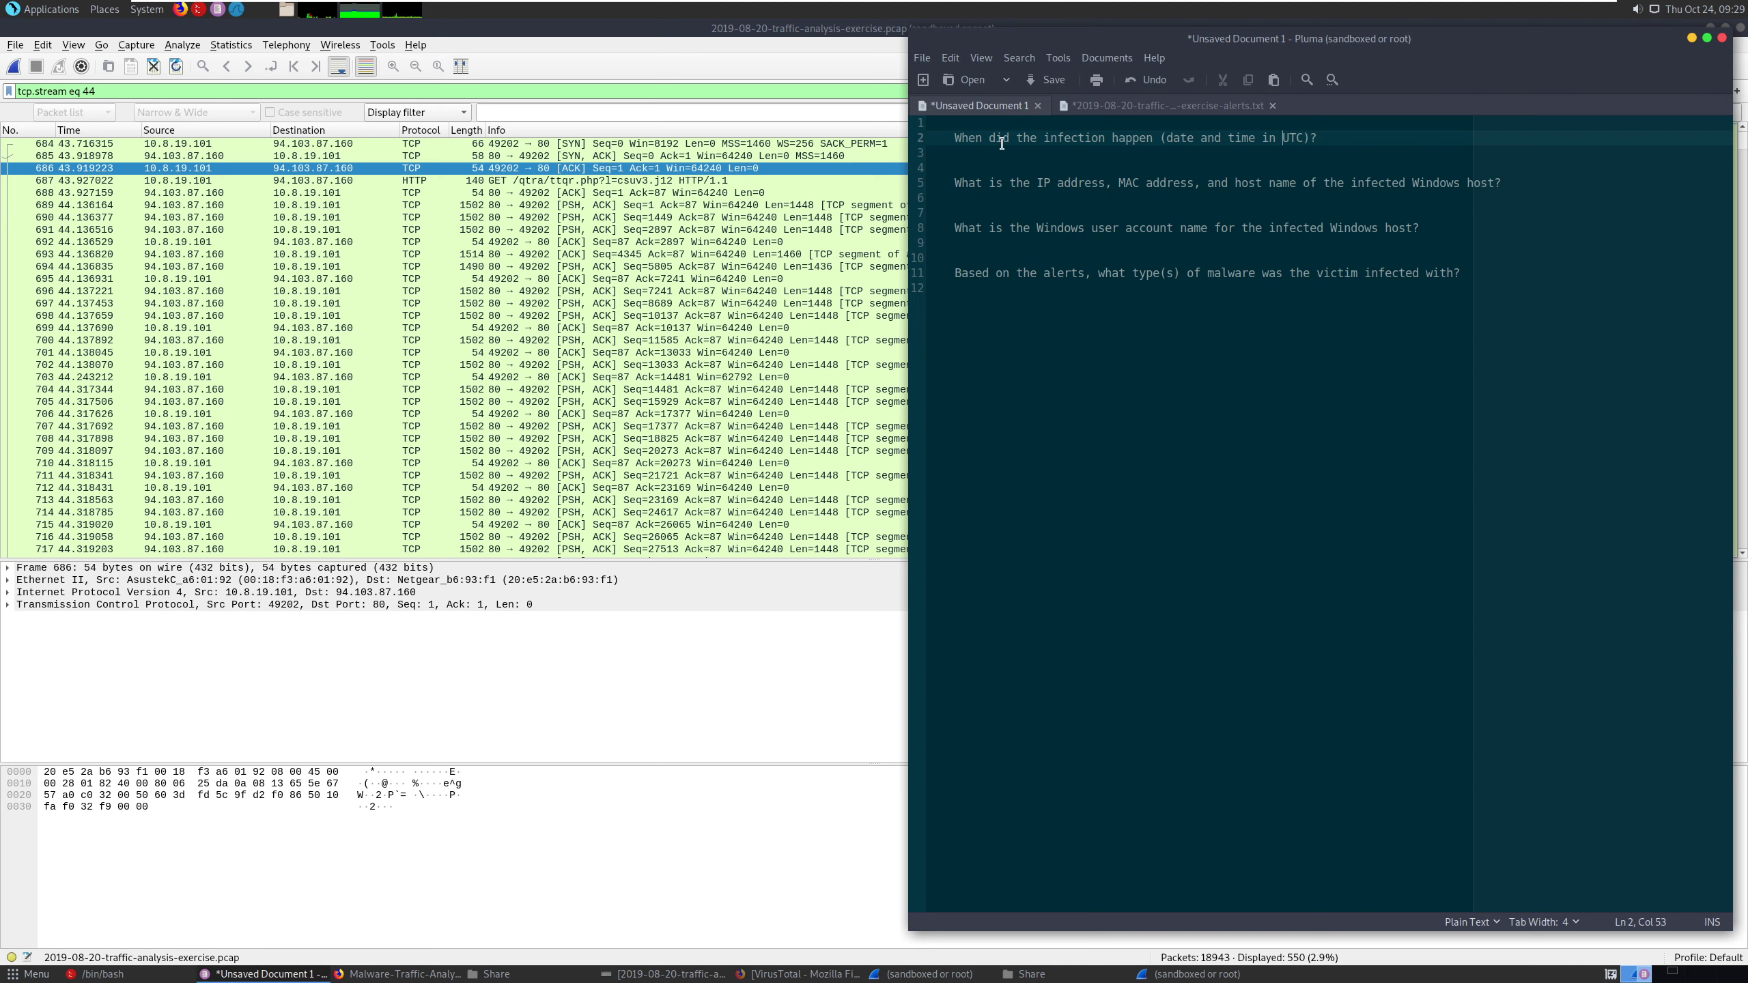
left_click(1138, 154)
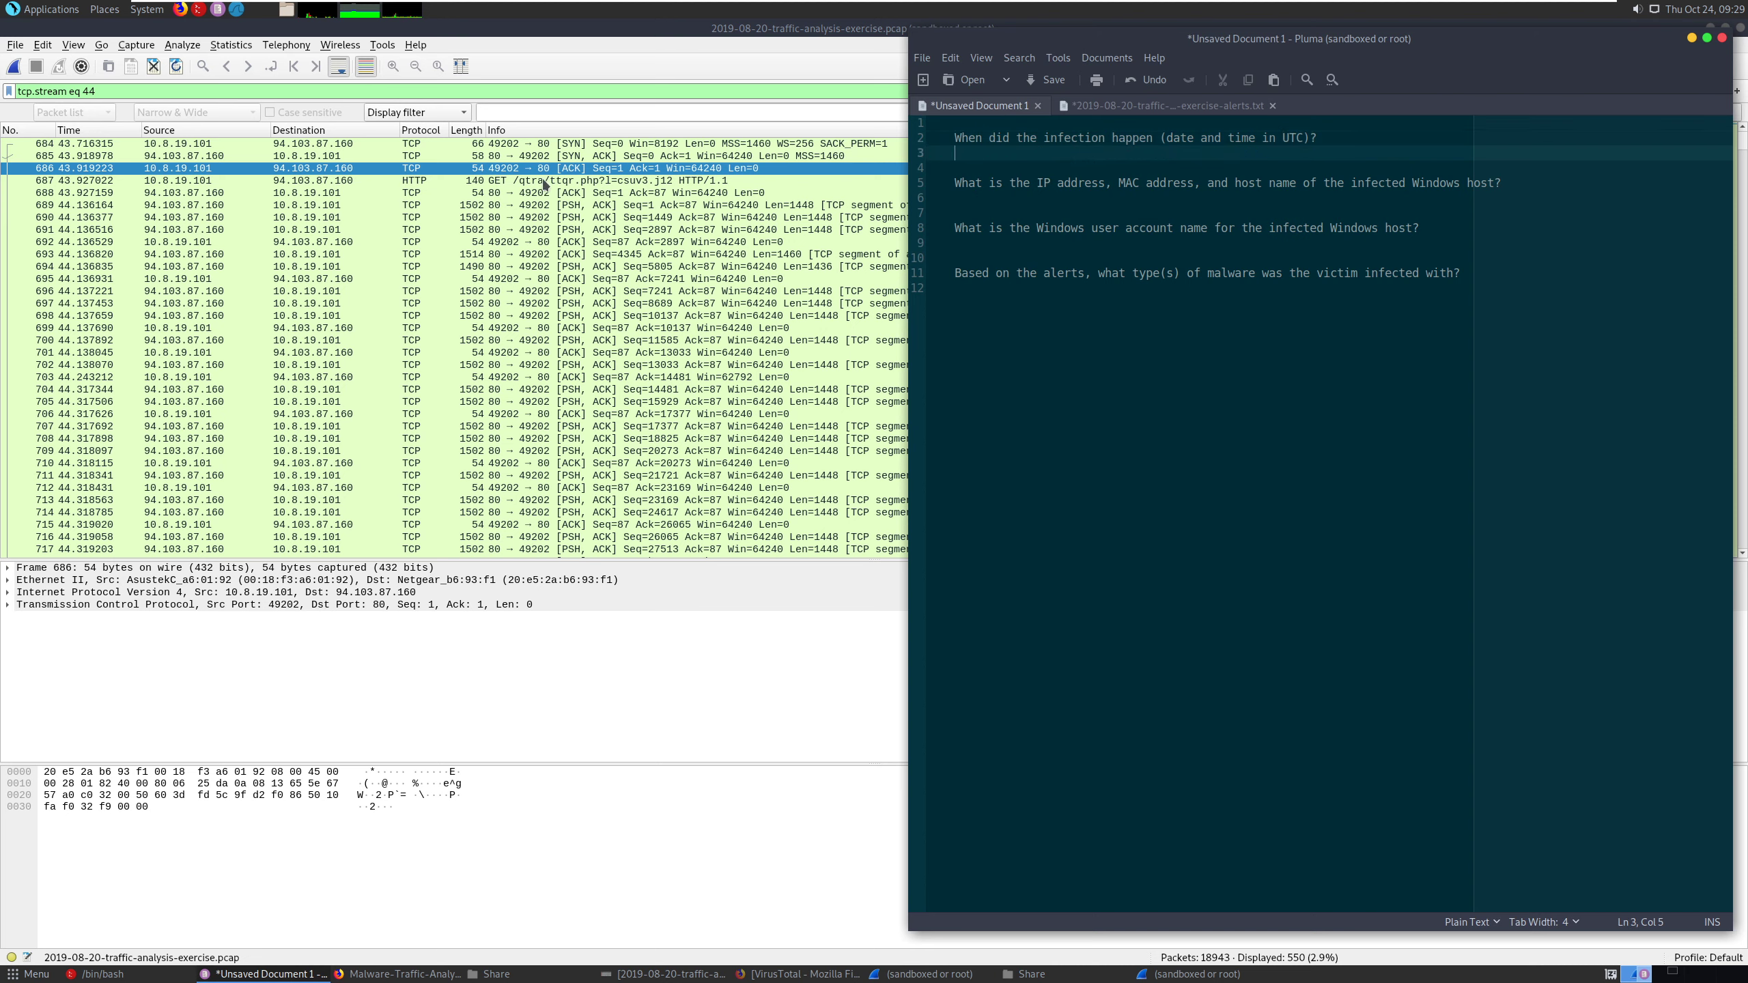
- Return to Wireshark, open packet 687 in its own window, examine its Ethernet, HTTP and frame arrival time details, and close it
left_click(608, 170)
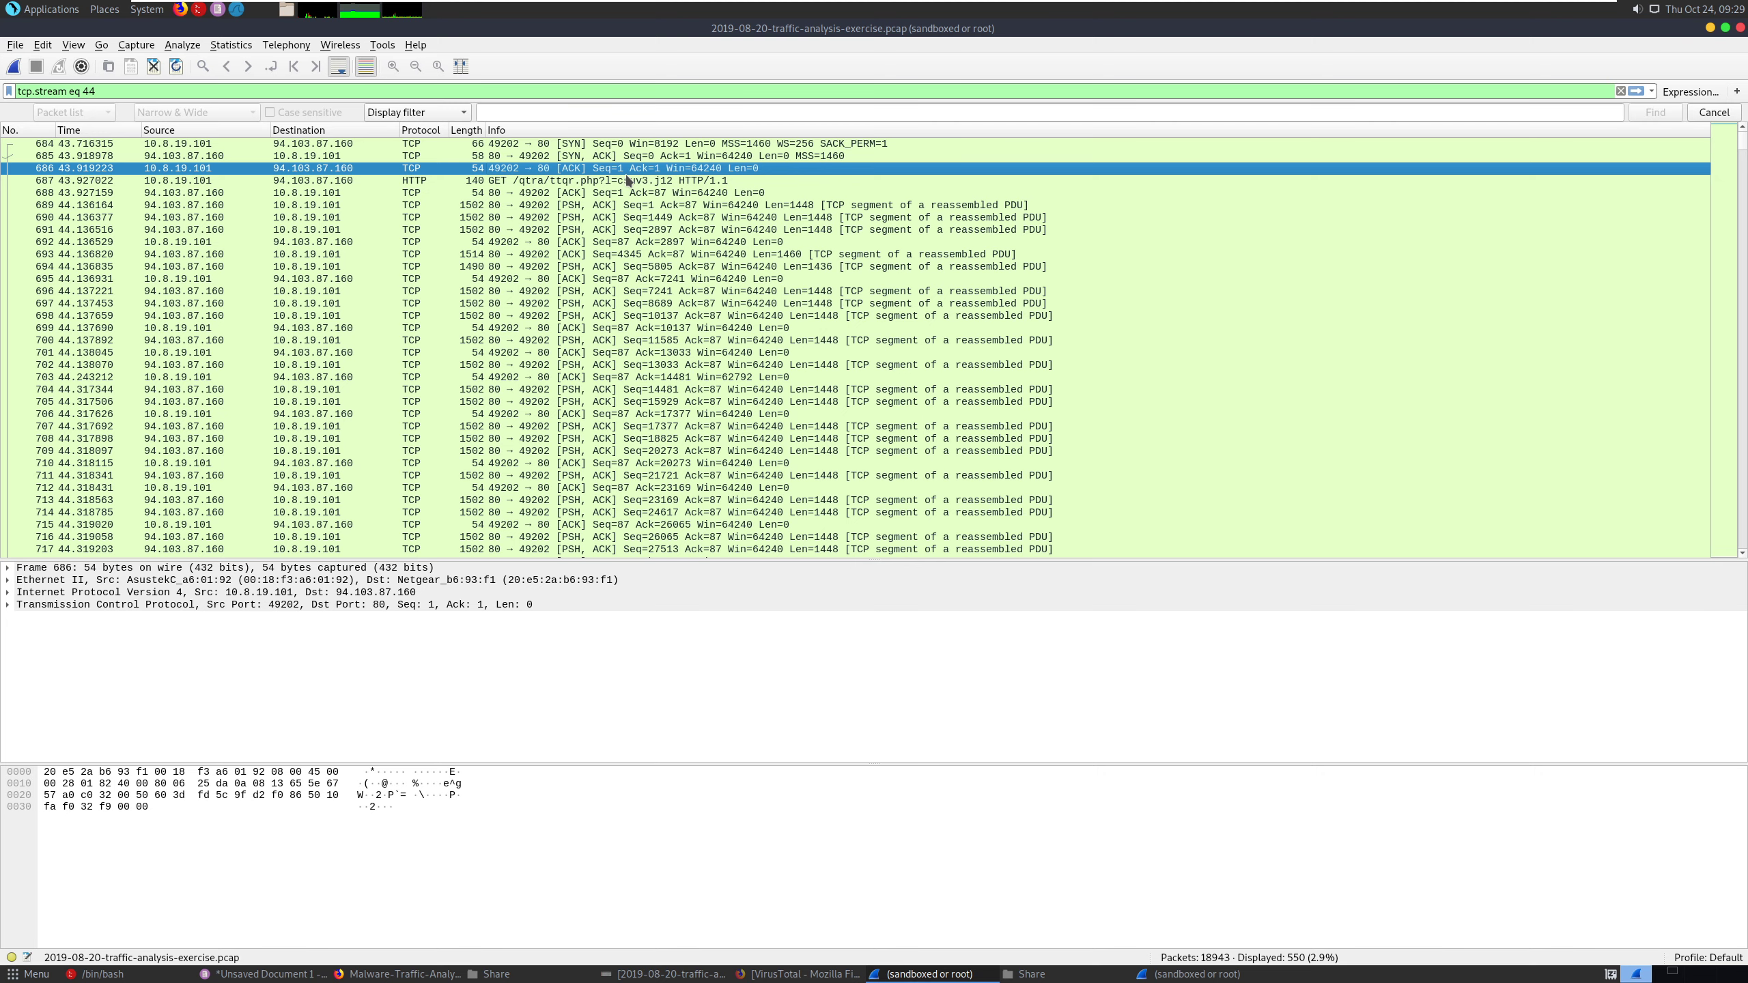
left_click(627, 182)
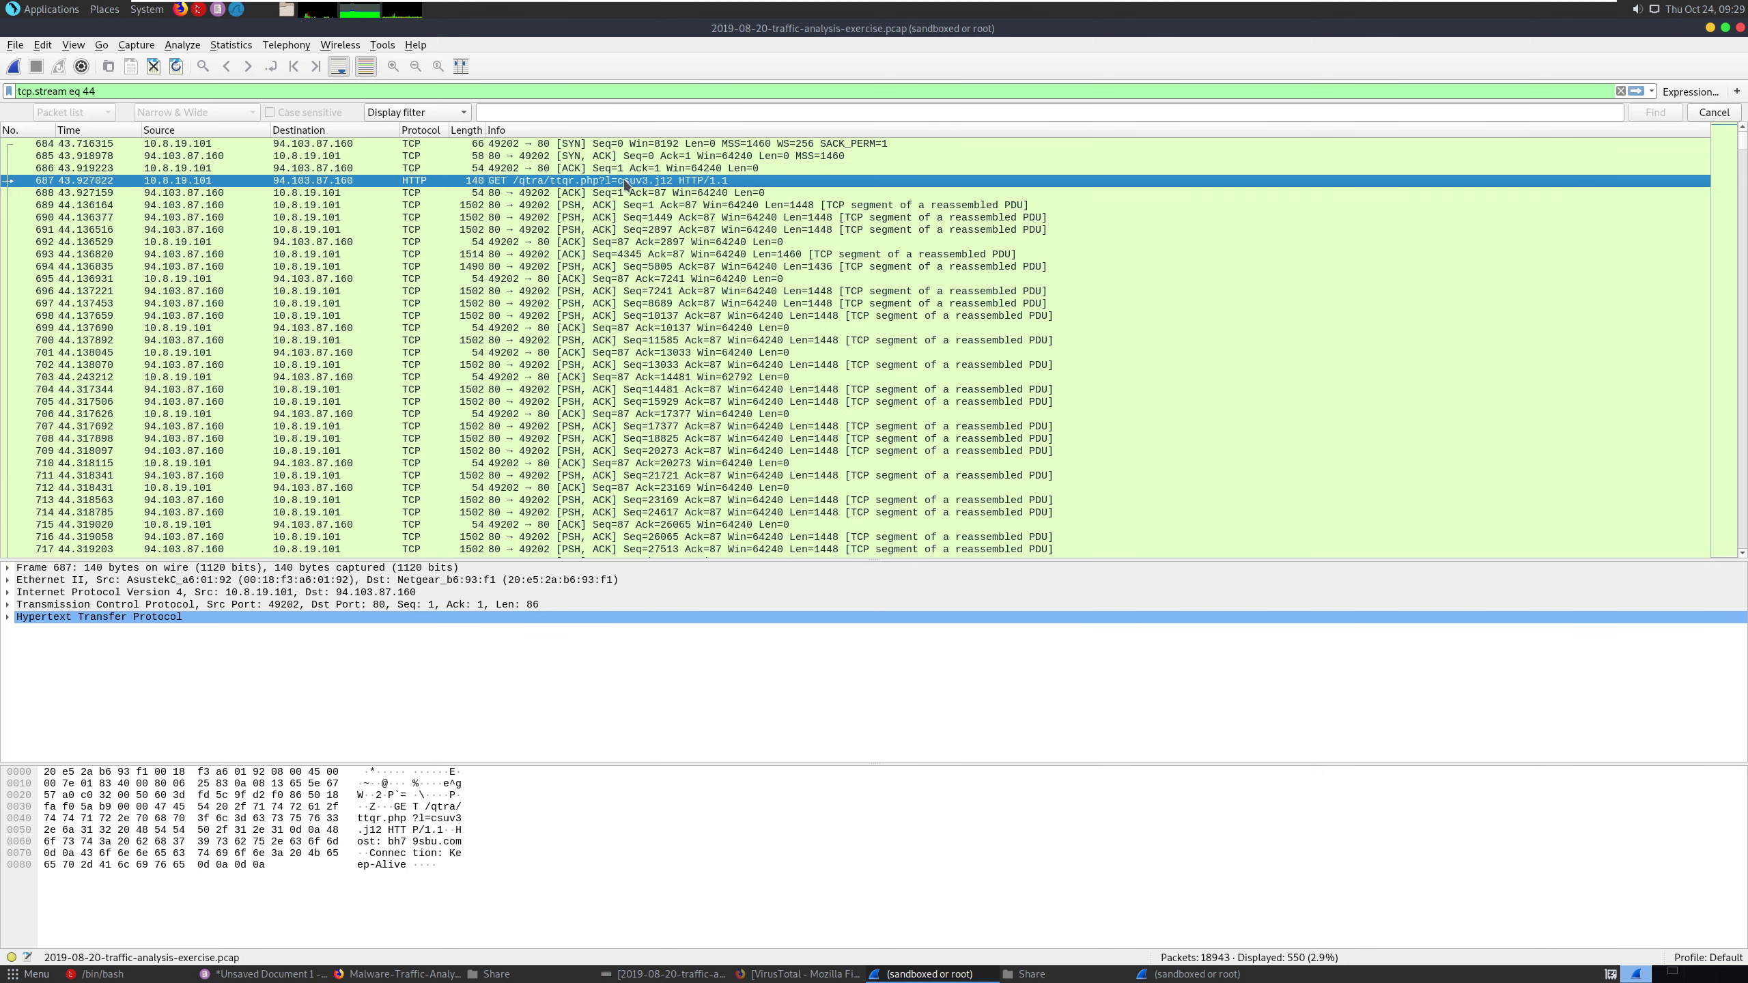
double_click(636, 180)
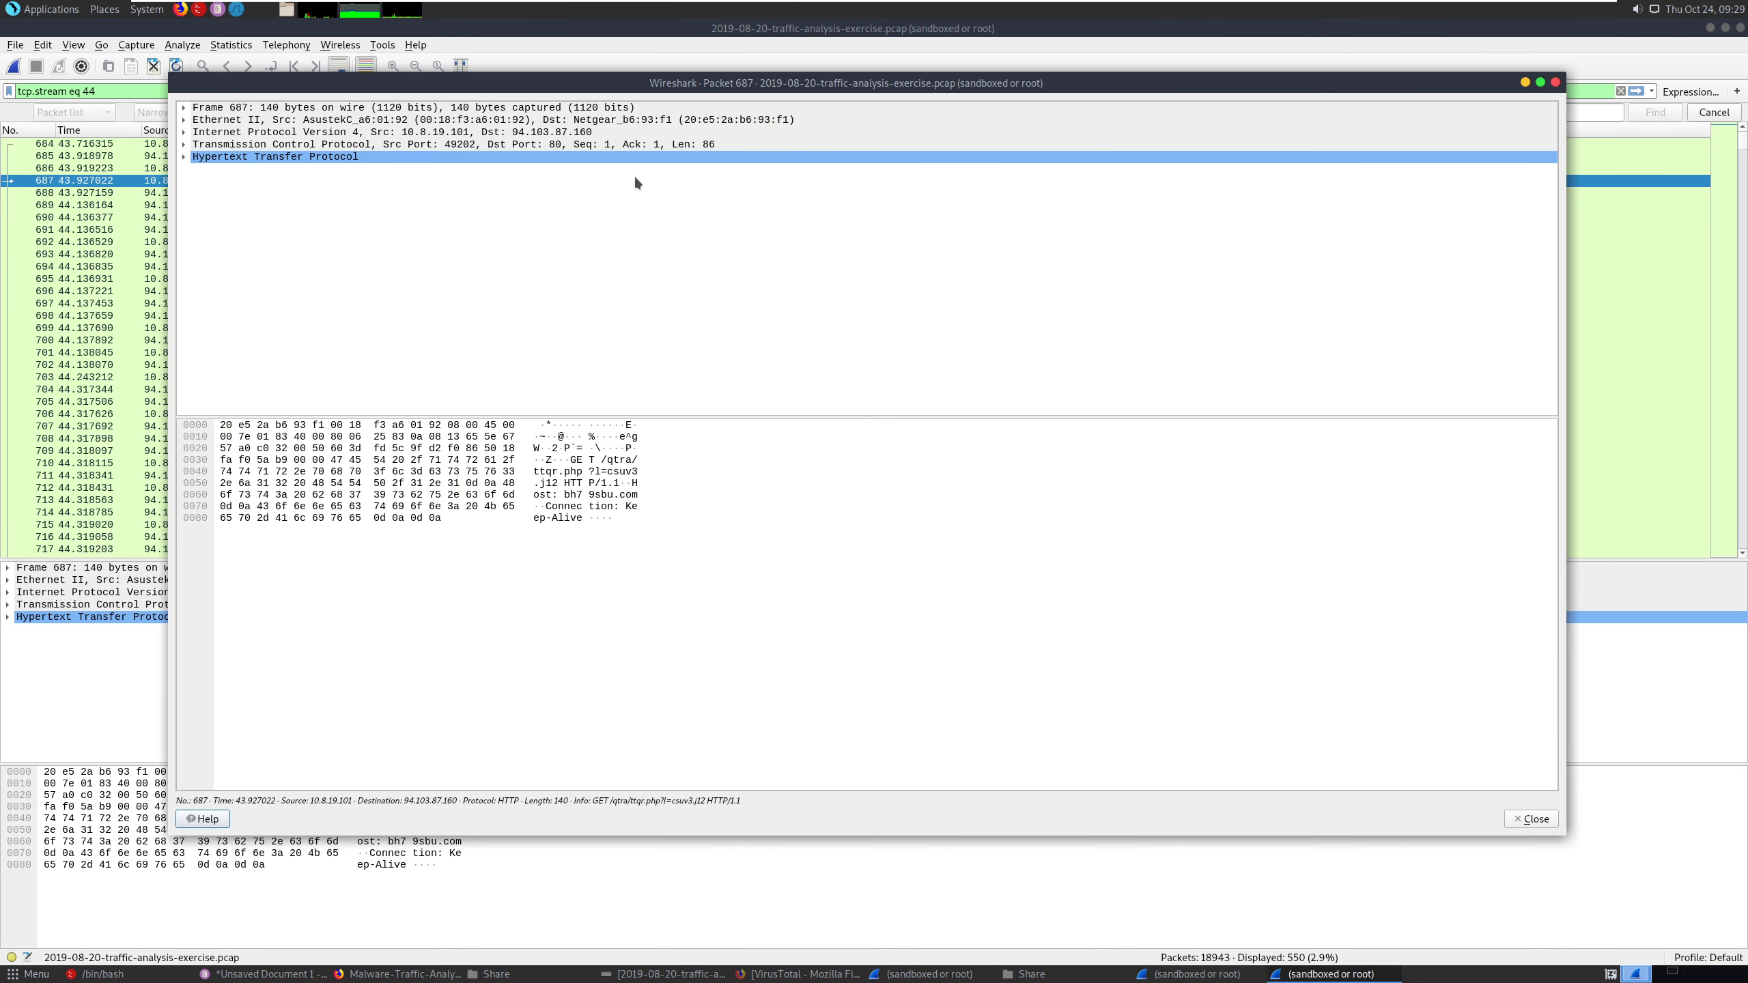
left_click(1555, 82)
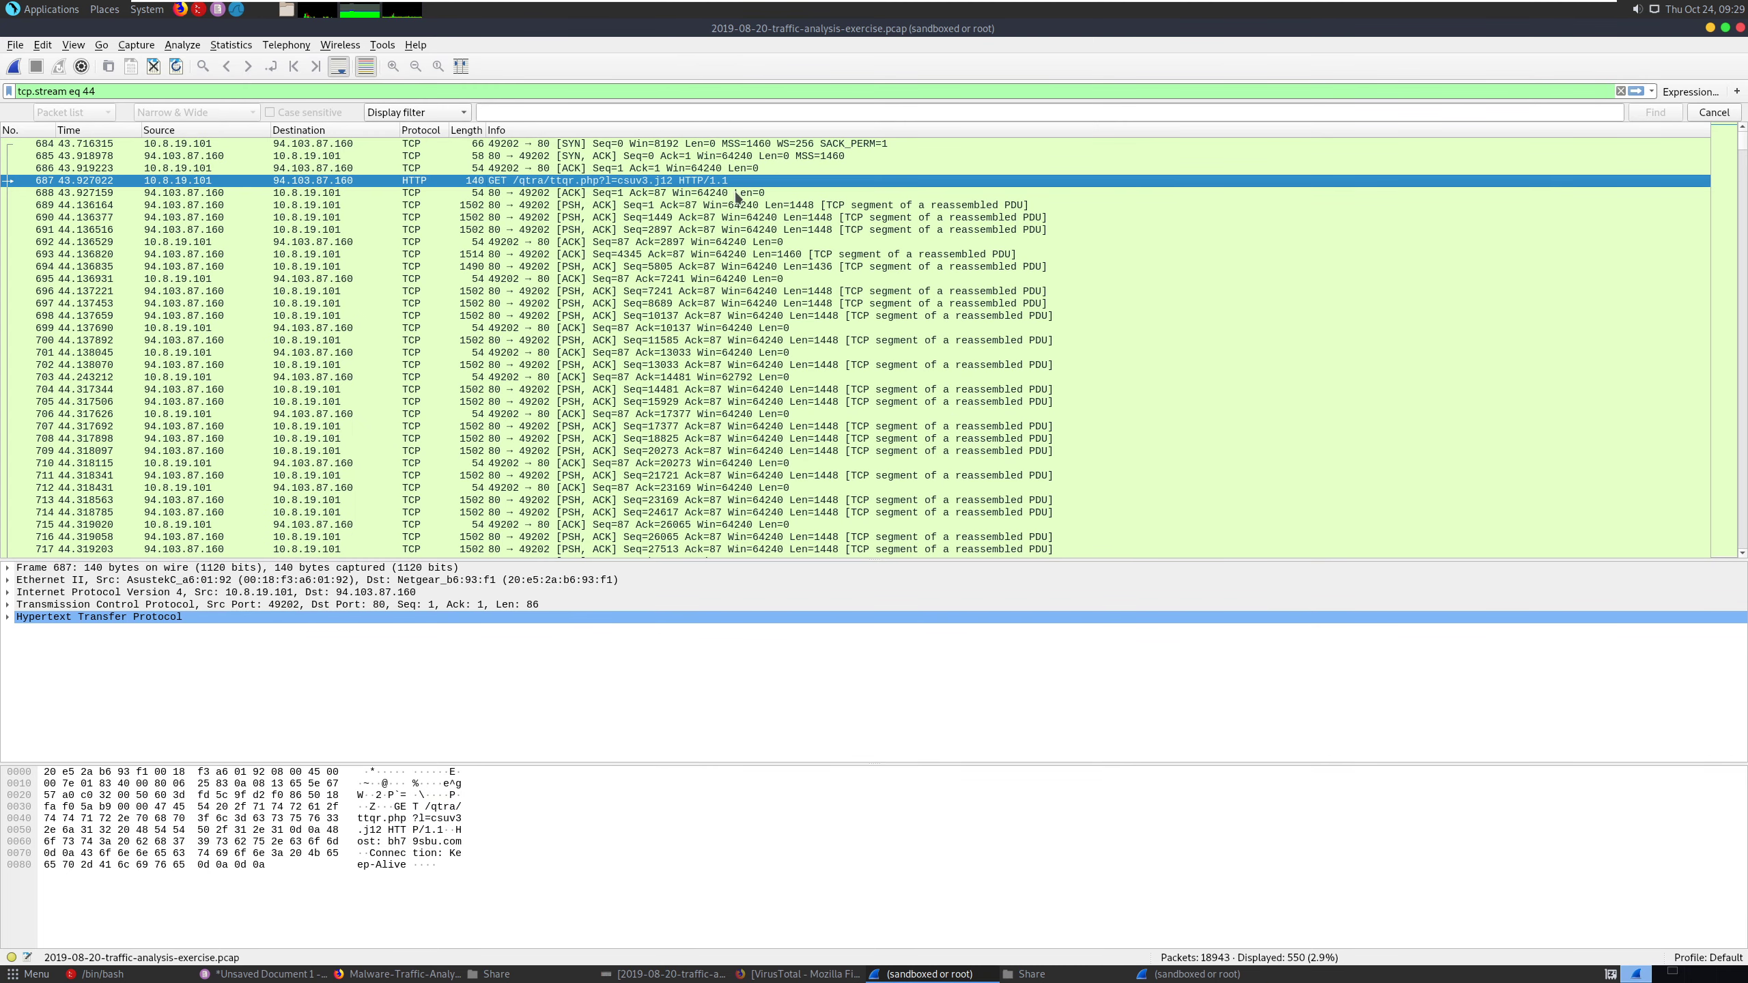
double_click(713, 182)
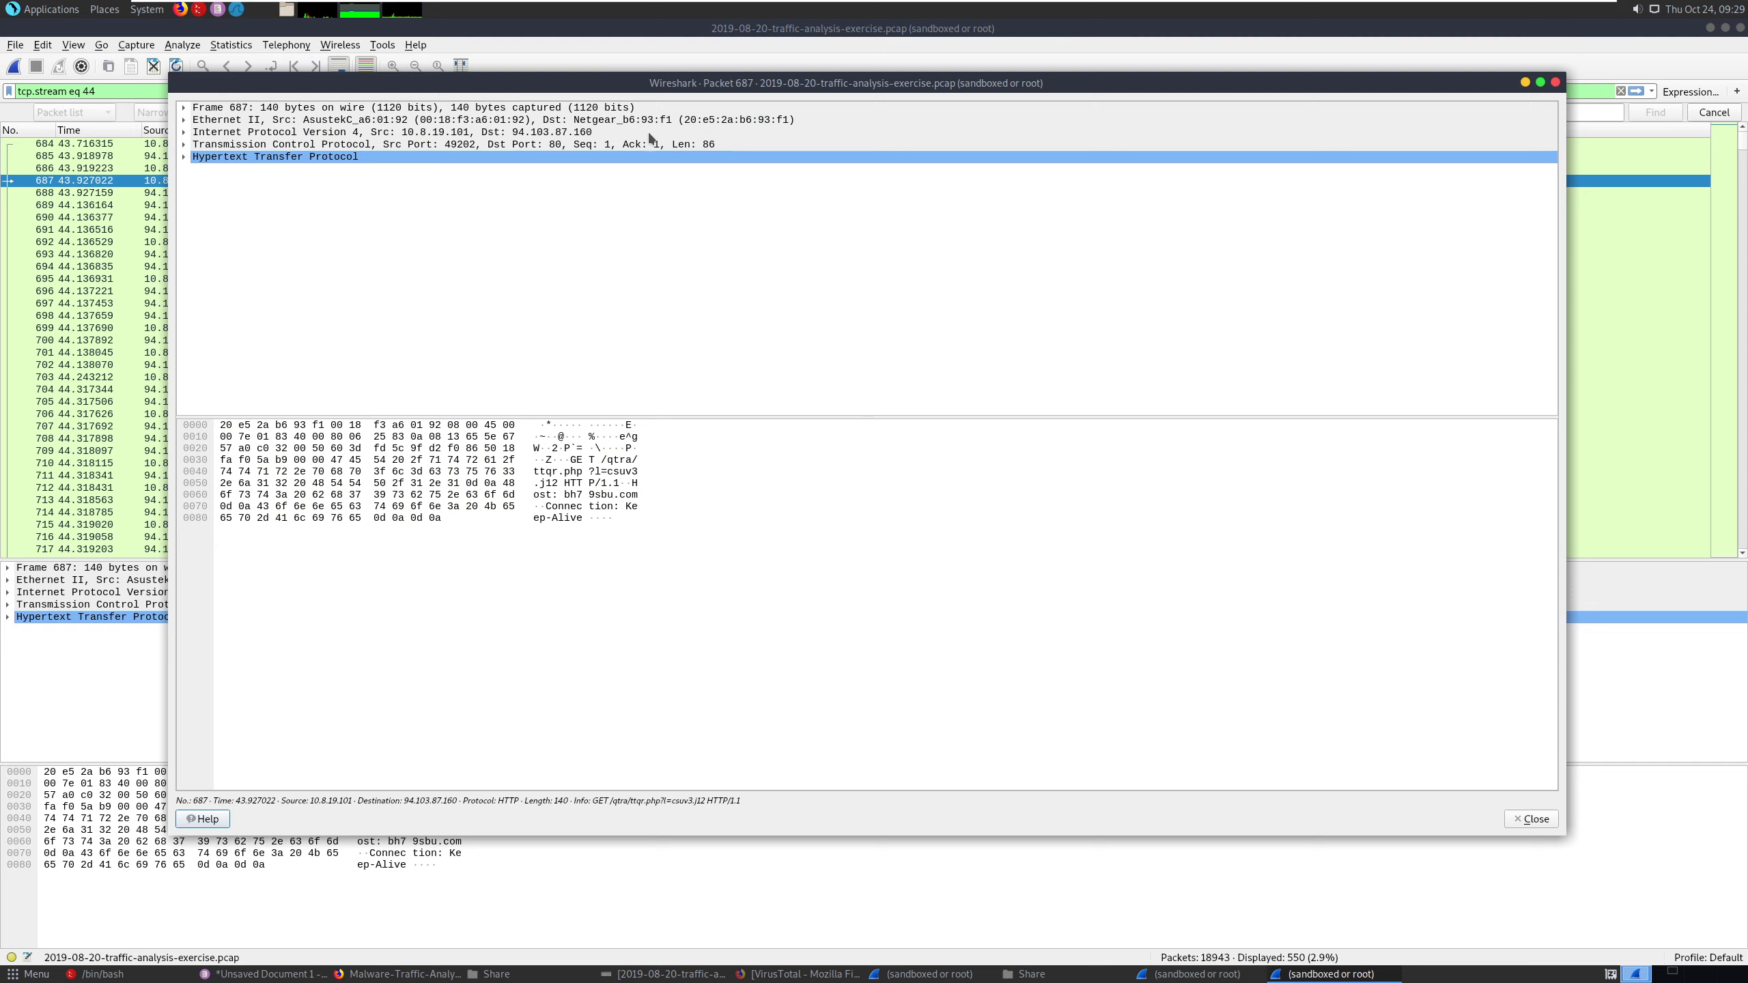
left_click(184, 121)
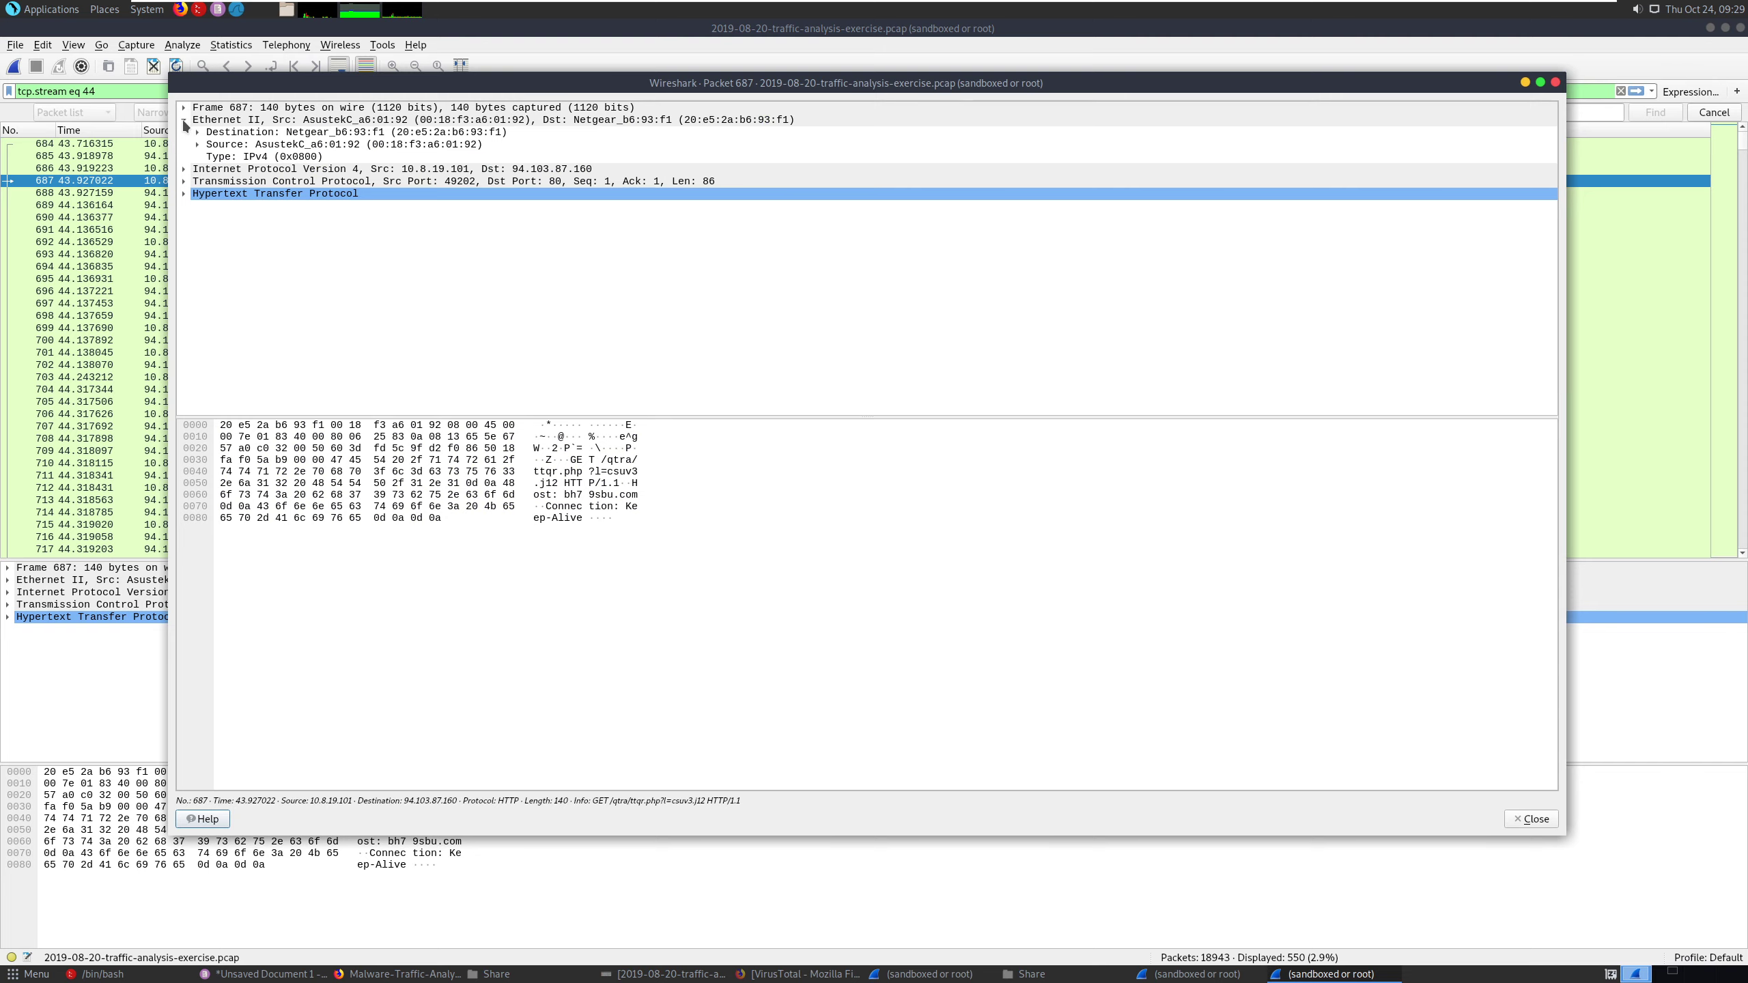
left_click(185, 121)
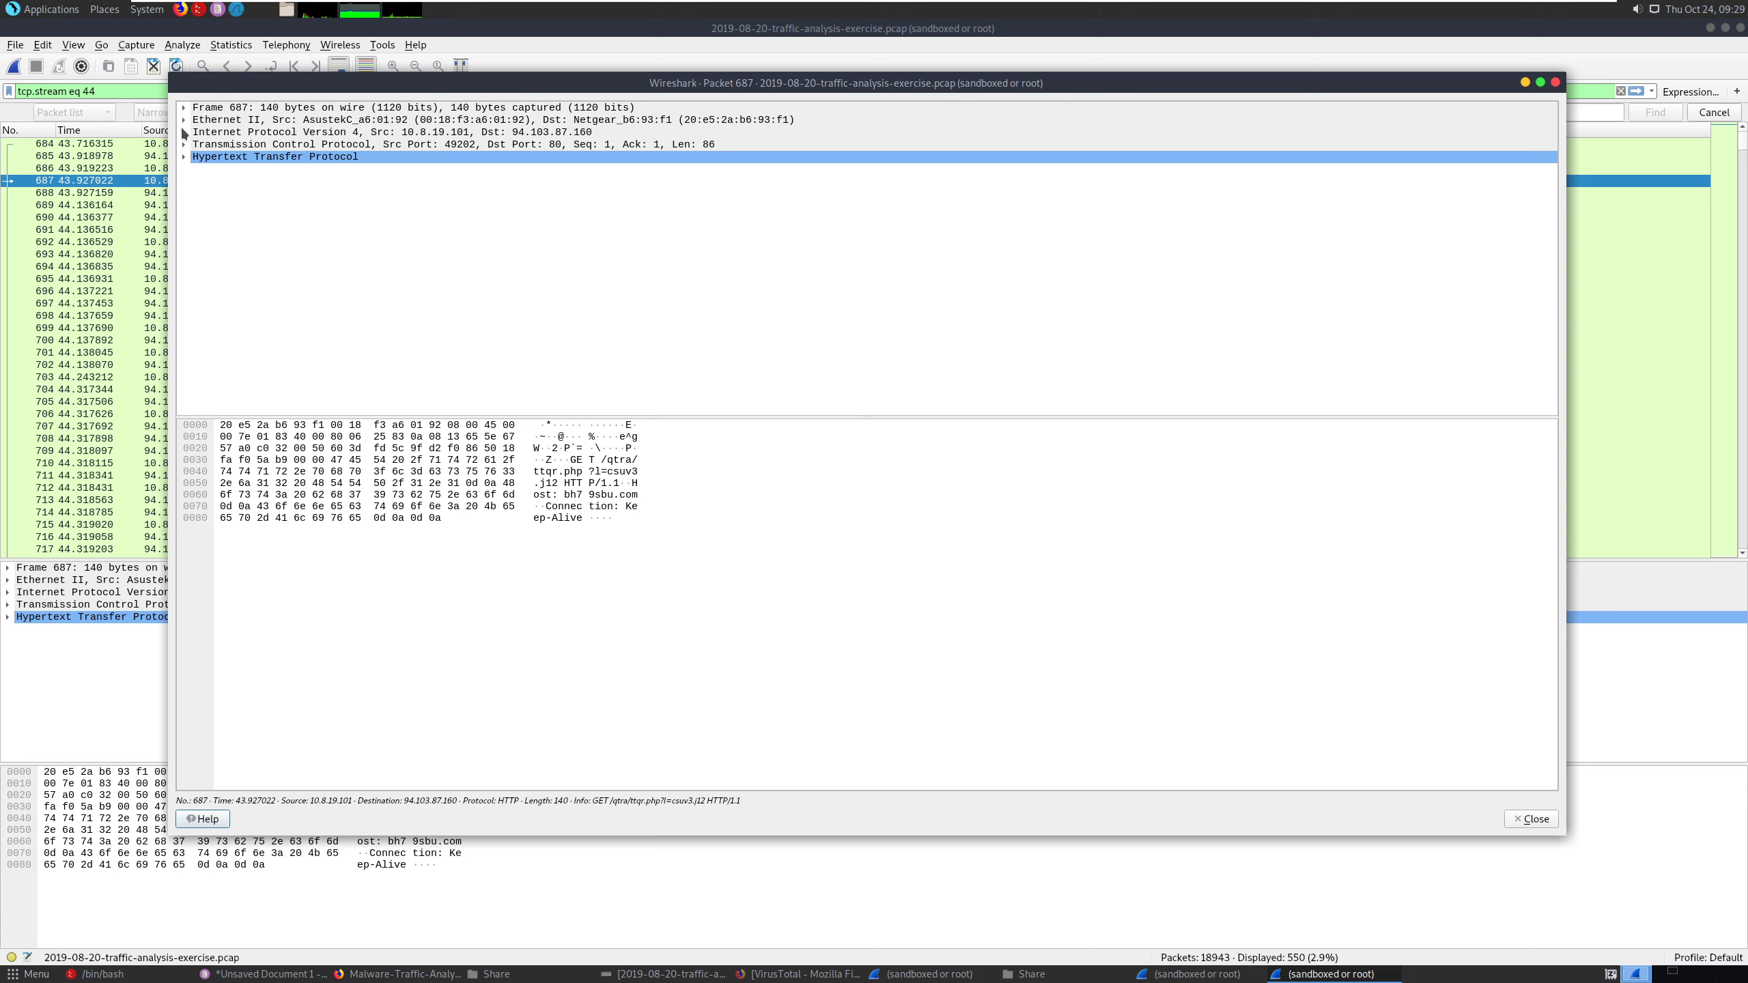
left_click(185, 158)
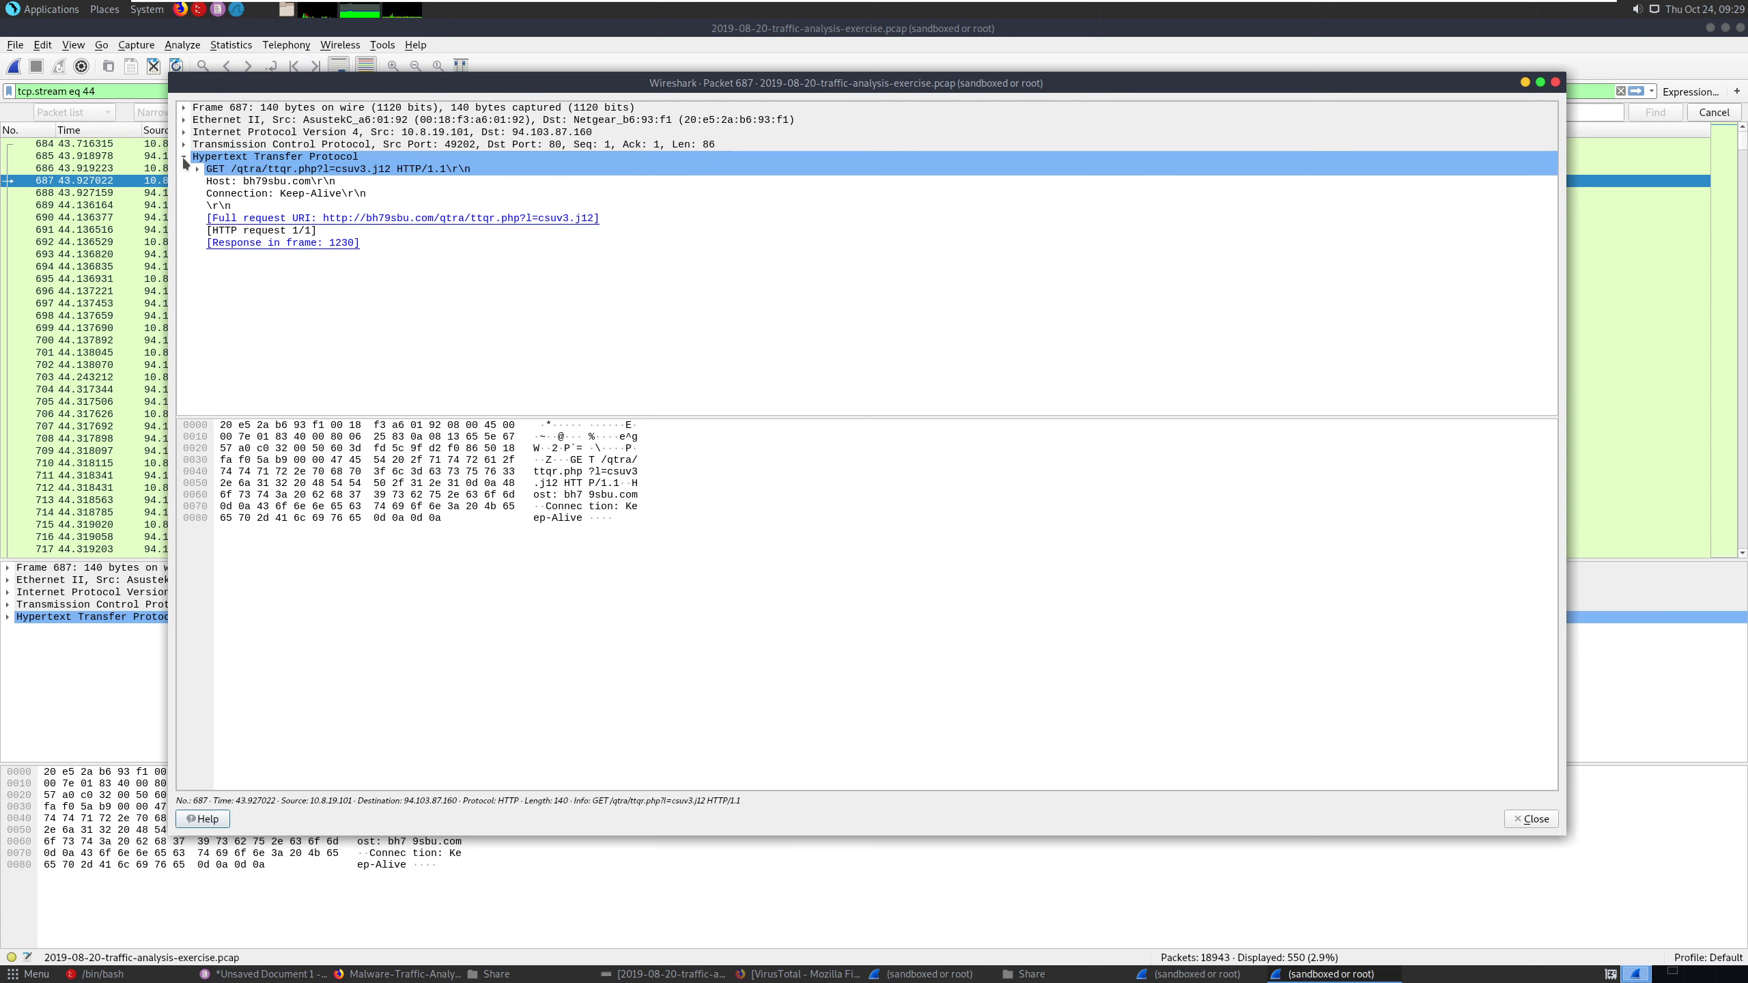
left_click(185, 107)
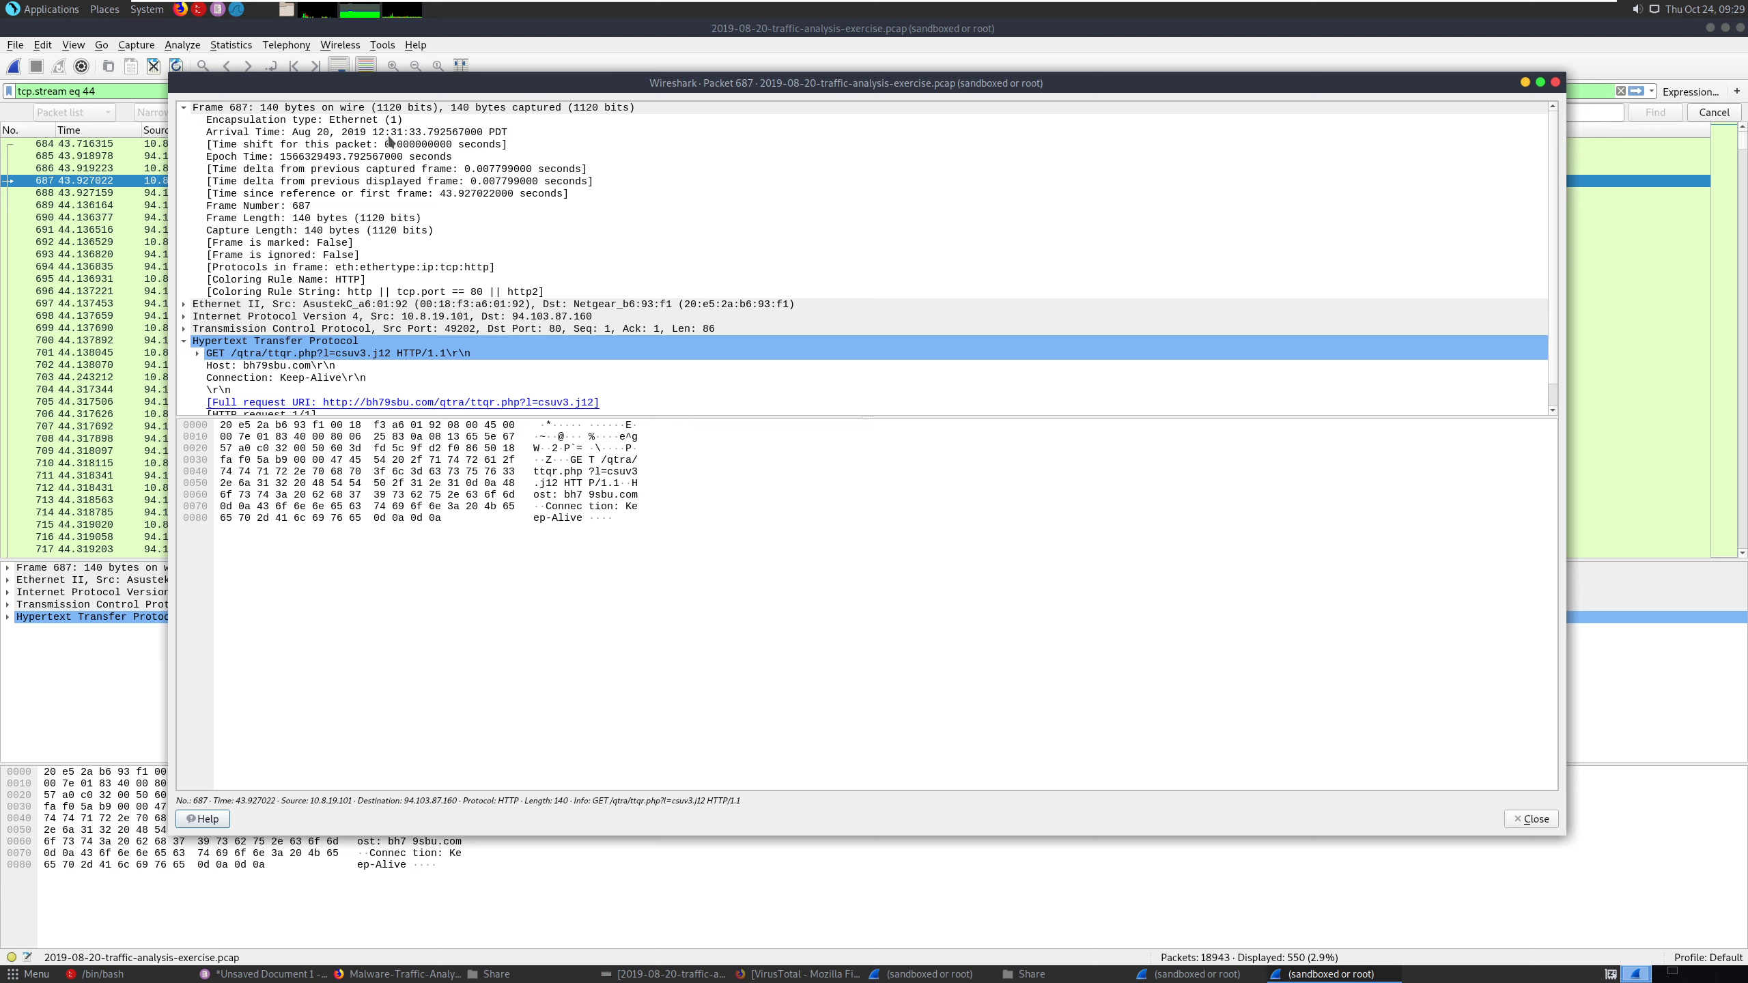
left_click(342, 134)
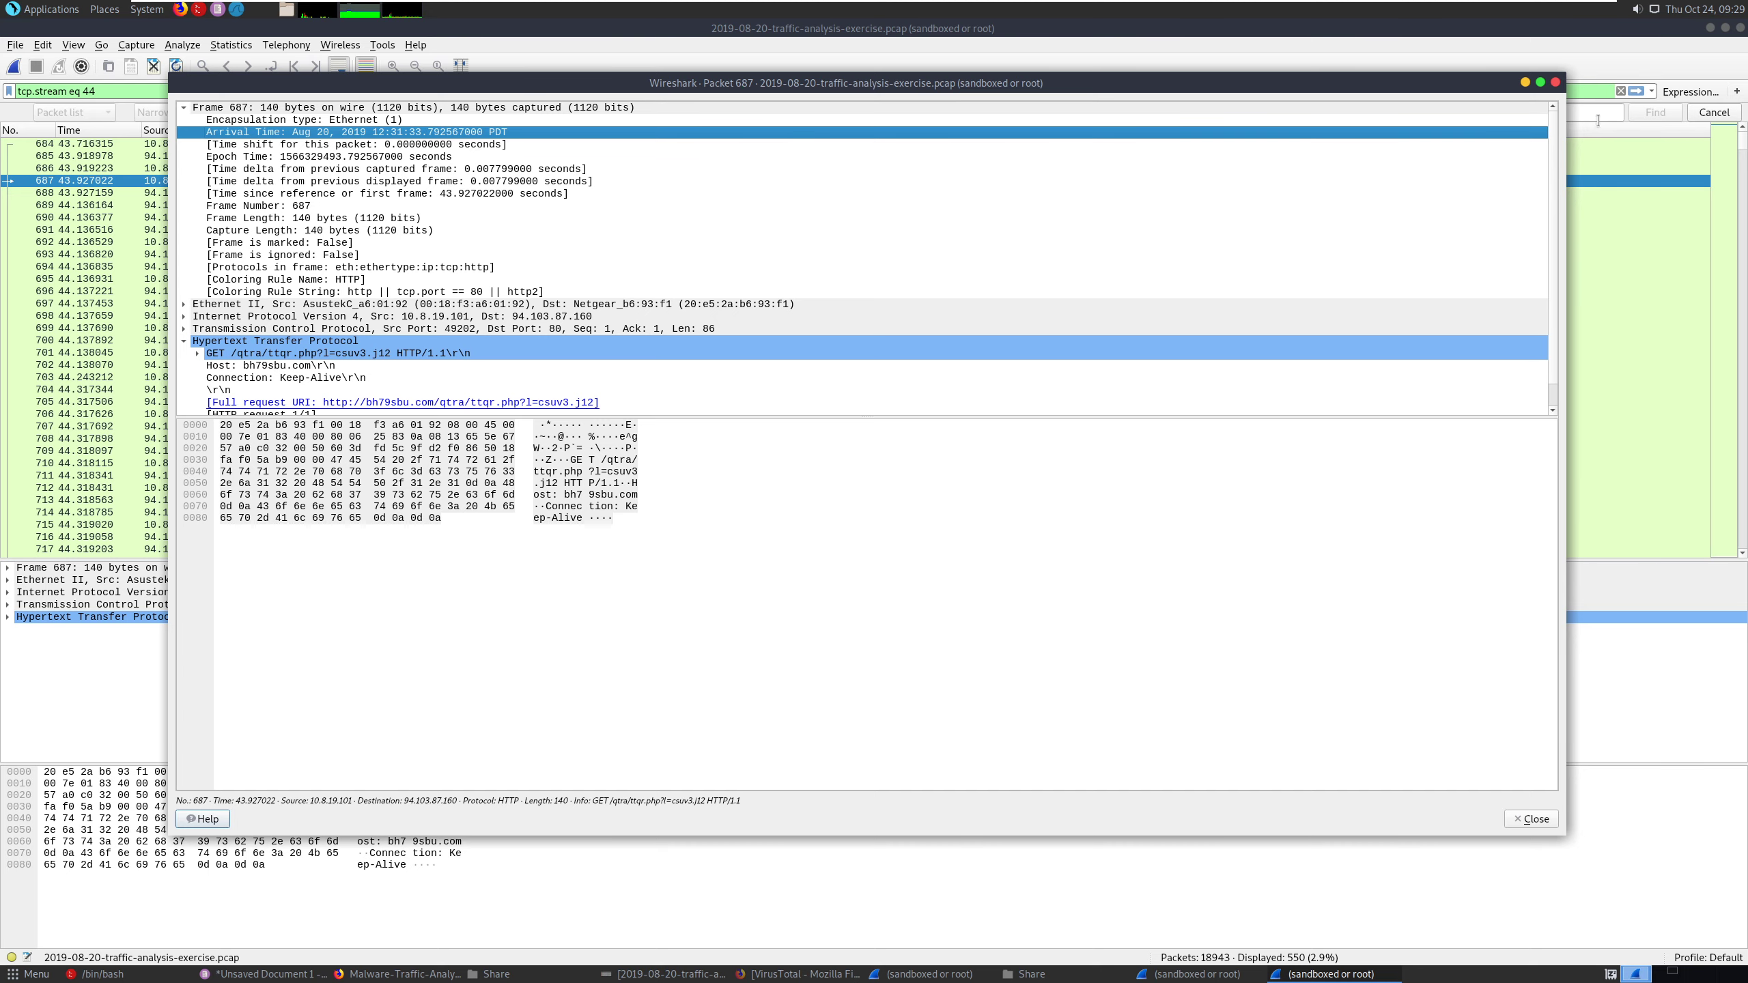
left_click(1557, 83)
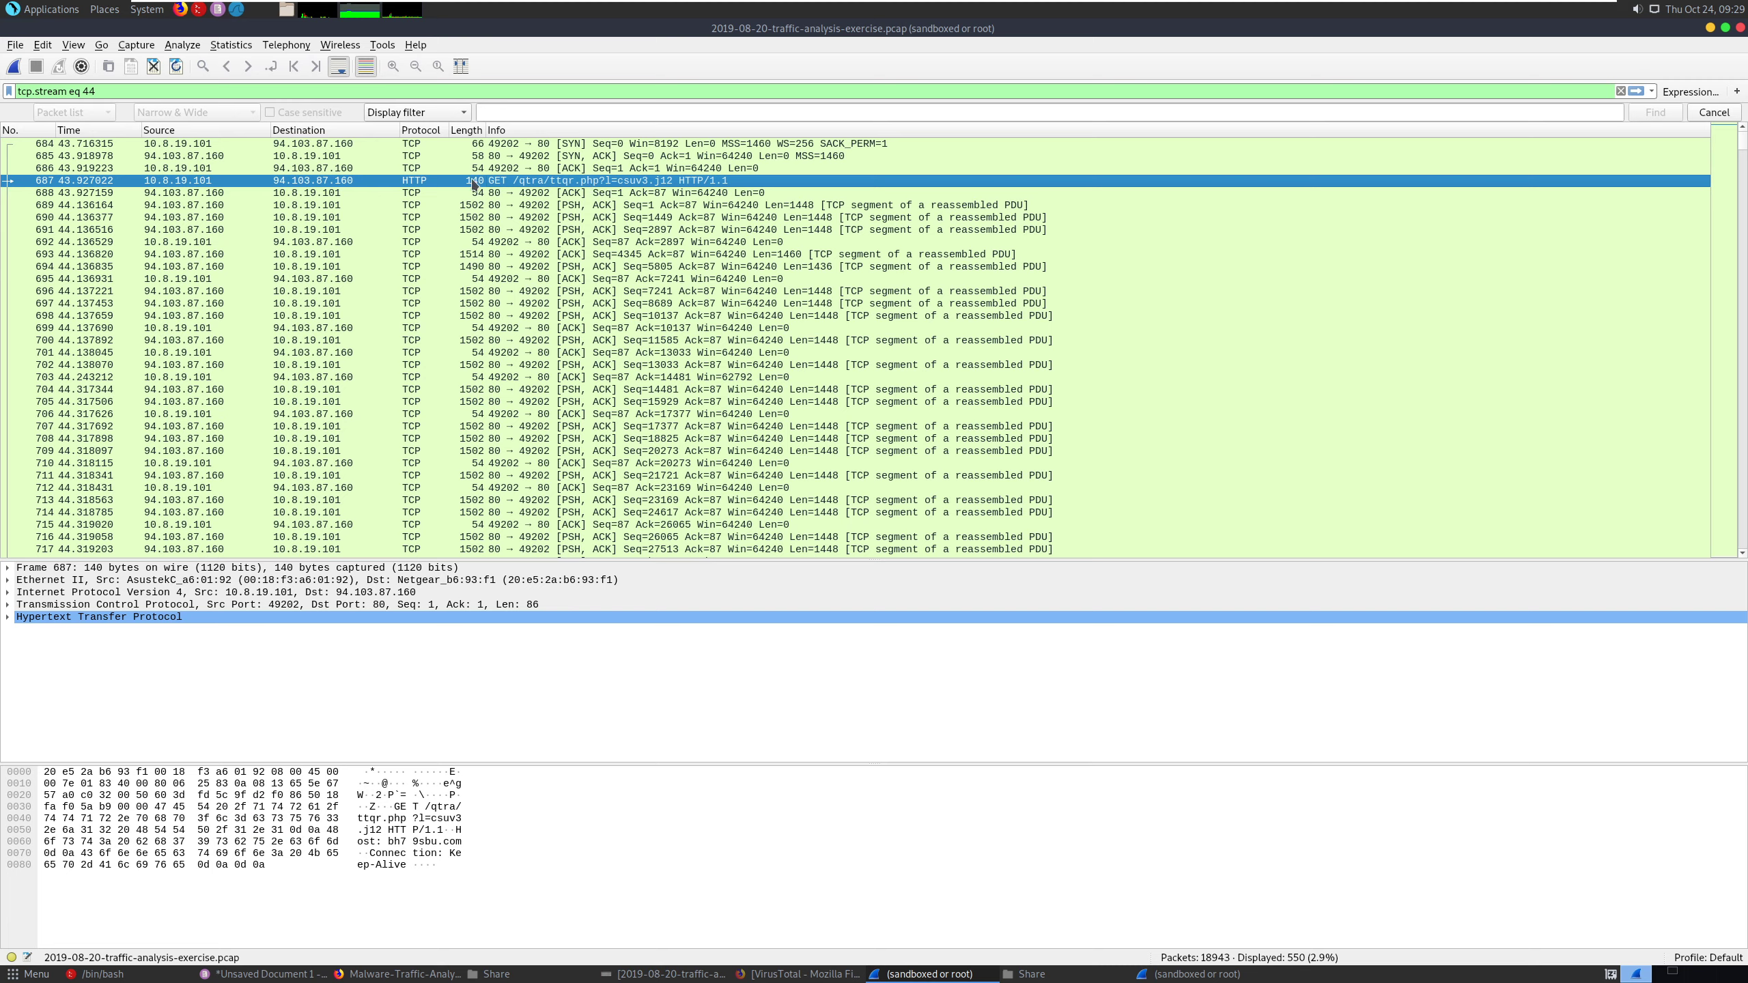
- Copy packet 687's summary as text and paste it into the Pluma notes three lines below the line under the malware type question
right_click(337, 181)
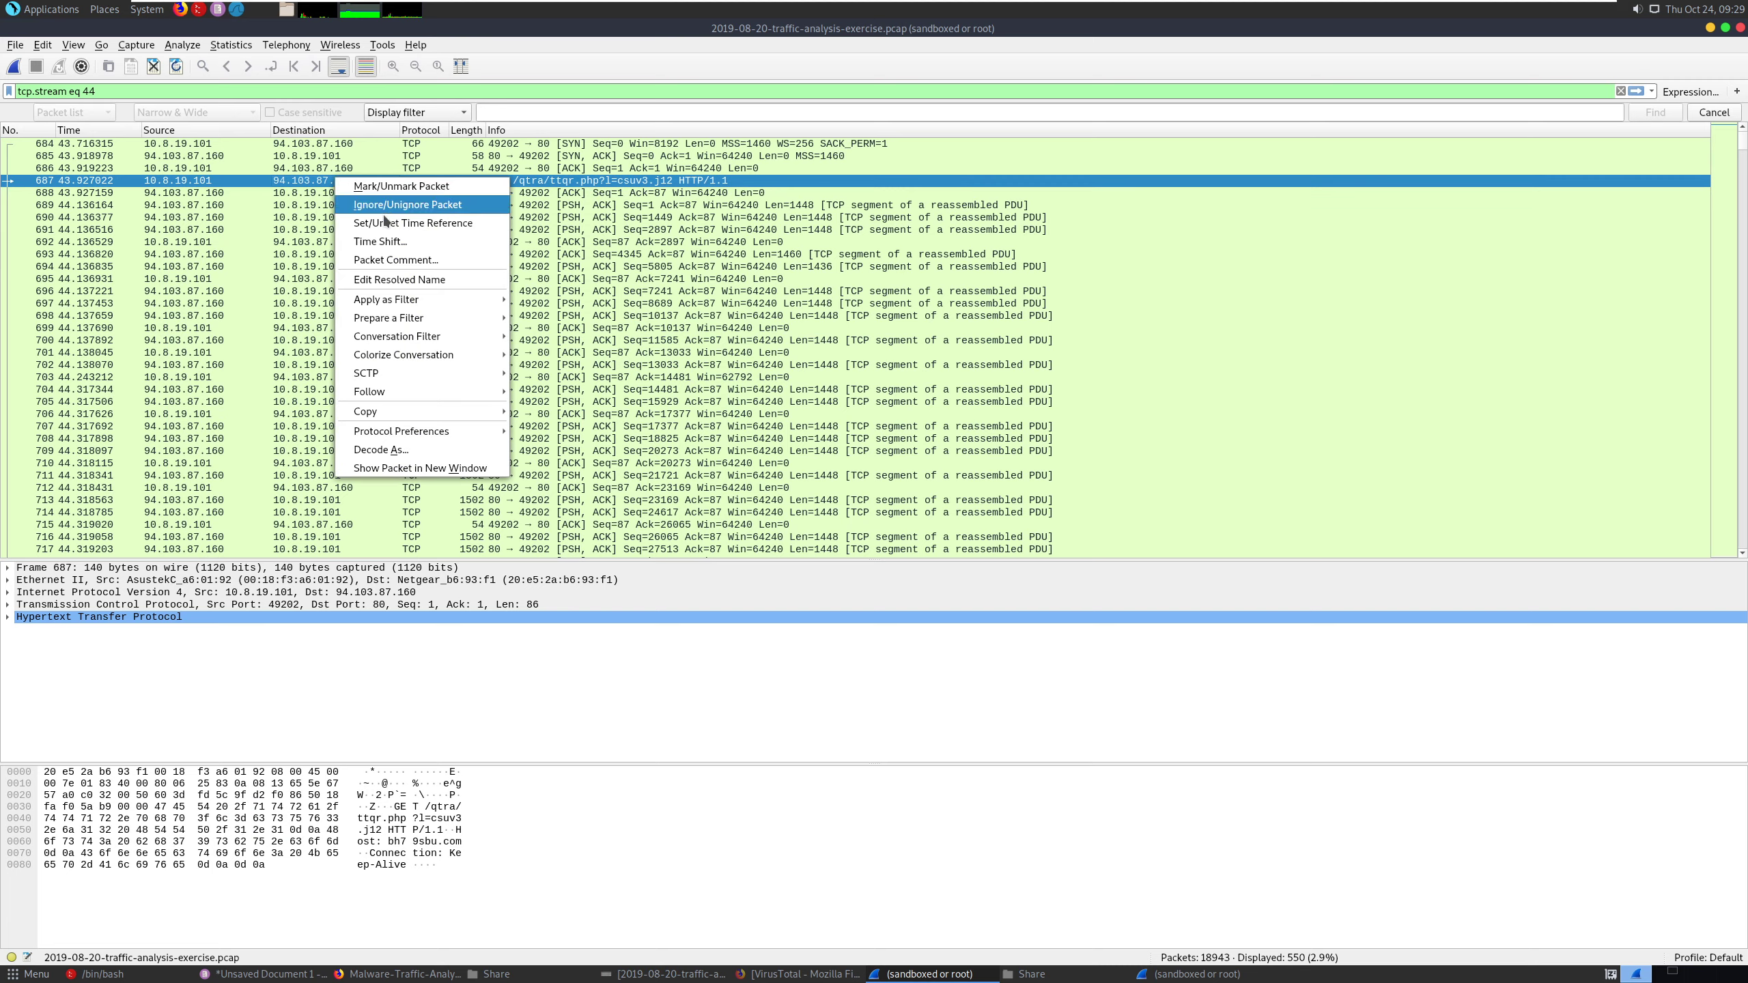
mouse_move(437, 342)
mouse_move(440, 411)
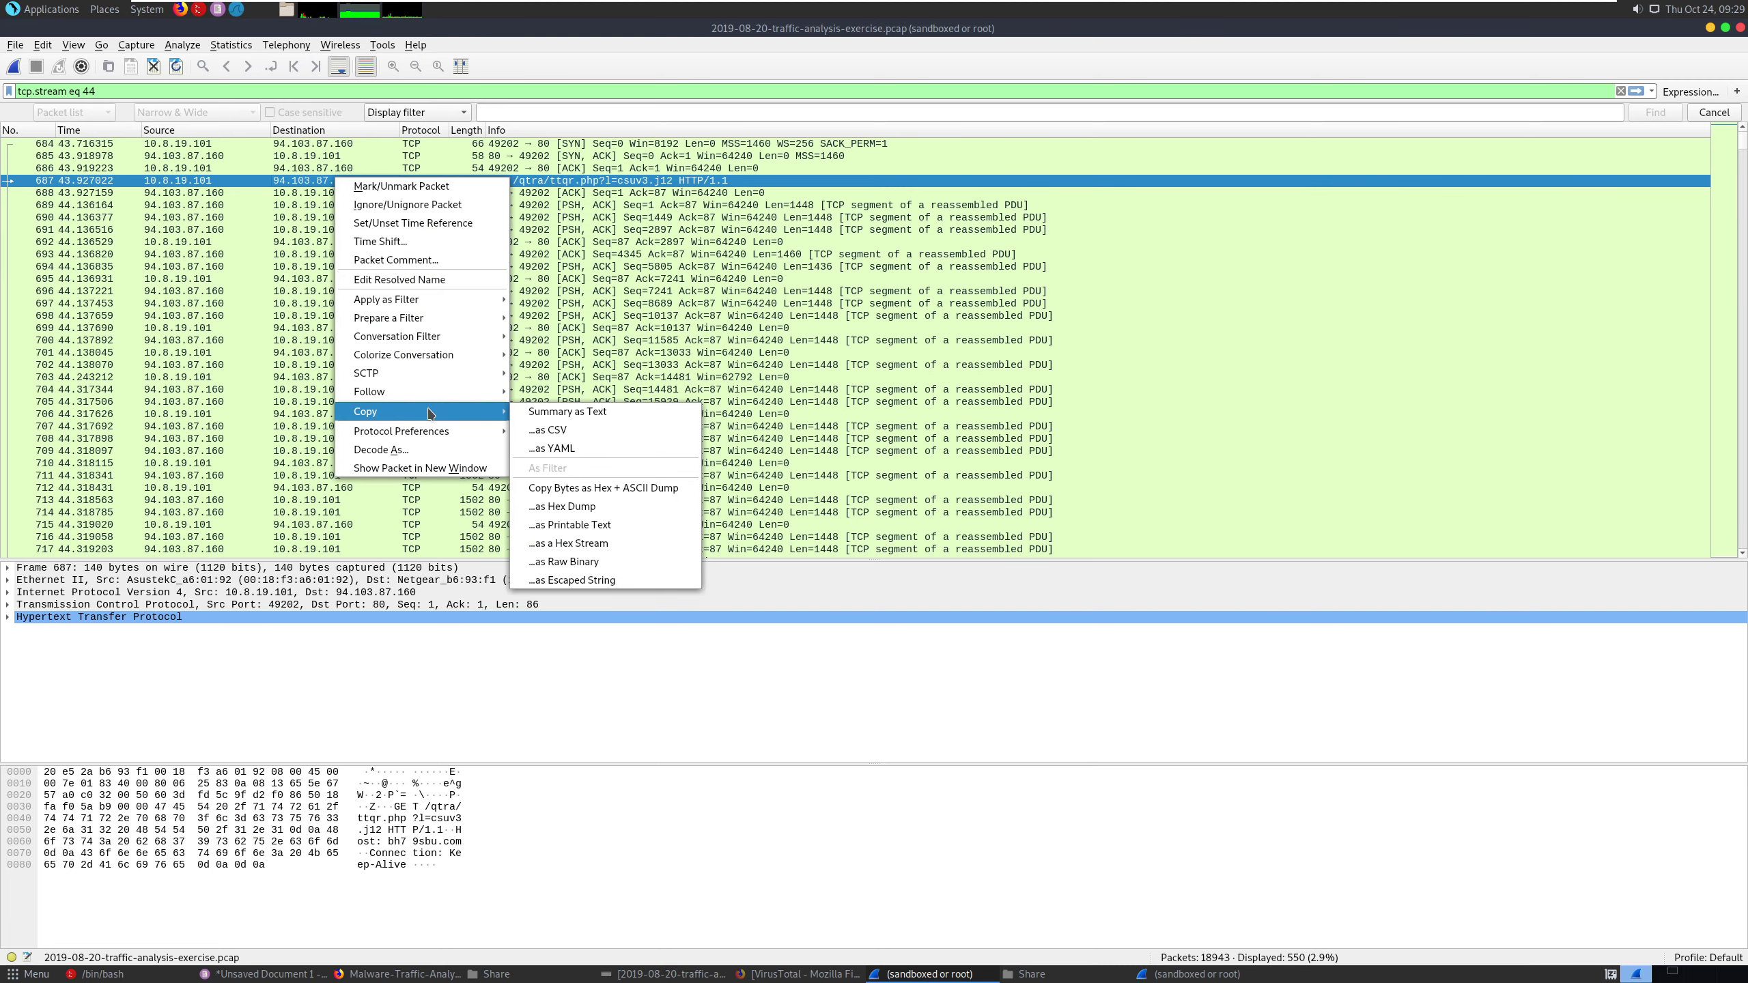
left_click(595, 418)
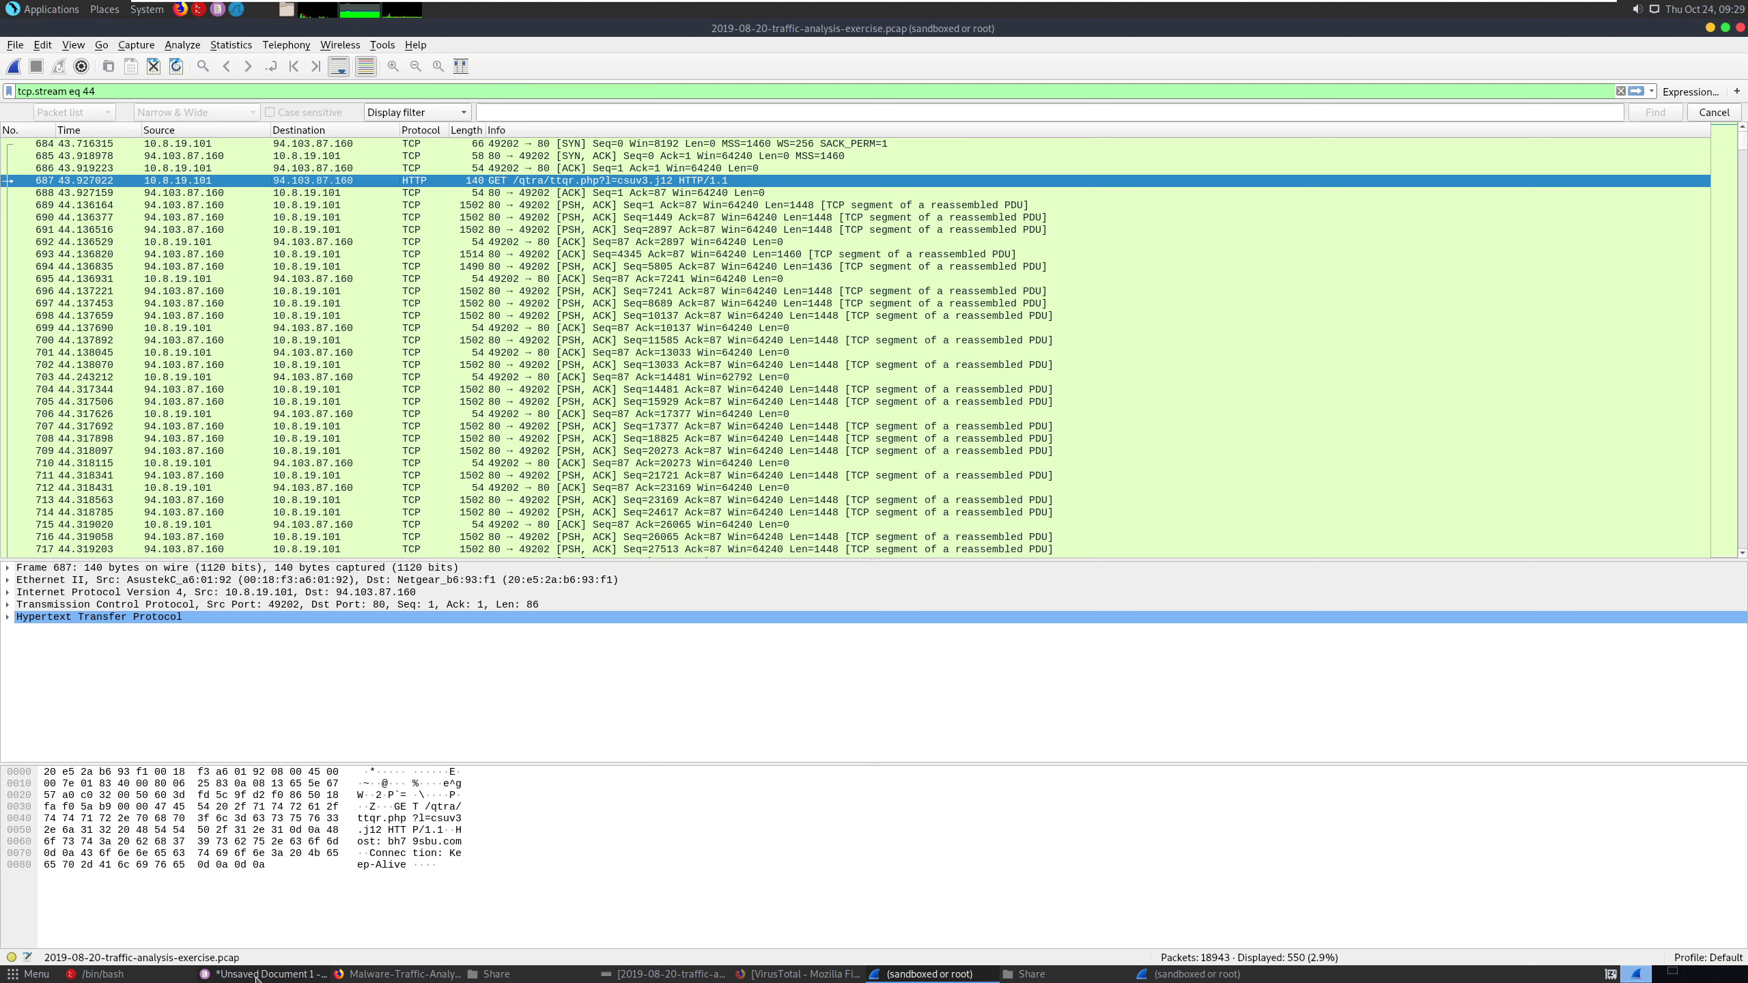
key("alt+Tab")
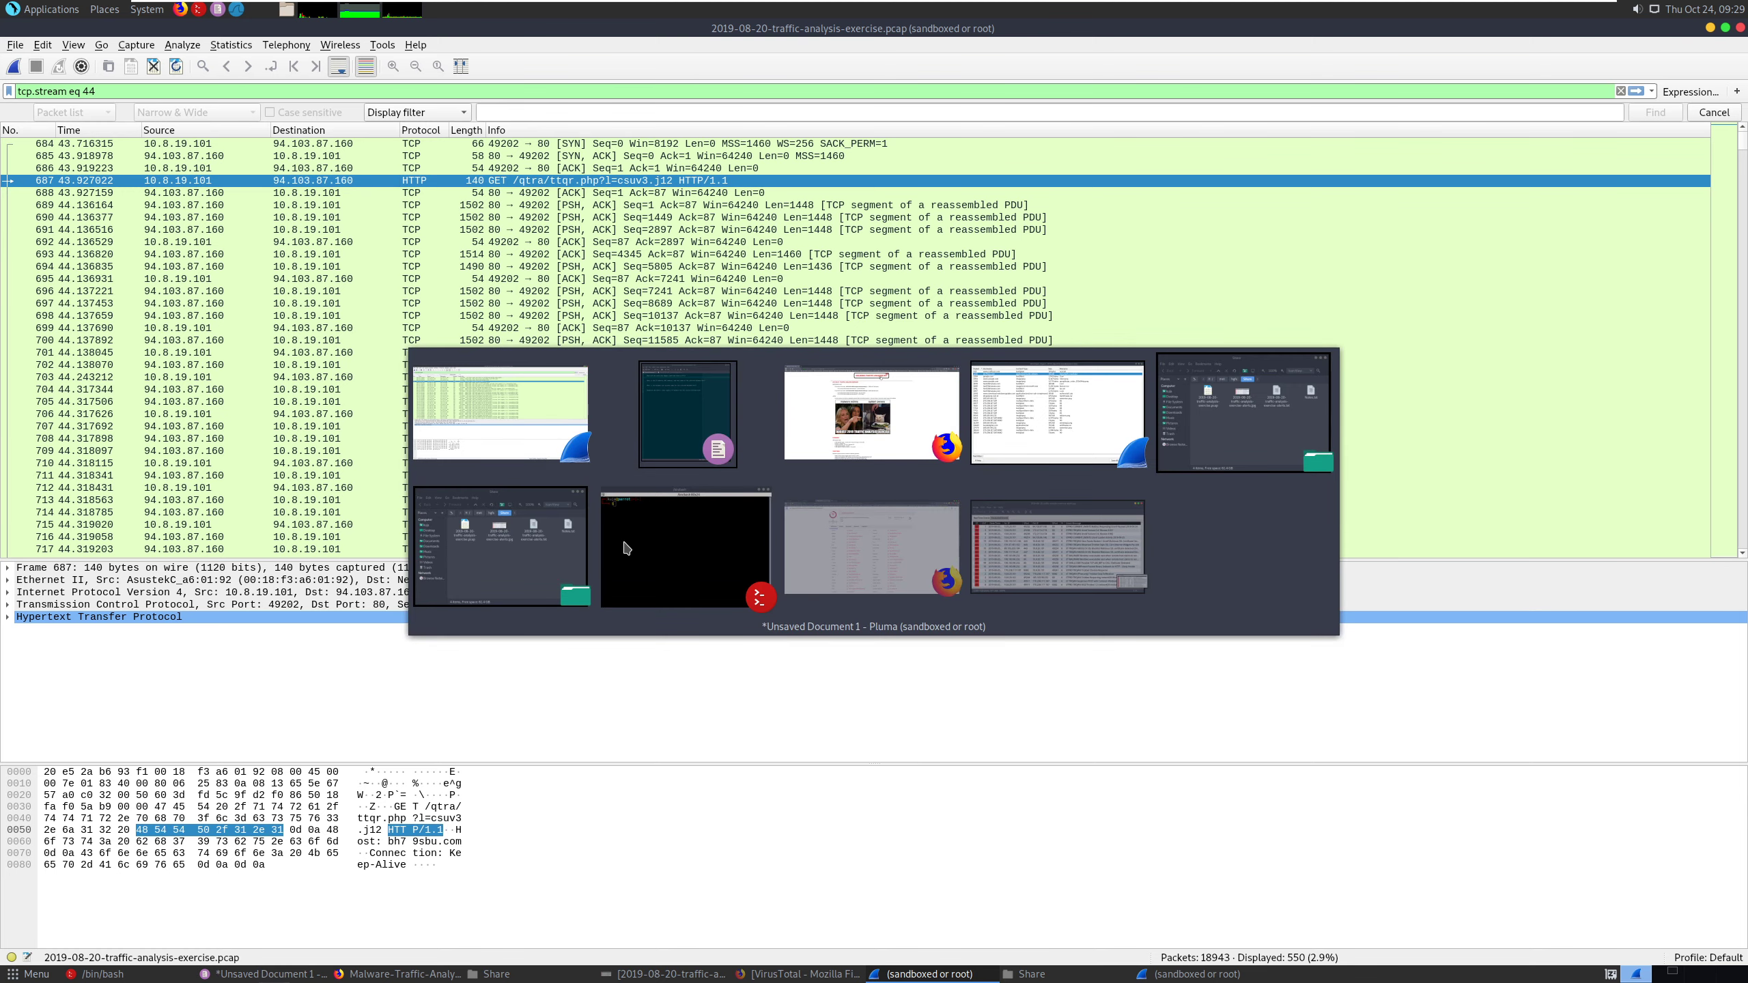
key("alt+Tab")
key("alt+Tab")
key("alt+Tab")
key("alt+Tab")
key("alt+Tab")
key("alt+Tab")
key("alt+Tab")
key("alt+Tab")
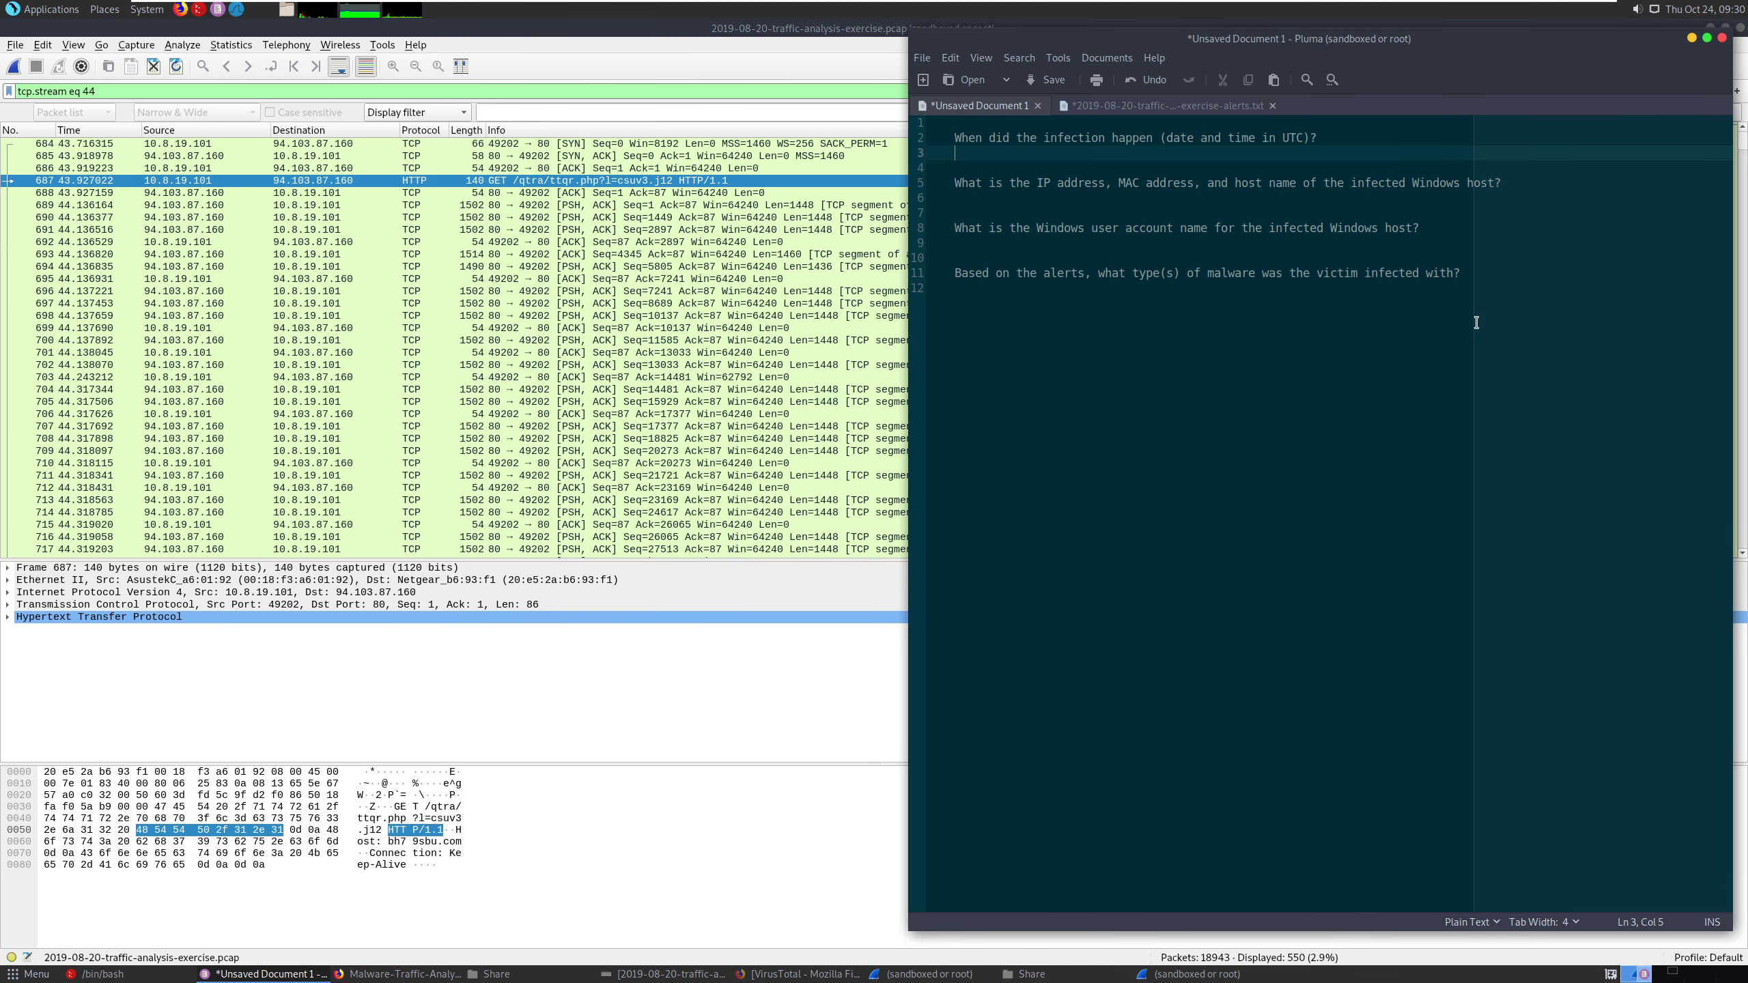
left_click(1476, 323)
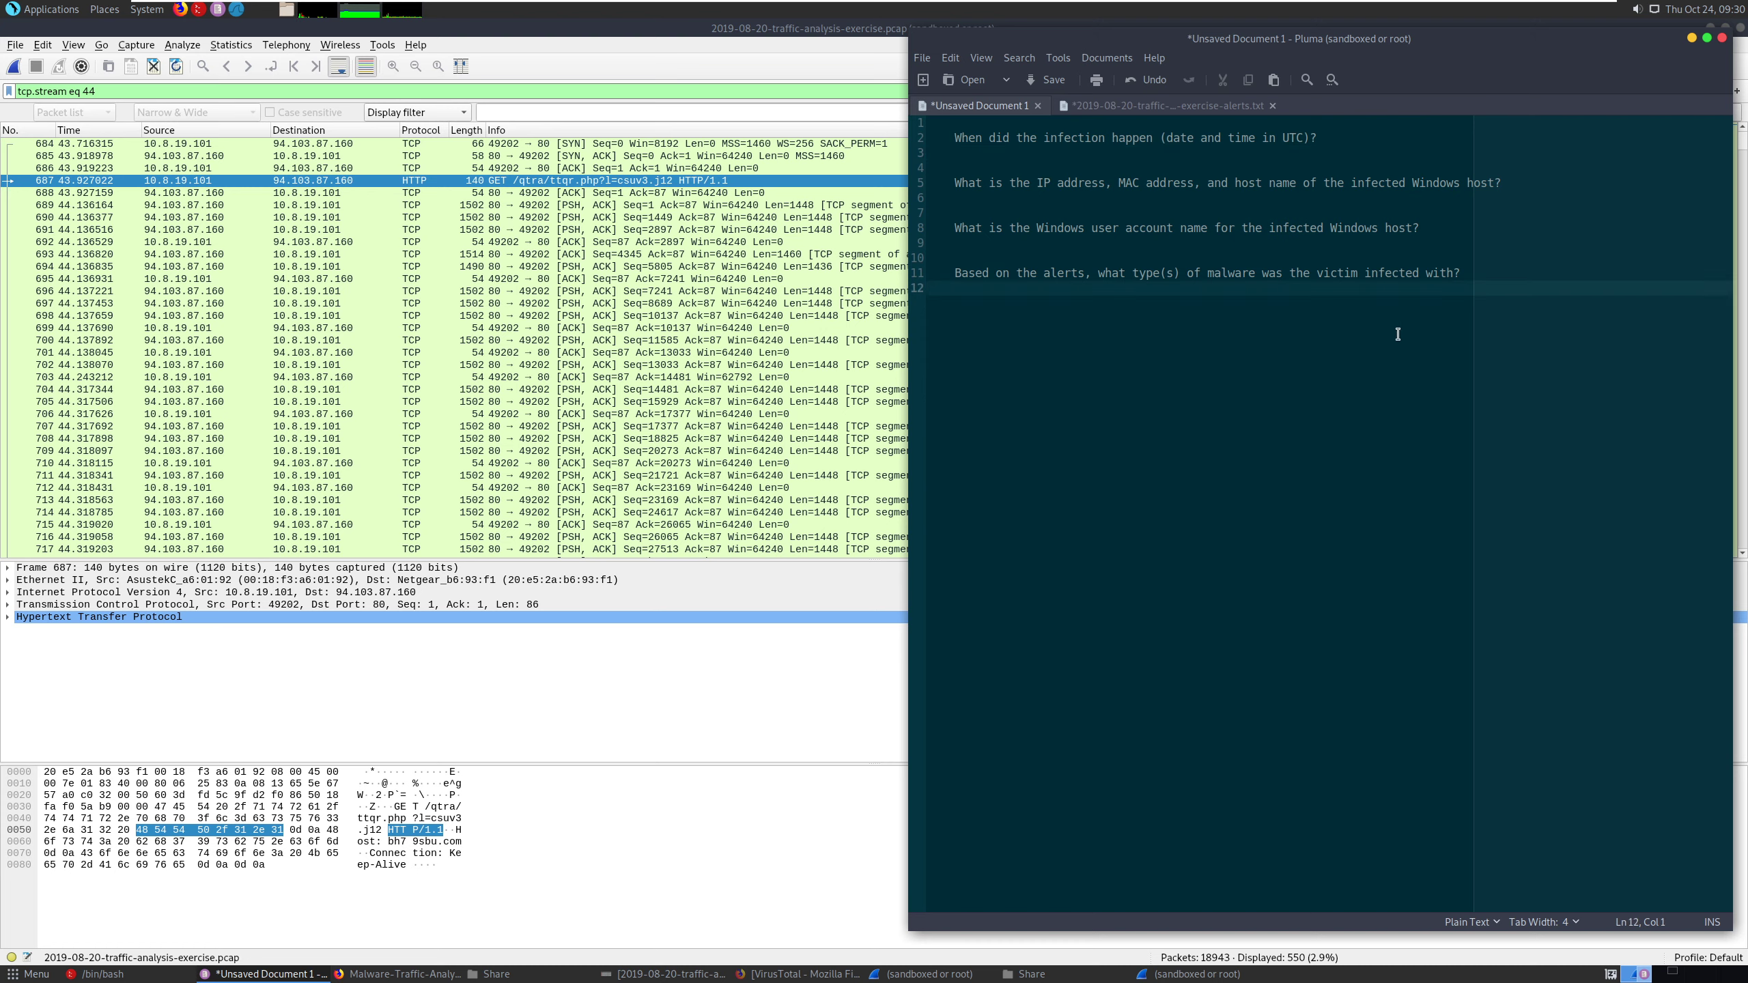
key("Return")
key("Return")
key("Return")
type("687\t43.927022\t10.8.19.101\t94.103.87.160\tHTTP\t140\tGET /qtra/ttqr.php?l=csuv3.j12 HTTP/1.1")
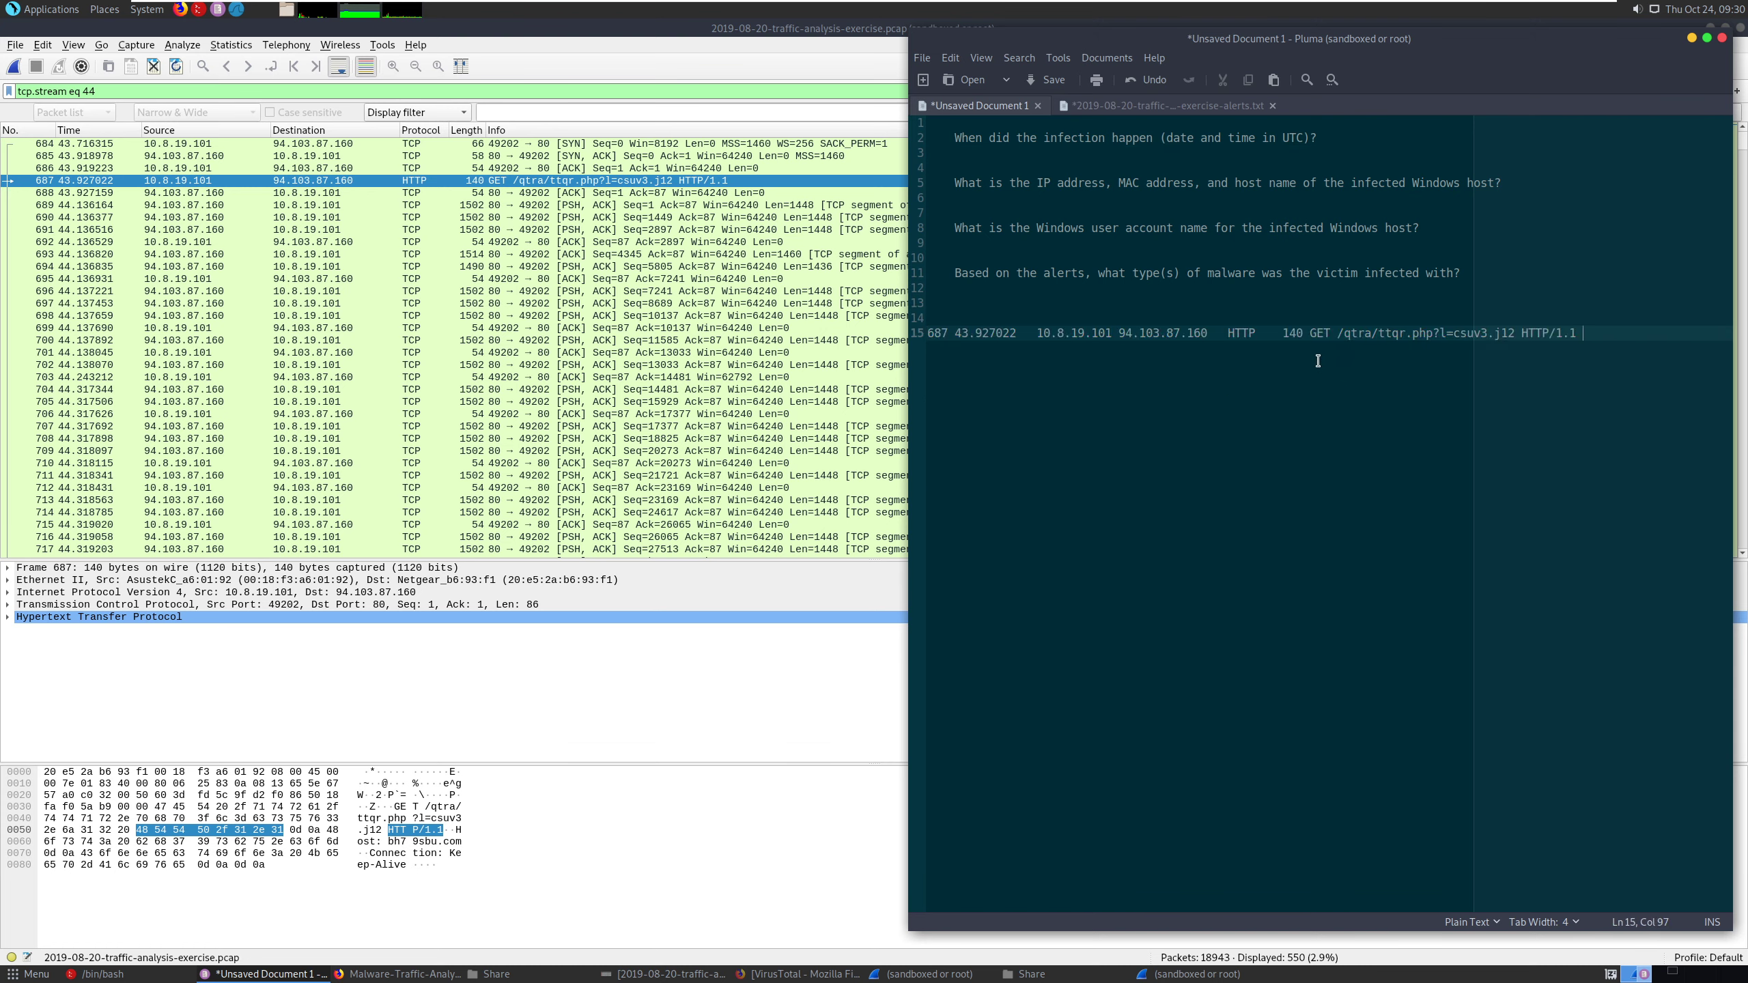
- Delete the pasted packet summary line from the notes
left_click_drag(1596, 336, 793, 324)
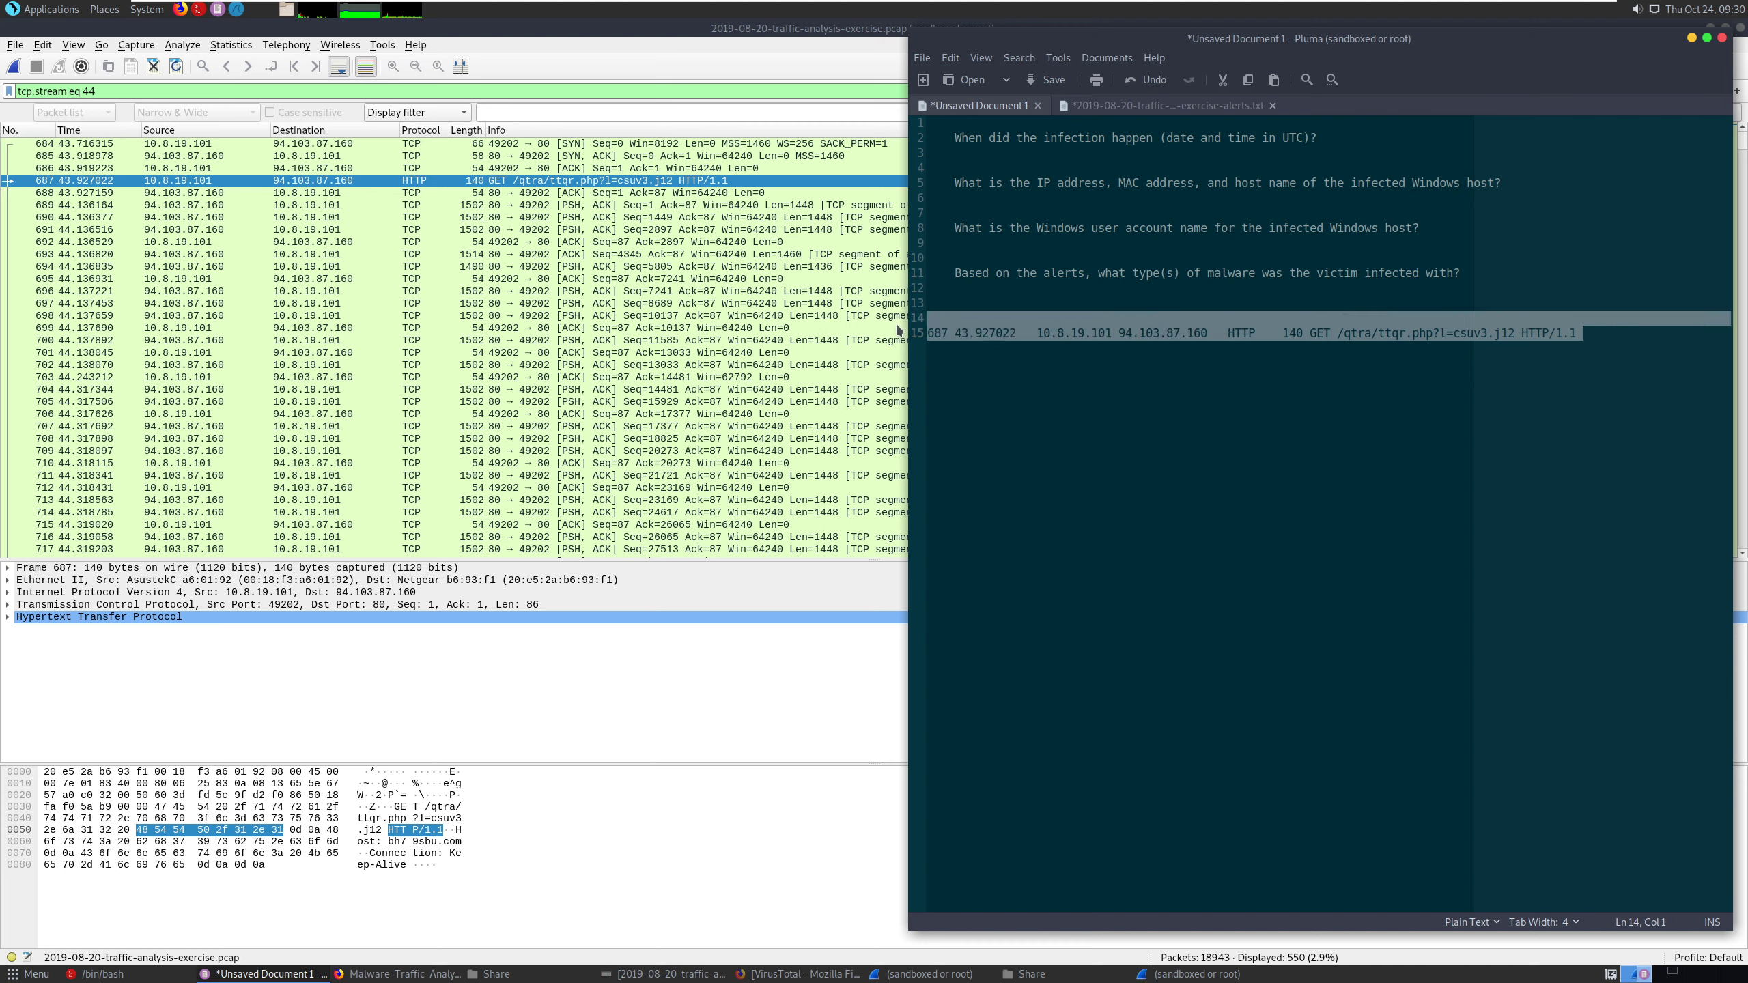
left_click_drag(899, 330, 993, 351)
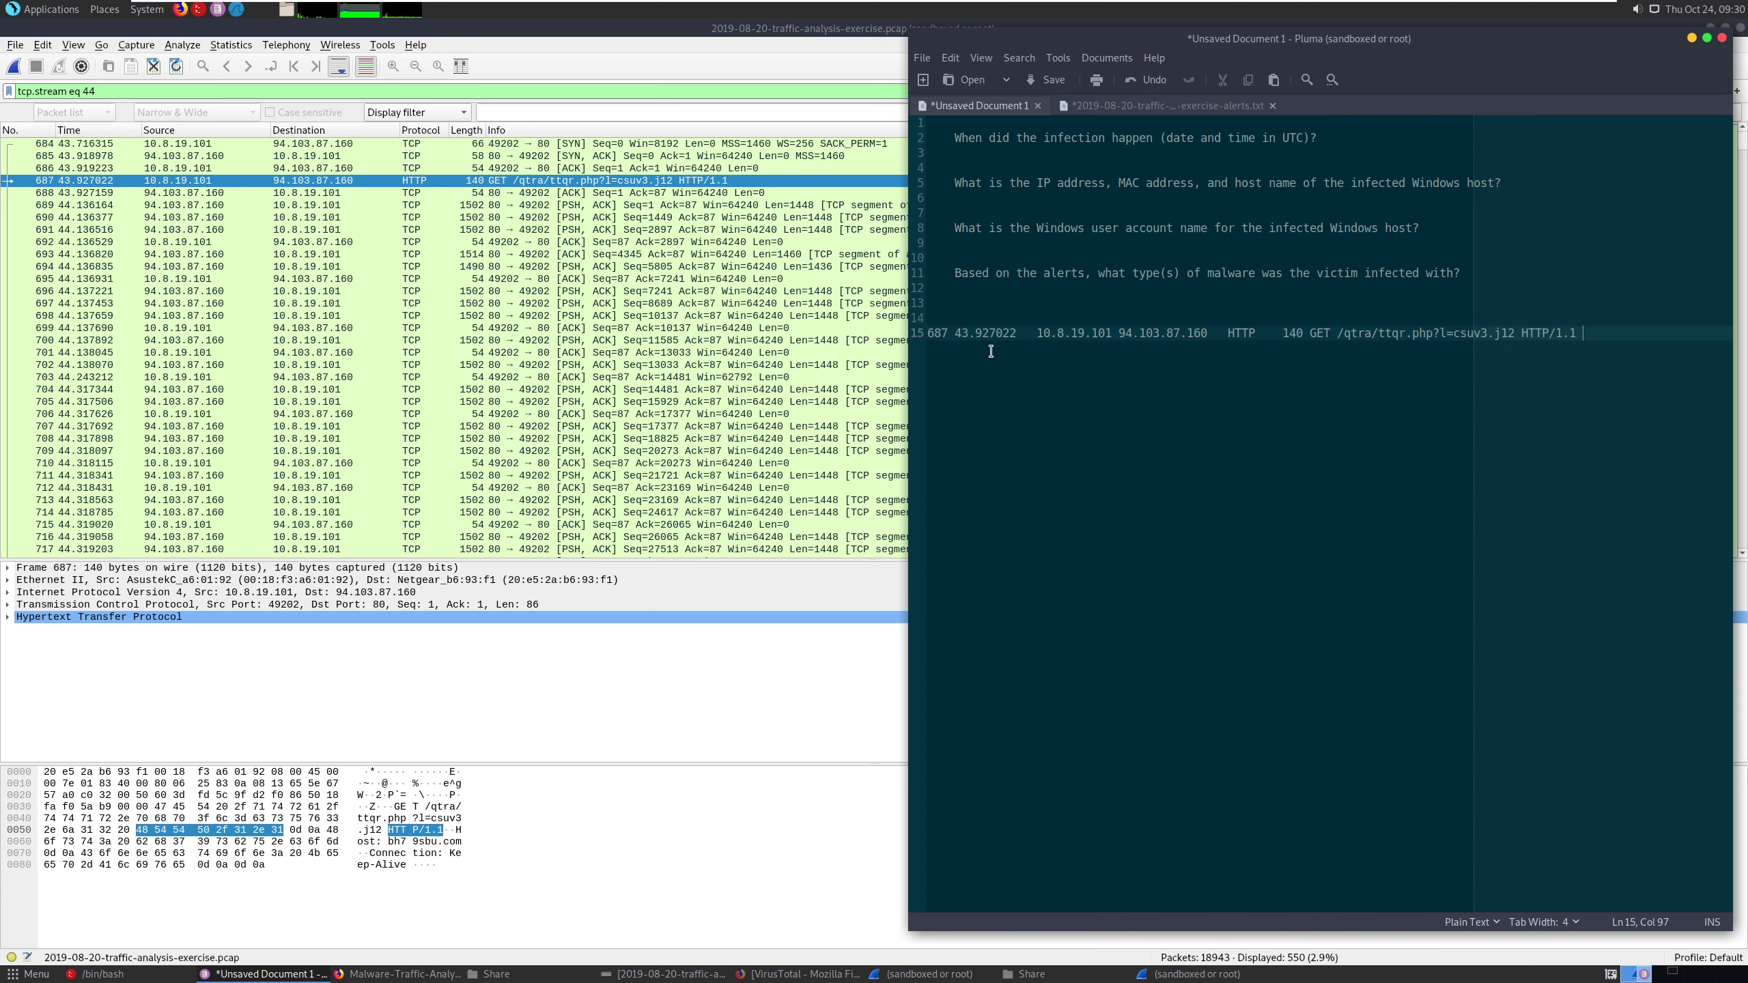
triple_click(998, 337)
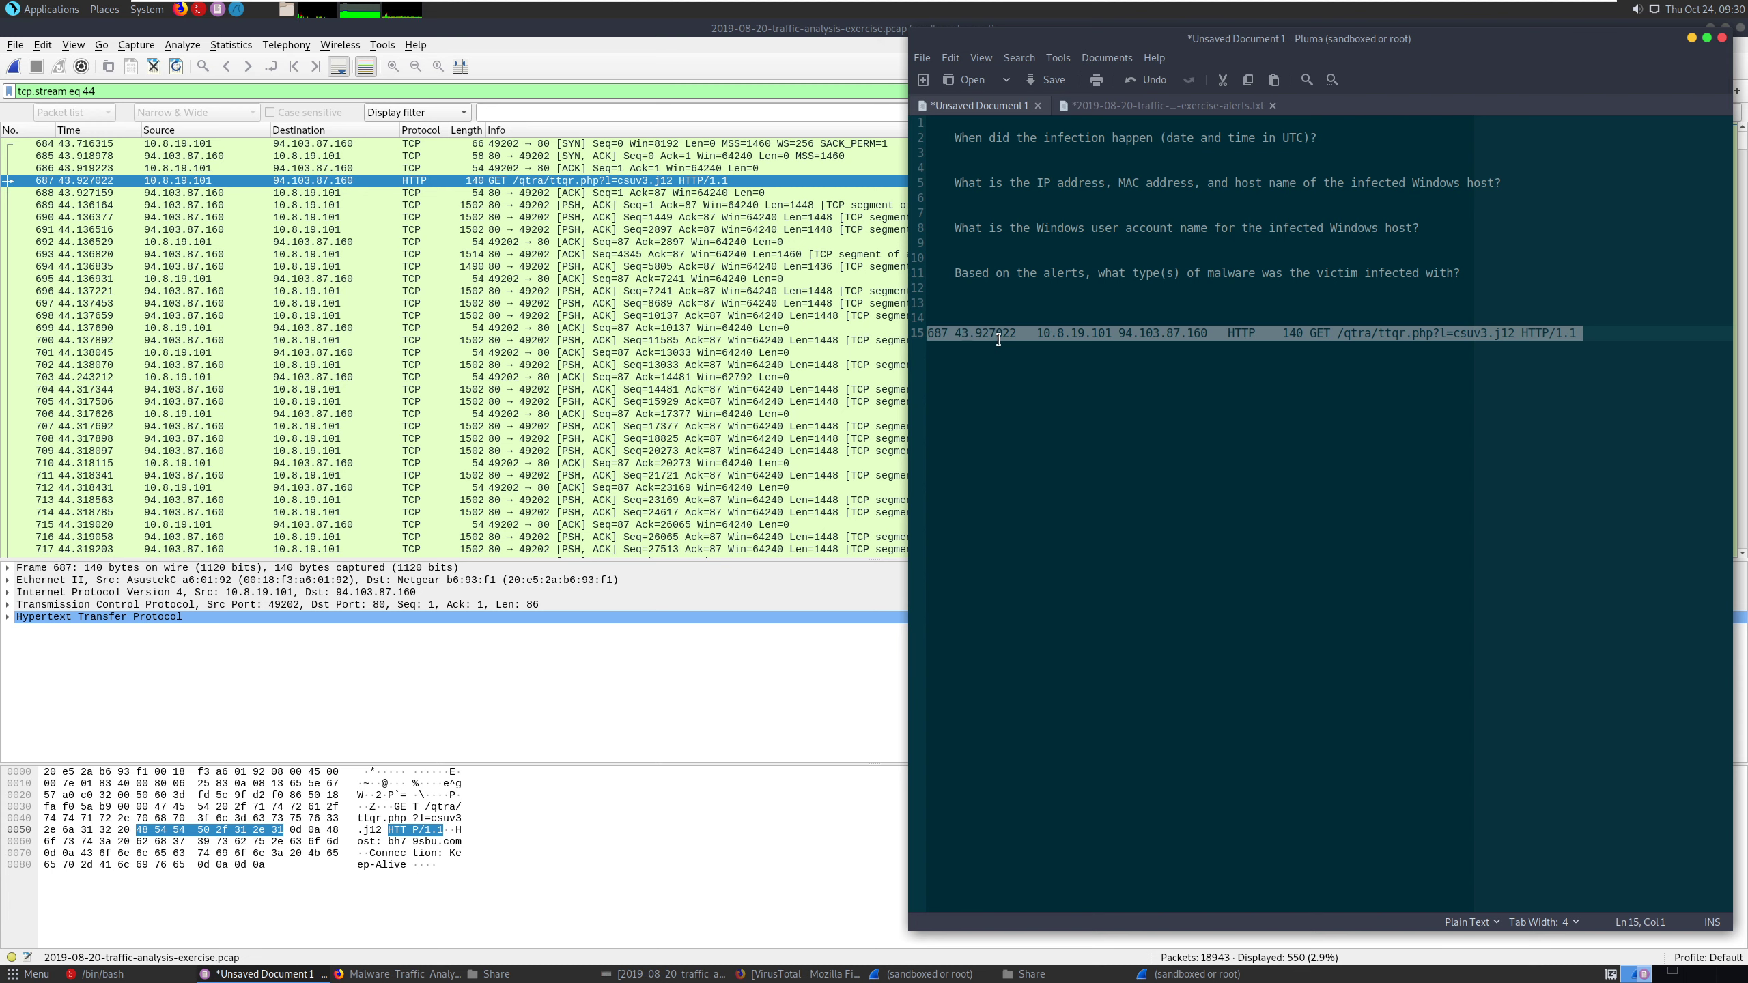
key("Delete")
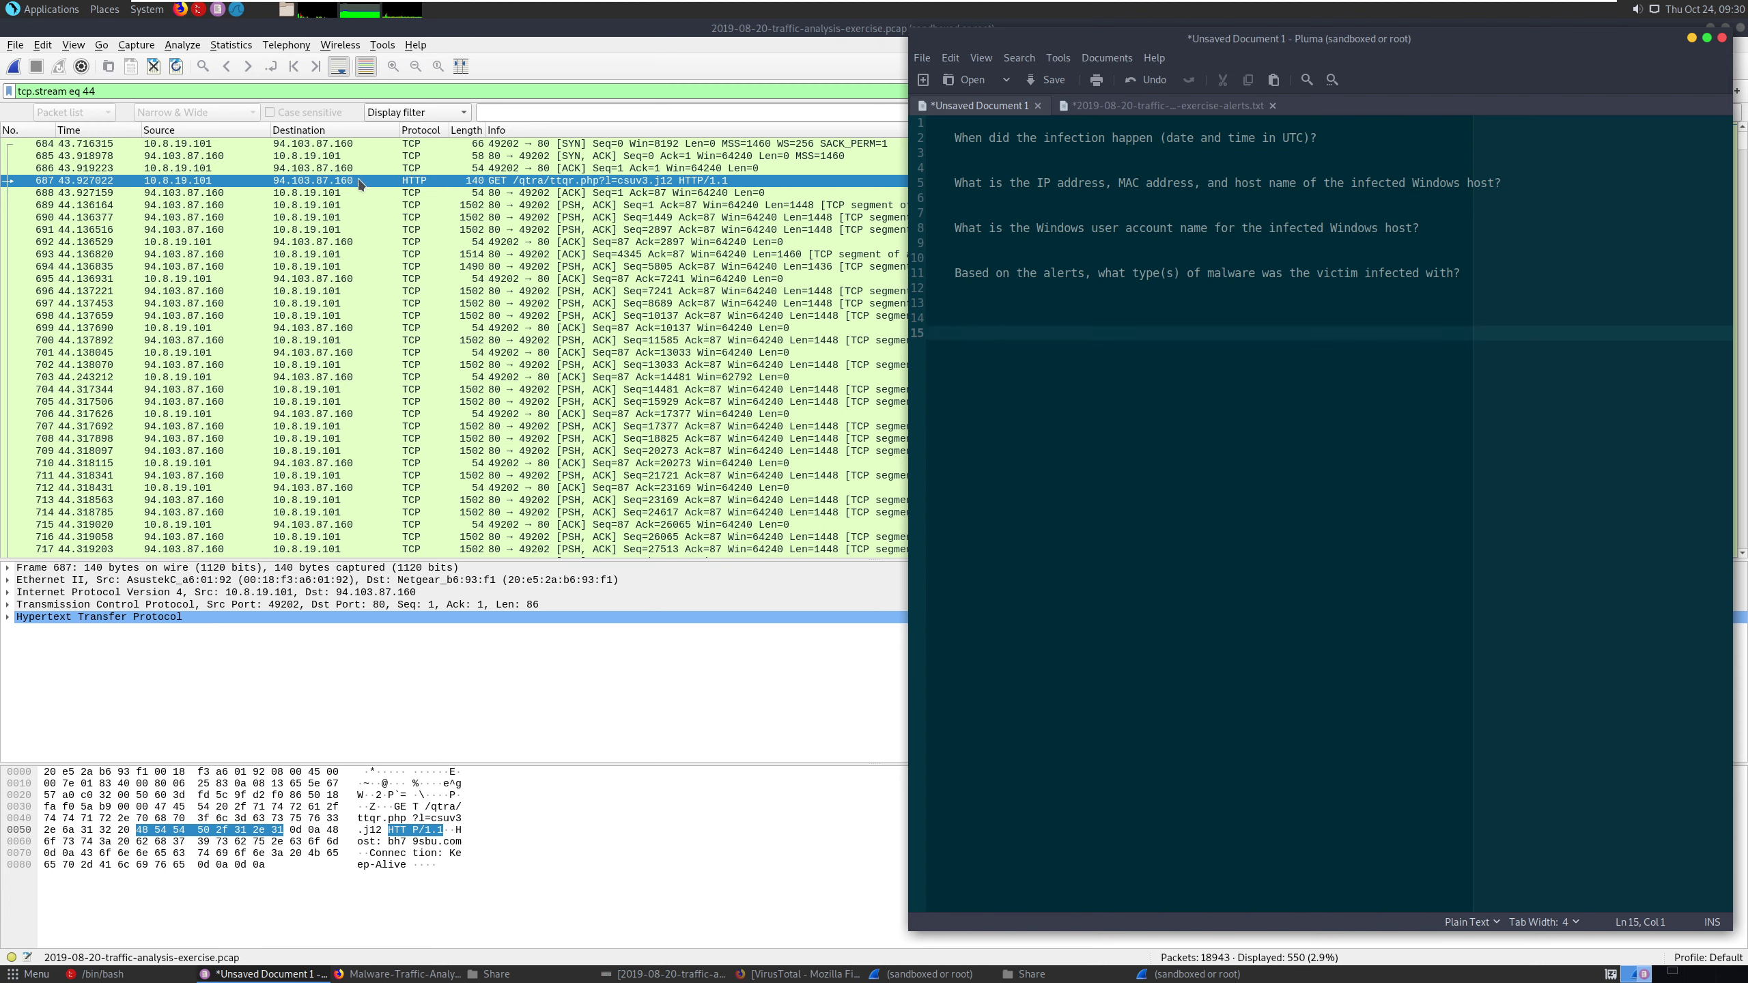
- Copy packet 687 from Wireshark as printable text and paste it at the end of the Pluma notes
right_click(338, 185)
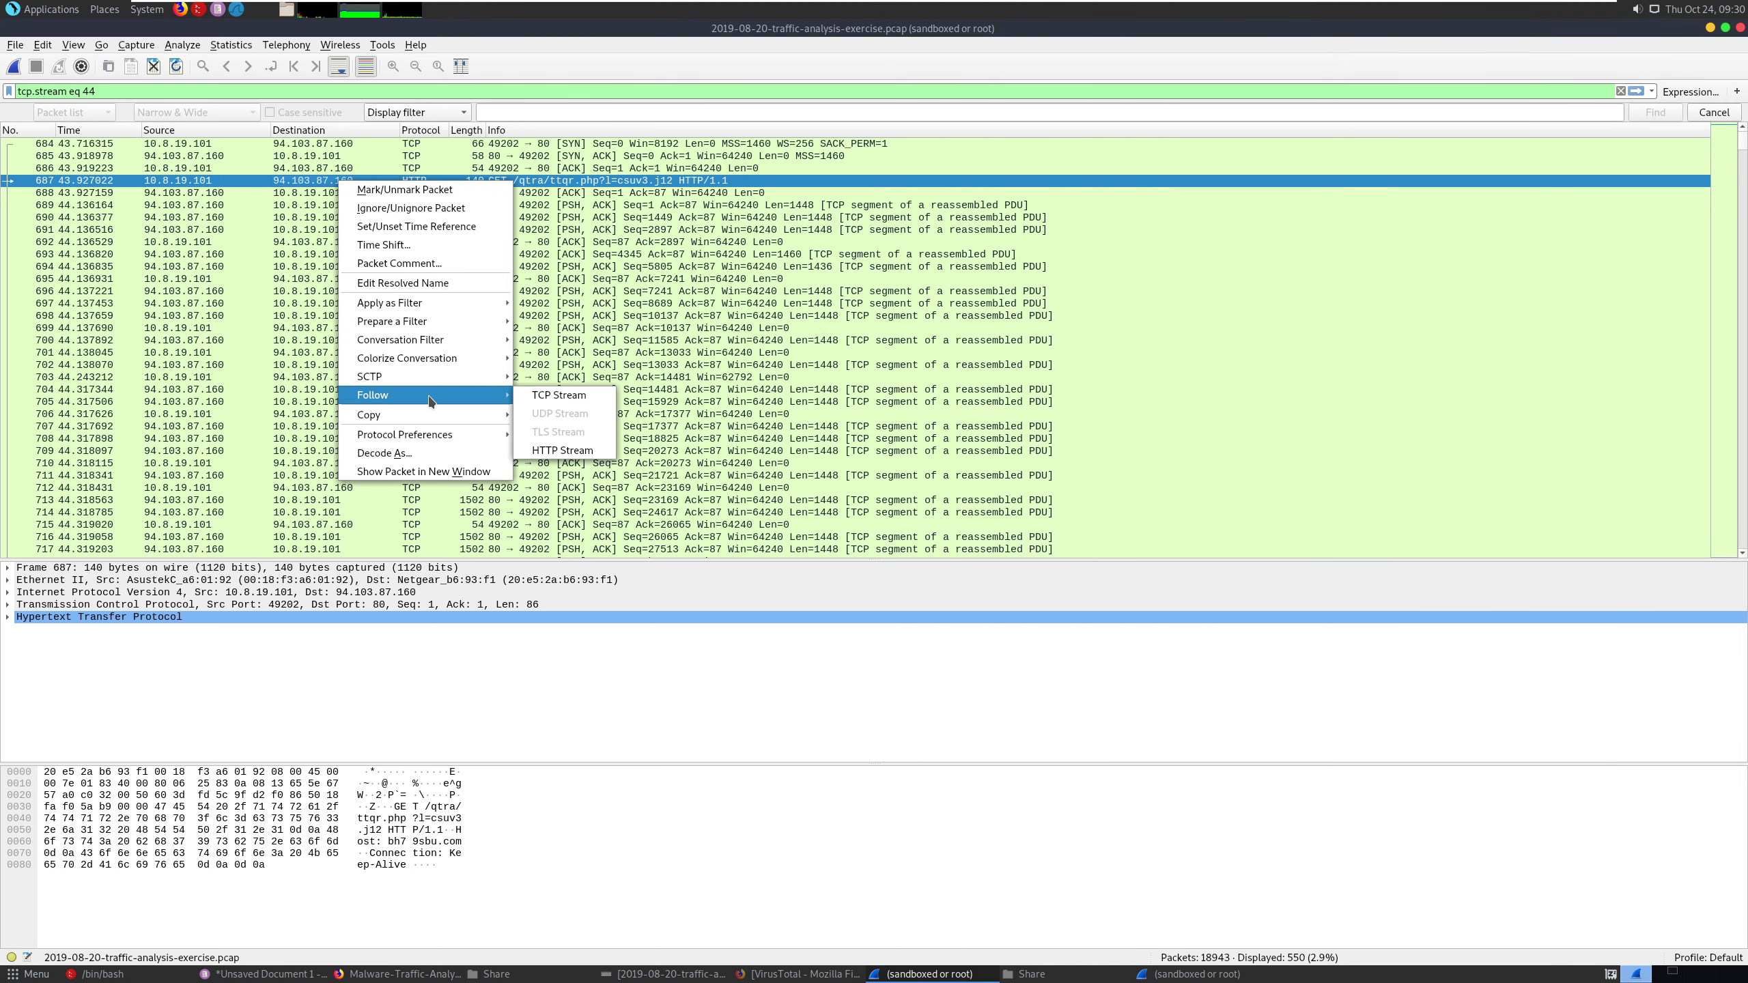
mouse_move(426, 416)
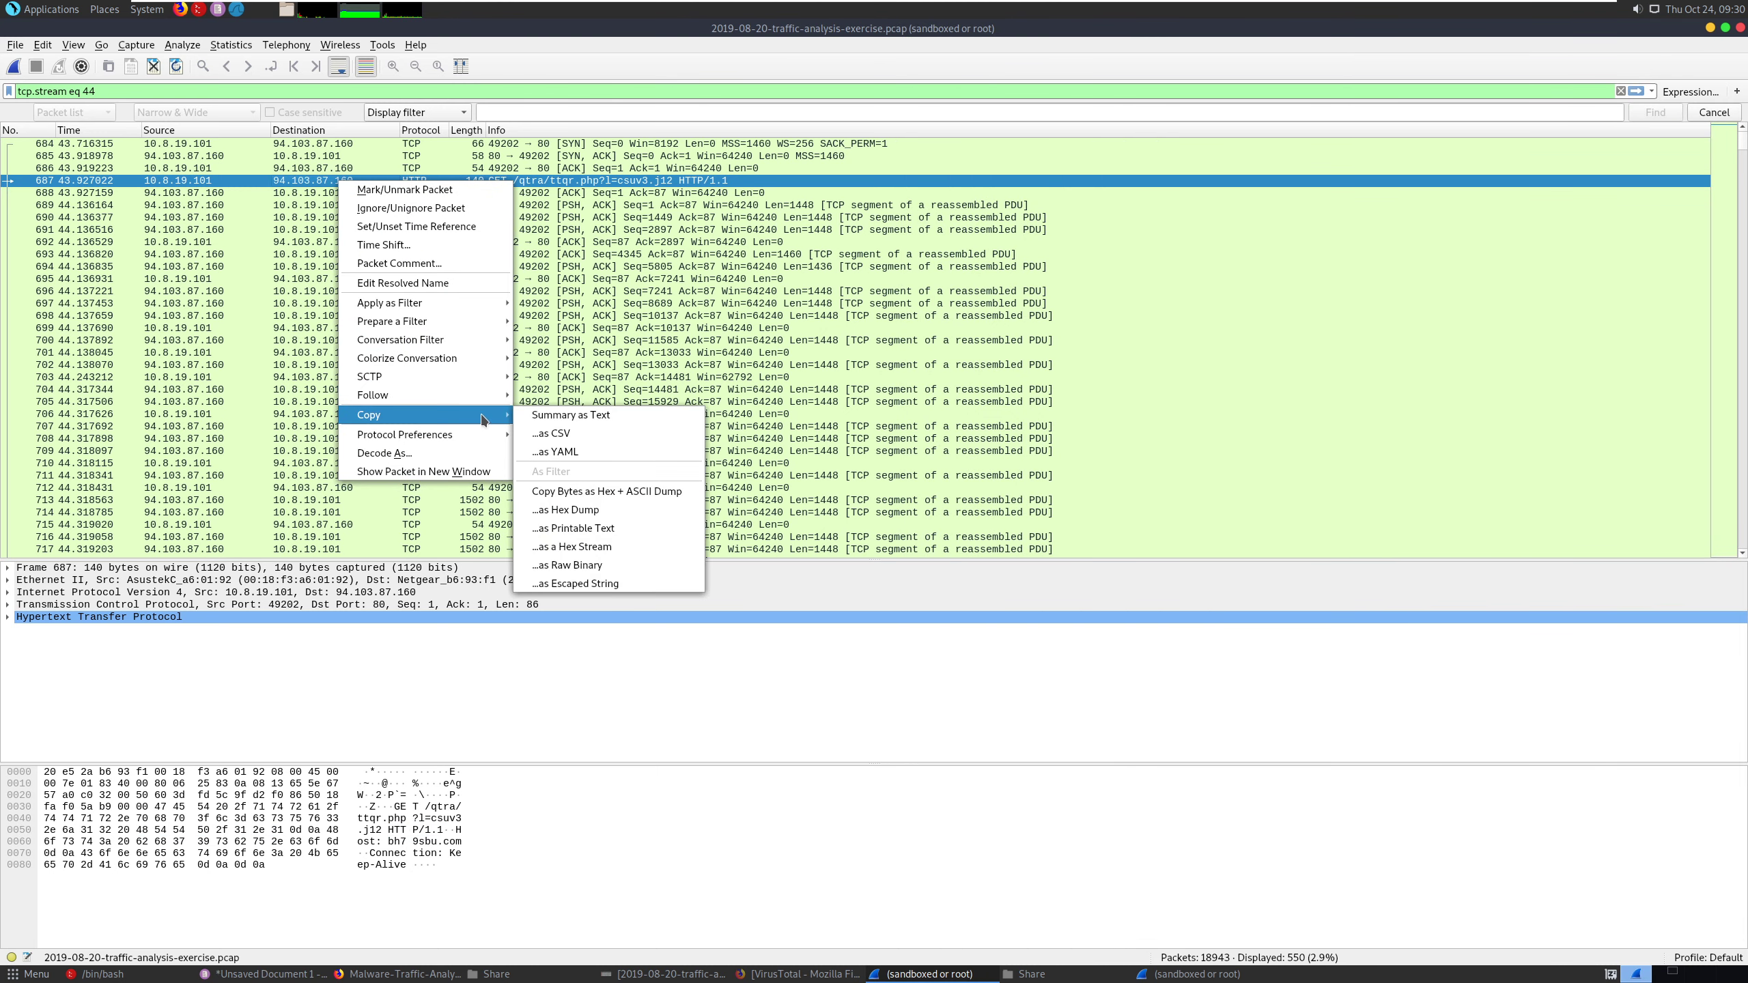
left_click(615, 532)
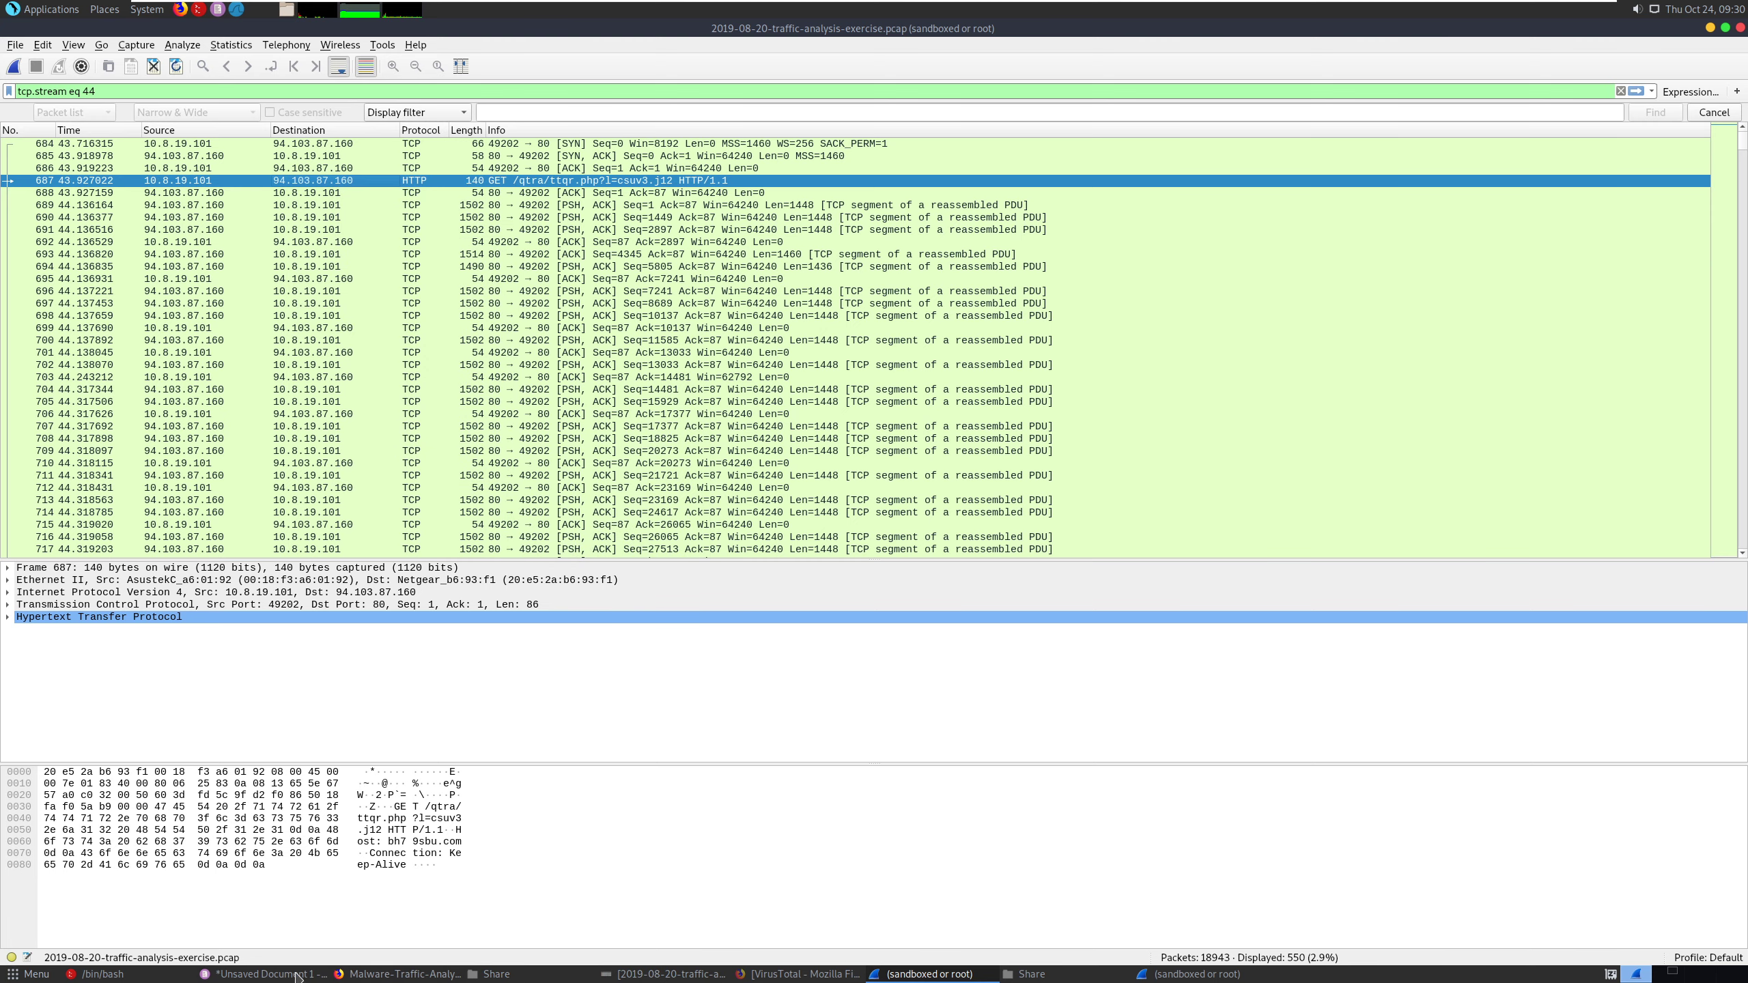
left_click(296, 976)
key("ctrl+v")
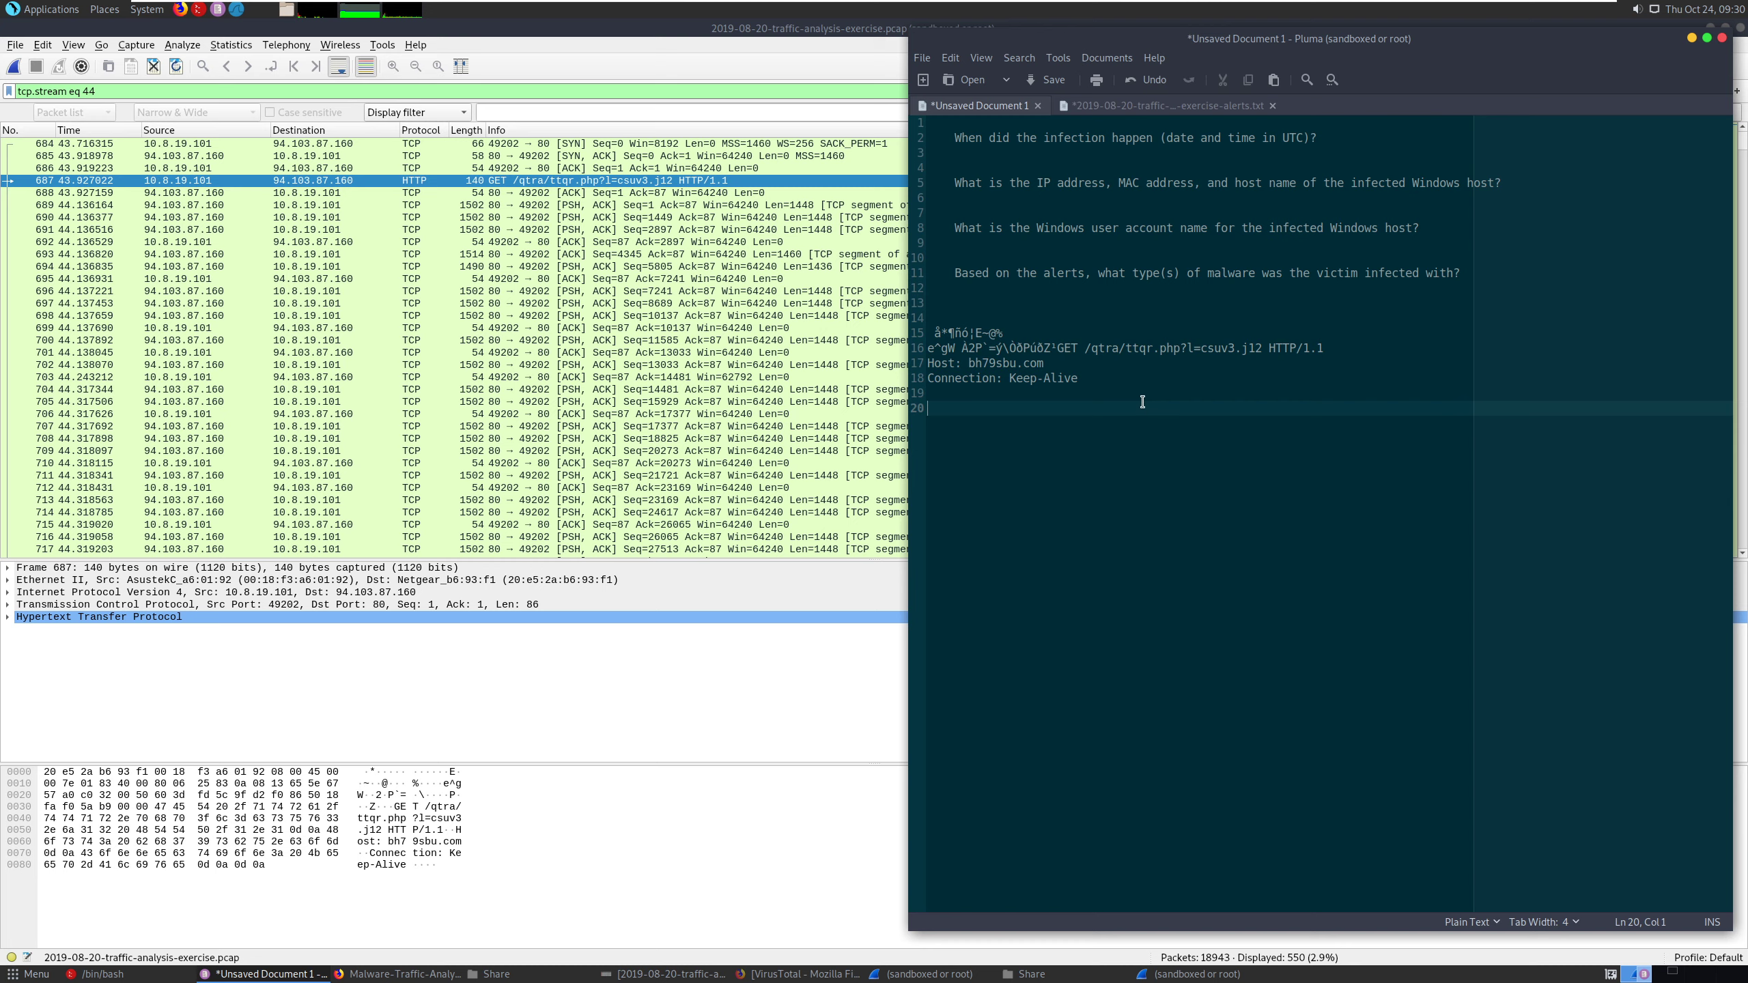
- Trim the pasted packet text in the notes down to the host domain bh79sbu.com
left_click_drag(1081, 387, 923, 367)
key("BackSpace")
key("BackSpace")
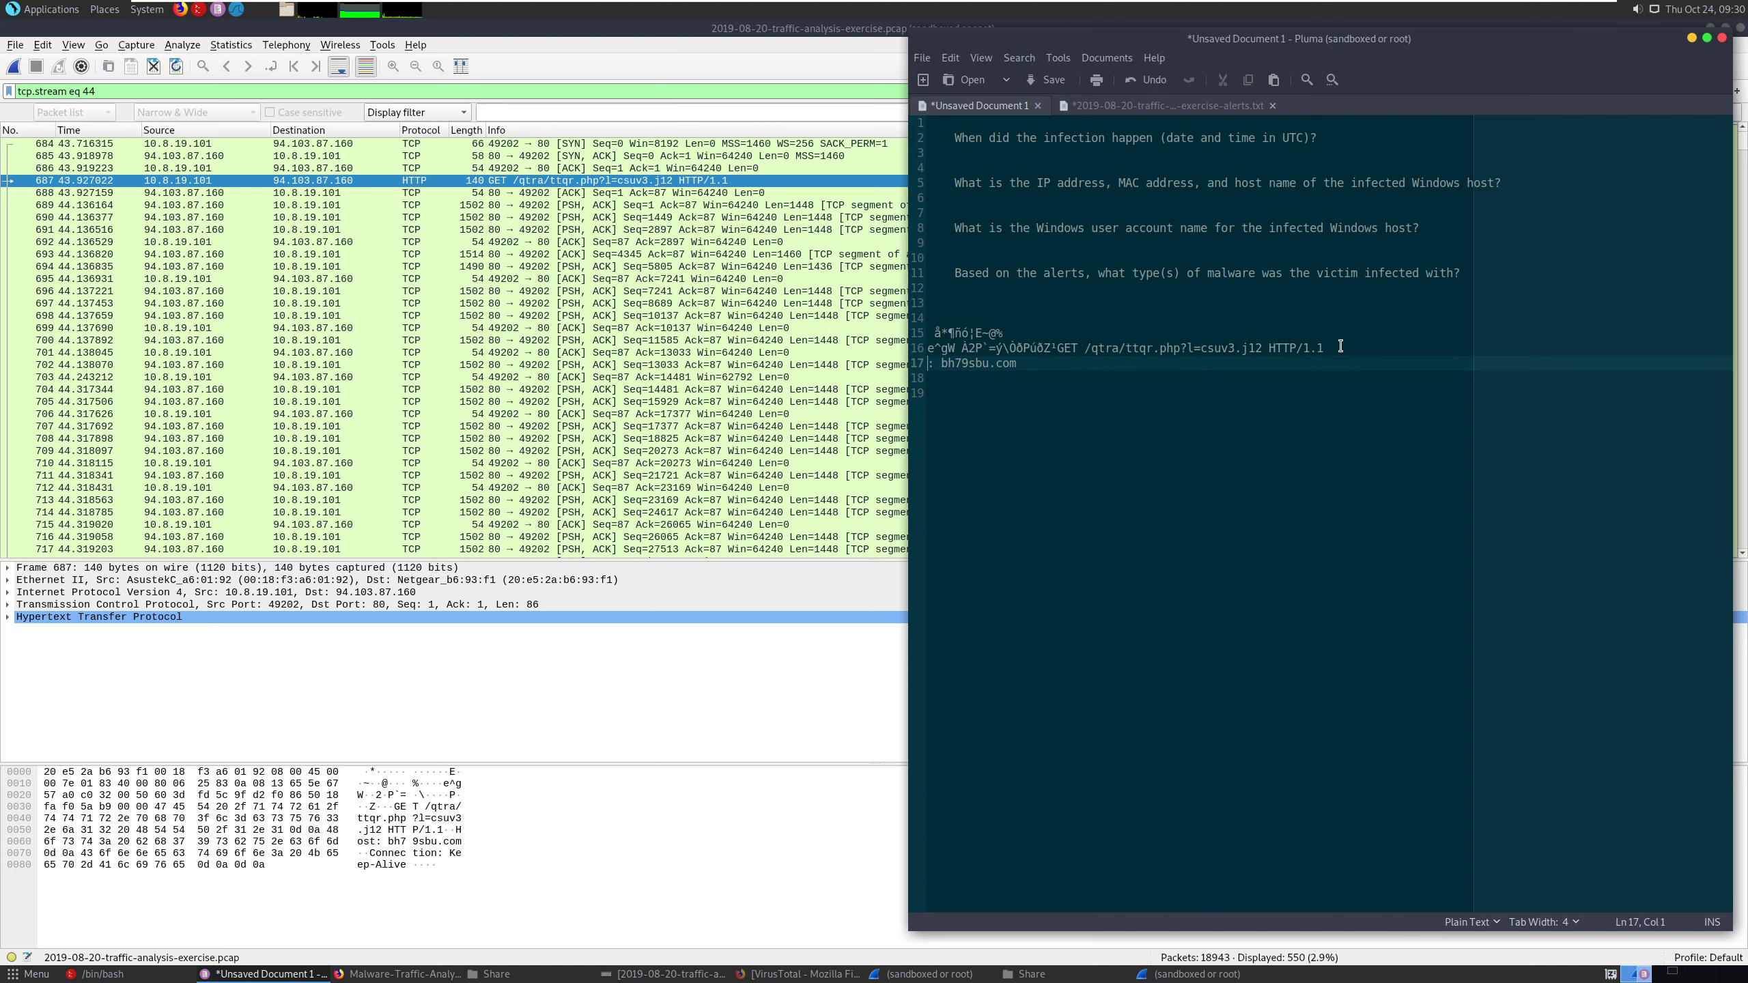
left_click_drag(1339, 346, 868, 333)
key("BackSpace")
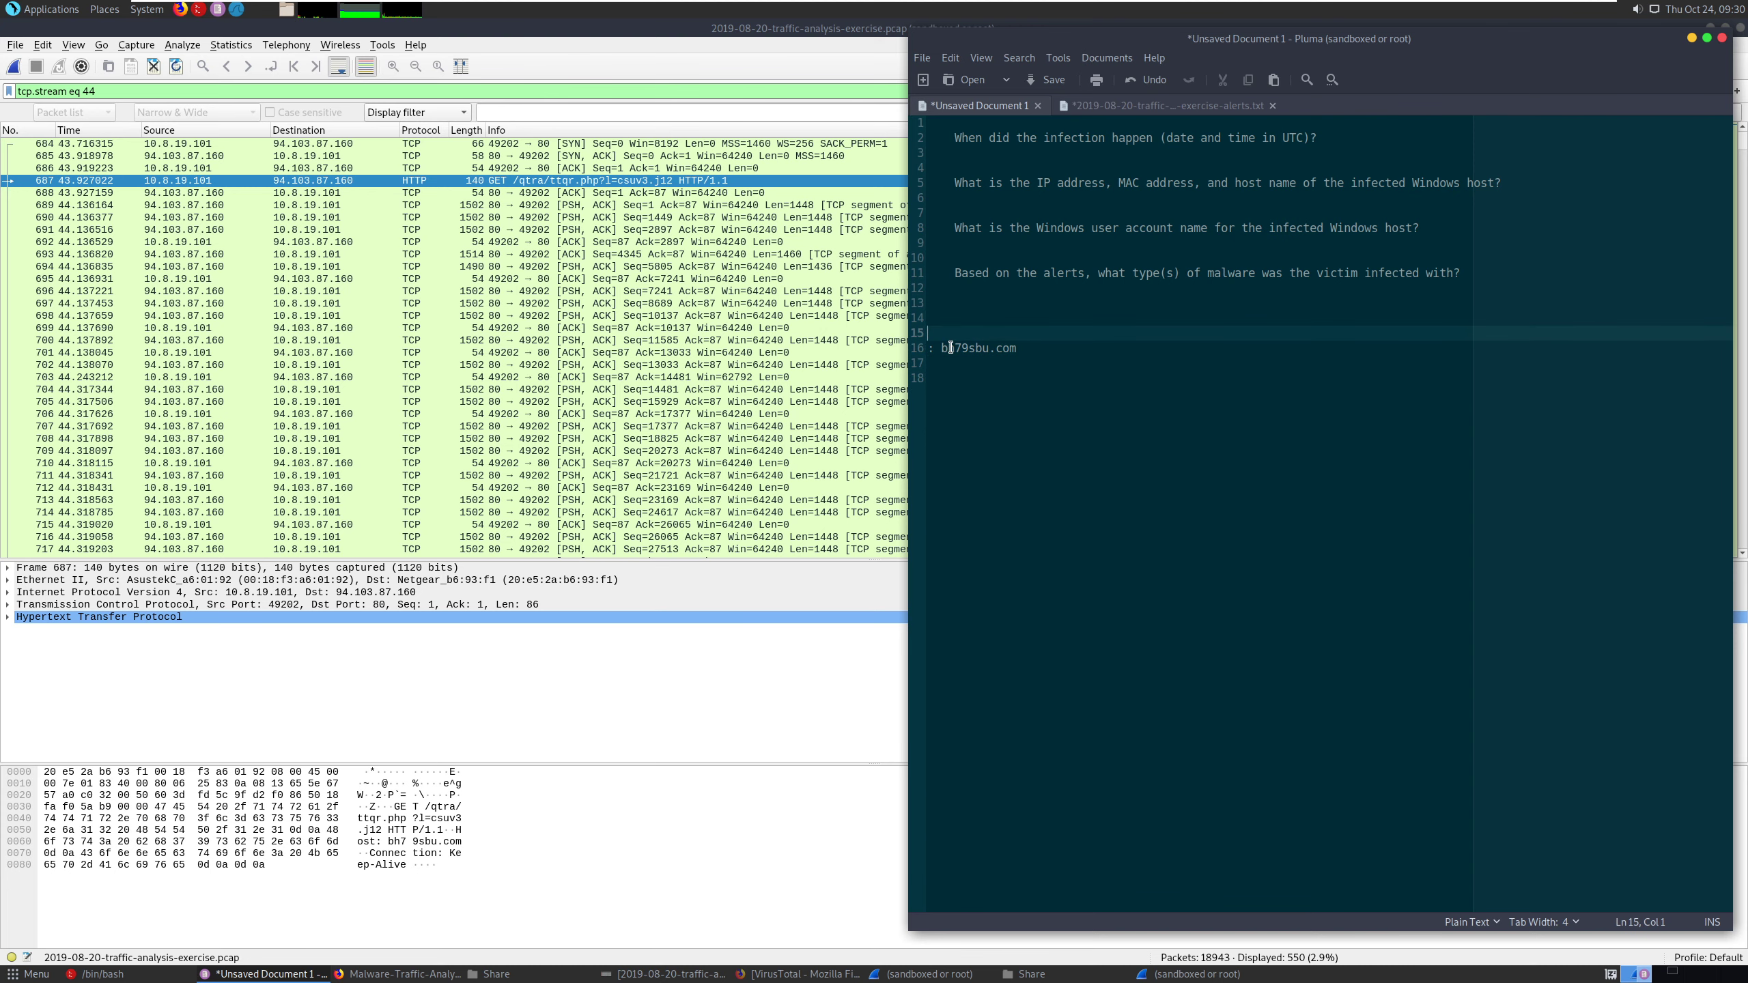
left_click(941, 348)
key("BackSpace")
key("BackSpace")
key("BackSpace")
- Copy bh79sbu.com from the notes, search VirusTotal for it in Firefox, and view the domain's relations
triple_click(981, 336)
right_click(982, 337)
left_click(1012, 373)
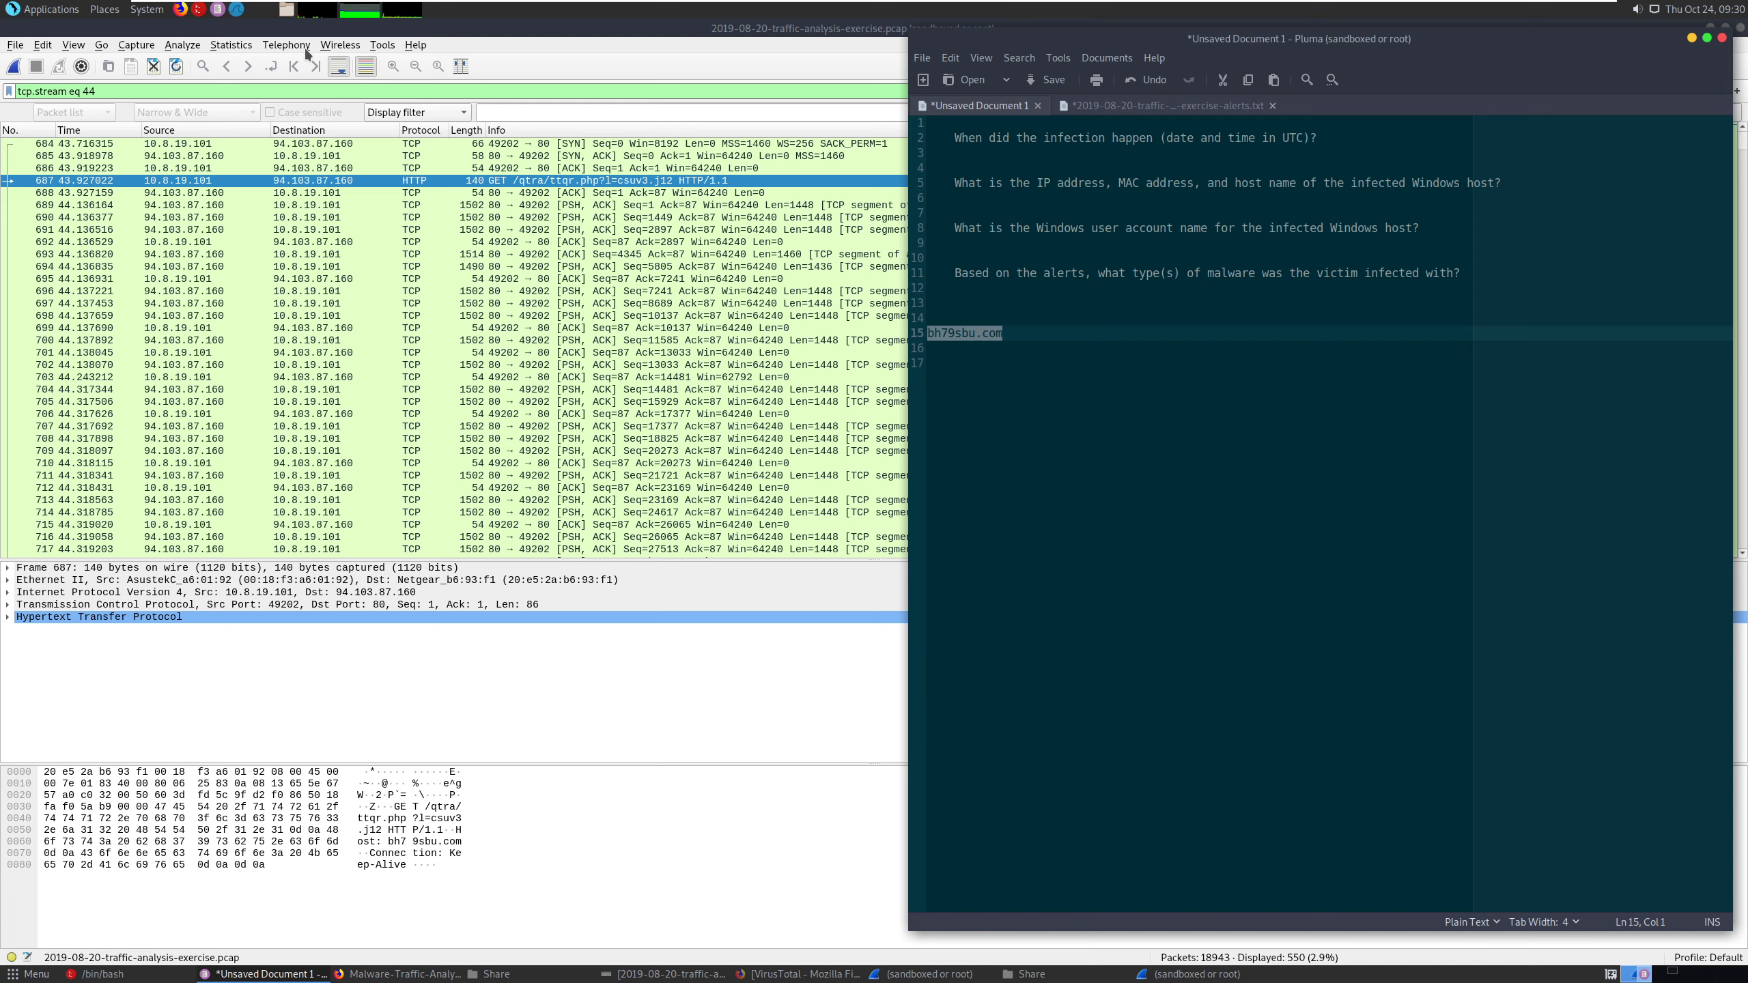
left_click(365, 975)
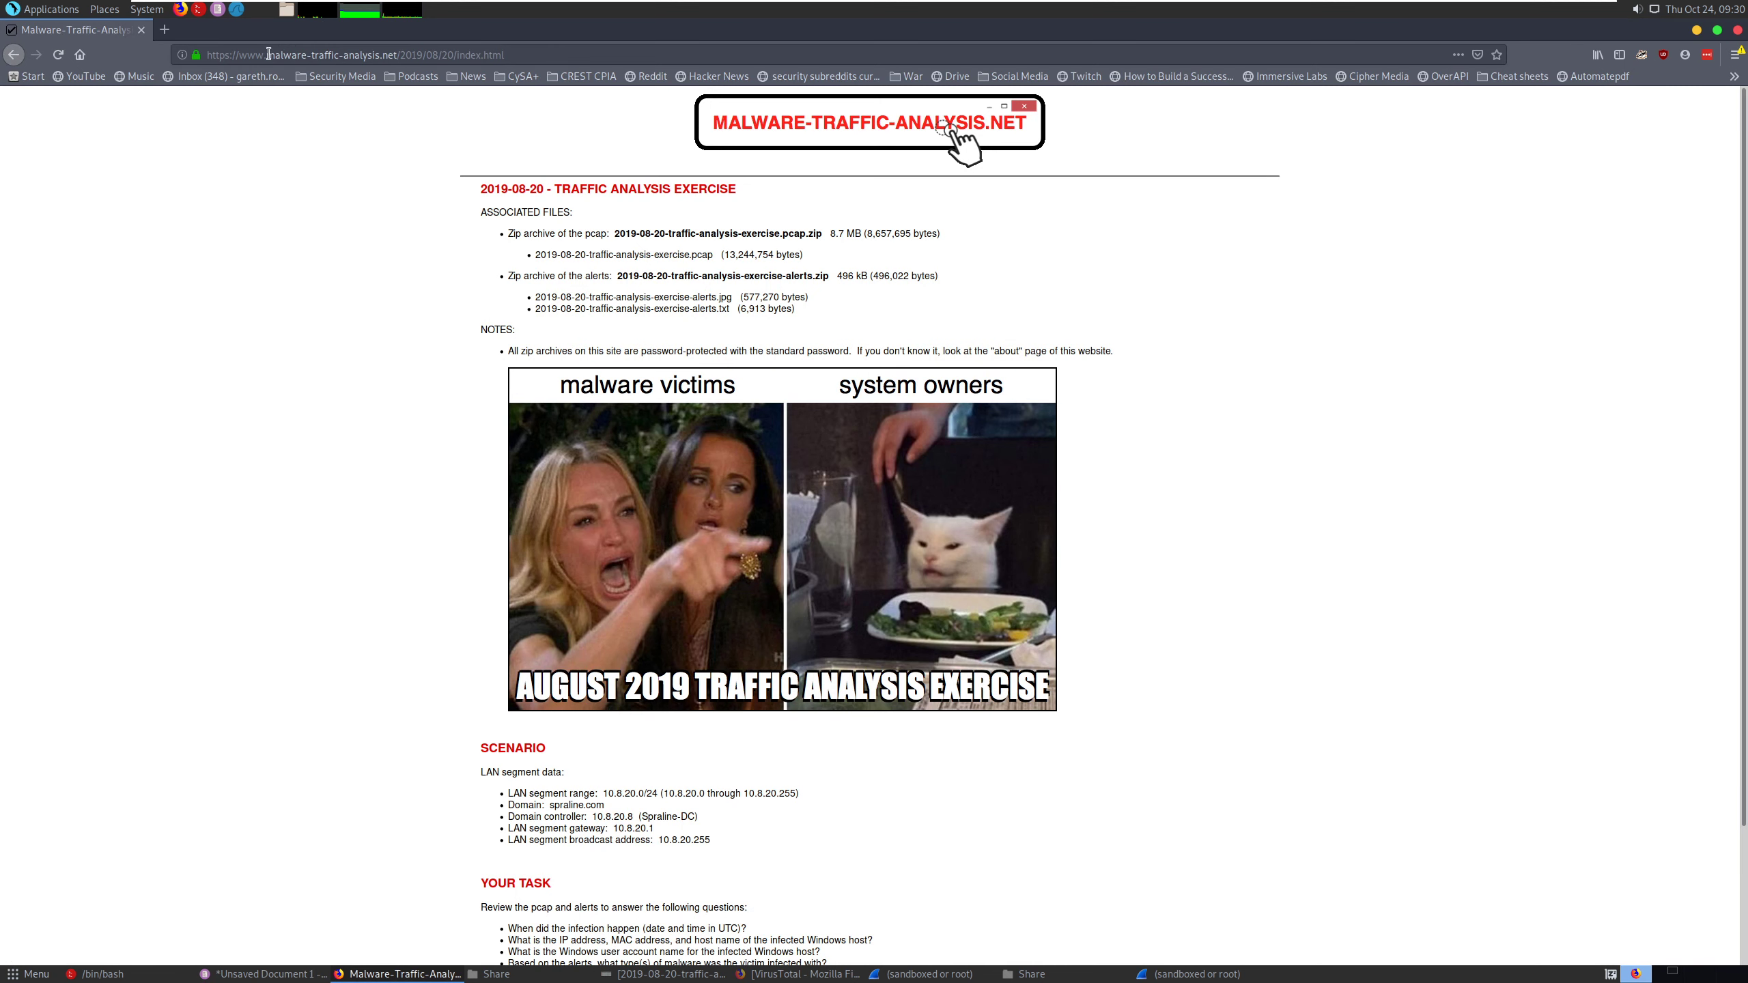
left_click(793, 973)
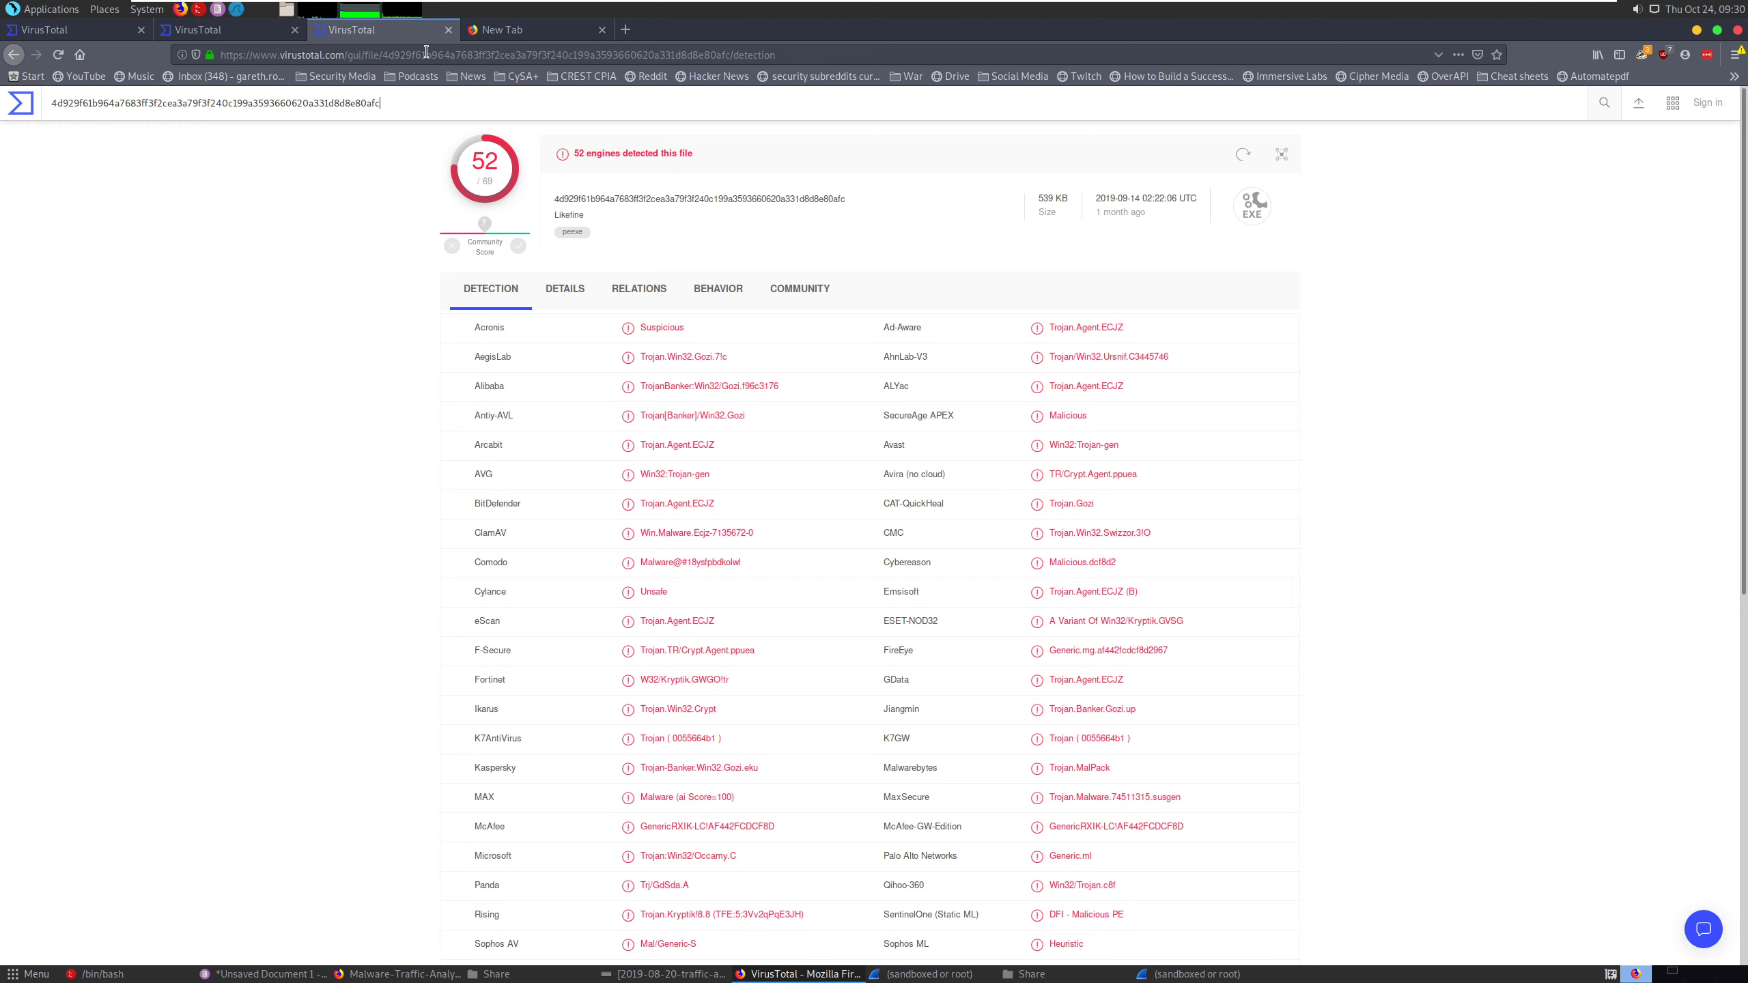
left_click(227, 29)
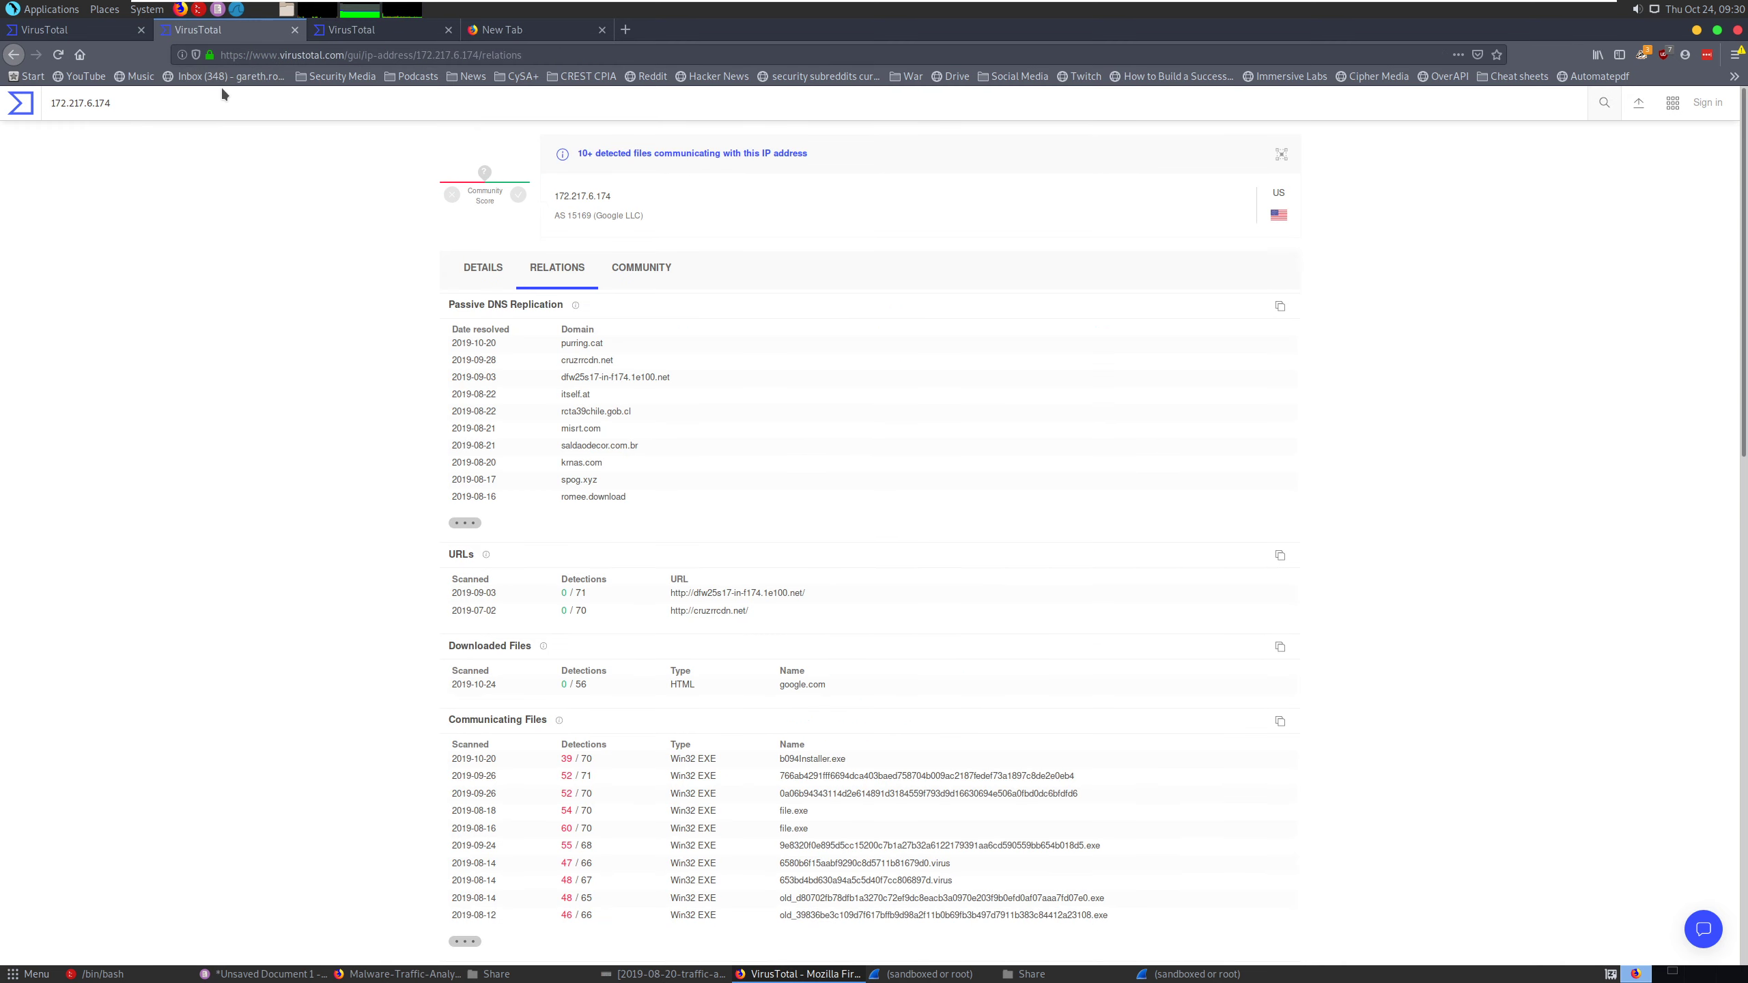
left_click(218, 101)
right_click(217, 101)
left_click(267, 180)
key("Return")
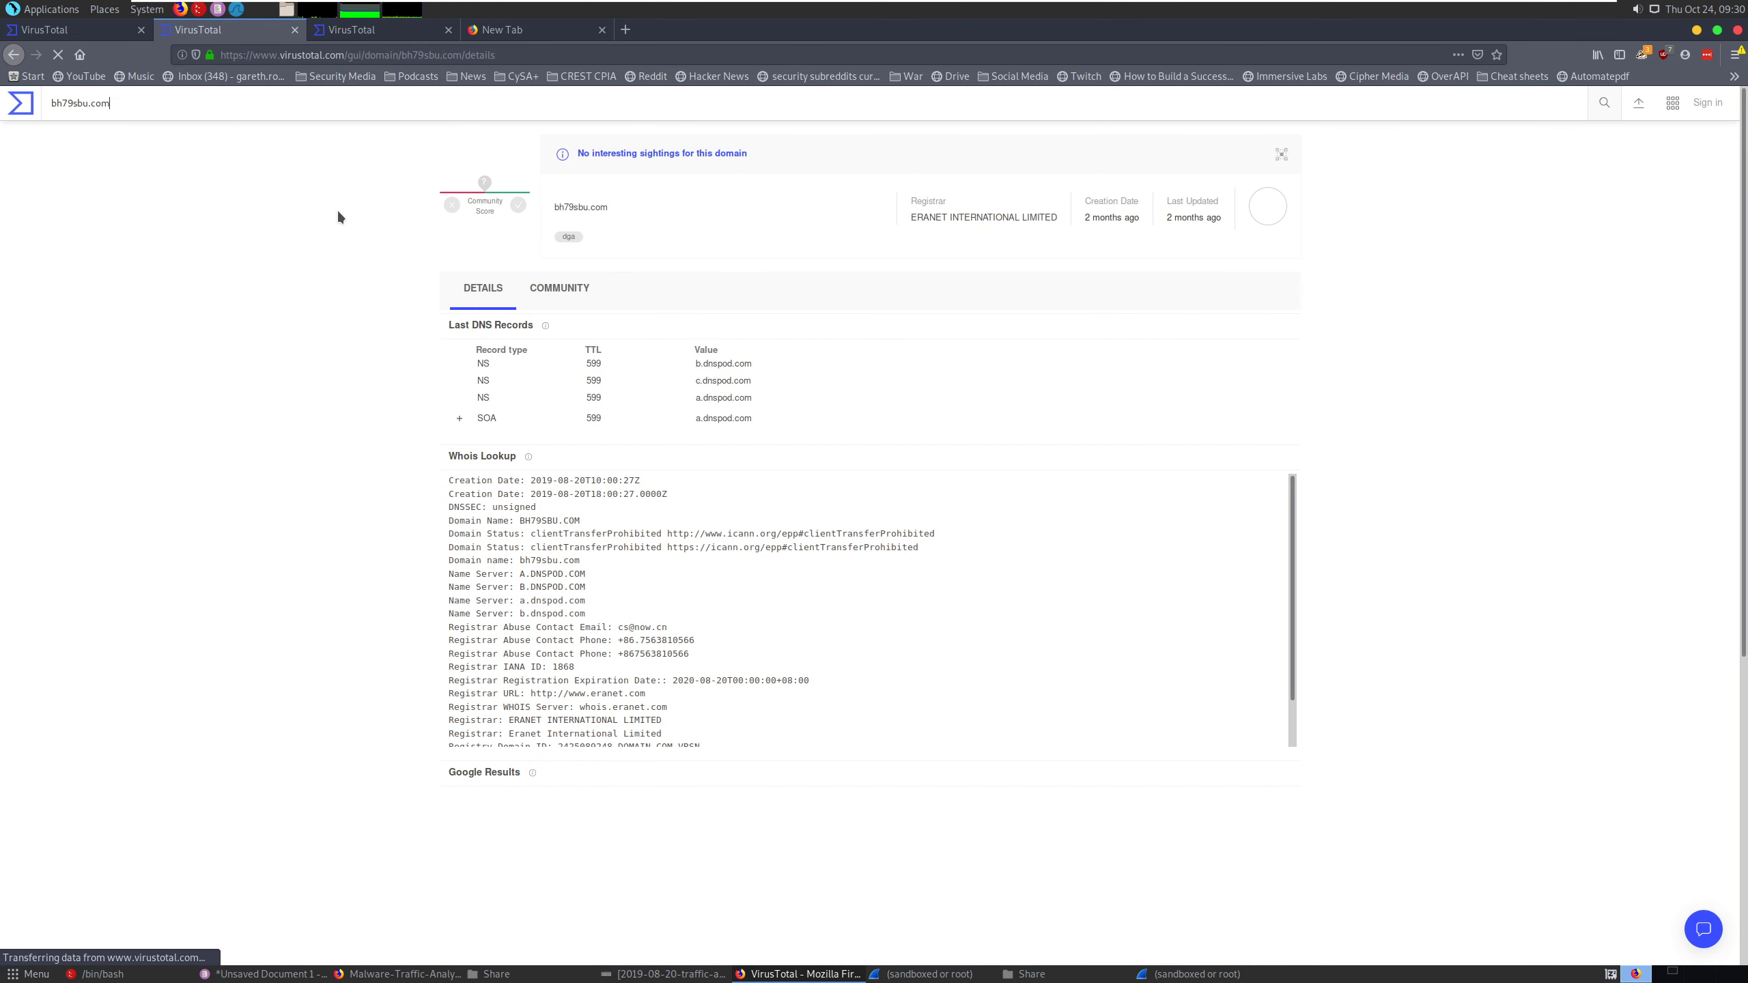
left_click(555, 292)
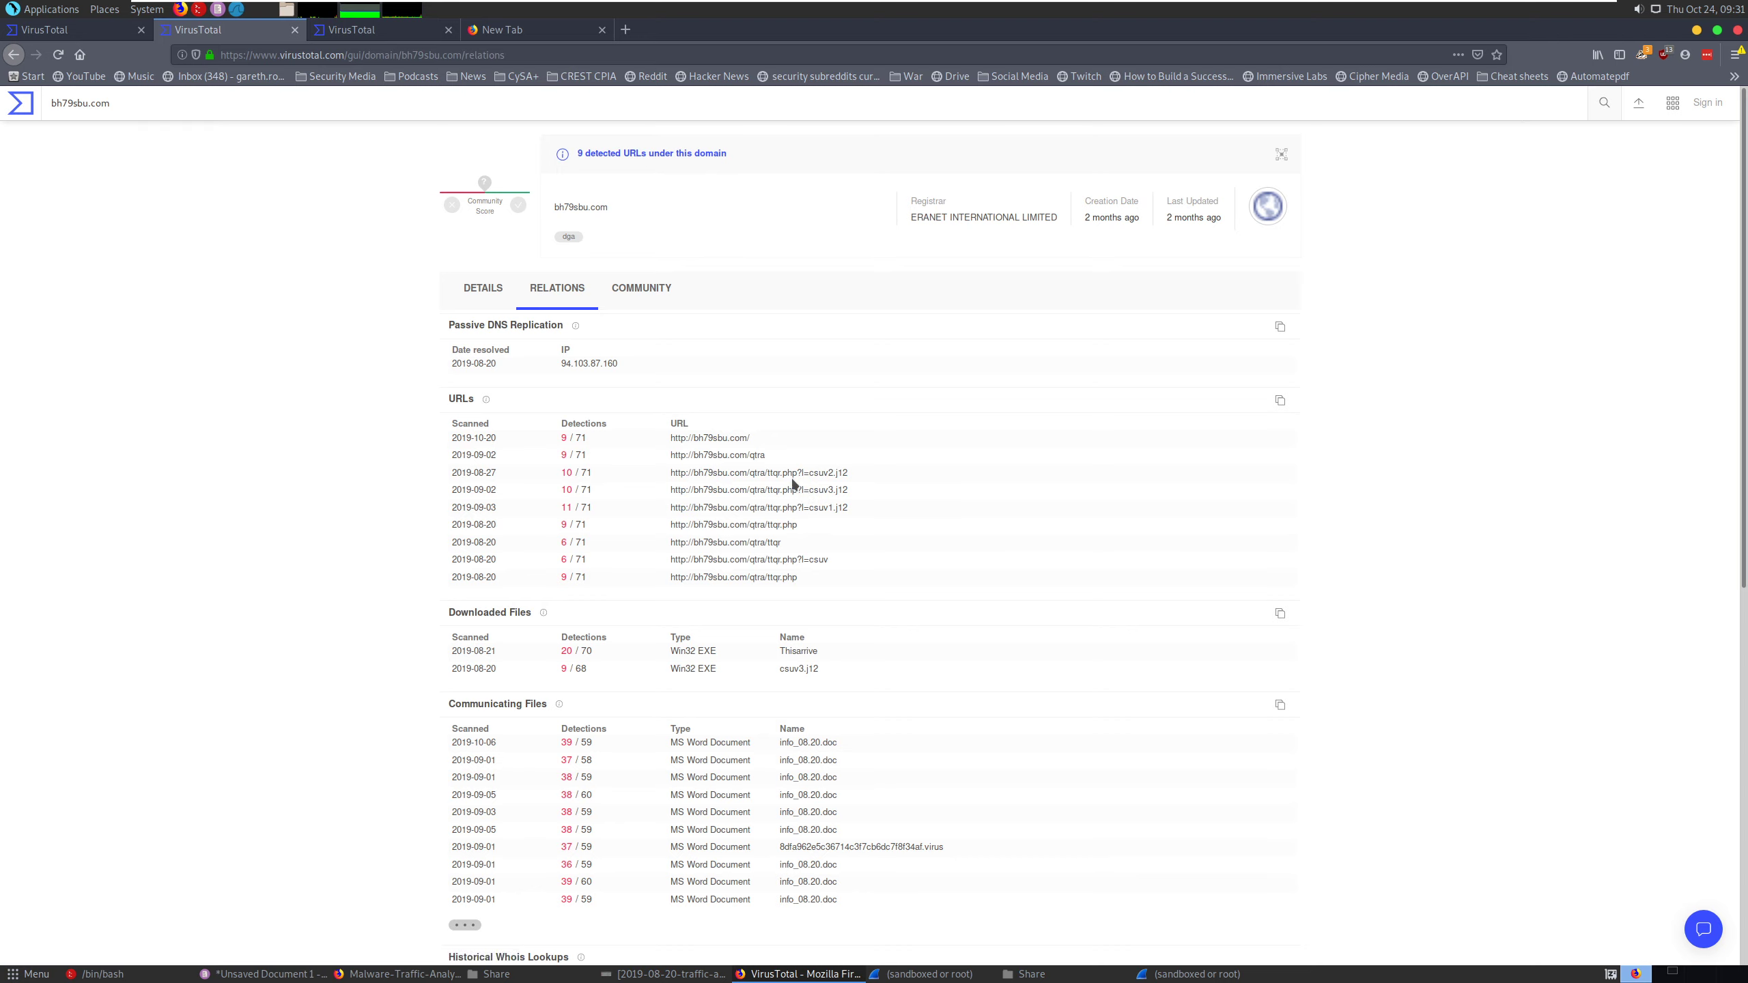
- Return to the file's VirusTotal detections, switch to the Pluma notes, and enter "Banking trojen" below the malware type question
left_click(523, 31)
left_click(366, 34)
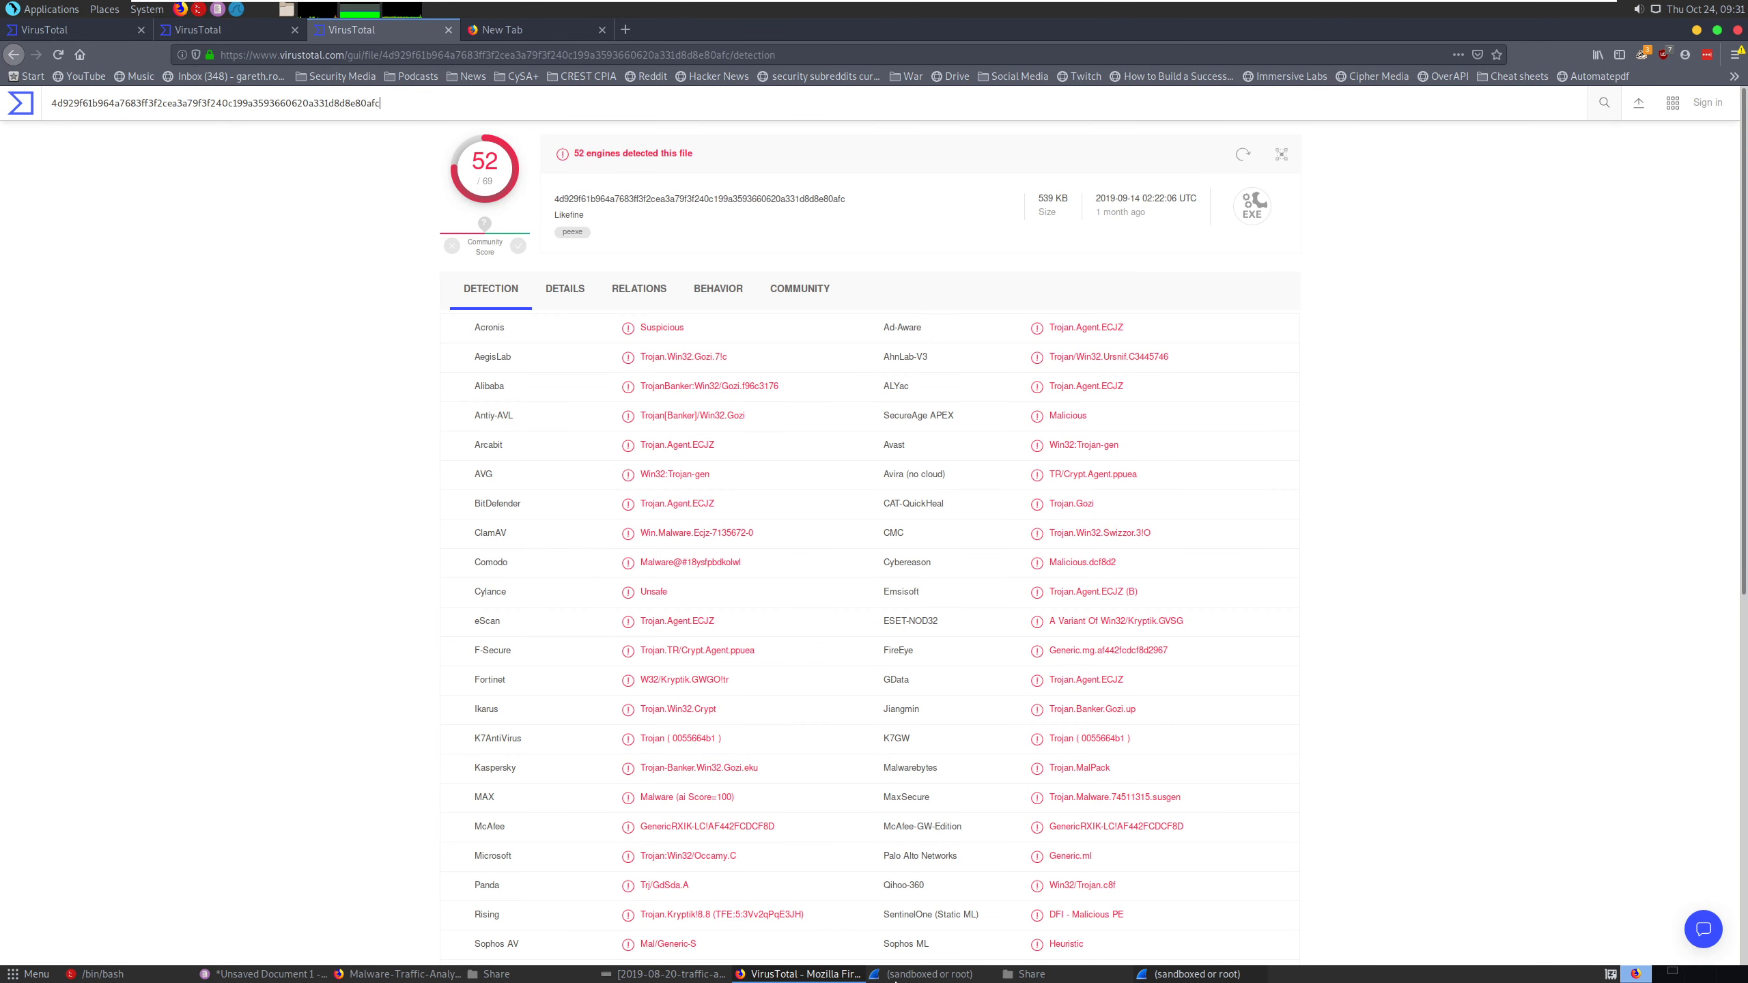
left_click(1197, 973)
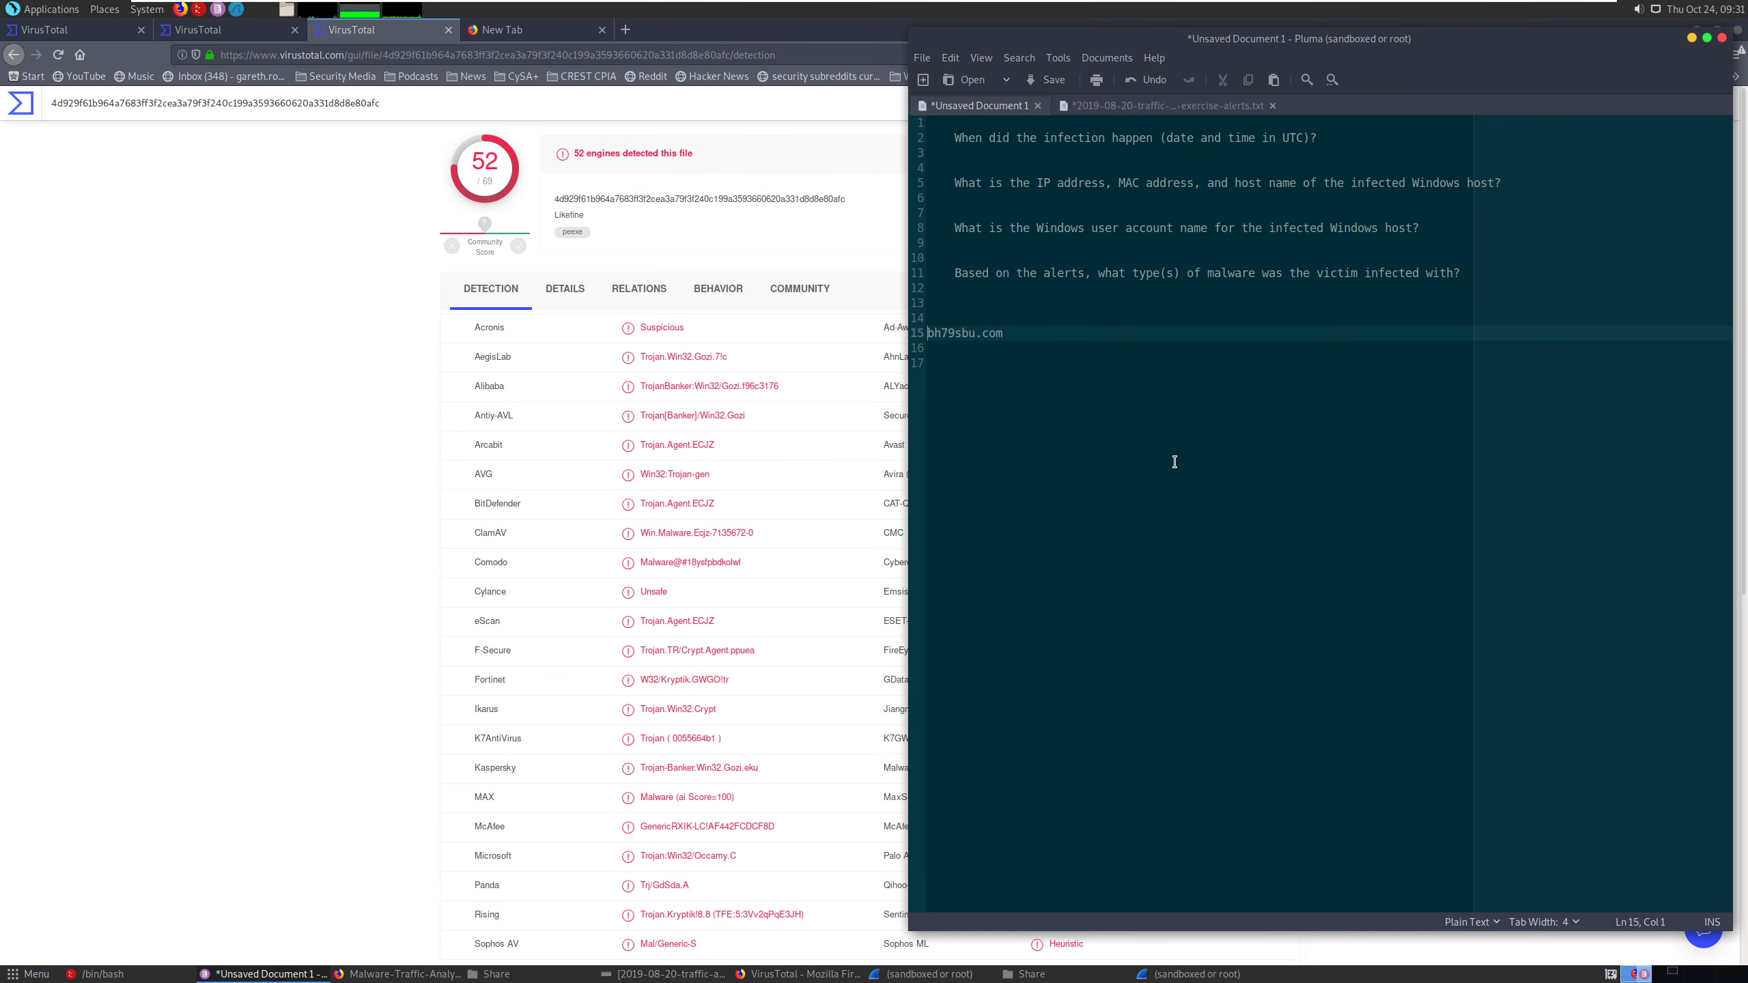
left_click(979, 301)
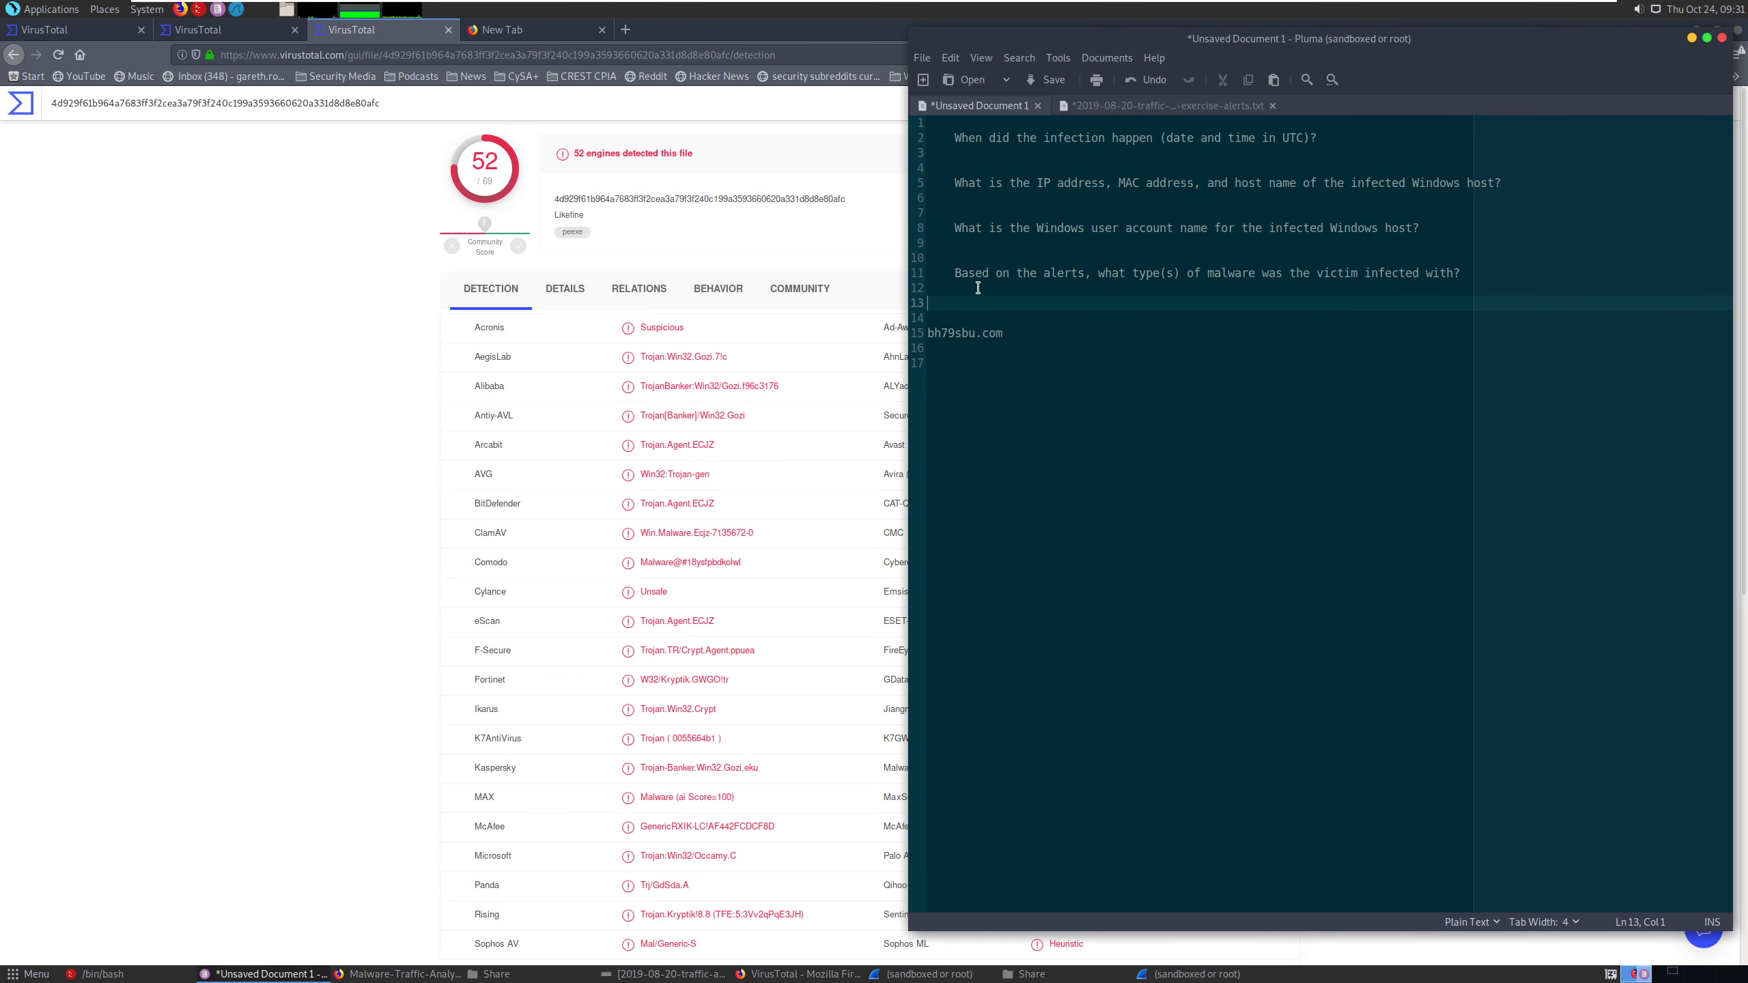
left_click(978, 283)
type("Bna")
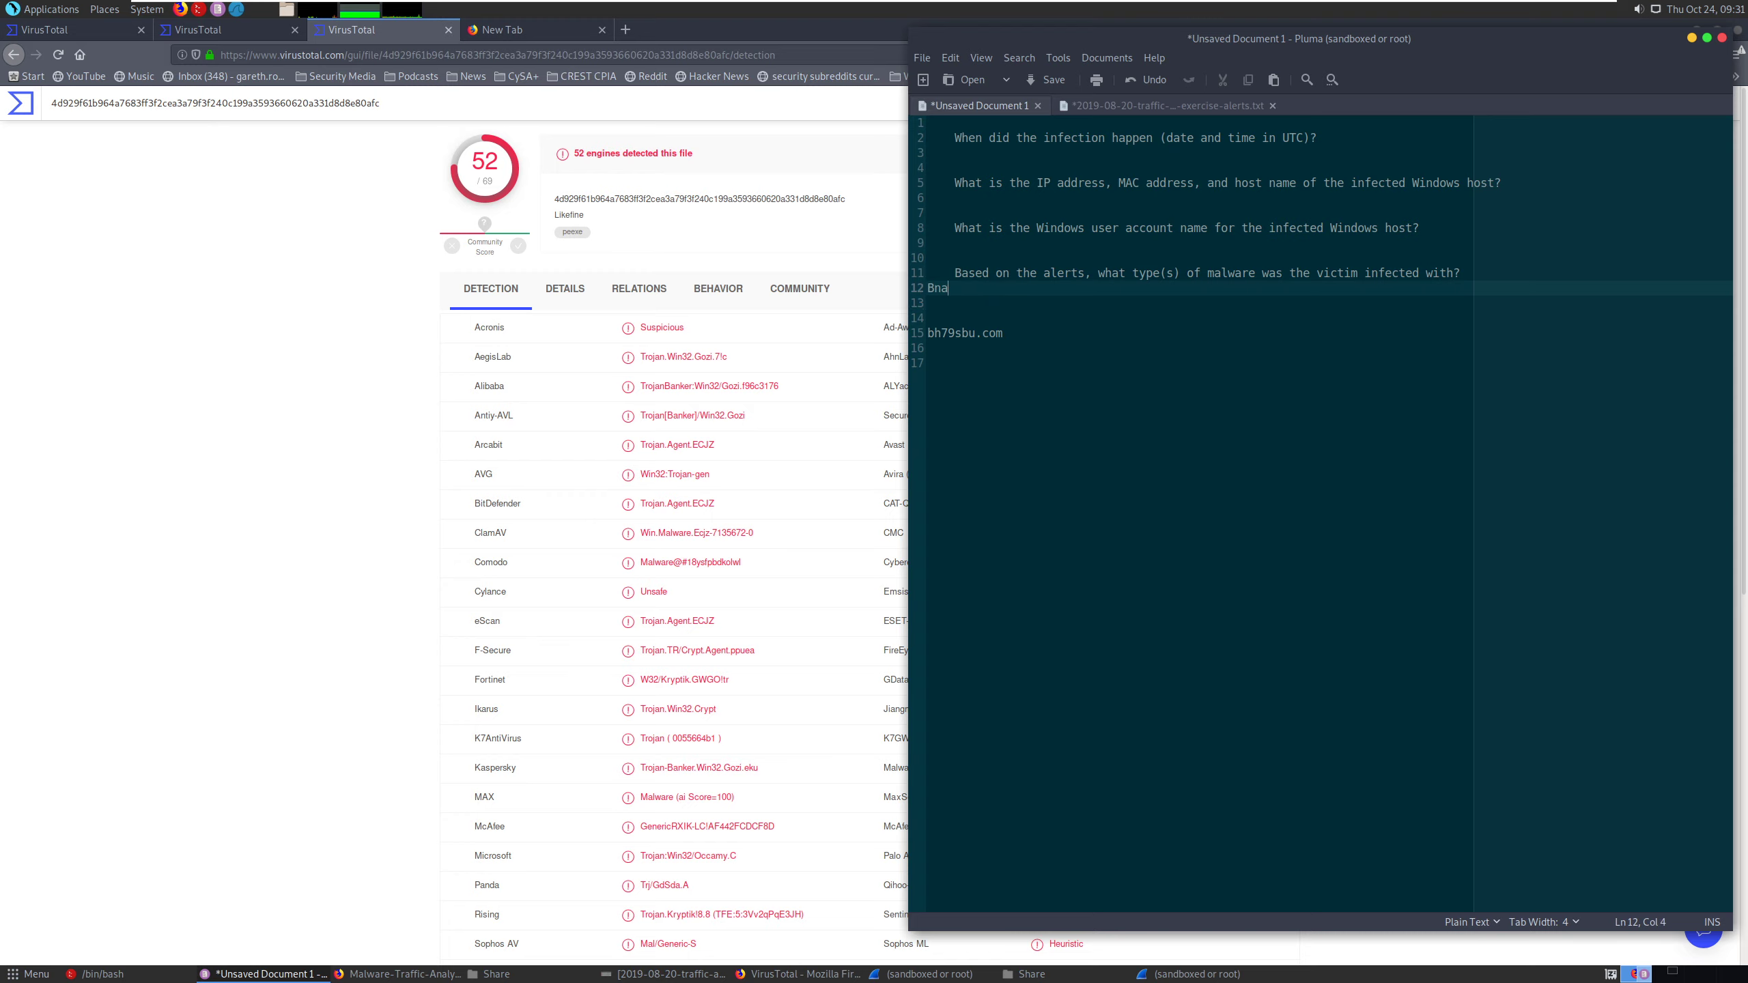
type("king trojen")
left_click(950, 288)
key("BackSpace")
key("BackSpace")
type("an")
- Place the cursor below the infection date and time question and restore the Wireshark capture window to a smaller size alongside the notes
left_click(1018, 254)
left_click(998, 243)
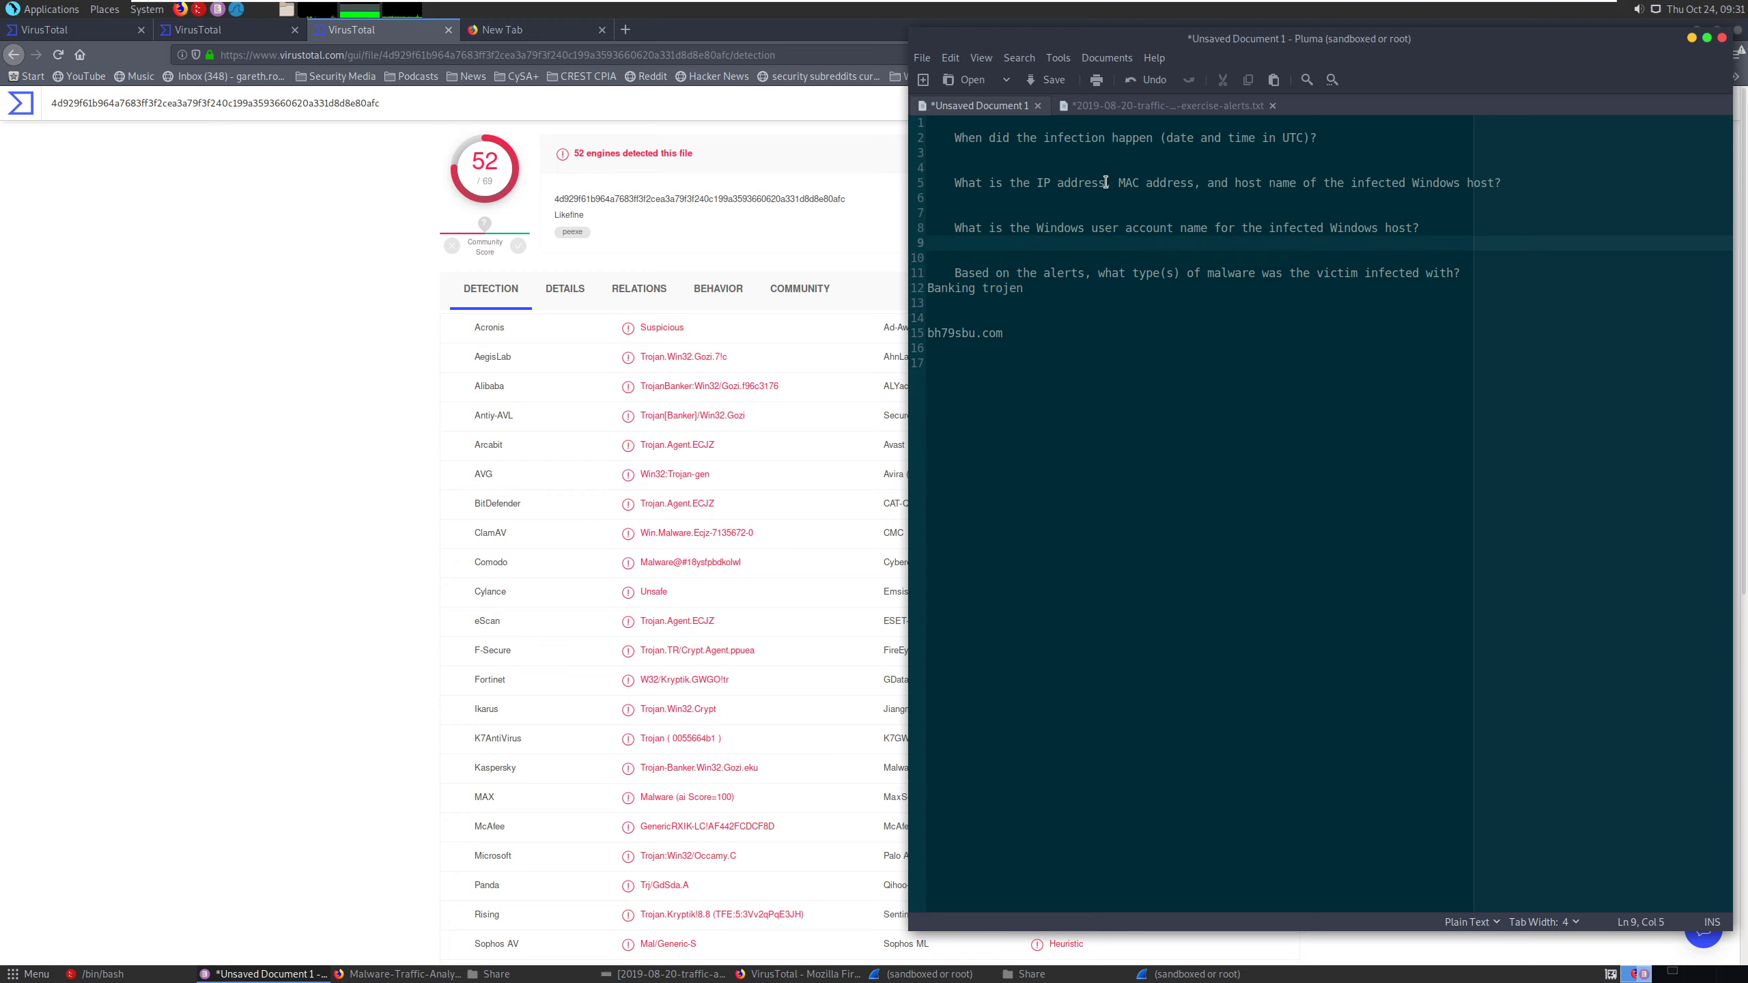
left_click(1062, 197)
left_click(1009, 157)
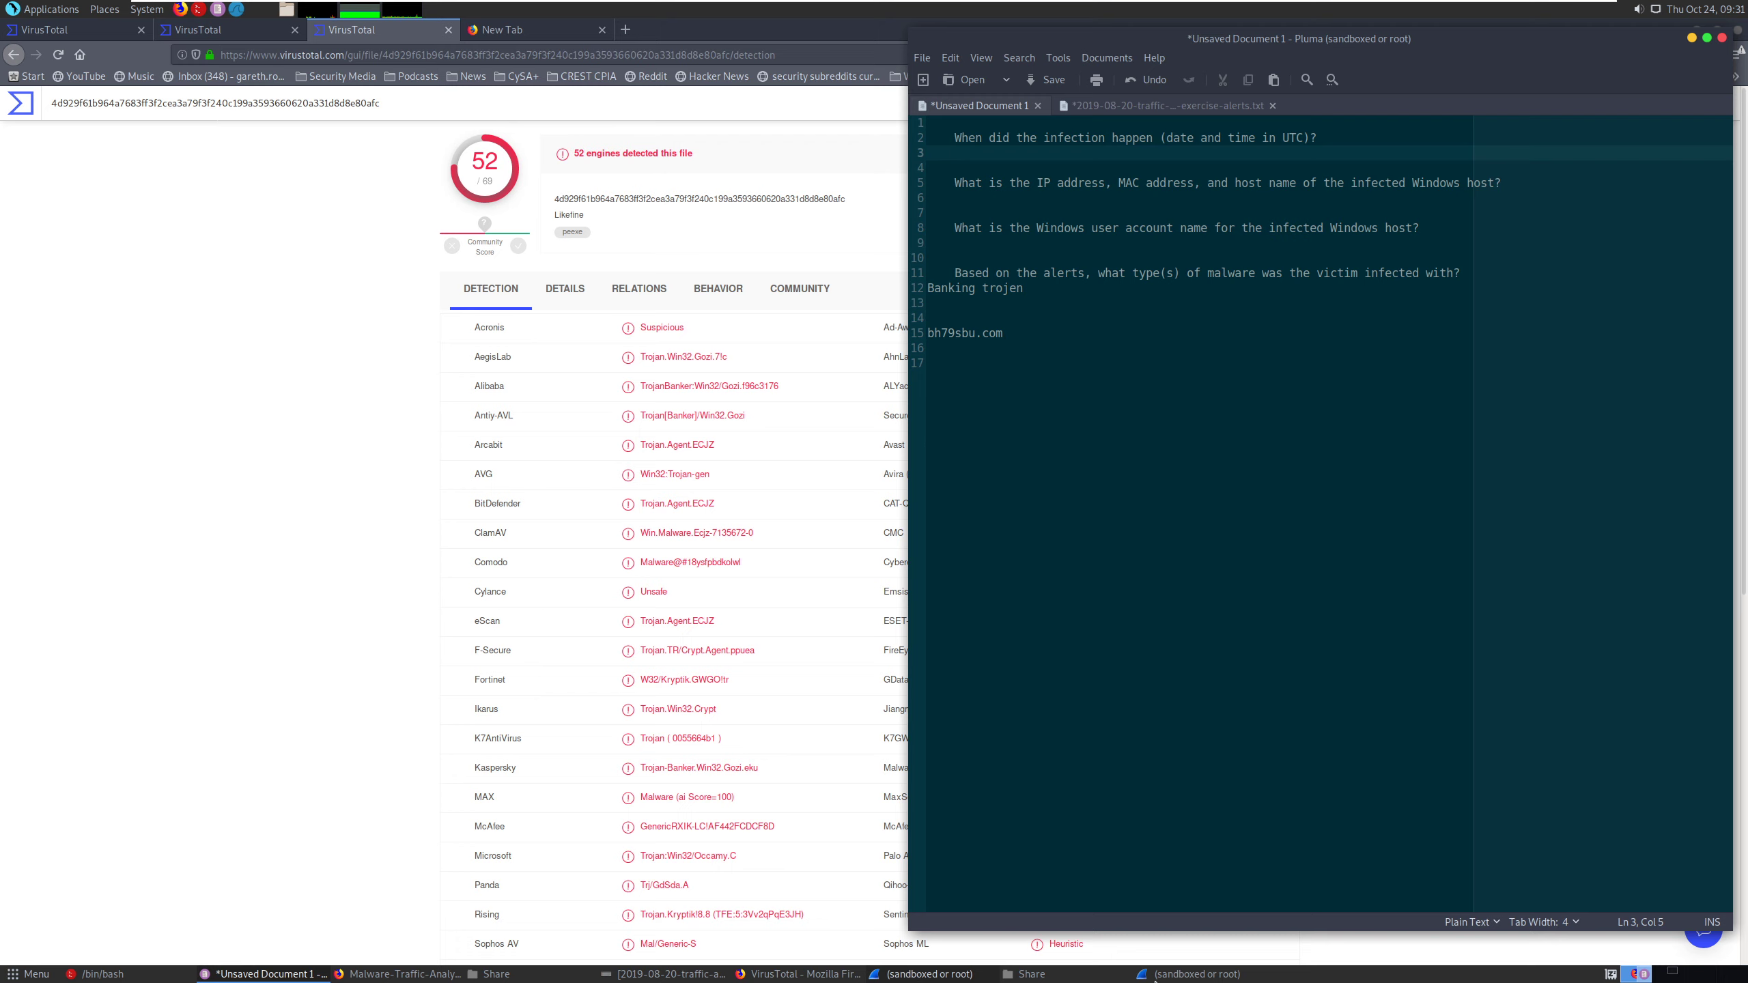
key("alt+Tab")
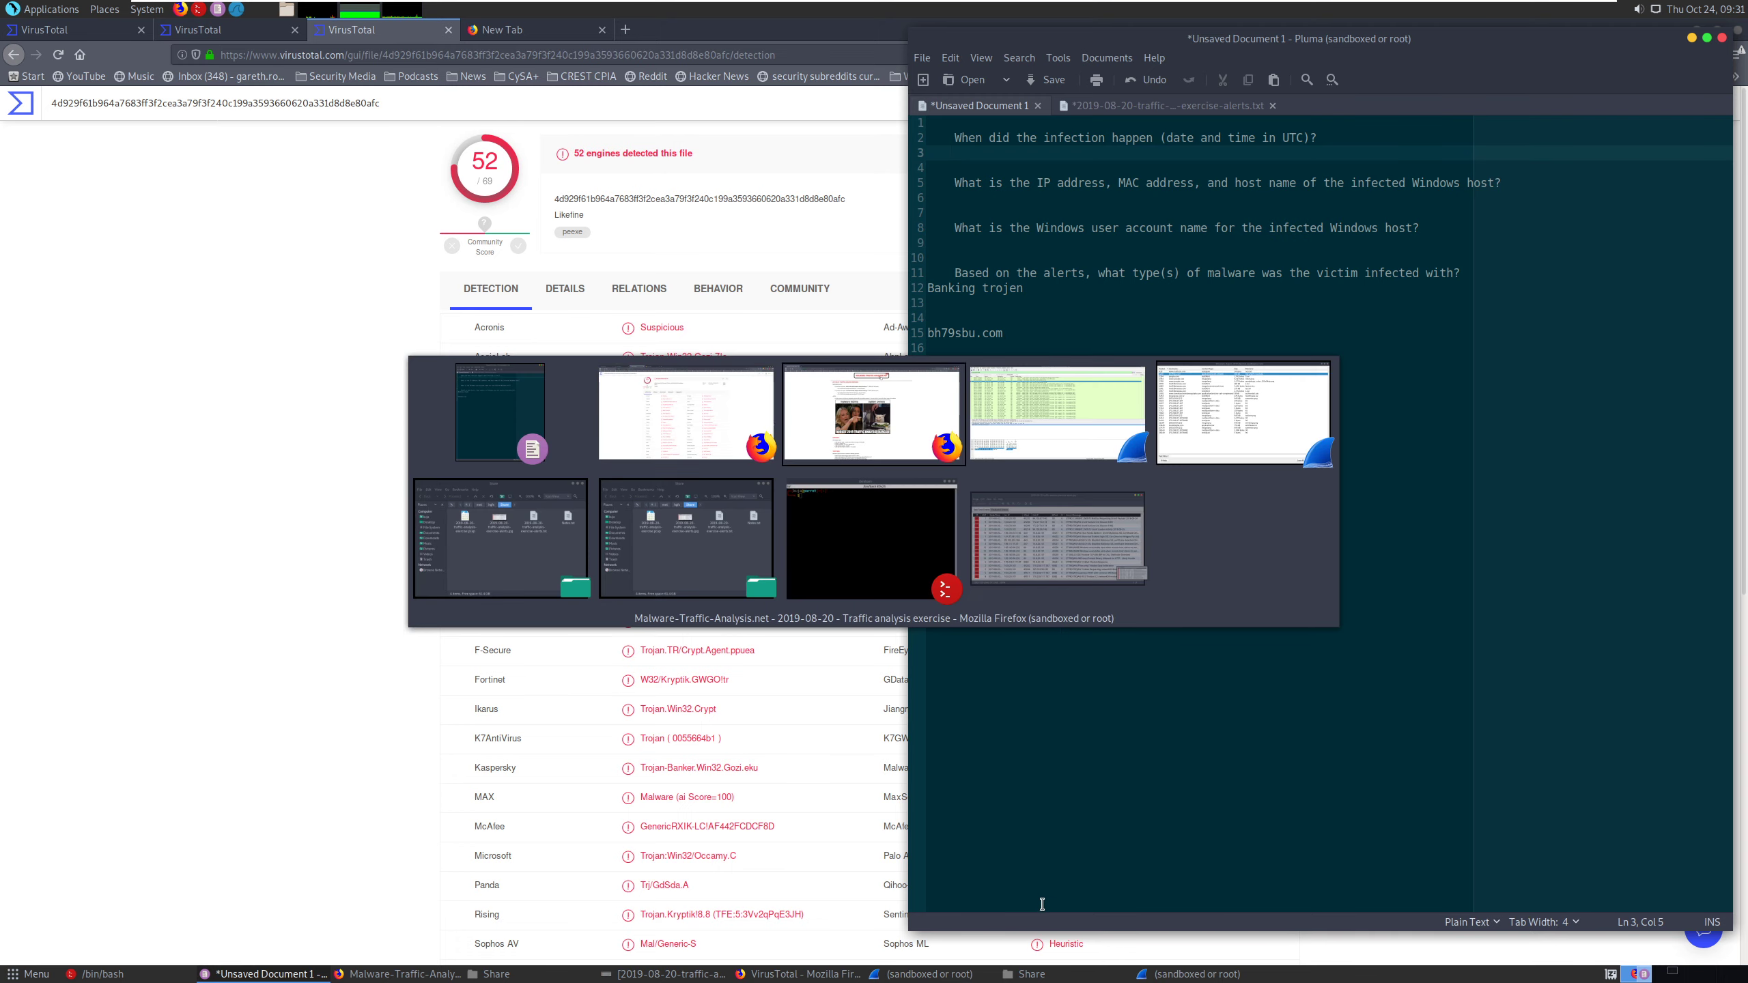
key("alt+Tab")
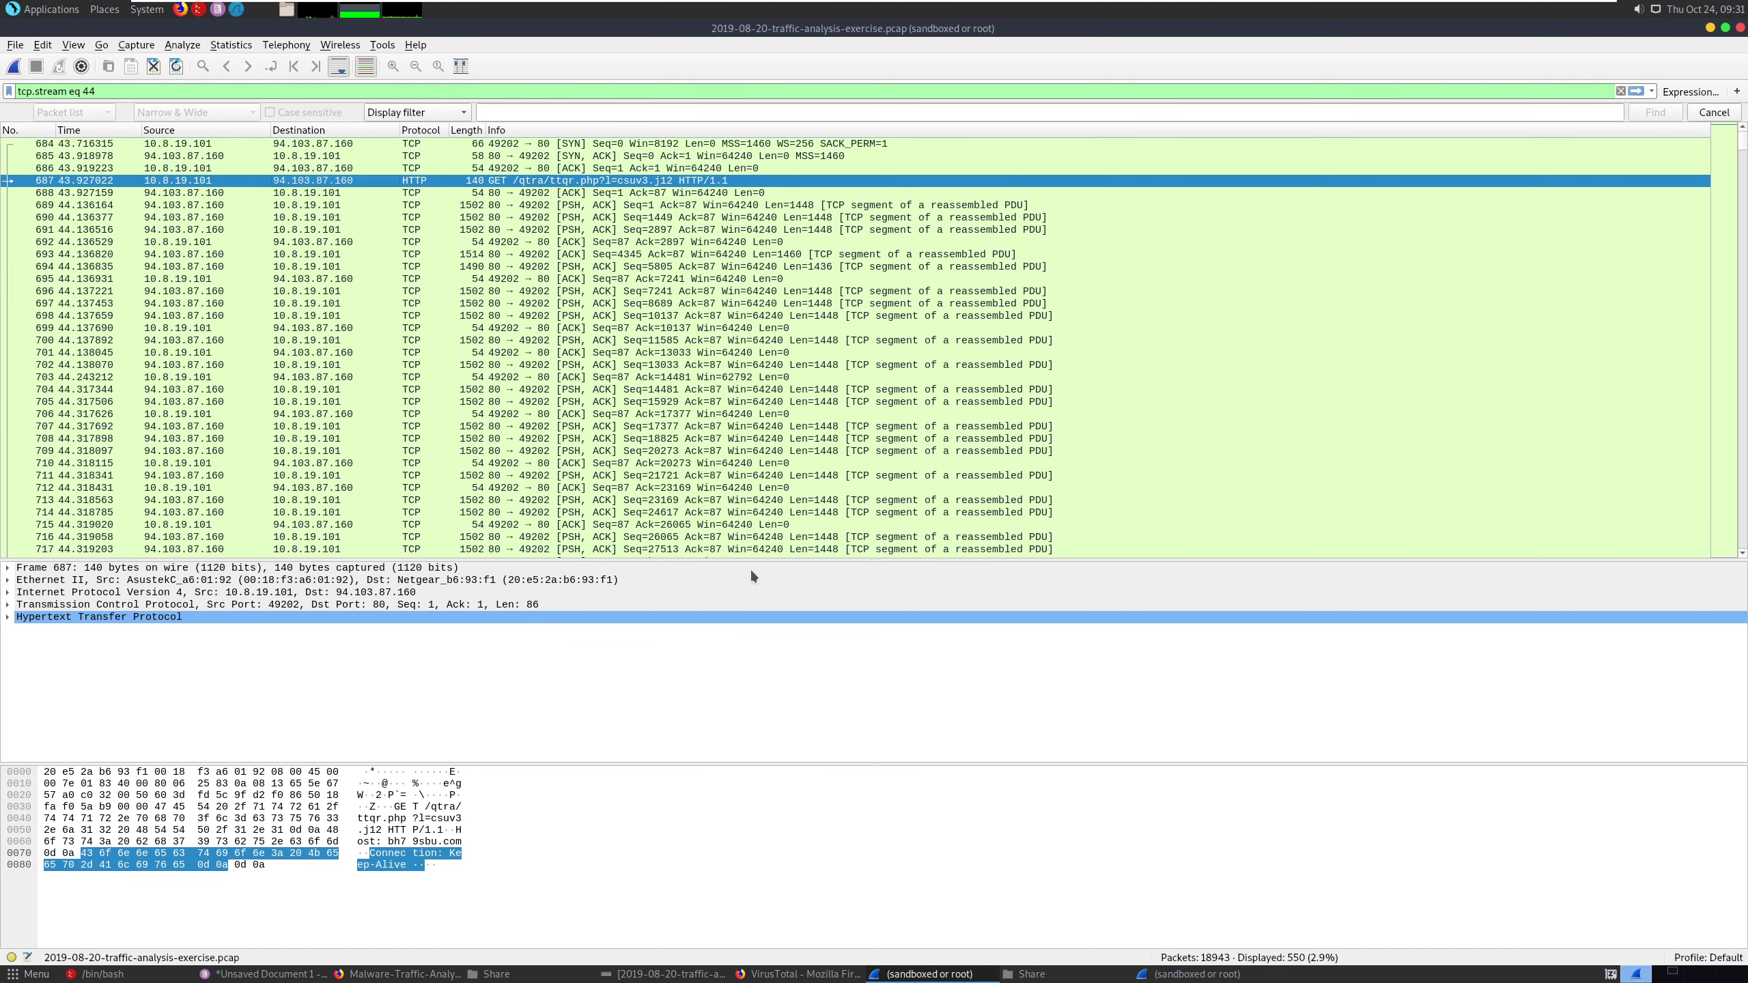
double_click(887, 31)
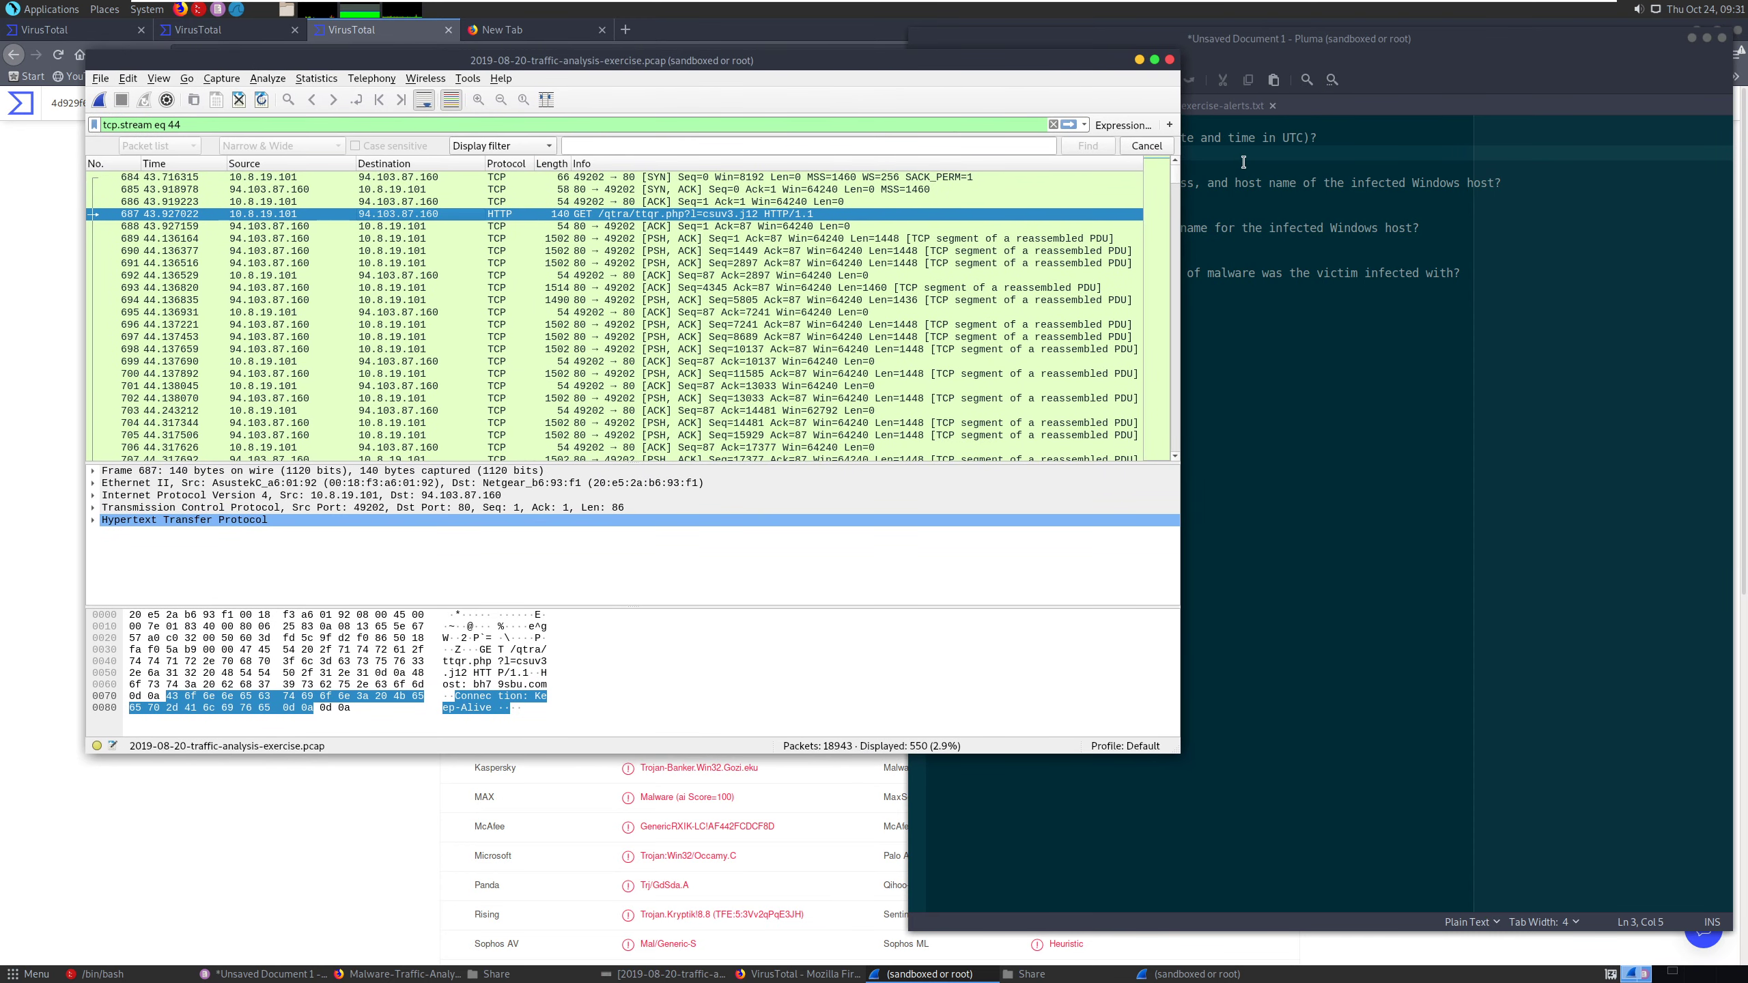
left_click(1243, 161)
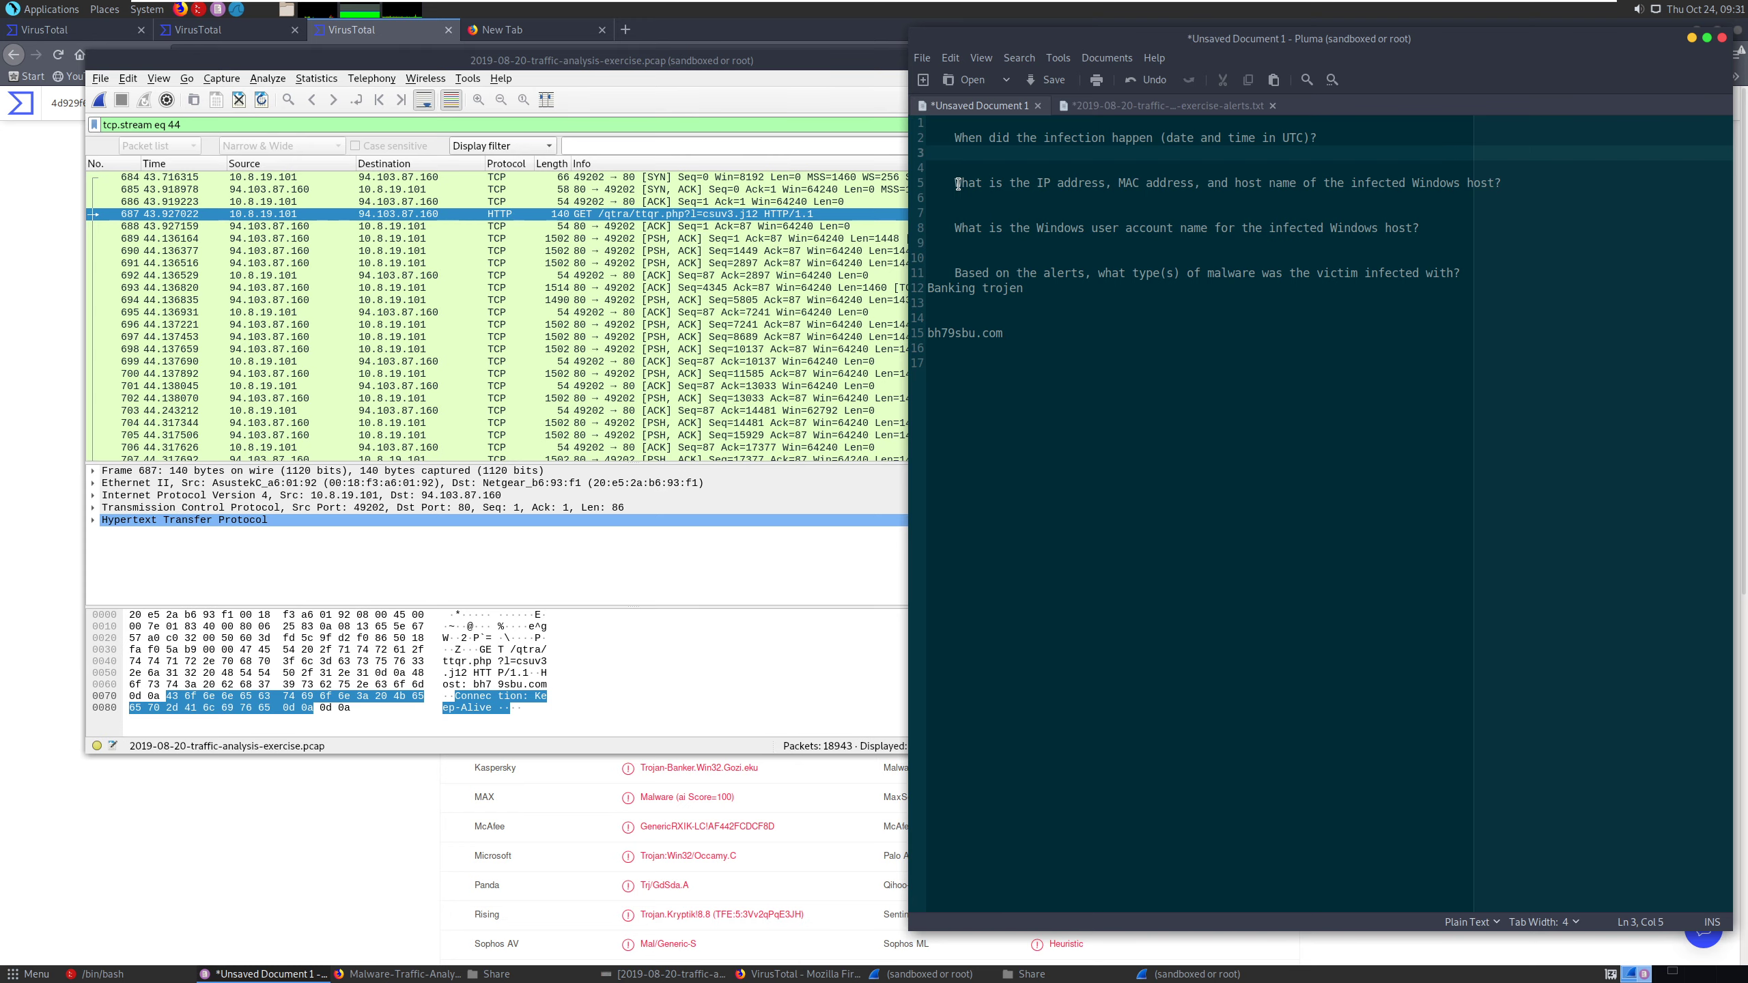
- Follow the HTTP stream of packet 687 in Wireshark and move the stream window clear of the notes' text
right_click(372, 213)
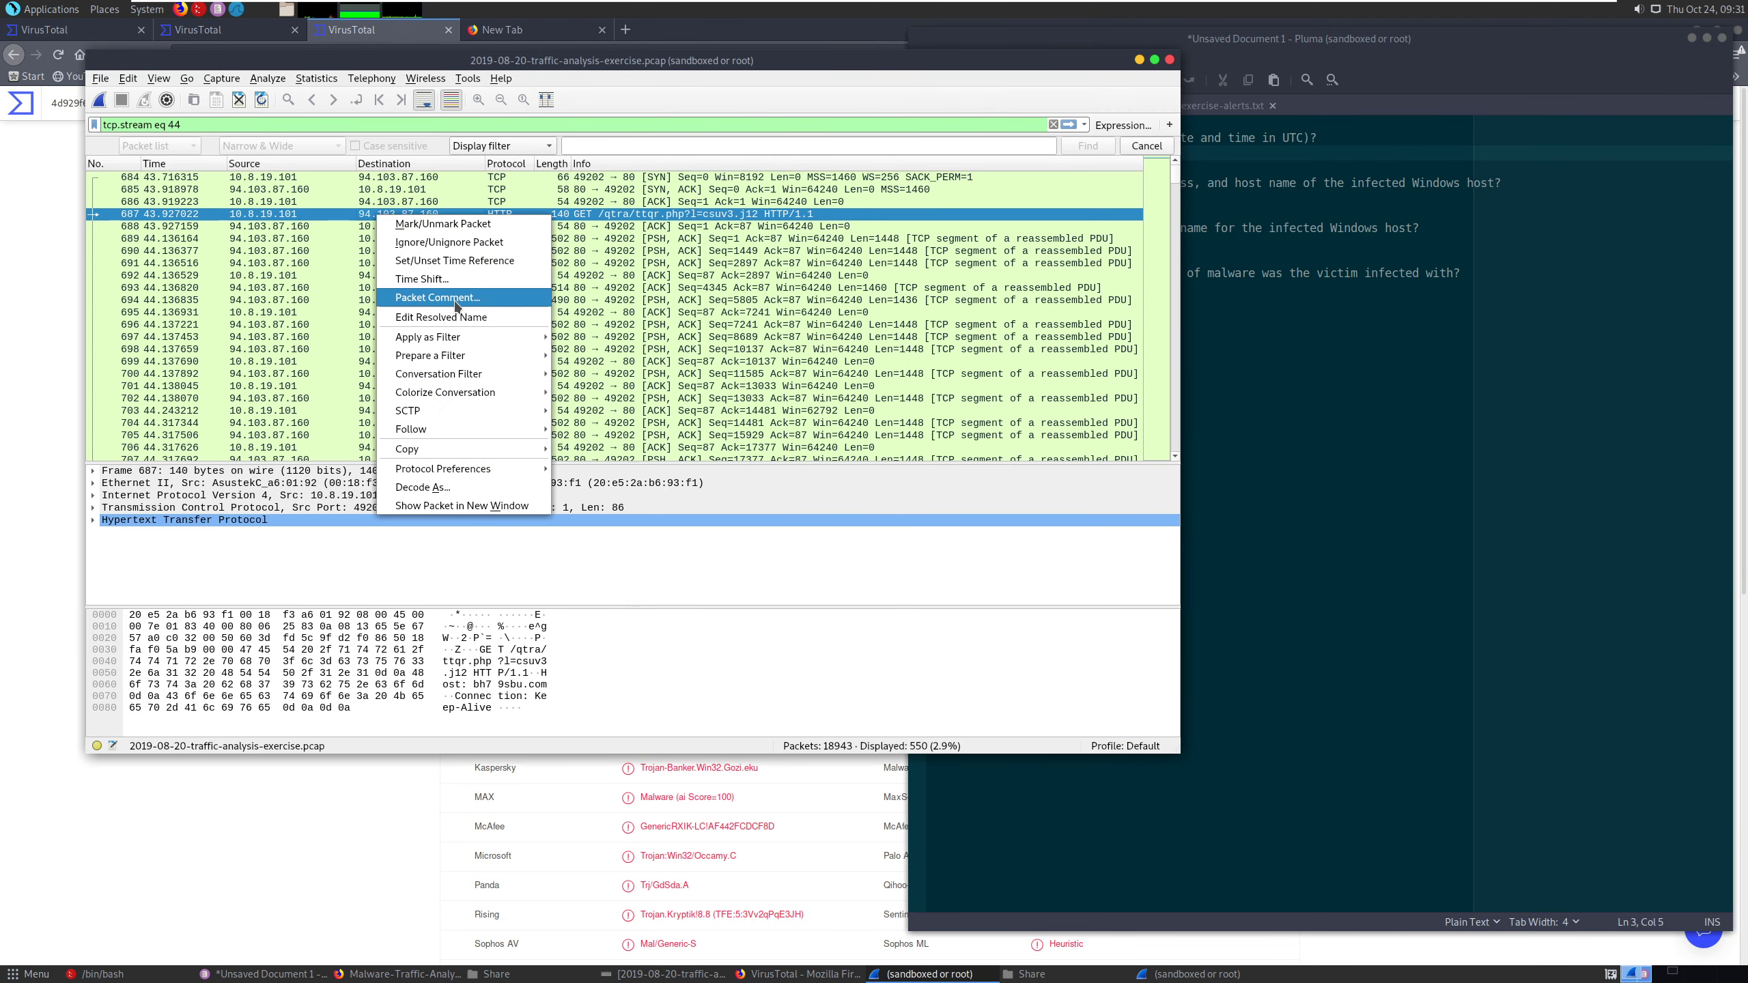
mouse_move(482, 430)
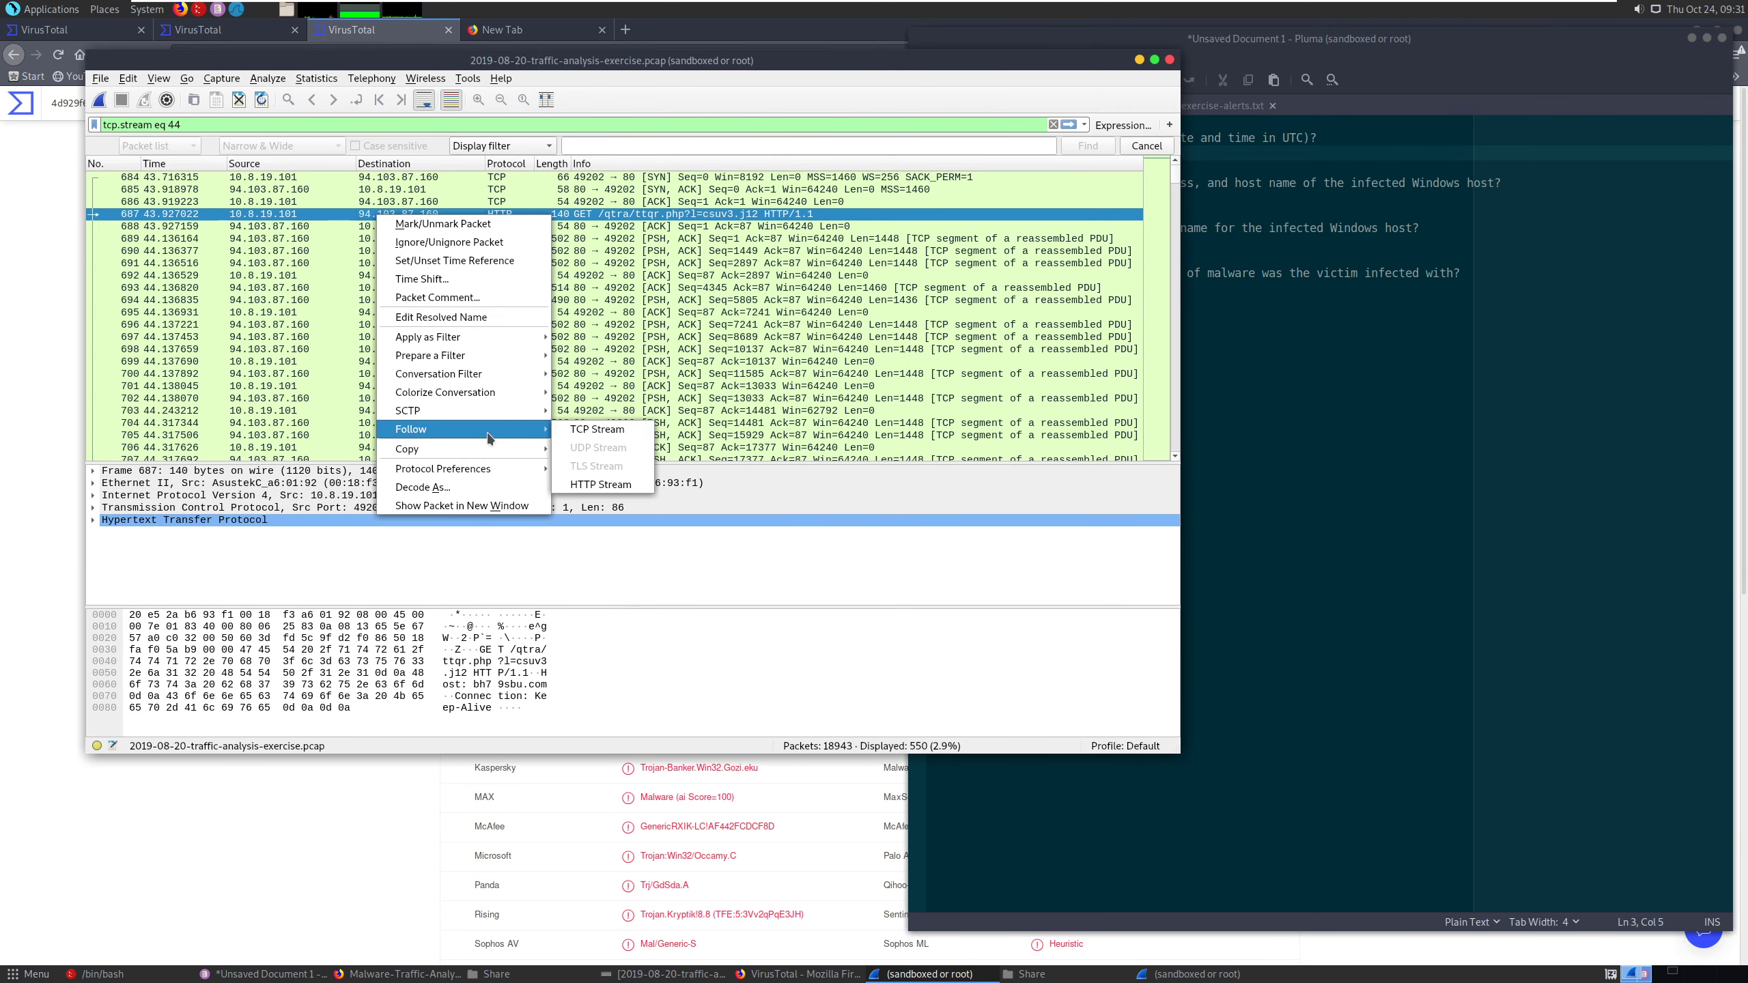
left_click(597, 485)
left_click_drag(807, 118, 494, 73)
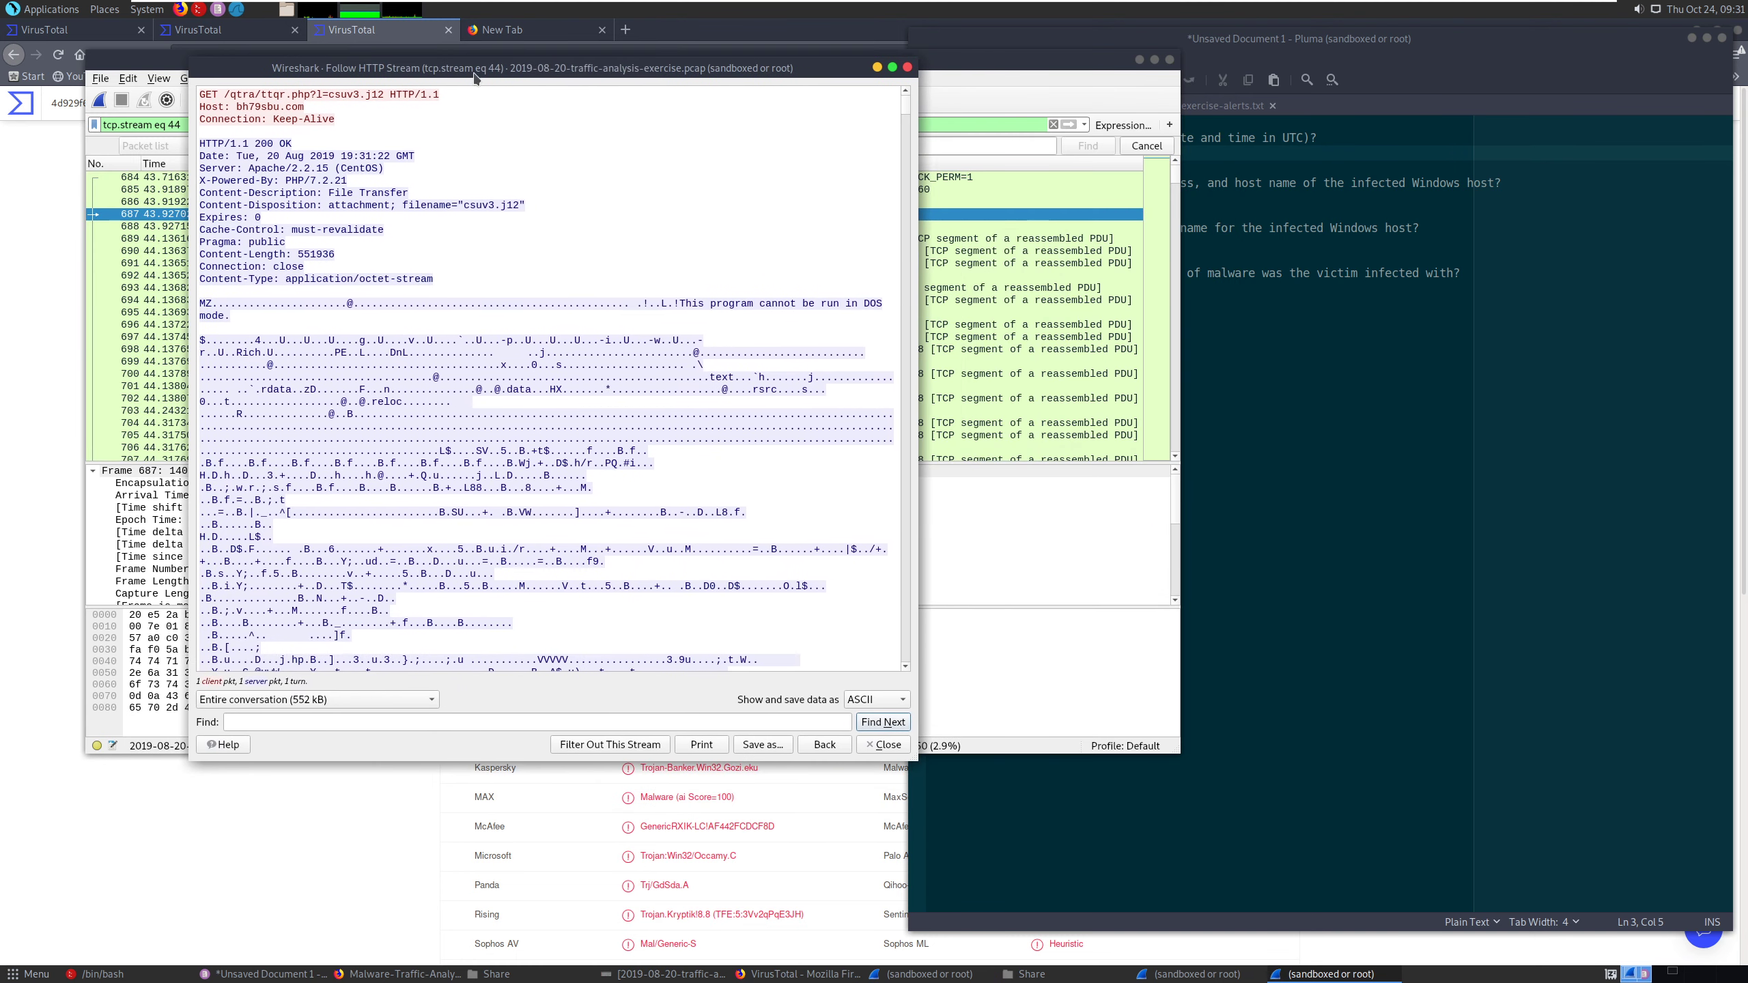
- Enter "20 Aug 19:31:22 GMT" below the infection date and time question in the Pluma notes
left_click(1063, 318)
left_click(1010, 163)
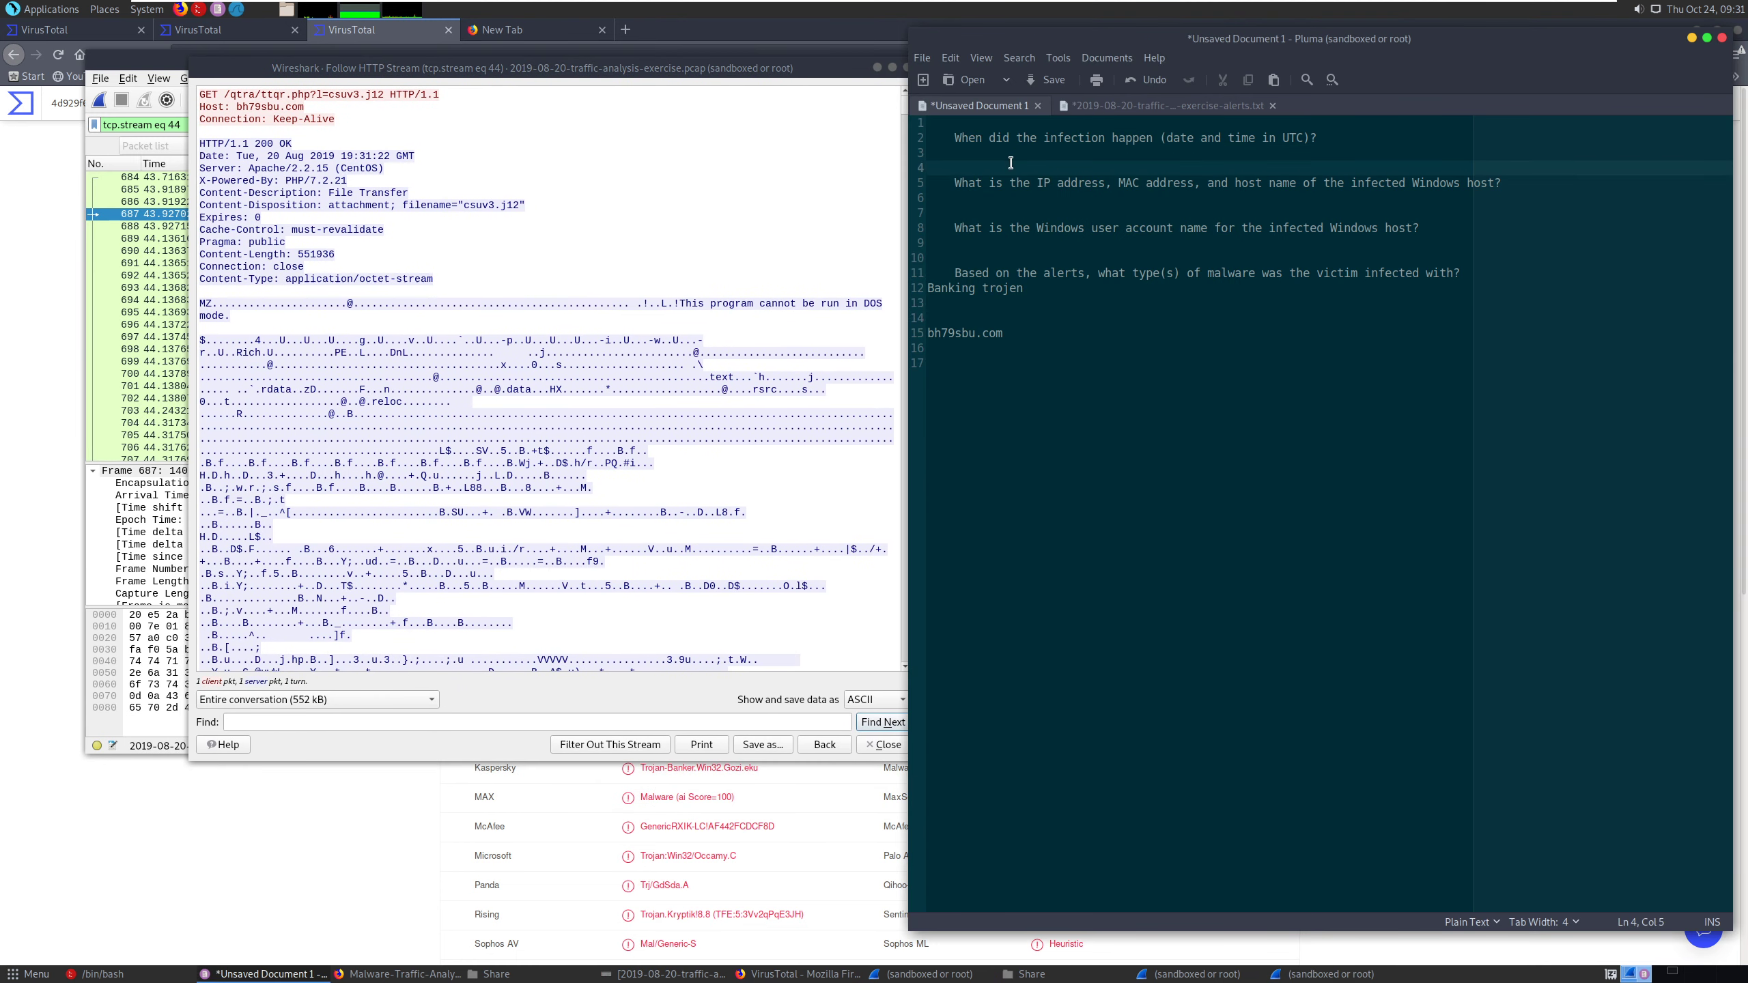
left_click(1001, 154)
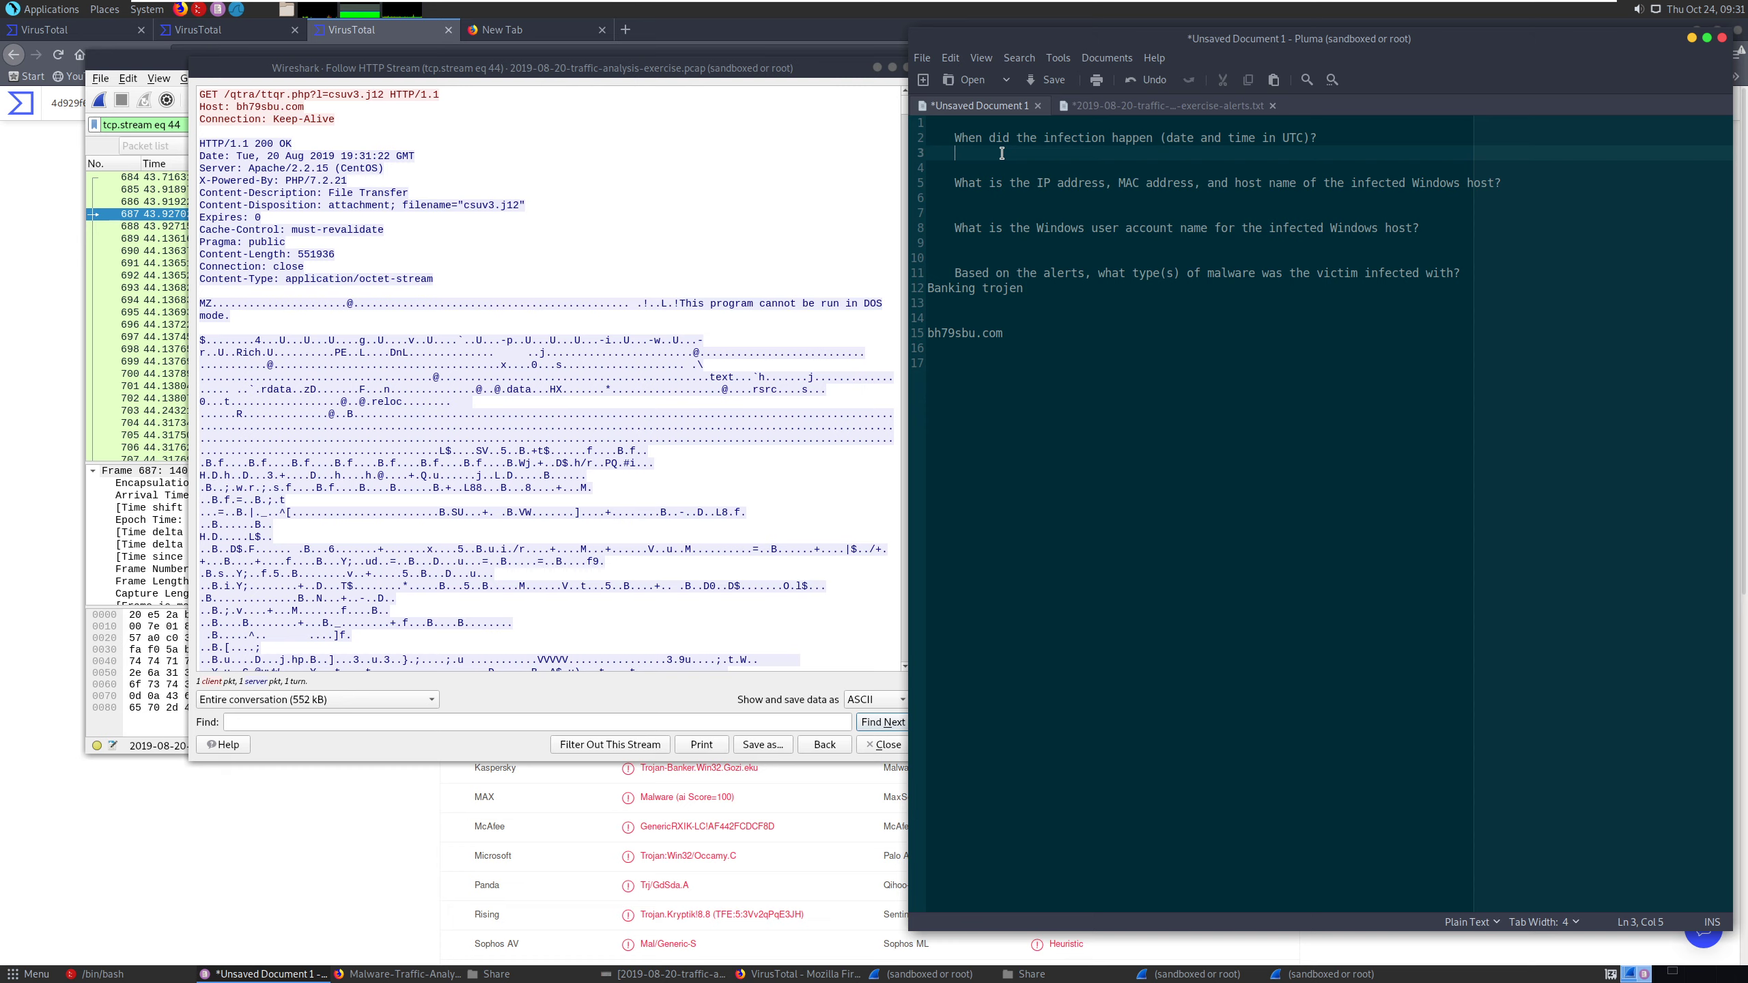
type("20 Aug 19:31:22 GMT")
- Copy the infection timestamp from the notes and search the web in Firefox for "20 Aug 19:31:22 GMT to UTC"
left_click_drag(1079, 157, 955, 153)
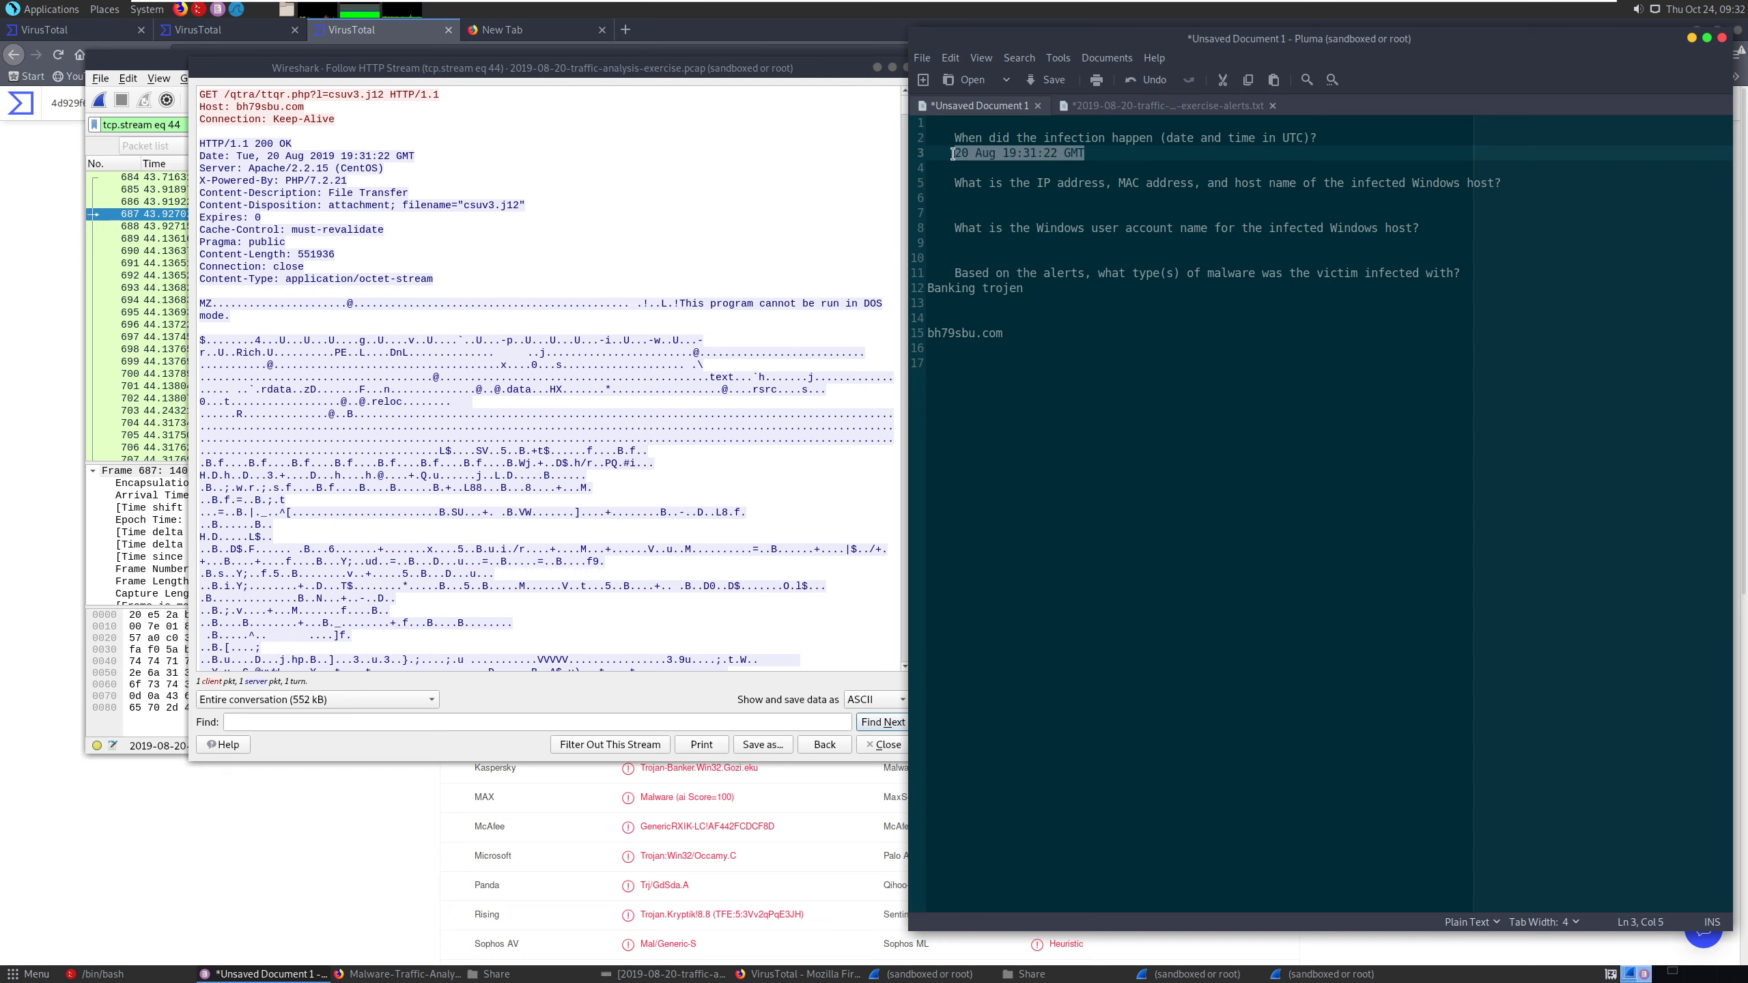
right_click(985, 156)
left_click(1012, 190)
left_click(545, 31)
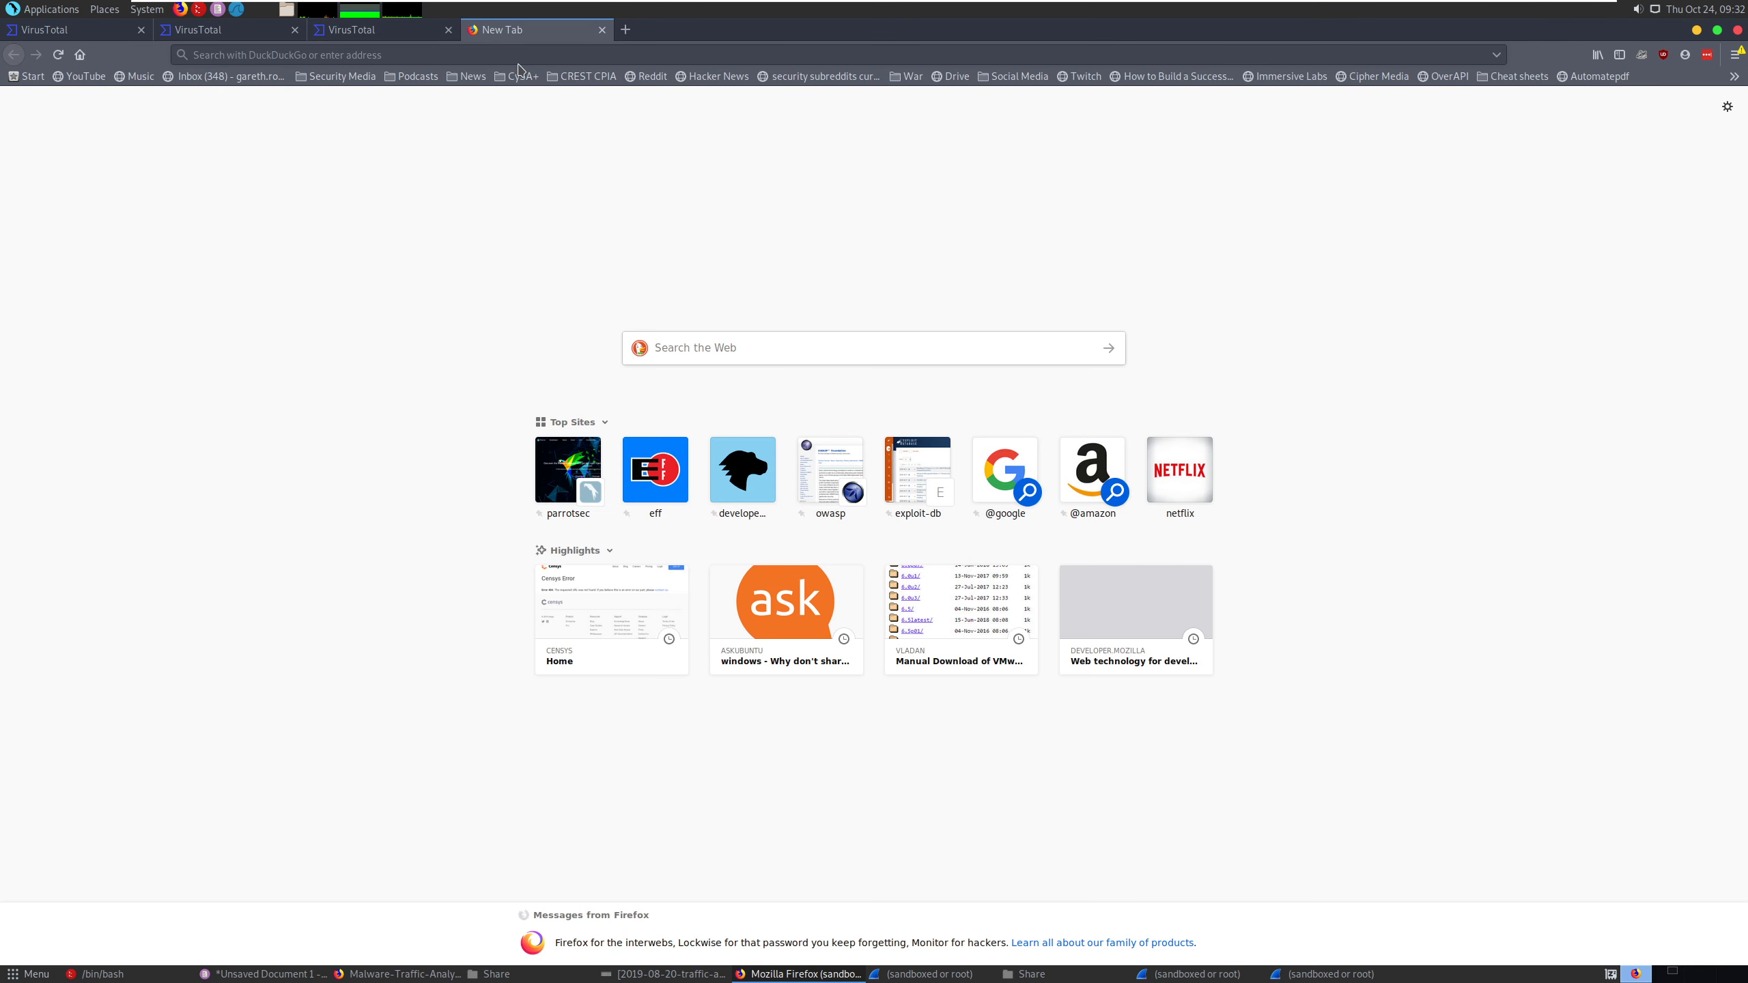
left_click(551, 59)
key("ctrl+v")
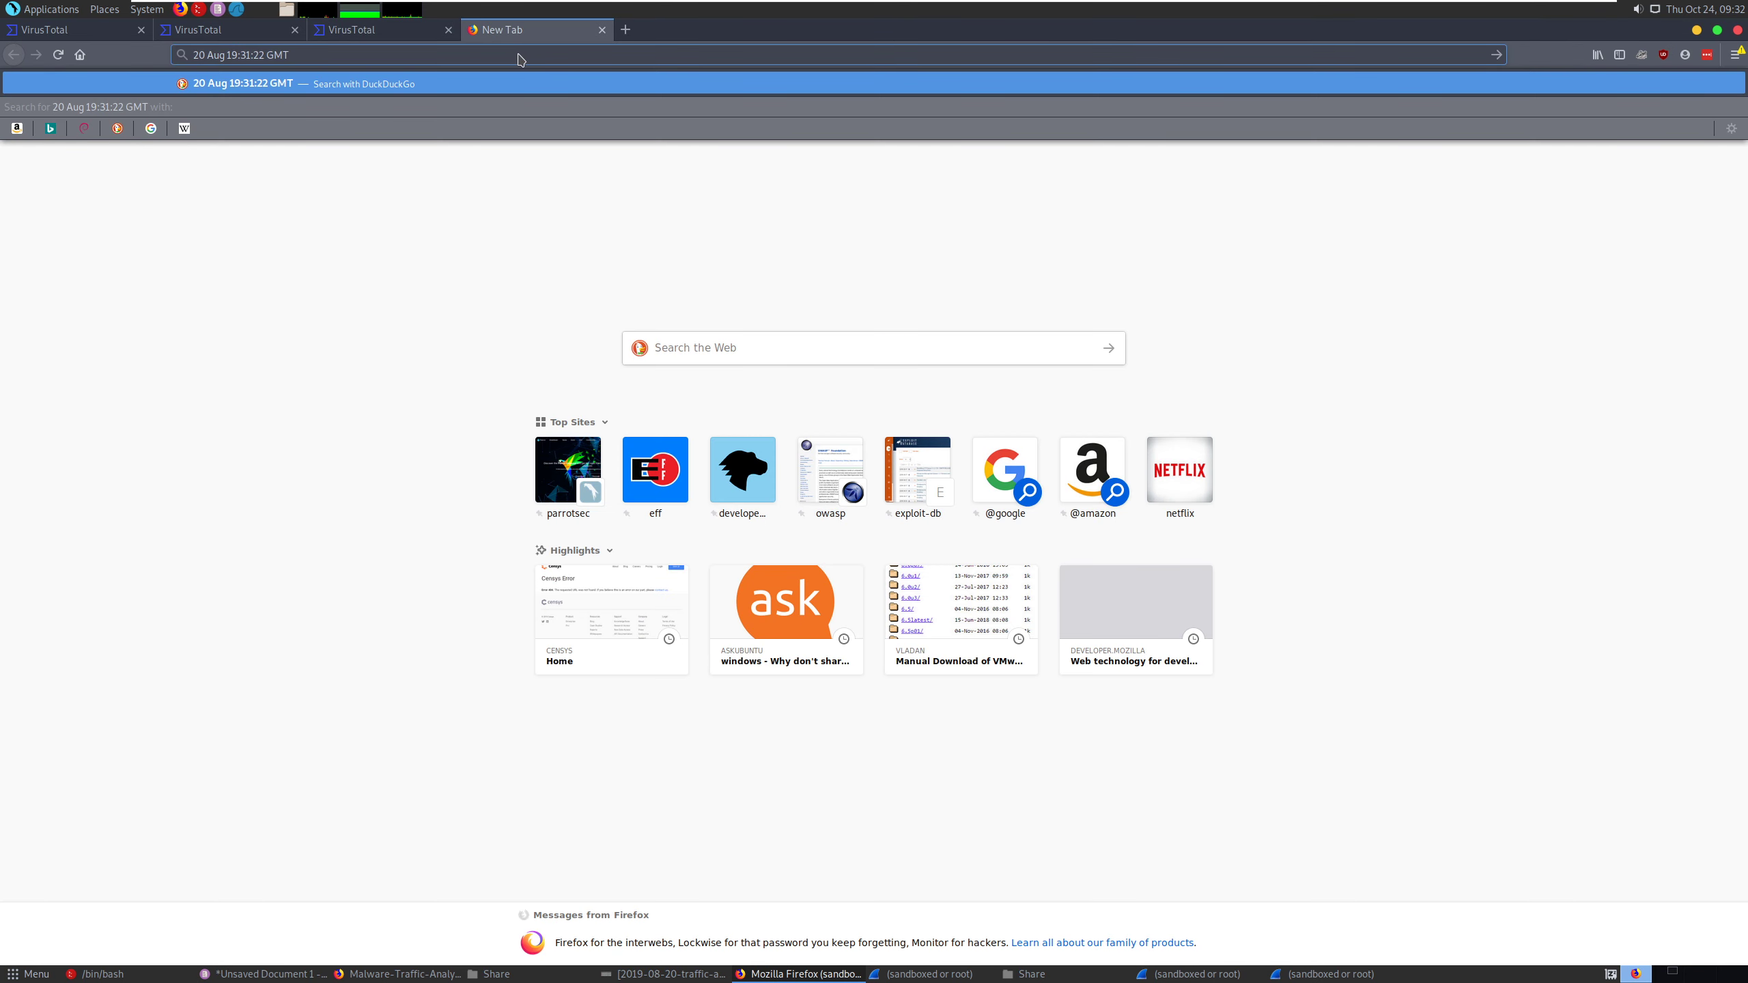
type("to UTC")
key("Return")
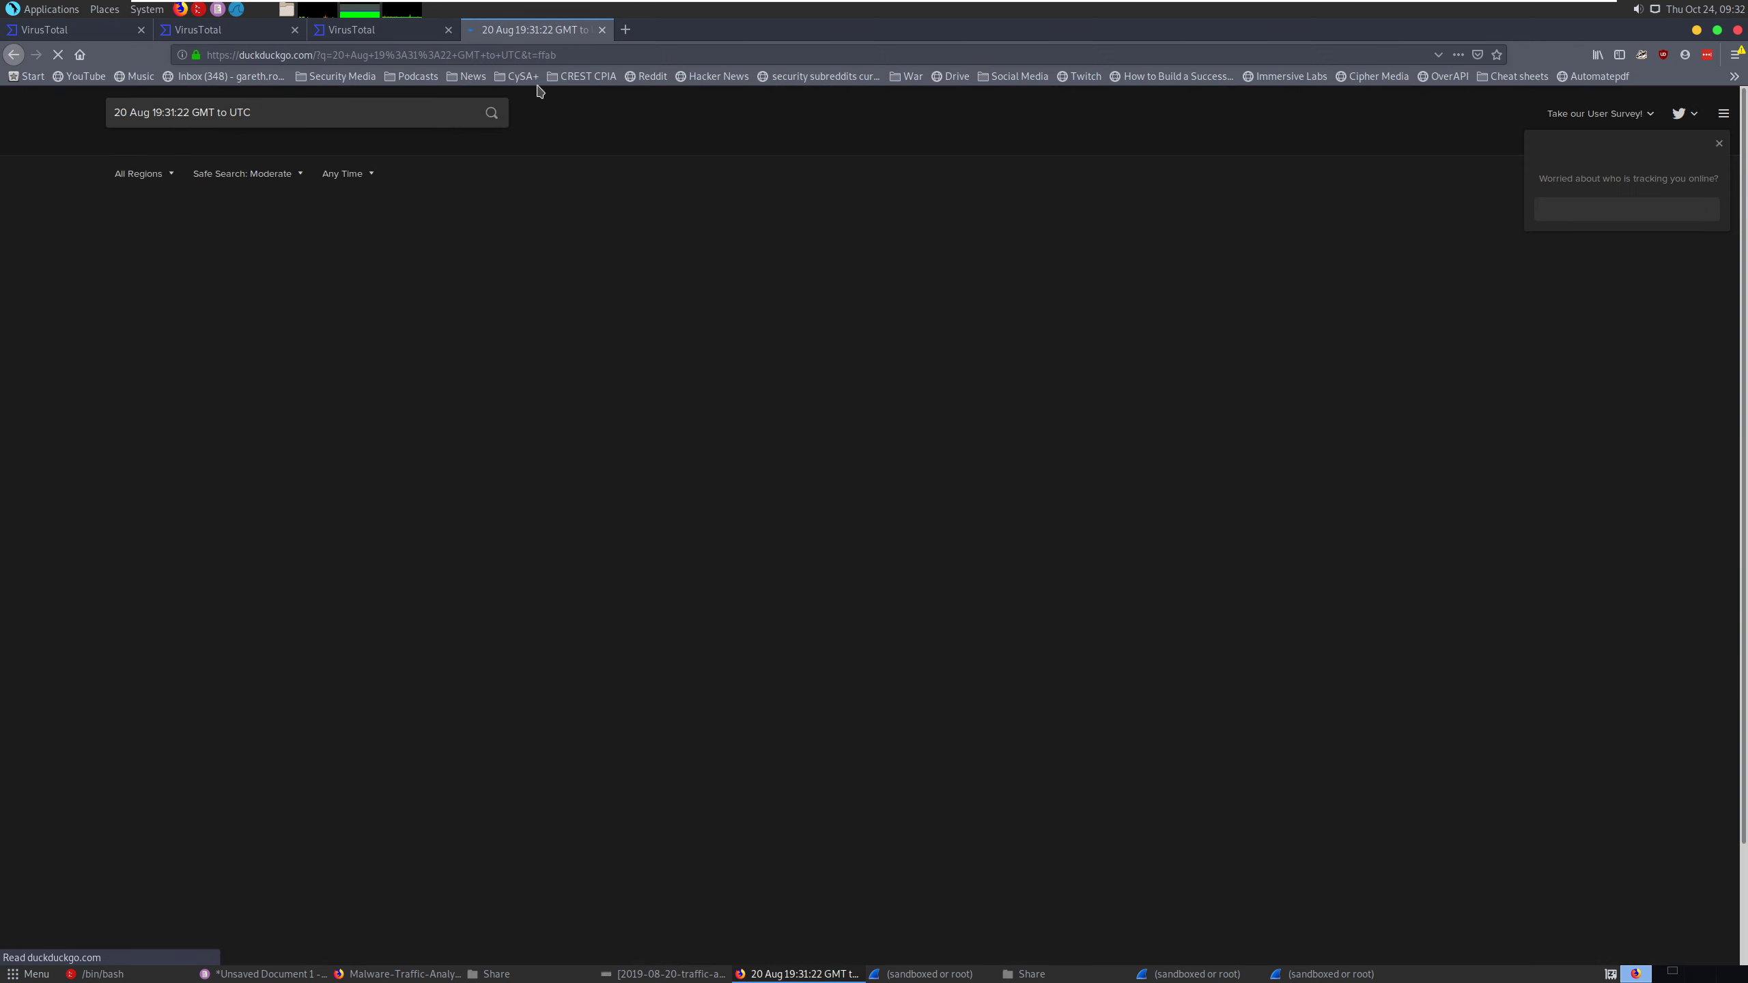
- Repeat the time conversion search on Google, view the worldtimebuddy GMT to UTC converter, and return to the results
double_click(281, 113)
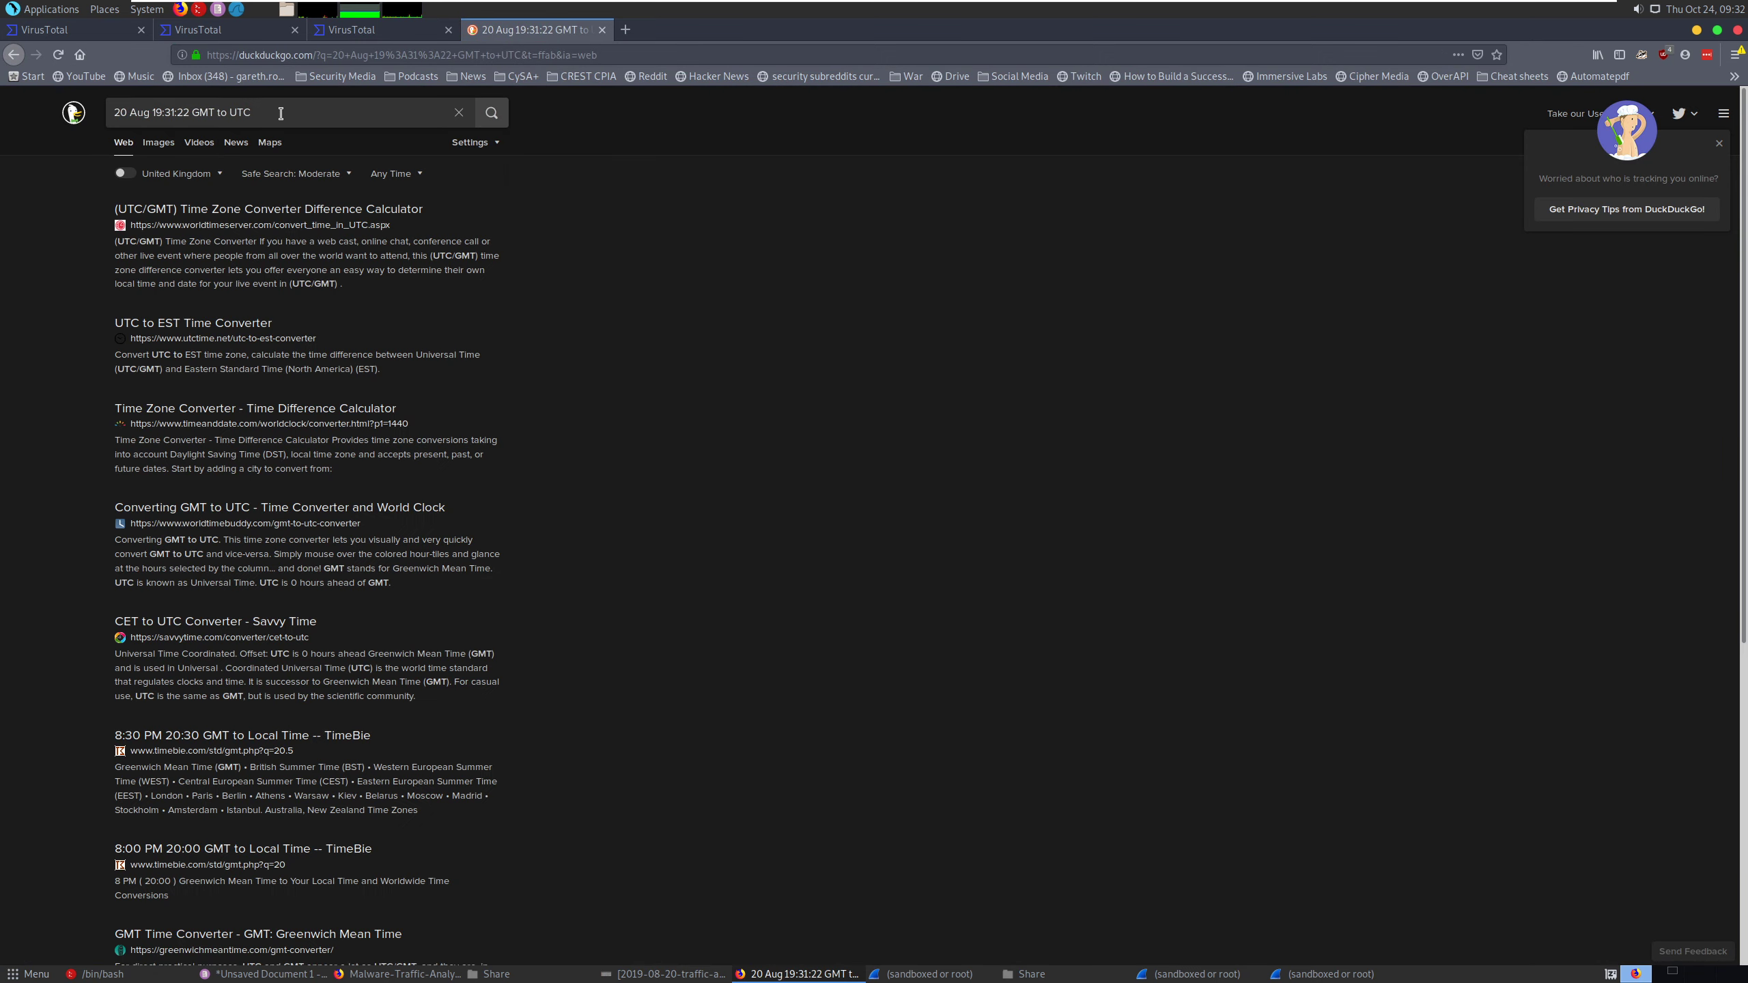
left_click(281, 113)
left_click(282, 112)
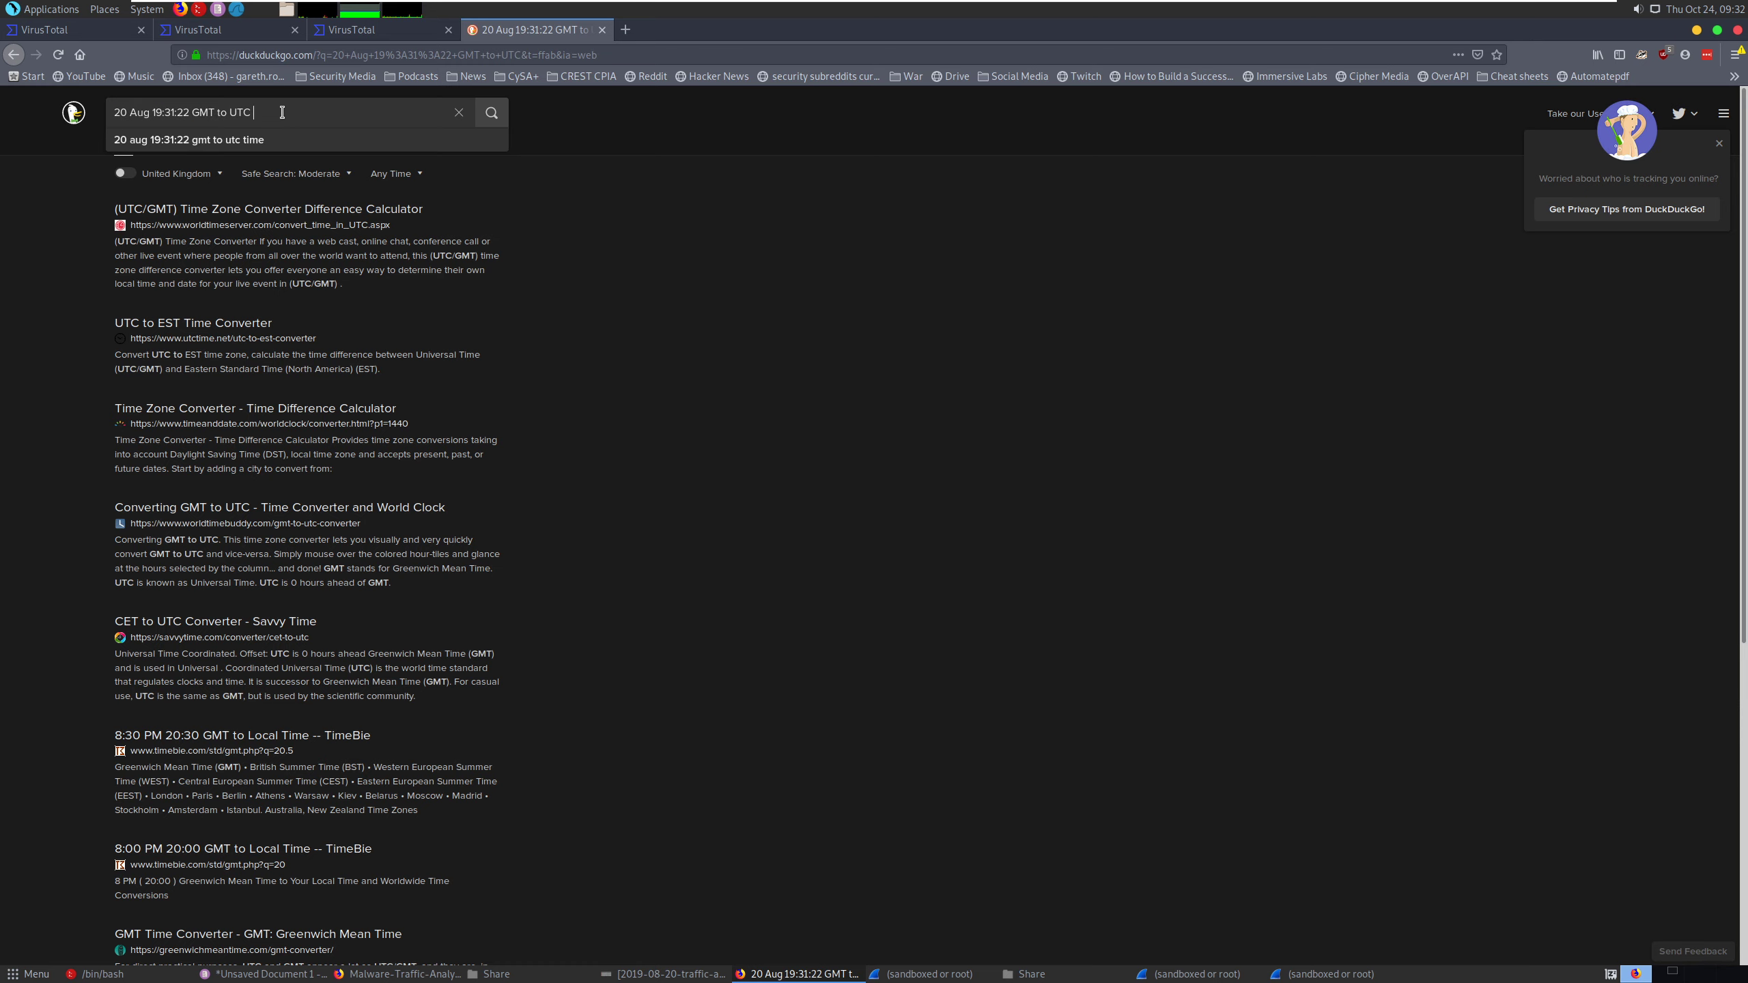
type("!g")
key("Return")
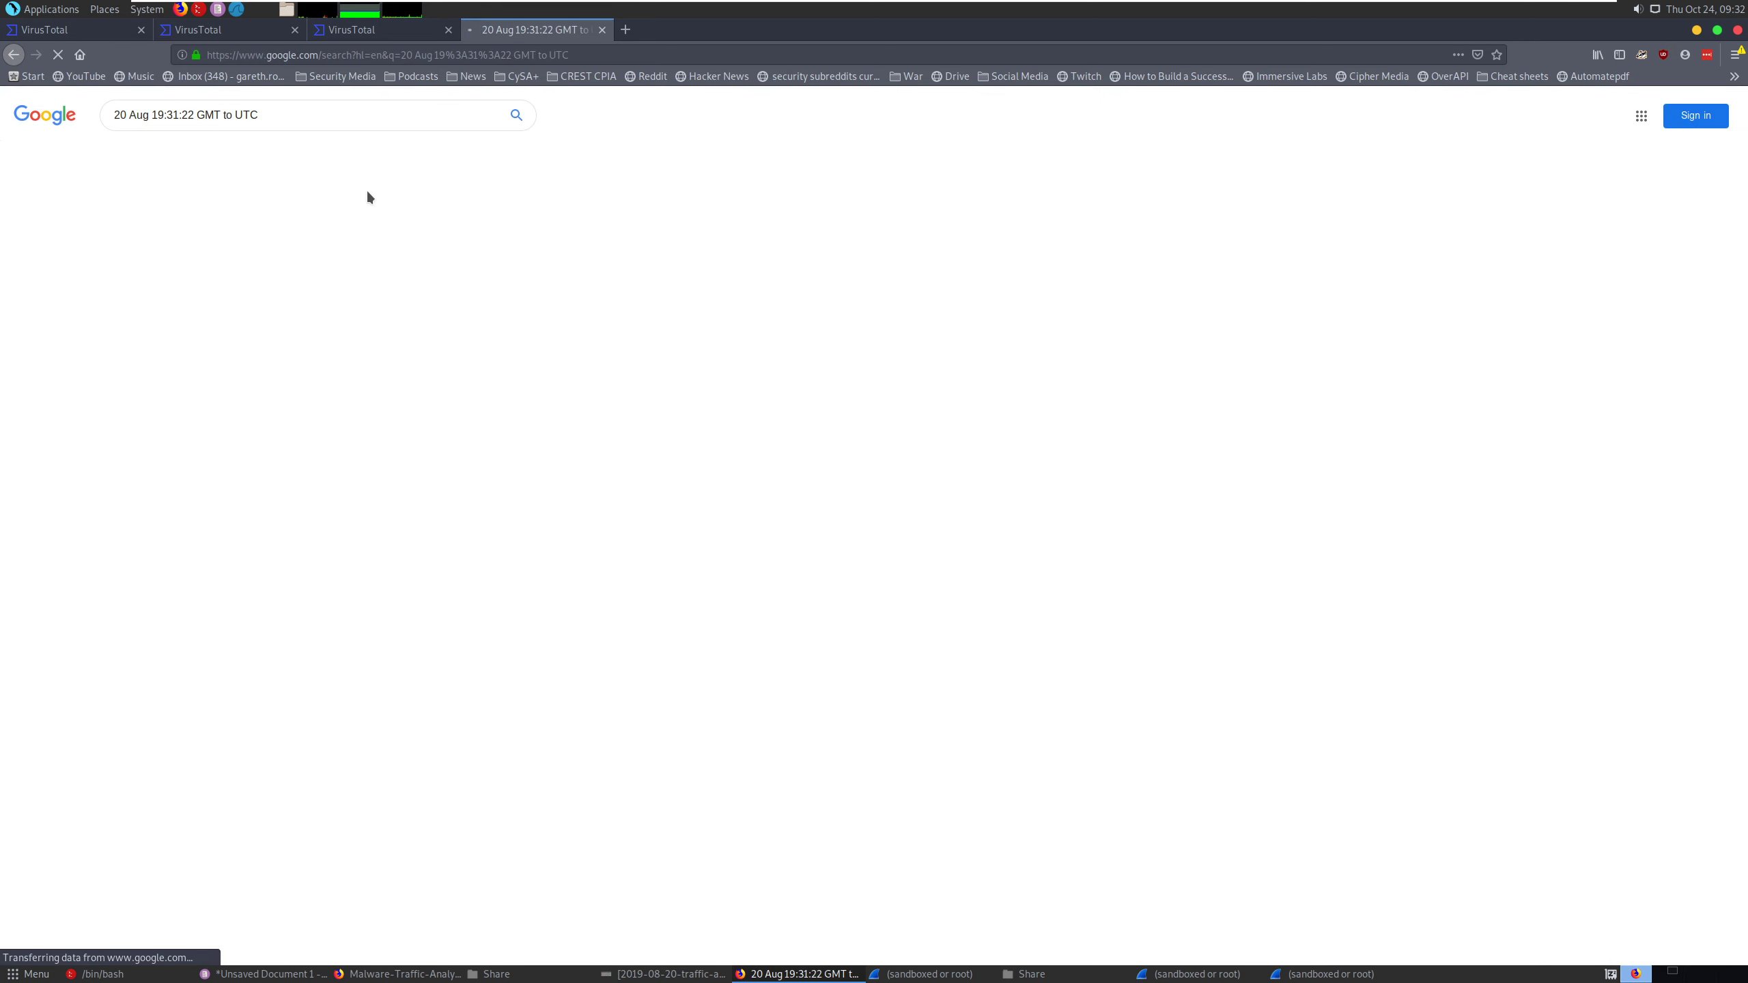
left_click(341, 211)
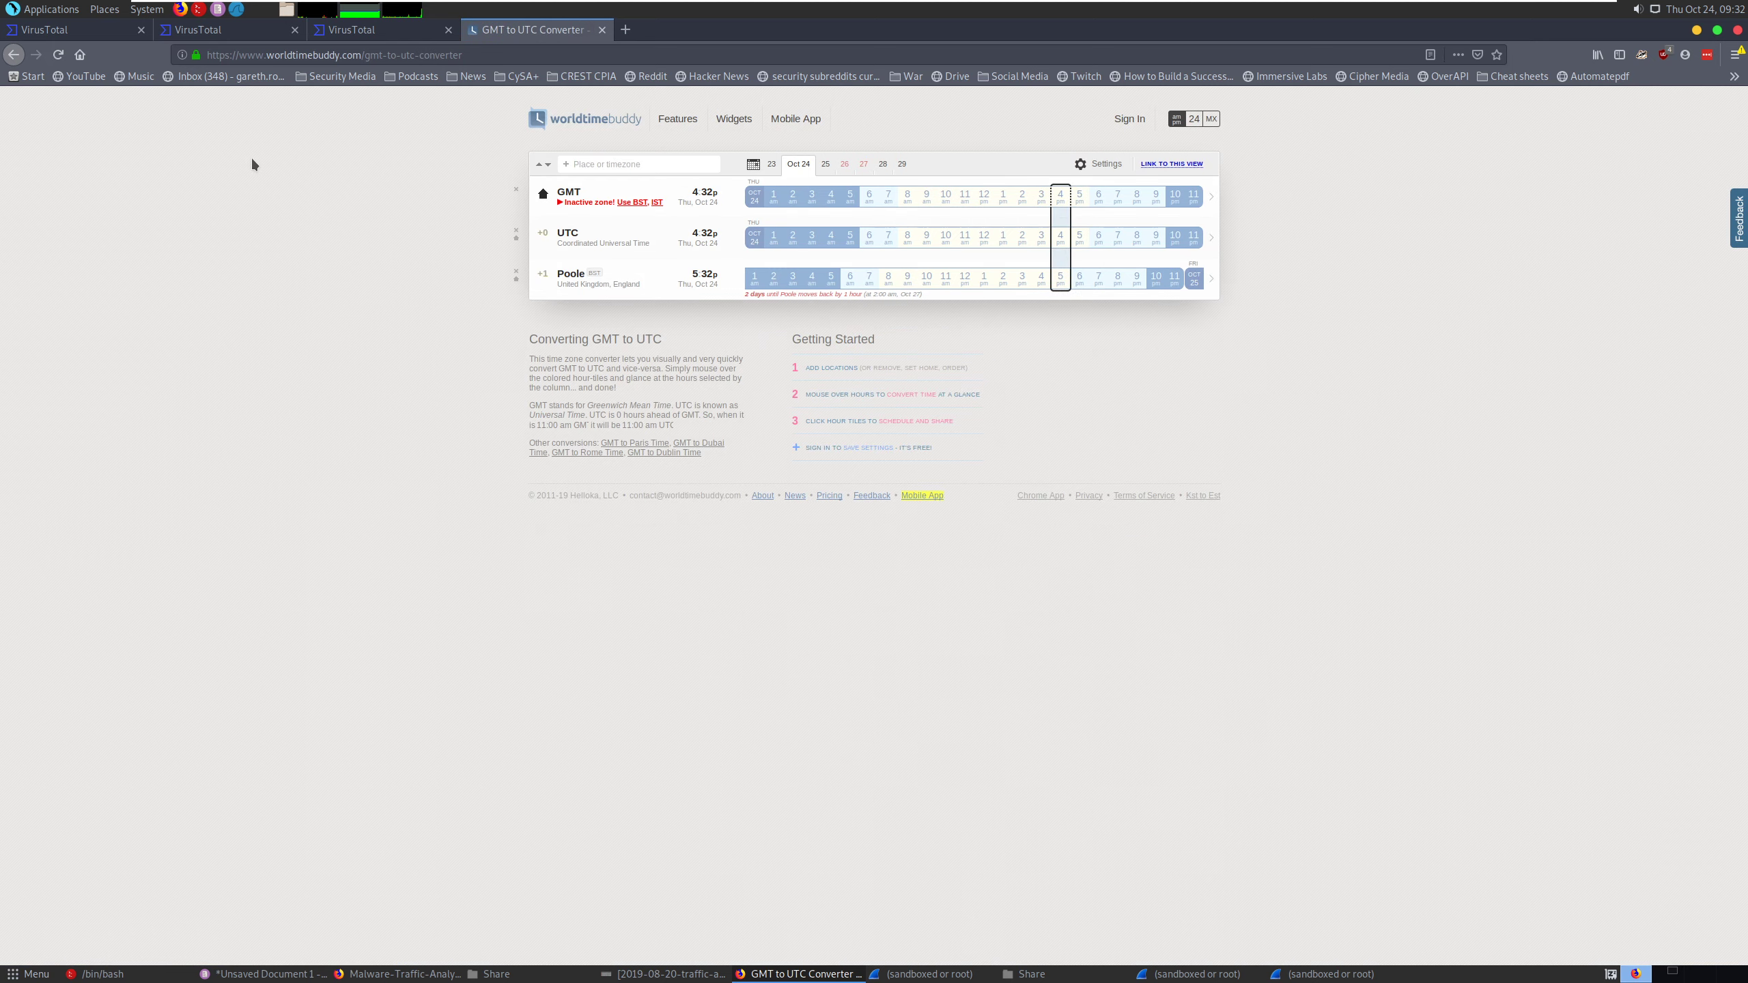
left_click(14, 54)
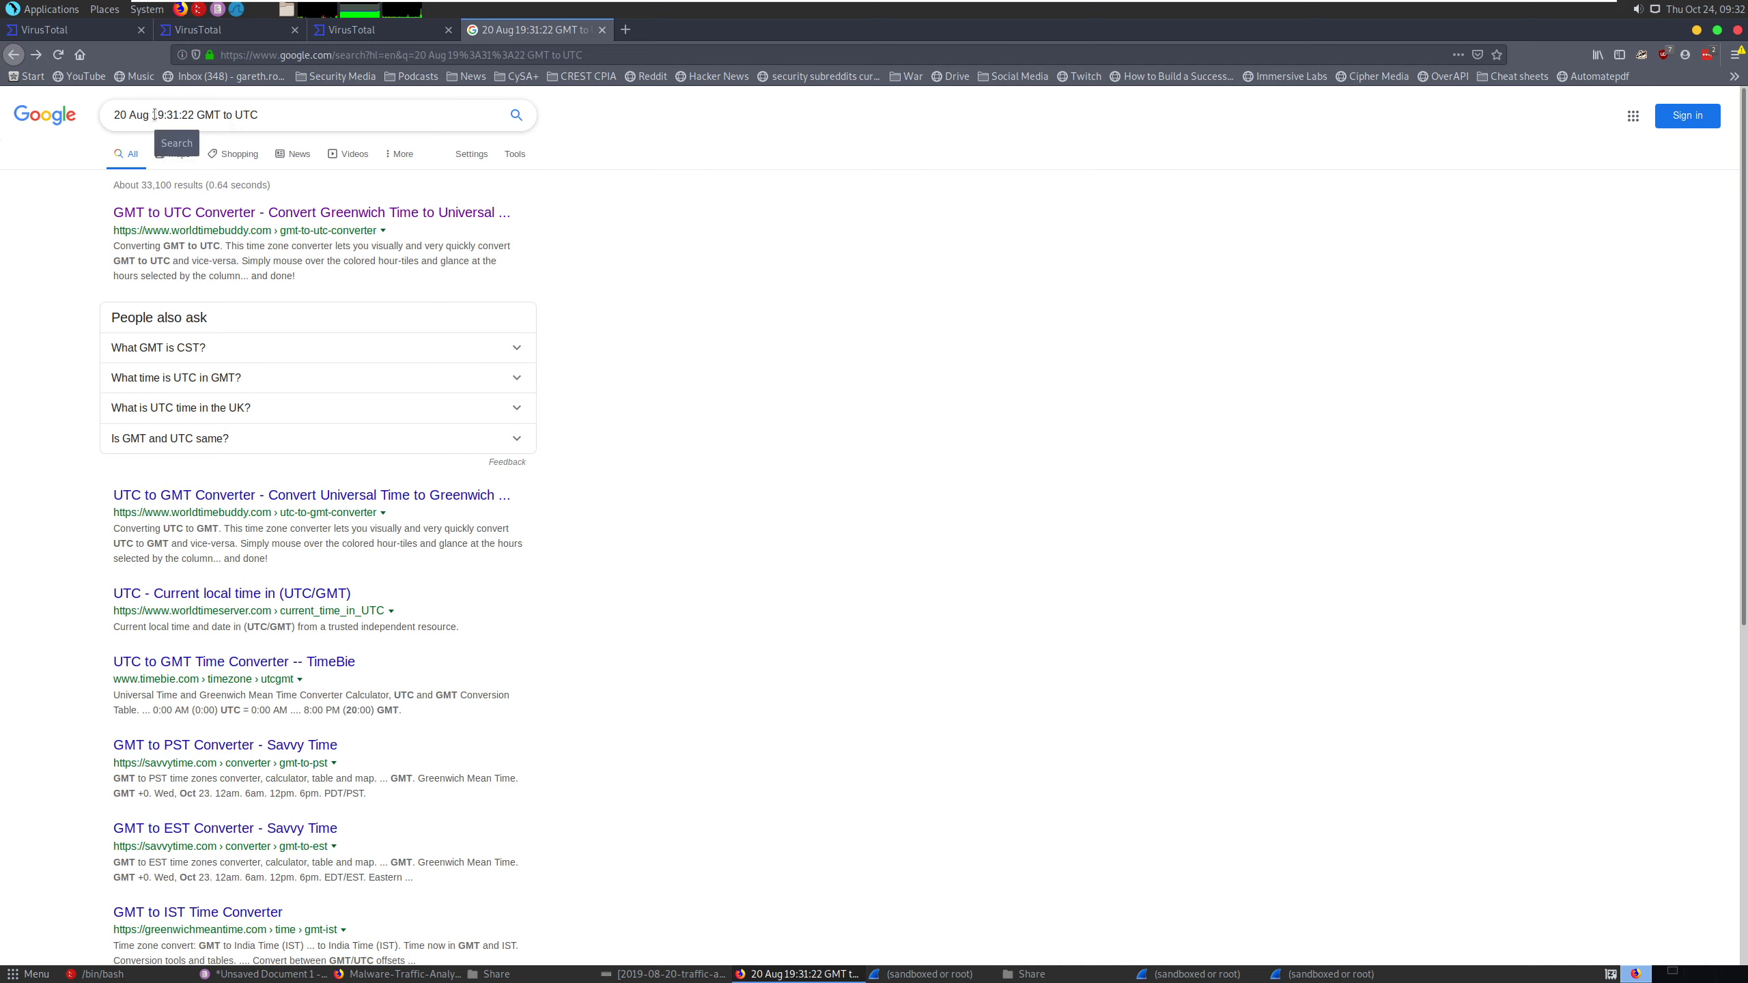
- Search Google for "20 Aug in BST?"
left_click_drag(157, 115, 284, 110)
key("BackSpace")
key("BackSpace")
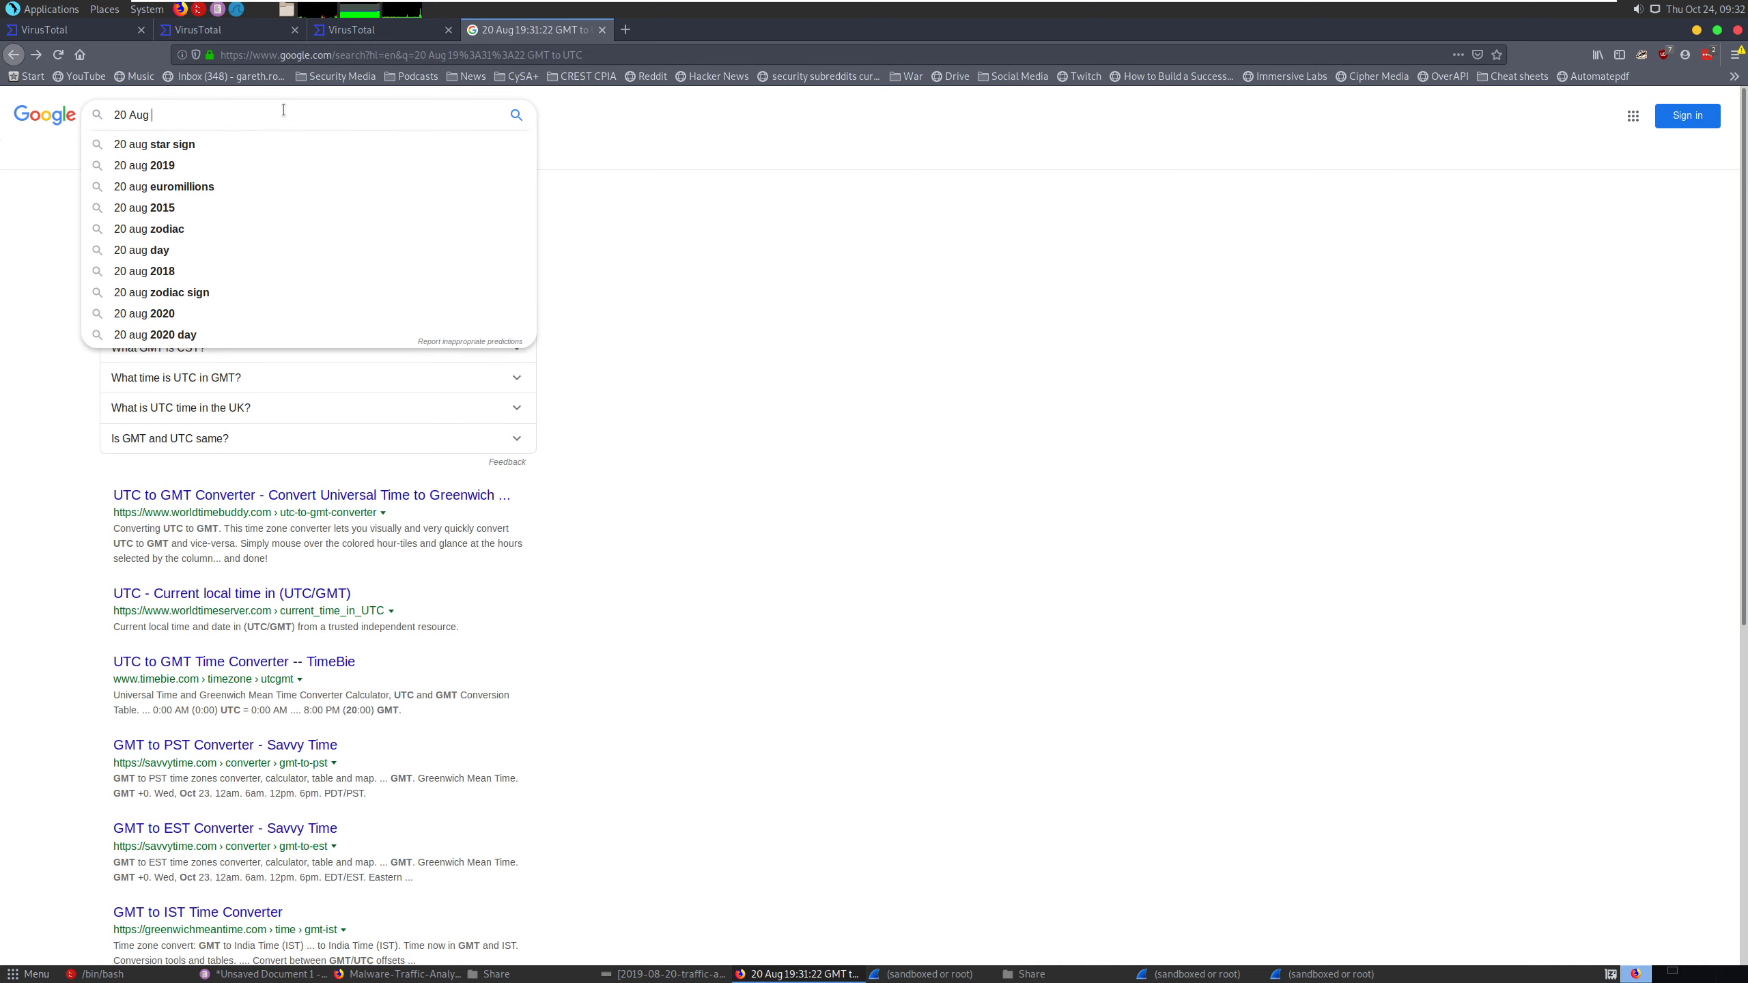
type("in BST?")
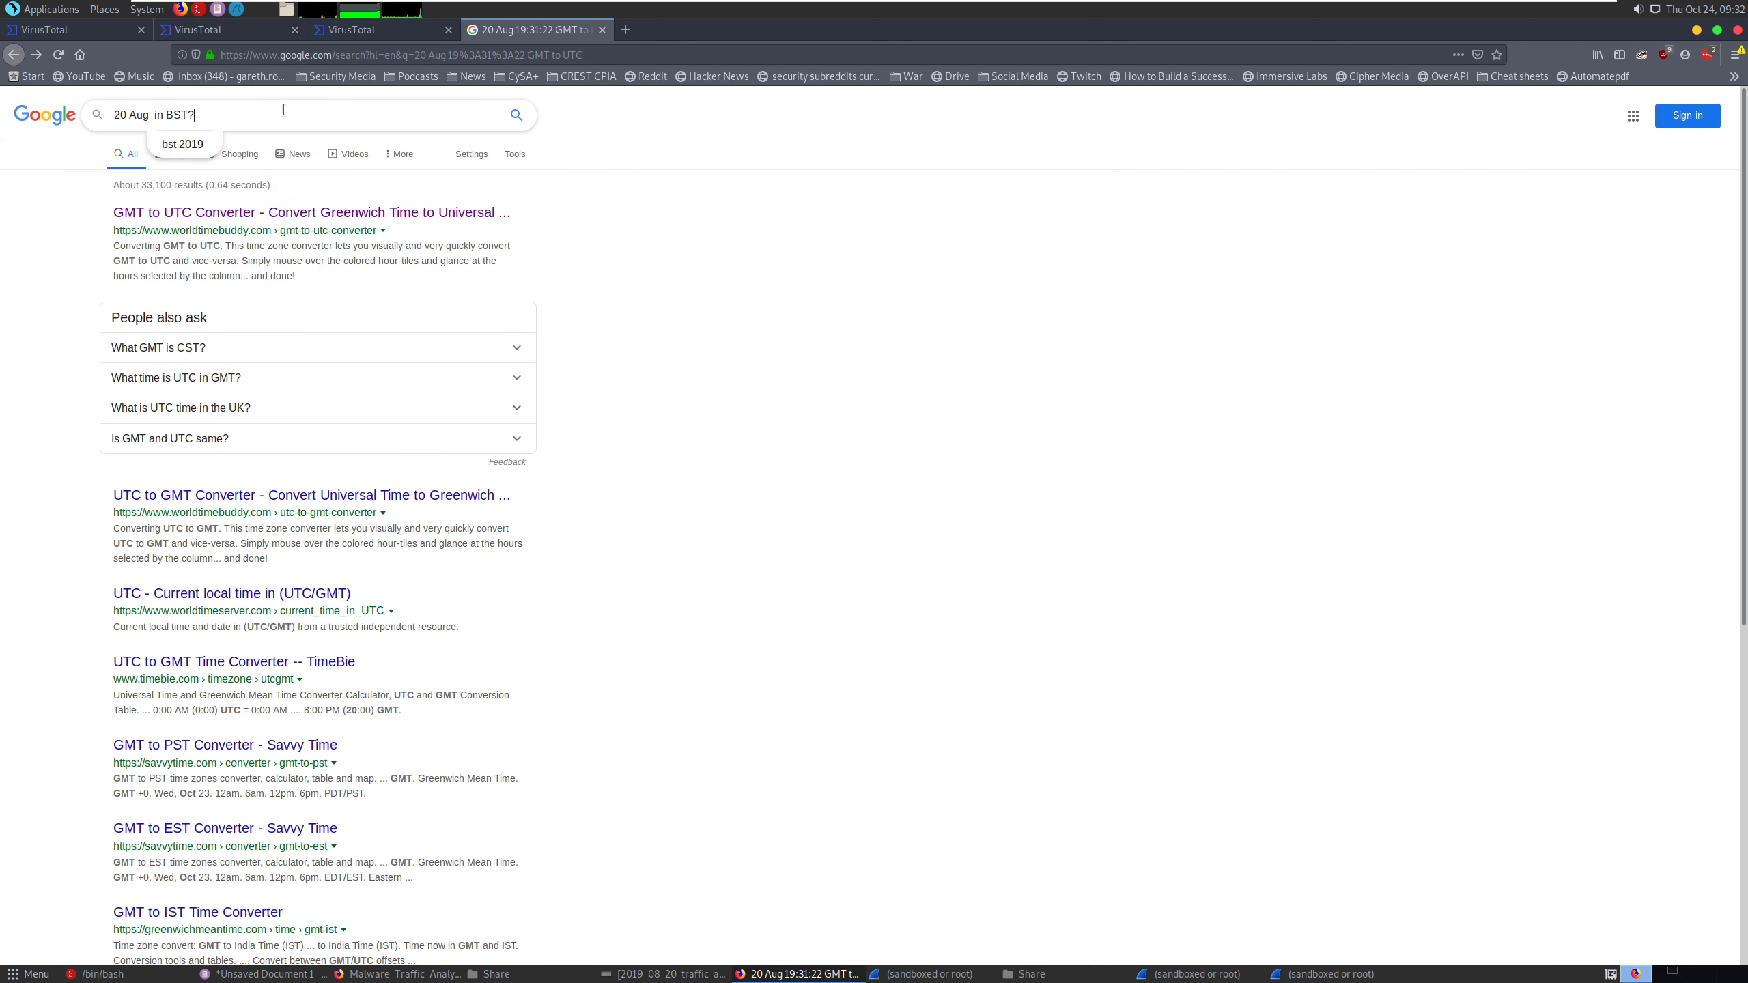
key("Return")
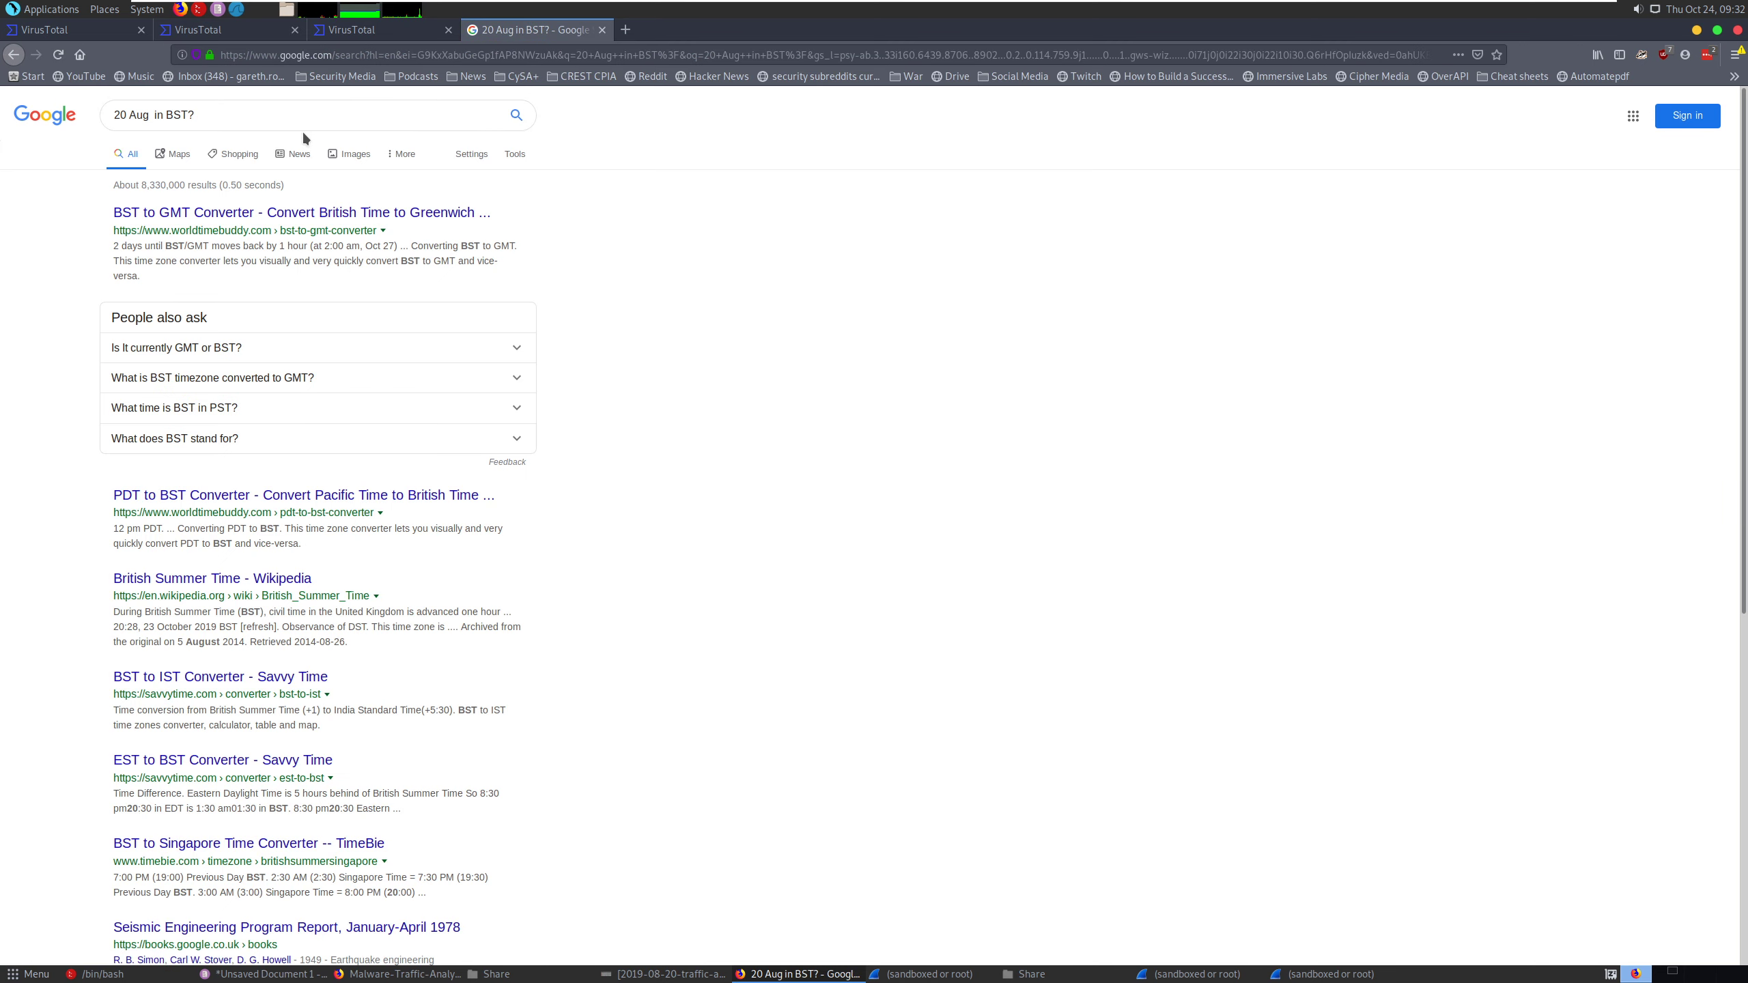
- Search Google for "GMT UTC", read the time difference answer, and close the search page
triple_click(258, 118)
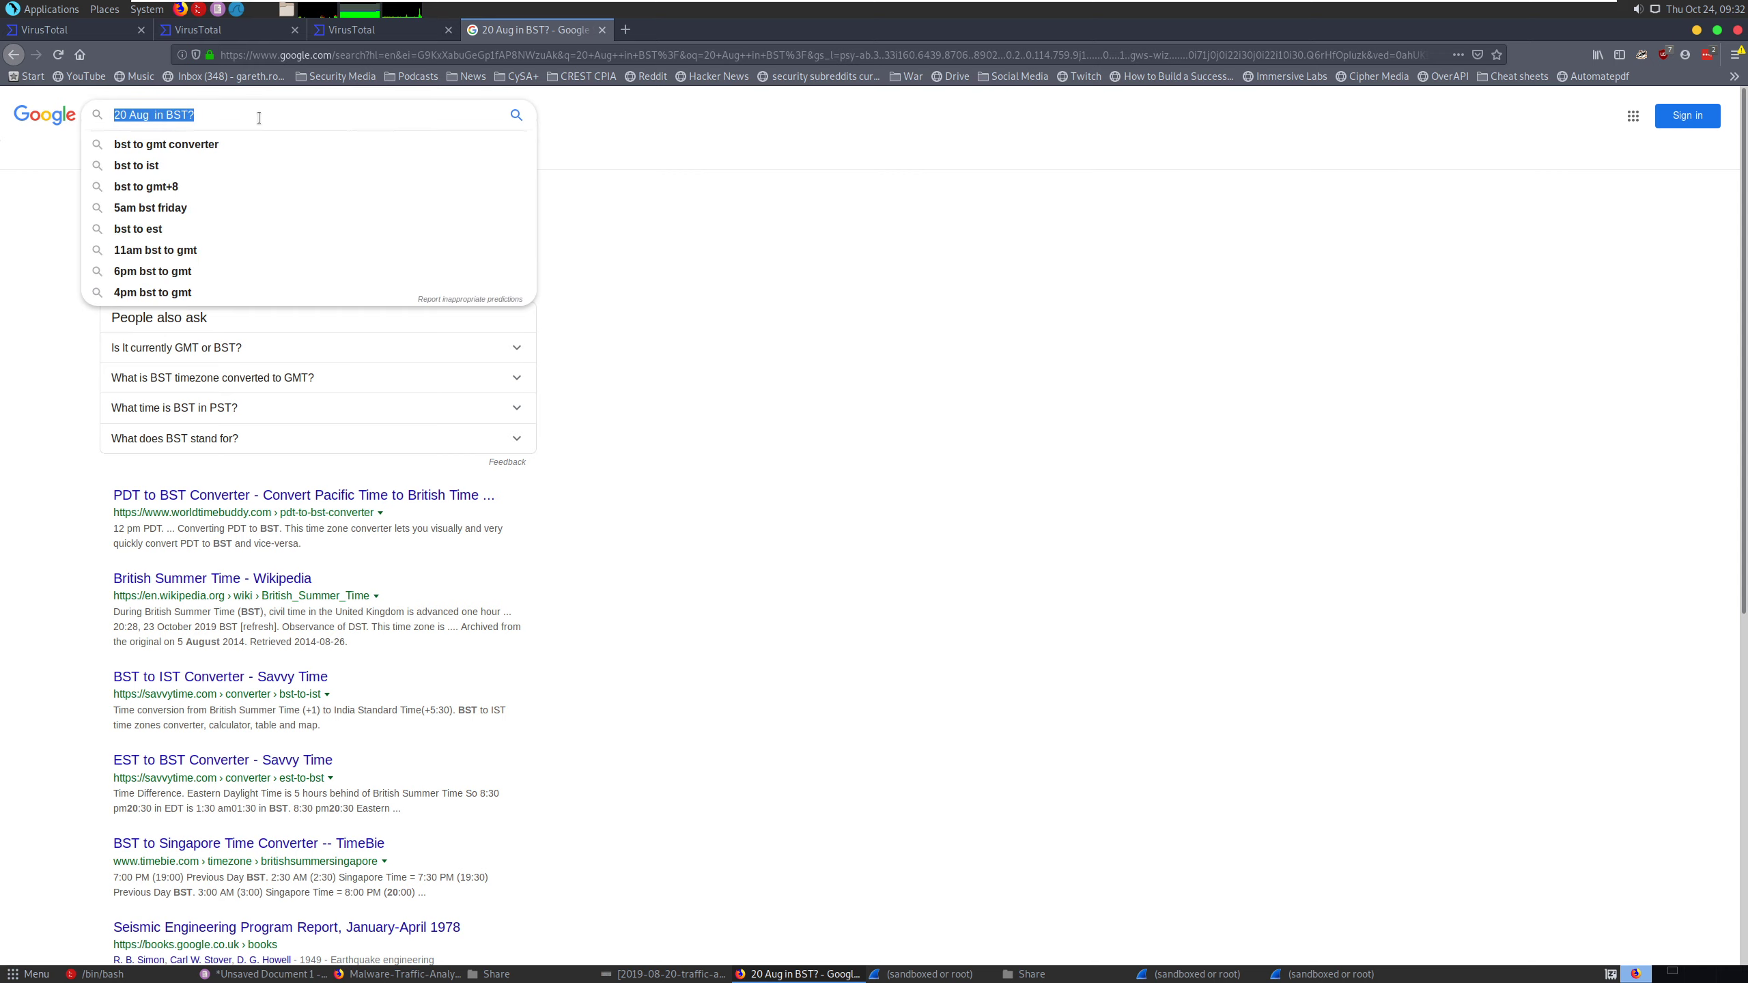
type("GMT UTC")
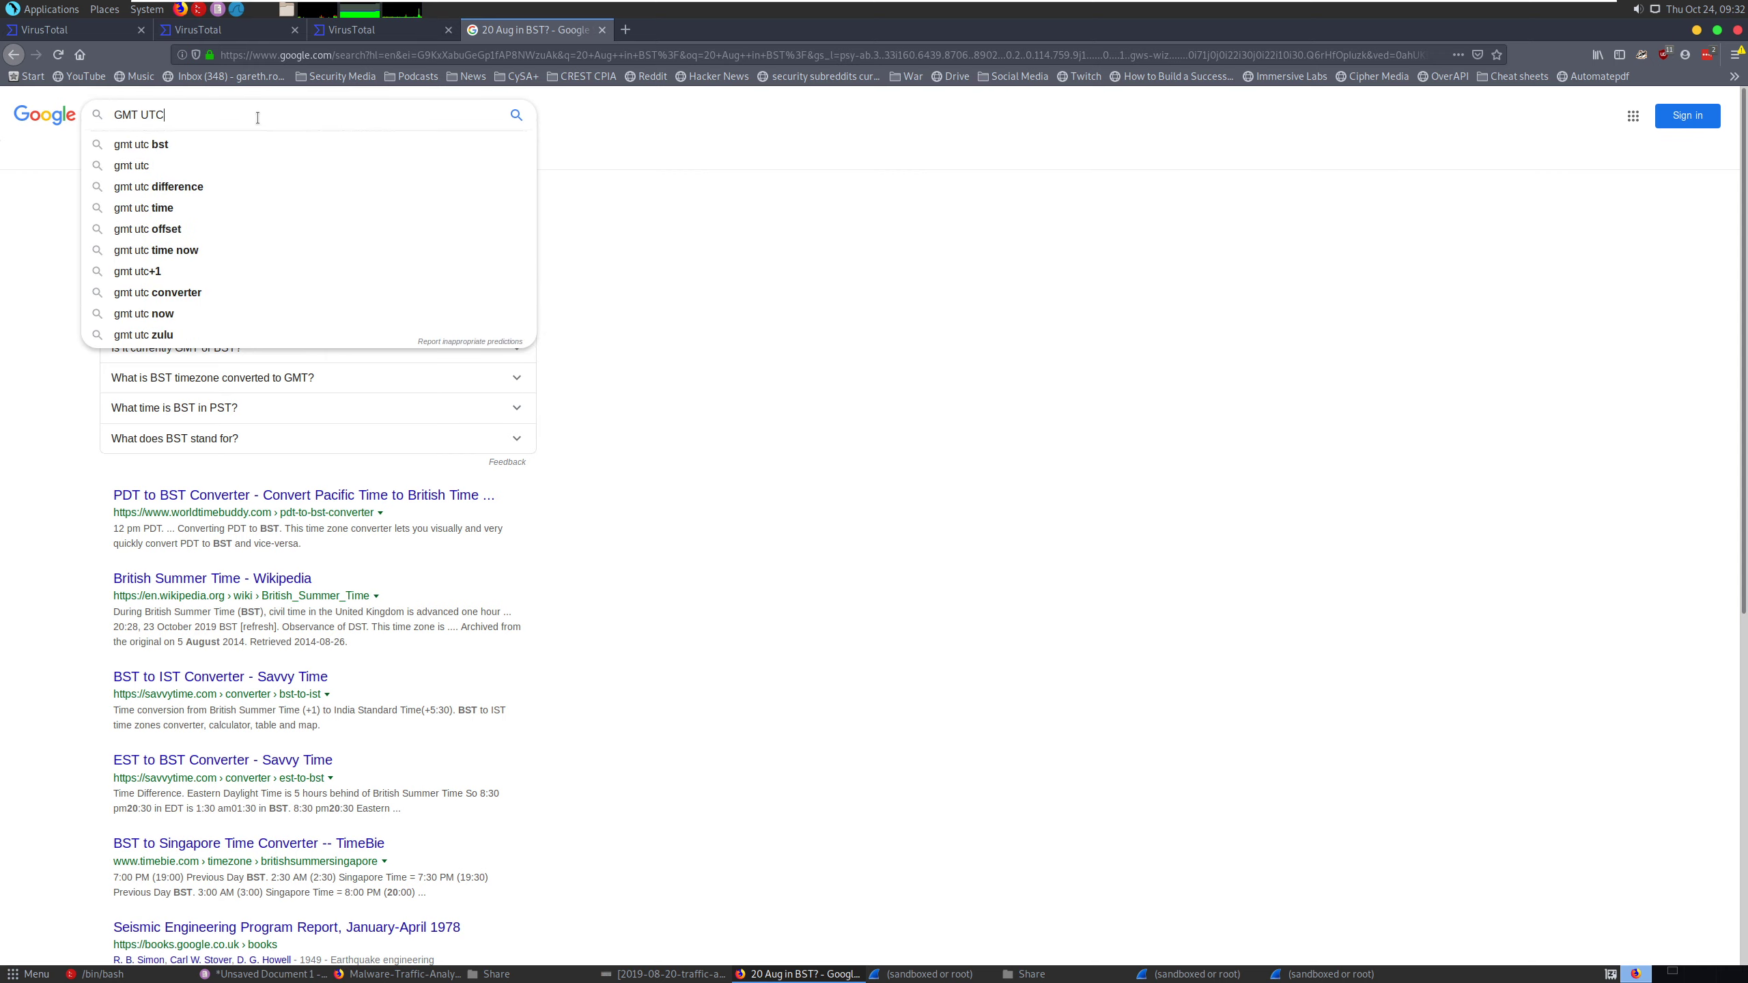
key("Return")
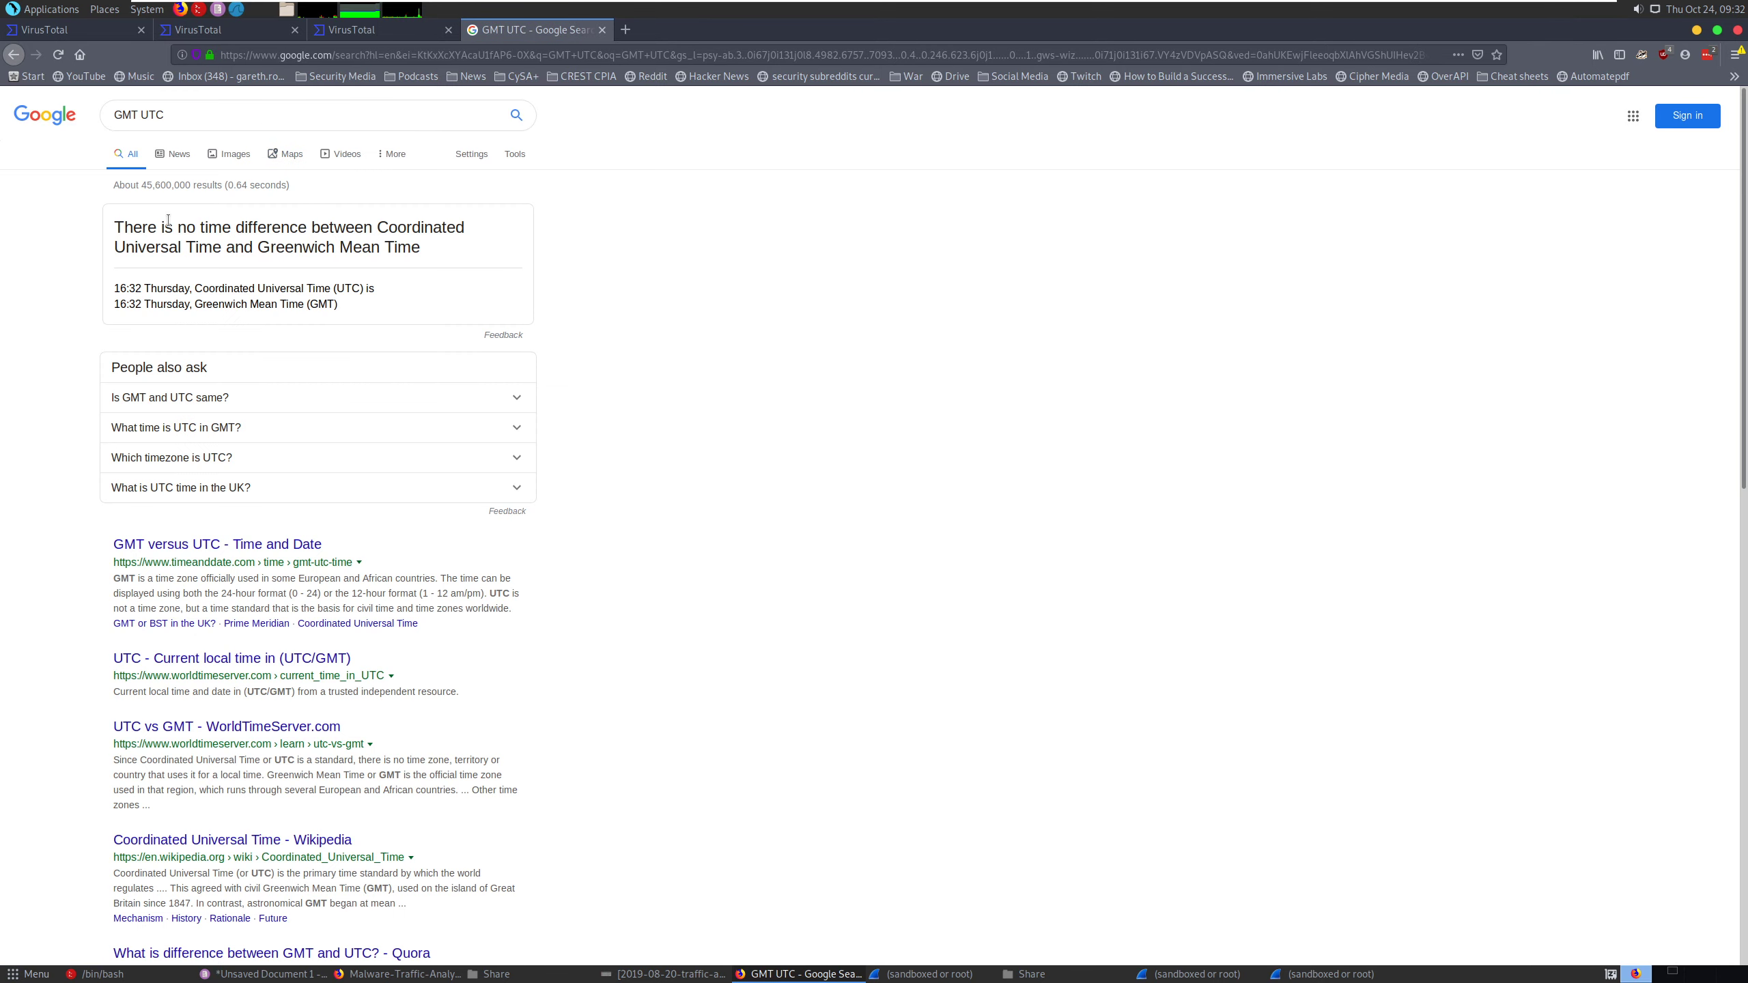
left_click_drag(167, 225, 361, 247)
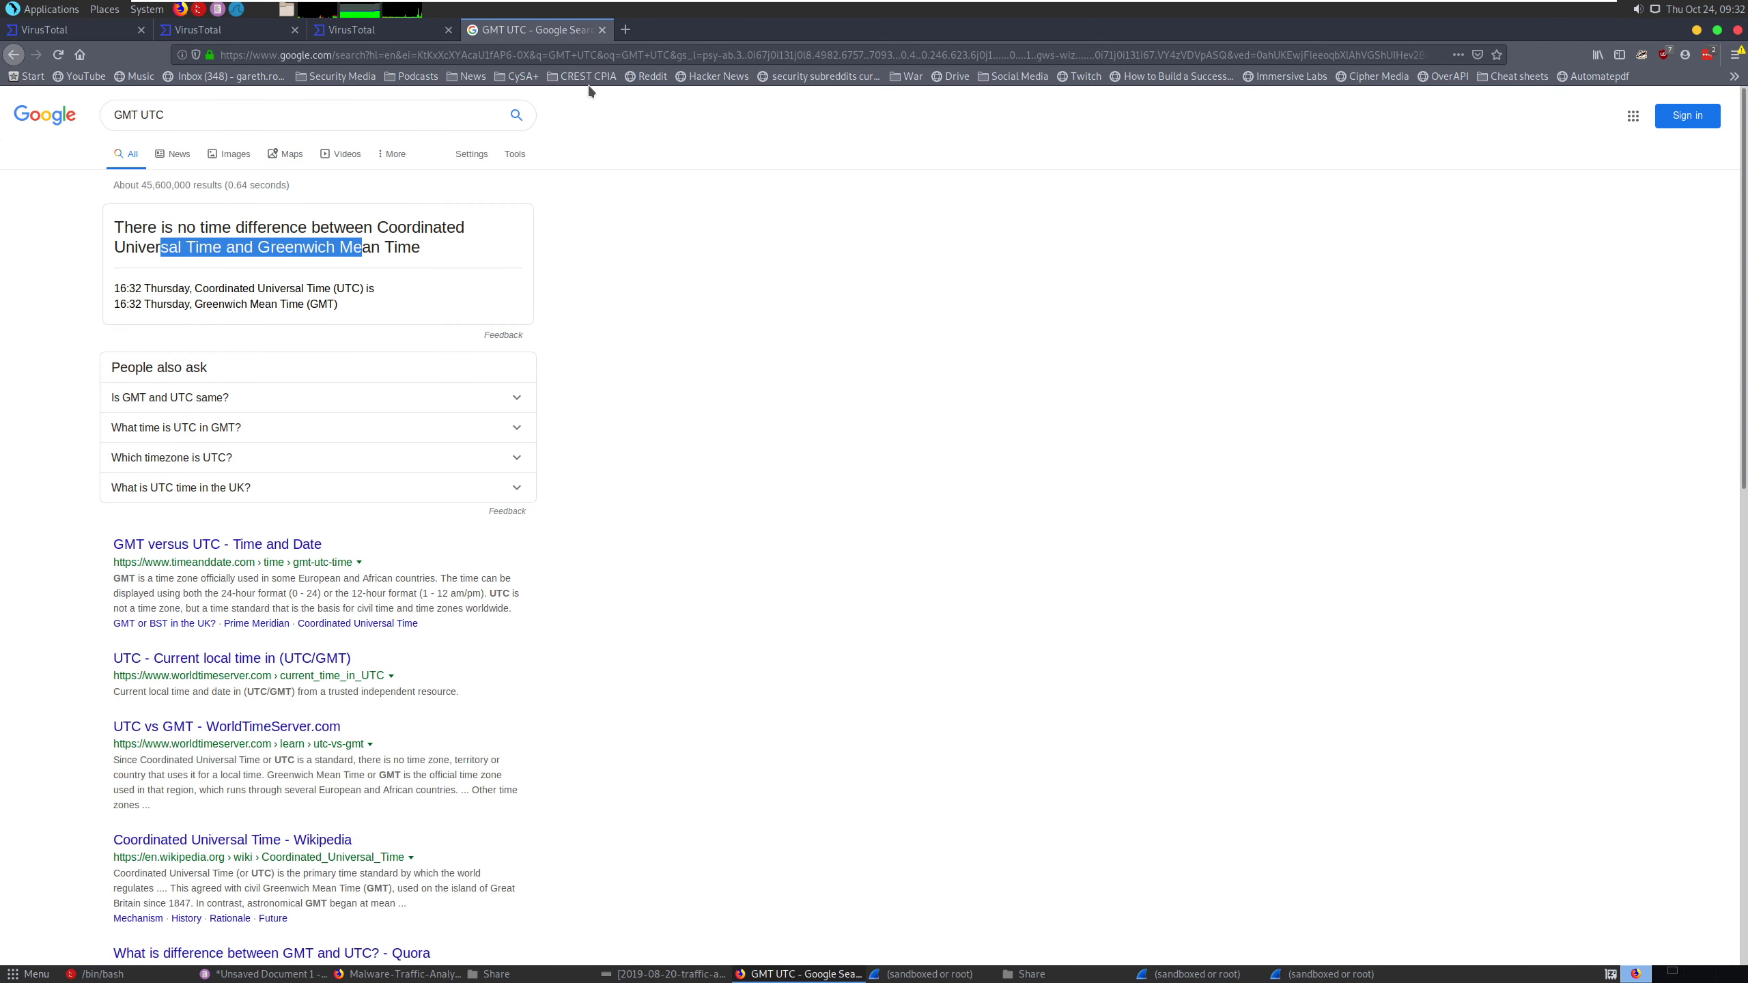
left_click(602, 30)
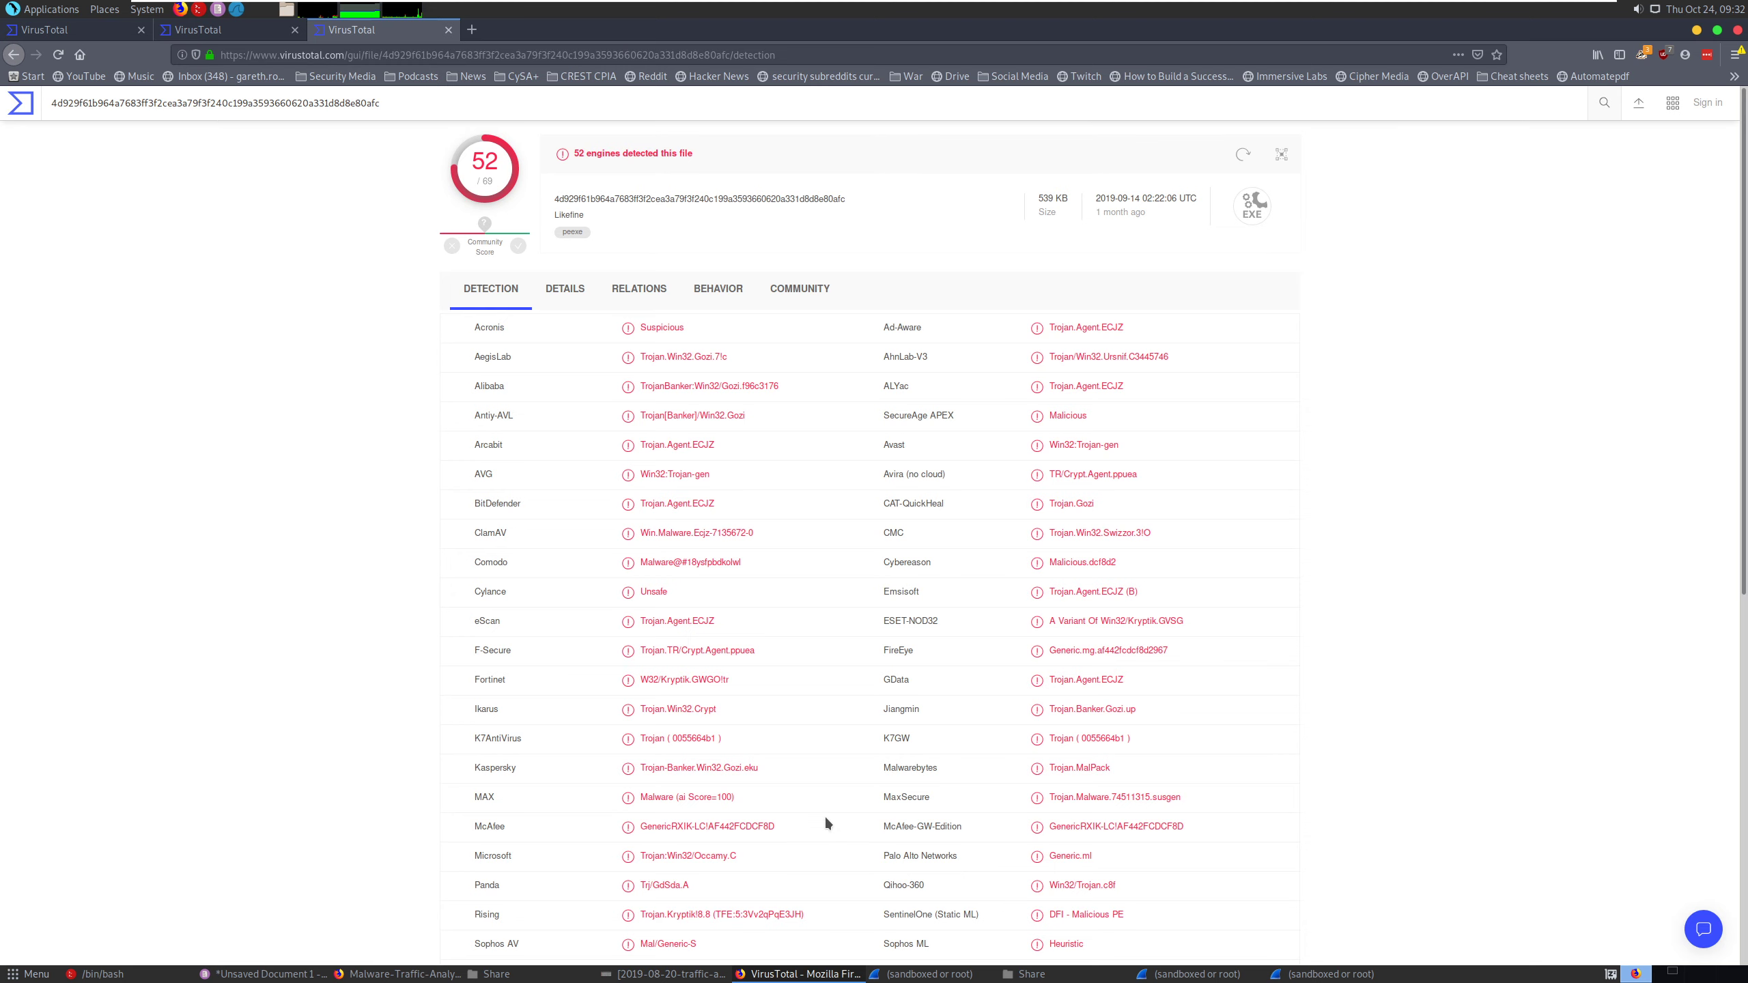
- Switch back to the Pluma notes and change the infection time's time zone to UTC
key("alt+Tab")
key("alt+Tab")
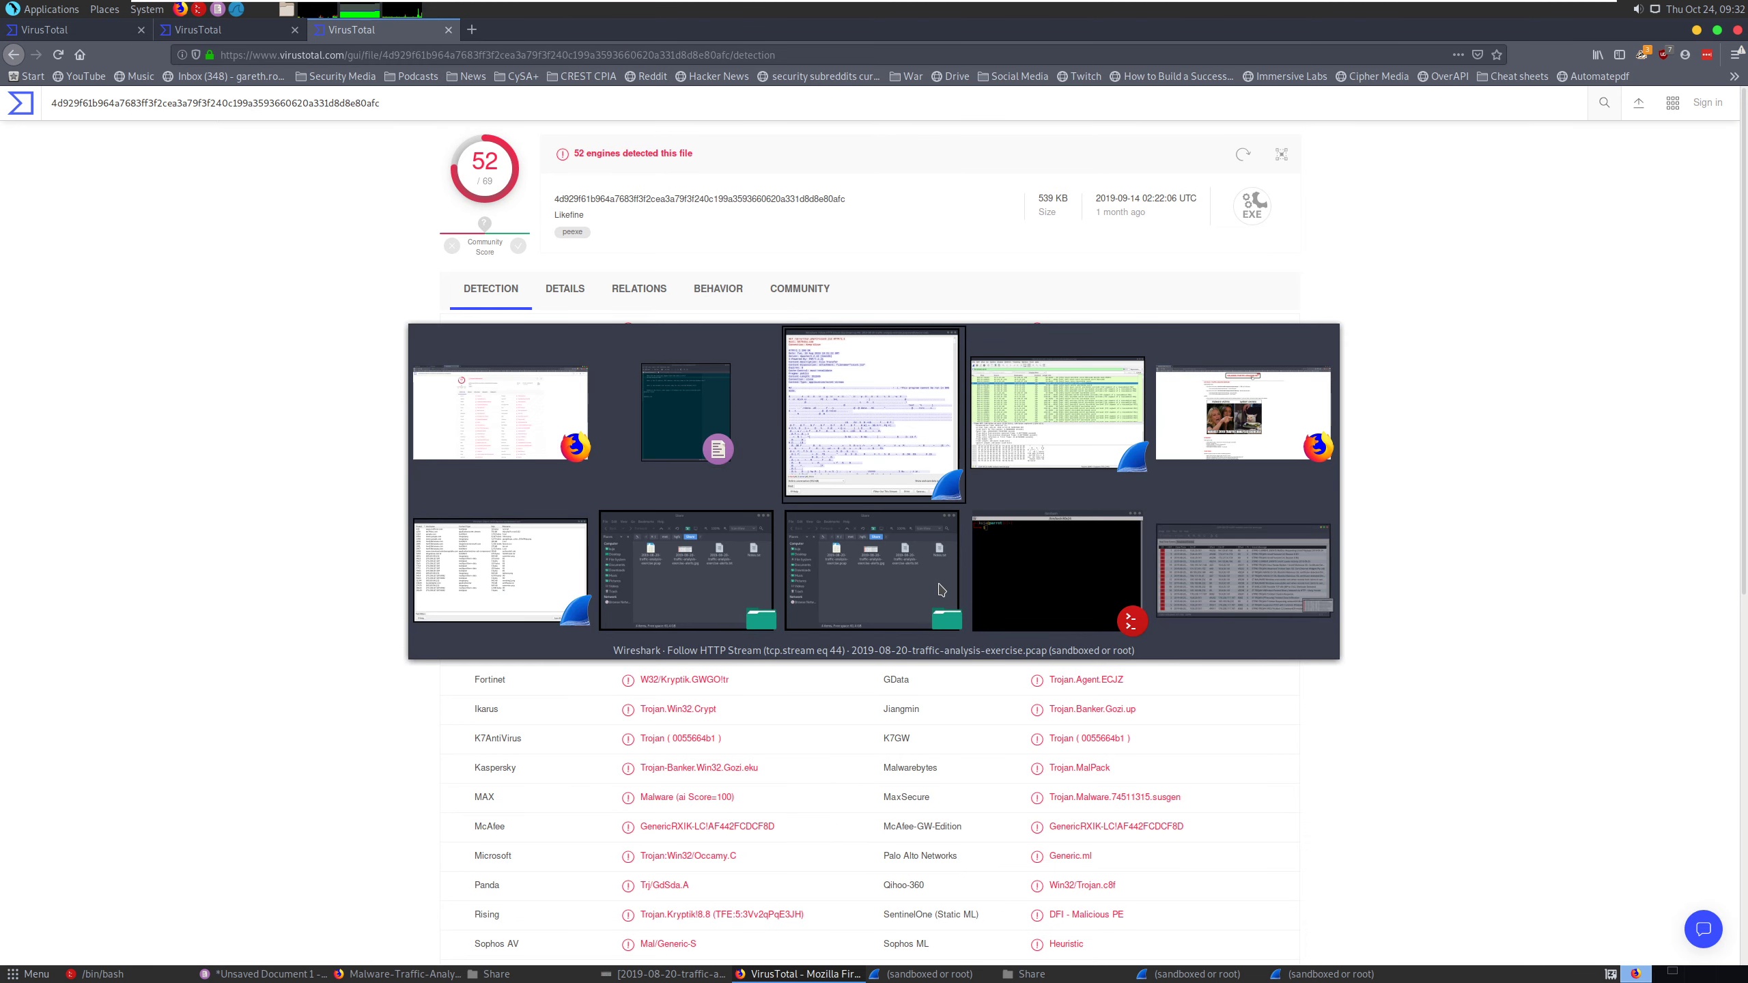
key("alt+Tab")
key("alt+Tab")
key("alt+Tab")
key("alt+Tab")
key("alt+Tab")
key("alt+Tab")
key("alt+Tab")
key("alt+Tab")
key("alt+Tab")
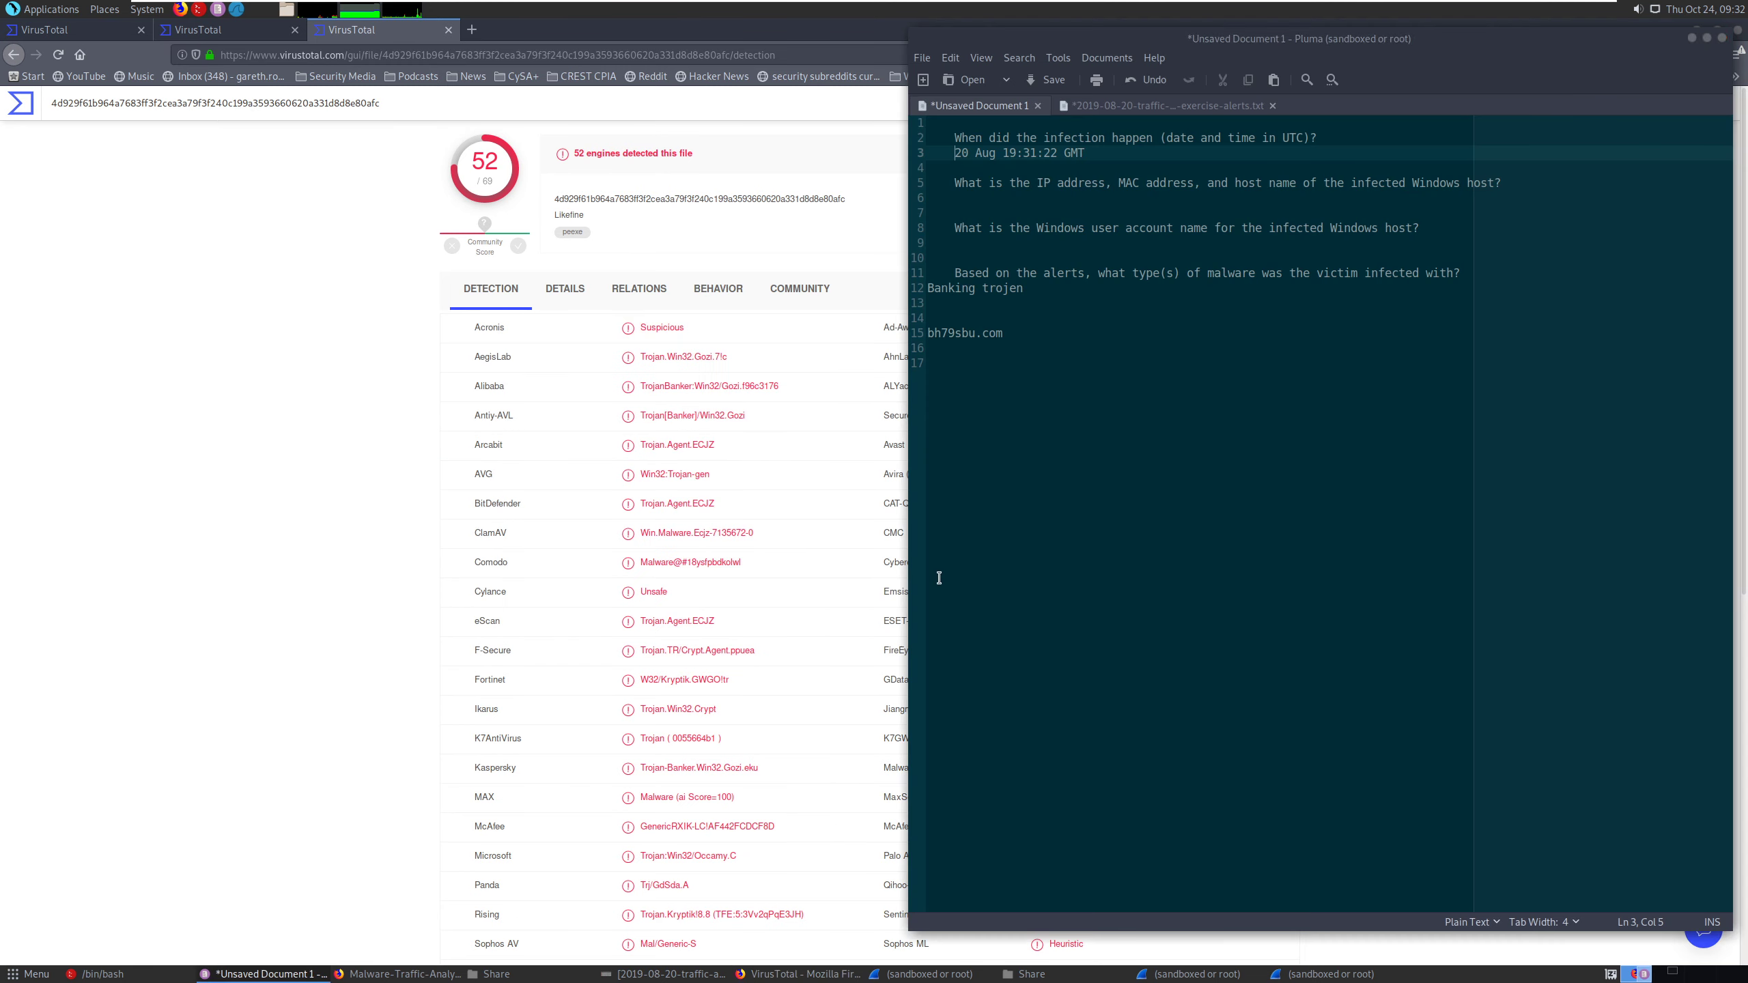
double_click(1074, 153)
type("UTC")
- Check the internal host's address in the Wireshark capture and enter 10.8.19.101 below the infected host question in the Pluma notes
left_click(1022, 183)
left_click(1022, 198)
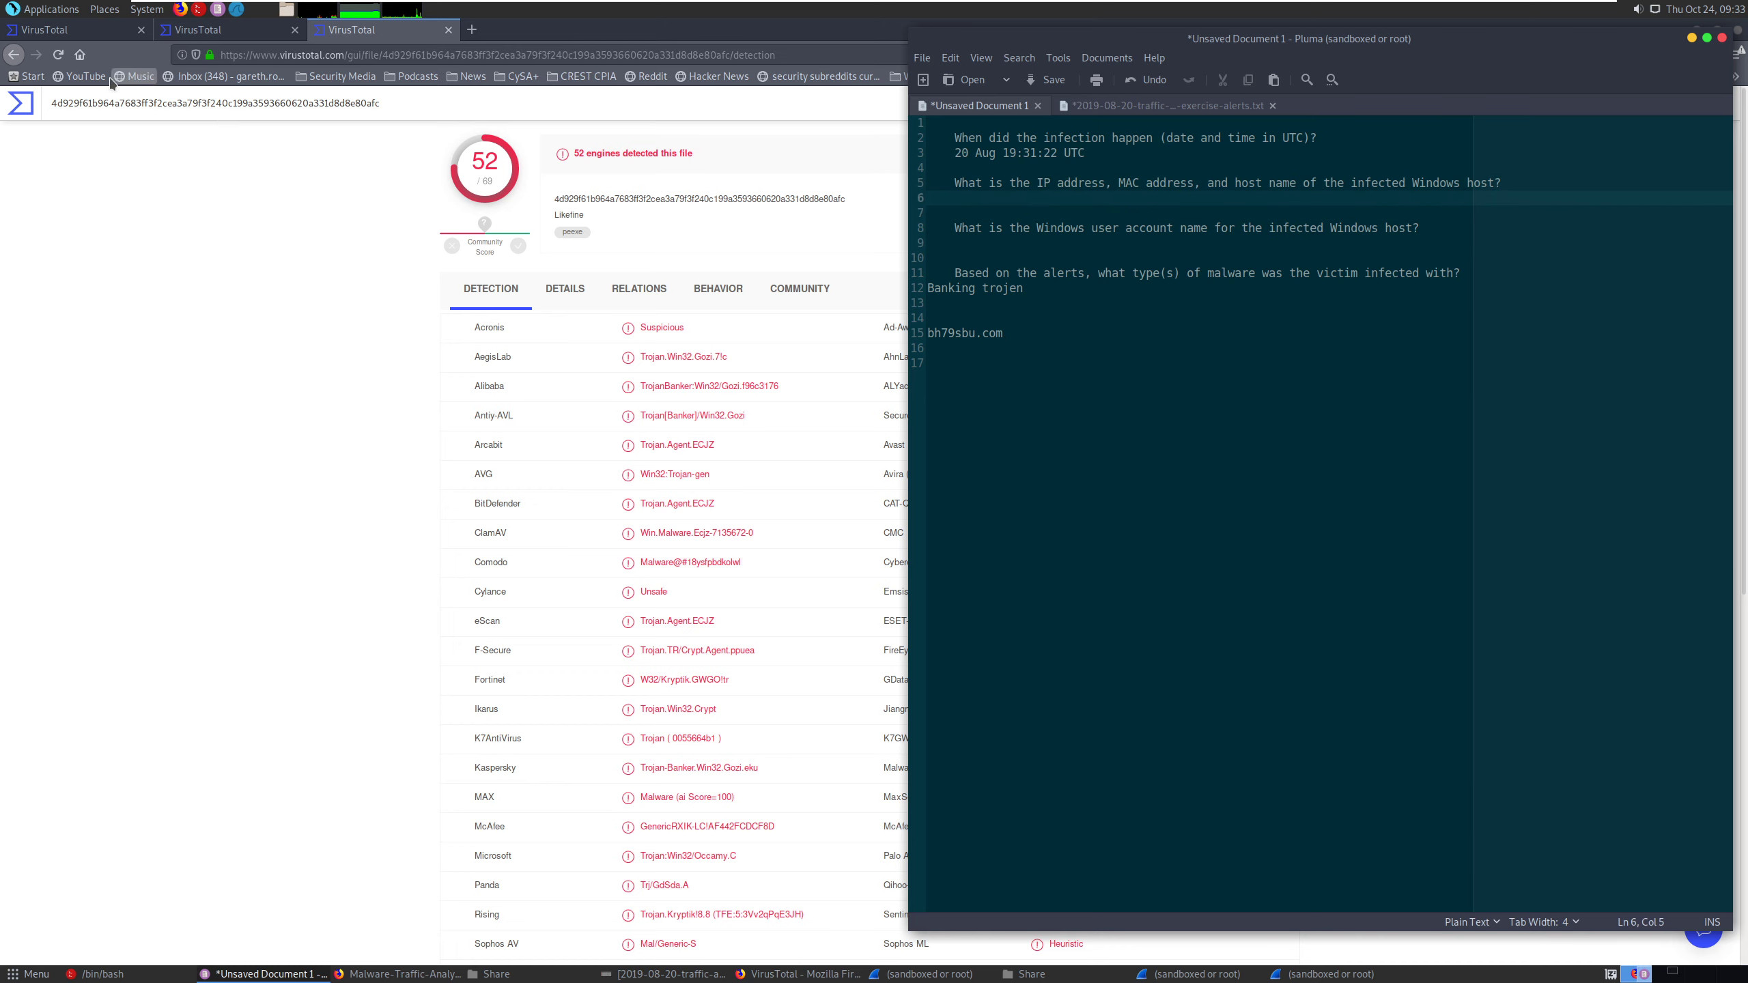
left_click(926, 973)
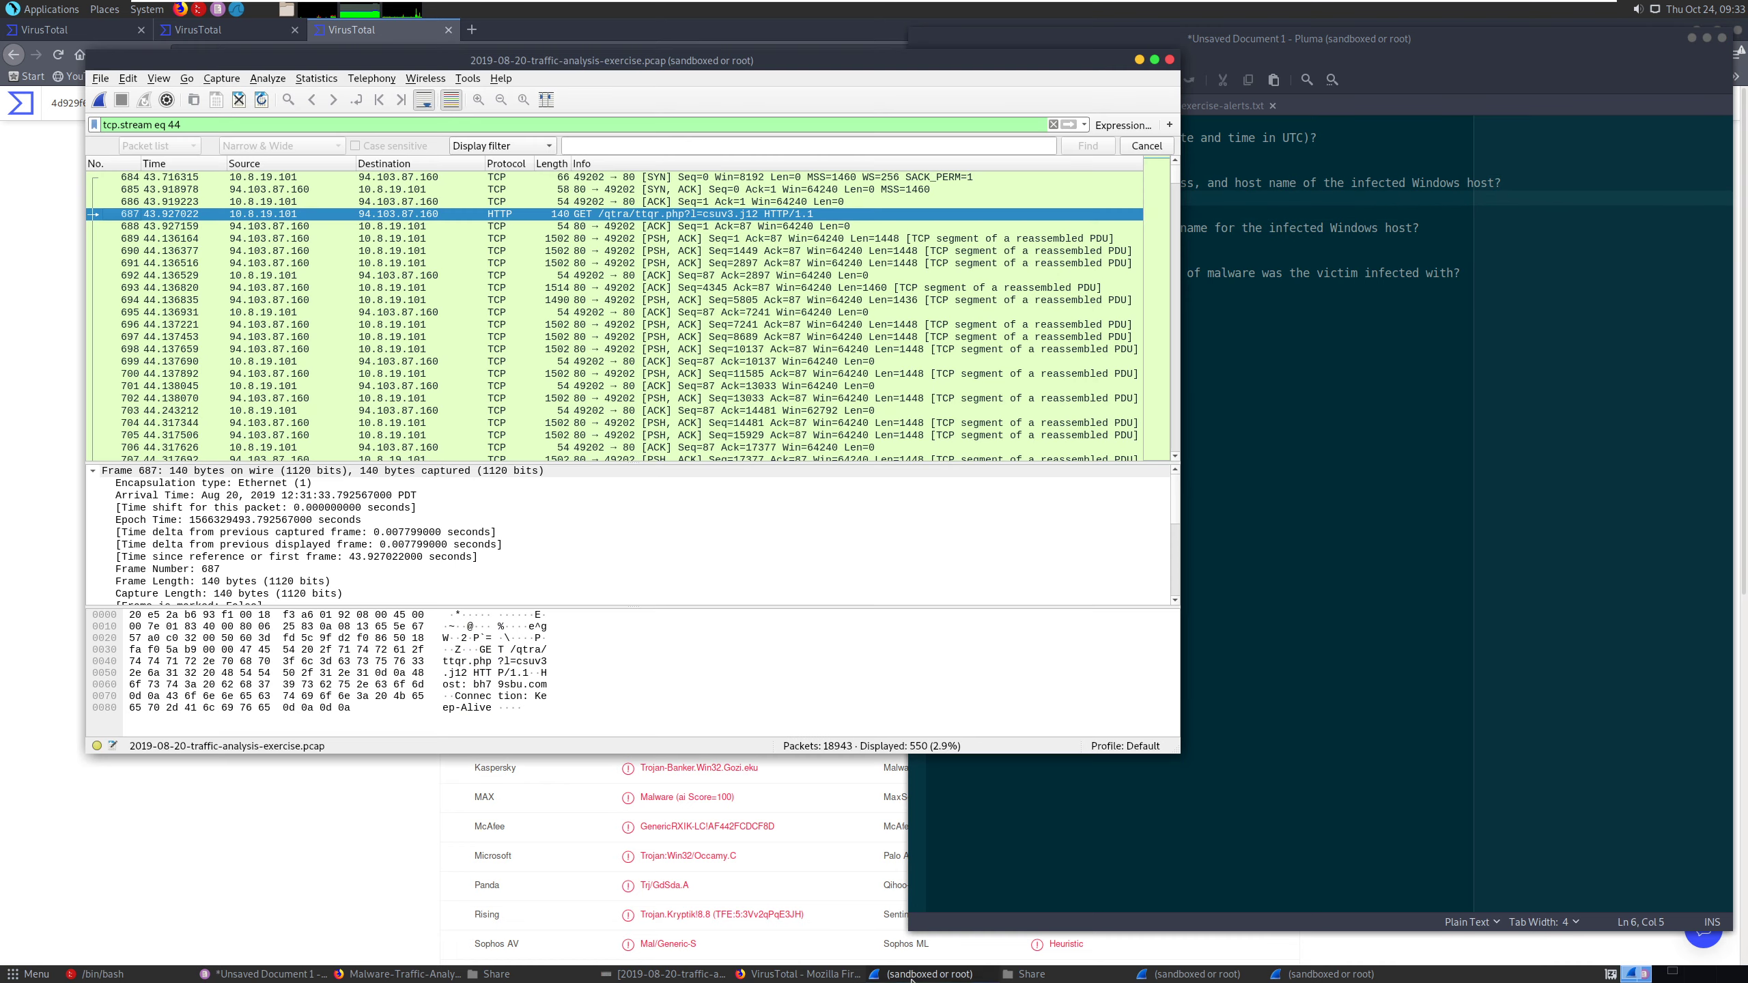
left_click(415, 190)
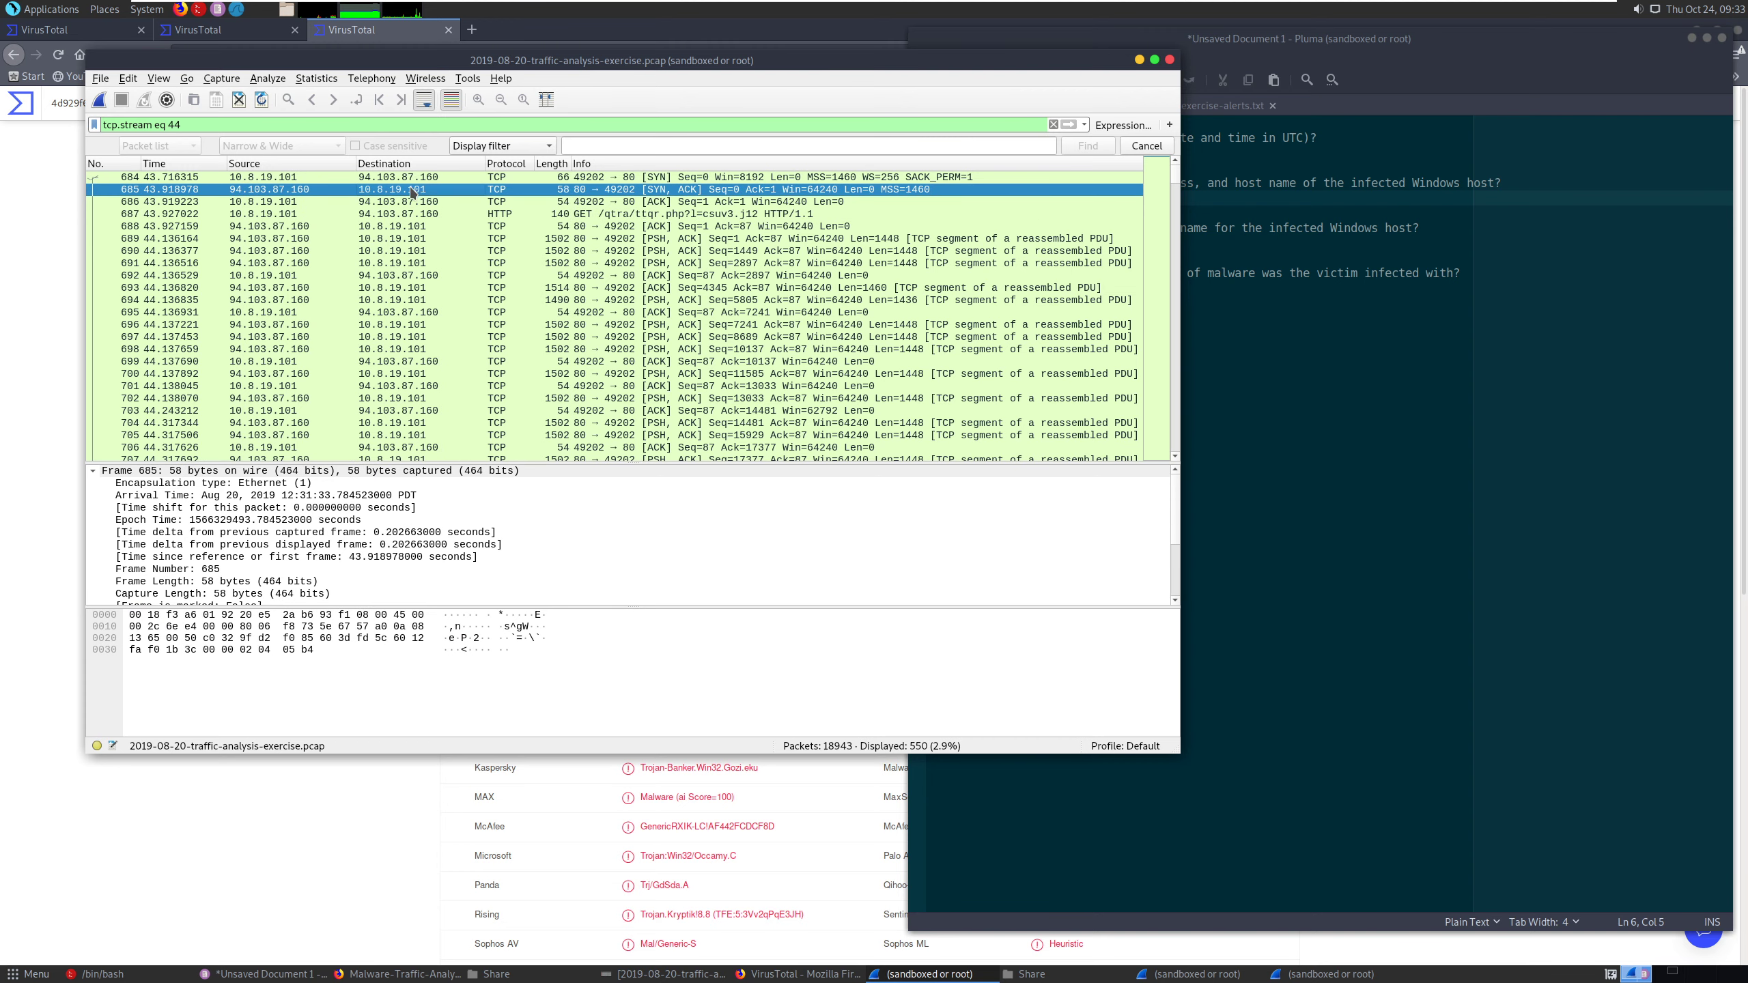
left_click(414, 180)
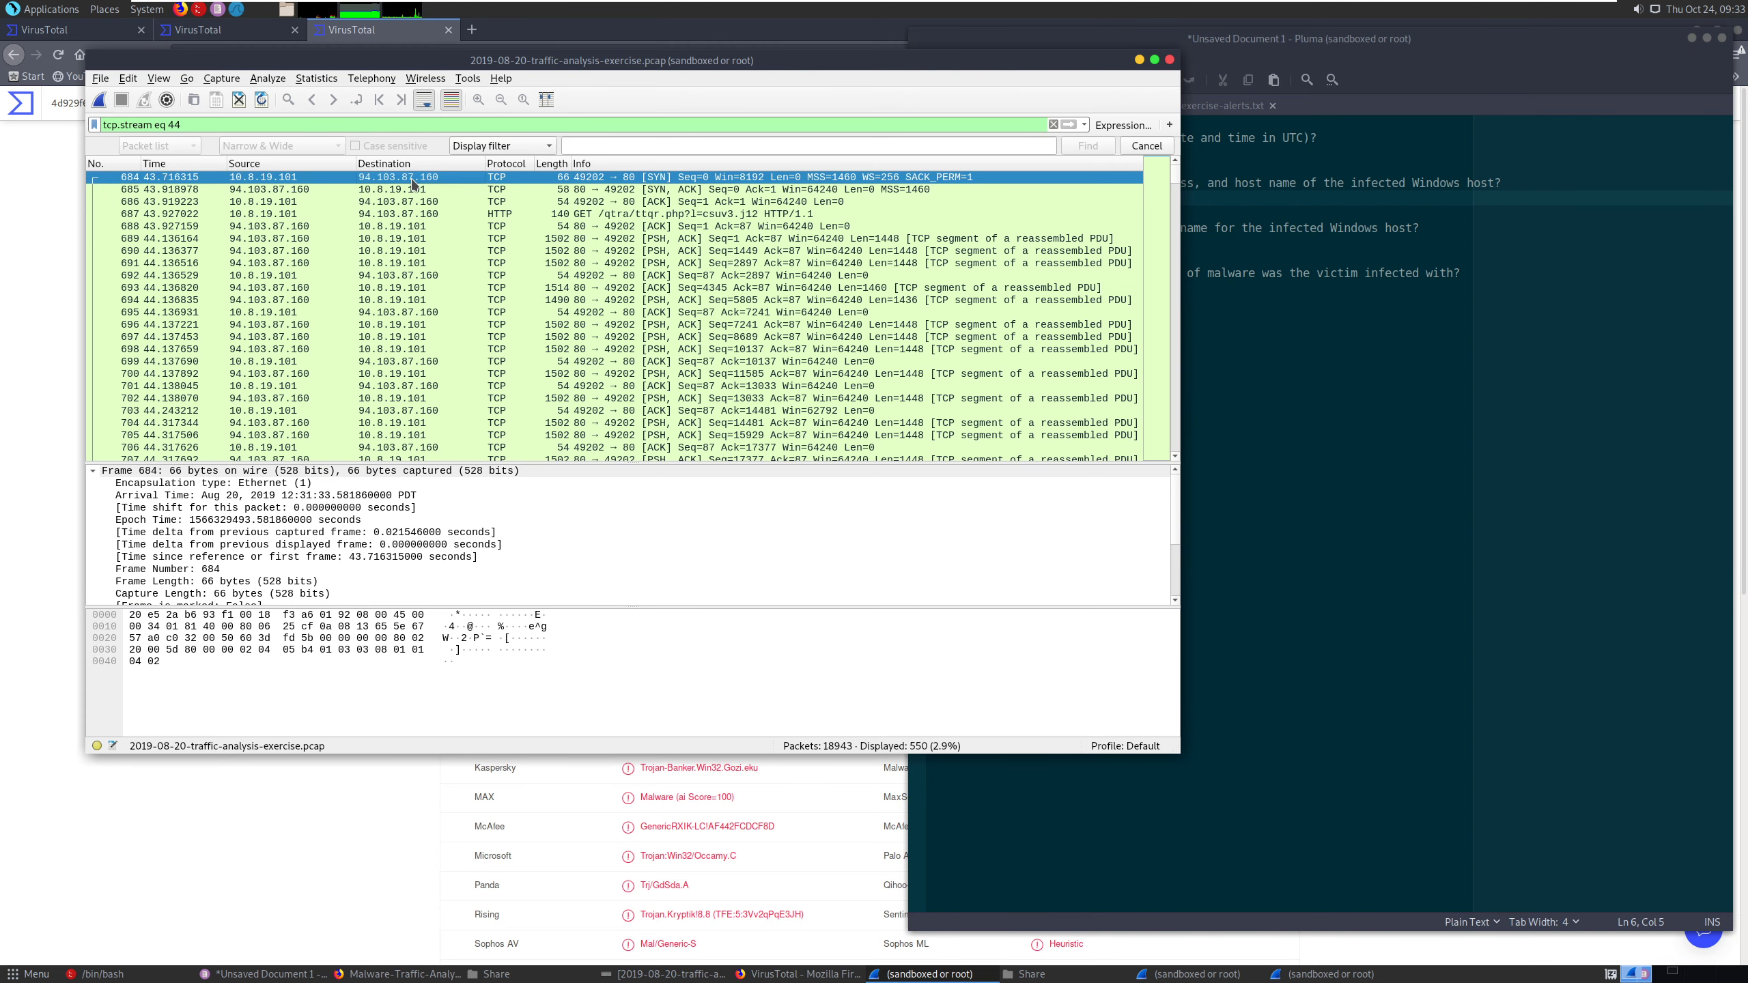
left_click(1310, 305)
left_click(1048, 199)
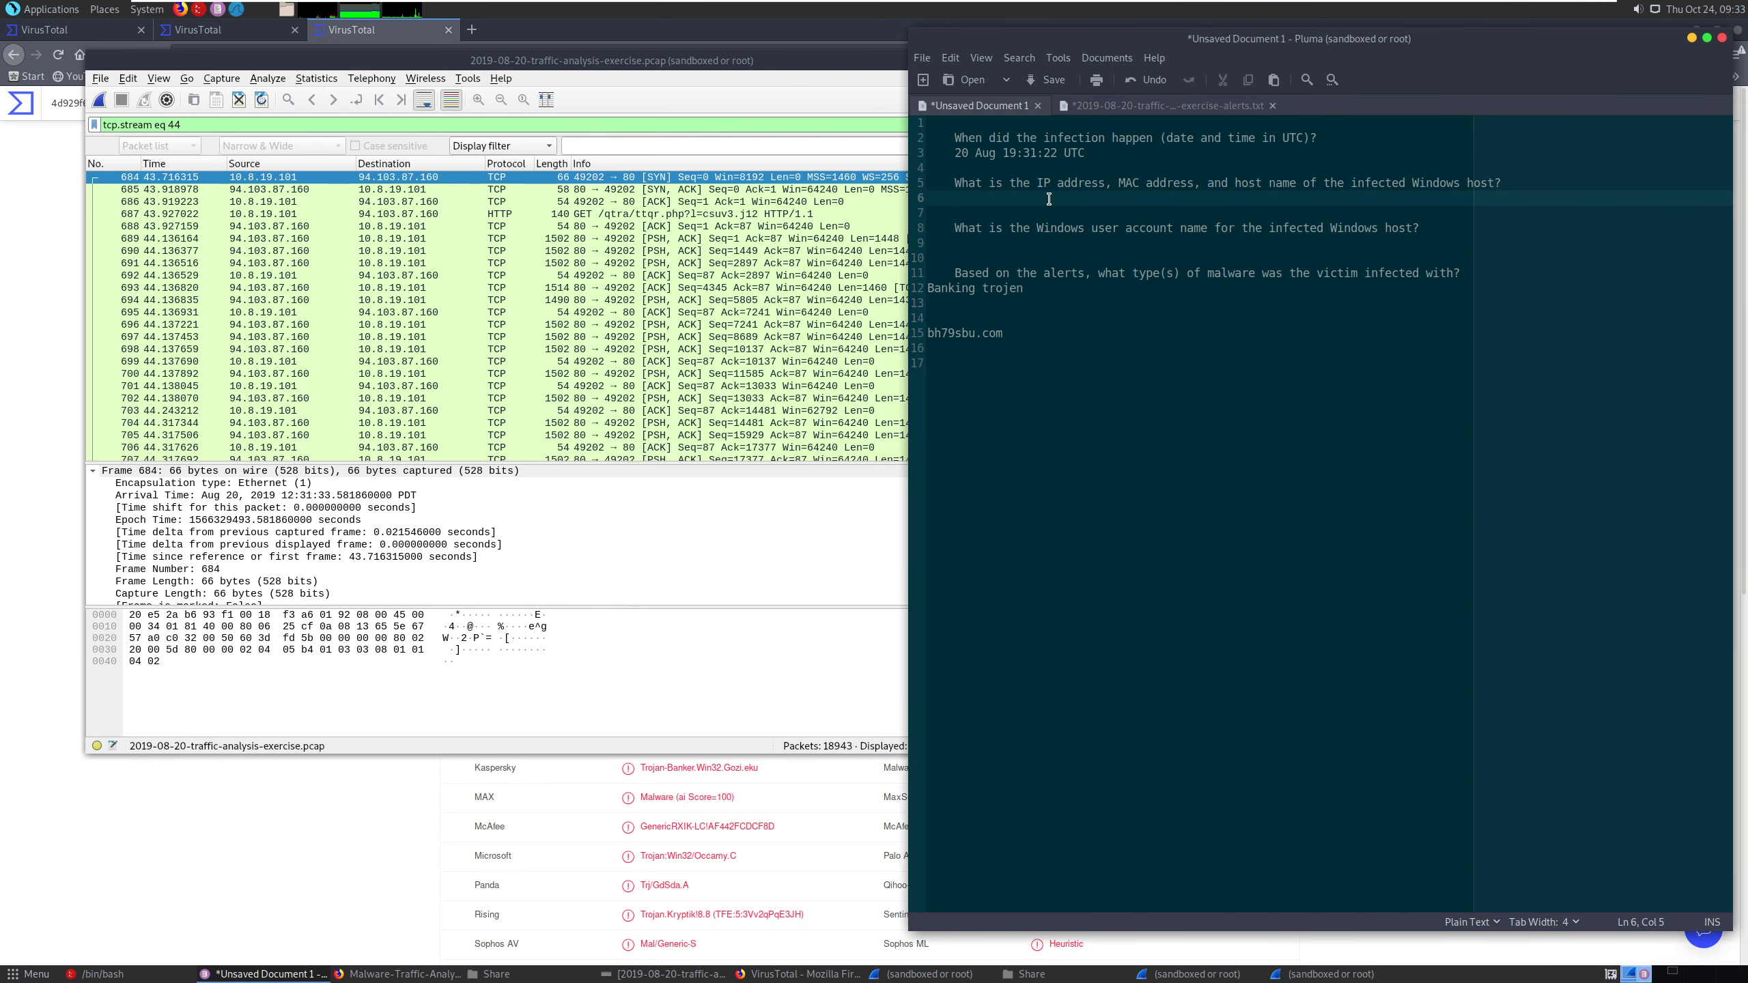
type("10.8.19.101")
key("Return")
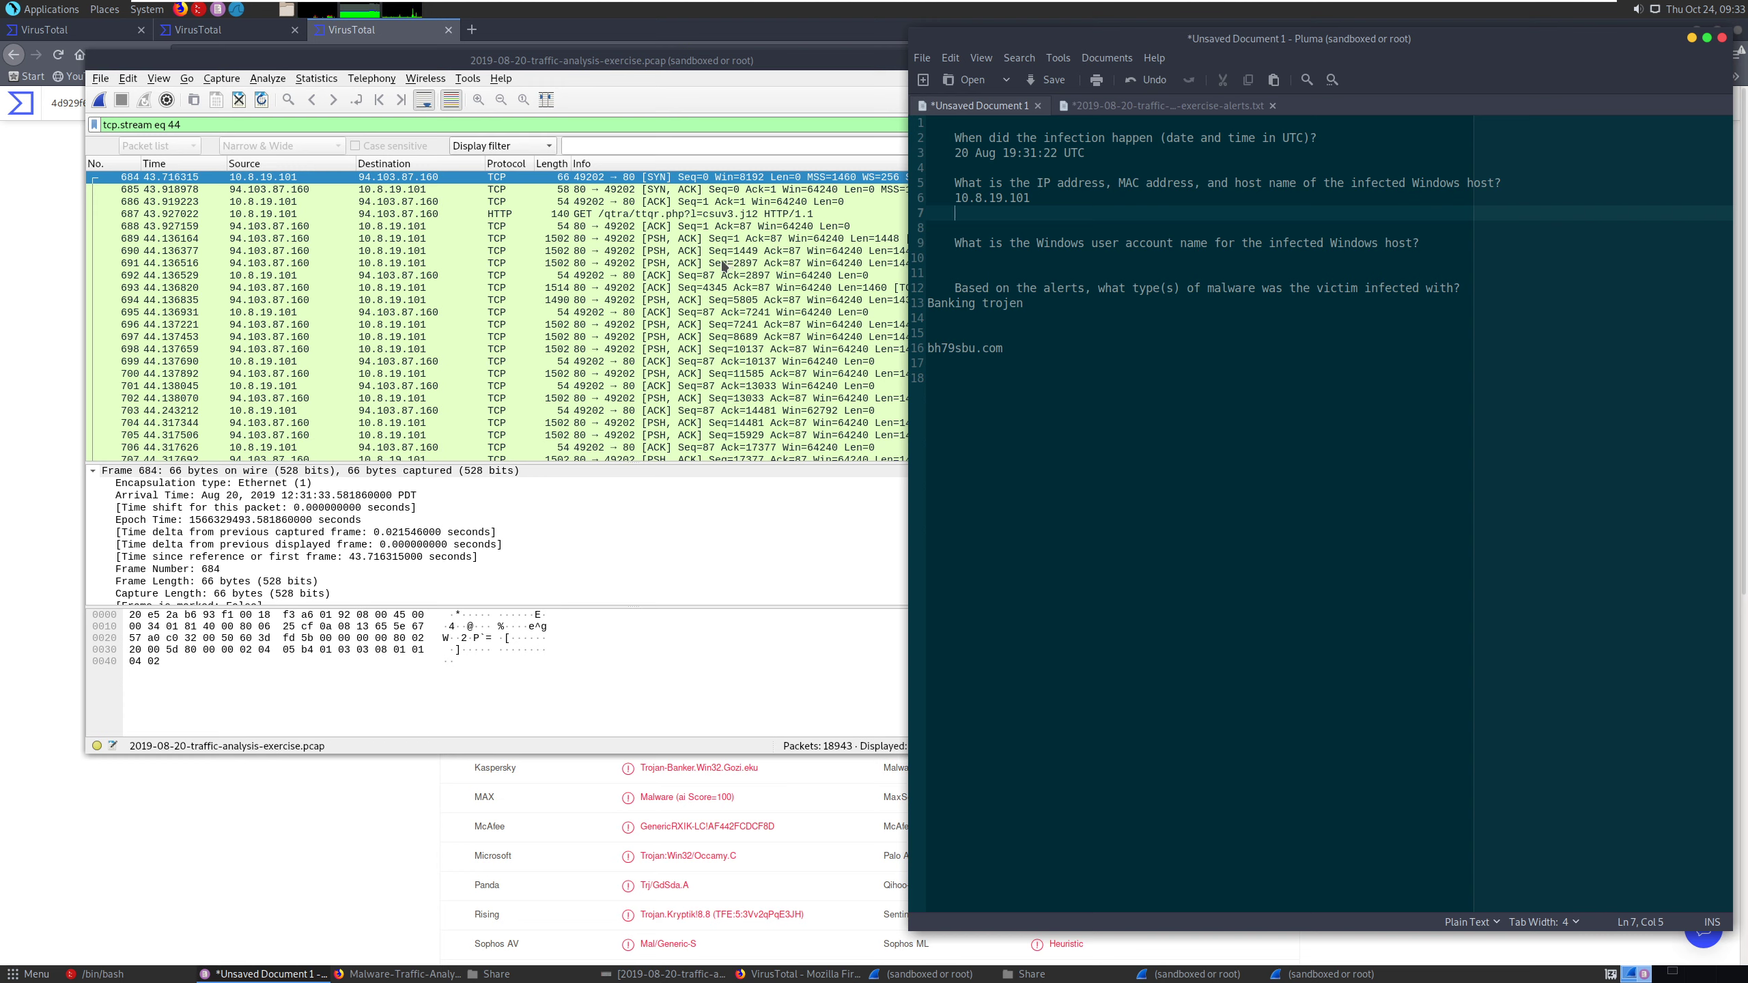
- Open the Filters page in OneNote, maximize it, and look up the filter for hostname and MAC address from DHCP traffic
triple_click(357, 125)
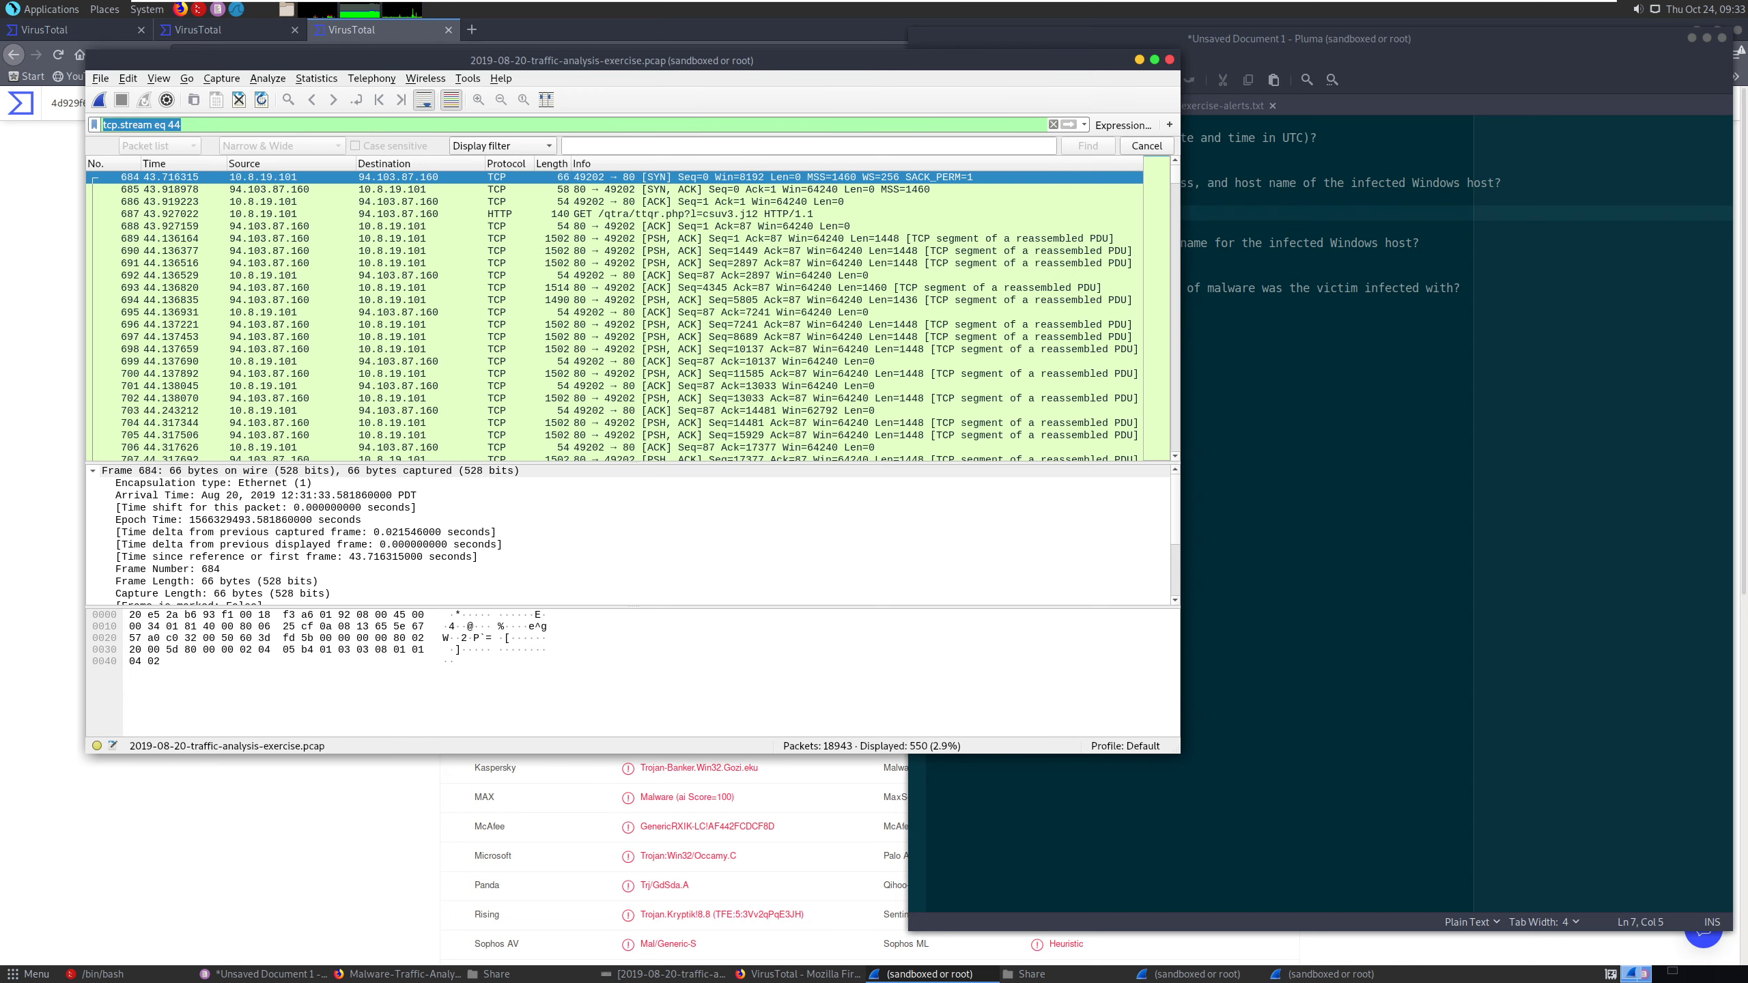
key("super")
type("one")
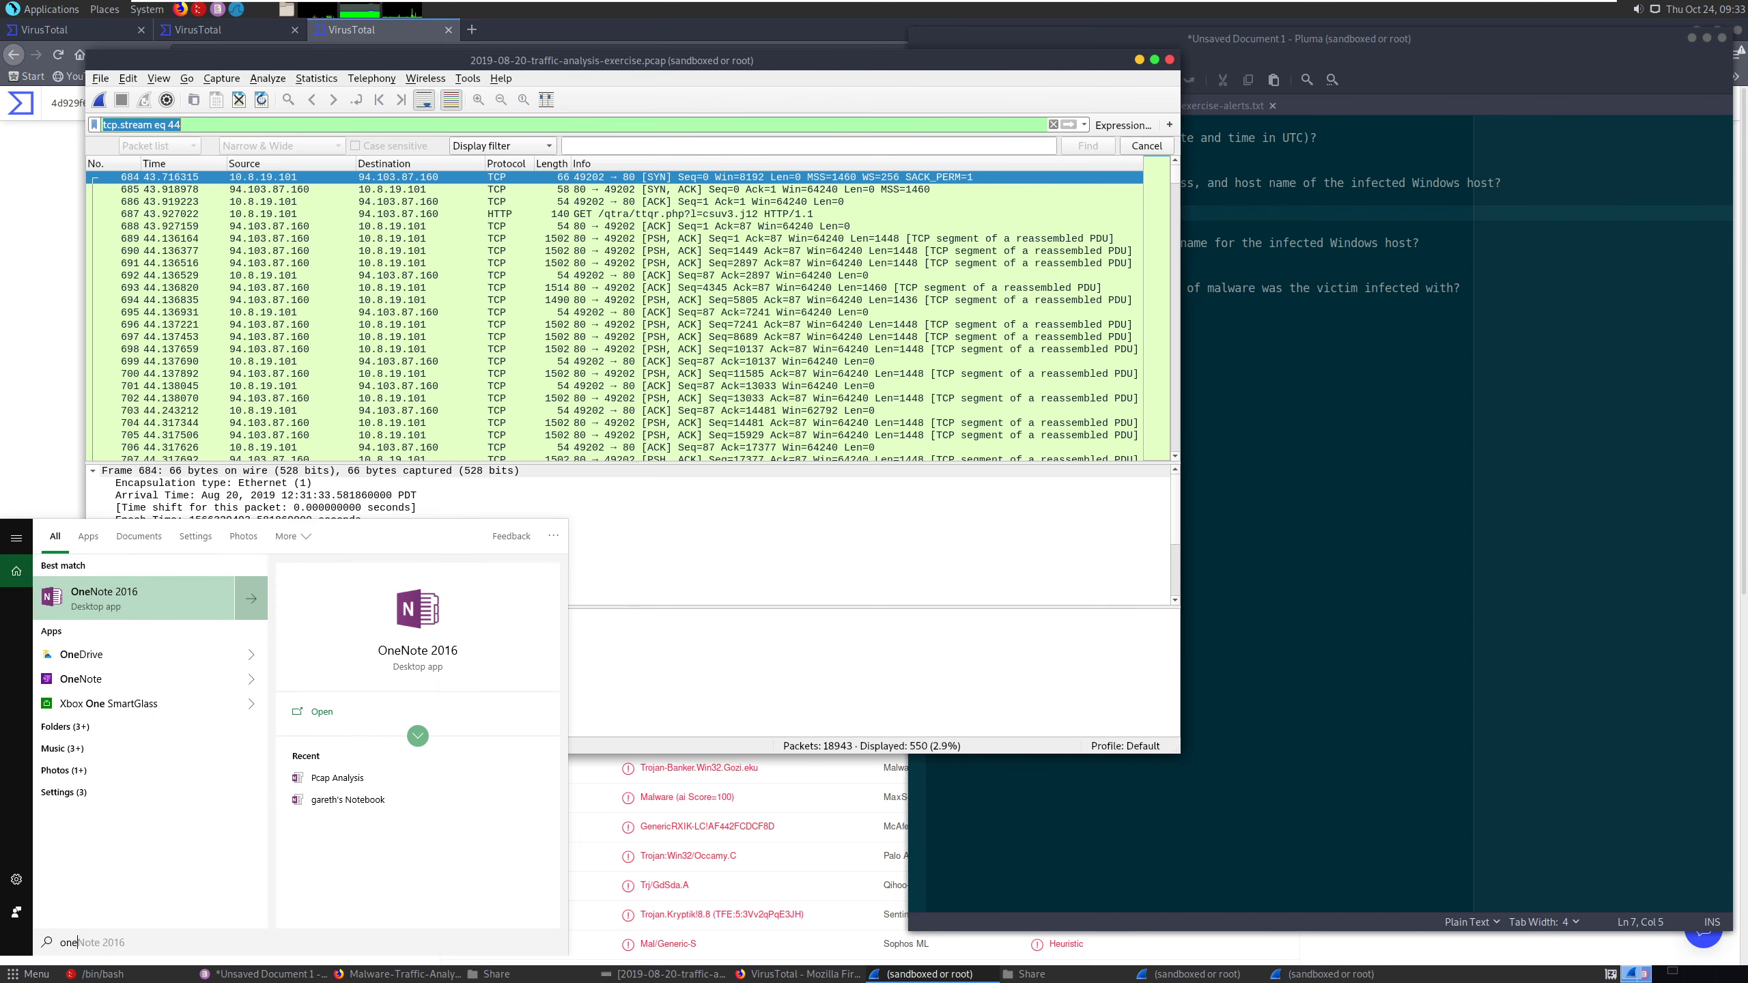
key("Return")
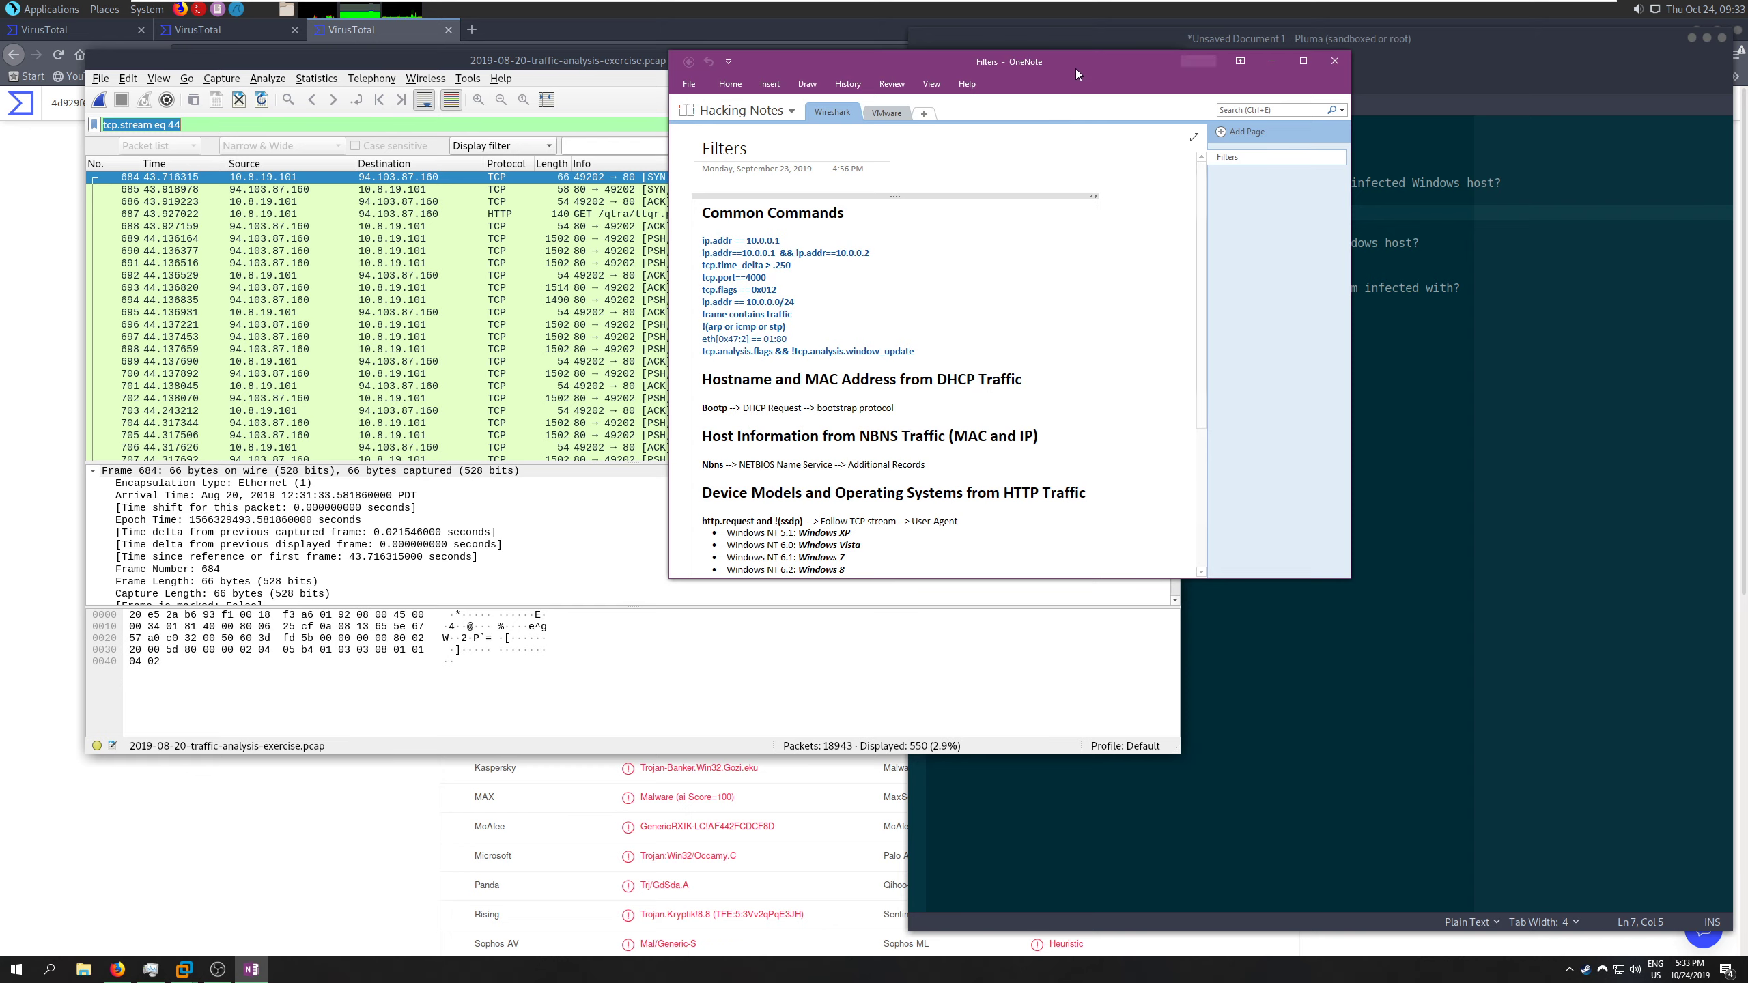
double_click(1076, 69)
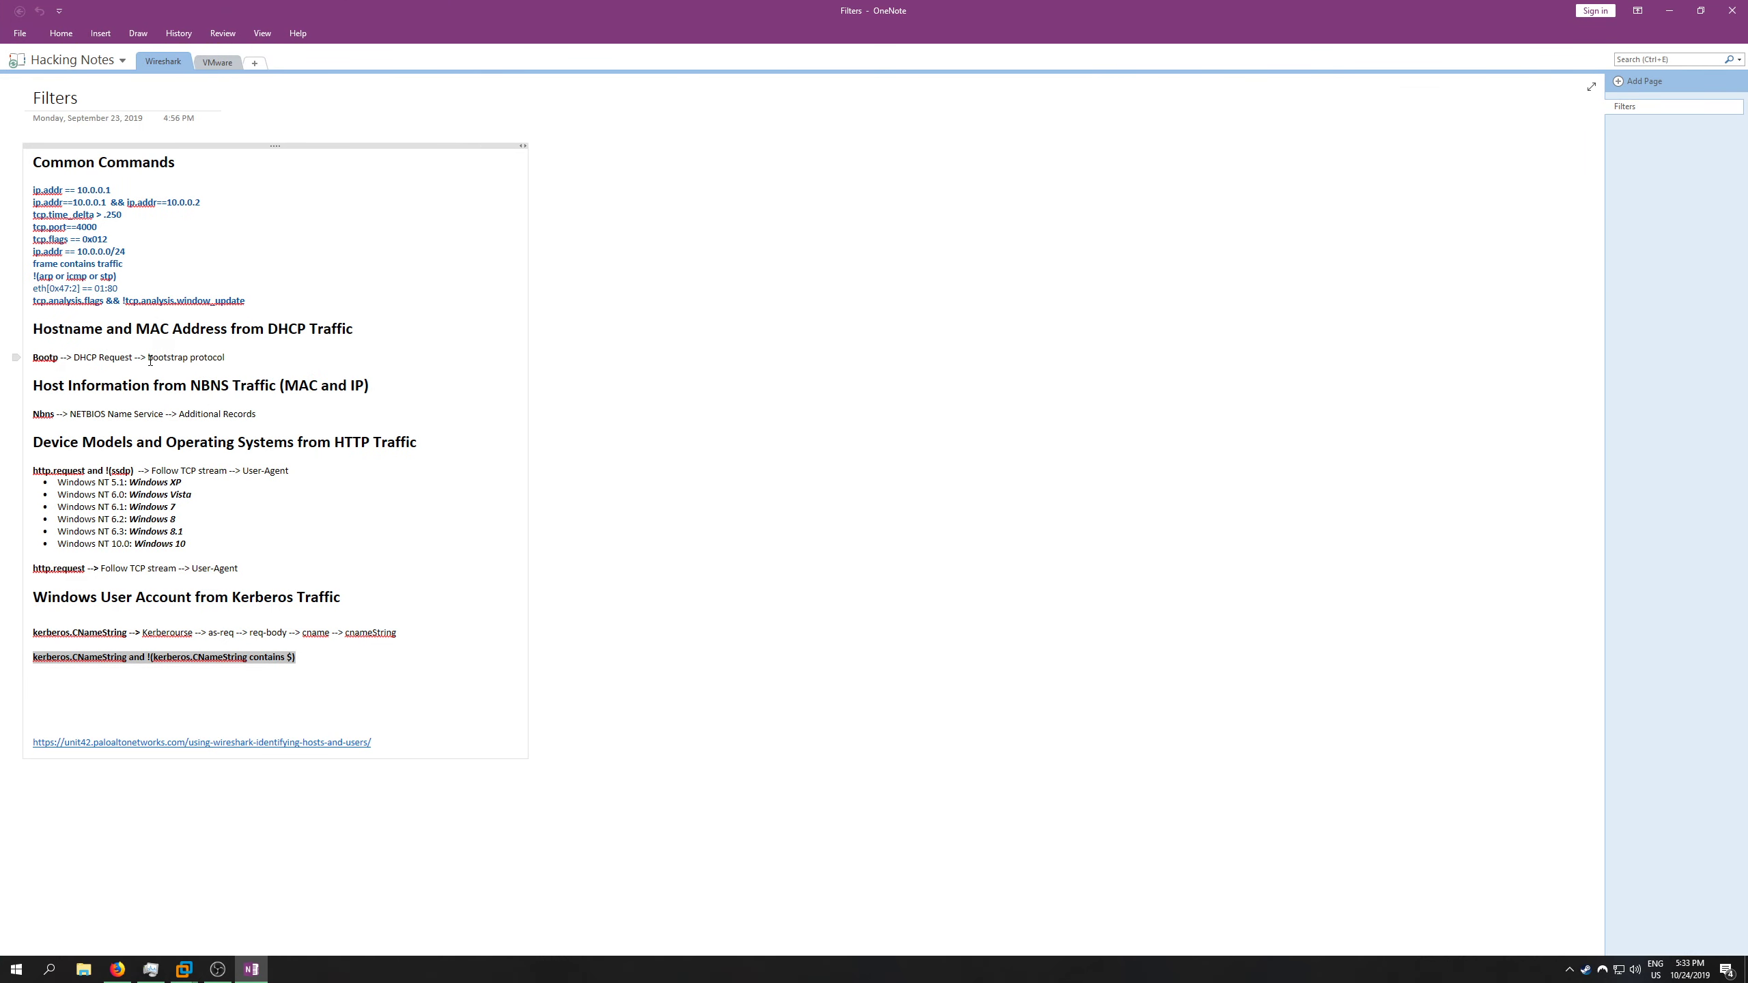
right_click(52, 357)
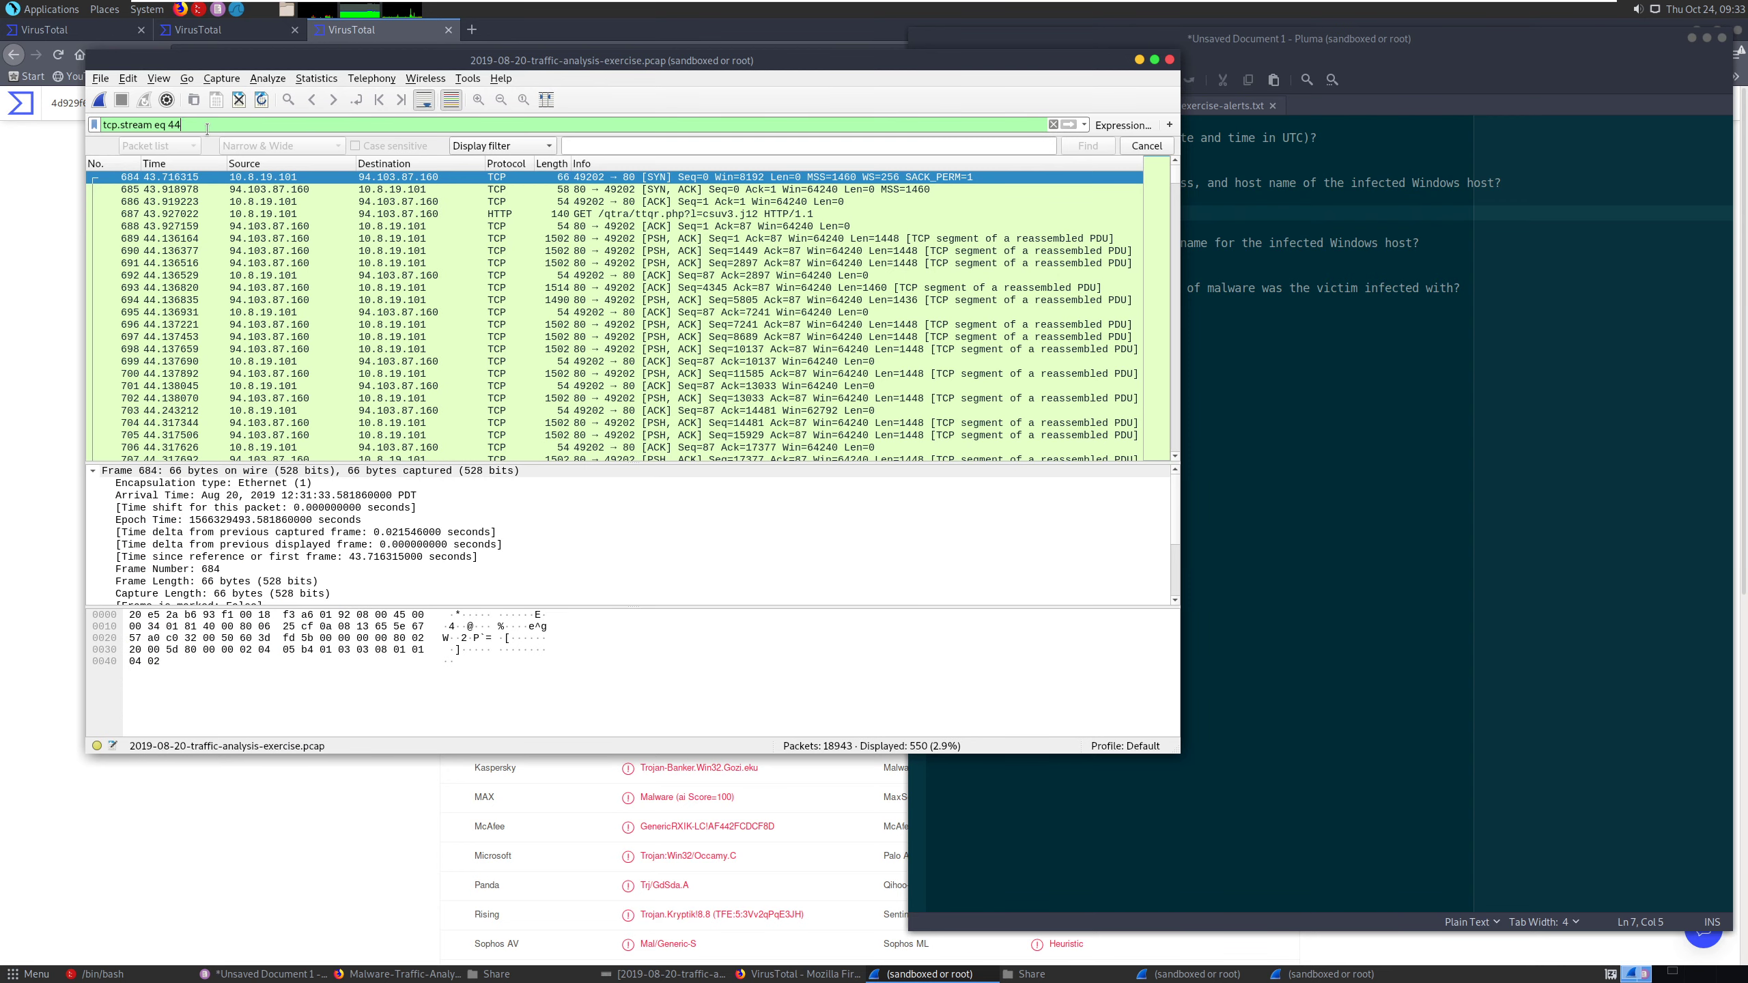
- Try filtering the Wireshark capture with bootp and clear the display filter text
triple_click(206, 127)
type("bootp")
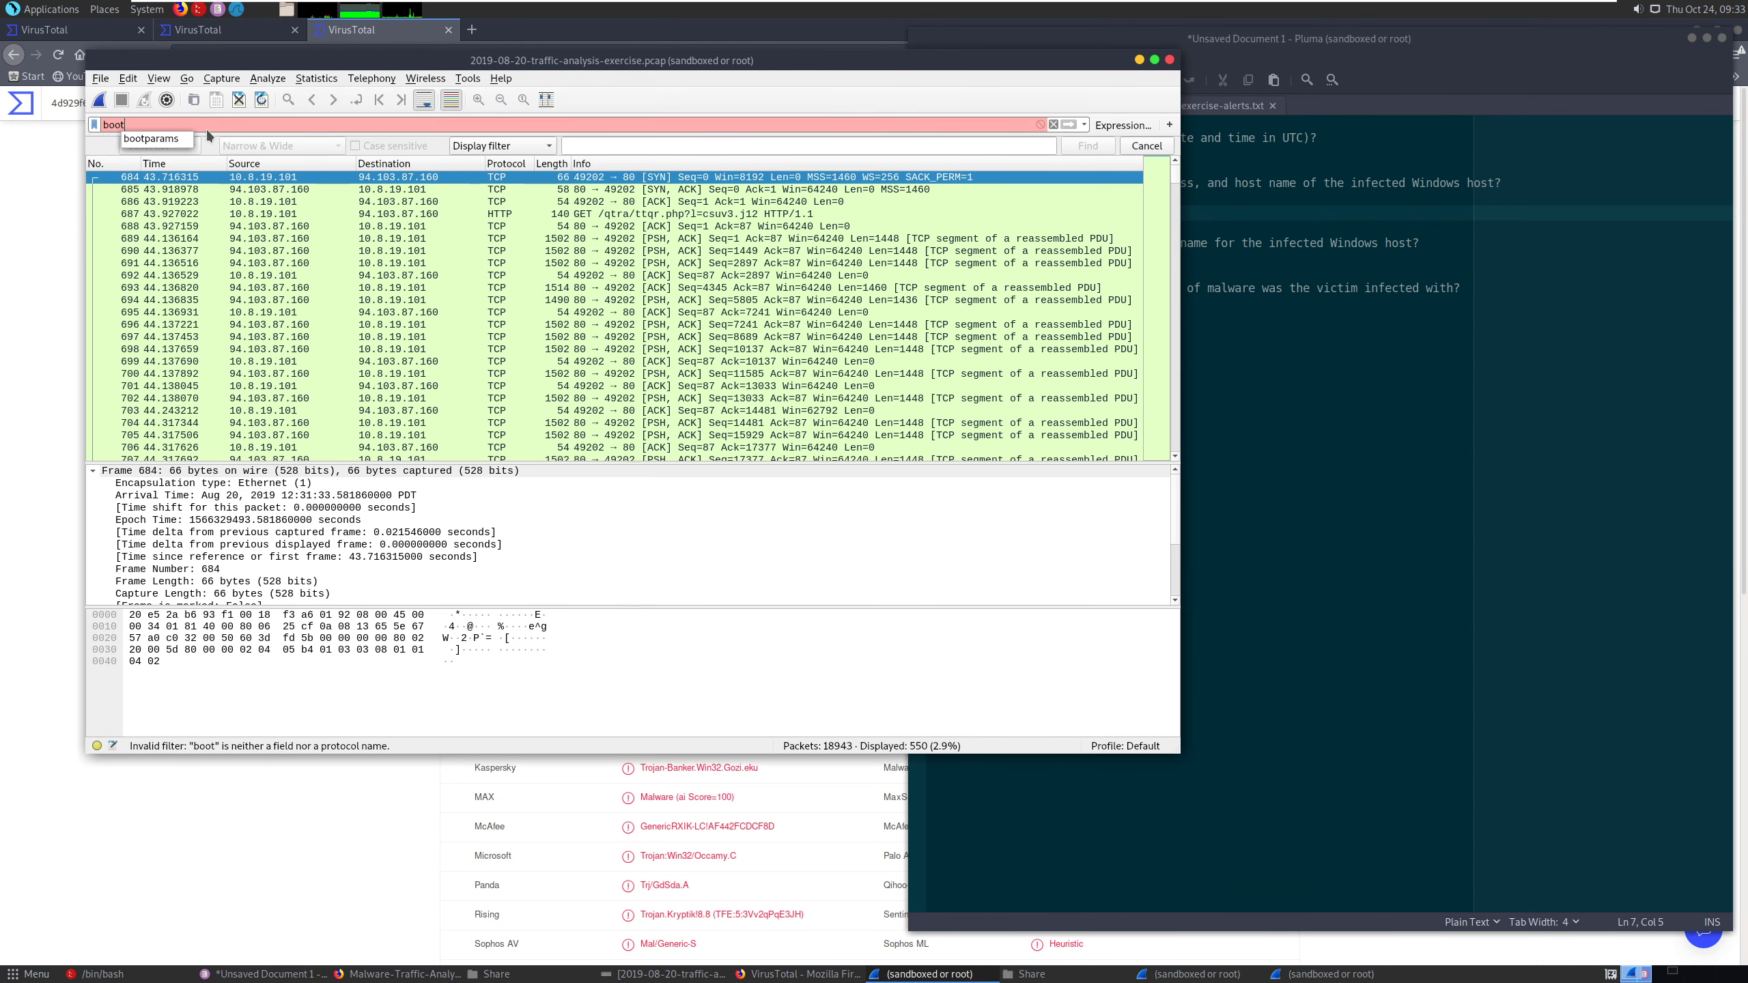
key("Return")
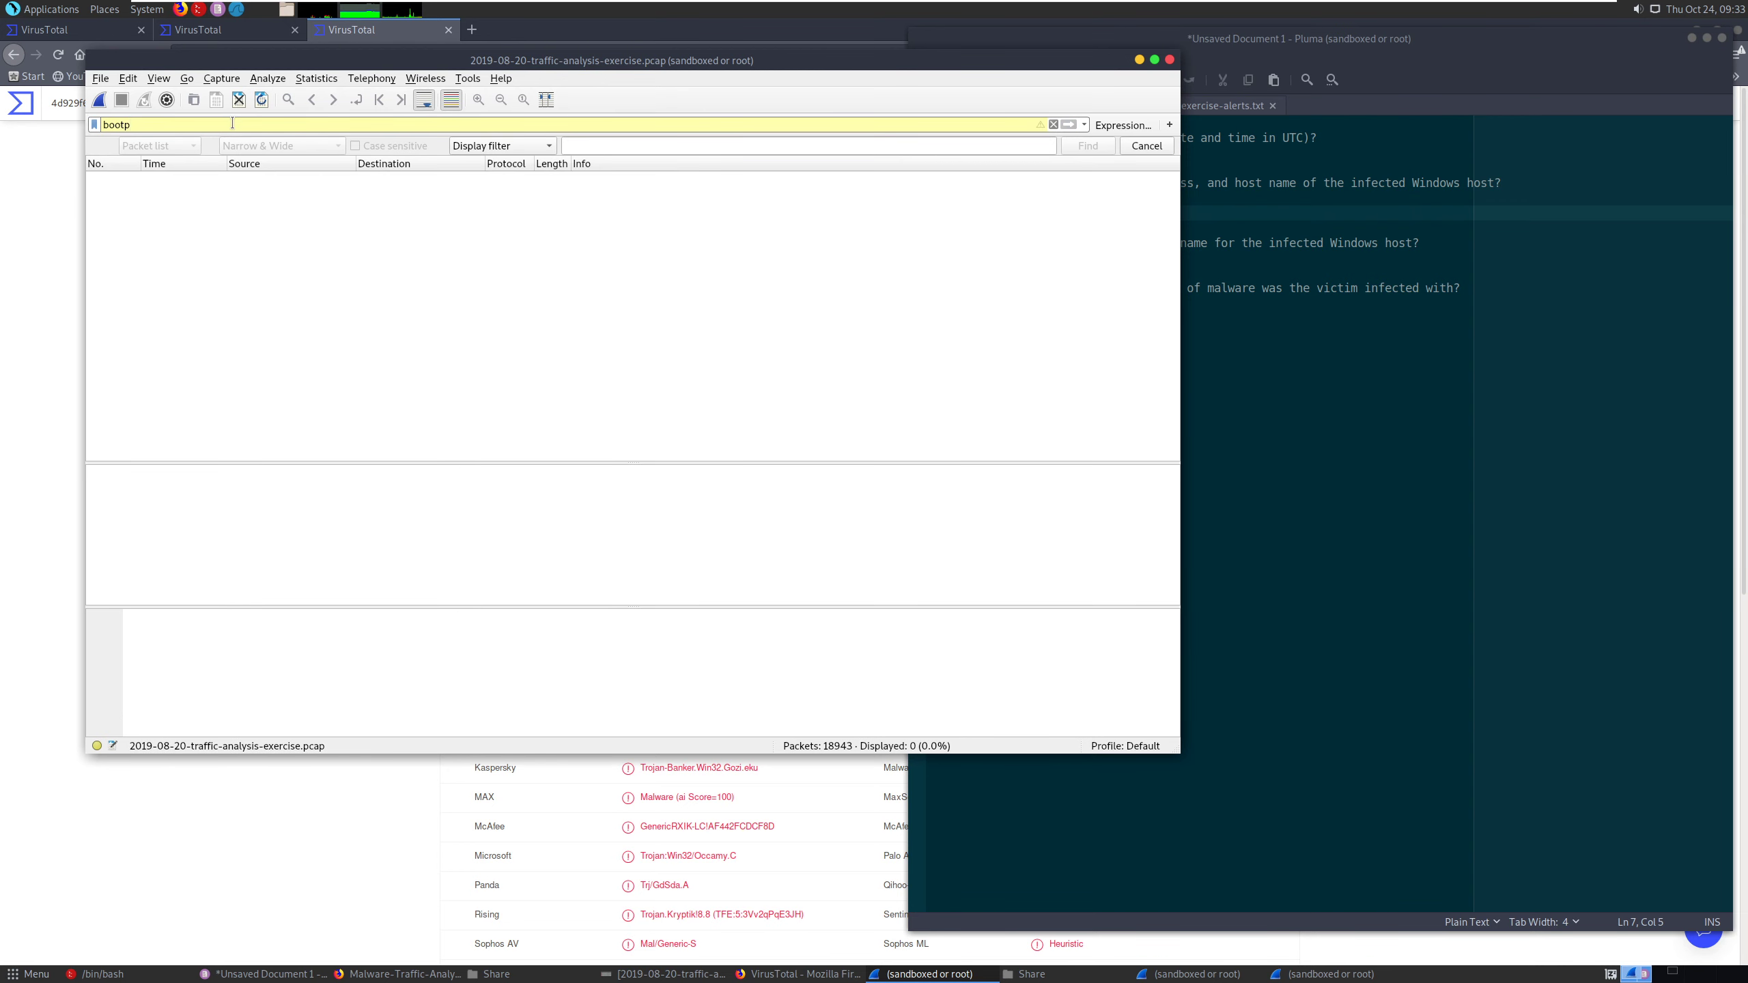
triple_click(232, 123)
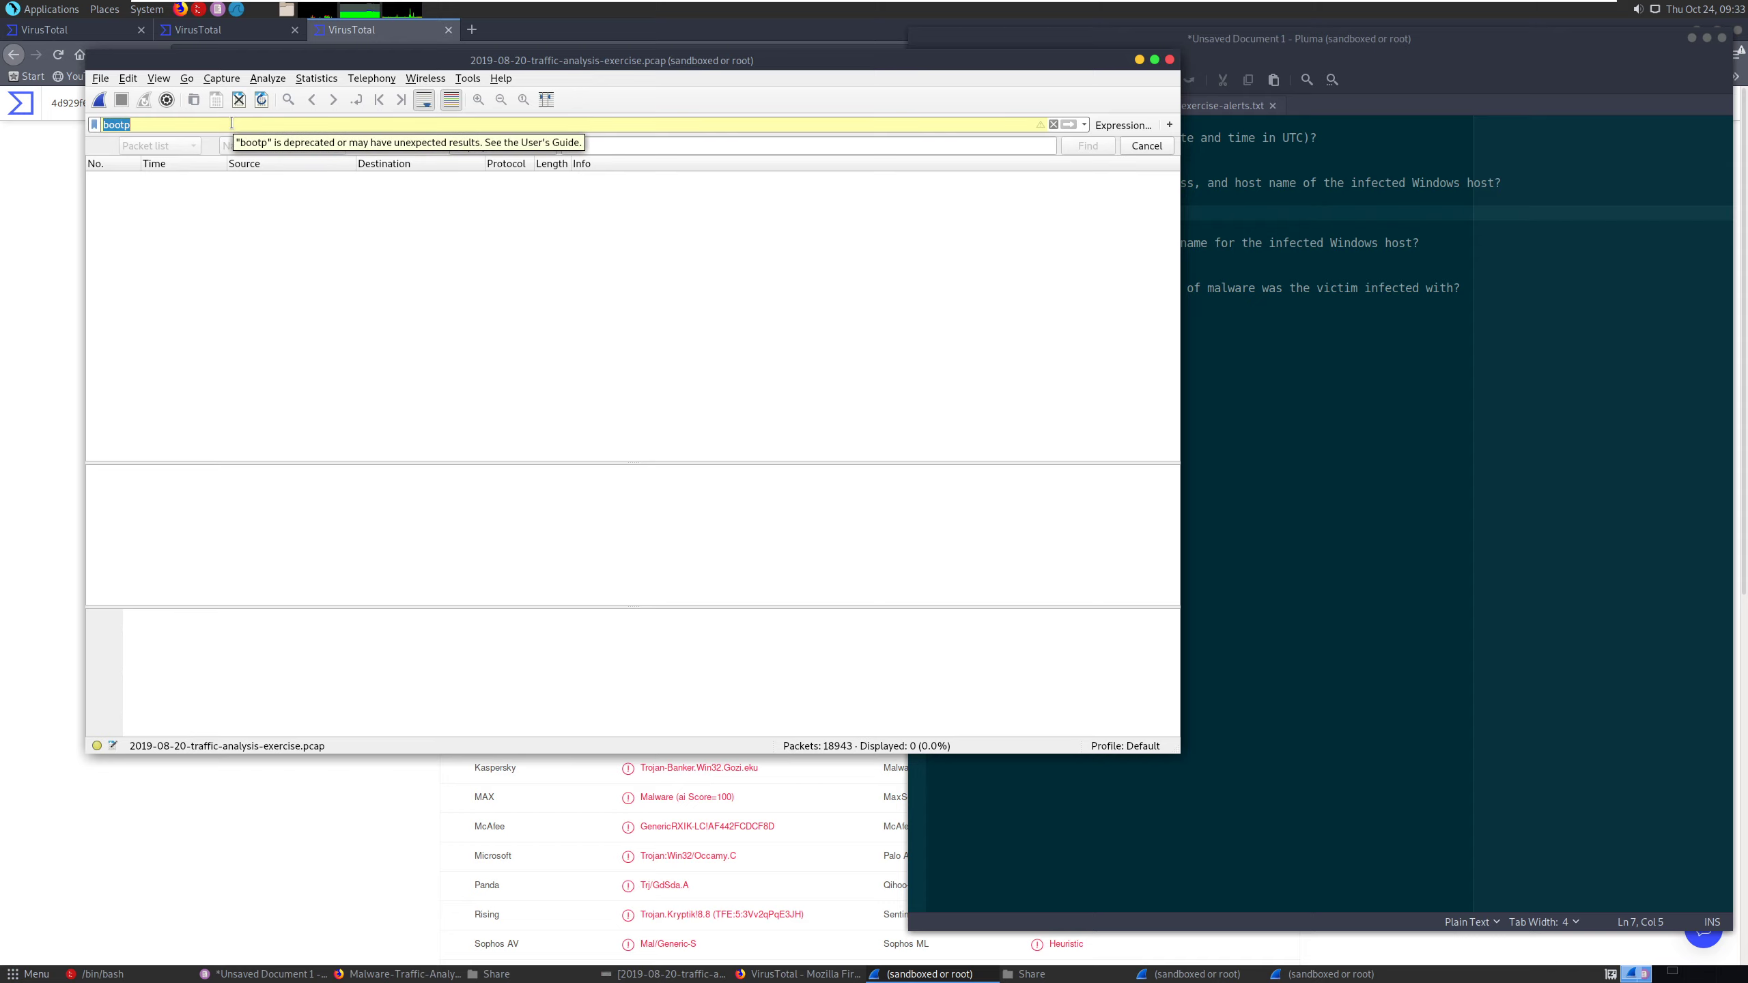
key("BackSpace")
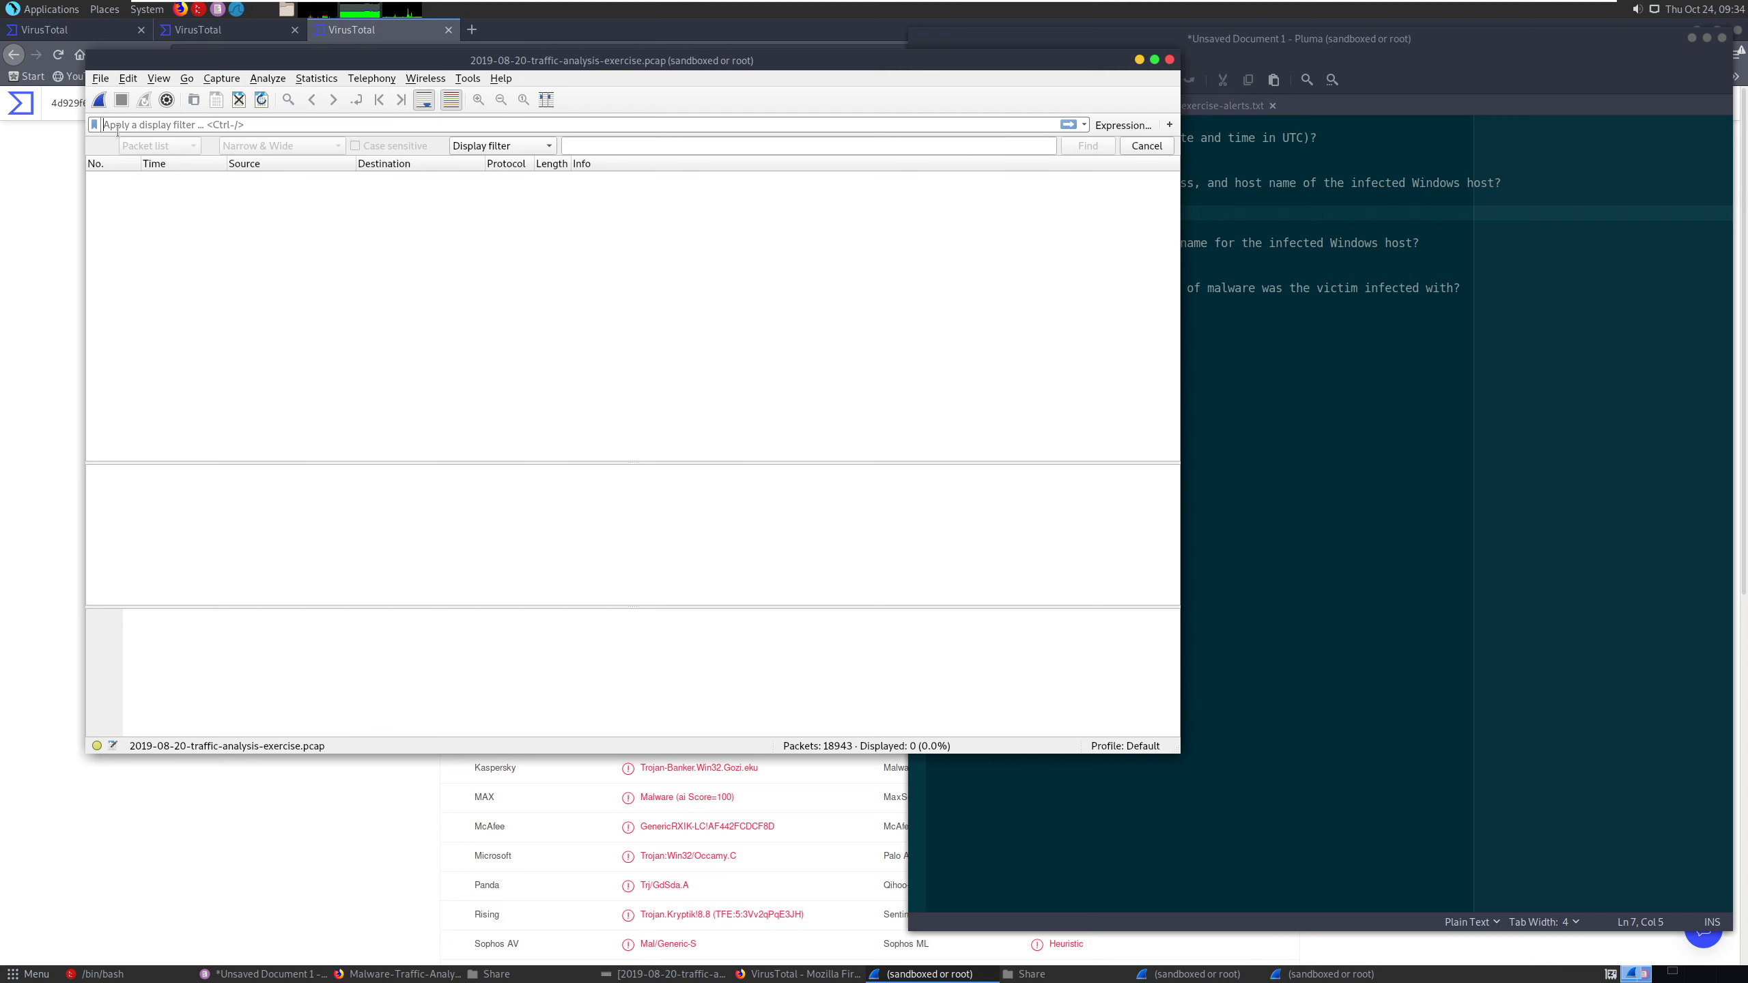
- Filter the Wireshark capture by nbns
left_click(118, 125)
type("nbns")
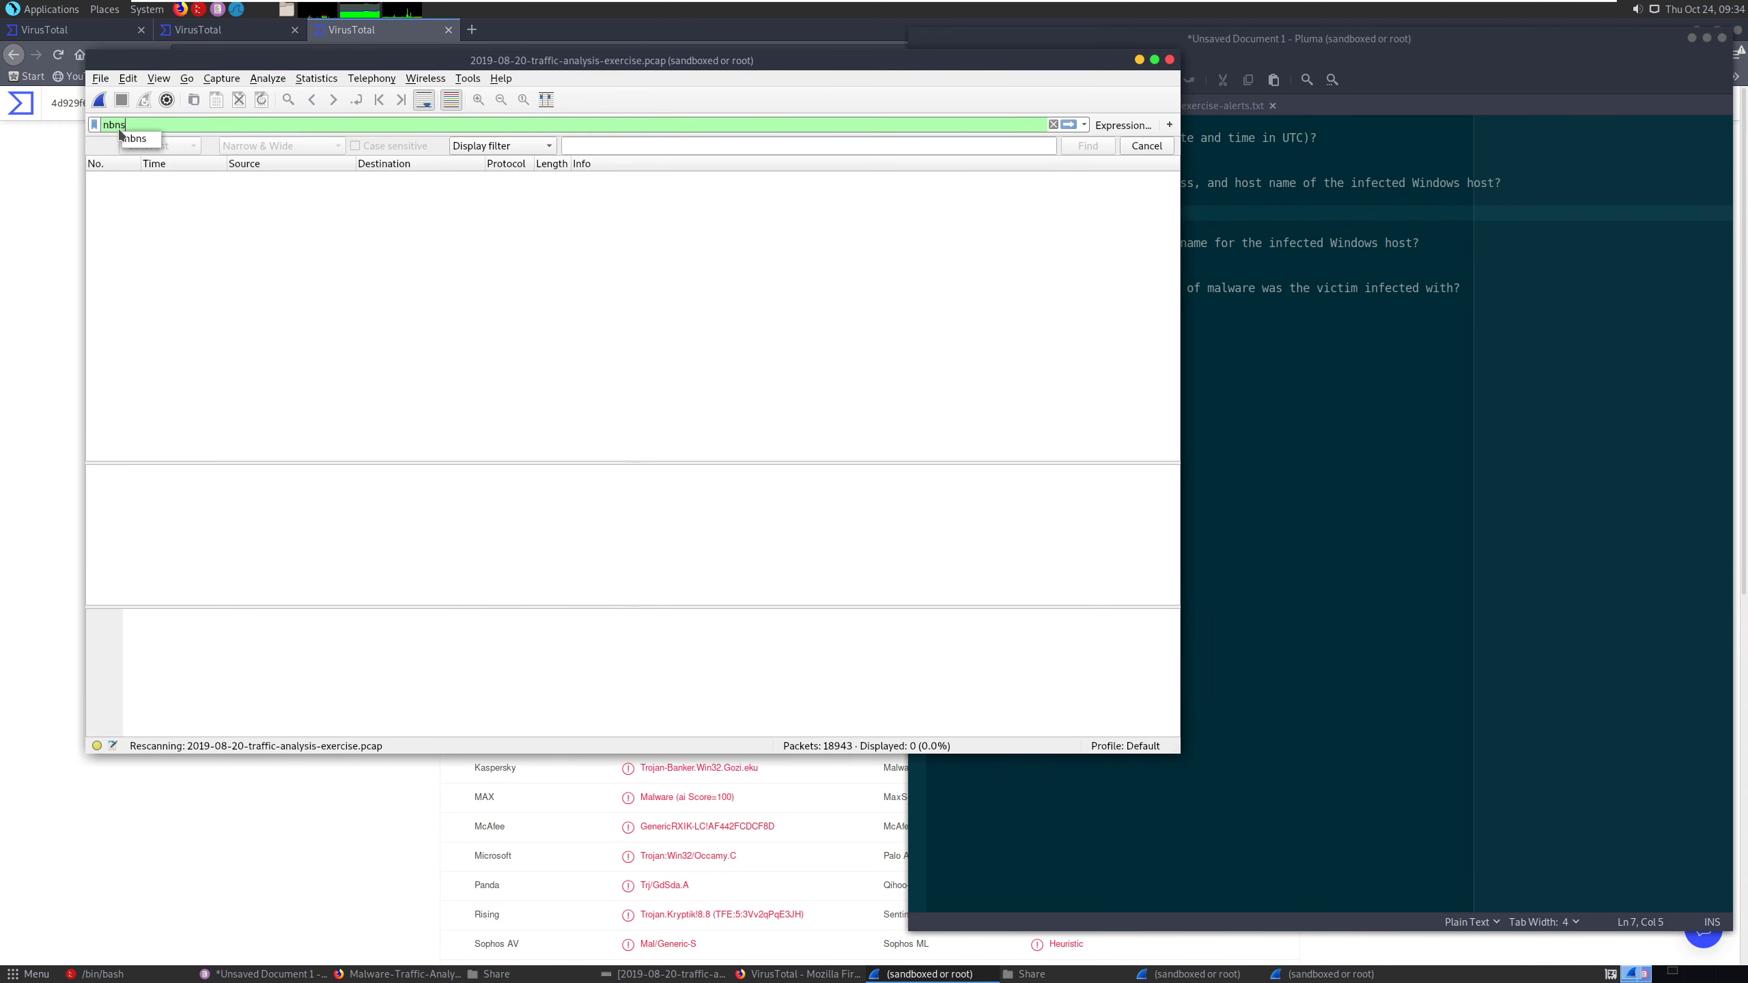
key("Return")
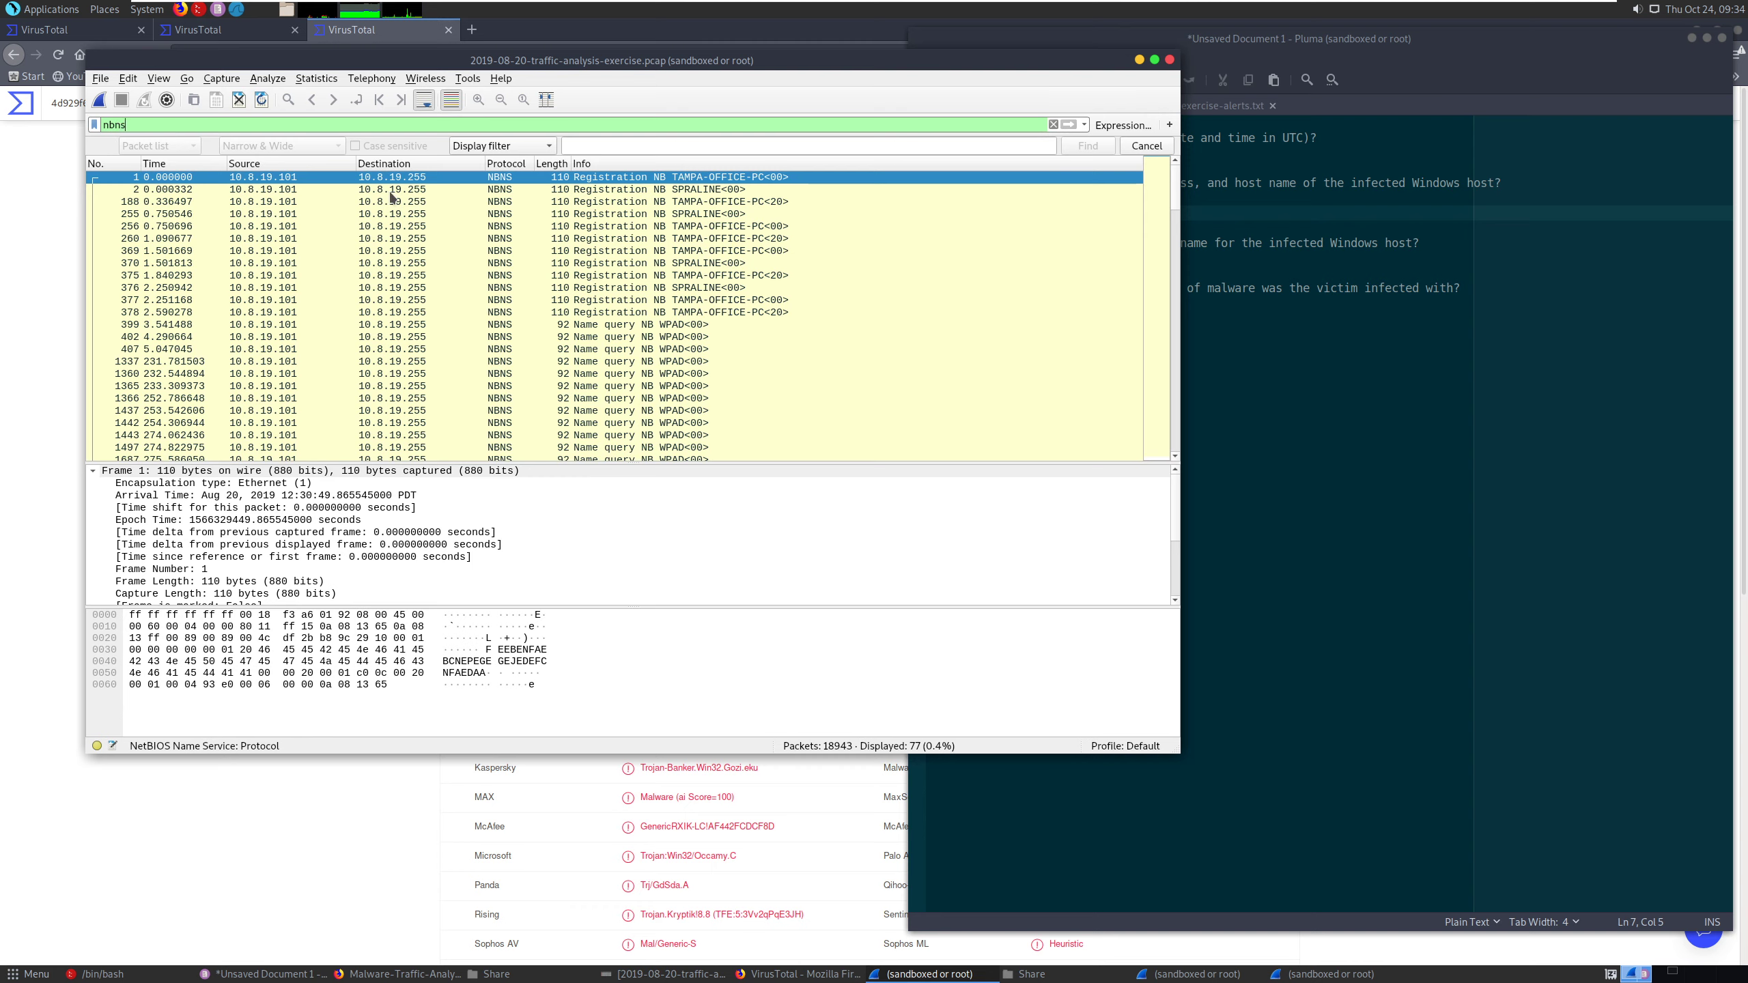
- Review the infected host question in Pluma and look up the NBNS host information procedure on the OneNote Filters page
left_click(1272, 381)
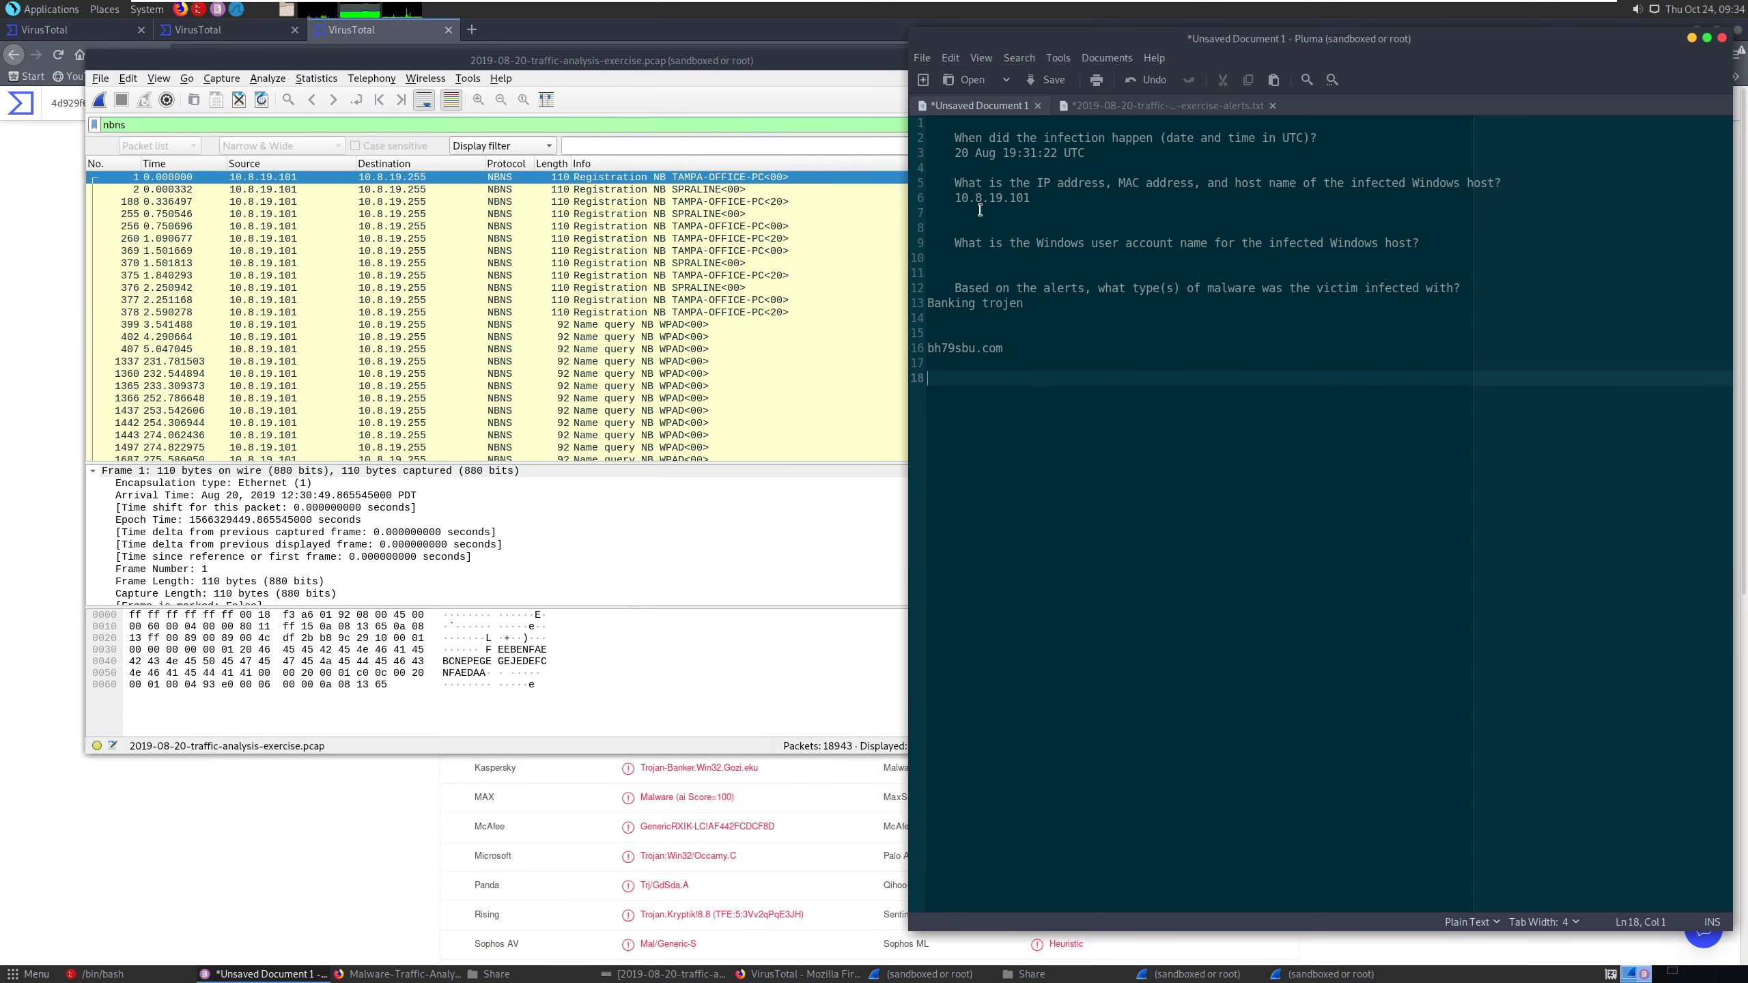
left_click(285, 180)
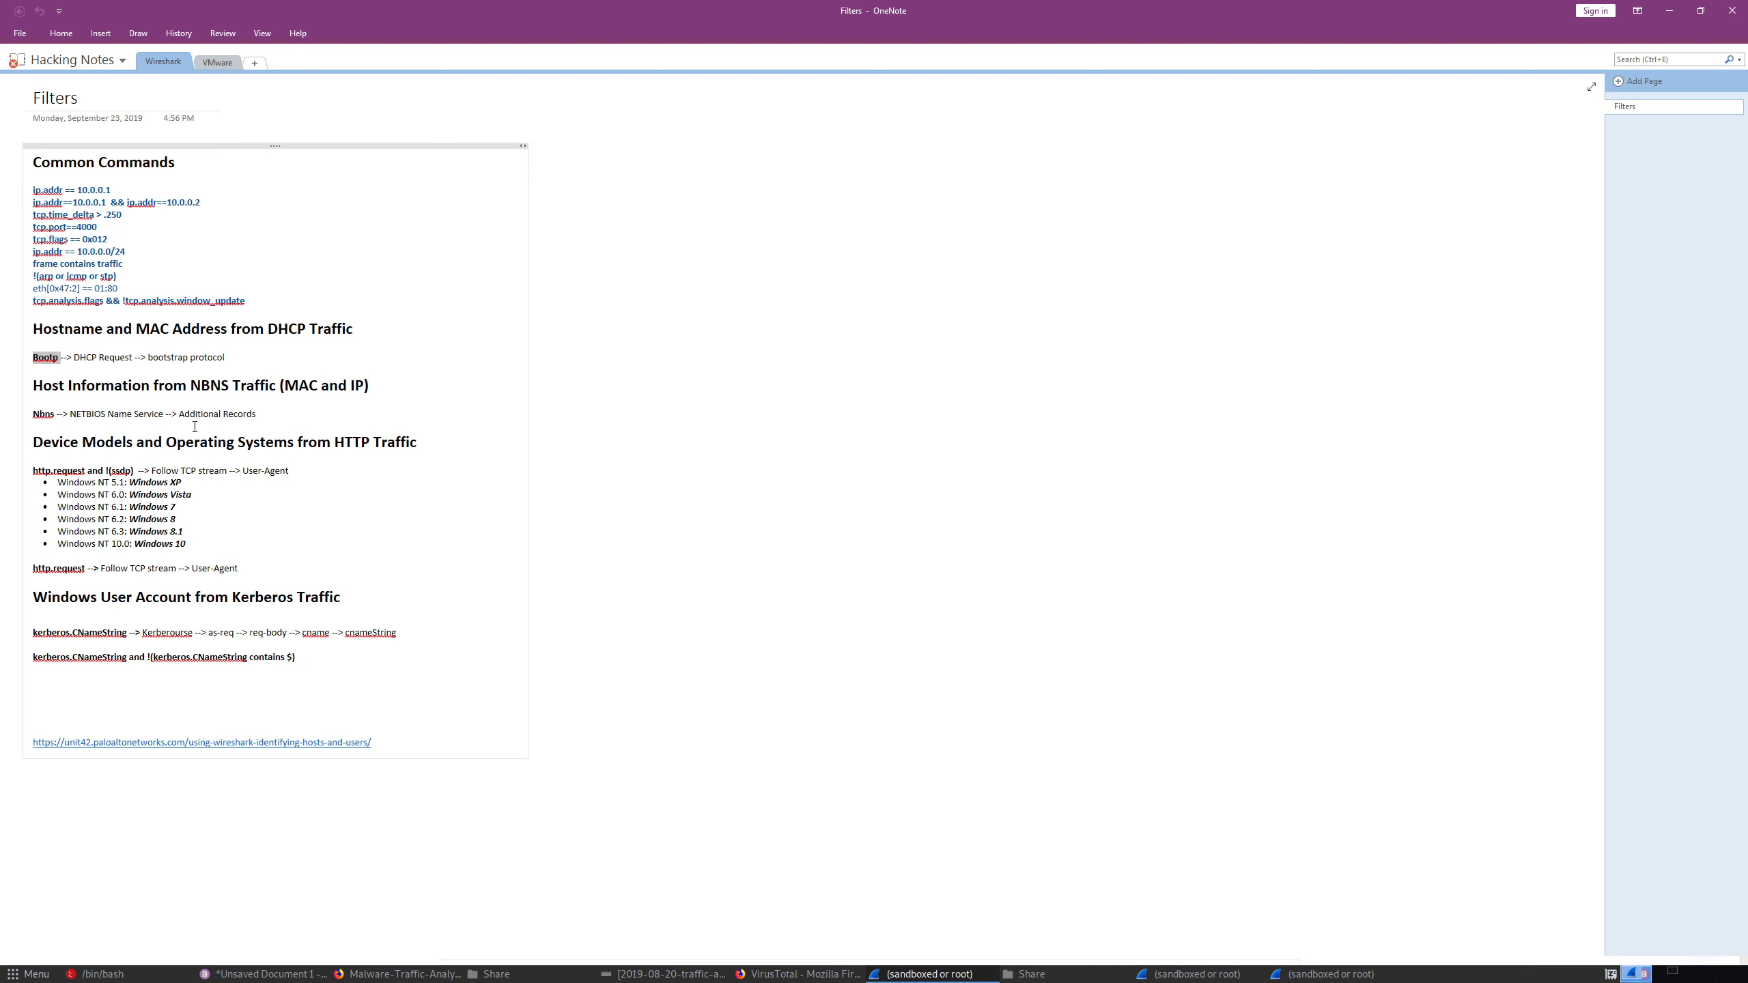
left_click_drag(71, 415, 275, 413)
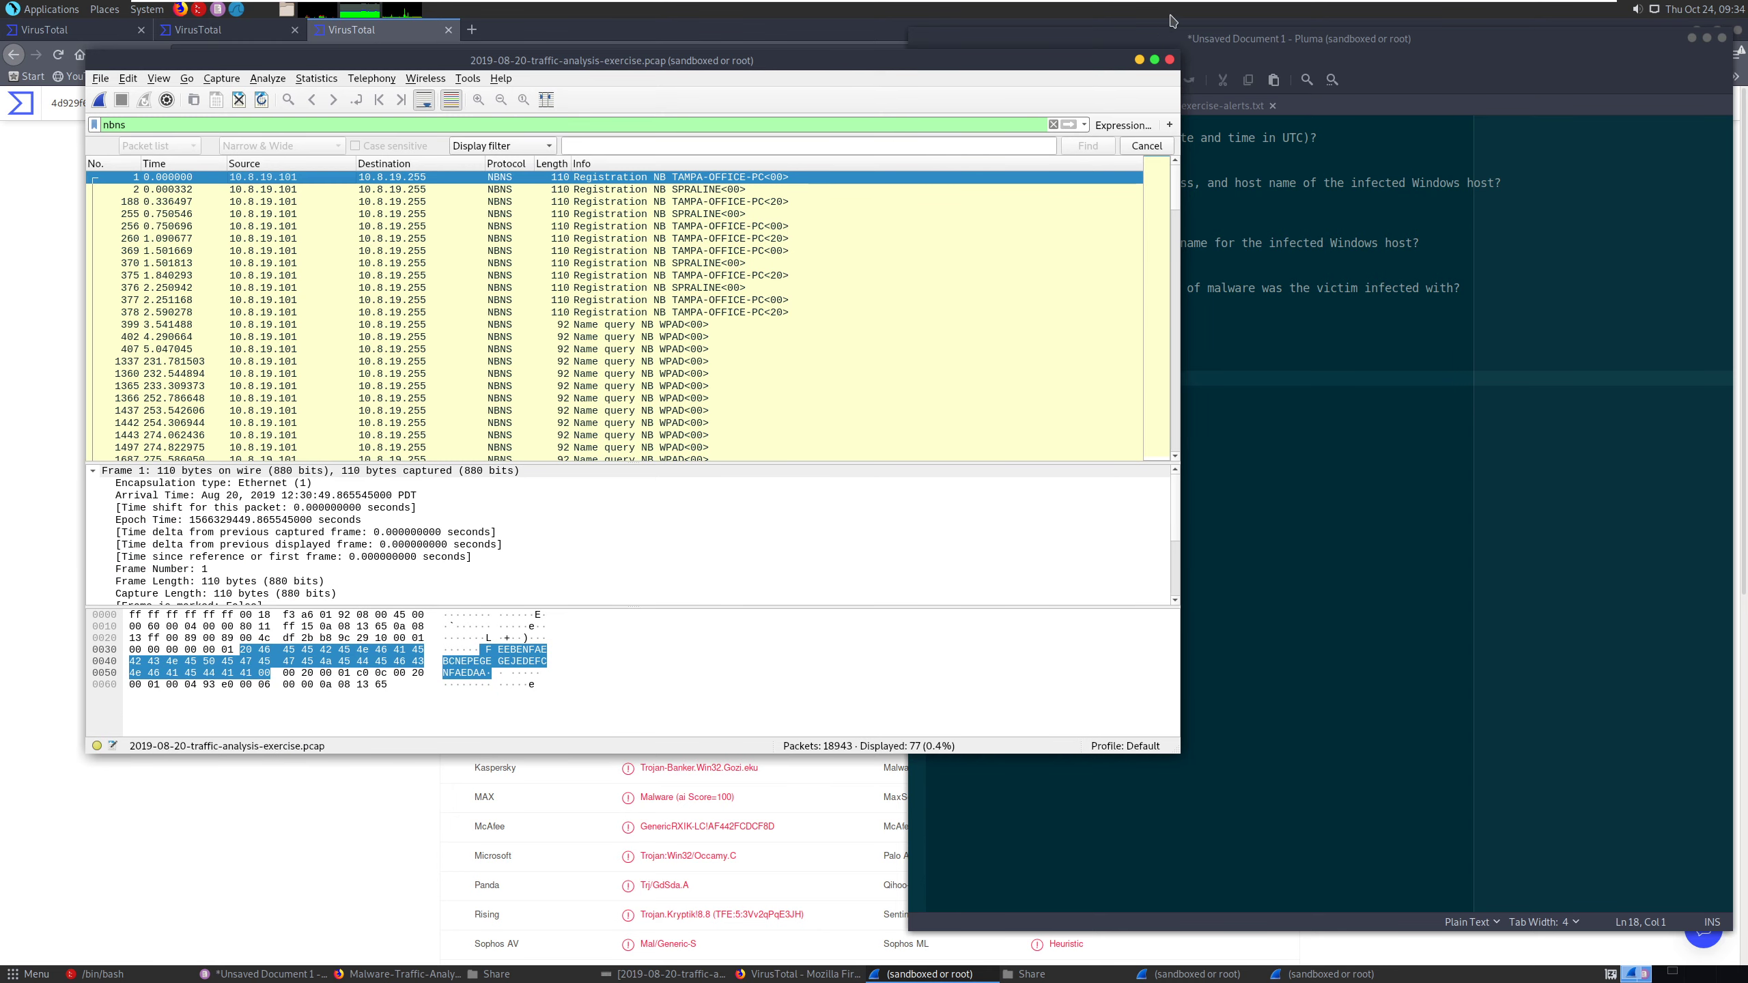
- Maximize the Wireshark window and expand packet 1's NetBIOS Name Service details to inspect the entry under its additional records
left_click(1154, 61)
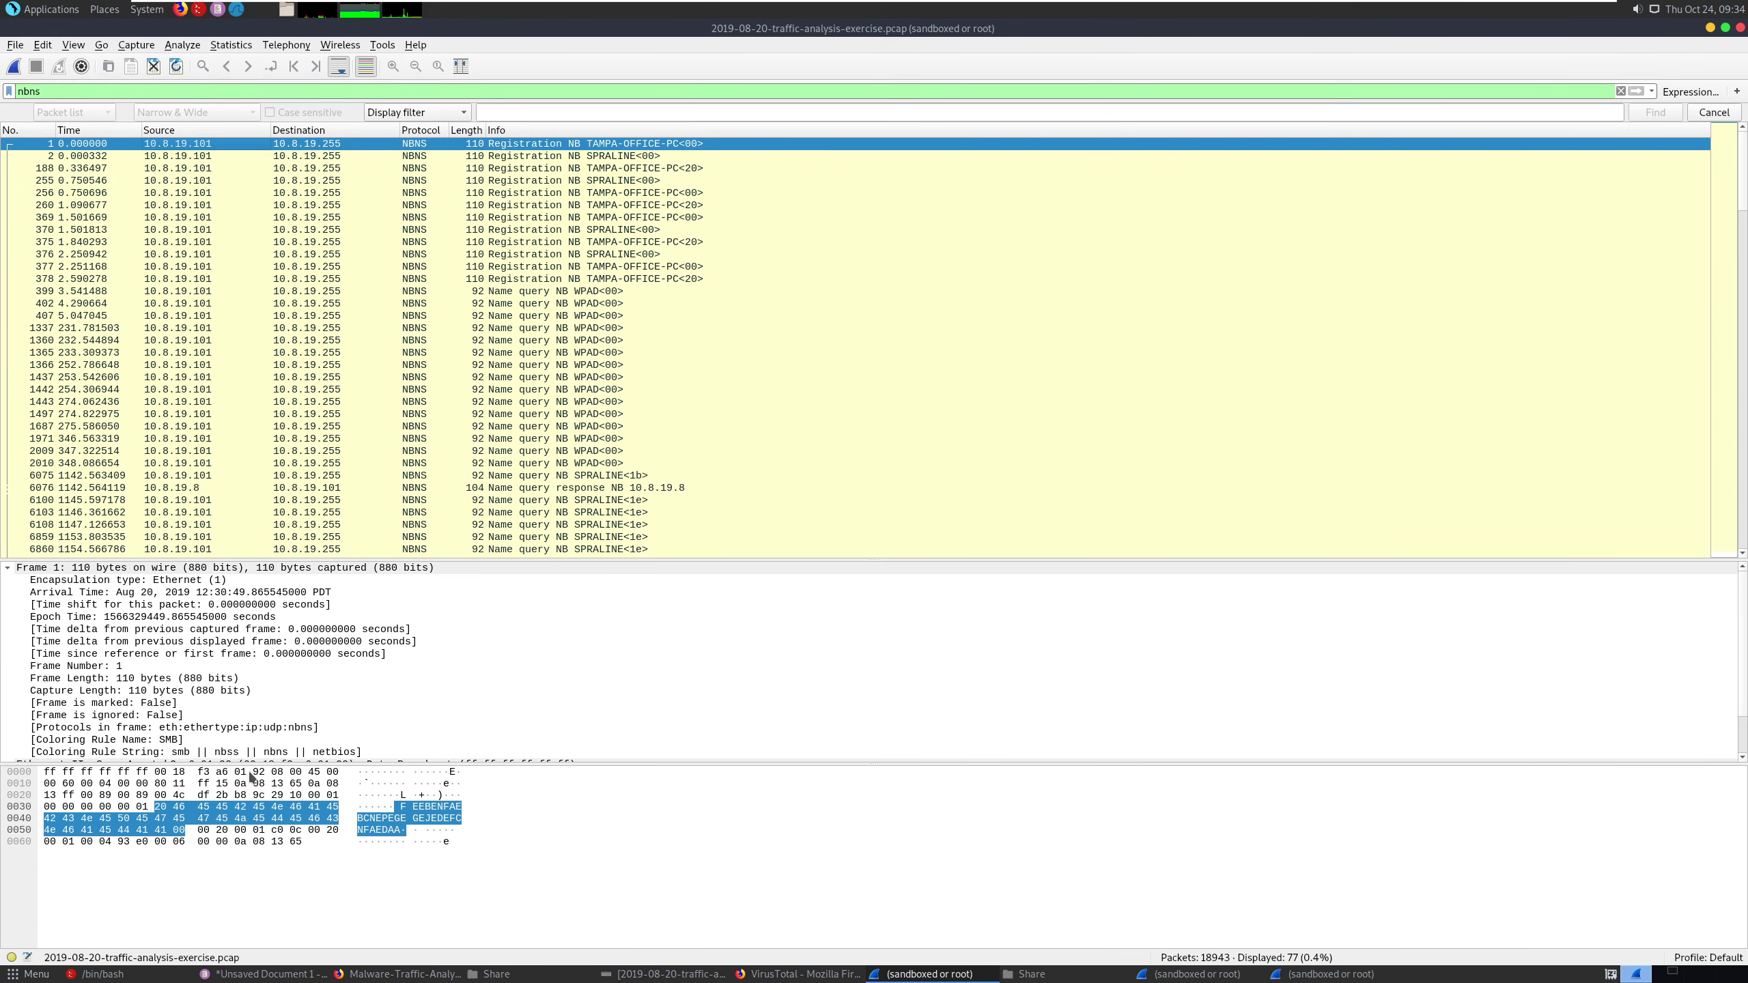
left_click(197, 654)
scroll(201, 647, "down", 1)
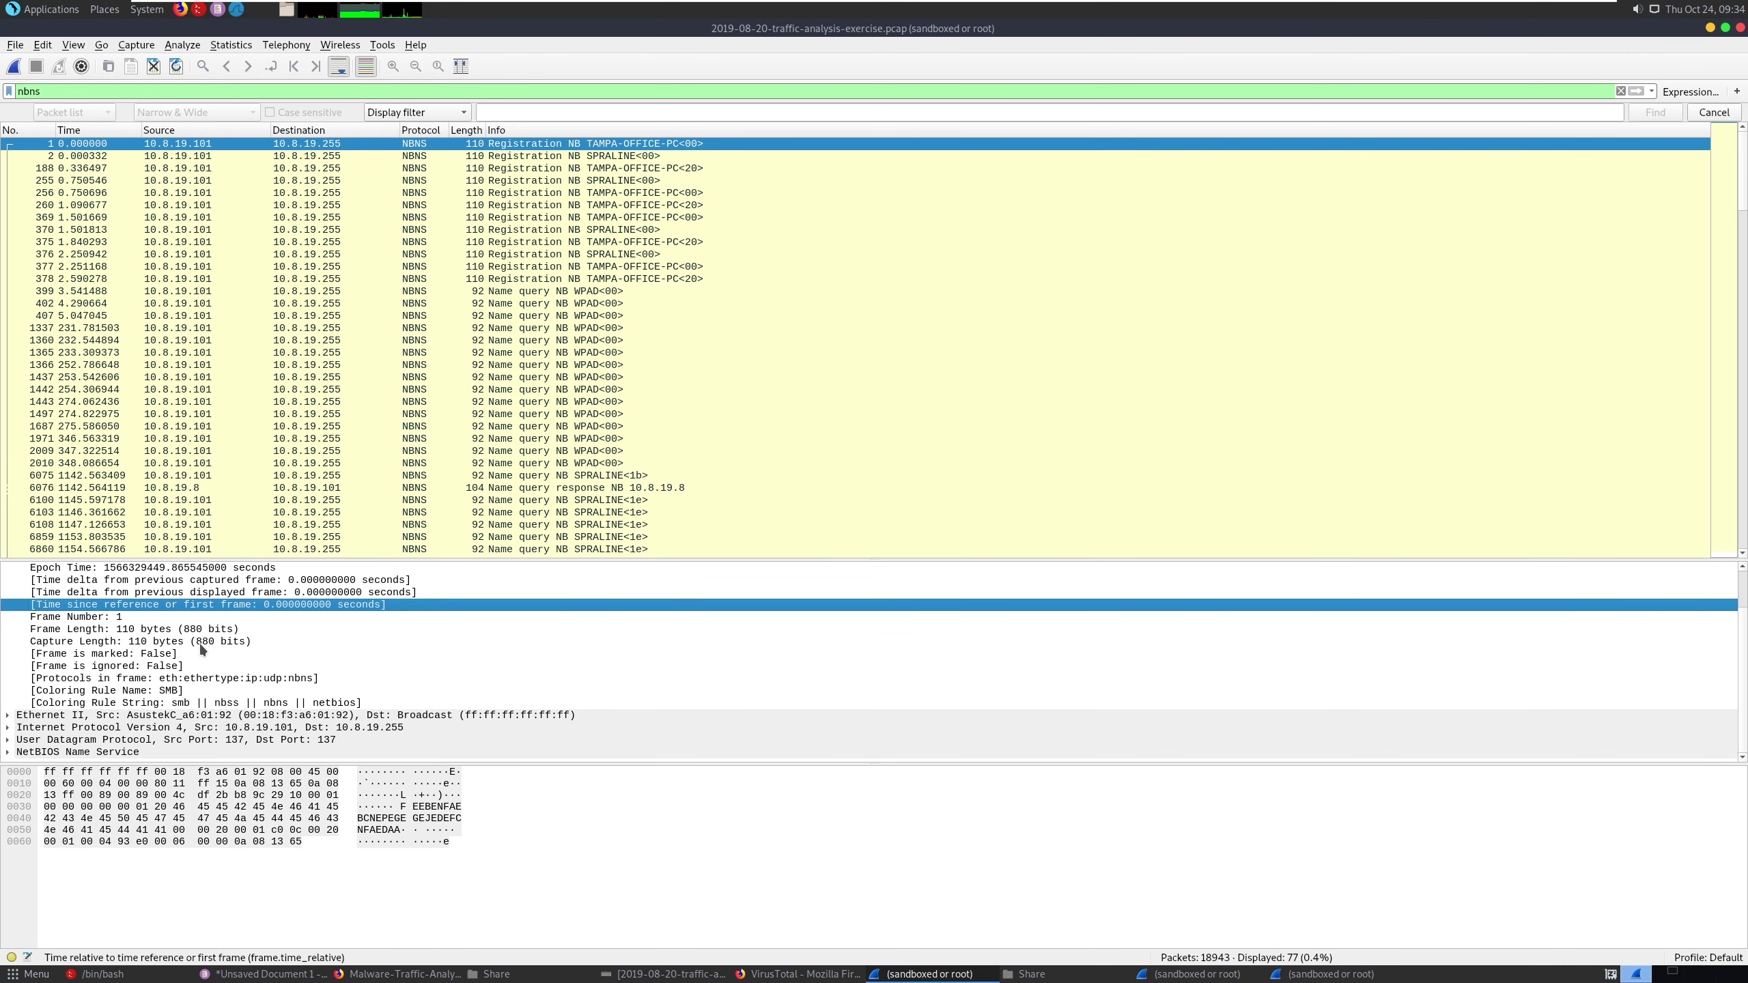
left_click(8, 751)
scroll(141, 718, "down", 1)
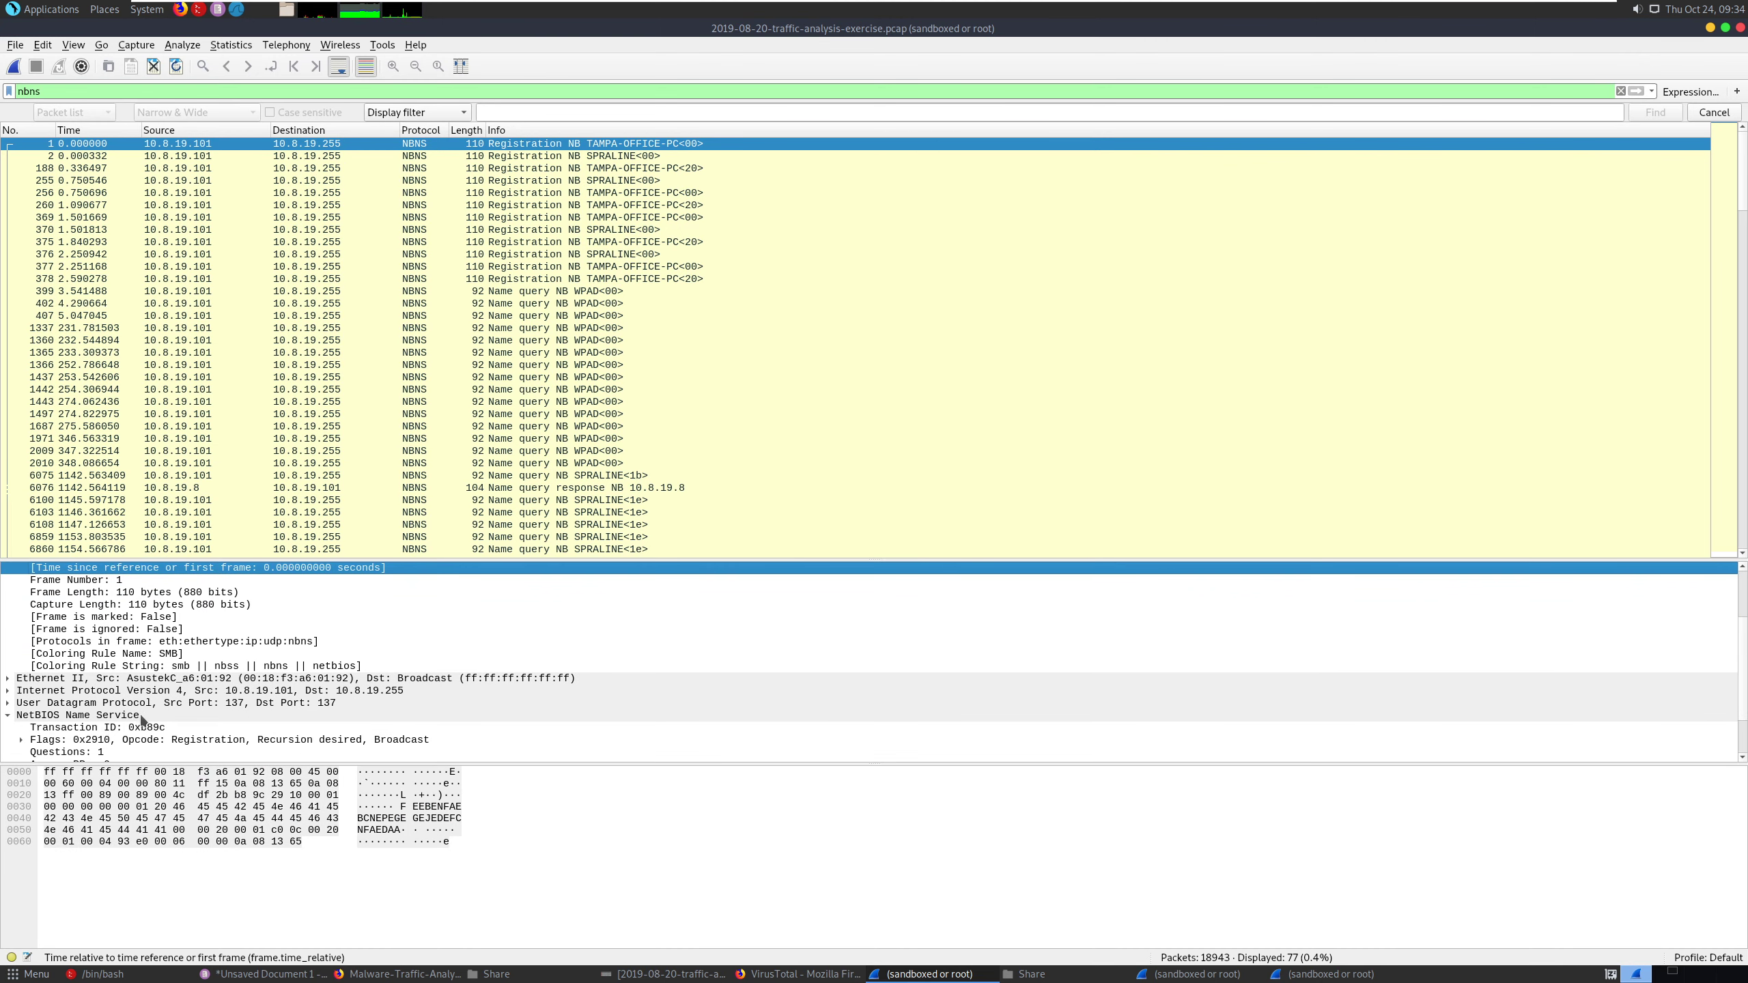
scroll(142, 716, "down", 2)
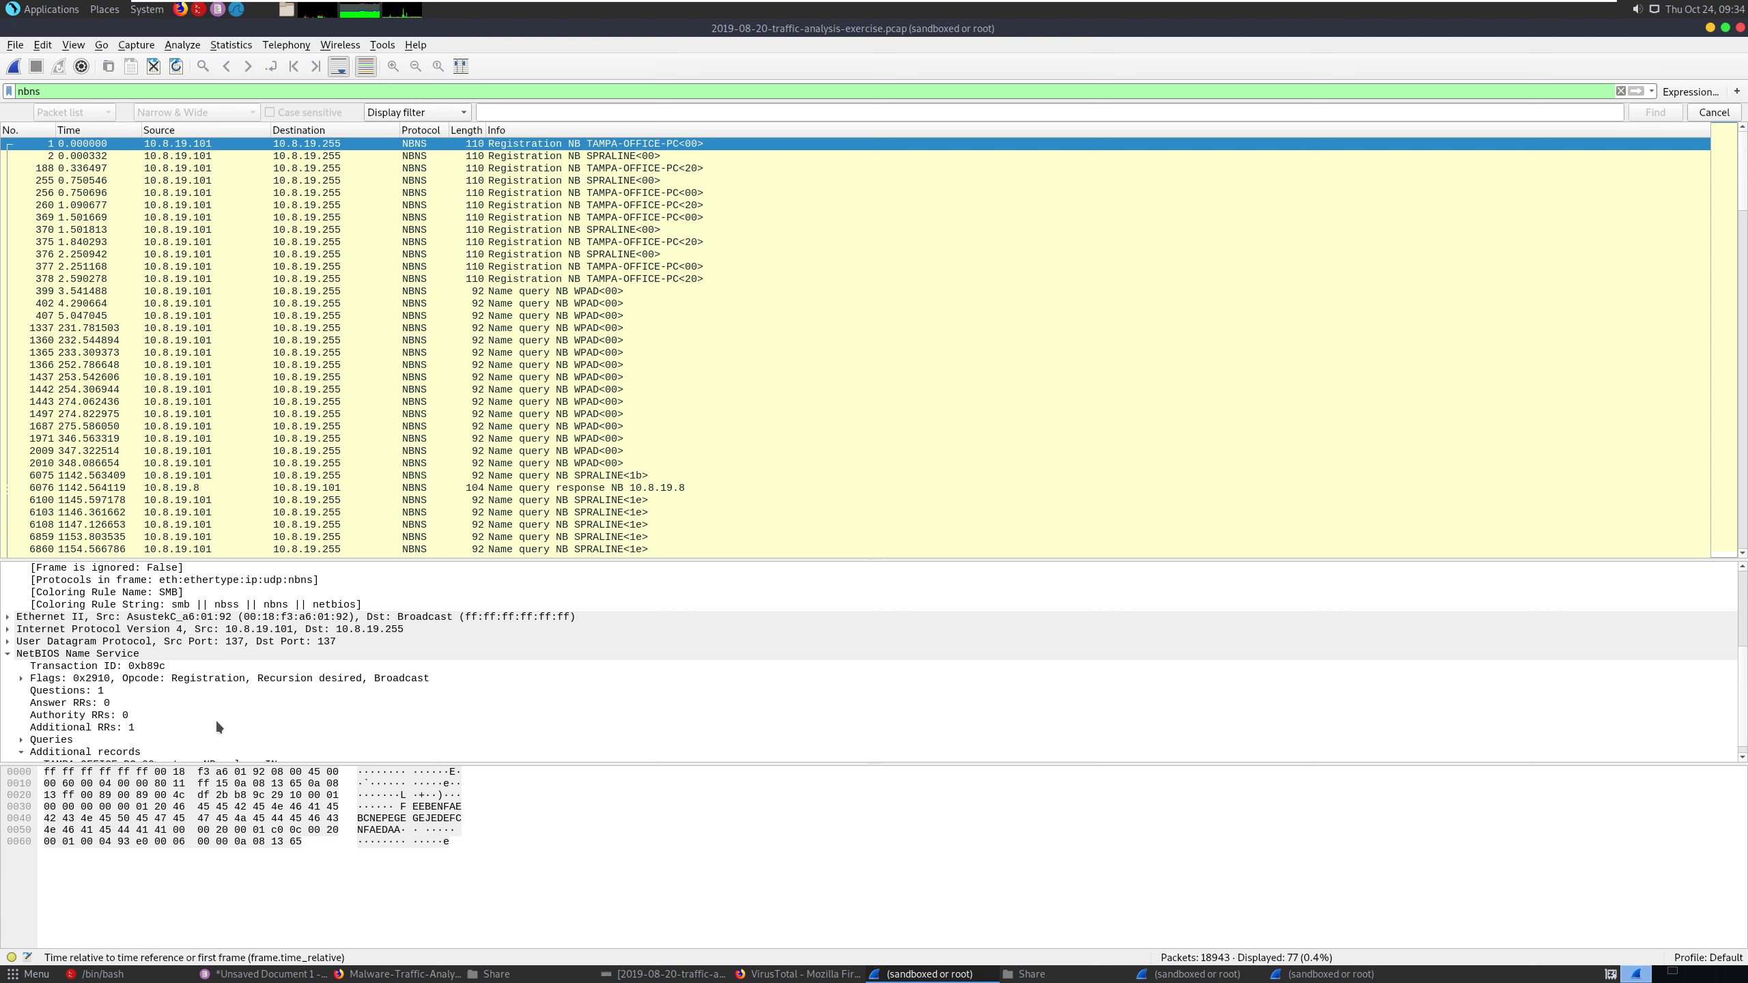
scroll(205, 702, "down", 1)
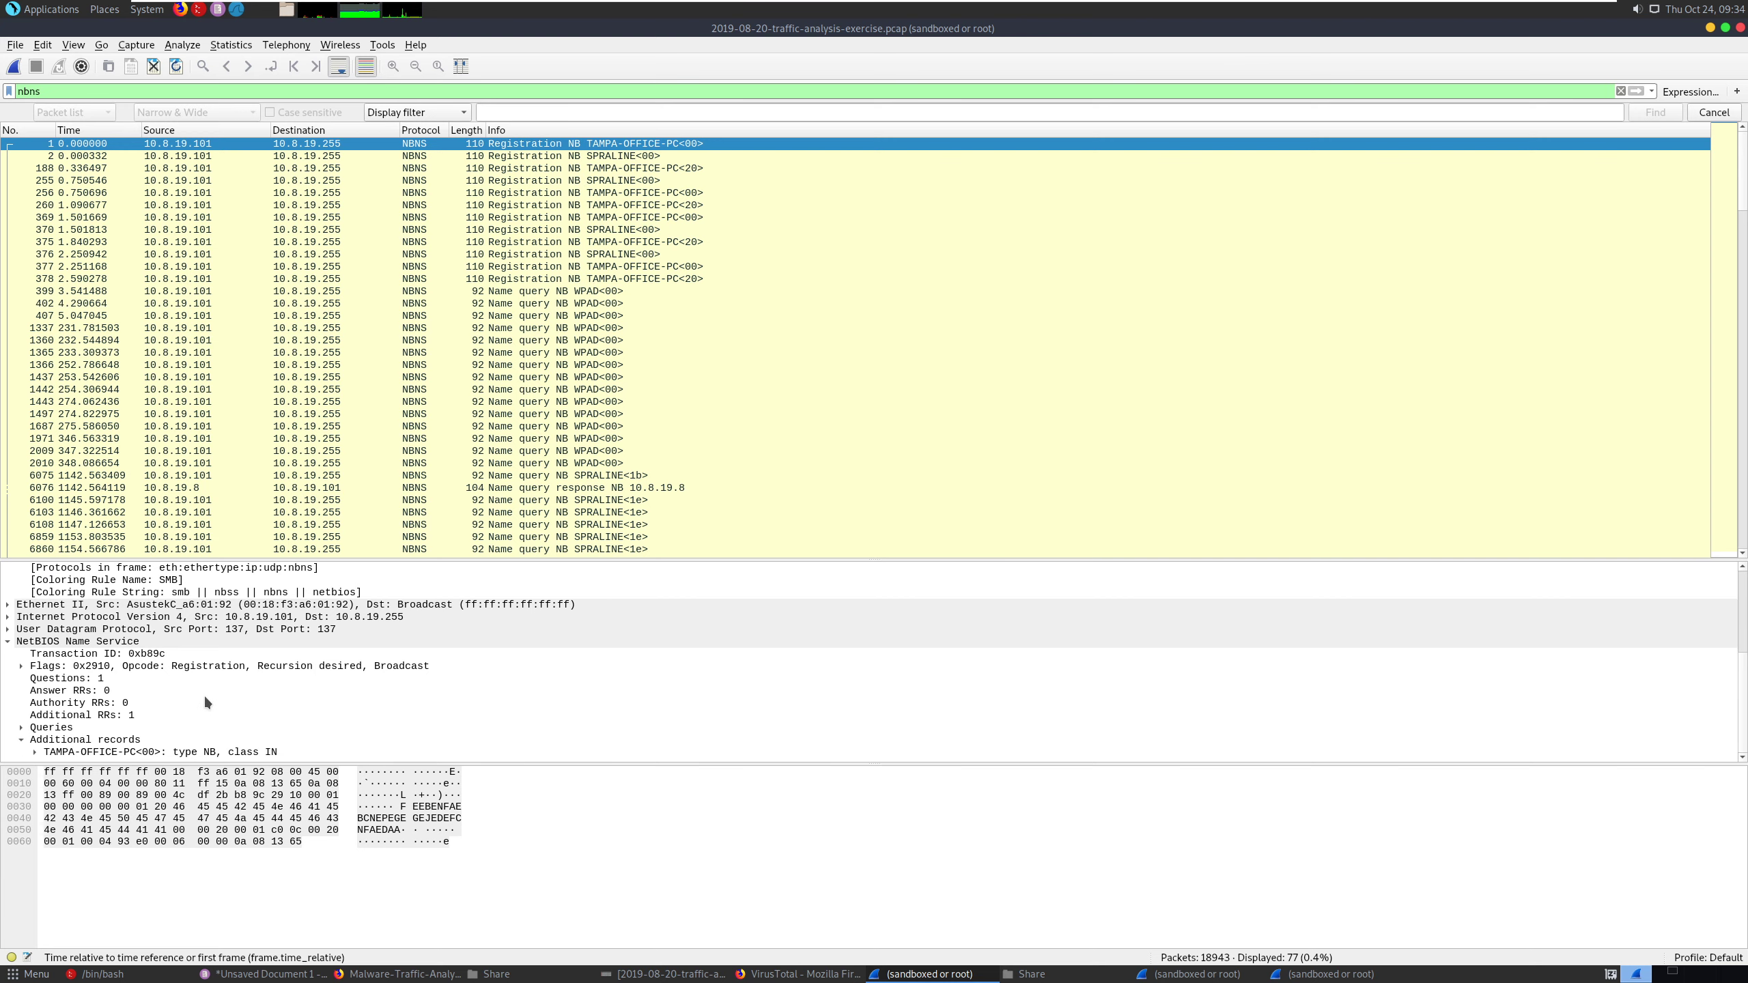
left_click(64, 752)
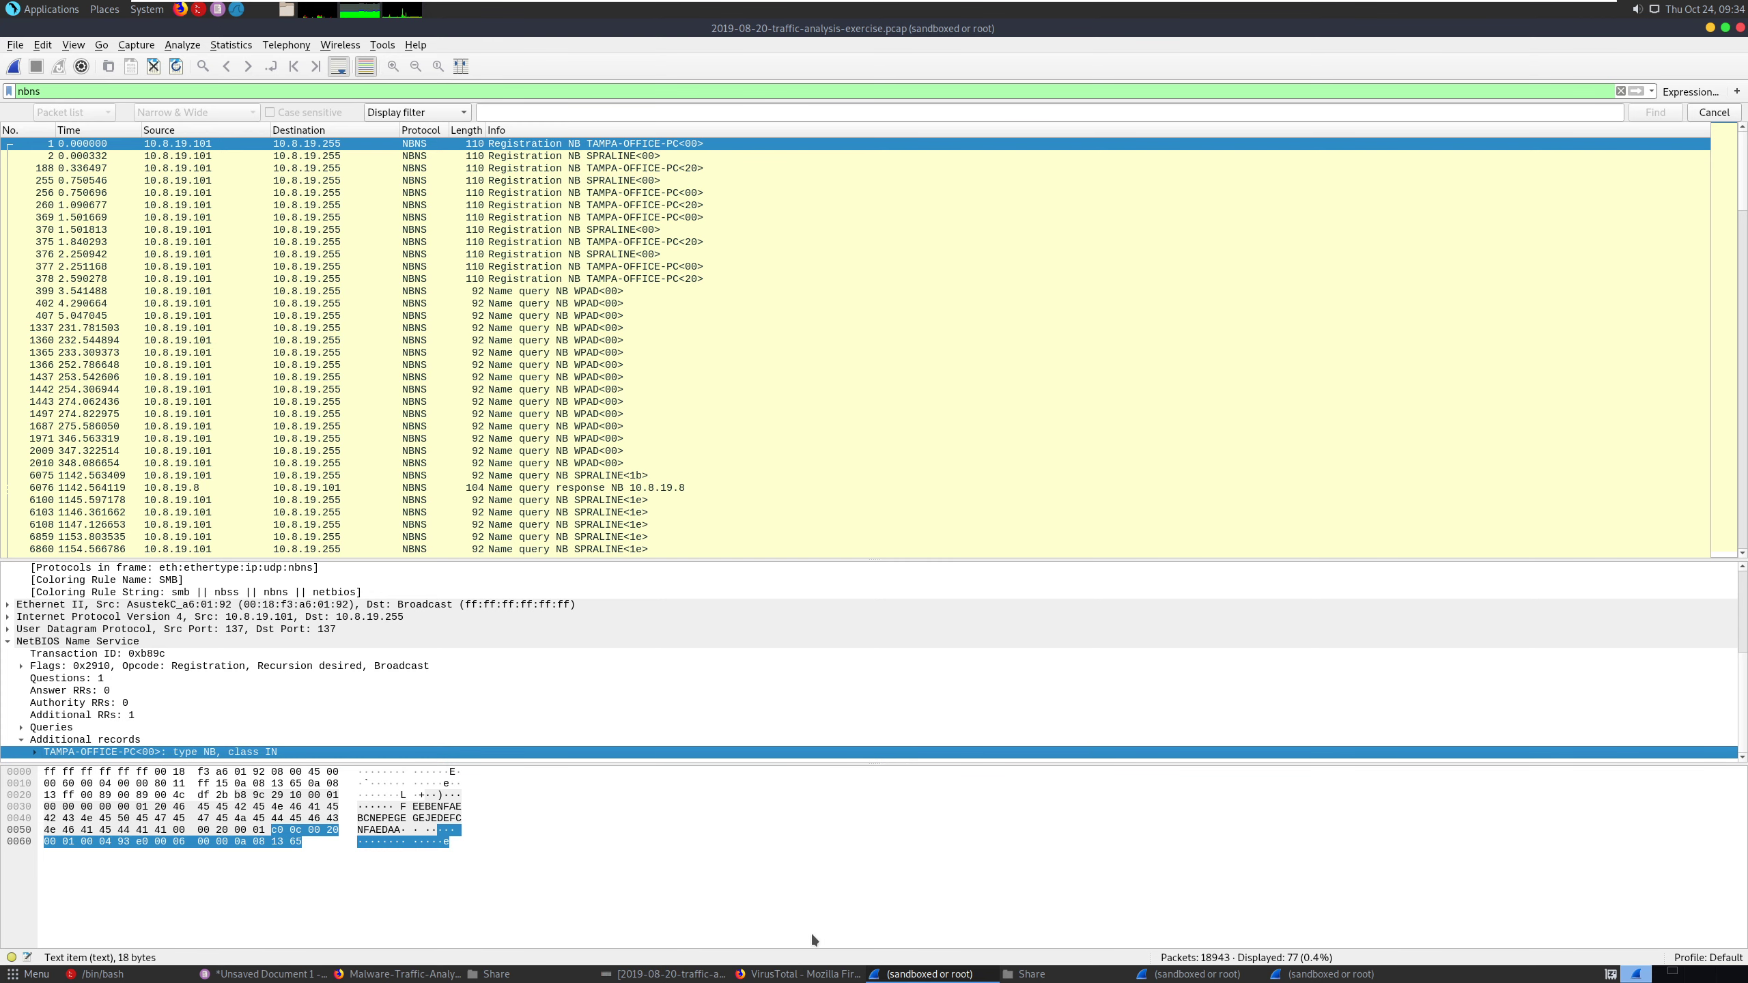
- Switch to the Pluma notes and enter TAMPA-OFFICE-PC<00> on the line below 10.8.19.101
left_click(251, 974)
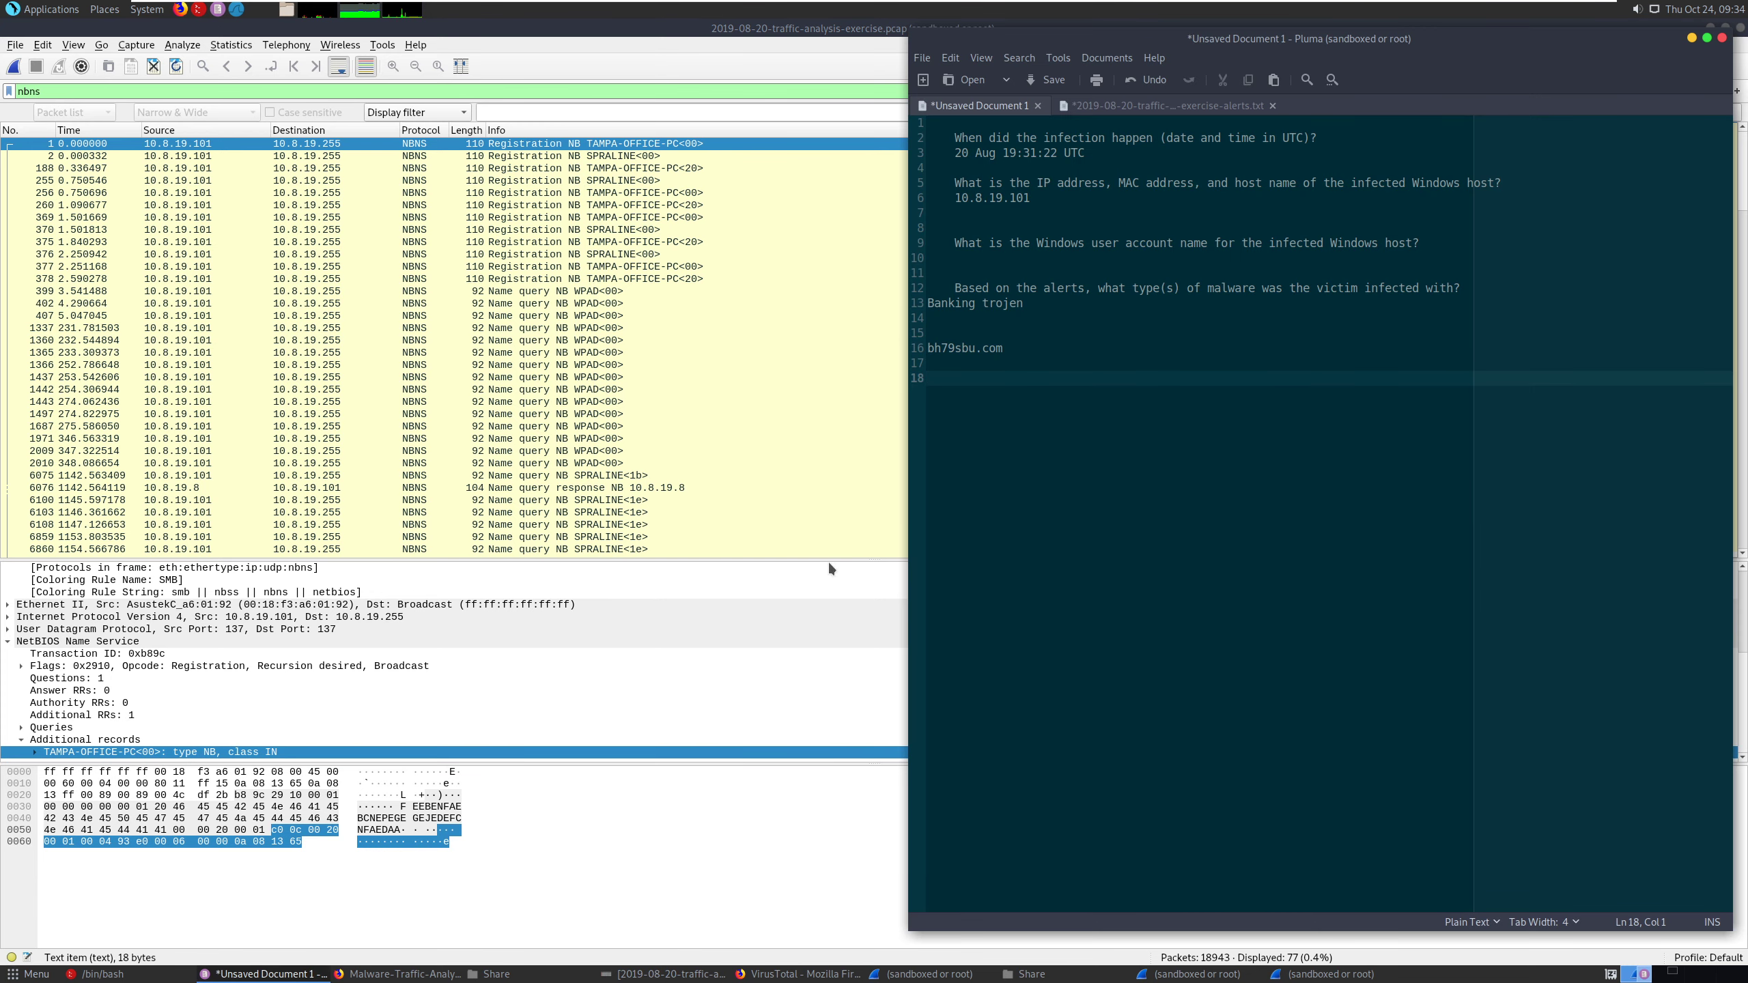
left_click(1024, 260)
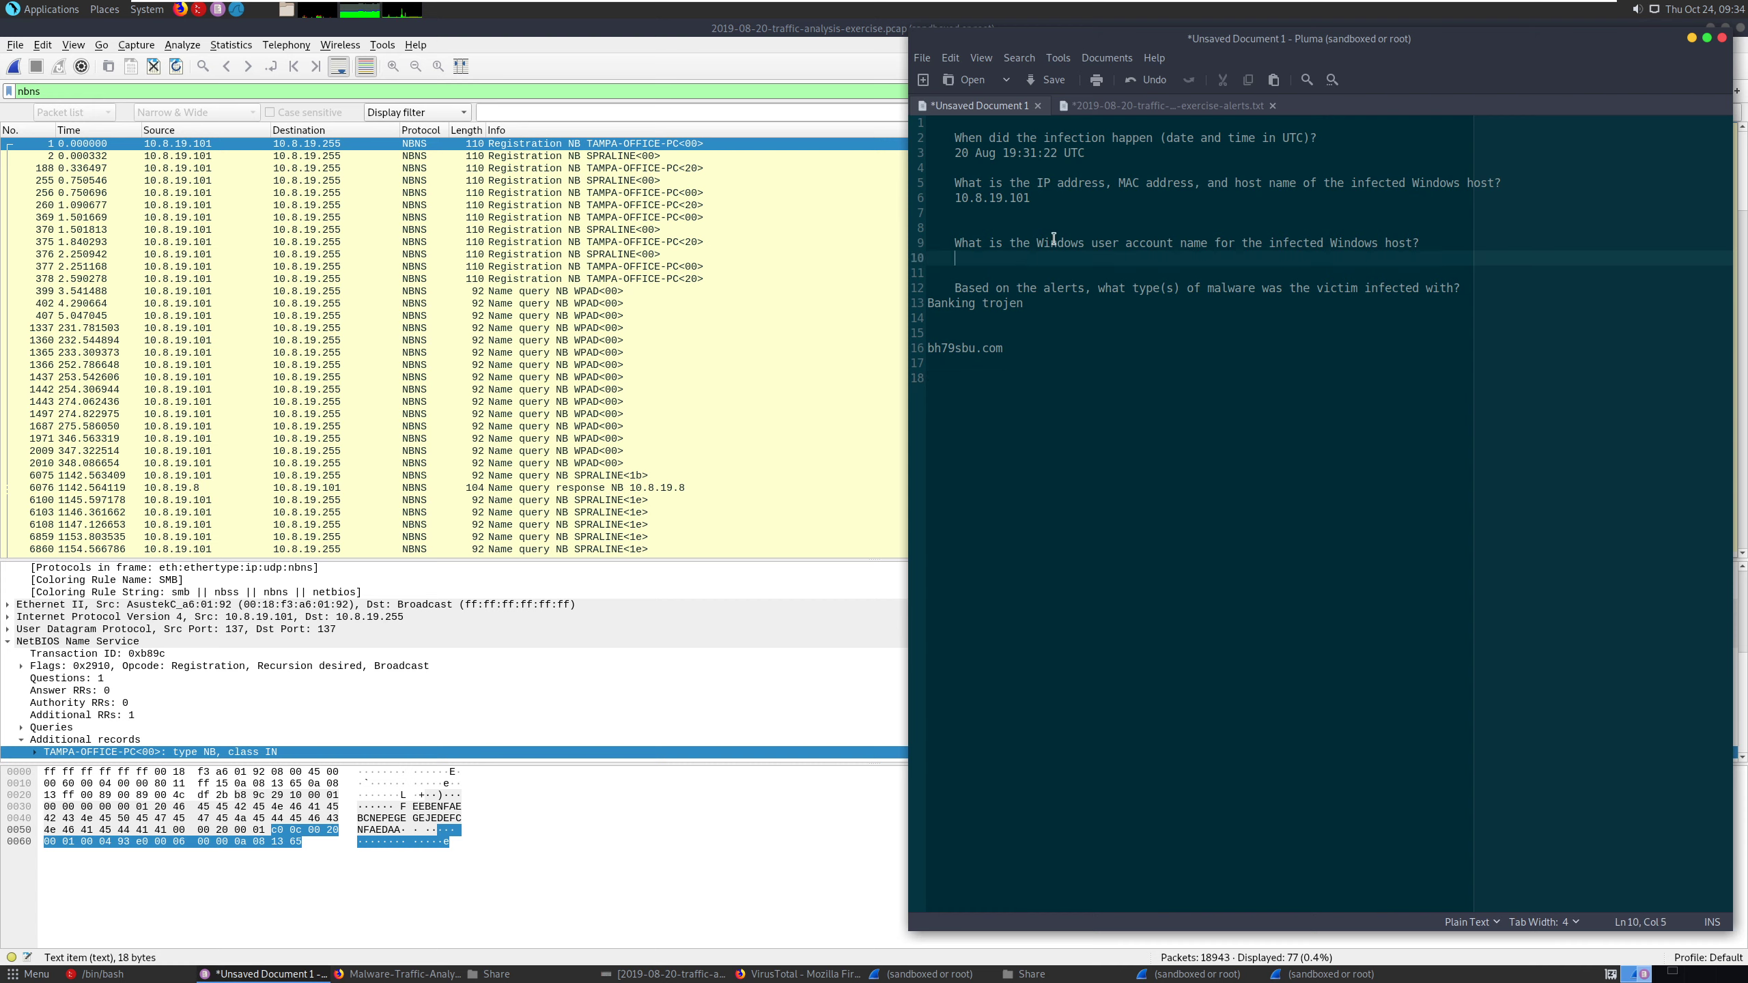
left_click(1013, 215)
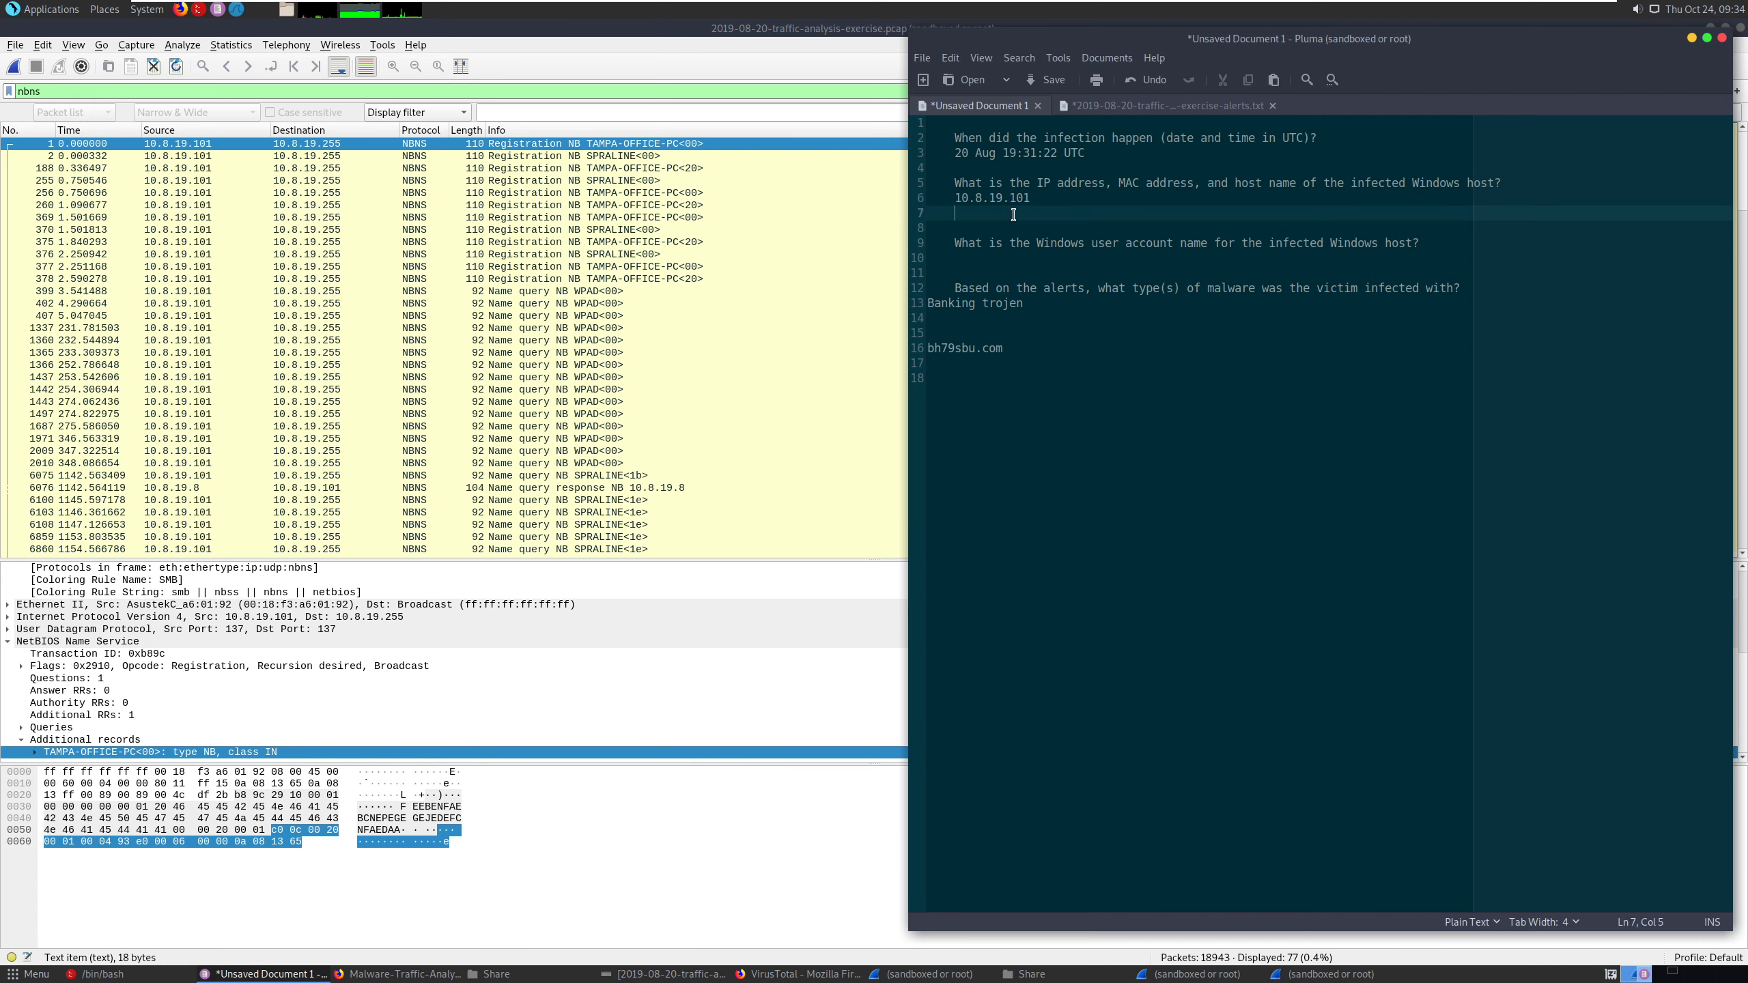
type("T")
type("A-OFFIXCE")
key("BackSpace")
key("BackSpace")
key("BackSpace")
type("CE-PC<00>")
left_click(1072, 255)
left_click(1053, 231)
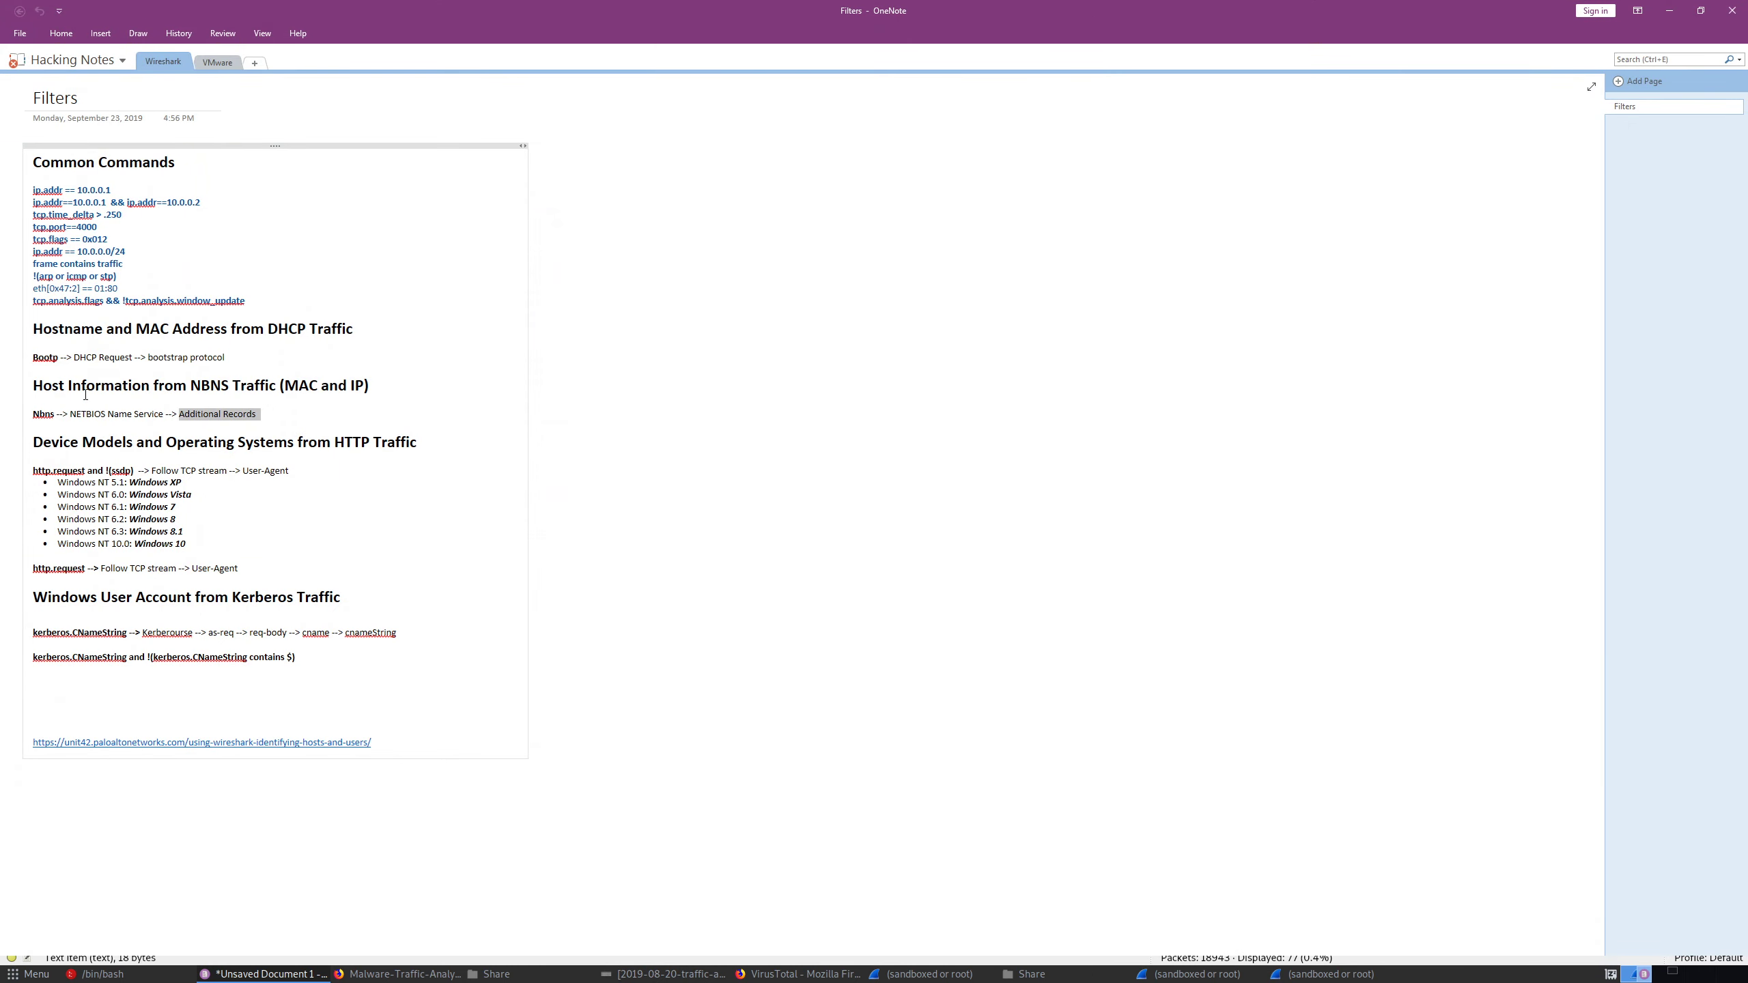
- Recheck the OneNote Filters page for which host details NBNS traffic provides, comparing it with the MAC address question in Pluma
left_click_drag(85, 394, 187, 392)
left_click(177, 458)
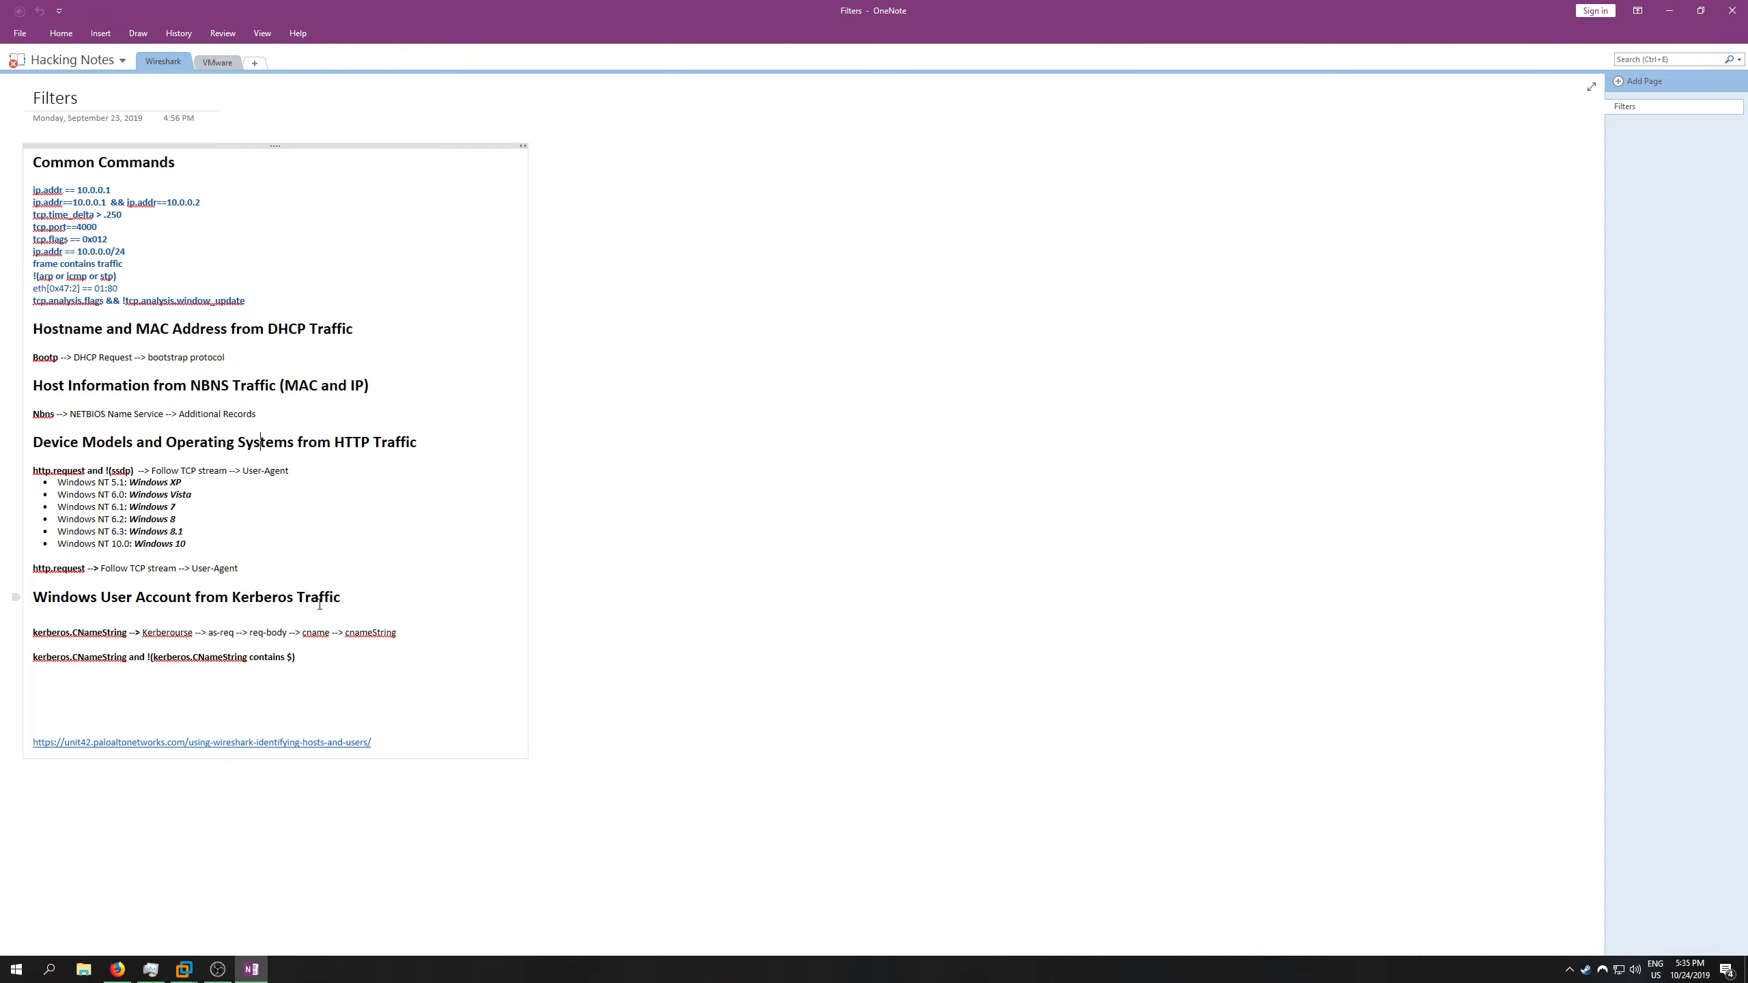
double_click(300, 385)
left_click(1669, 10)
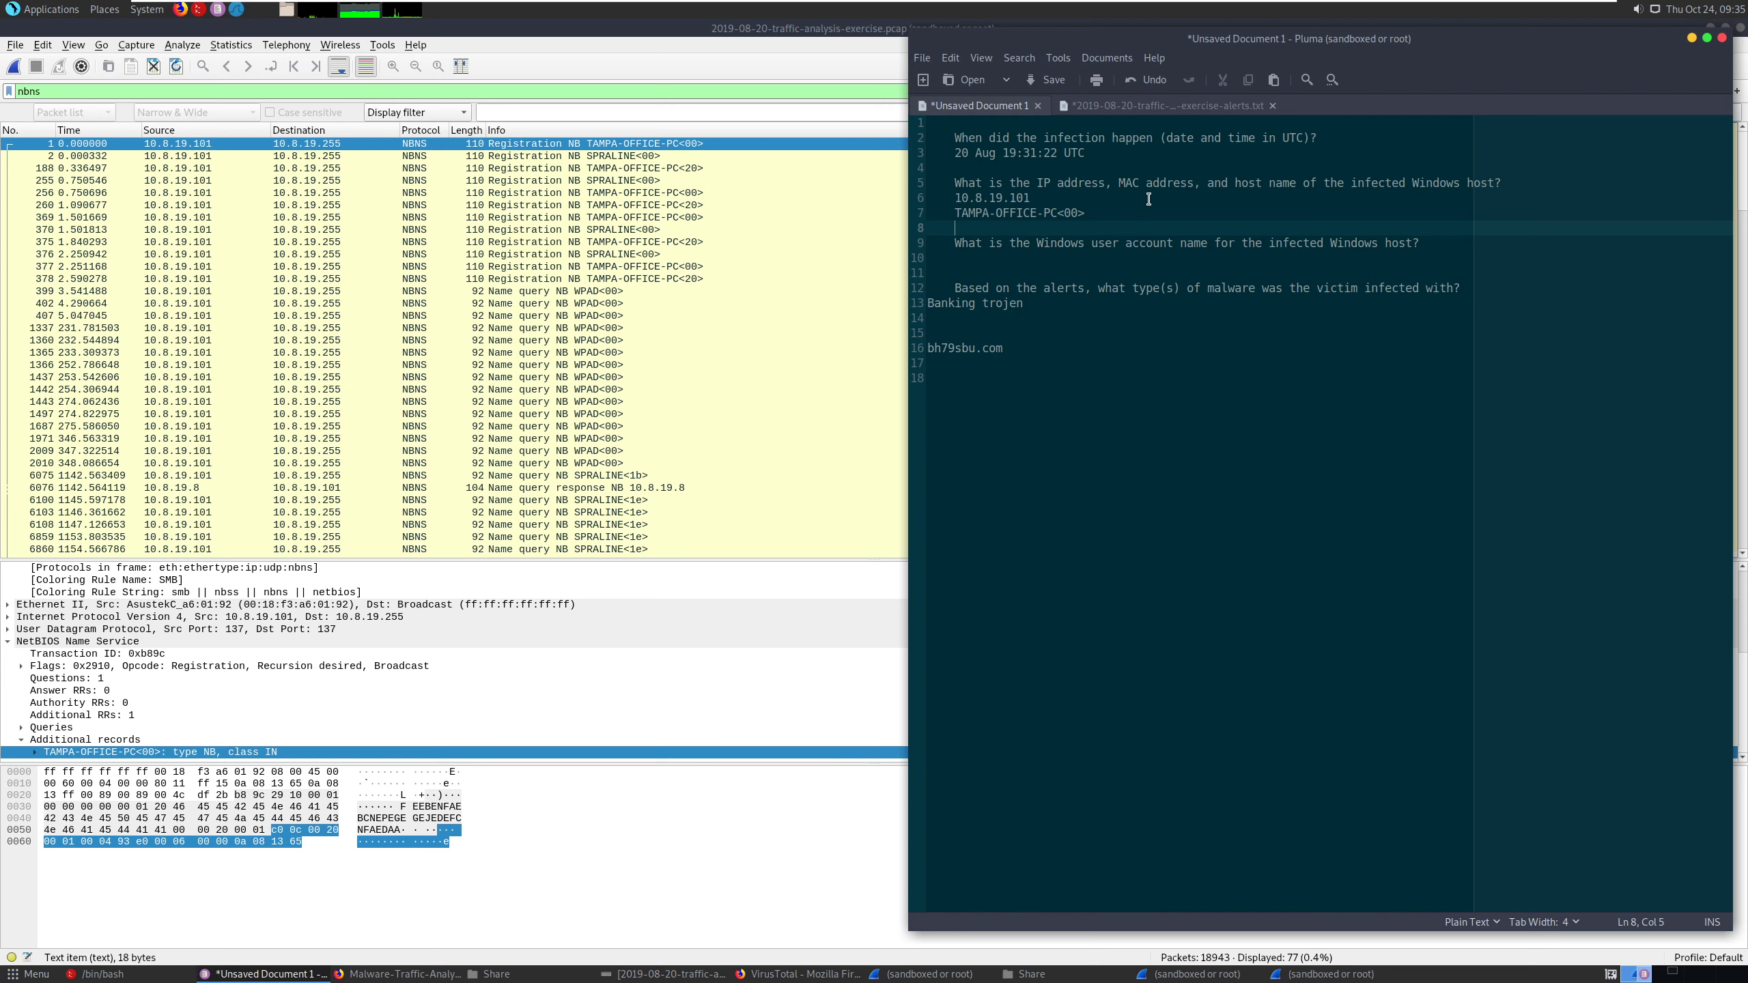
left_click(1178, 186)
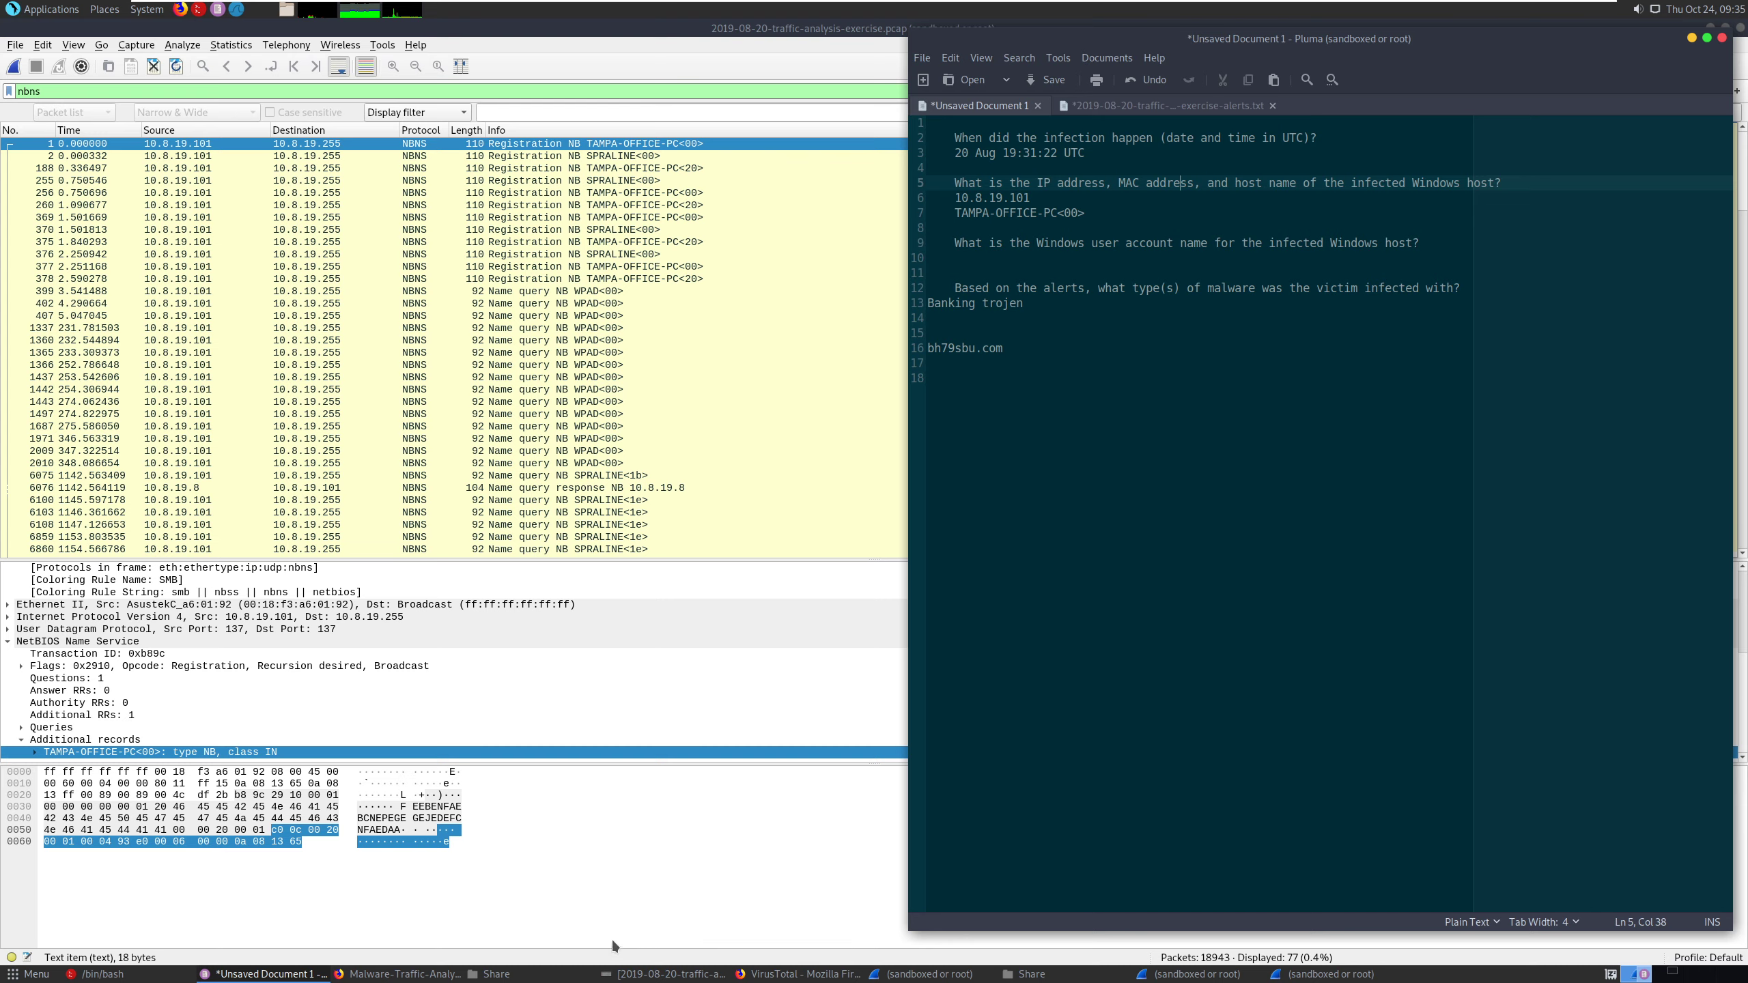
key("alt+Tab")
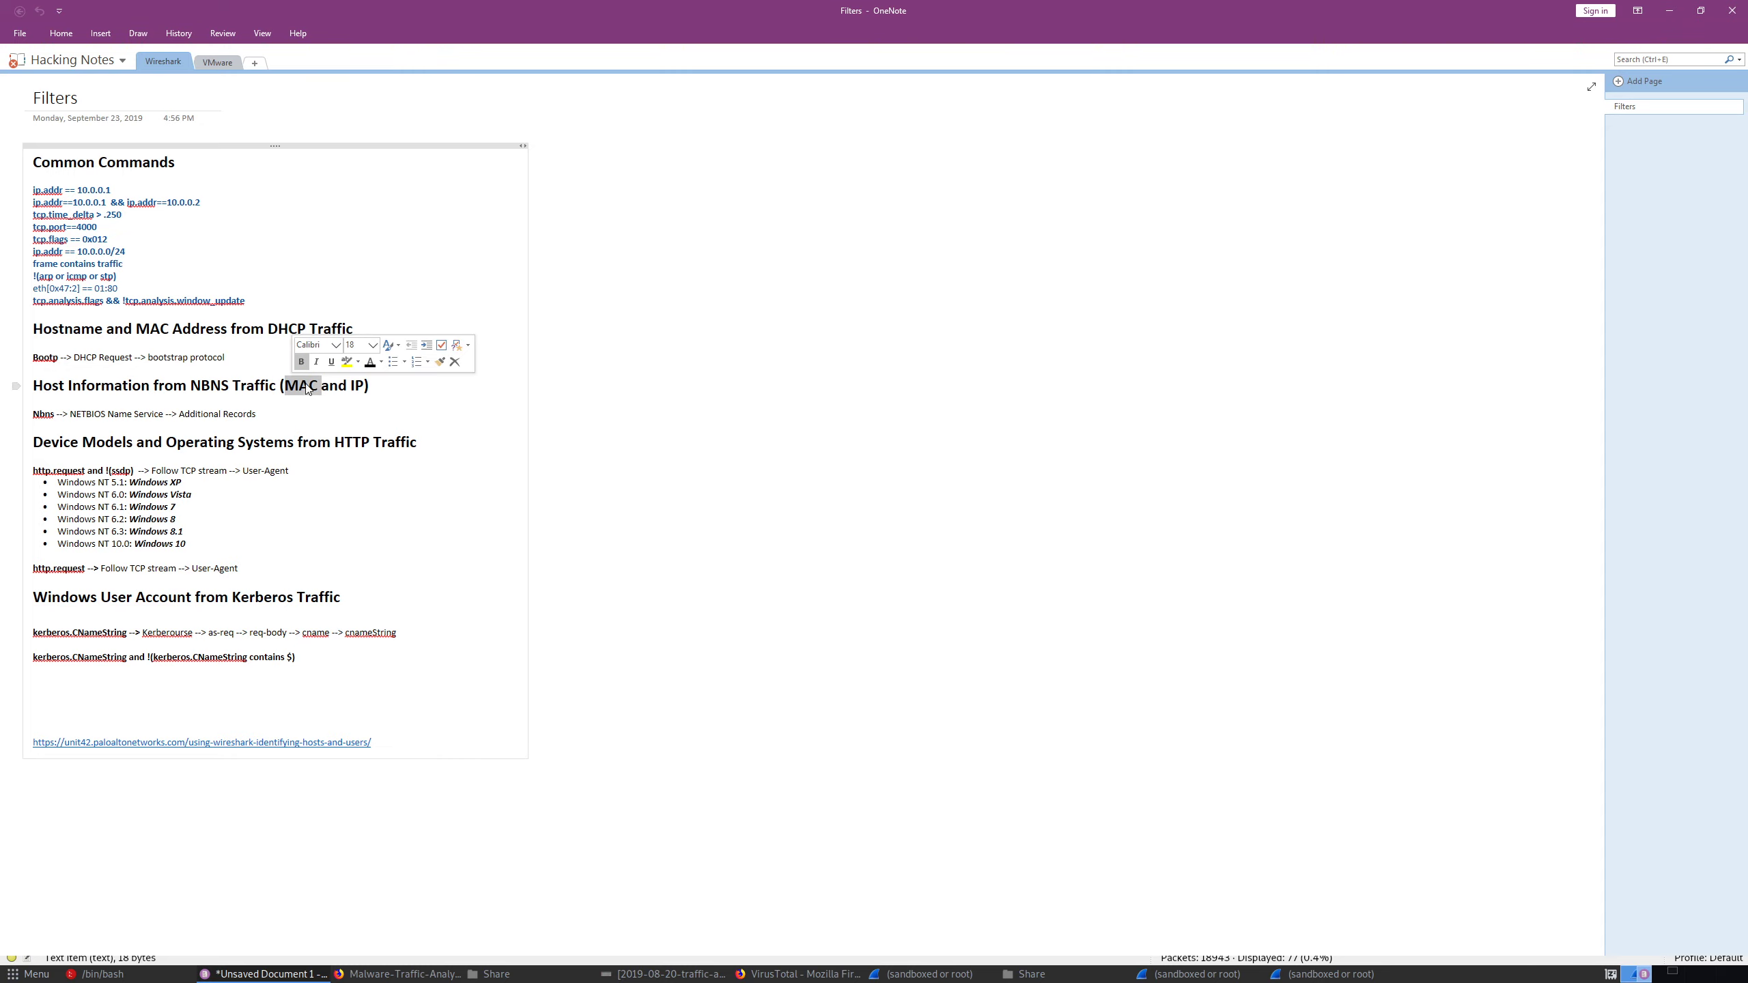
double_click(335, 386)
left_click(1670, 10)
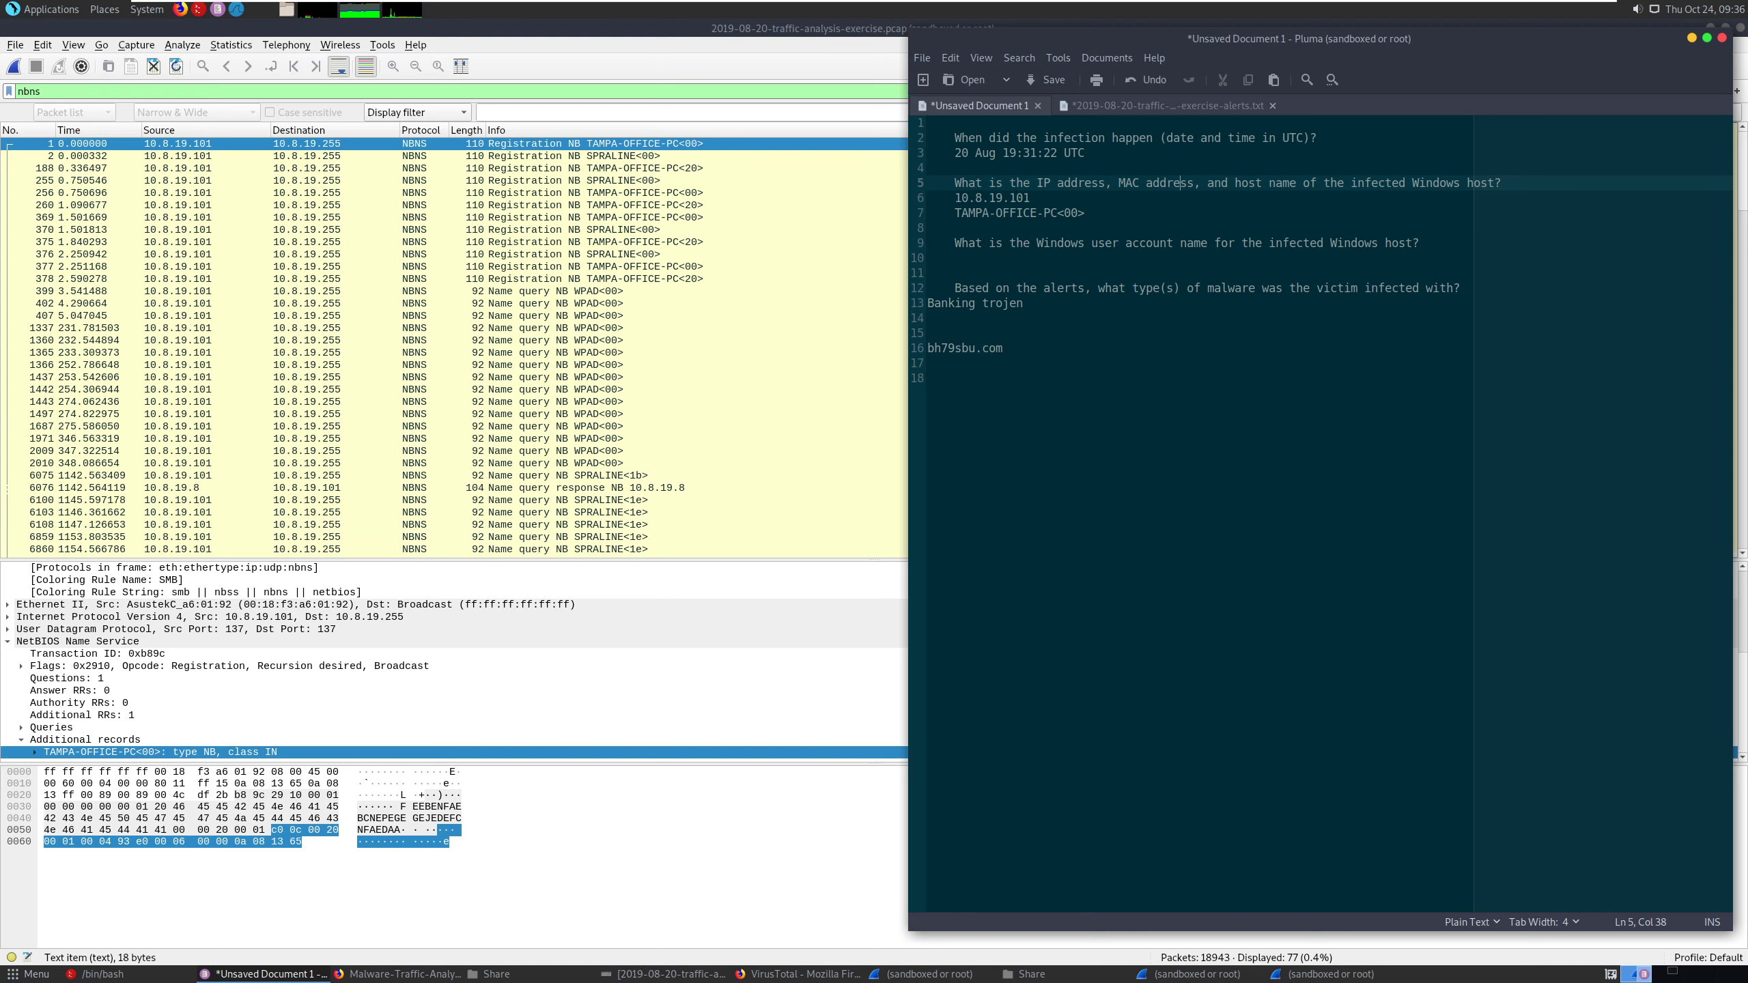
key("alt+Tab")
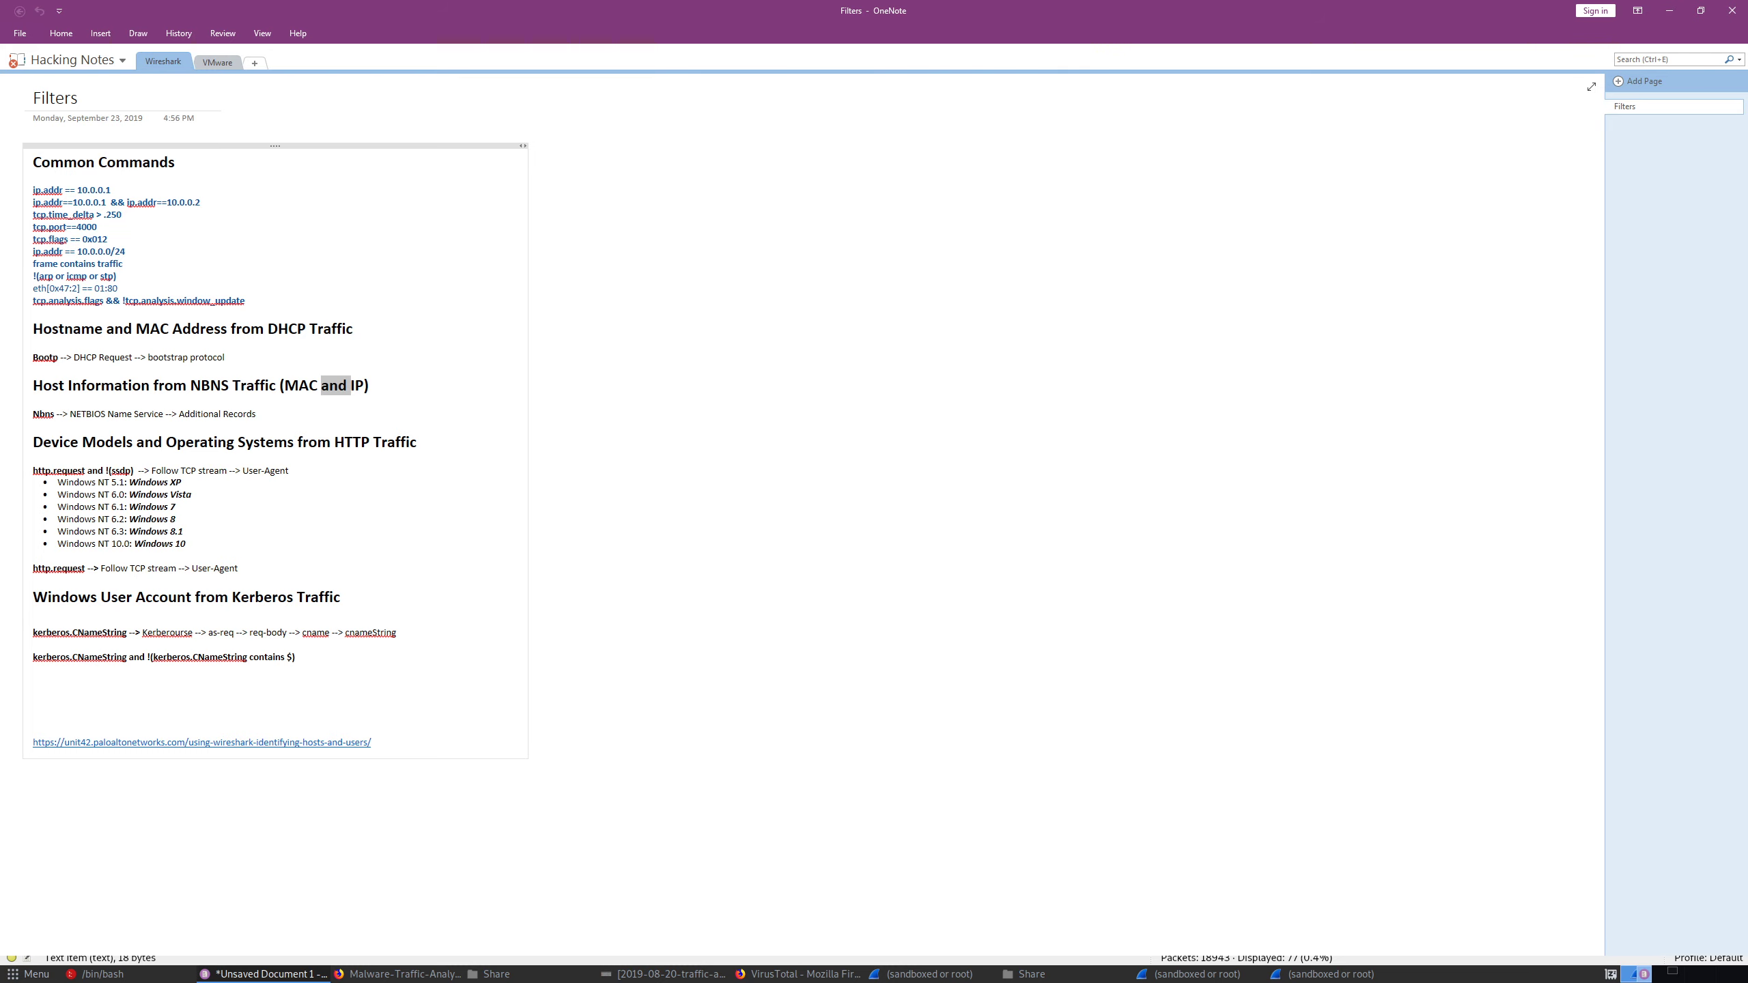
- Switch back to Wireshark and examine the NetBIOS Name Service details of several other NBNS packets
key("alt+Tab")
left_click(319, 157)
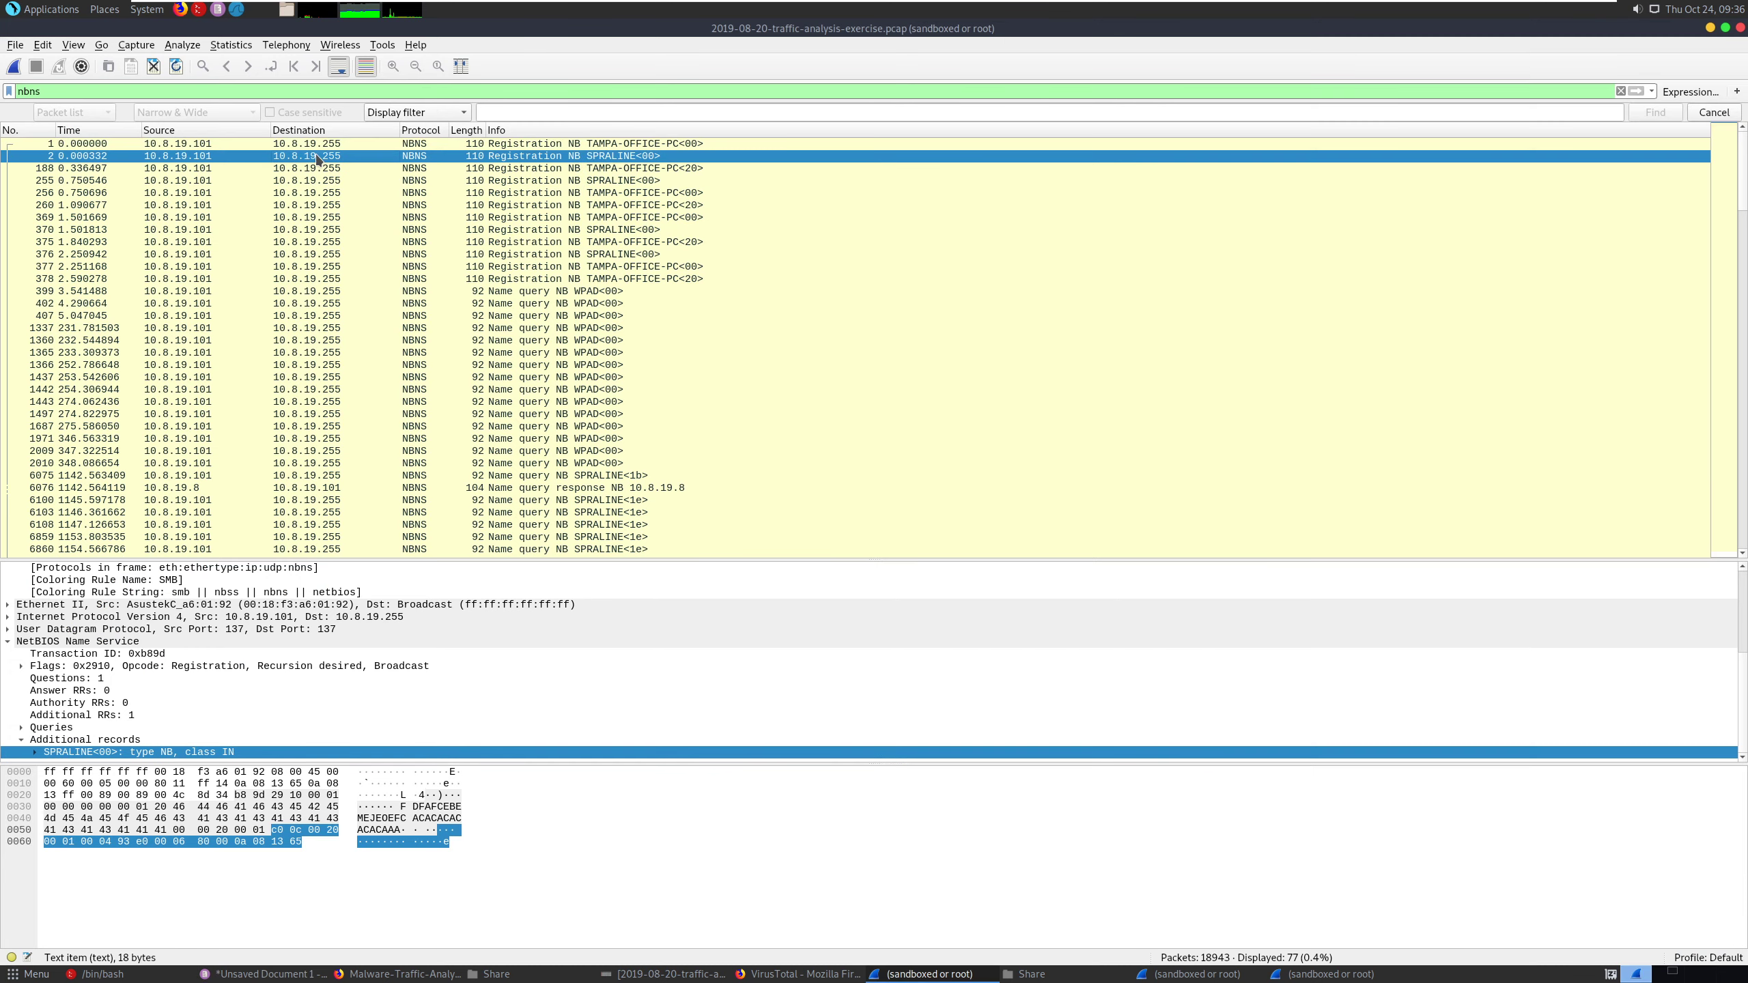
scroll(324, 172, "down", 5)
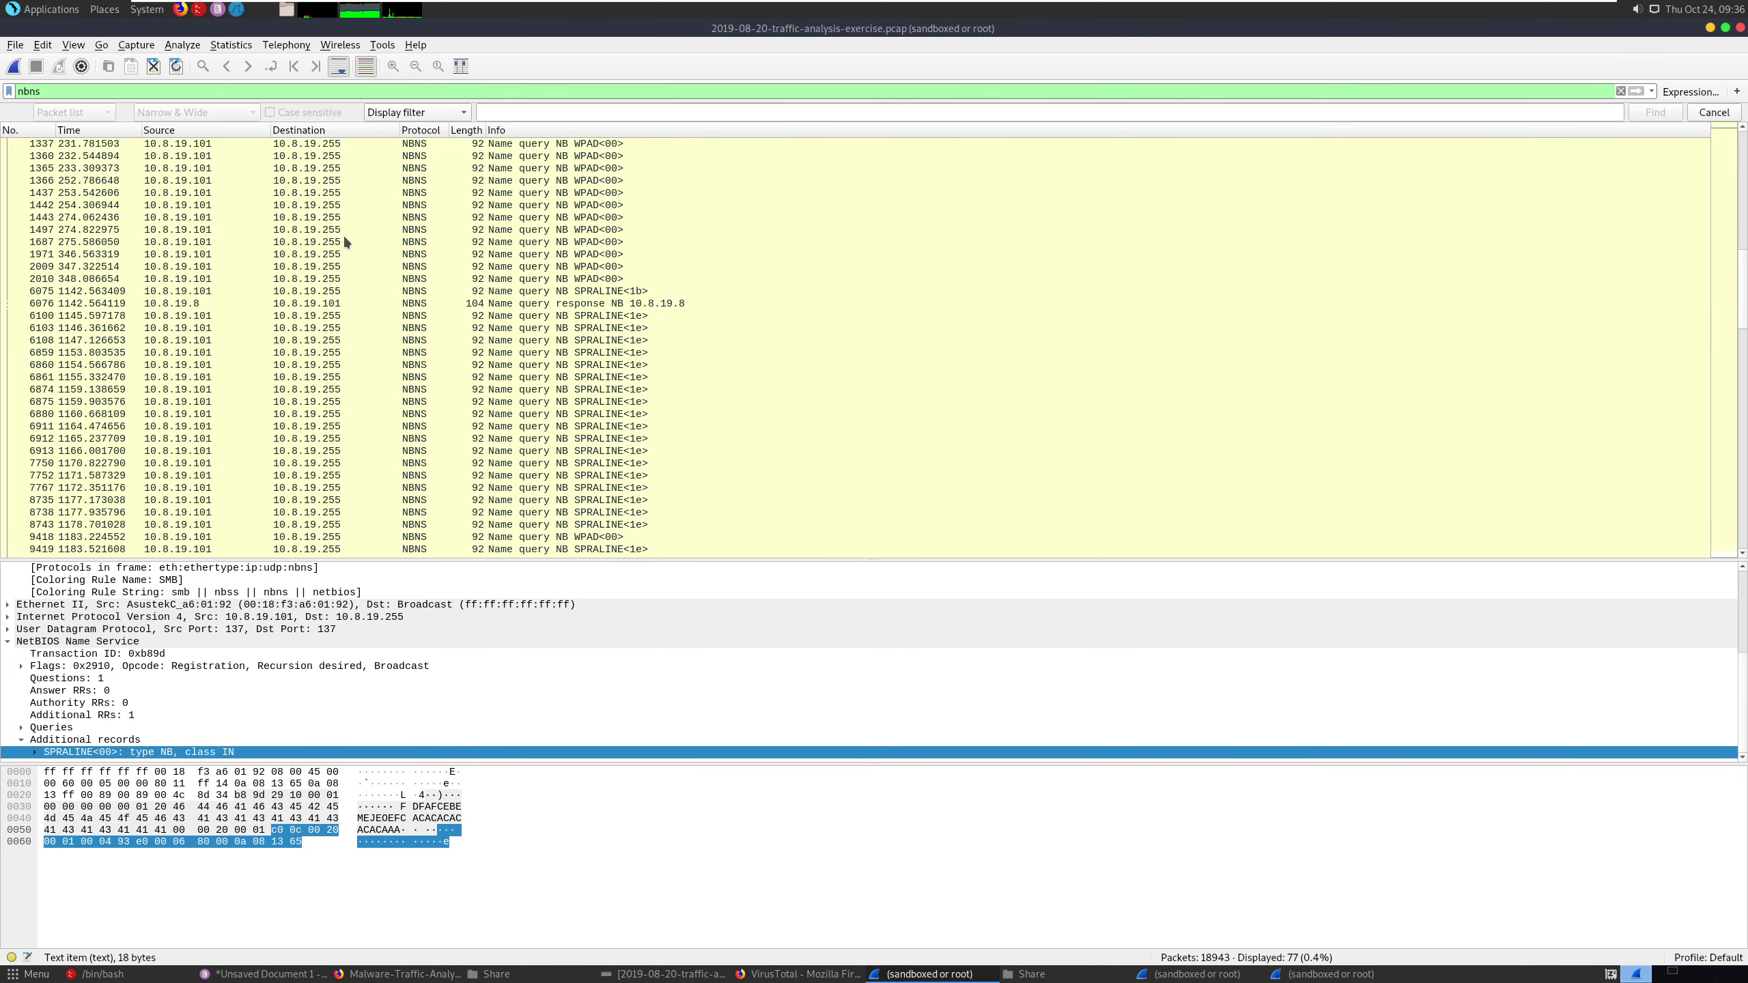
left_click(223, 278)
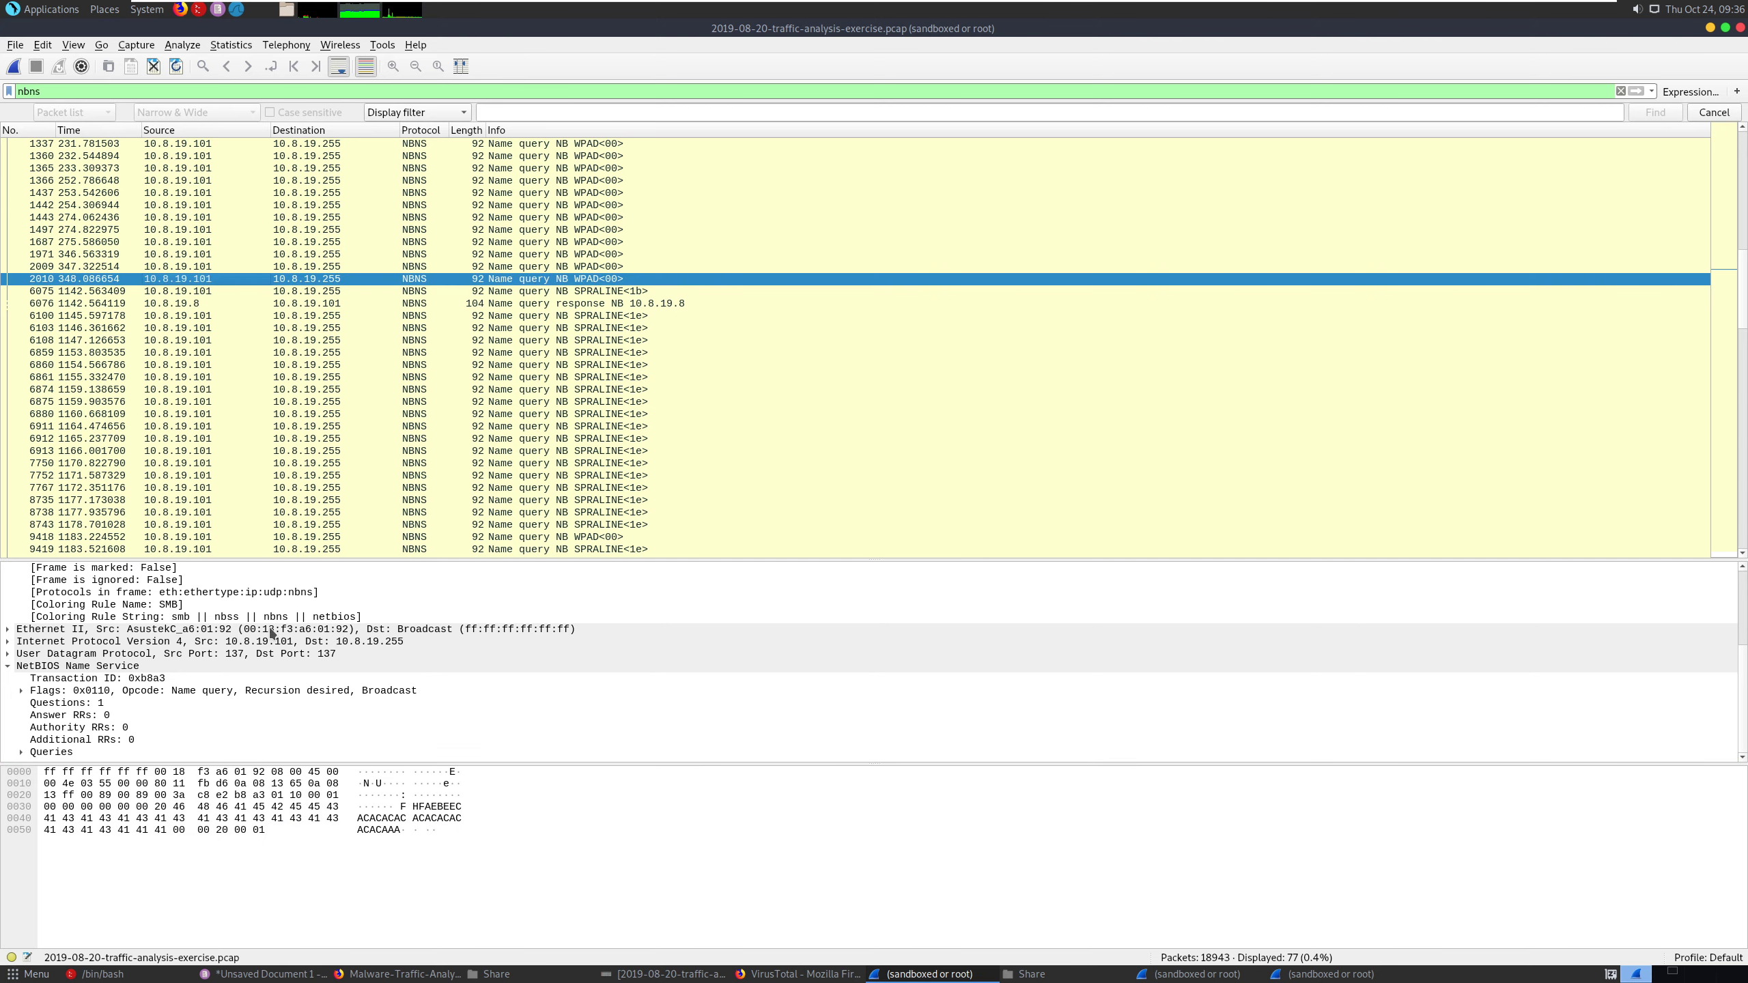
left_click(303, 667)
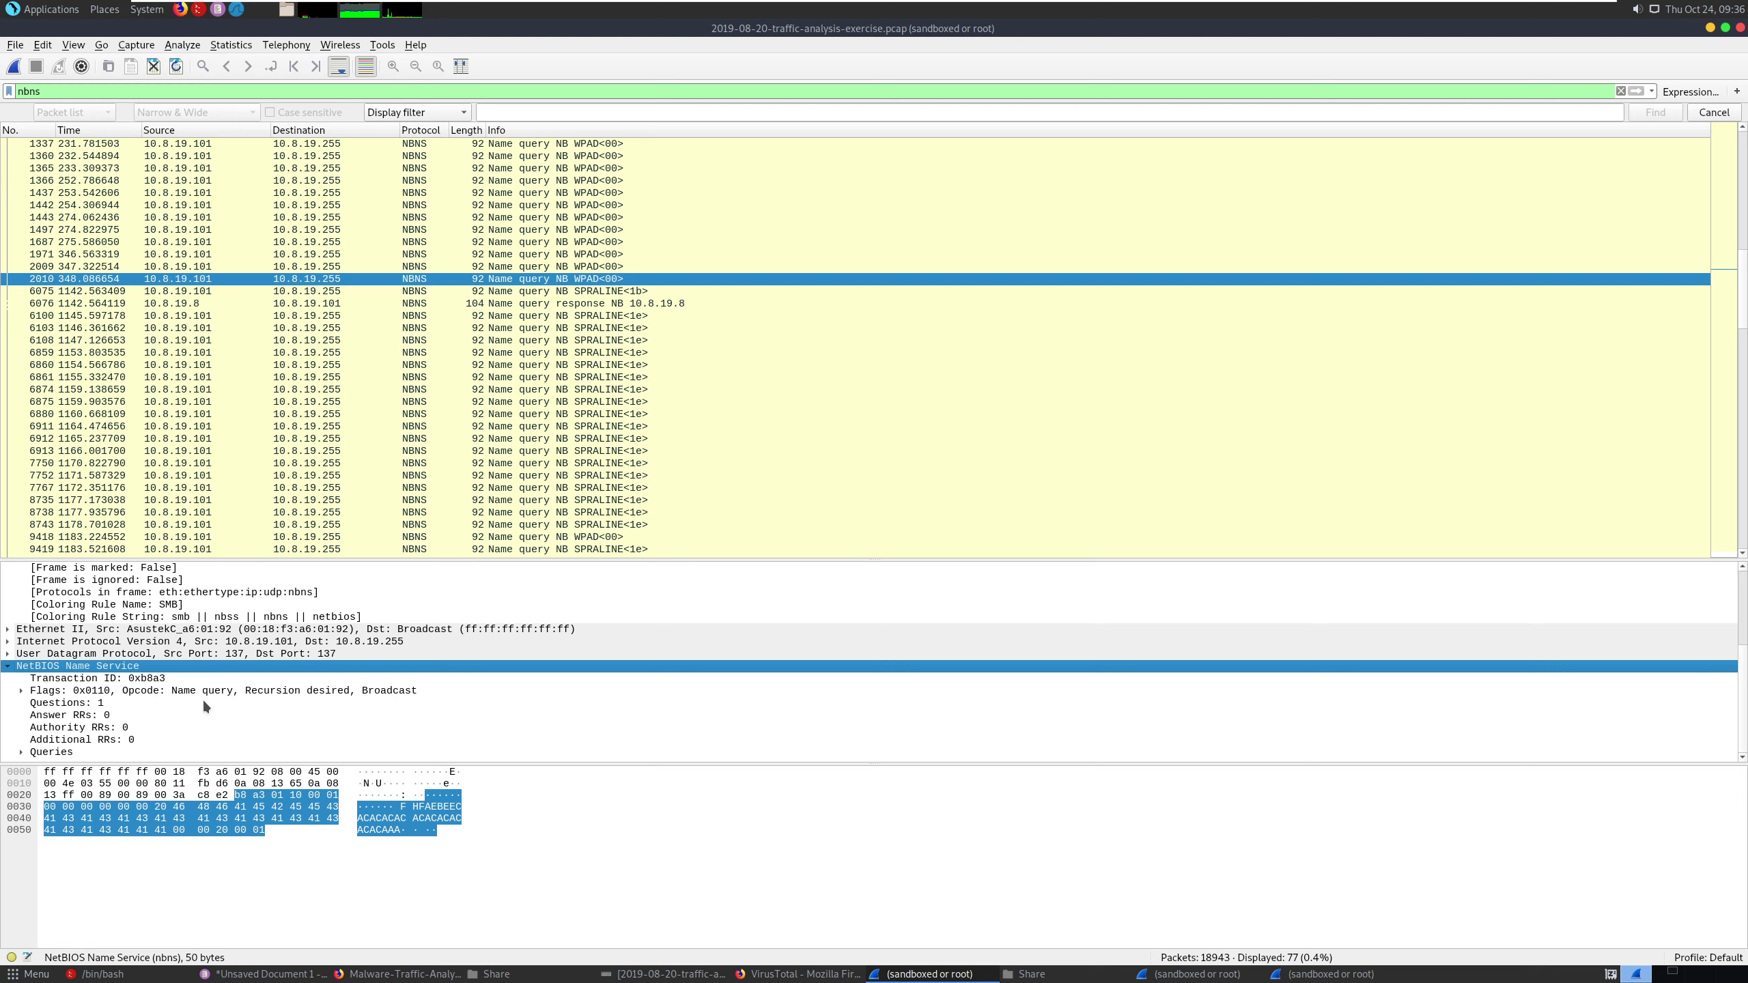
left_click(493, 404)
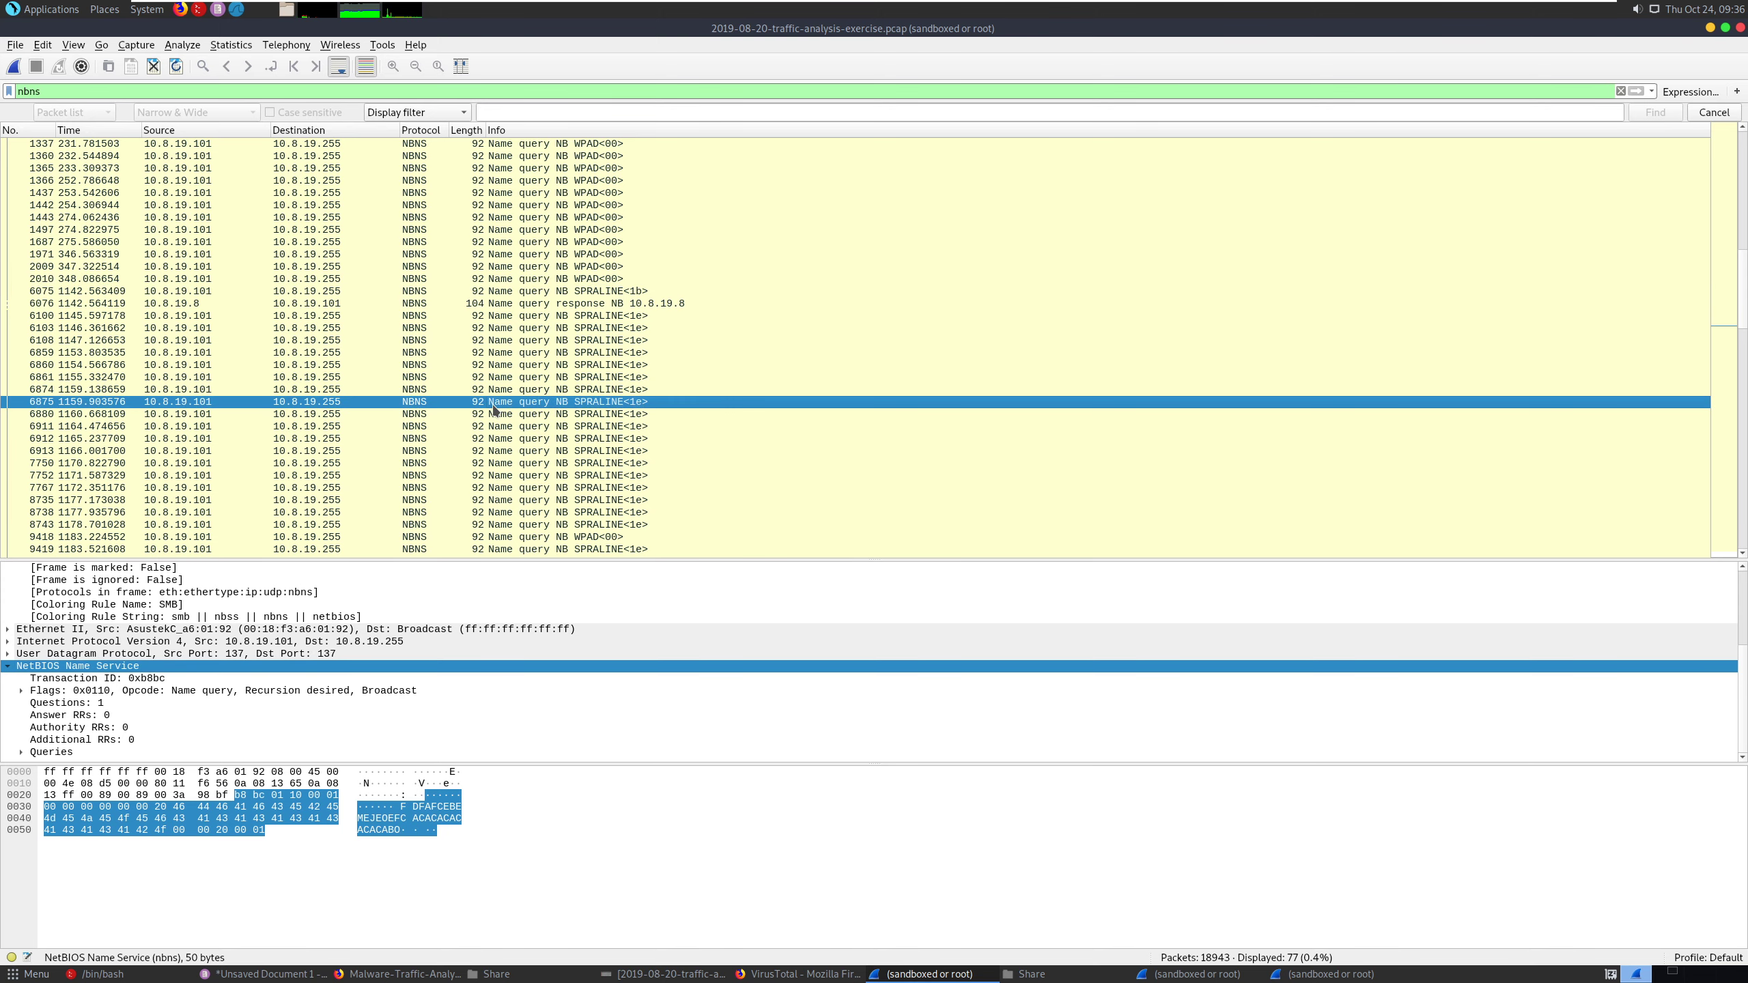
- Open packet 6880 in its own window, check its name service flags, and select the Ethernet II line holding the source MAC address
double_click(492, 413)
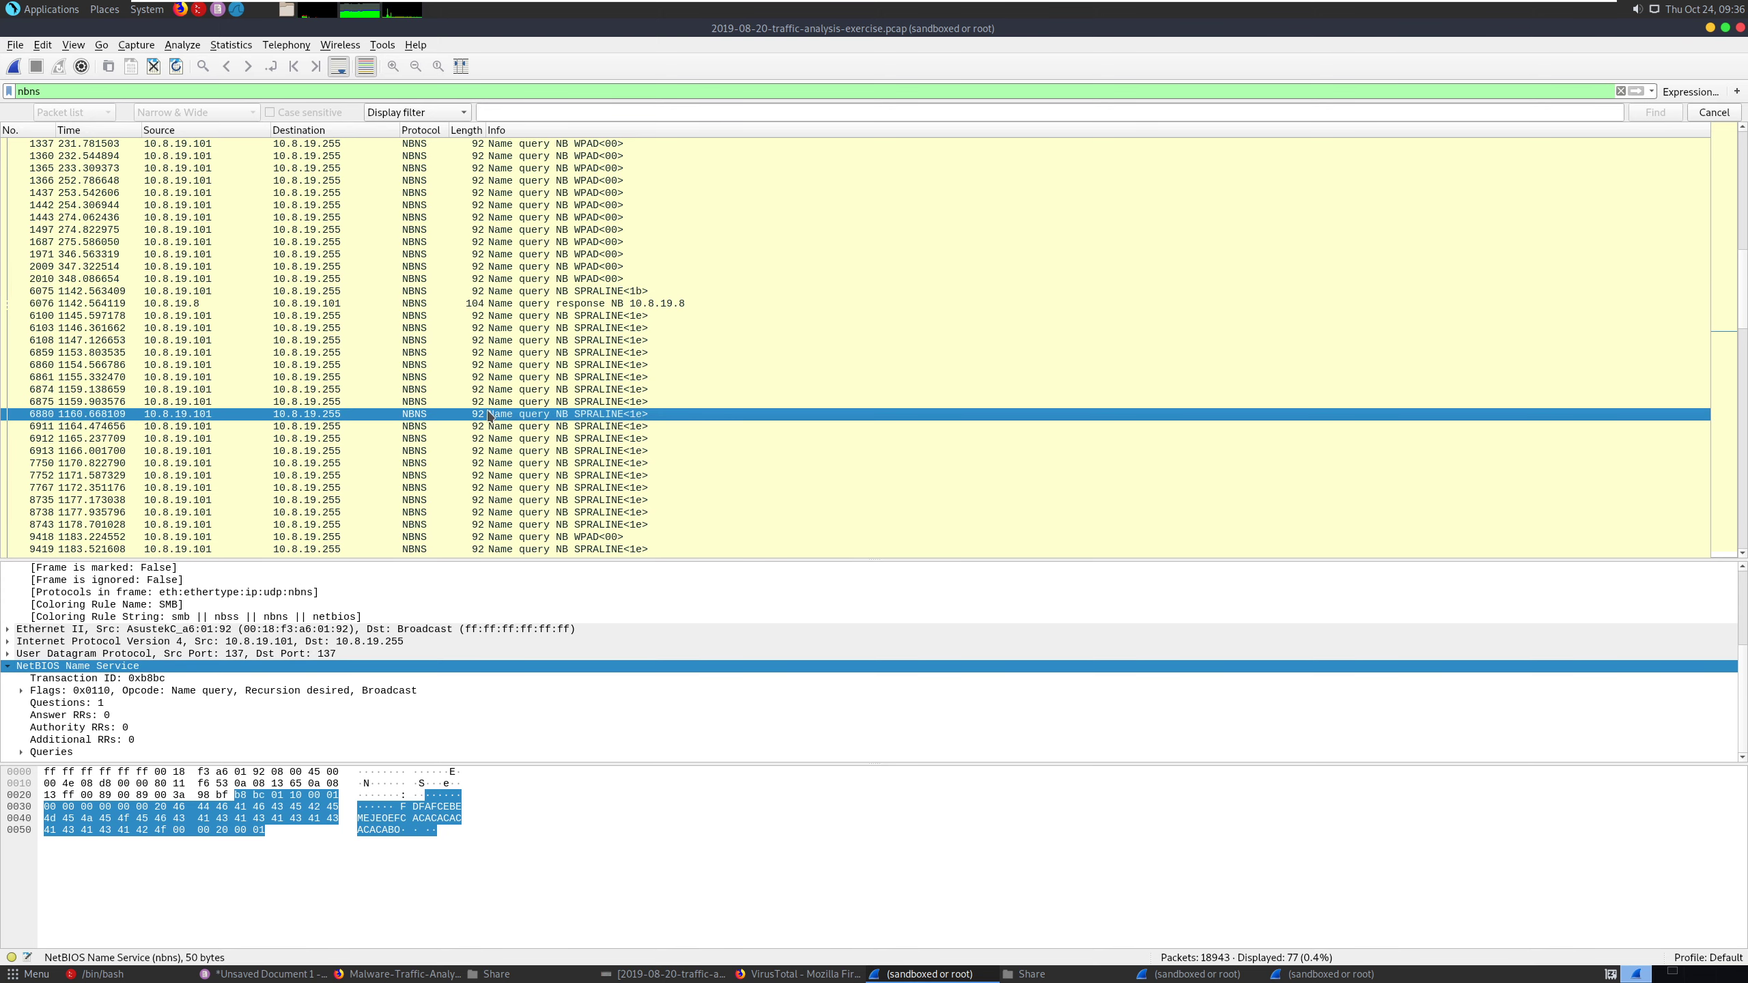
left_click(473, 244)
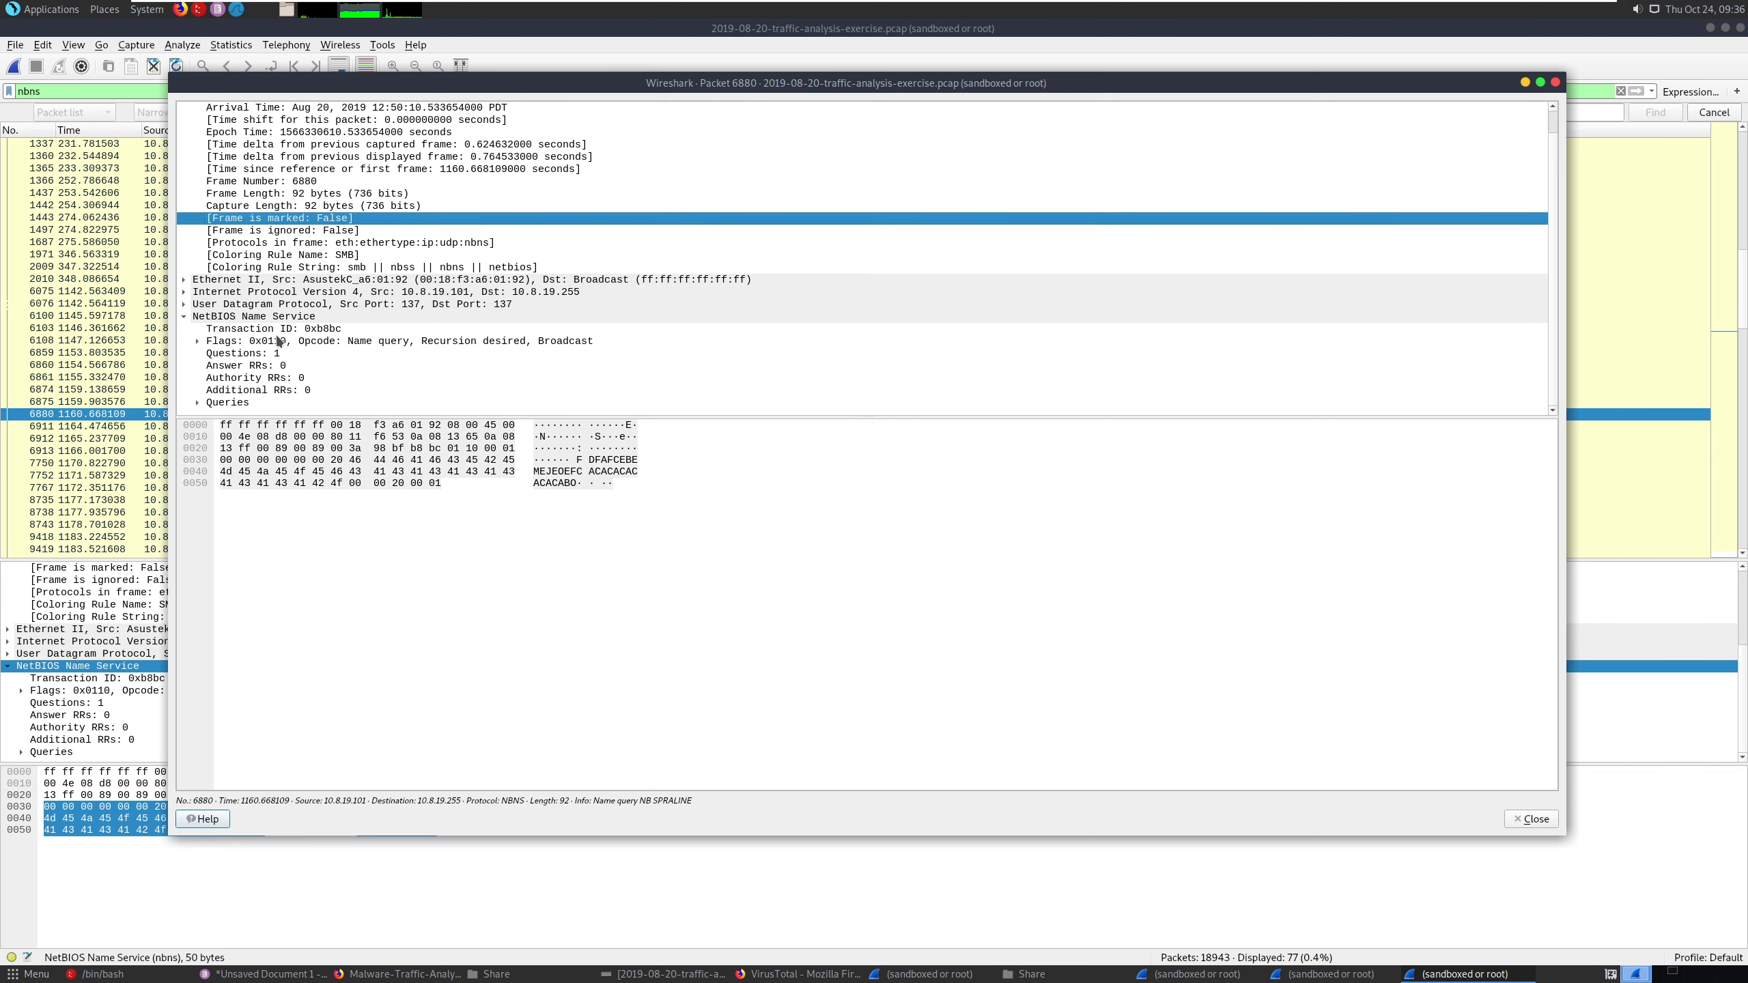
left_click(197, 341)
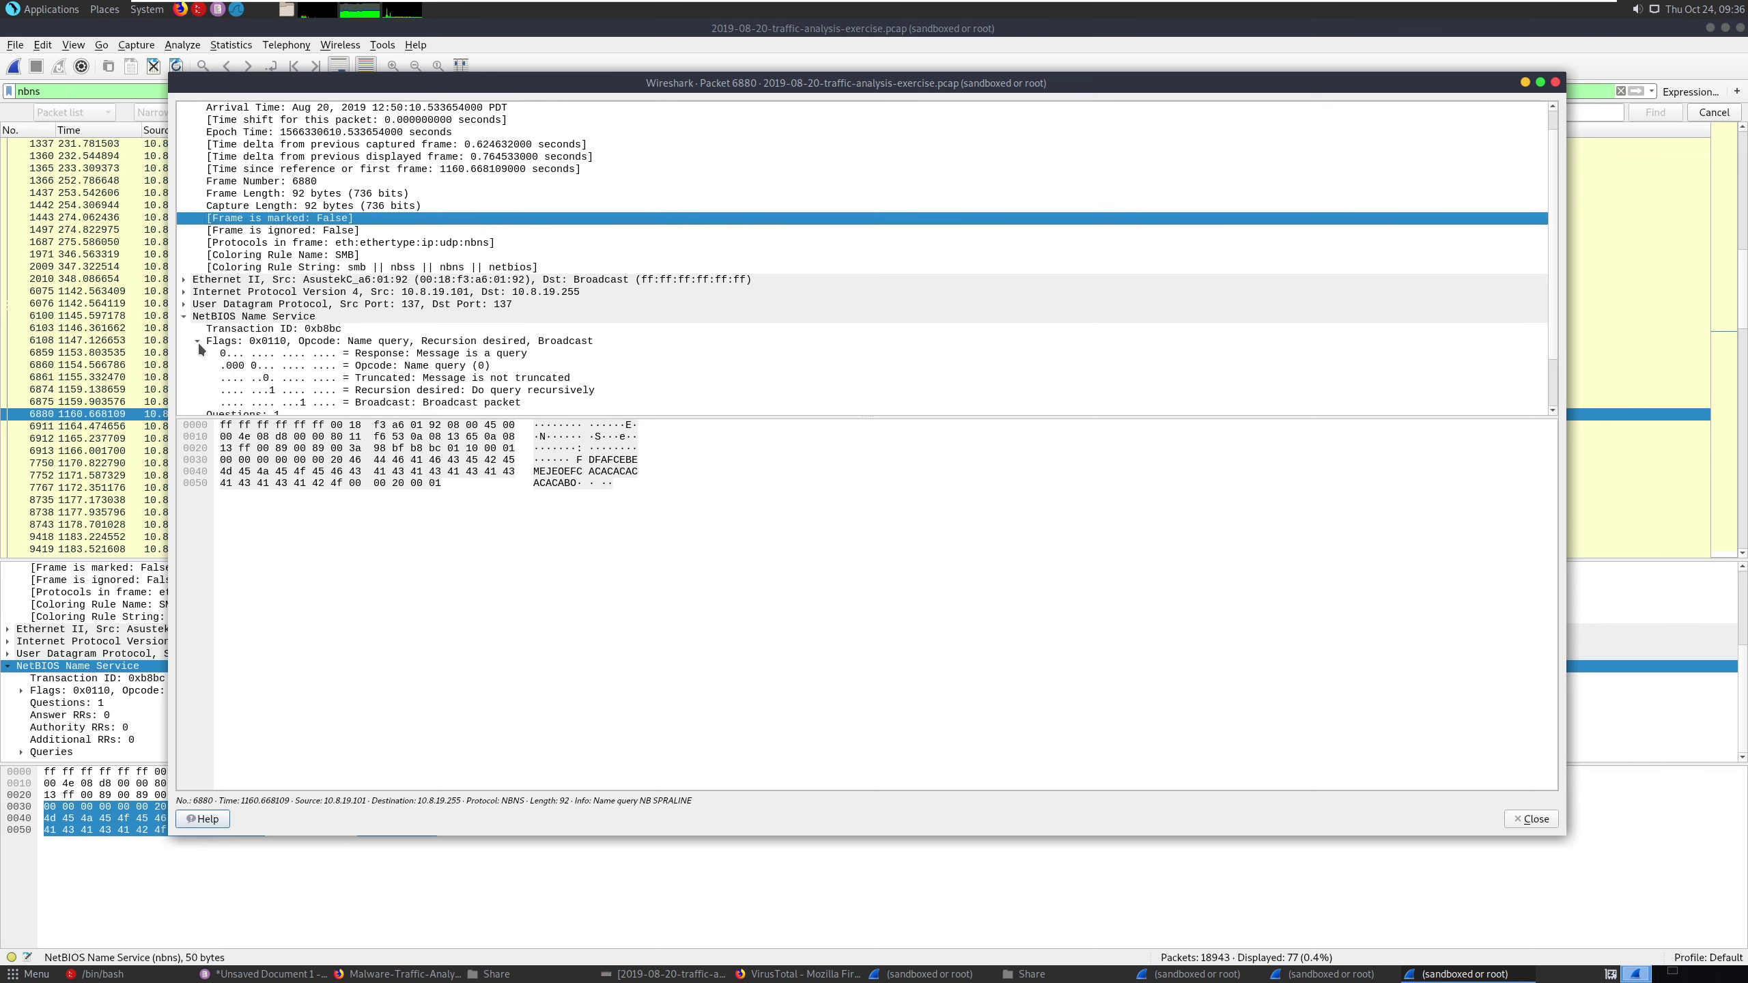
left_click(198, 341)
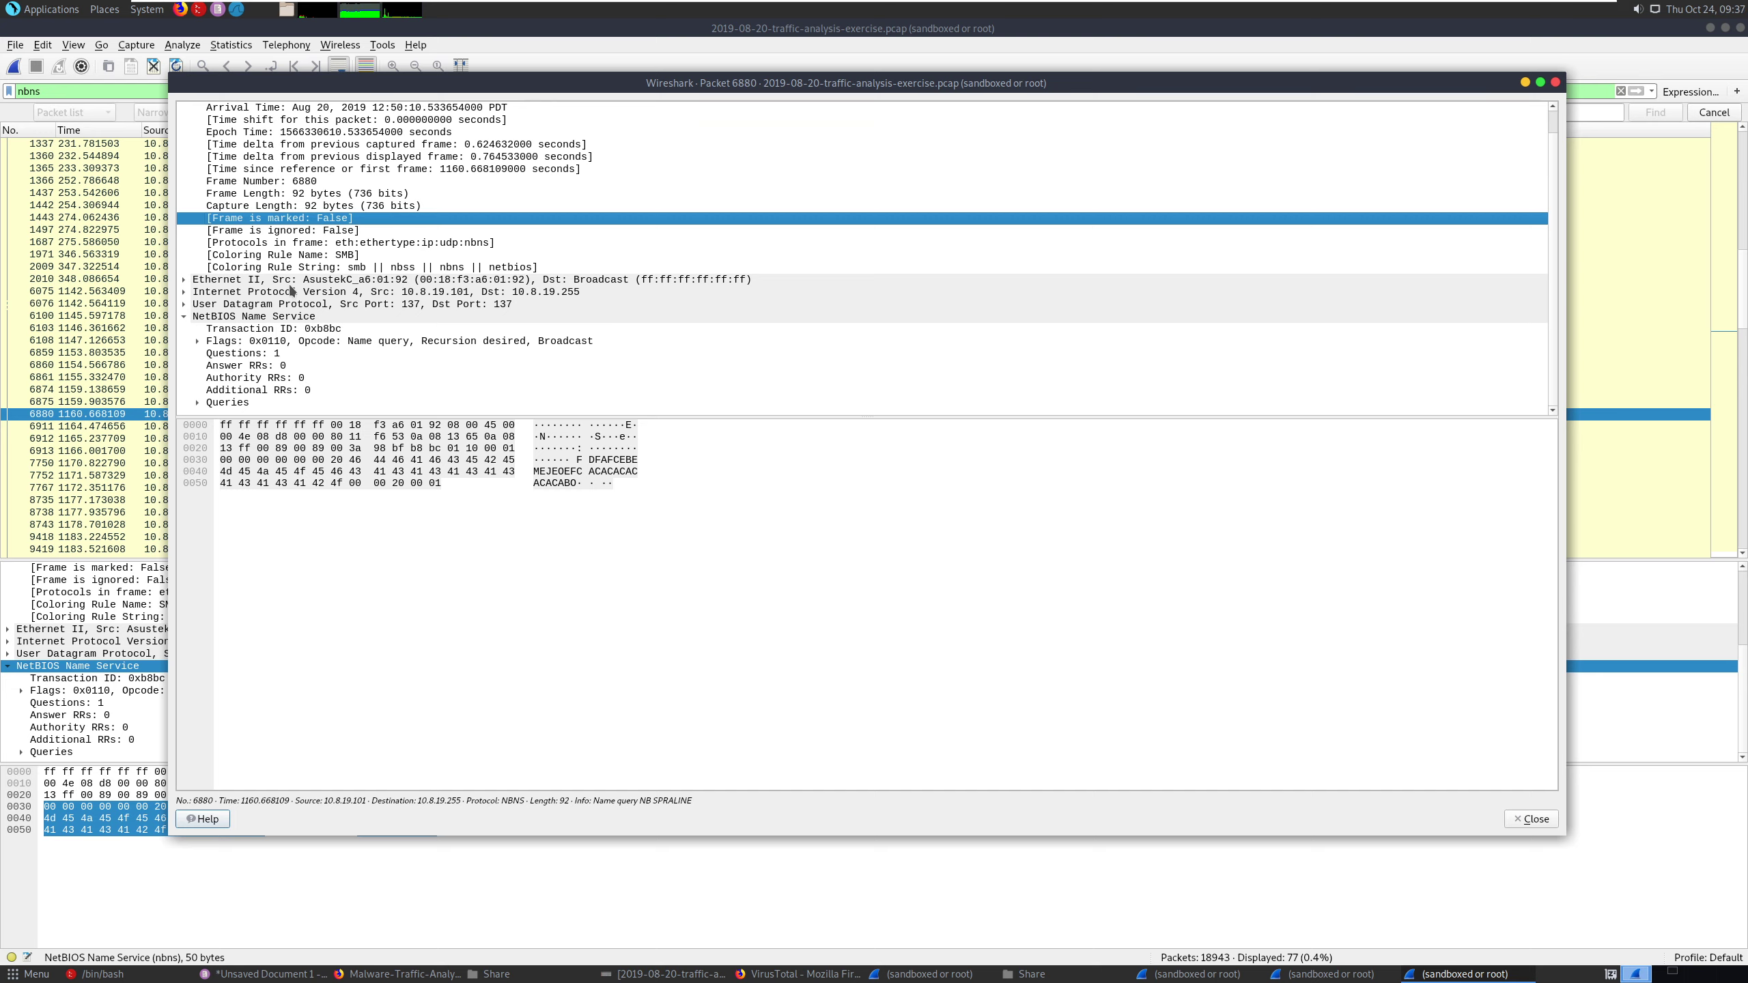
left_click(352, 280)
left_click_drag(351, 284, 338, 284)
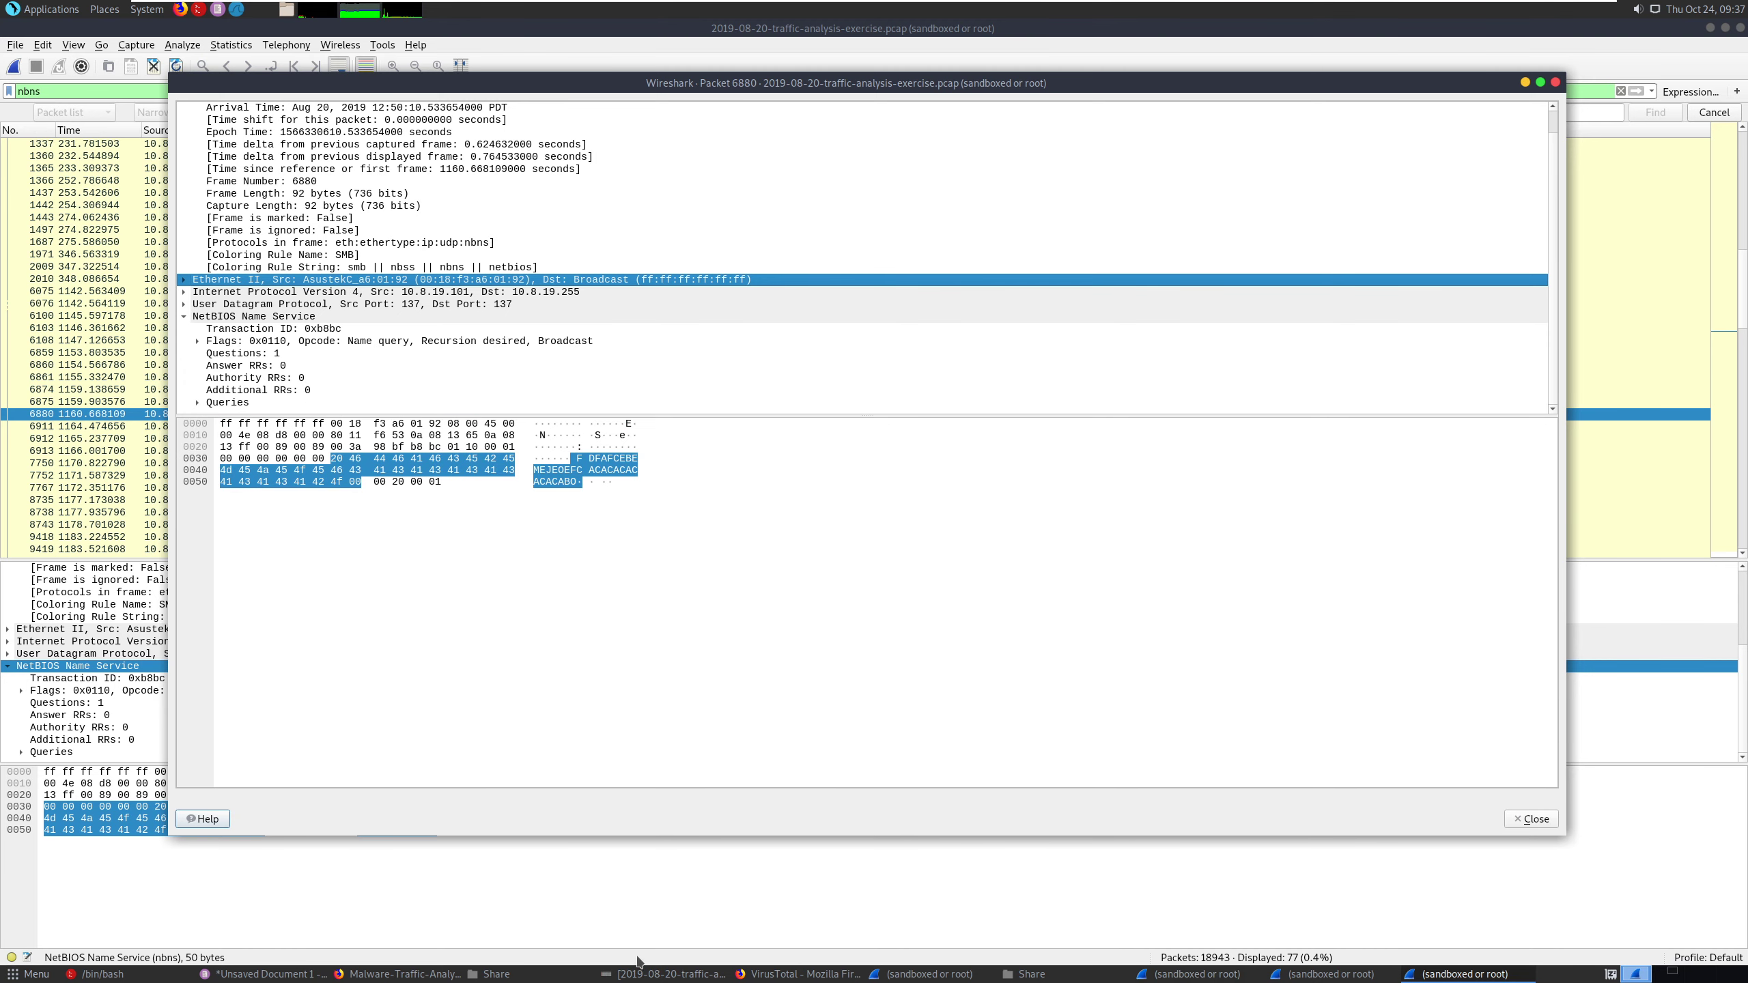
- In the Pluma notes, move TAMPA-OFFICE-PC<00> to a new line below bh79sbu.com and return to the emptied line below 10.8.19.101
key("alt+Tab")
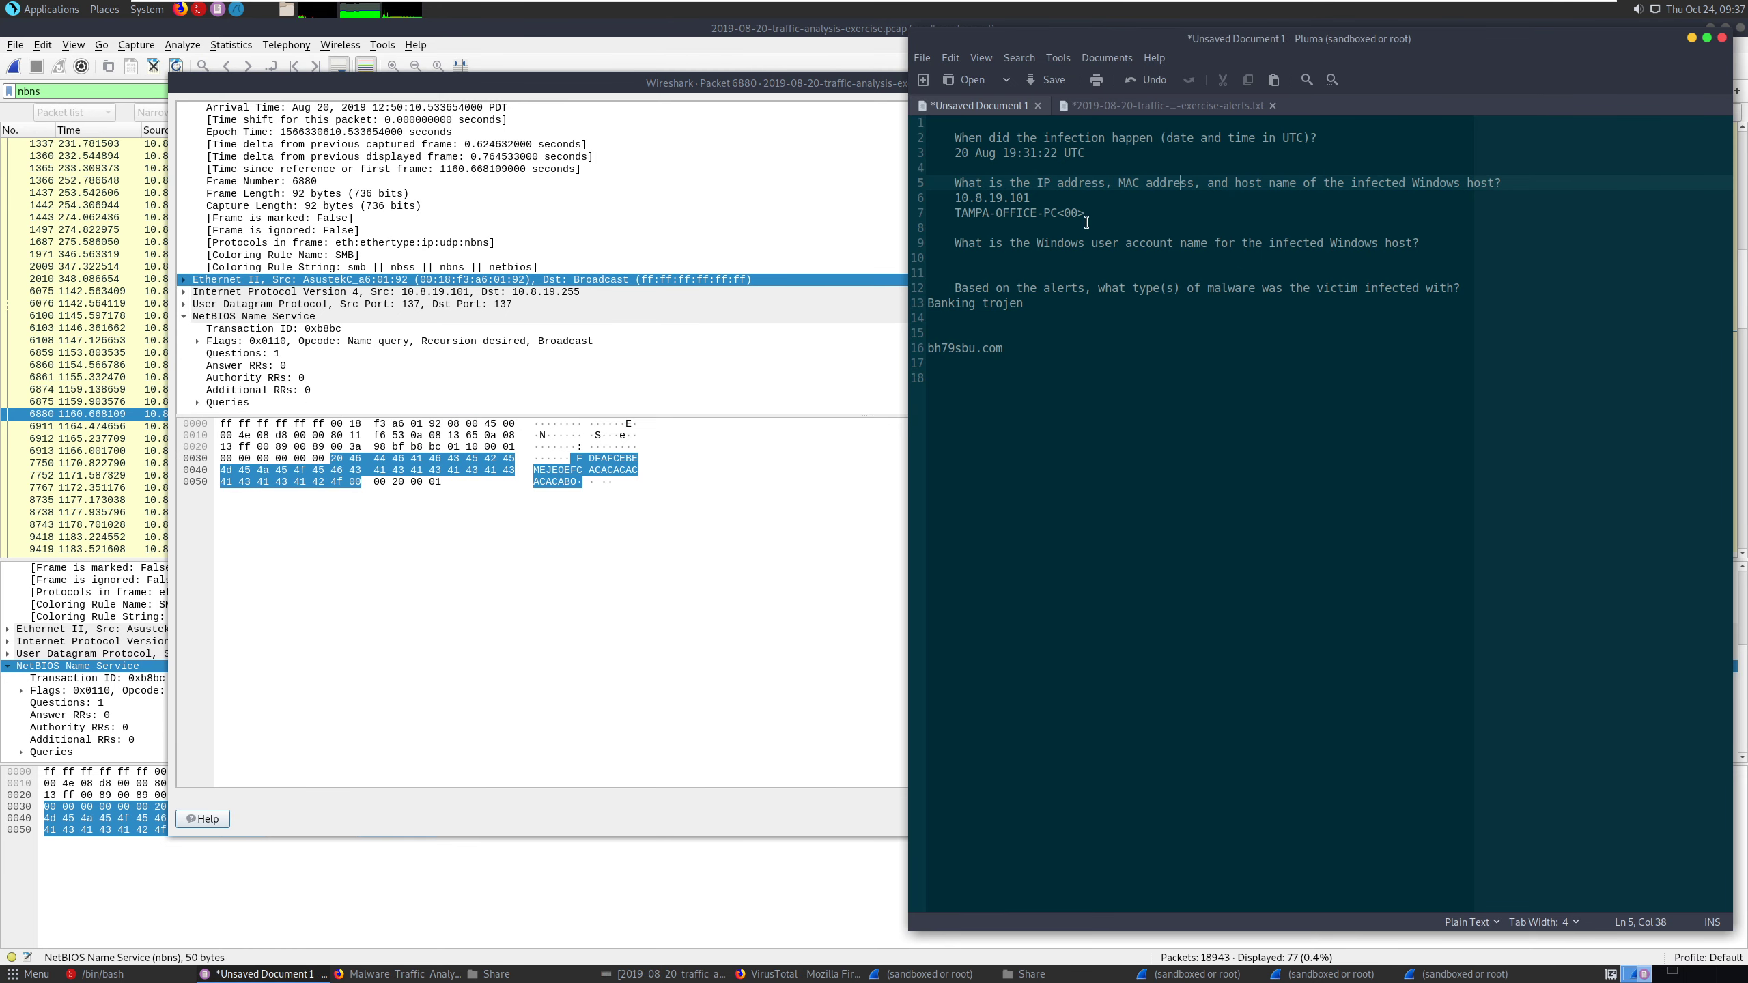
left_click_drag(1085, 215, 954, 215)
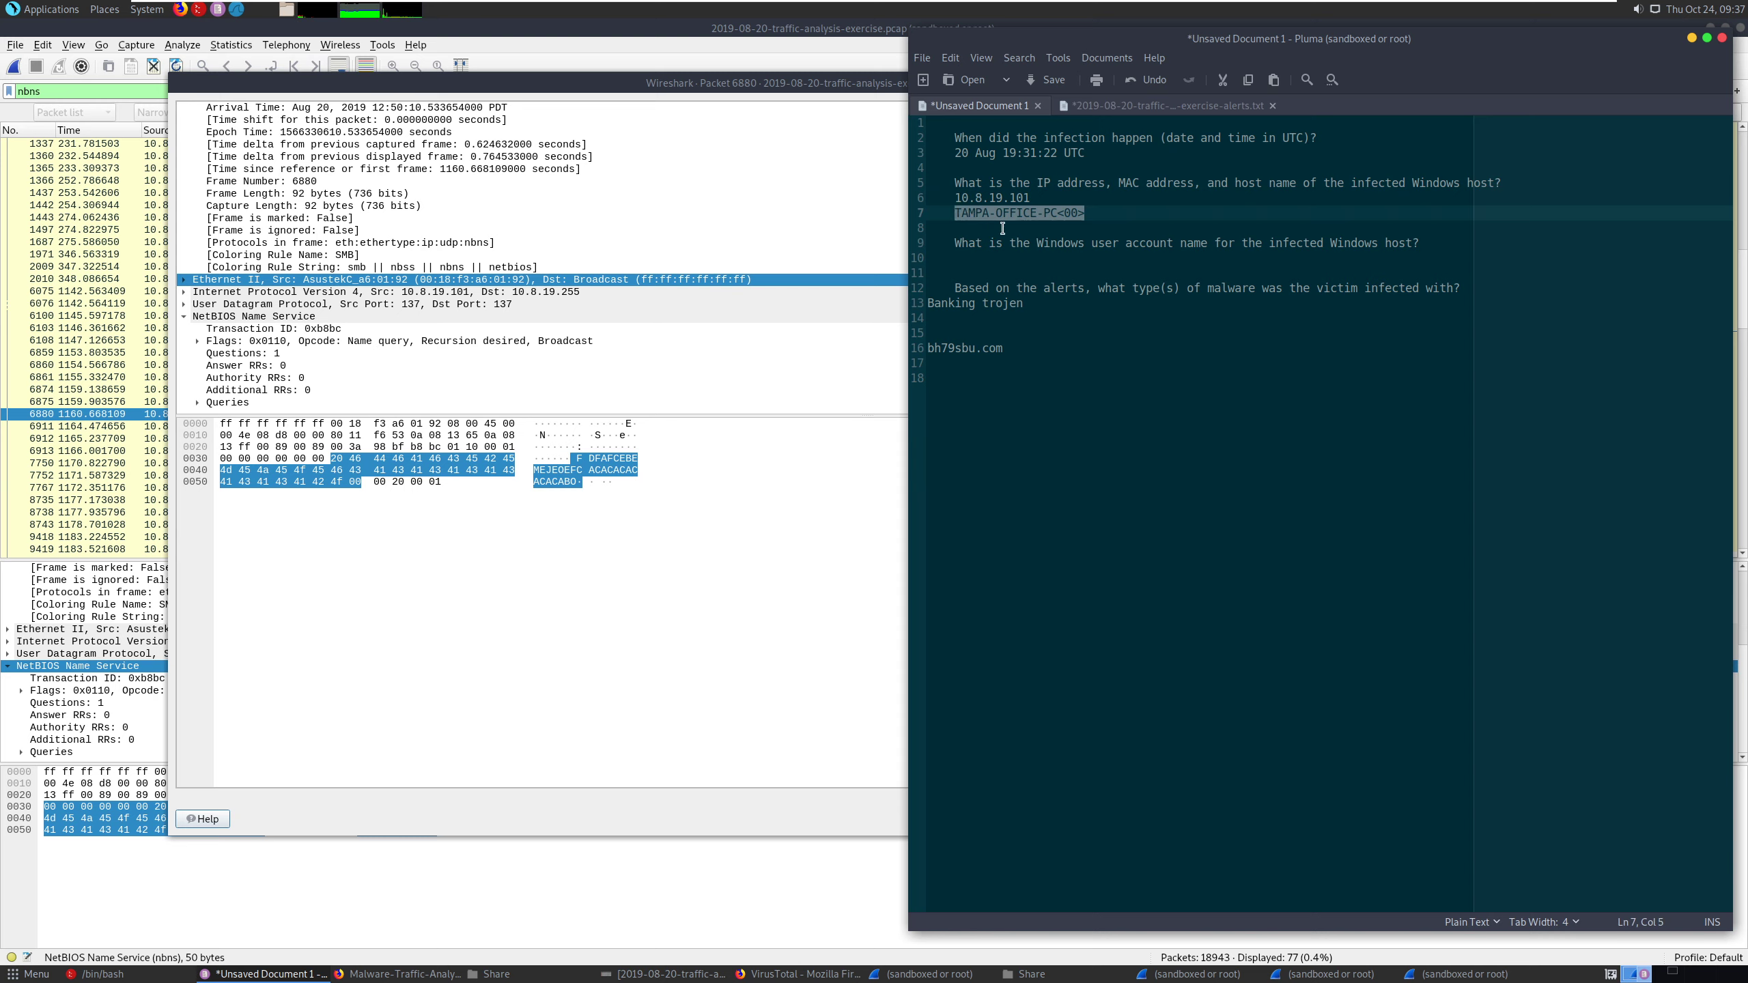
key("ctrl+x")
left_click(1058, 348)
key("Return")
key("ctrl+v")
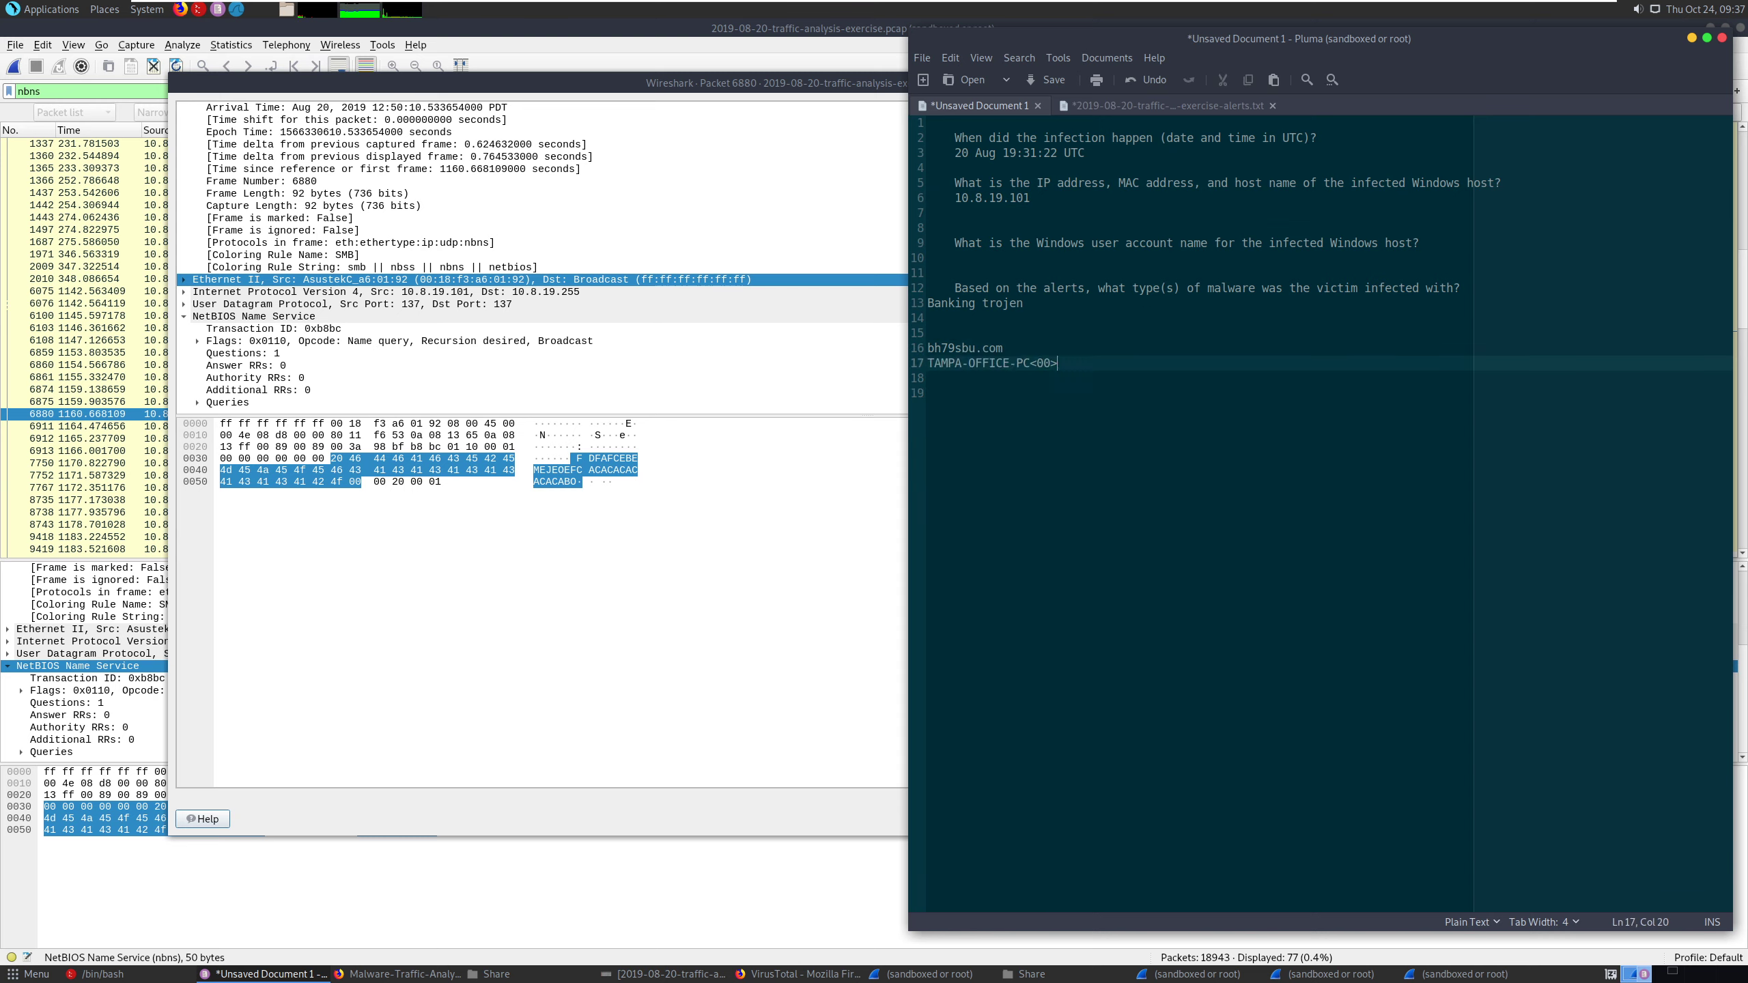
left_click(1104, 211)
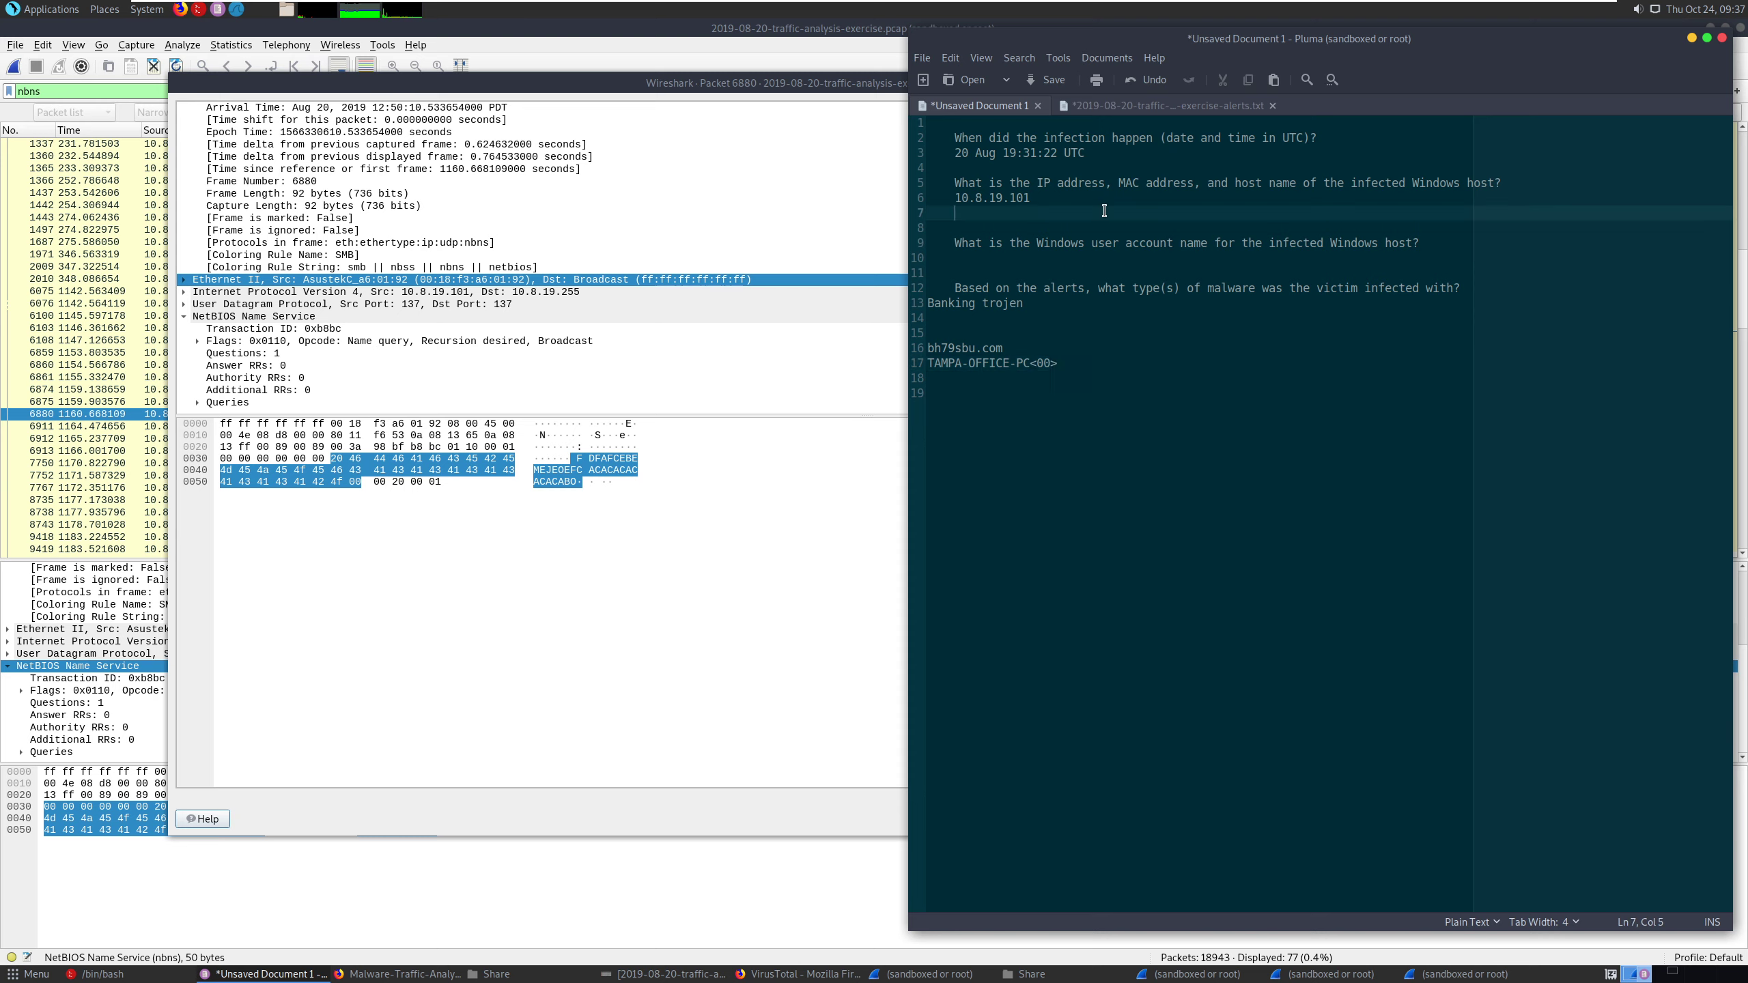
- Enter AsustekC_a6 below 10.8.19.101 as the infected host's network adapter name in the Pluma notes
type("AsustekC_a6")
key("Return")
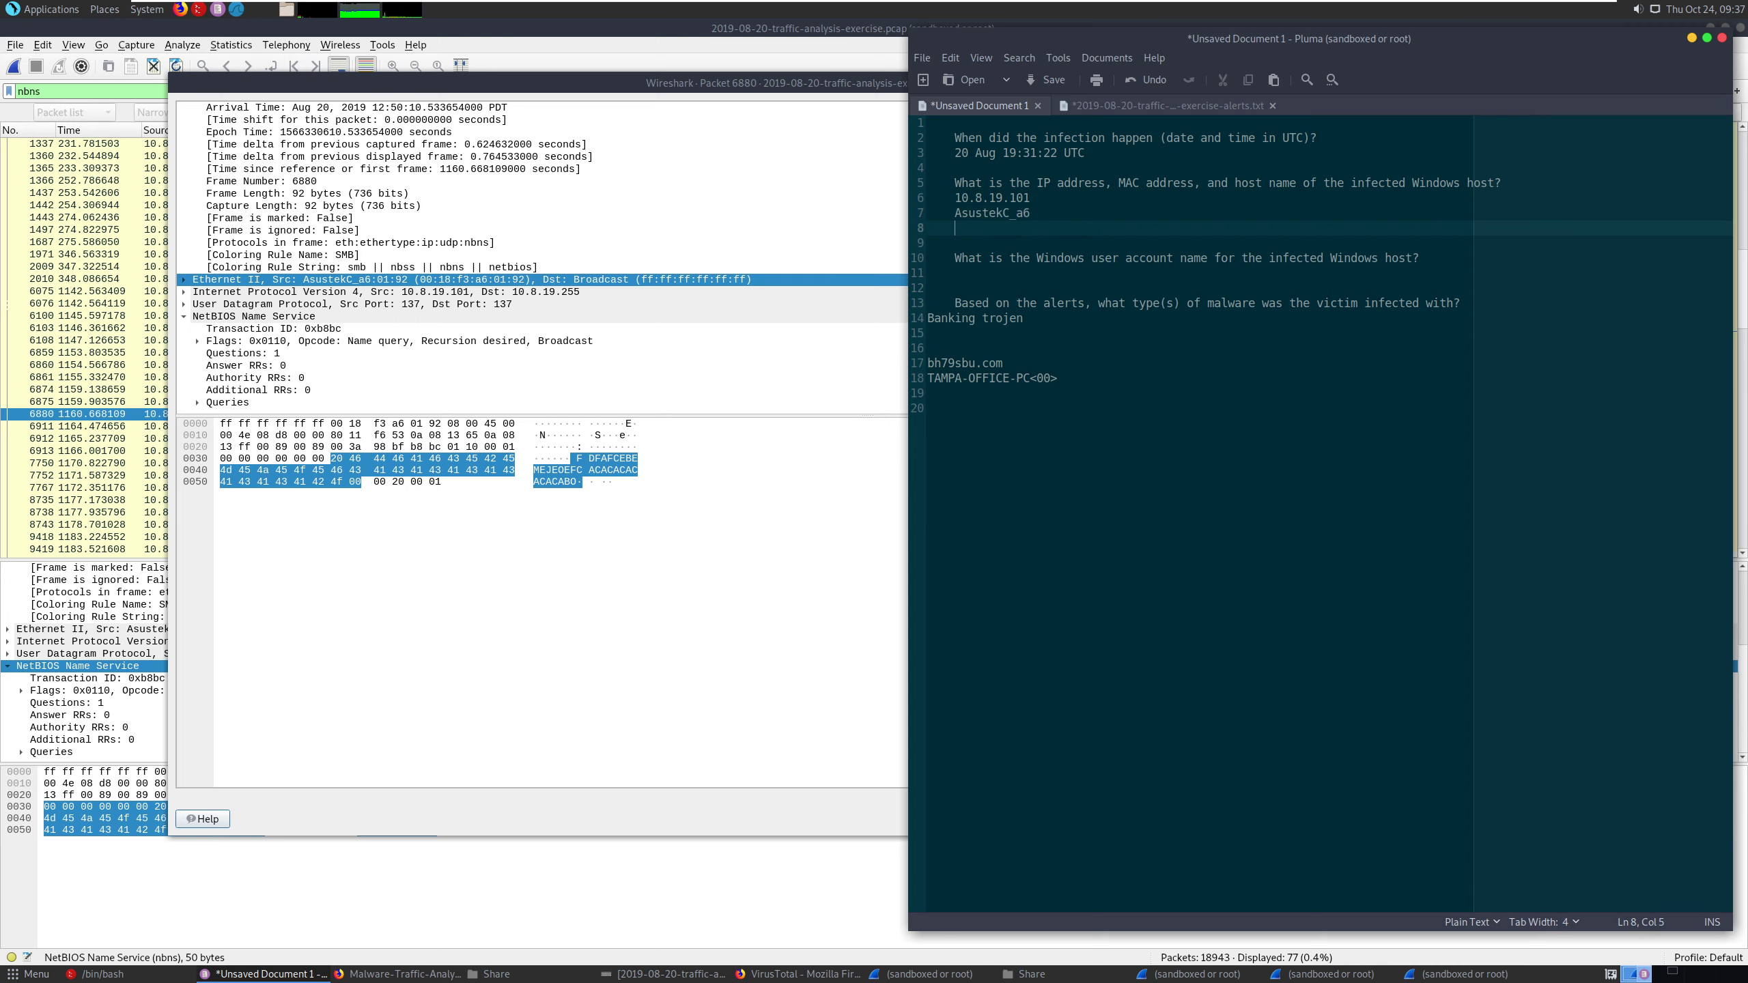
- Add 00:18:f3:01::92 as the MAC address line below AsustekC_a6 and highlight the three host answer lines
type("00:18:f3:01::92")
key("Return")
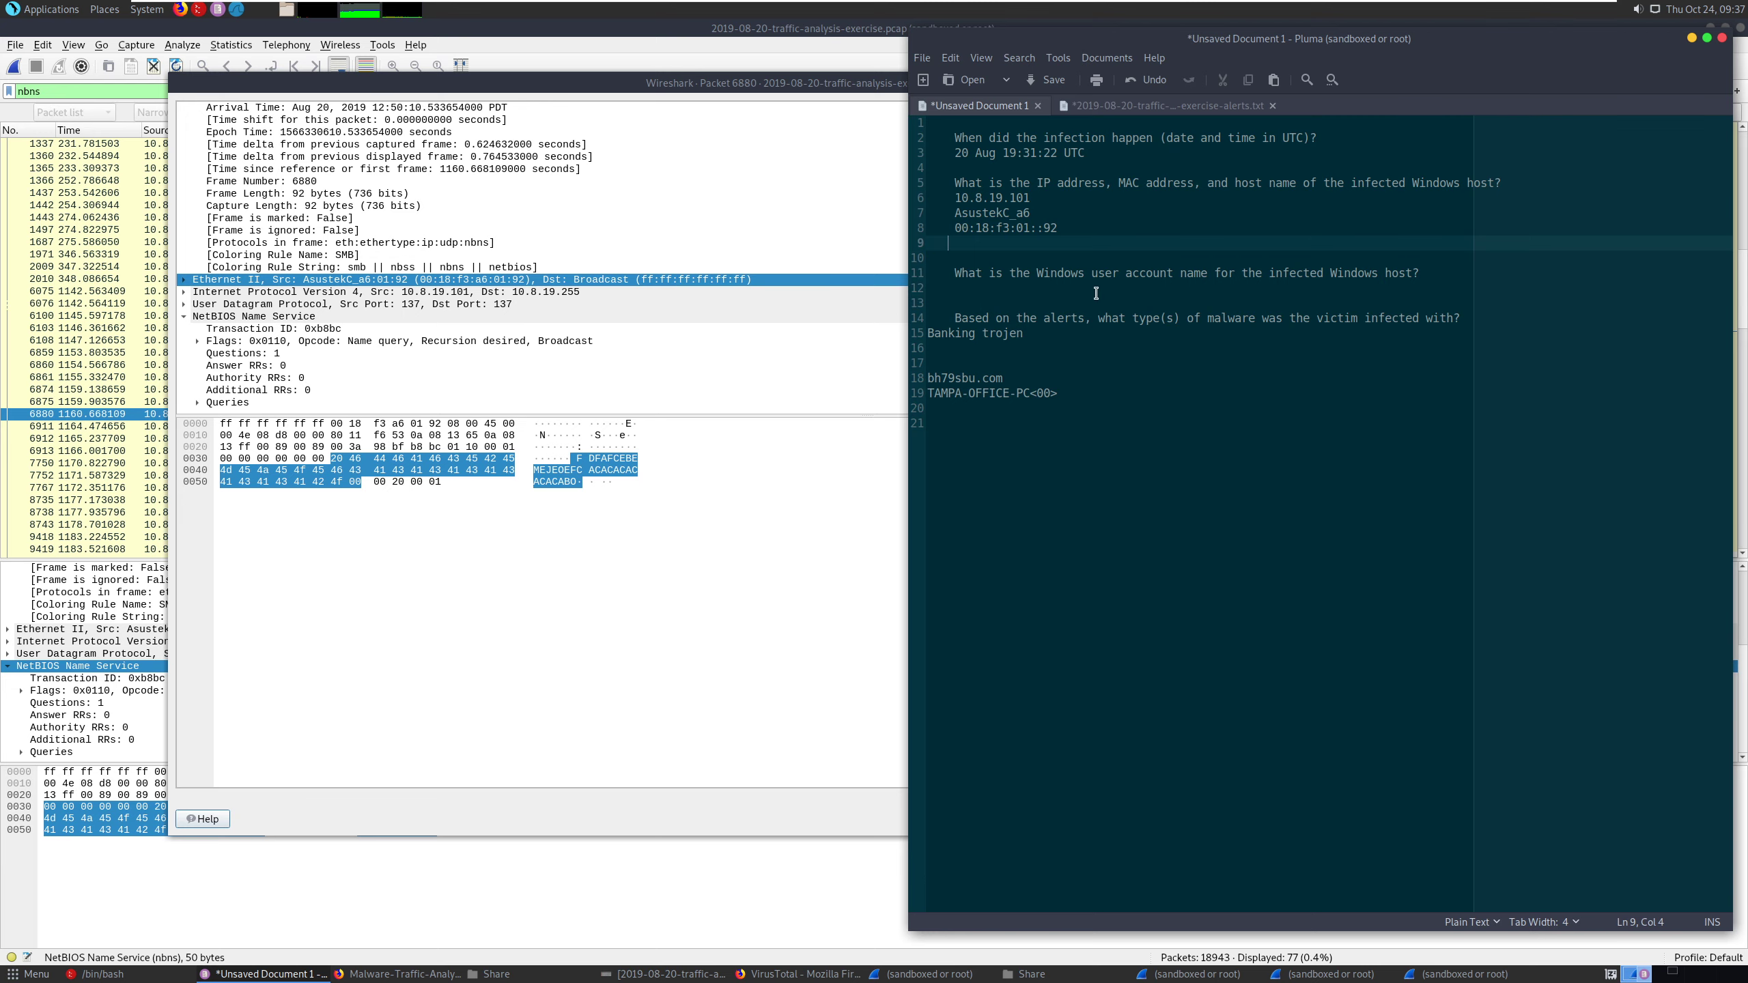
left_click_drag(1057, 230, 954, 197)
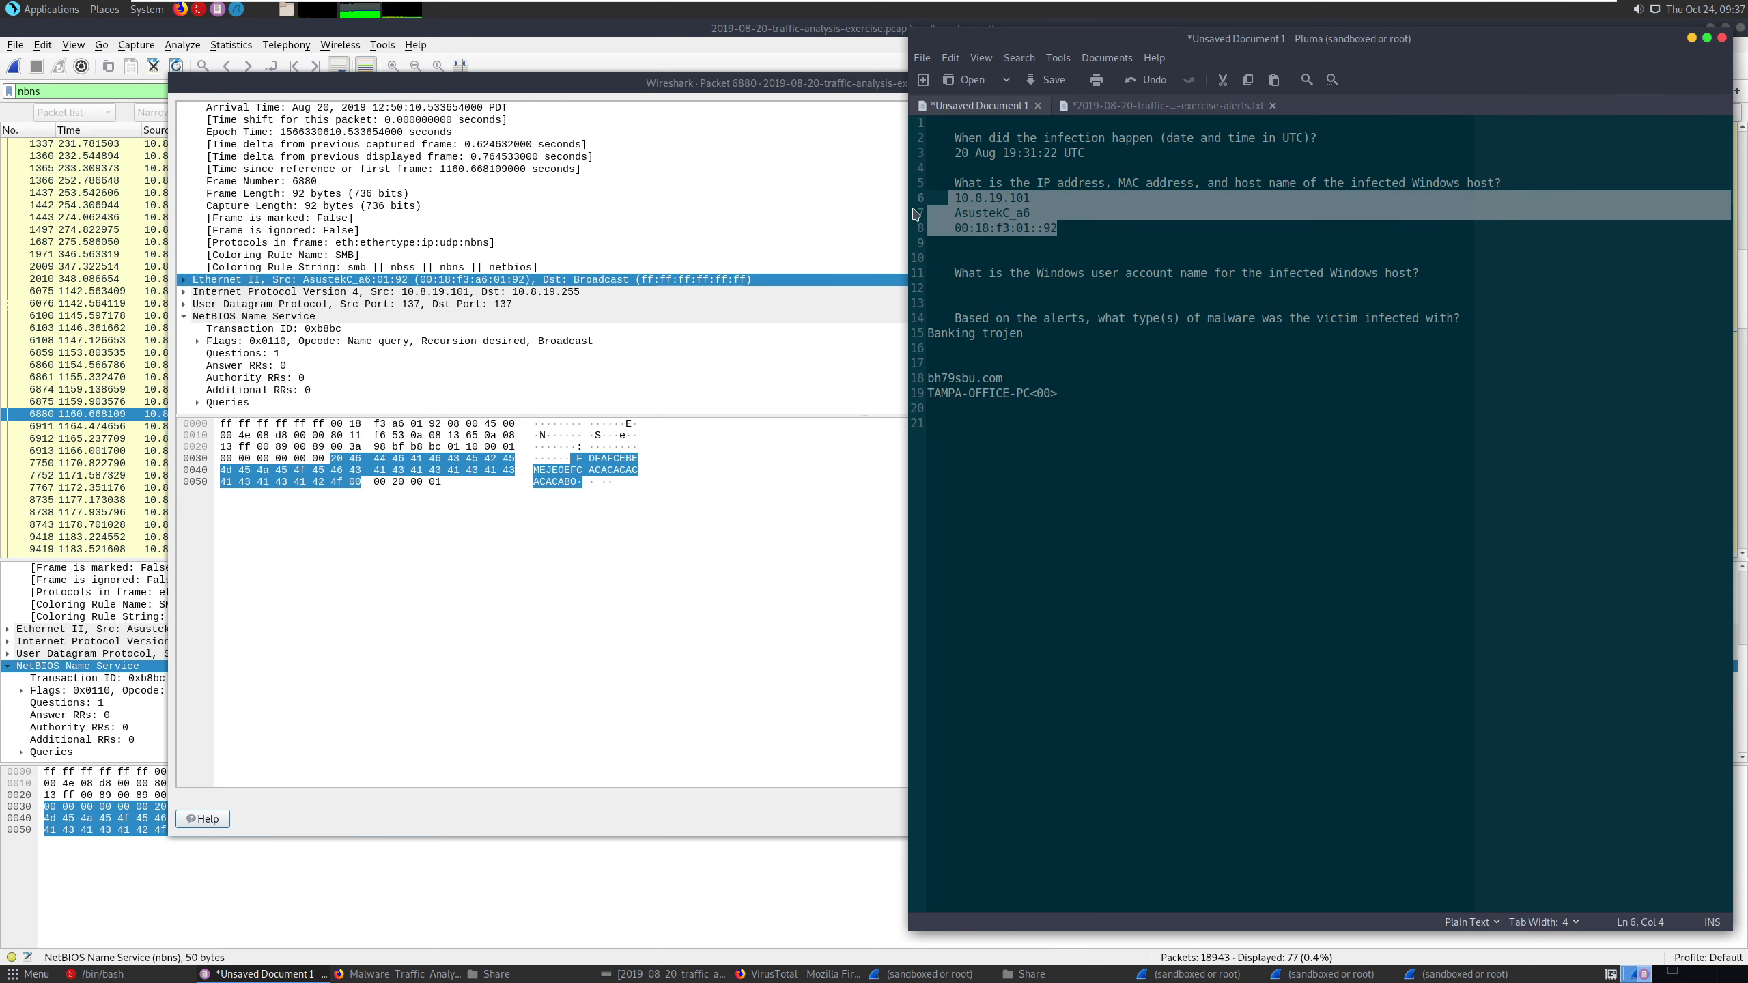
- Switch back to Wireshark, look through the NBNS packet list and open packet 399 in its own window
left_click(103, 390)
scroll(373, 407, "down", 4)
scroll(373, 407, "up", 9)
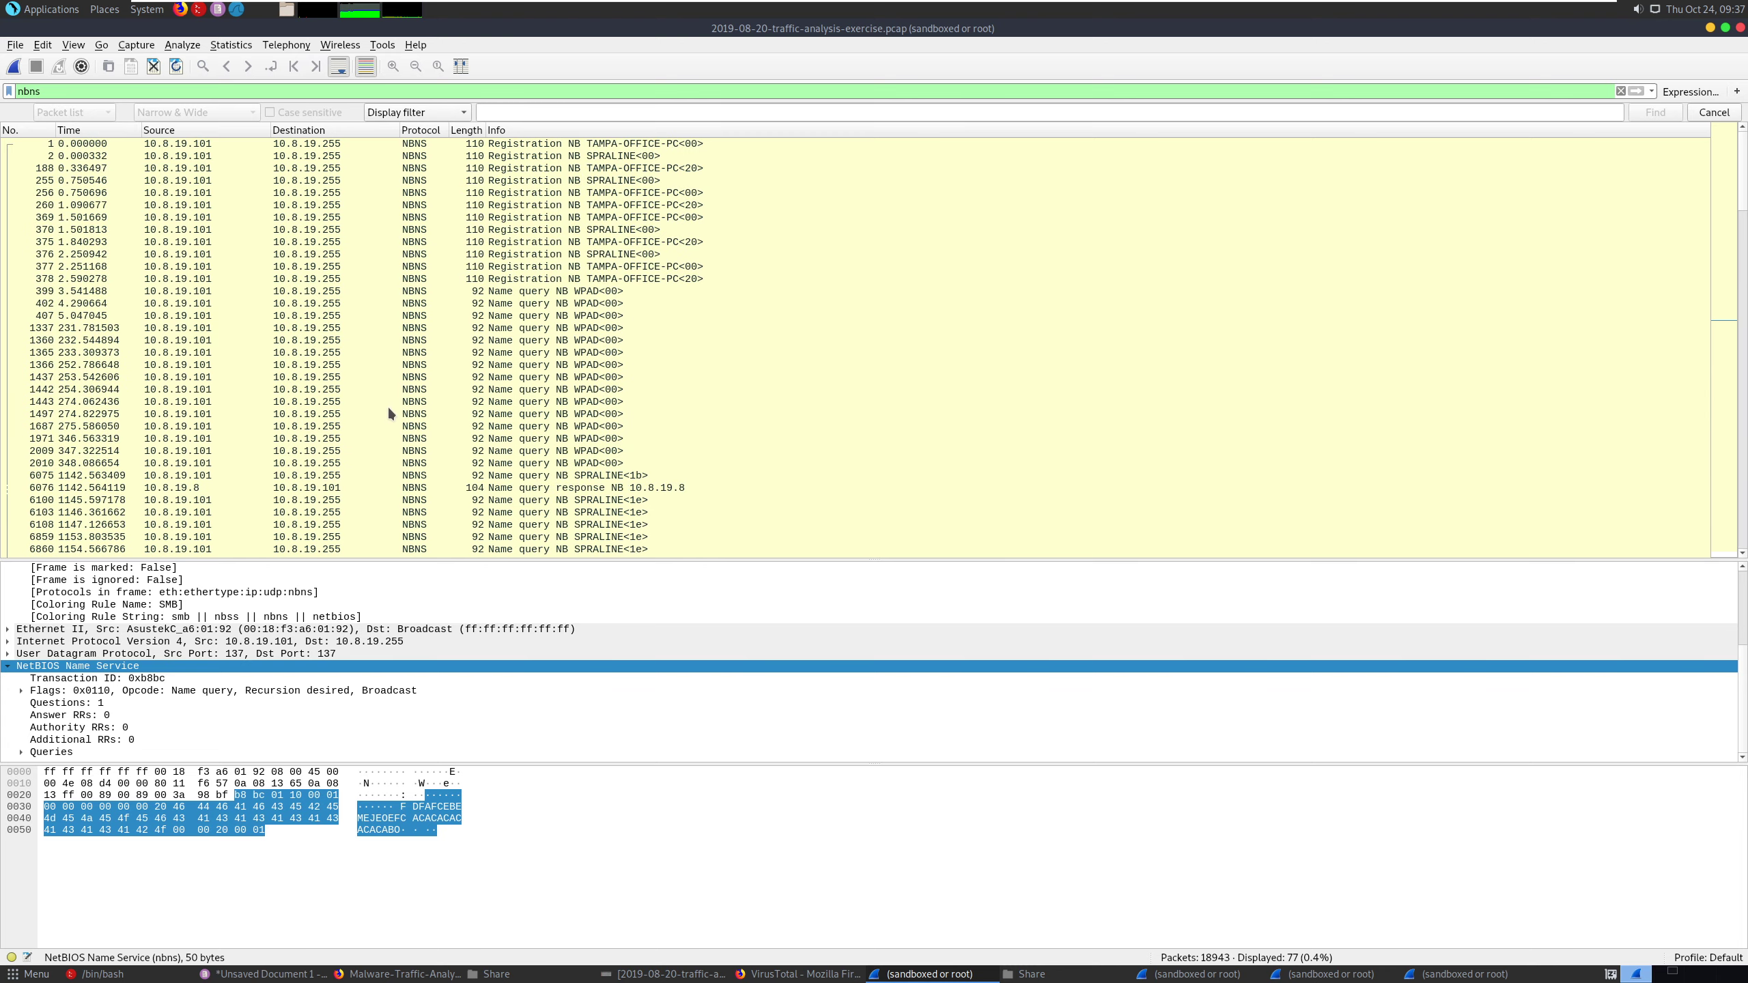
scroll(391, 406, "down", 5)
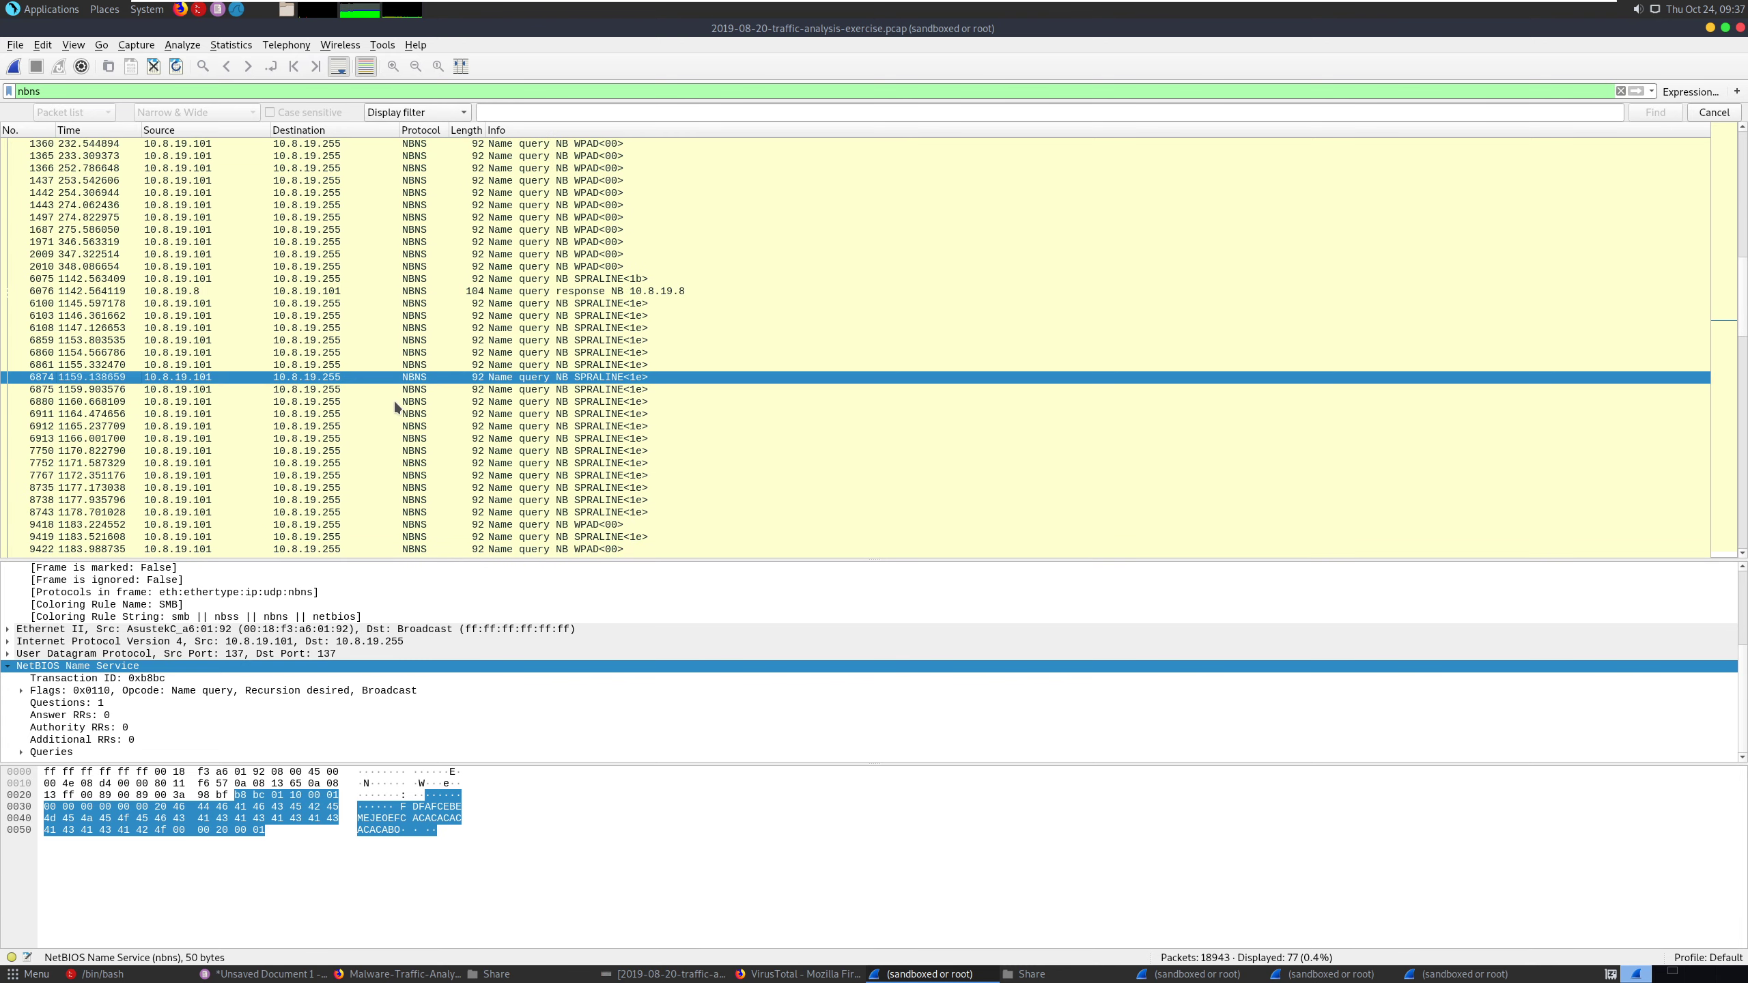
scroll(394, 406, "up", 5)
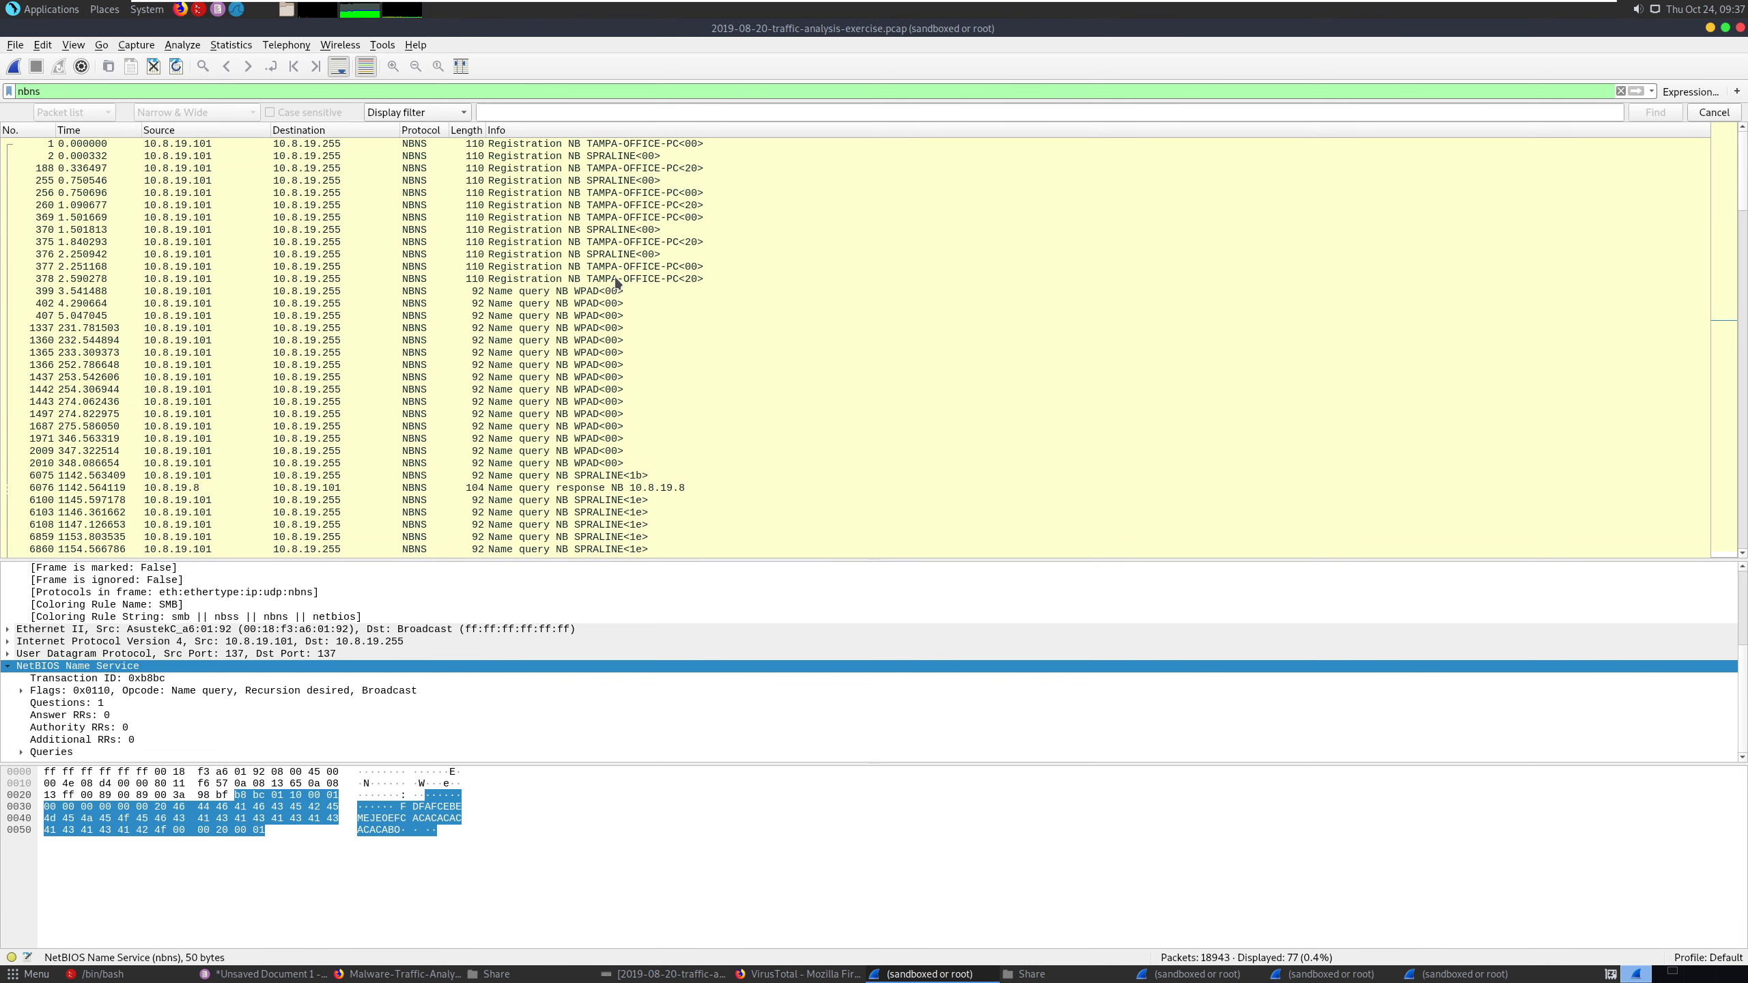
left_click(584, 295)
double_click(584, 295)
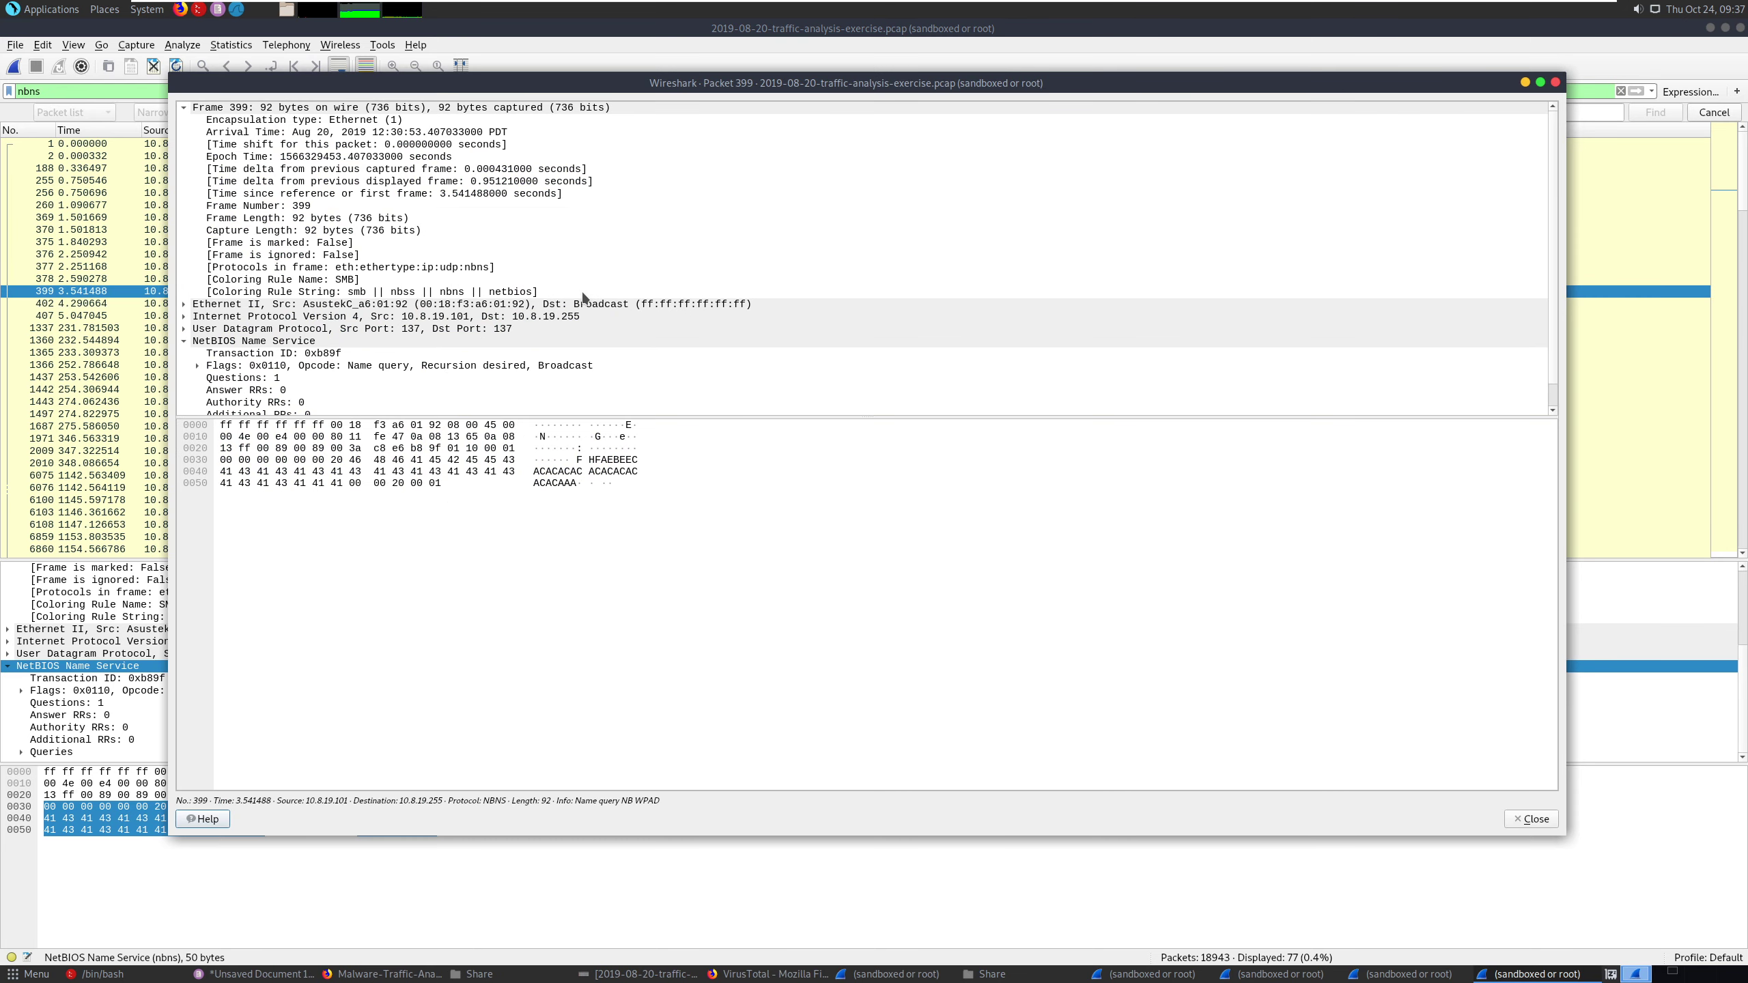
- Examine packet 399's Ethernet II source address, name service flags and queries, and close its window
left_click(509, 329)
left_click(438, 317)
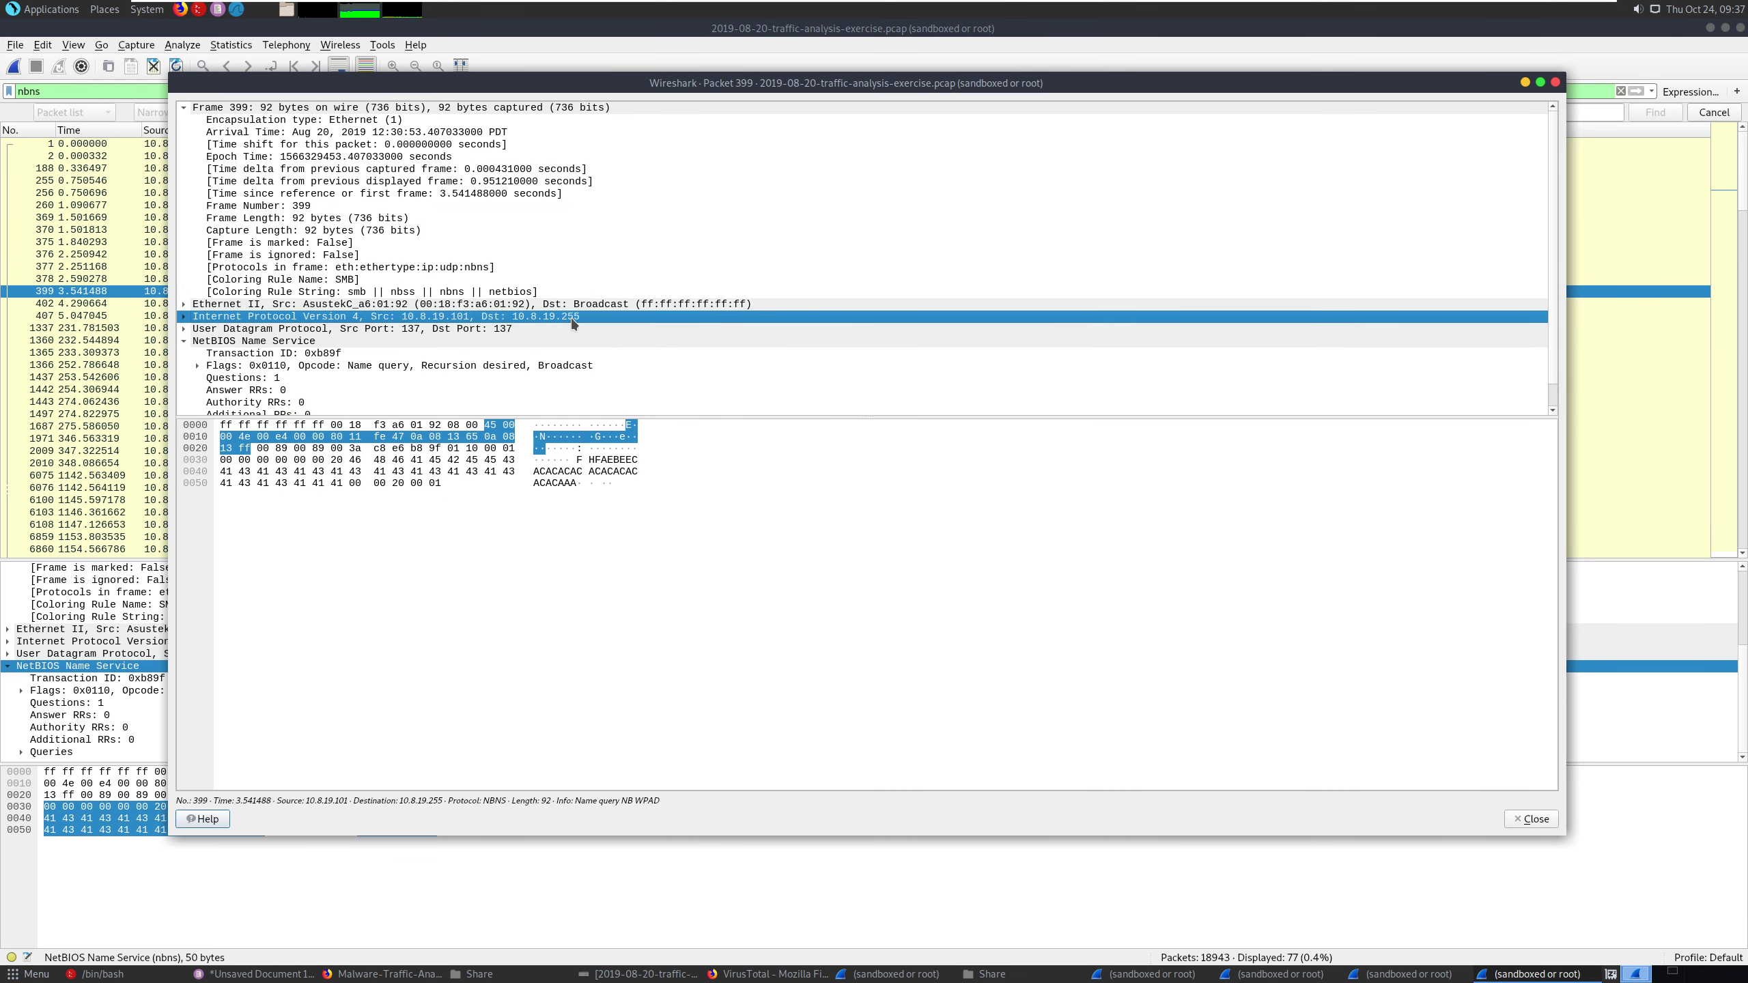
left_click(461, 306)
scroll(411, 323, "down", 1)
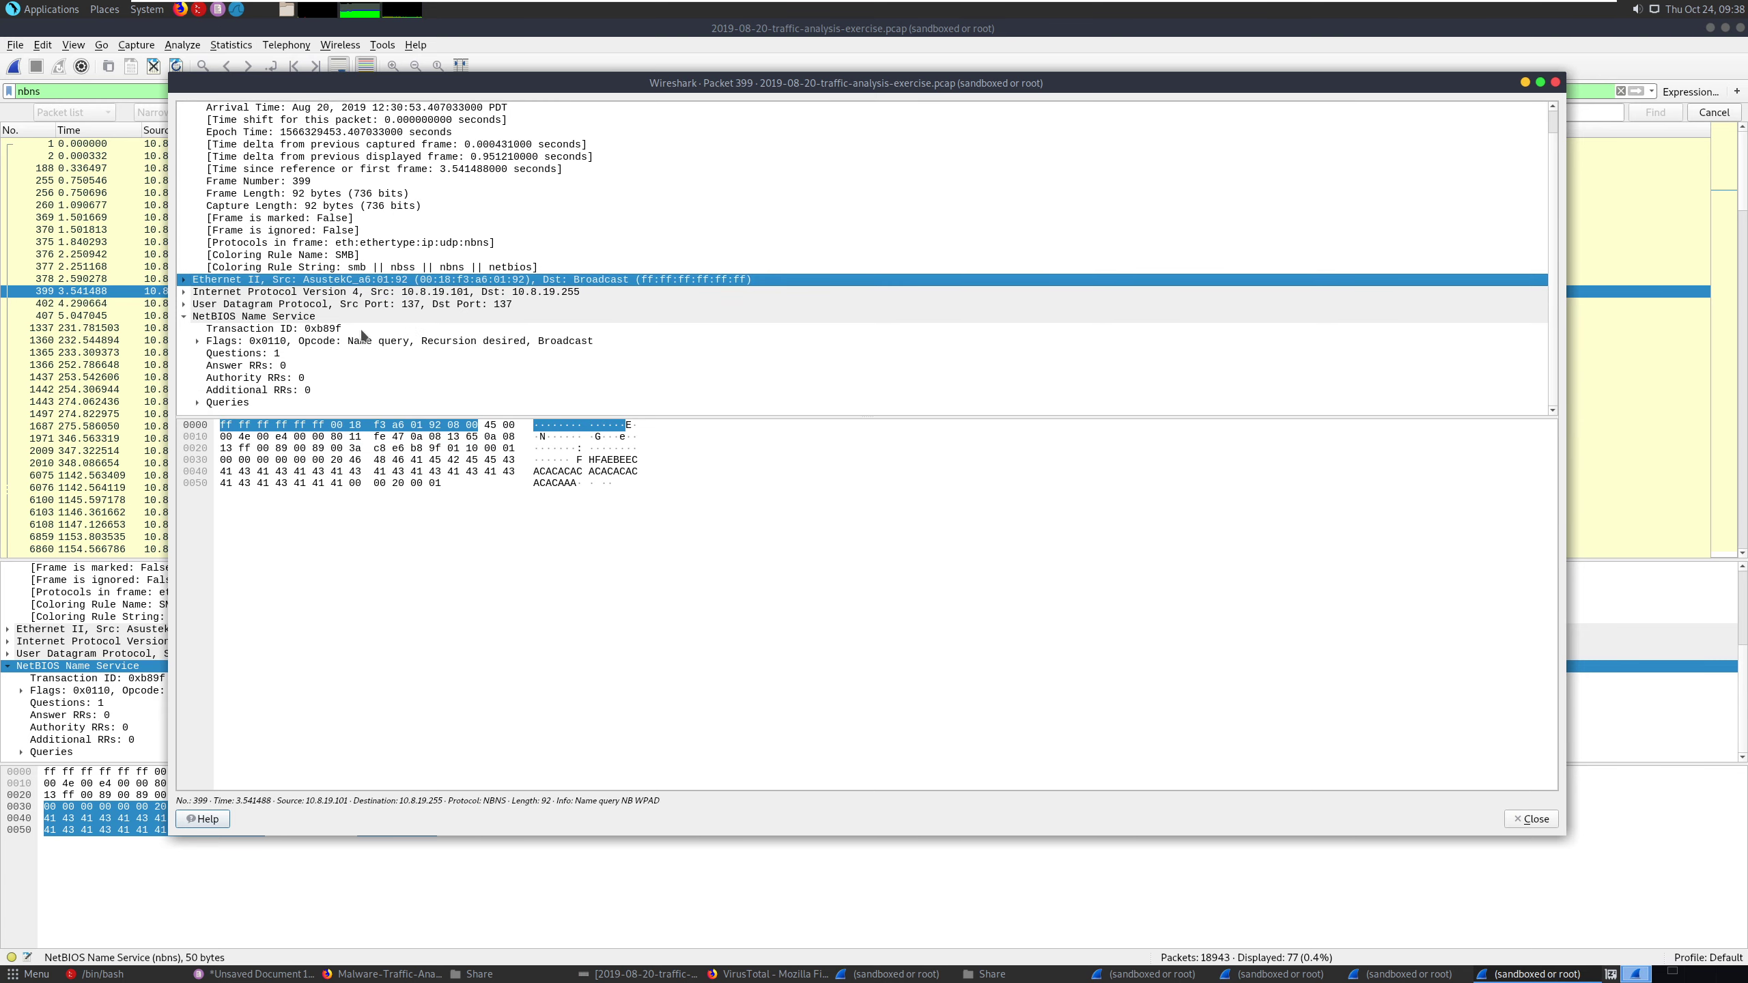
left_click(198, 340)
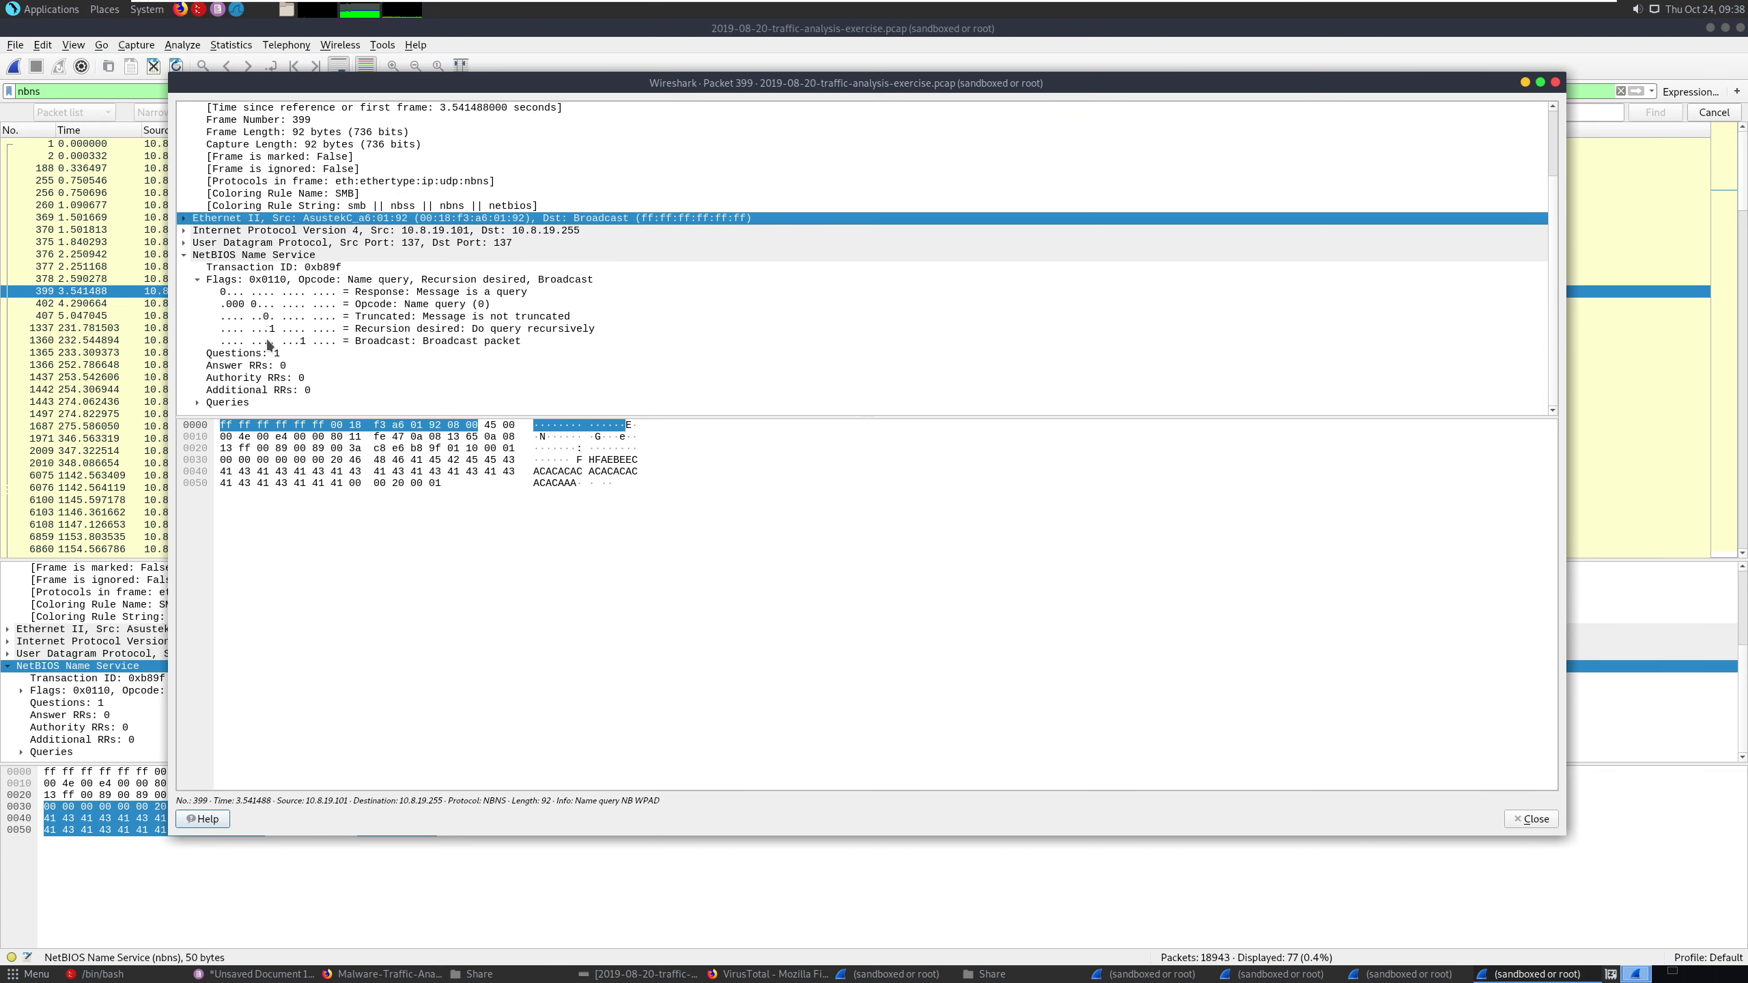
left_click(197, 400)
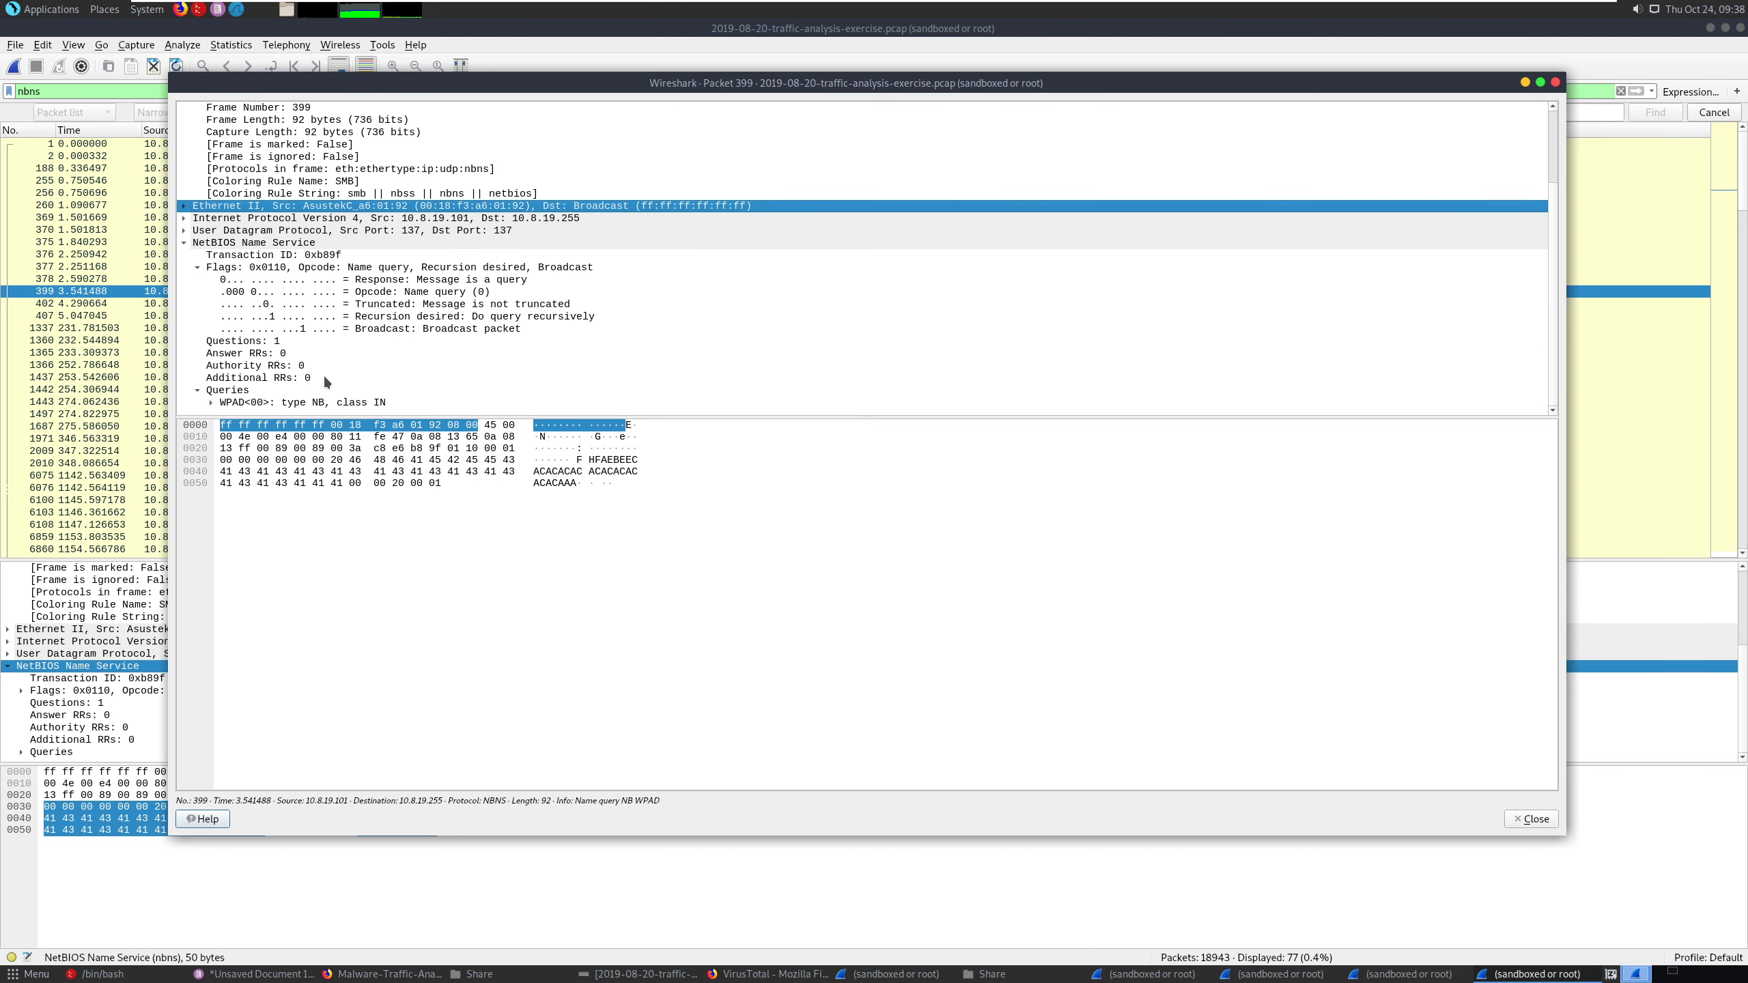
scroll(292, 388, "up", 3)
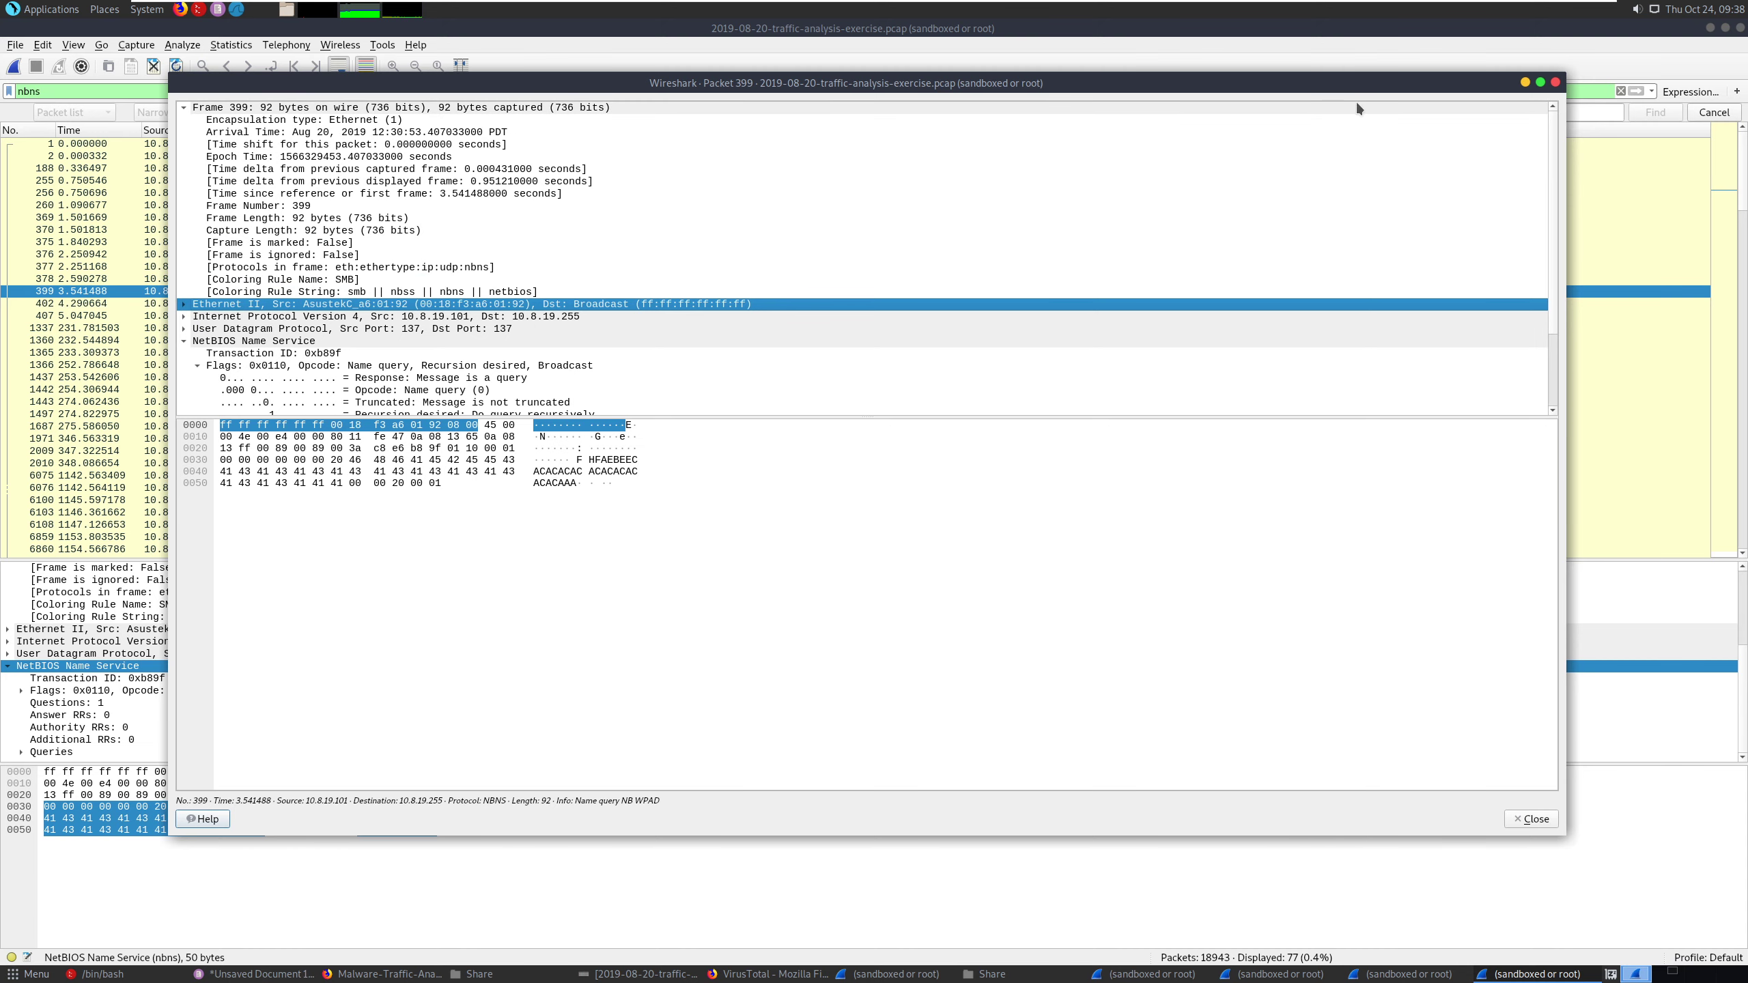
left_click(1554, 83)
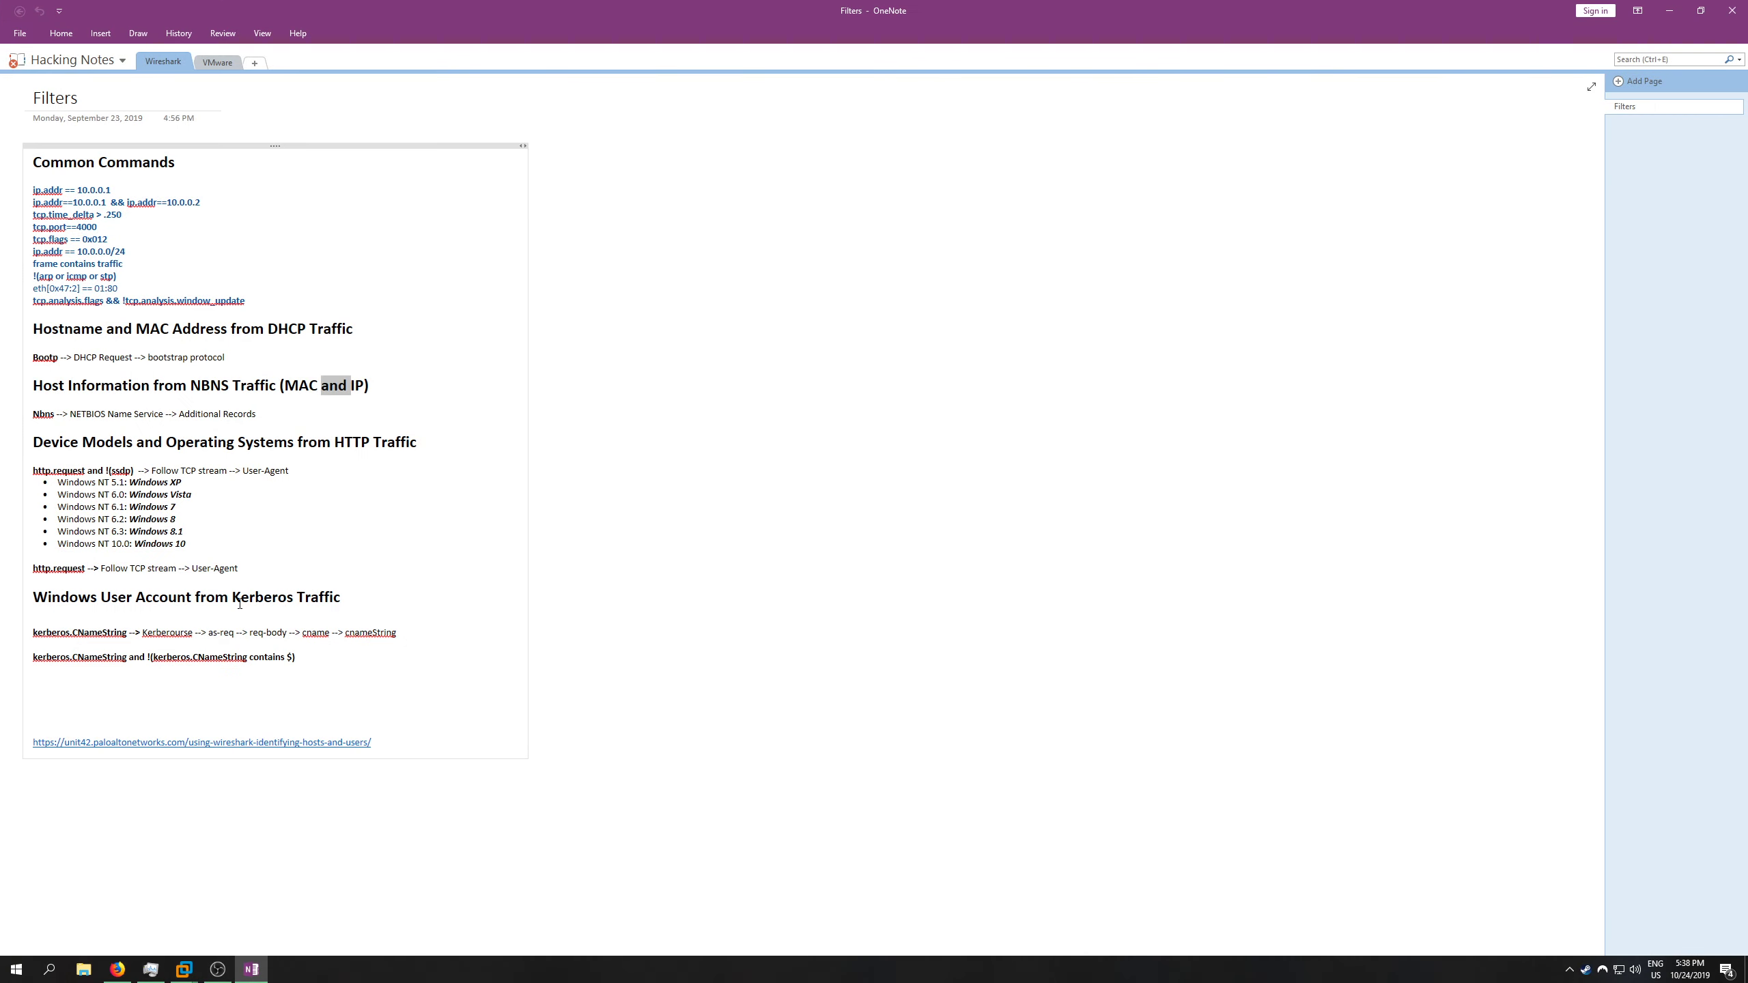
- From the OneNote Filters page, copy the filter kerberos.CNameString and !(kerberos.CNameString contains $) and return to Wireshark
left_click_drag(294, 657, 35, 664)
left_click(91, 685)
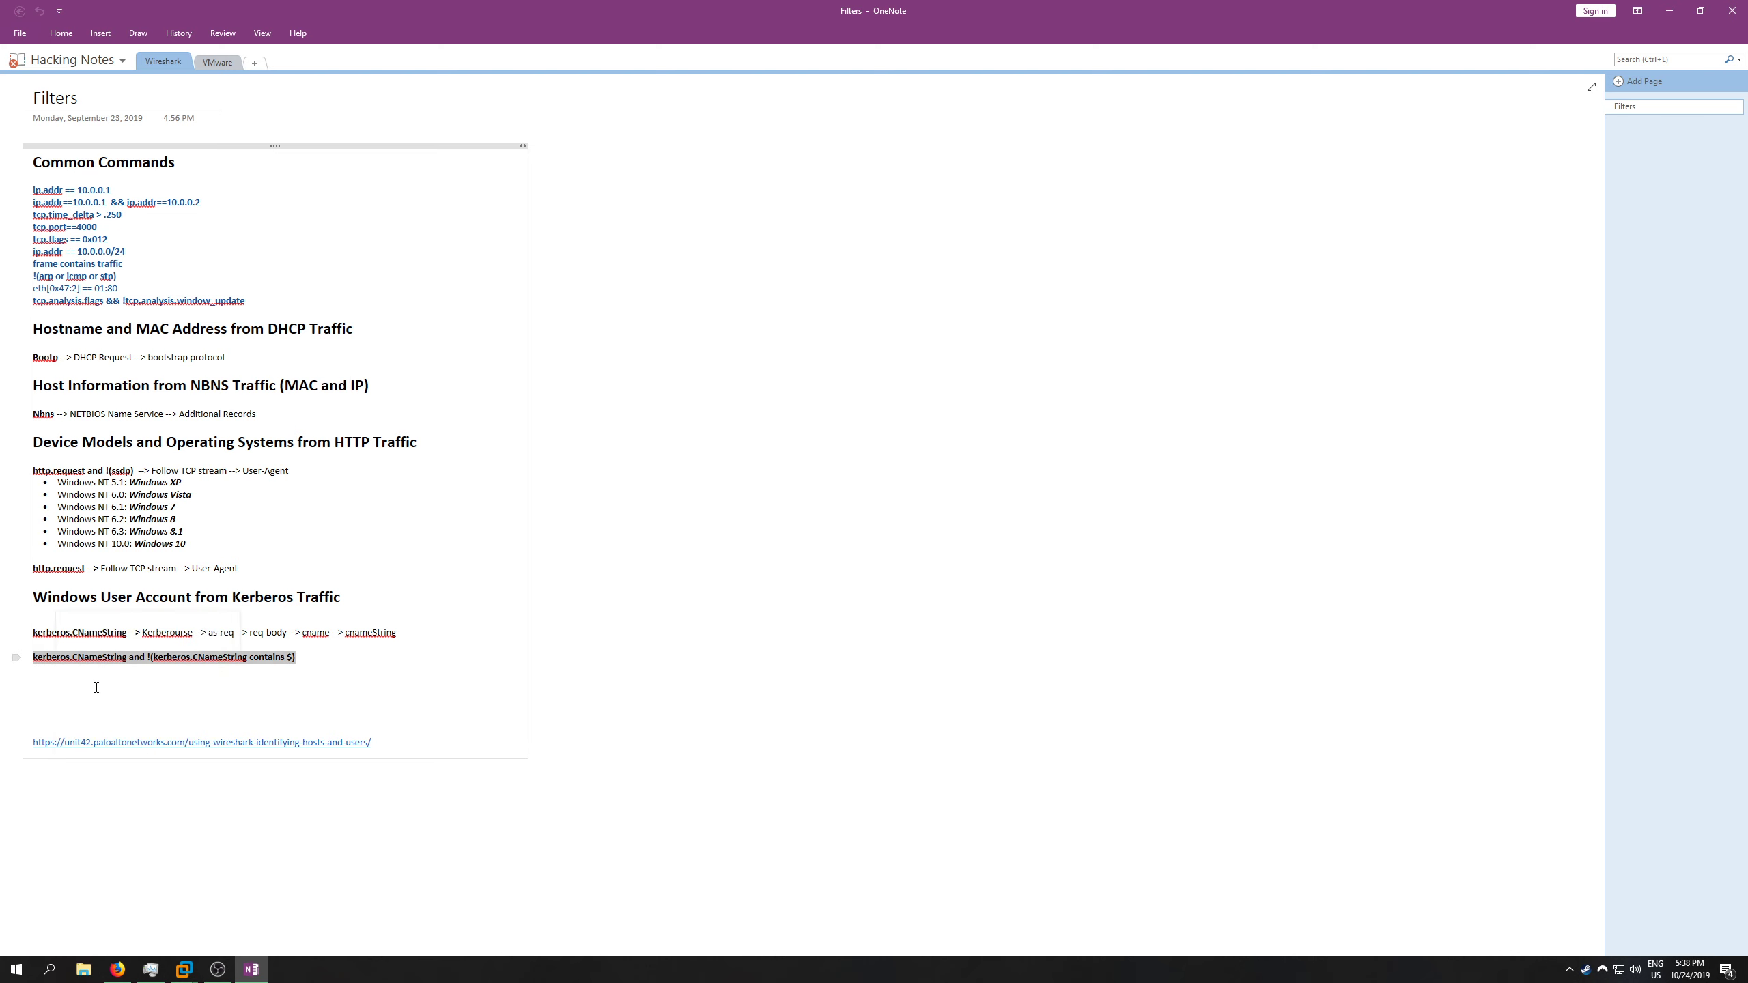
left_click(1668, 11)
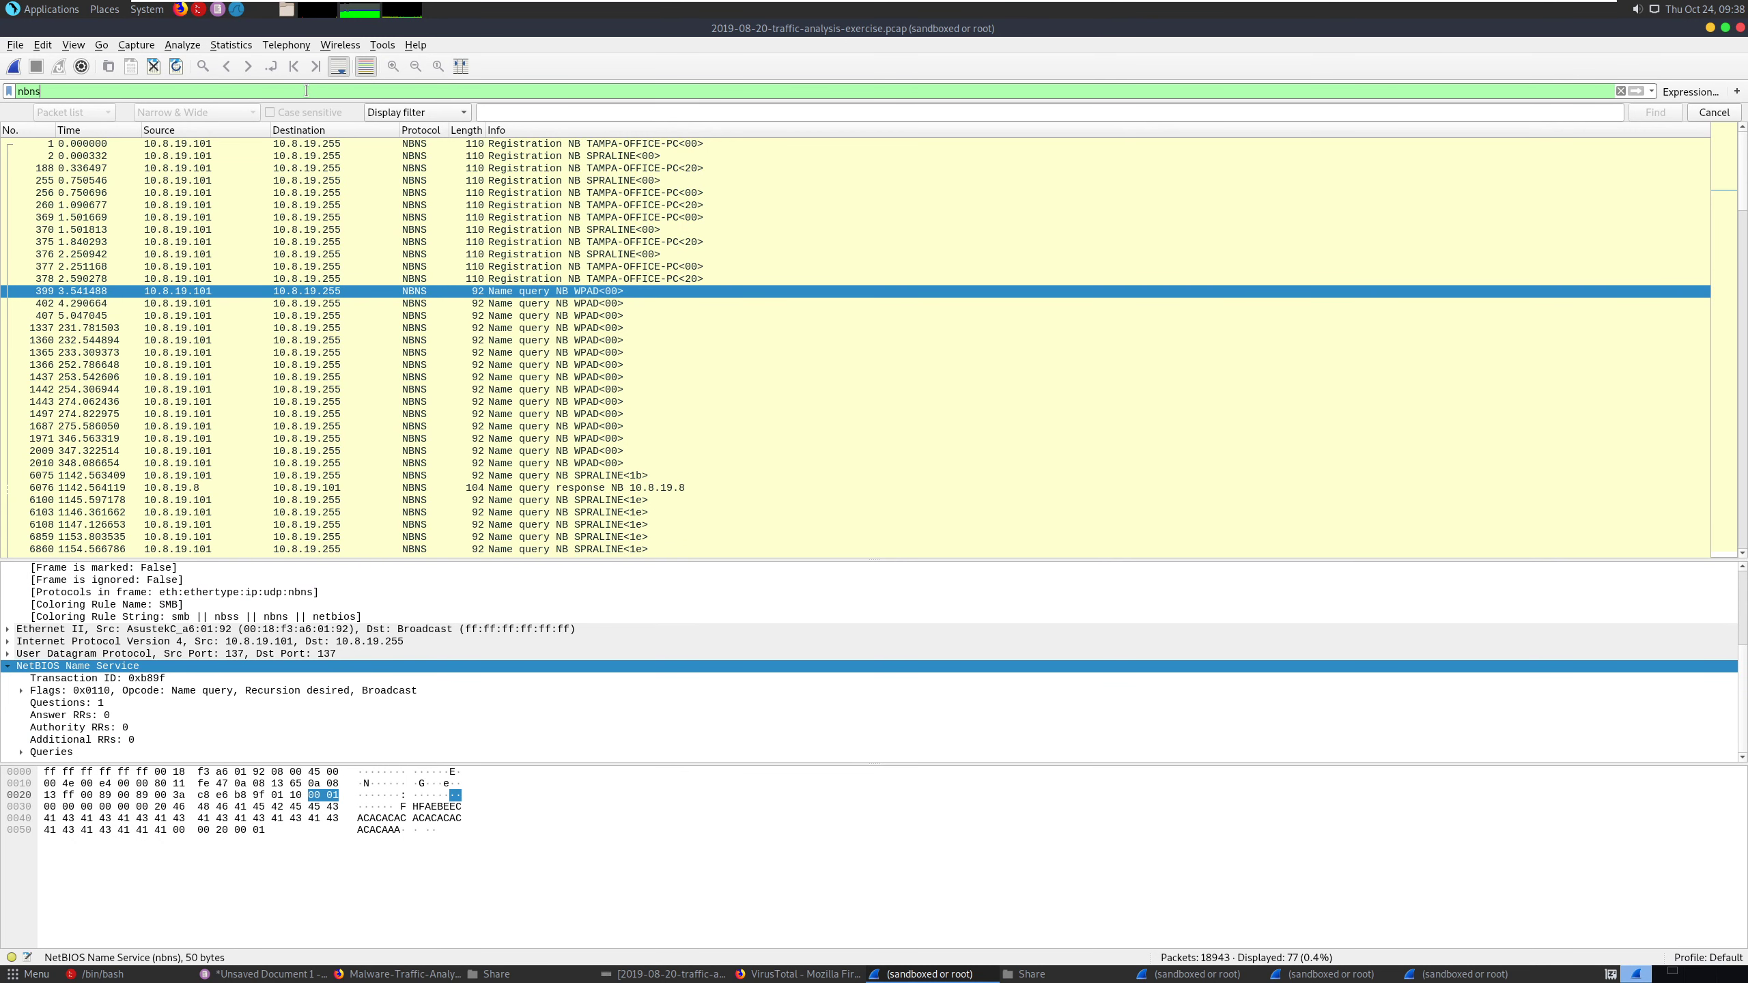
- Try to replace the nbns display filter with the copied Kerberos filter, checking the Pluma notes
right_click(307, 91)
left_click(361, 214)
key("BackSpace")
key("Return")
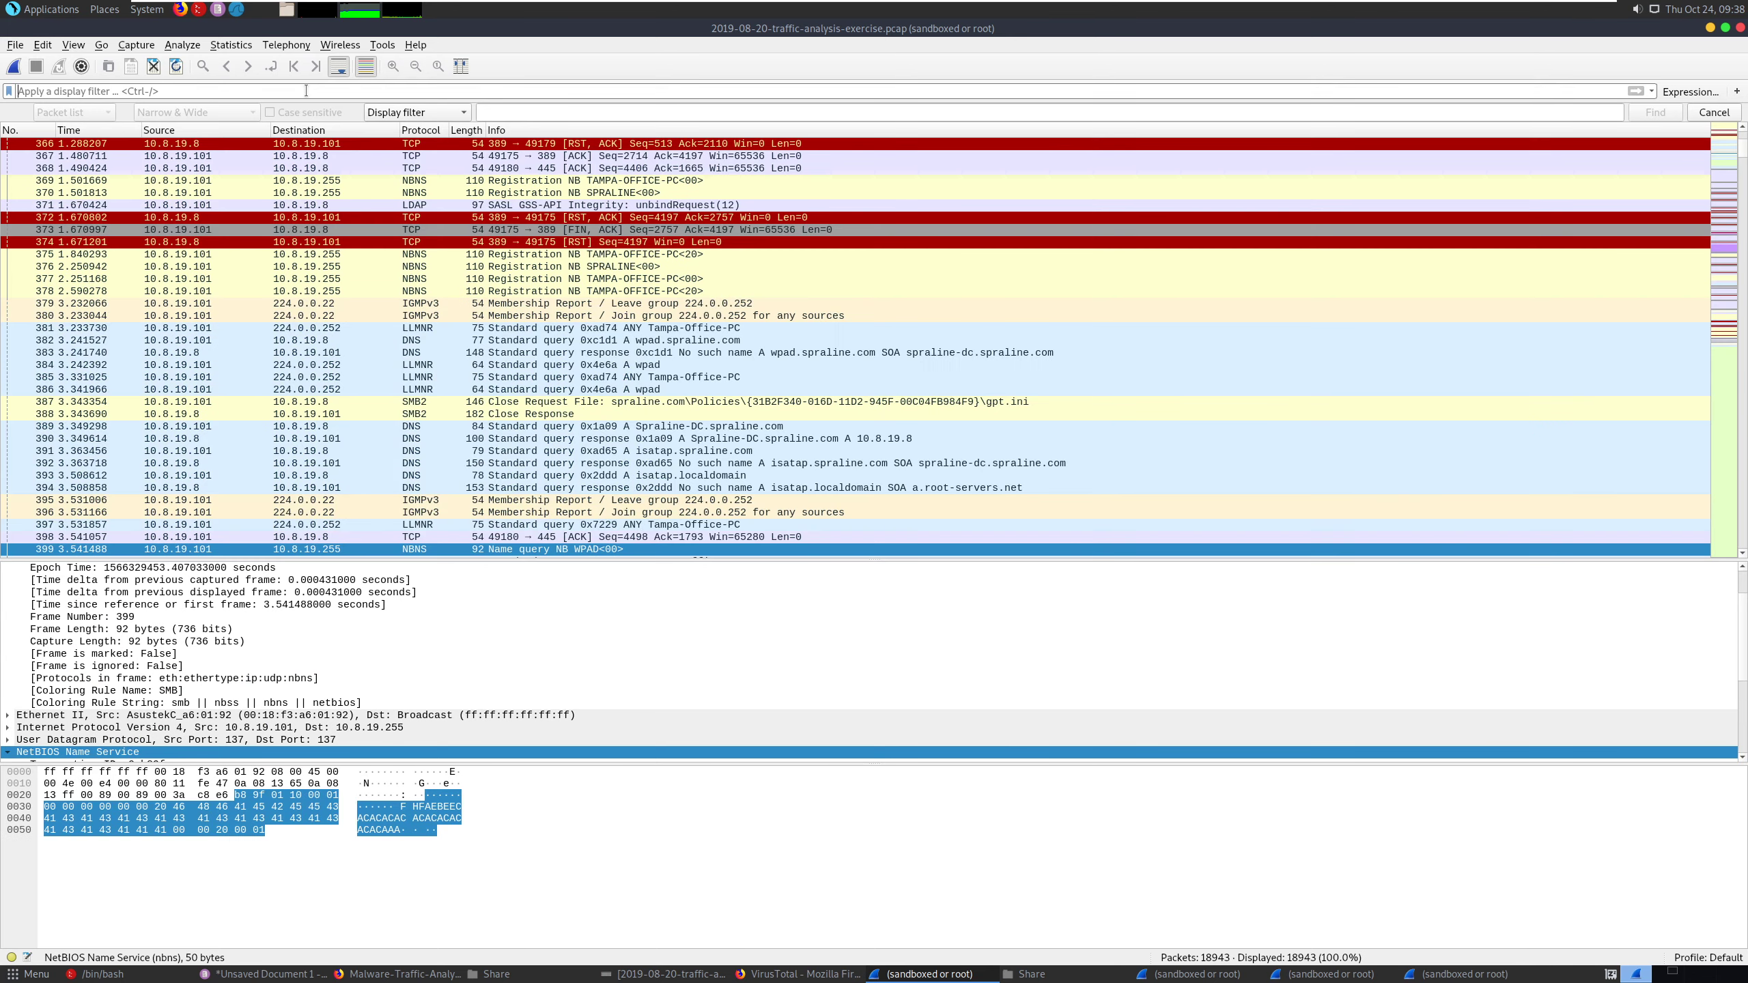
key("ctrl+v")
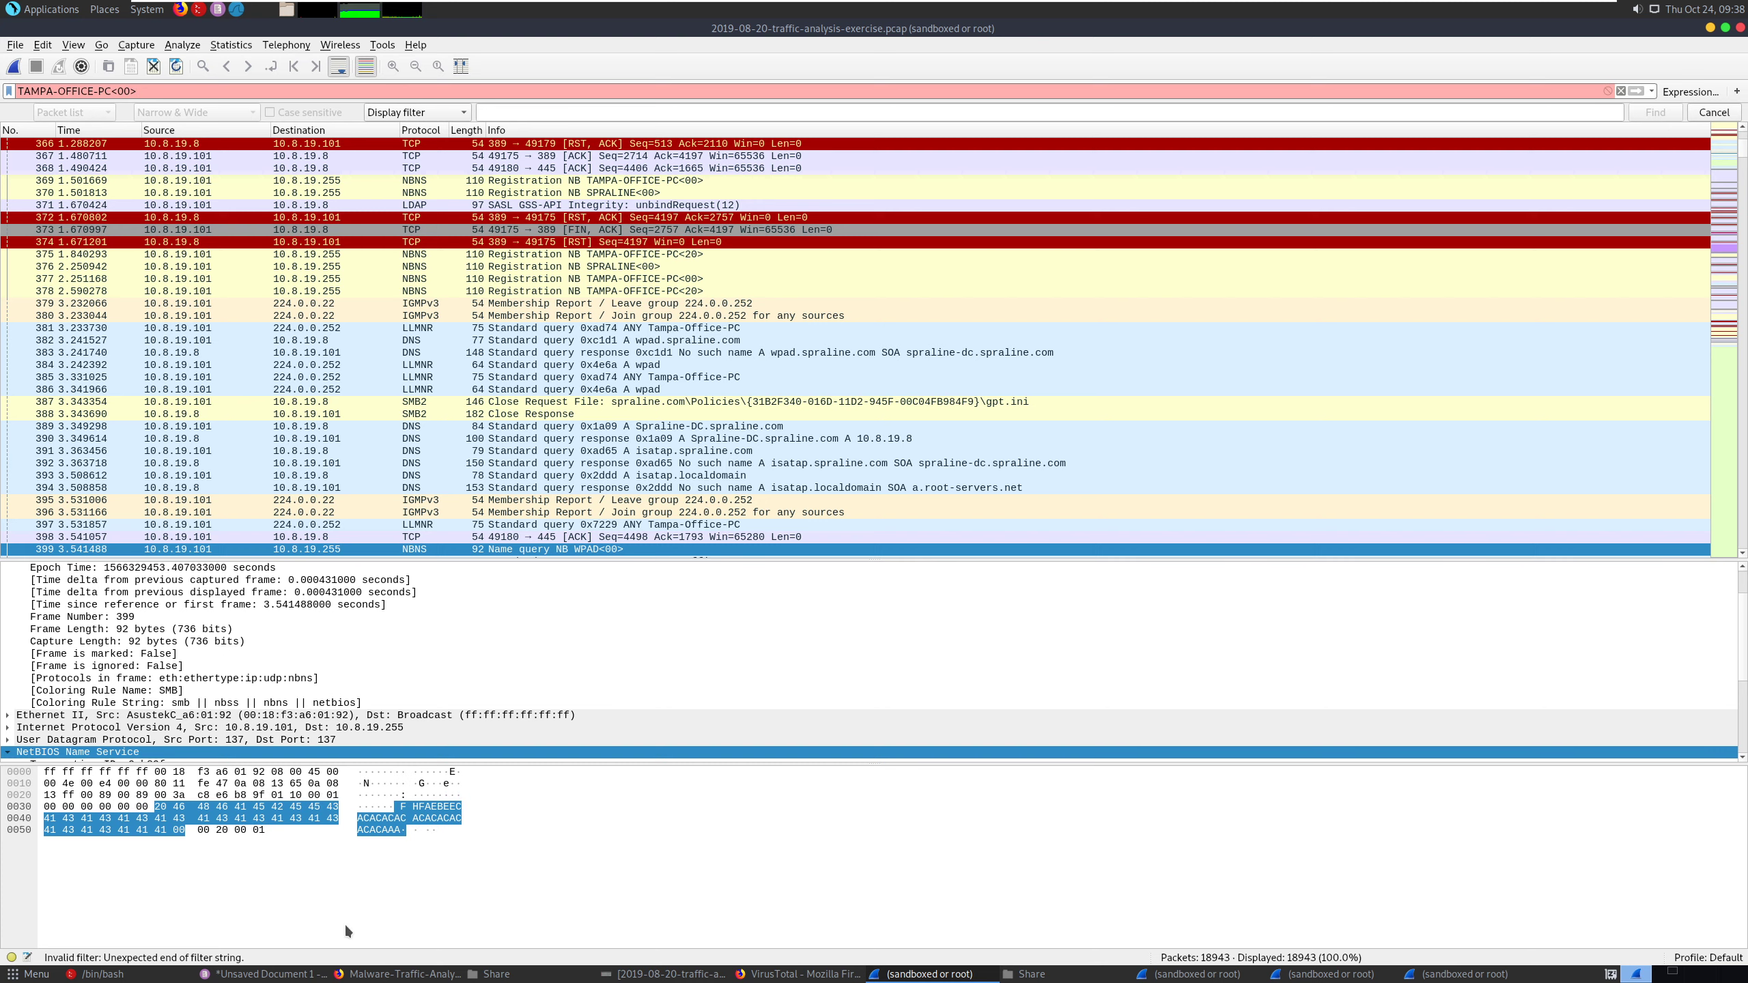
left_click(279, 973)
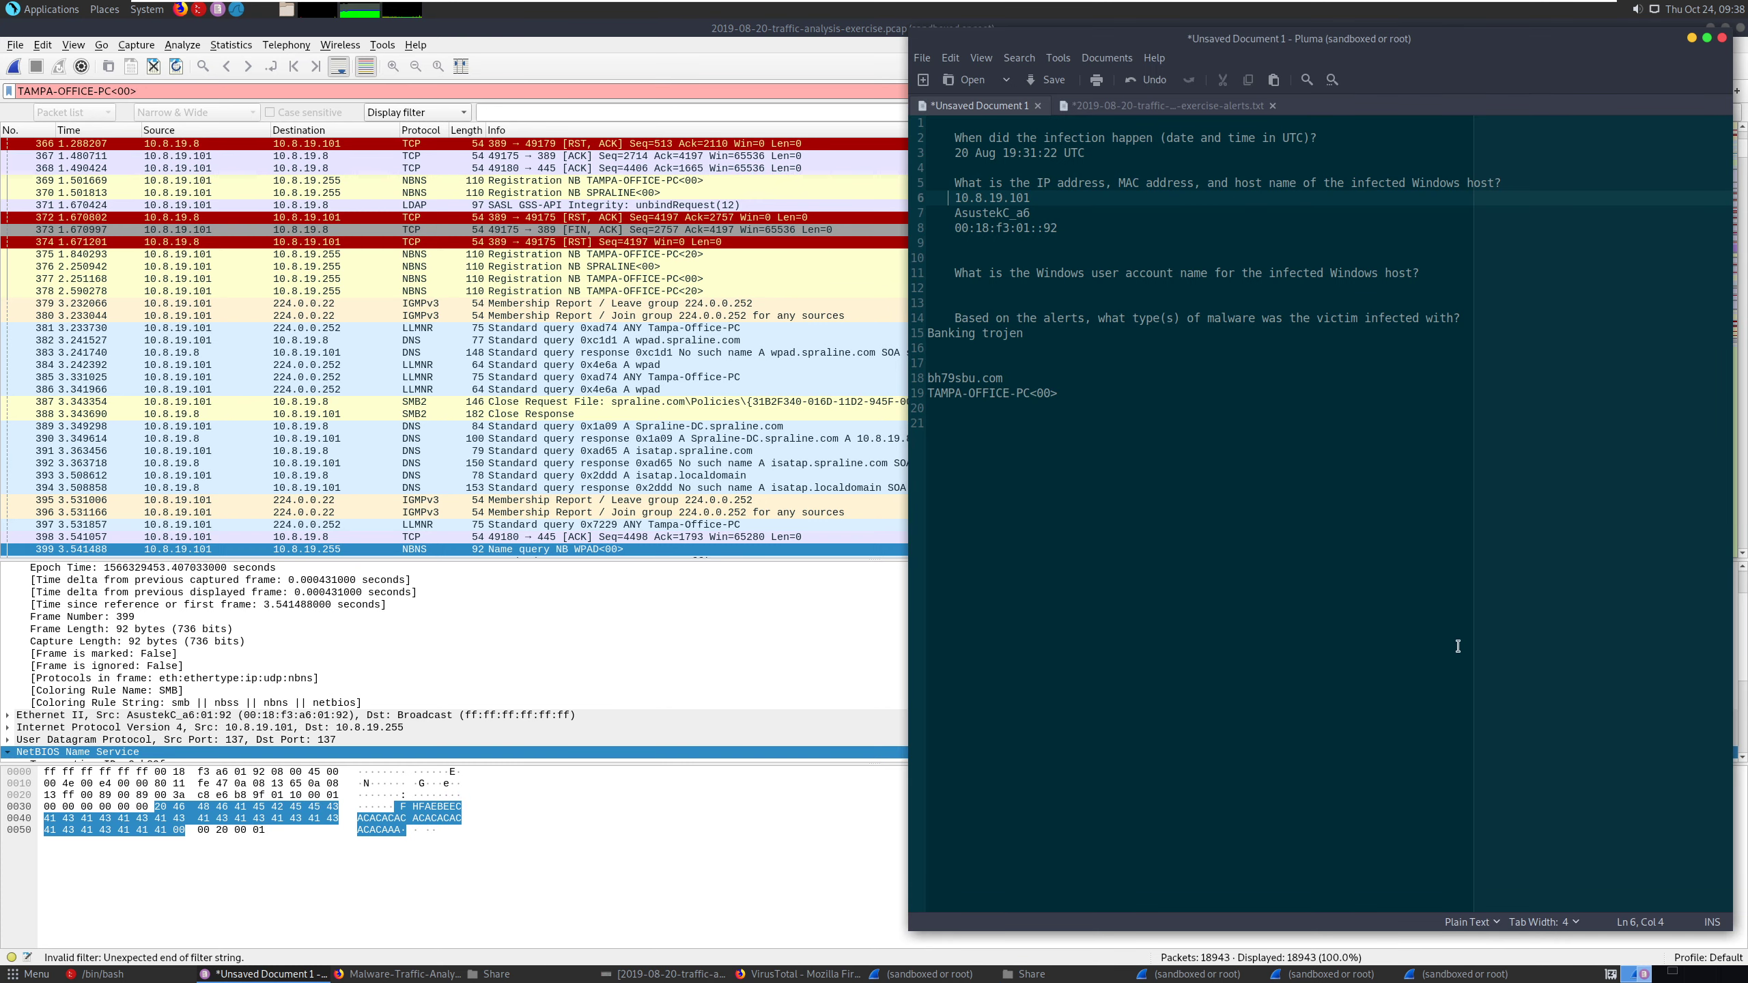
left_click(167, 90)
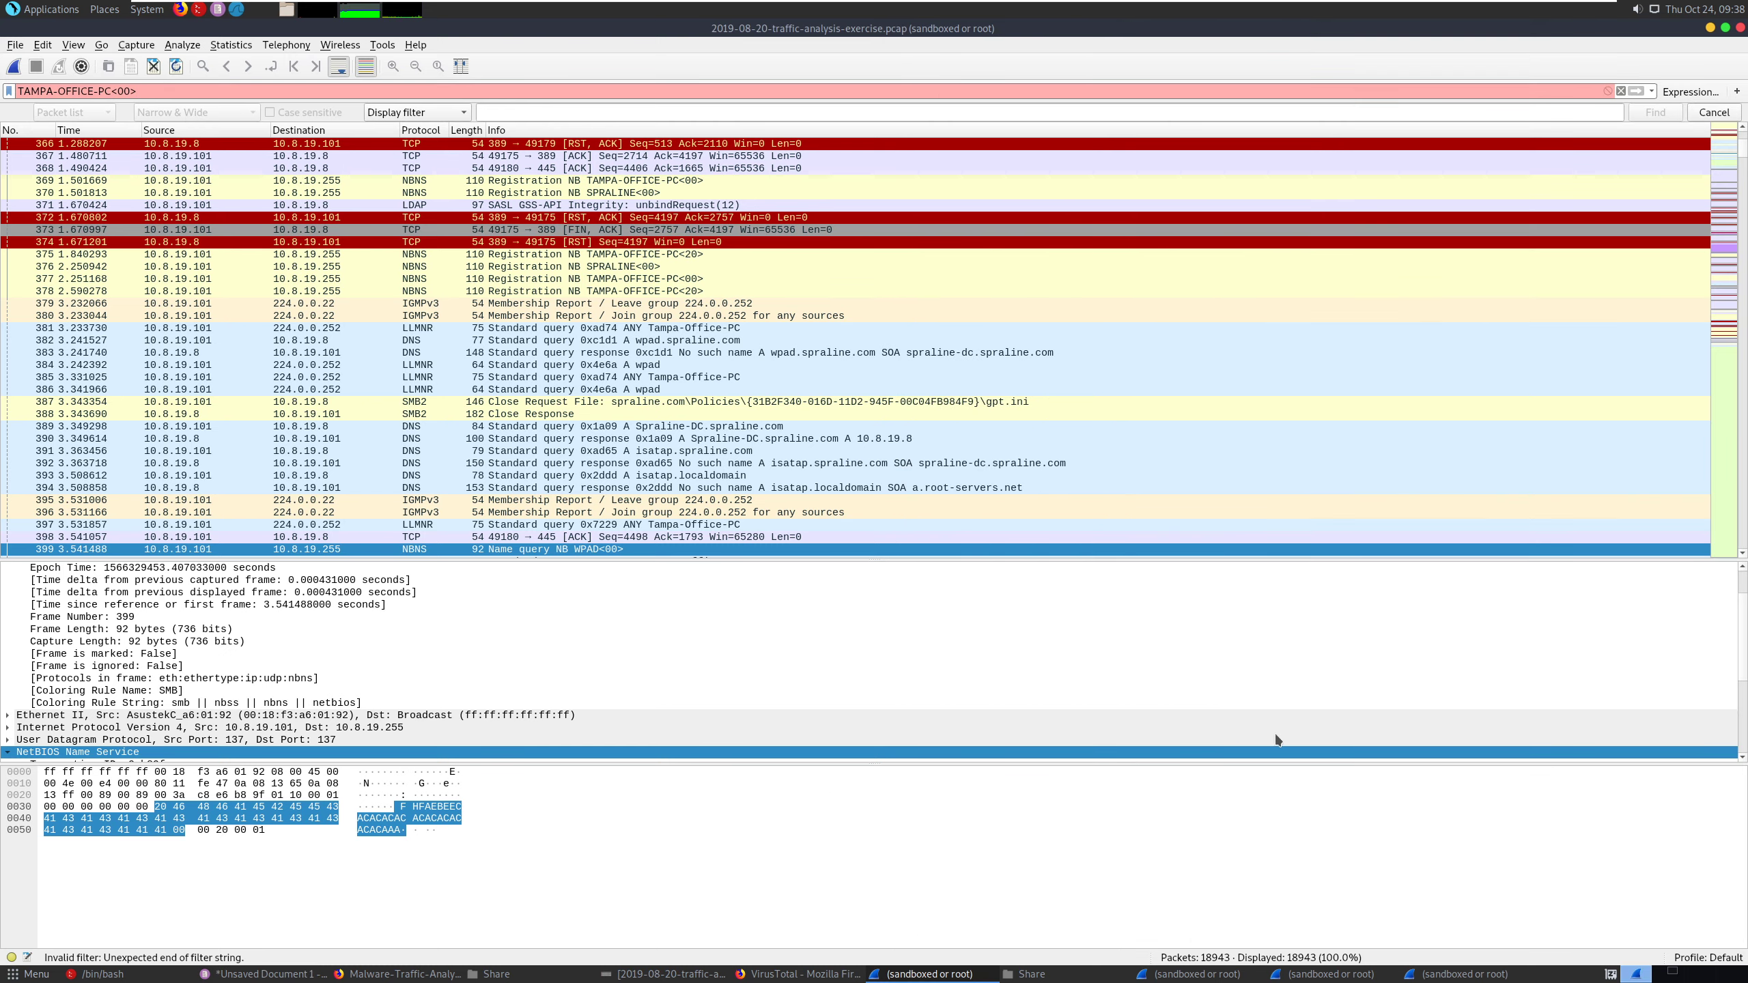
- Open Notes.txt from the host's C:\Share folder through File Explorer
key("super+e")
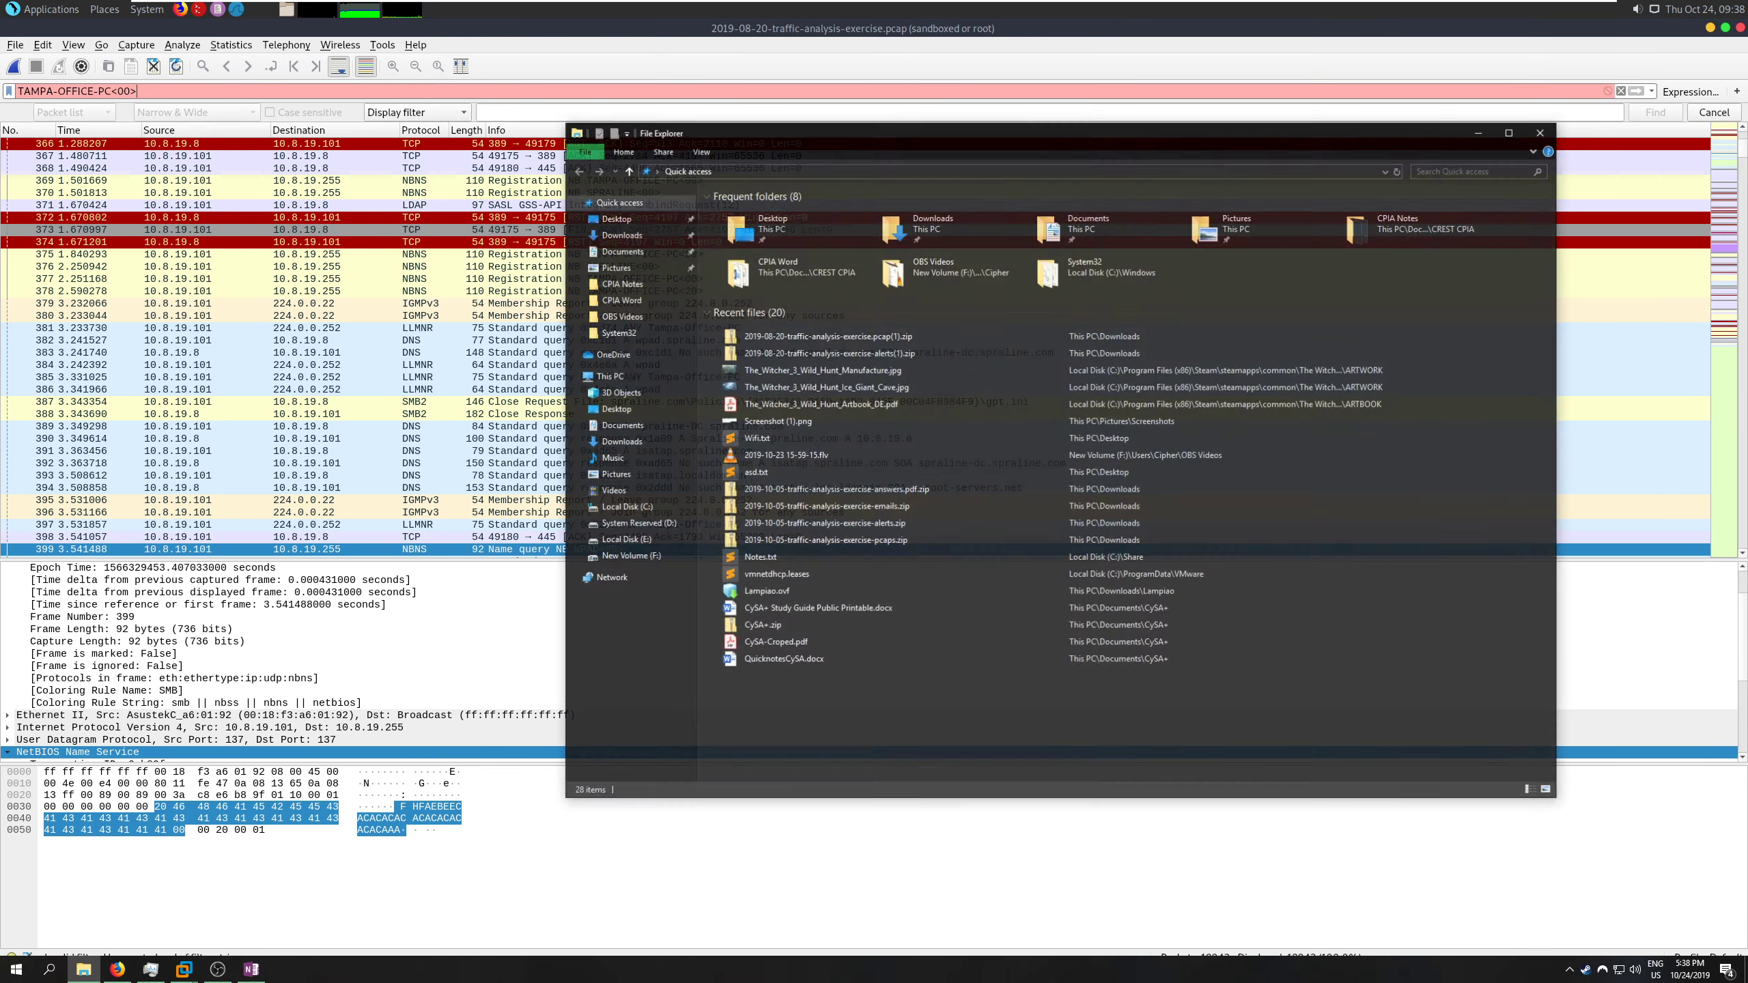
left_click(652, 514)
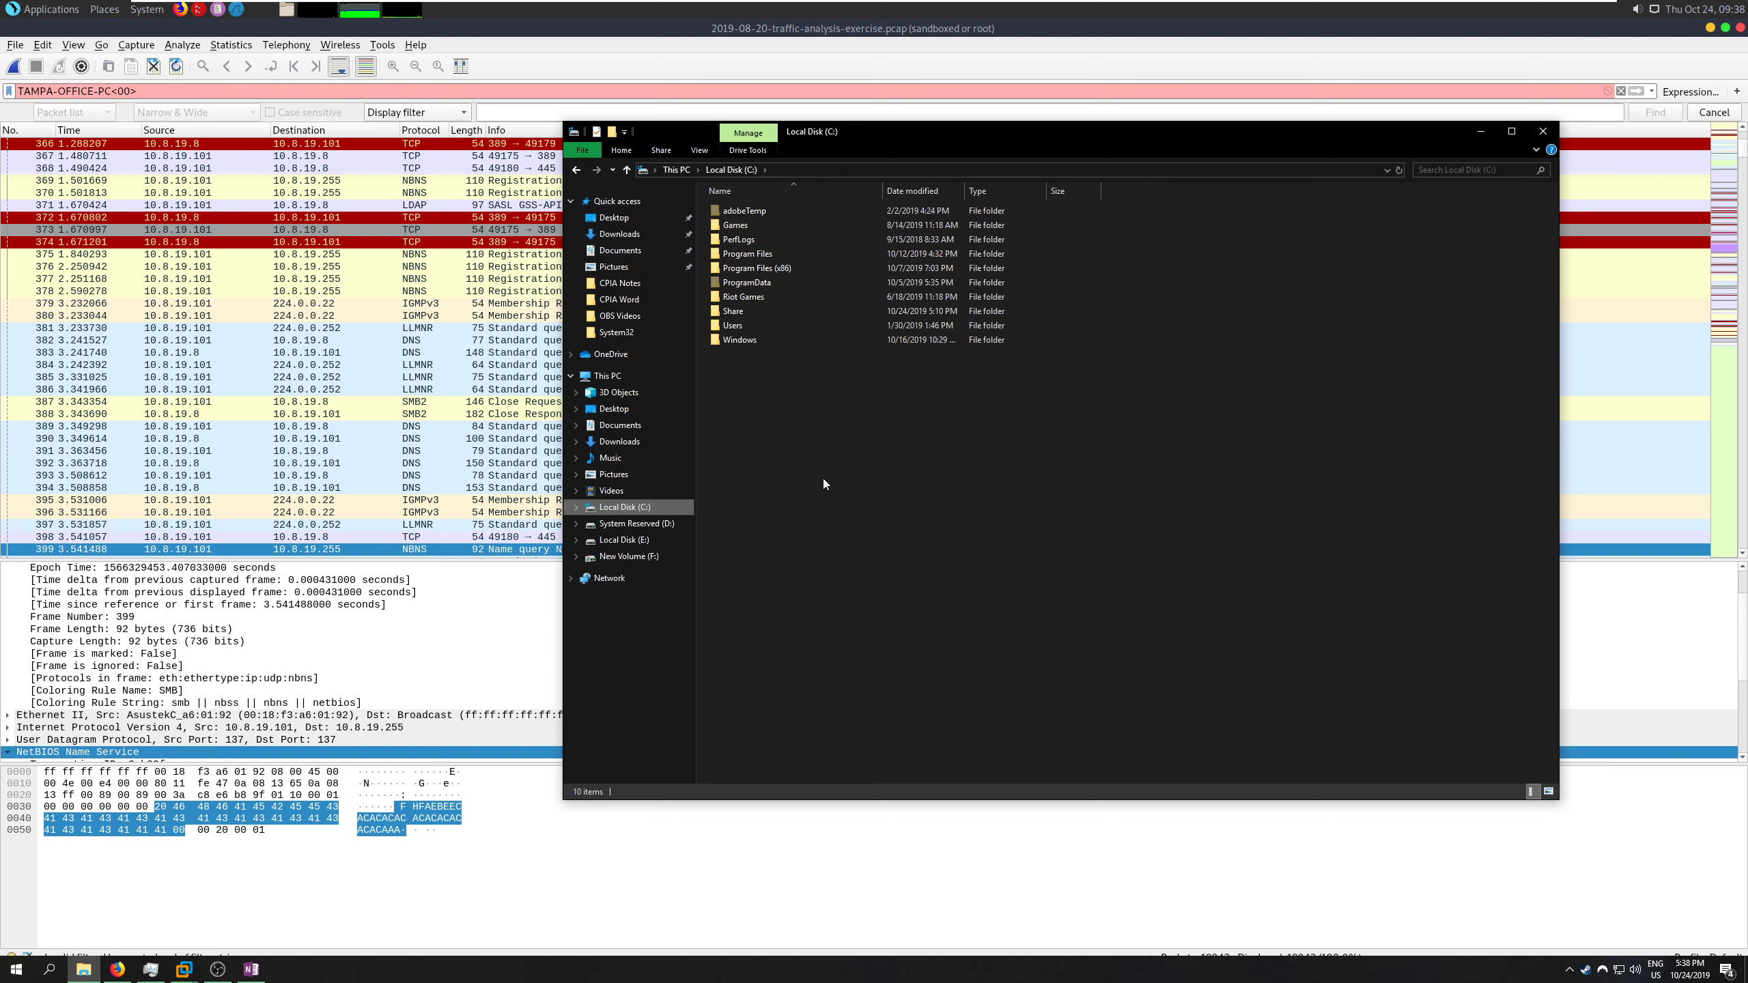
double_click(752, 314)
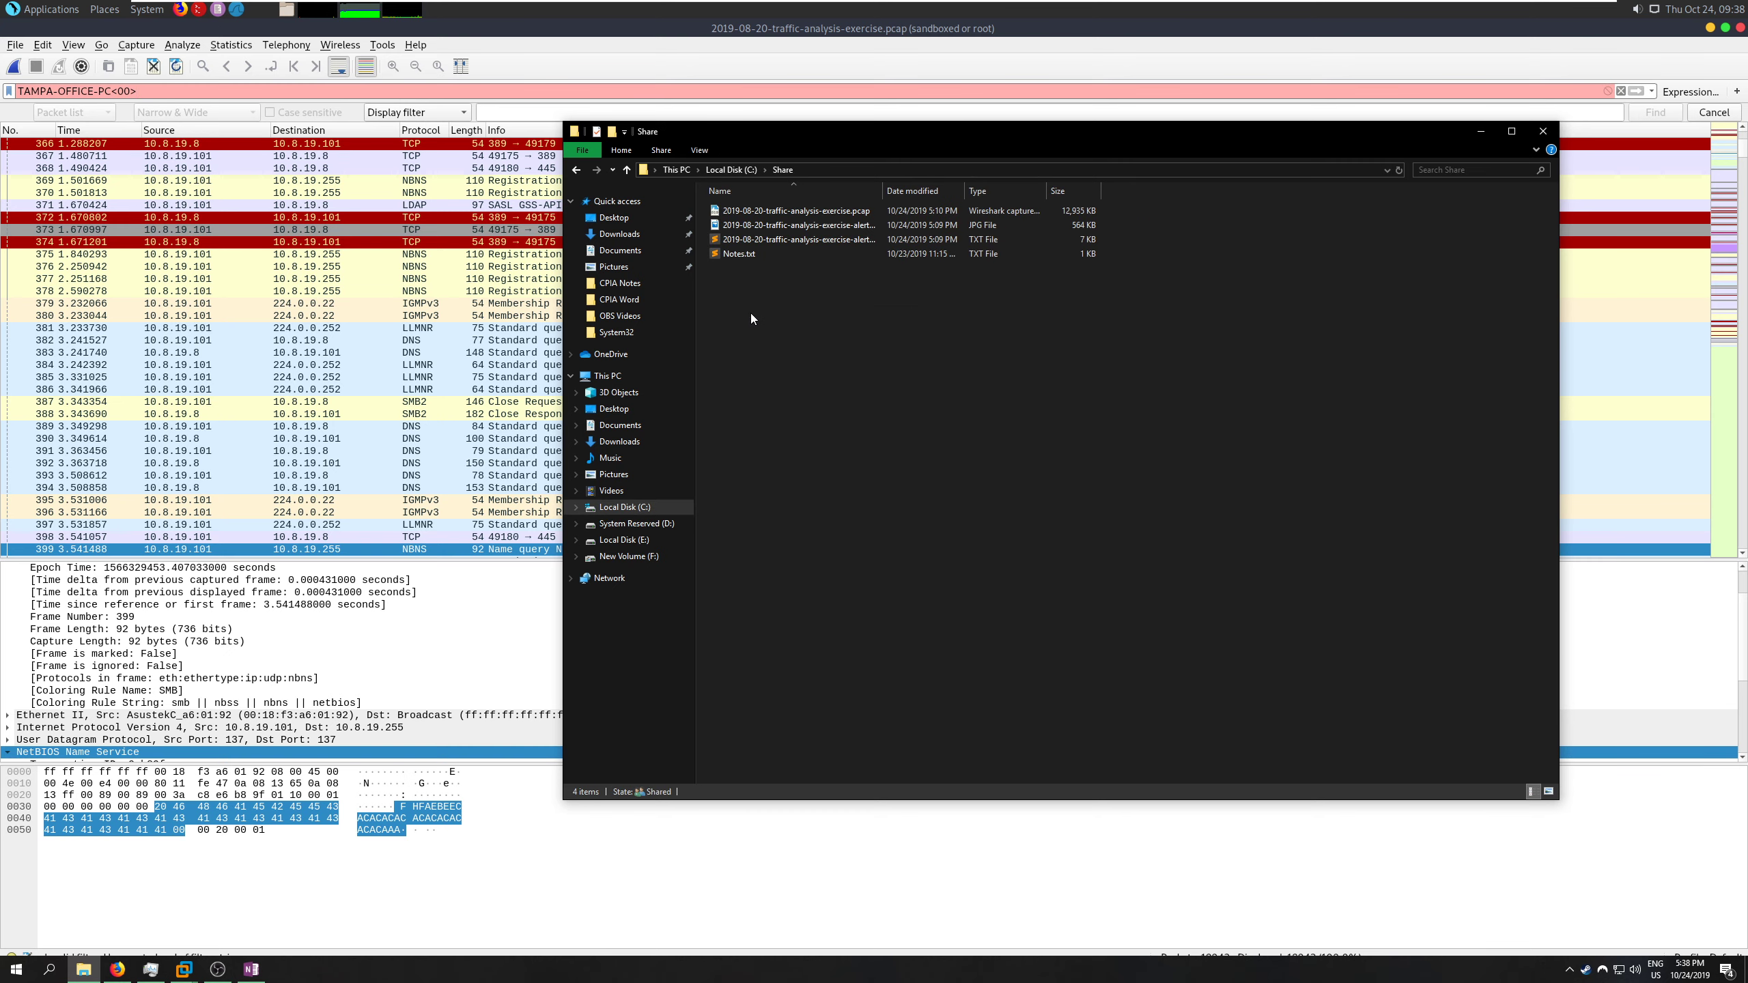
double_click(738, 254)
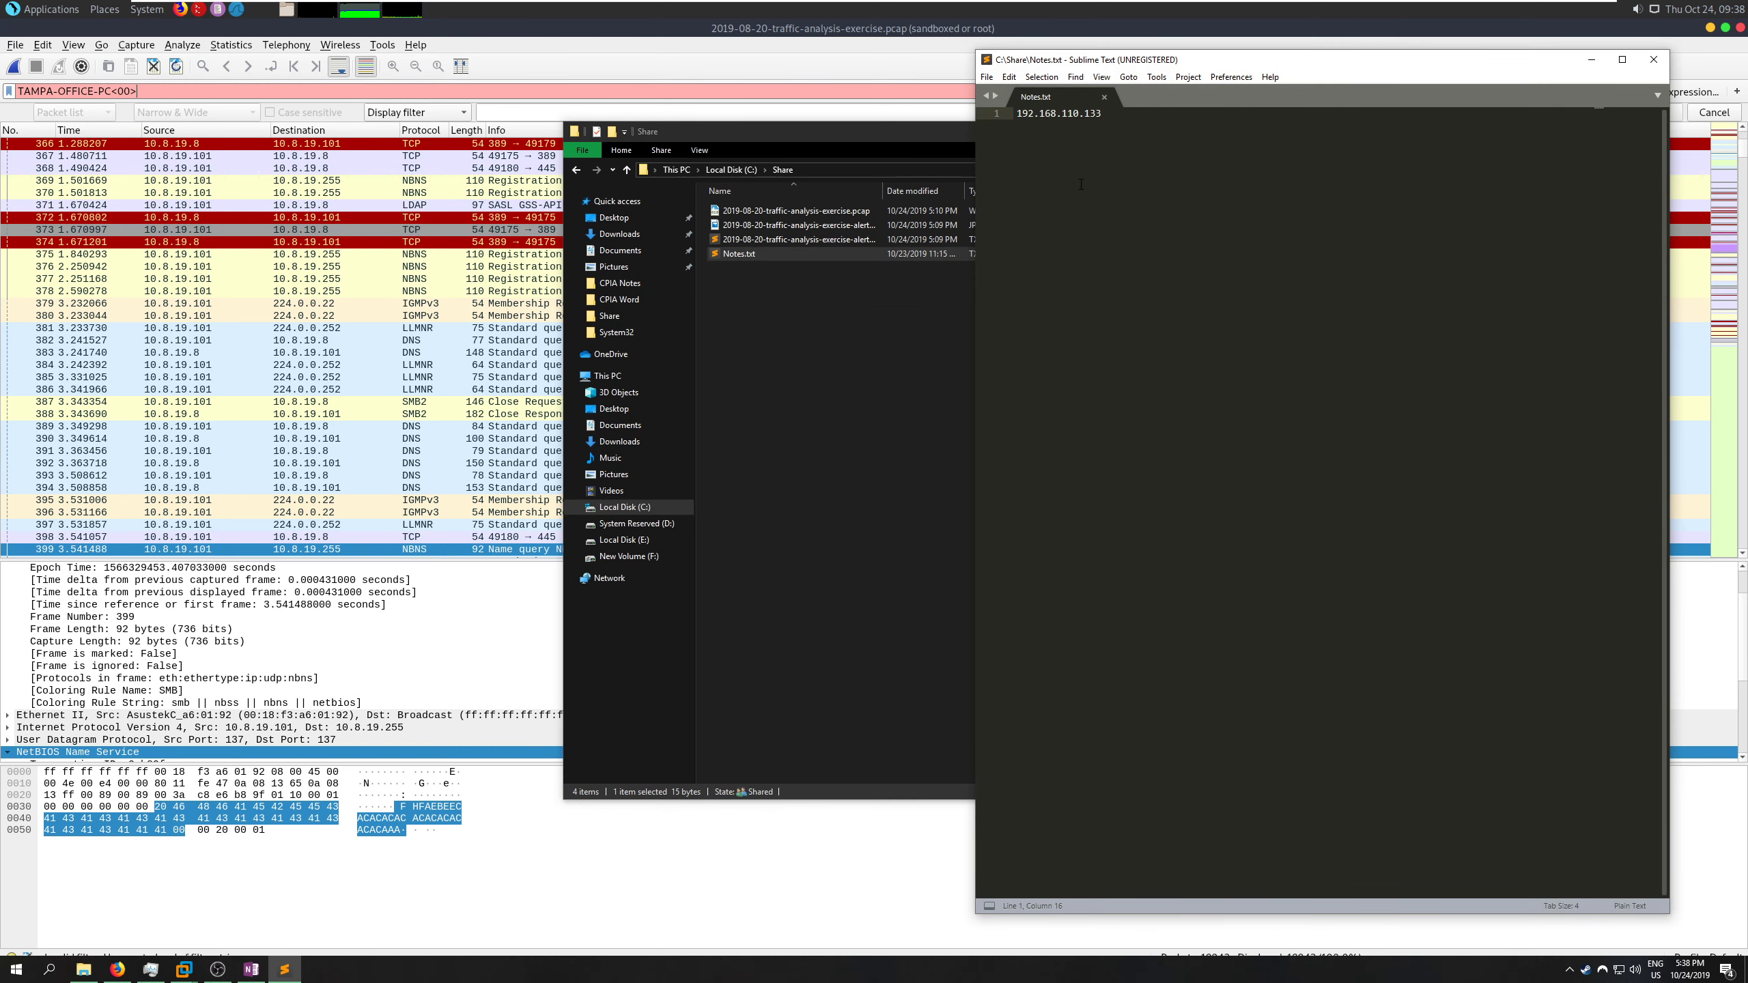
- Paste kerberos.CNameString and !(kerberos.CNameString contains $) two lines below the IP address in Notes.txt, save it and close the editor
key("Return")
key("Return")
right_click(1059, 183)
left_click(1101, 257)
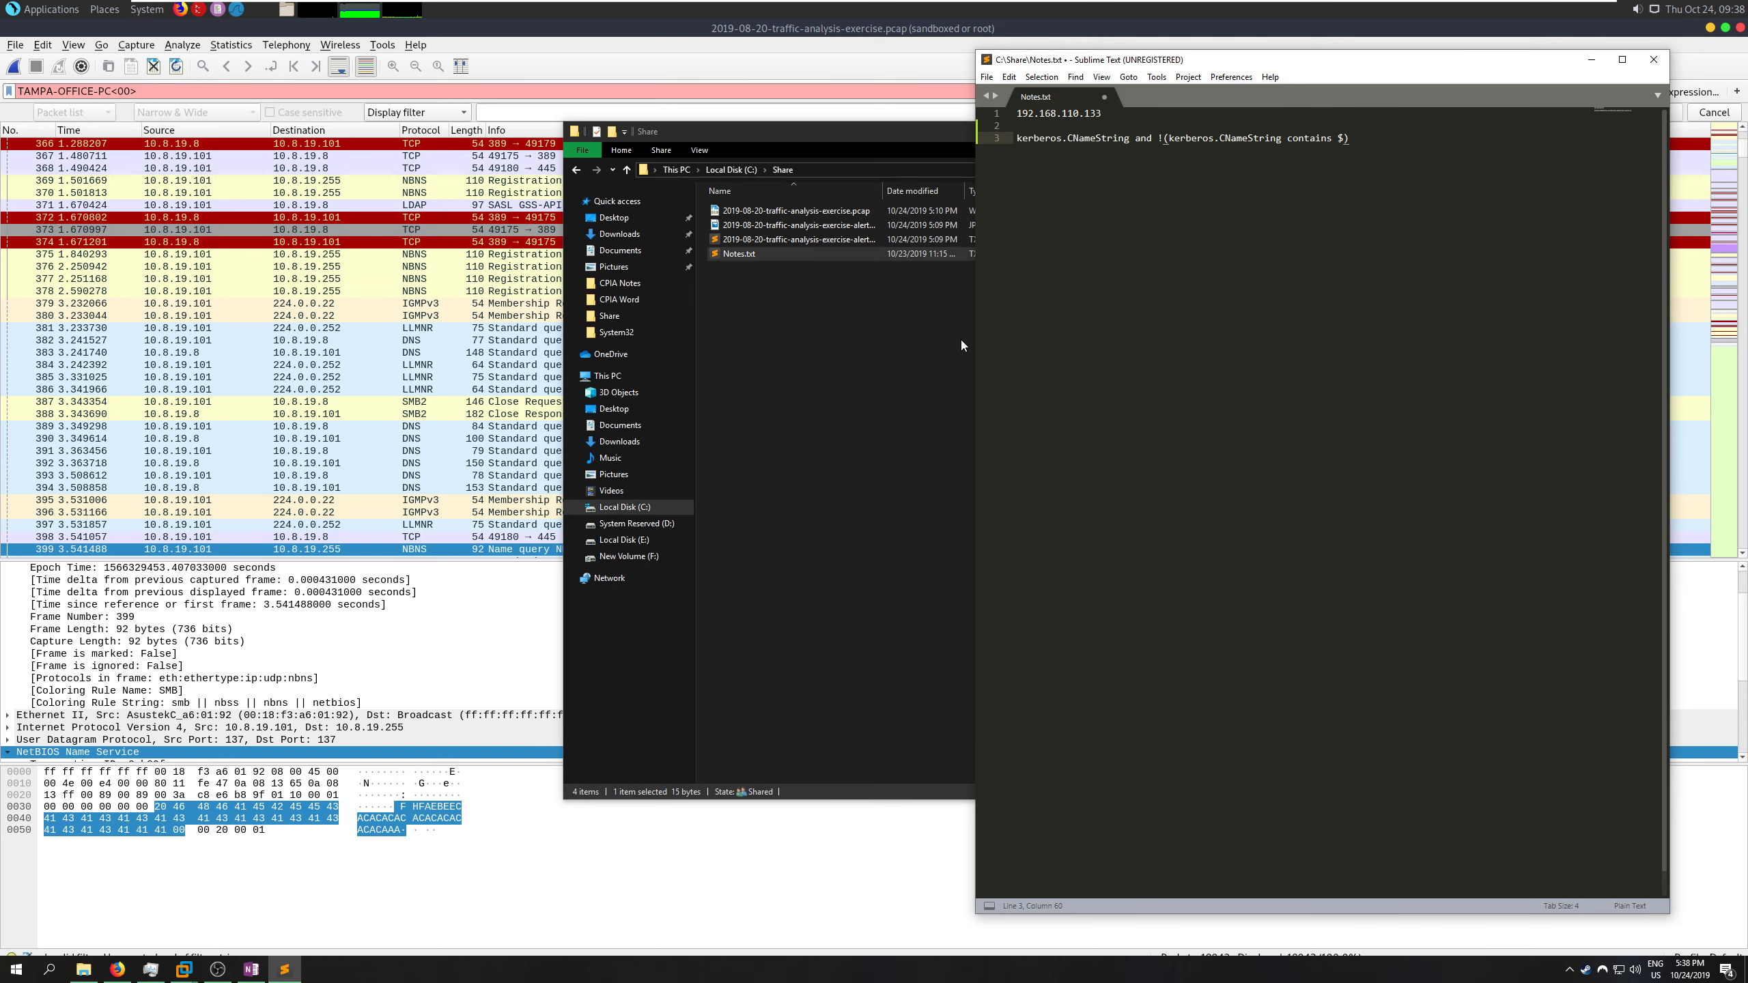
key("ctrl+s")
left_click(1654, 59)
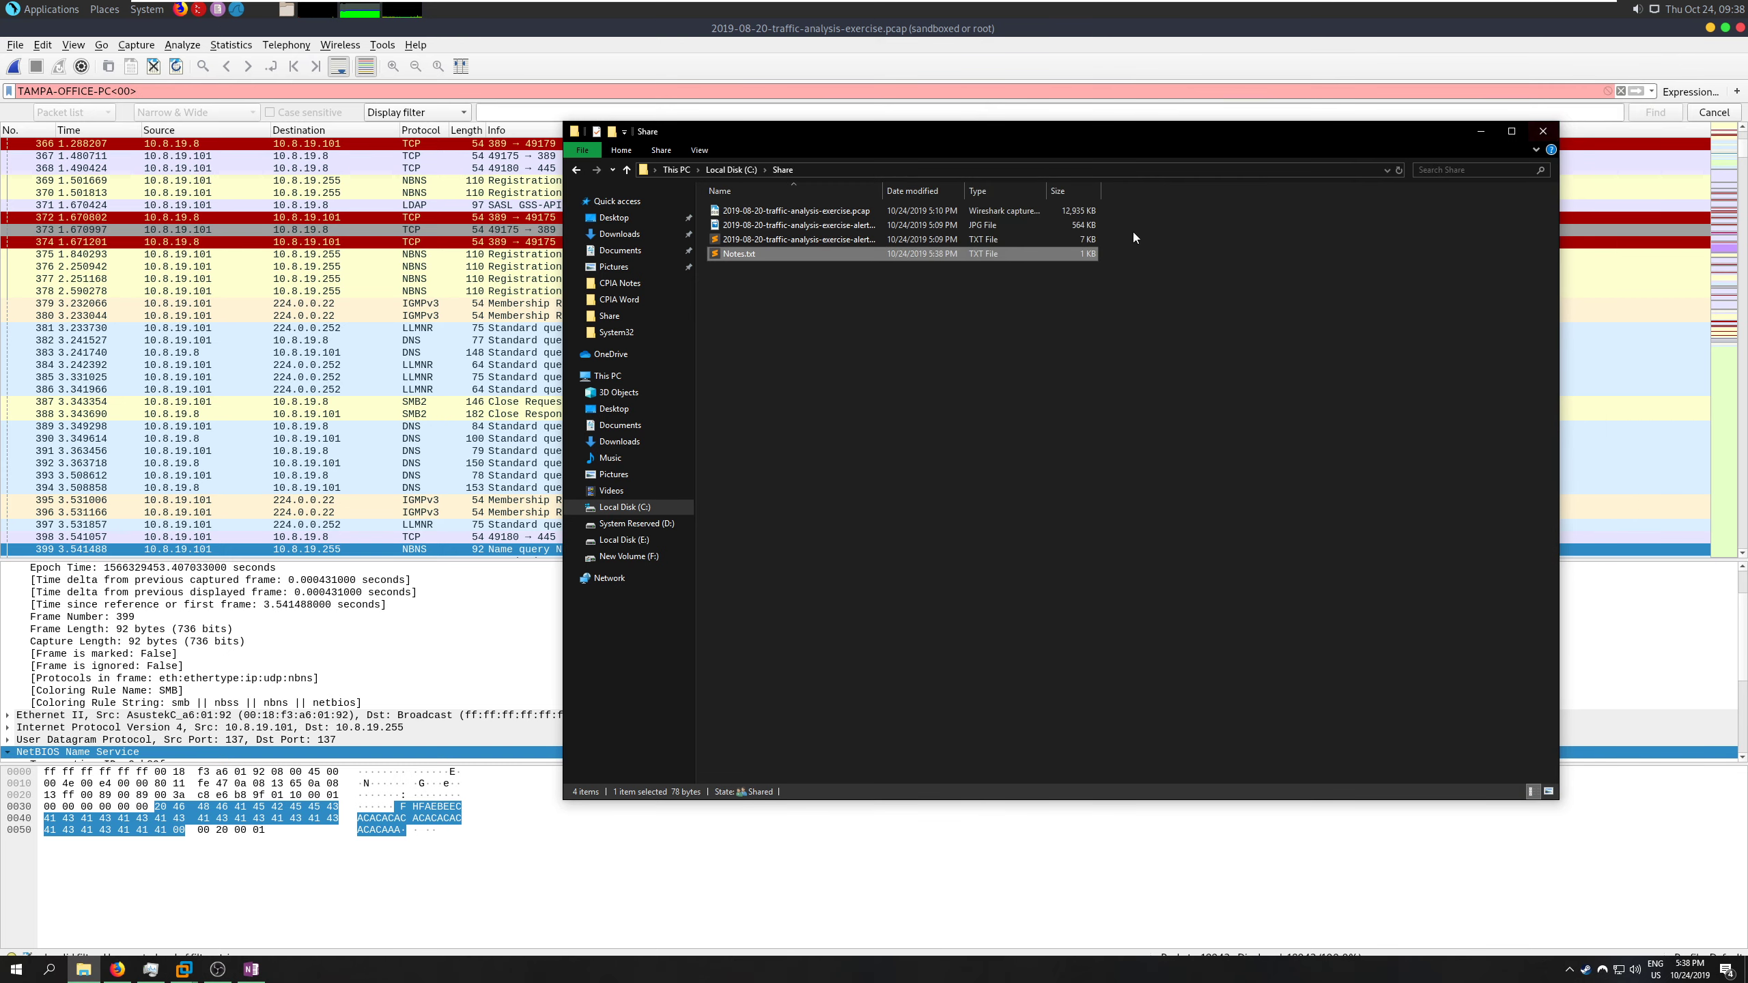
- Display Notes.txt from the virtual machine's /mnt/hgfs/Share folder and copy its Kerberos filter line
left_click(294, 12)
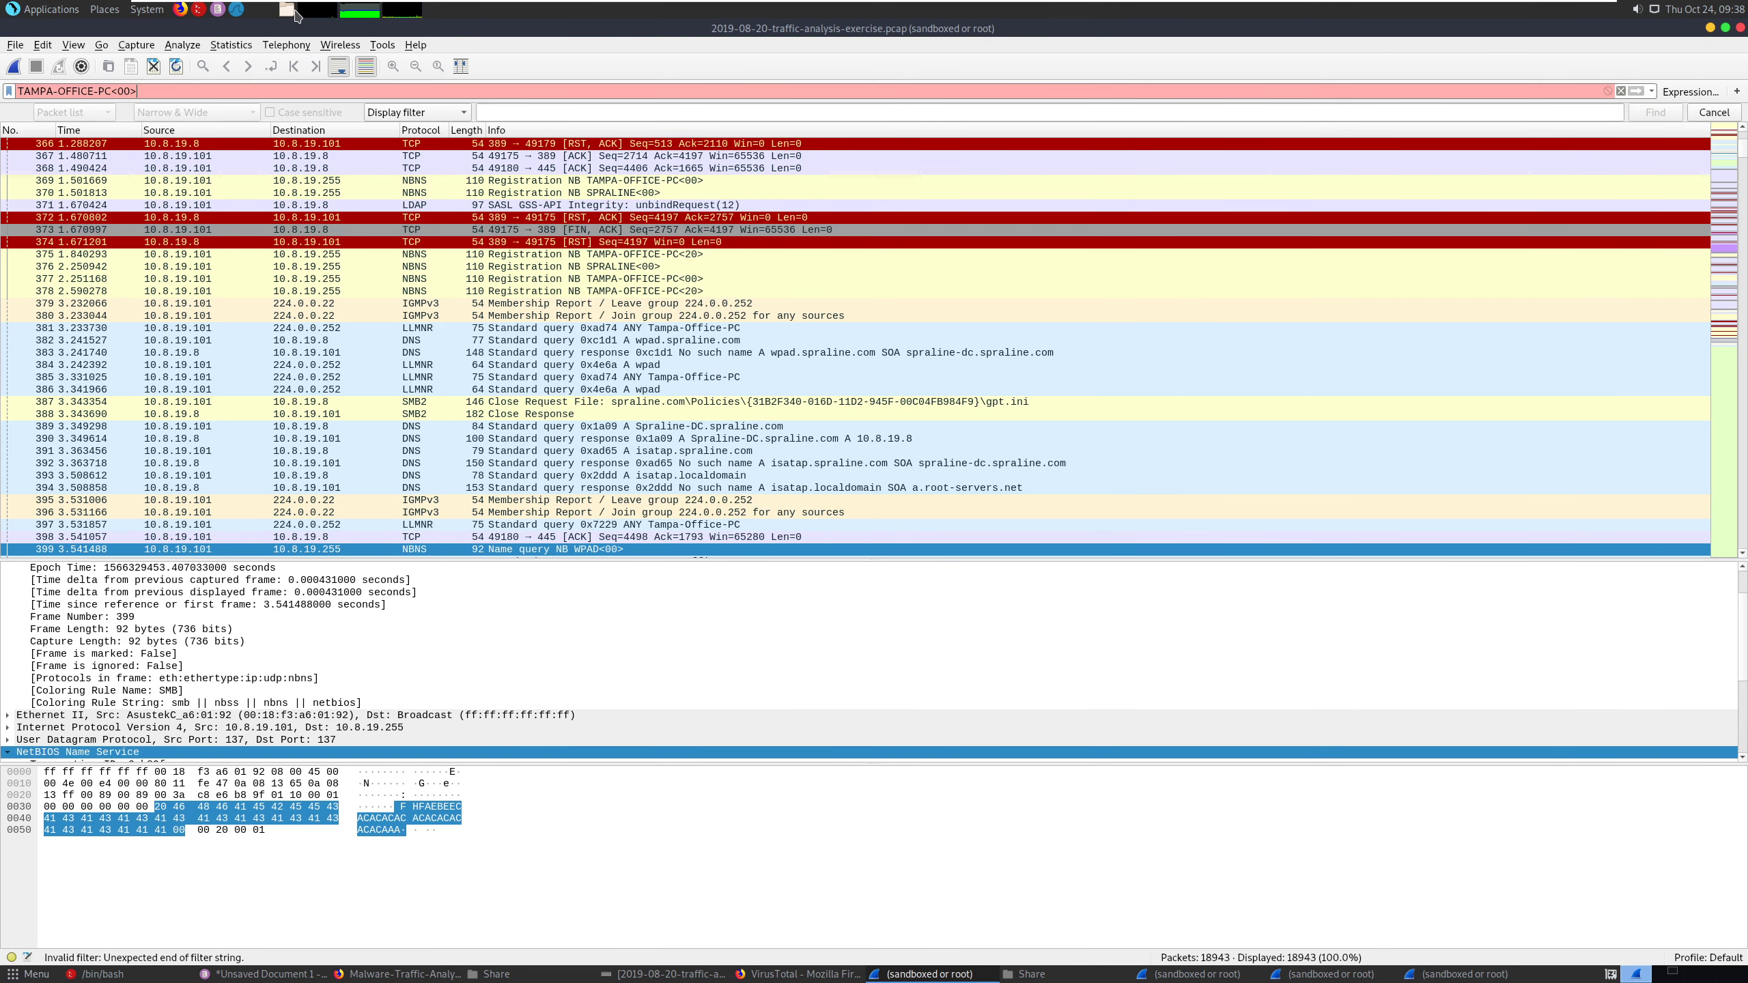
left_click(294, 12)
double_click(489, 157)
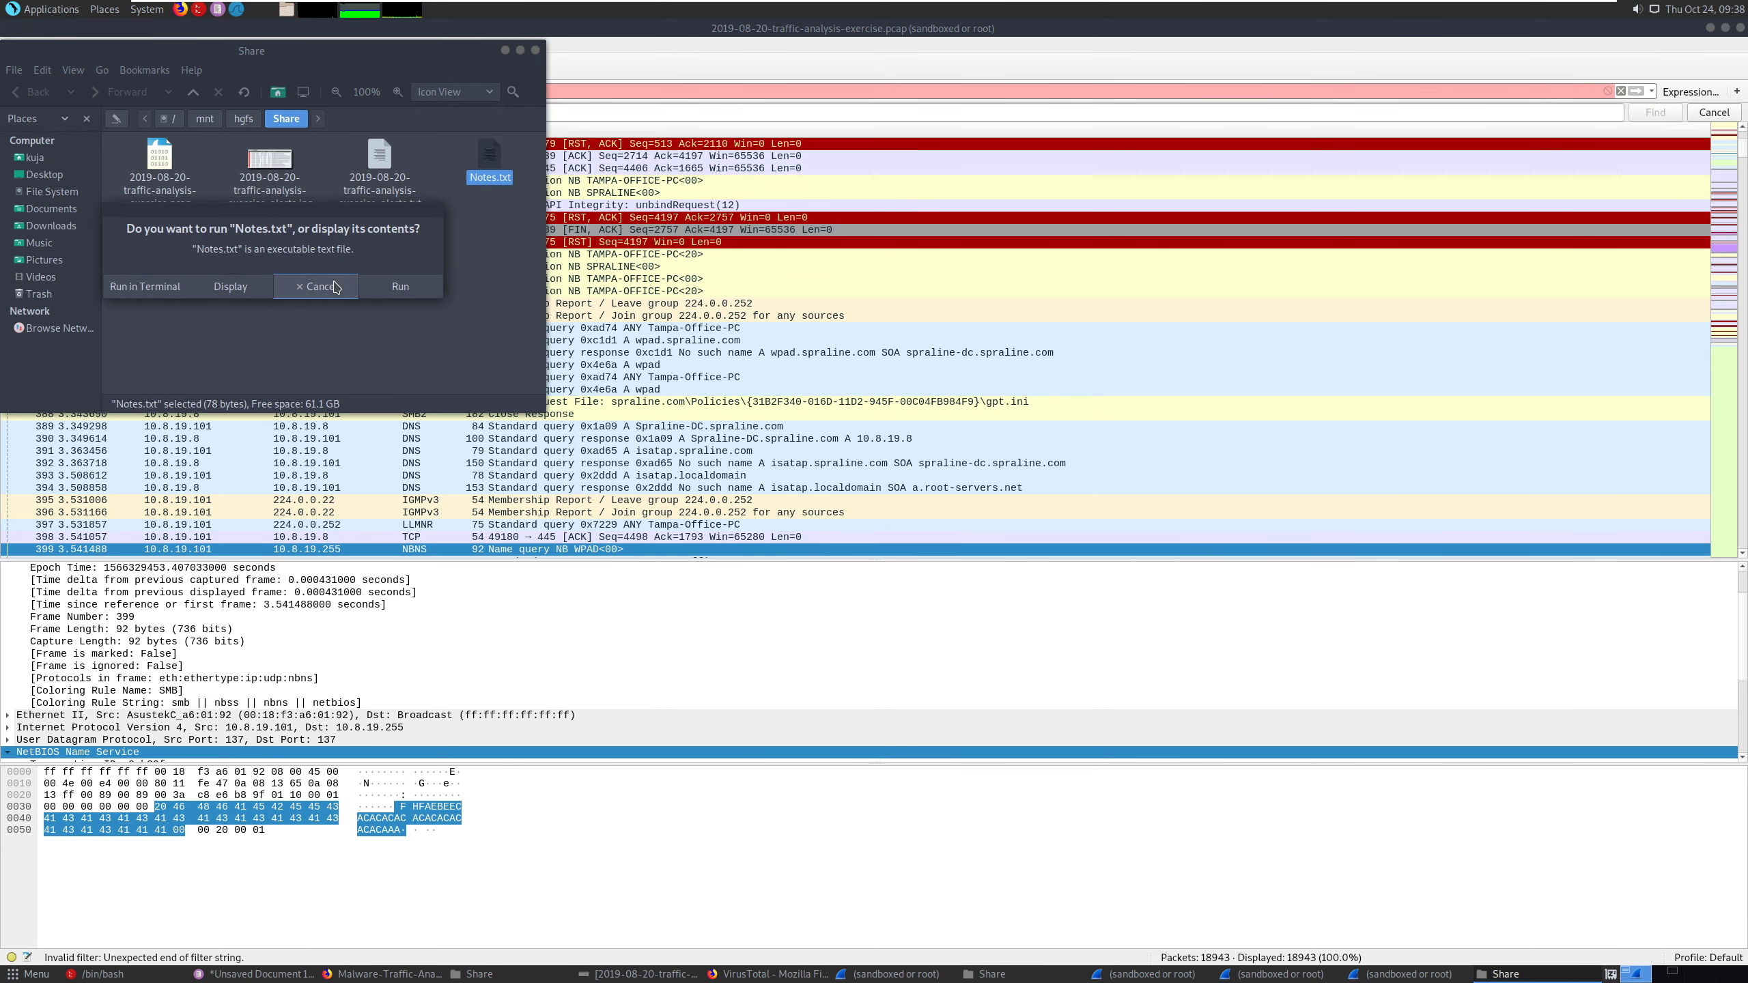
left_click(229, 286)
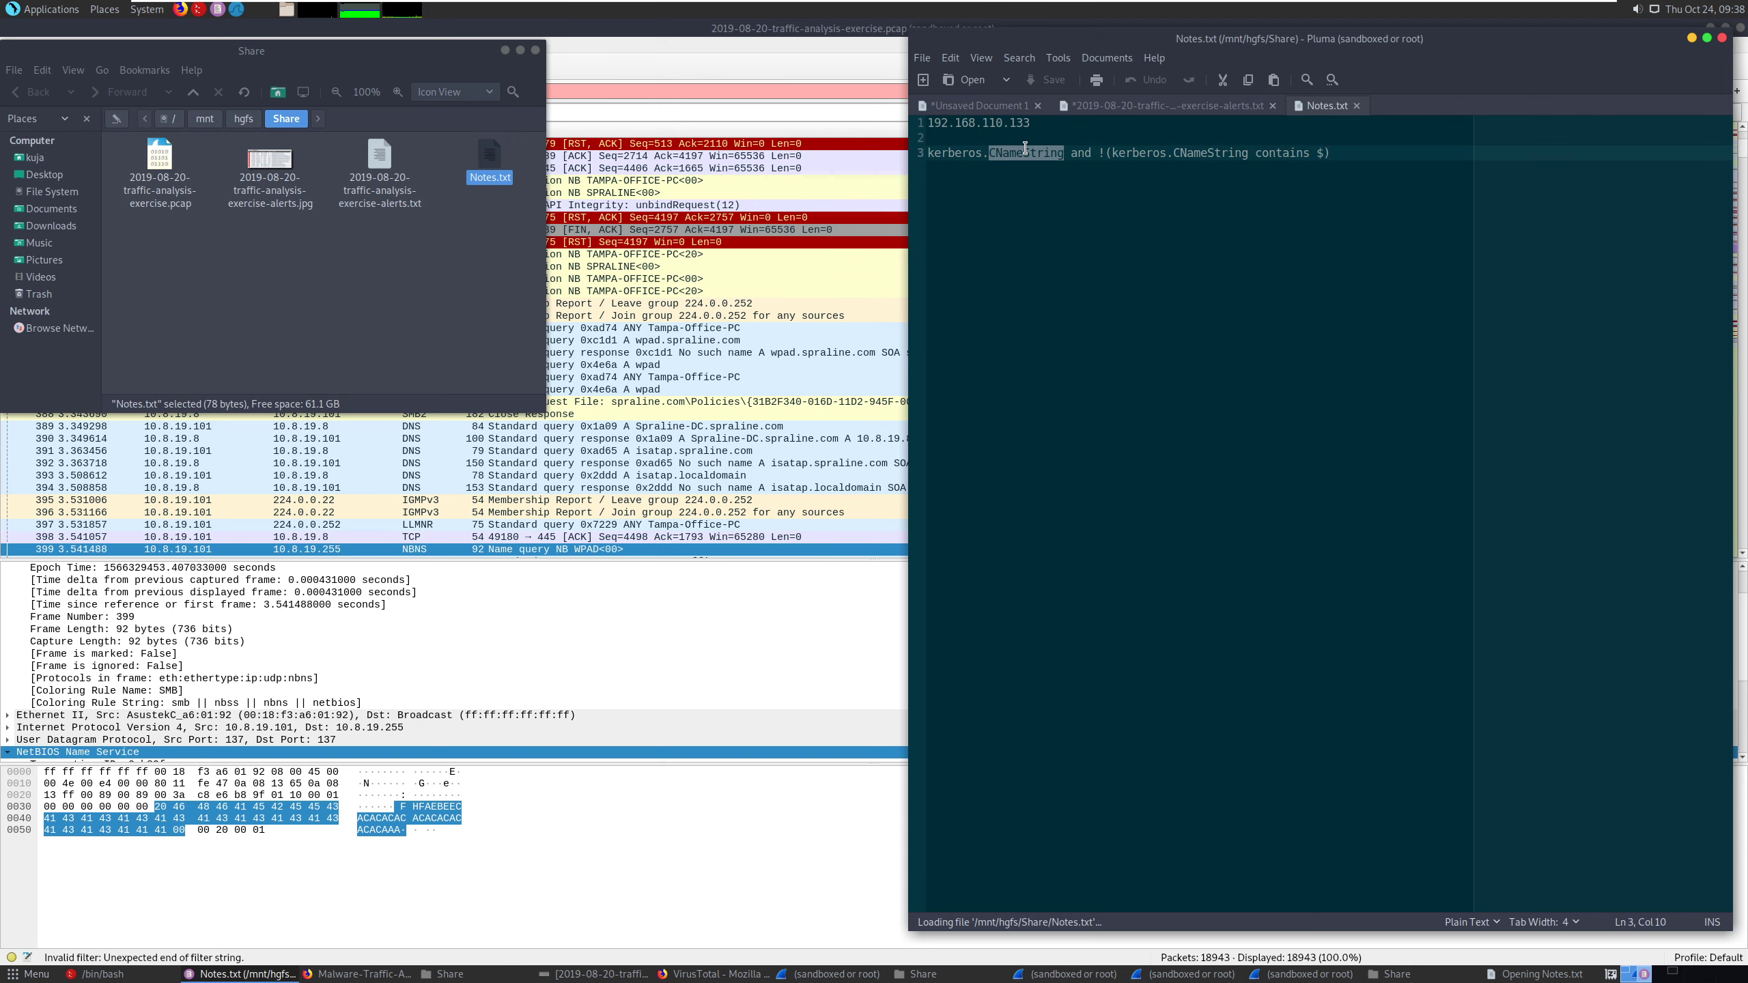
triple_click(1025, 148)
right_click(1025, 149)
left_click(1059, 180)
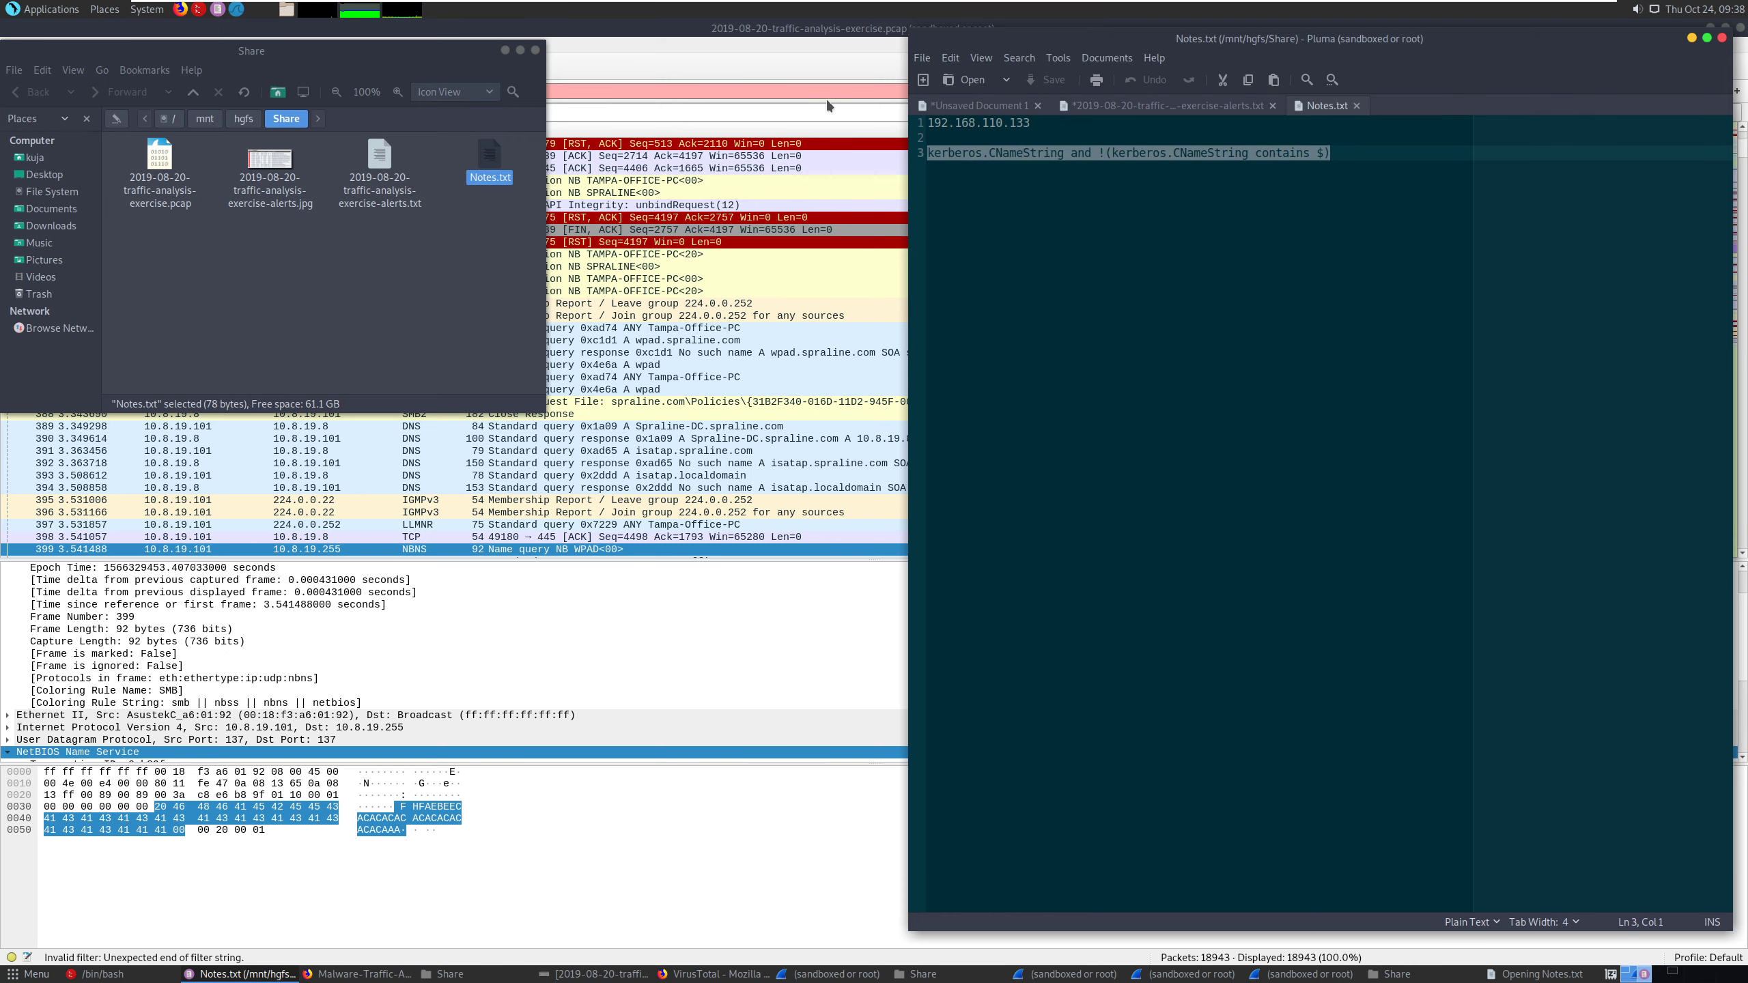
- Replace the Wireshark display filter with kerberos.CNameString and !(kerberos.CNameString contains $) and apply it
left_click(825, 97)
triple_click(343, 85)
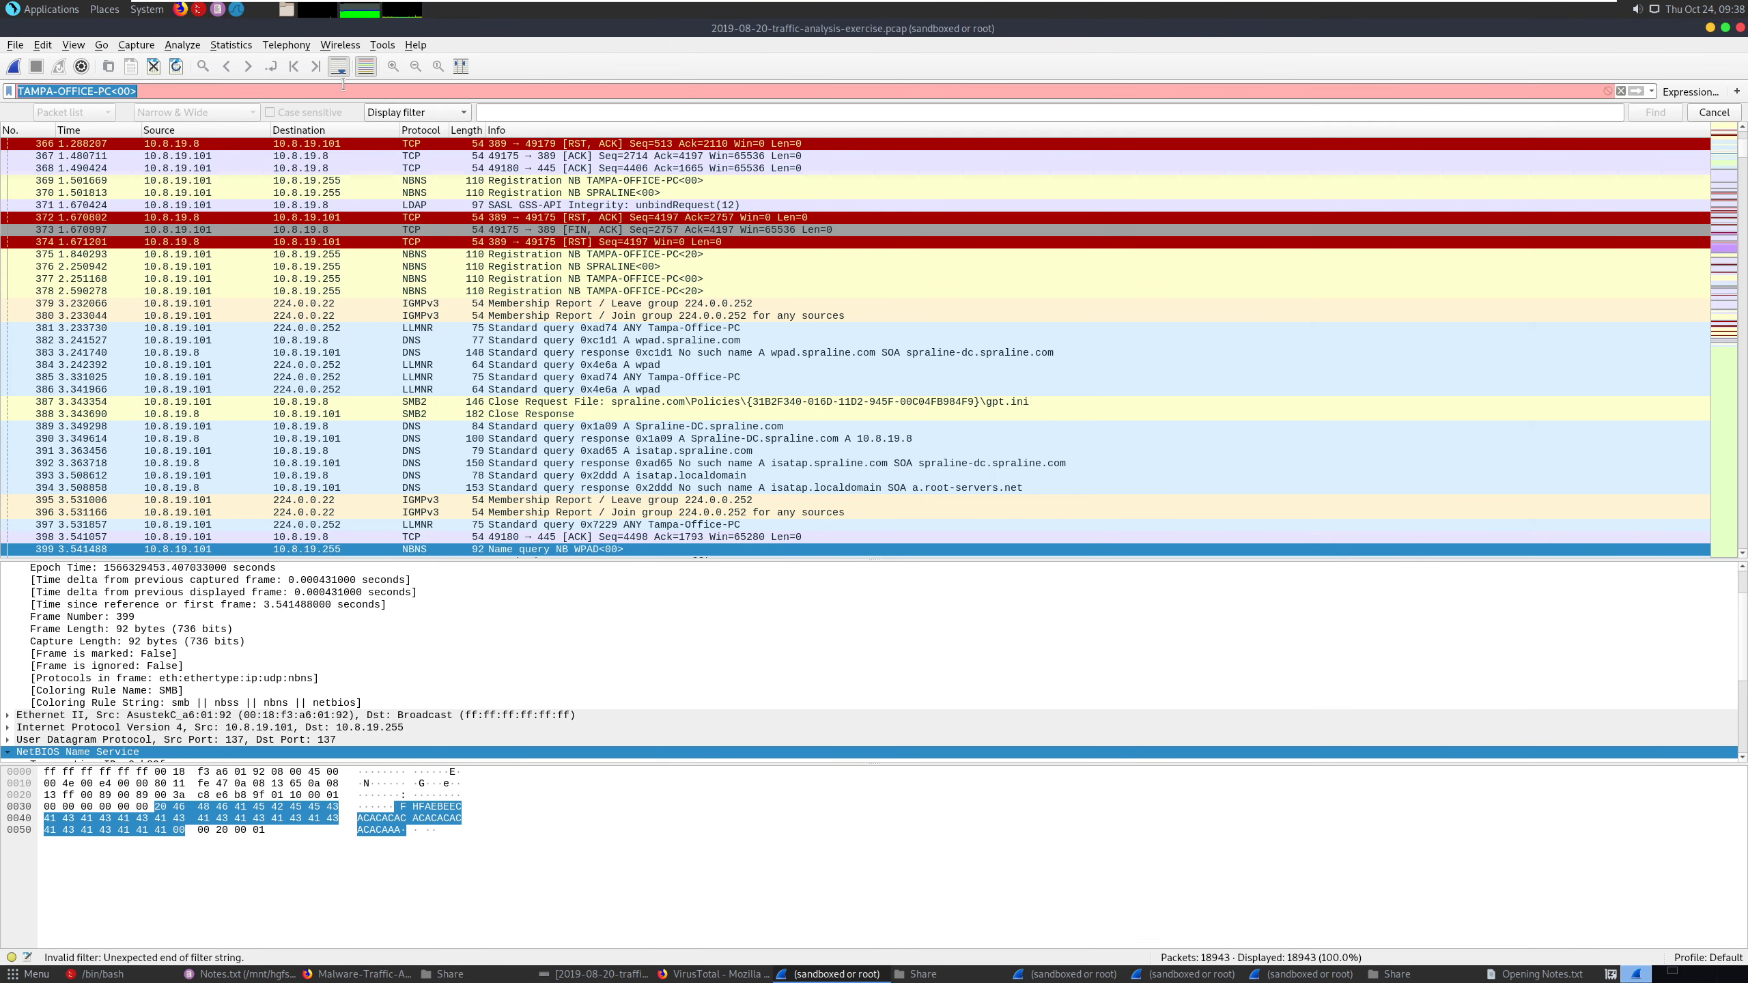
key("ctrl+v")
key("Return")
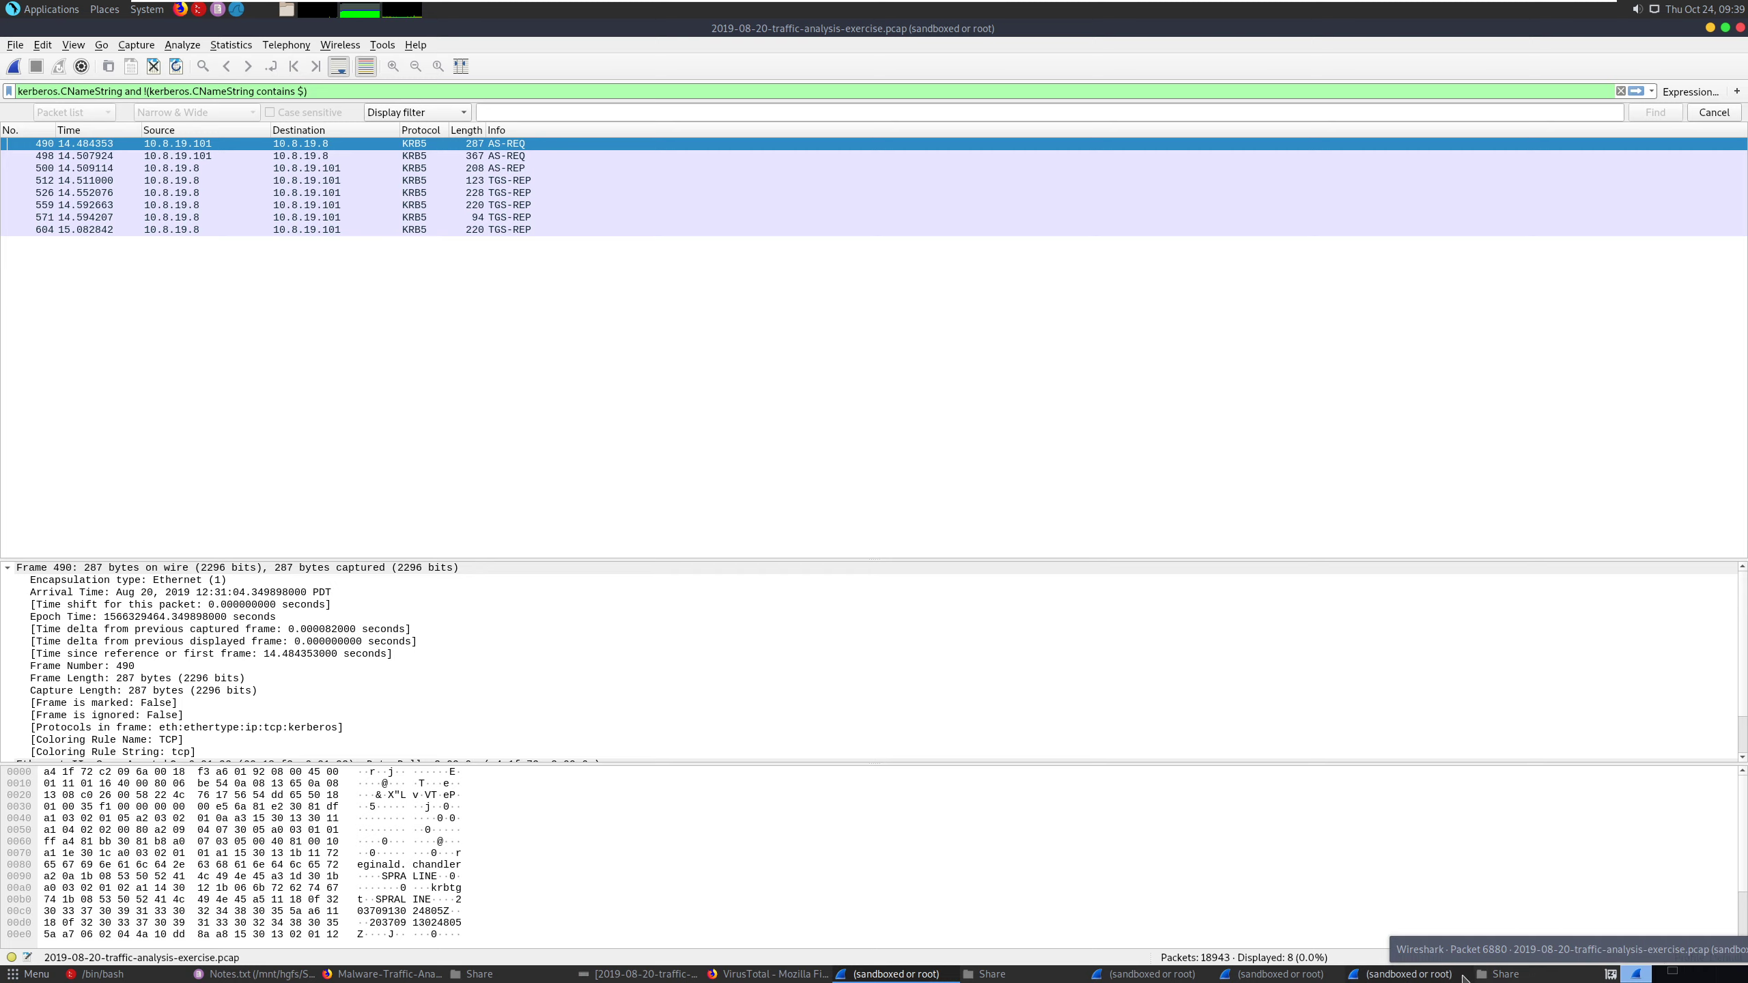
- Review the Windows user account question in the Pluma notes and recheck the Kerberos field path on the OneNote Filters page
left_click(277, 976)
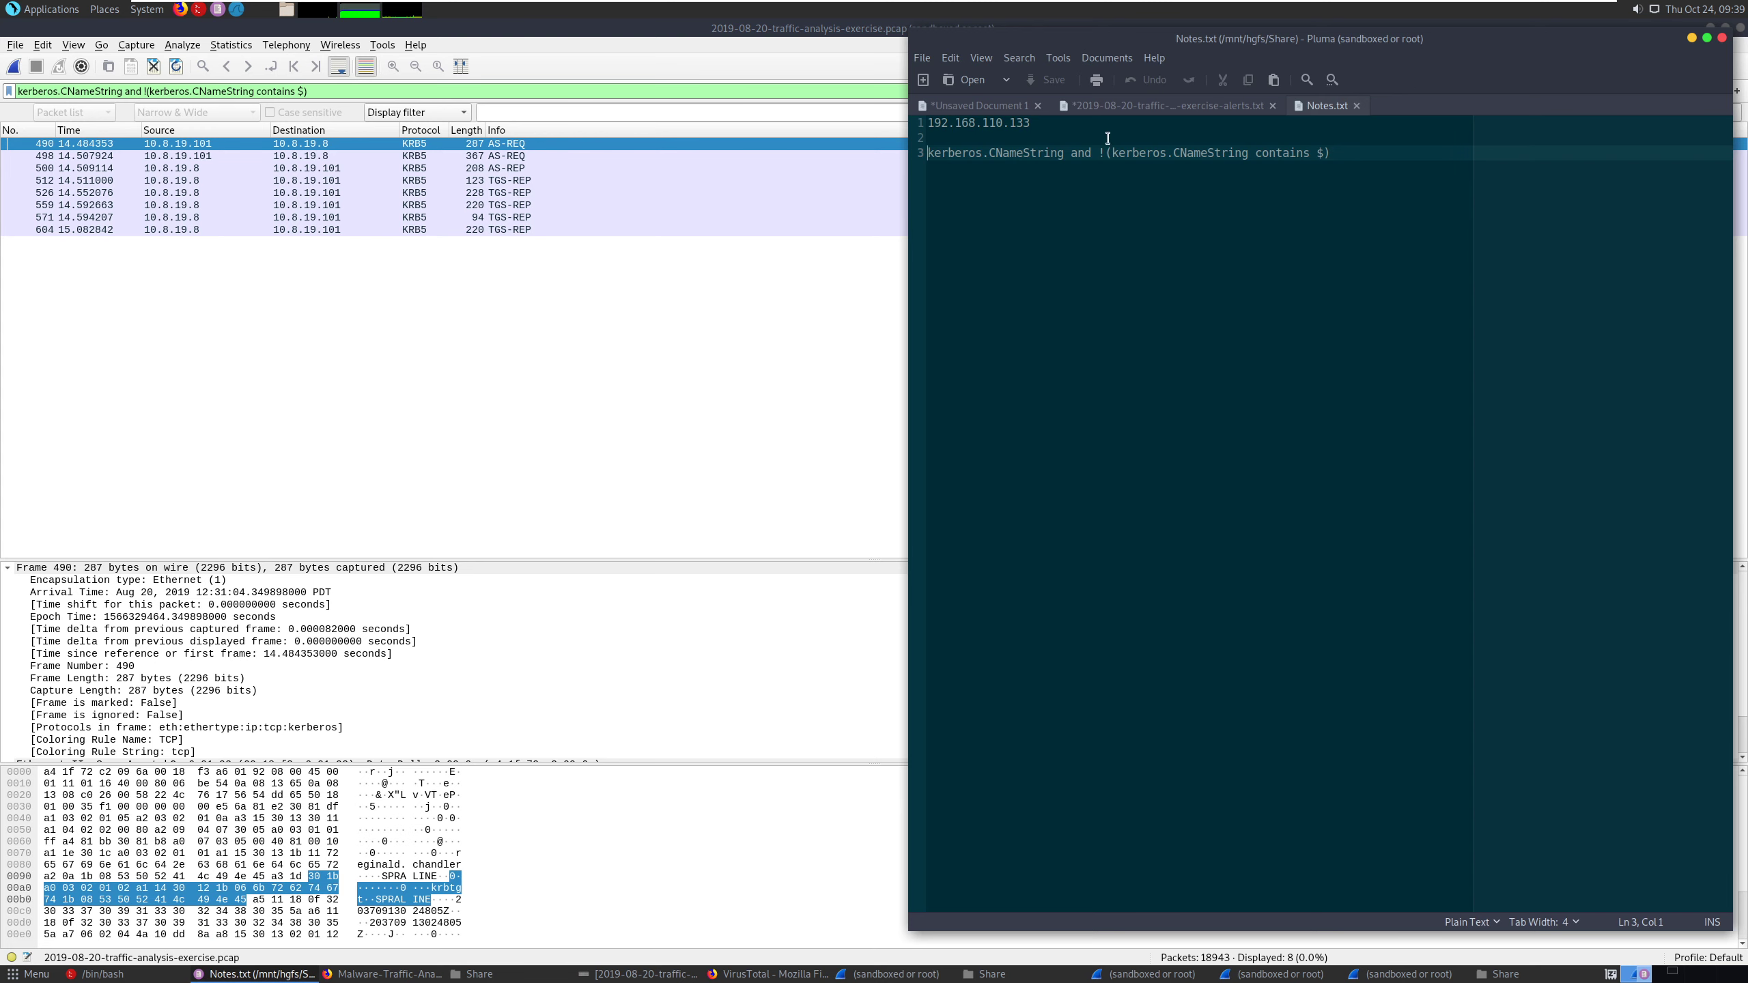
left_click(989, 110)
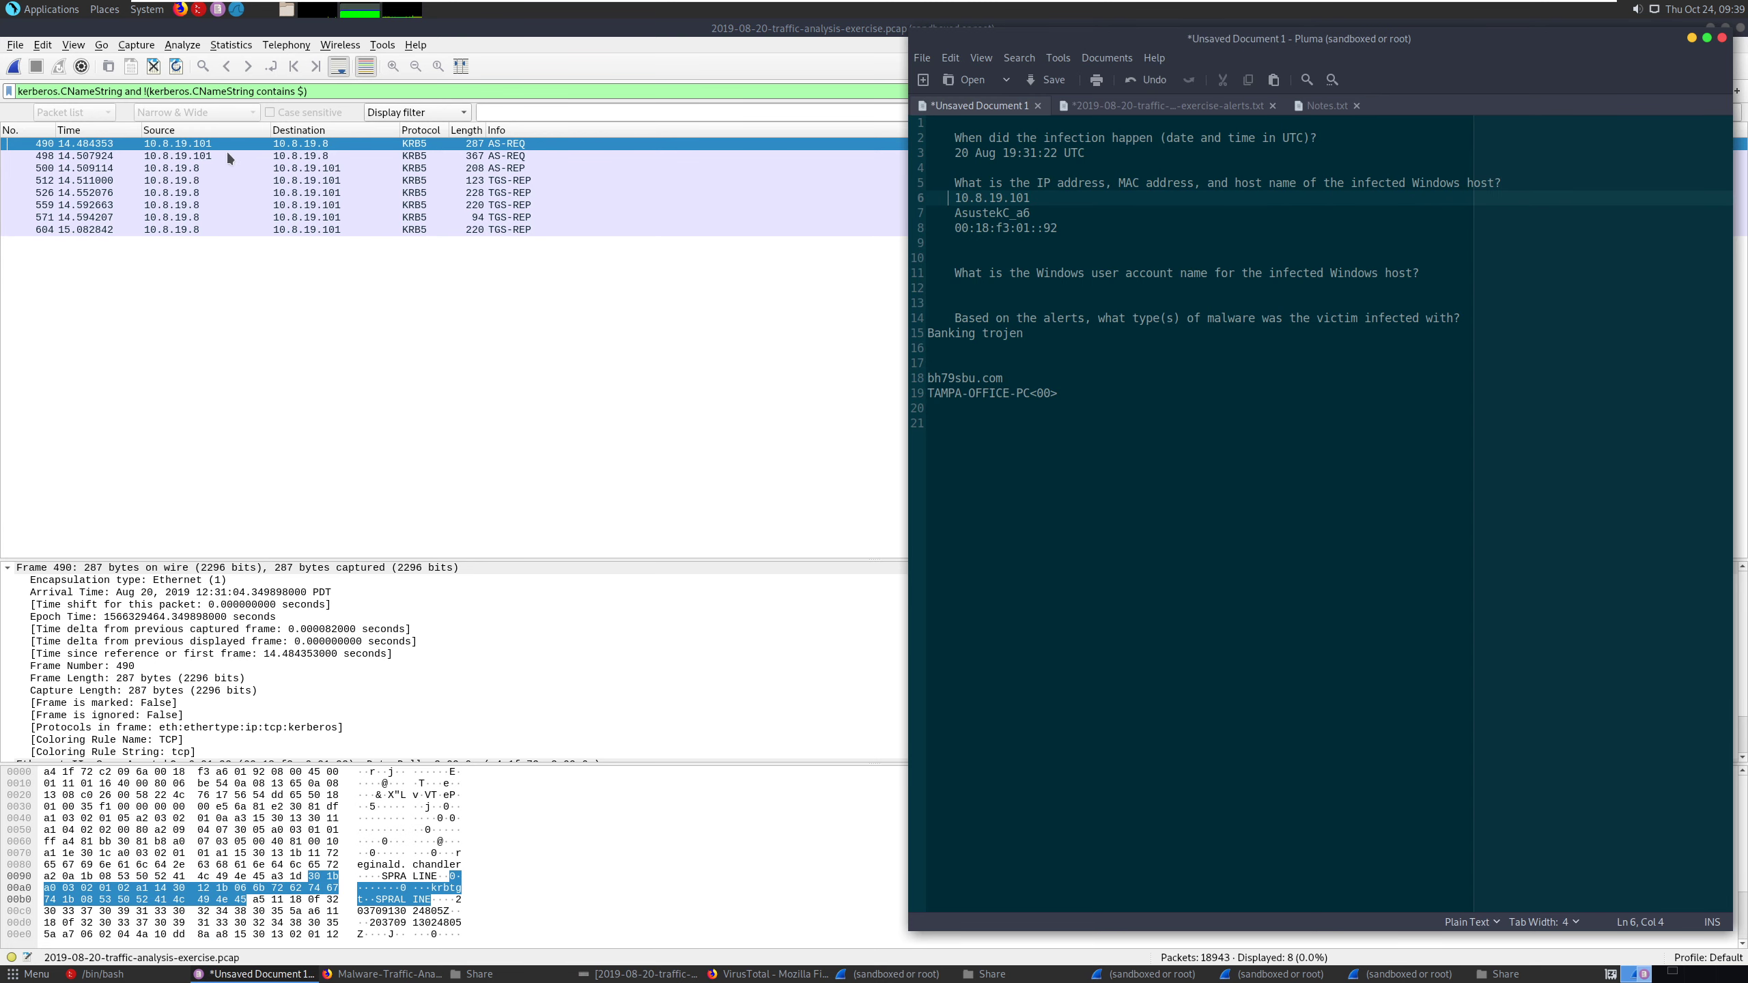
left_click(289, 146)
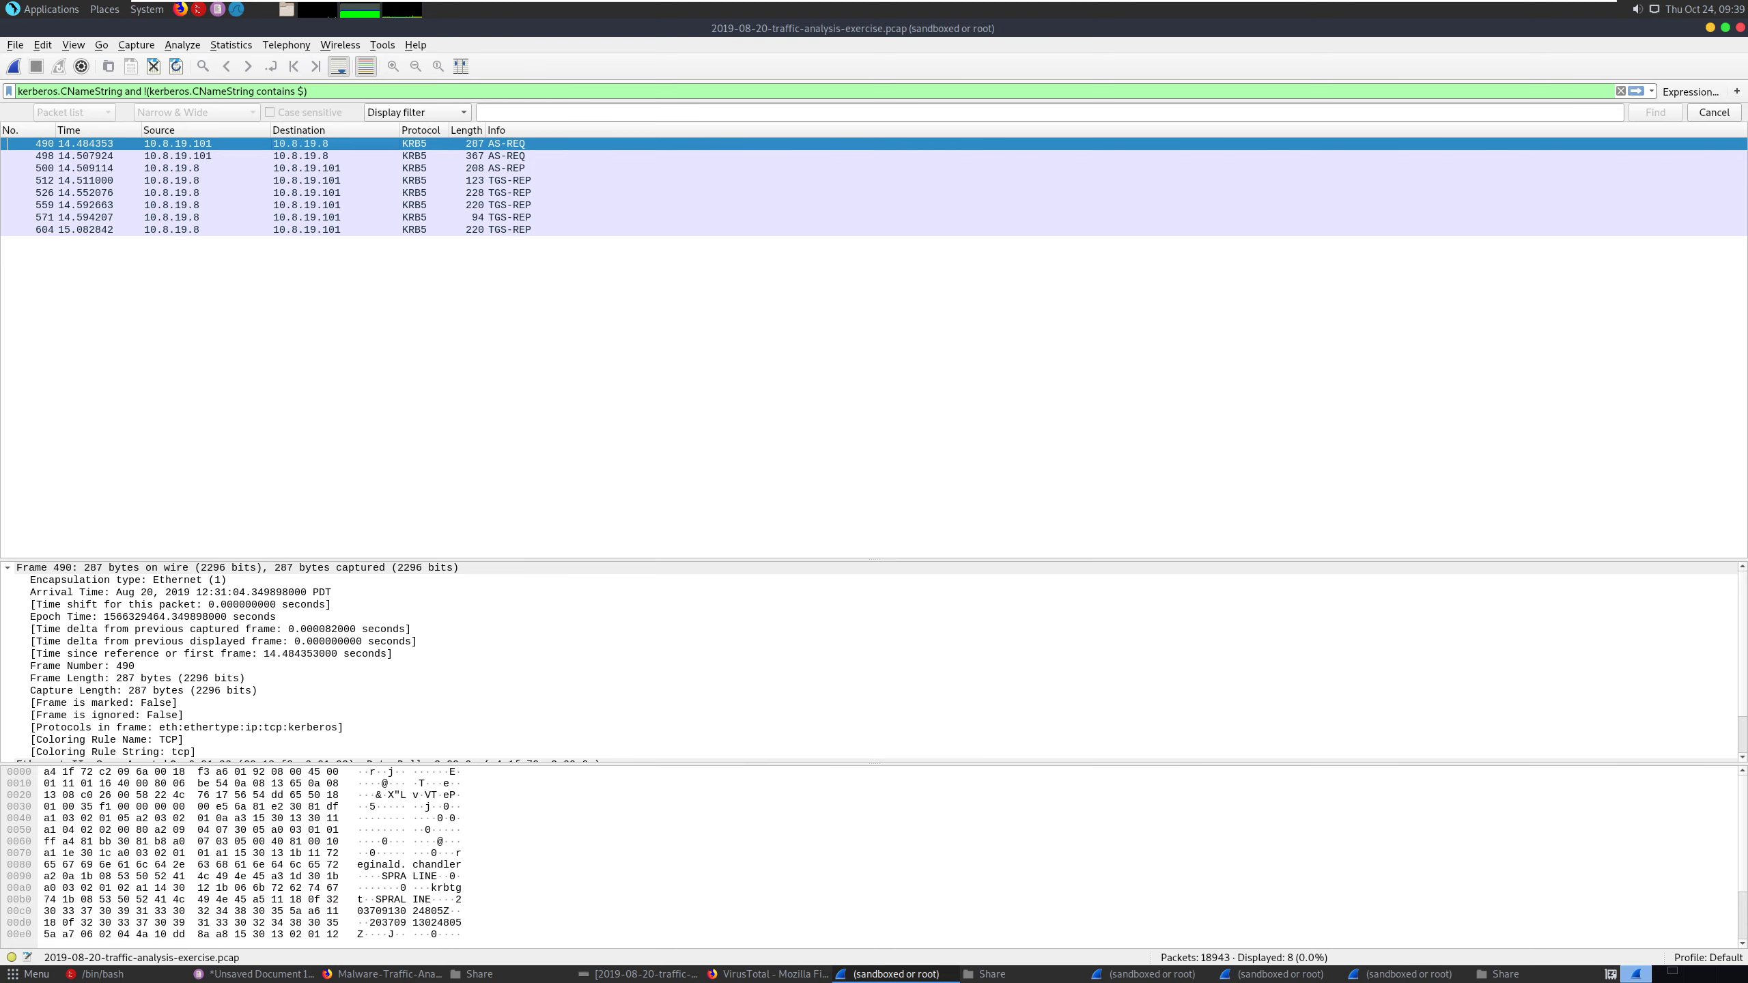
key("alt+Tab")
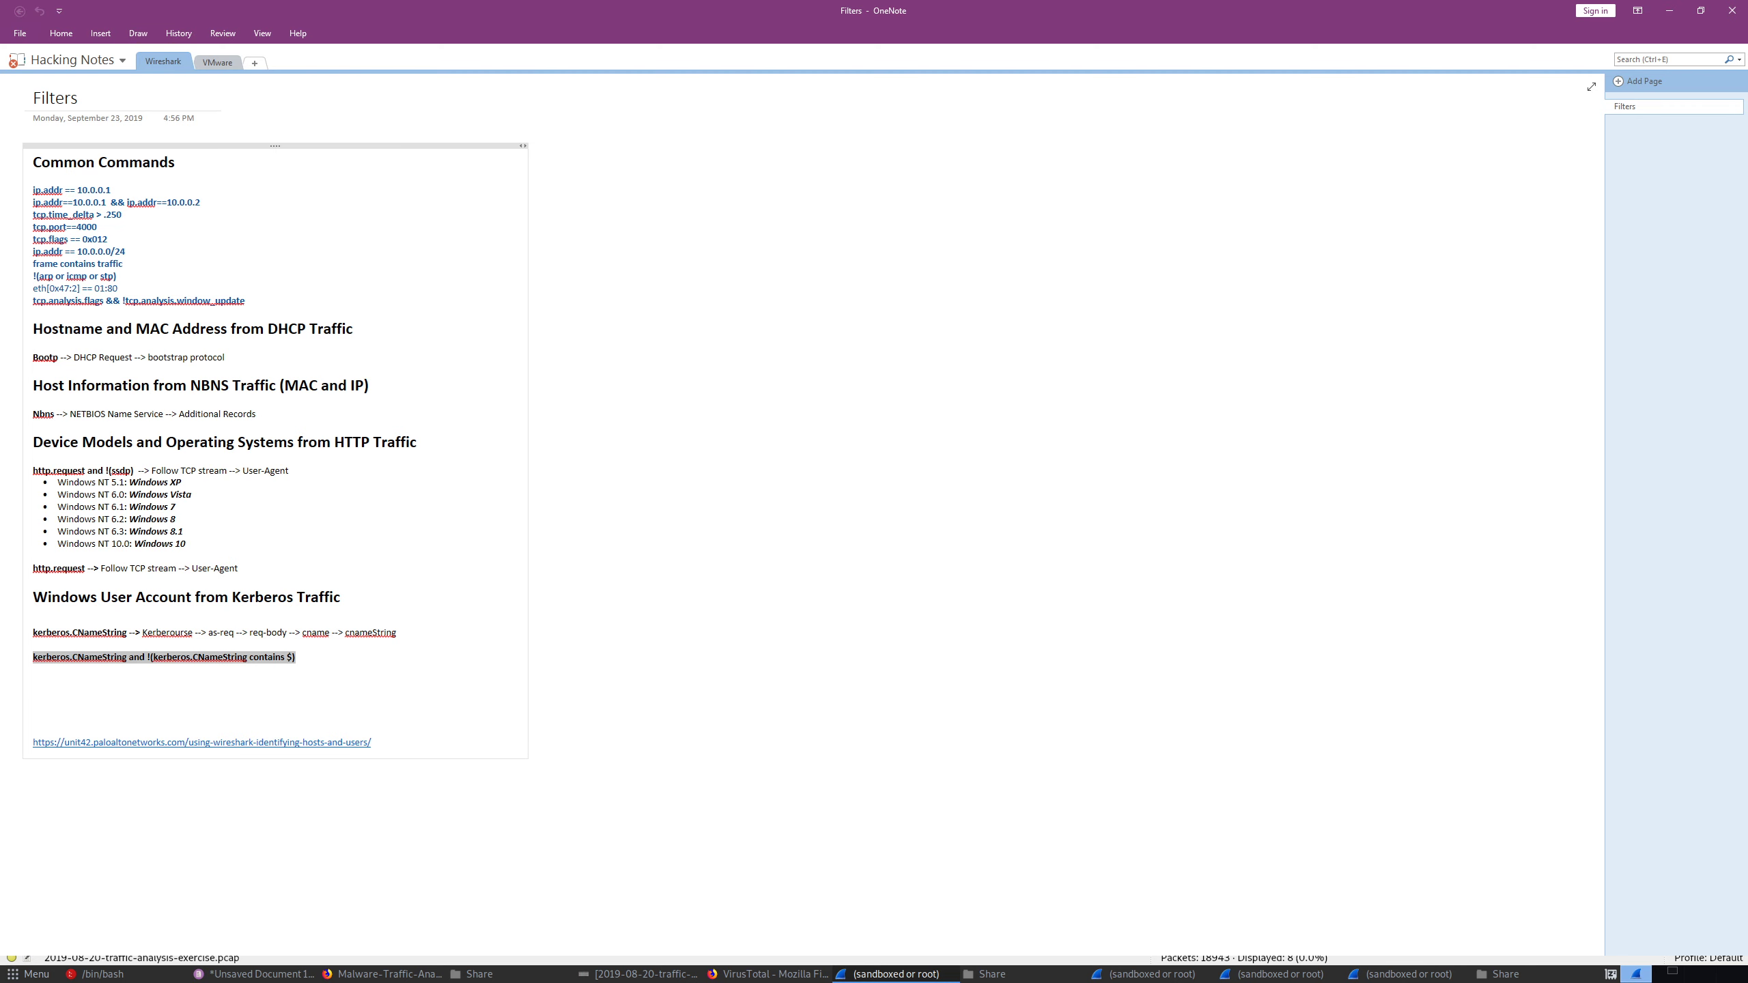
- In Wireshark, enlarge the packet details of frame 490 and expand Kerberos, as-req, req-body and cname, selecting the name-type field
key("alt+Tab")
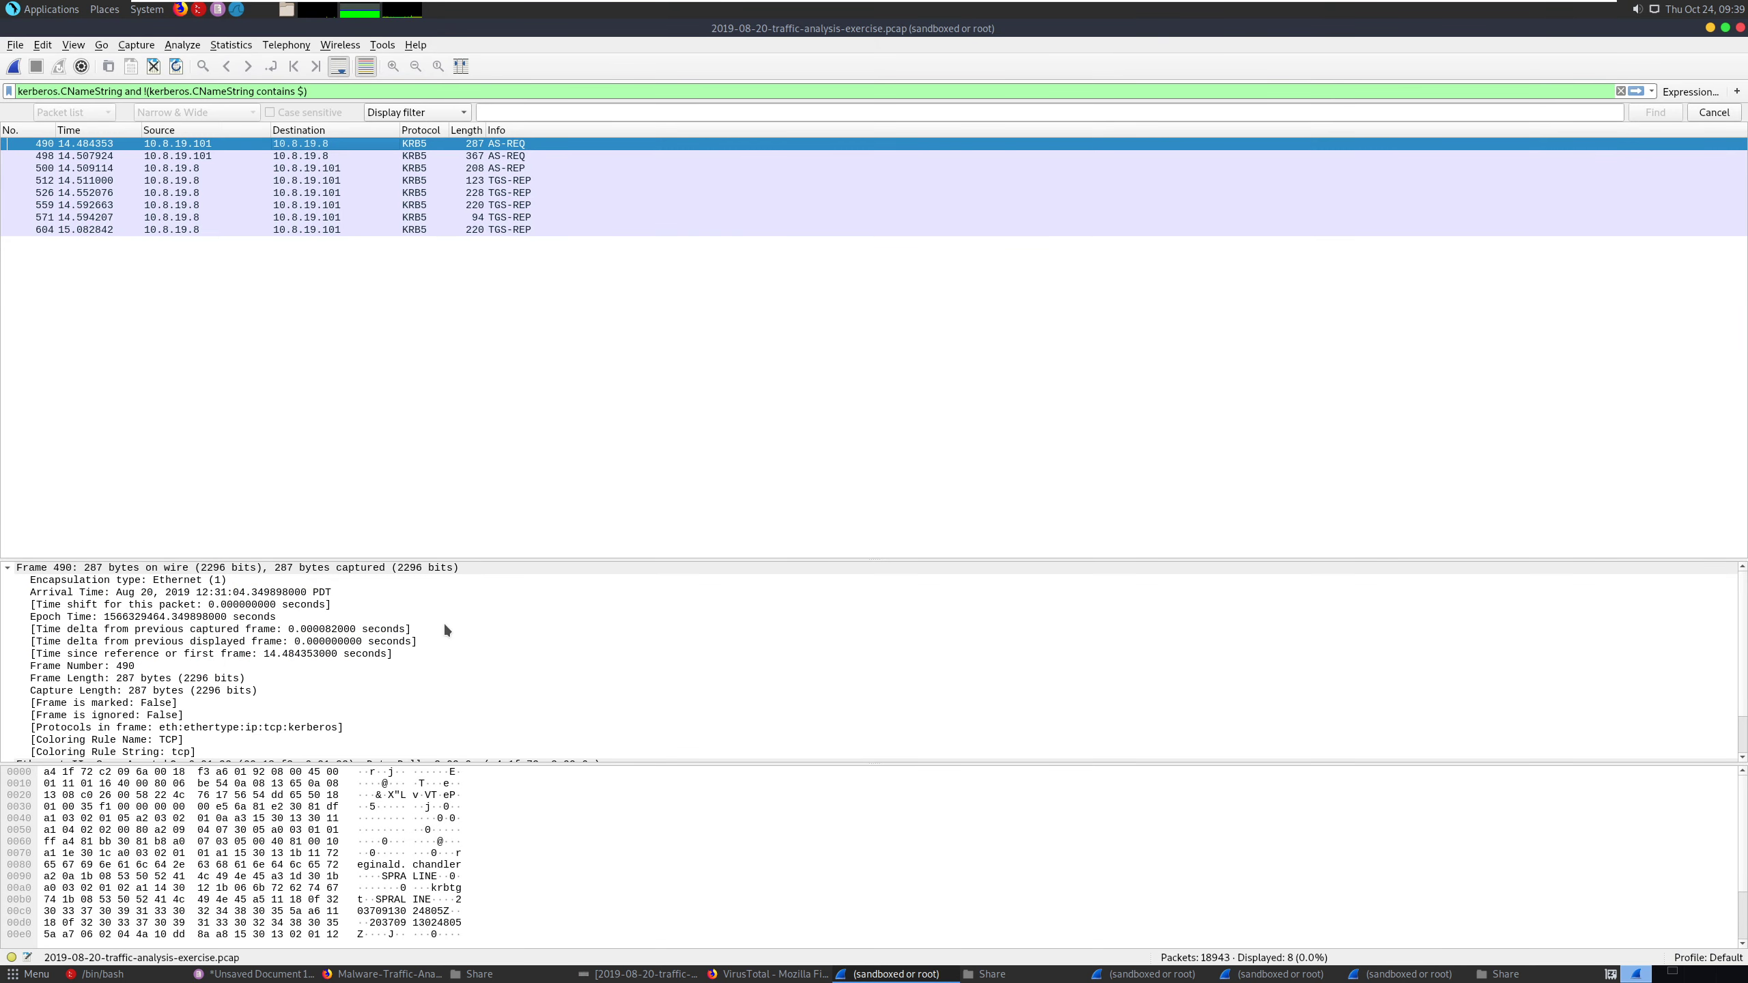
left_click_drag(385, 560, 450, 268)
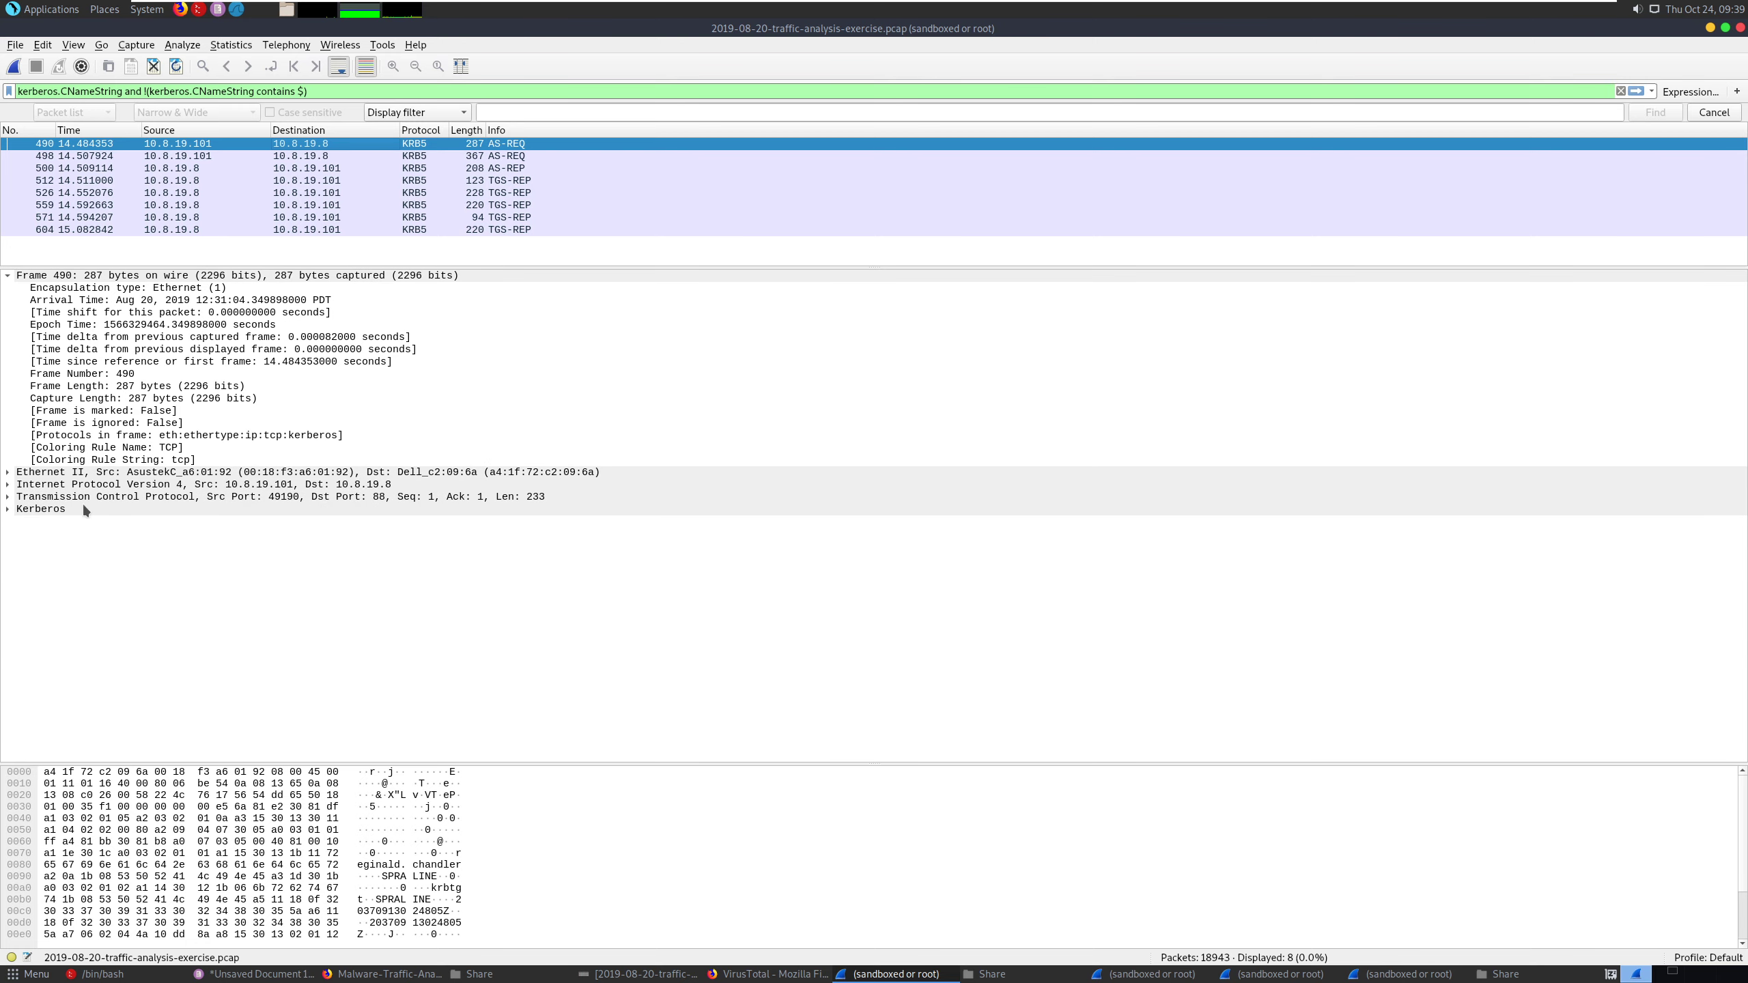
left_click(9, 511)
left_click(21, 534)
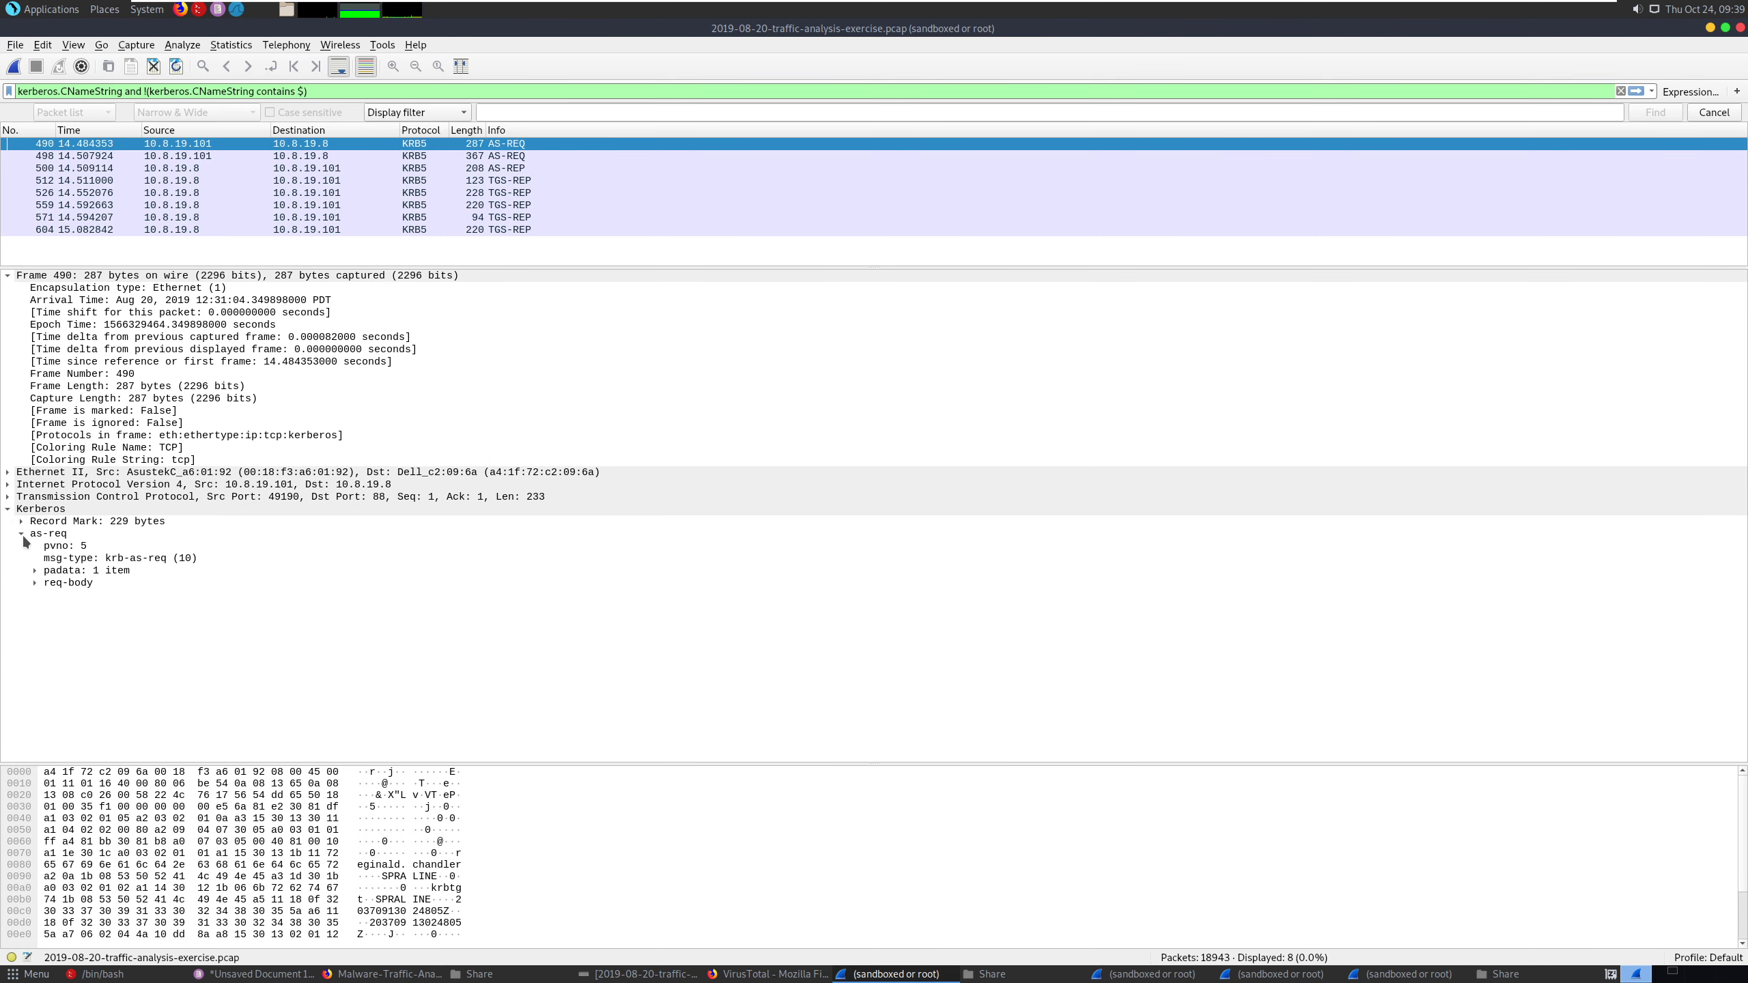
left_click(40, 582)
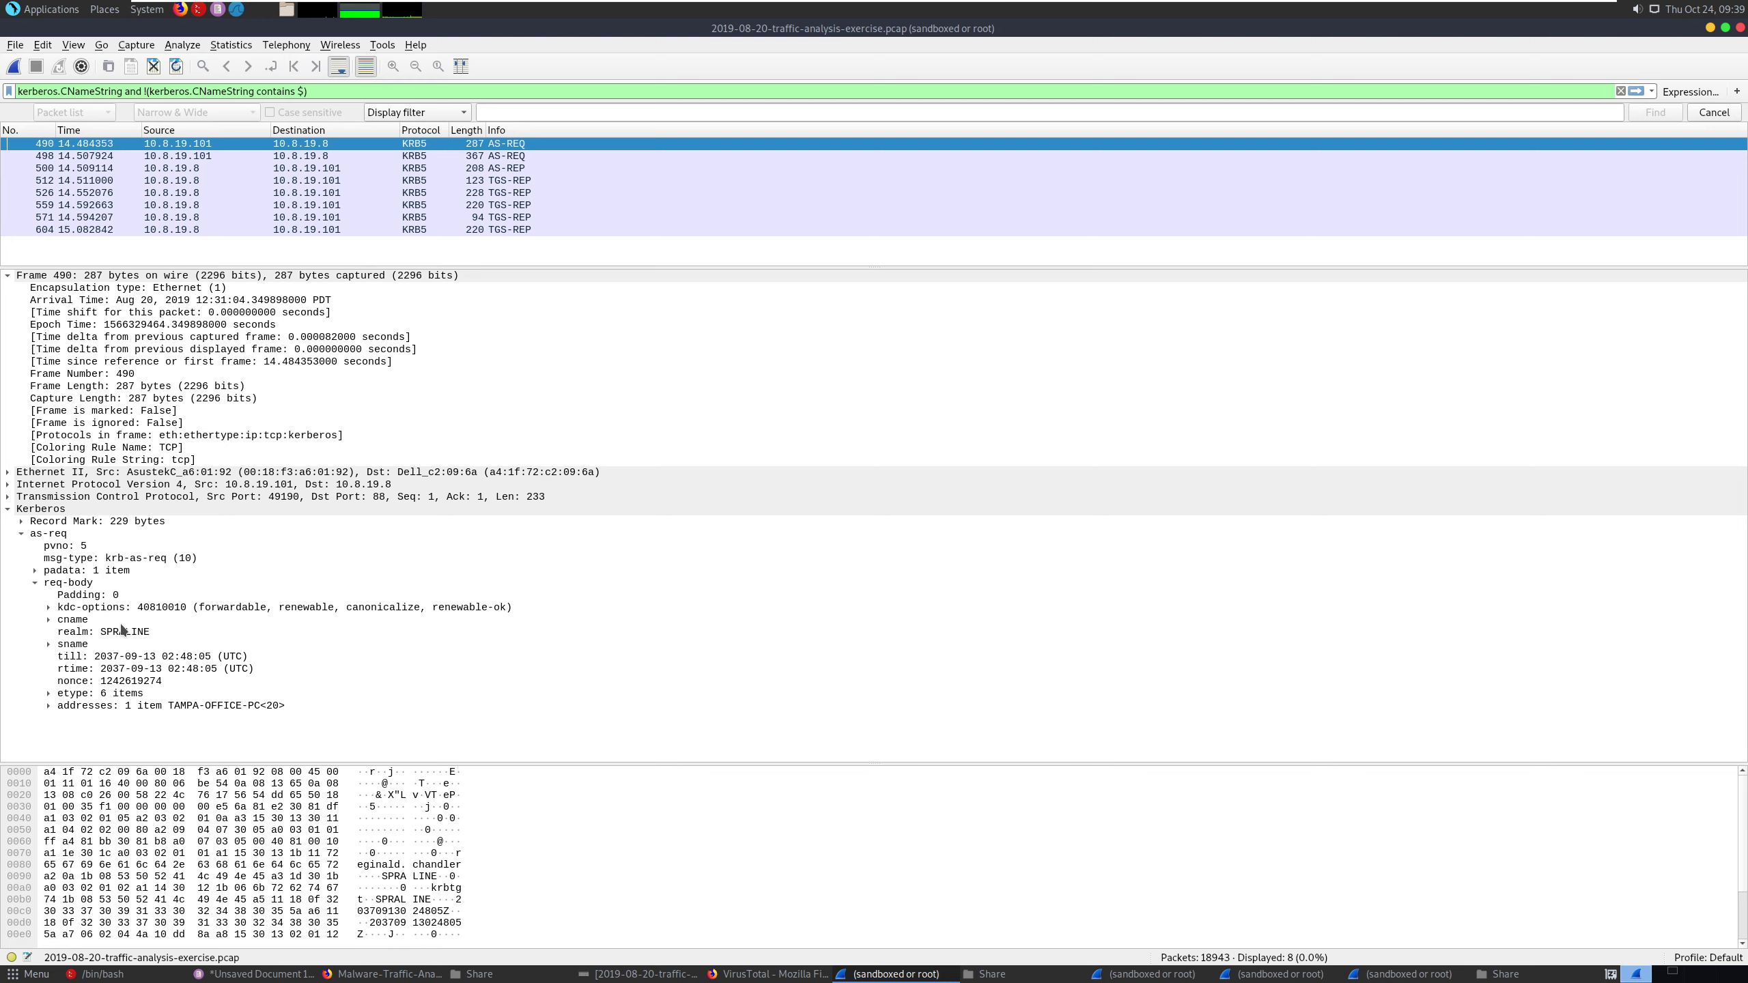
left_click(49, 620)
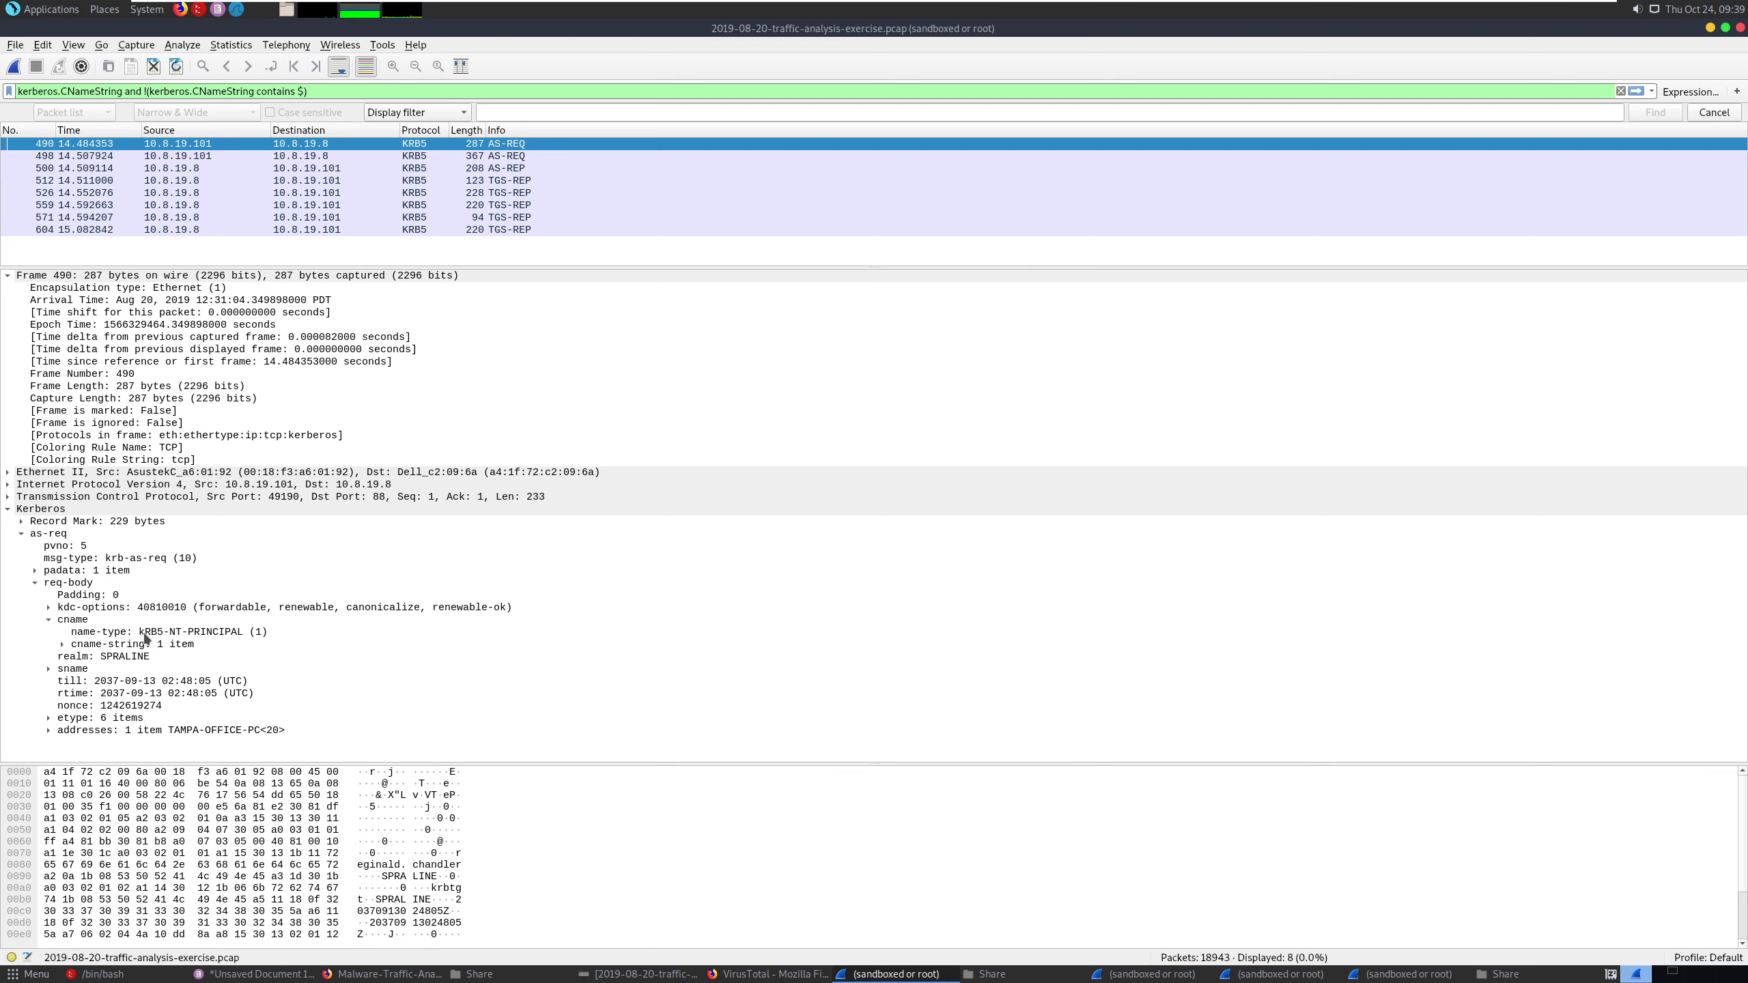
left_click(201, 632)
left_click_drag(200, 632, 224, 634)
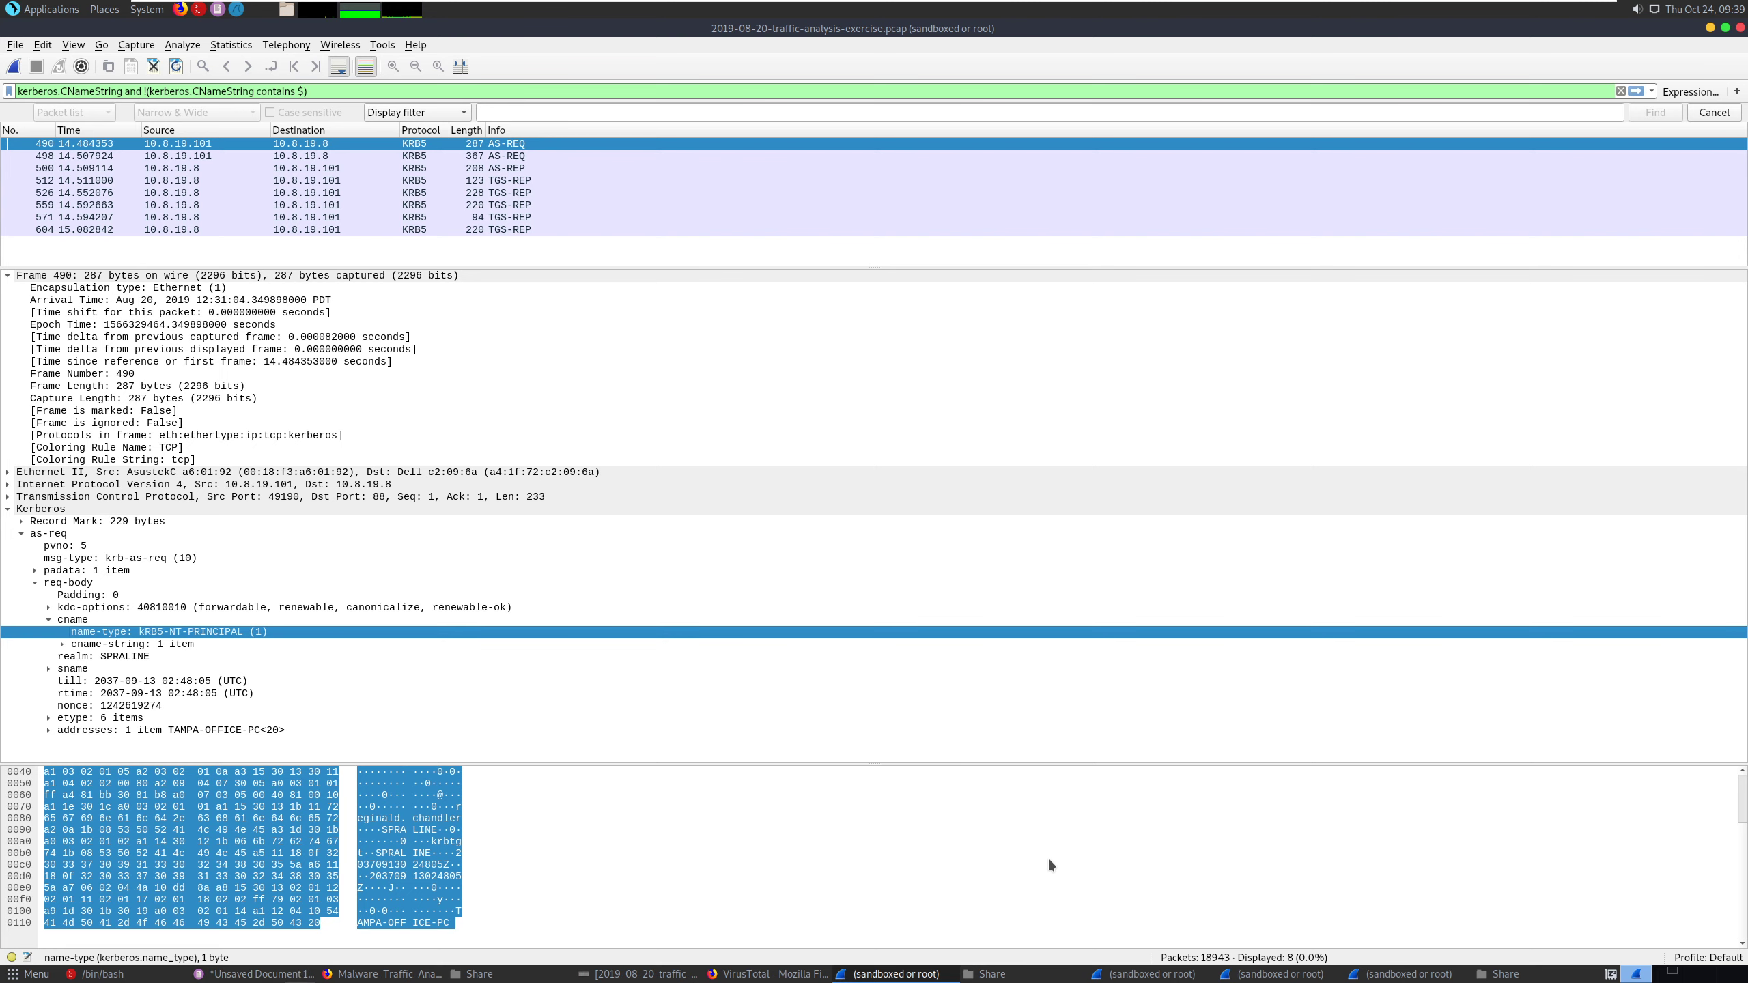
- Enter kRB5-NT-PRINCIP under the Windows user account question in the Pluma notes
key("alt+Tab")
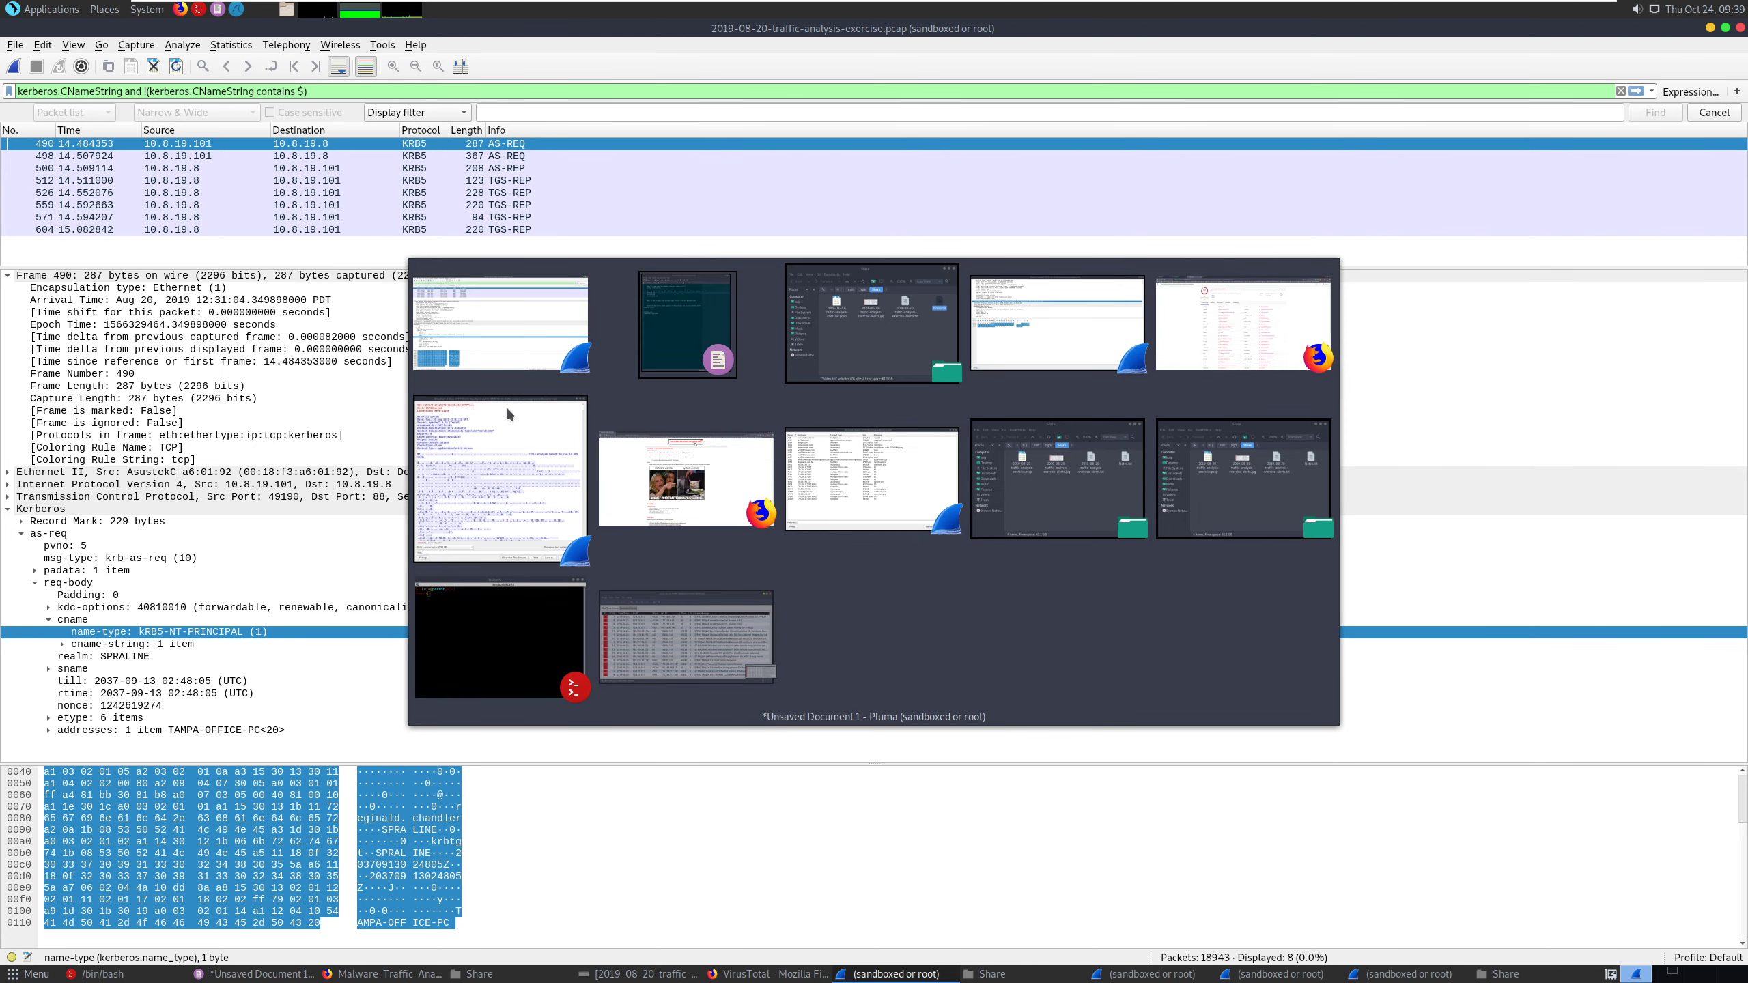
left_click(681, 327)
key("alt+Tab")
key("alt+Tab")
key("alt+Tab")
key("alt+Tab")
key("alt+Tab")
key("alt+Tab")
key("alt+Tab")
key("alt+Tab")
key("alt+Tab")
key("alt+Tab")
key("alt+Tab")
key("alt+Tab")
key("alt+Tab")
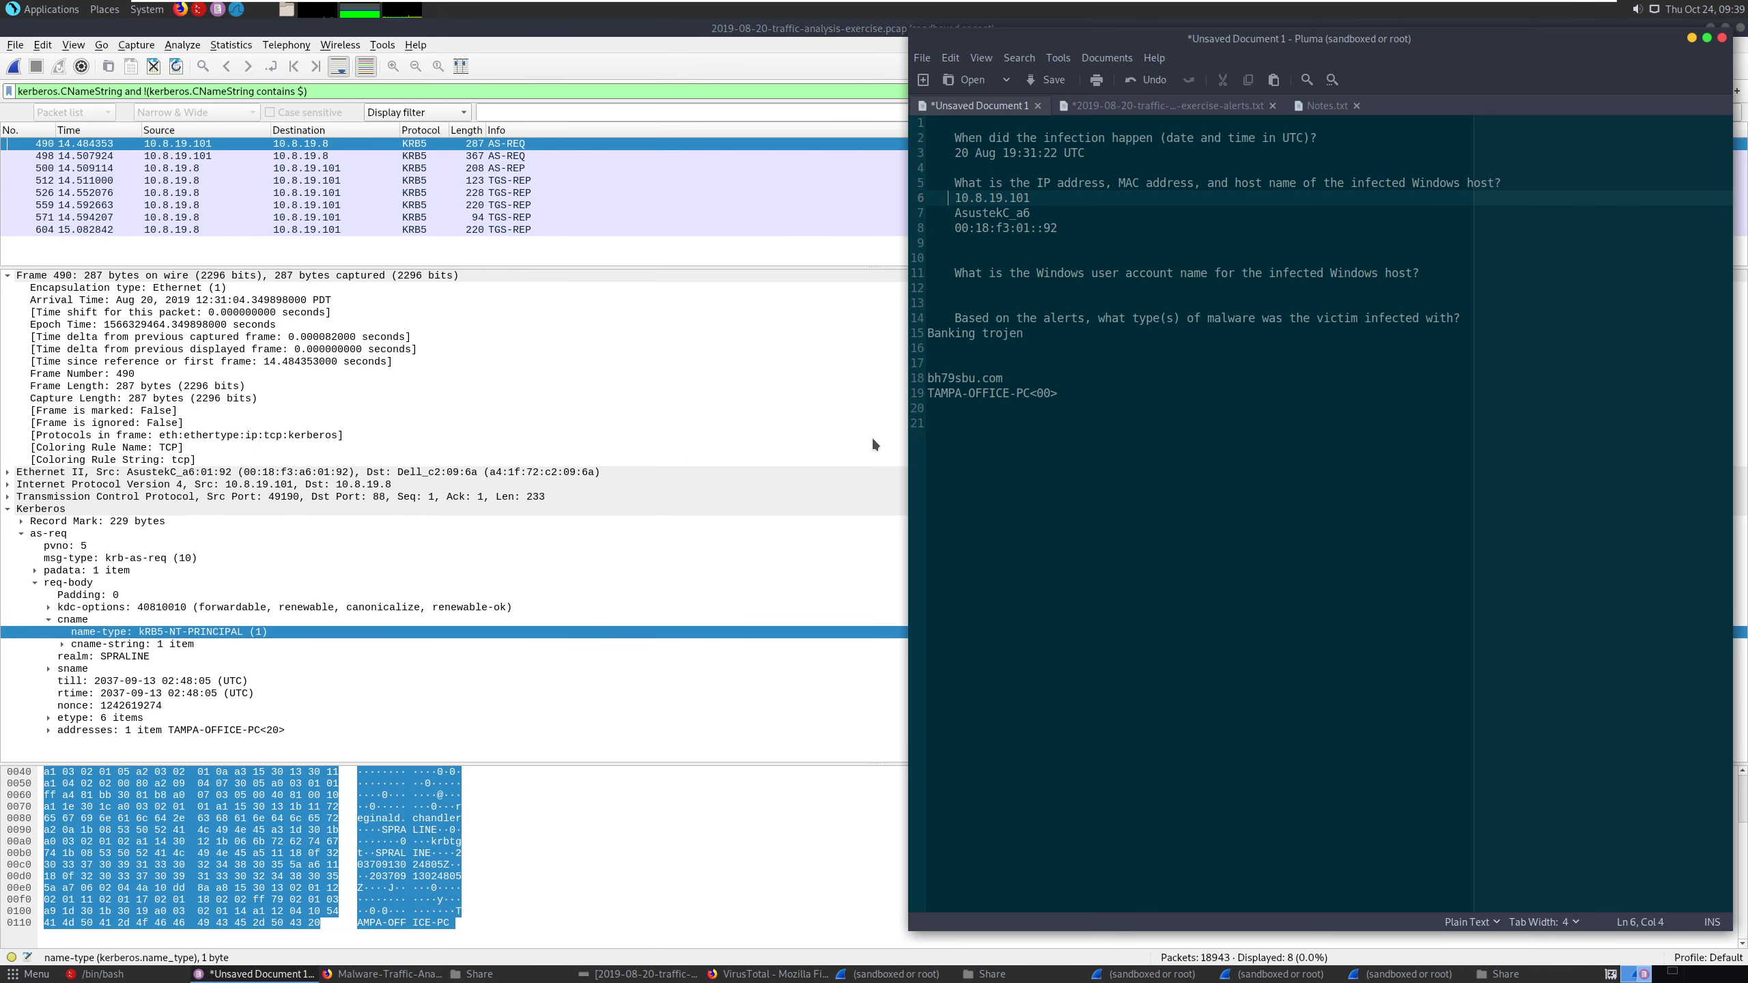
left_click(1048, 245)
left_click(1032, 288)
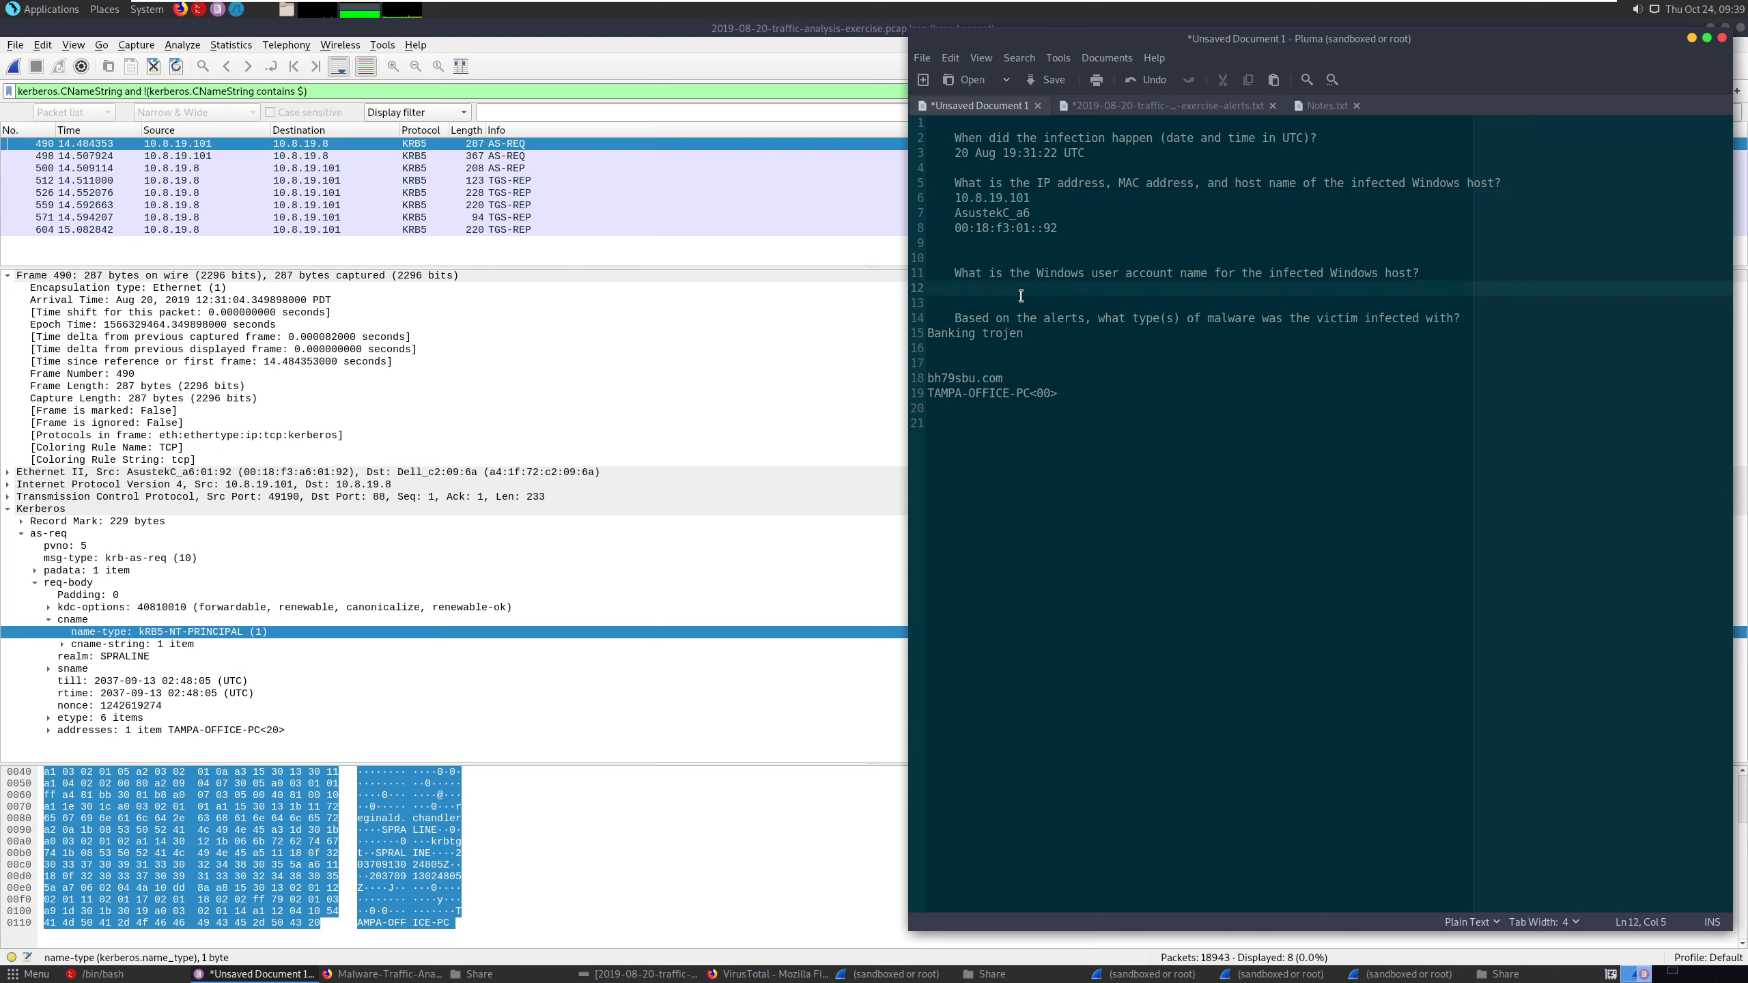
type("kRB5-NT-PRINCIP")
- Copy all visible packet detail items of frame 490 and paste them three lines below TAMPA-OFFICE-PC<00> in the Pluma notes
right_click(239, 626)
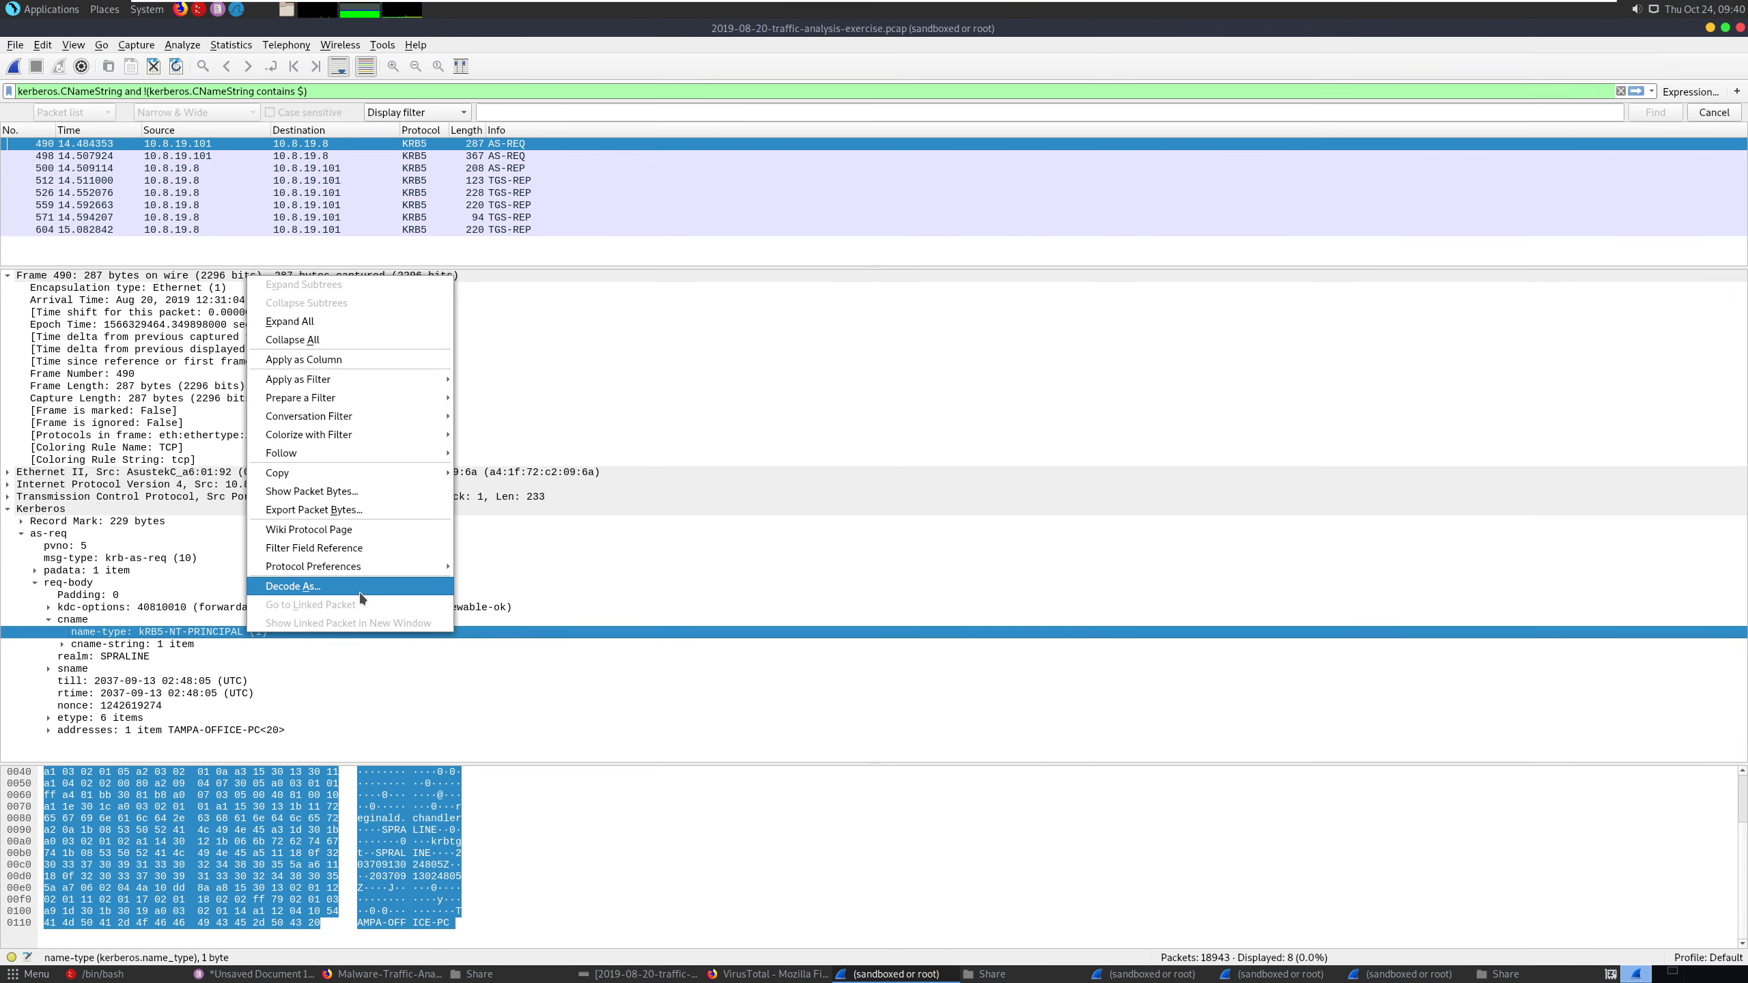
mouse_move(352, 478)
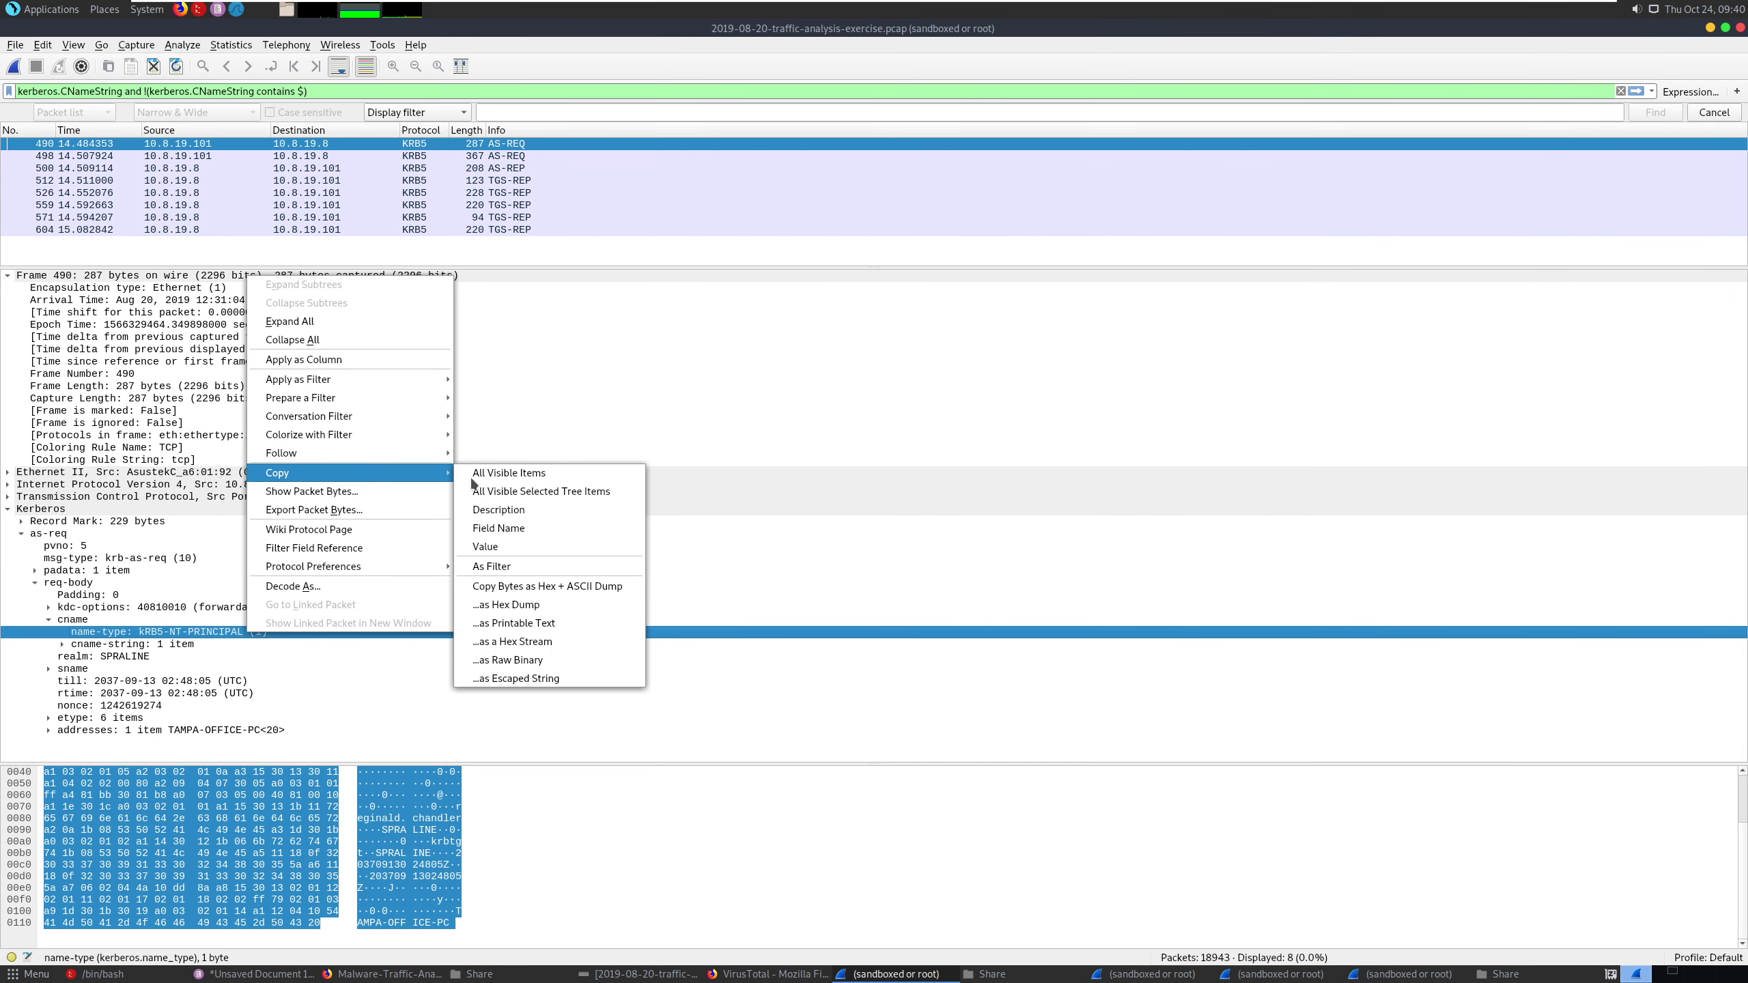
left_click(522, 475)
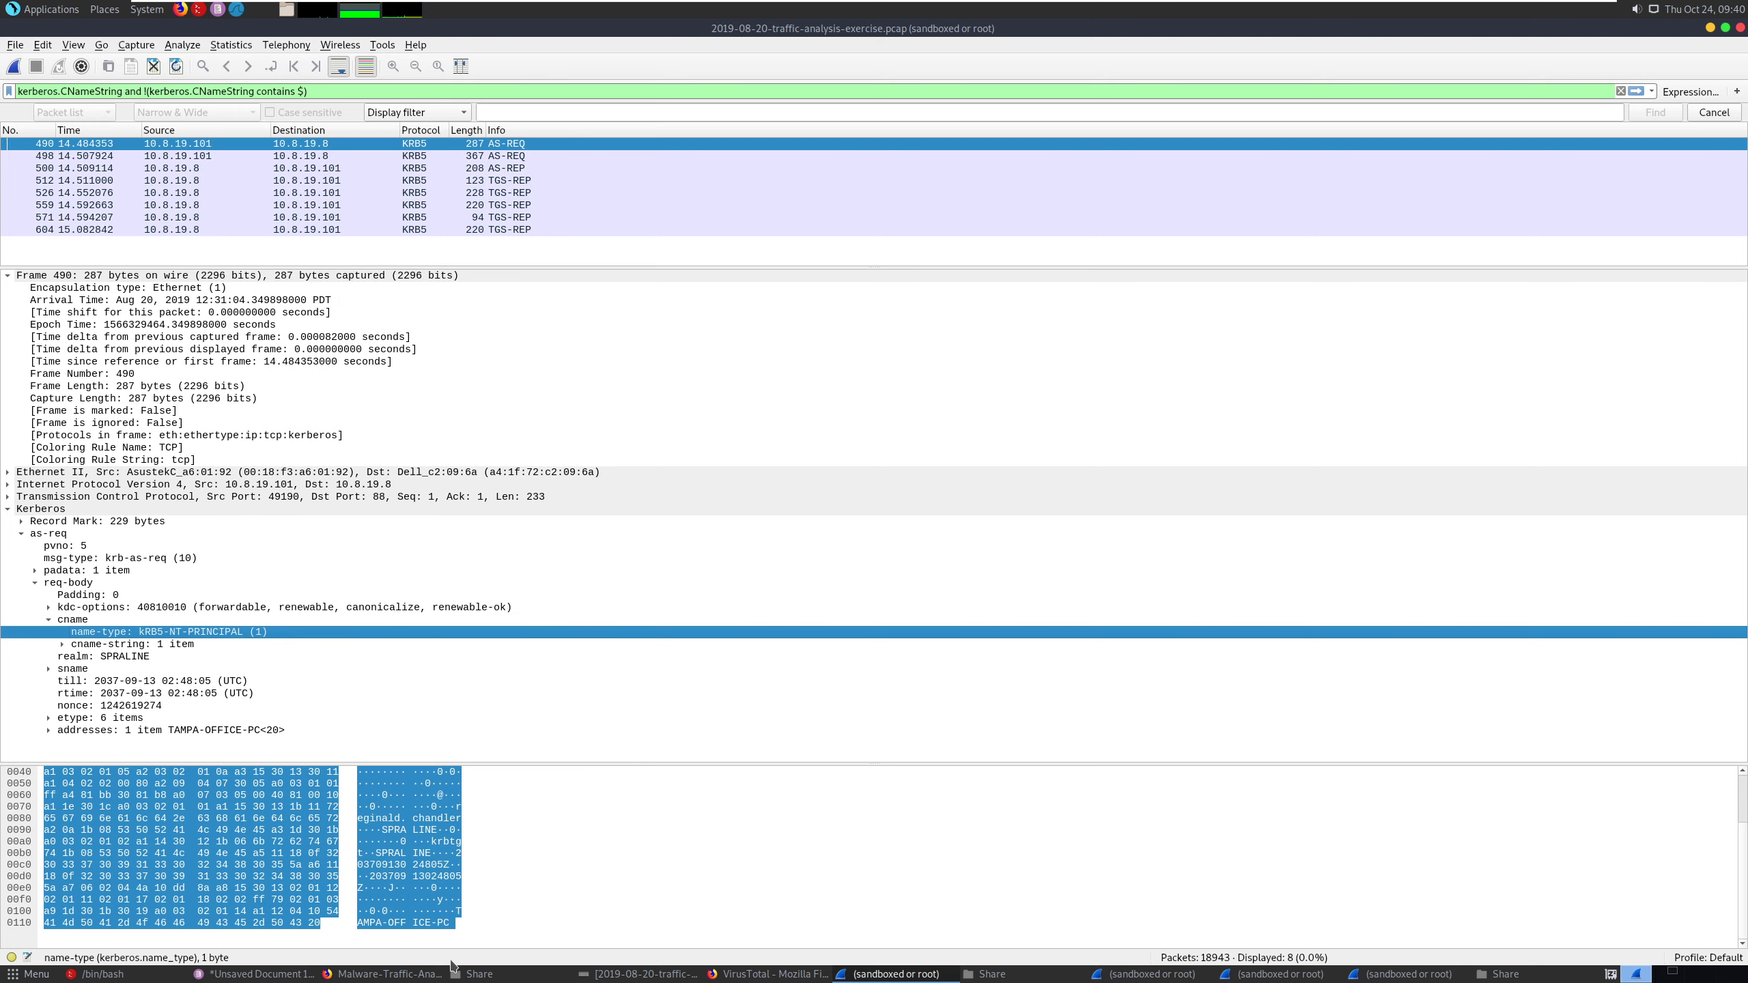
left_click(234, 973)
left_click(1133, 399)
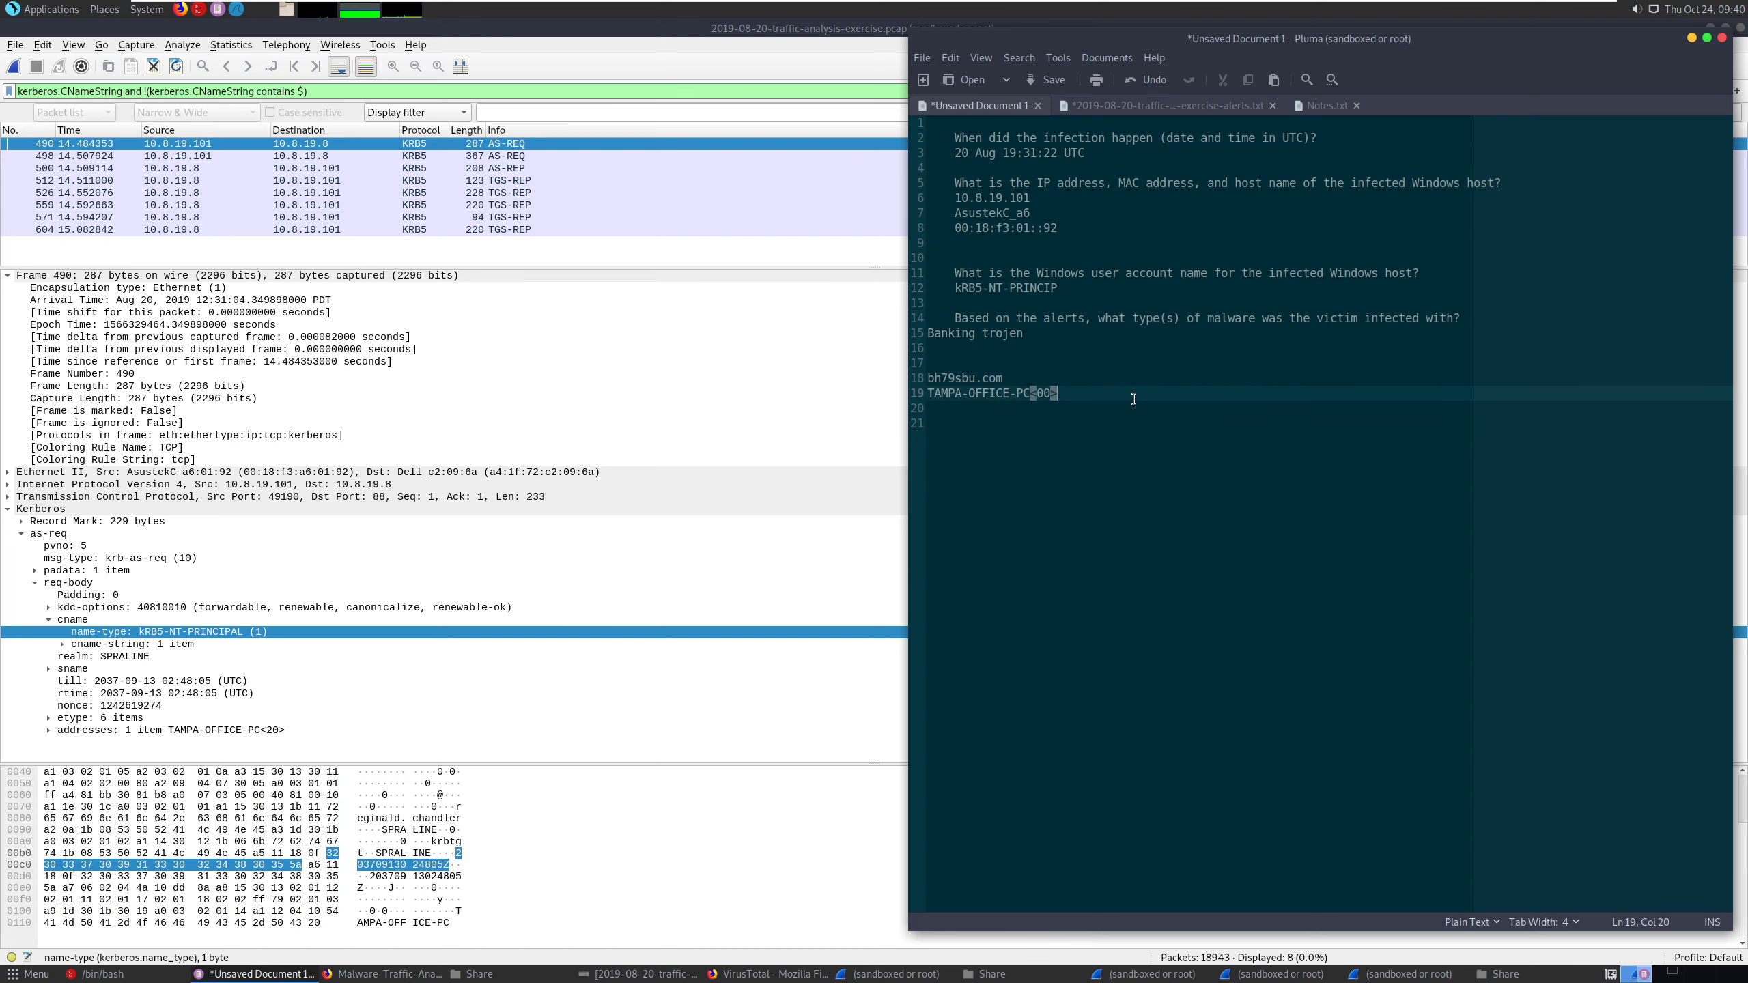
key("Return")
key("Return")
key("Return")
key("ctrl+v")
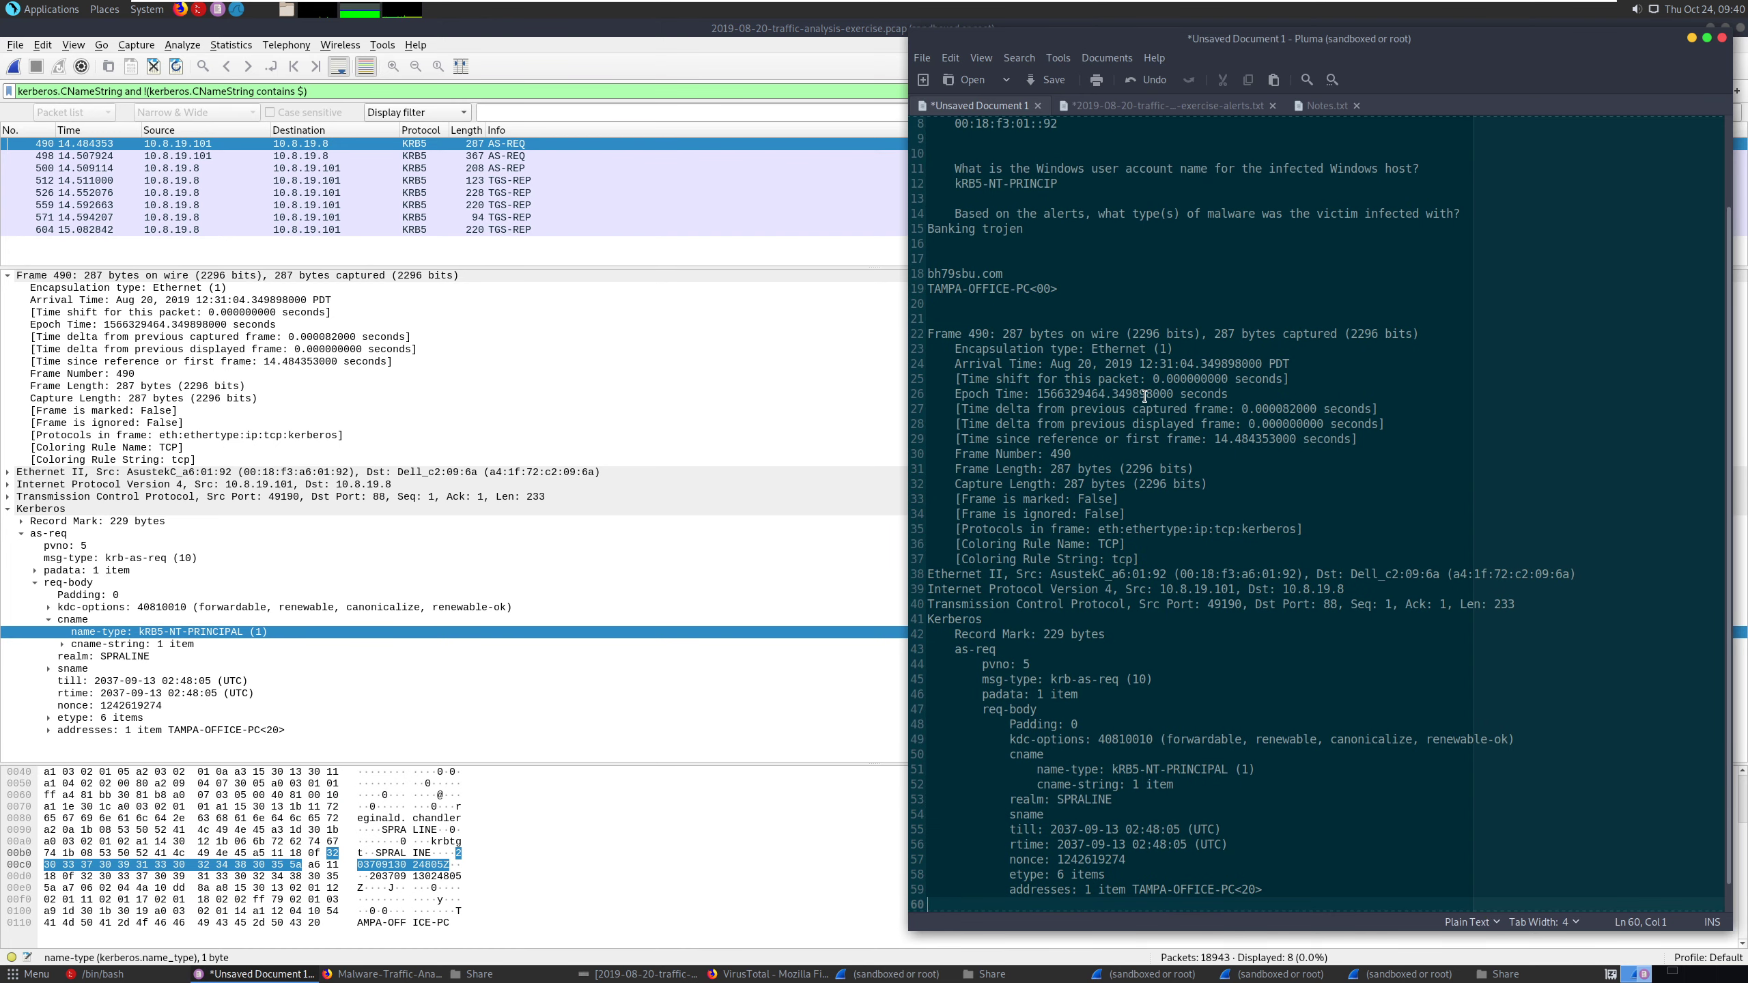
scroll(1189, 844, "down", 1)
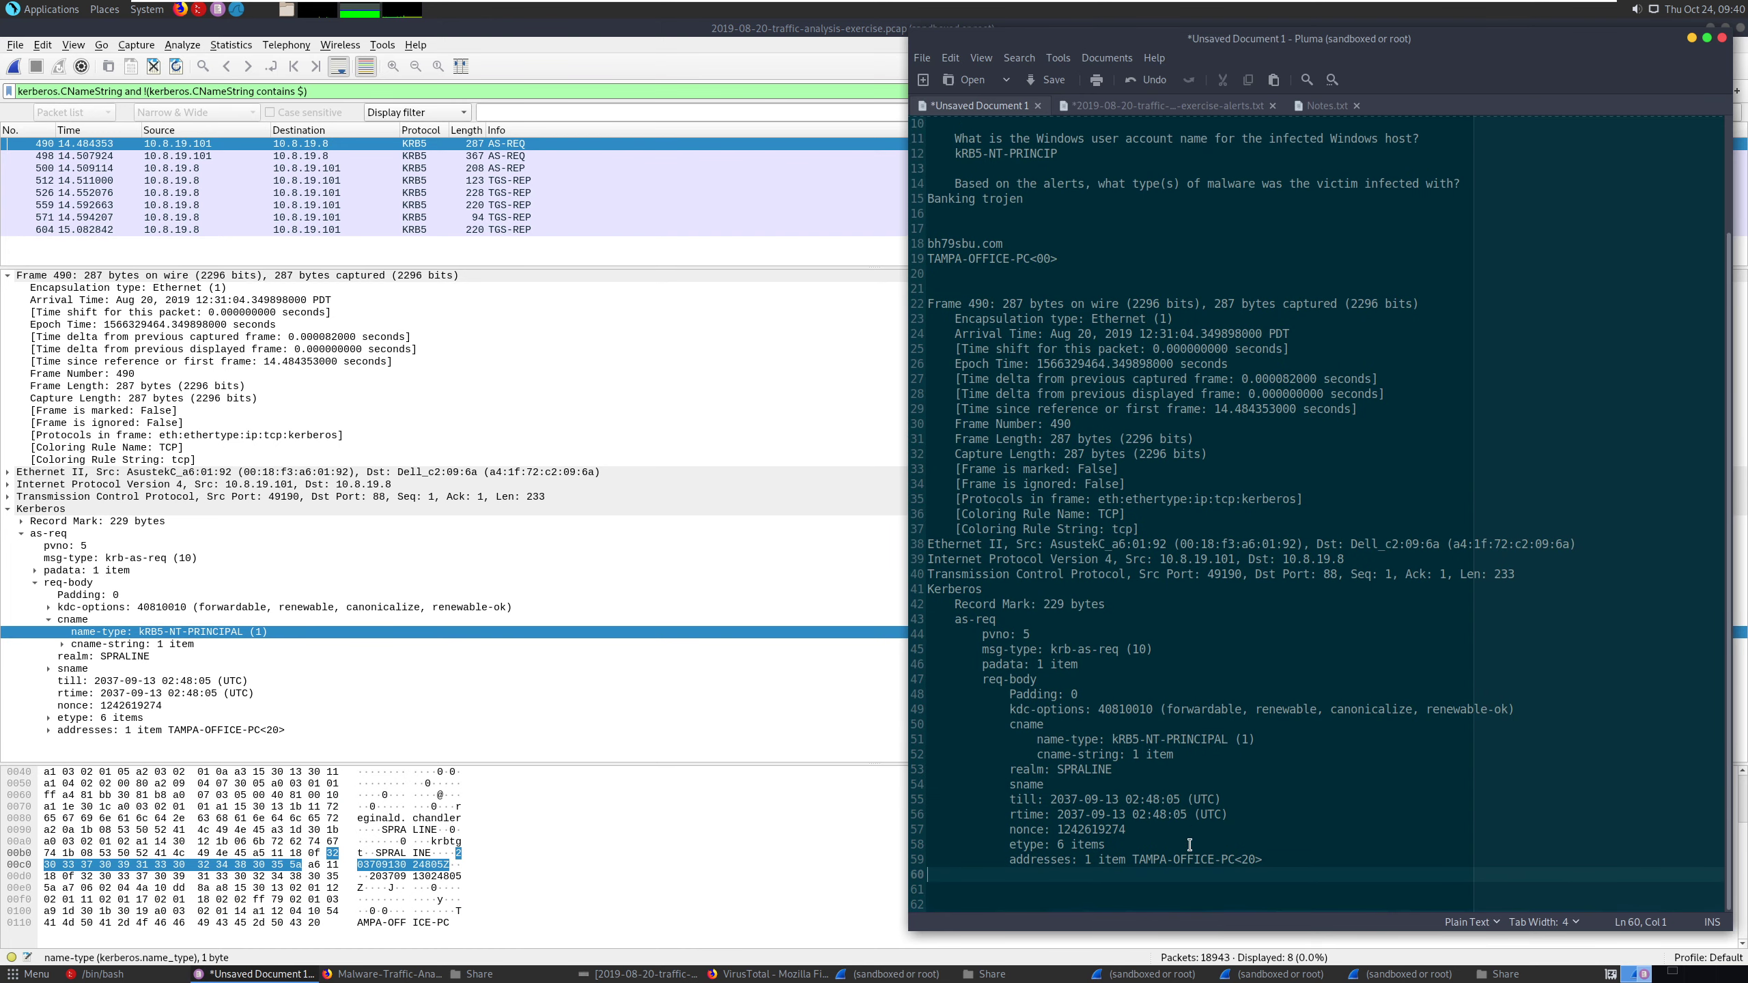
- Copy kRB5-NT-PRINCIPAL from the pasted name-type line, and delete the whole pasted packet dump from the notes
left_click(1187, 845)
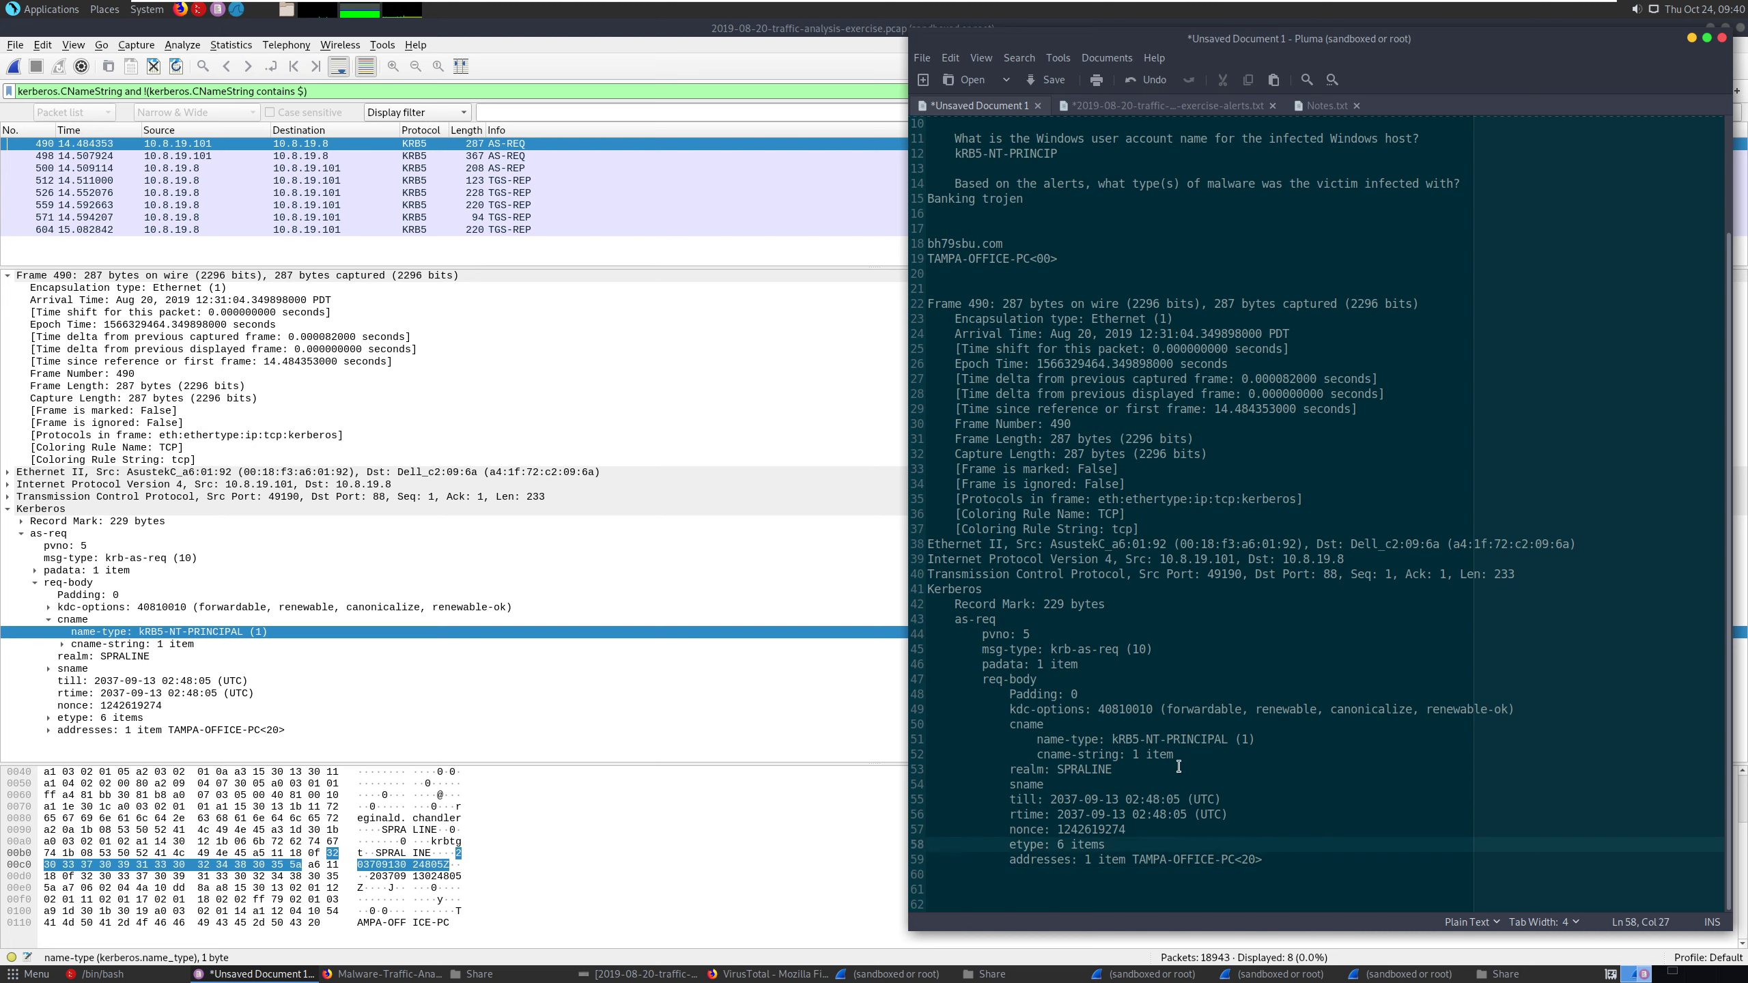
left_click_drag(1228, 740, 1110, 740)
right_click(1132, 744)
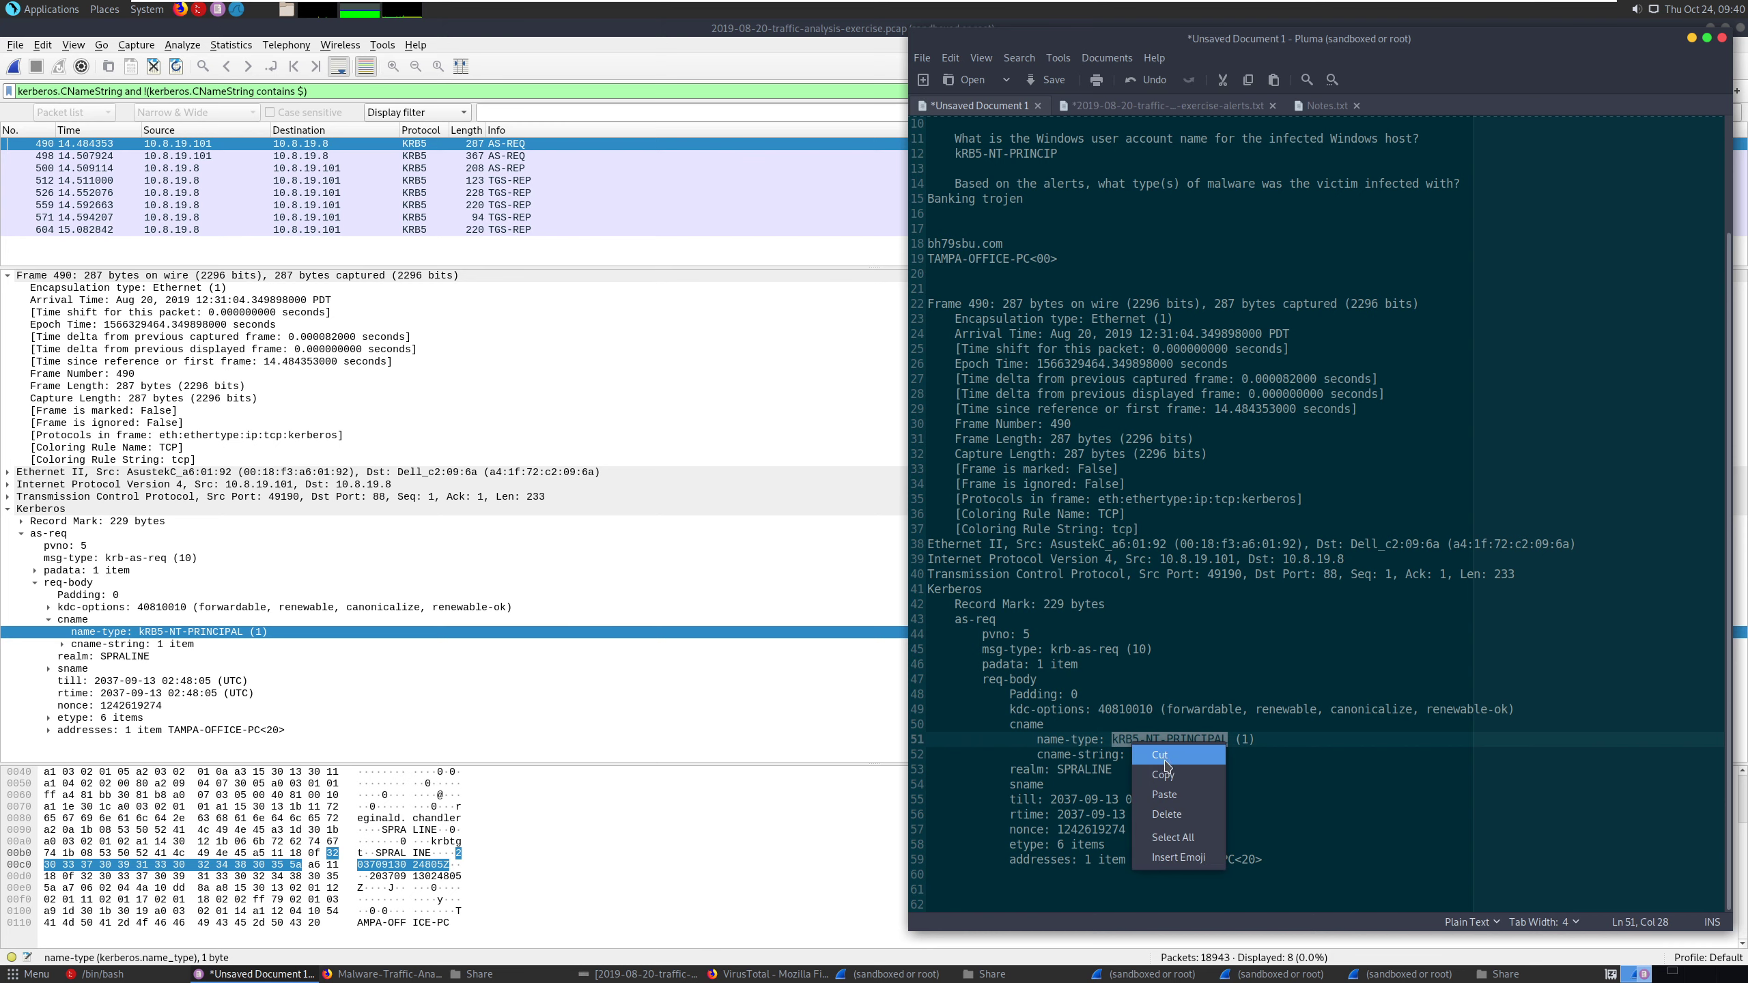
left_click(1169, 774)
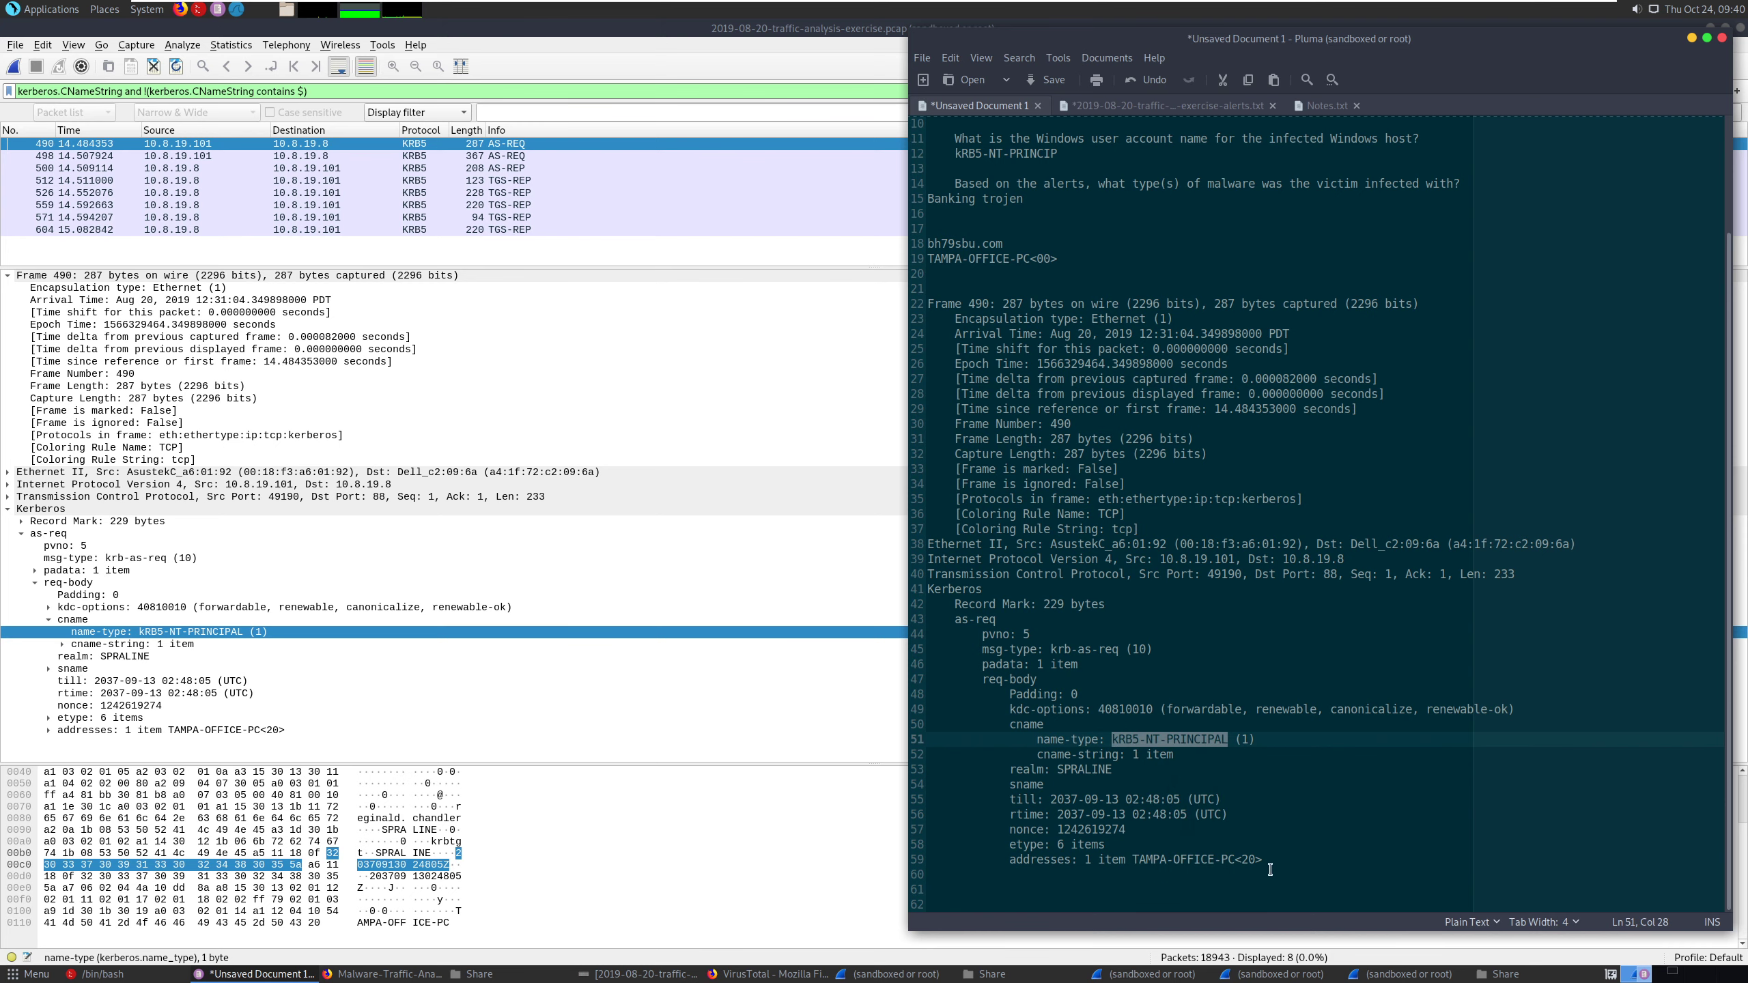
left_click_drag(1261, 859, 910, 311)
key("Delete")
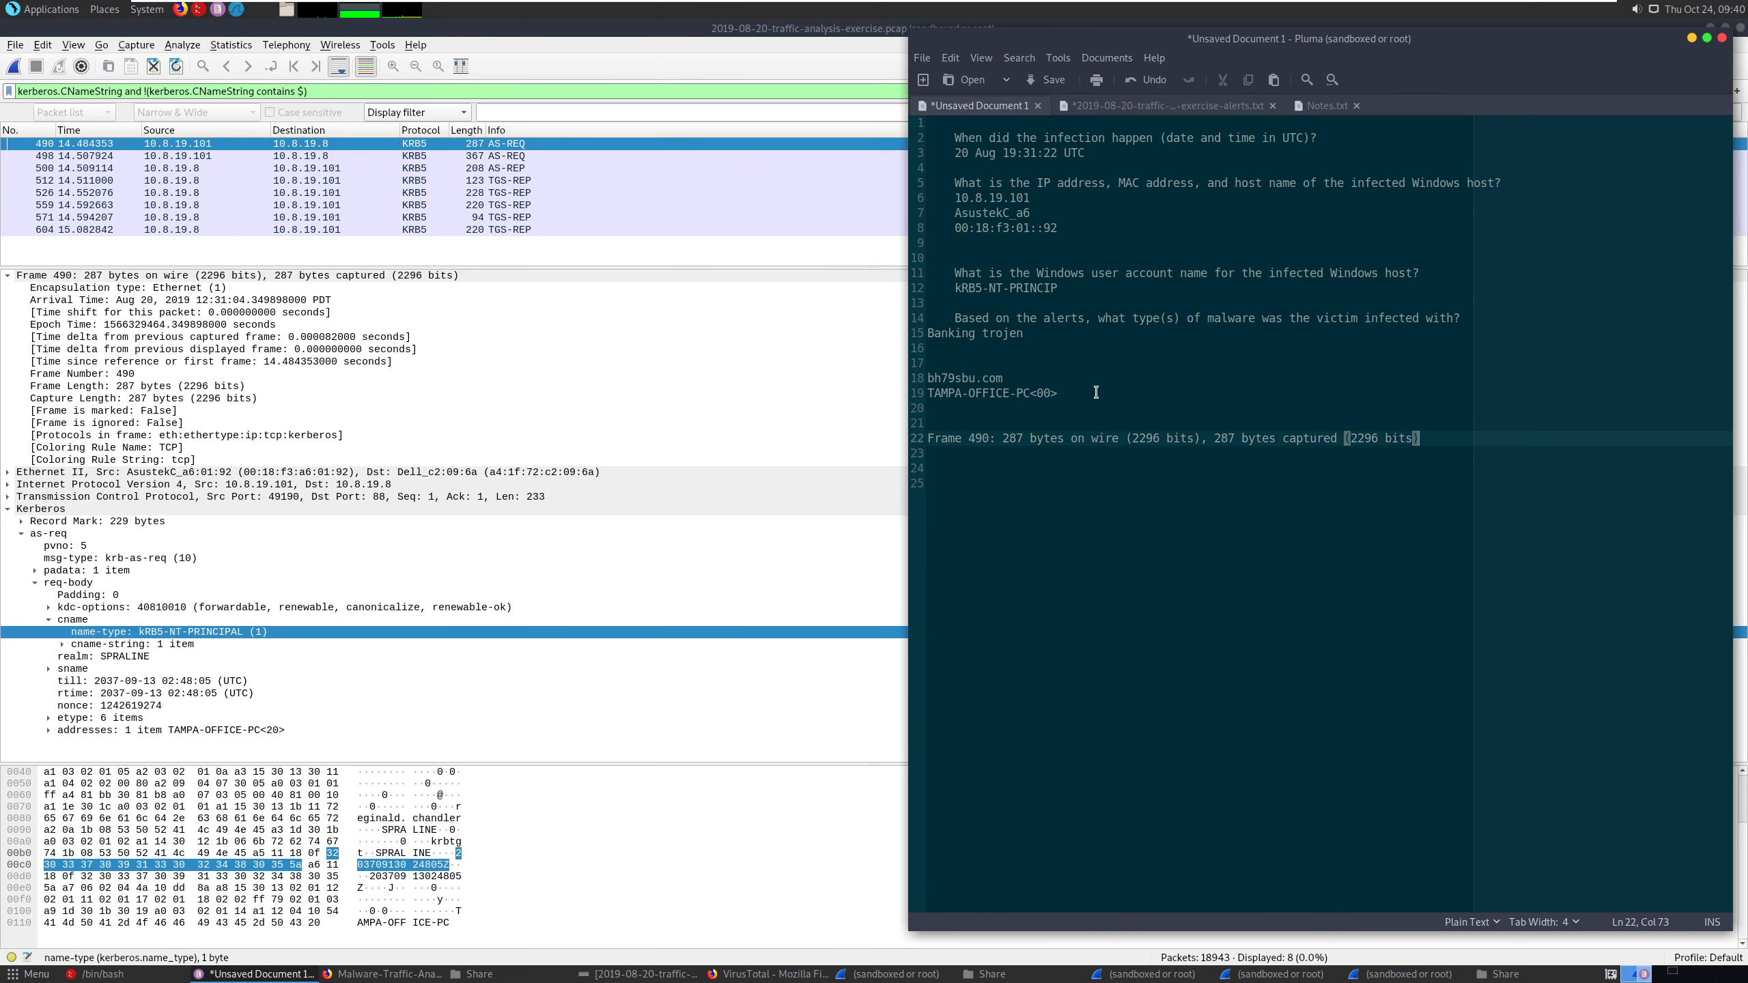
double_click(1258, 439)
triple_click(1258, 439)
key("Delete")
- Replace the Windows user account answer with the copied kRB5-NT-PRINCIPAL, and indent it and the Banking trojen line
triple_click(1089, 290)
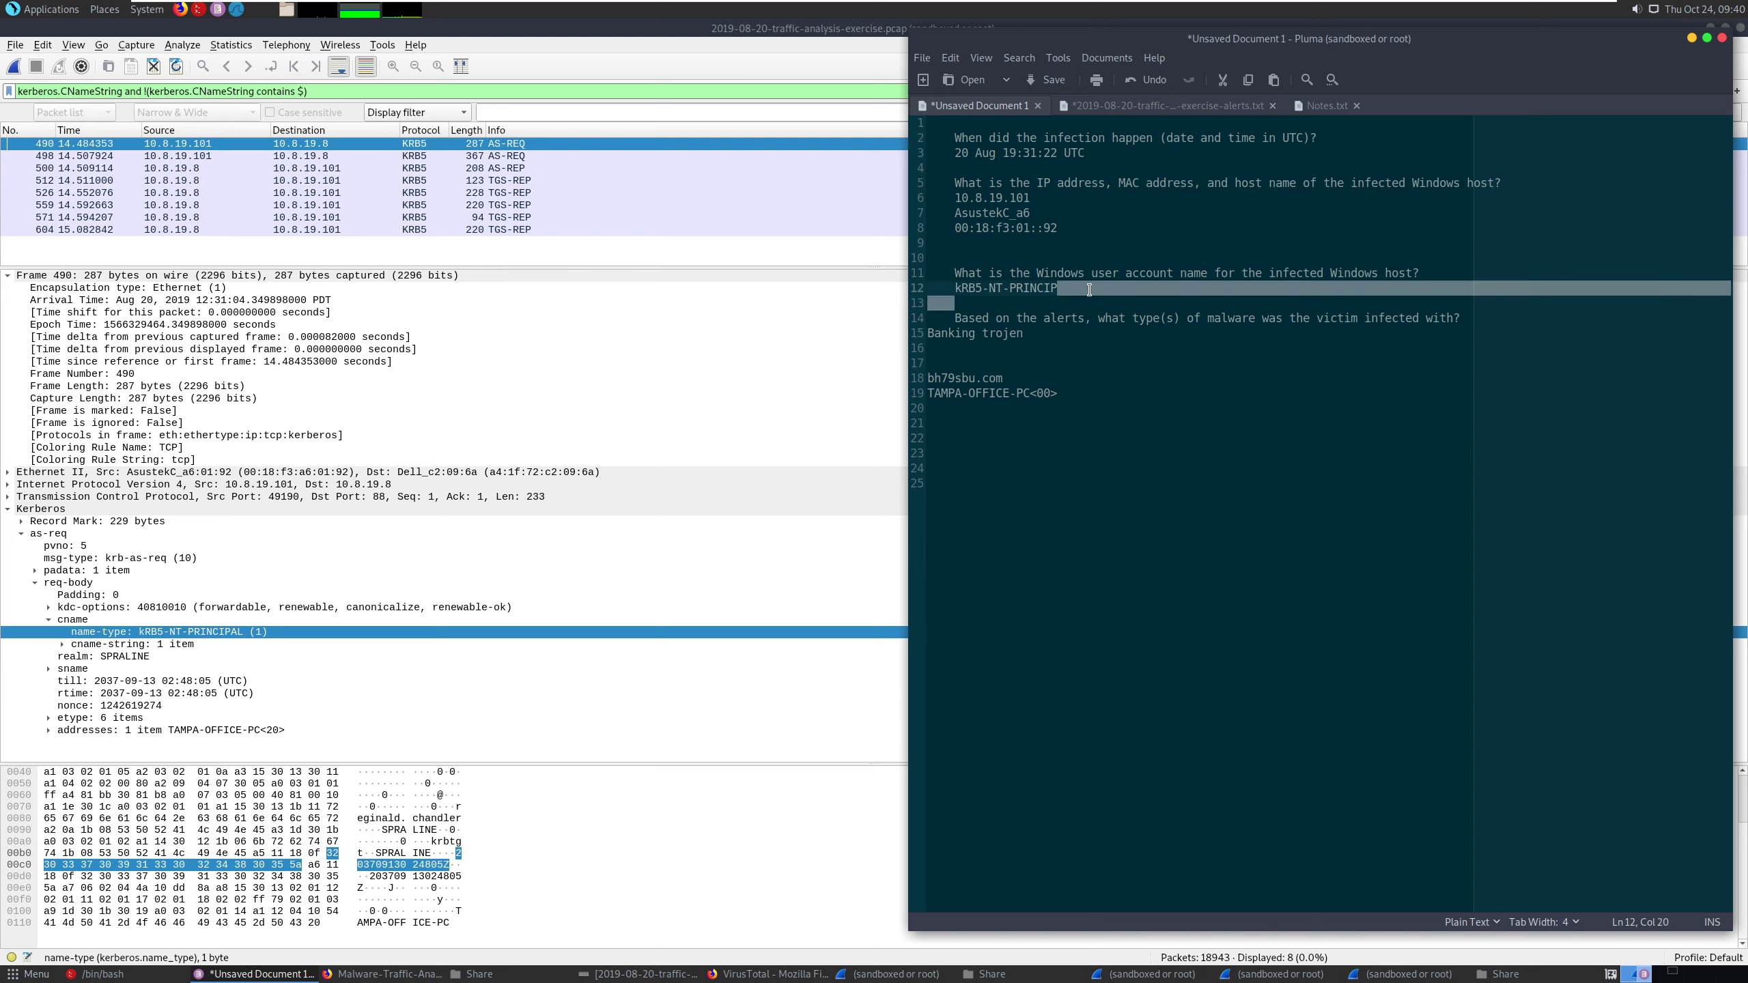
key("ctrl+v")
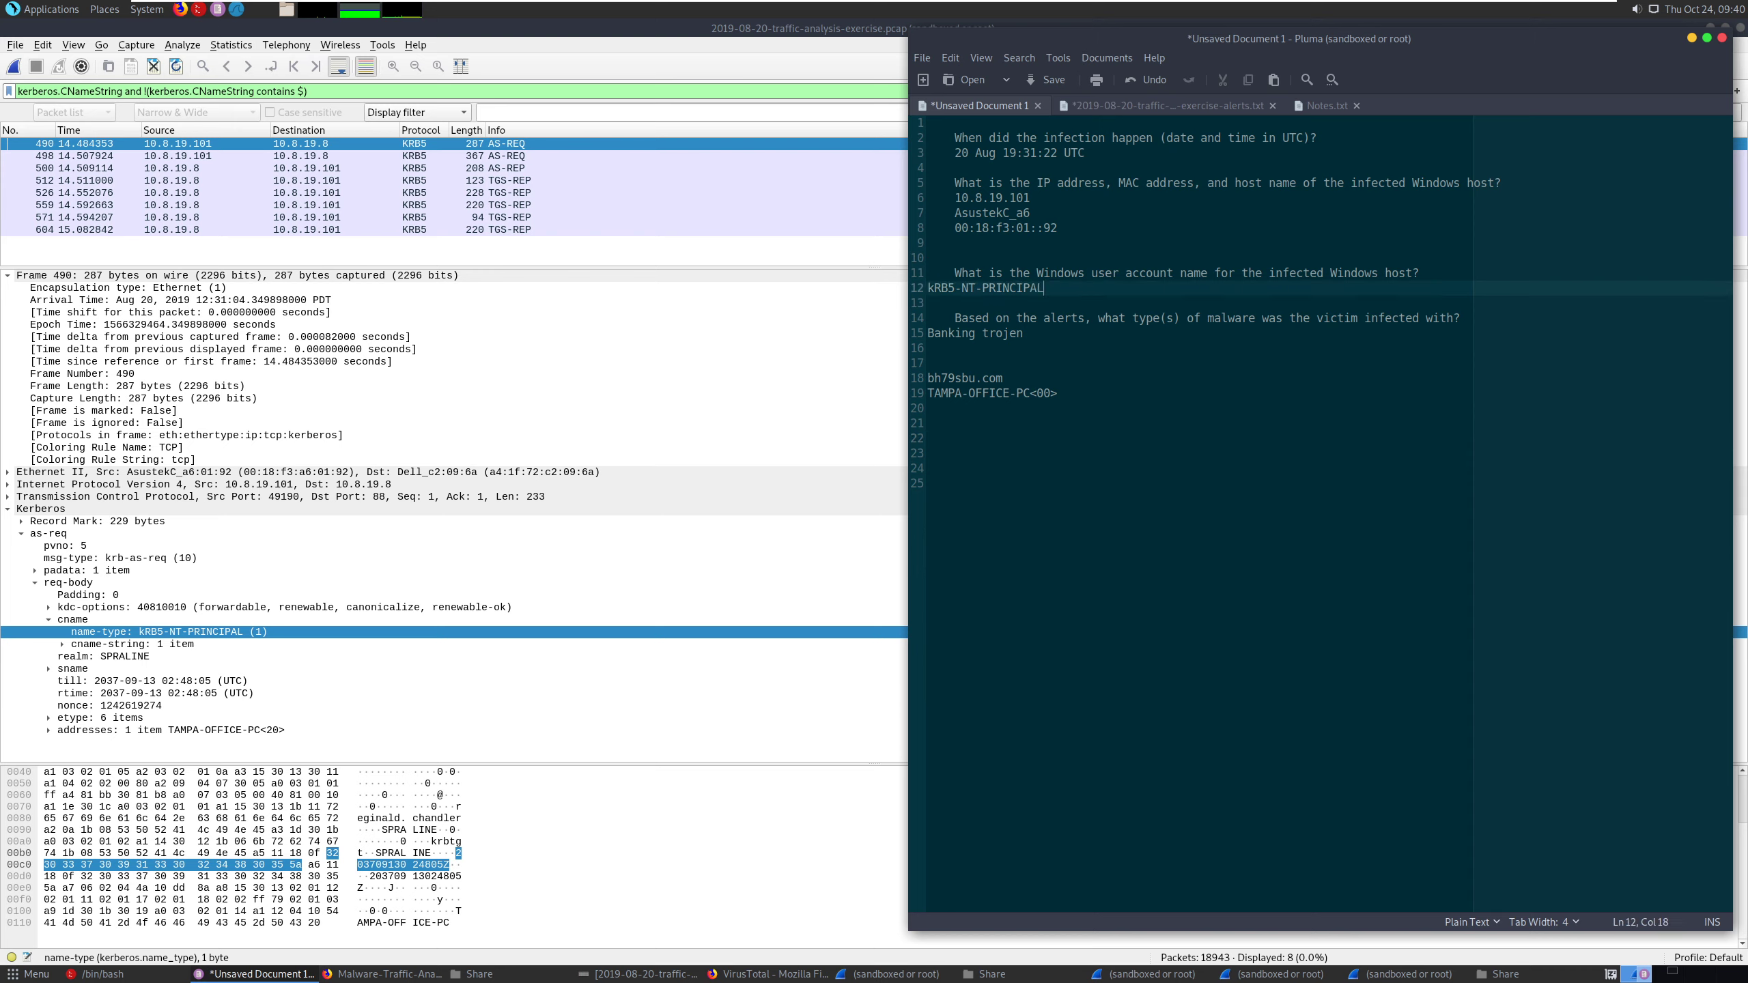
left_click(936, 289)
key("BackSpace")
key("BackSpace")
left_click(933, 334)
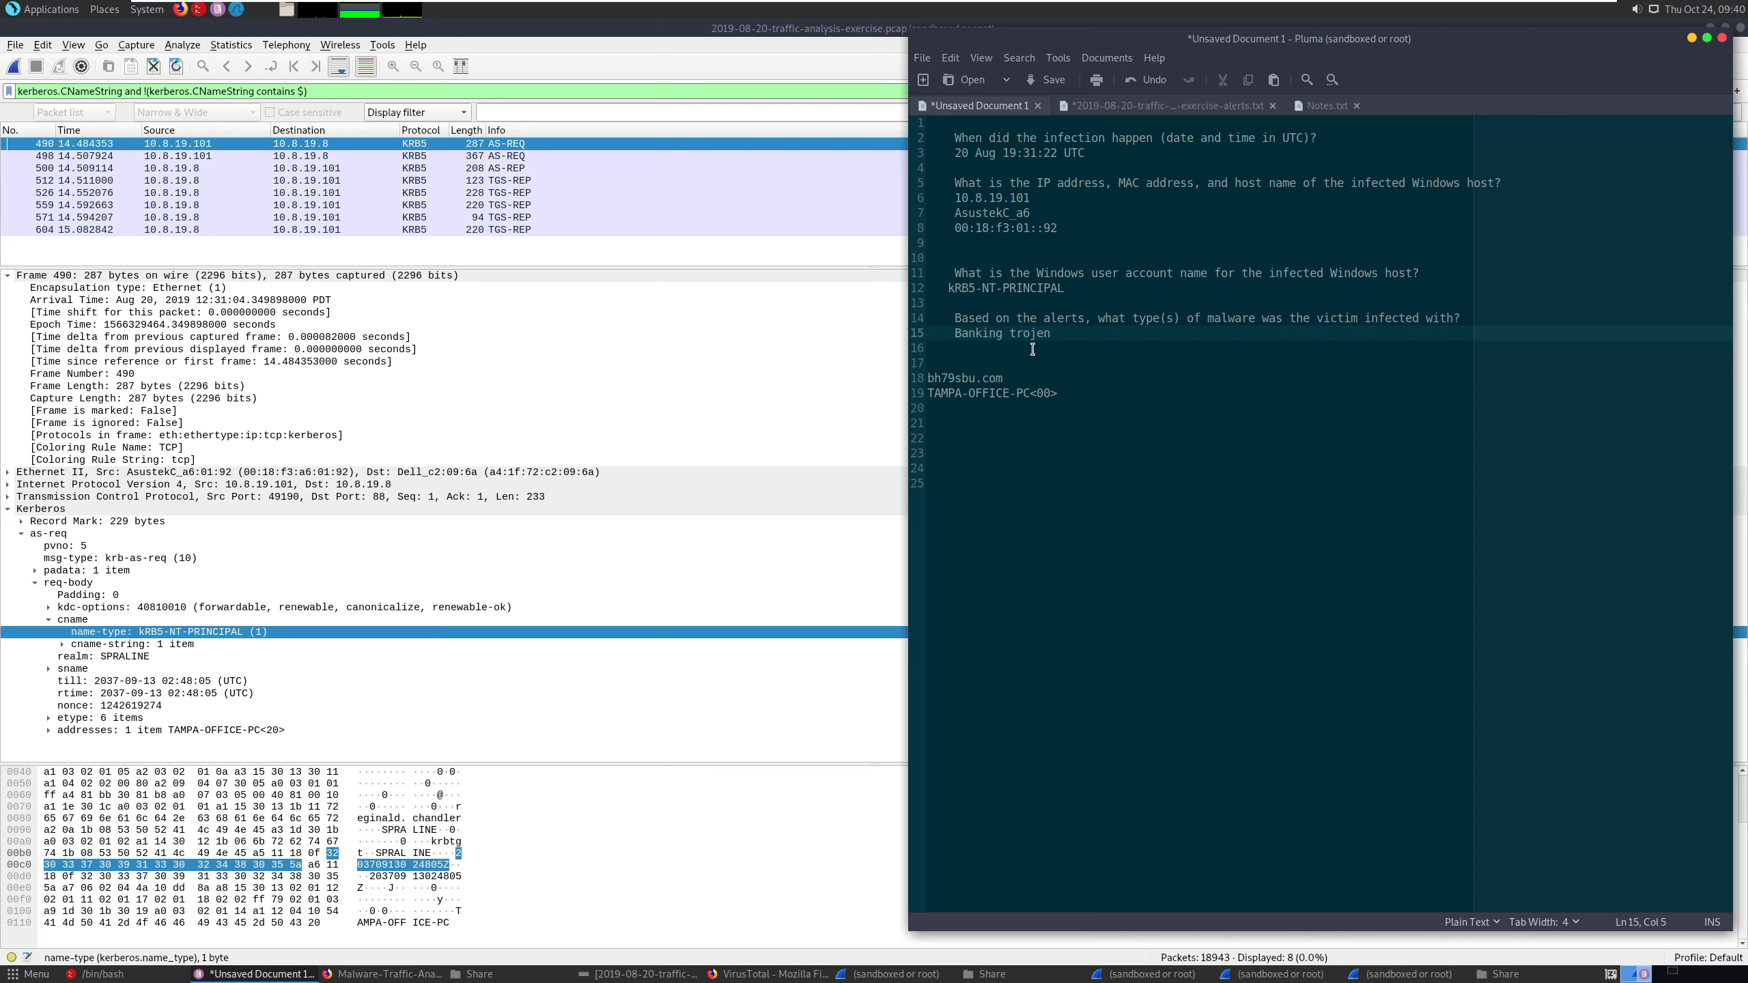
- Insert three blank lines above bh79sbu.com in the notes
left_click(998, 365)
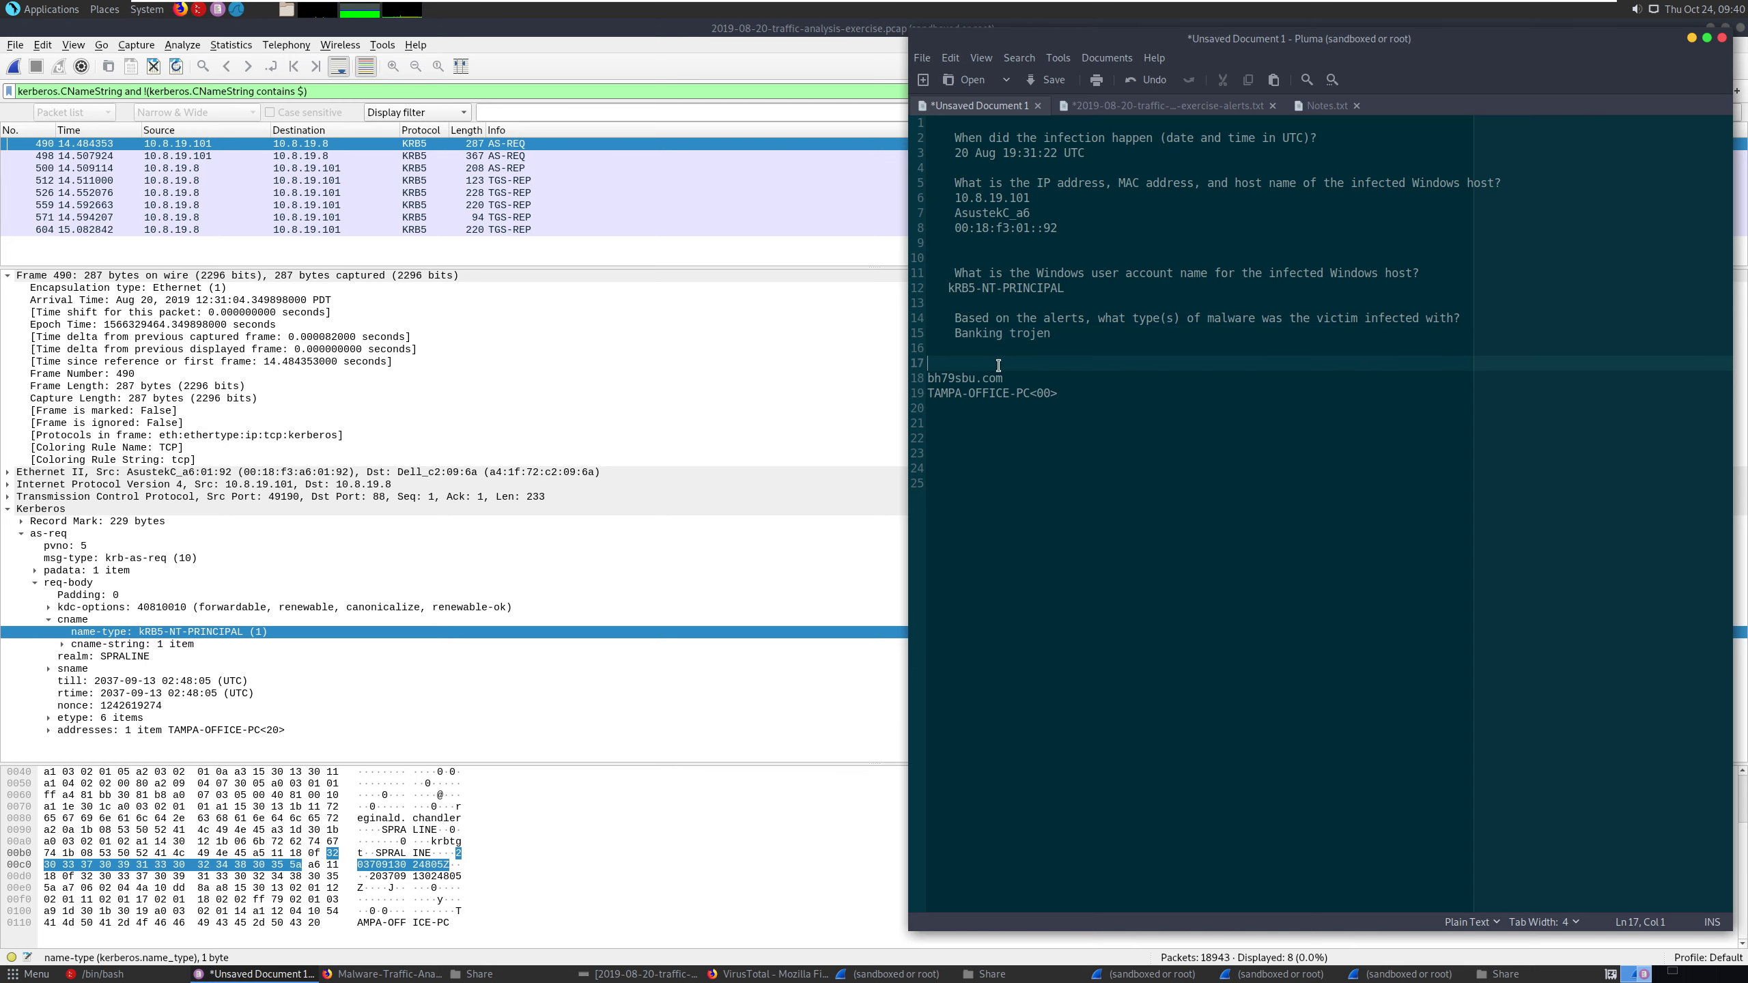
key("Return")
key("Return")
key("Return")
- Check the exercise page in Firefox, switch to the VirusTotal window and copy the file hash starting with 4d929f61
key("alt+Tab")
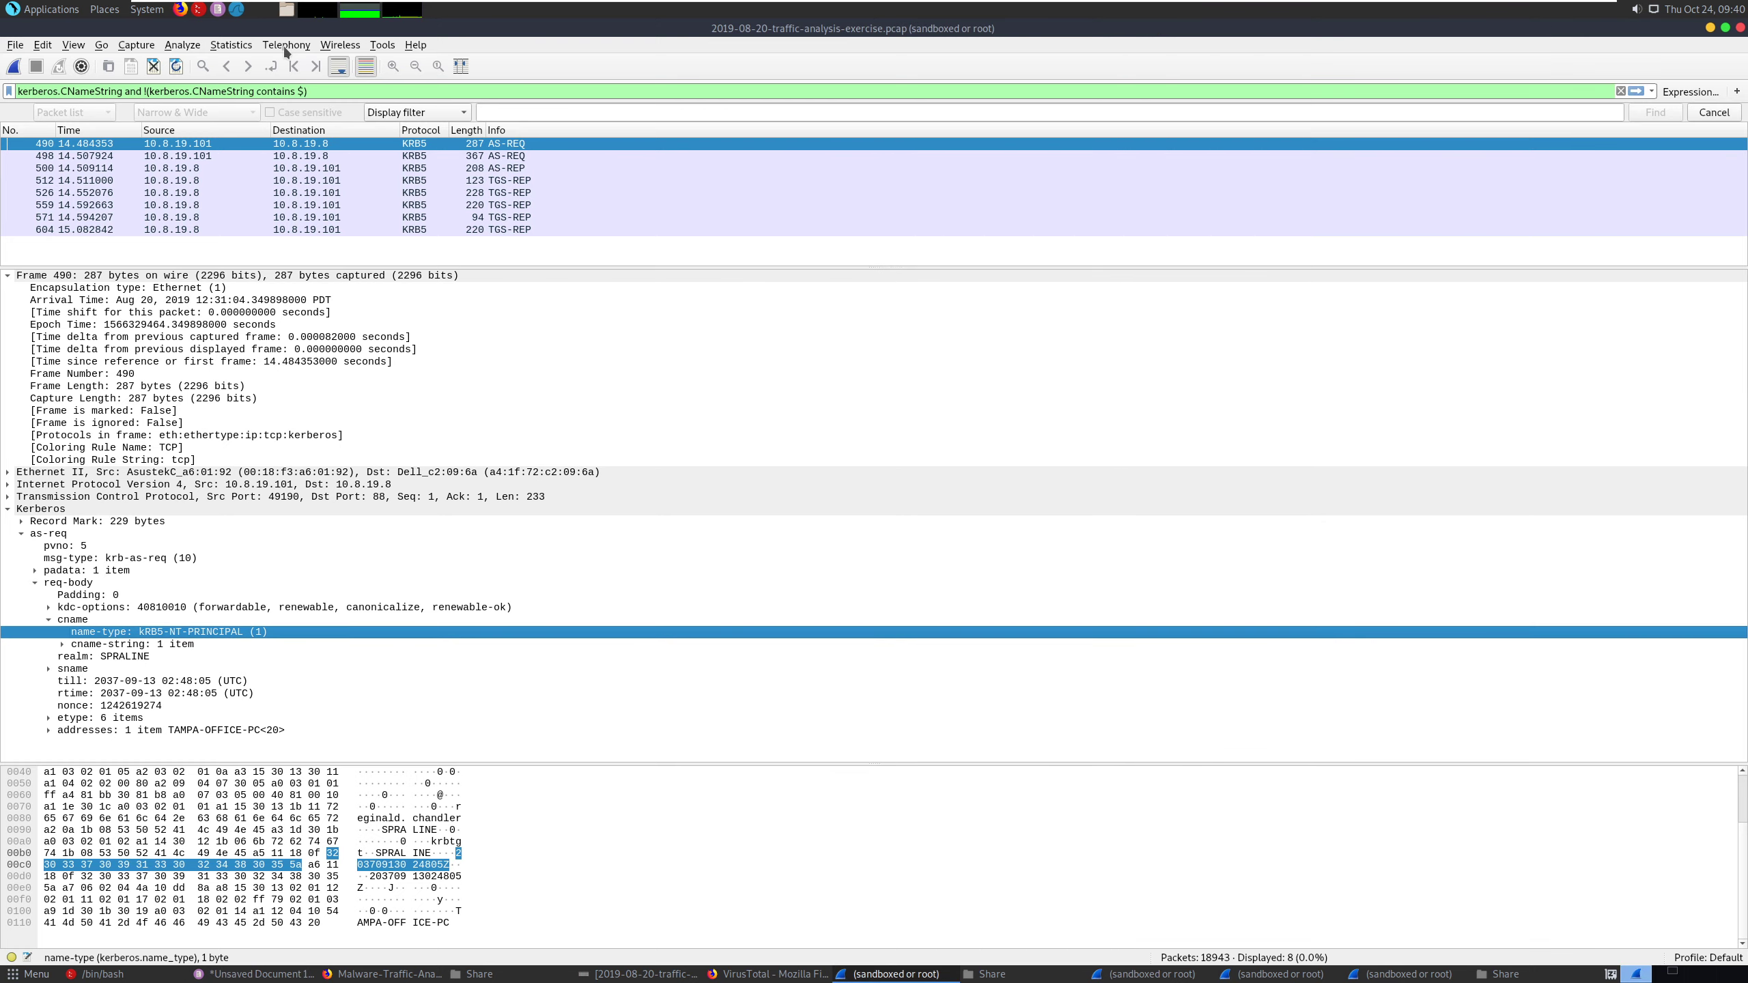
left_click(359, 975)
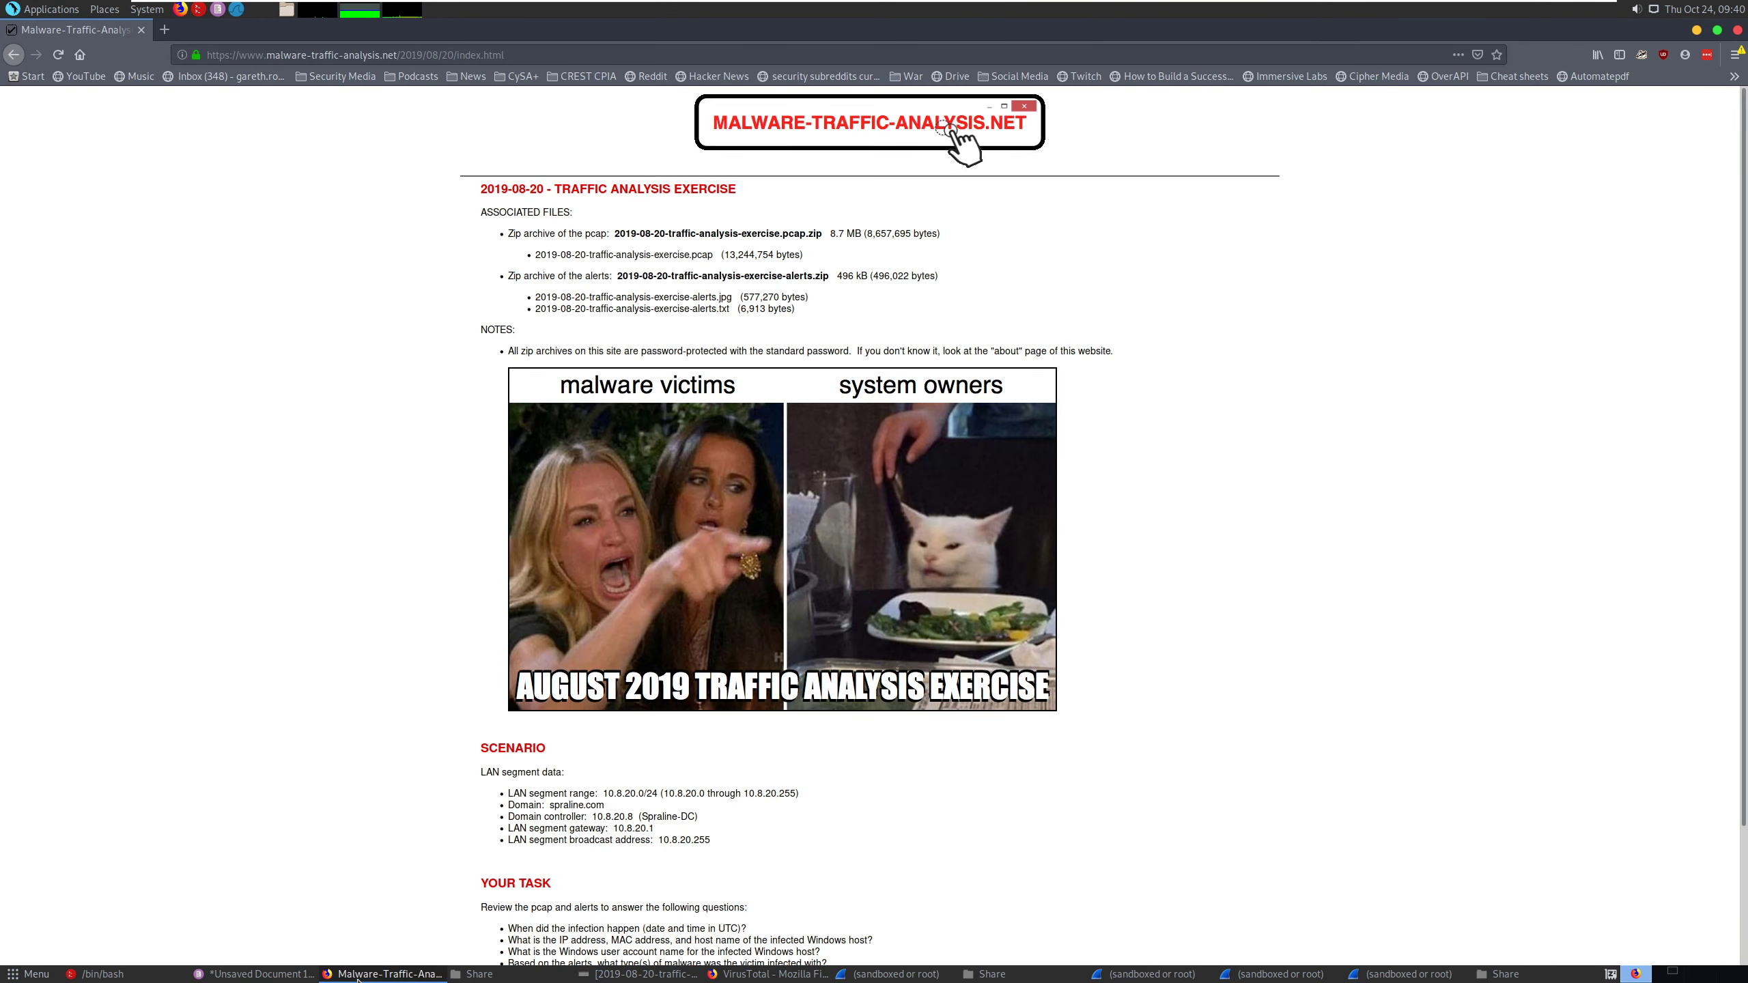
left_click(761, 975)
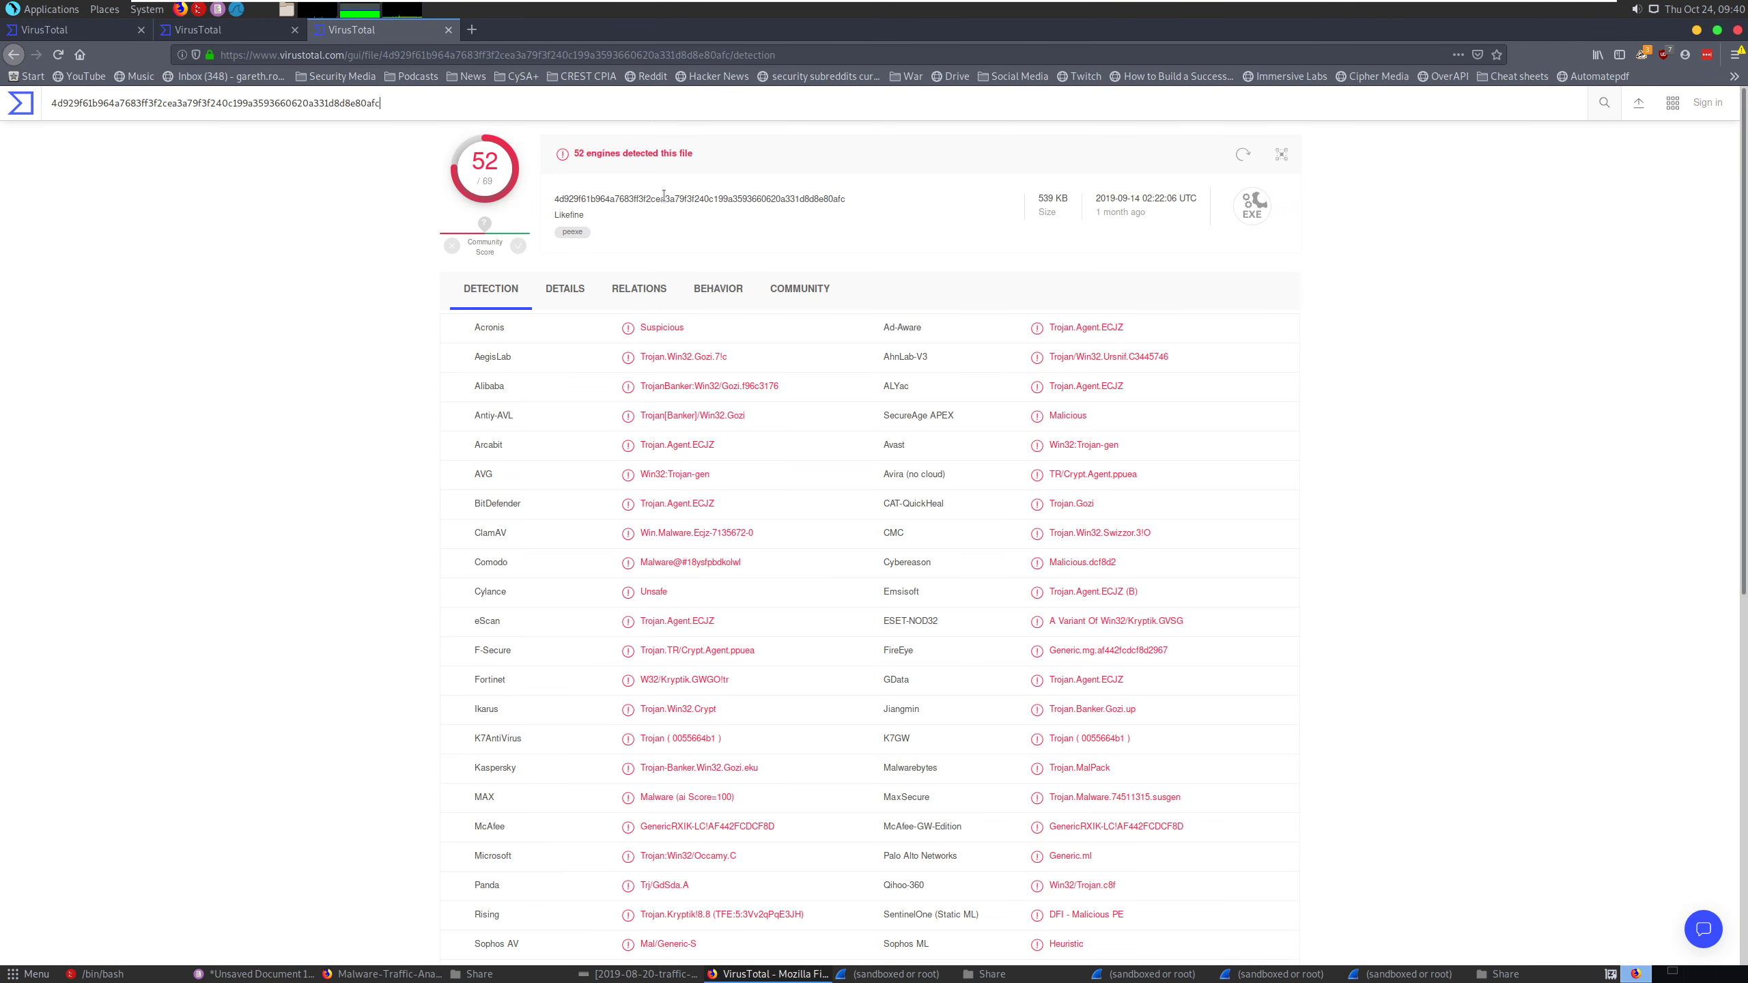
double_click(303, 102)
right_click(305, 104)
left_click(354, 158)
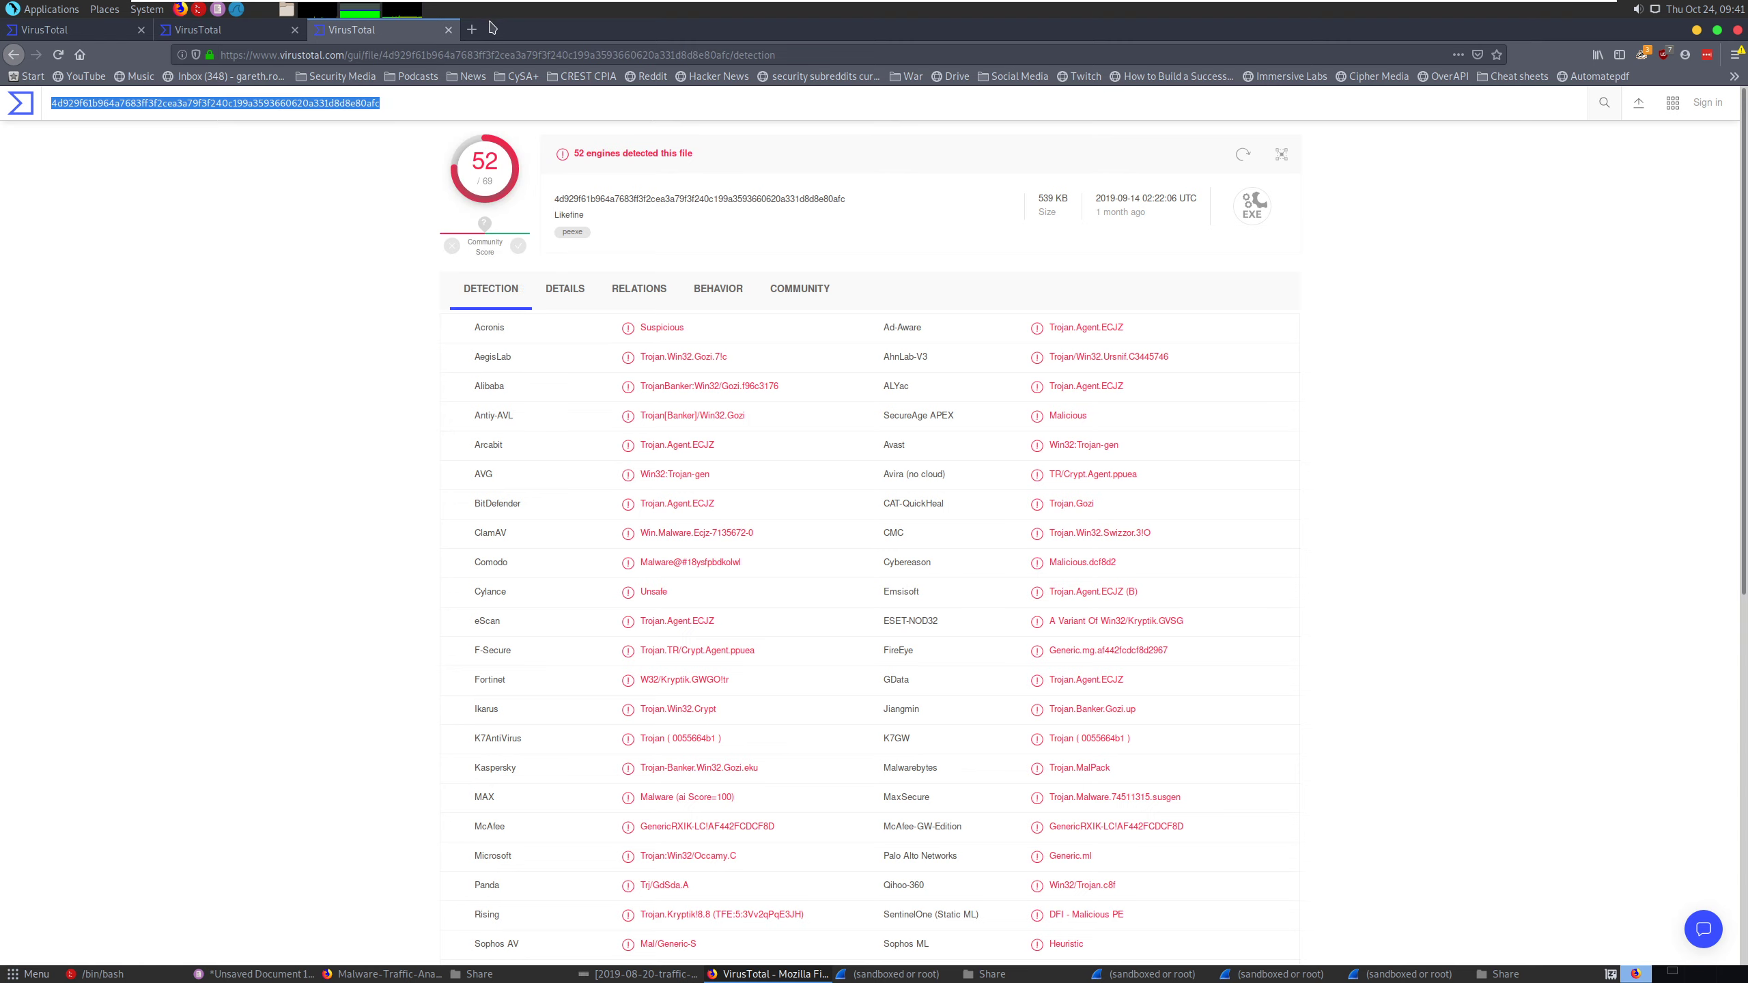
- Search the web for the copied file hash in a new browser tab
left_click(471, 29)
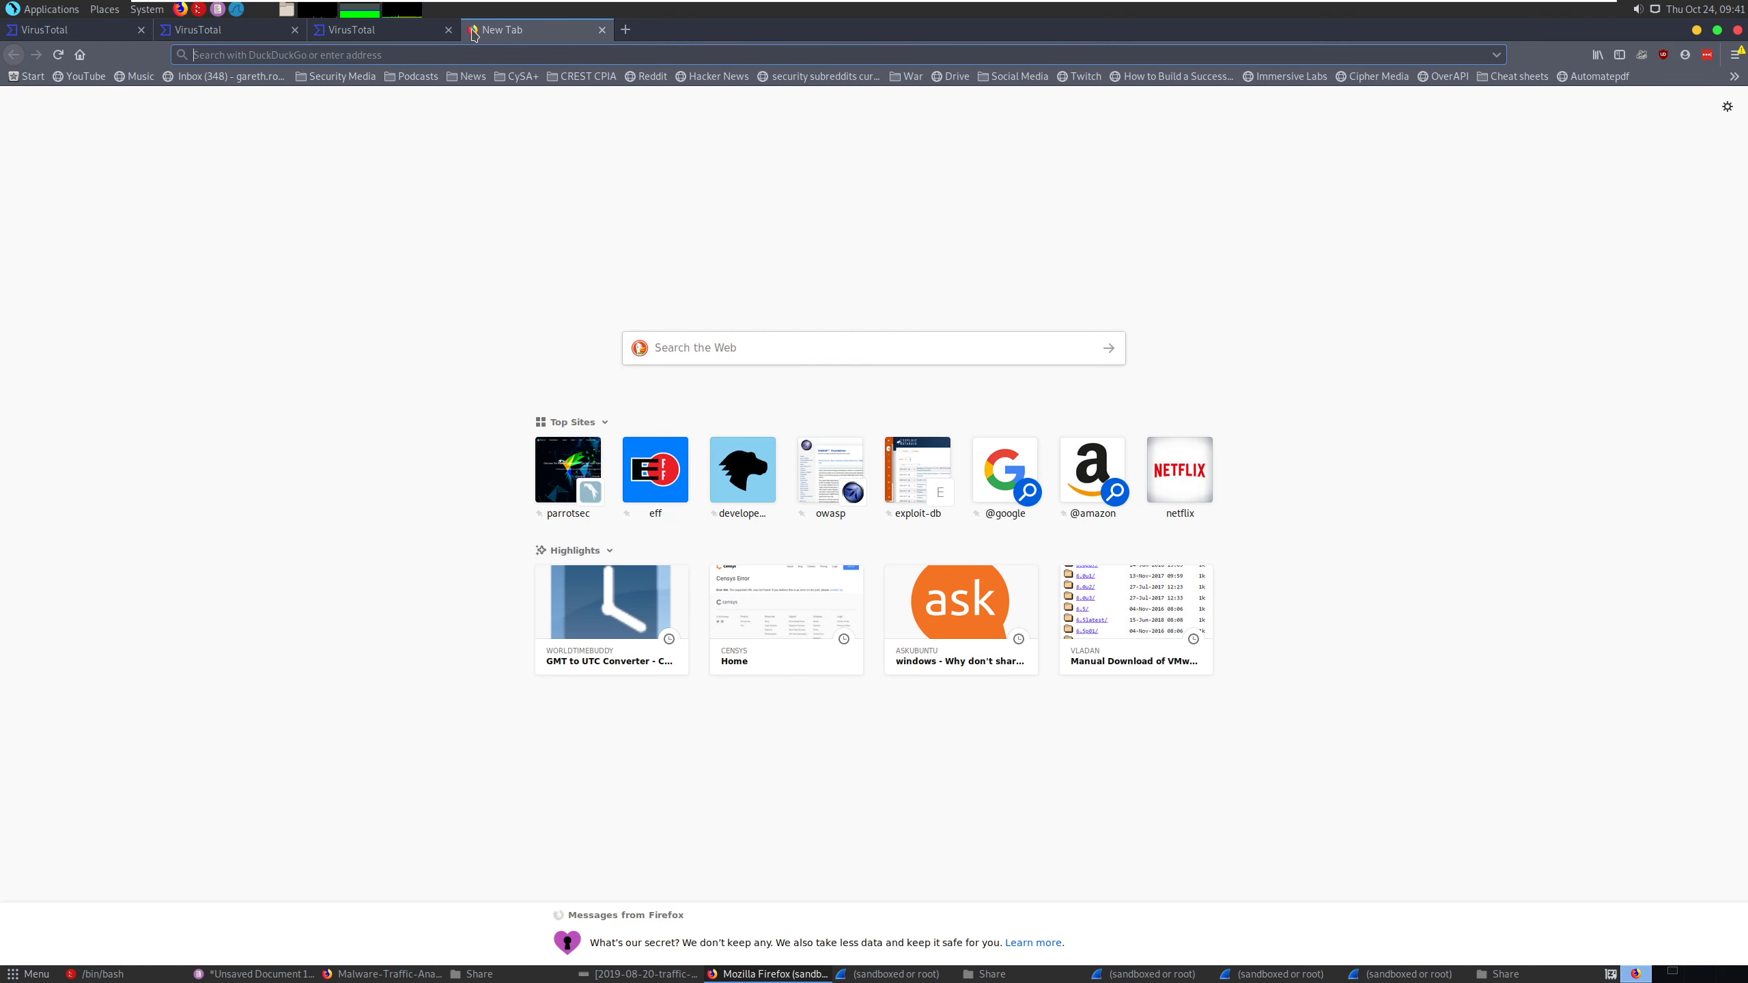
key("ctrl+v")
key("Return")
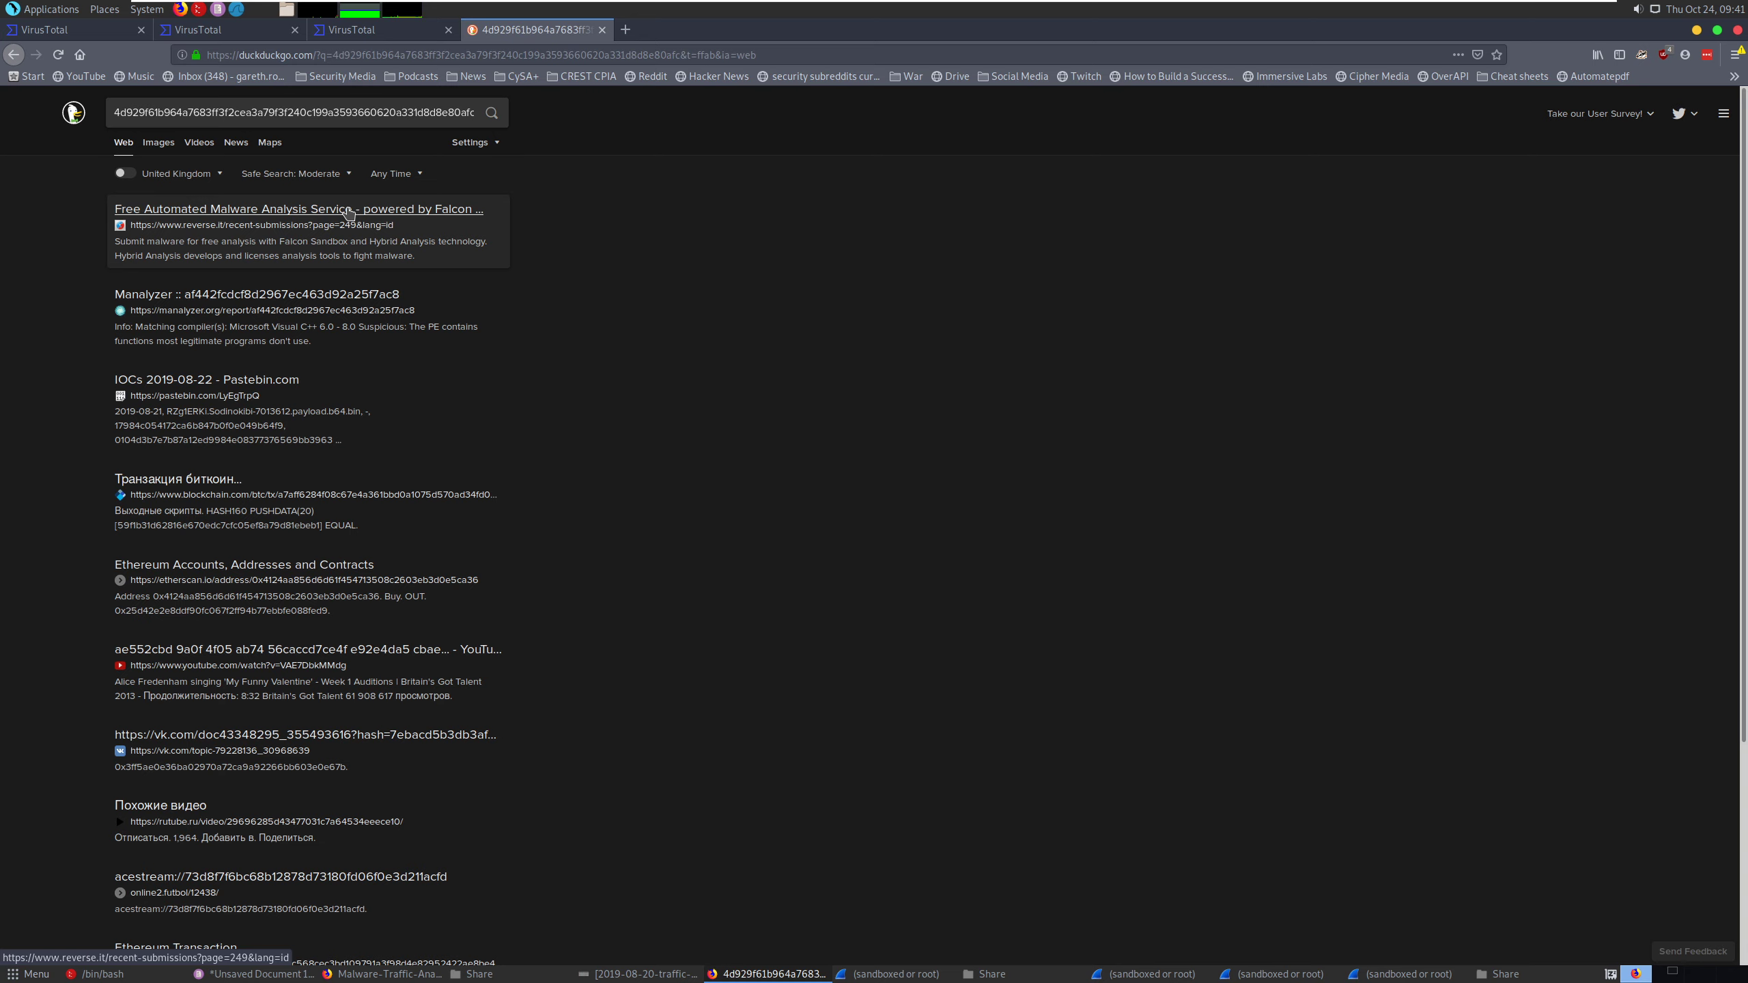
- Check the Manalyzer, Pastebin IOCs 2019-08-22 and Ethereum address search results for information about the file hash
left_click(358, 295)
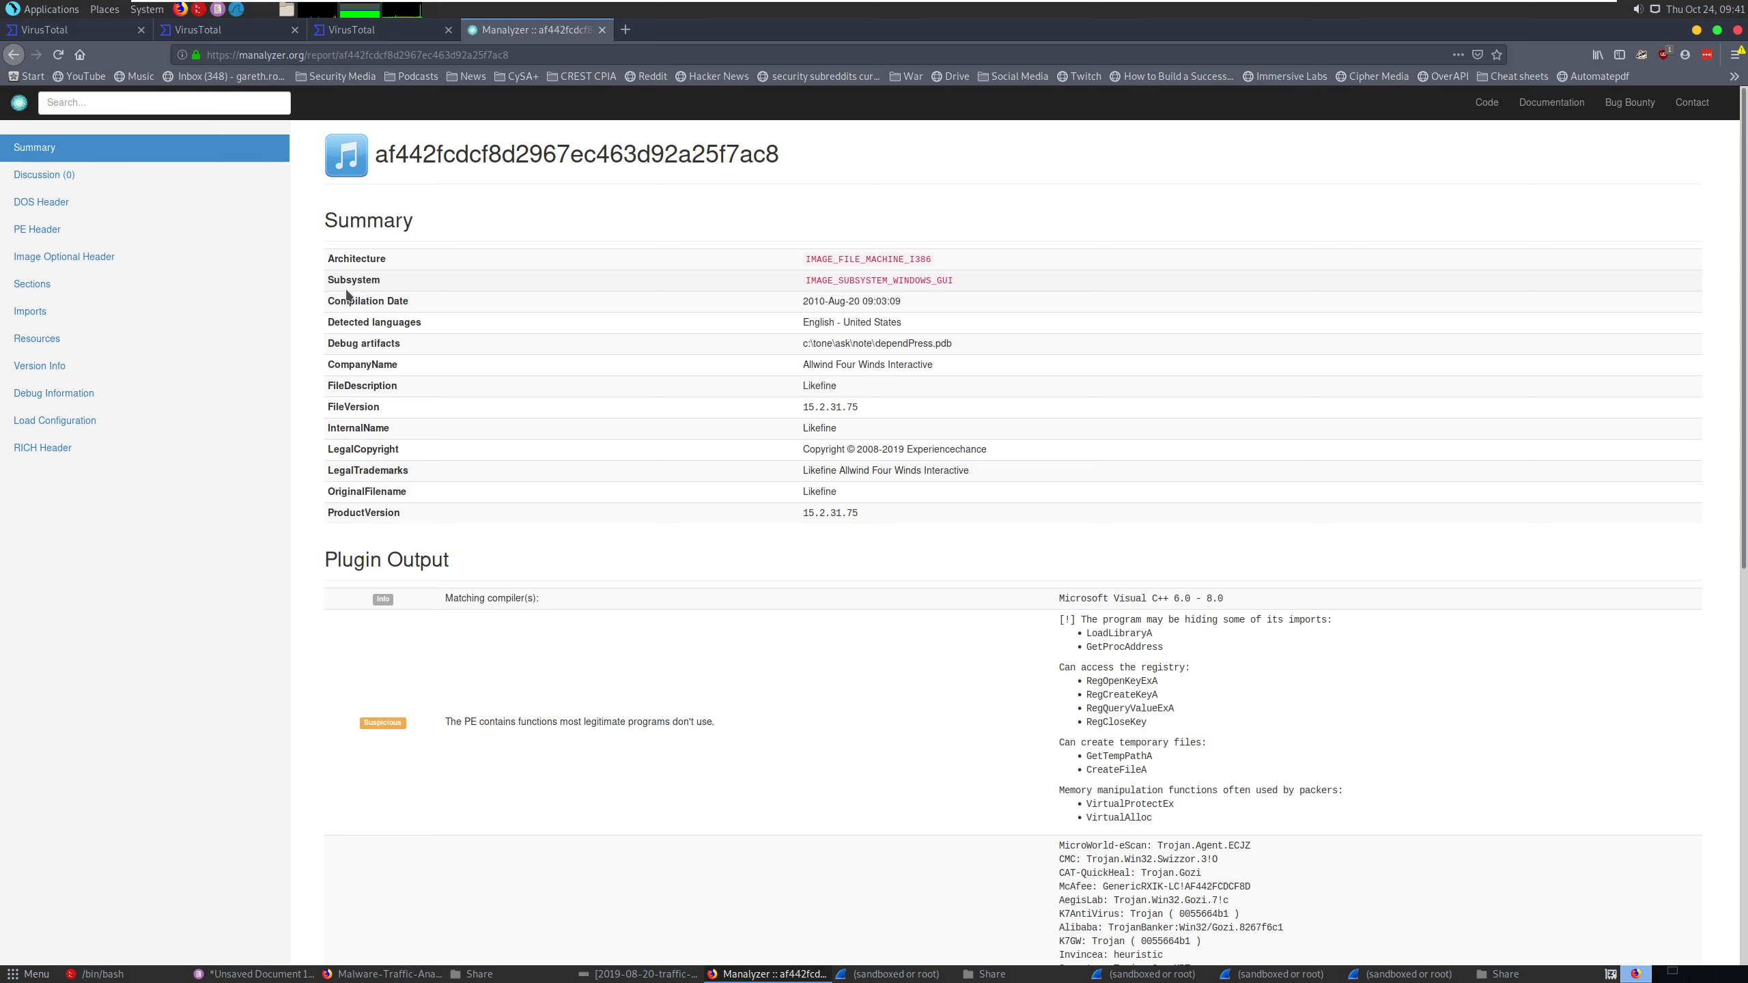
left_click(10, 56)
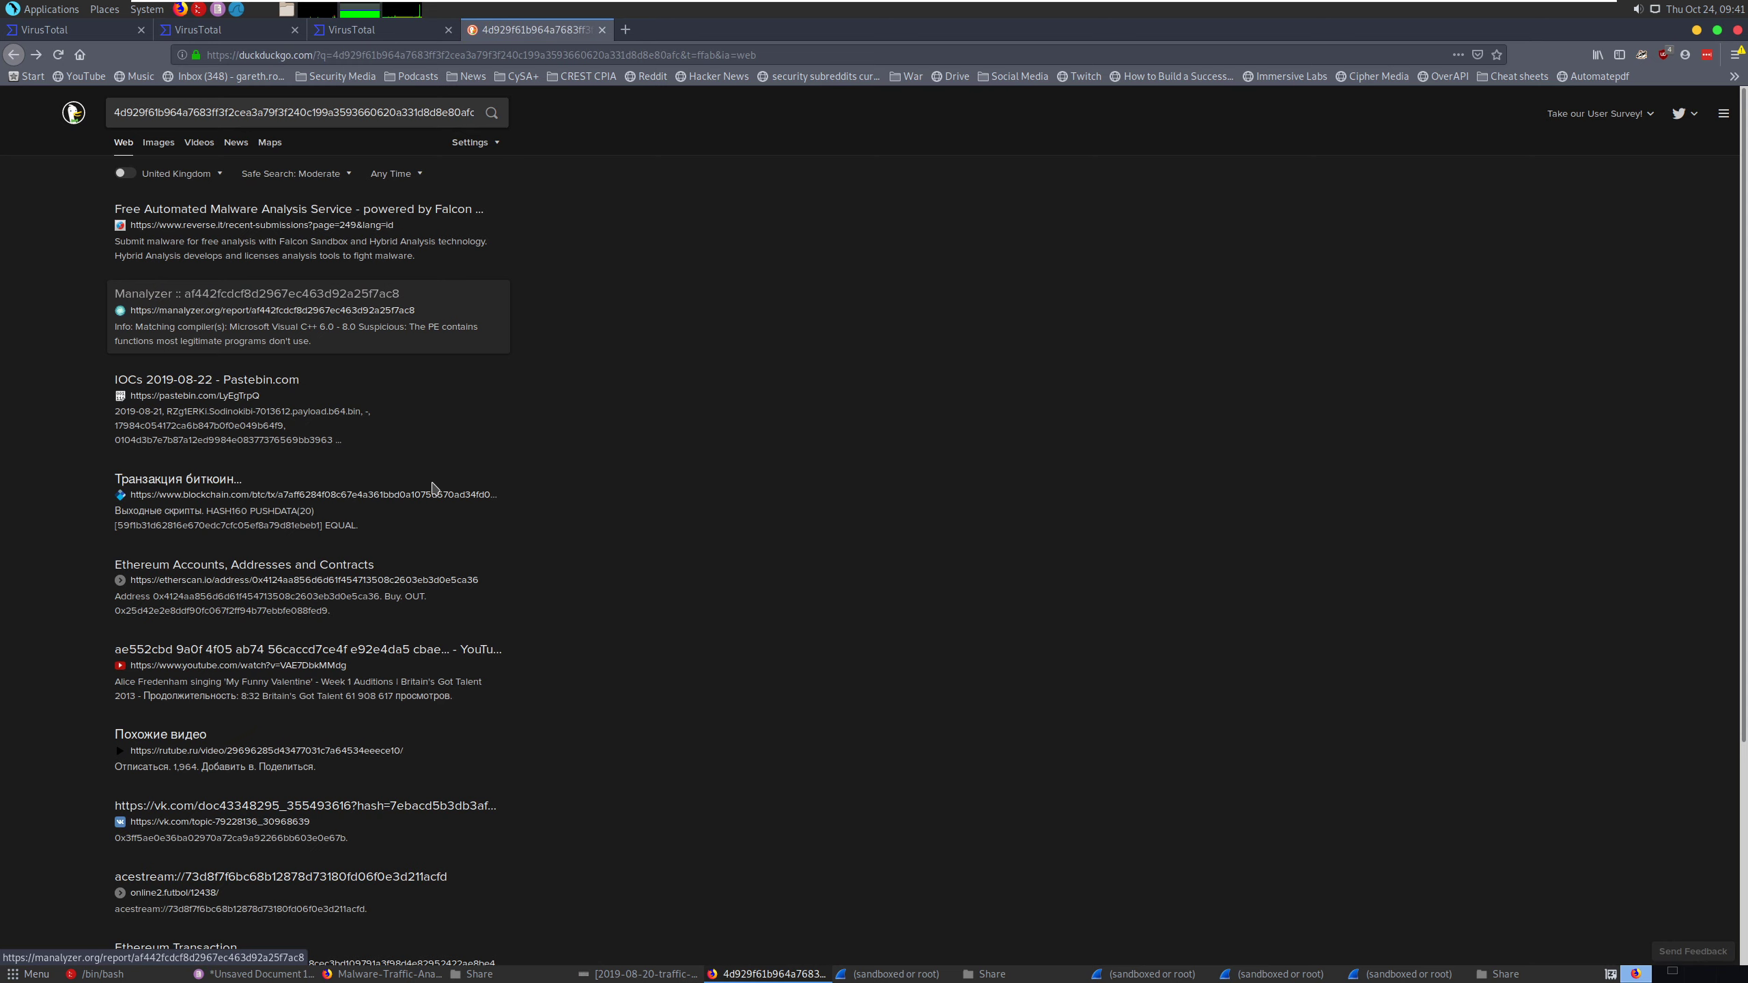
left_click(226, 380)
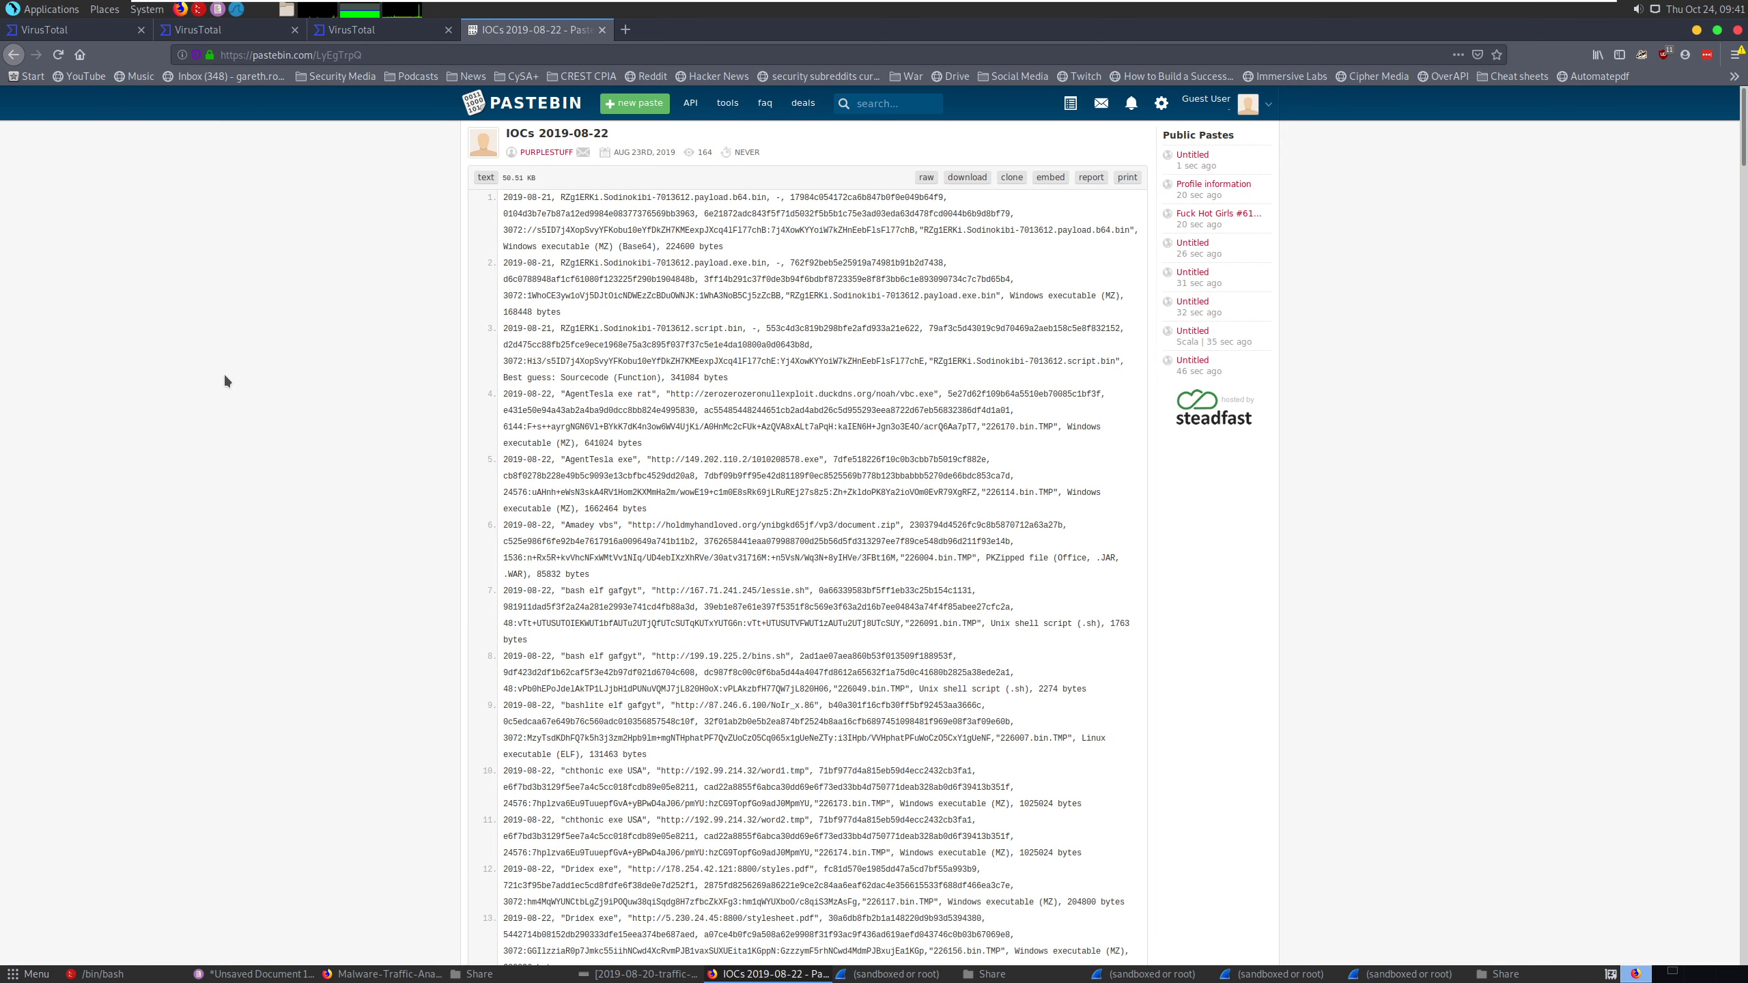
left_click(13, 54)
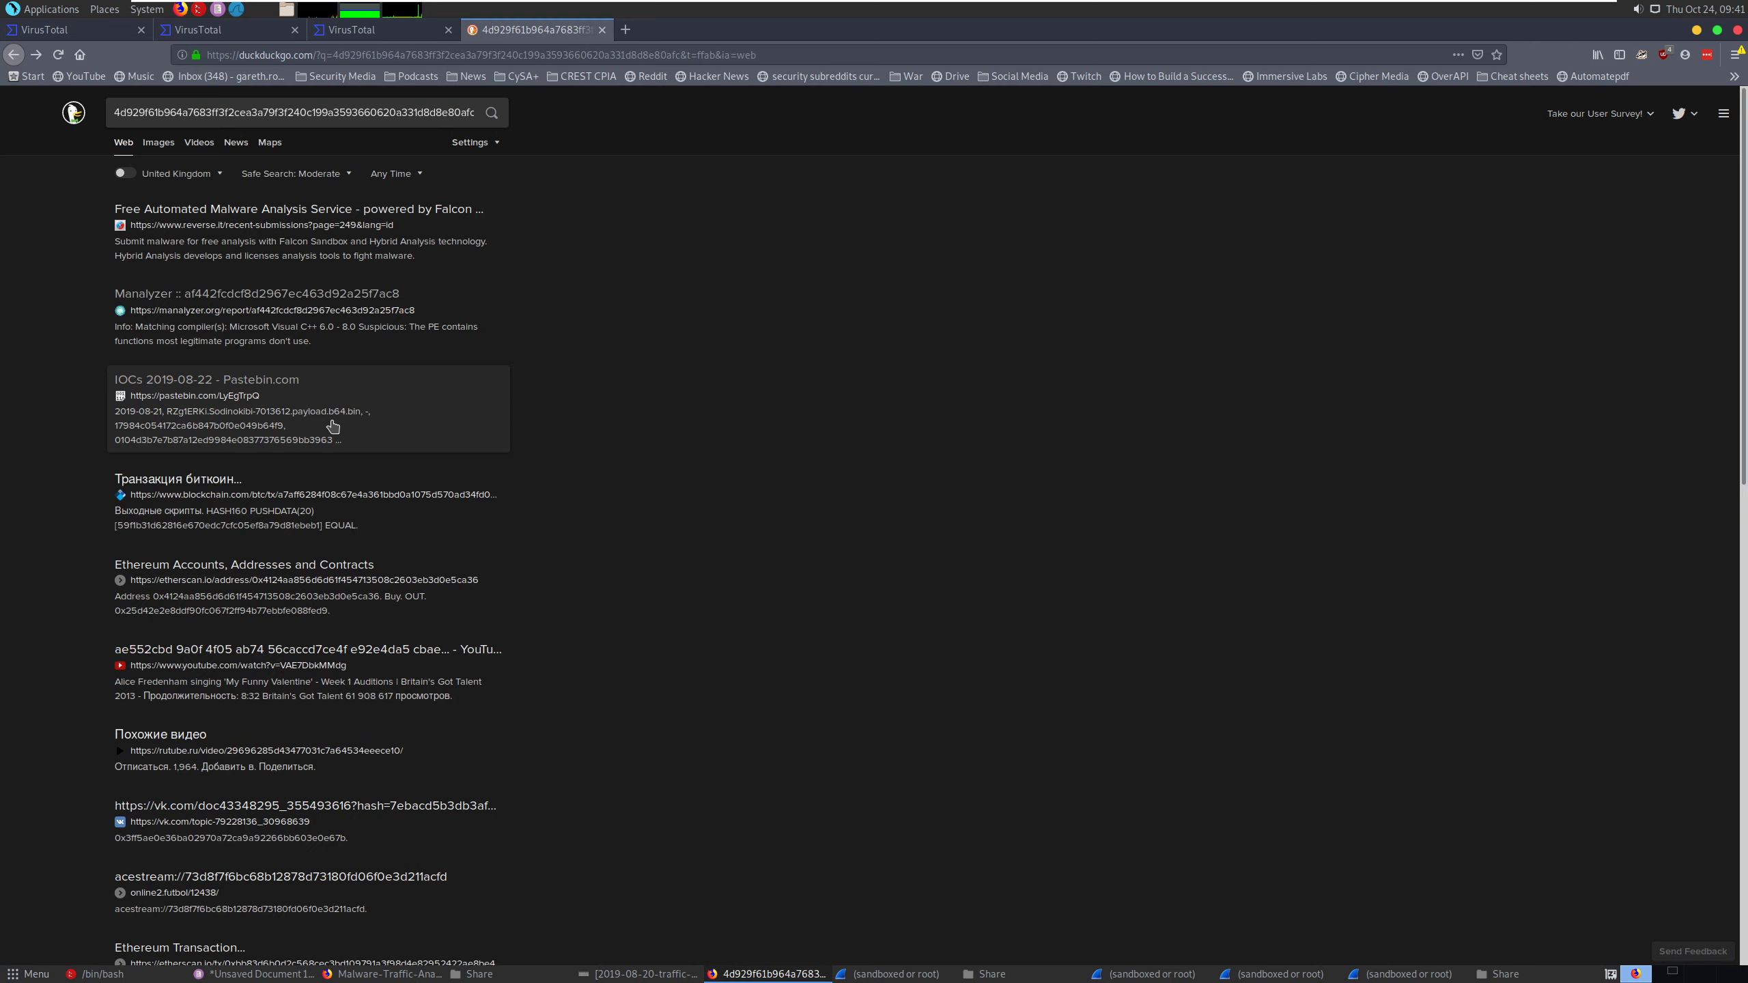
left_click(284, 566)
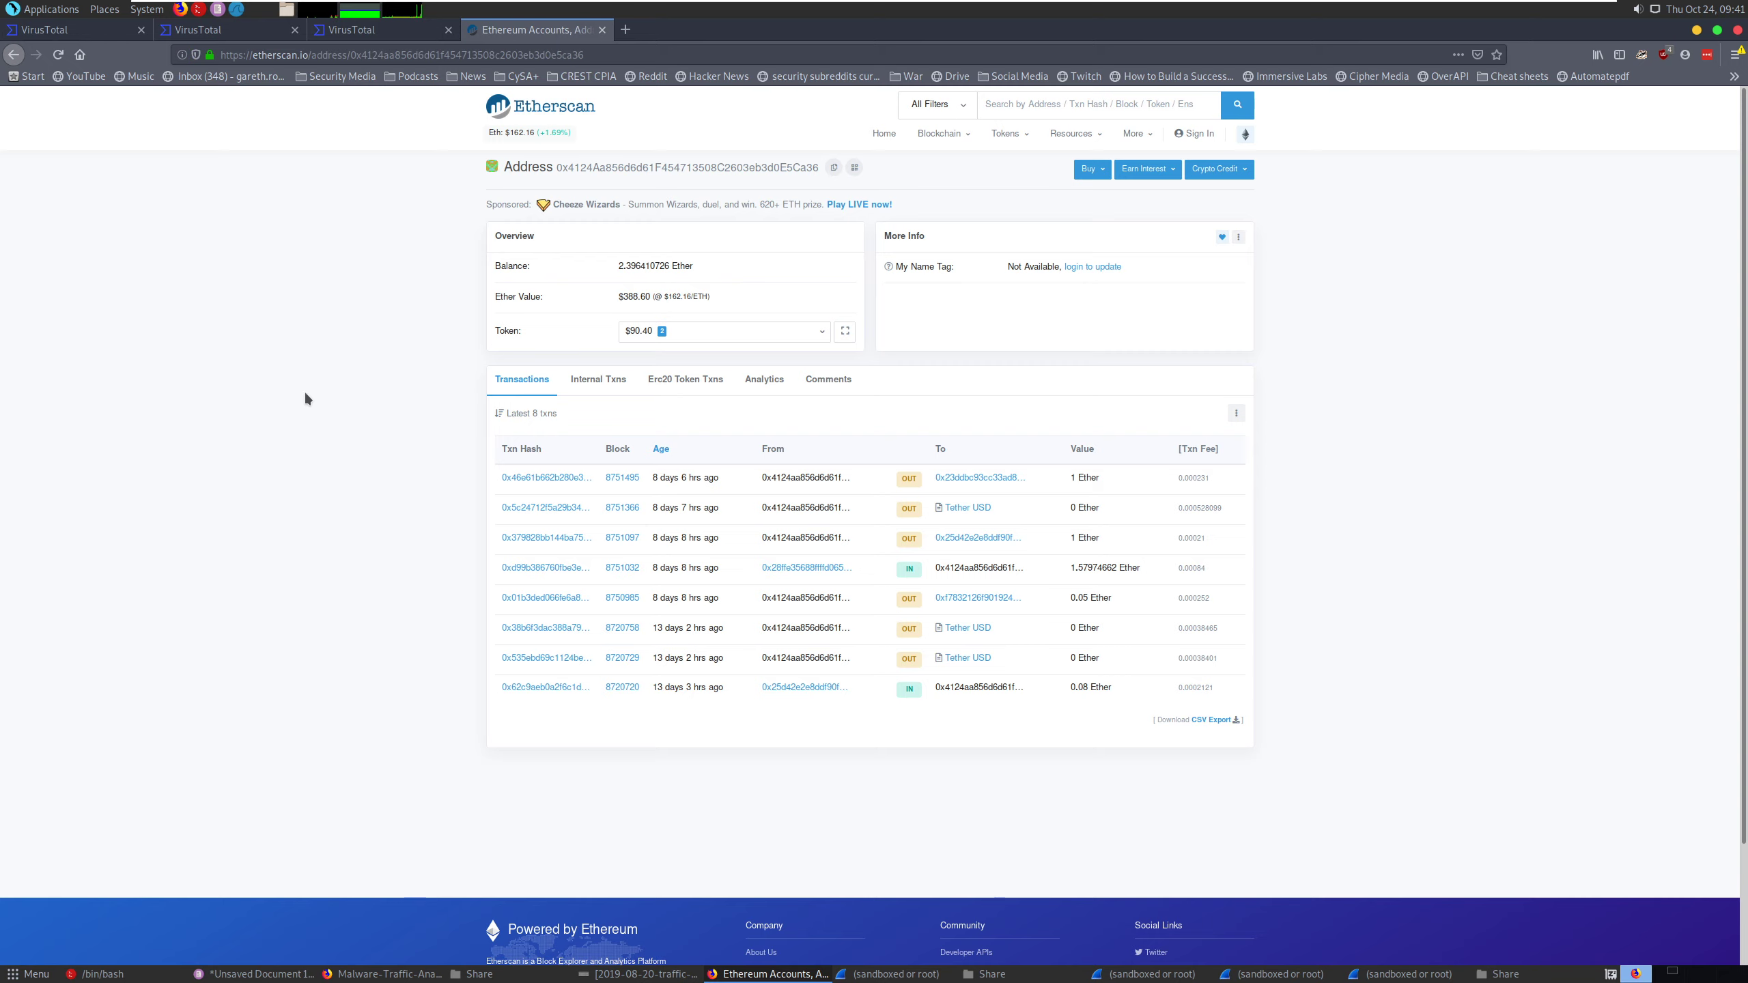
right_click(7, 60)
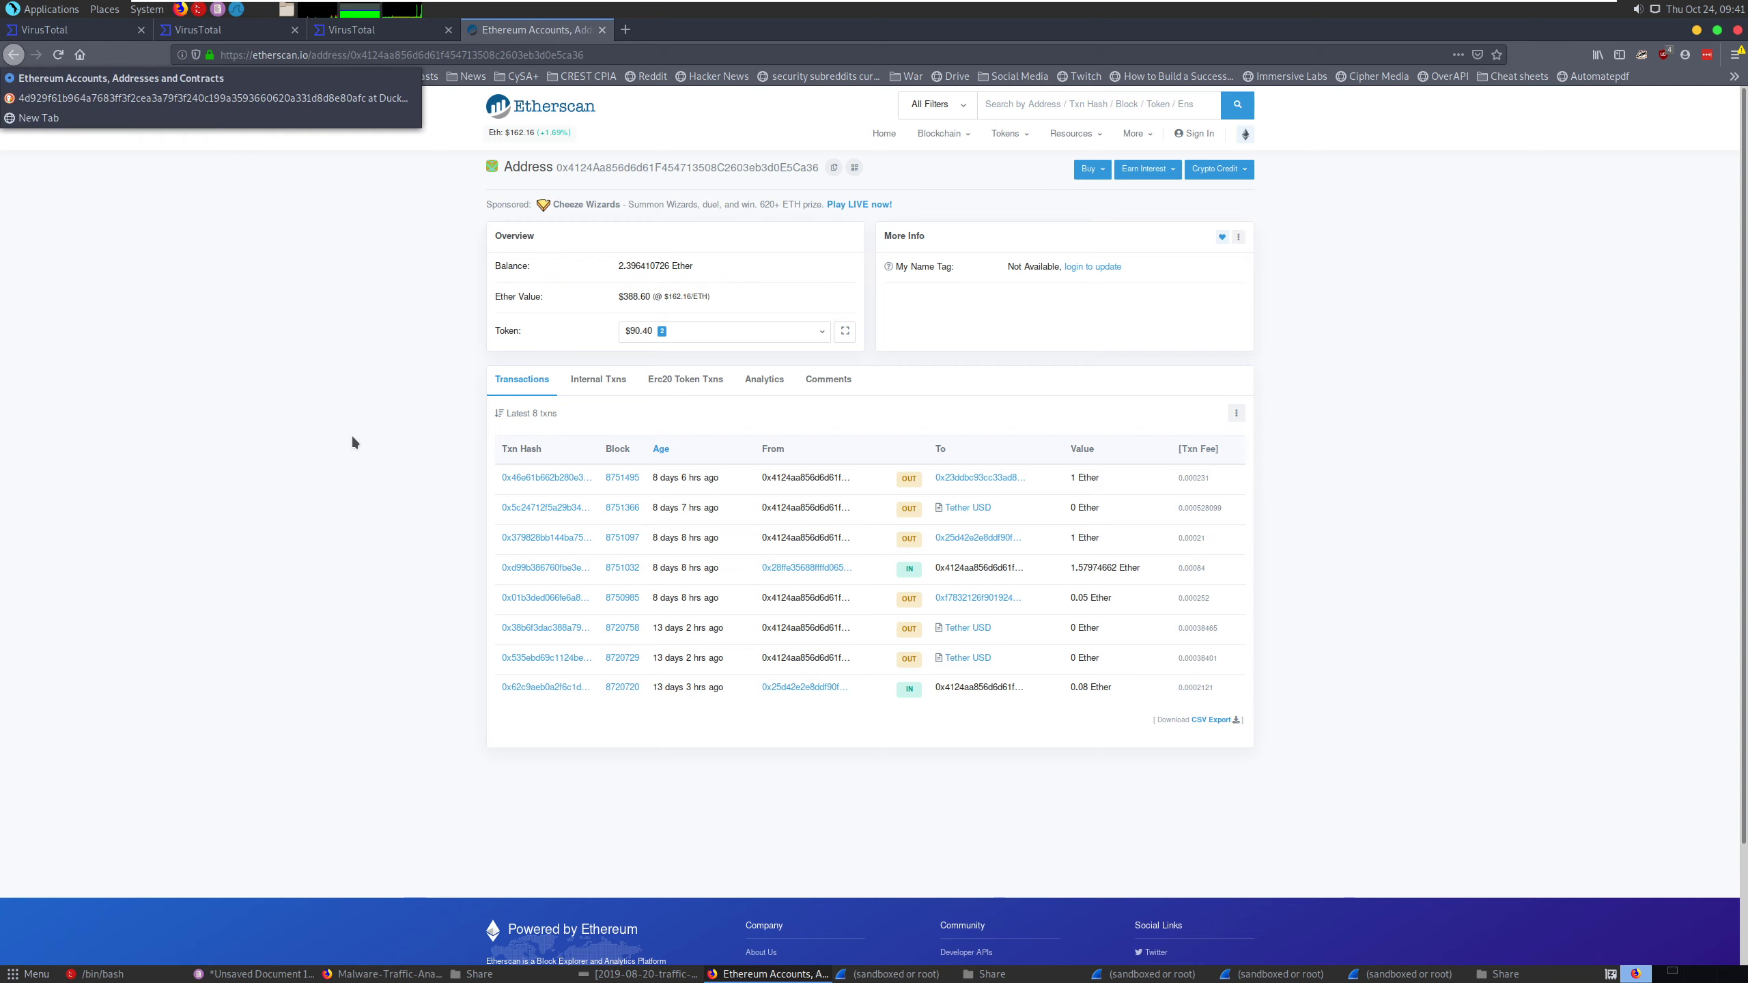
left_click(12, 56)
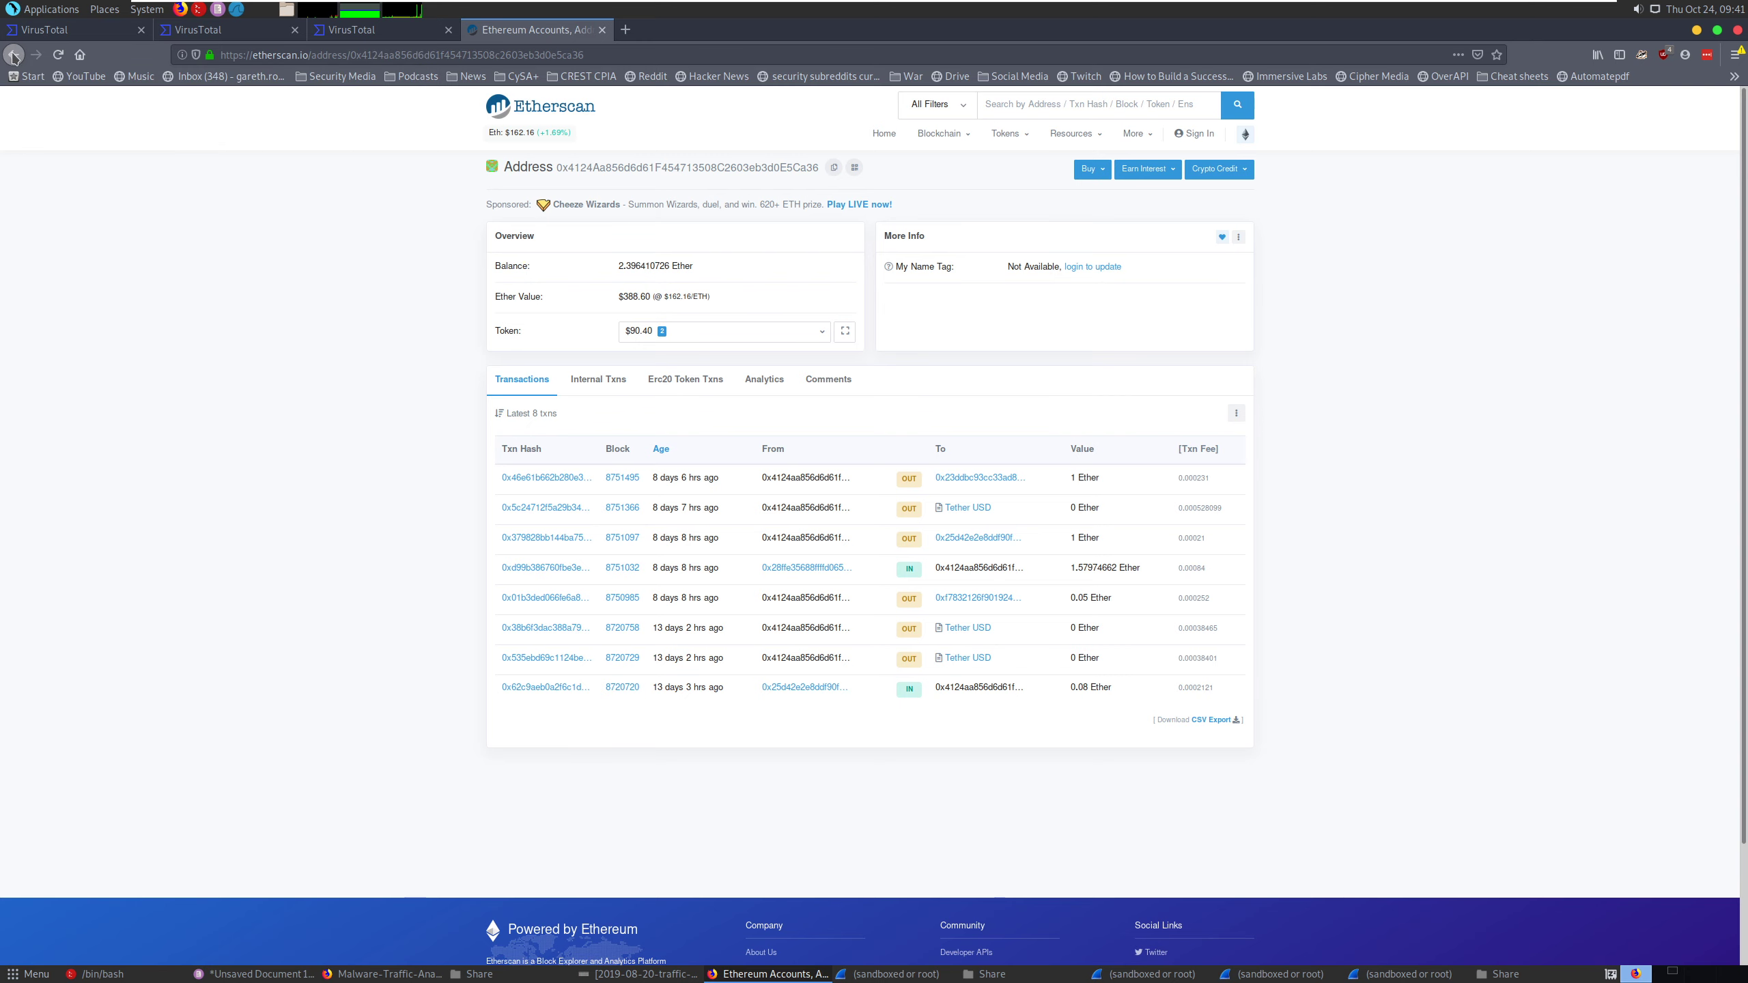
left_click(12, 56)
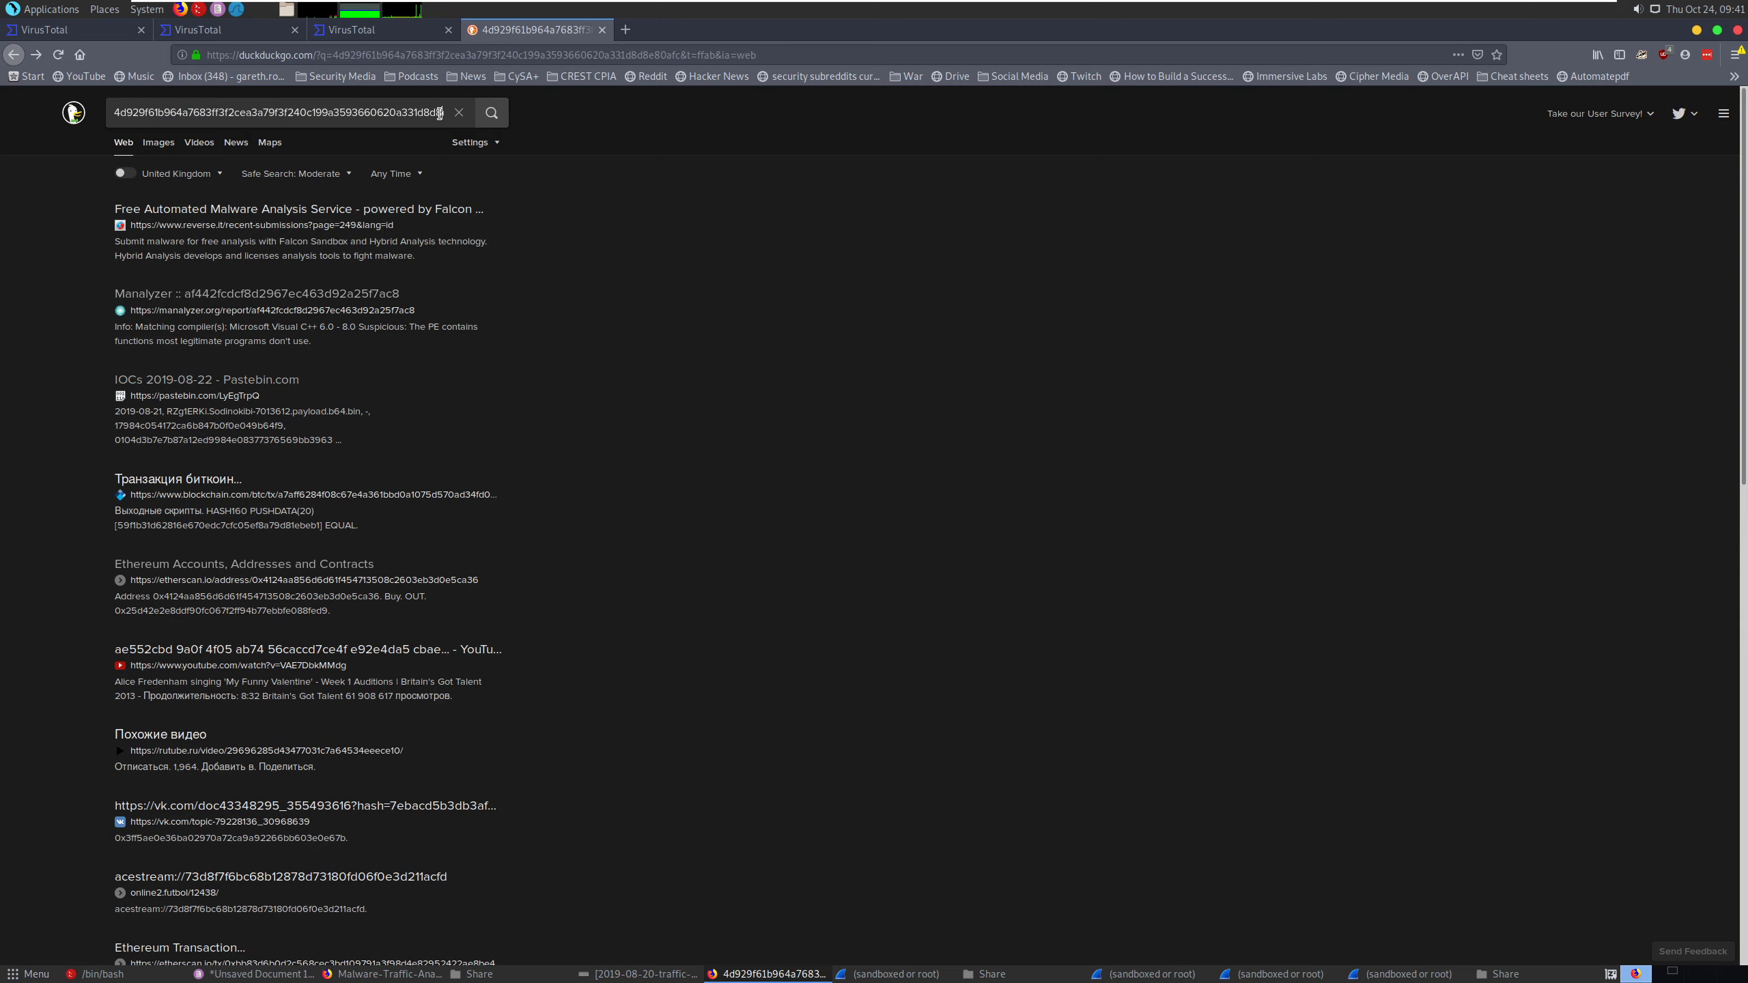
- Rerun the file hash search on Google by appending !g to the DuckDuckGo query
key("Right")
key("Right")
key("Right")
key("Right")
key("Right")
key("Right")
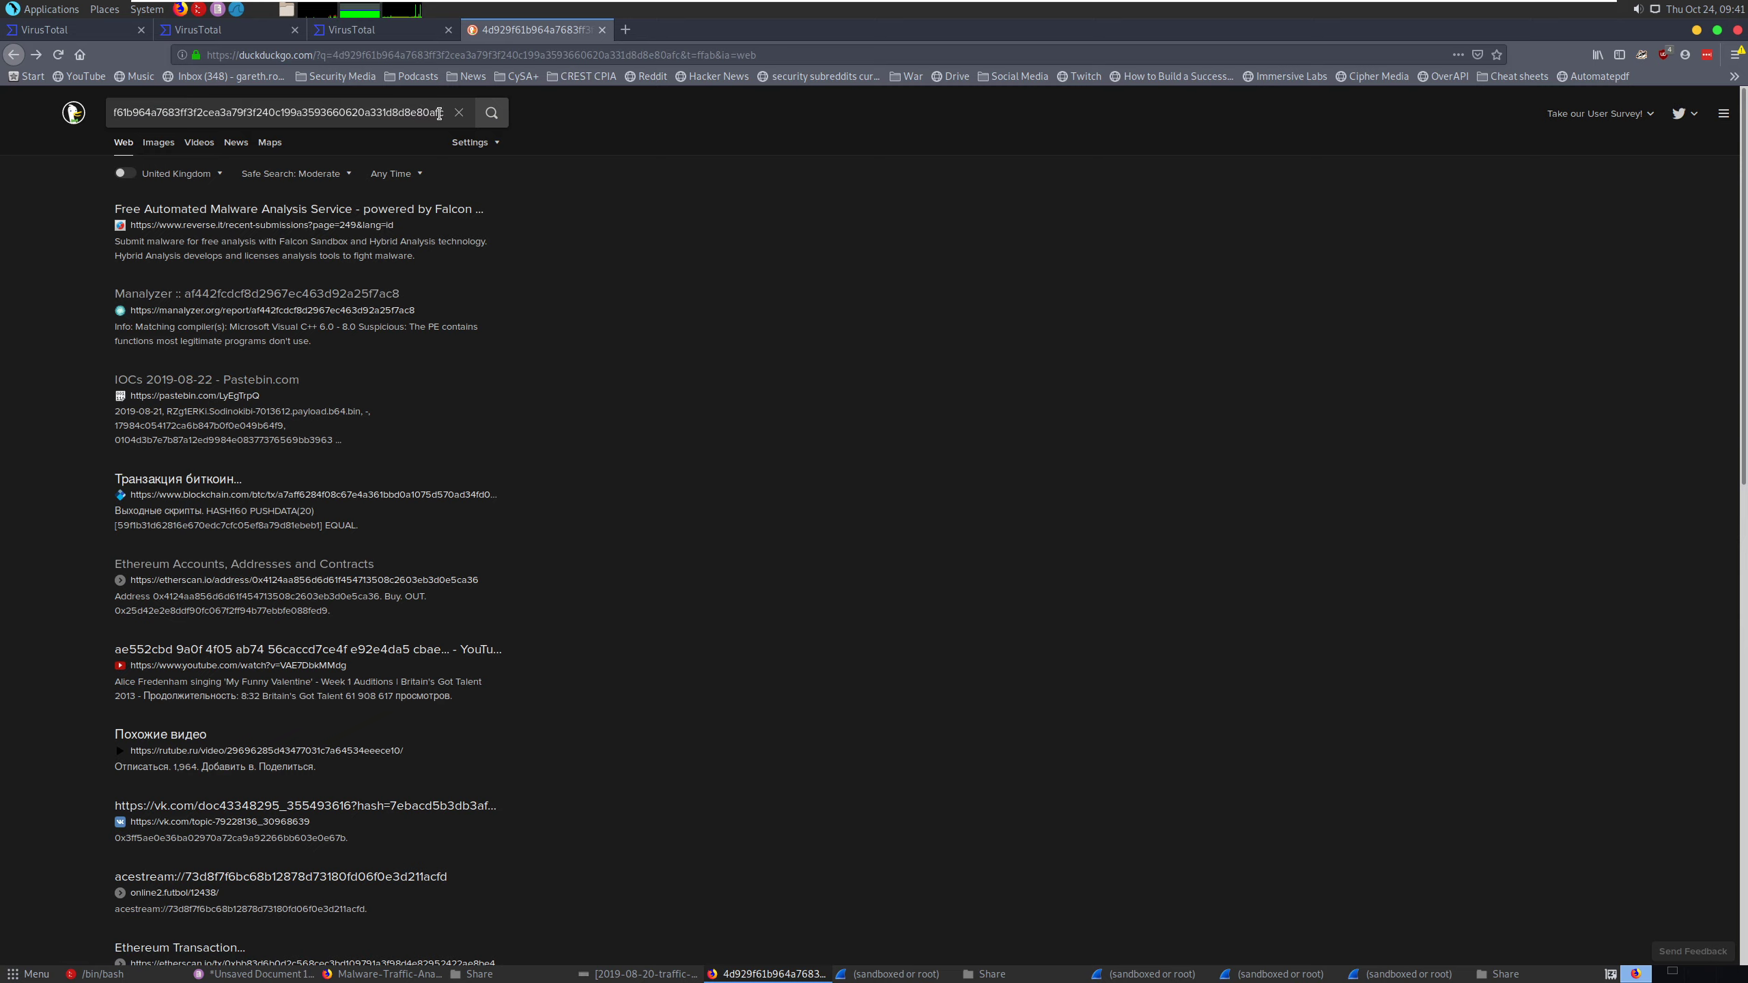
type("!g")
key("Return")
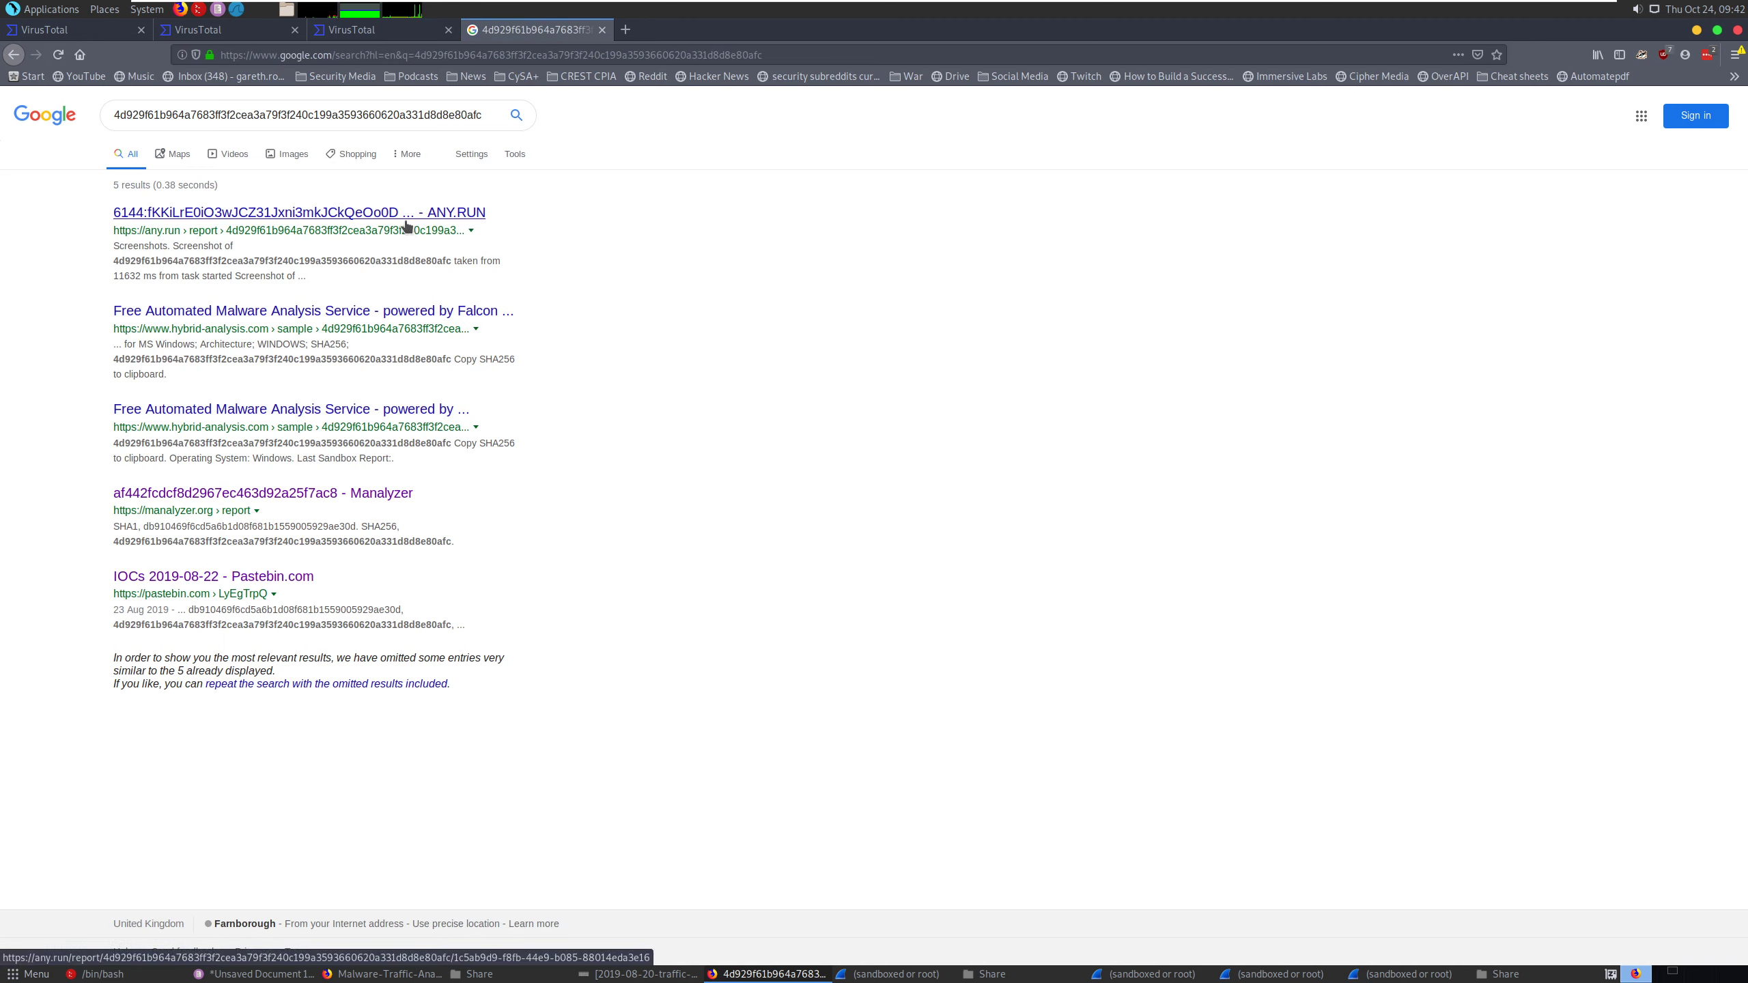
- Open the first Hybrid Analysis report for the hash and examine its indicators, file details and malware label
left_click(238, 314)
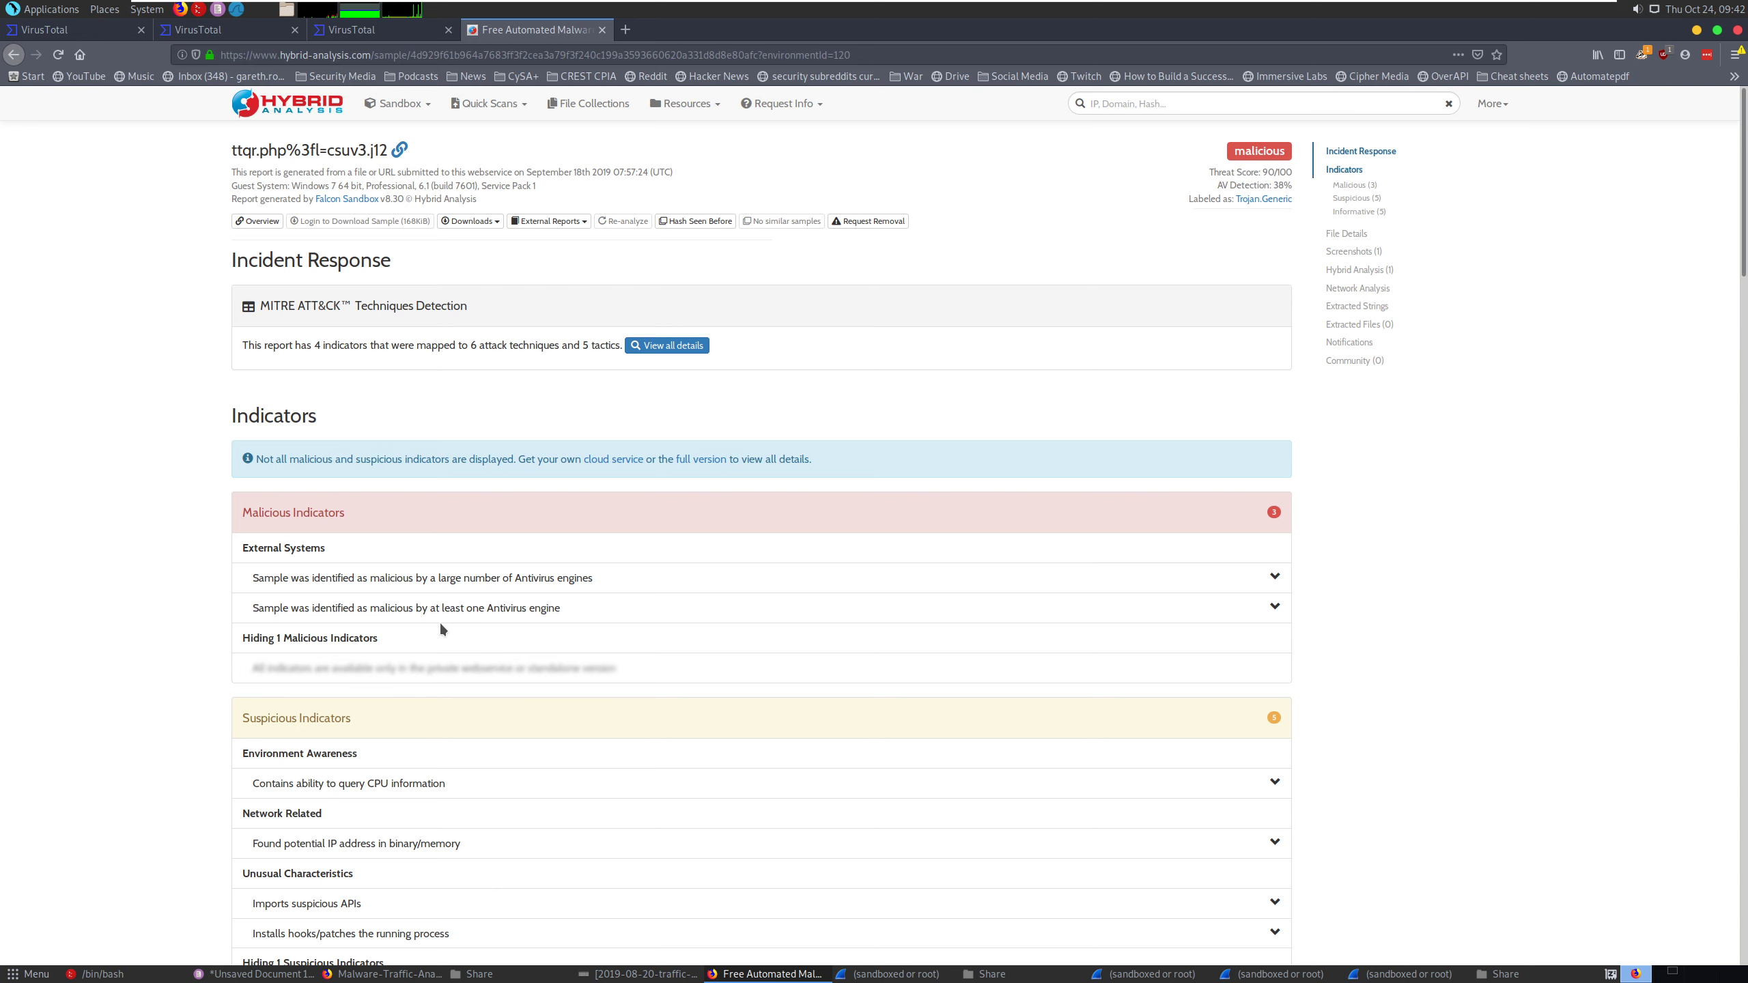
scroll(441, 628, "down", 2)
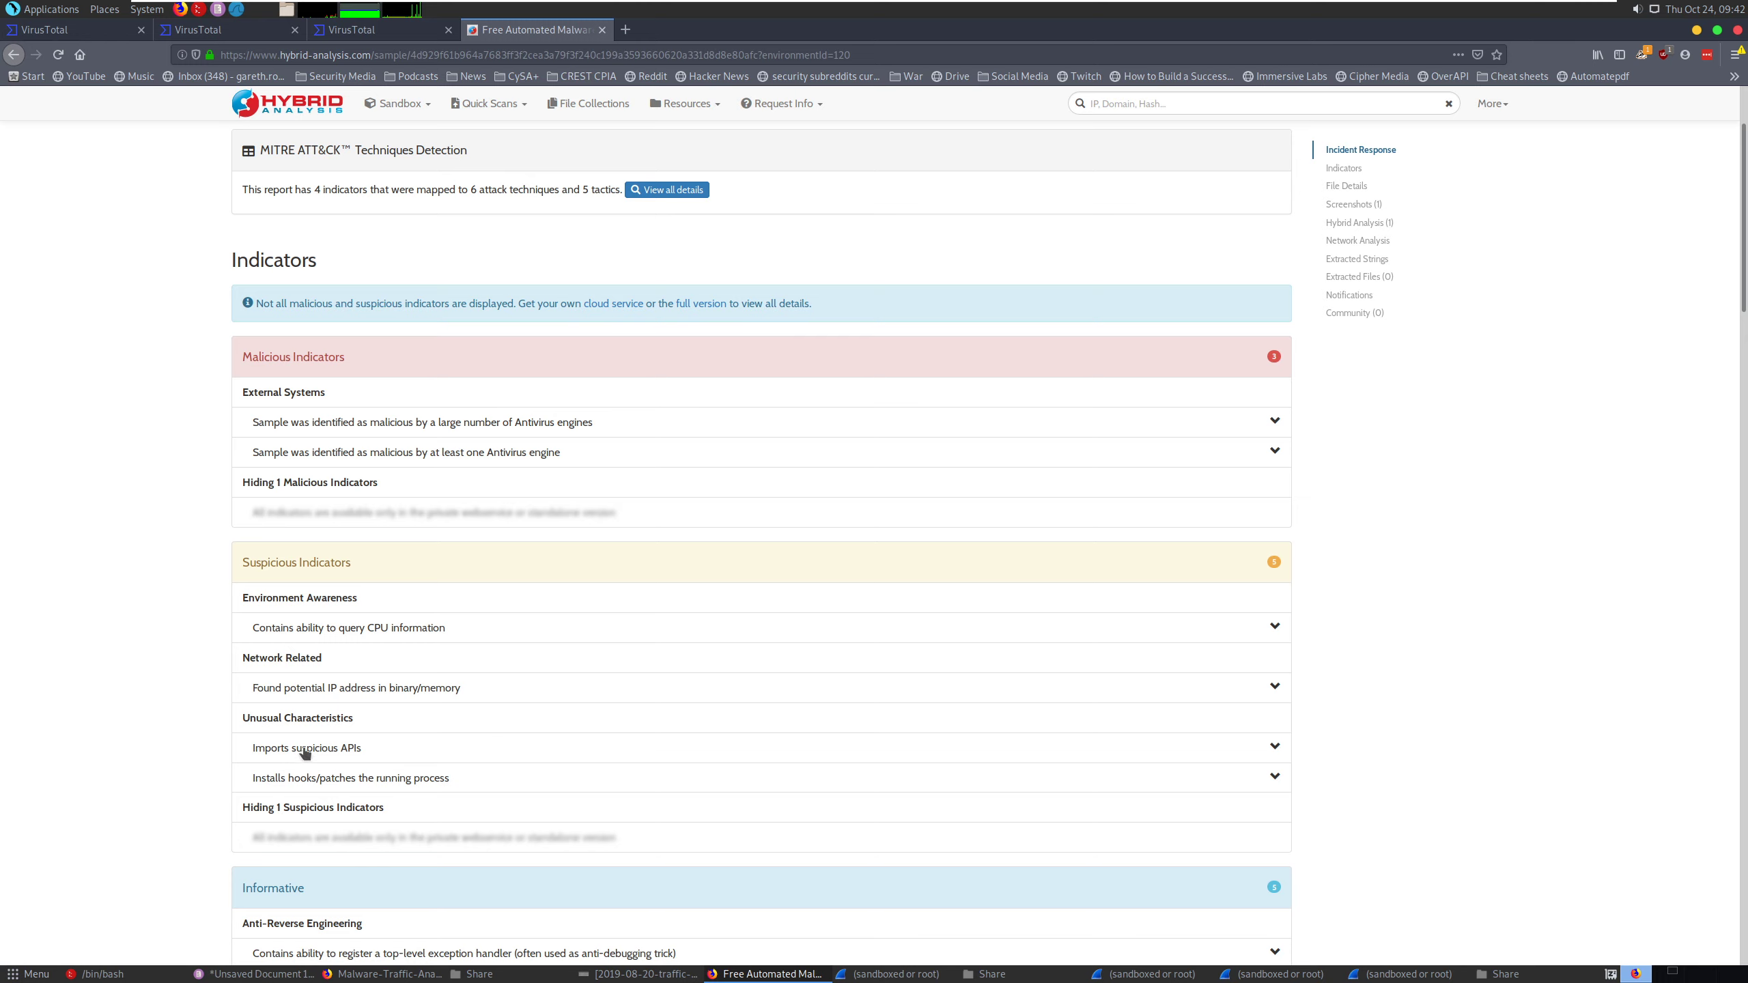
scroll(435, 769, "down", 1)
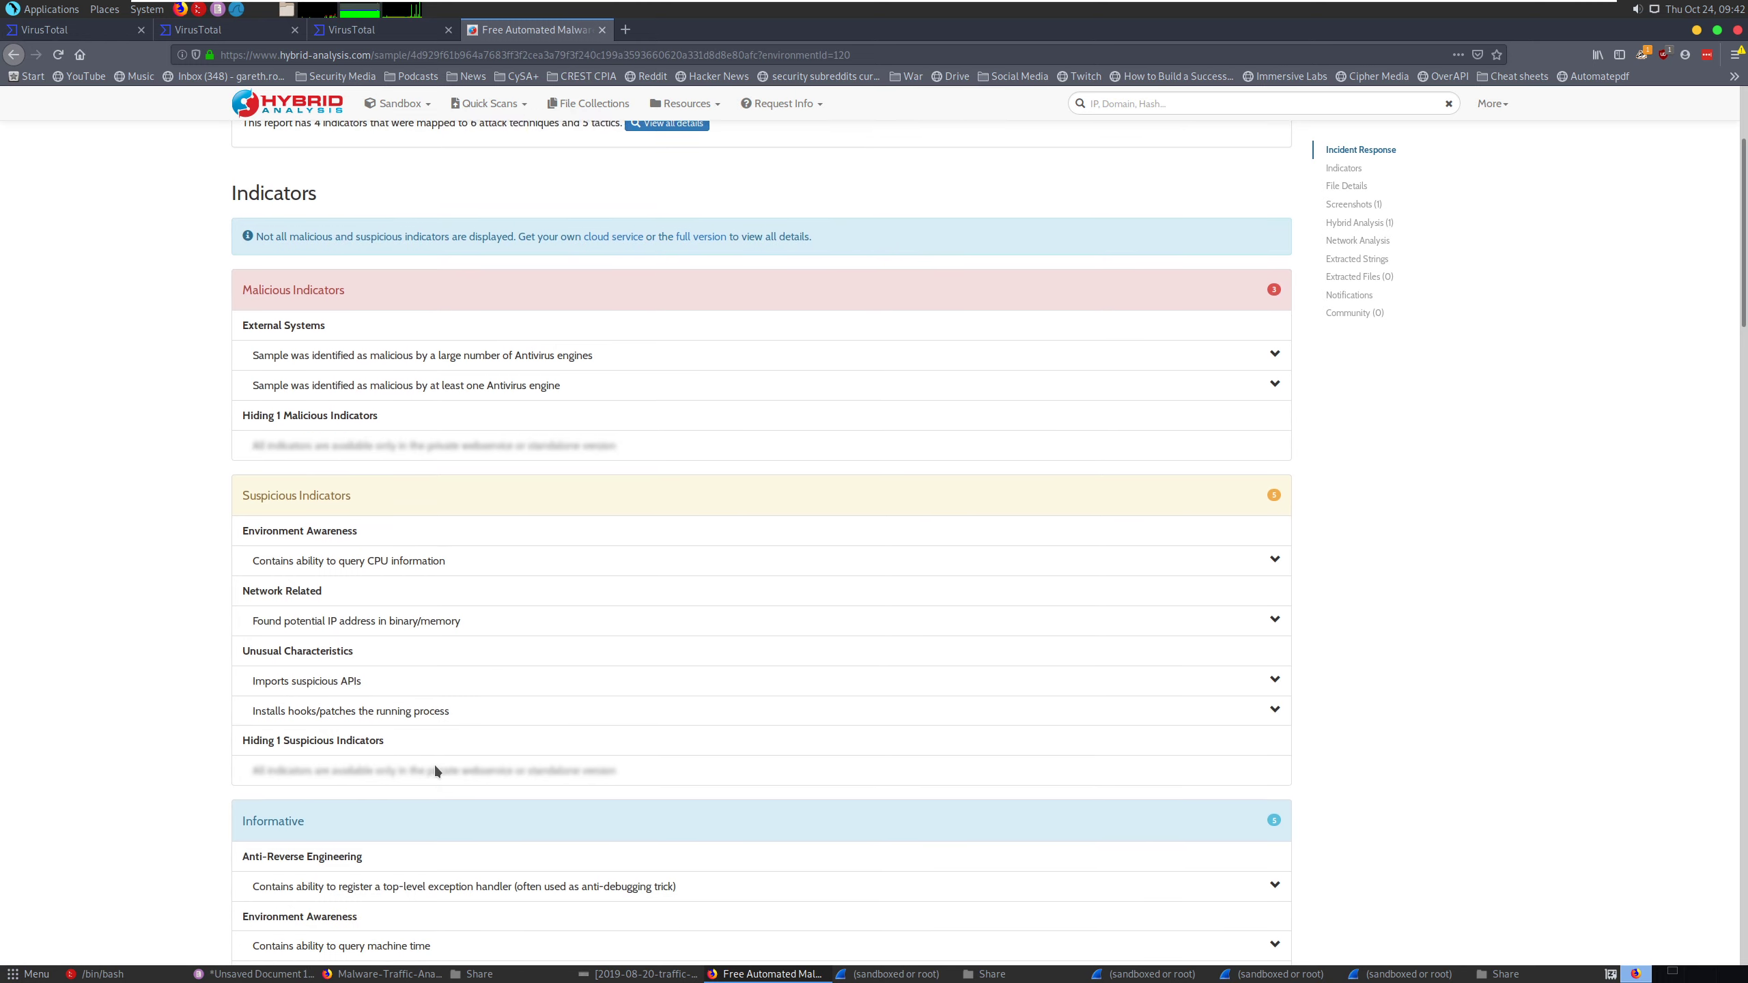
scroll(432, 765, "down", 1)
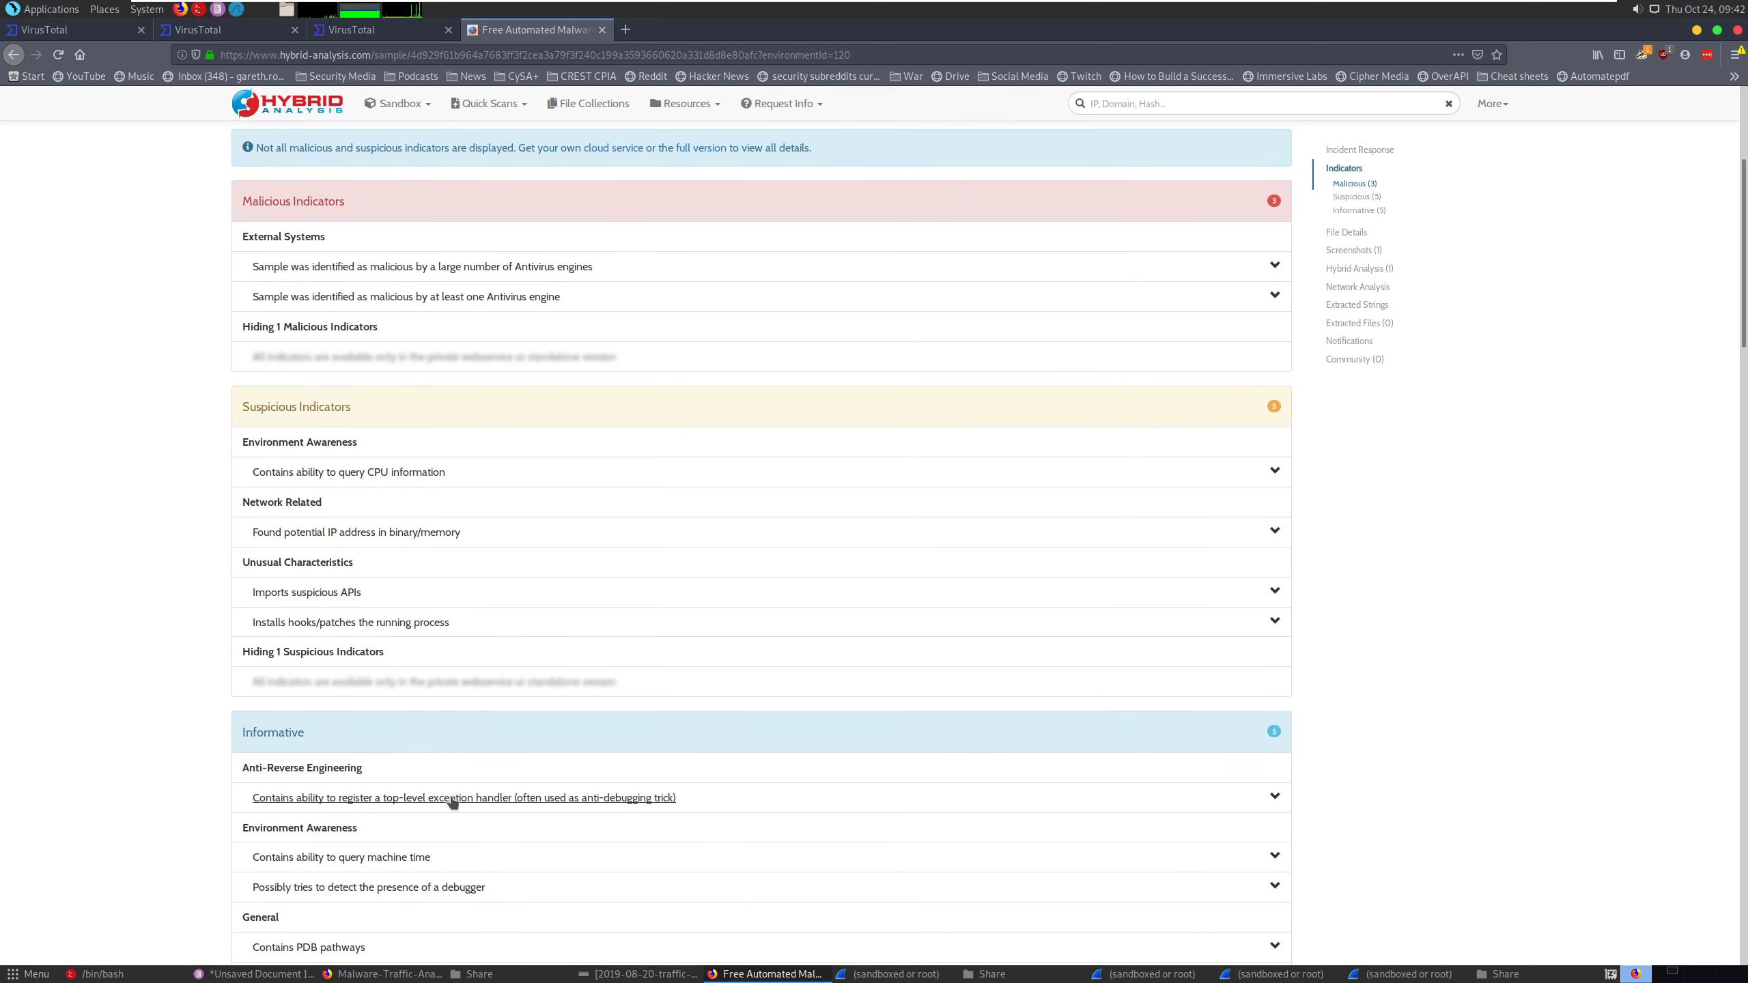
scroll(452, 802, "down", 3)
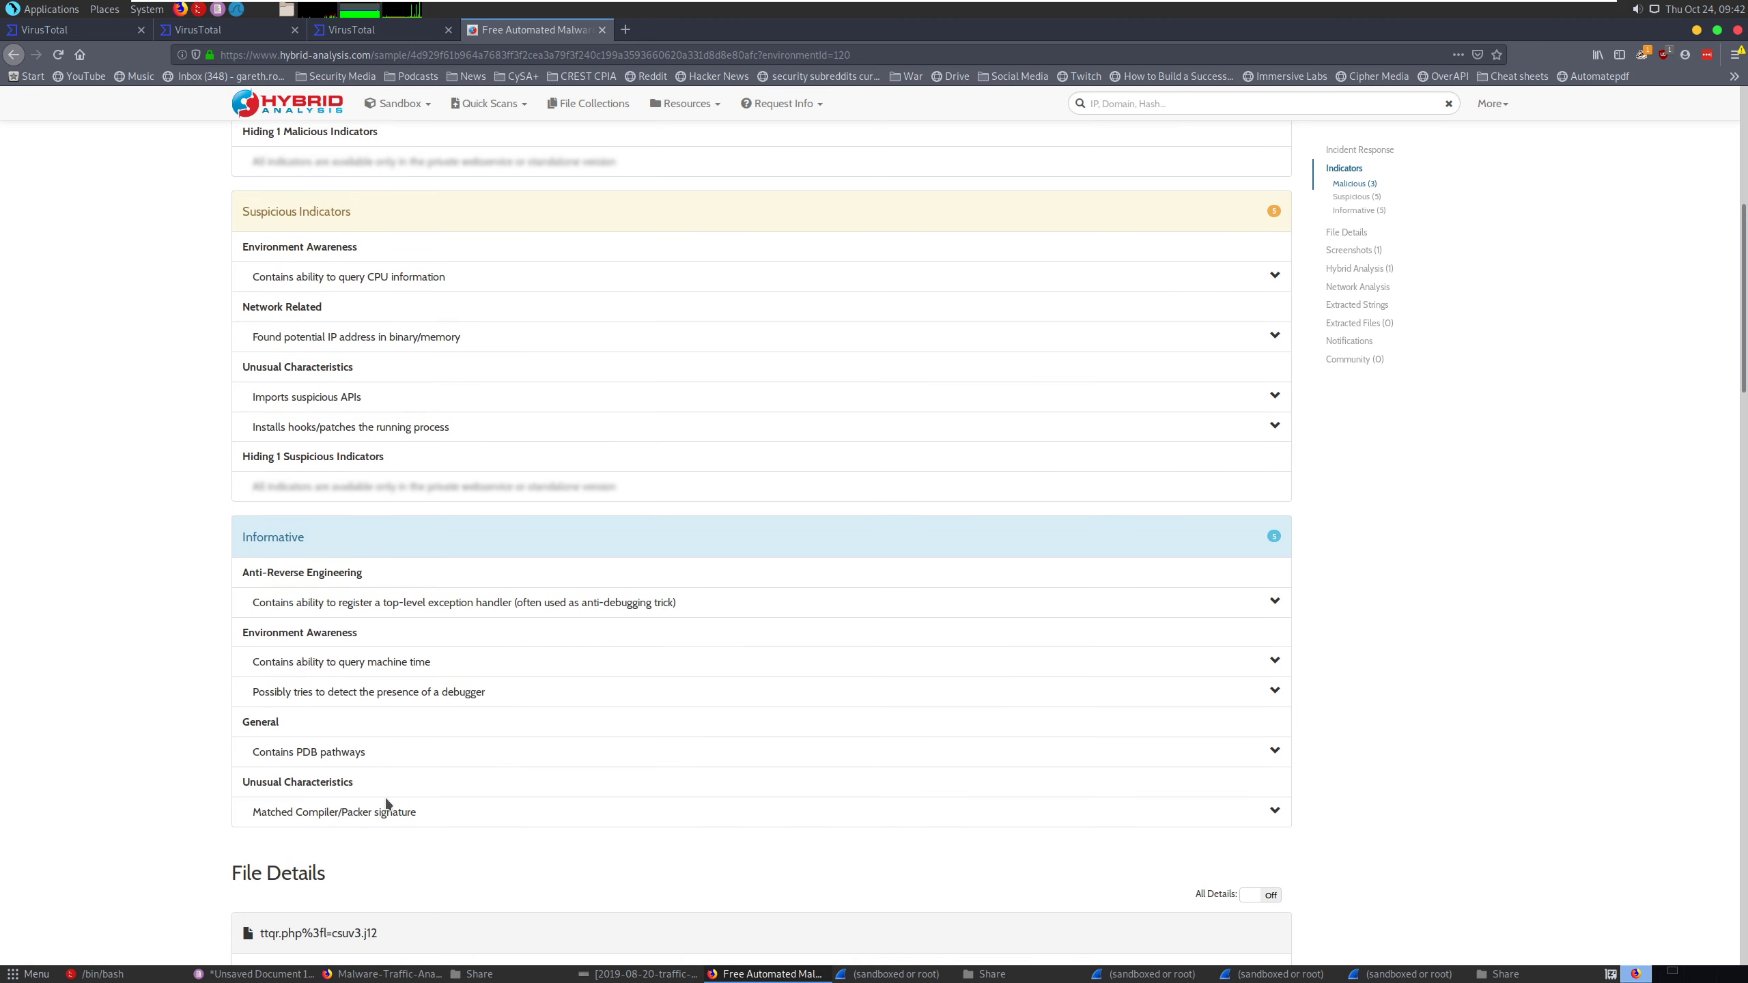
scroll(455, 799, "down", 4)
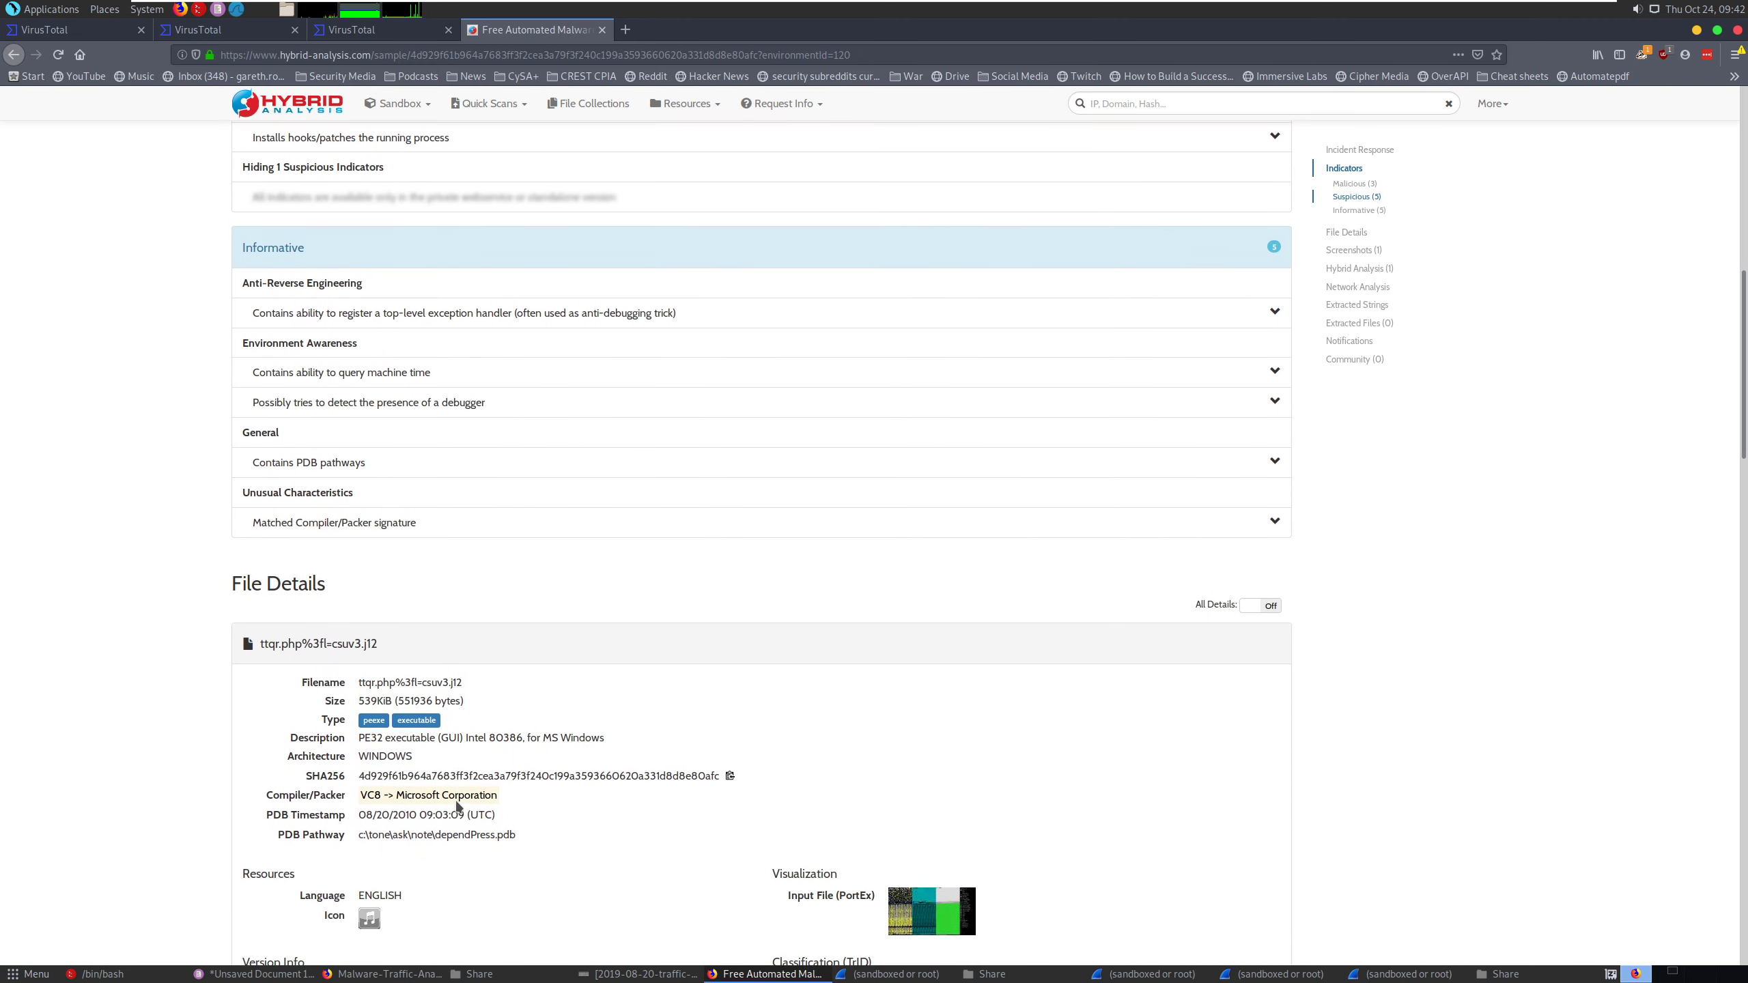
scroll(455, 799, "down", 7)
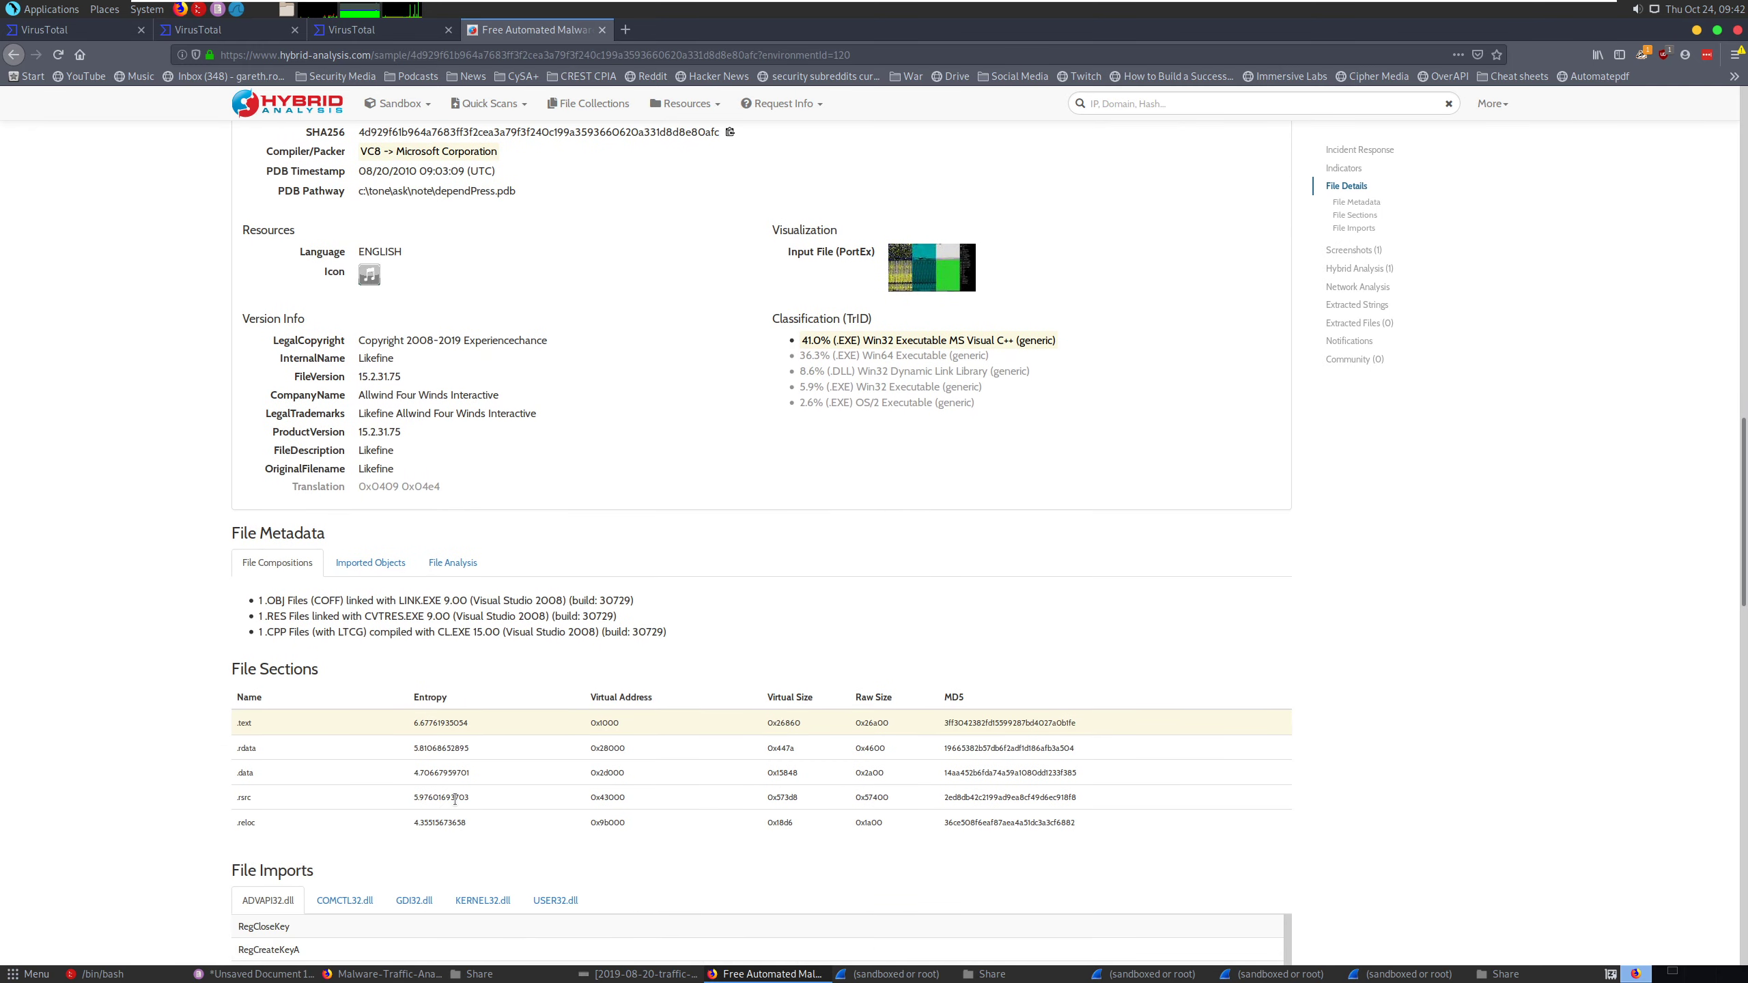
scroll(454, 799, "up", 10)
scroll(448, 799, "up", 10)
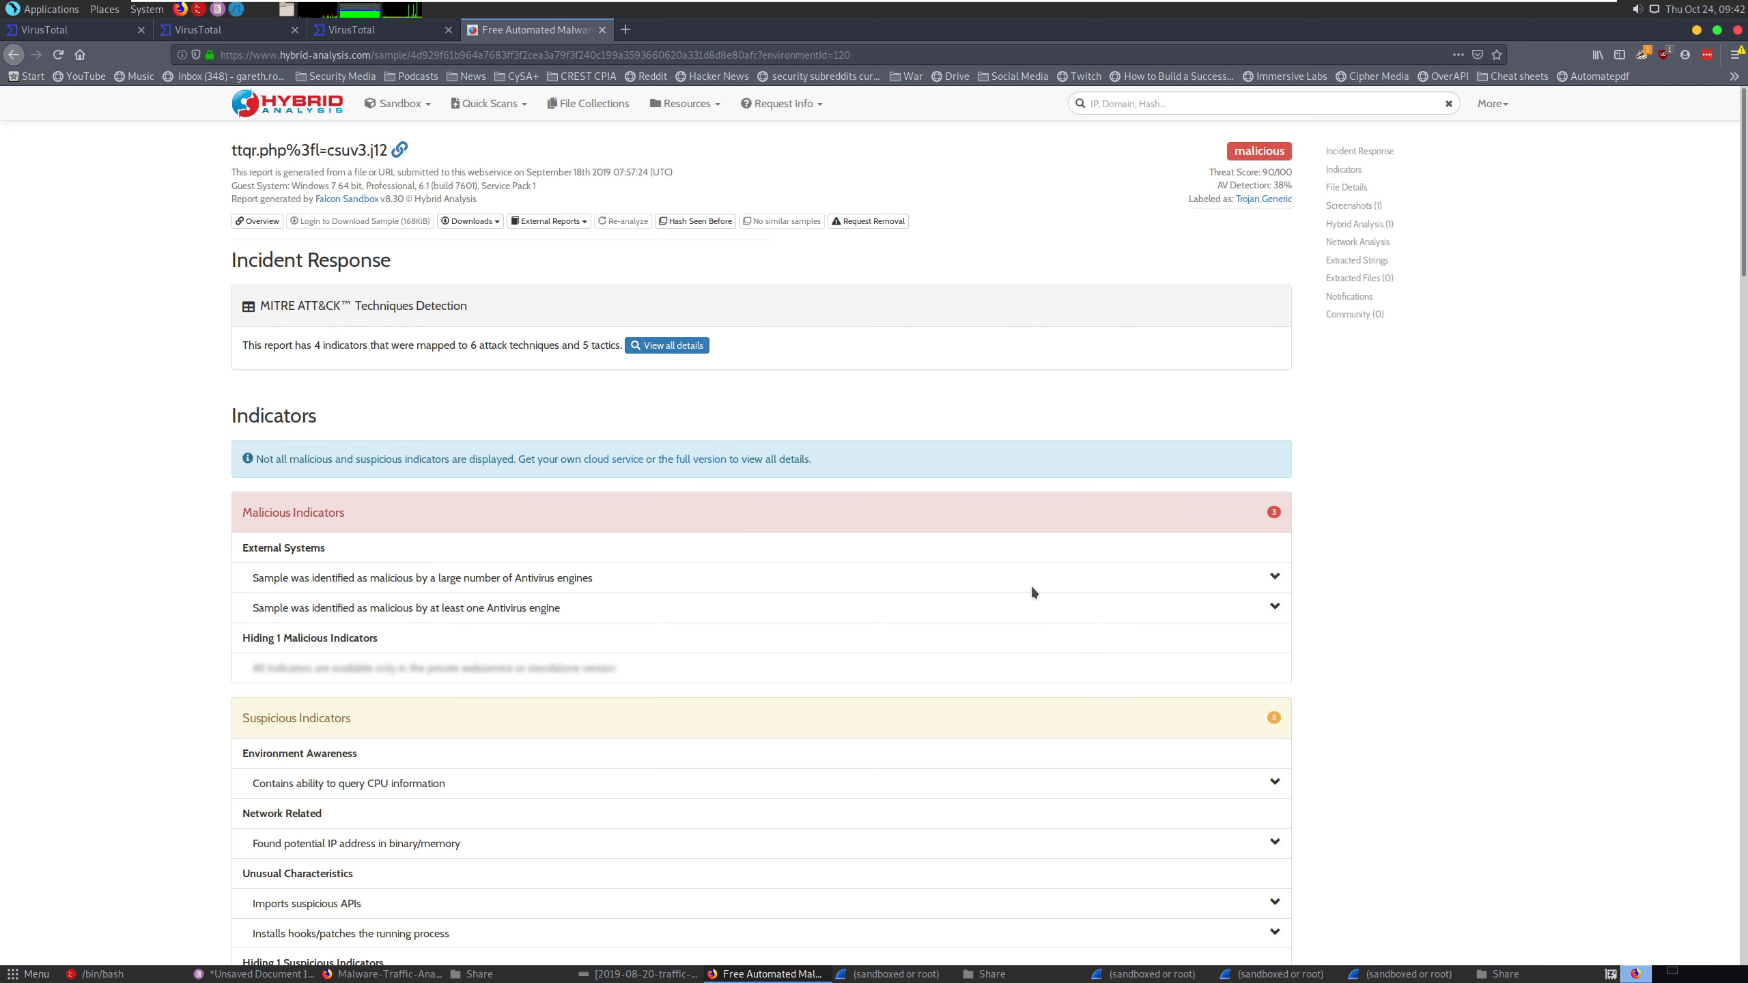
- Go to the exercise's answers page and open 2019-08-20-traffic-analysis-exercise-answers.pdf.zip with Engrampa Archive Manager
left_click(385, 974)
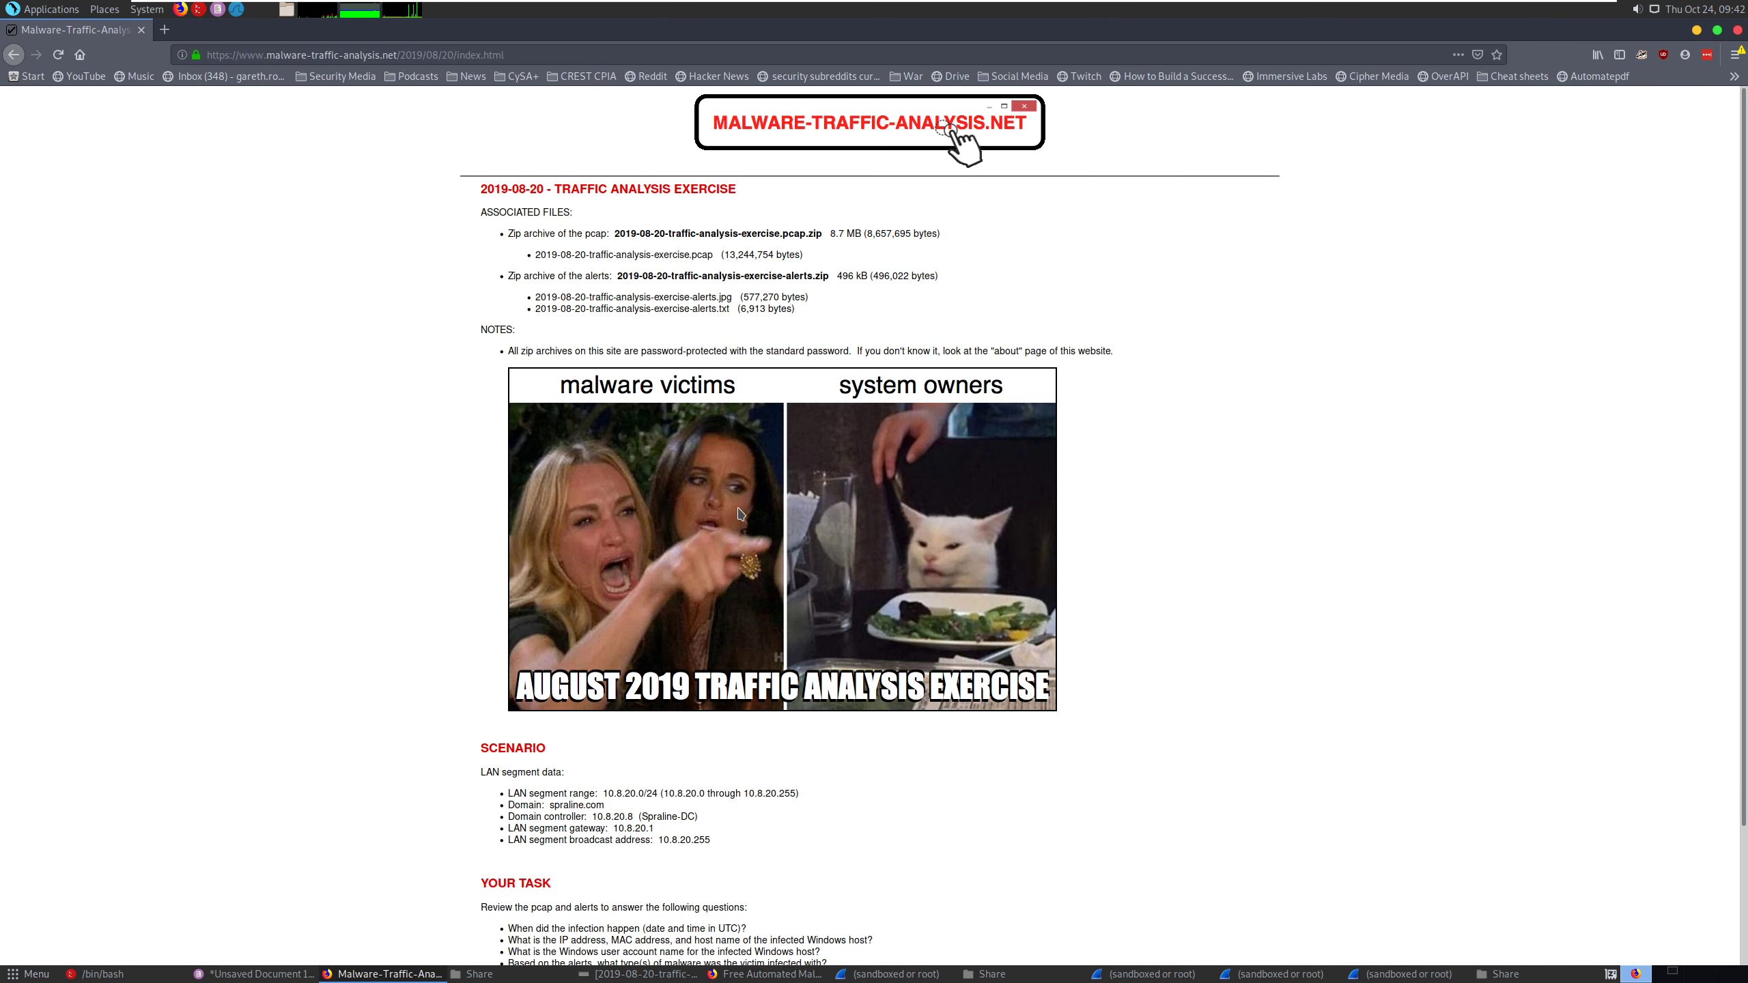
scroll(500, 656, "down", 3)
left_click(541, 876)
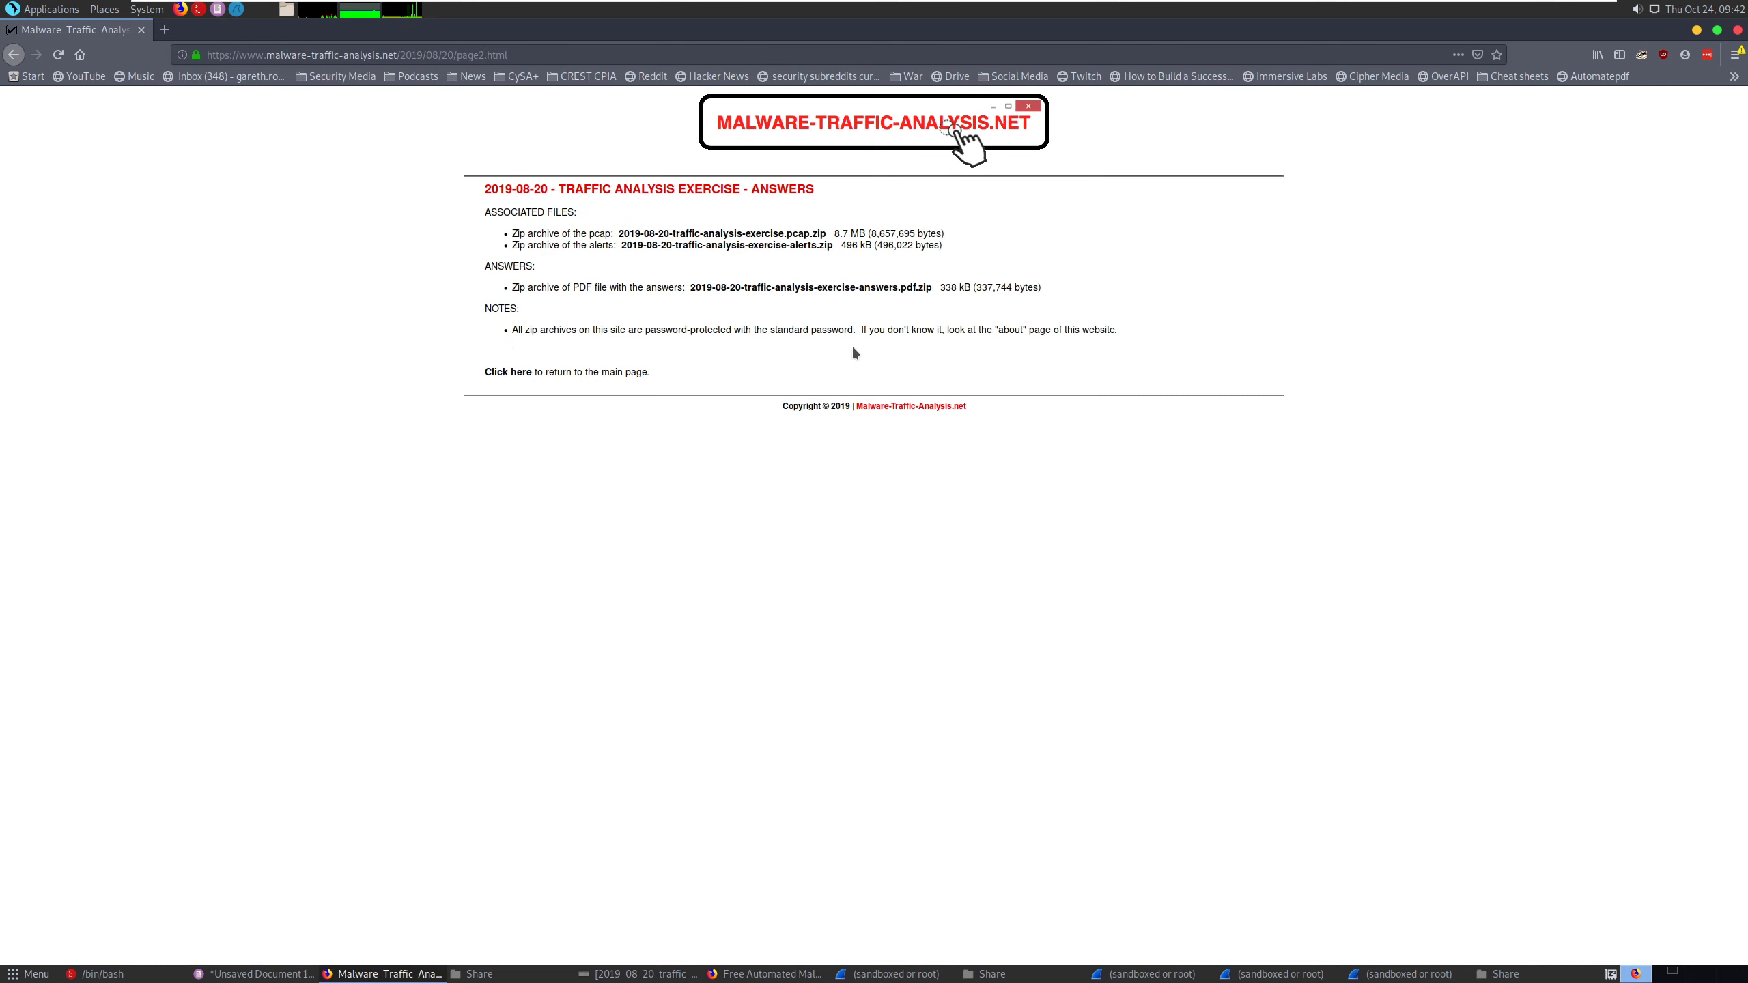
left_click(812, 288)
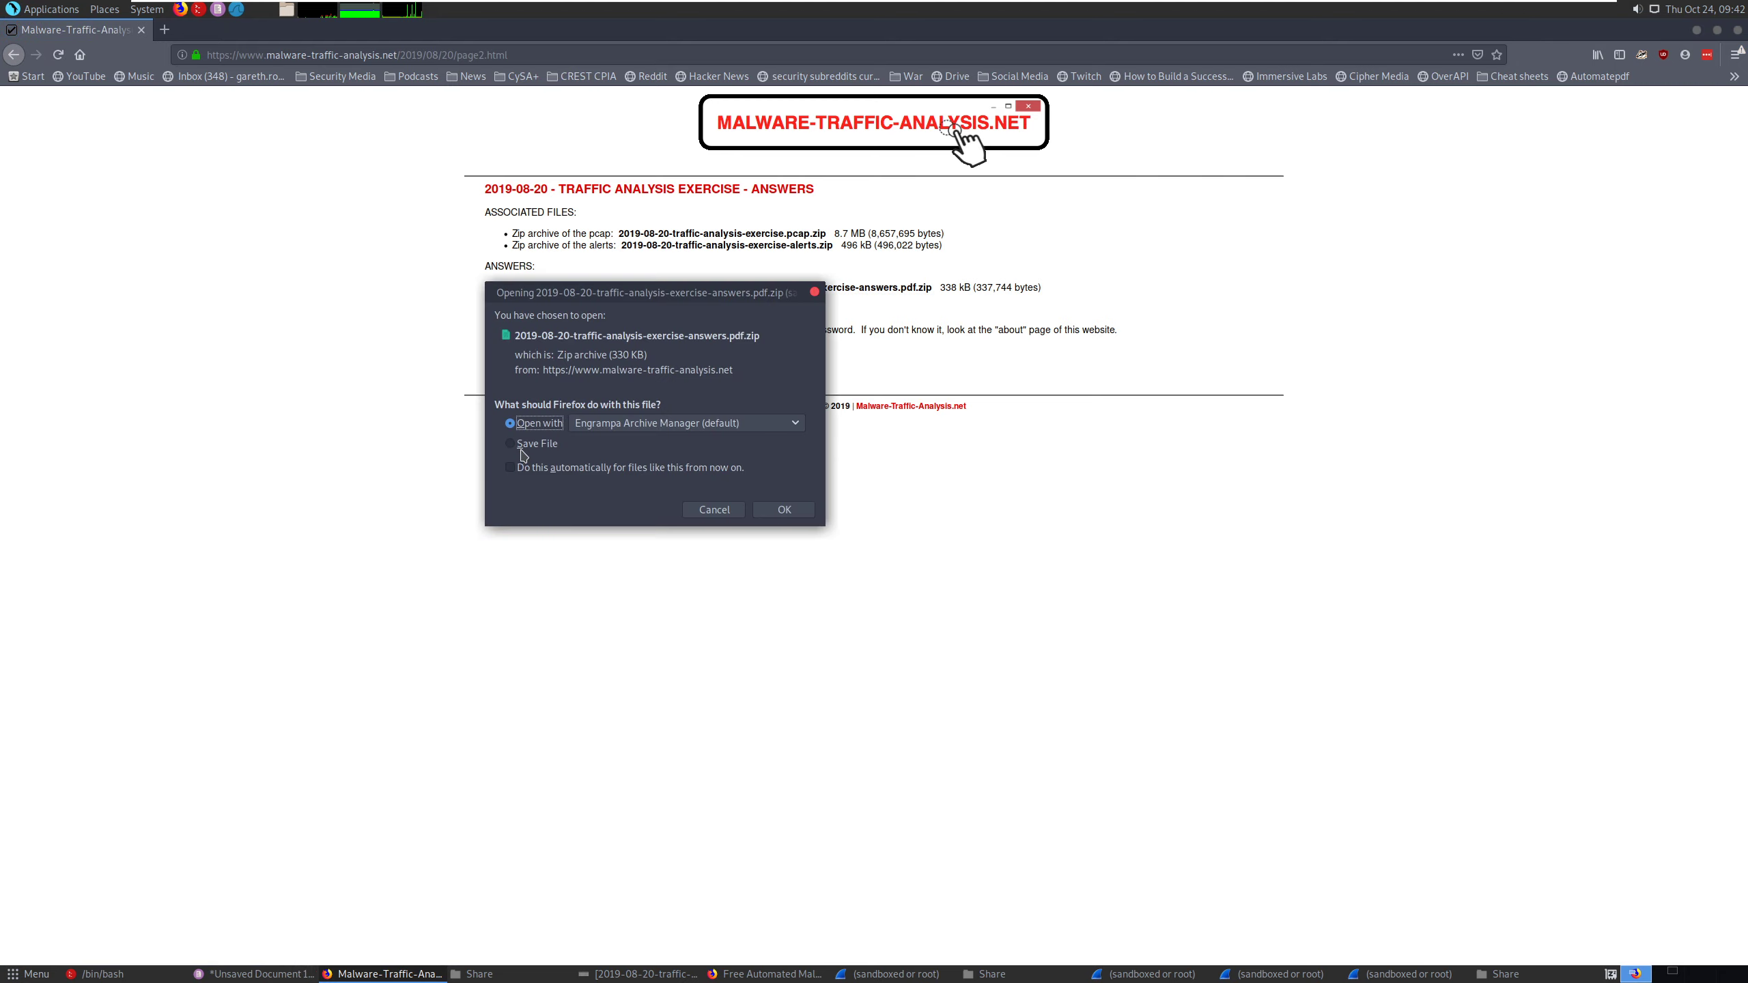
left_click(521, 449)
left_click(529, 429)
left_click(781, 509)
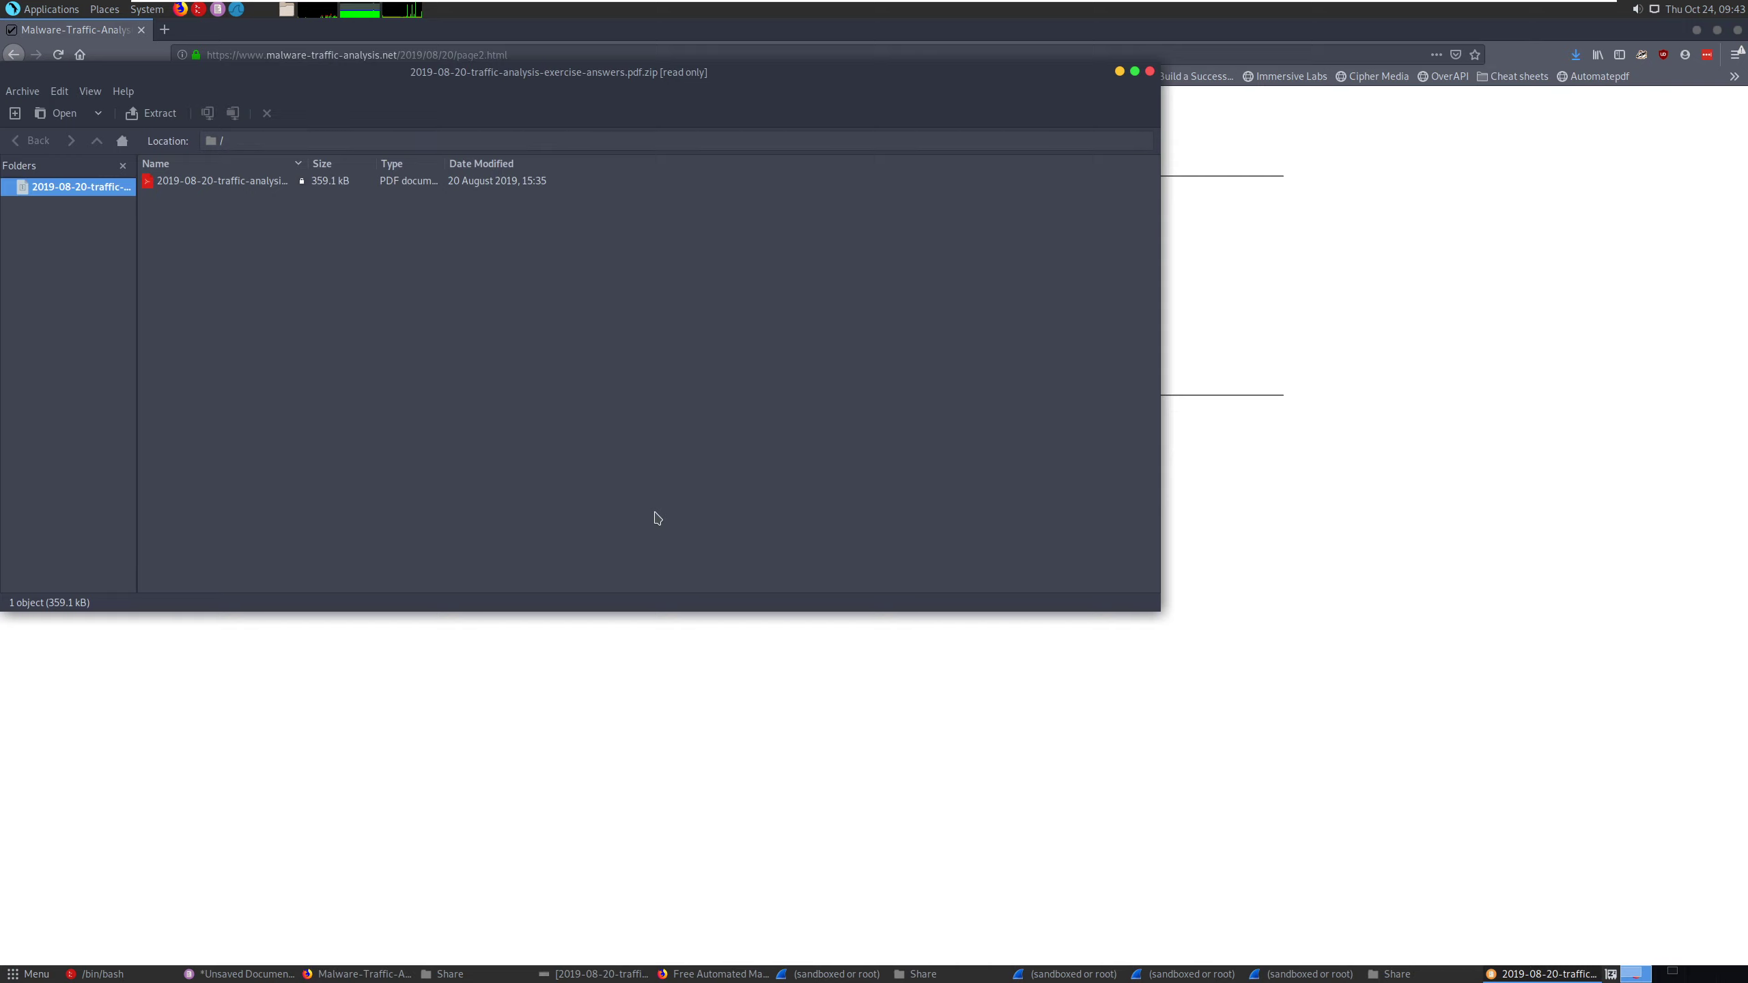
- Open the answers PDF from the archive, entering the archive password
double_click(194, 180)
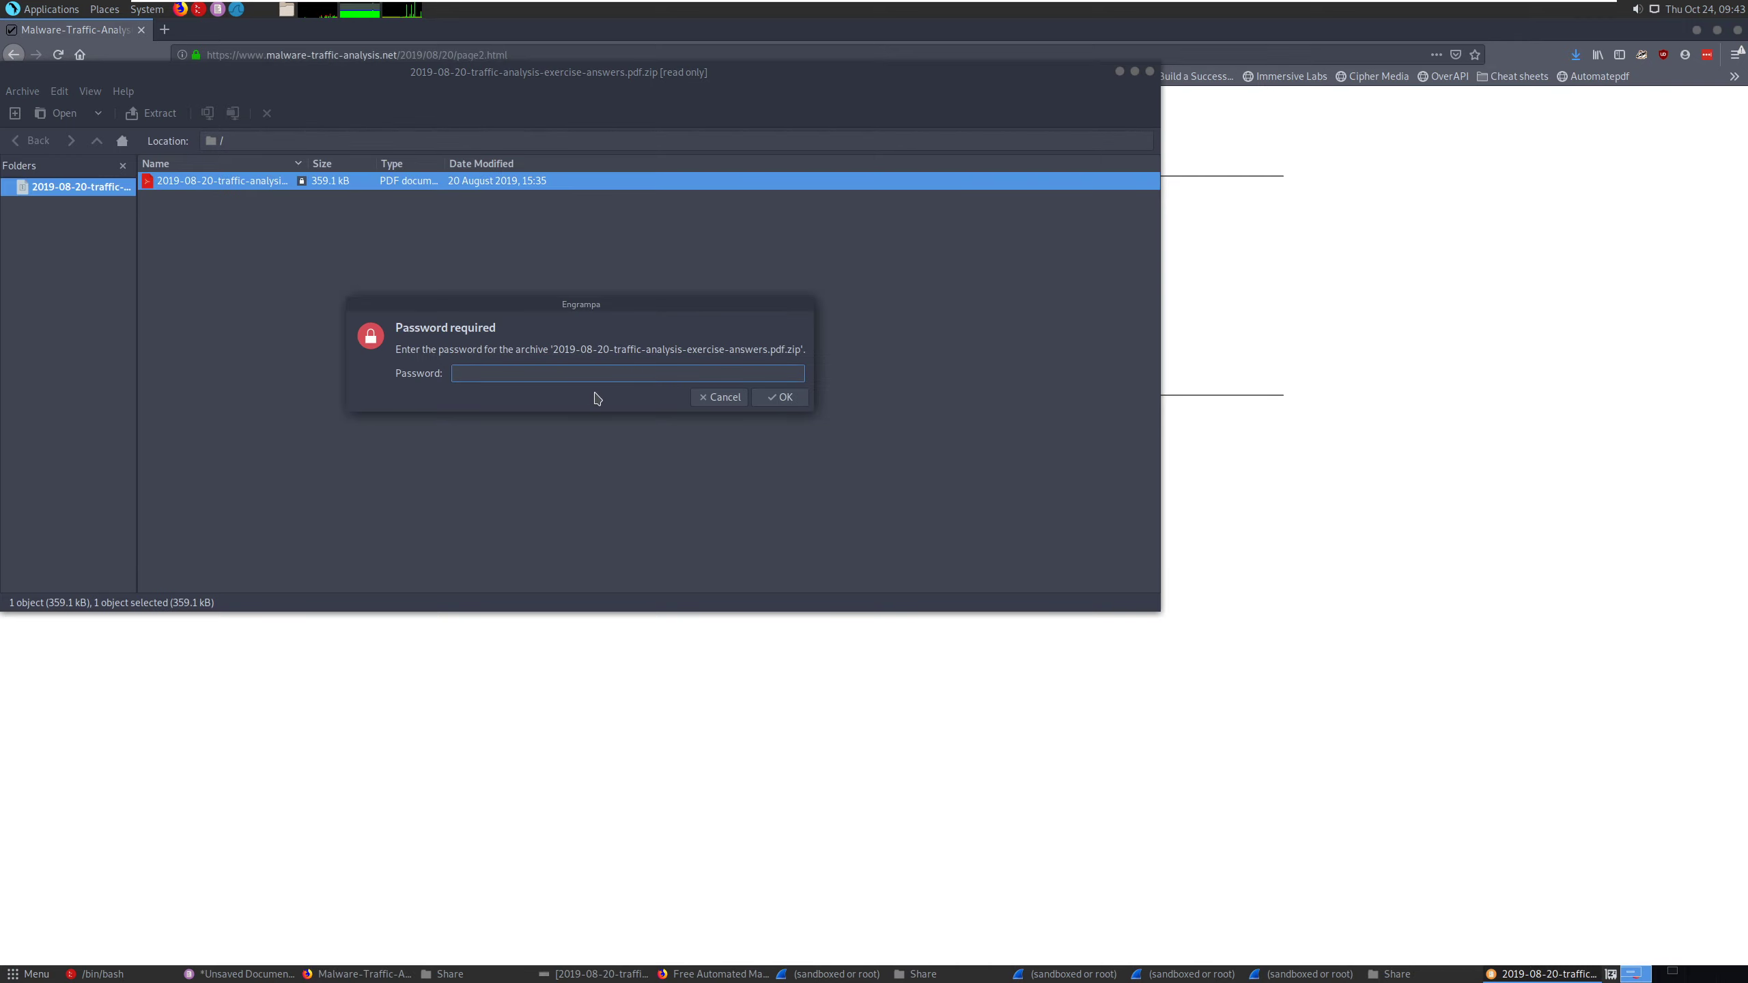
type("infected")
key("Return")
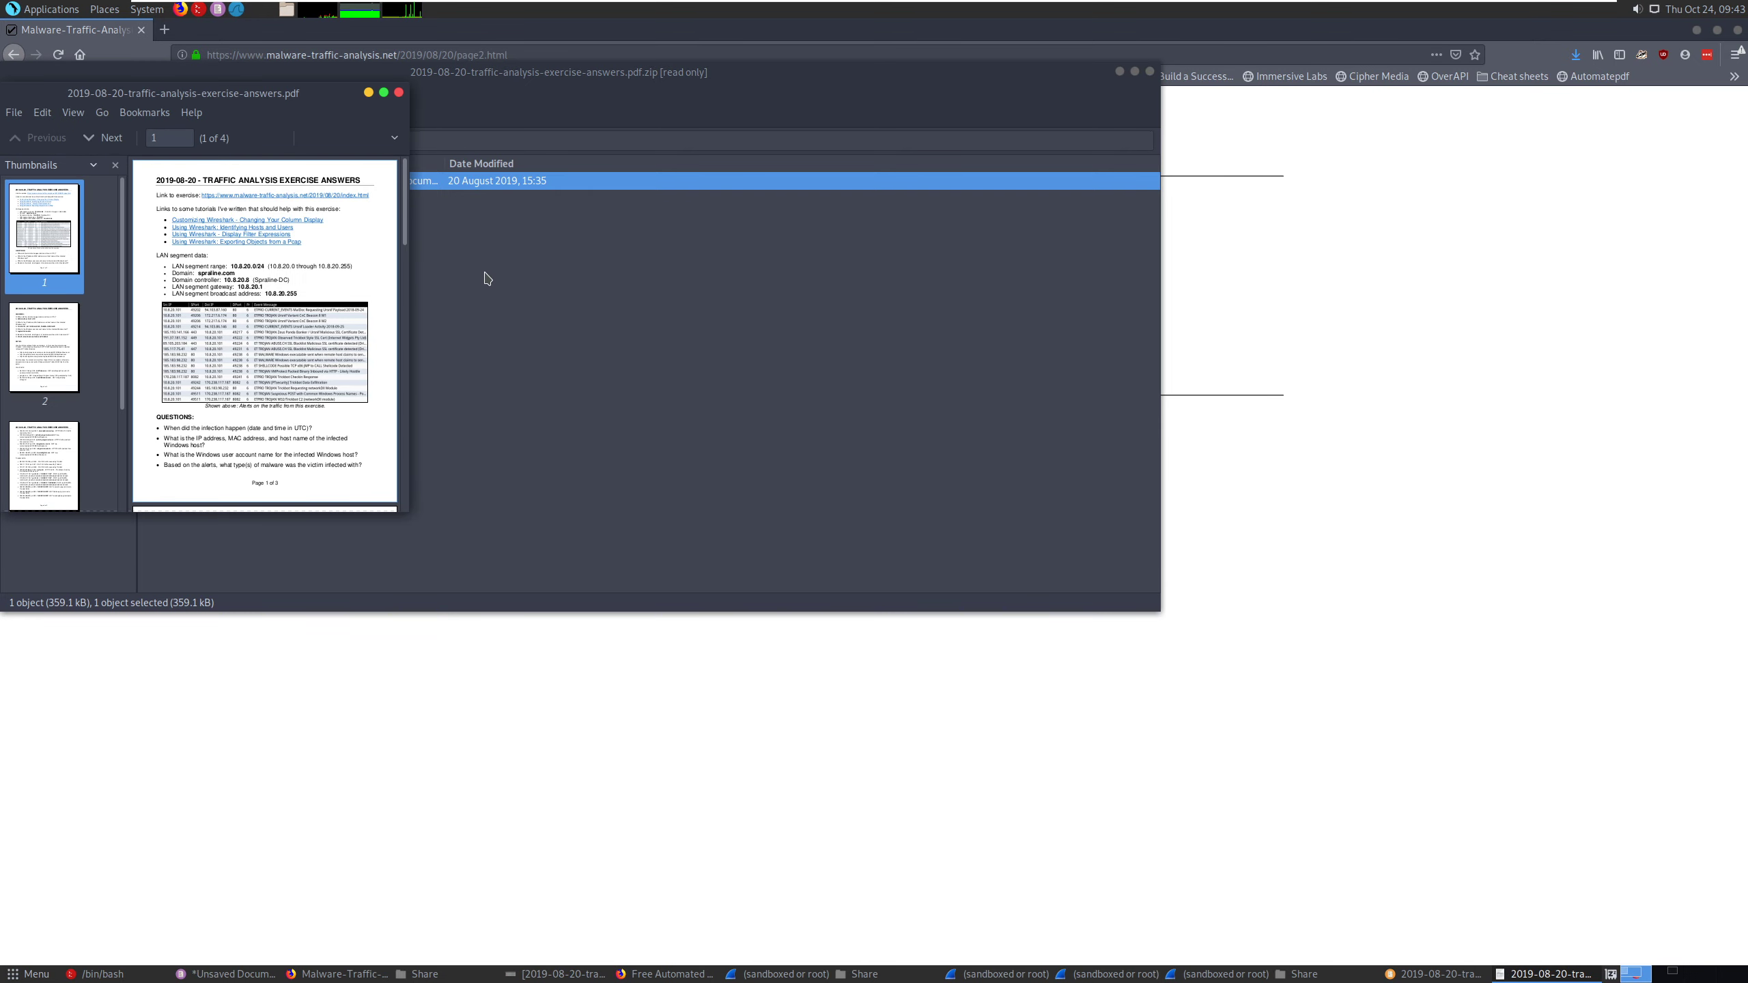
- Maximize the answers PDF and read through it to the ANSWERS section on page 2
left_click(383, 92)
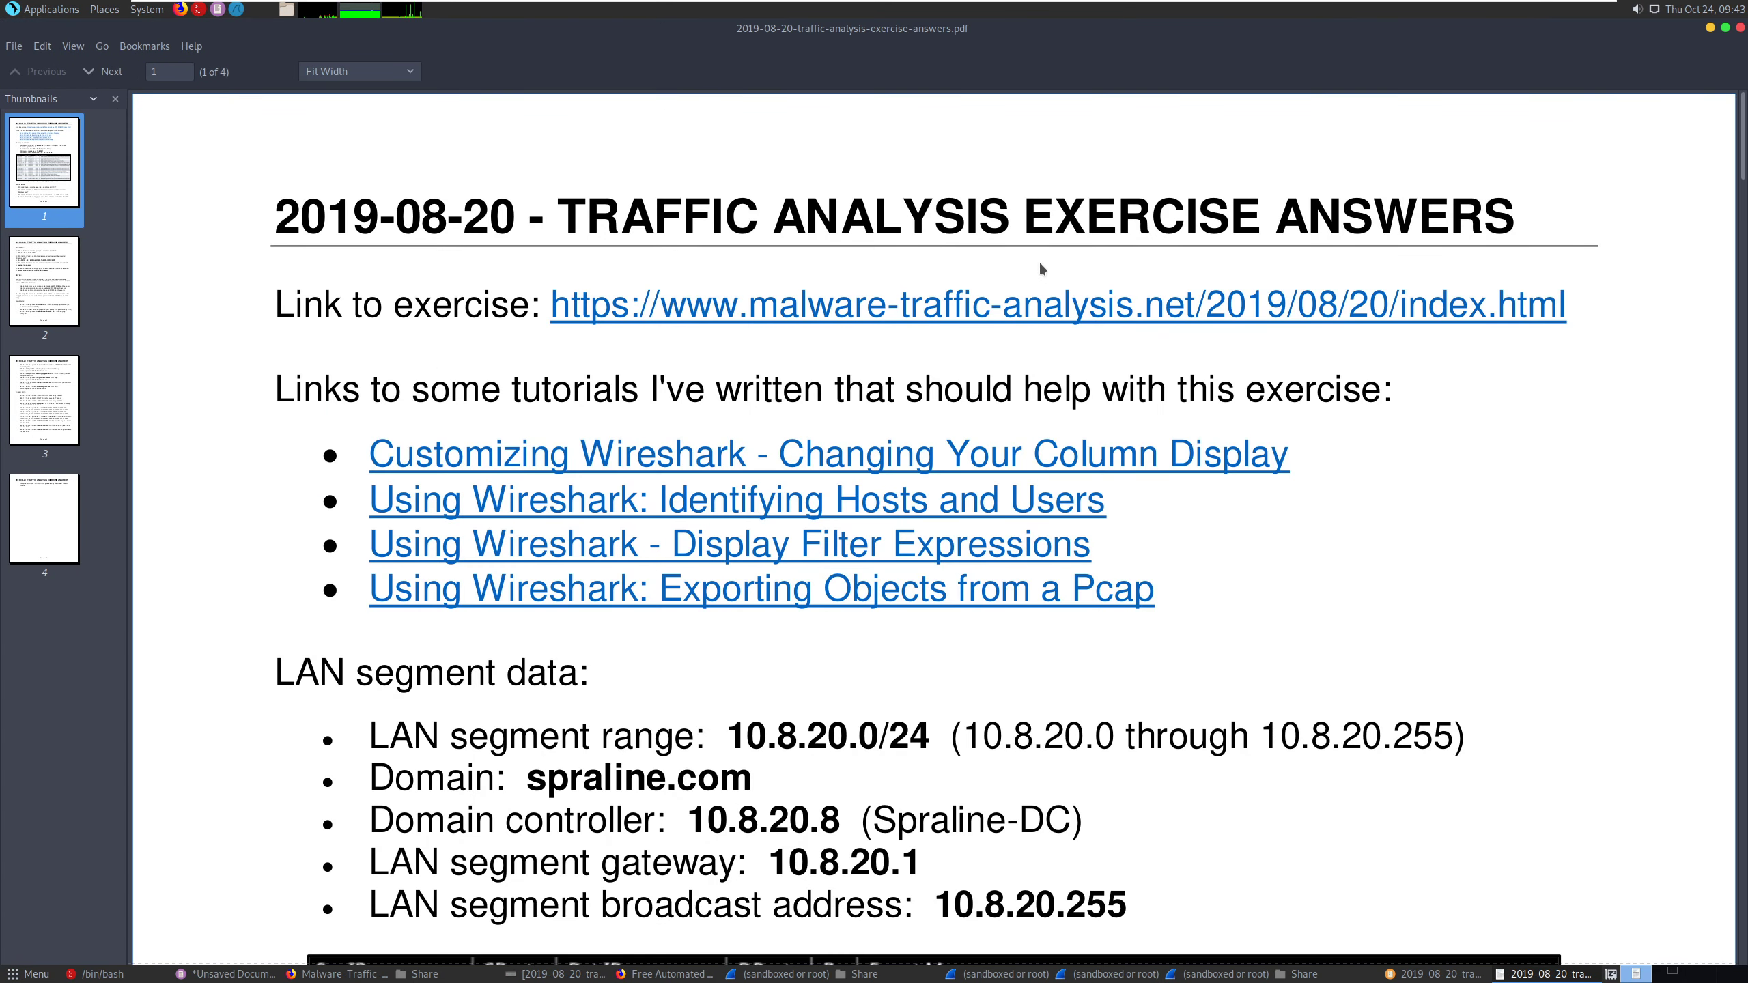
scroll(479, 377, "down", 10)
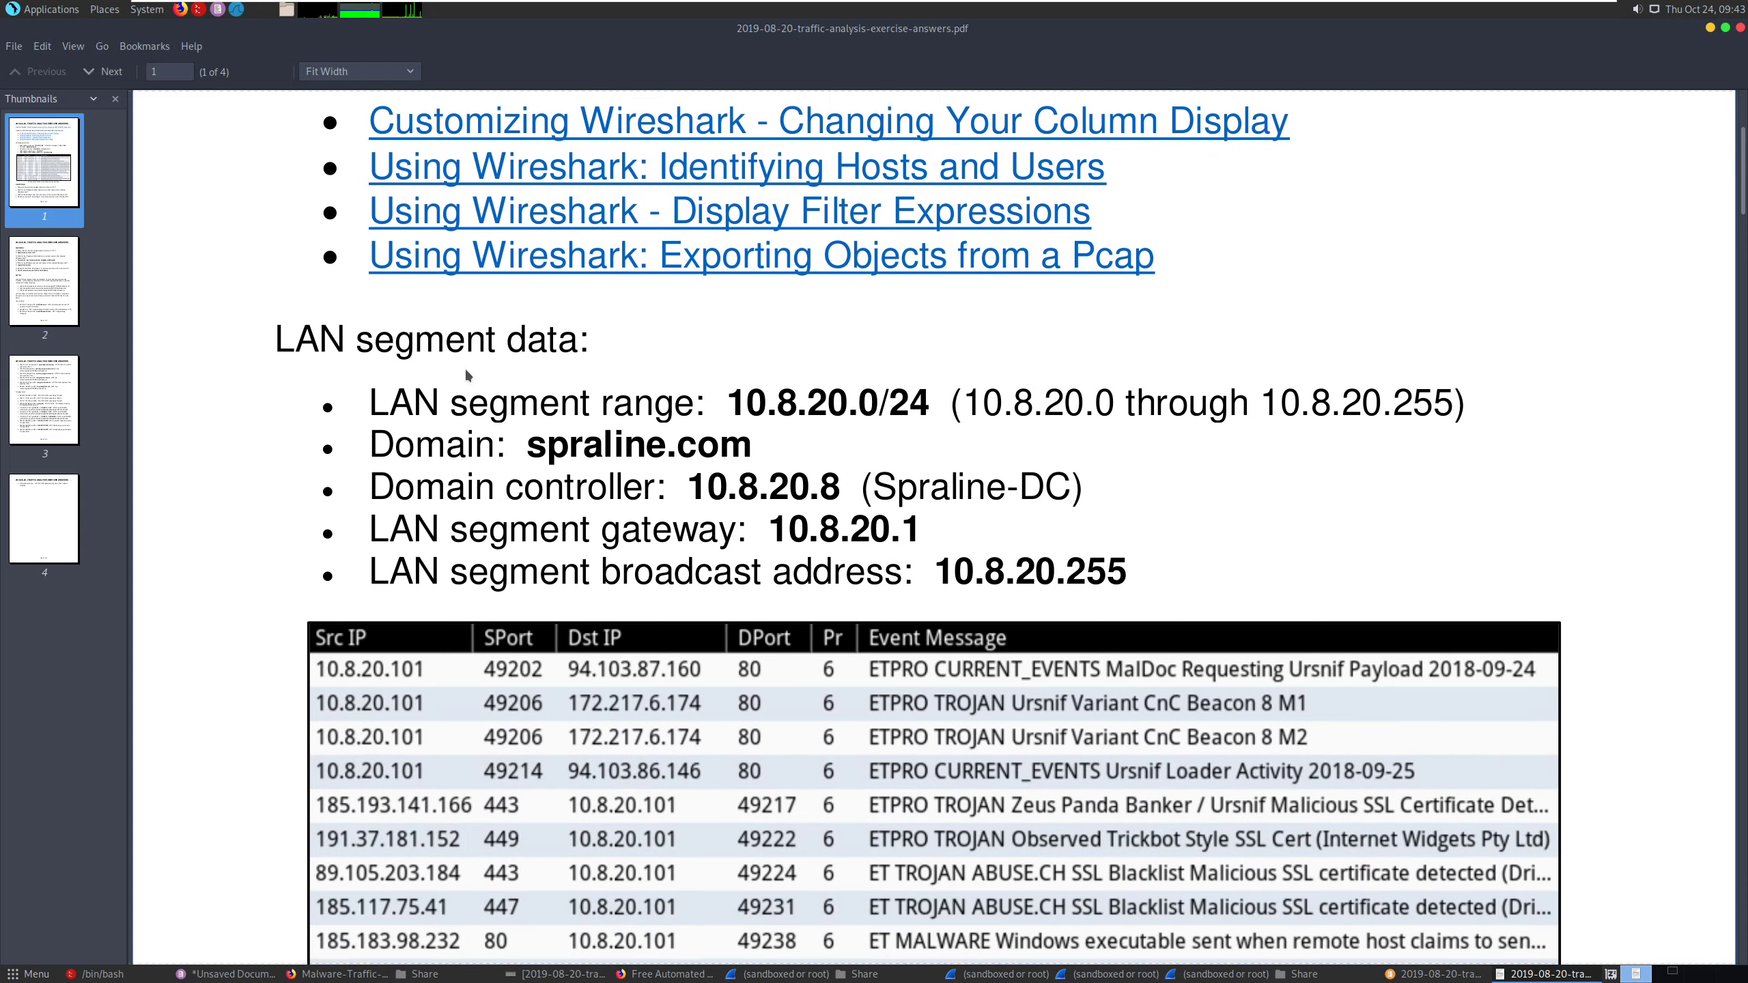
scroll(465, 374, "down", 6)
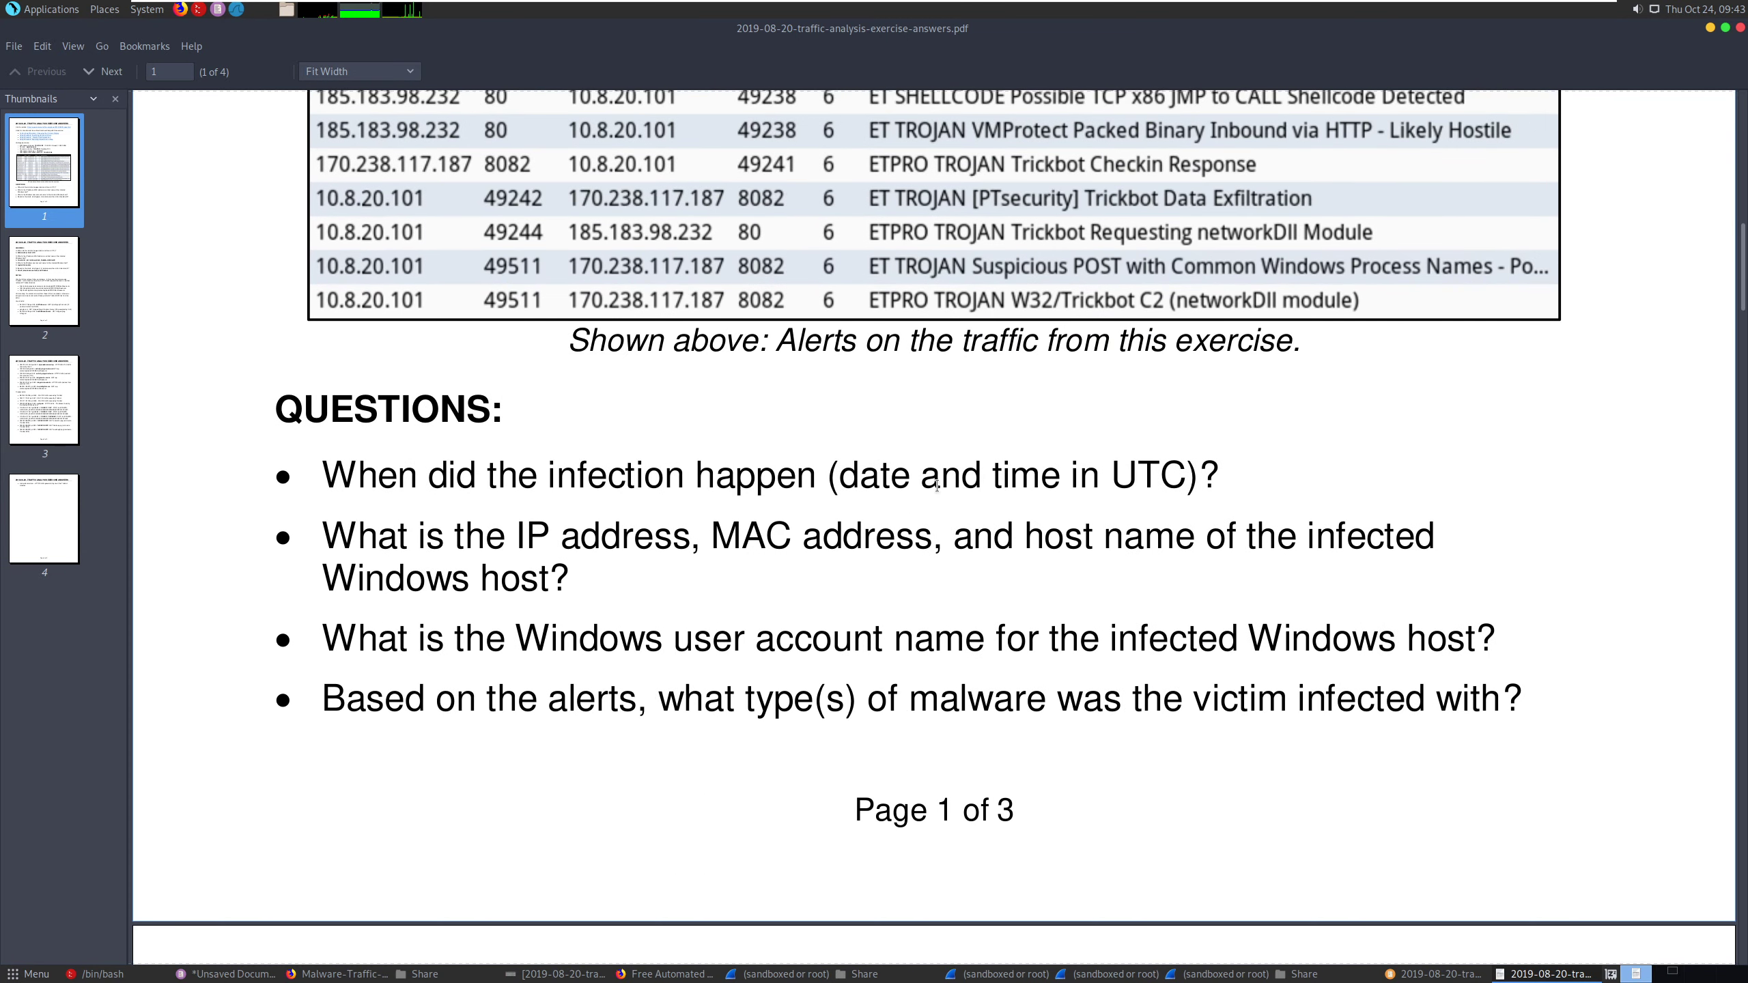
scroll(942, 486, "down", 10)
scroll(938, 493, "down", 3)
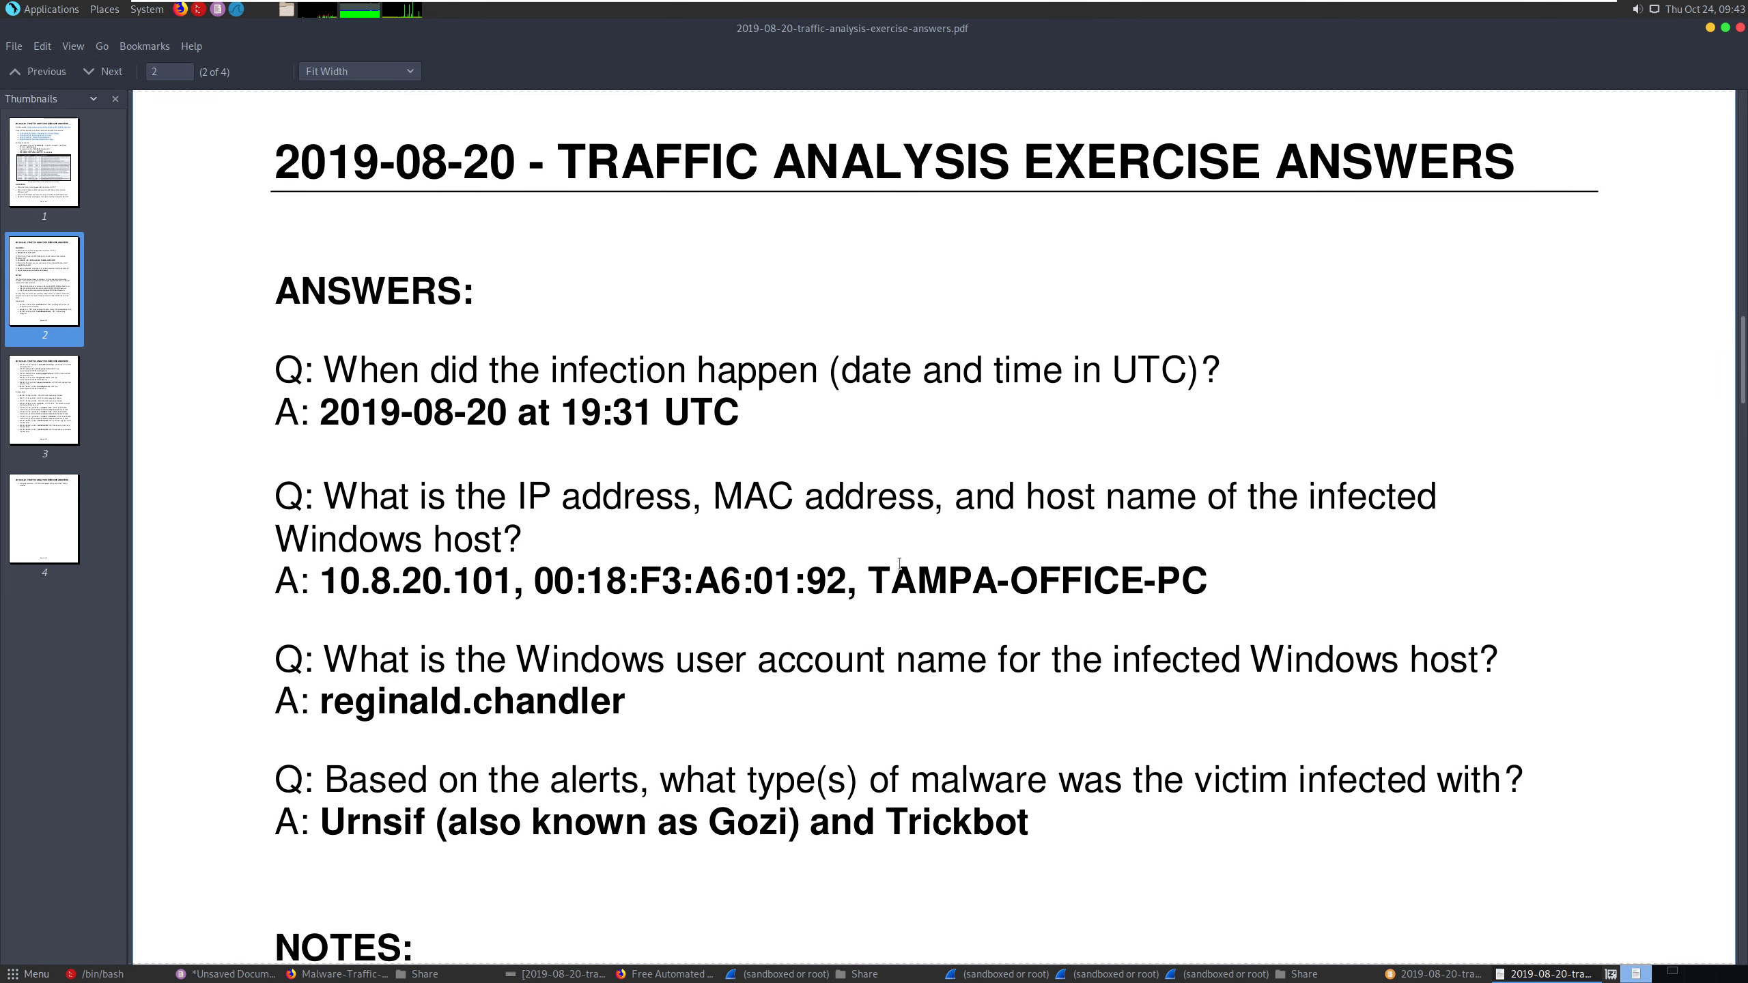
- Shrink the PDF window to about half the screen width and bring up the unsaved Pluma notes beside it
left_click_drag(1464, 45, 228, 30)
left_click_drag(408, 447, 923, 898)
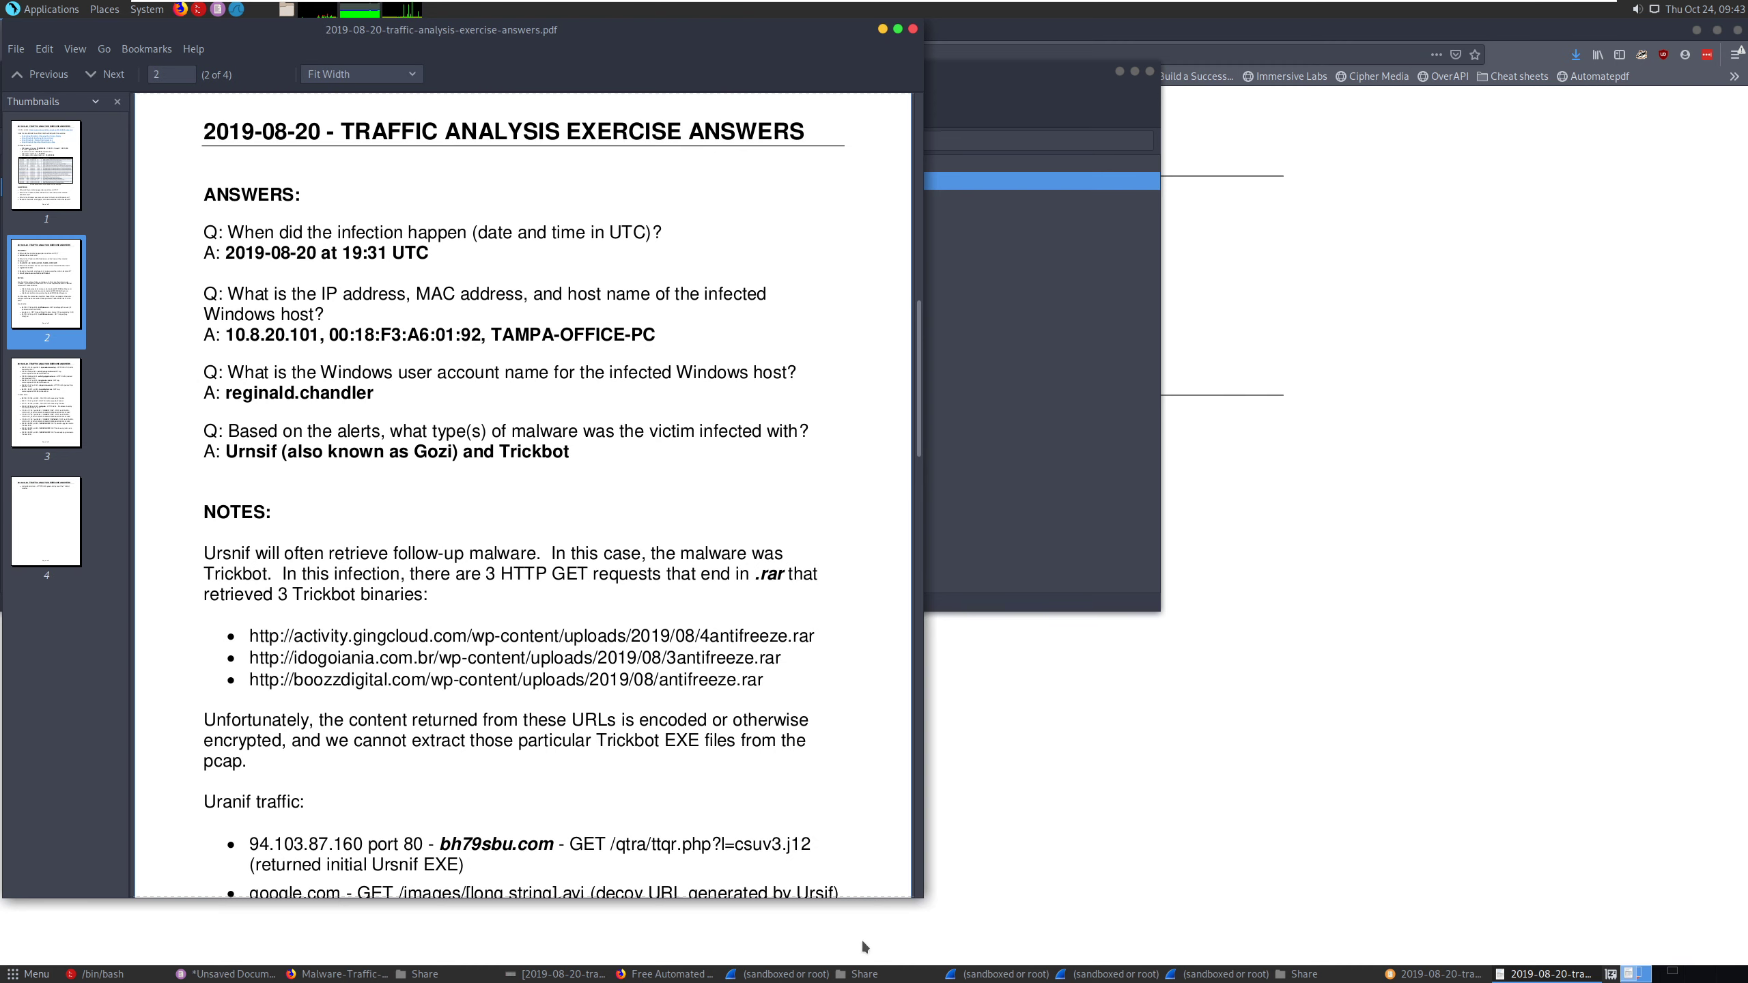
left_click(222, 974)
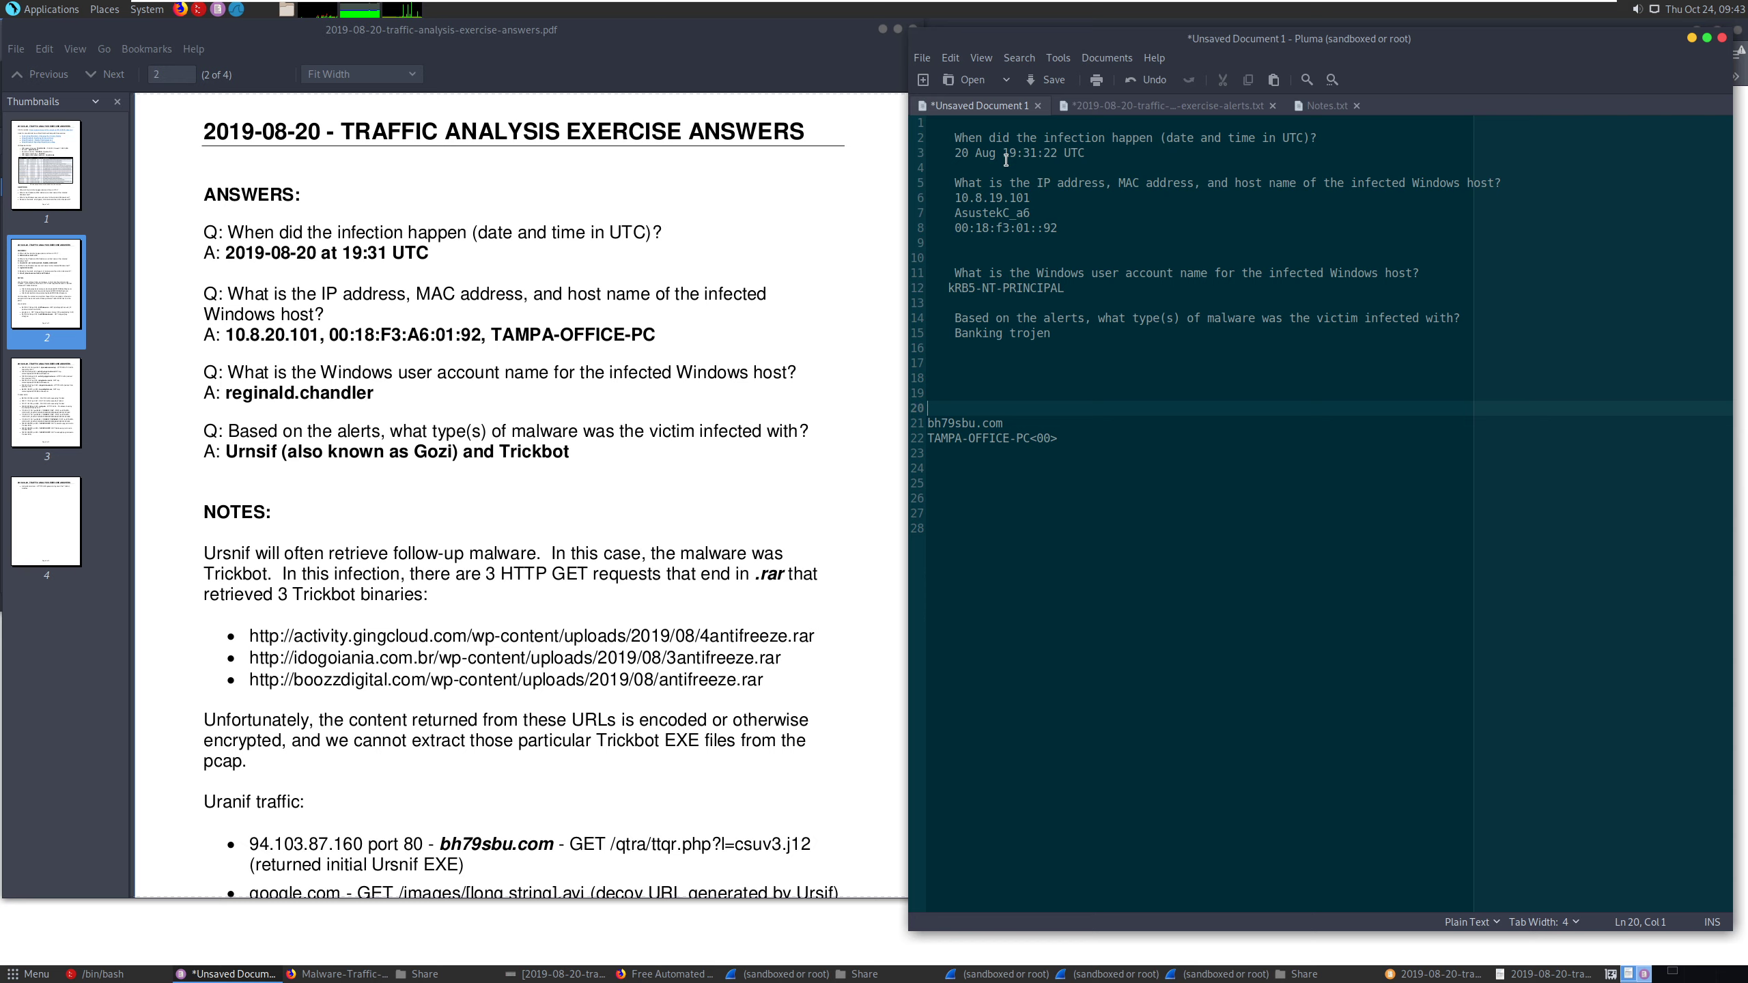
- Compare the IP address, MAC address and host name entries in the notes with the official answers in the PDF
left_click(1043, 198)
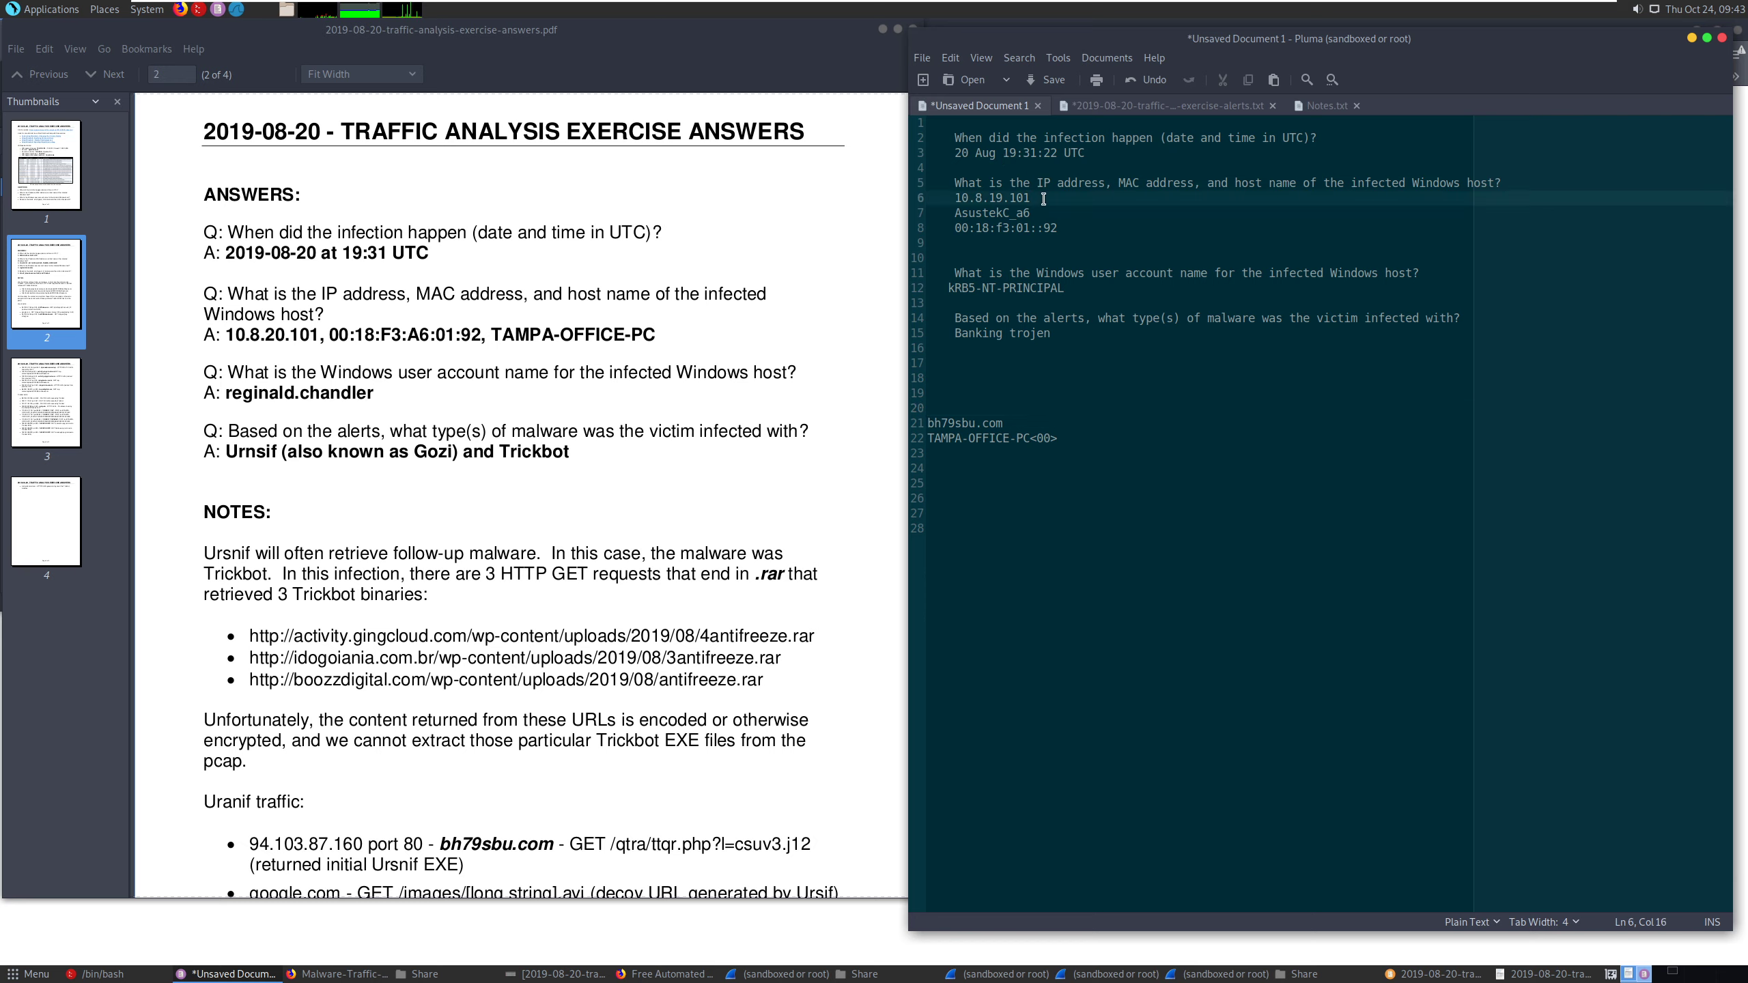
left_click(1062, 222)
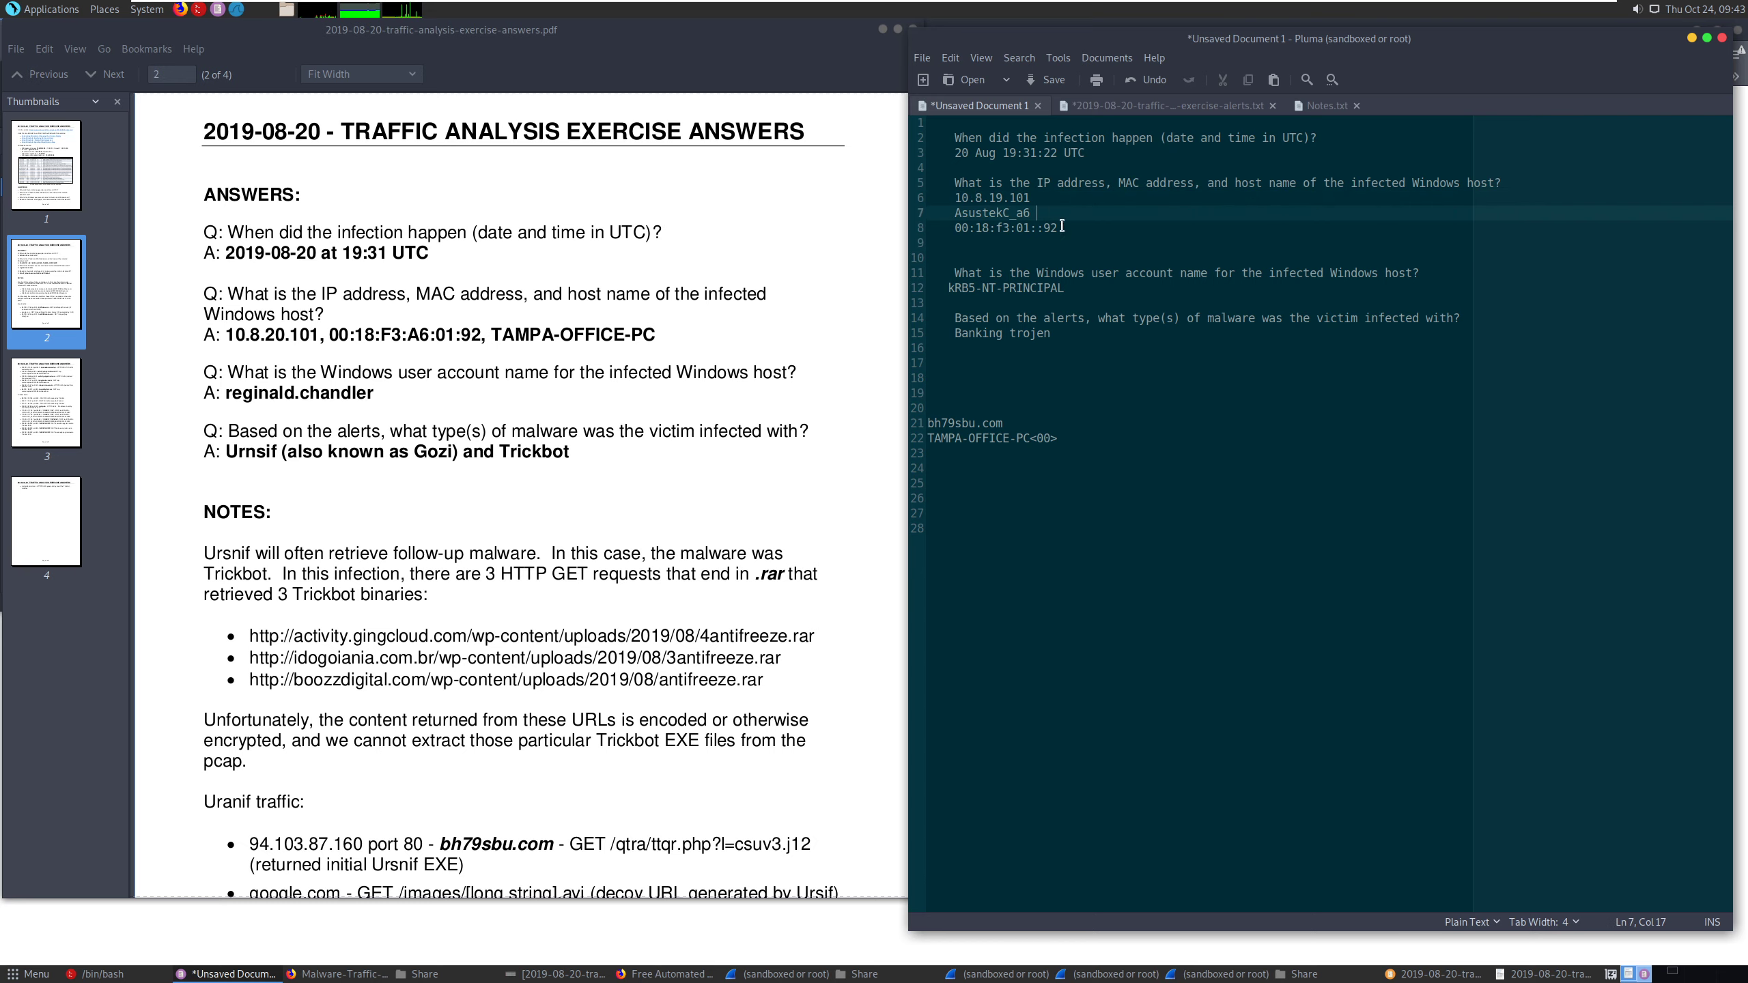
left_click_drag(1057, 439, 929, 441)
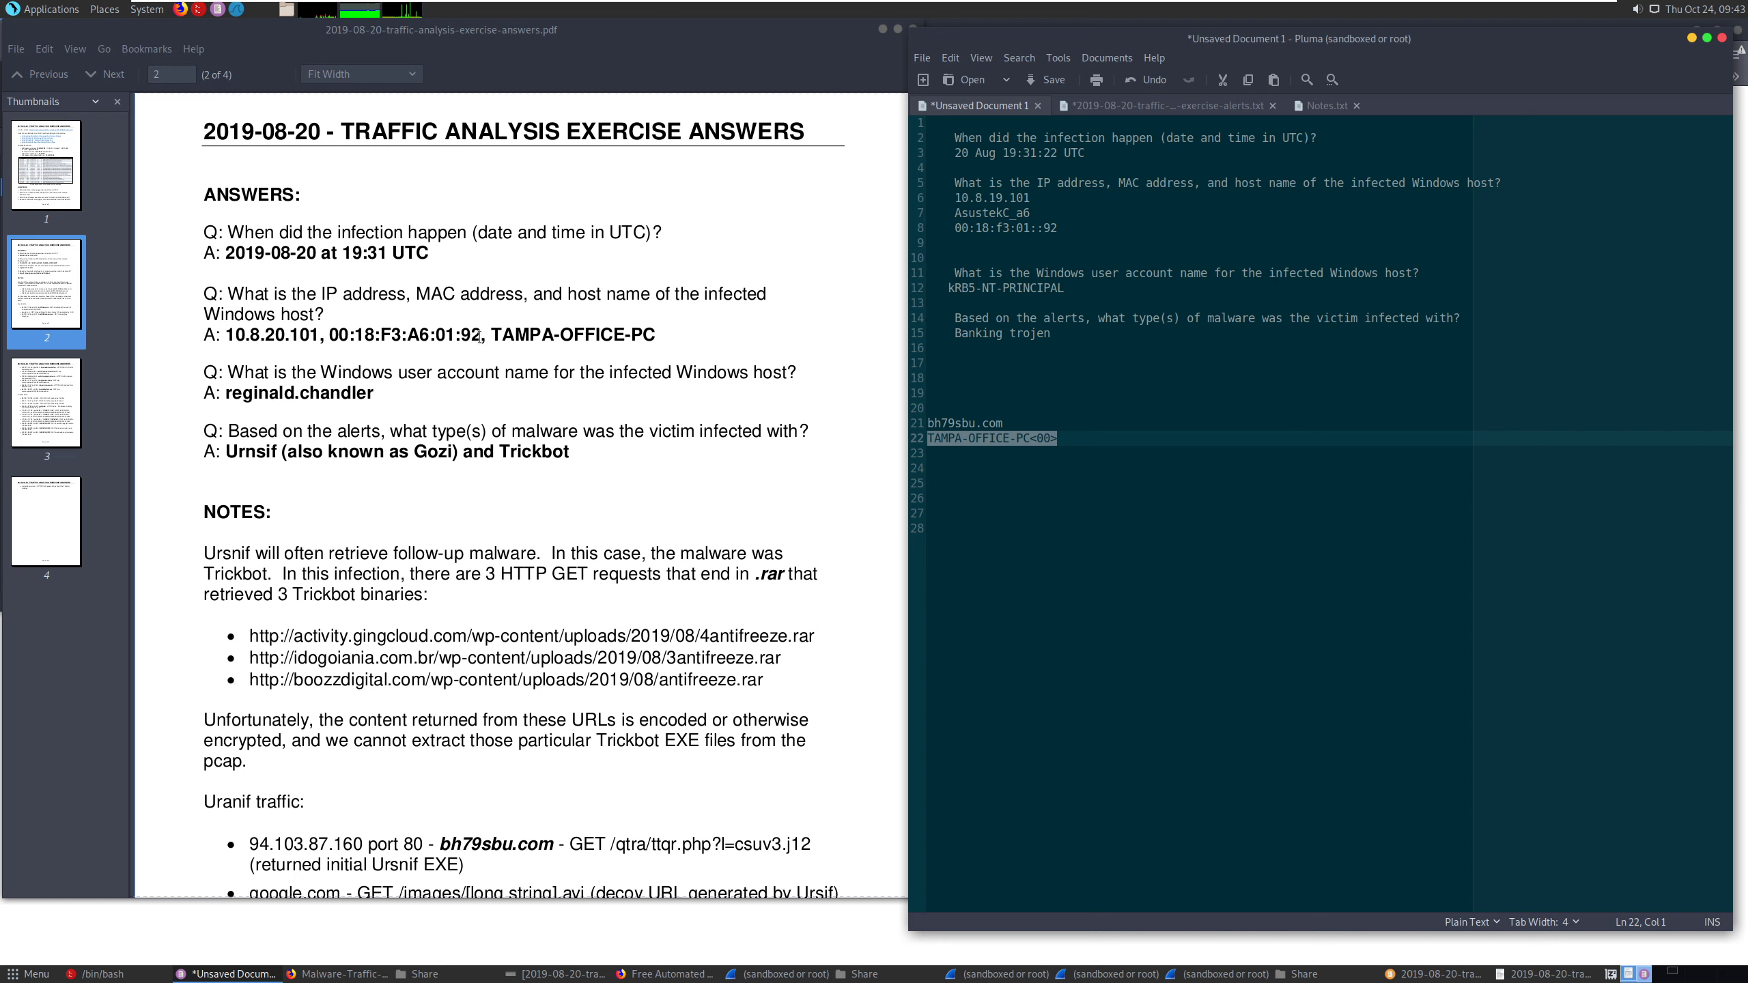
left_click_drag(472, 335, 355, 335)
left_click(1038, 438)
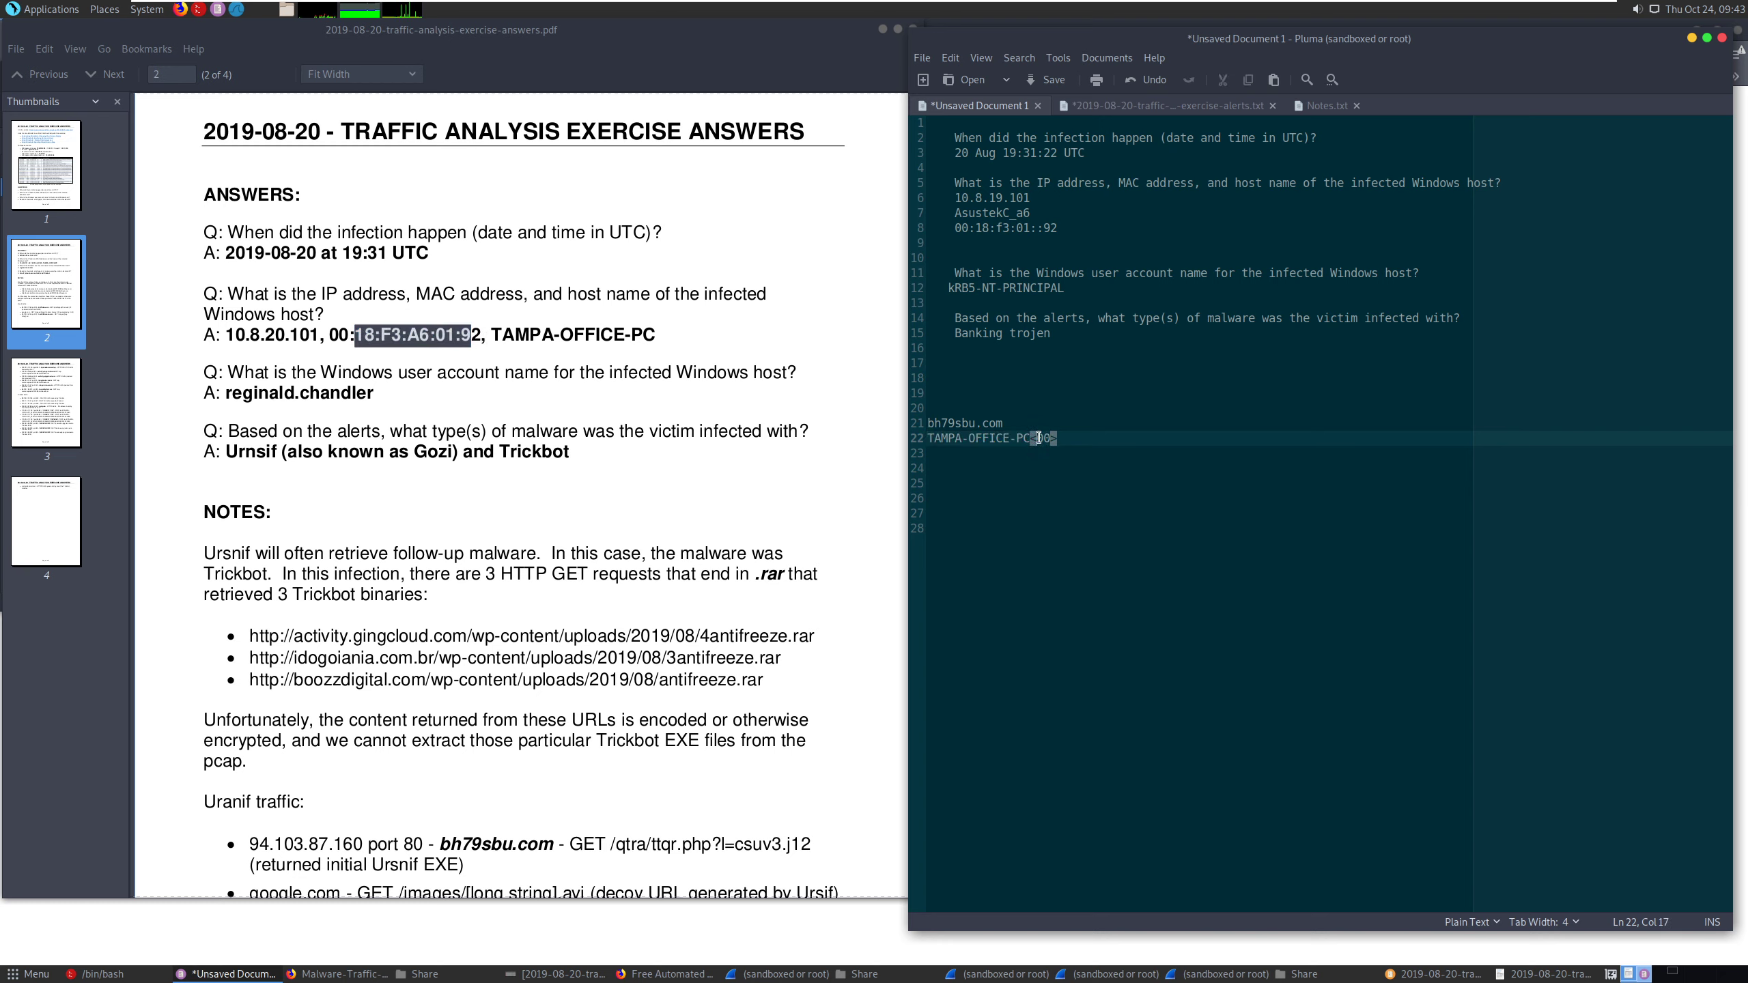
triple_click(991, 213)
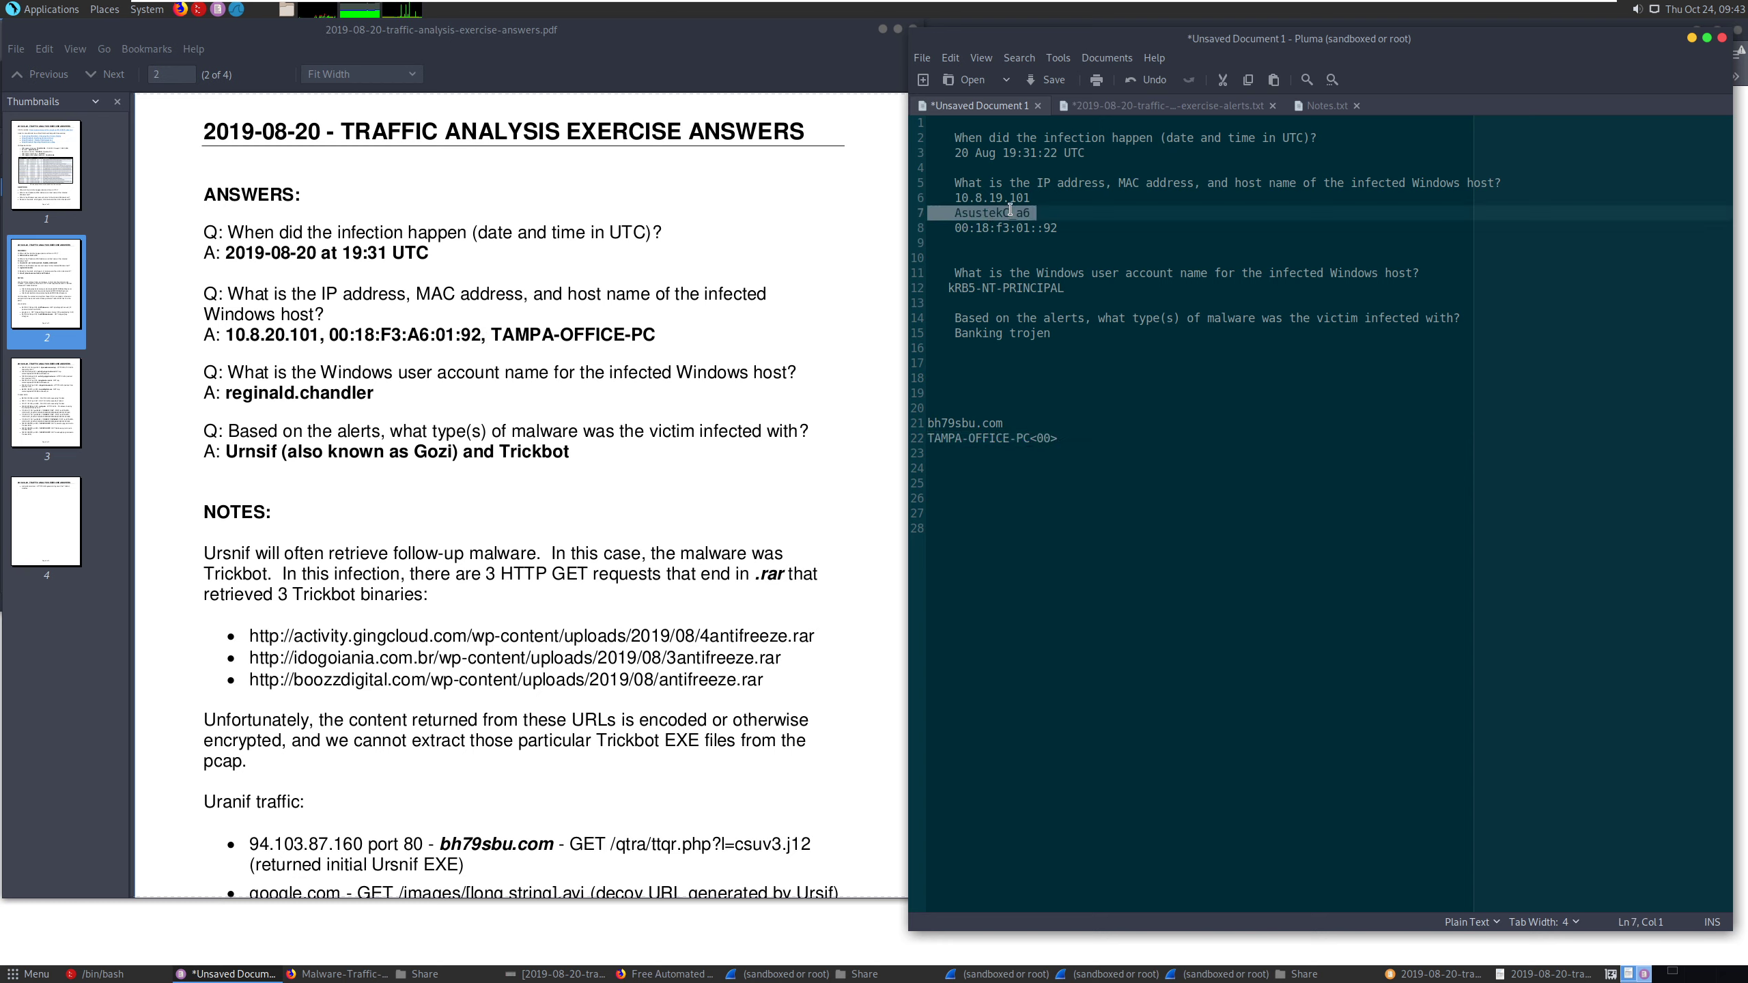
- Compare the AsustekC_a6 and TAMPA-OFFICE-PC entries in the notes with the official host name answer in the PDF
left_click(1009, 210)
mouse_move(982, 214)
left_mouse_down()
mouse_move(957, 215)
mouse_move(1001, 213)
left_mouse_up()
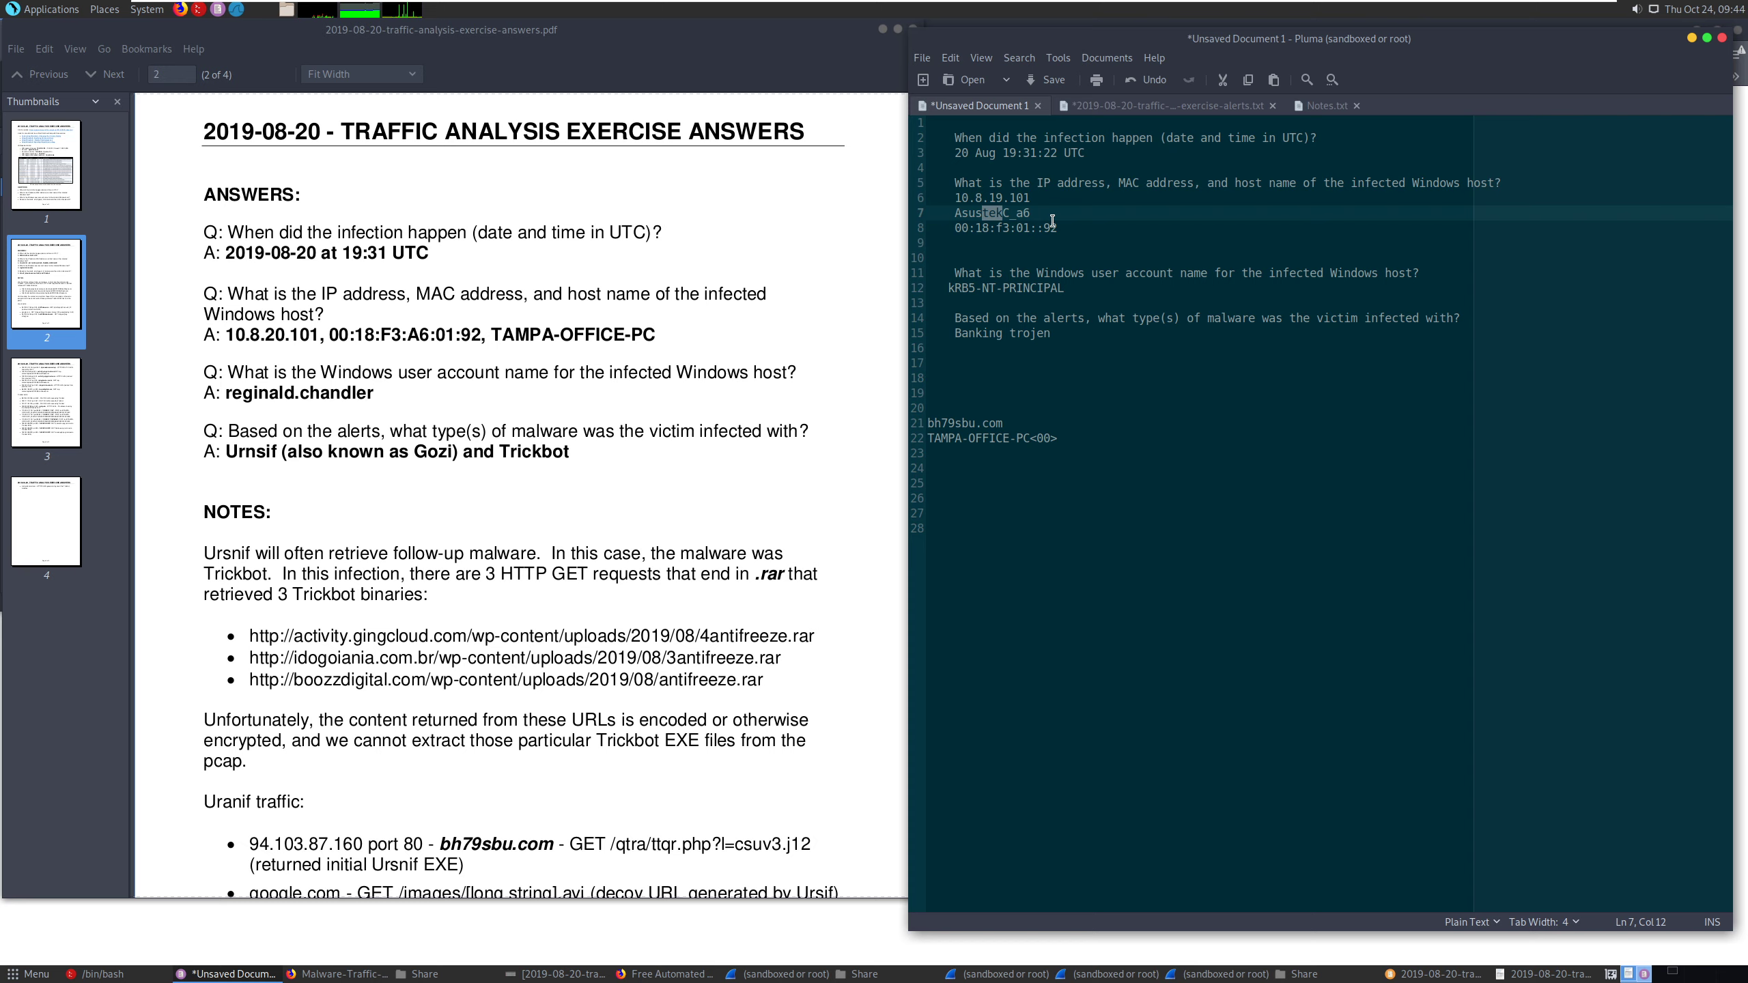
left_click(1038, 438)
key("shift+Left")
key("shift+Left")
key("shift+Left")
key("shift+Left")
key("shift+Left")
key("shift+Left")
key("shift+Left")
key("shift+Left")
key("shift+Left")
key("shift+Left")
key("shift+Left")
key("shift+Left")
key("shift+Left")
key("shift+Left")
key("shift+Left")
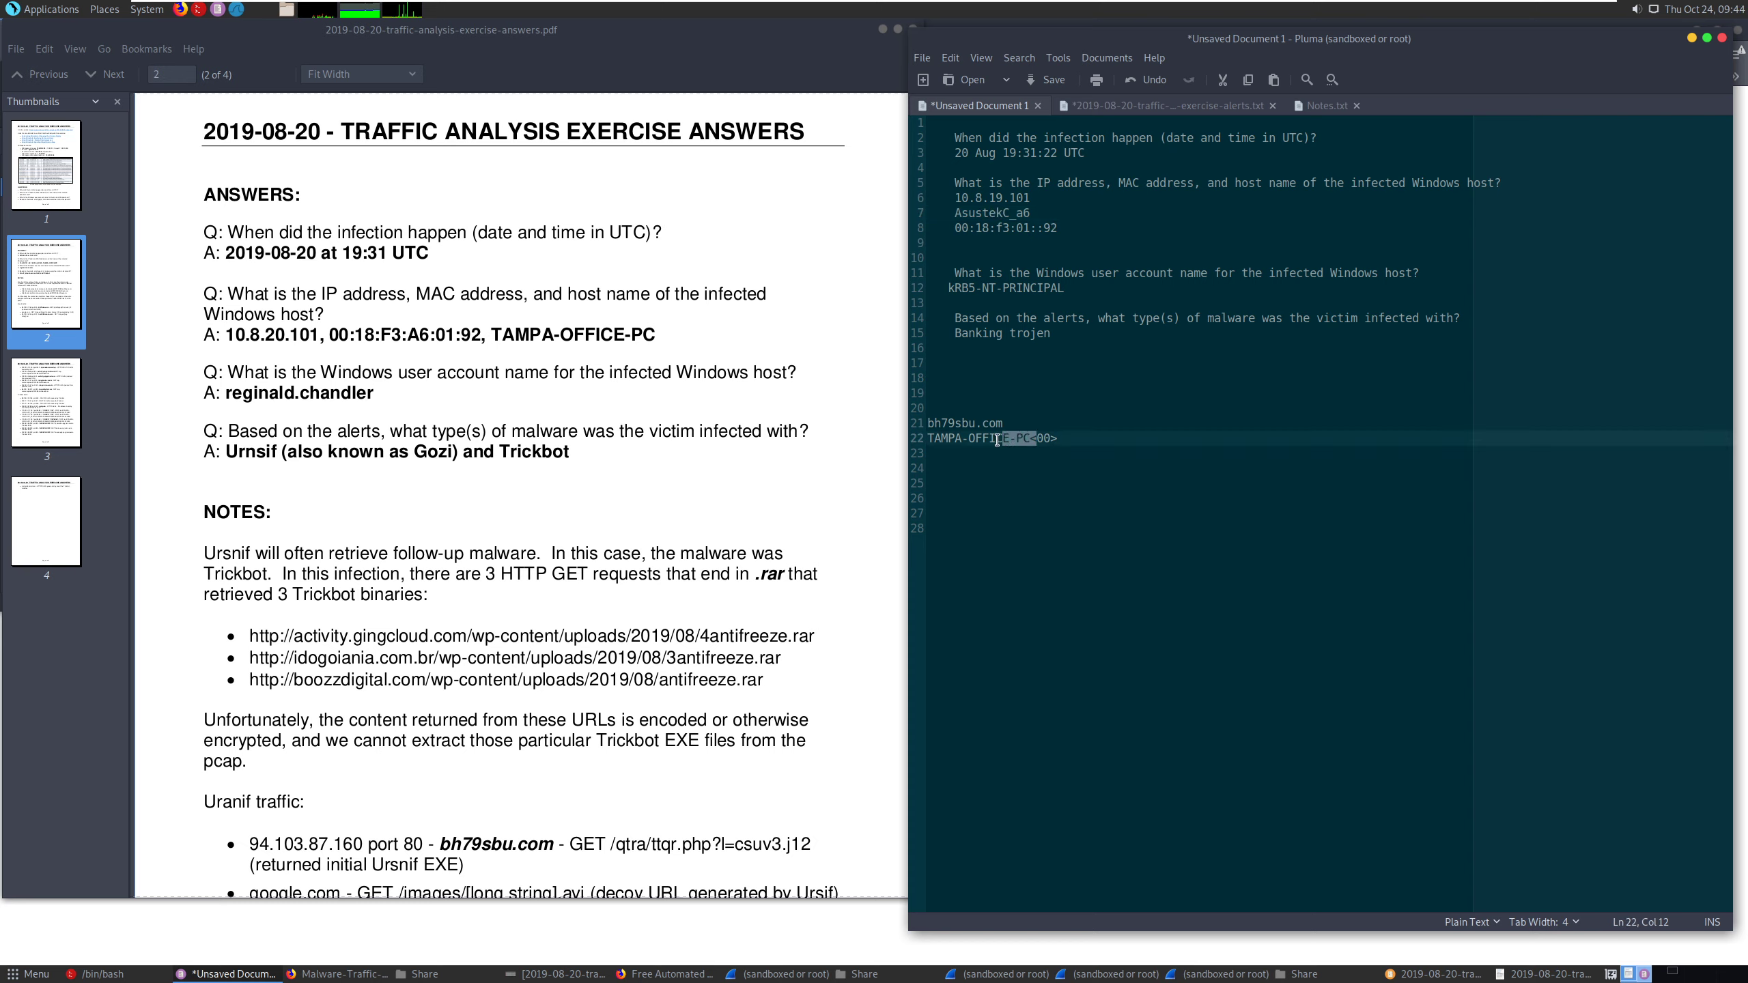
left_click_drag(1029, 210, 950, 207)
left_click_drag(1060, 437, 927, 439)
left_click(969, 439)
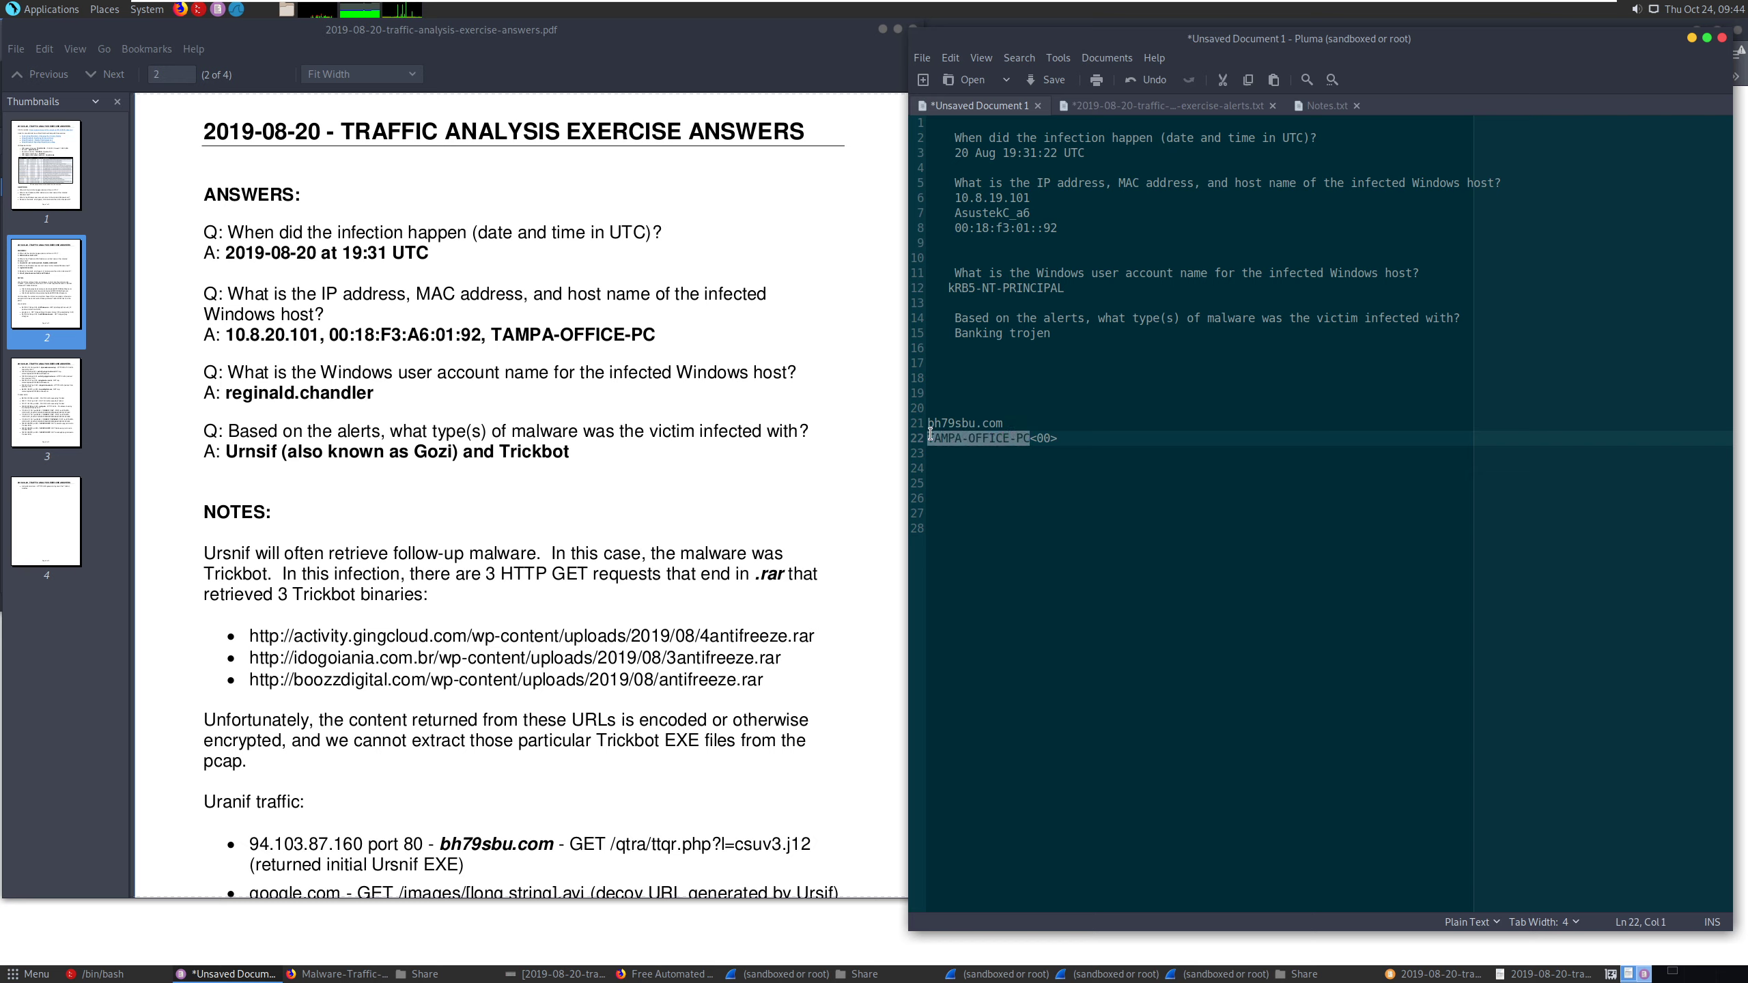
left_click(1173, 241)
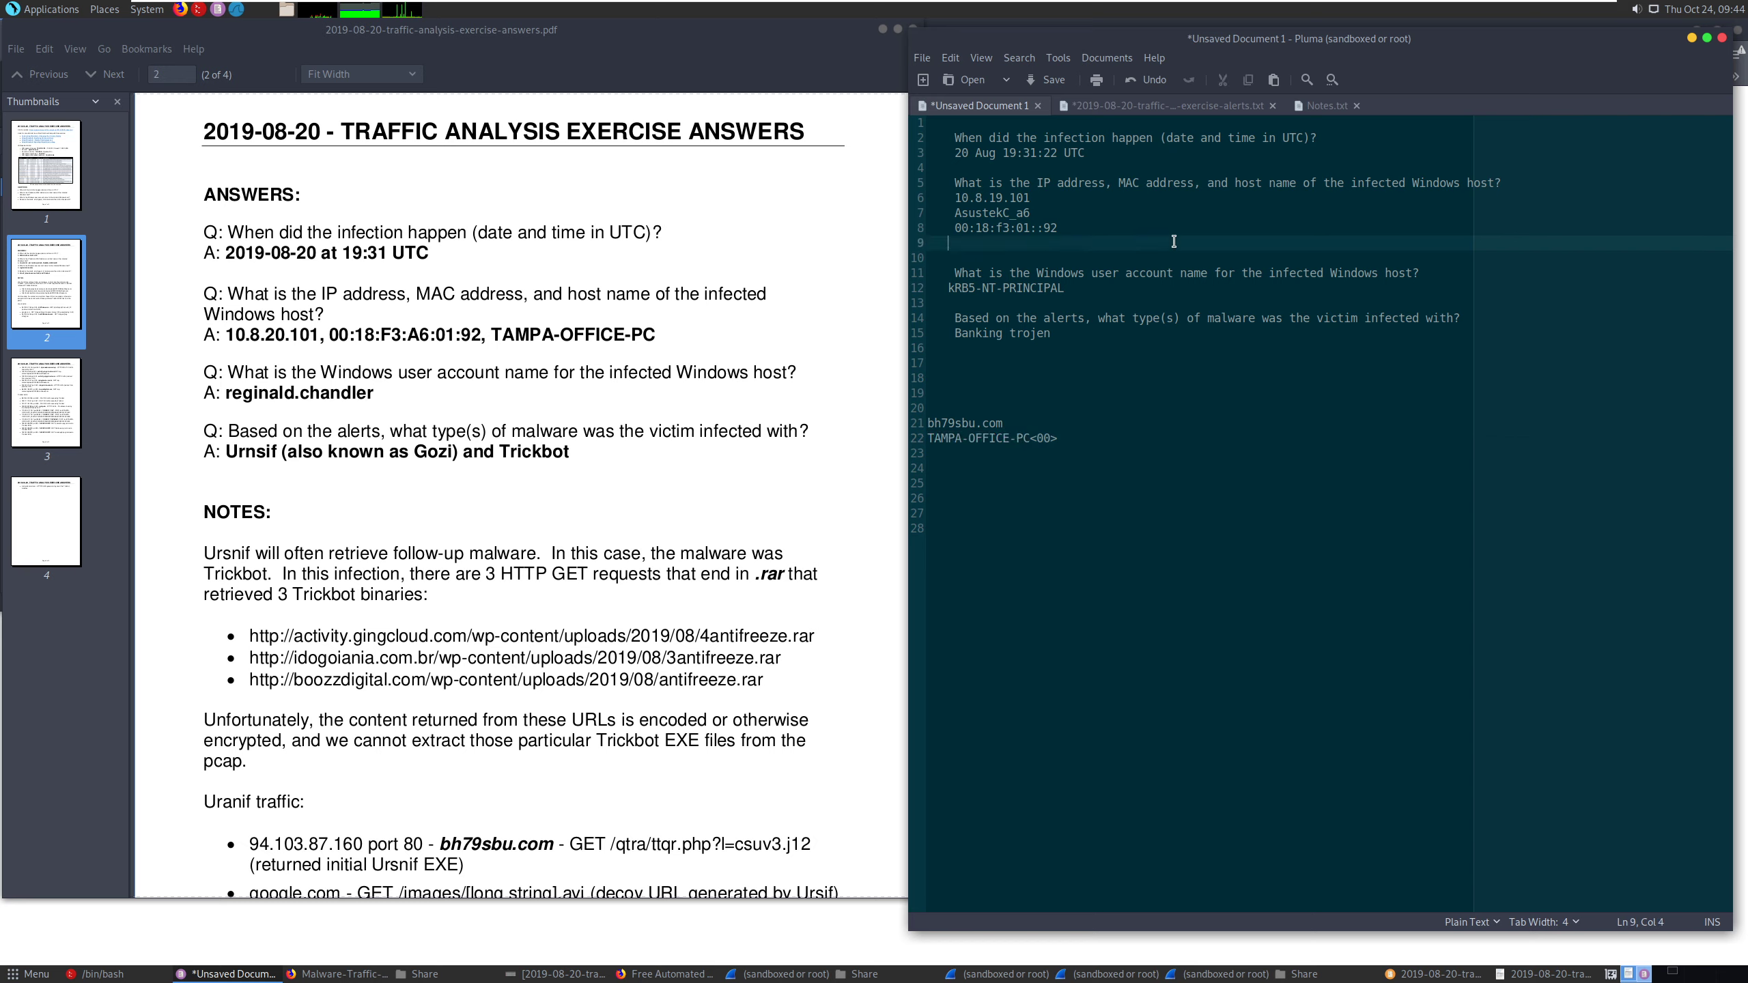
- Compare the recorded Windows user account name and malware type with the official answers in the PDF
left_click(1112, 285)
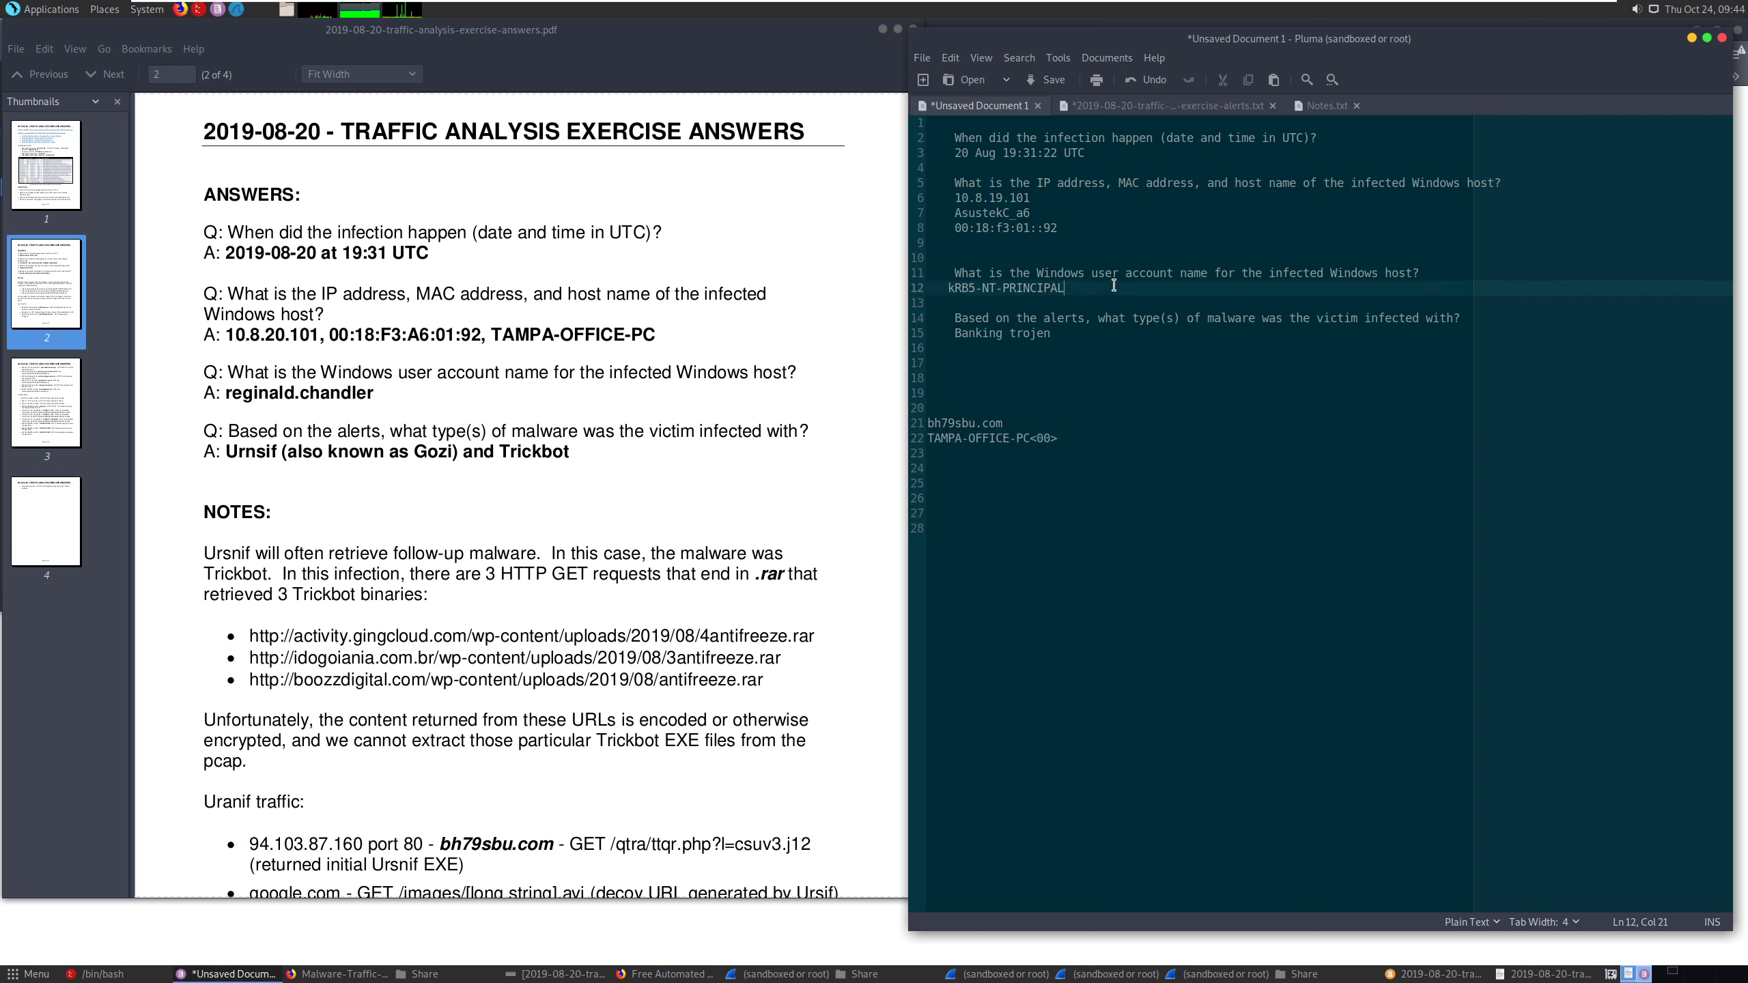
left_click_drag(241, 394, 380, 413)
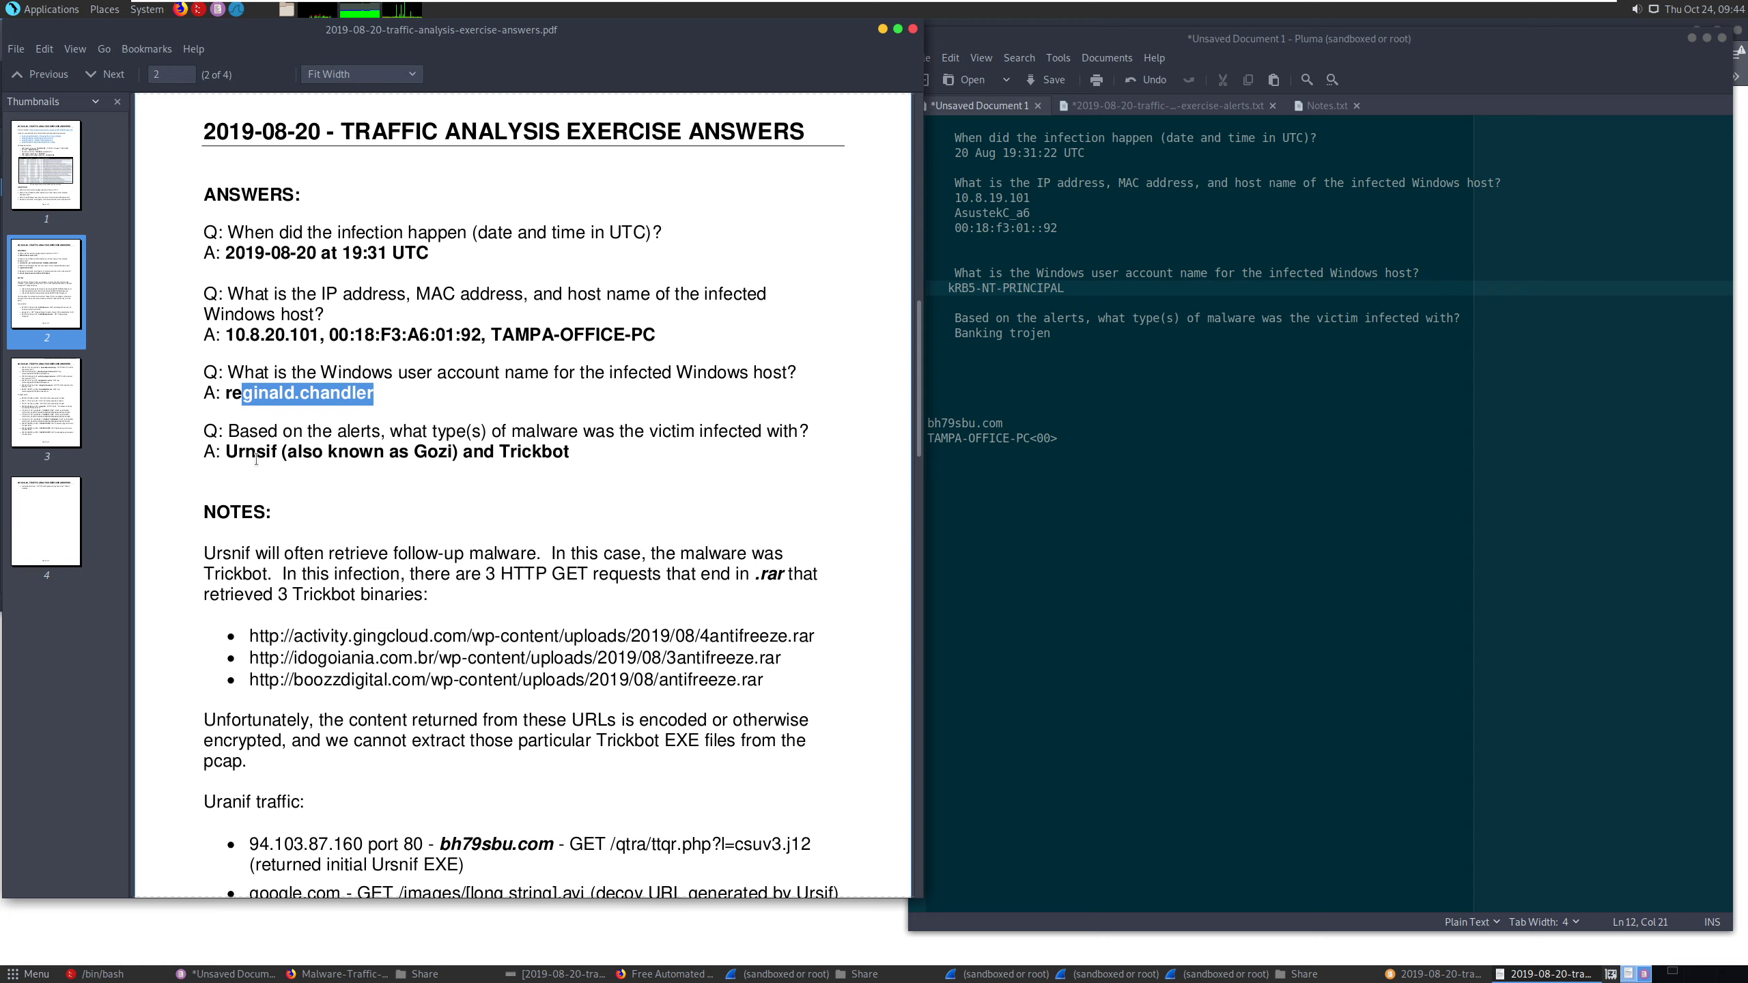
left_click(237, 449)
left_click_drag(227, 448, 275, 450)
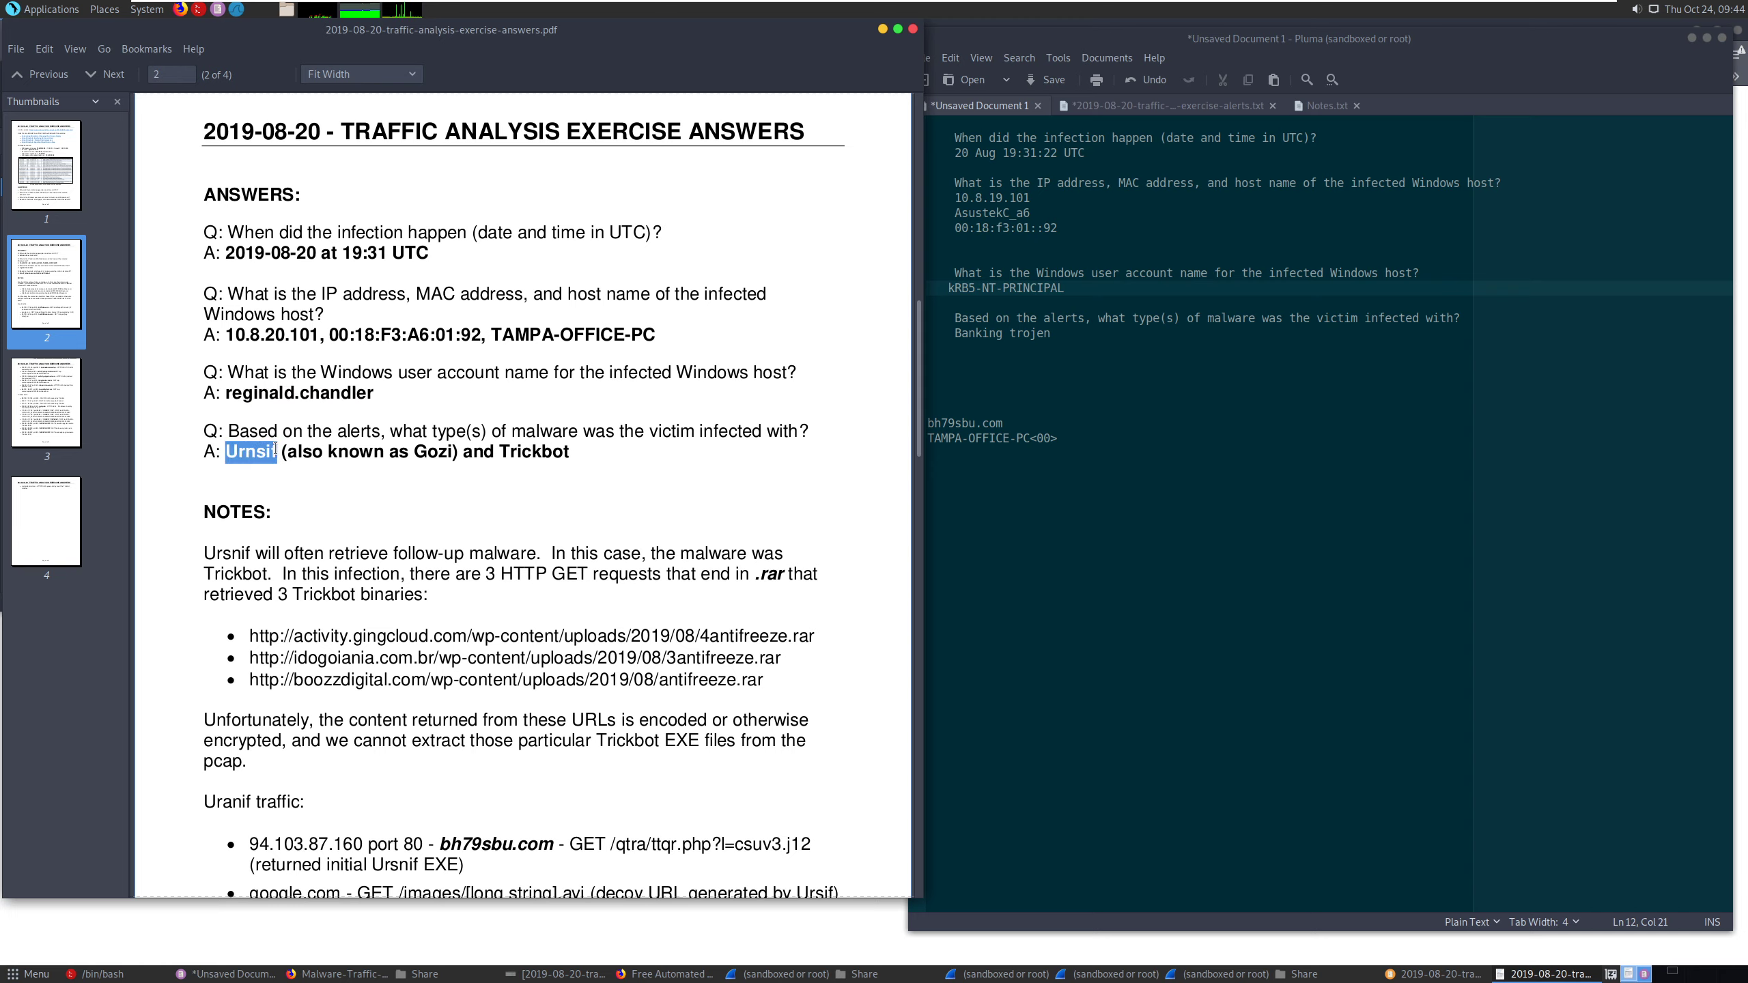
left_click(472, 456)
left_click_drag(525, 451, 571, 452)
left_click_drag(974, 333, 1043, 333)
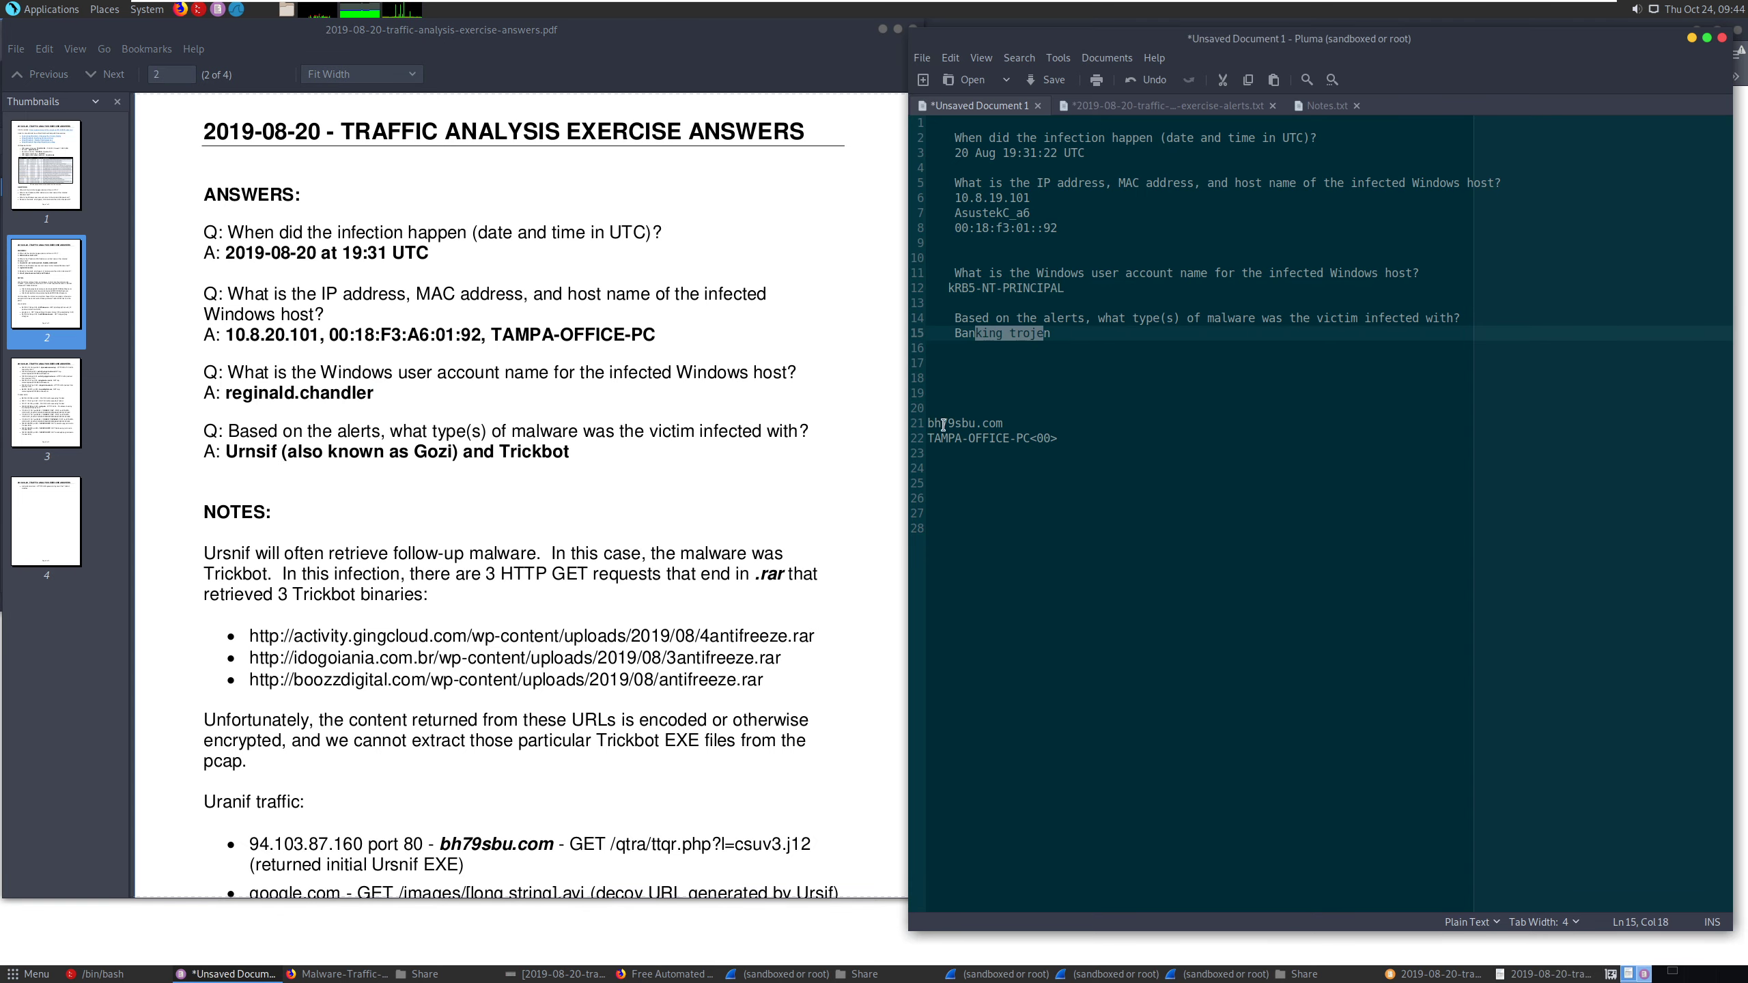
double_click(273, 451)
double_click(554, 451)
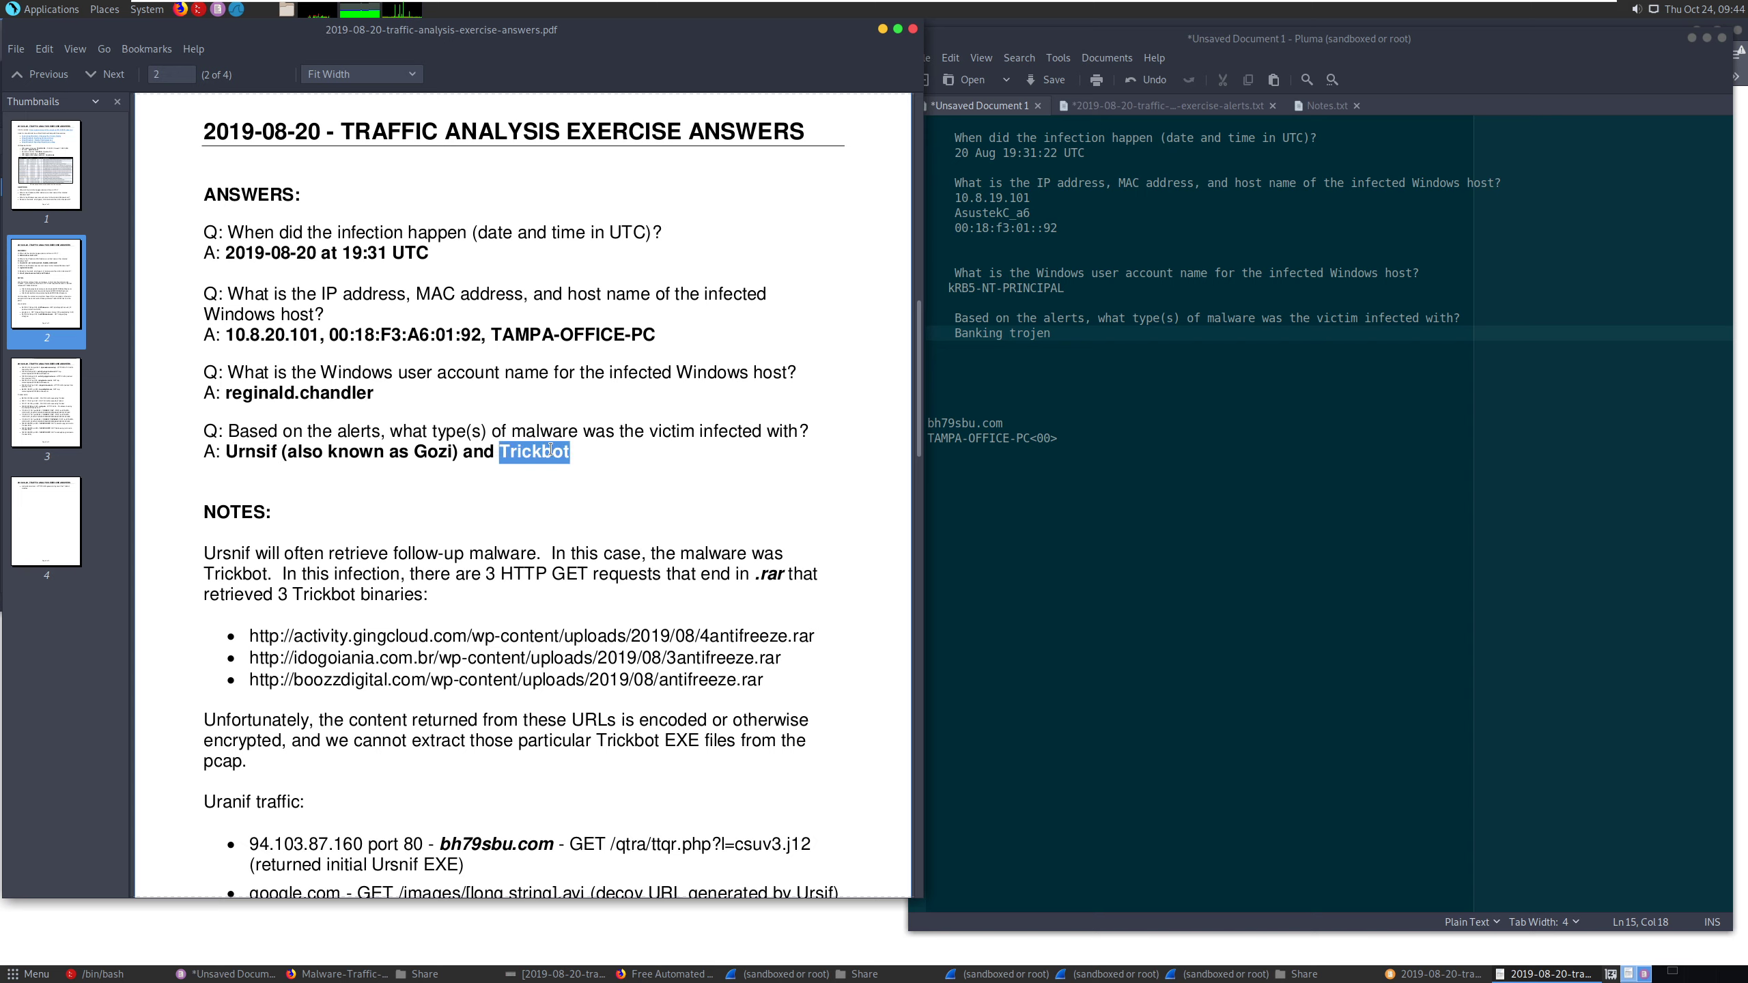
double_click(265, 453)
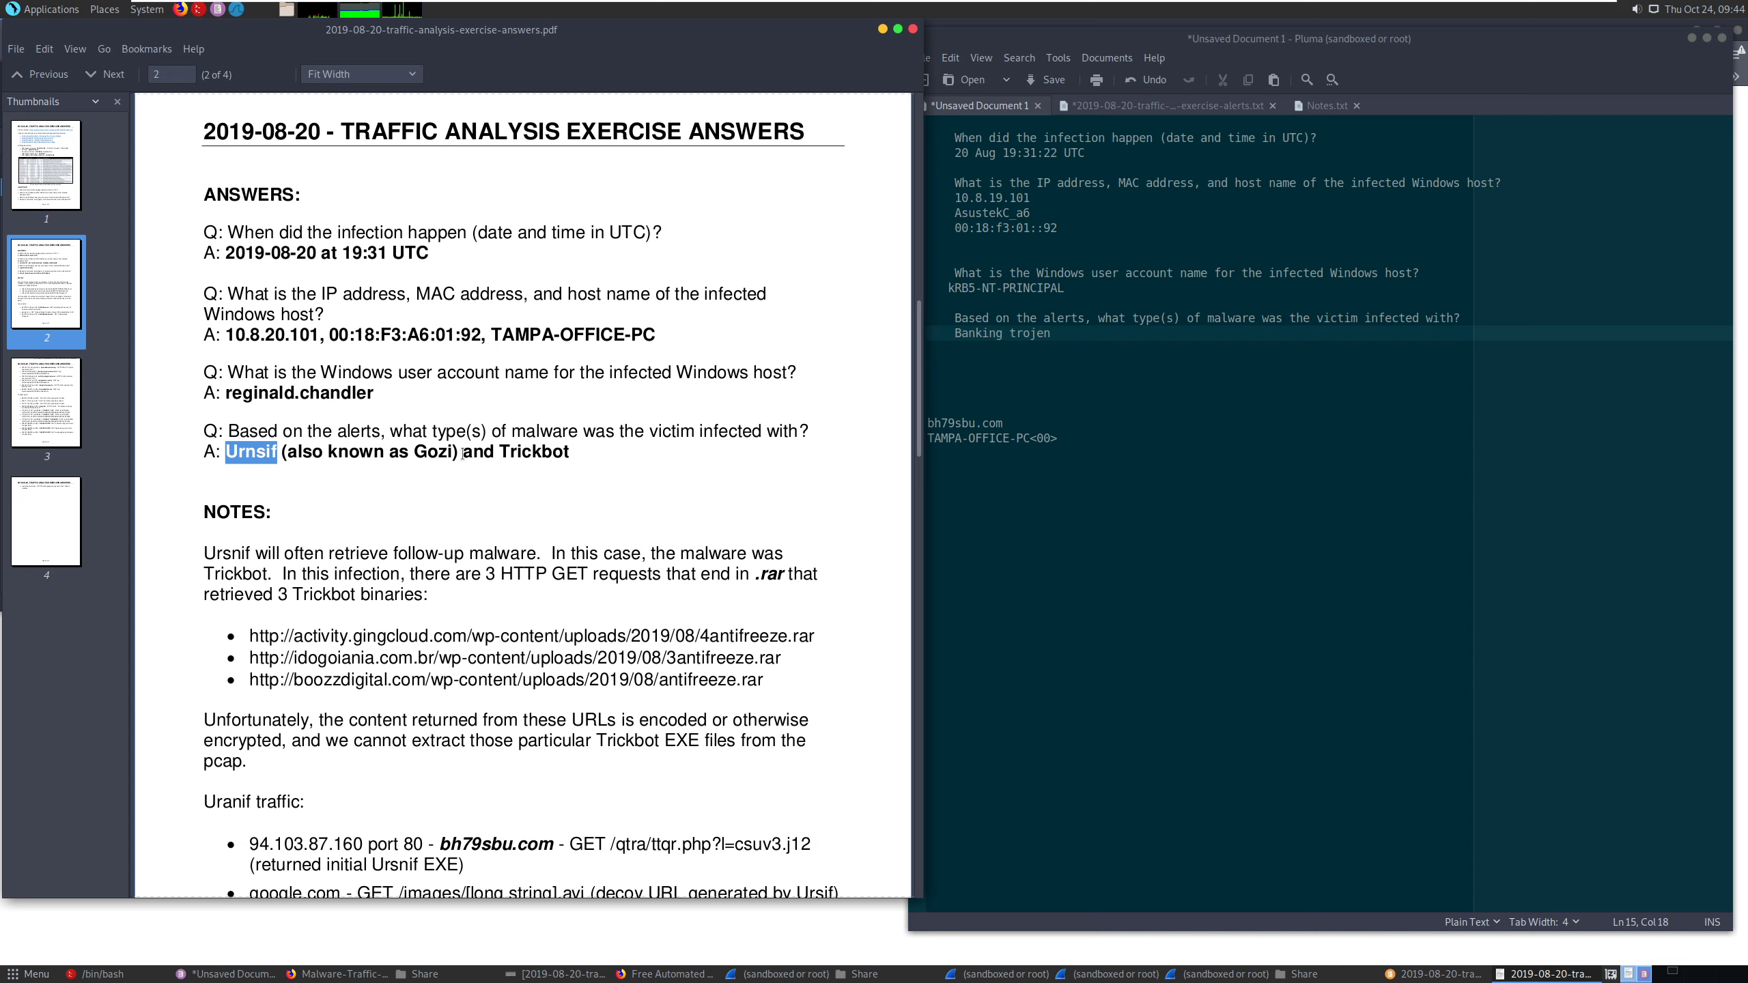
double_click(523, 451)
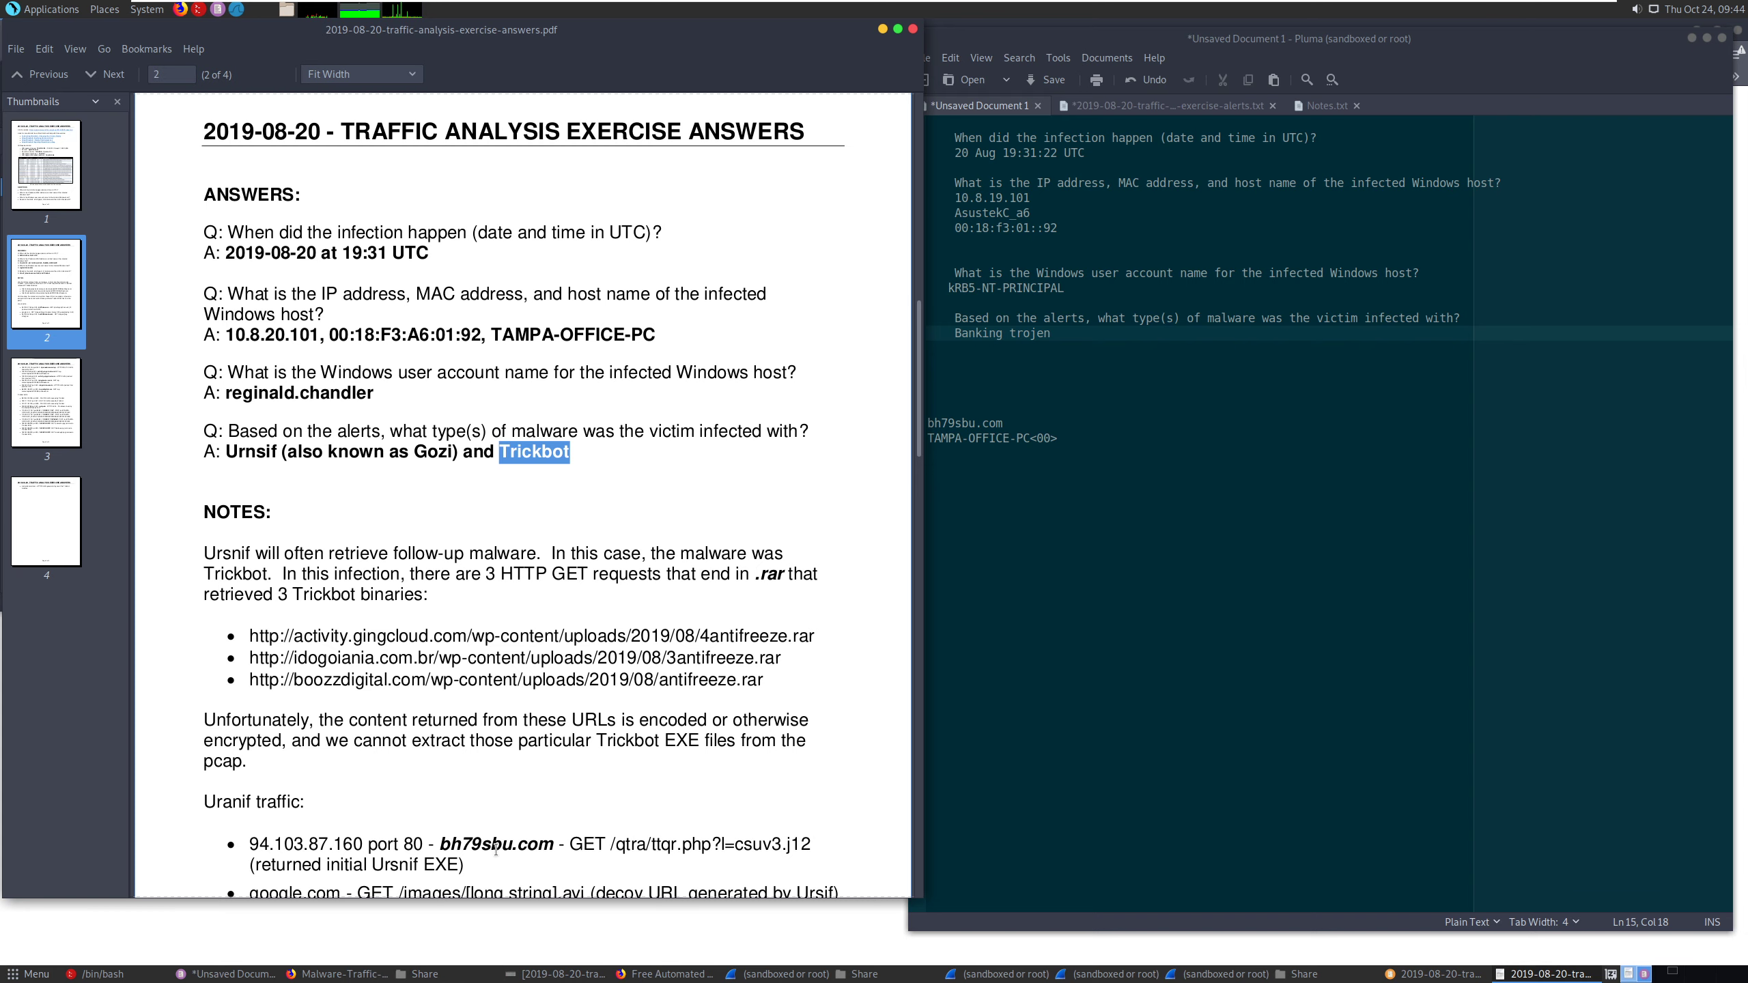
- Bring up the traffic analysis exercise alerts image, review its event messages for the malware families, and minimize it
key("alt+Tab")
key("Tab")
key("Tab")
key("Tab")
key("Tab")
key("Tab")
key("Tab")
key("Tab")
key("Tab")
key("Tab")
key("Tab")
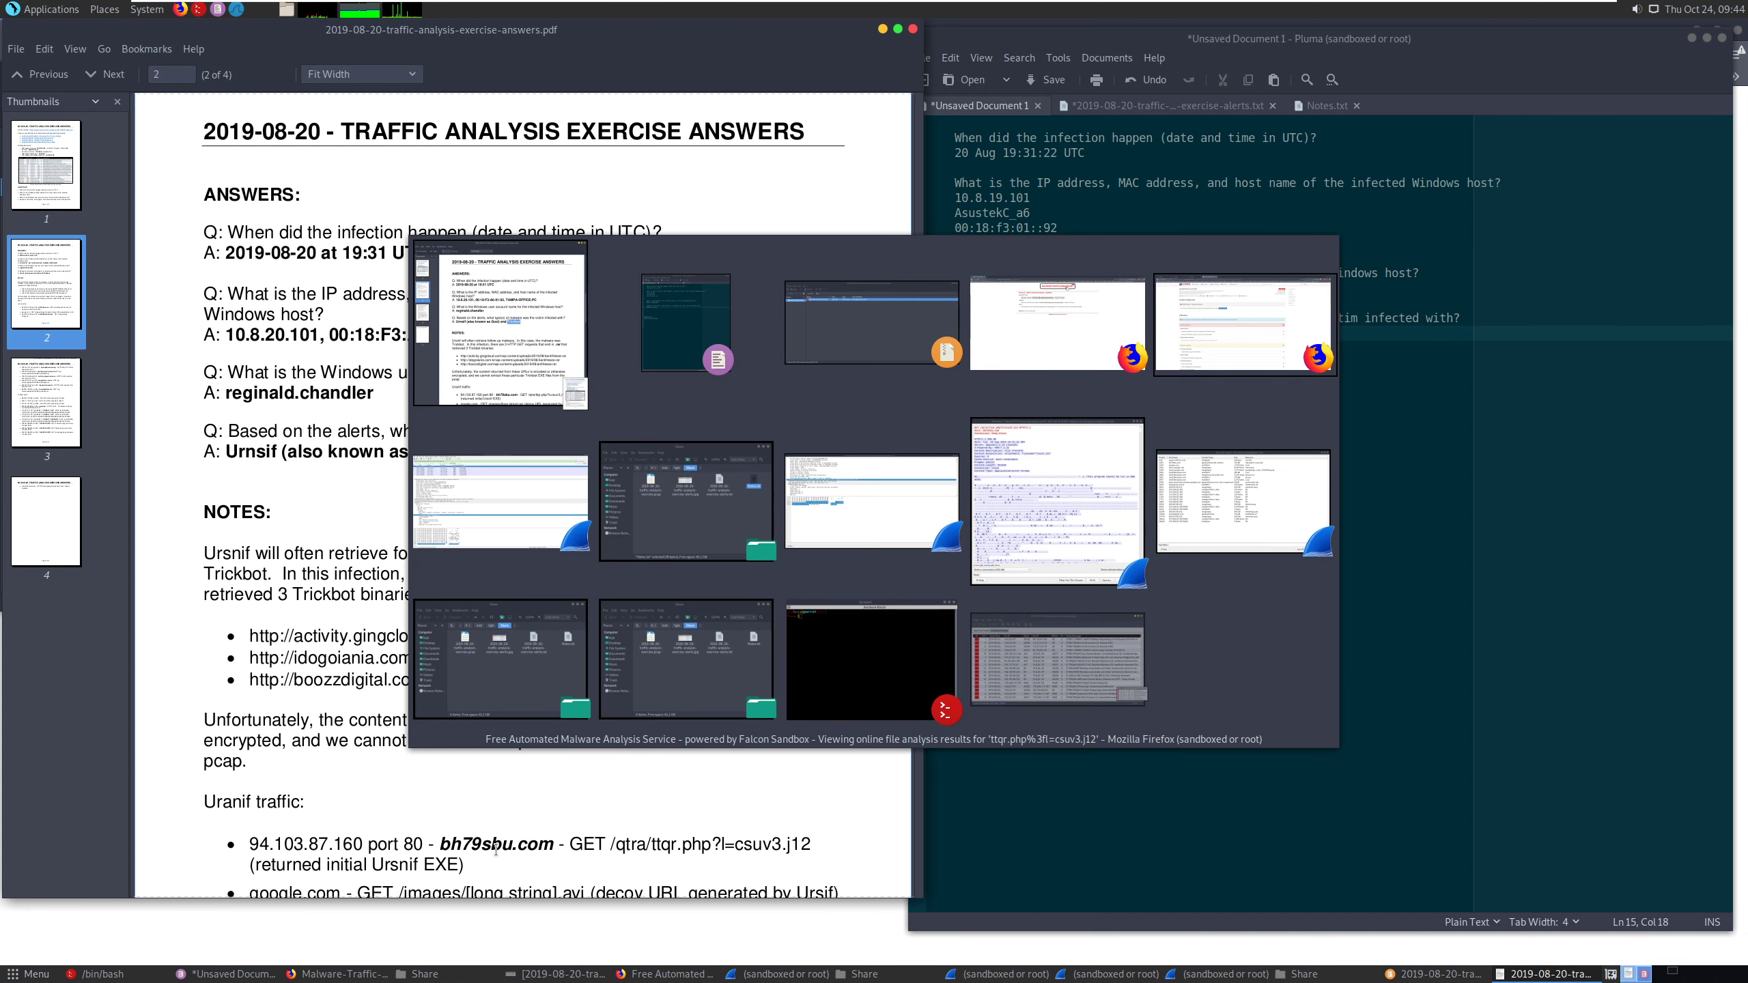
key("Tab")
key("Tab")
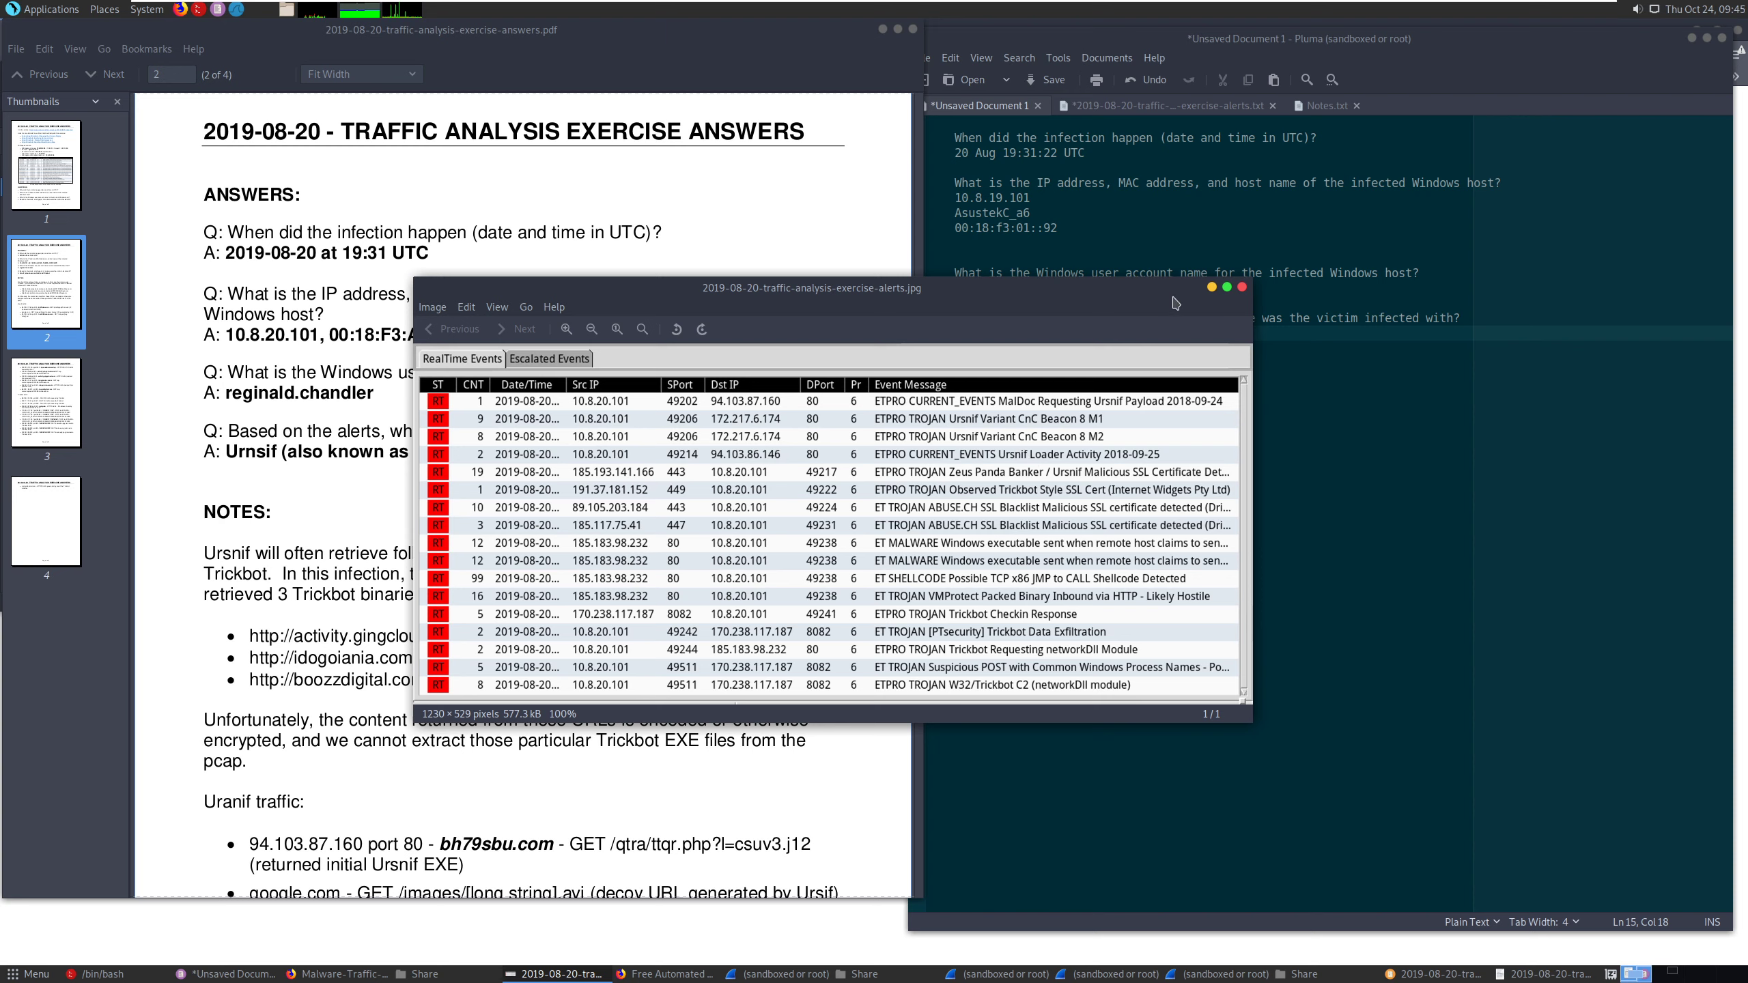
left_click(1210, 287)
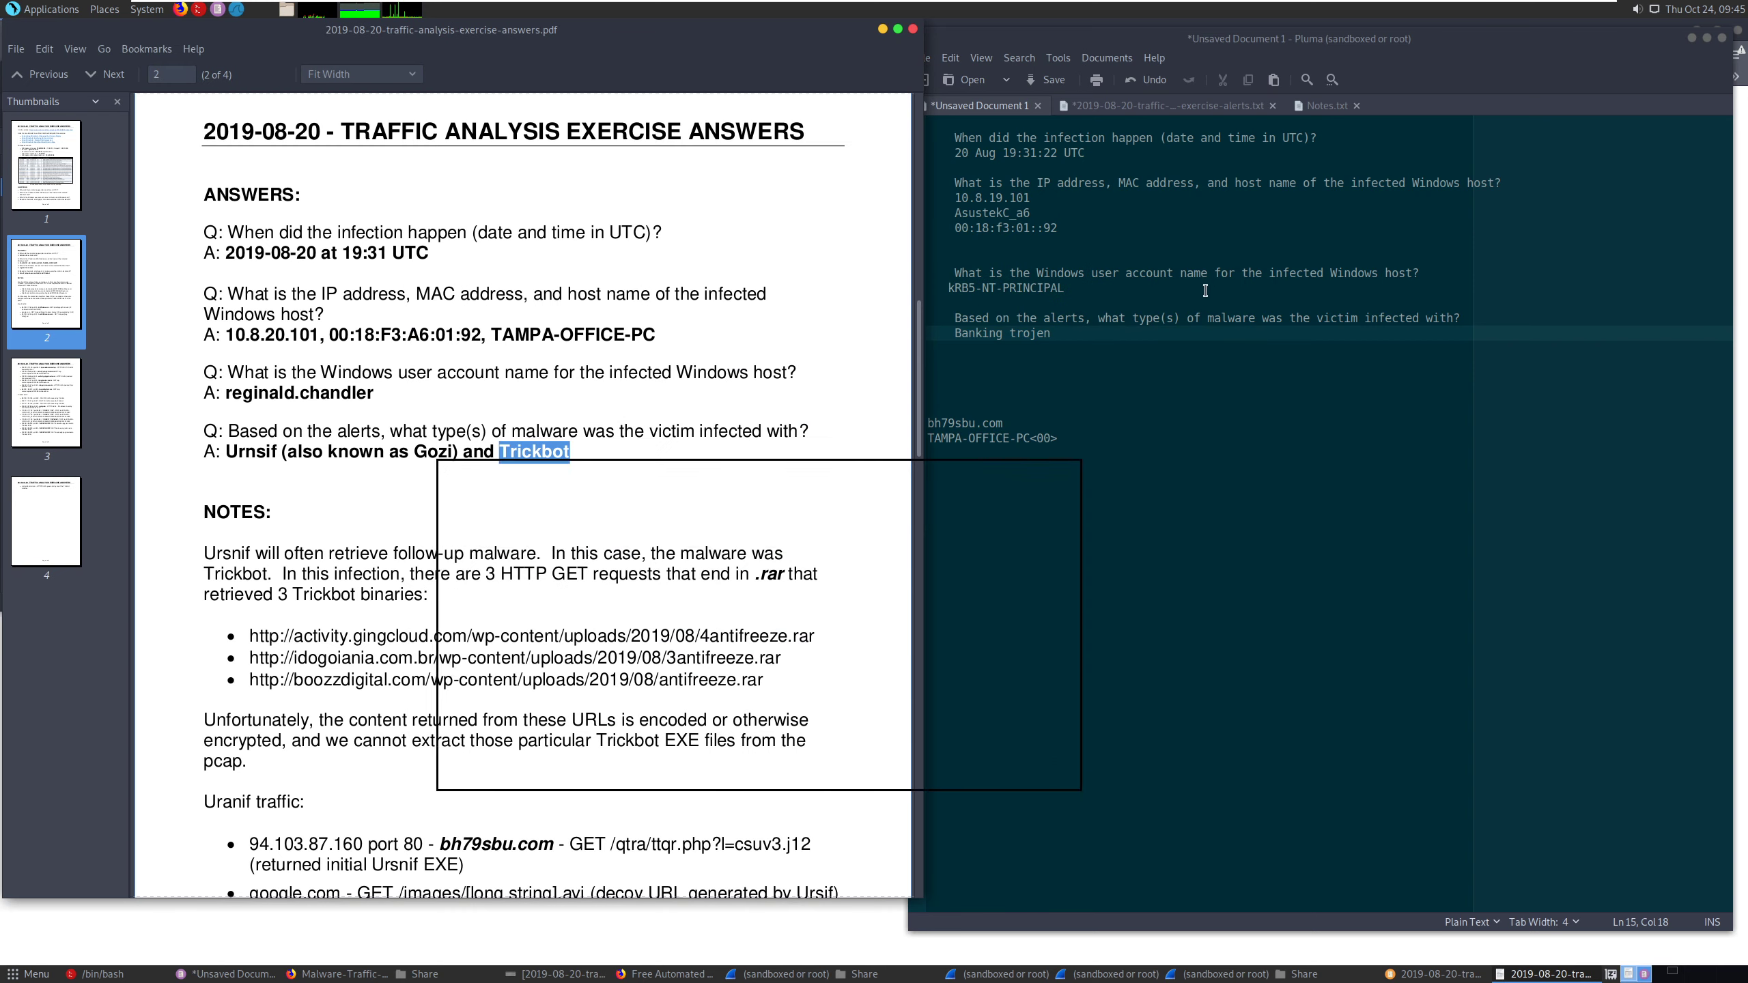
- Recheck the user account answer in the PDF, and review the Windows user account Kerberos filter in the OneNote Filters page
left_click(1005, 336)
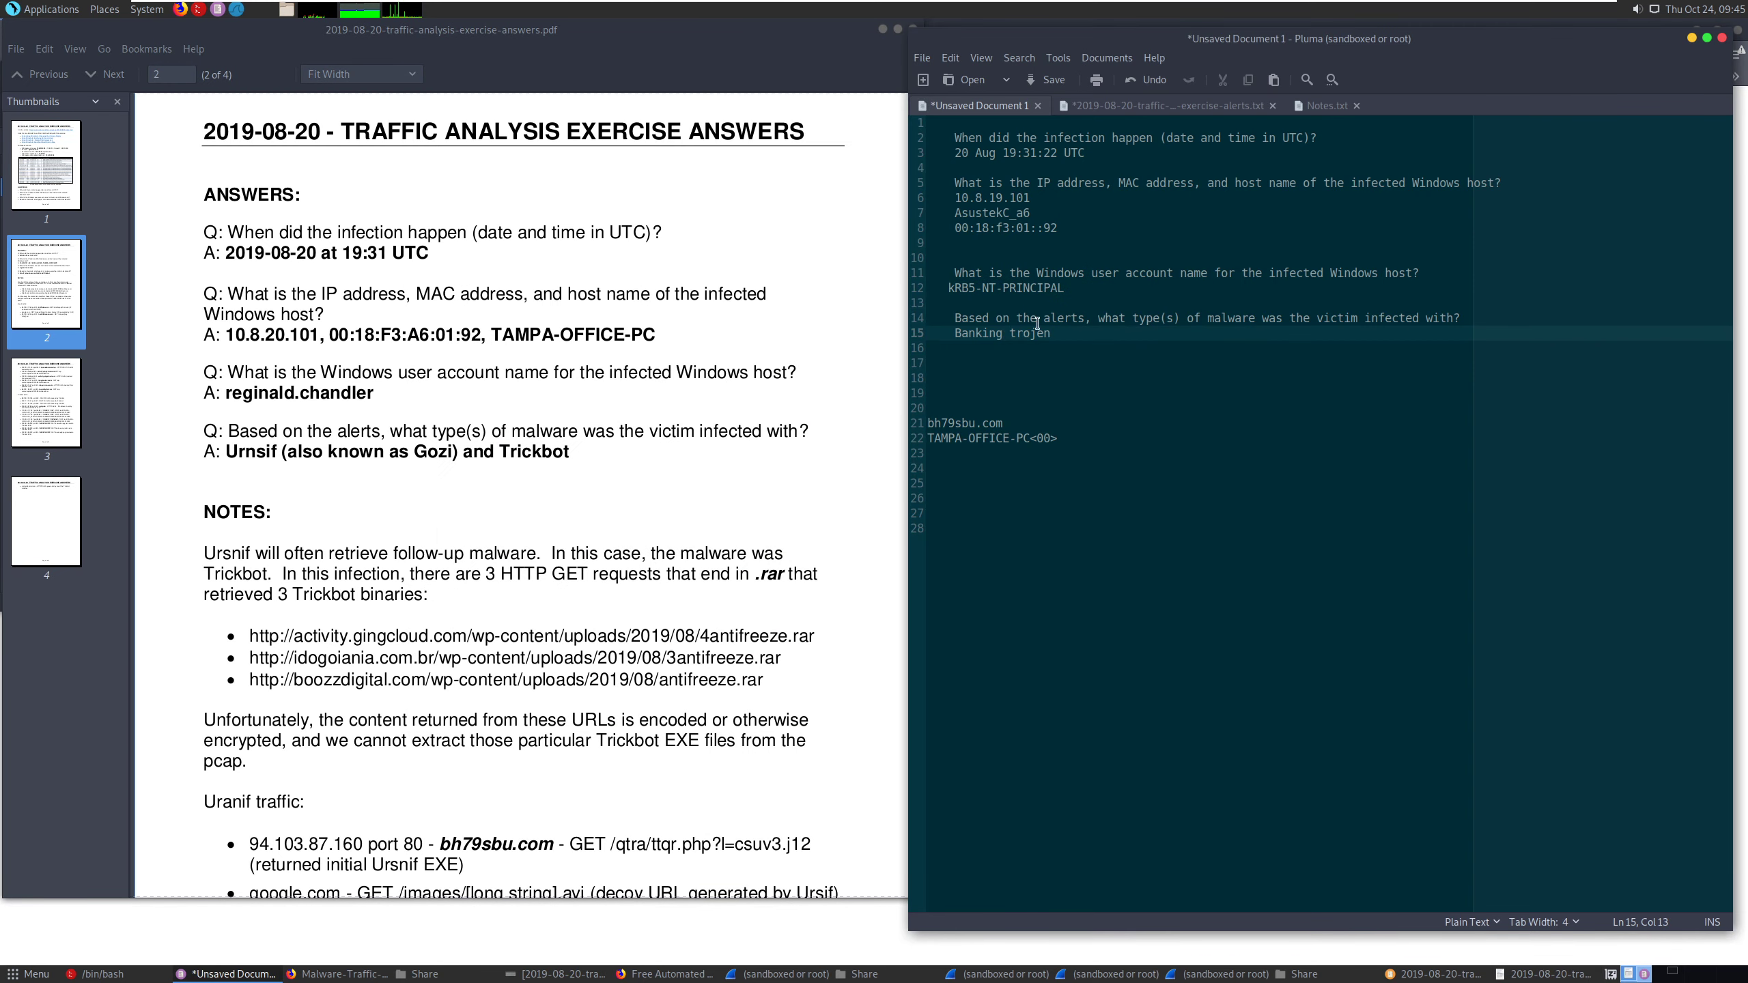
left_click(1080, 302)
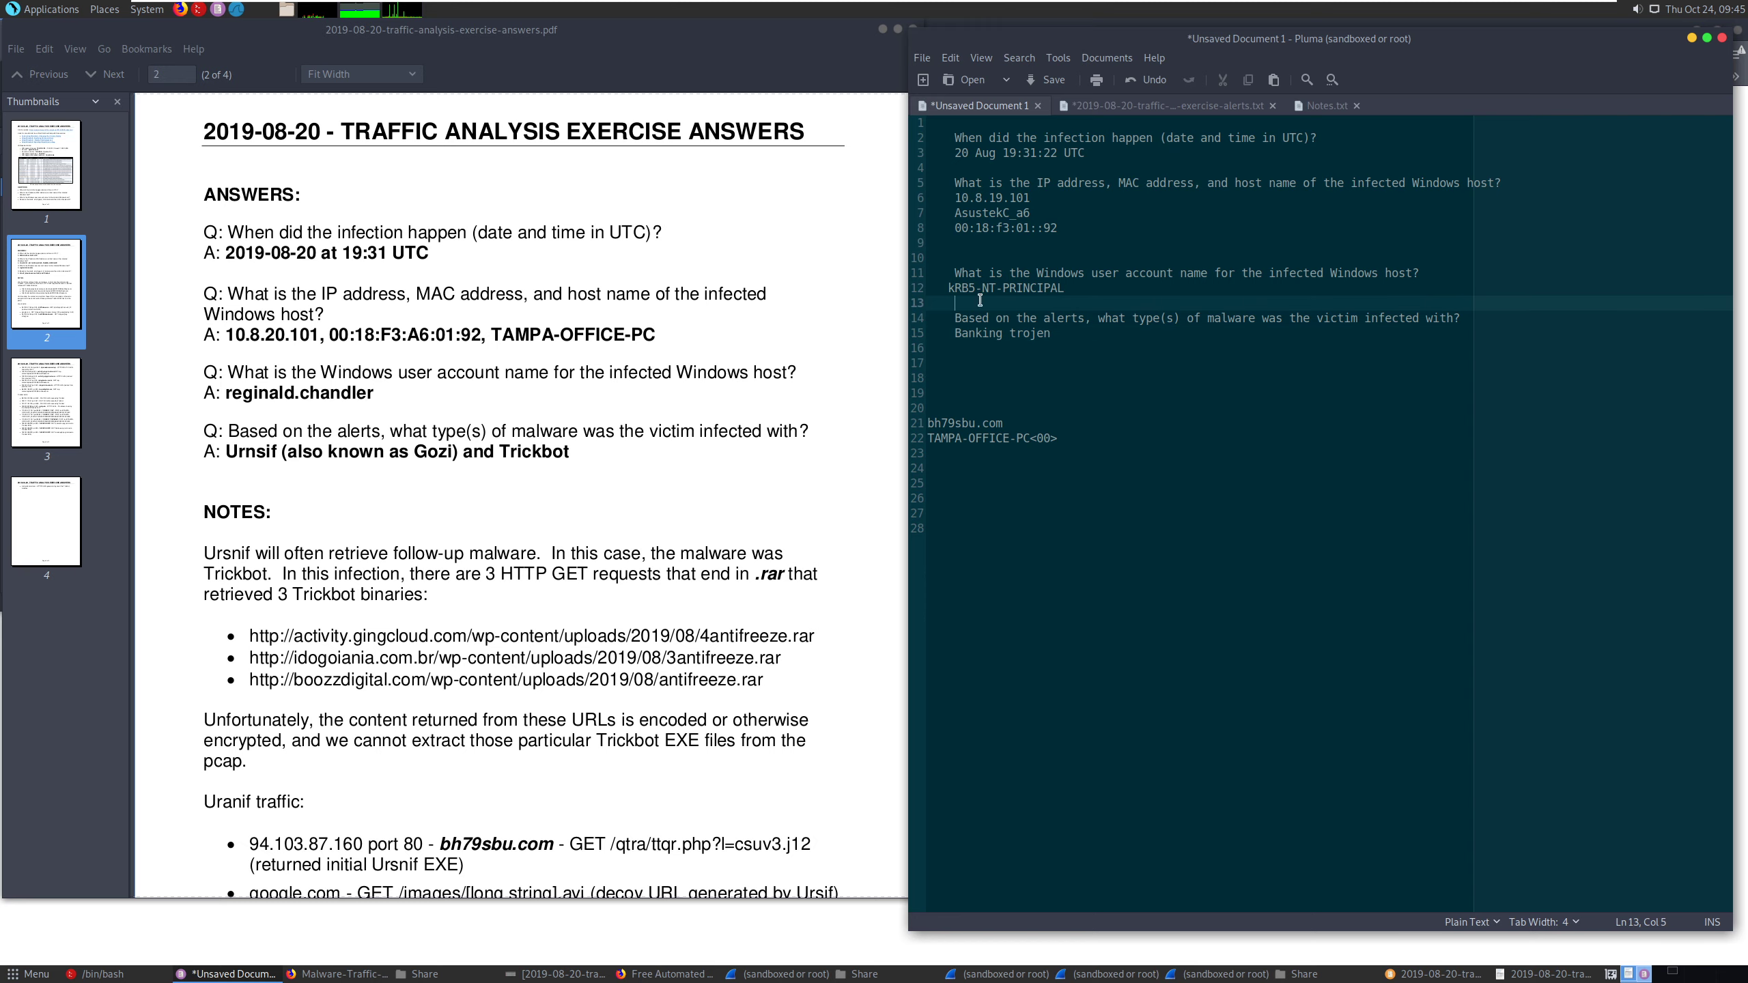
left_click(265, 393)
left_click_drag(265, 393, 392, 393)
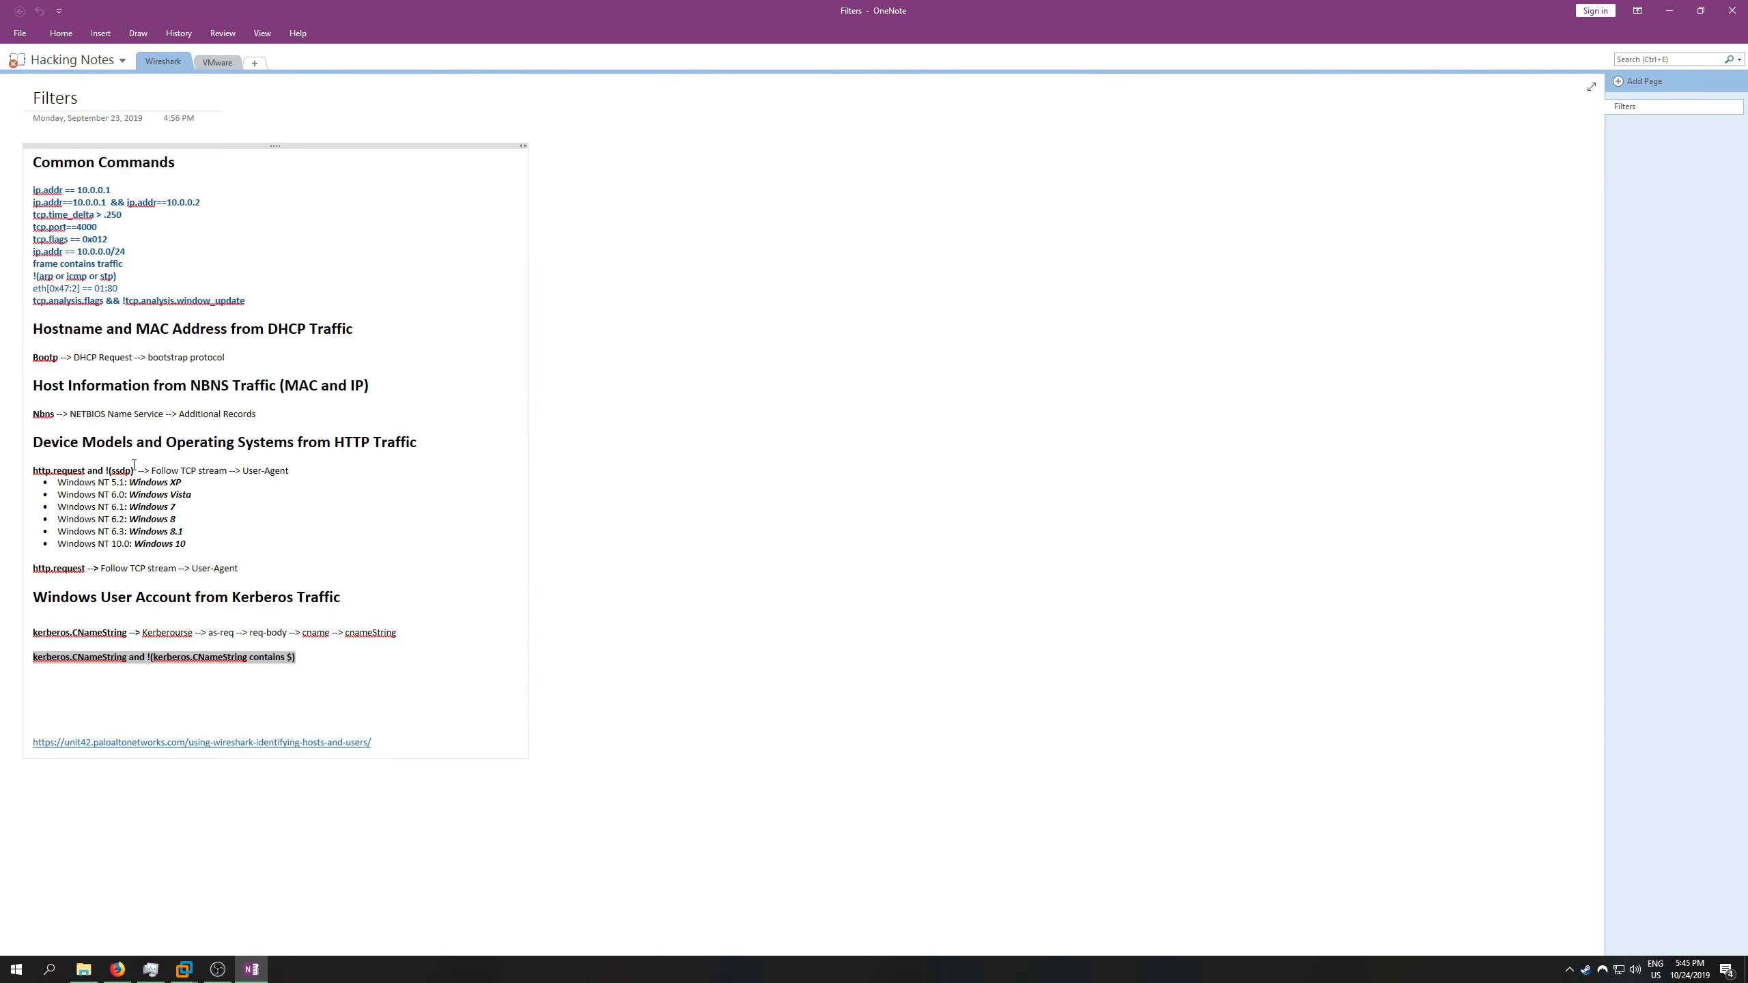
left_click_drag(32, 598, 311, 597)
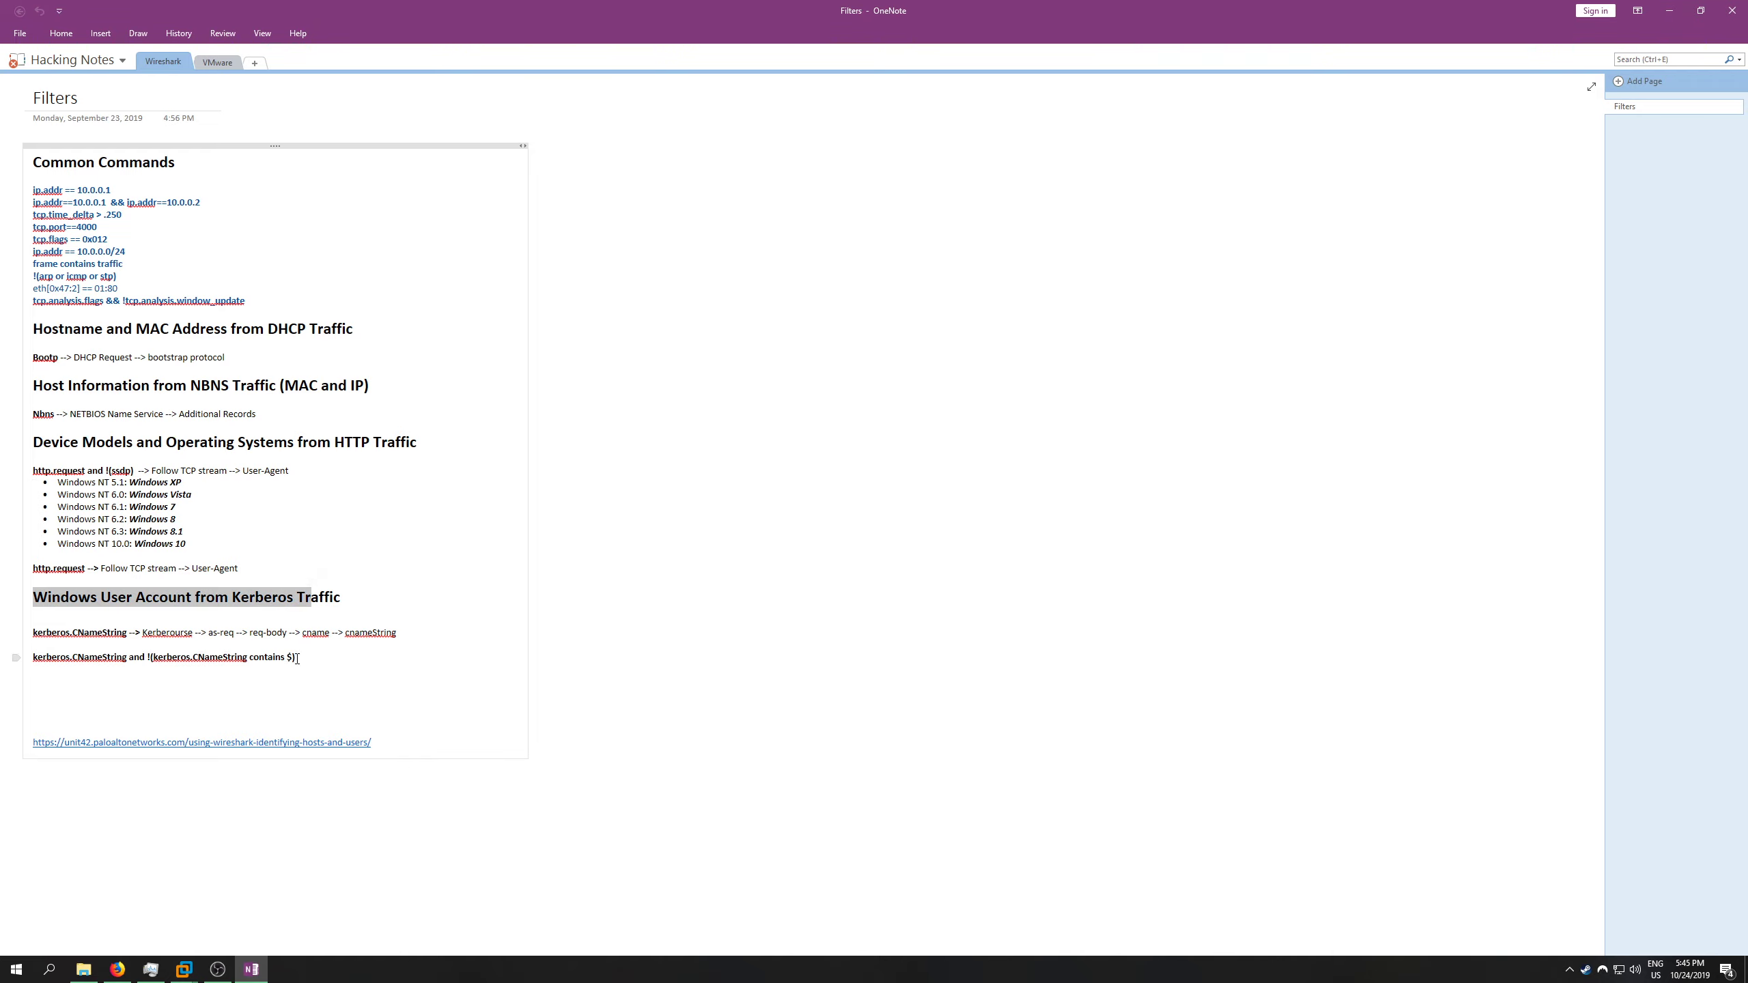
left_click_drag(297, 659, 32, 657)
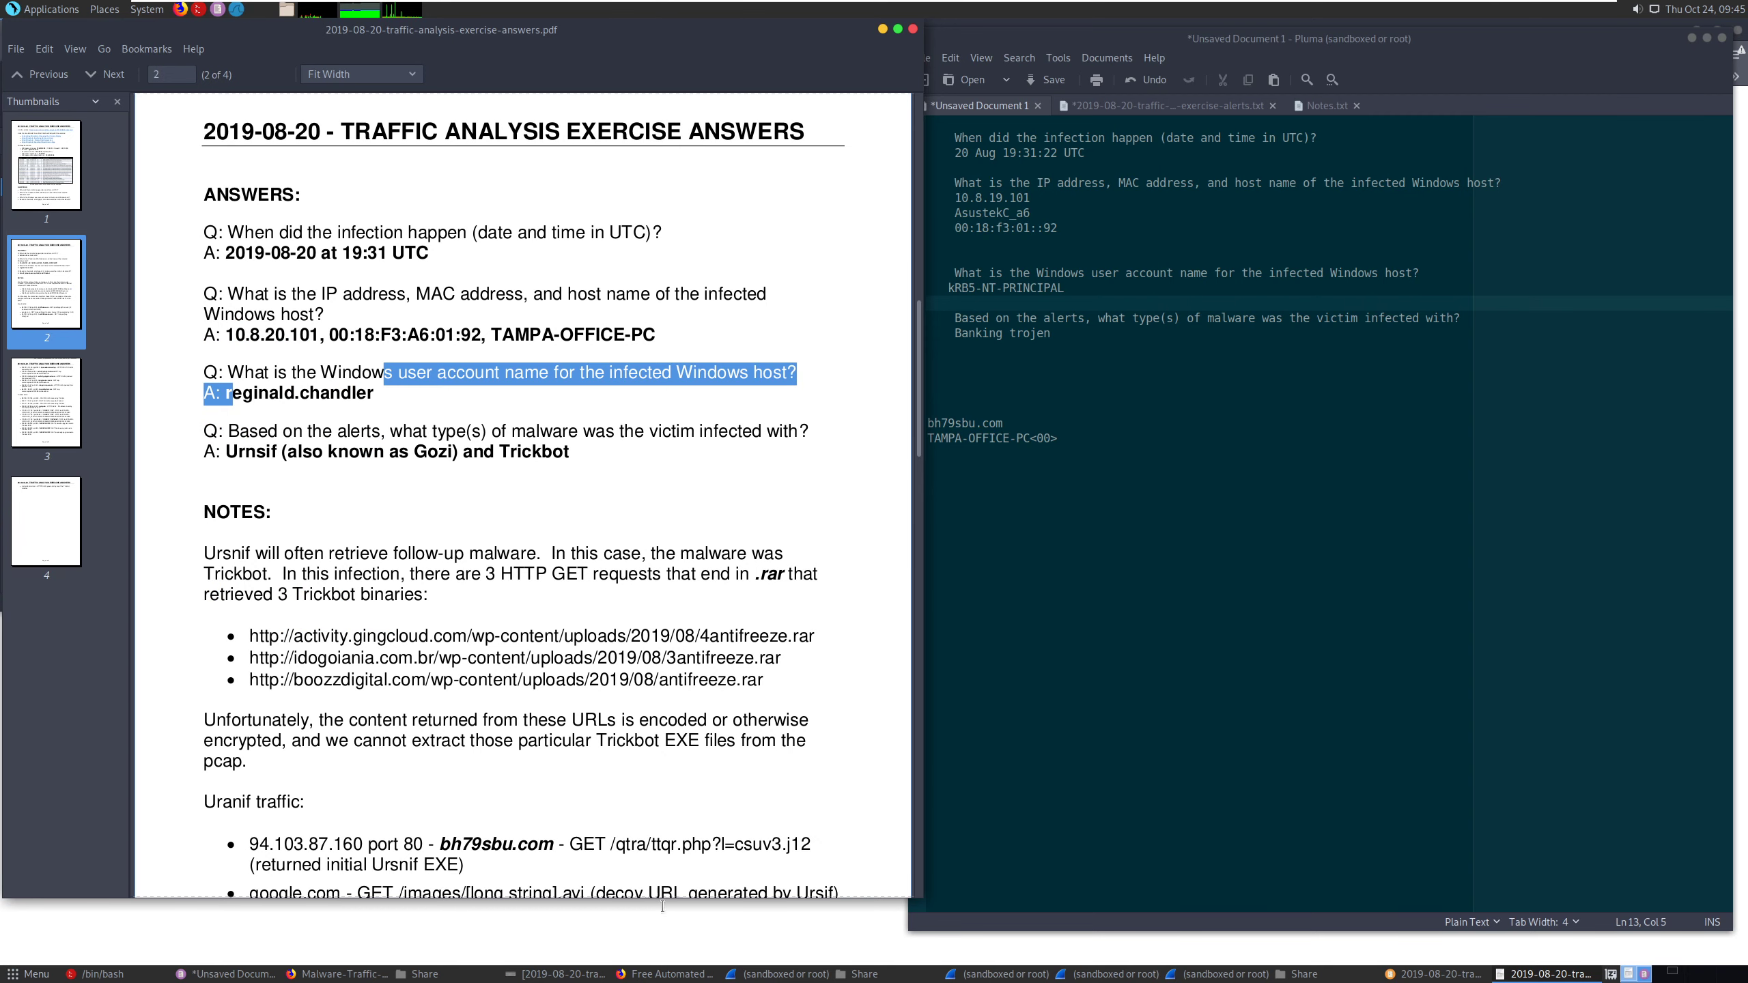
- Switch to the Kerberos-filtered capture in Wireshark and expand packet 500's as-rep details down to the CNameString field under cname-string
left_click(817, 976)
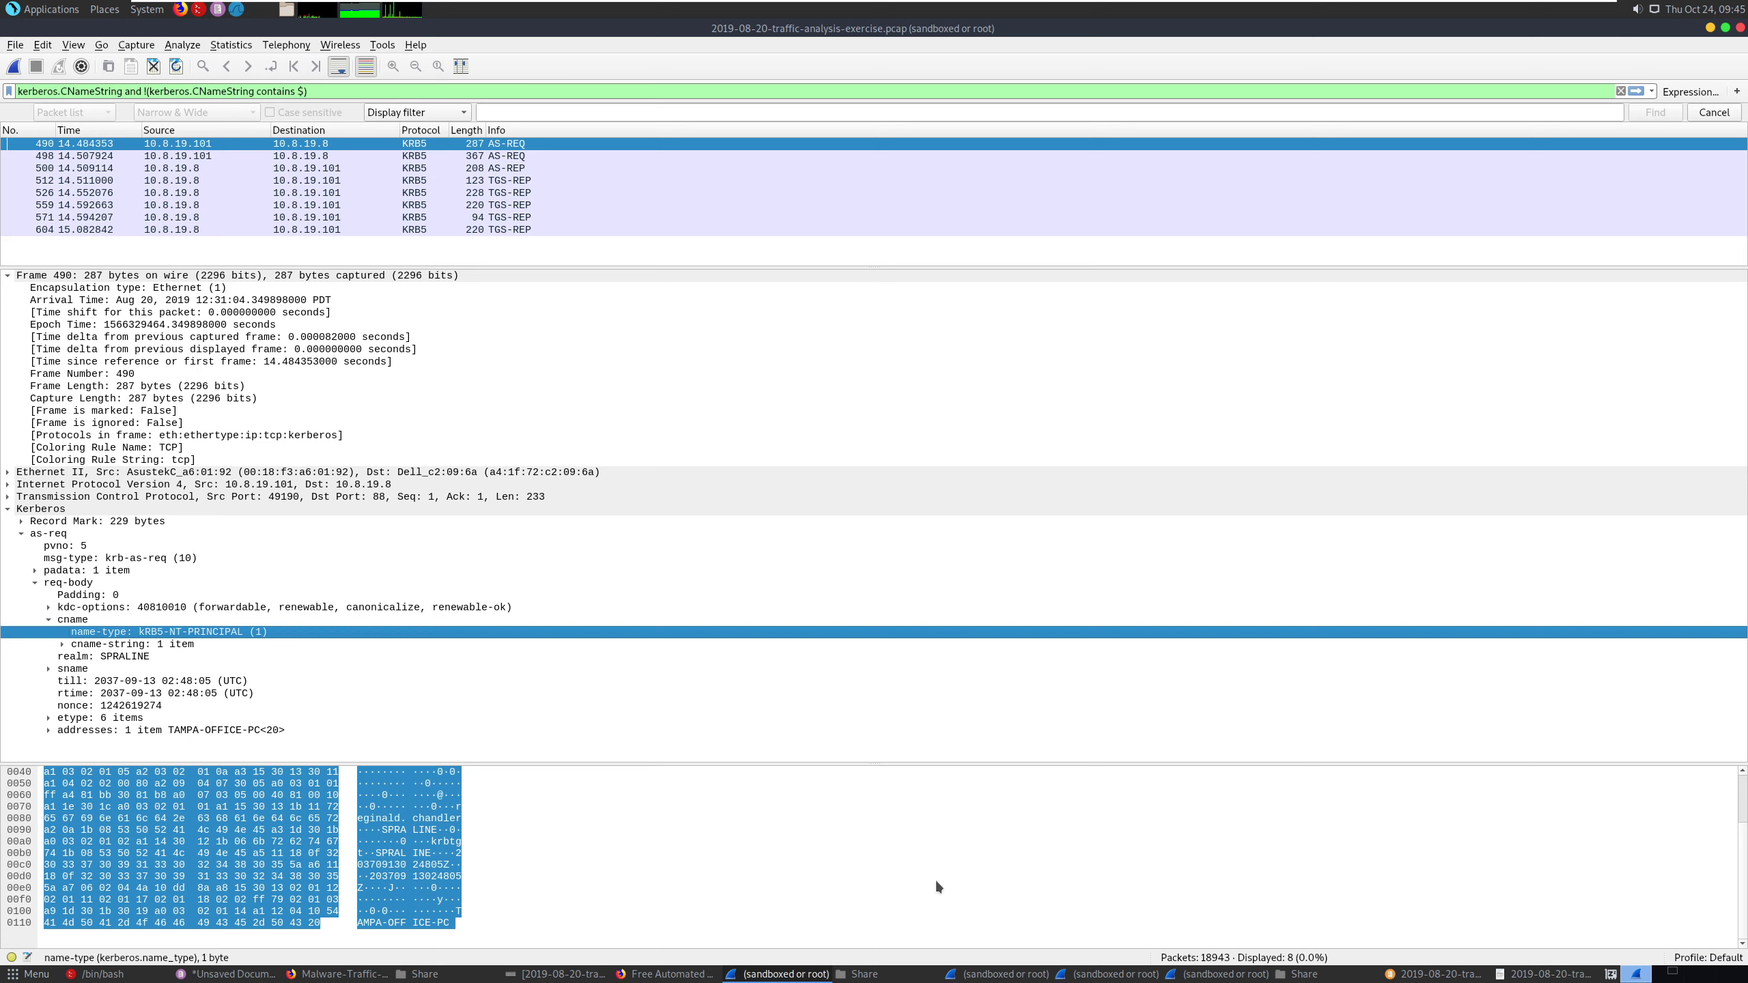
left_click(235, 974)
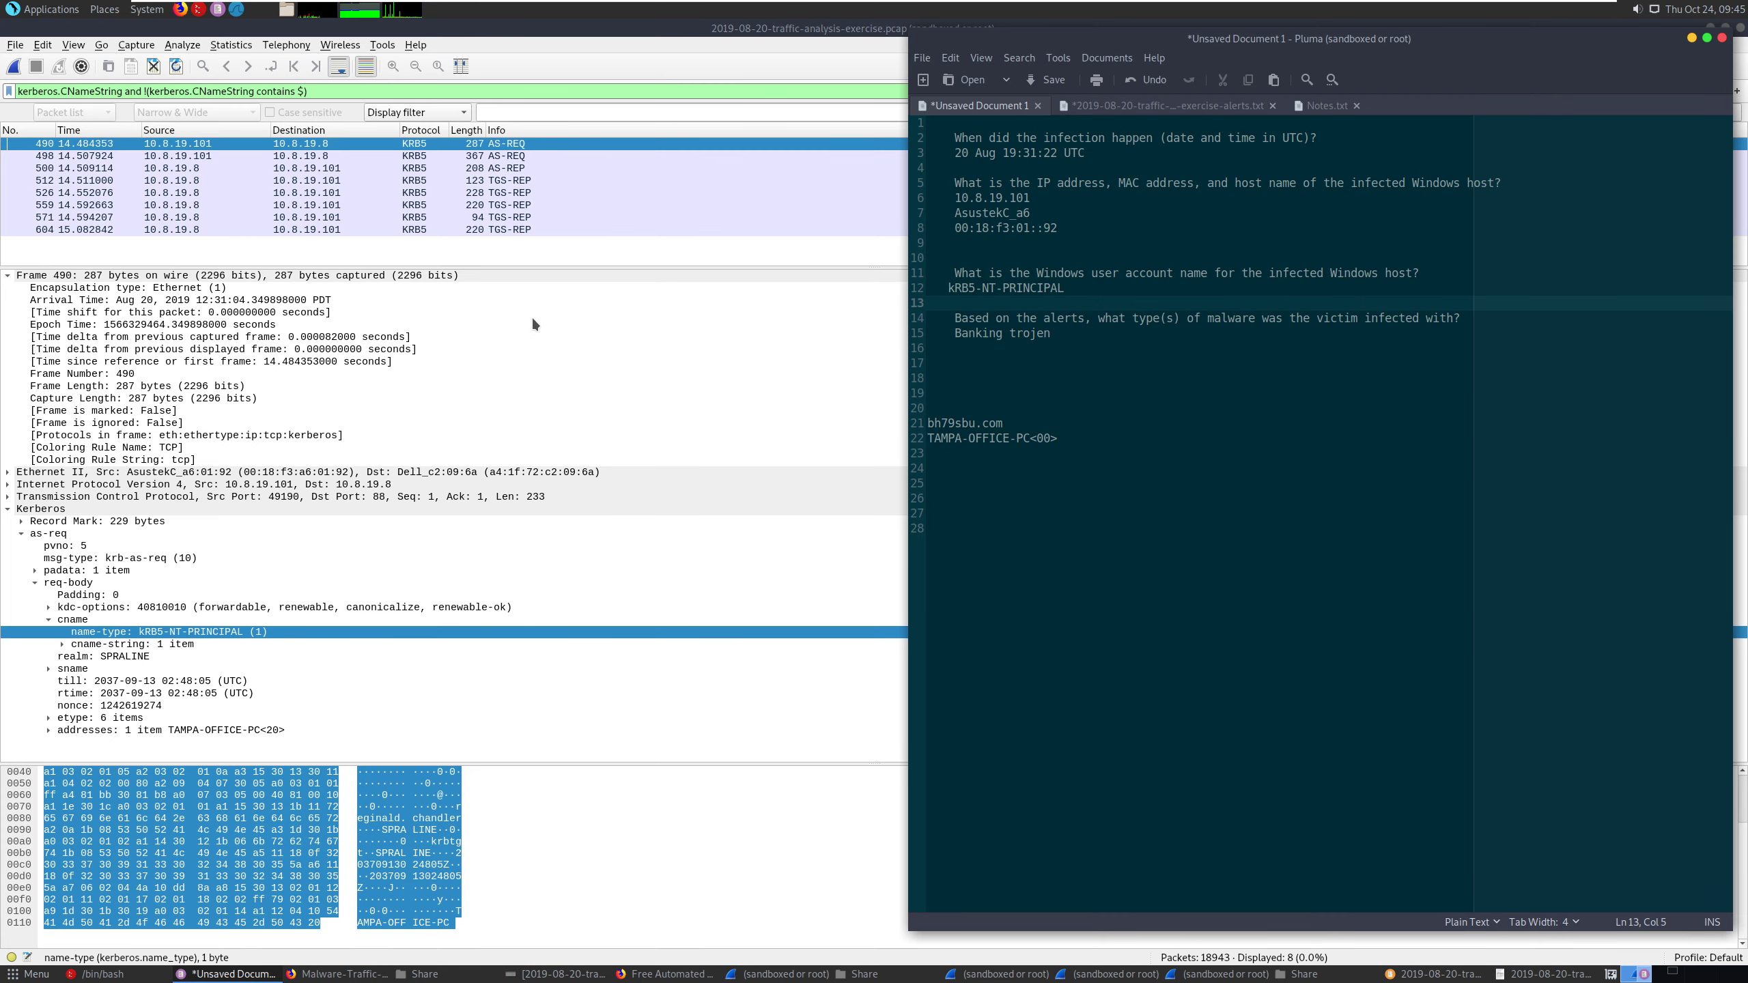
left_click(339, 170)
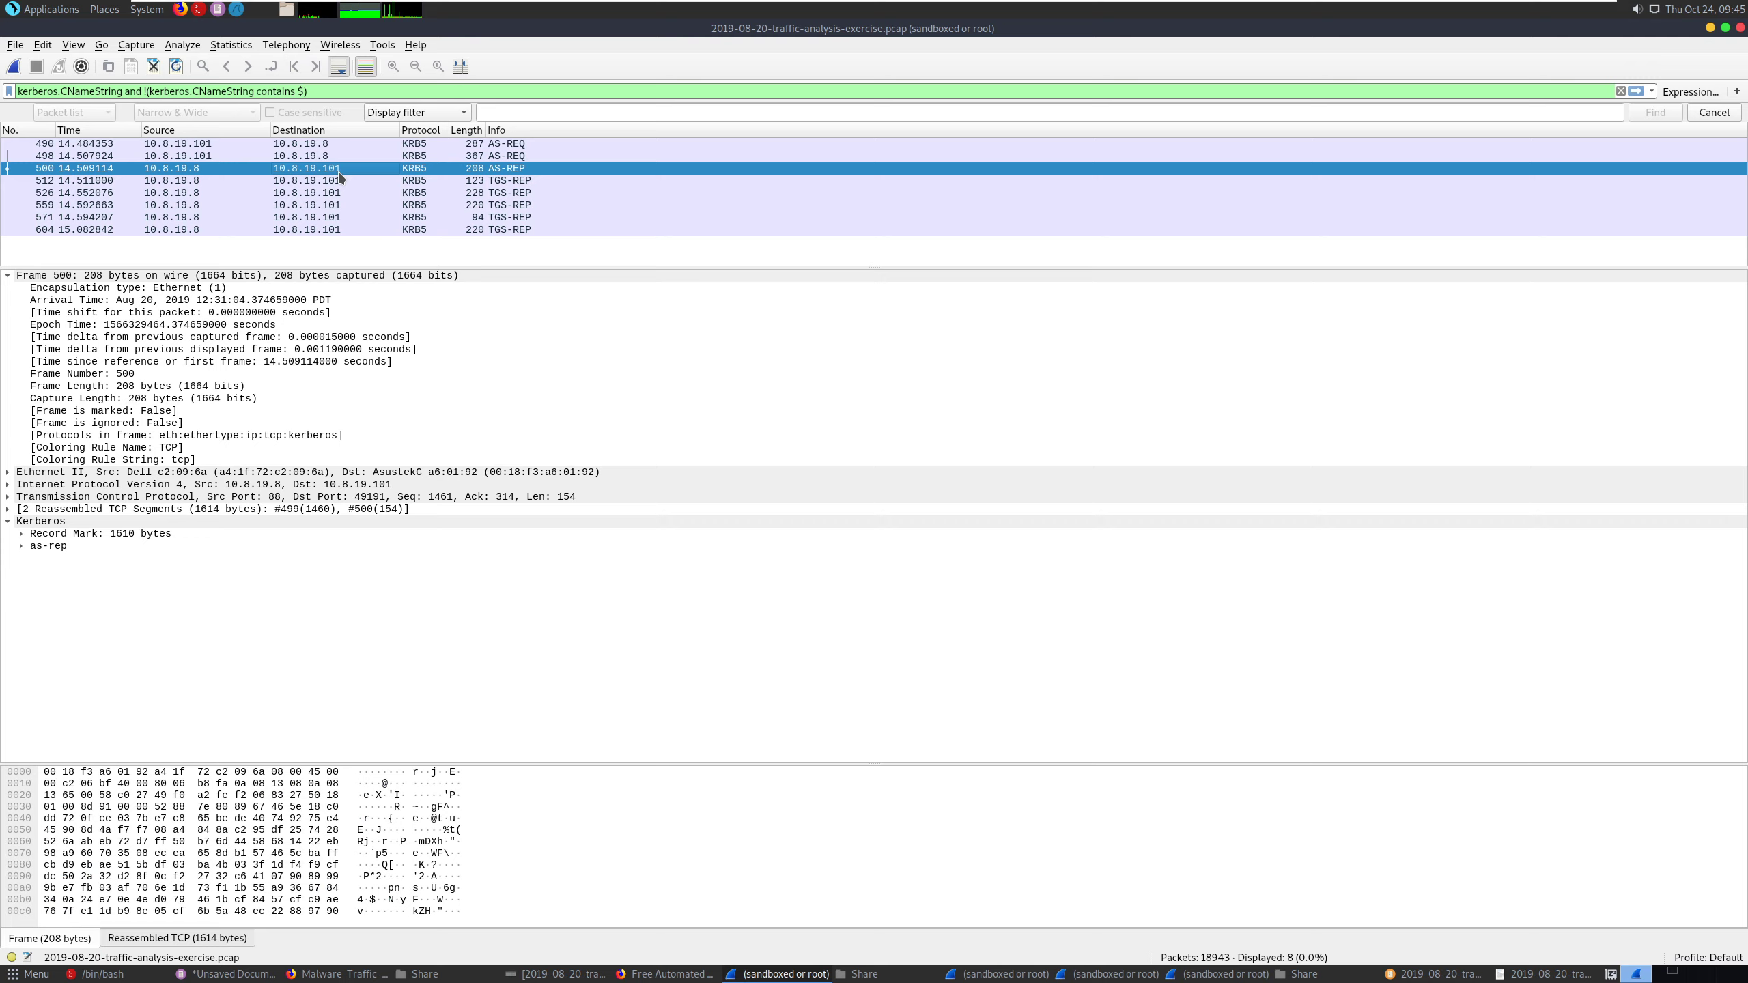
left_click(21, 546)
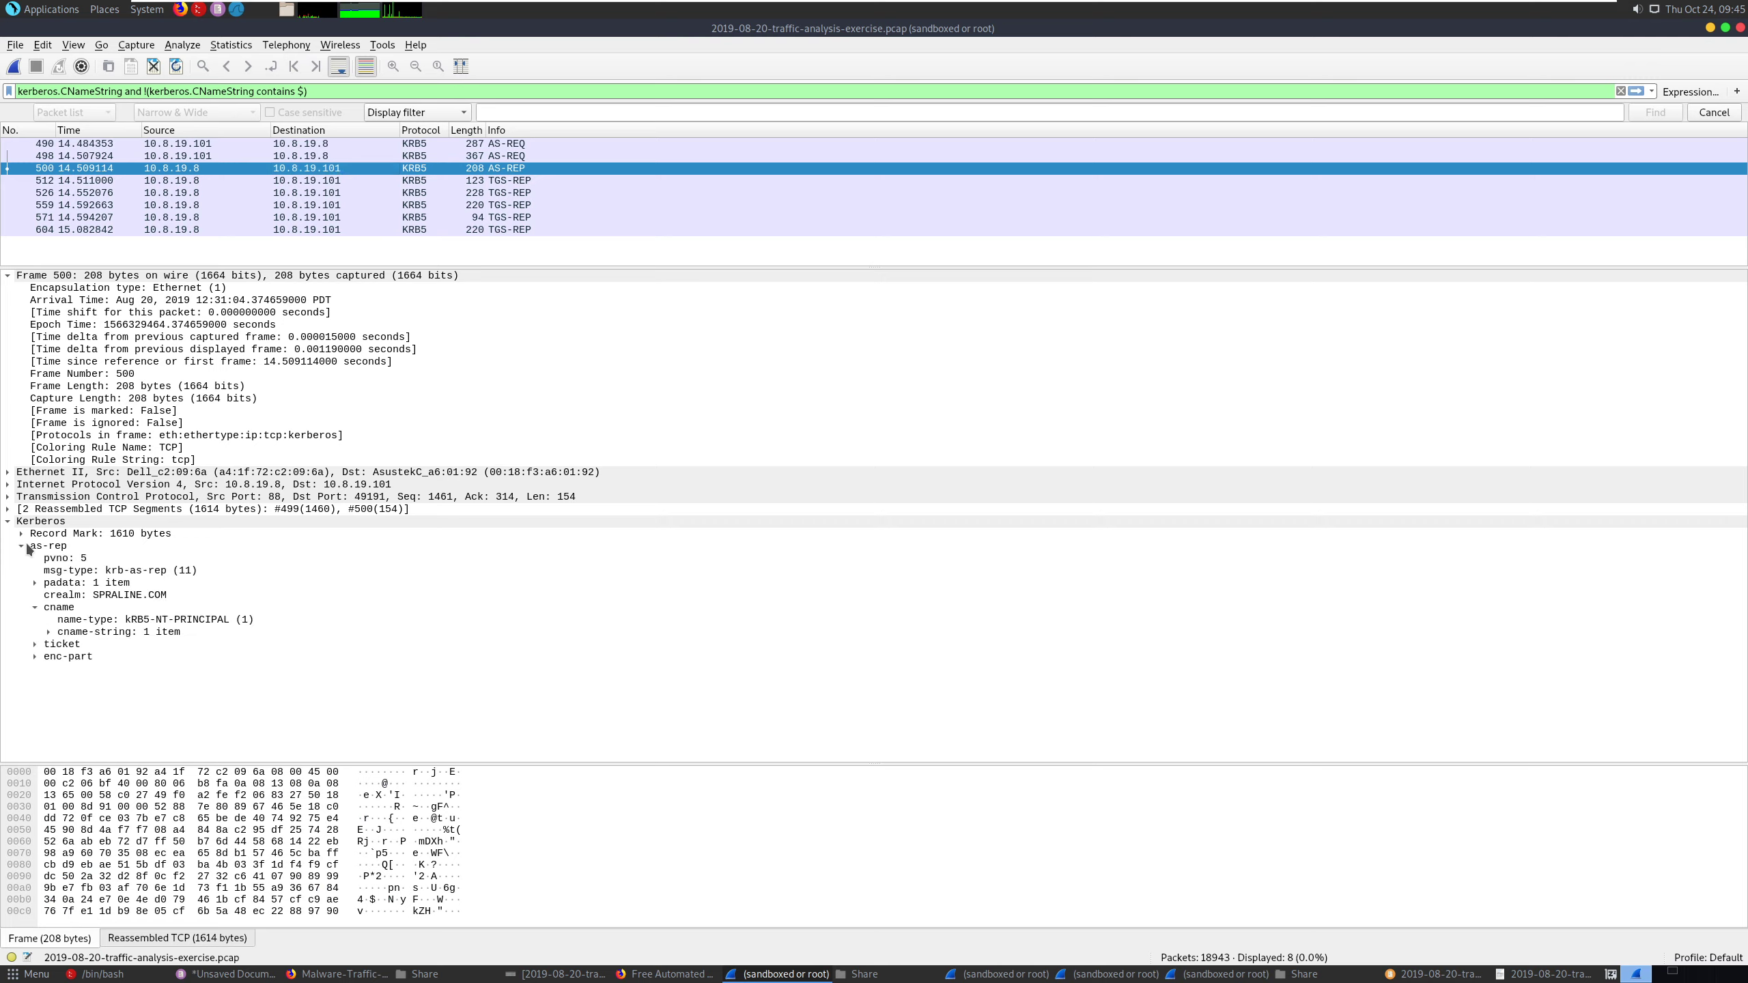
left_click(48, 631)
left_click(149, 646)
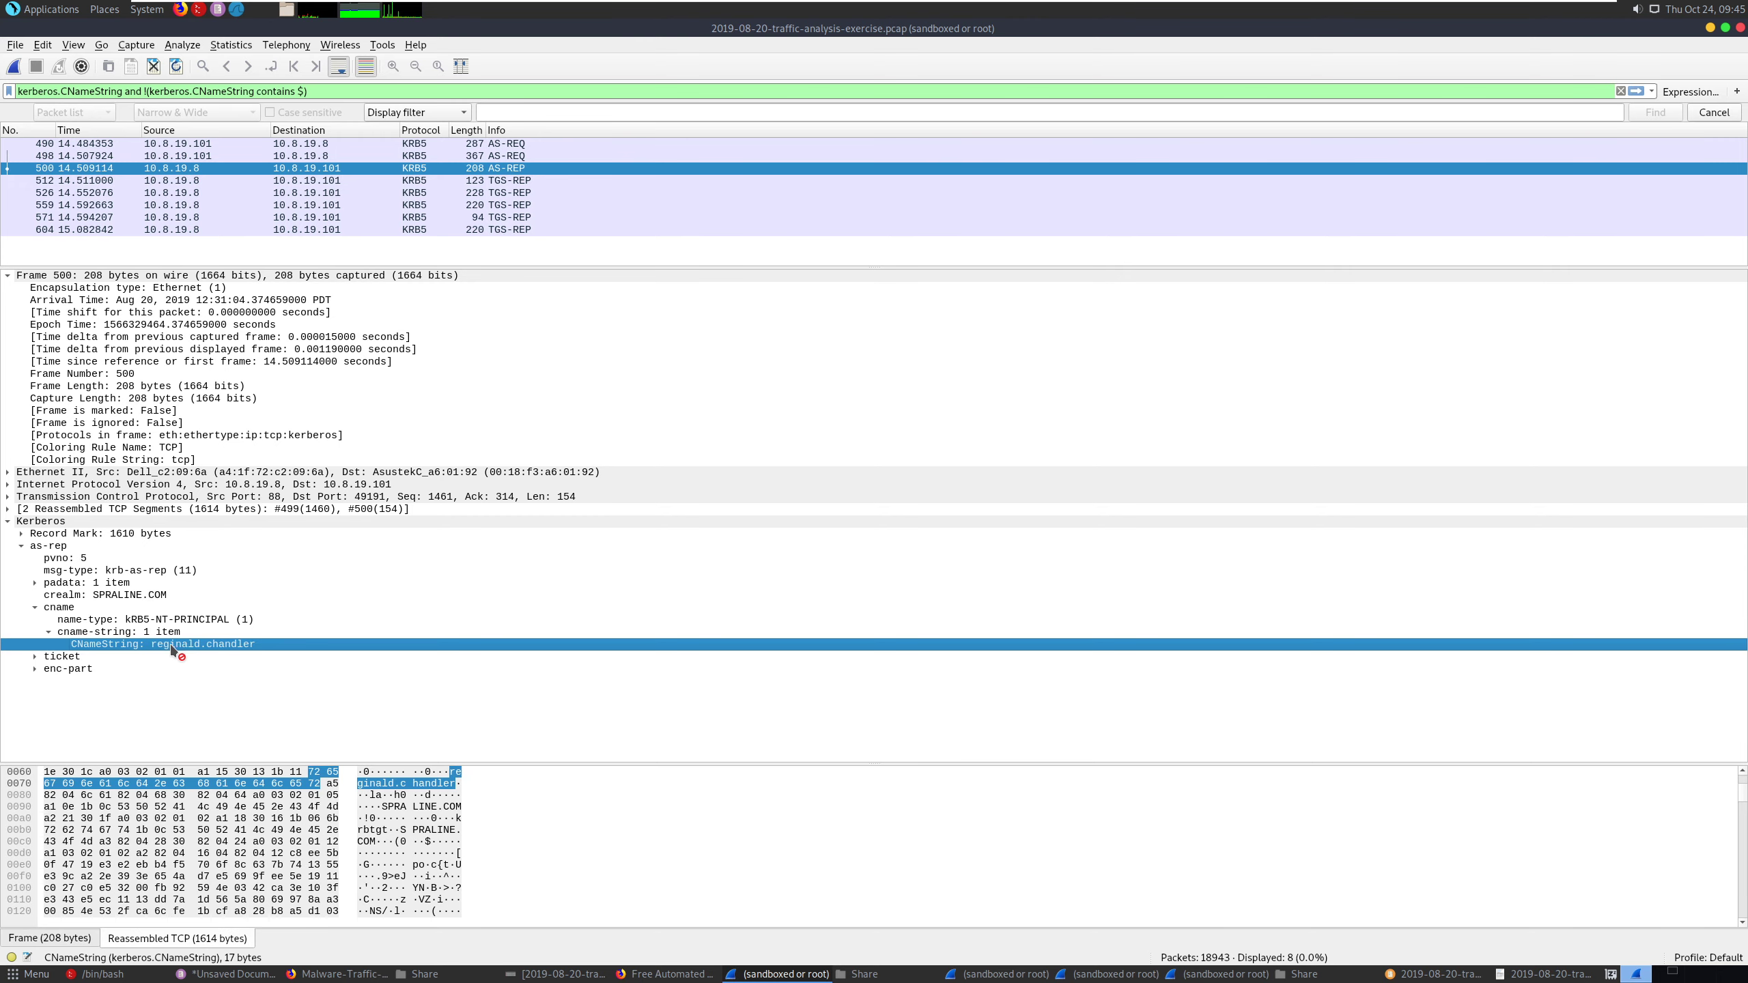
- Copy all visible packet details of frame 500 from the CNameString entry
right_click(219, 645)
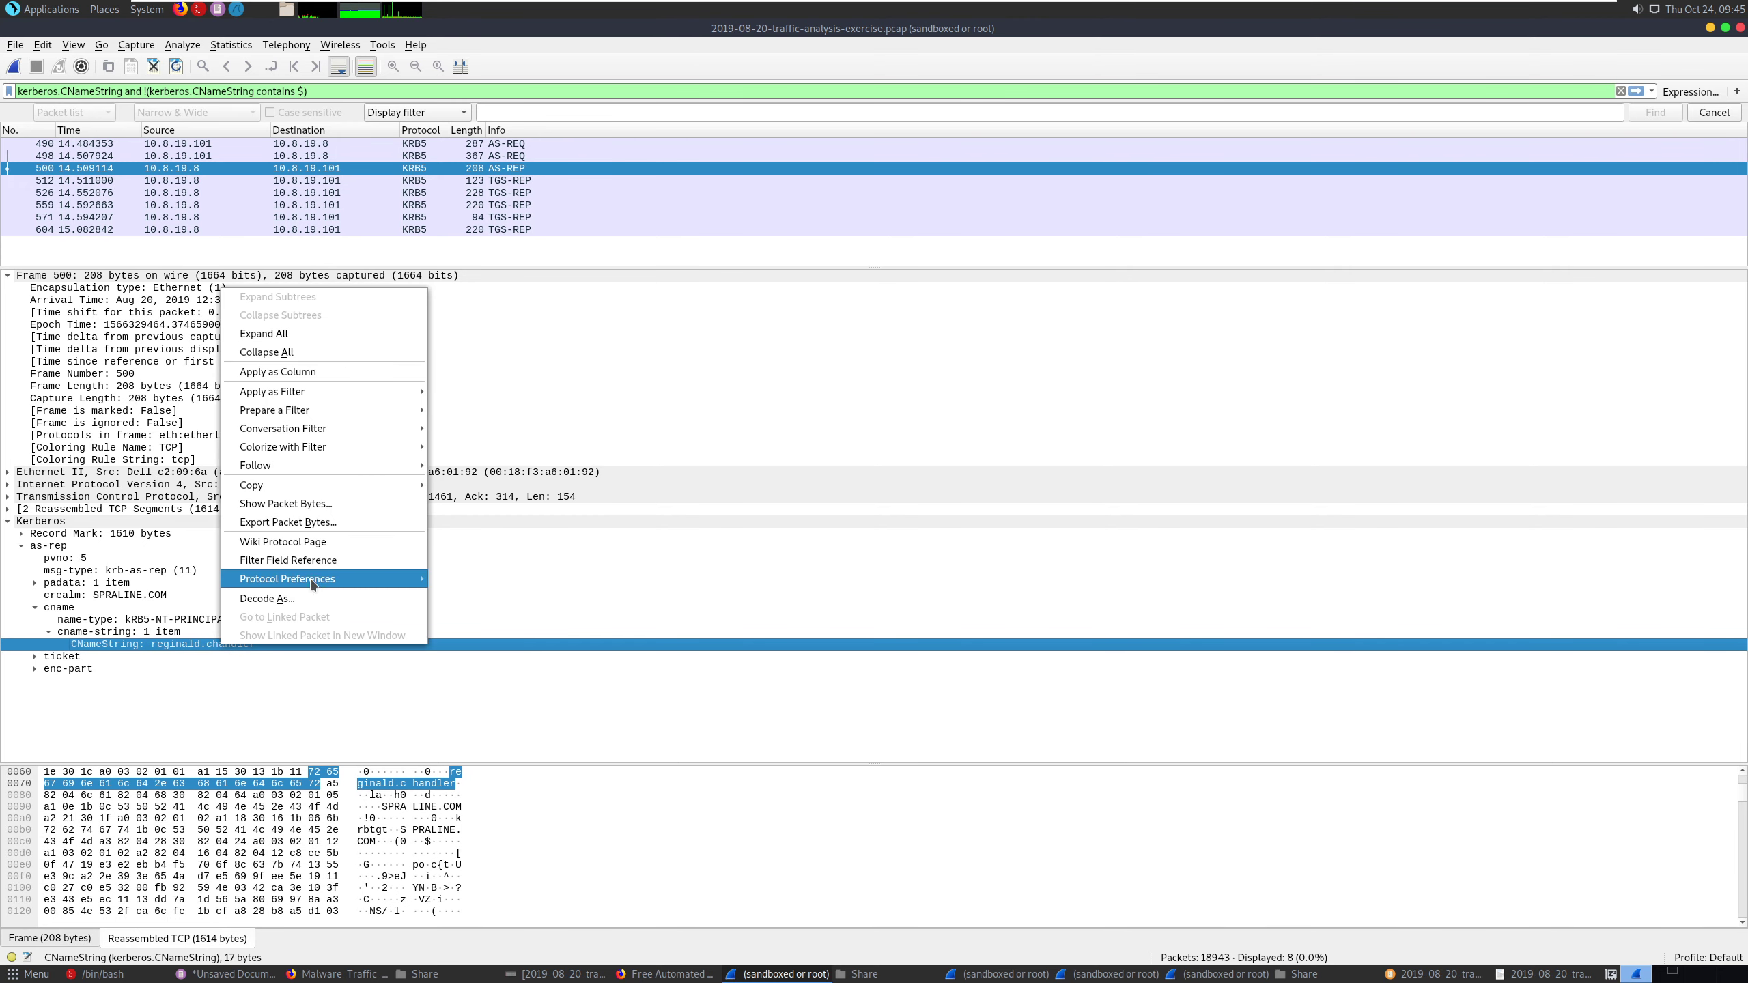
mouse_move(342, 490)
left_click(460, 487)
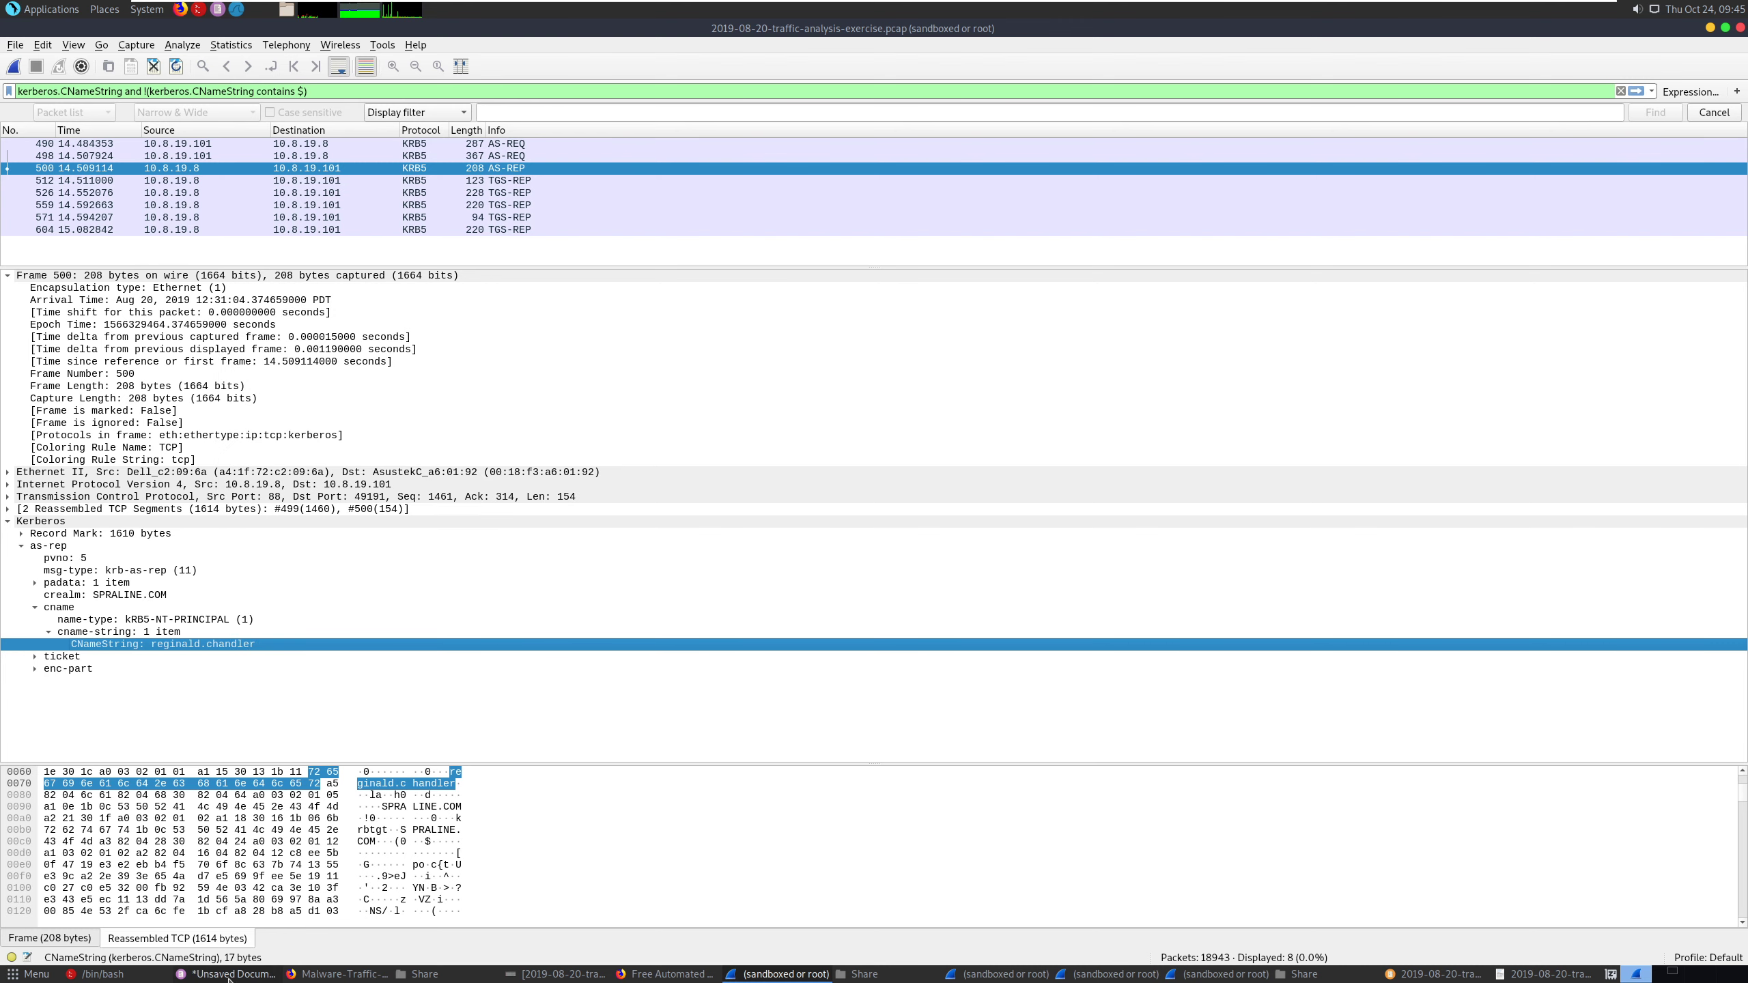
- Switch to the unsaved Pluma notes and paste the copied packet details a few lines below the TAMPA-OFFICE-PC entry
key("alt+Tab")
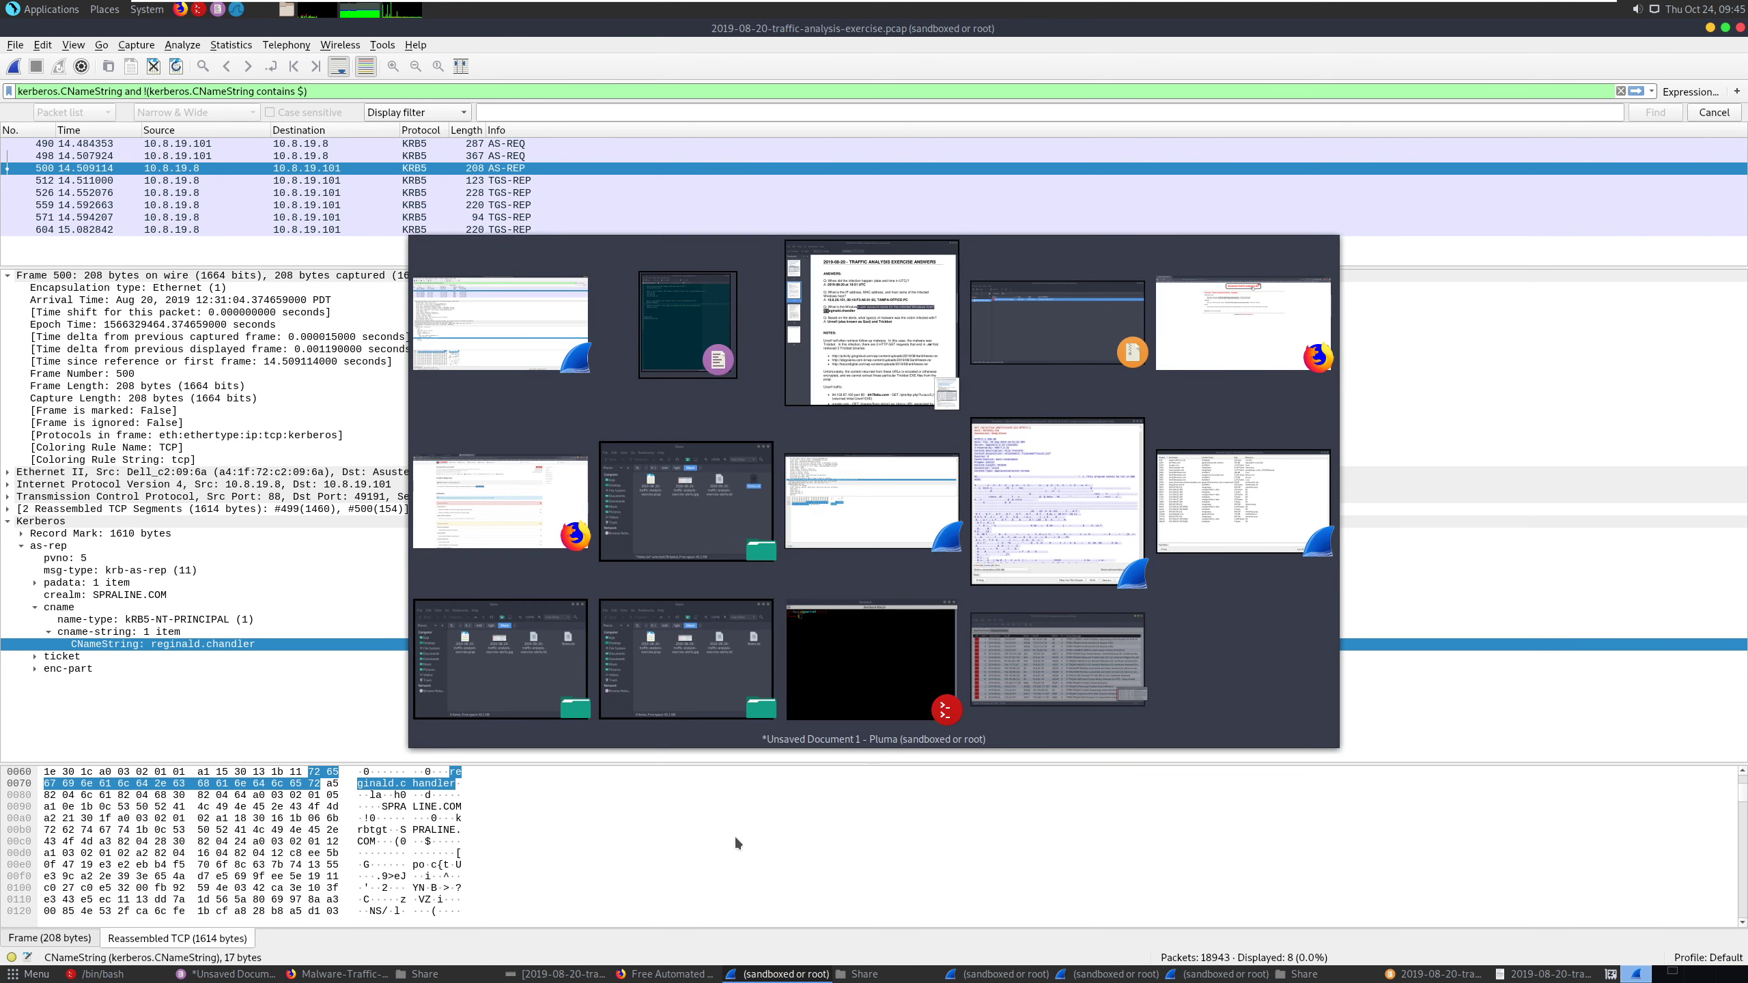
key("alt+Tab")
key("alt+Tab")
key("alt+Tab")
key("alt+Tab")
key("alt+Tab")
key("alt+Tab")
key("alt+Tab")
key("alt+Tab")
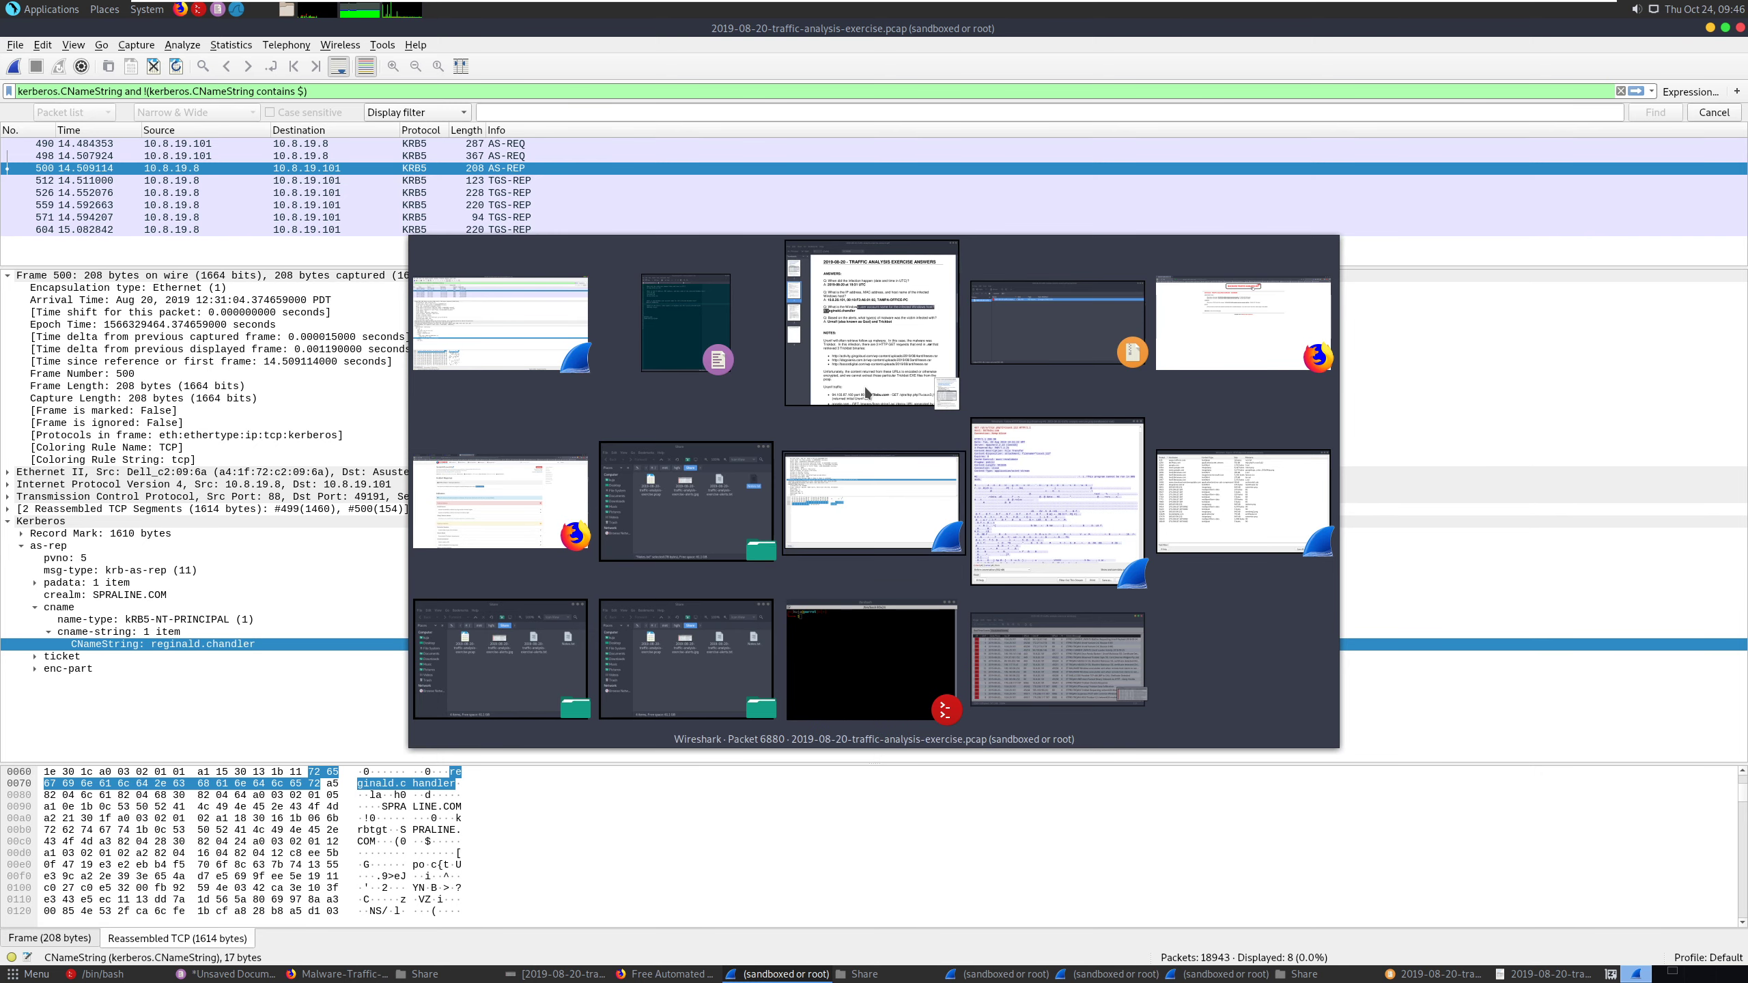
key("alt+Tab")
key("alt+Tab")
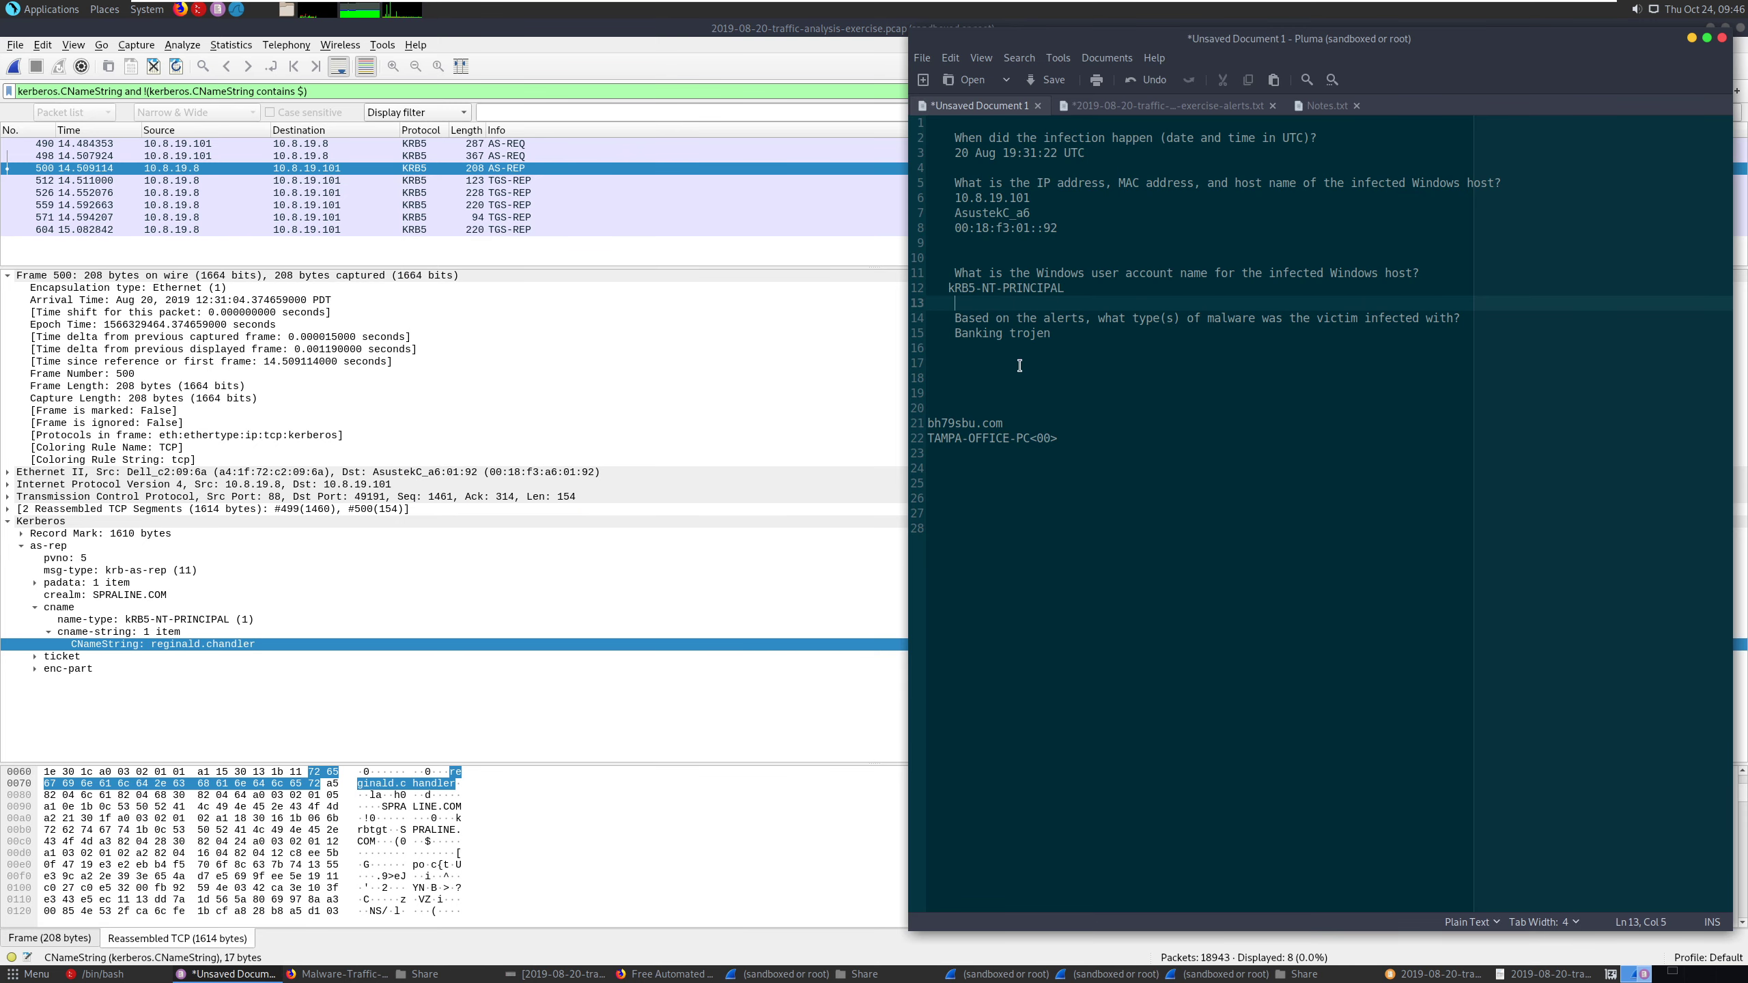
left_click(1019, 365)
left_click(1092, 432)
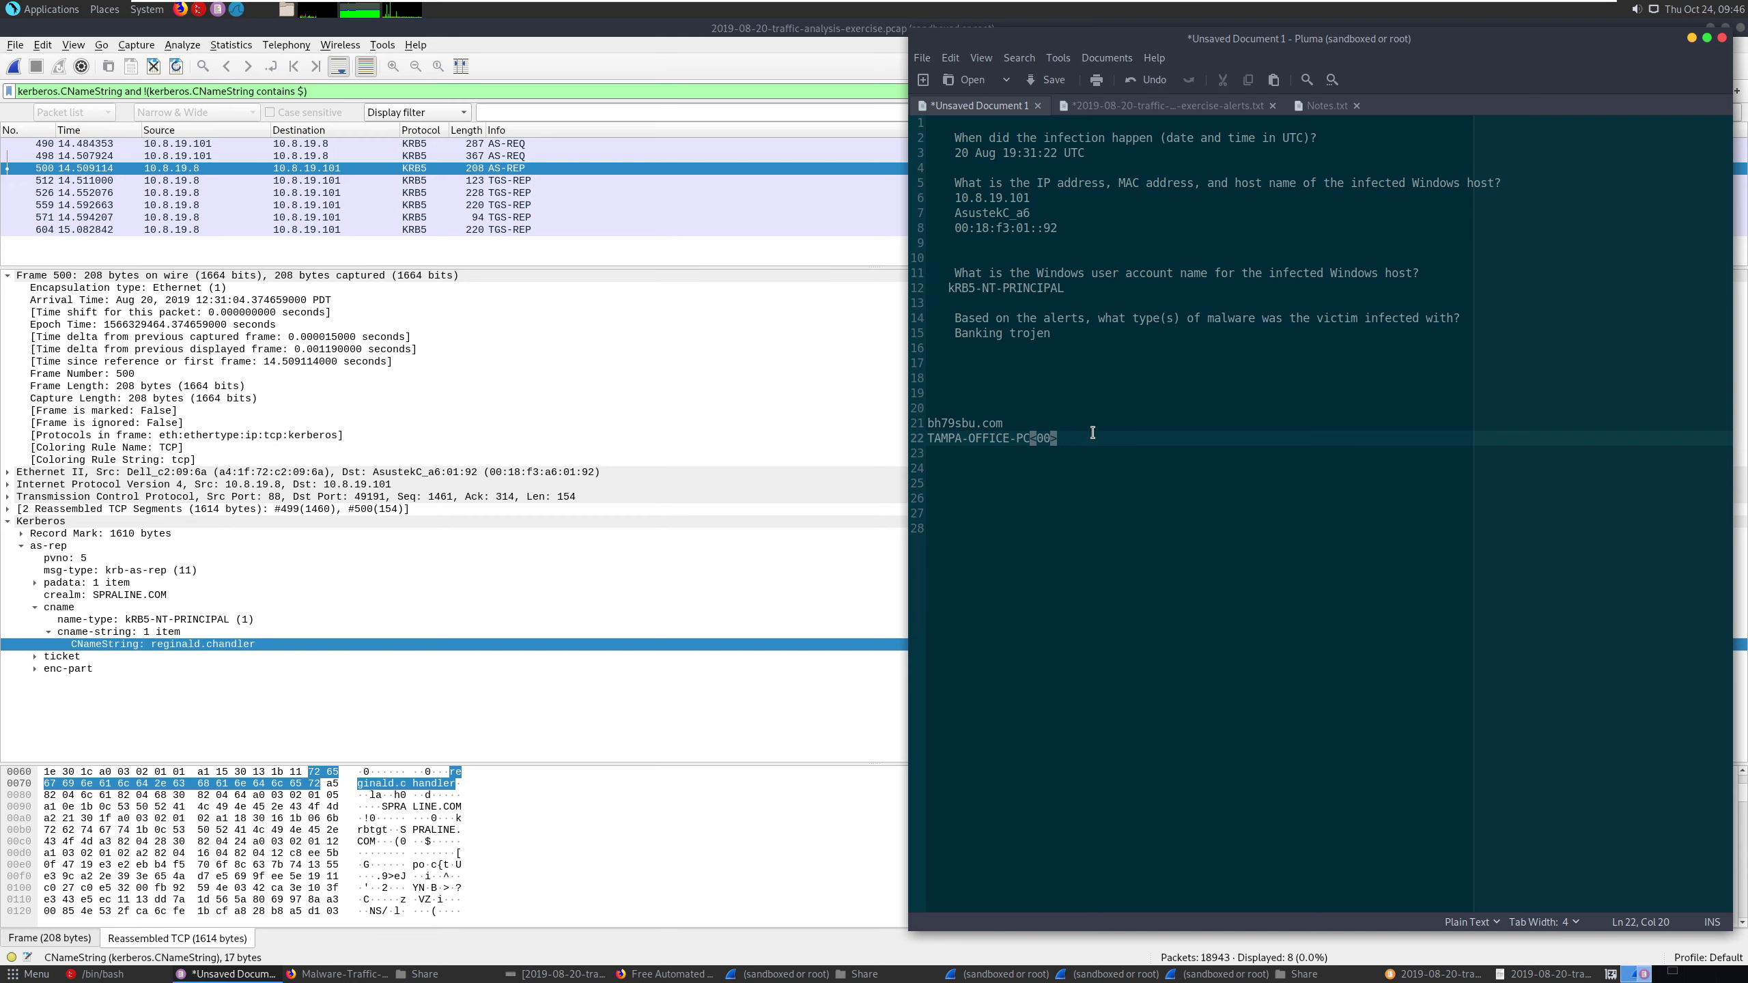
key("Return")
key("Return")
key("Return")
key("Return")
key("Return")
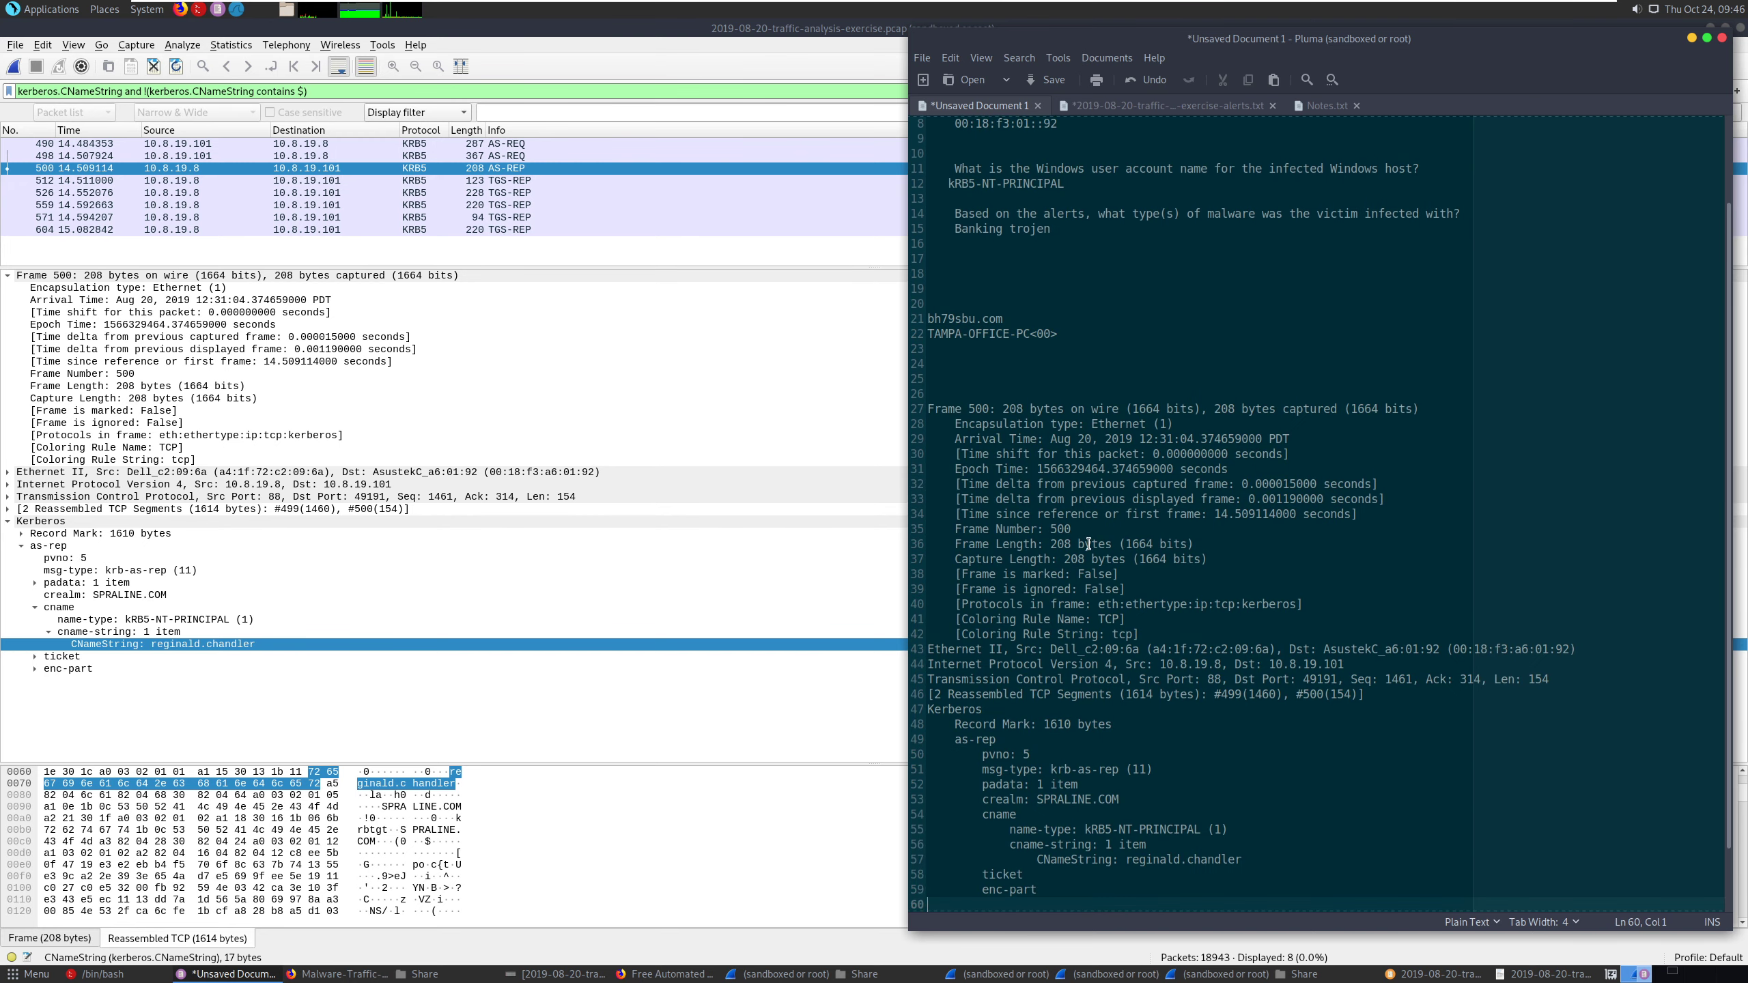
- Copy the CNameString account name from the pasted details and replace the AsustekC_a6 line in the notes with it
left_click_drag(1242, 859, 1125, 863)
right_click(1136, 864)
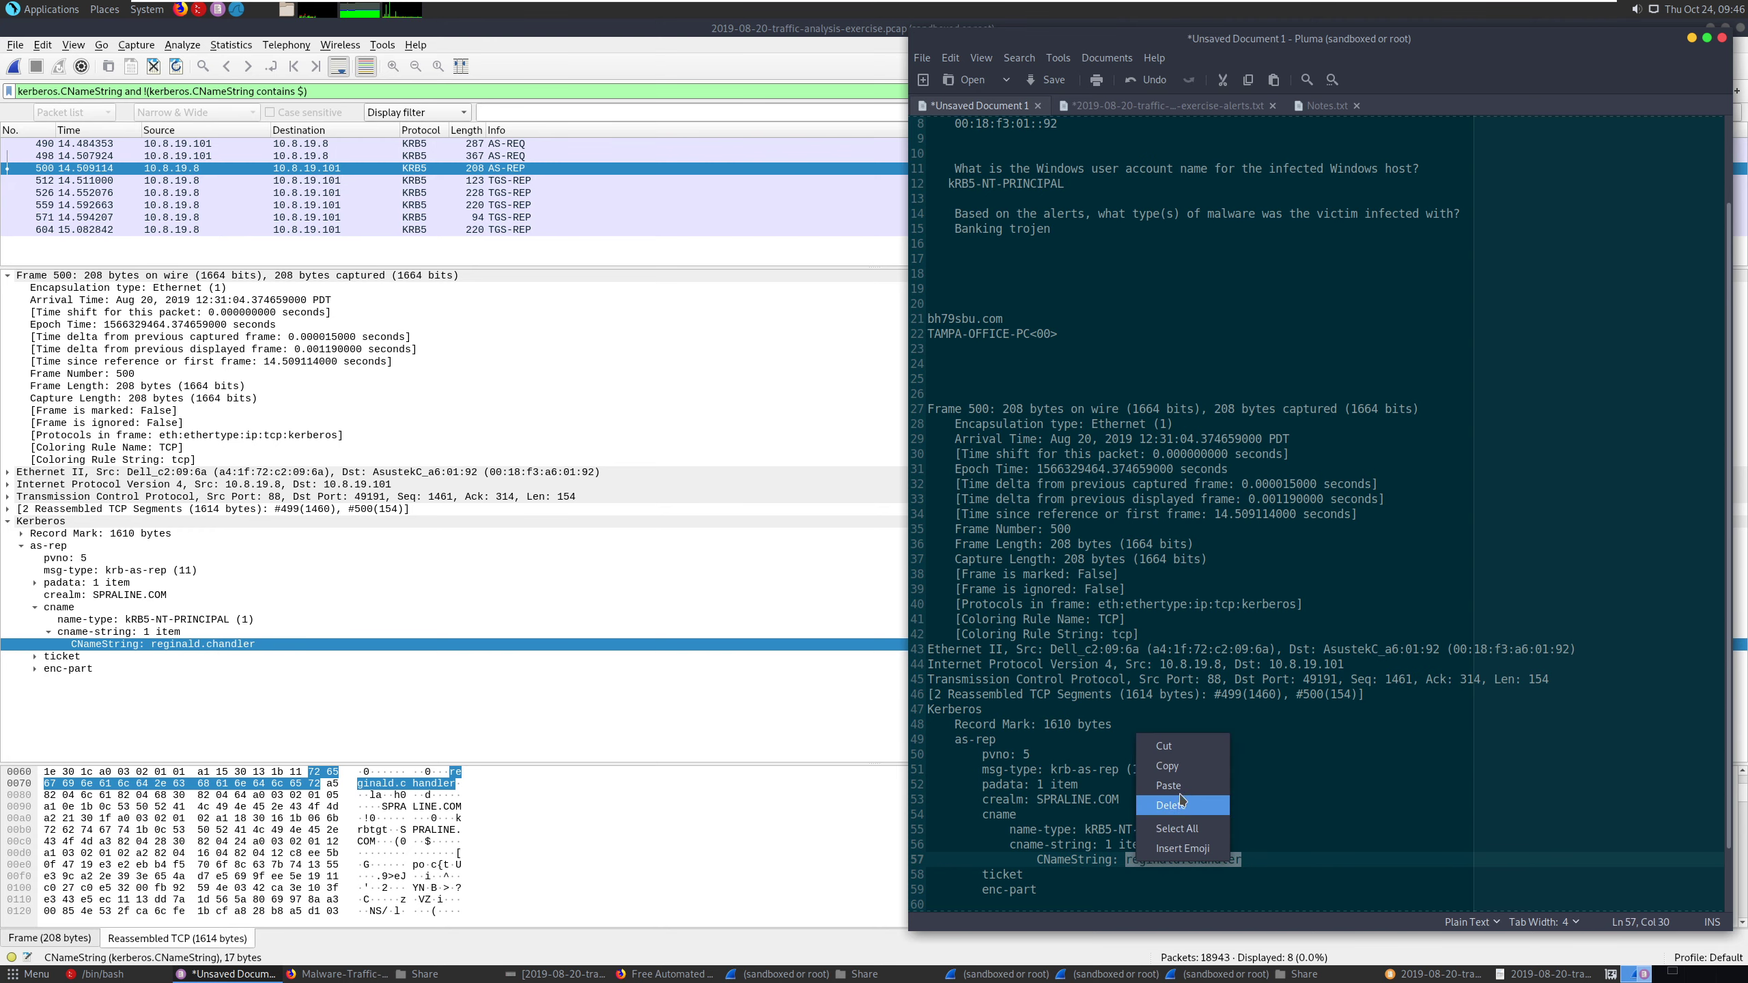
left_click(1170, 766)
scroll(1181, 693, "up", 3)
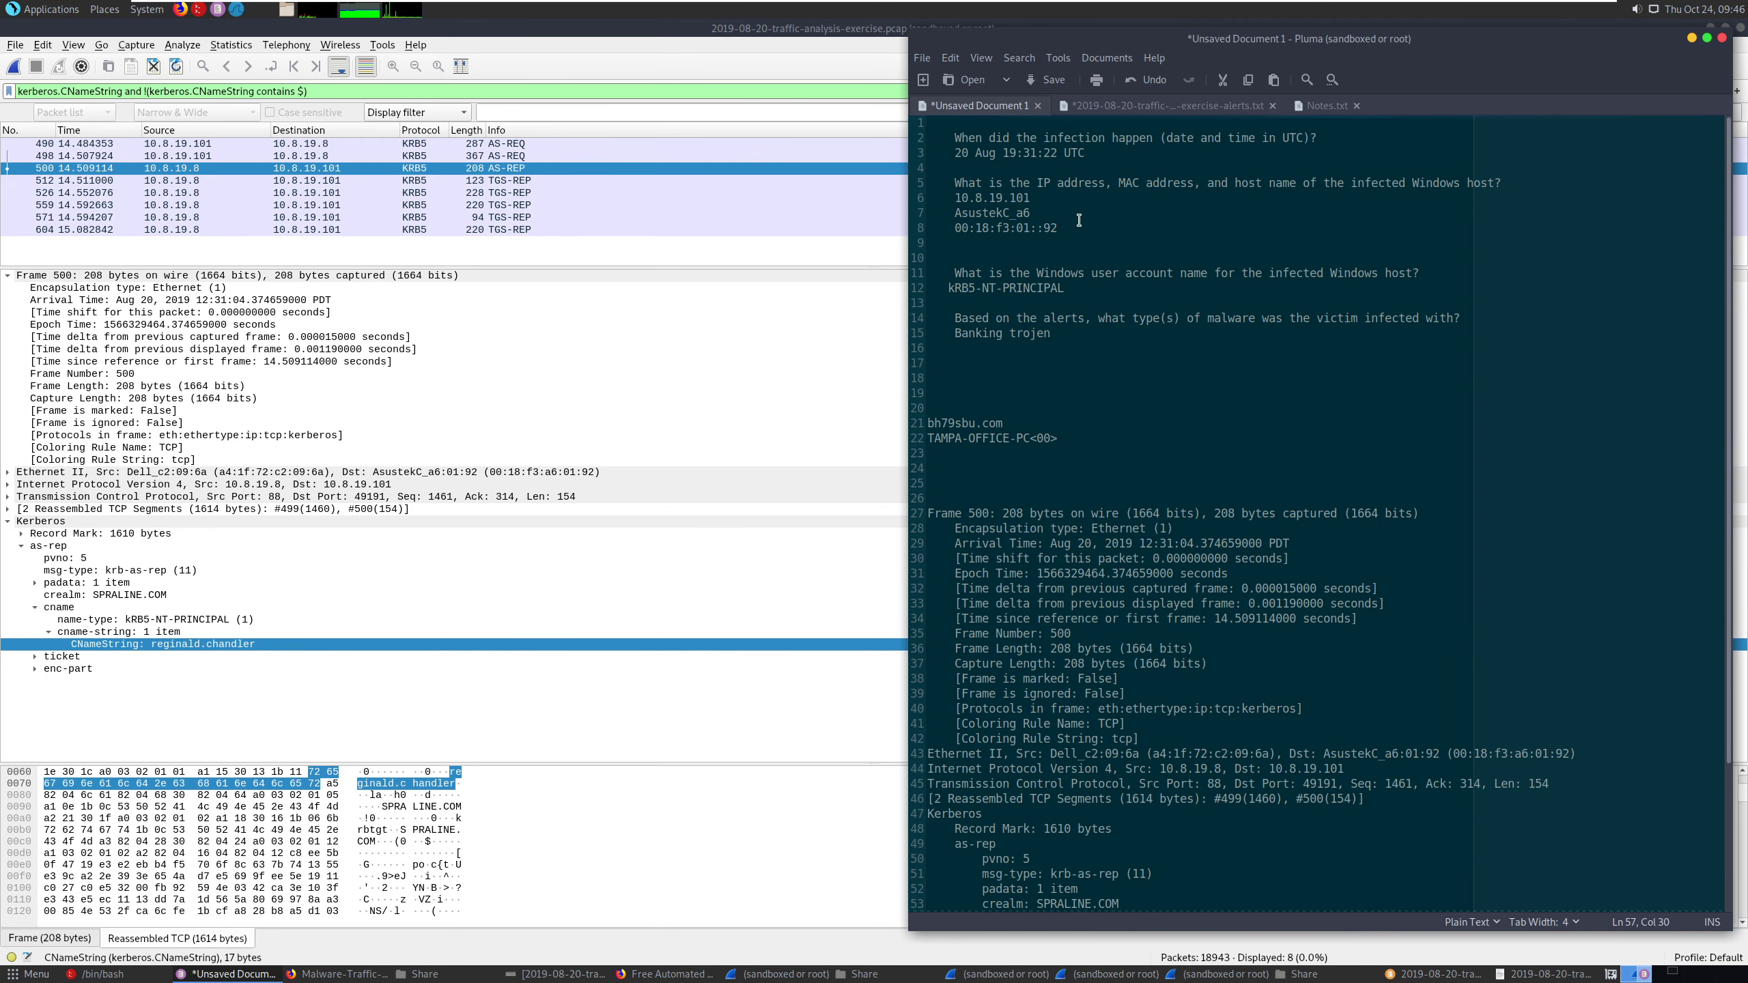
left_click_drag(1036, 213, 955, 214)
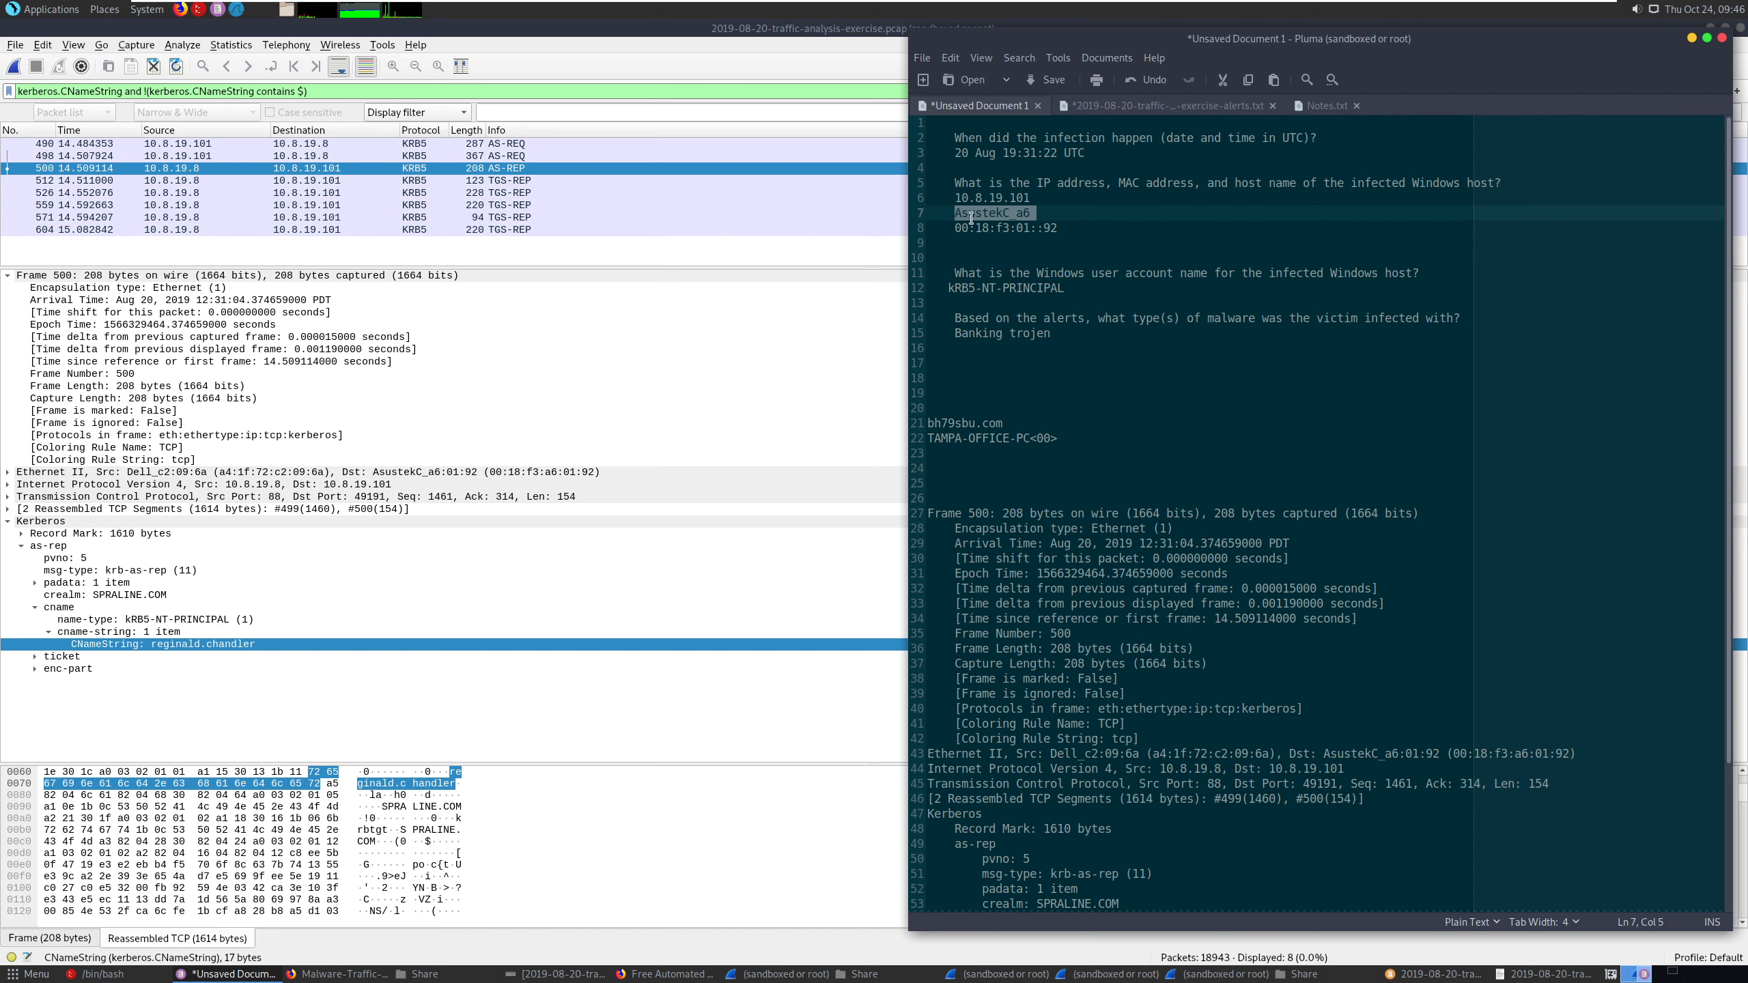
key("ctrl+v")
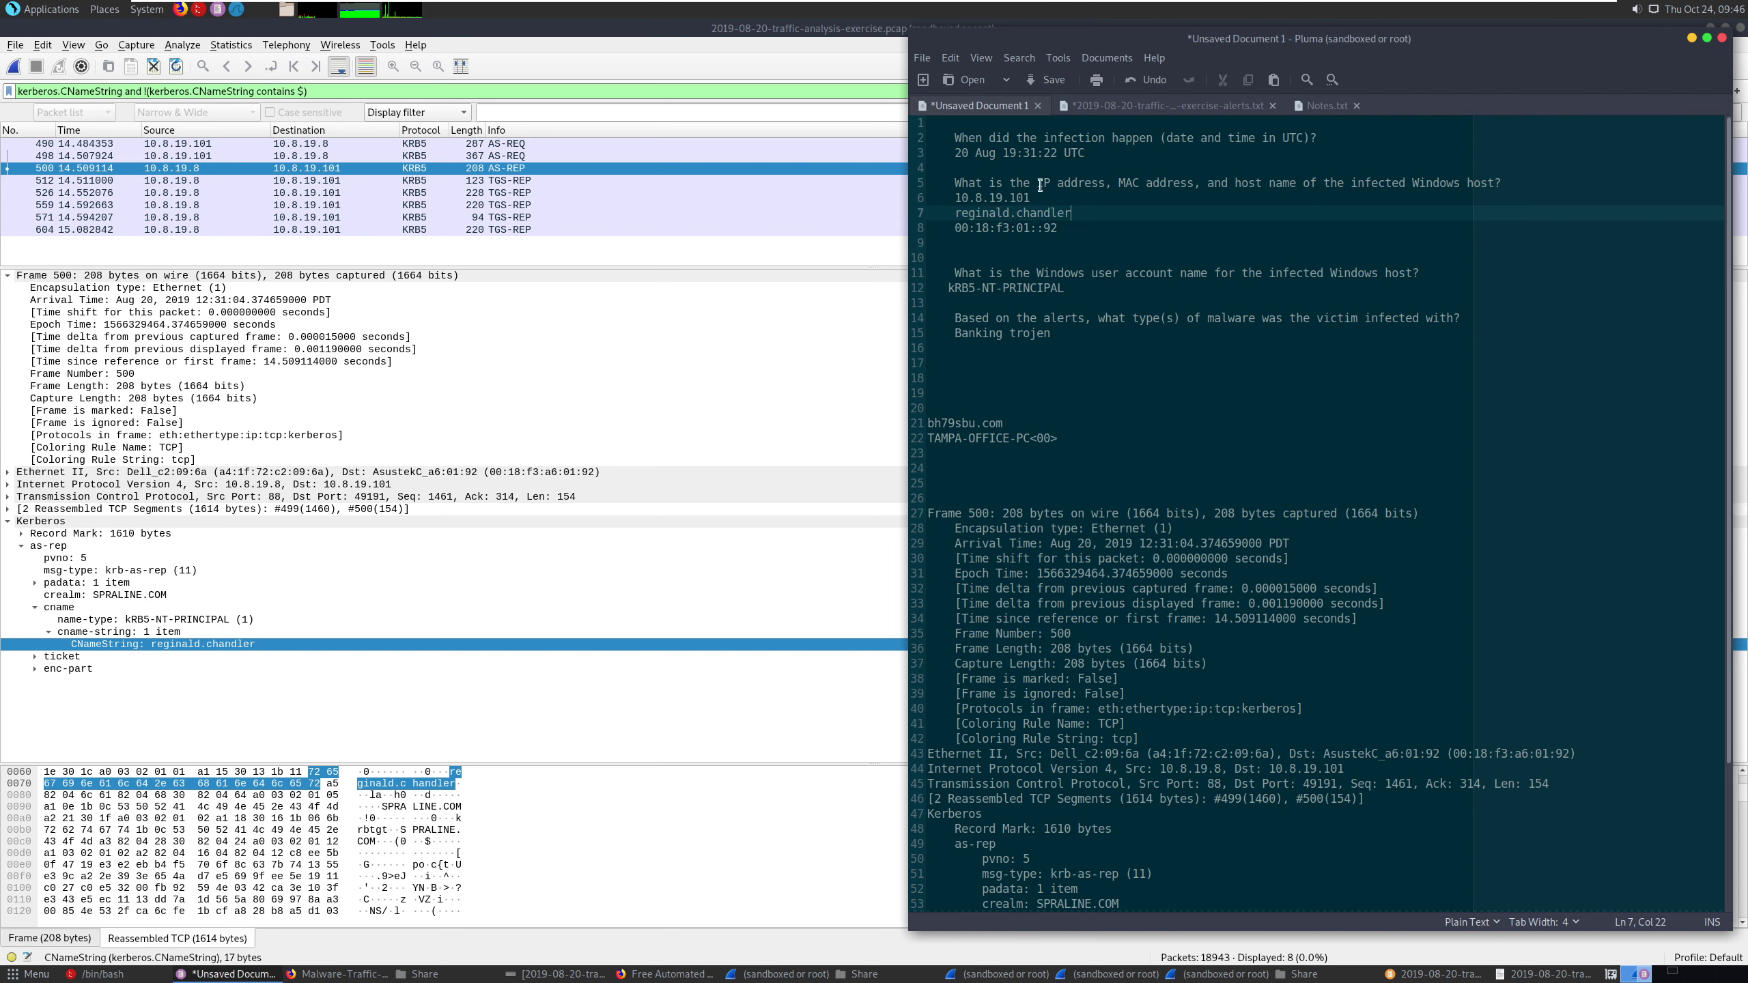
- Replace kRB5-NT-PRINCIPAL and the lower TAMPA-OFFICE-PC text in the notes with the copied account name
triple_click(1061, 289)
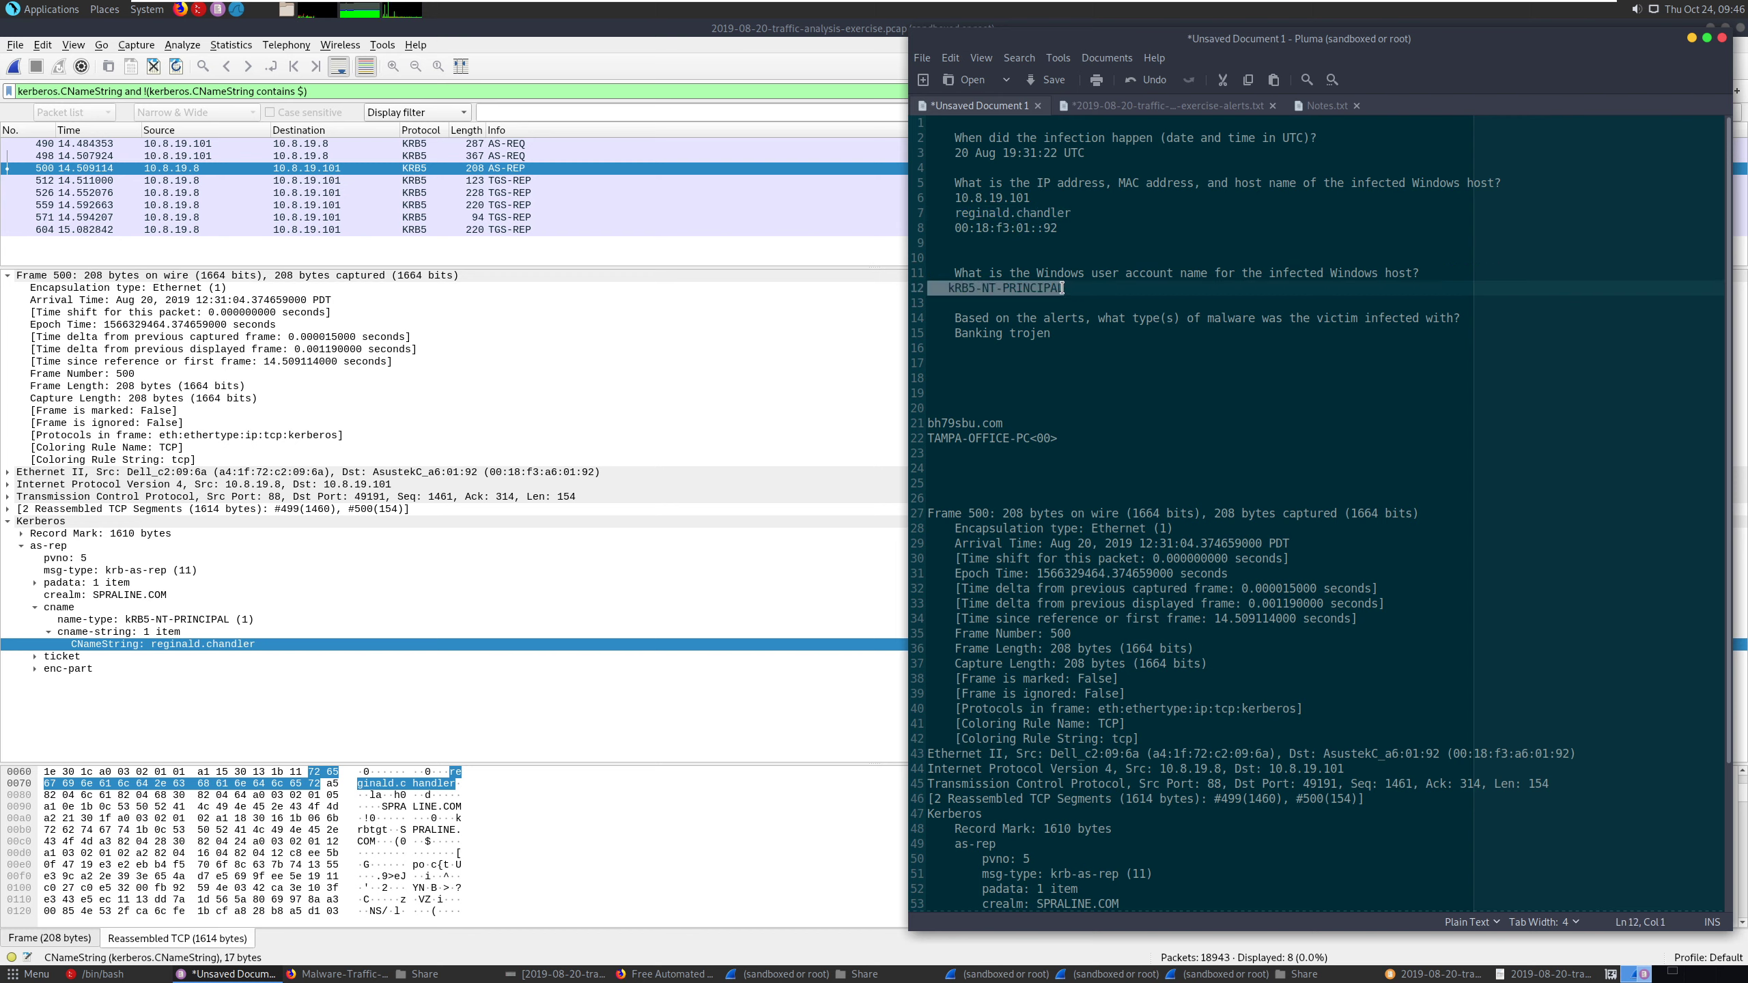
key("ctrl+v")
left_click_drag(1030, 438, 928, 438)
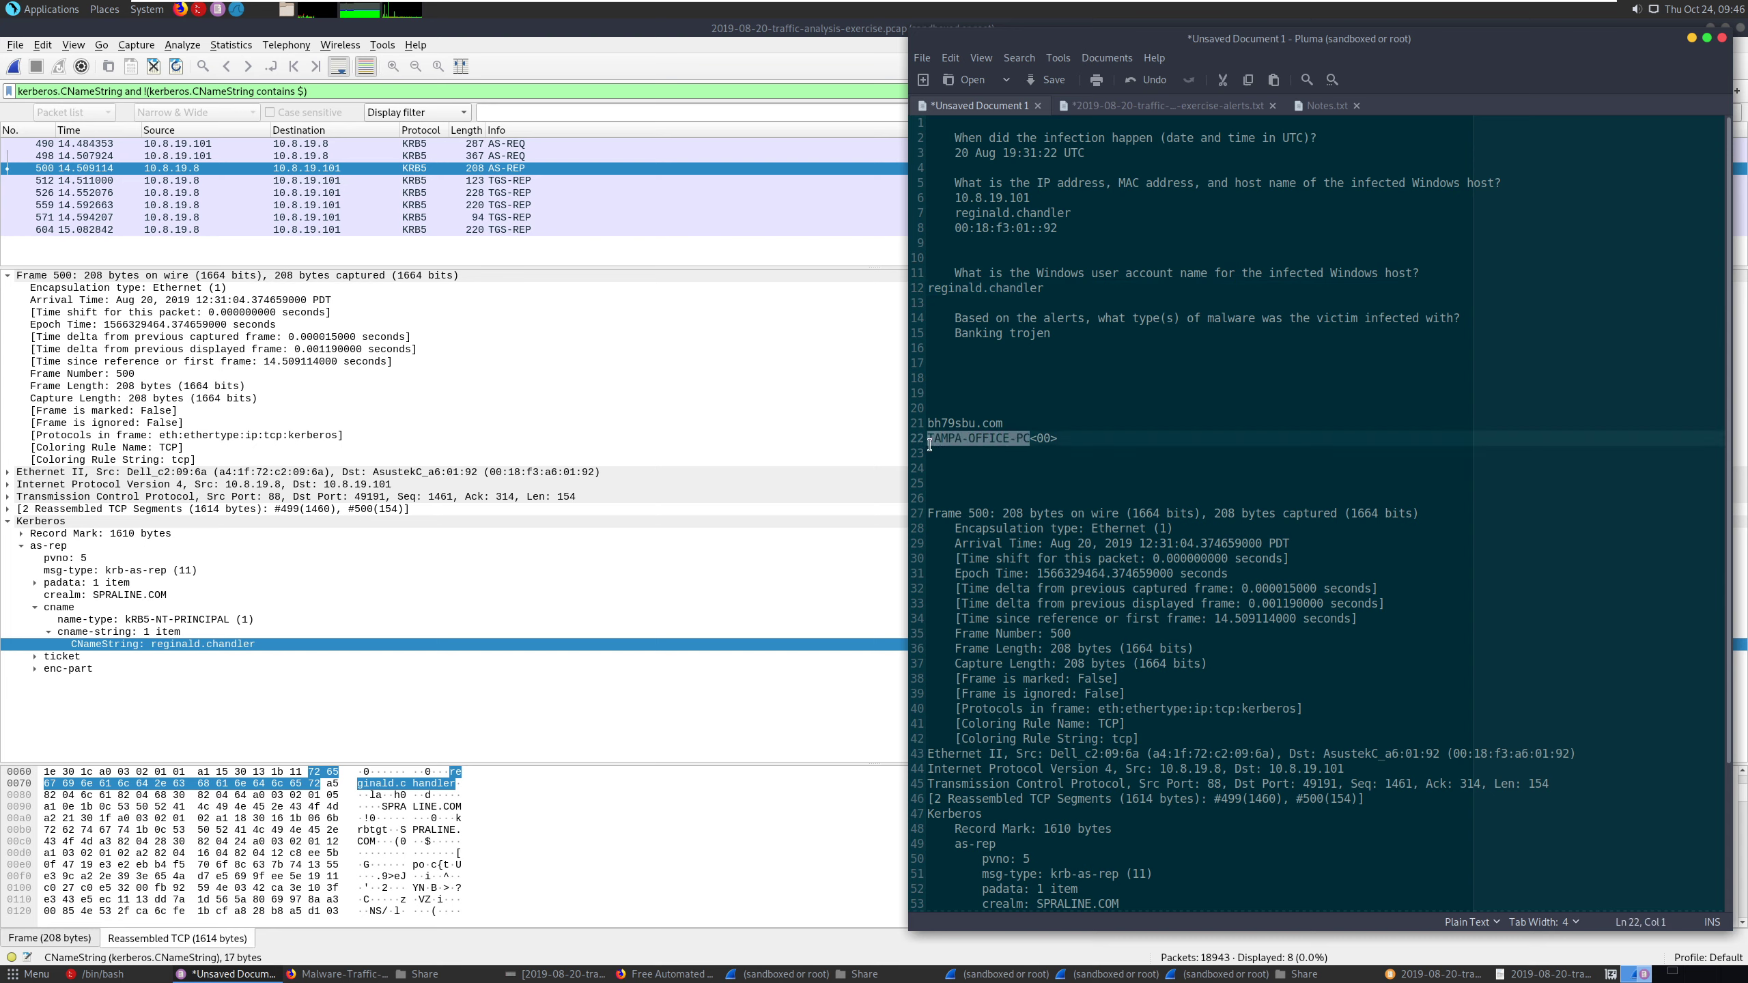
key("ctrl+v")
left_click(1087, 212)
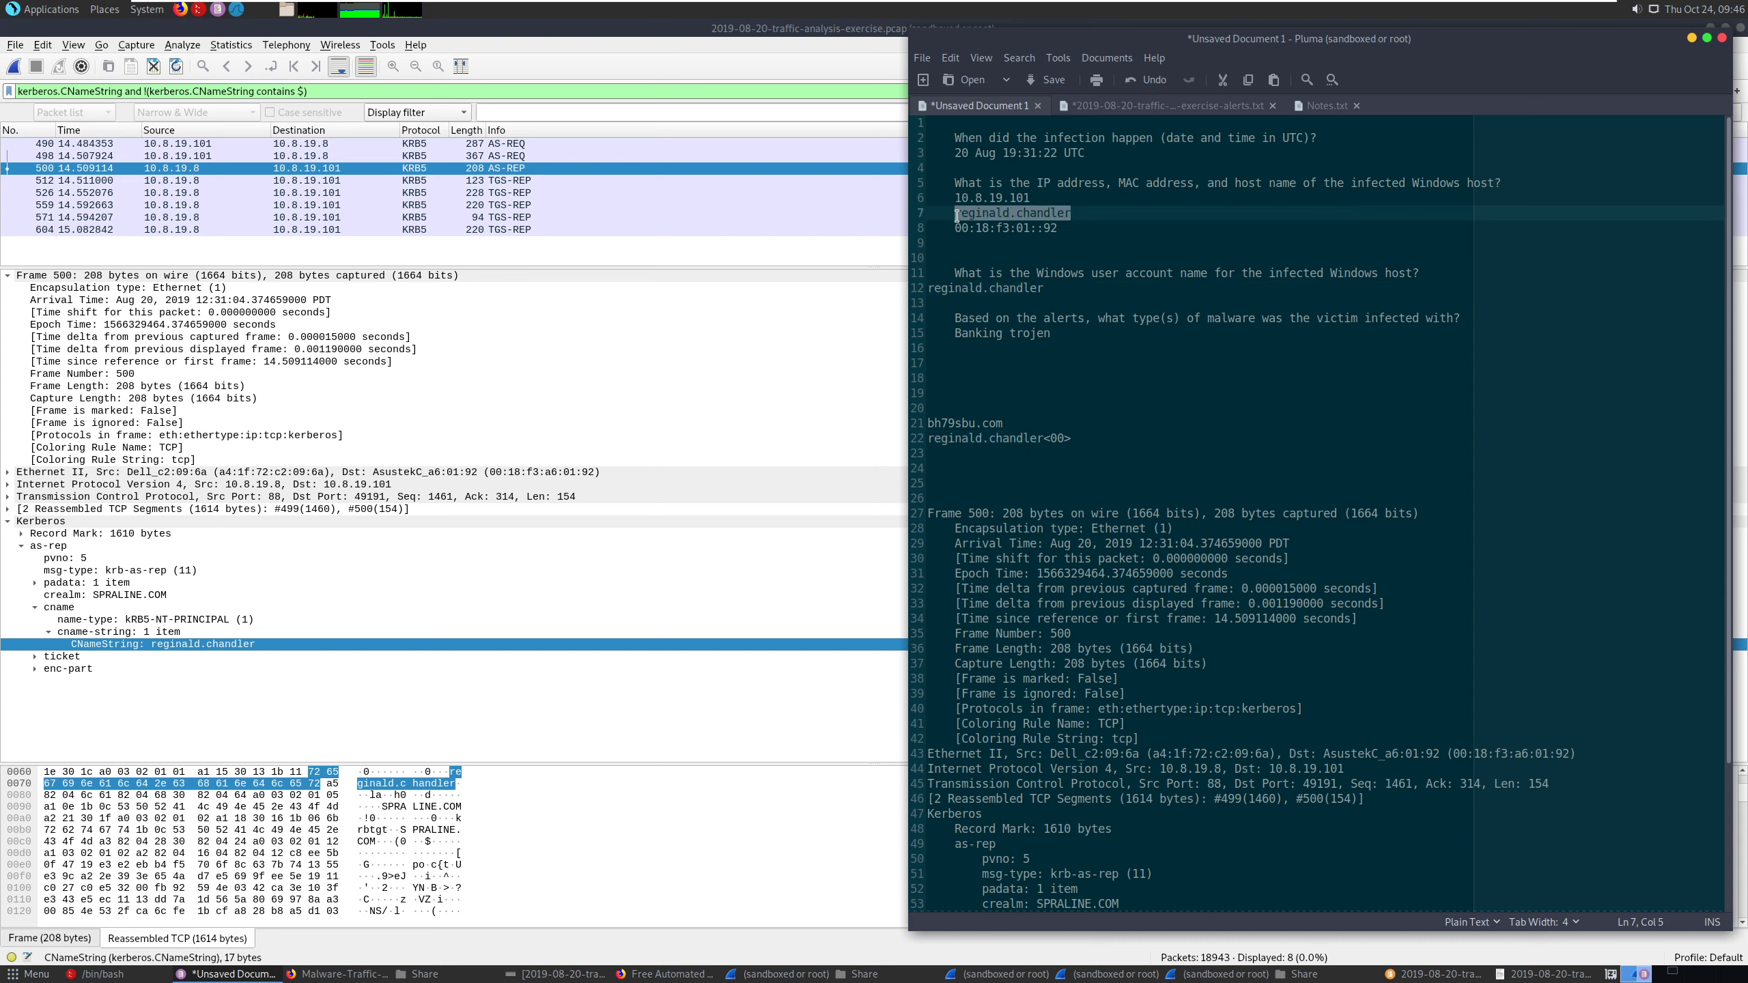
- Add a line reading trickbot below the Banking trojen answer and take that word for a web search
left_click(1069, 335)
key("Return")
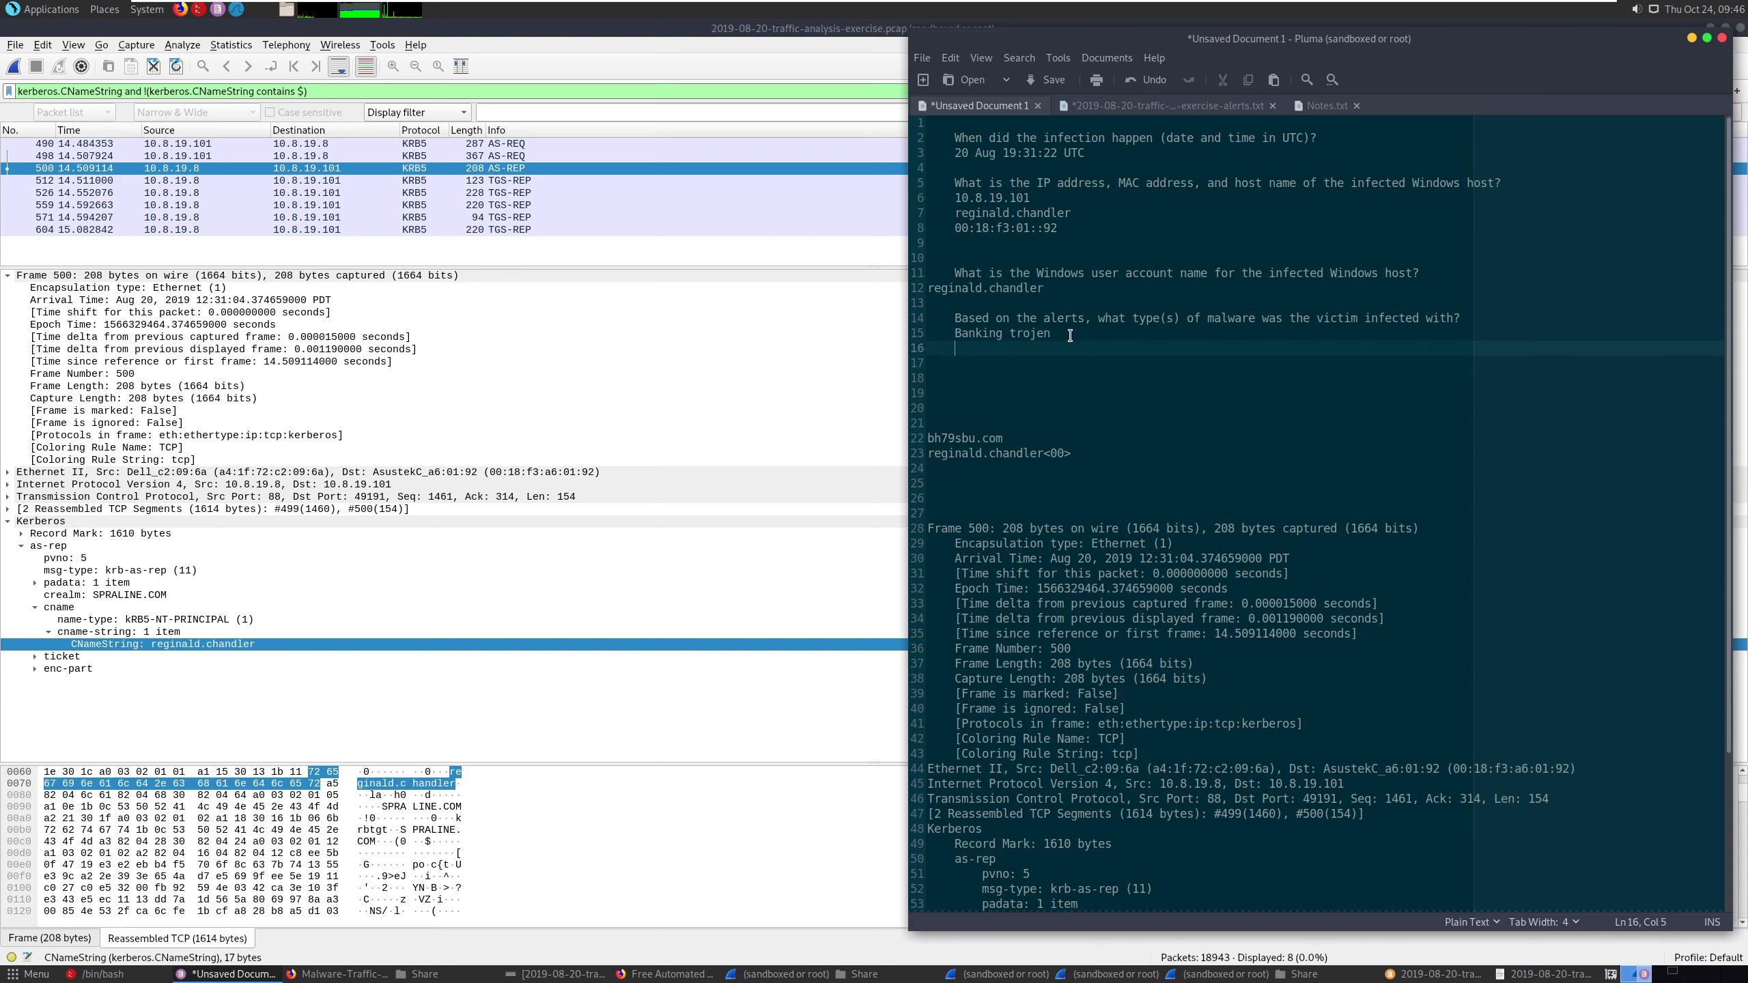
type("trickbot")
double_click(983, 357)
left_click(982, 353)
triple_click(984, 353)
left_click(983, 352)
double_click(983, 352)
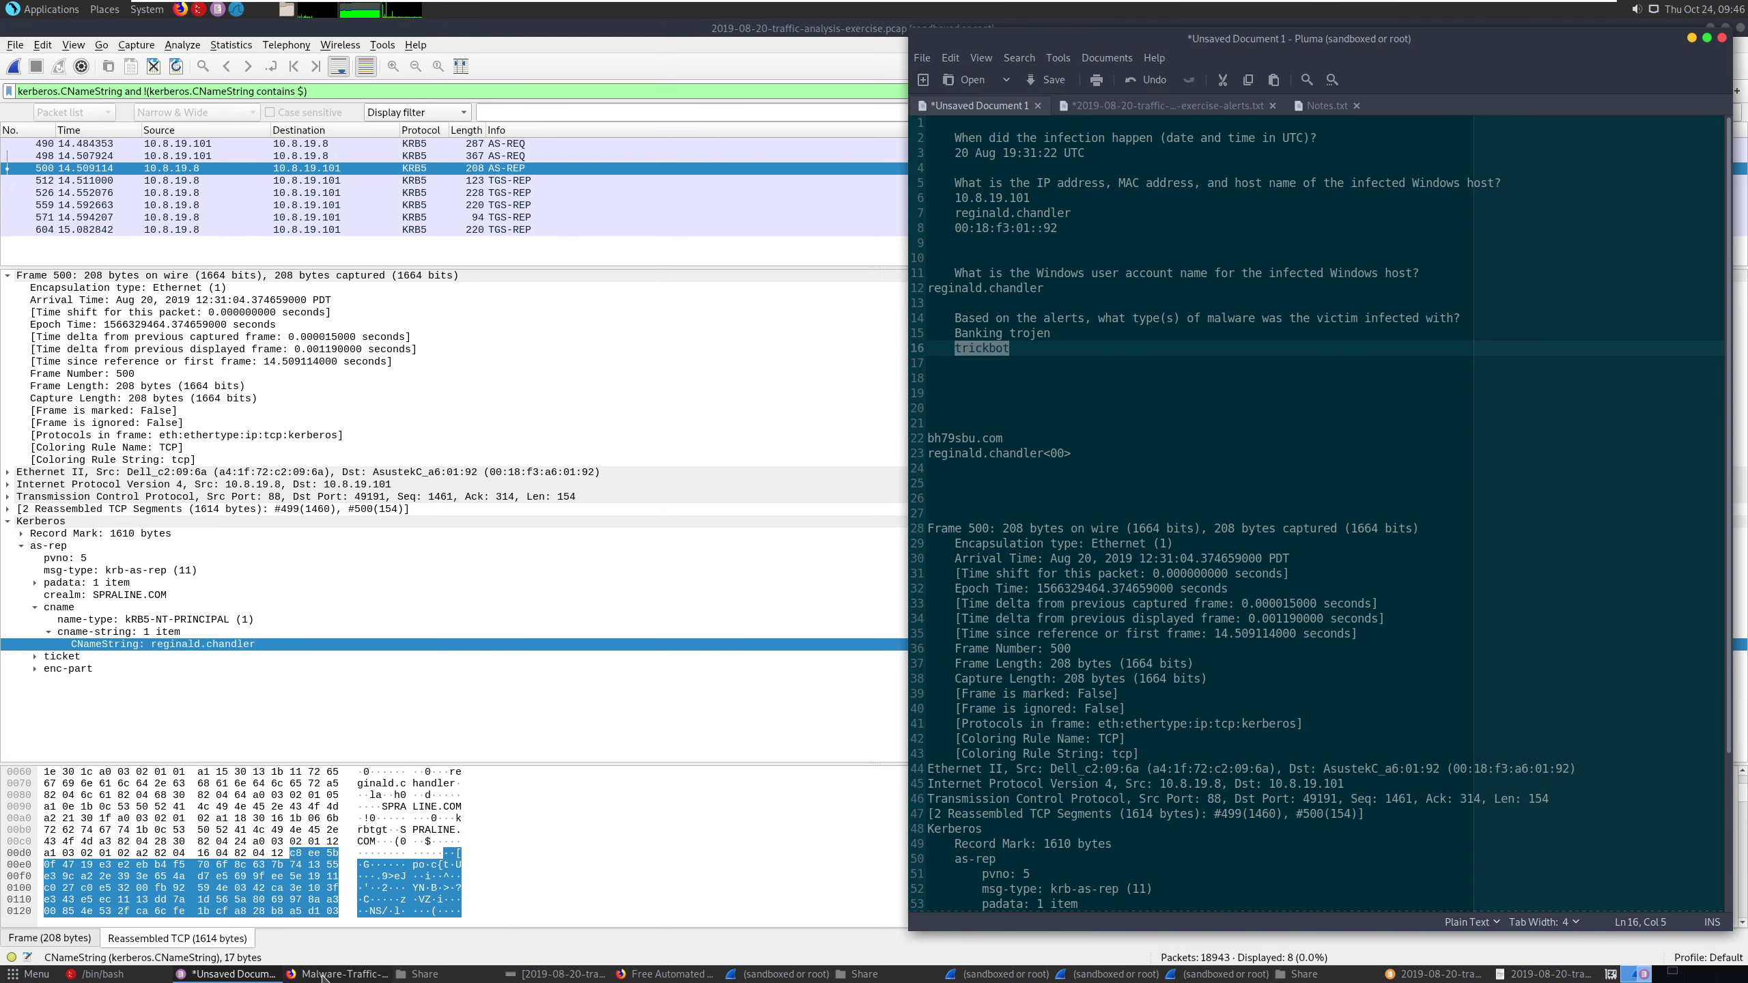
- Switch to Firefox, search for trickbot in a new tab and read the Malwarebytes Trojan.TrickBot article's short bio
key("alt+Tab")
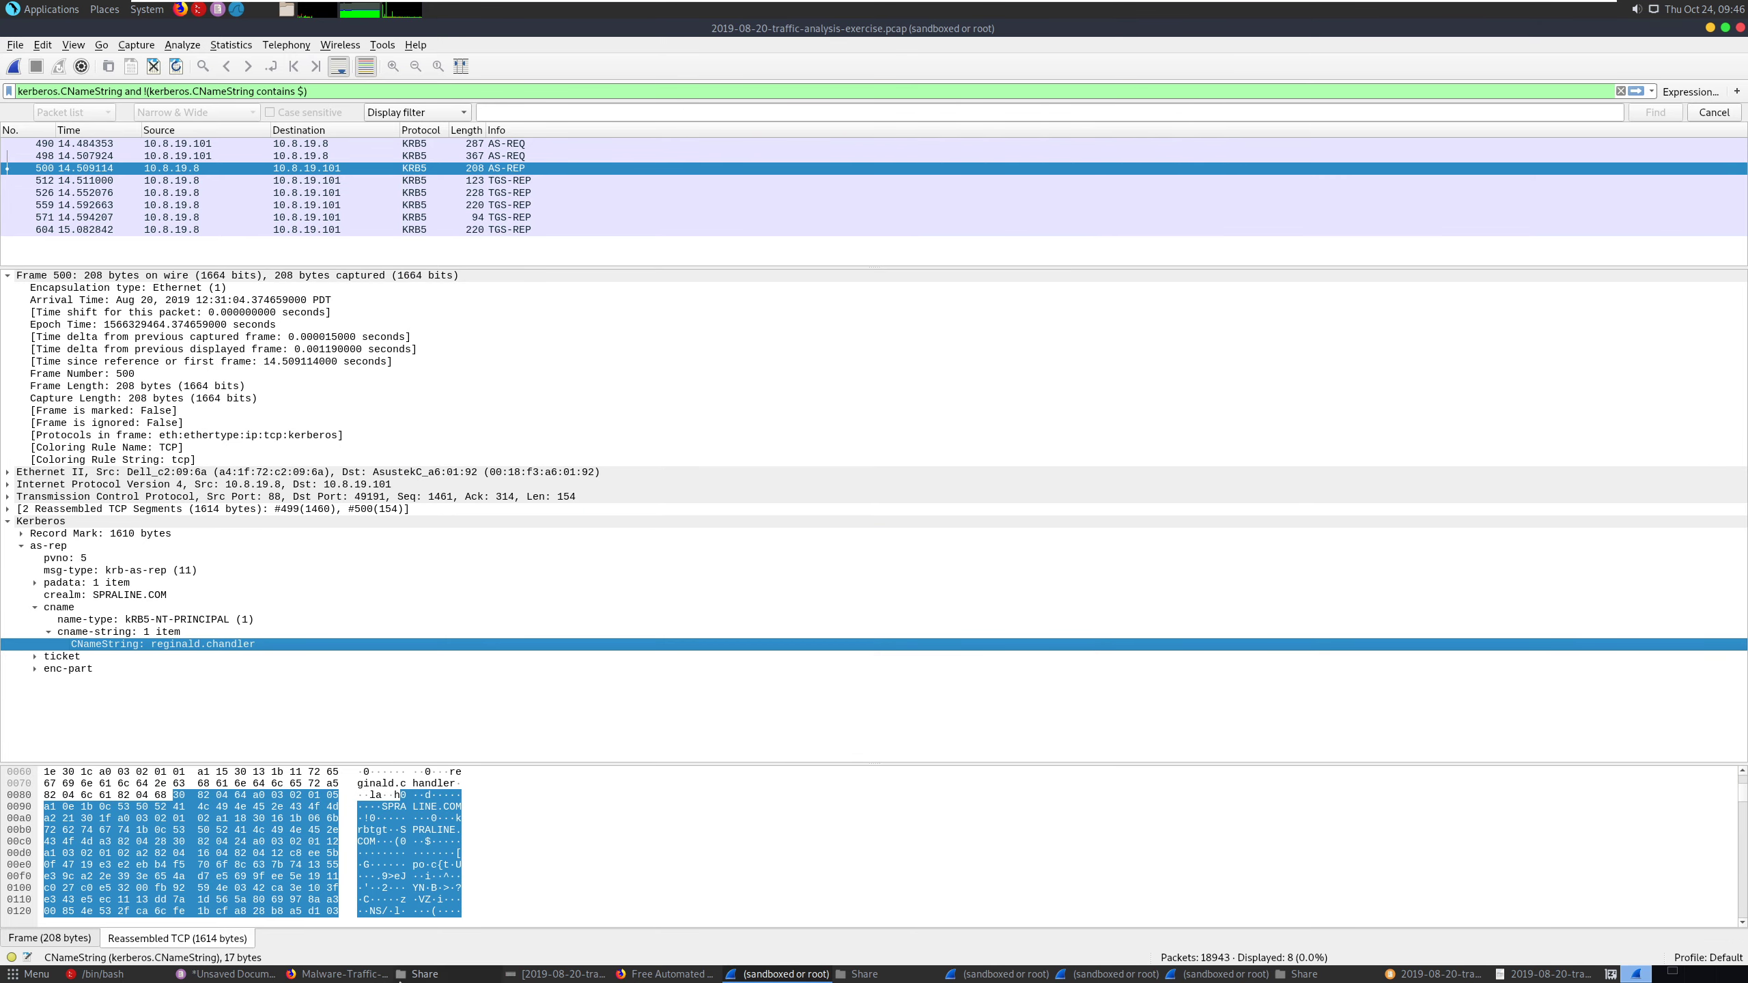
left_click(347, 973)
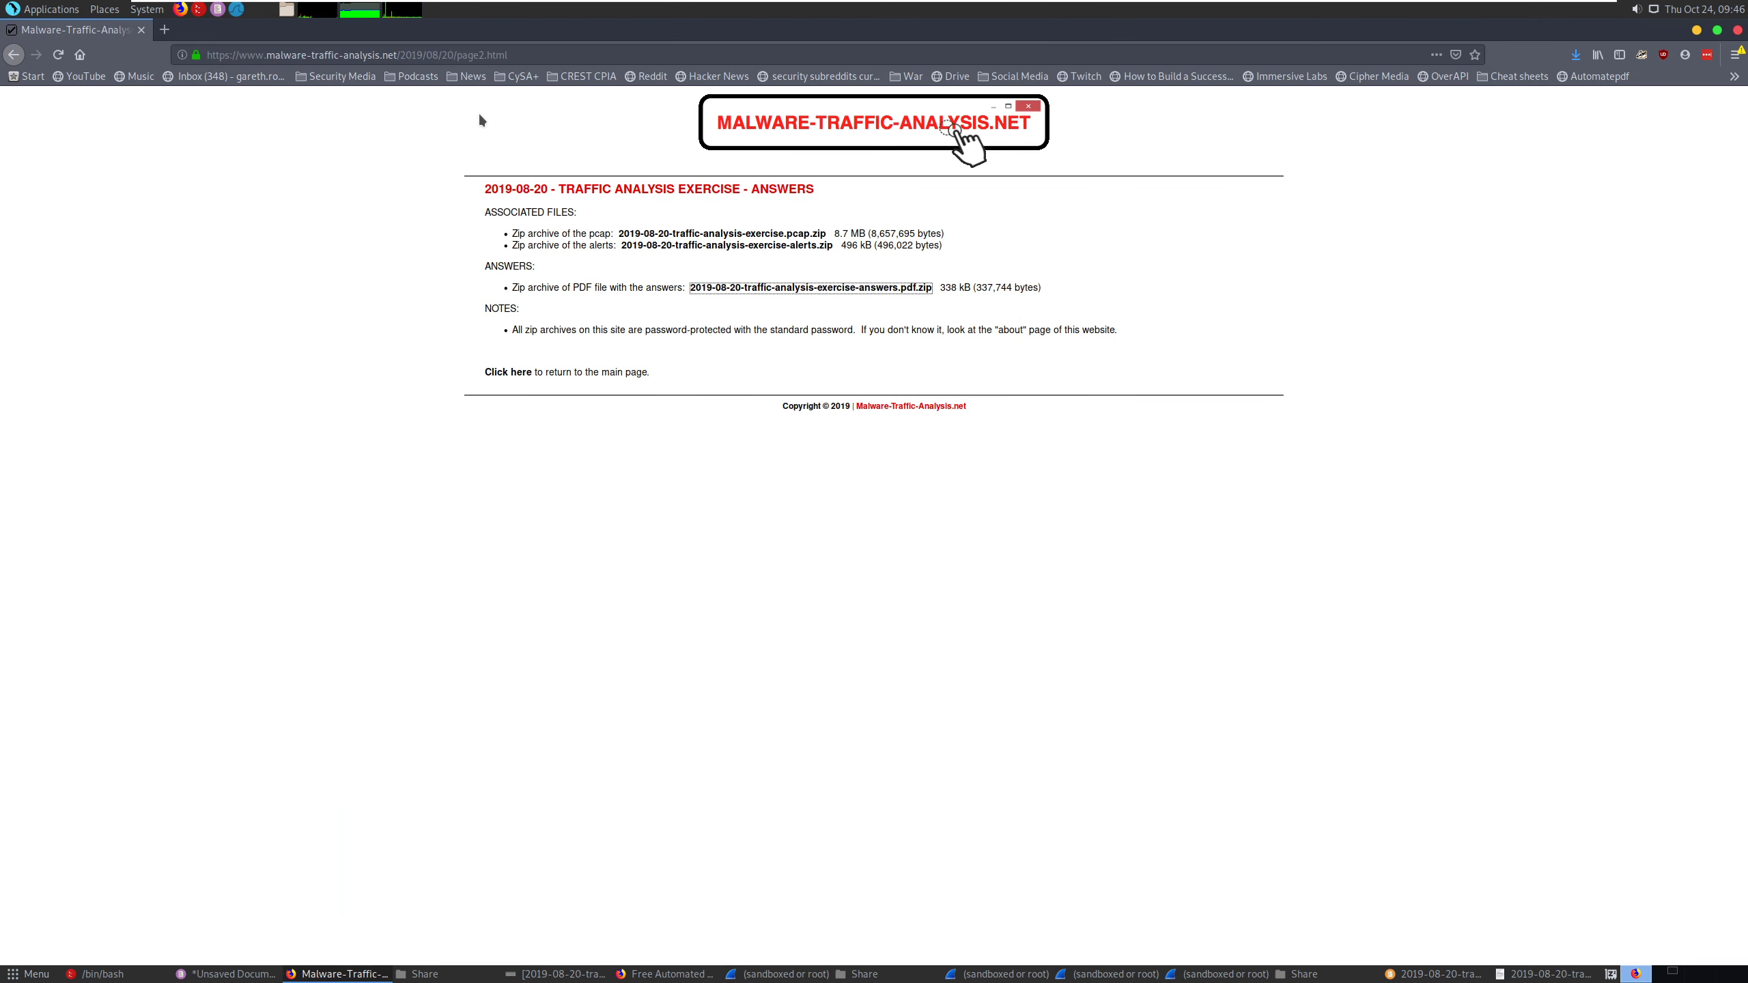
left_click(164, 29)
key("ctrl+v")
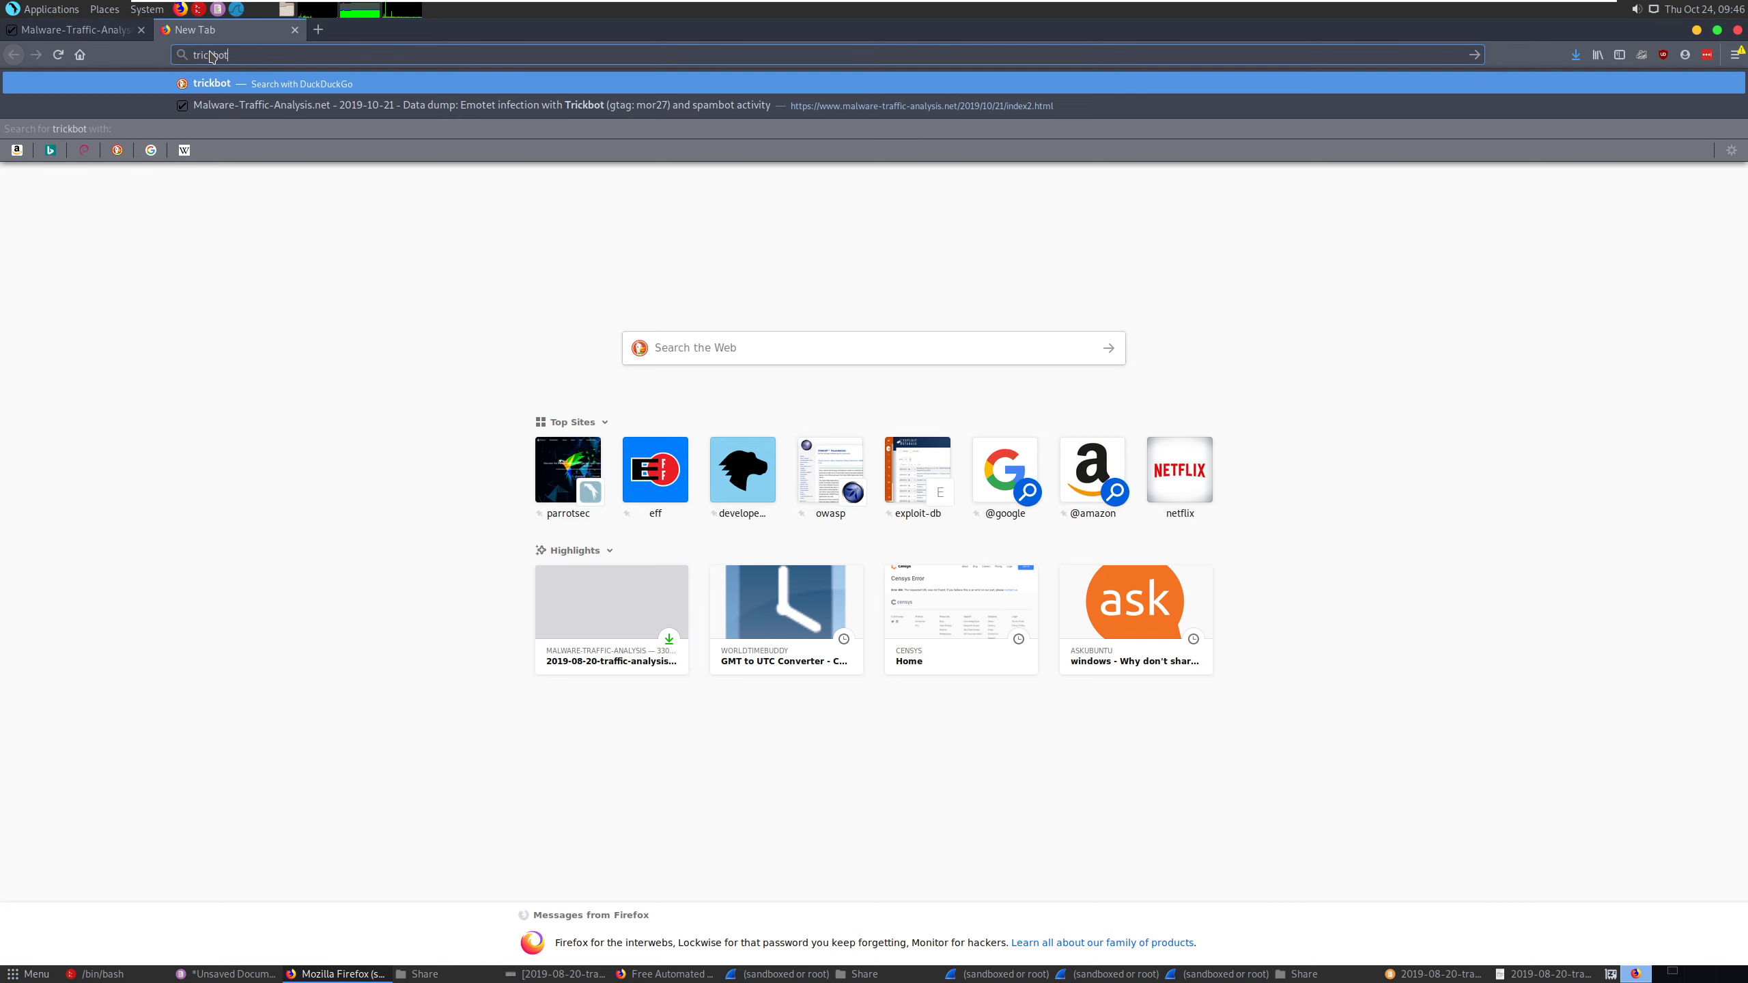
key("Return")
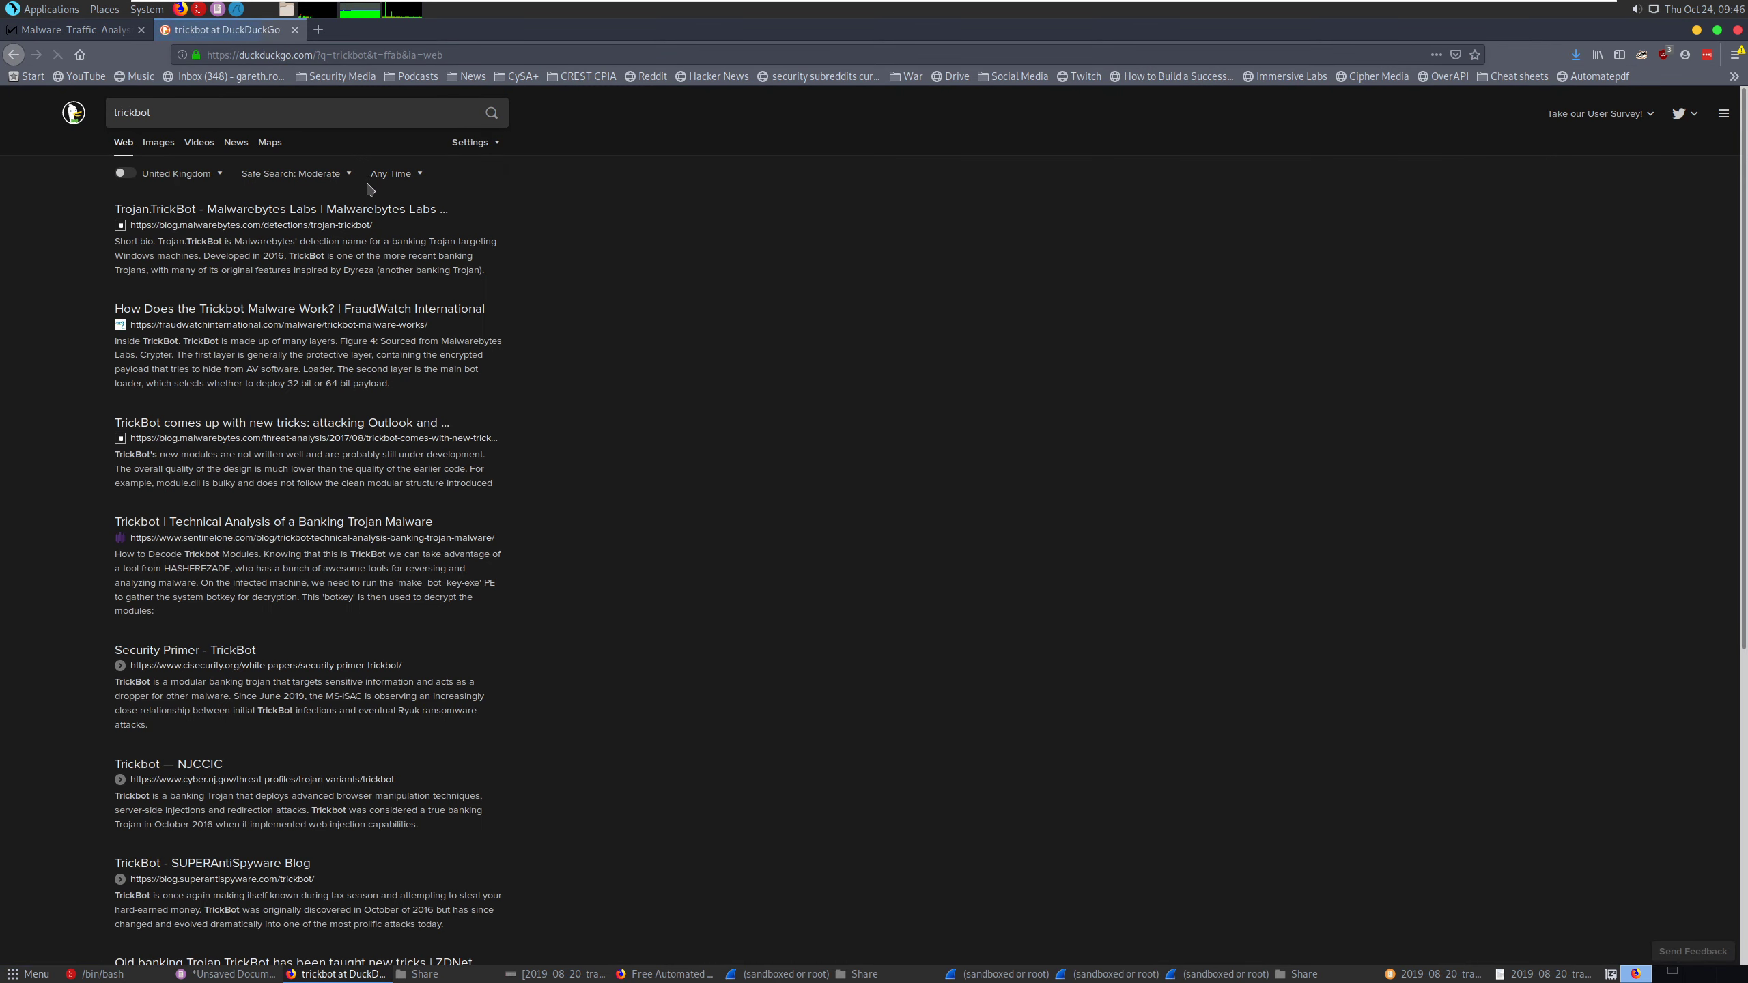
left_click(281, 208)
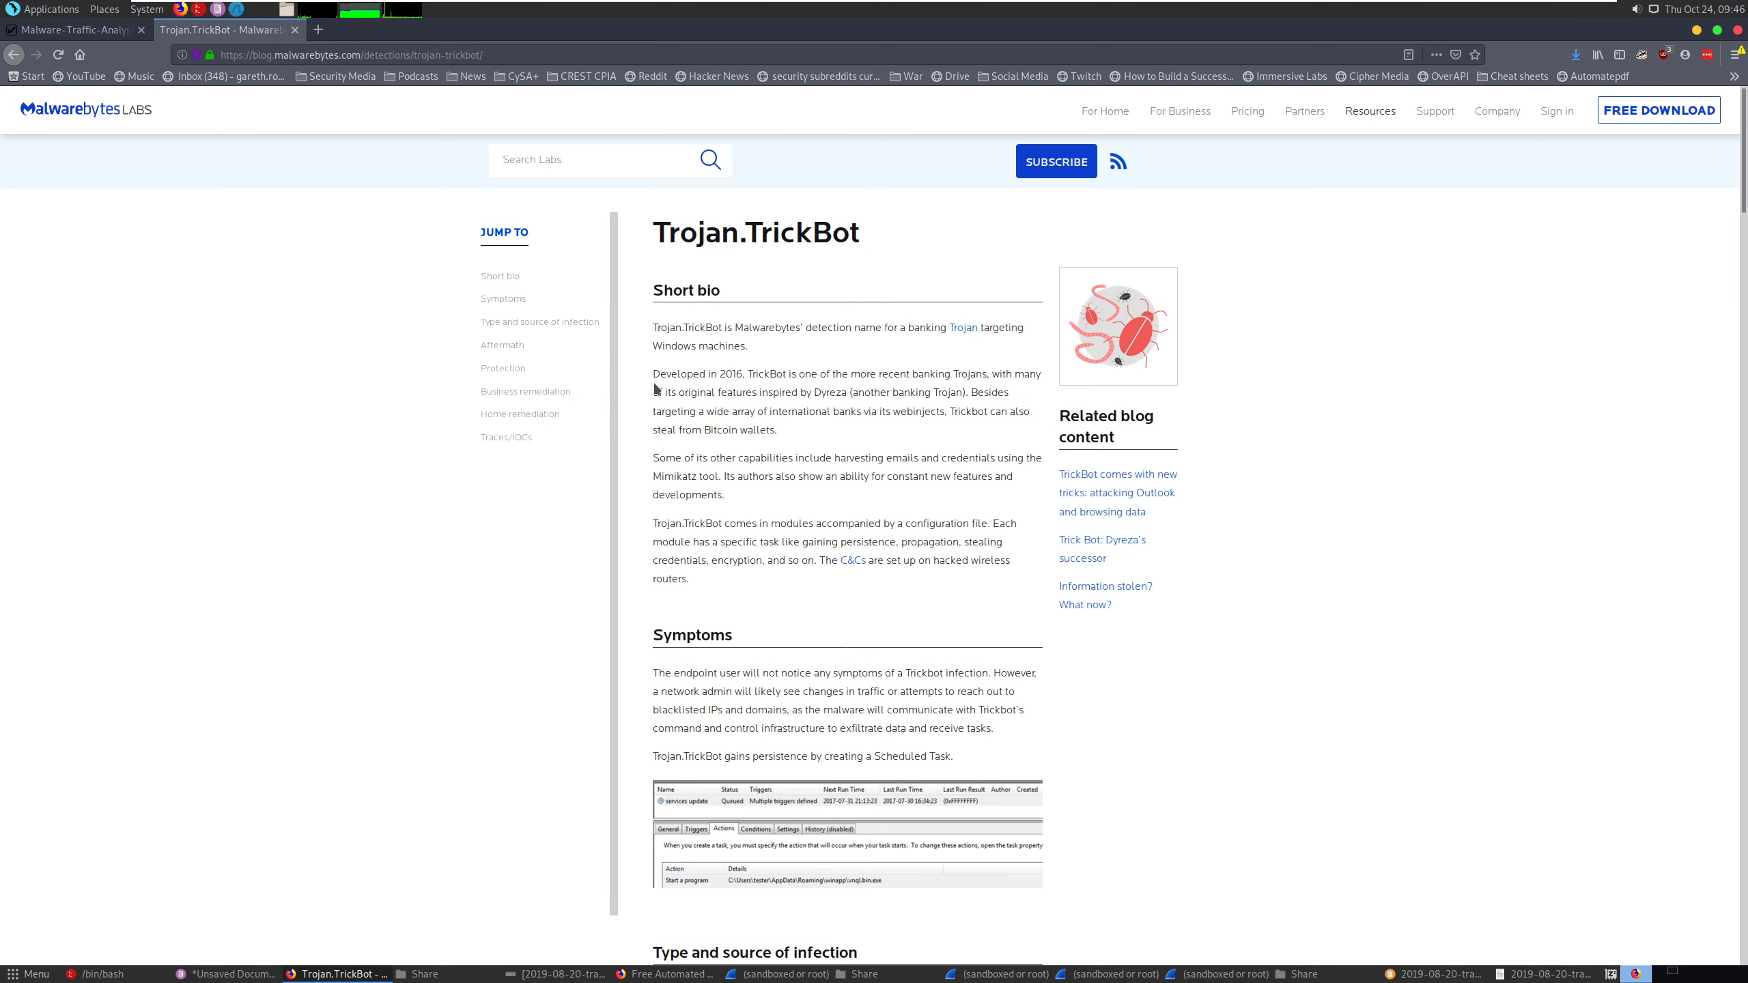
left_click_drag(910, 329, 985, 326)
- Return to the unsaved Pluma notes and delete the account name from the infected host's name answer
left_click(777, 973)
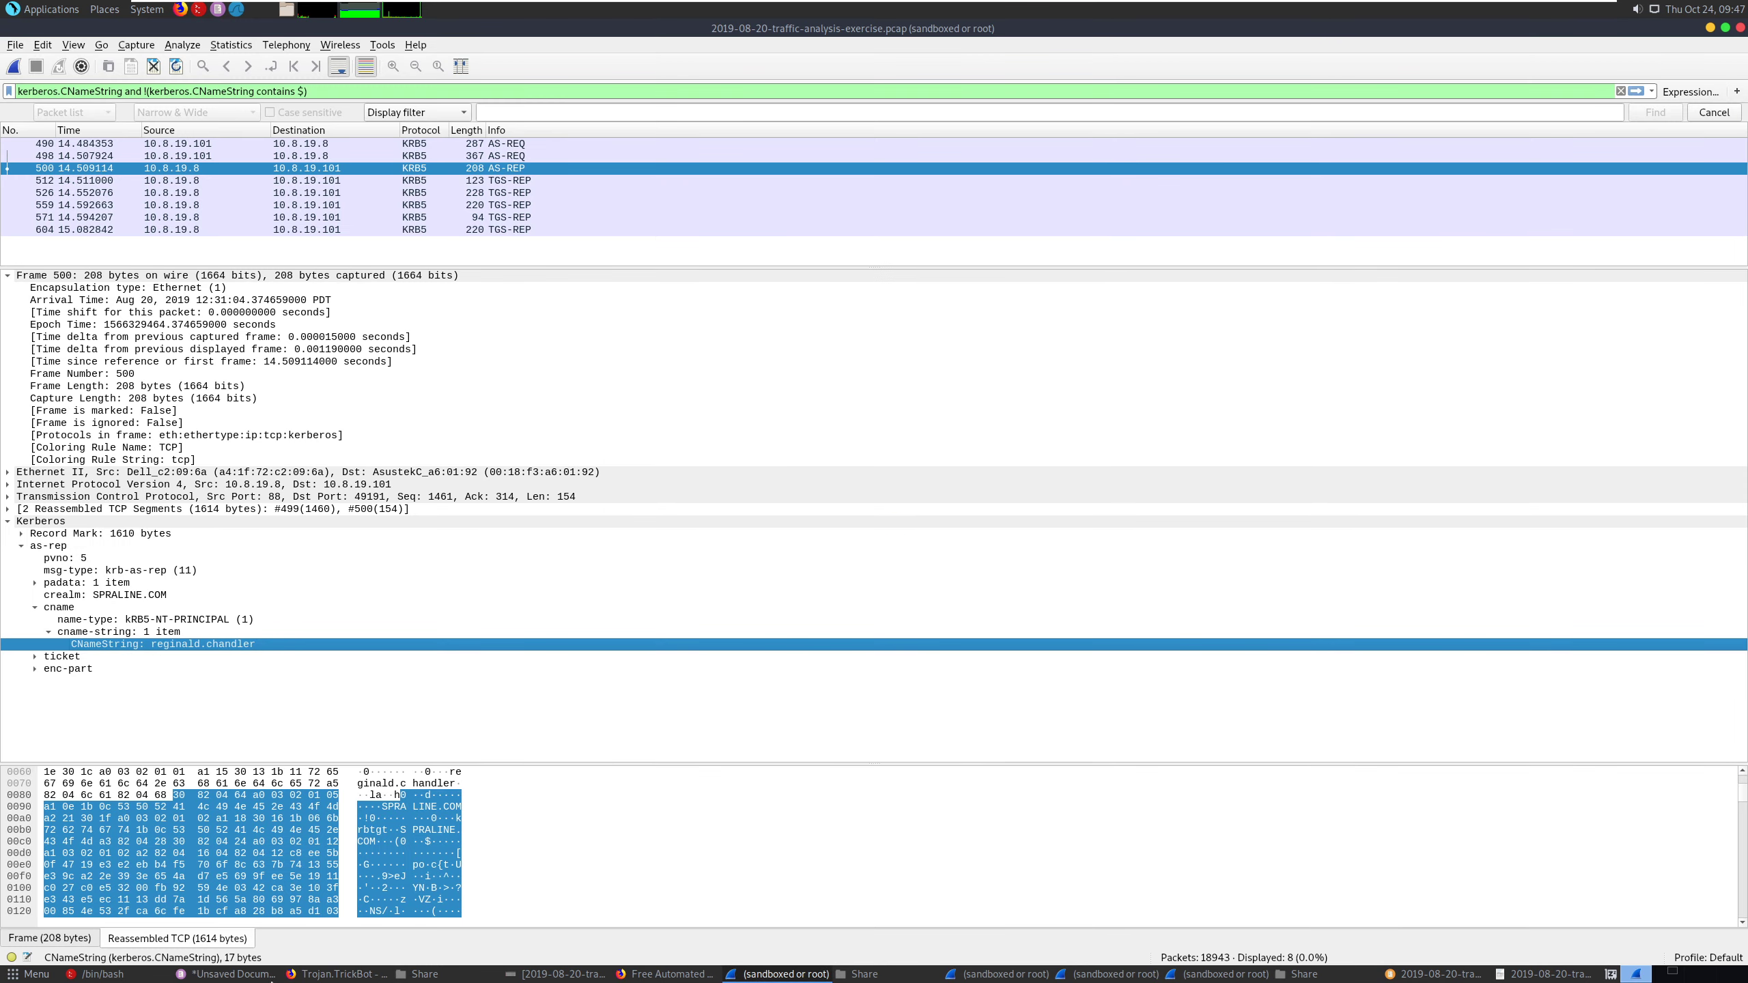
left_click(261, 973)
left_click(1099, 364)
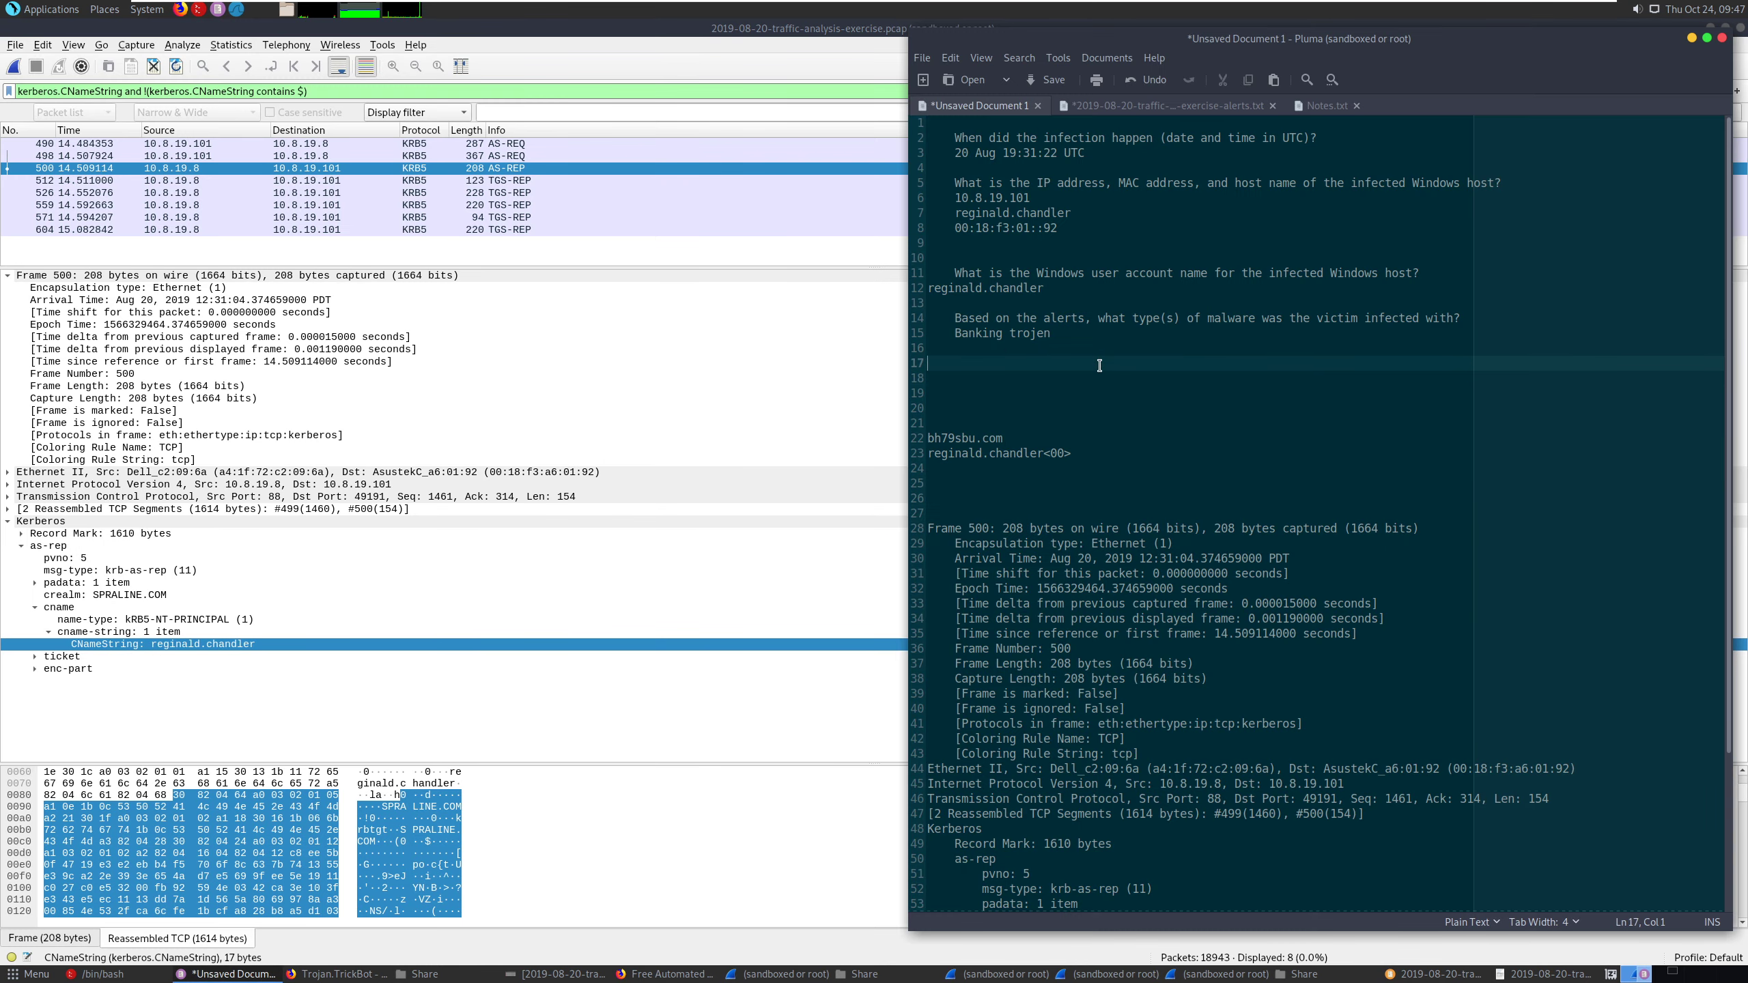
left_click(1094, 348)
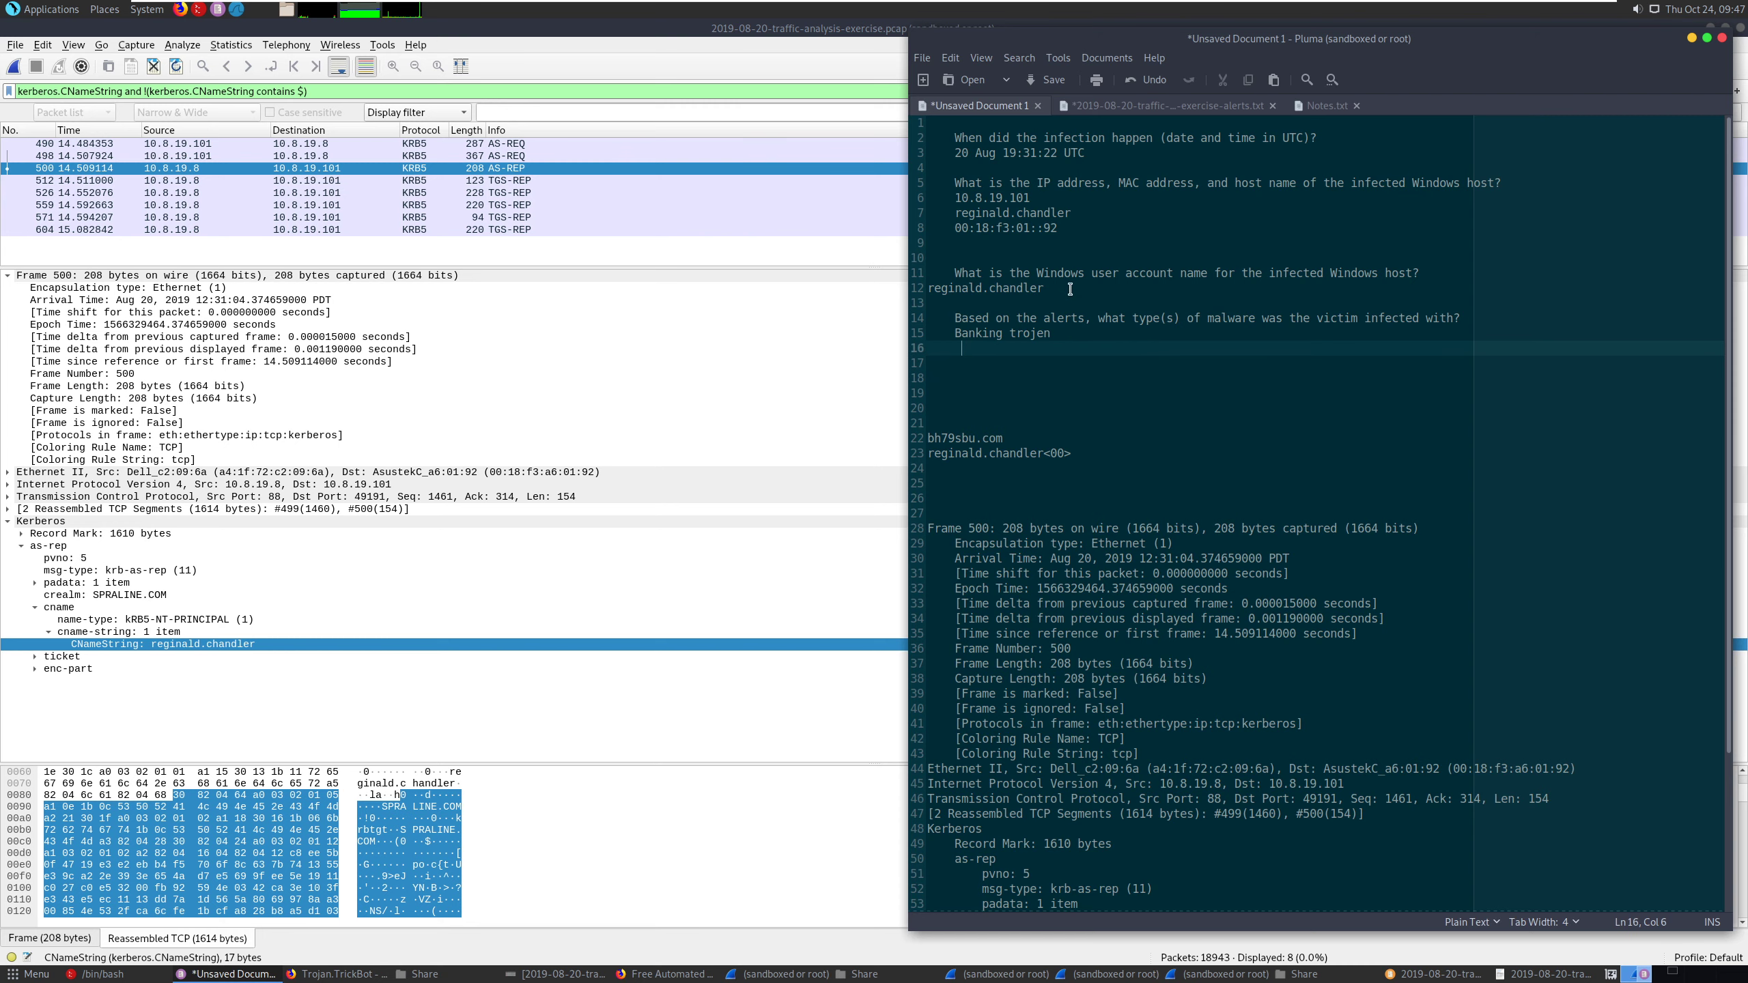
left_click(1073, 289)
key("shift+Home")
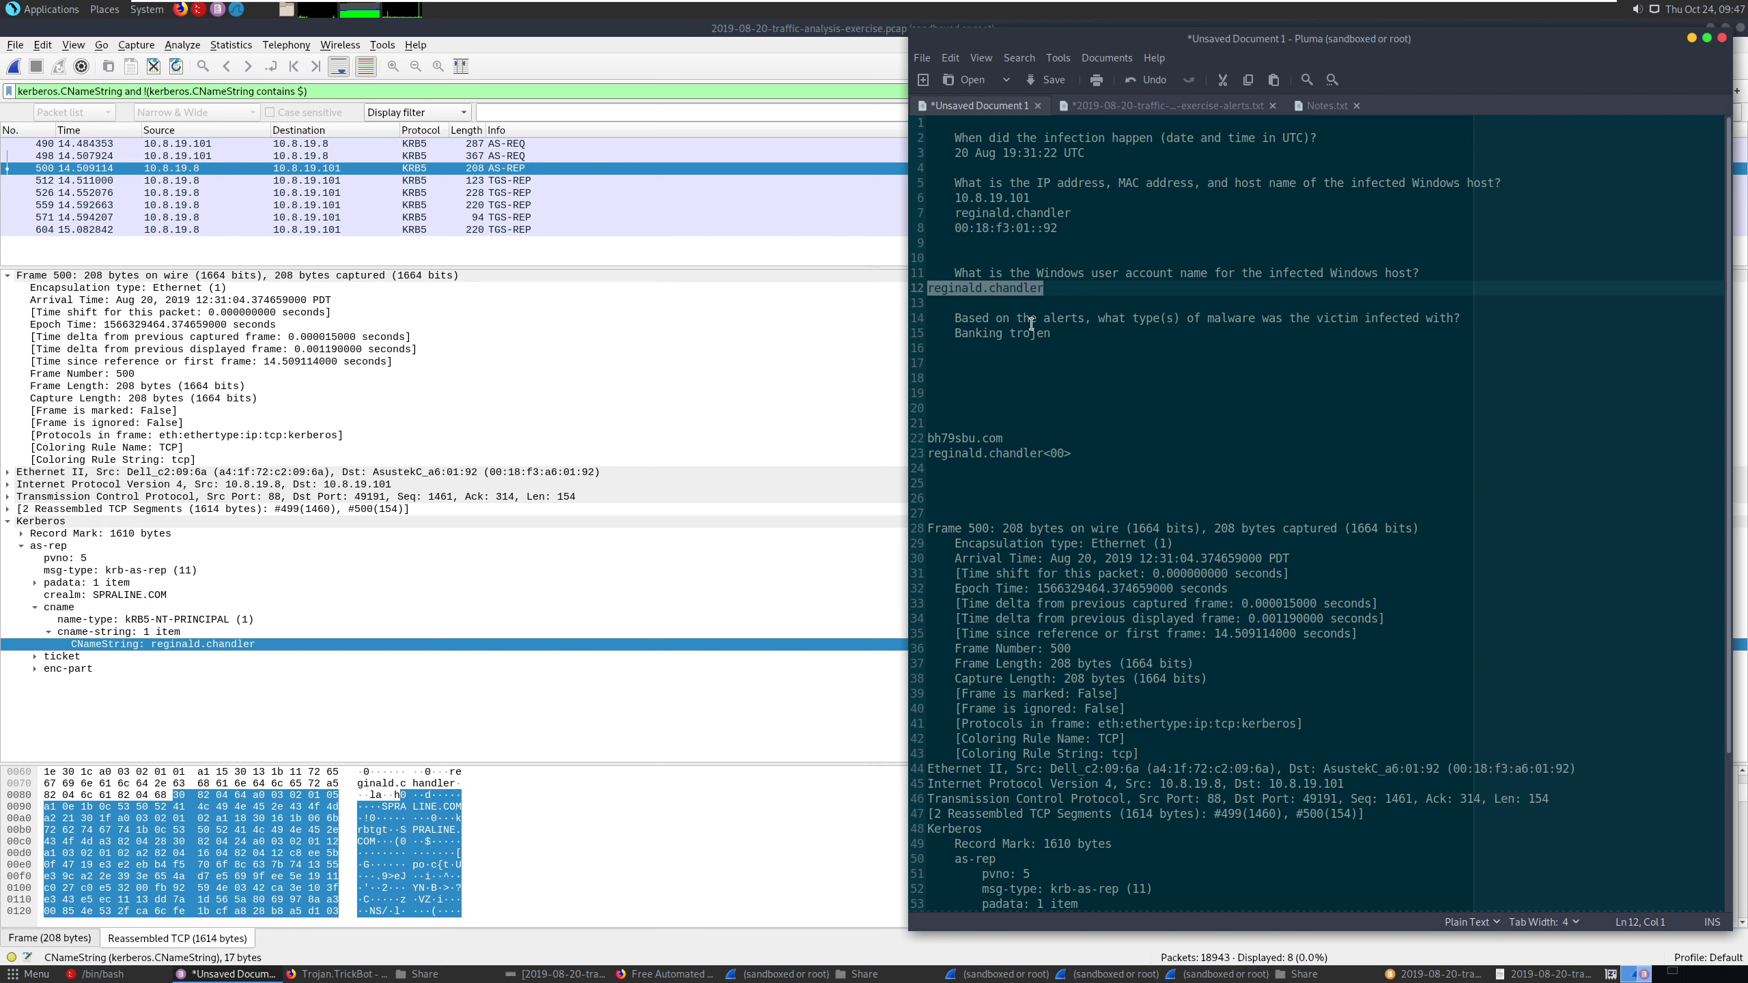
triple_click(1047, 219)
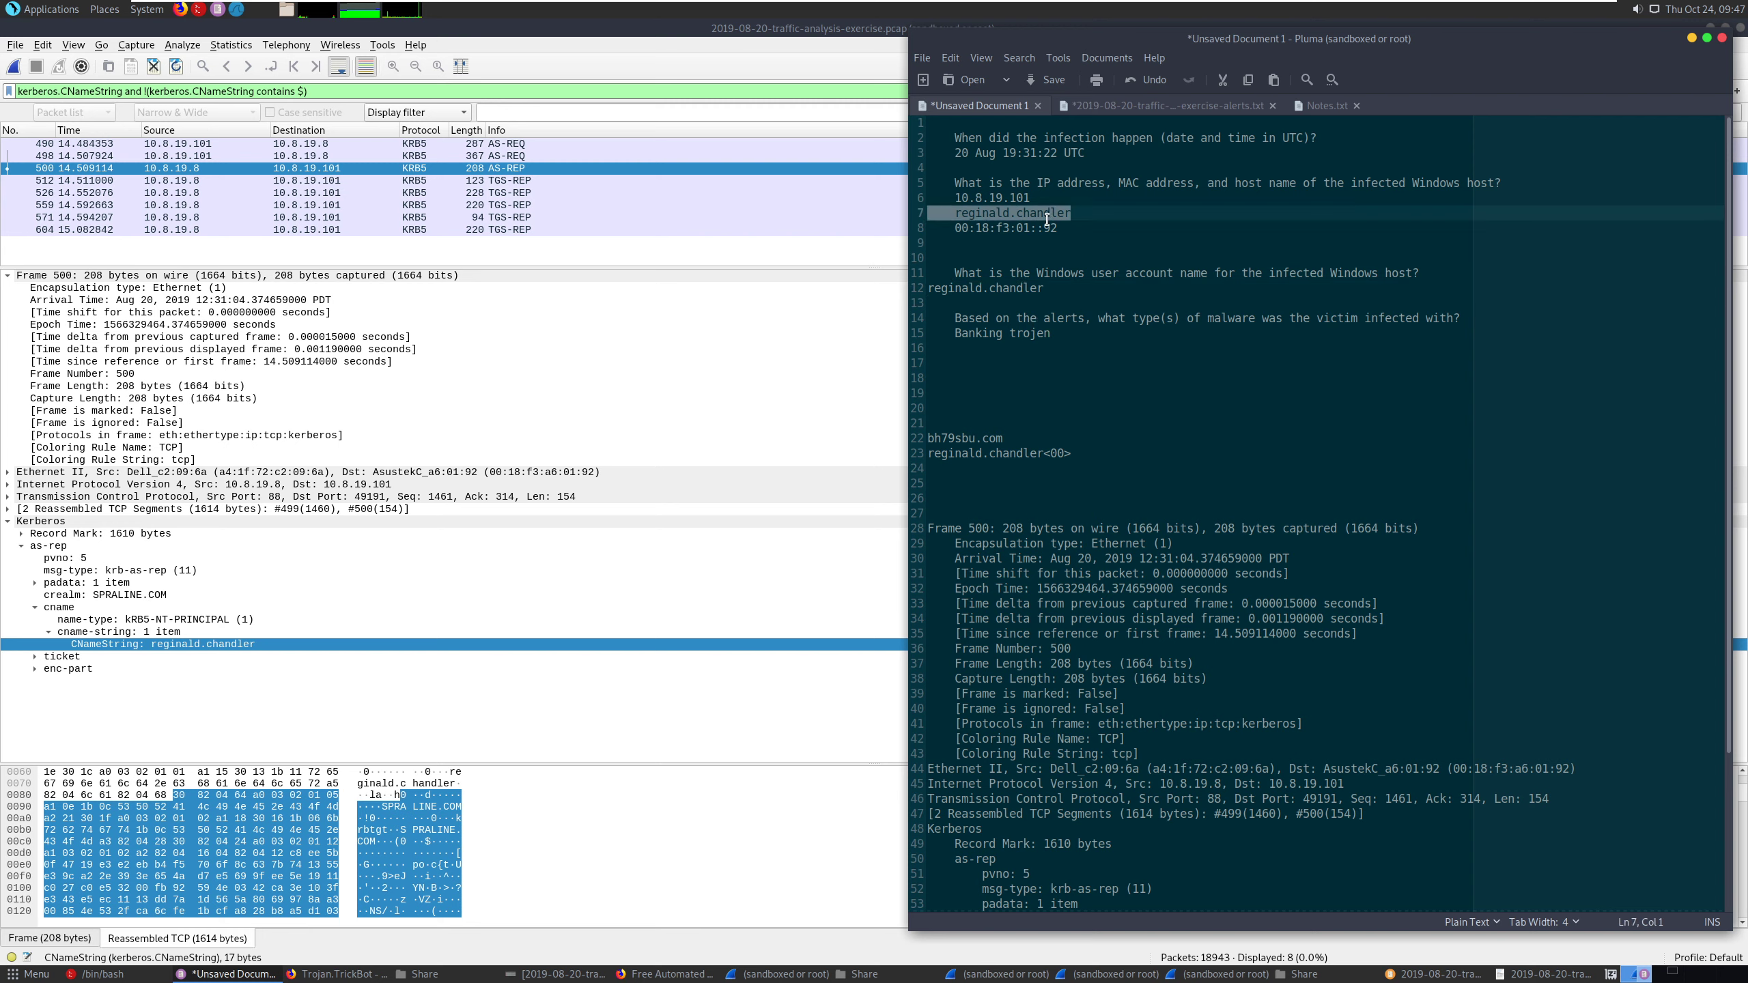
key("BackSpace")
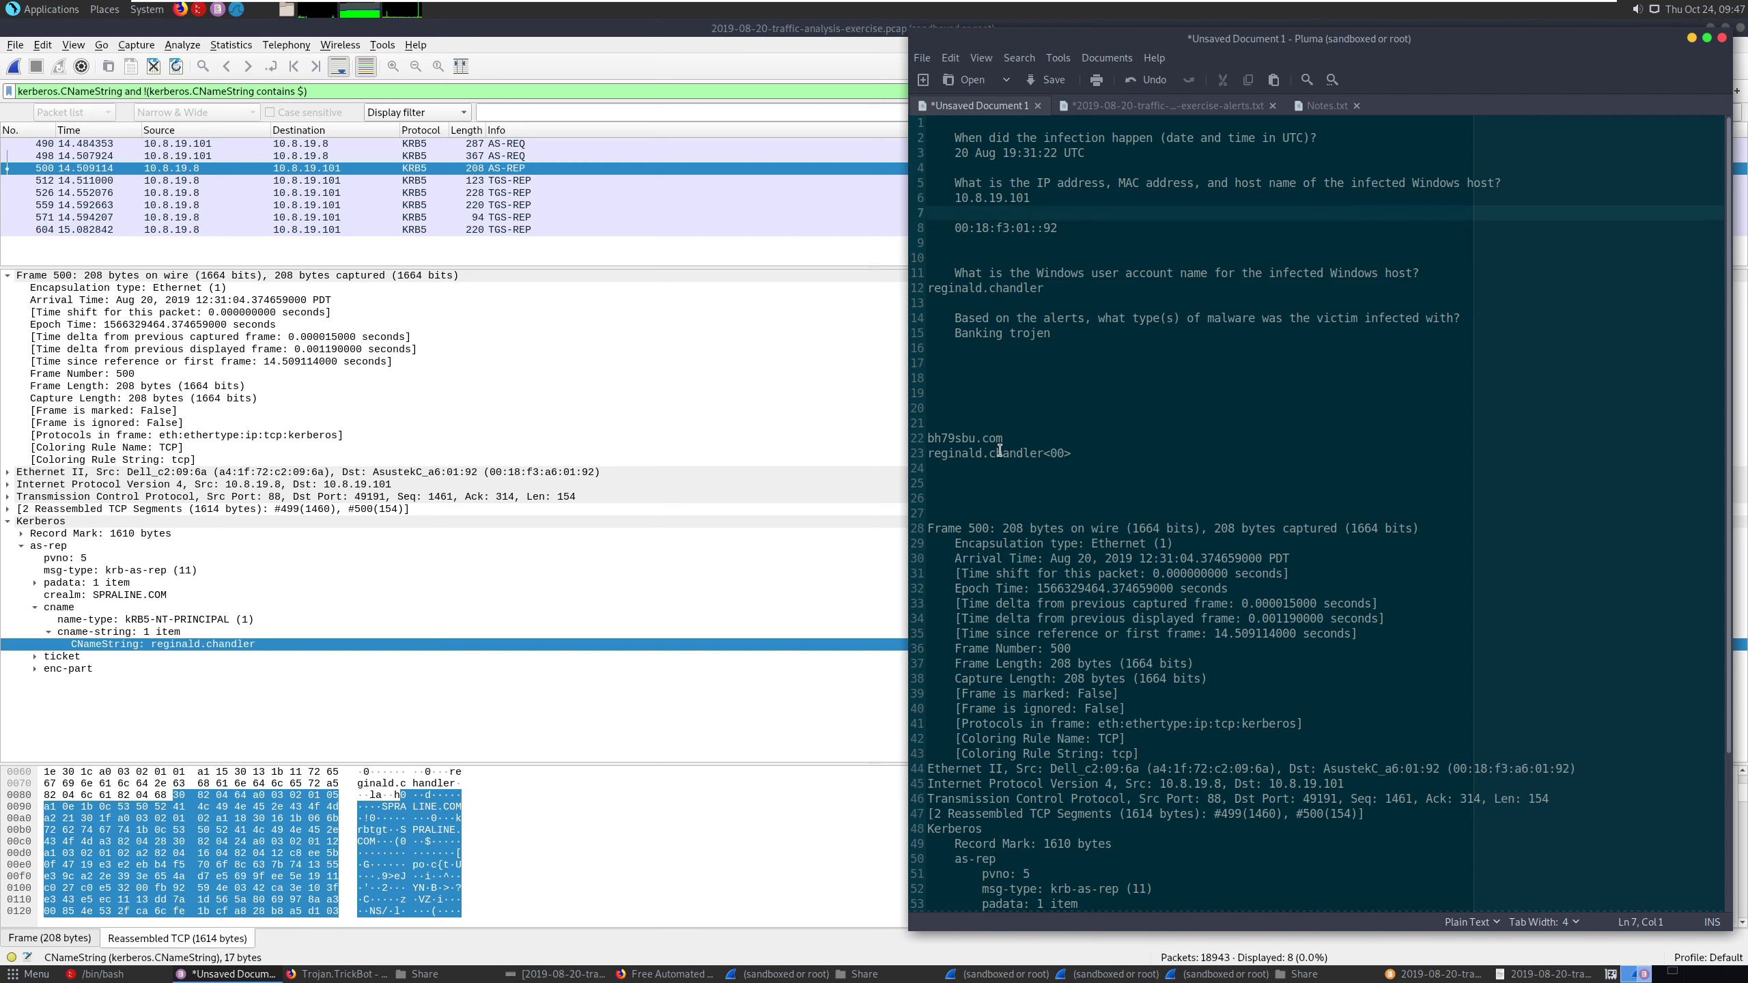
left_click(1027, 452)
double_click(1026, 451)
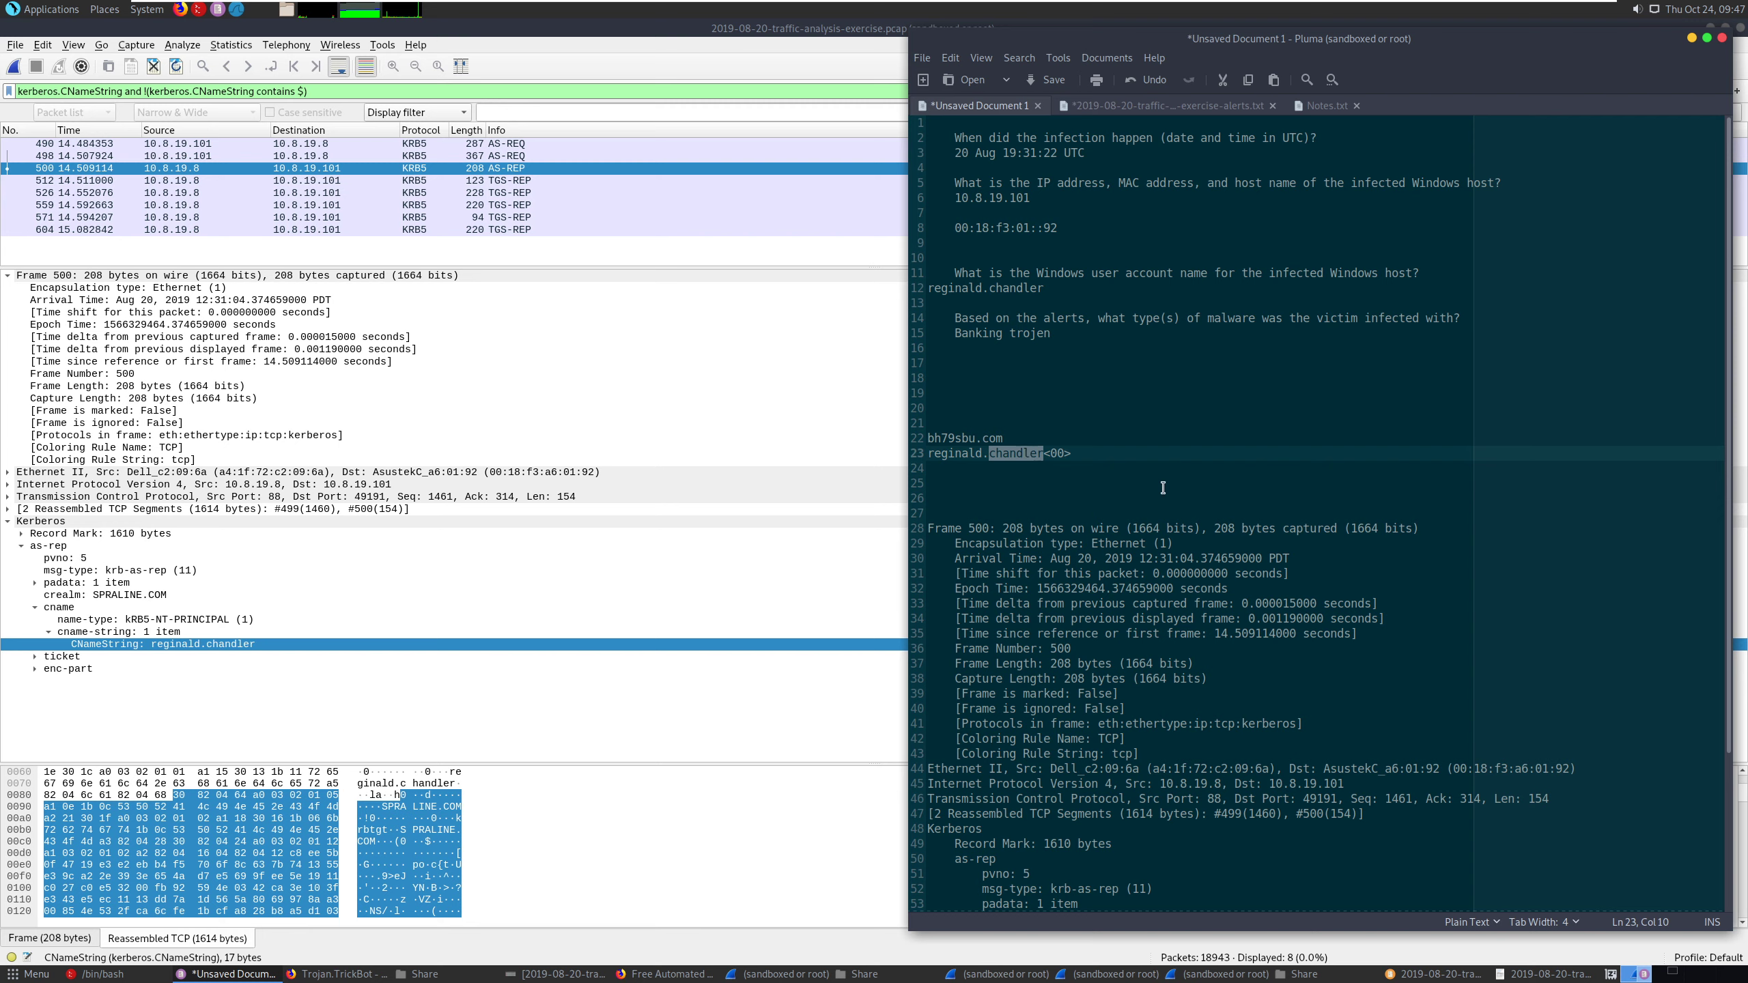
left_click(1186, 500)
left_click(1051, 455)
- Undo the recent notes edits back to the original kRB5-NT-PRINCIPAL and TAMPA-OFFICE-PC<00> entries
key("ctrl+z")
key("ctrl+z")
key("ctrl+z")
key("ctrl+z")
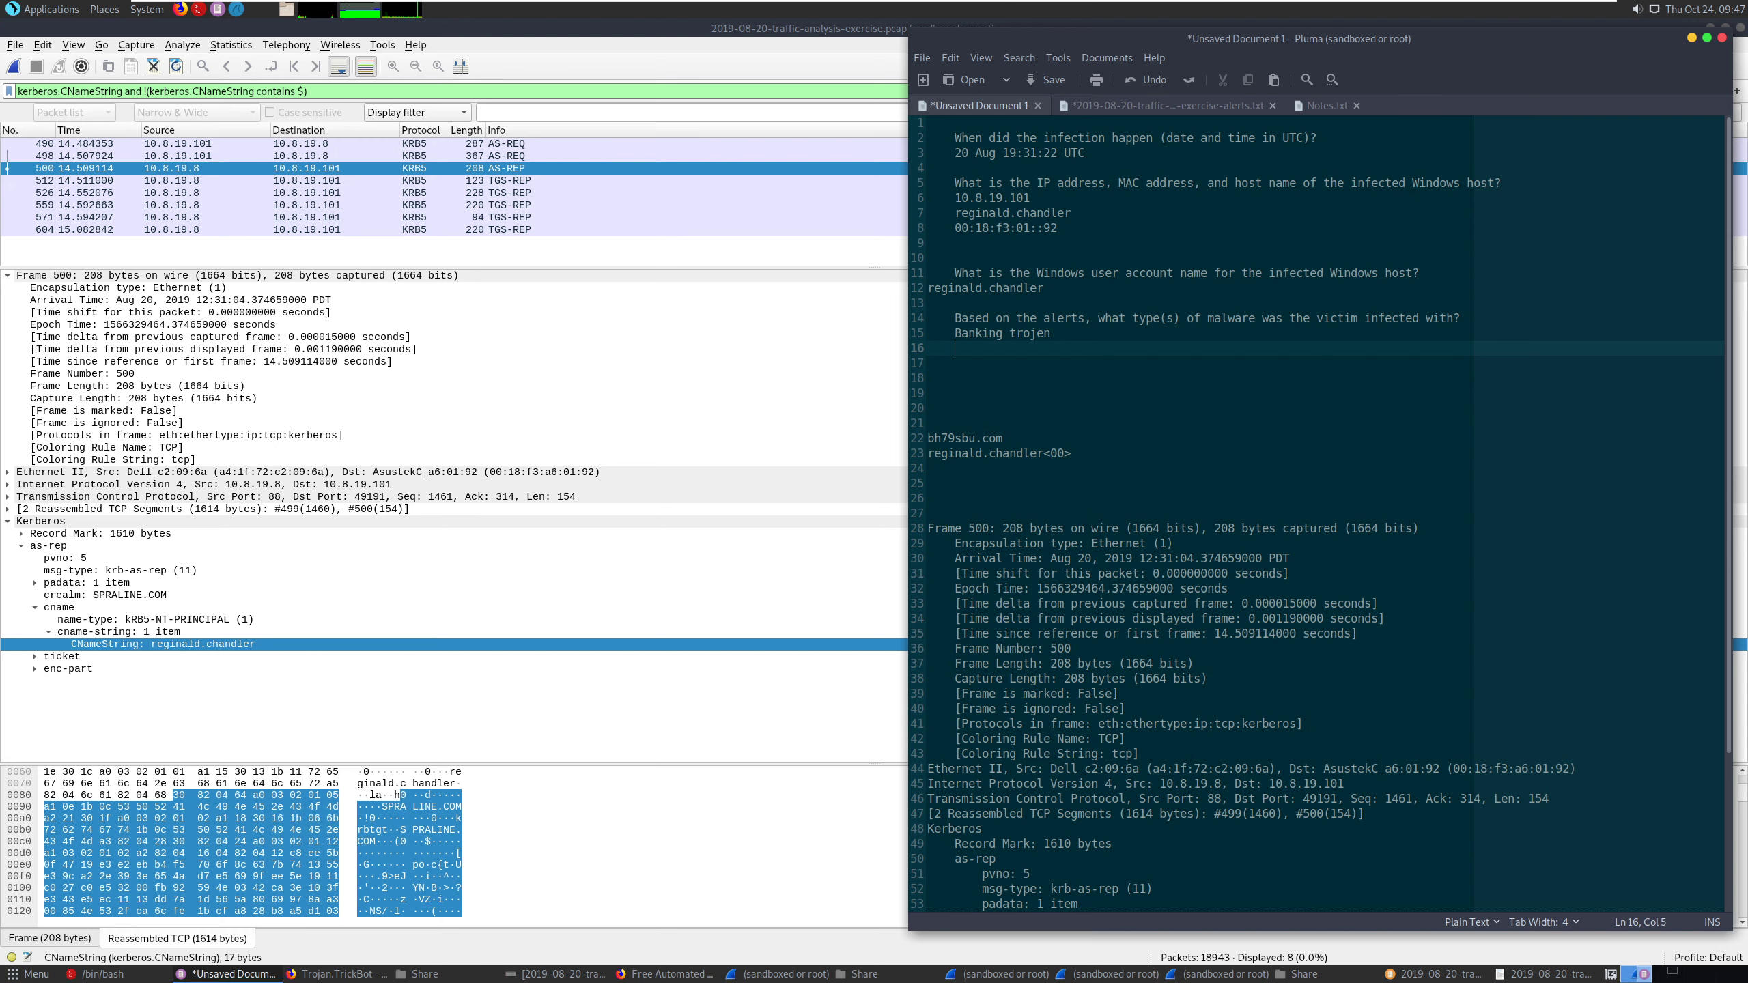
key("ctrl+z")
key("ctrl+z")
key("ctrl+z")
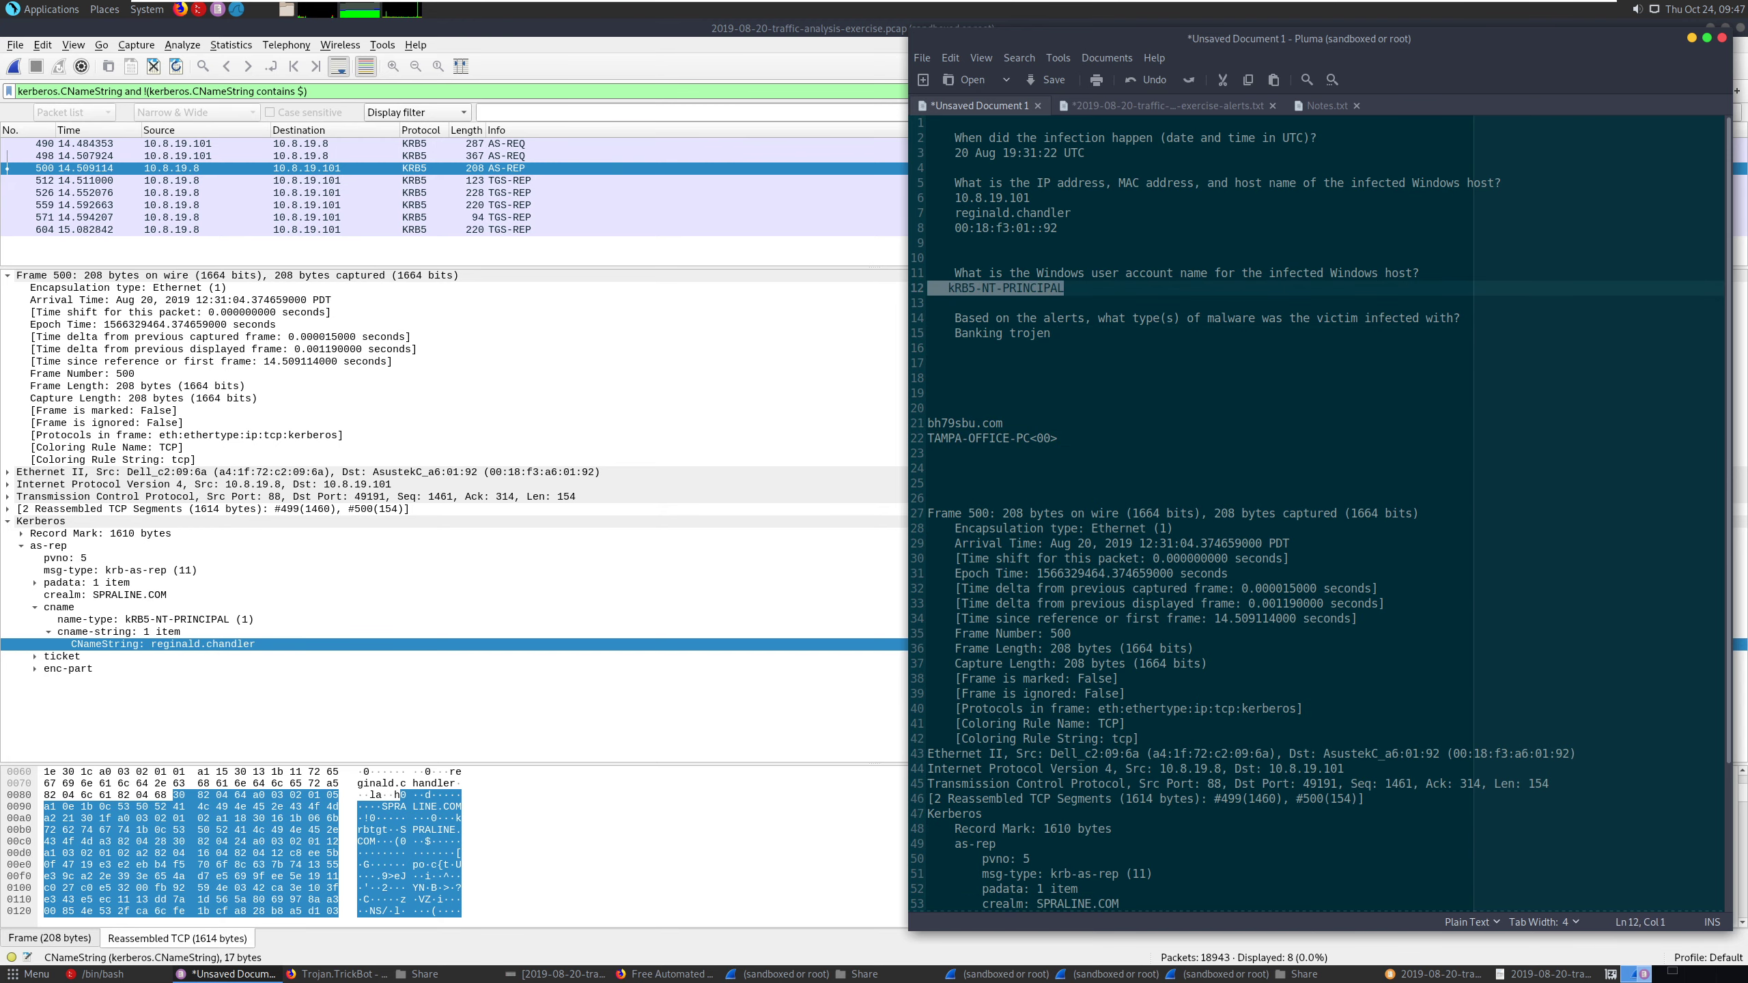
left_click_drag(1032, 441, 948, 441)
double_click(952, 441)
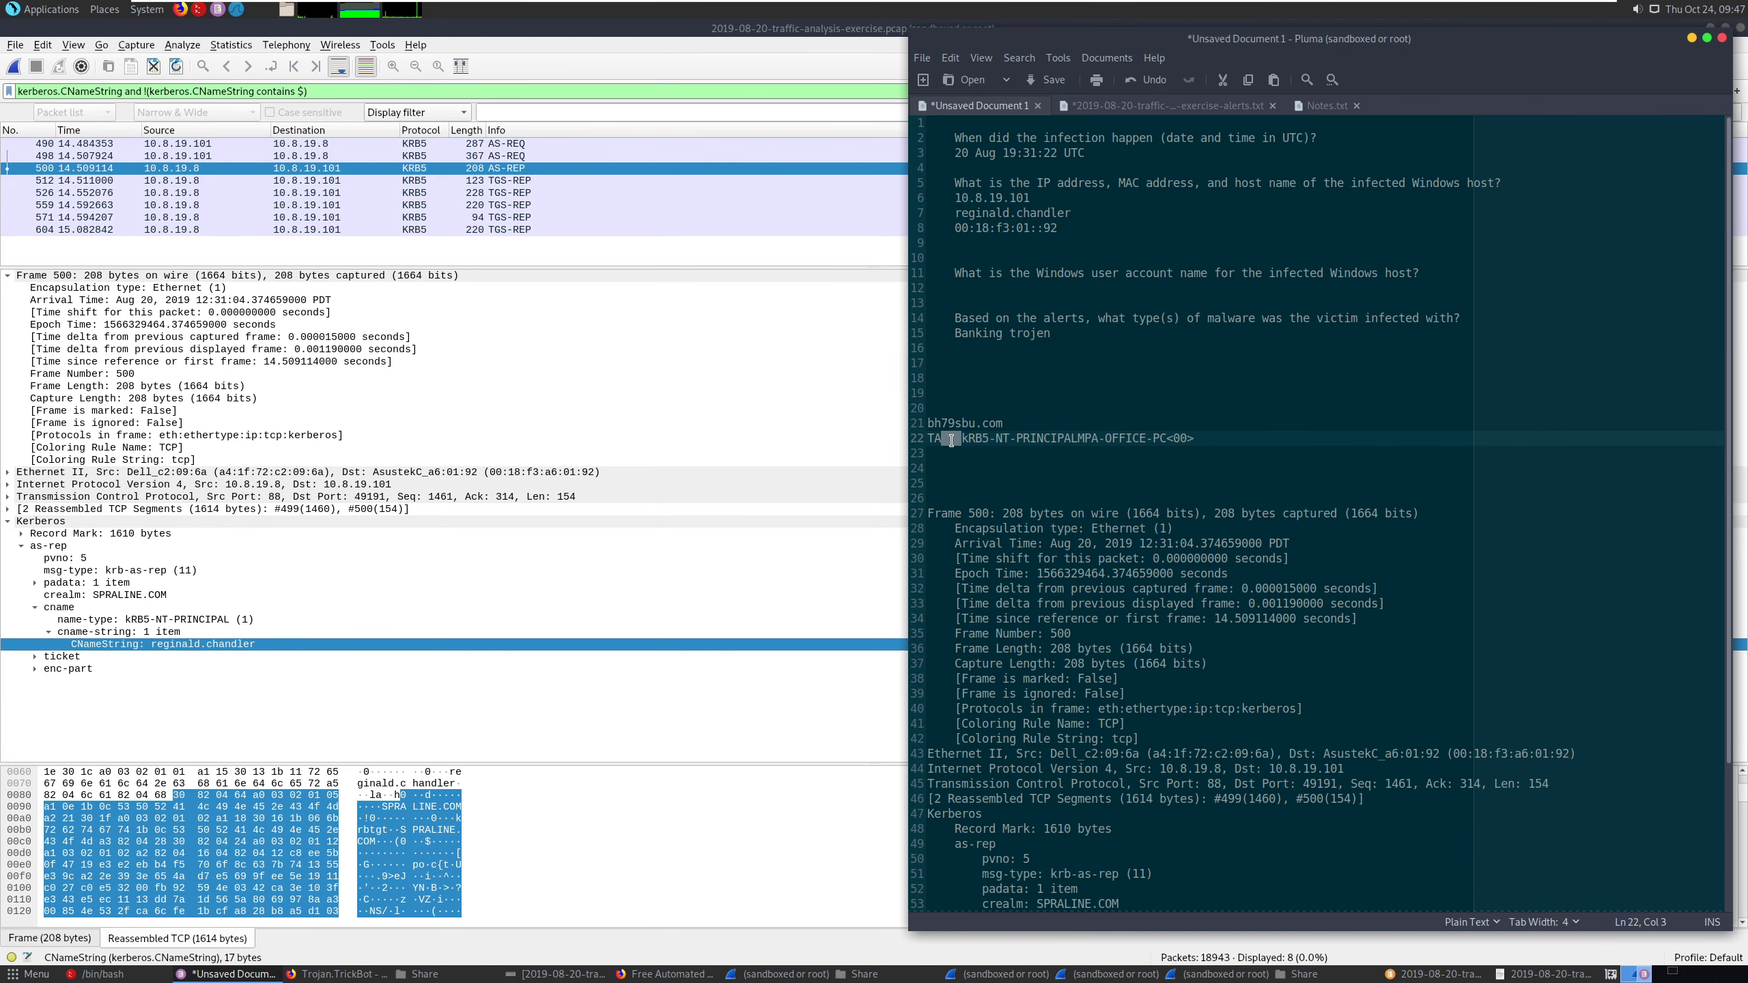
key("ctrl+z")
- Copy the TAMPA-OFFICE-PC<00> entry over the account name listed between the infected host's IP and MAC addresses
triple_click(996, 441)
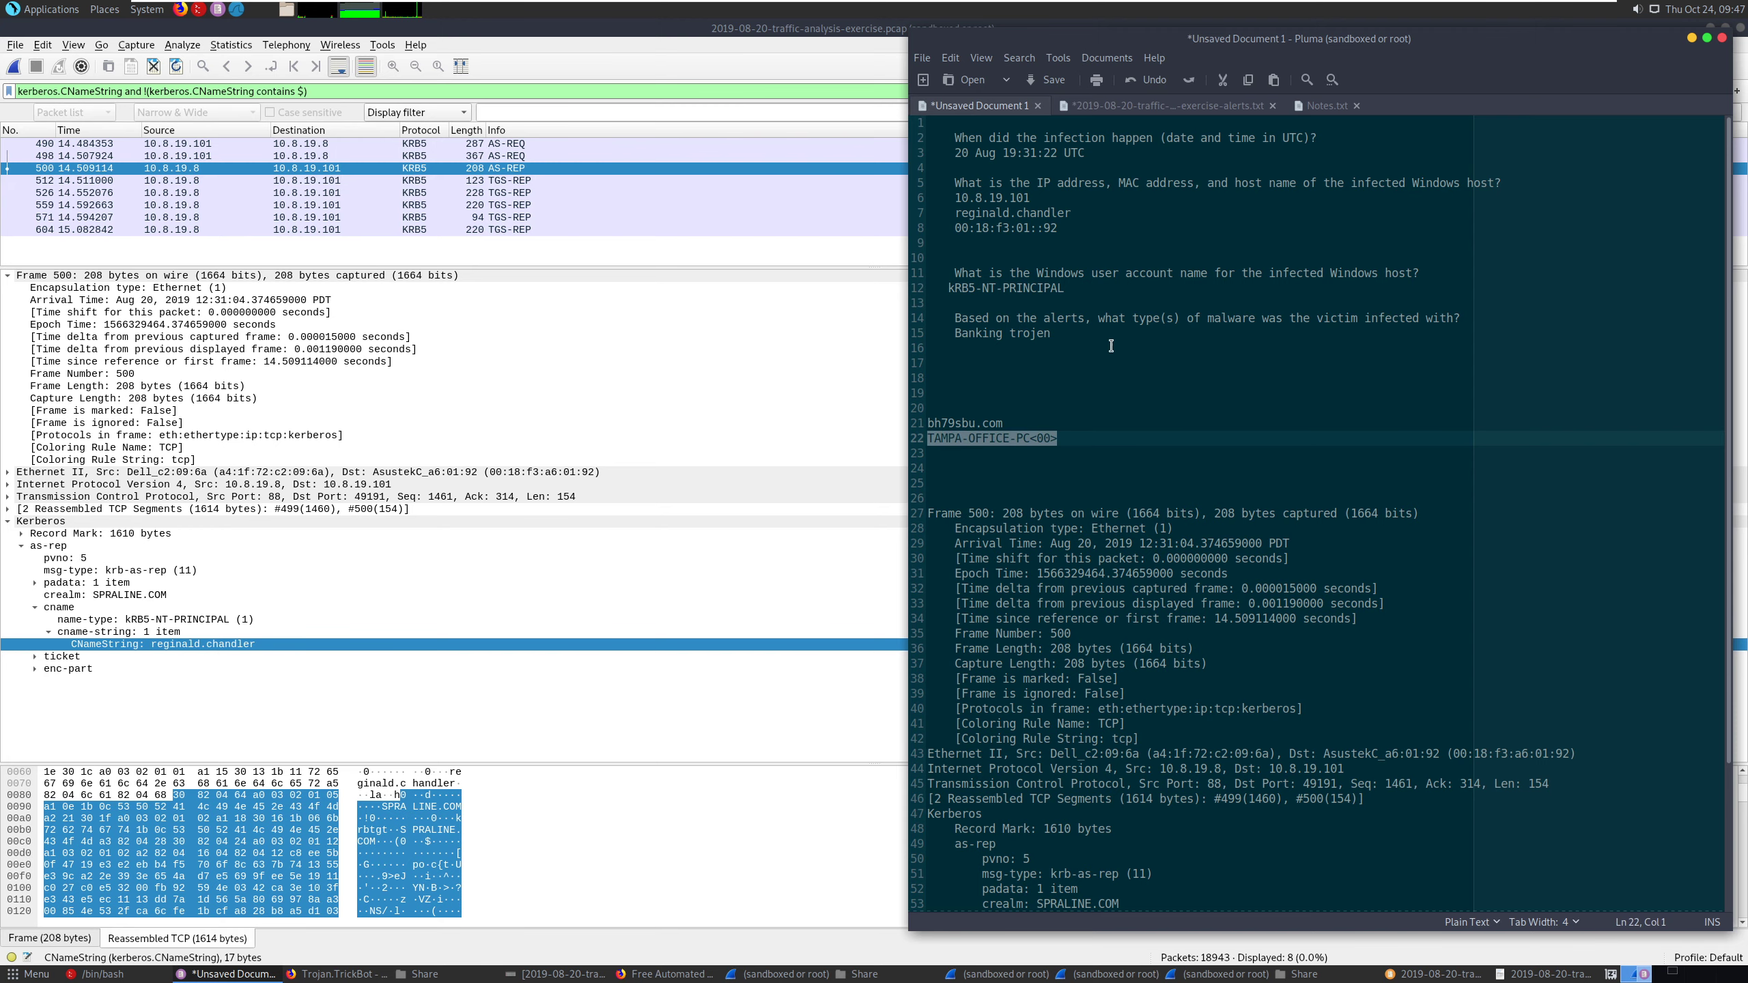
key("ctrl+c")
left_click_drag(1069, 213, 927, 213)
key("ctrl+v")
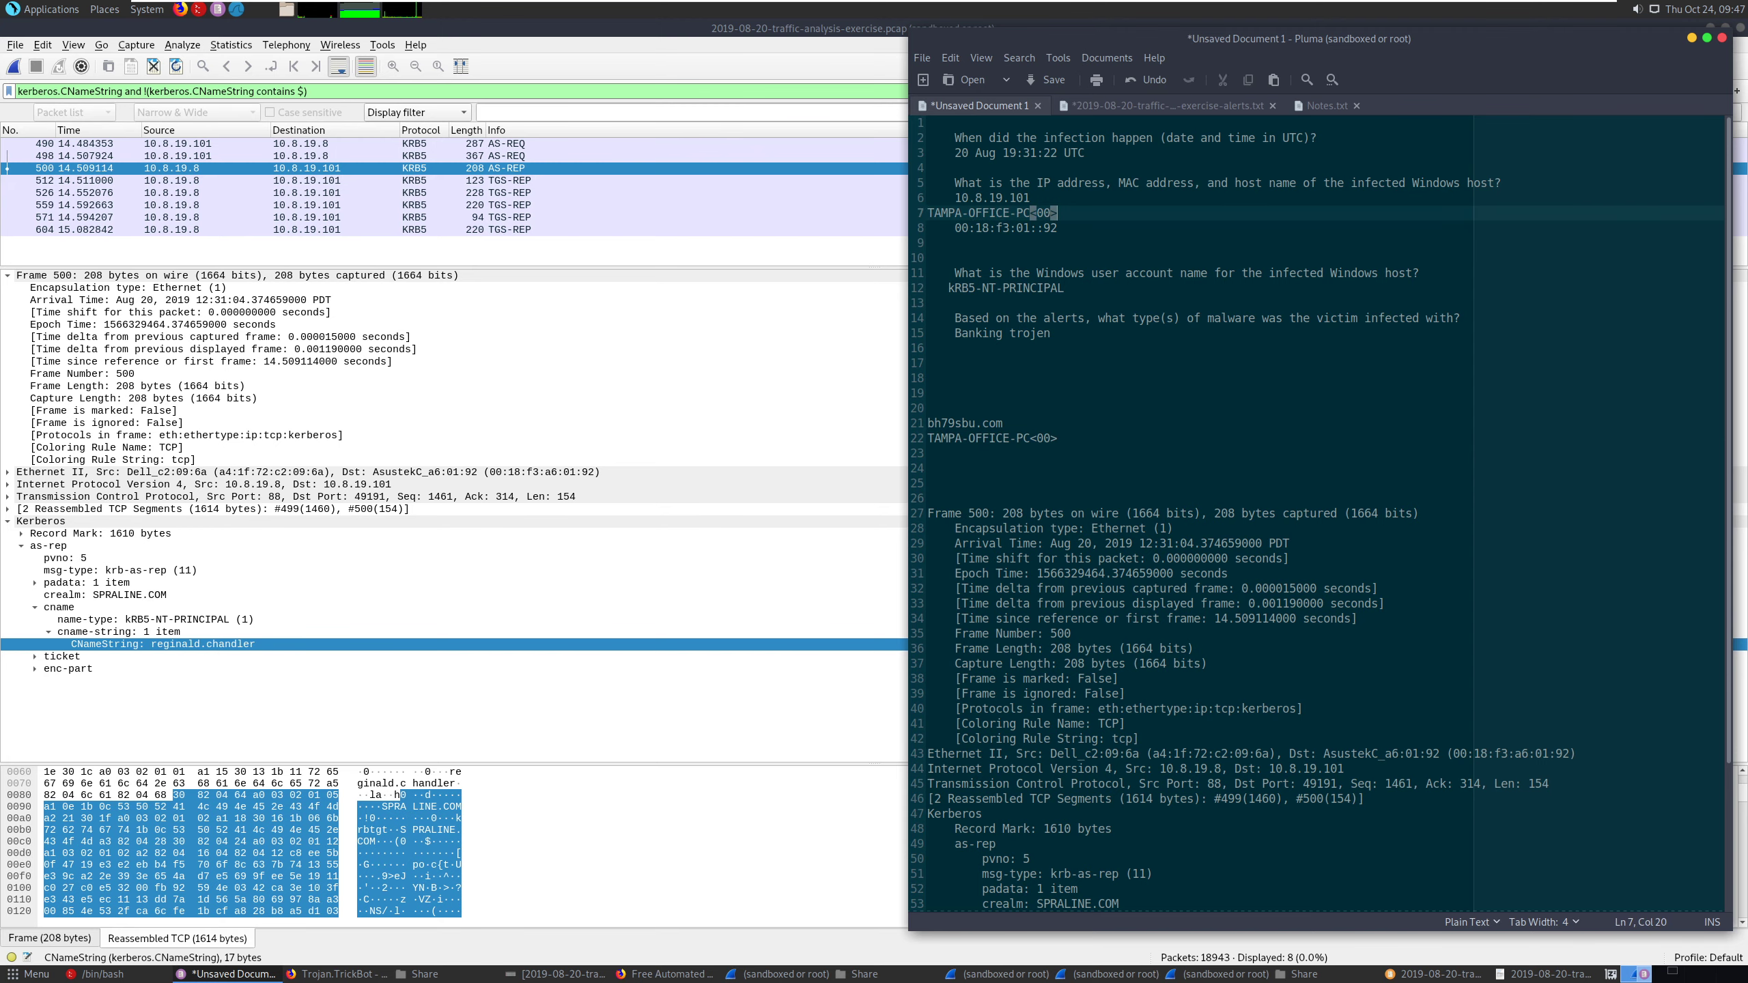
- Replace kRB5-NT-PRINCIPAL in the Windows user account answer with the CNameString account name from the pasted packet details
scroll(1135, 474, "down", 4)
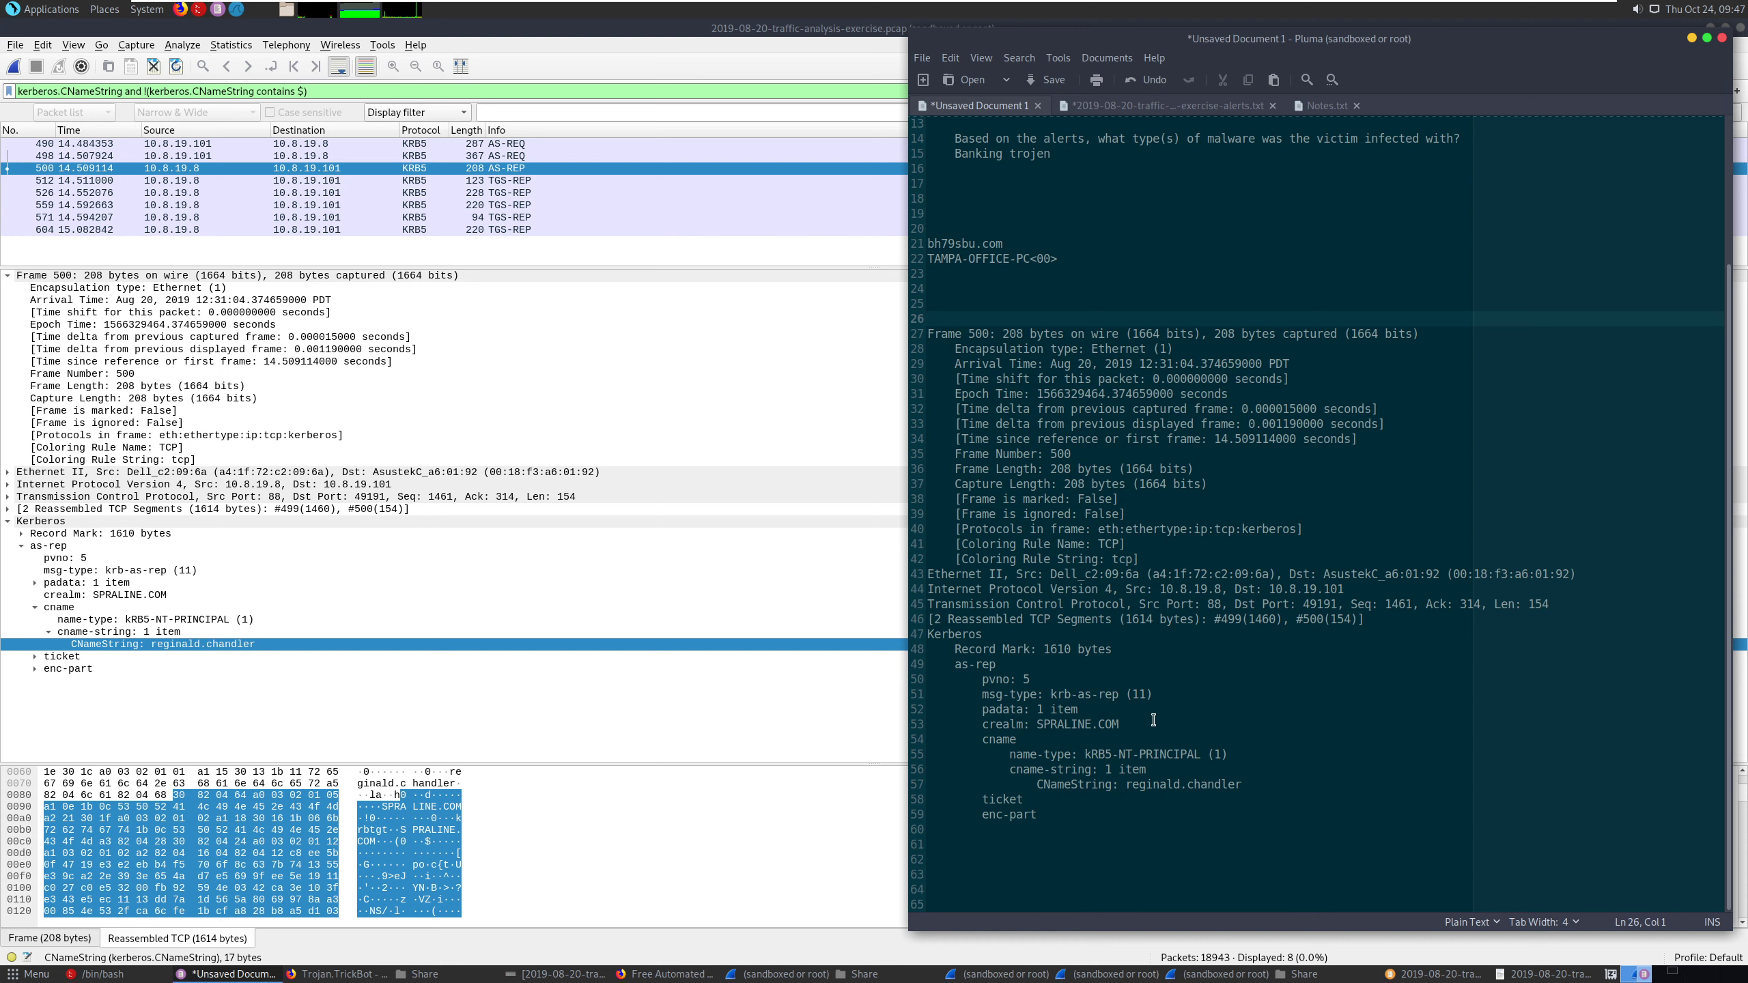
left_click_drag(1255, 787, 1127, 789)
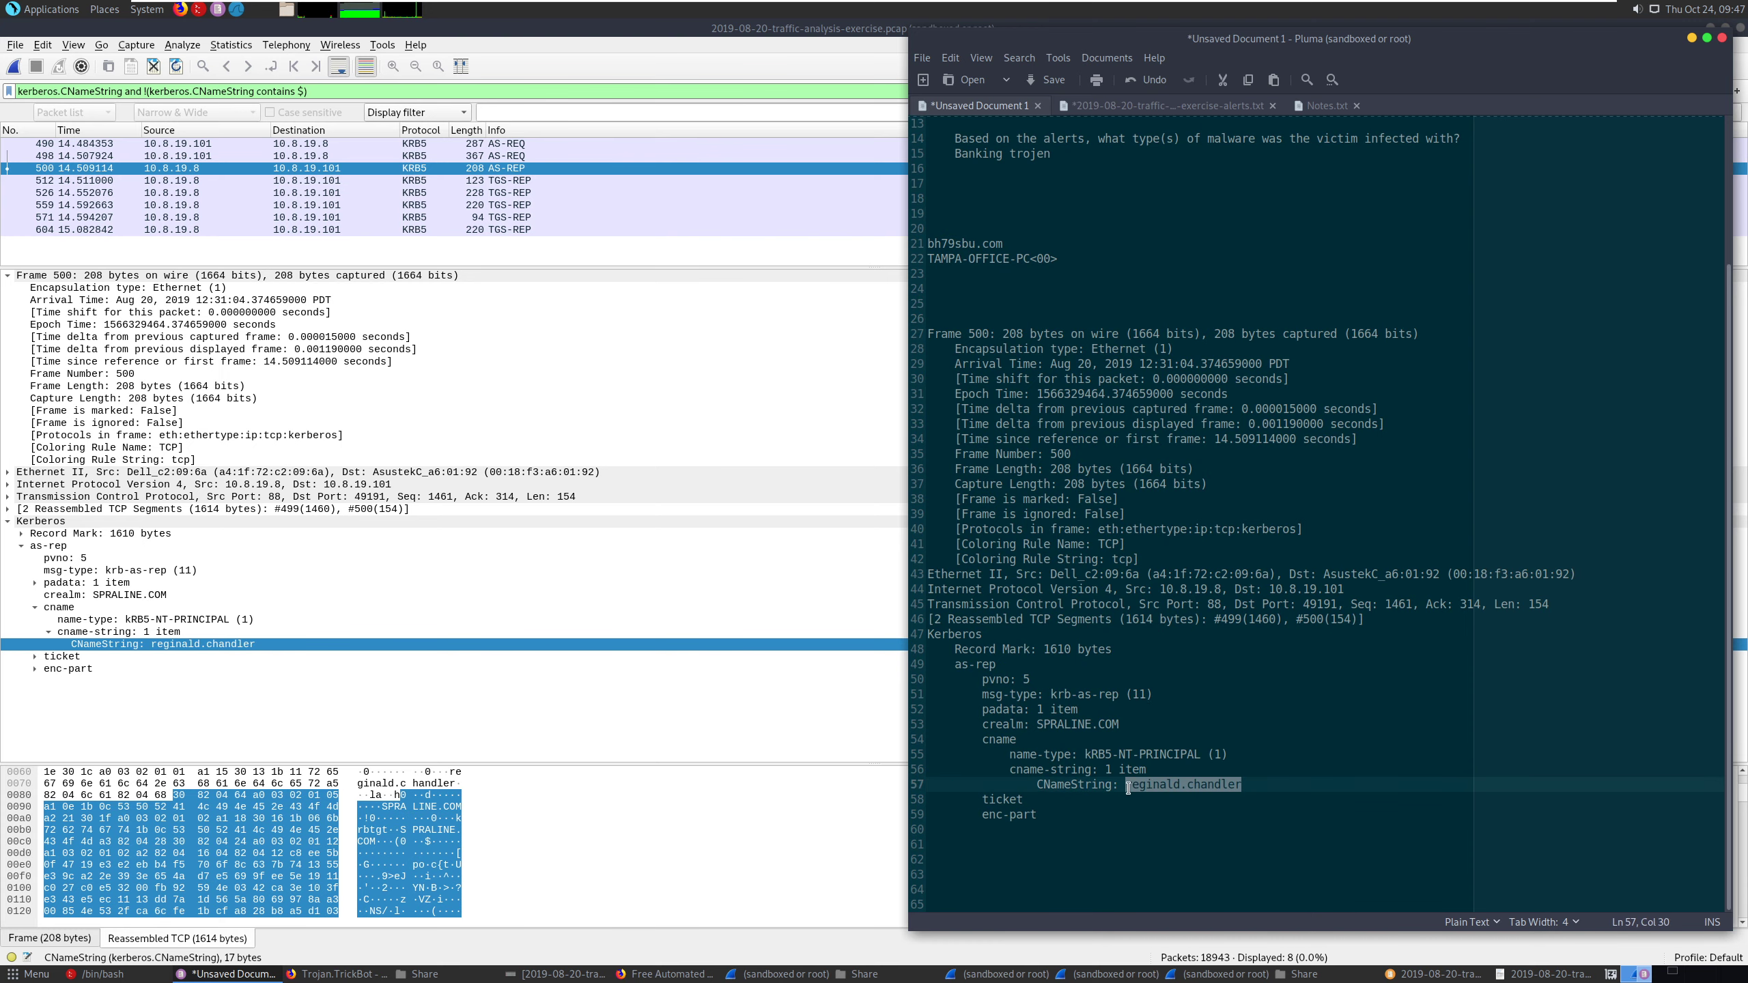
scroll(1127, 788, "up", 4)
left_click(1065, 288)
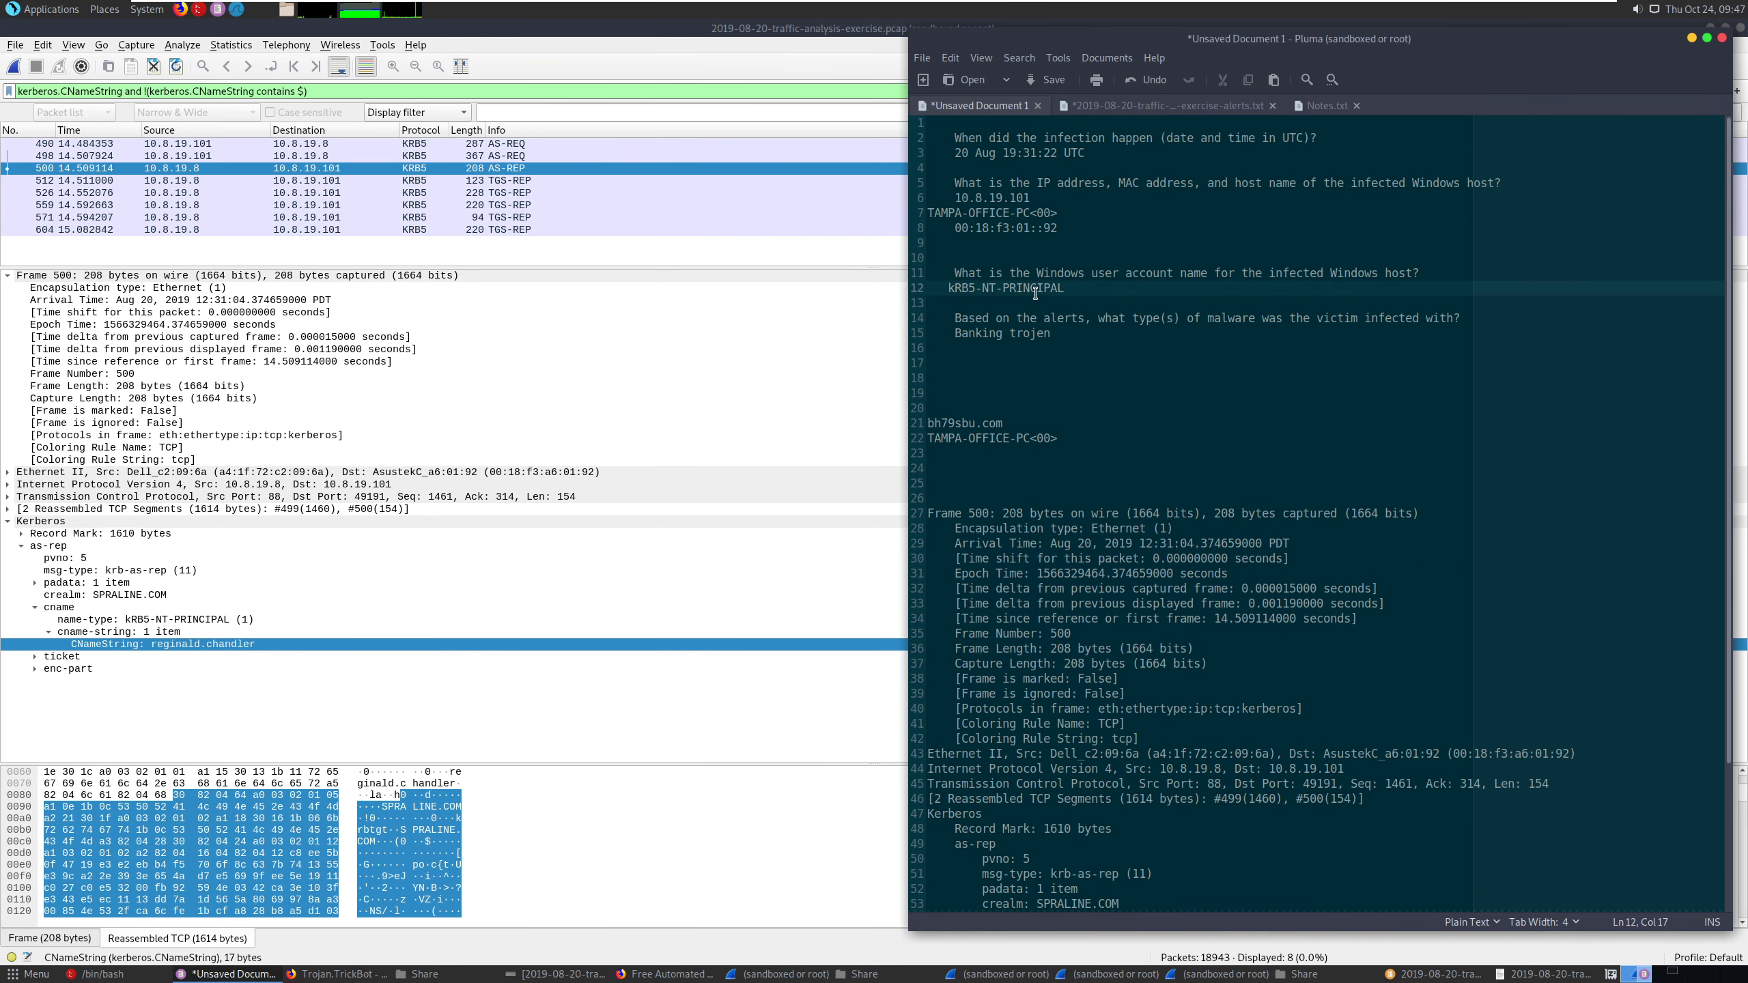
left_click_drag(1065, 288, 928, 288)
key("ctrl+v")
- Indent the Windows account name and the TAMPA-OFFICE-PC<00> host name to line up with the other answers
left_click(938, 288)
key("Left")
key("Tab")
key("BackSpace")
key("BackSpace")
key("BackSpace")
key("Tab")
key("Up")
key("Up")
key("Up")
key("Up")
key("Up")
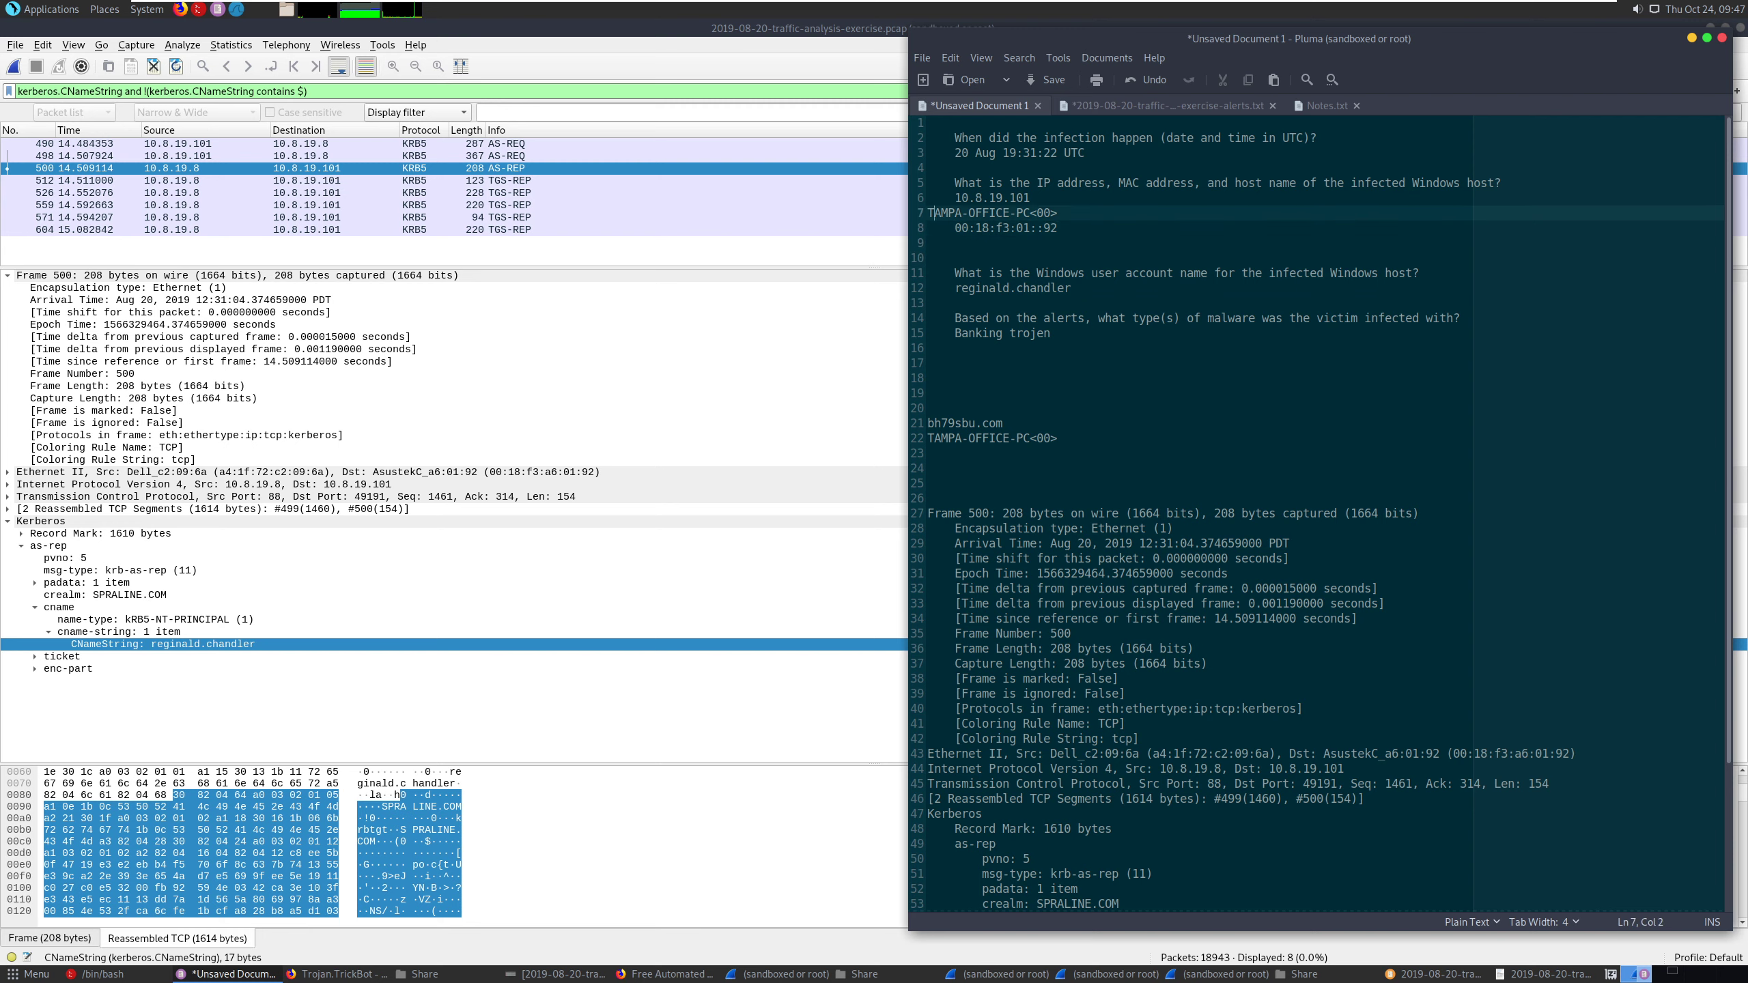
key("Left")
key("Tab")
left_click(1000, 343)
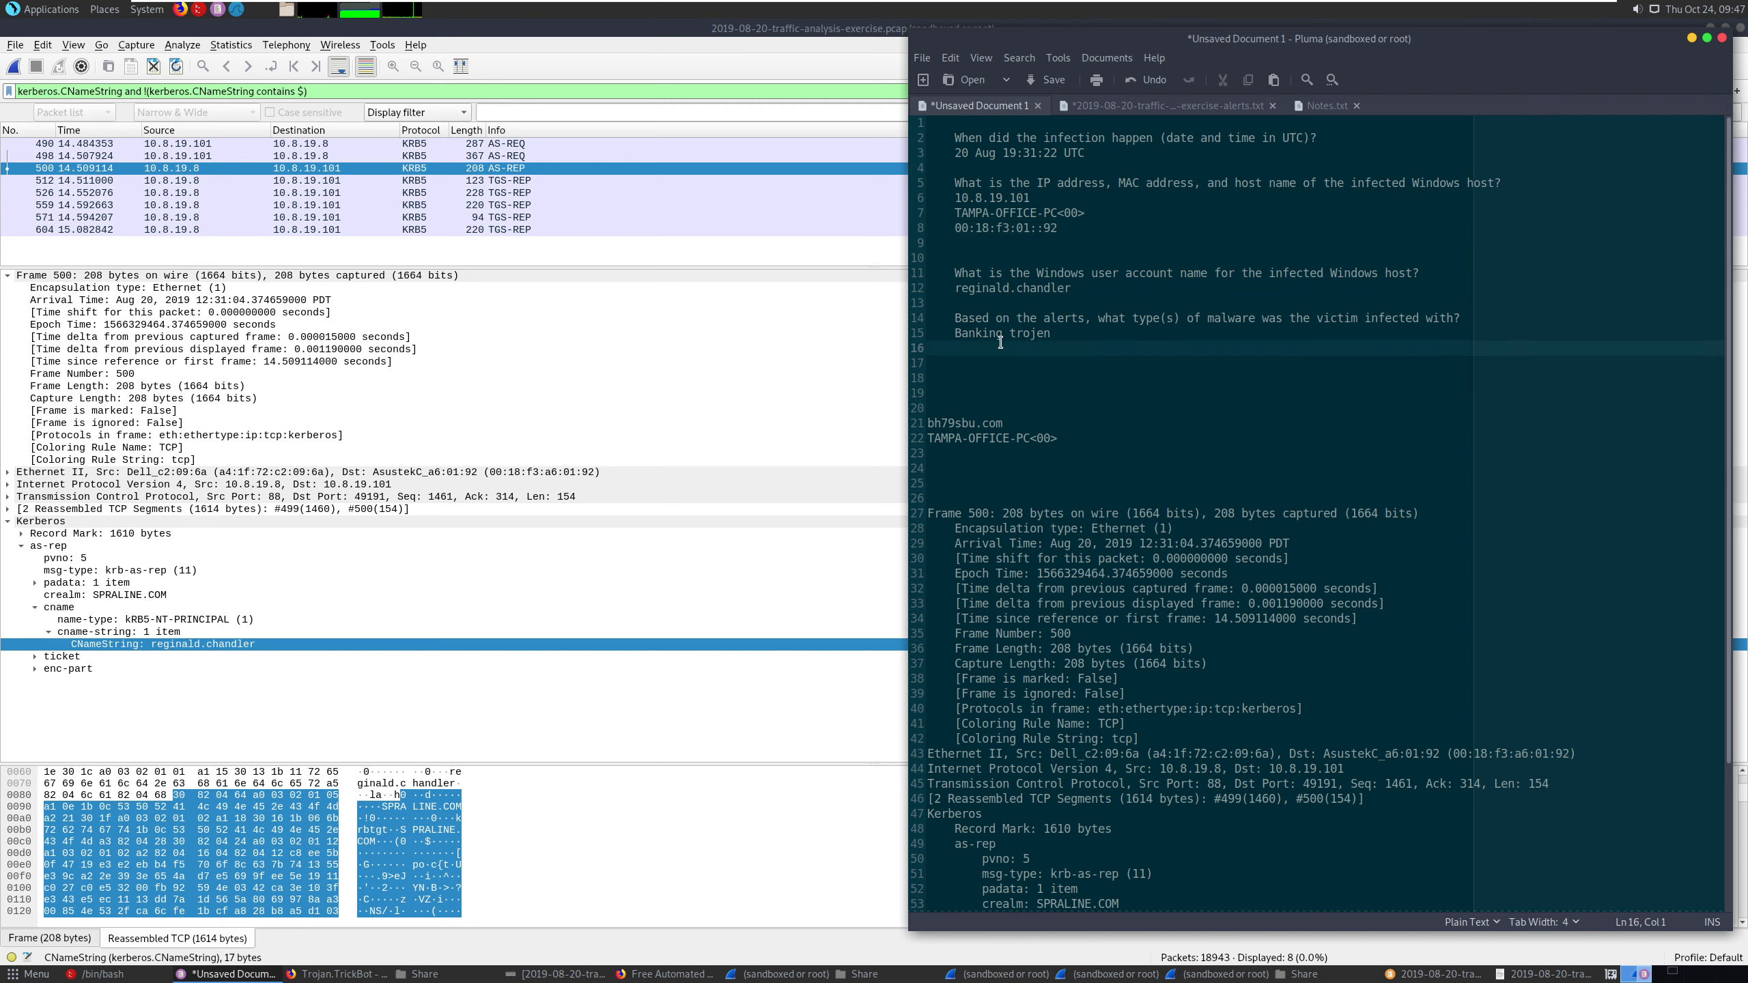
left_click(1066, 331)
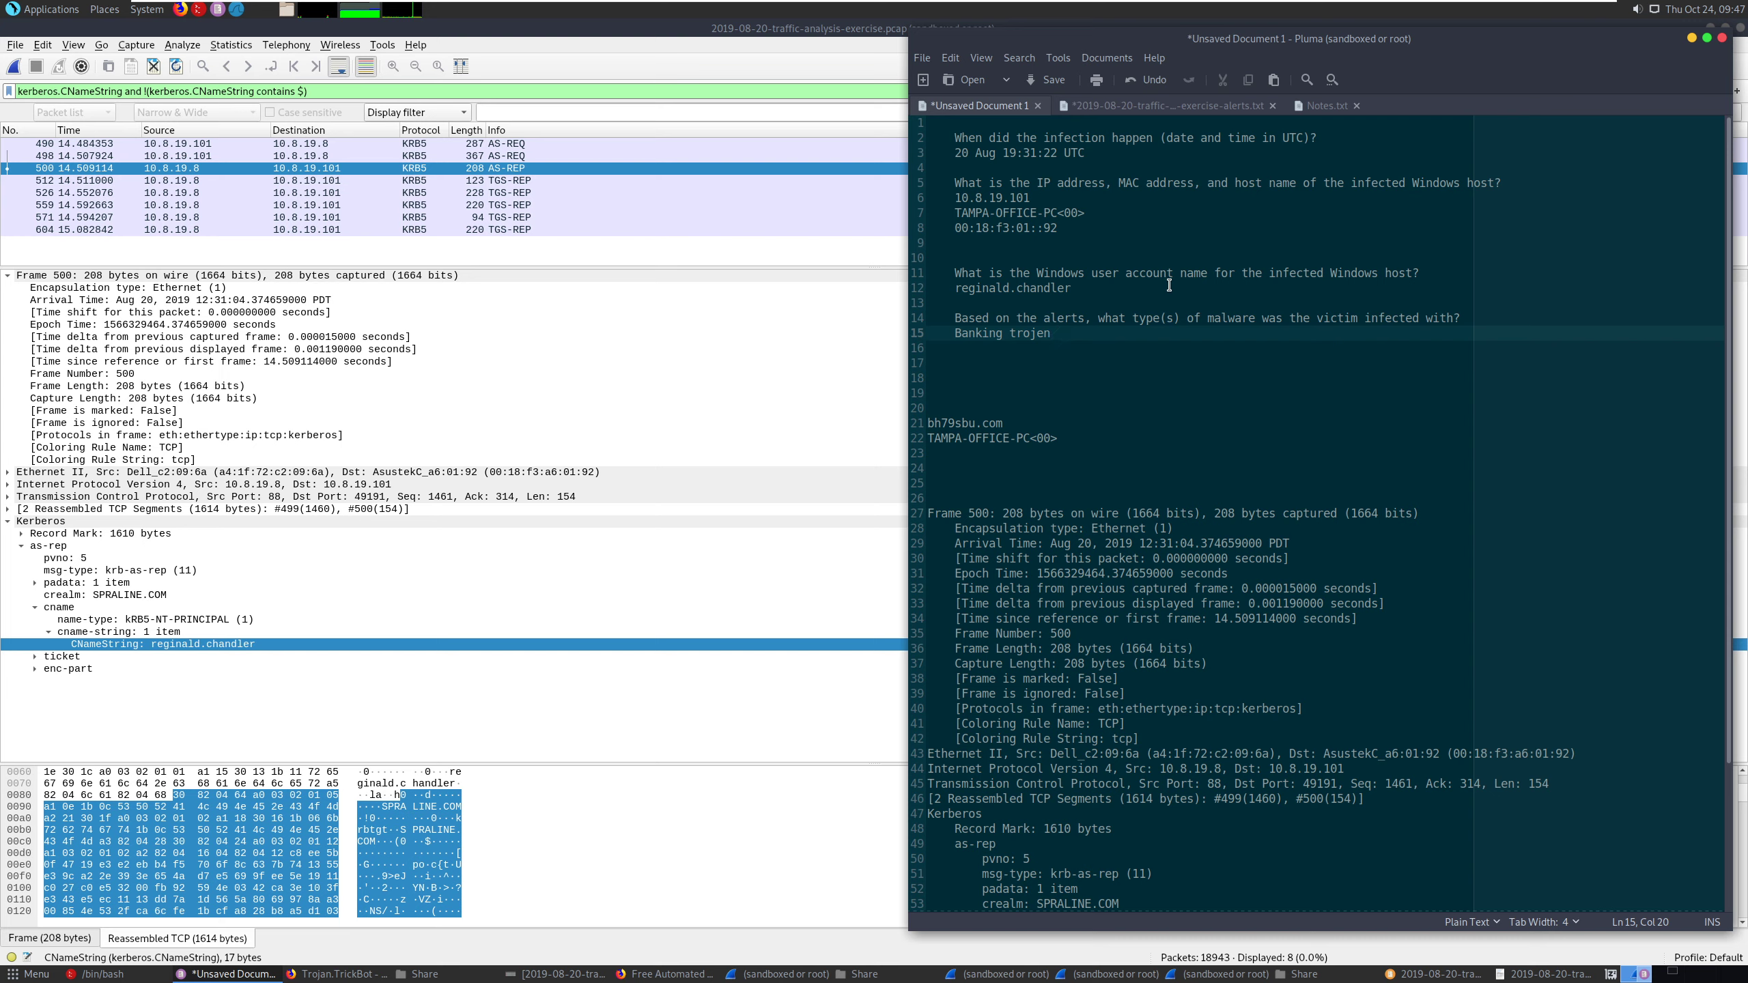
left_click(1141, 236)
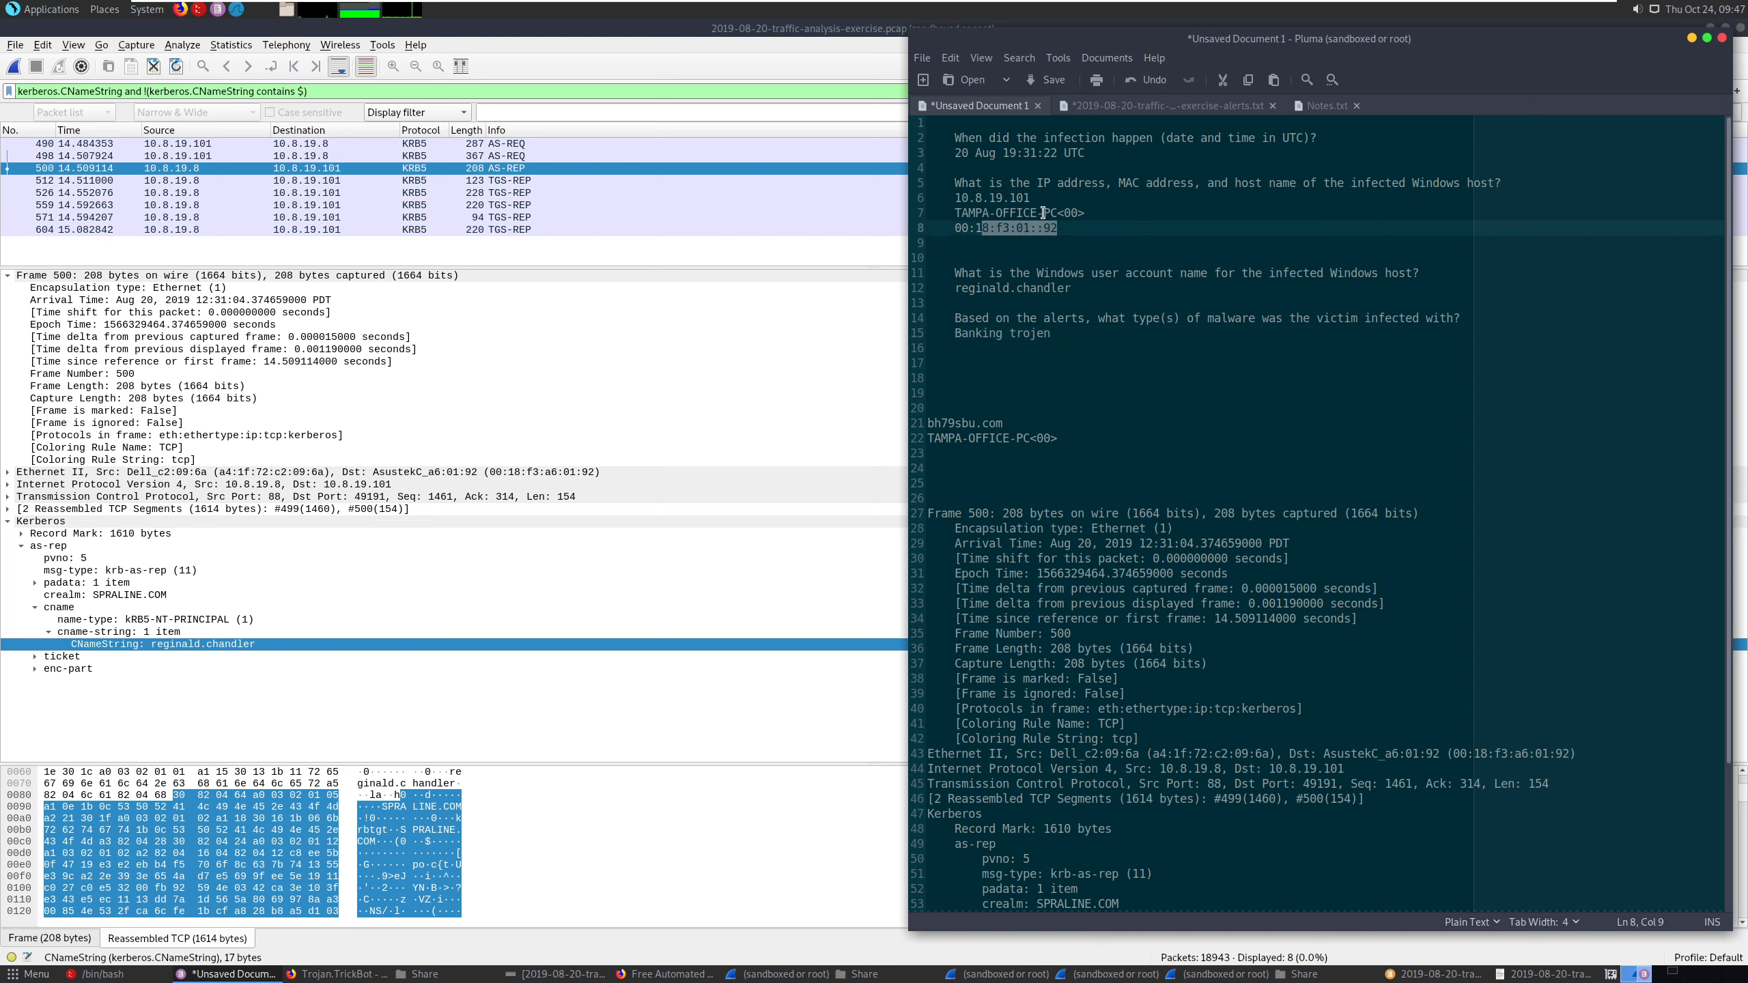
key("Up")
key("shift+Left")
key("shift+Left")
key("shift+Left")
key("shift+Left")
key("shift+Left")
key("shift+Left")
key("shift+Left")
key("shift+Left")
key("shift+Left")
key("shift+Left")
key("shift+Left")
key("shift+Left")
key("shift+Left")
key("shift+Left")
key("shift+Left")
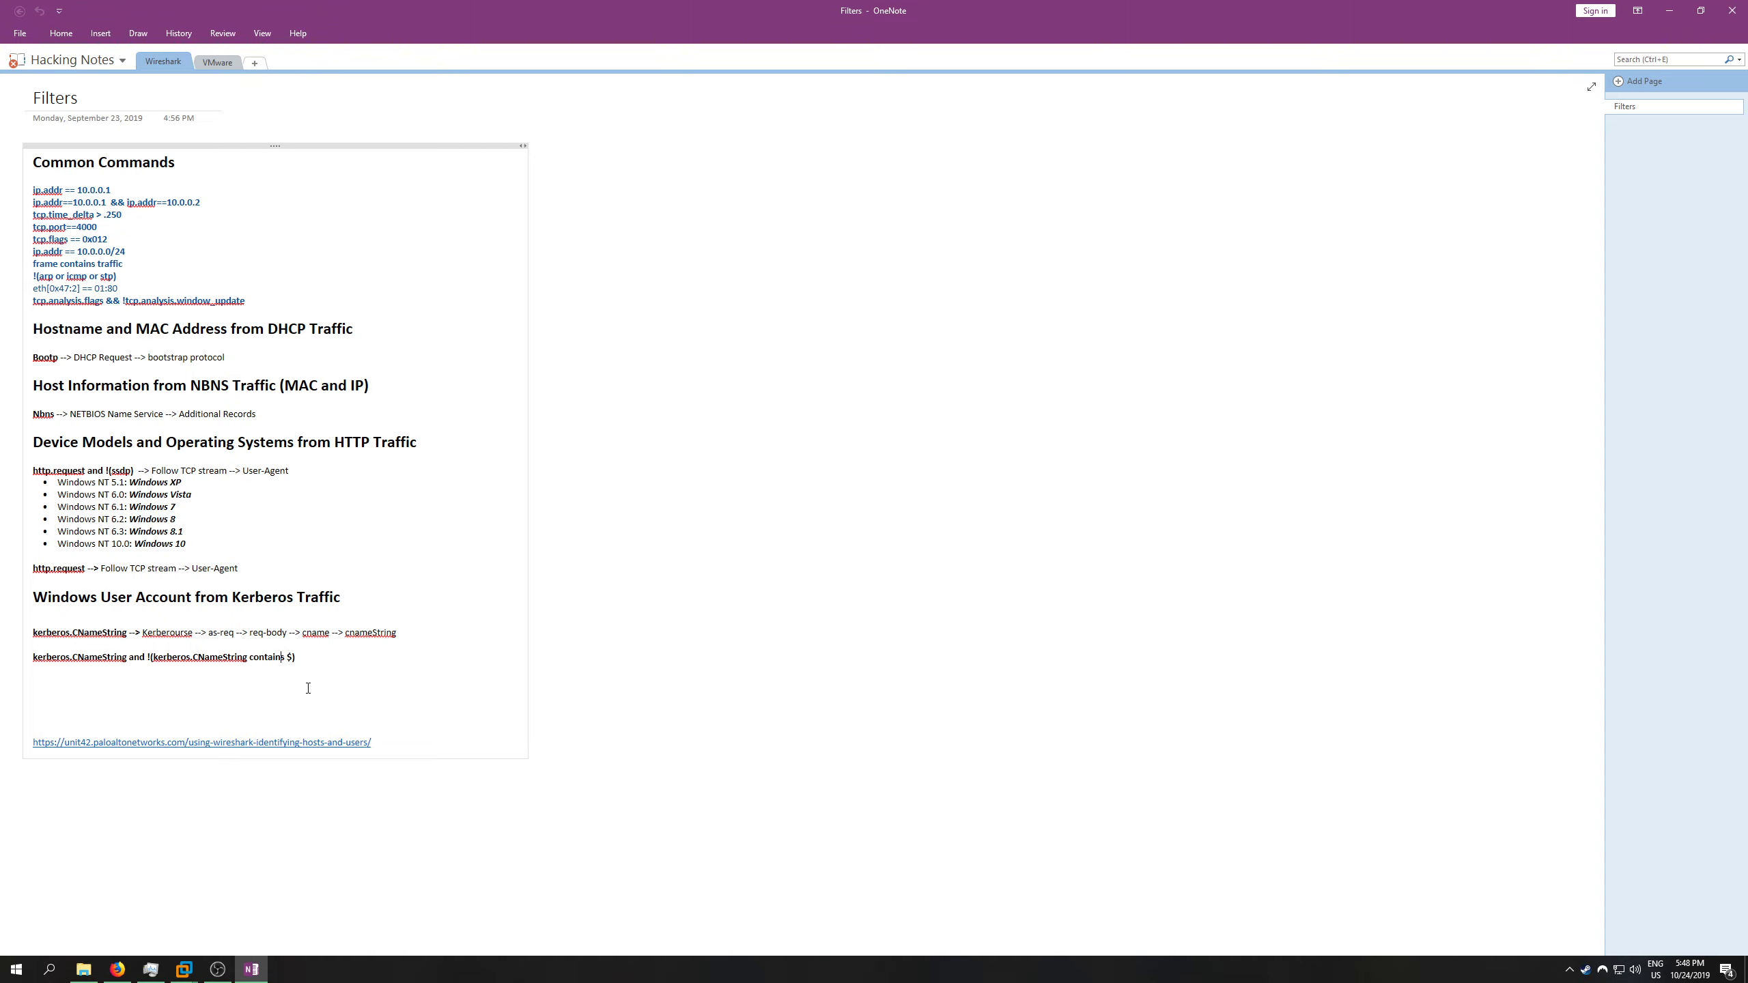
- Review the filter kerberos.CNameString and !(kerberos.CNameString contains $) in the OneNote Filters page and return to the Pluma notes
triple_click(264, 658)
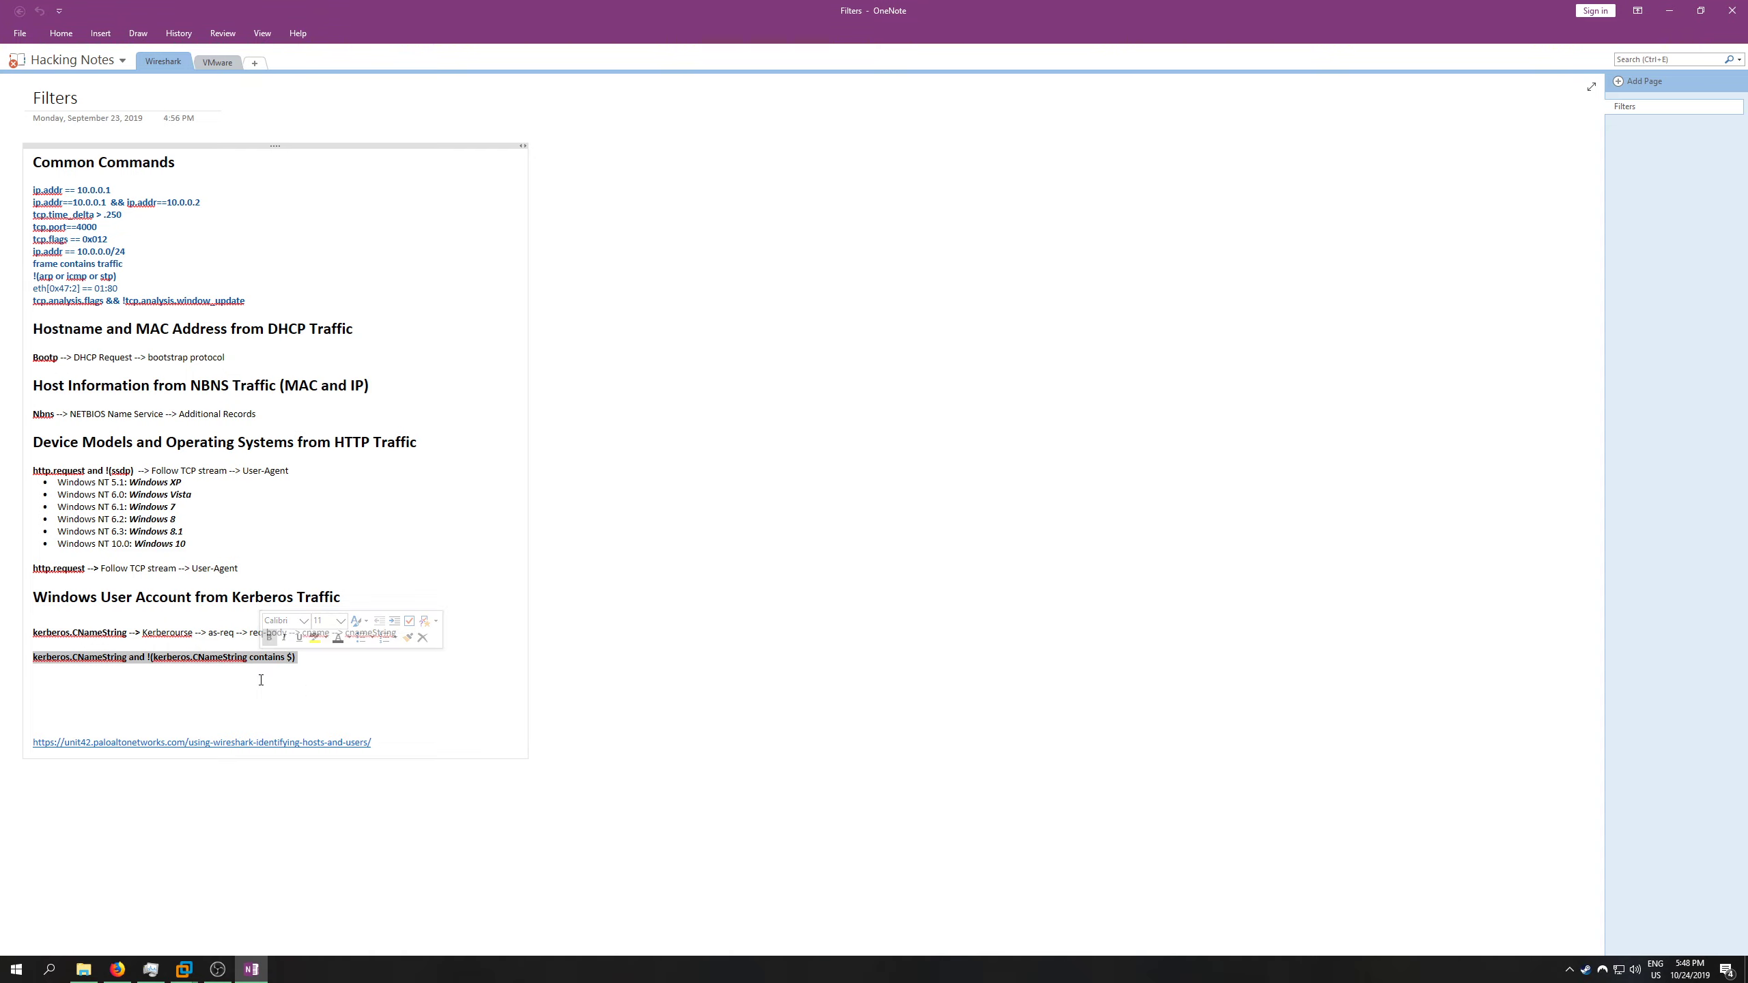
left_click(265, 649)
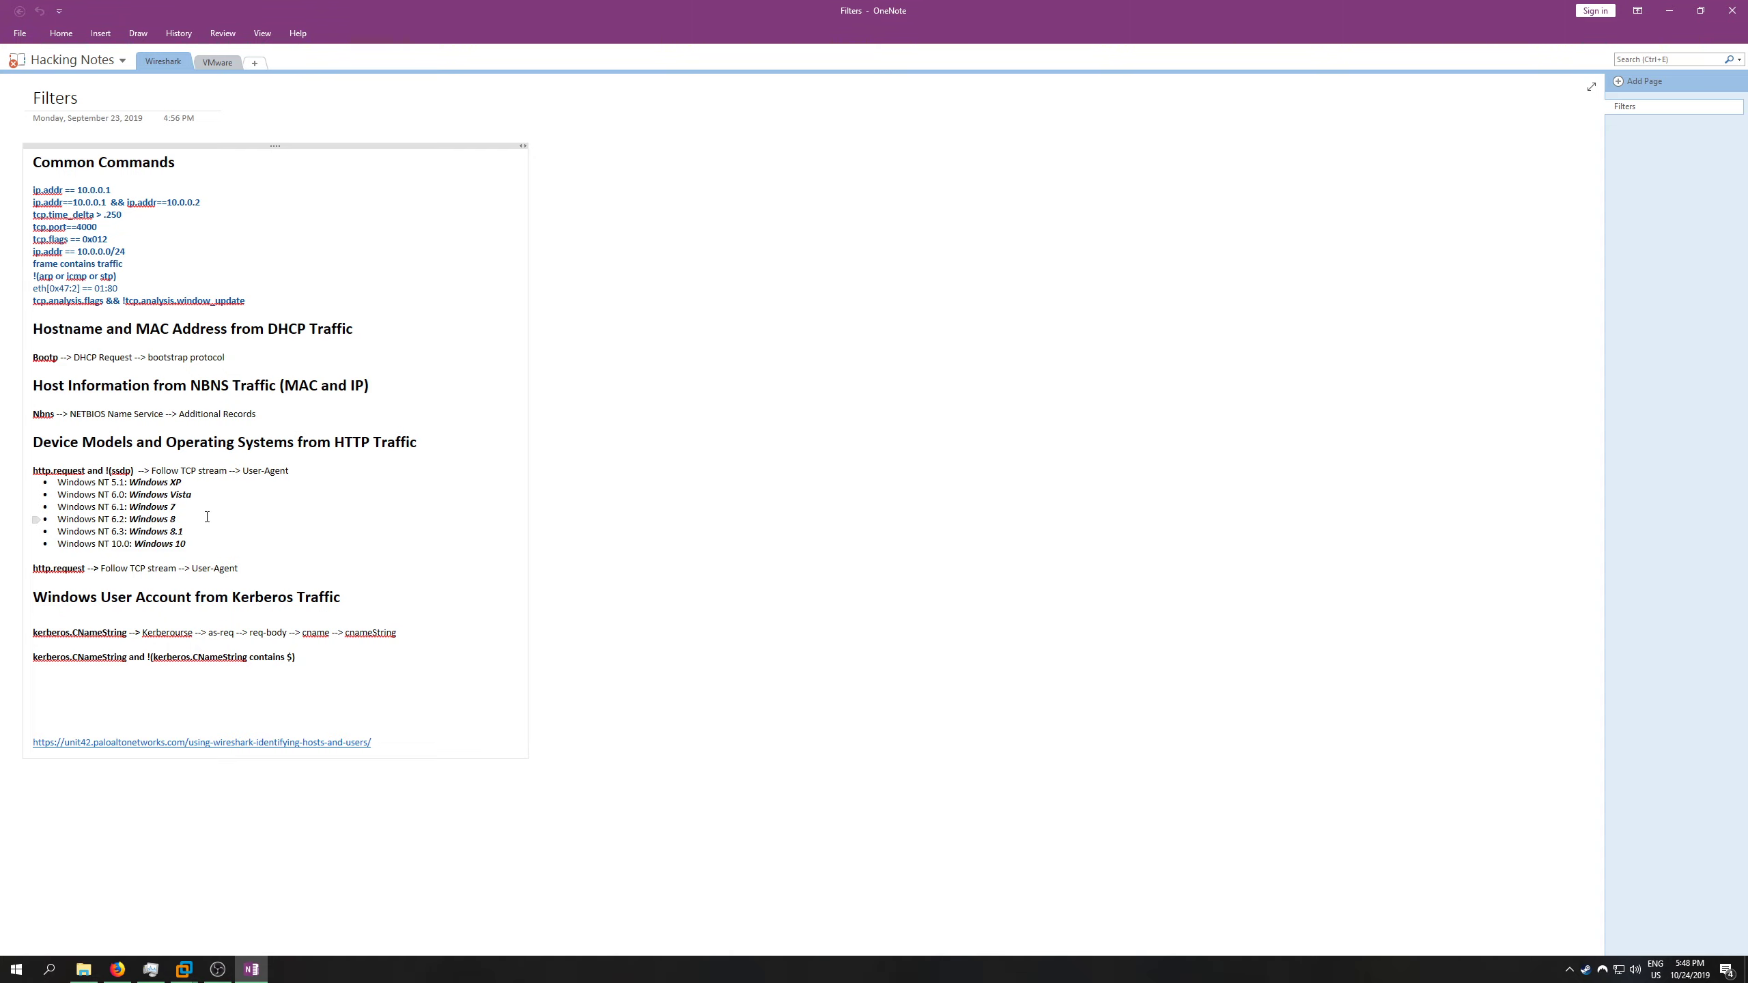
left_click(1670, 13)
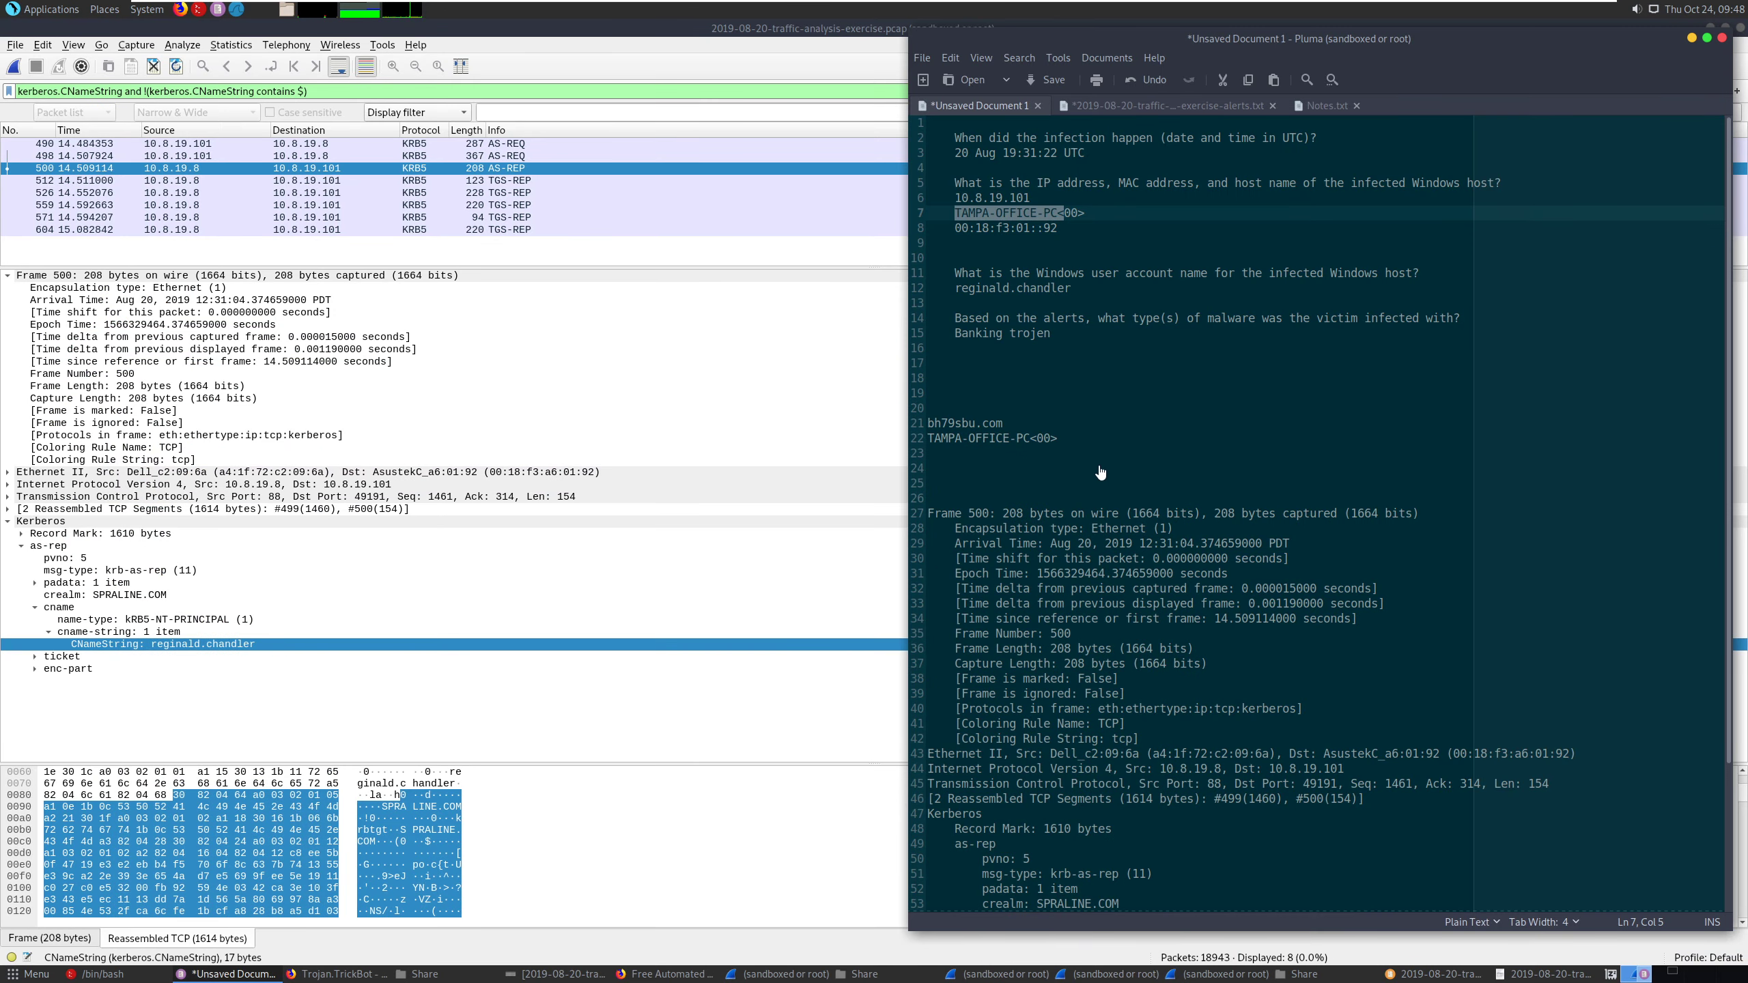
left_click(1088, 441)
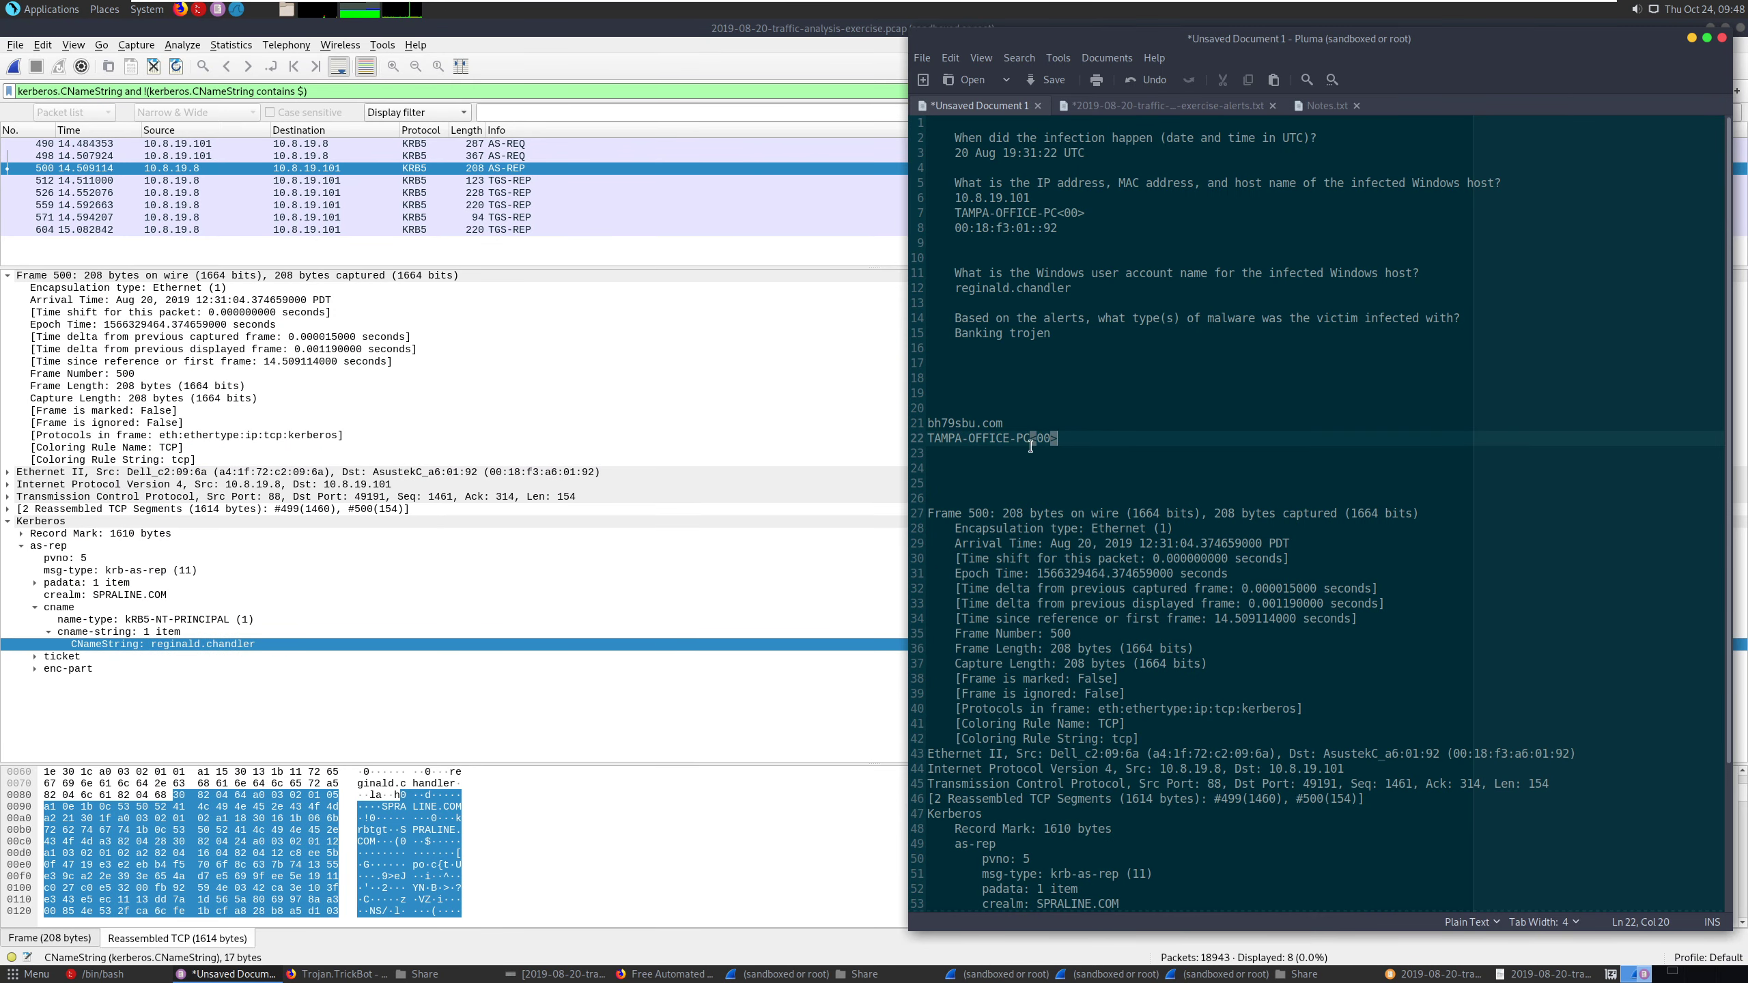
left_click(985, 456)
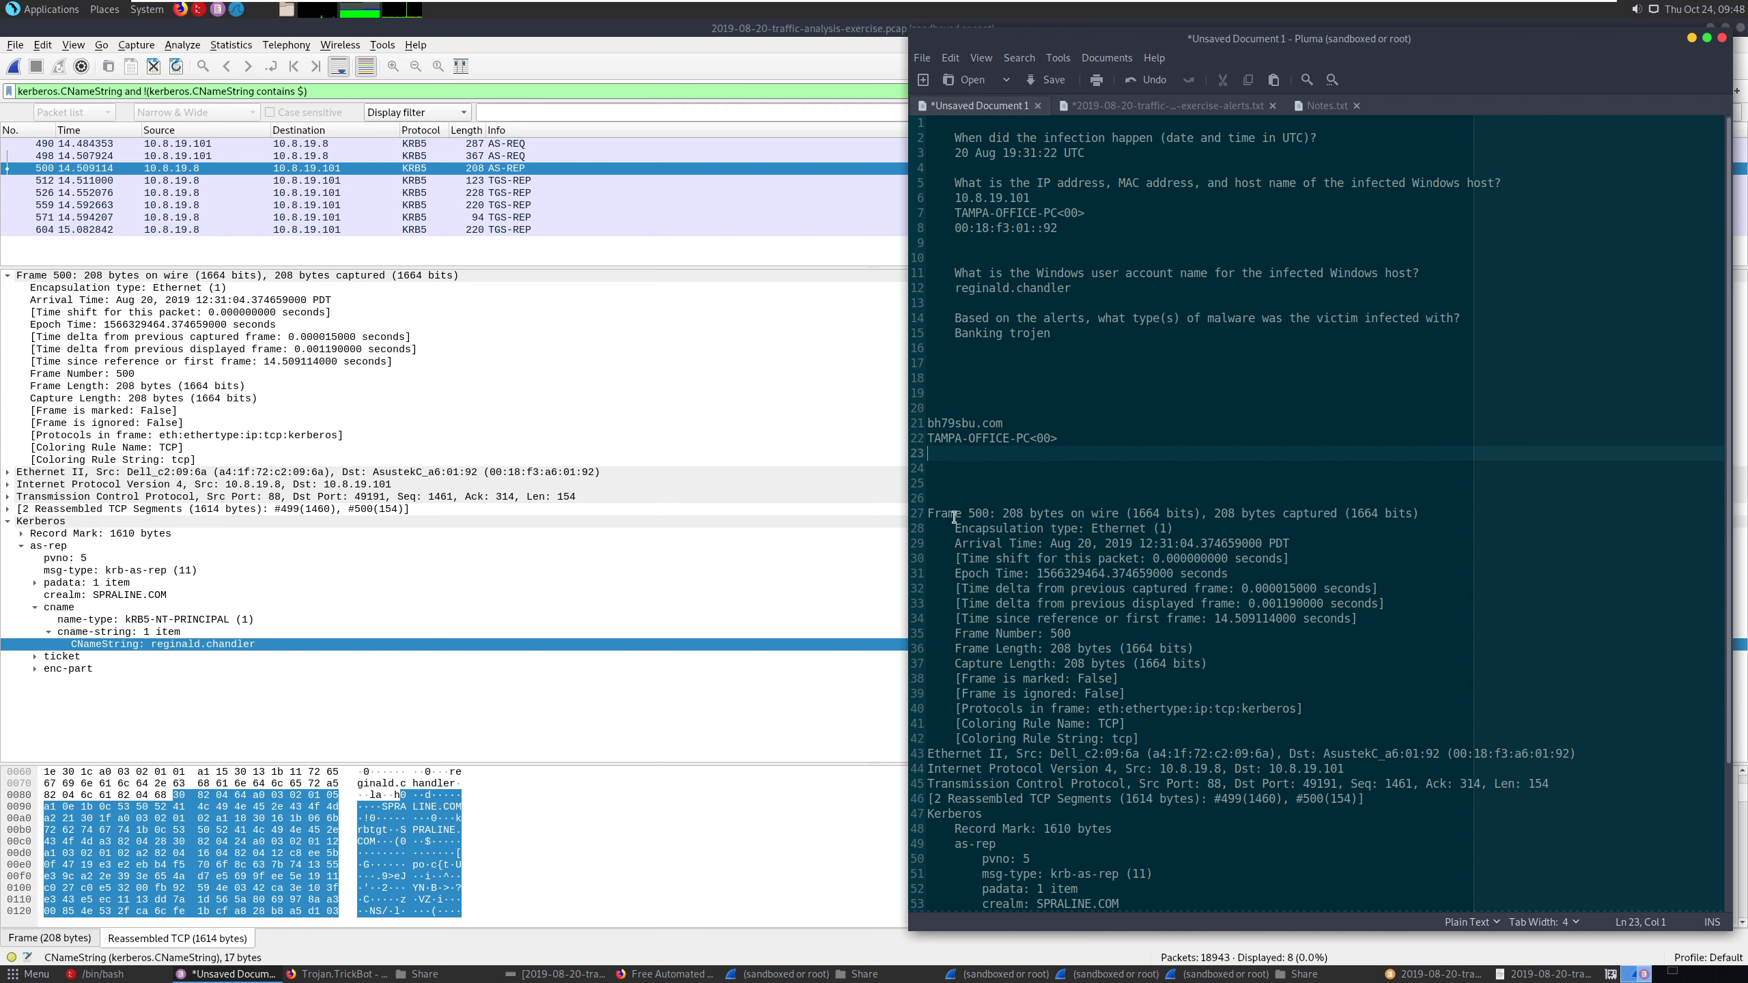
left_click(1016, 153)
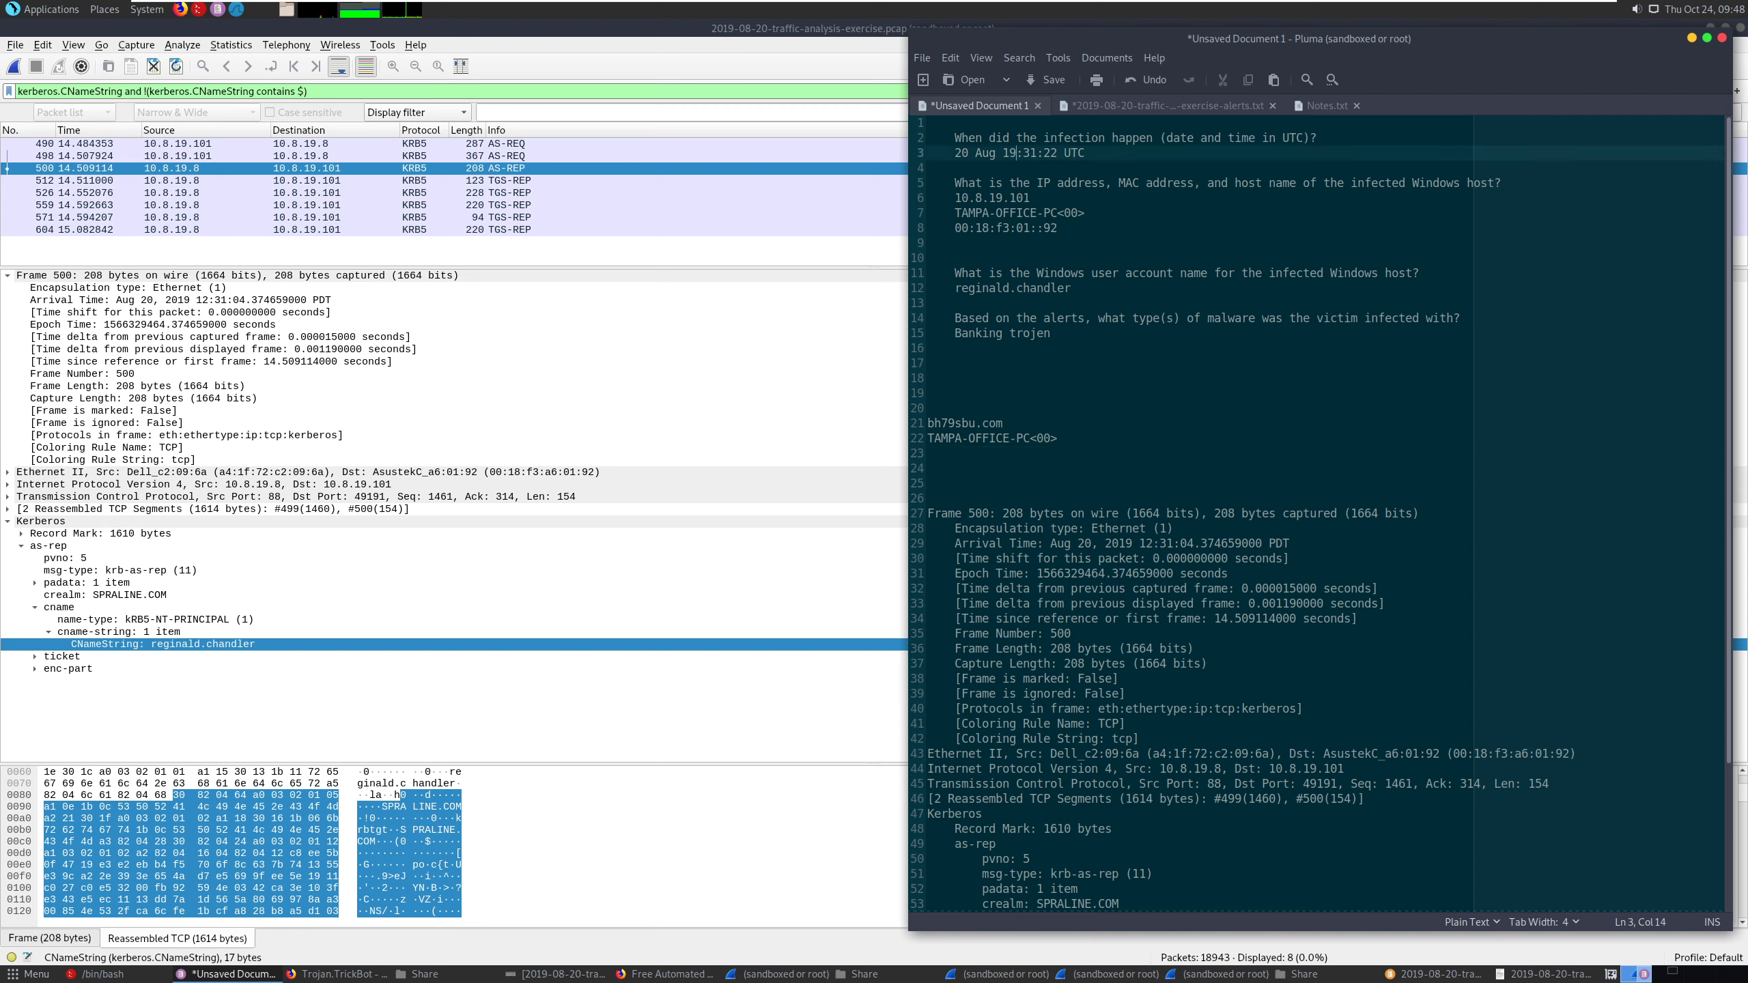
left_click(1724, 597)
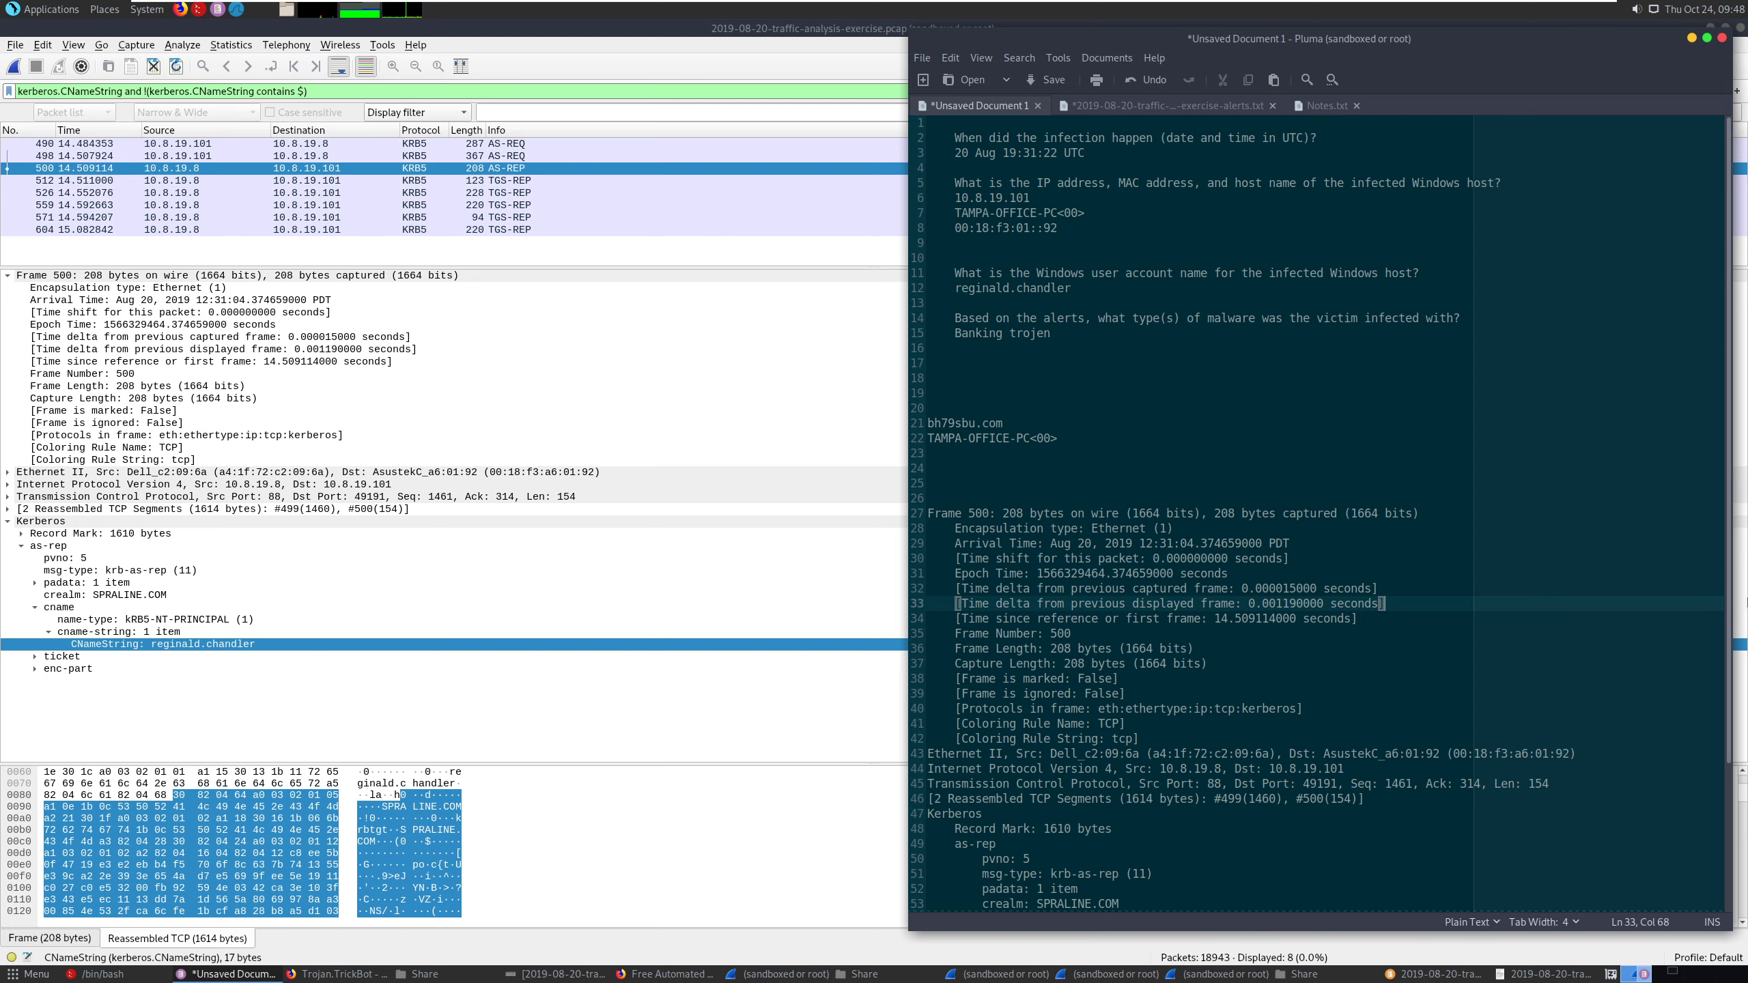